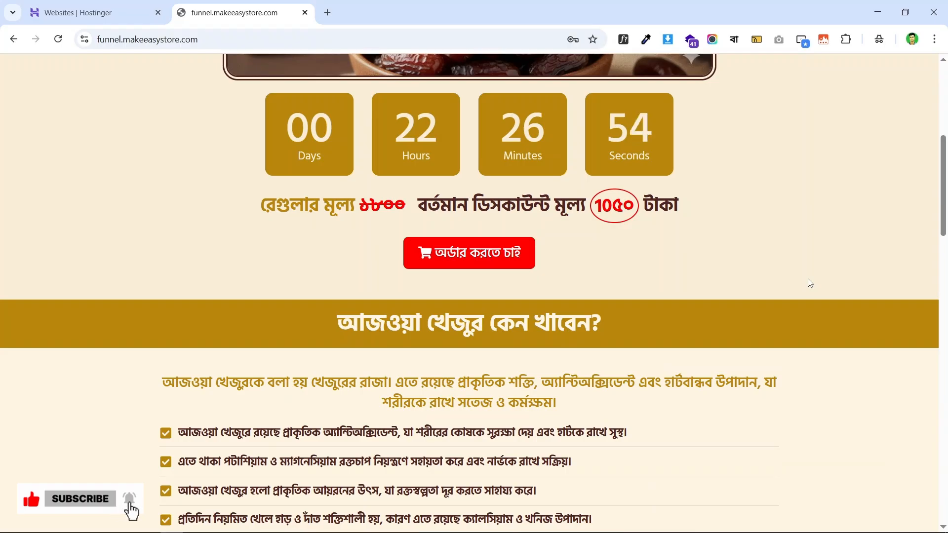
- Scroll the Ajwa dates landing page down to the red অর্ডার করতে চাই order button
scroll(810, 283, "up", 7)
scroll(821, 280, "down", 20)
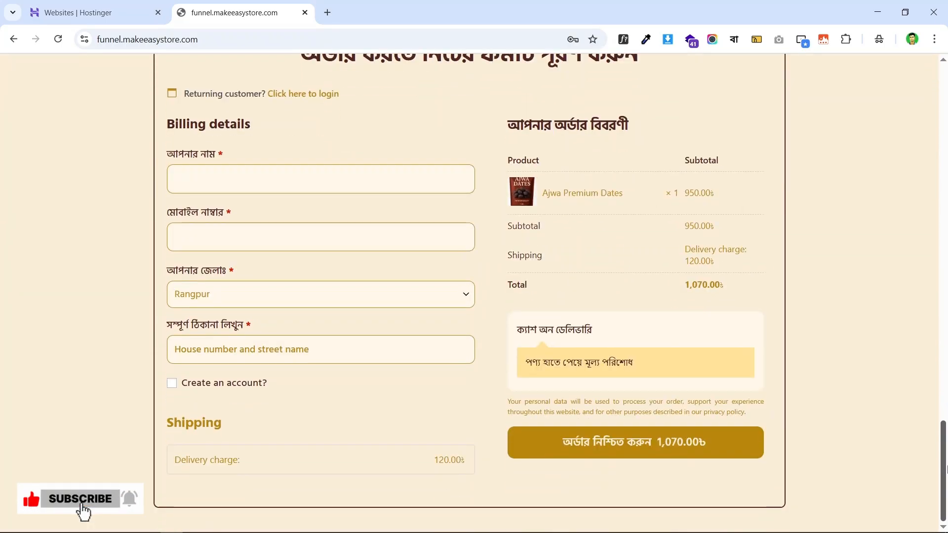
left_click_drag(947, 469, 947, 94)
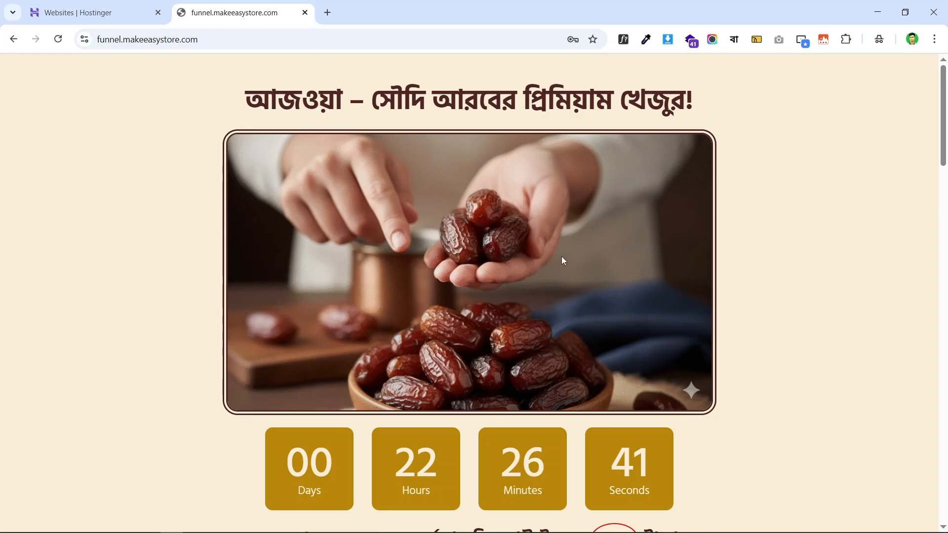
scroll(450, 198, "down", 3)
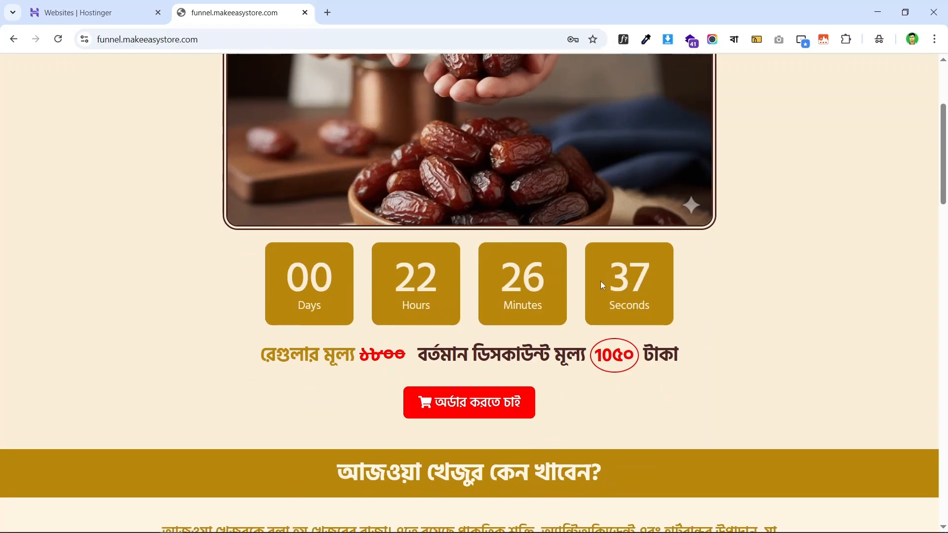
scroll(463, 281, "up", 1)
scroll(417, 261, "down", 2)
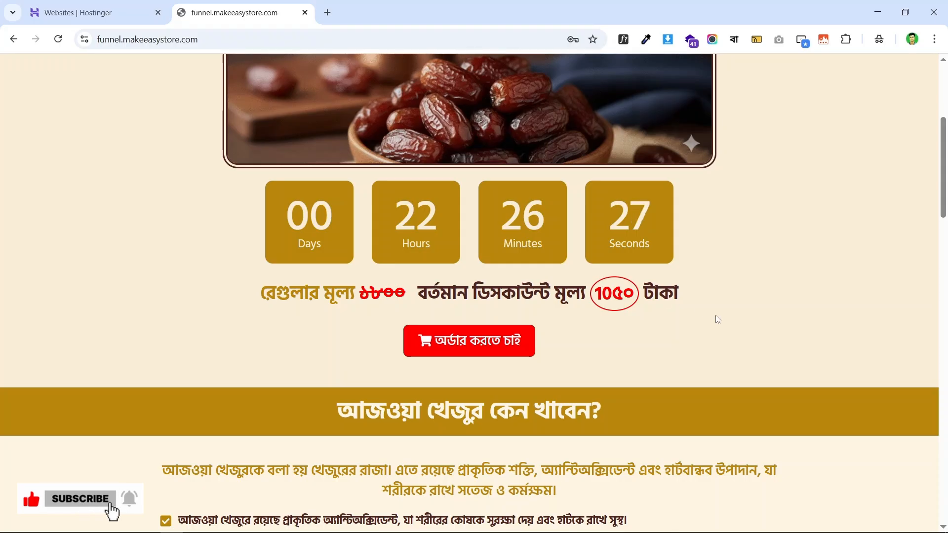
scroll(715, 320, "up", 2)
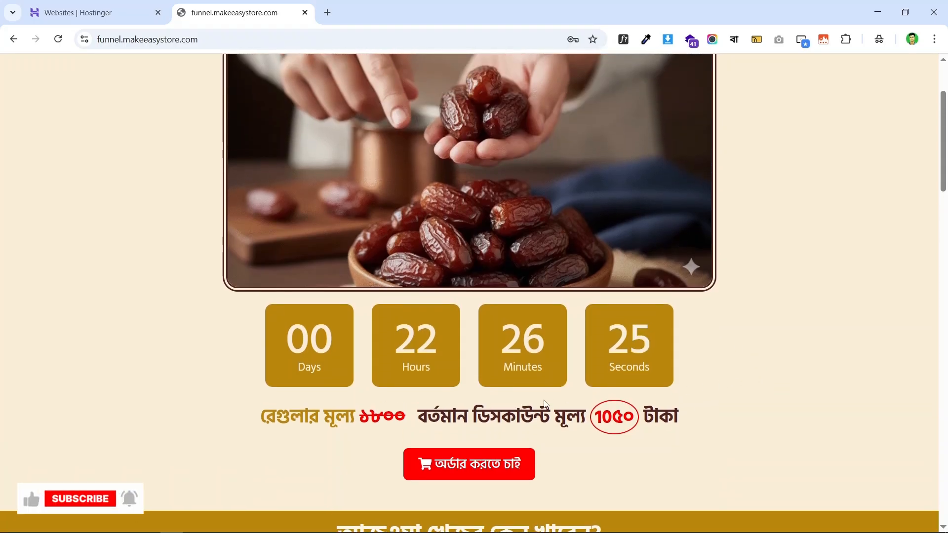
scroll(630, 377, "down", 3)
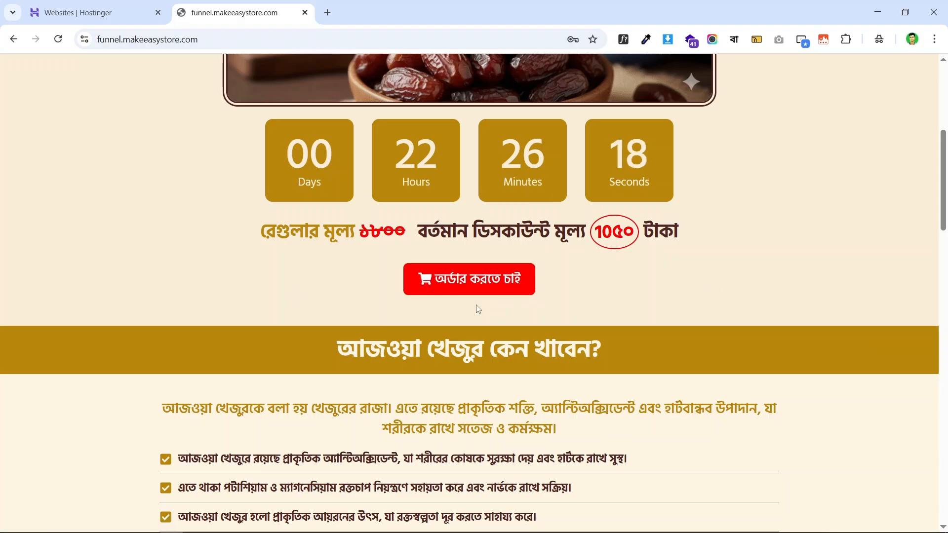
- Jump to #checkout-form with the অর্ডার করতে চাই button and review the benefit lists
left_click(460, 279)
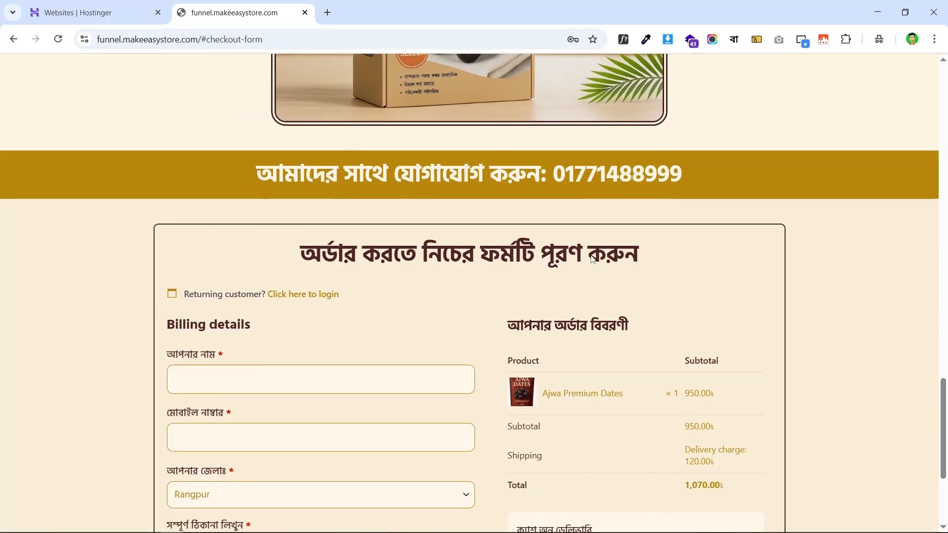
scroll(593, 232, "up", 20)
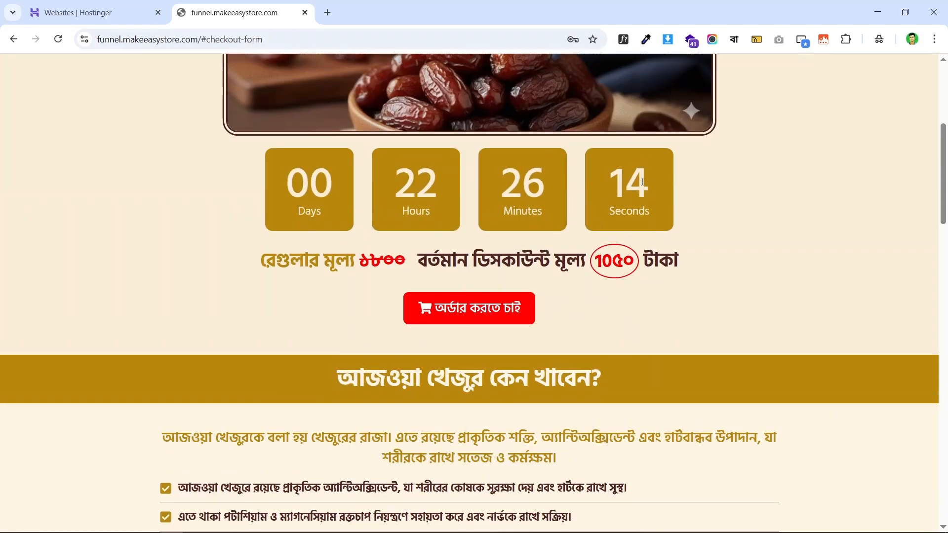
scroll(464, 148, "down", 8)
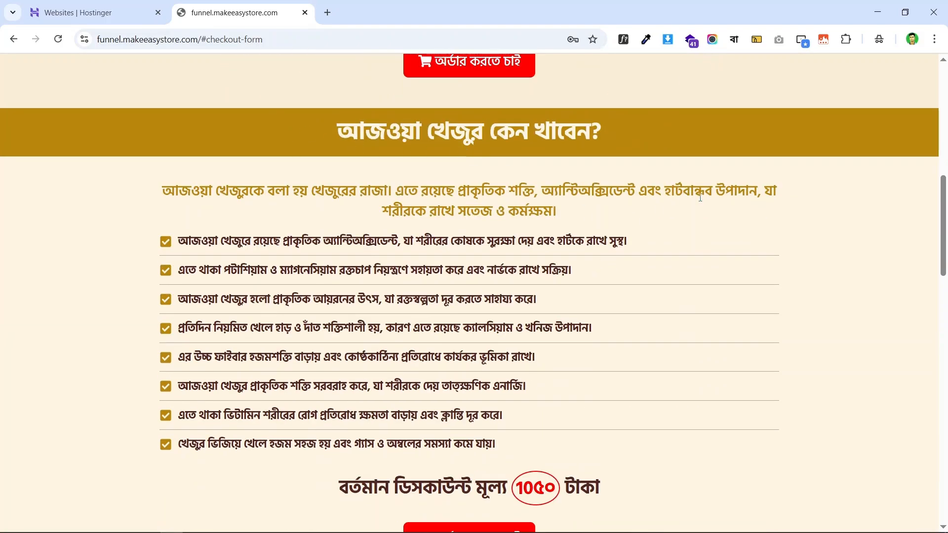
scroll(708, 219, "up", 5)
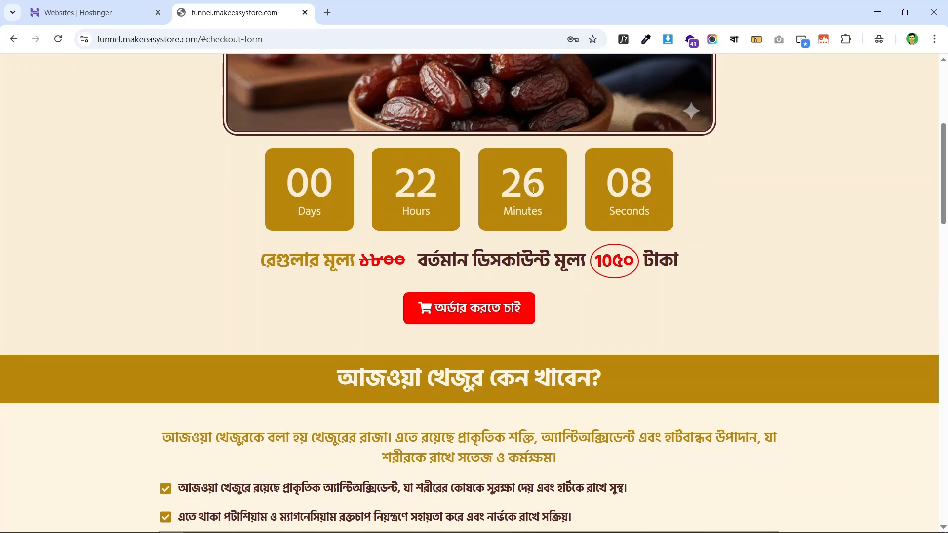
scroll(672, 205, "up", 5)
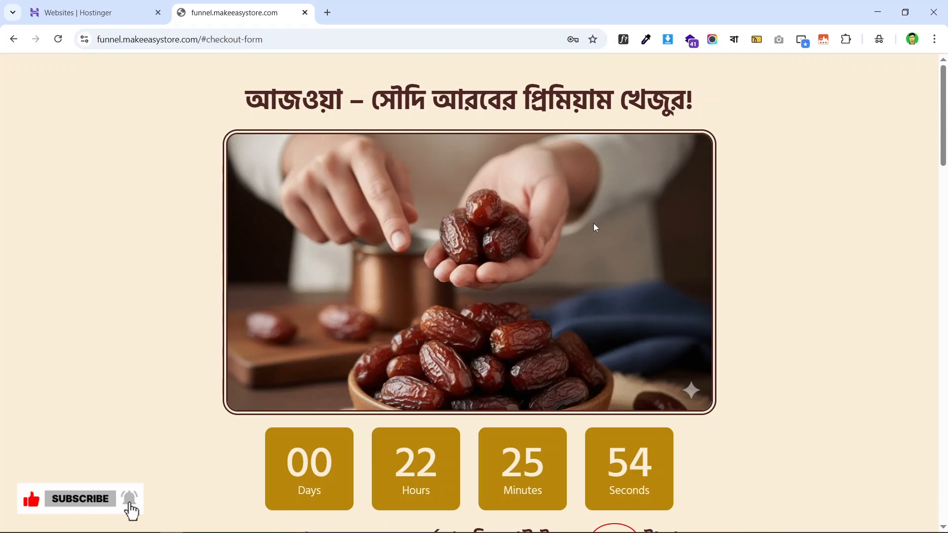
scroll(561, 198, "down", 2)
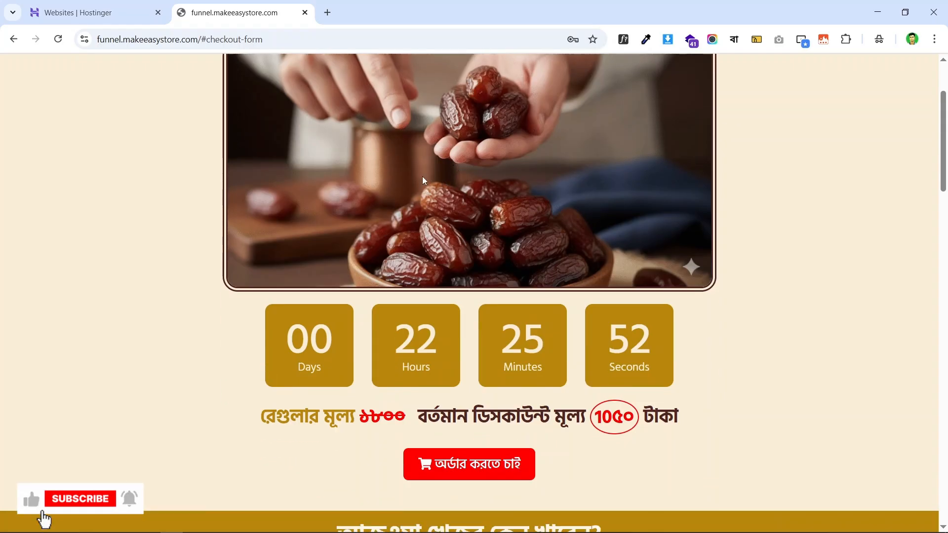
scroll(731, 271, "down", 5)
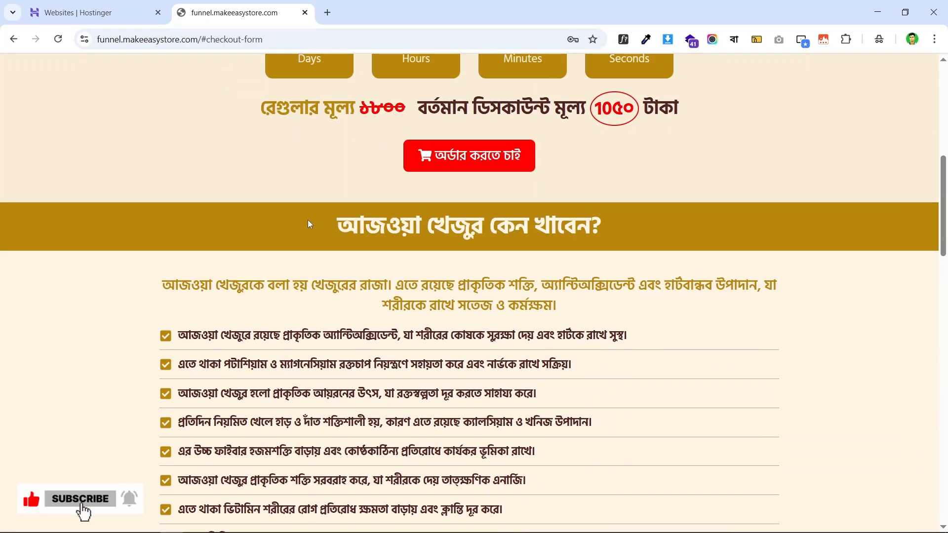
scroll(602, 184, "down", 1)
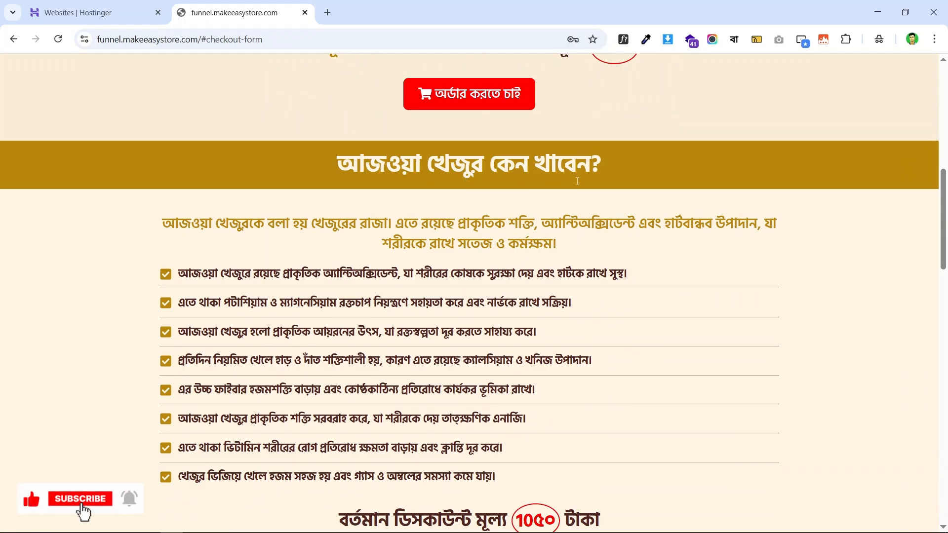
scroll(220, 119, "down", 1)
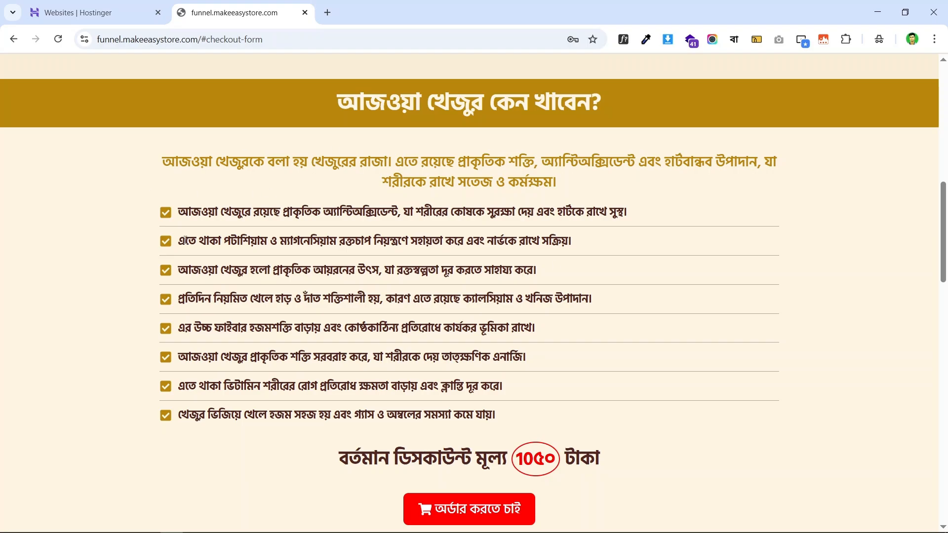
- Scroll through the checkout form's billing details and order summary
scroll(570, 136, "down", 1)
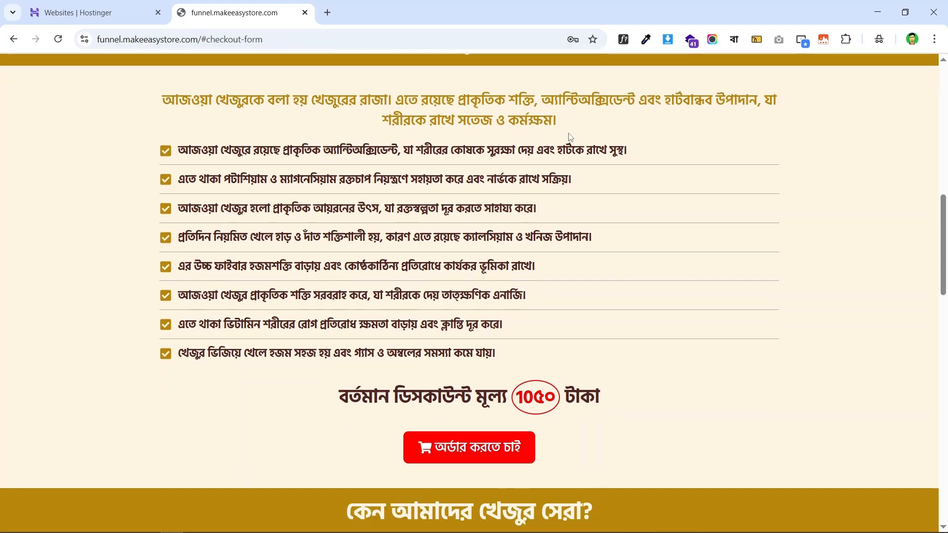
scroll(764, 196, "up", 1)
scroll(614, 143, "down", 3)
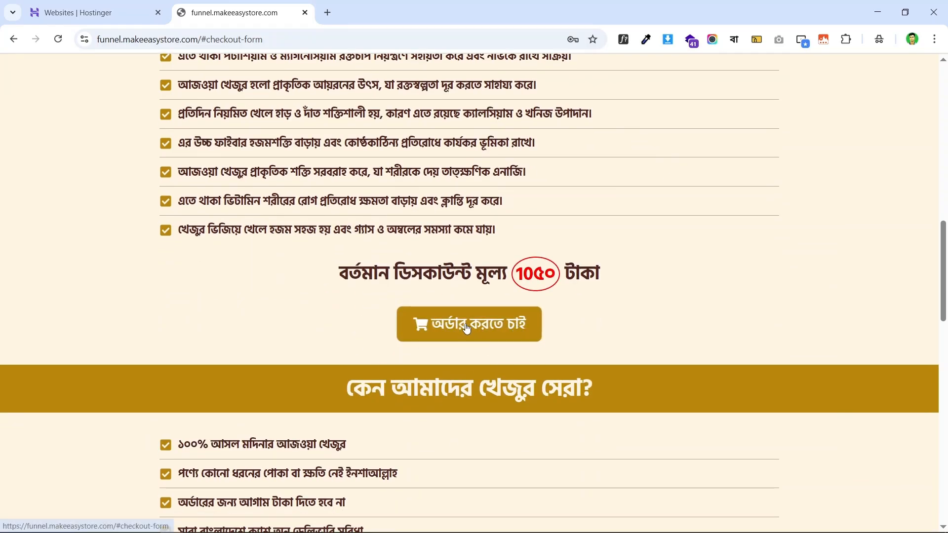
scroll(572, 271, "down", 1)
scroll(572, 270, "down", 3)
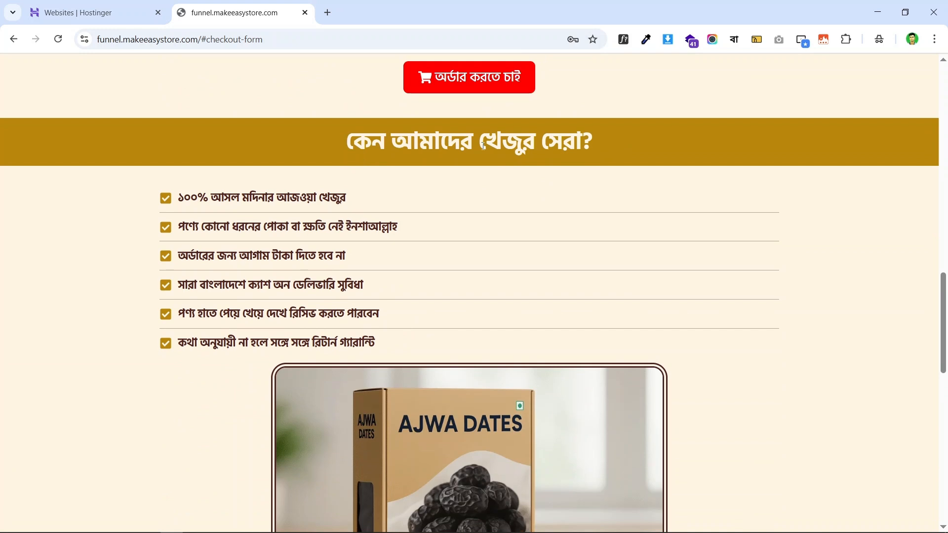
scroll(499, 178, "down", 2)
scroll(501, 207, "up", 2)
scroll(401, 212, "down", 1)
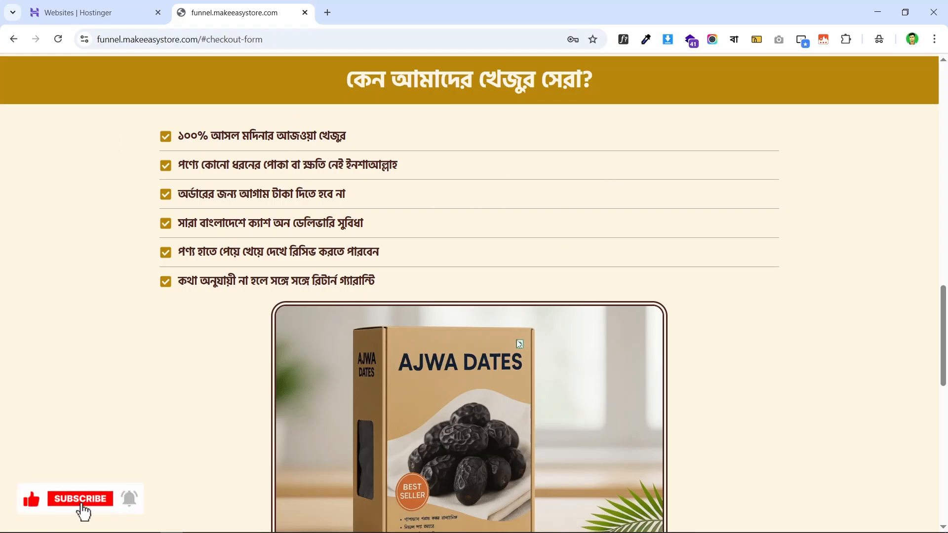
scroll(529, 343, "down", 10)
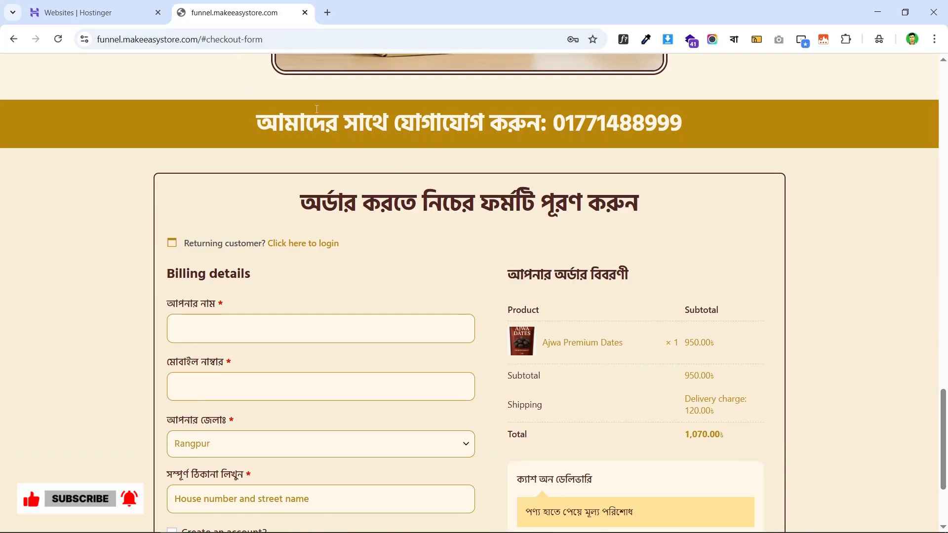
scroll(414, 160, "down", 3)
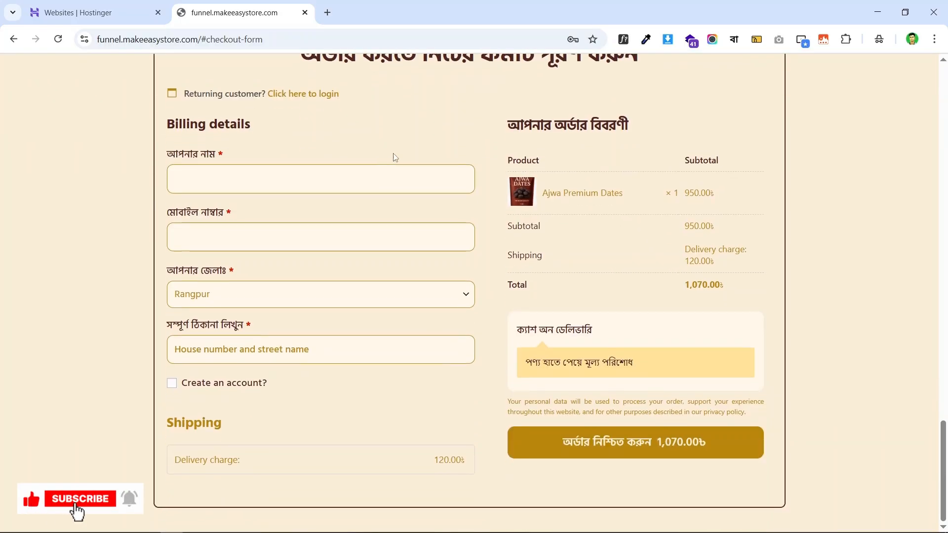
scroll(358, 178, "up", 8)
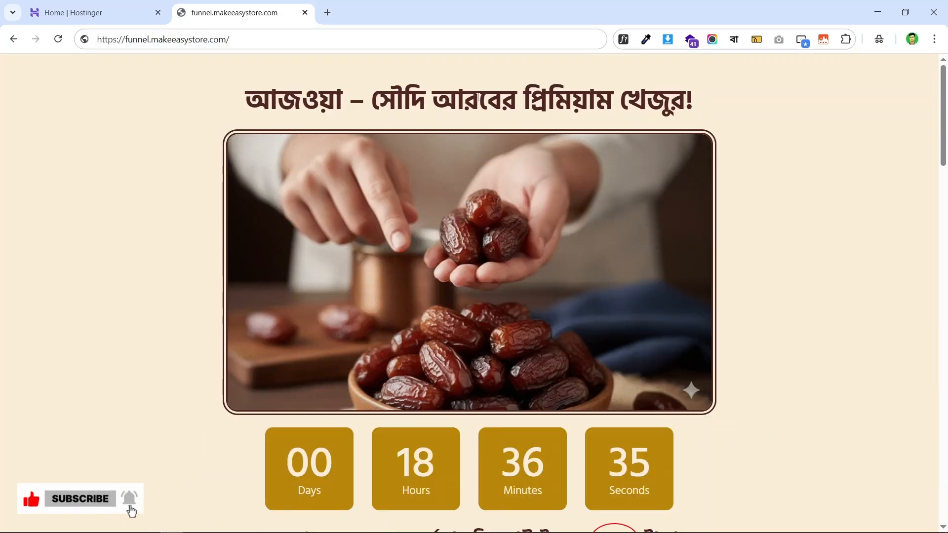
- Open Inspect and scroll the landing page in the 400 px responsive device preview
right_click(478, 97)
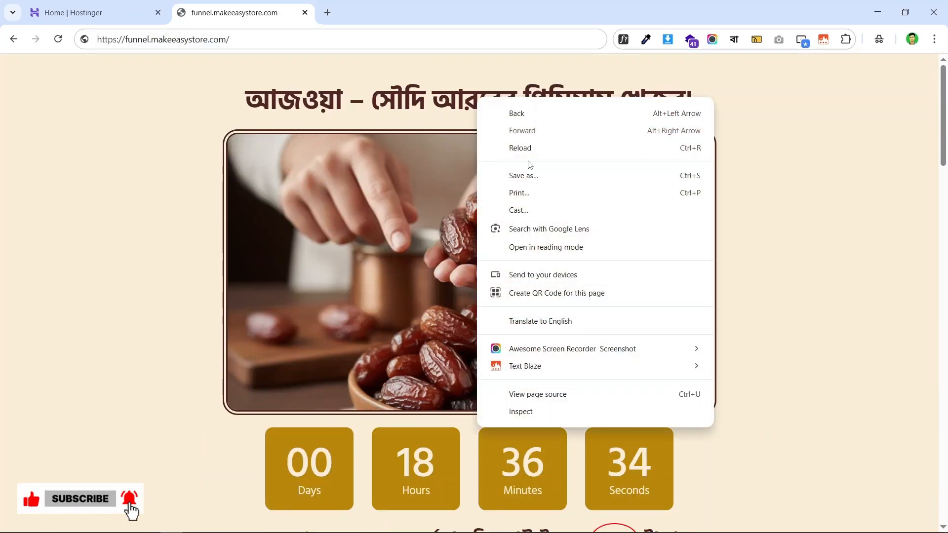
left_click(623, 413)
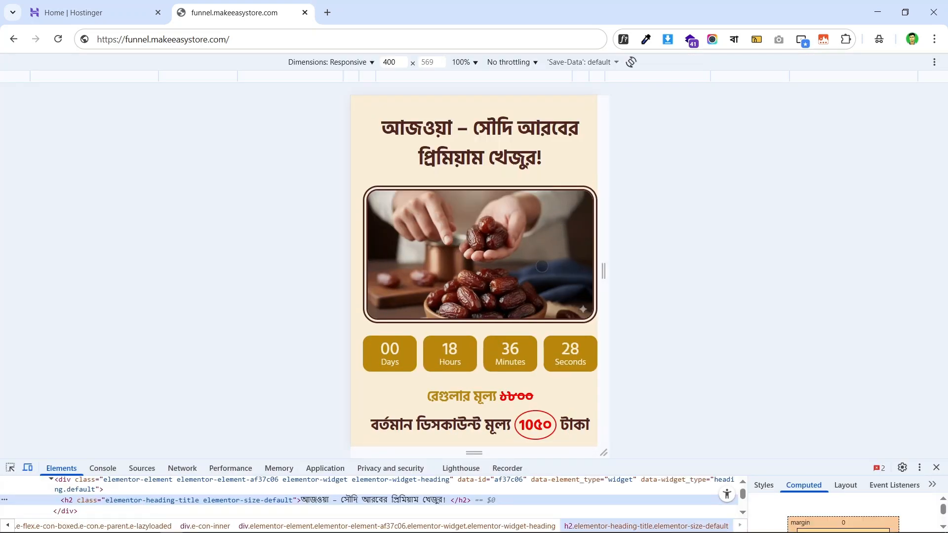
scroll(556, 269, "down", 3)
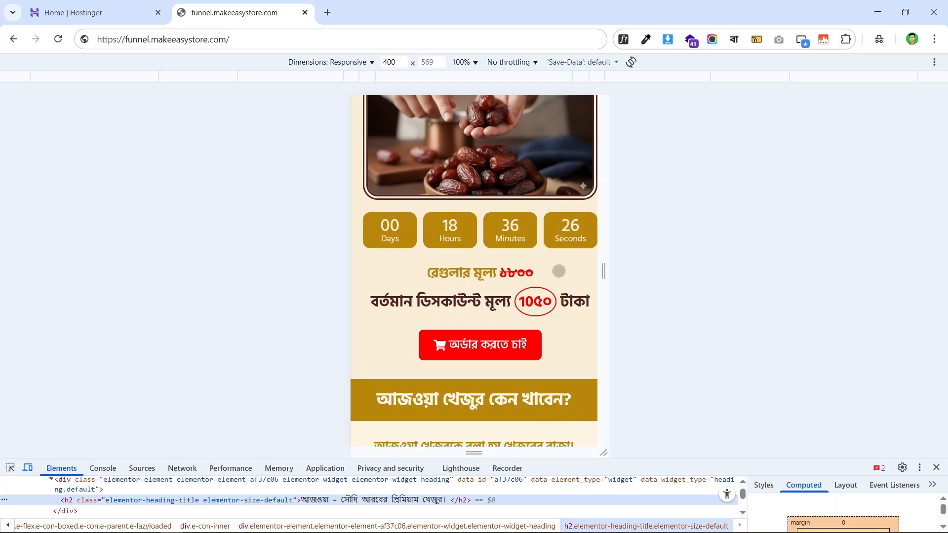
scroll(558, 275, "down", 6)
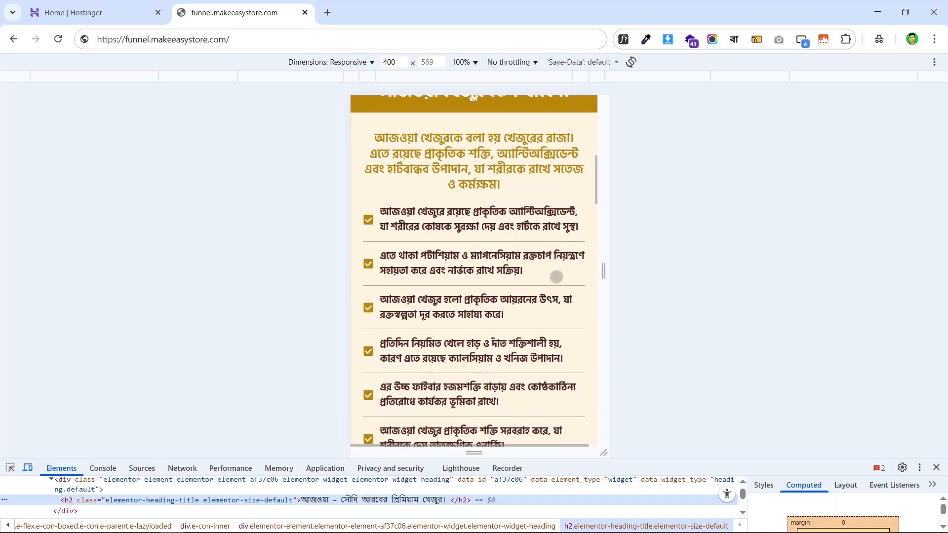
scroll(516, 252, "down", 7)
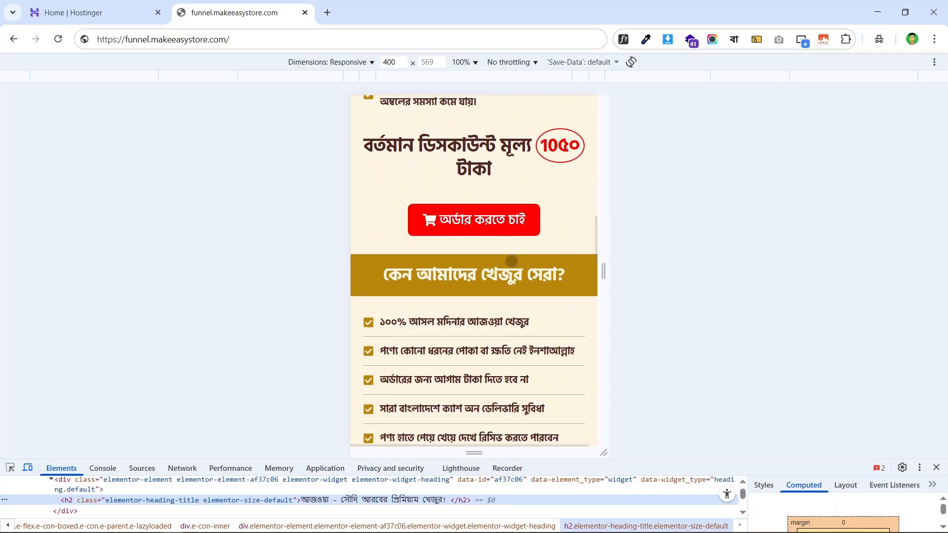
scroll(502, 256, "down", 1)
scroll(502, 256, "down", 8)
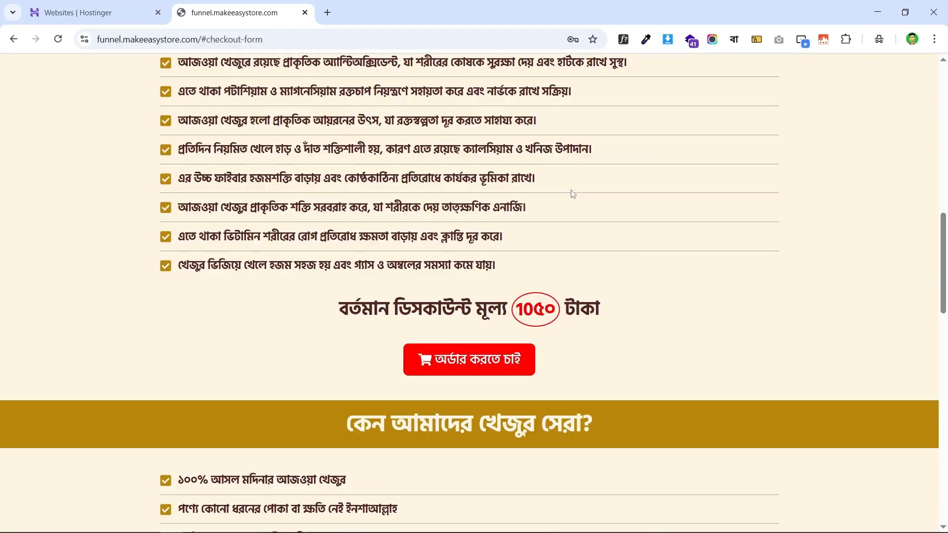
- Scroll the landing page and confirm the order button jumps to the checkout form
scroll(572, 192, "up", 12)
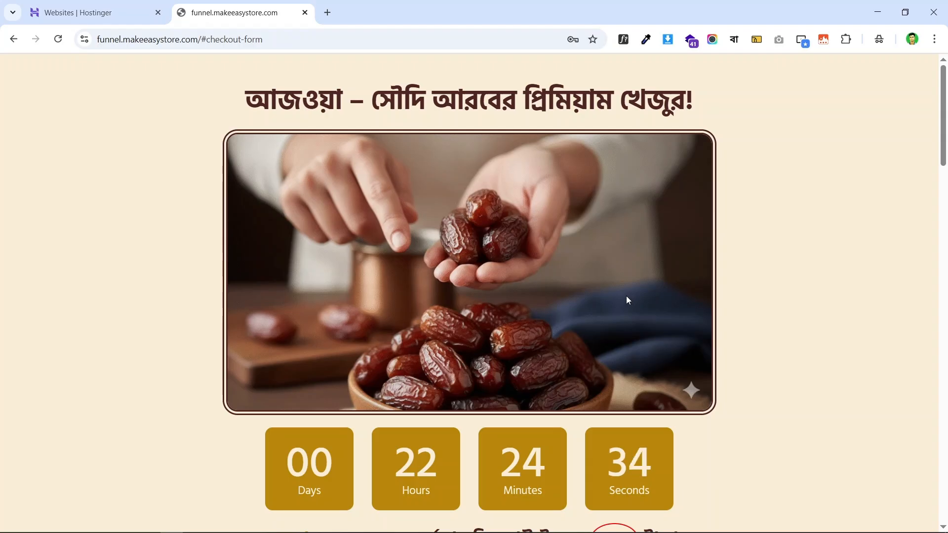
scroll(651, 288, "down", 6)
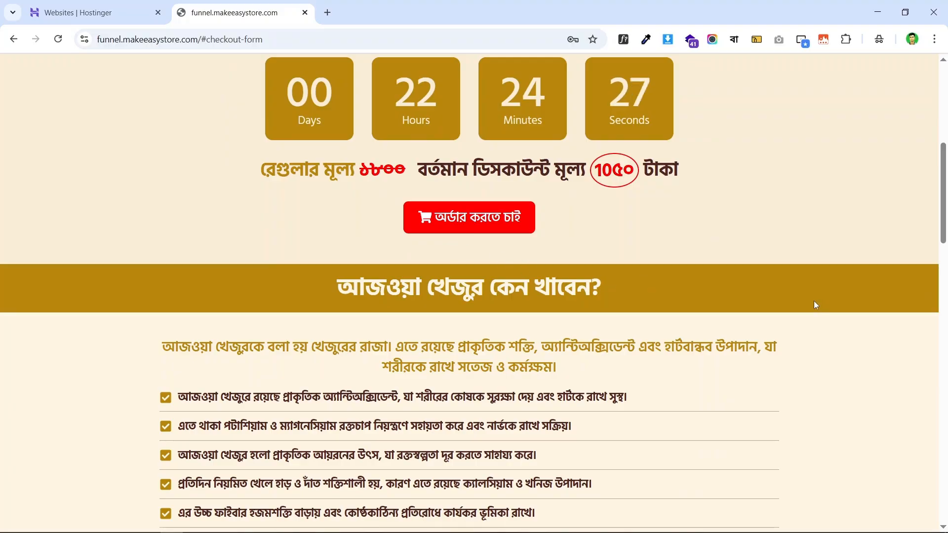
scroll(790, 311, "up", 6)
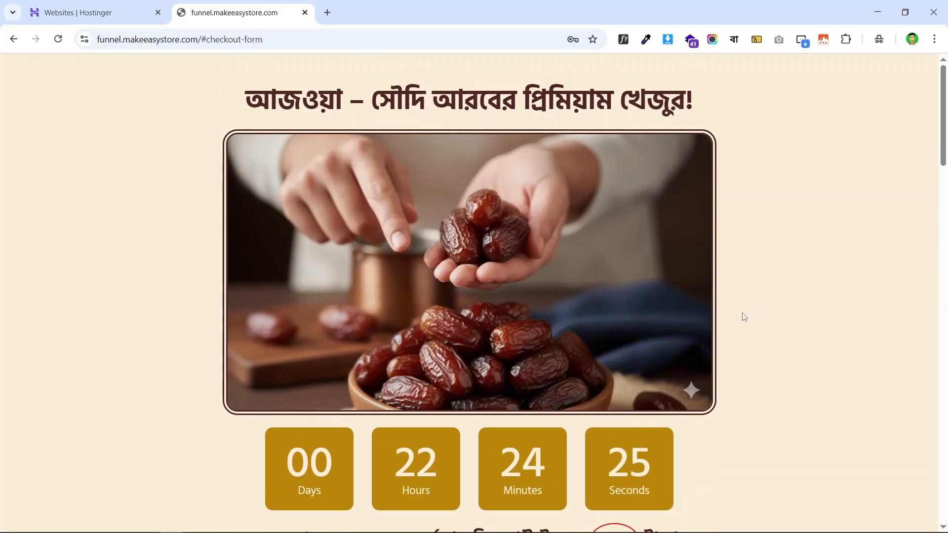
scroll(600, 179, "down", 5)
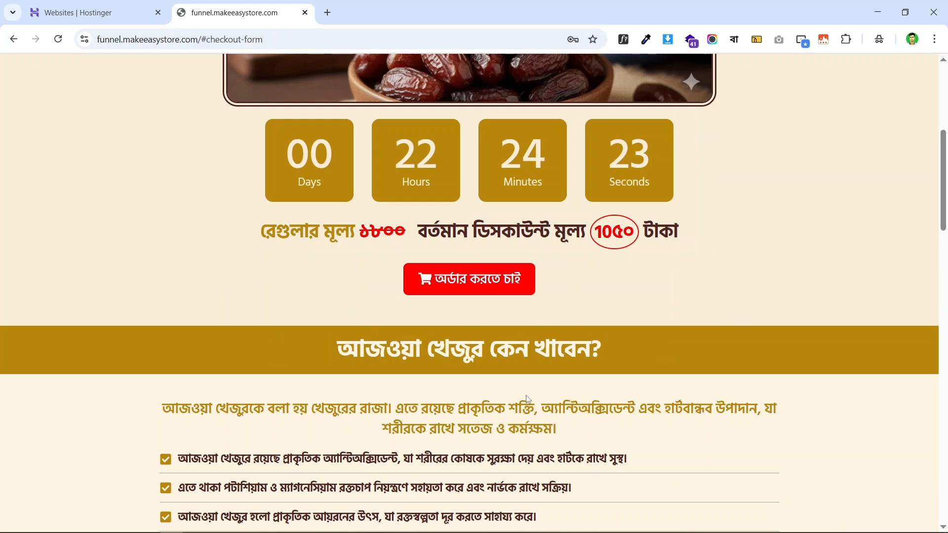
scroll(674, 267, "down", 4)
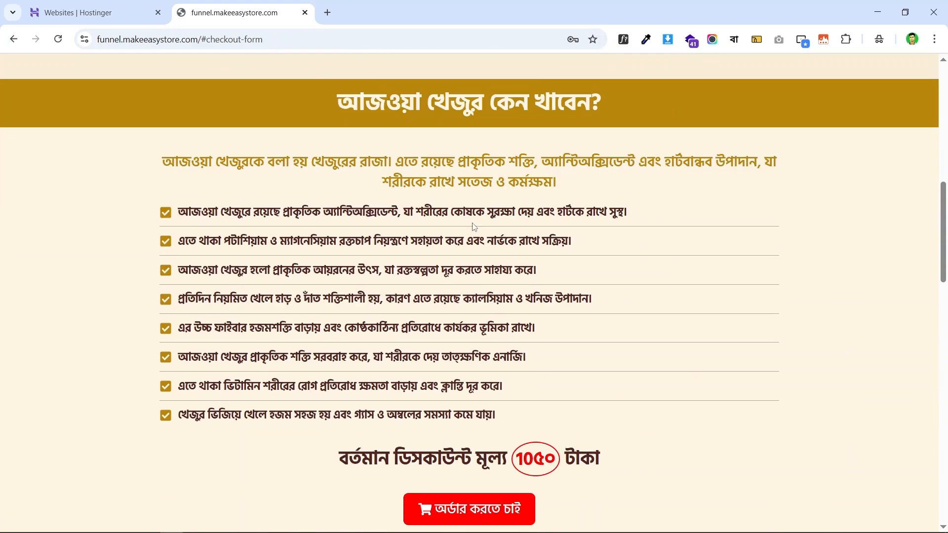
scroll(603, 163, "down", 4)
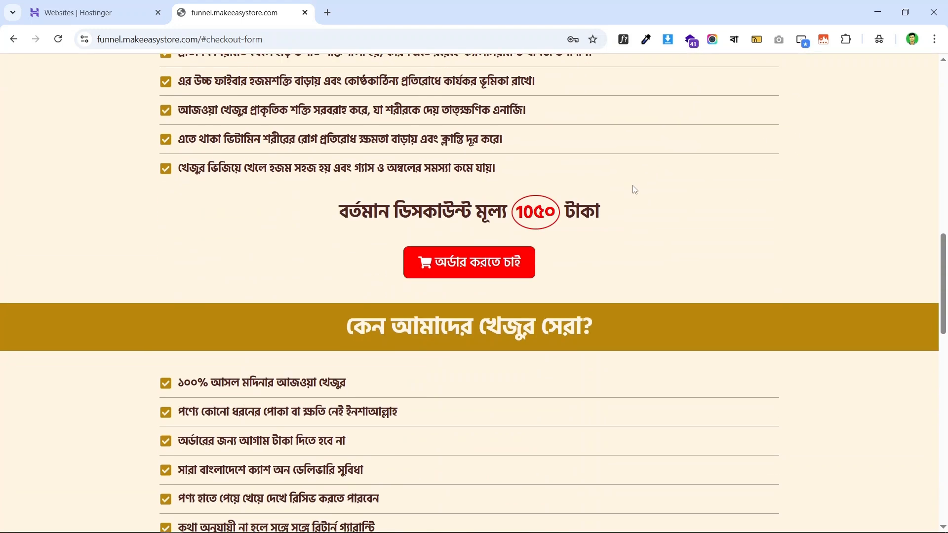
scroll(568, 241, "down", 4)
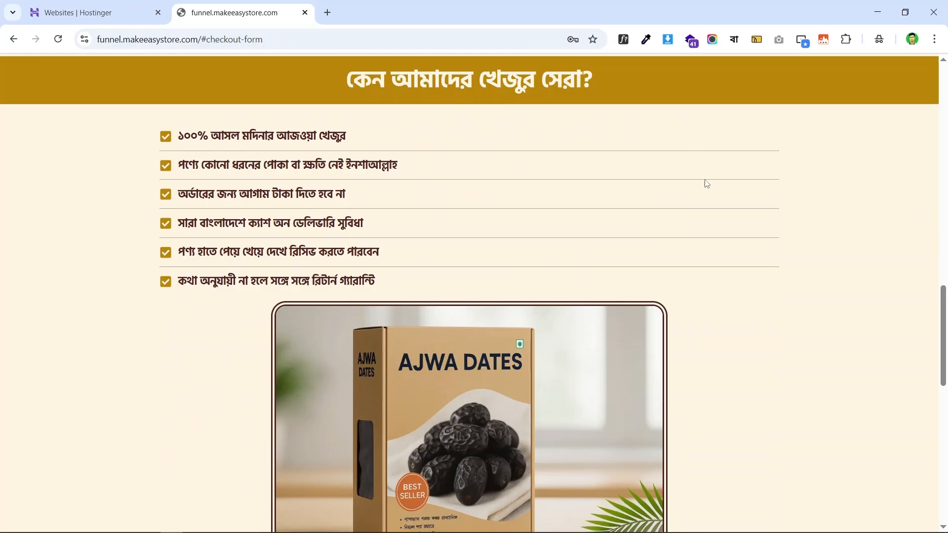
scroll(578, 165, "down", 1)
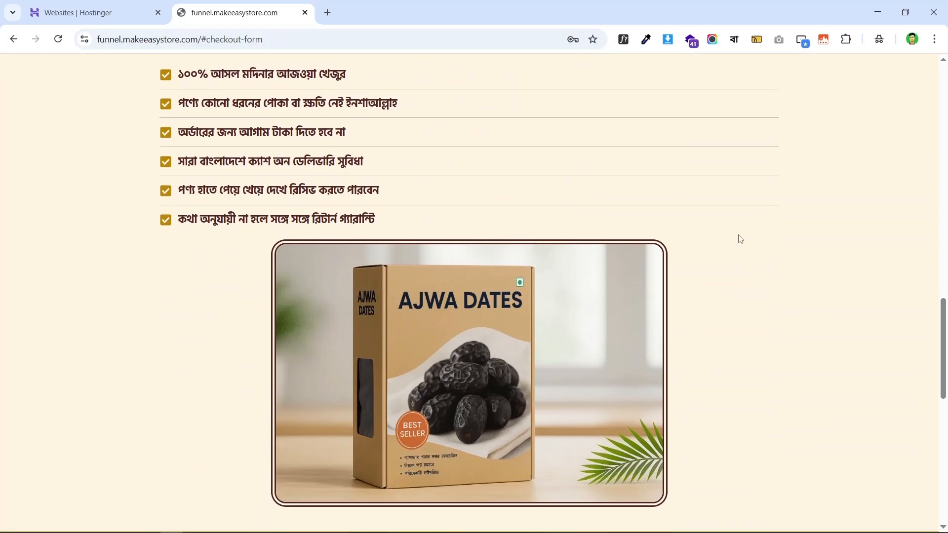
scroll(741, 239, "up", 18)
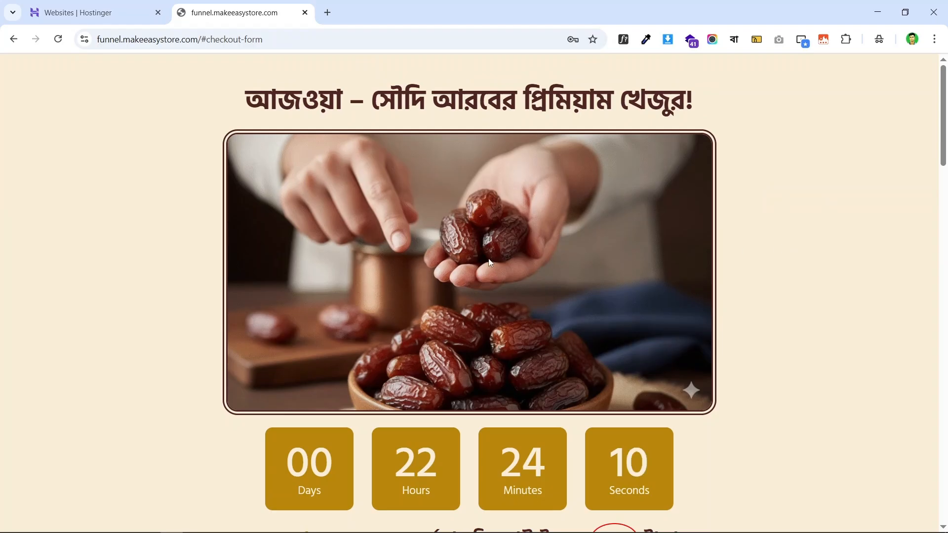
scroll(635, 234, "down", 5)
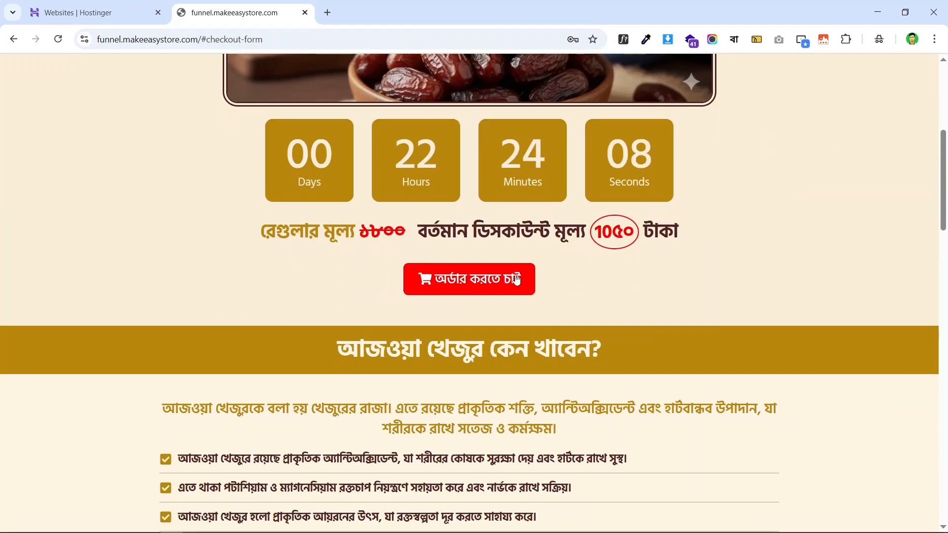
left_click(516, 280)
scroll(707, 227, "up", 12)
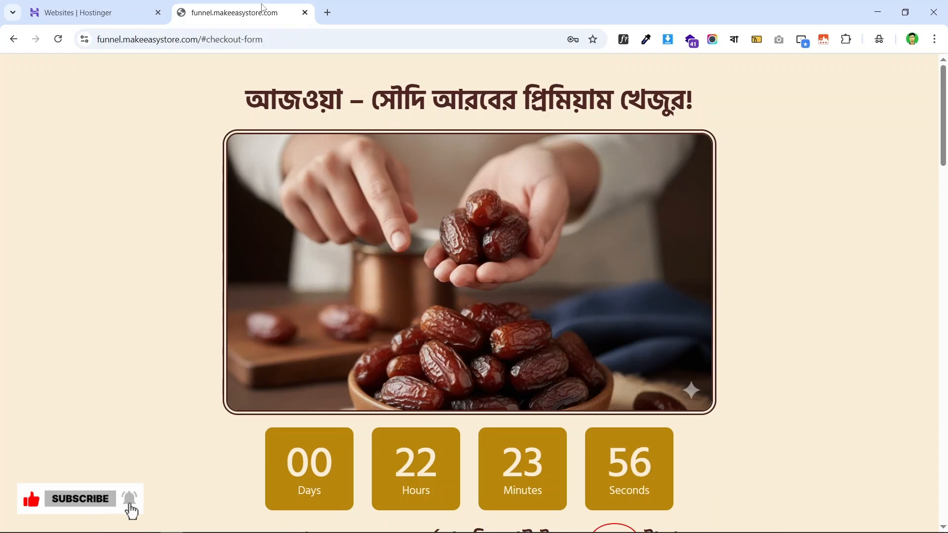
- Drag the funnel landing page tab to first position and return to Websites | Hostinger
left_click_drag(267, 8, 150, 5)
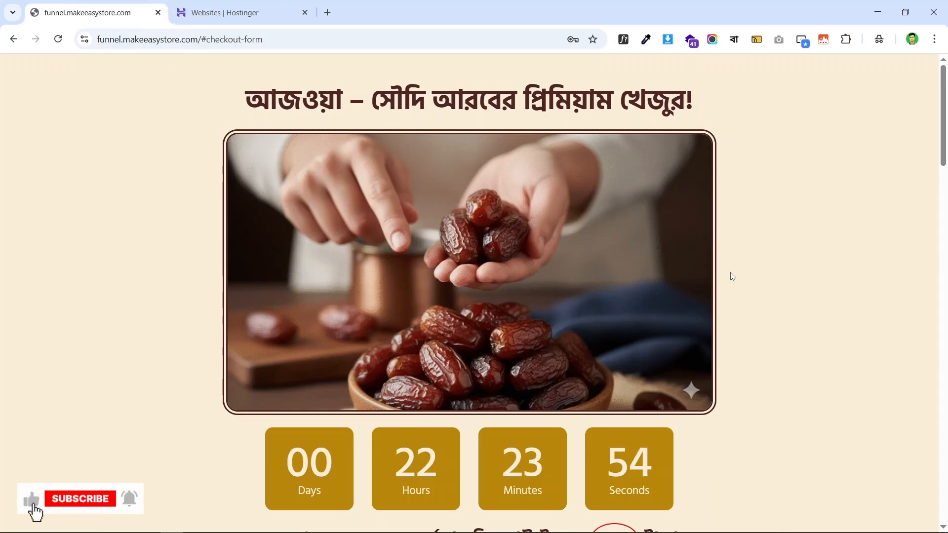
scroll(910, 302, "down", 5)
scroll(910, 302, "up", 5)
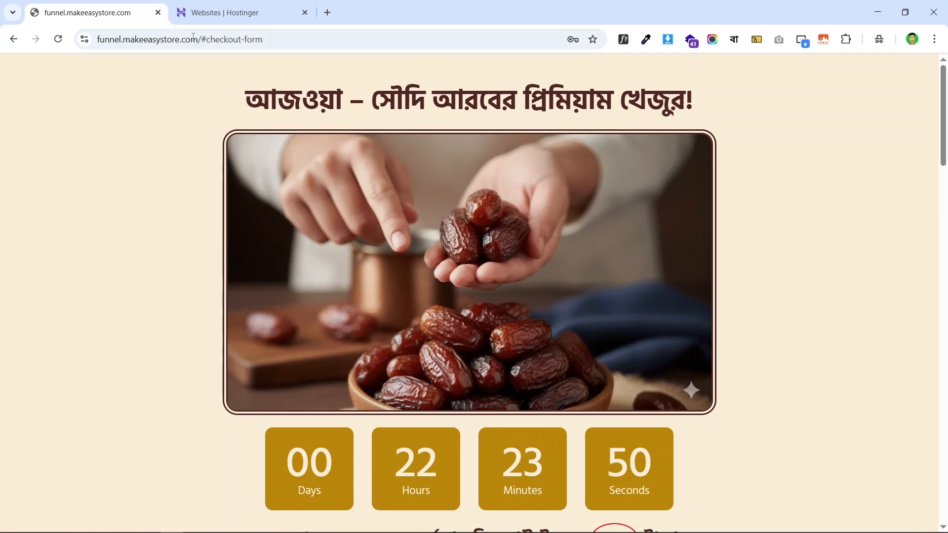
left_click(234, 6)
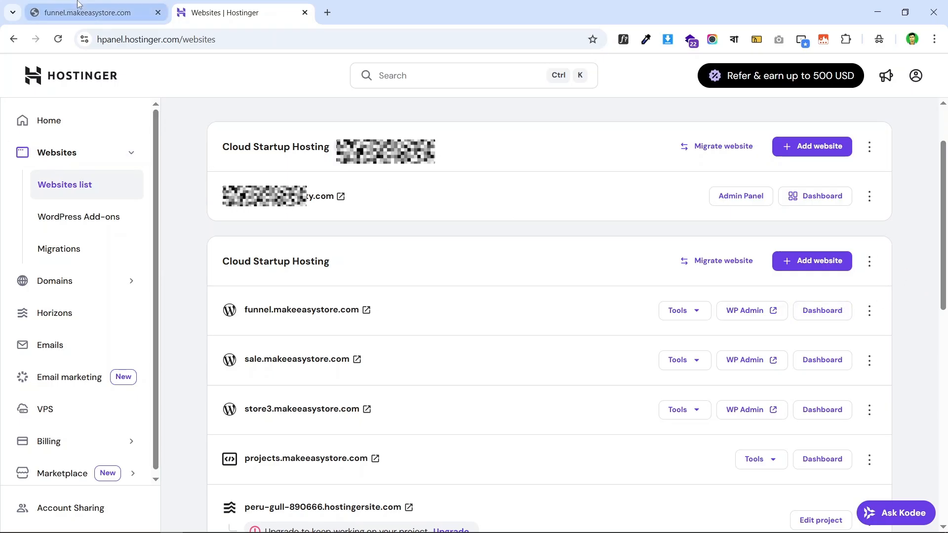
- Open Add website on the Cloud Startup Hosting card in the Hostinger Websites list
left_click(89, 12)
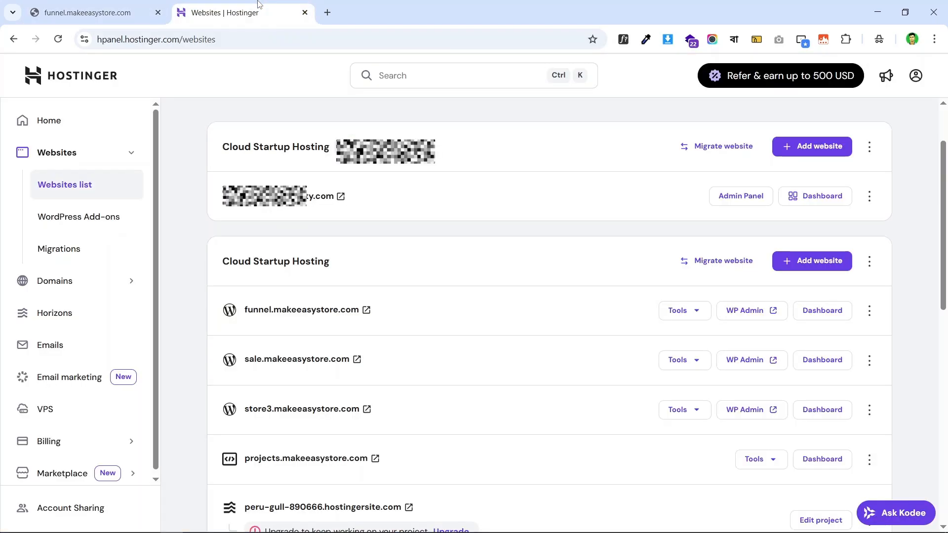
left_click(232, 13)
scroll(445, 237, "down", 1)
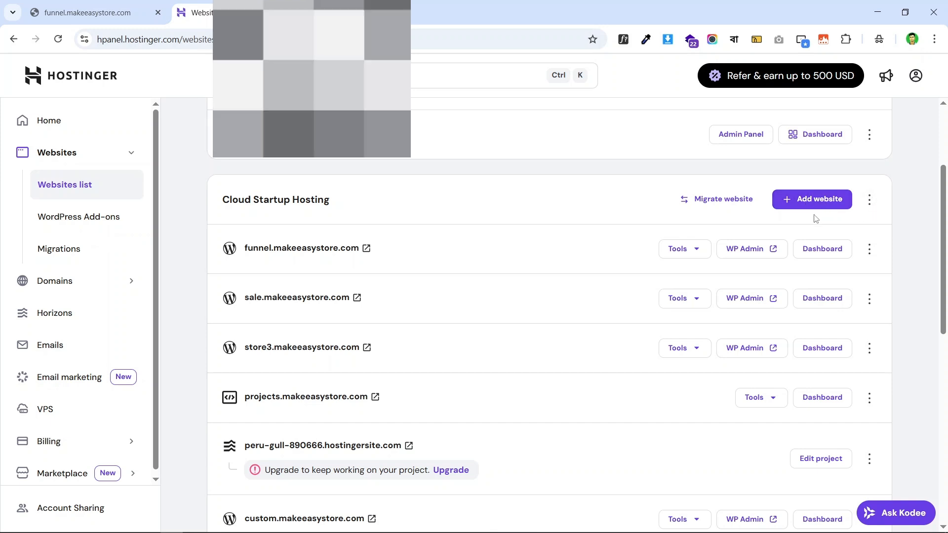
left_click(808, 202)
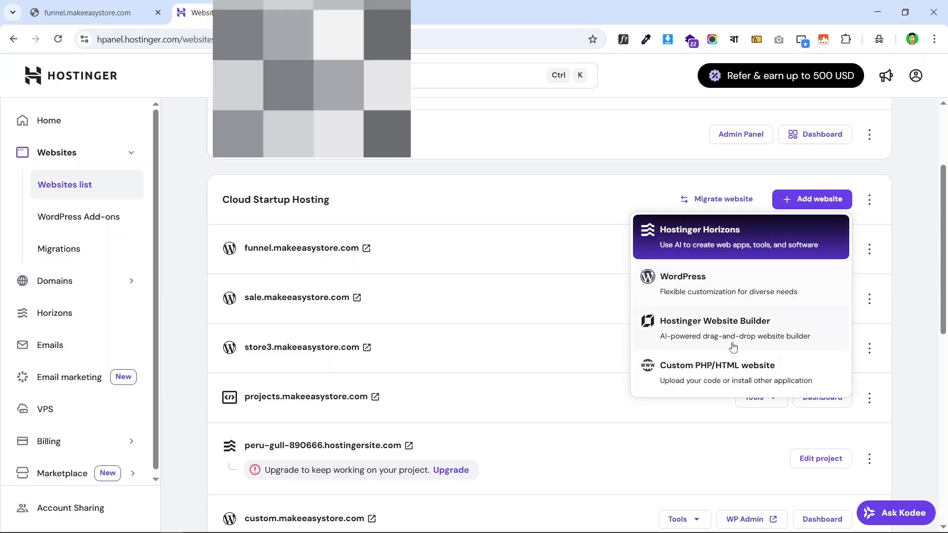
- Start a WordPress site setup and replace the admin email with the new address
left_click(712, 288)
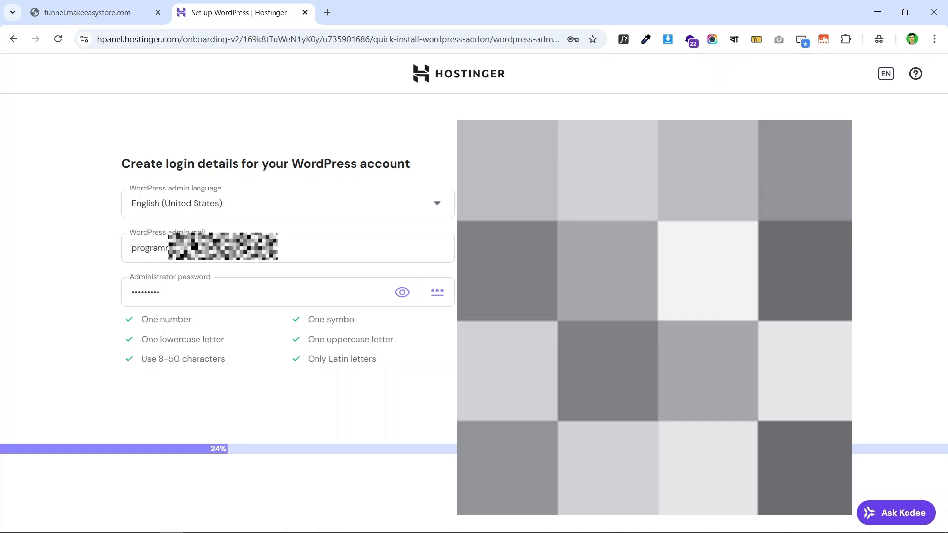
double_click(224, 248)
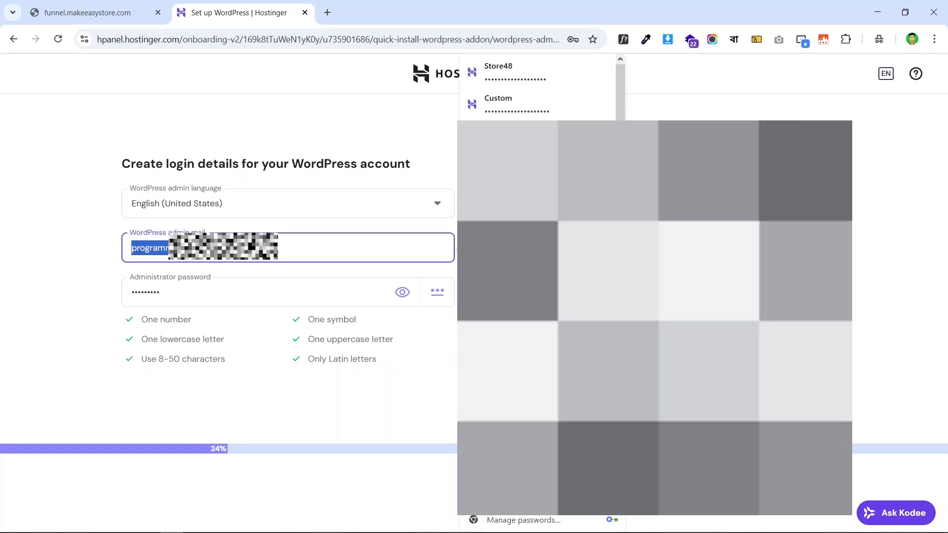
key("BackSpace")
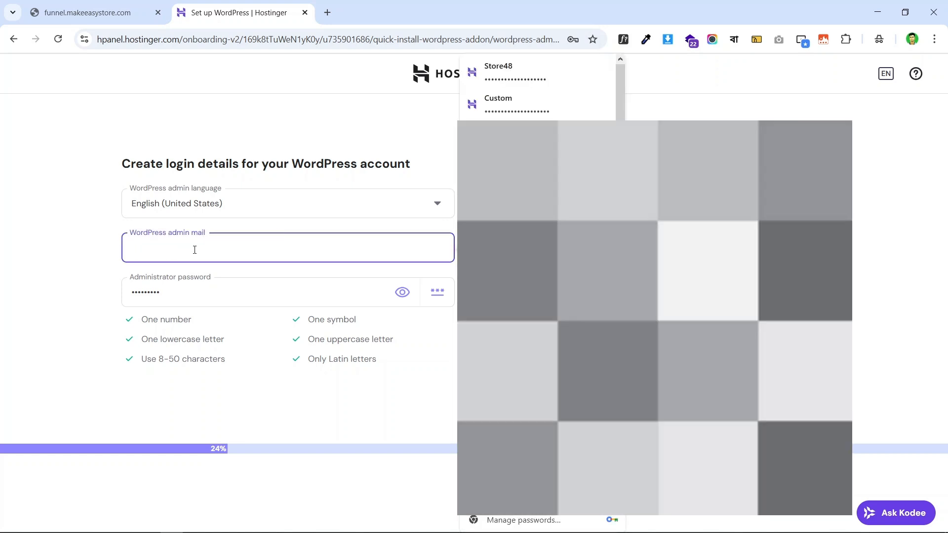
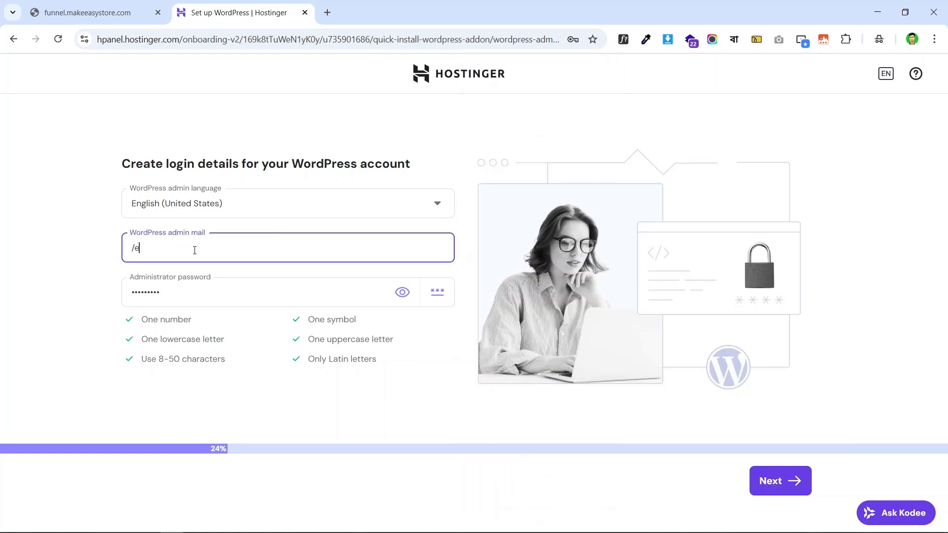
left_click(88, 259)
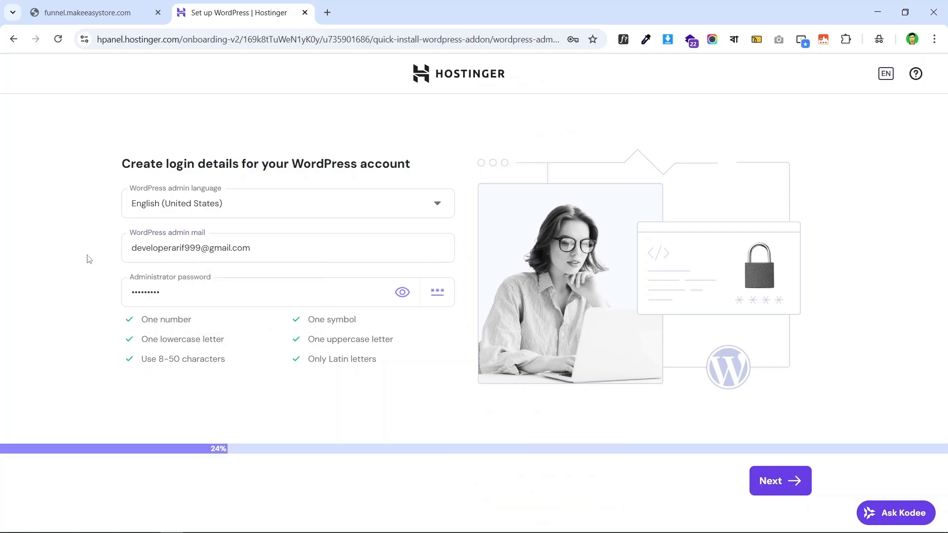
- Replace the administrator password with a new one and submit the login details
double_click(181, 292)
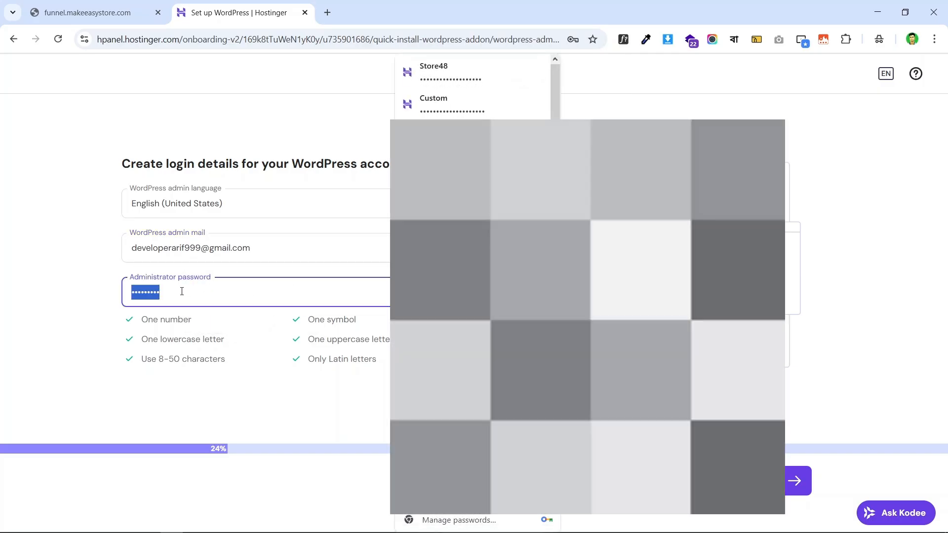
key("BackSpace")
type("•••")
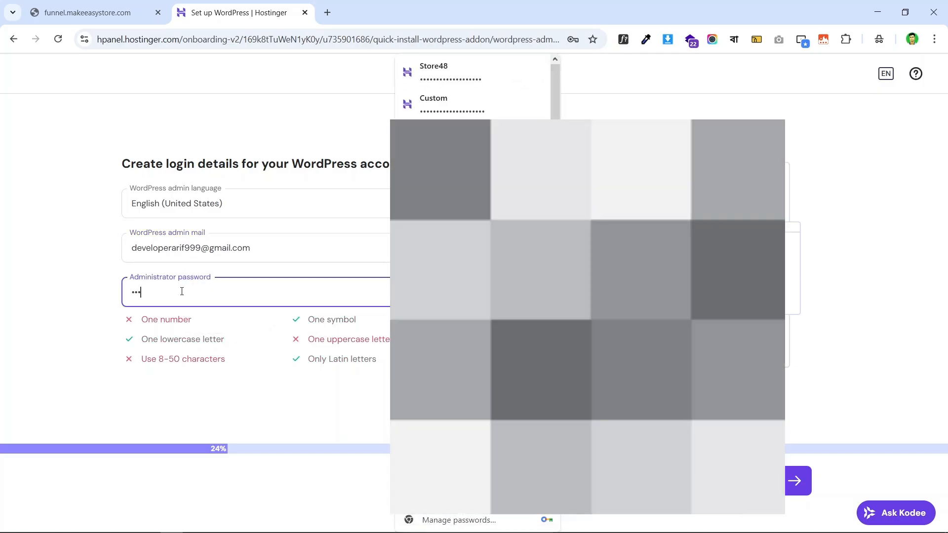
type("••••••••••••••••")
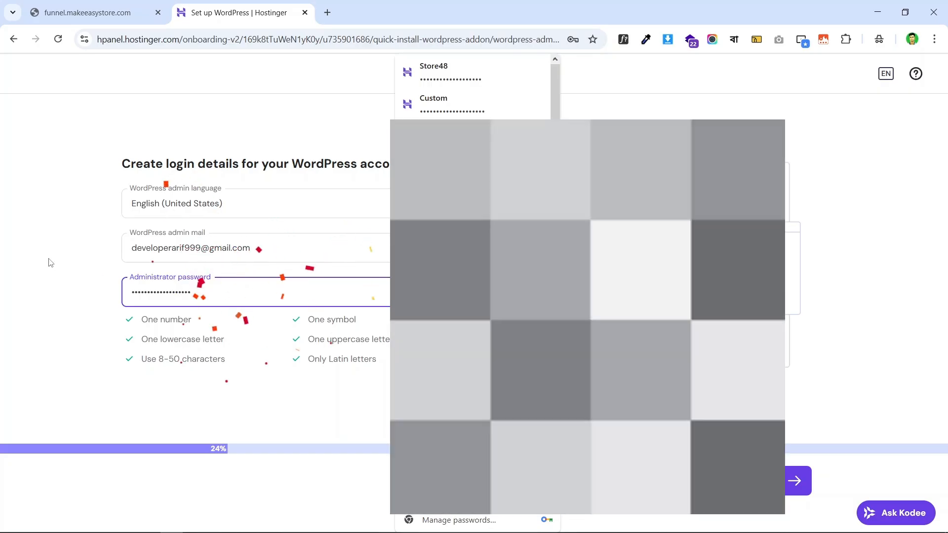
left_click(41, 255)
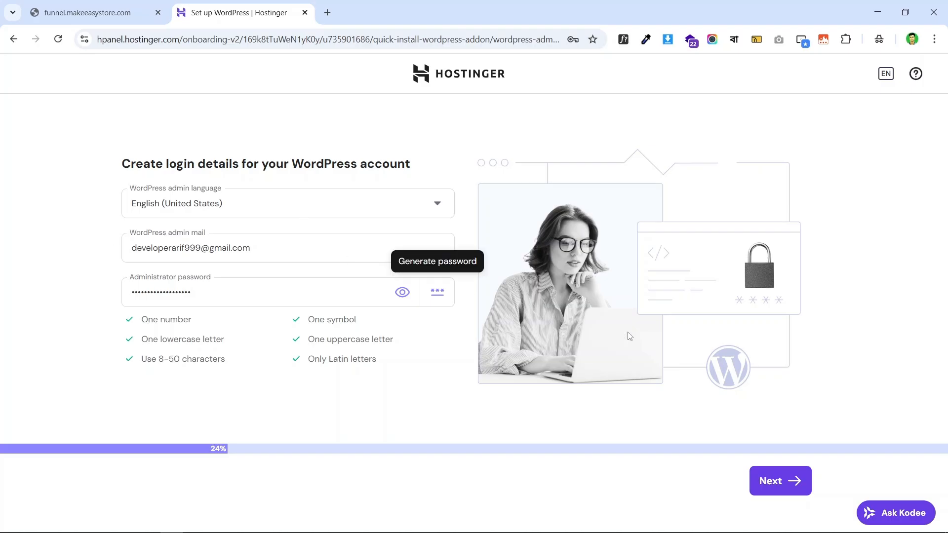
left_click(787, 482)
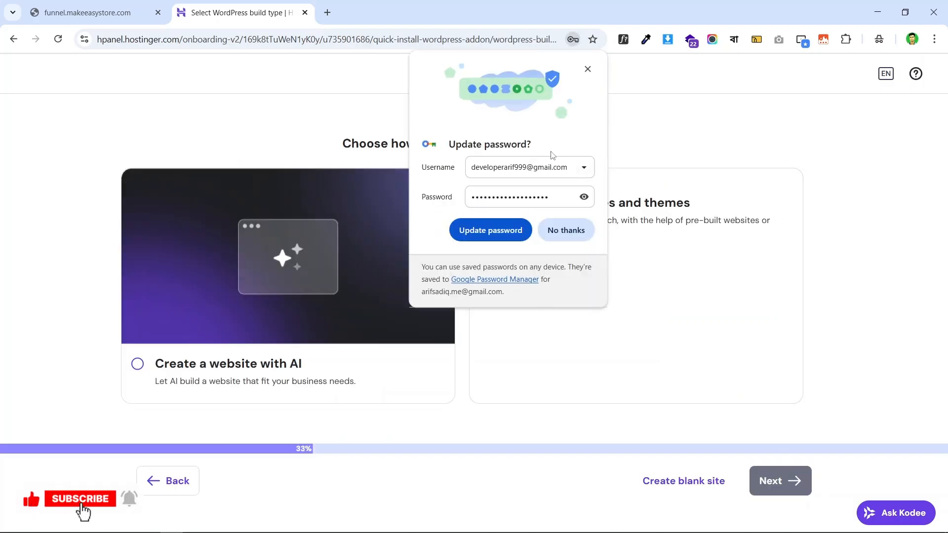
- Decline Chrome's password update and choose Pre-built websites and themes for the new site
left_click(567, 228)
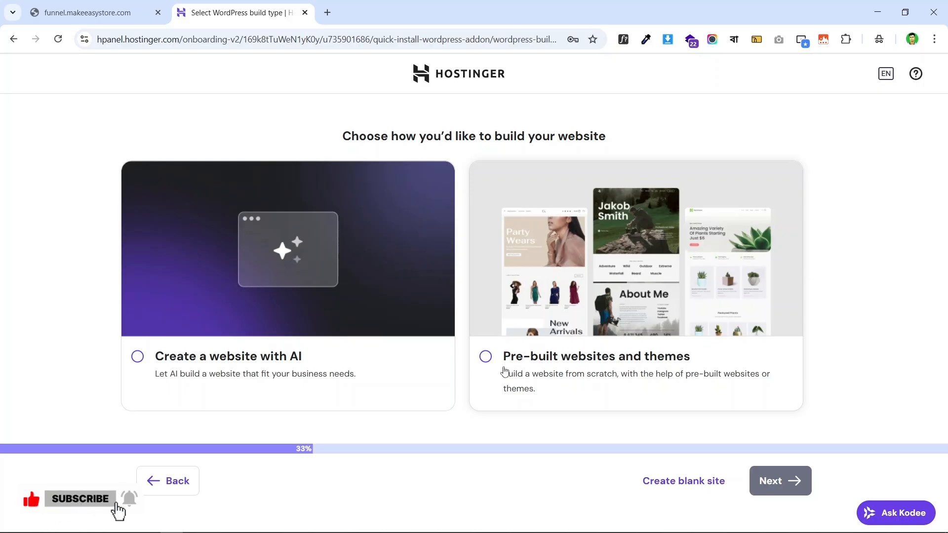
left_click(488, 358)
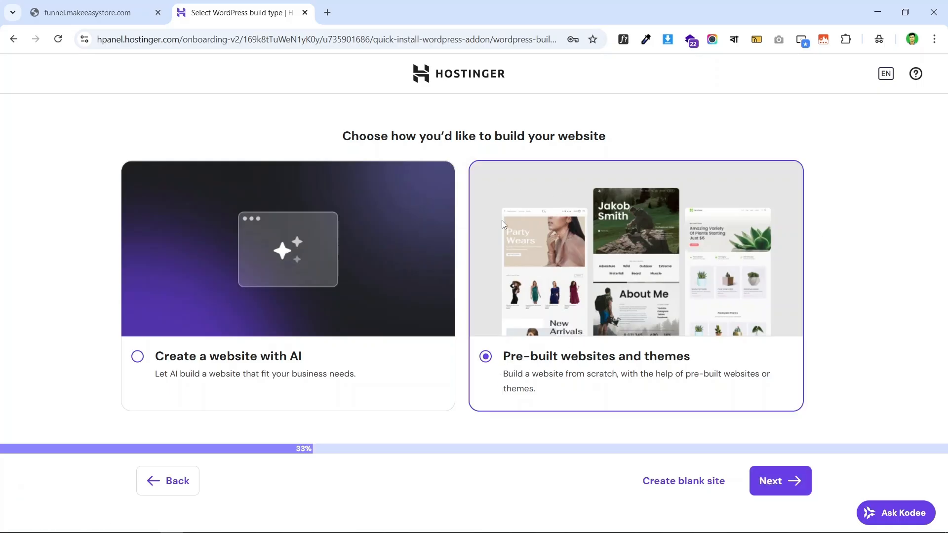
left_click(777, 480)
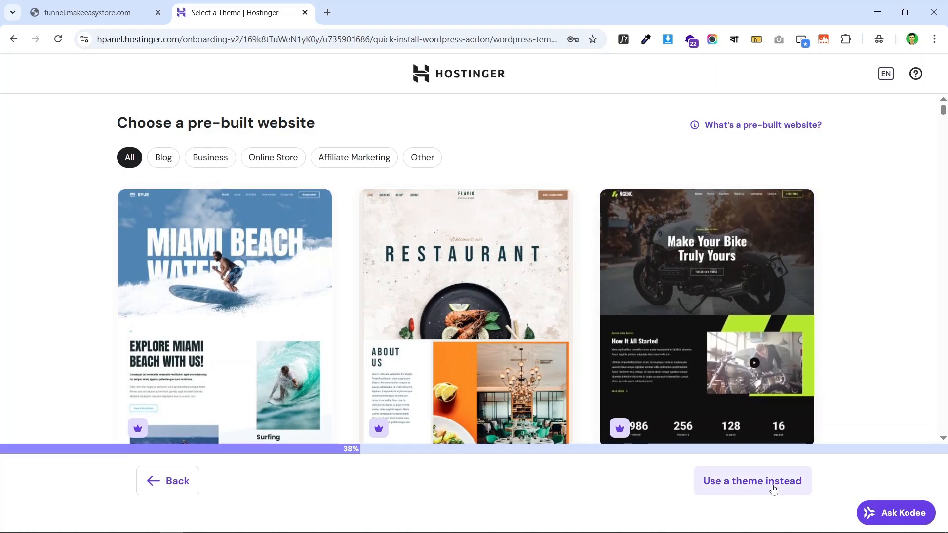
- Use a theme instead of a pre-built site, keeping the default Twenty Twenty-Five
left_click(742, 483)
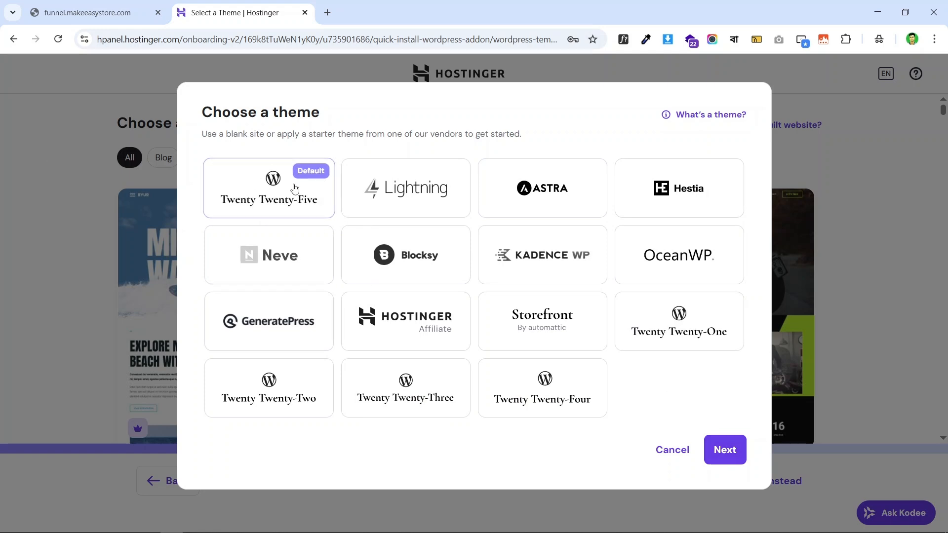
left_click(725, 450)
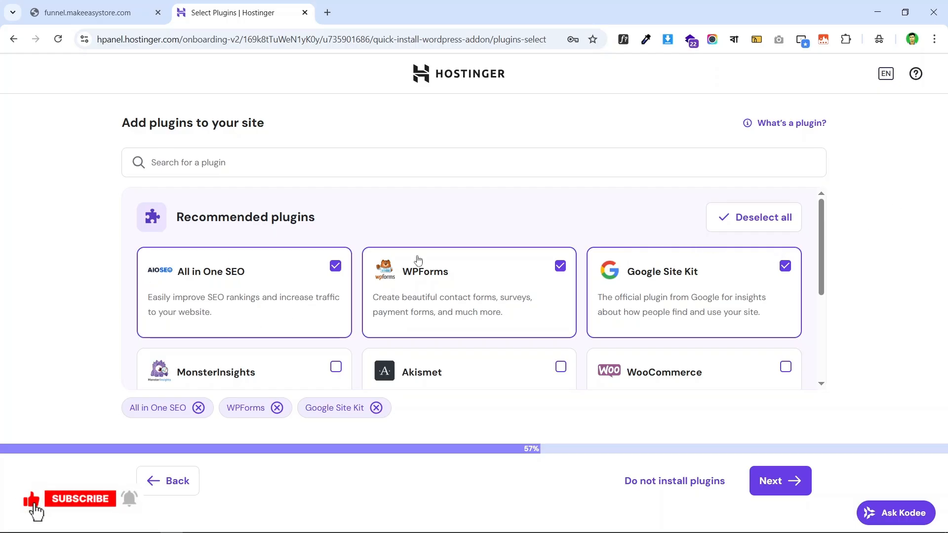
- Deselect all three recommended plugins and continue to the domain step
scroll(751, 273, "down", 1)
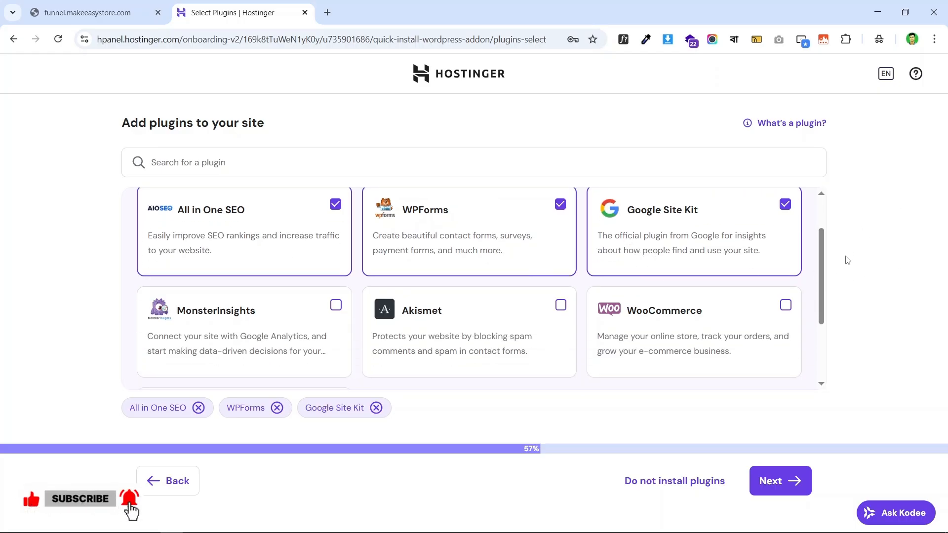
scroll(529, 299, "up", 1)
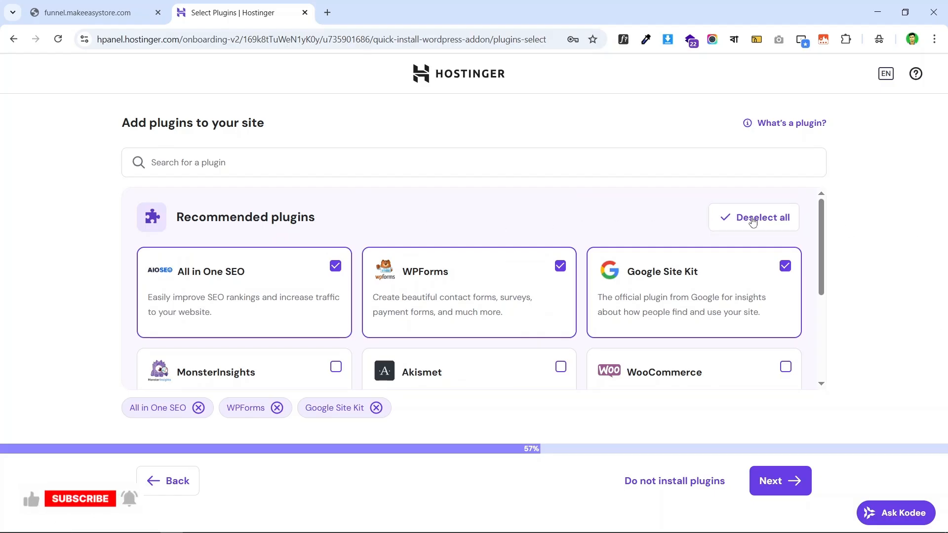
left_click(774, 222)
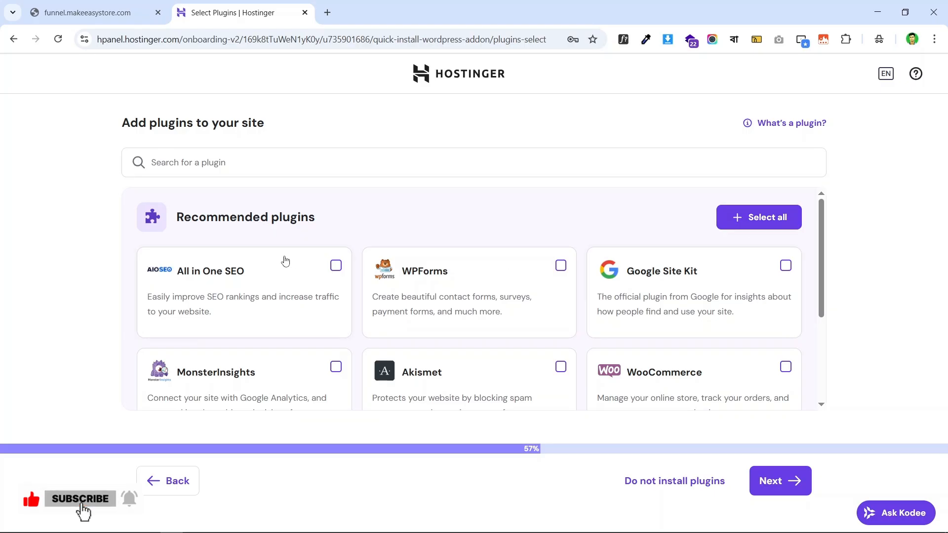
scroll(680, 286, "down", 2)
scroll(680, 286, "up", 2)
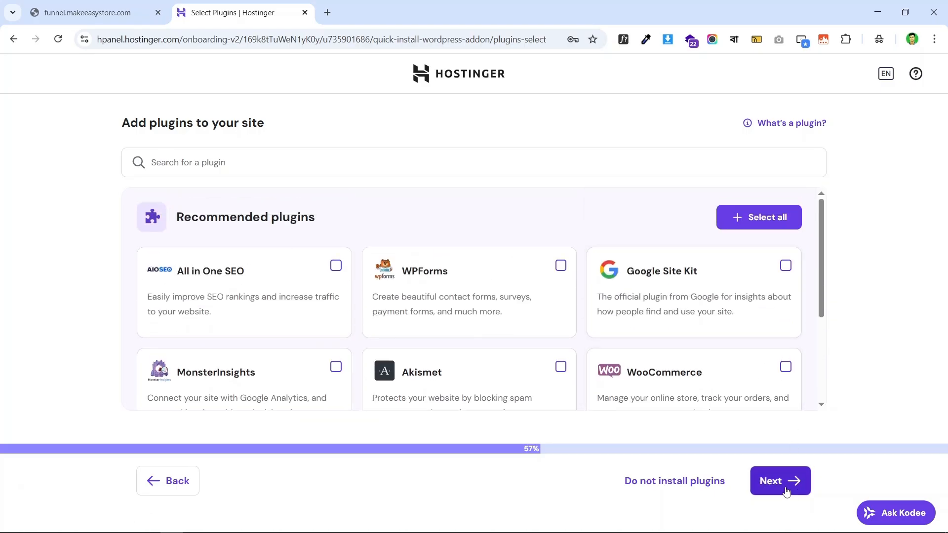
left_click(788, 489)
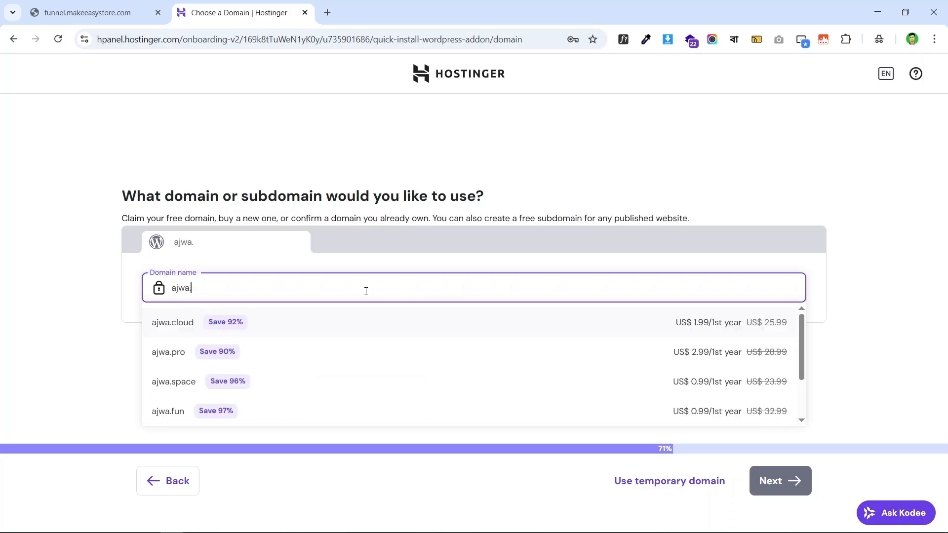
- Enter ajwa.makeeasystore.com as the domain, choose Use it, and start the site build
type("ea")
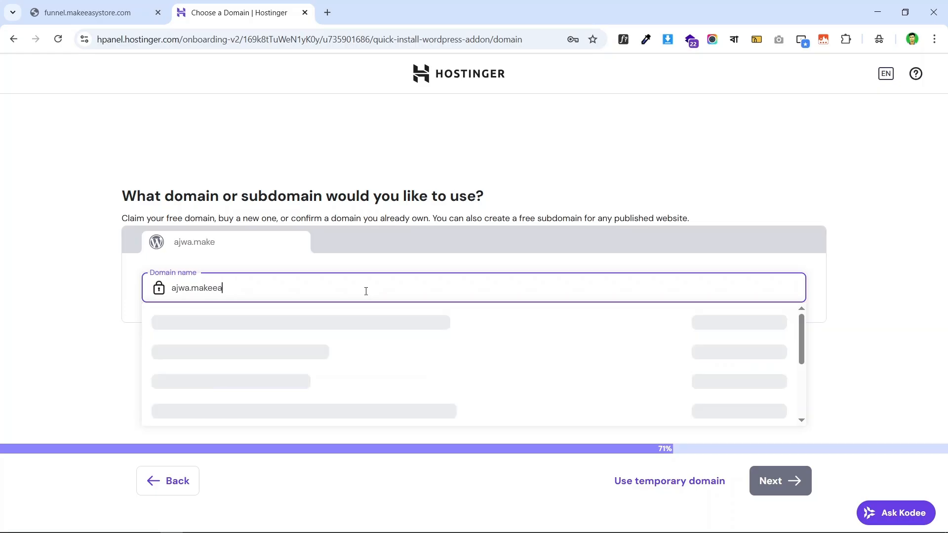
type("sys")
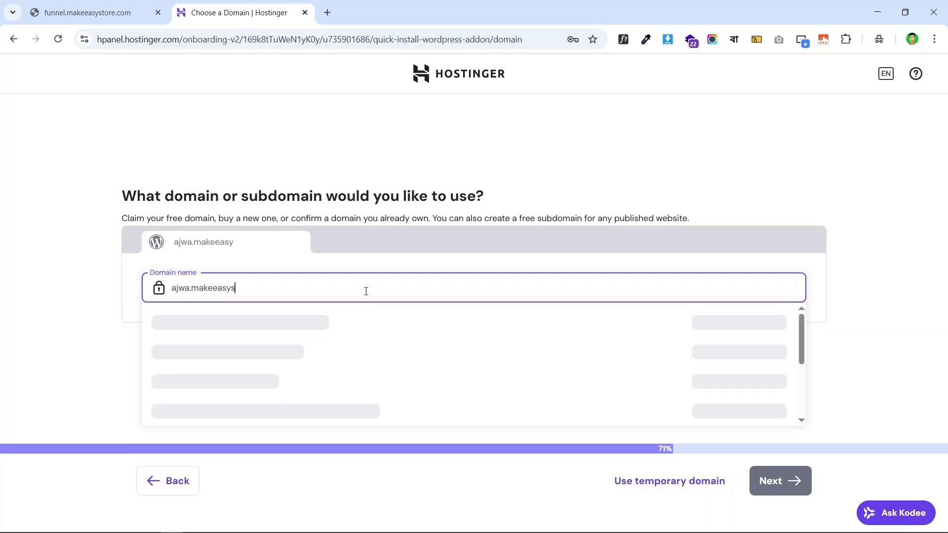
type("tore")
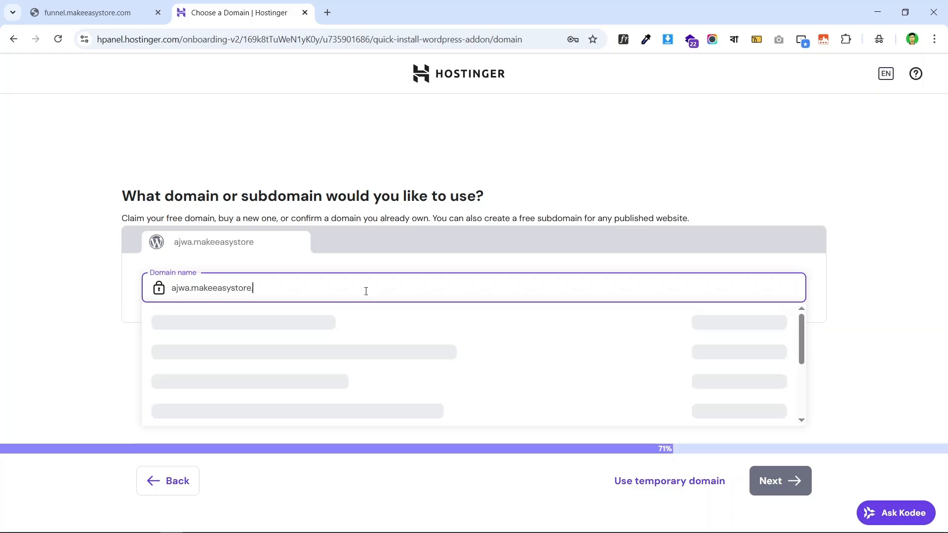
type(".com")
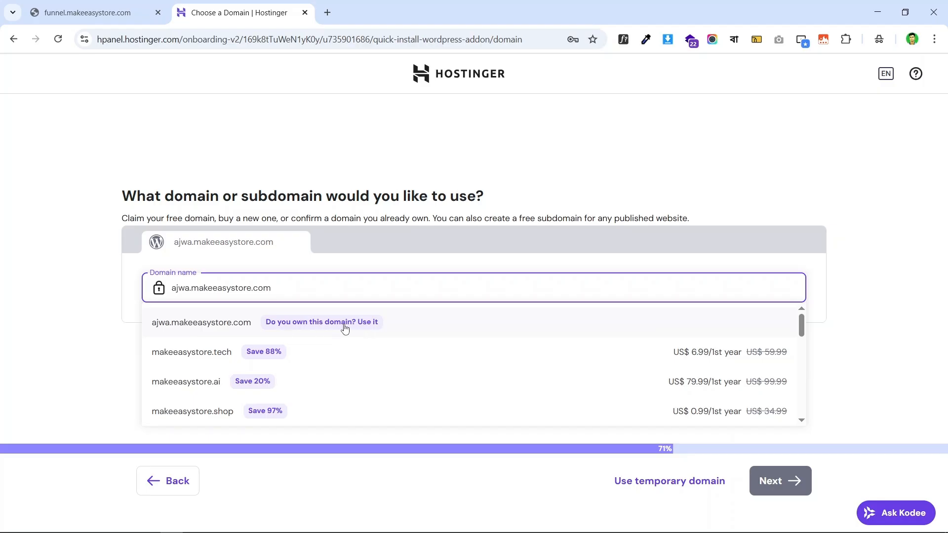
left_click(503, 322)
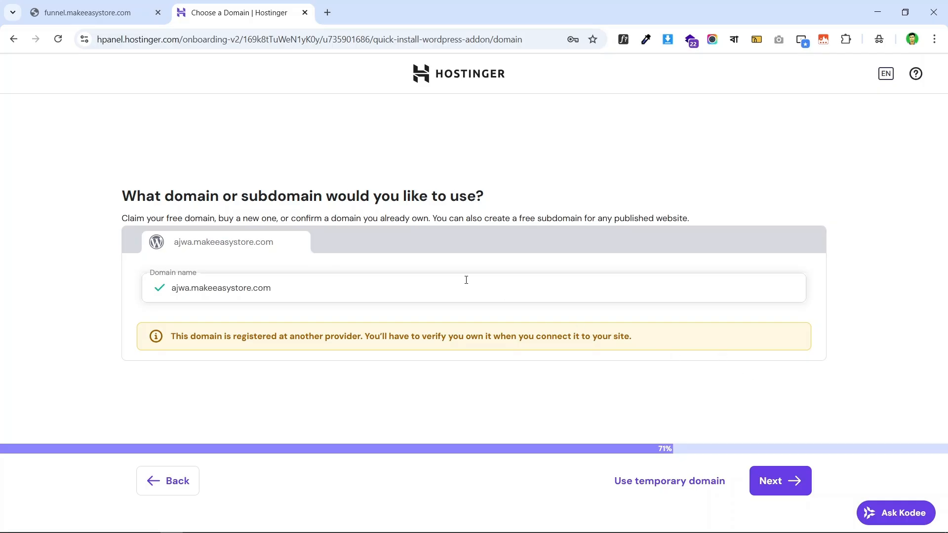
left_click(778, 488)
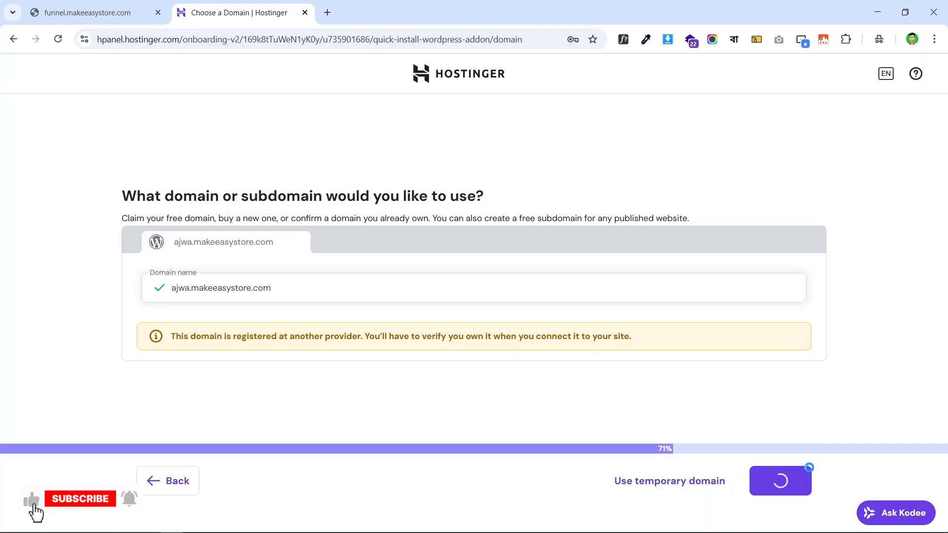
left_click(809, 474)
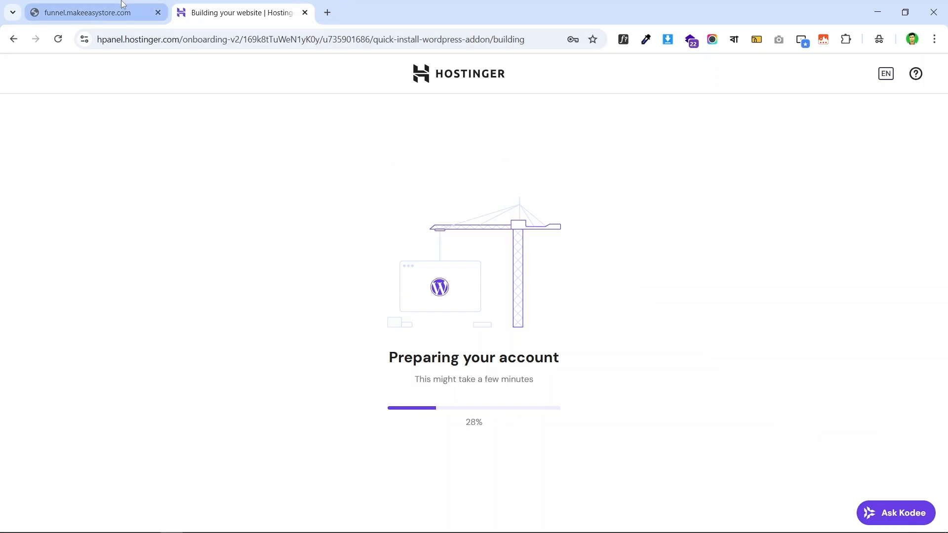
- Check the regular and discount price line on the live dates sales page
left_click(89, 12)
scroll(608, 213, "down", 8)
scroll(539, 211, "up", 6)
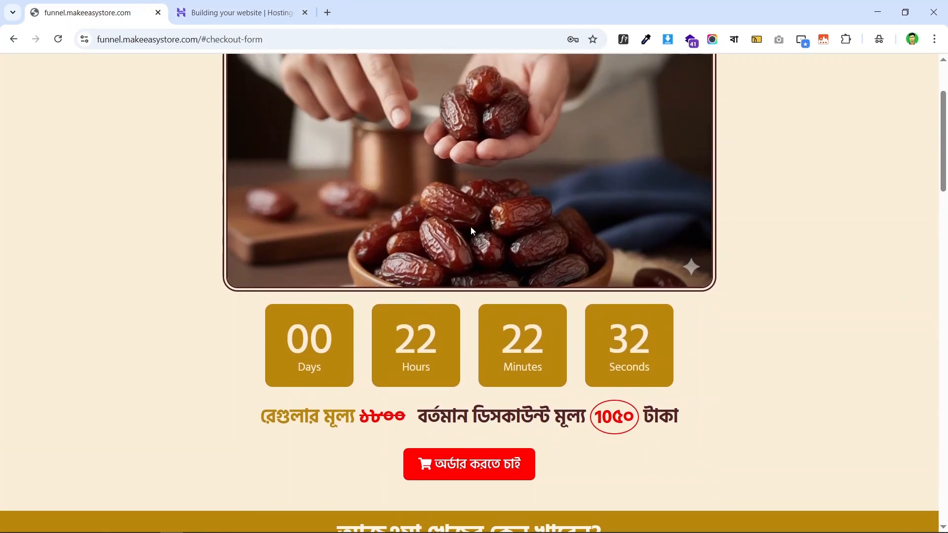
scroll(512, 267, "down", 6)
scroll(346, 246, "up", 3)
left_click_drag(256, 237, 721, 239)
left_click(770, 252)
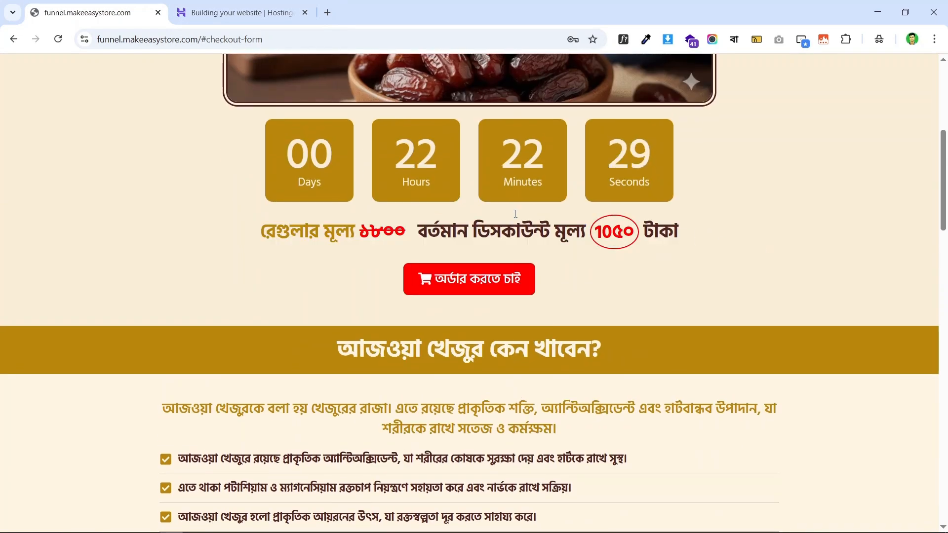
- Load ecommercewitharif.com in a new tab and move that tab to first position
left_click(328, 12)
left_click(356, 34)
type("ec")
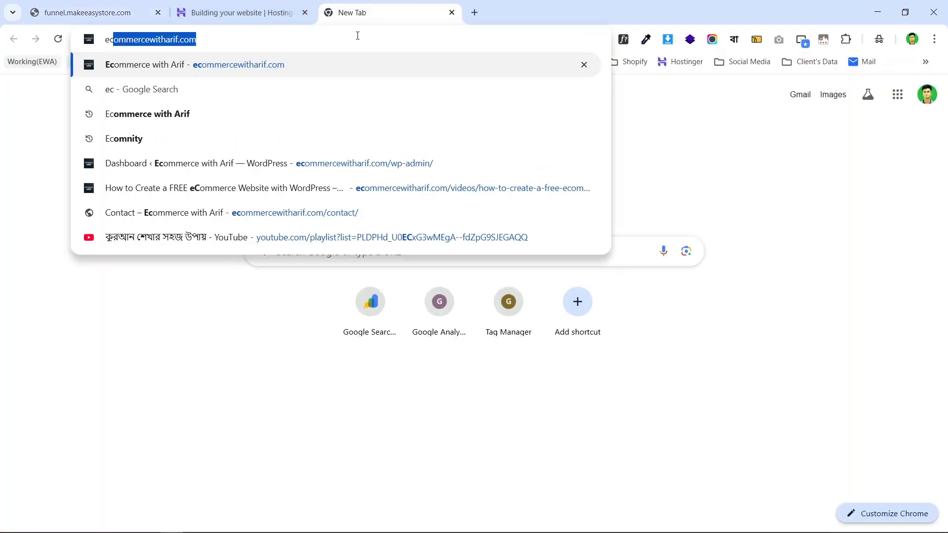
key("Return")
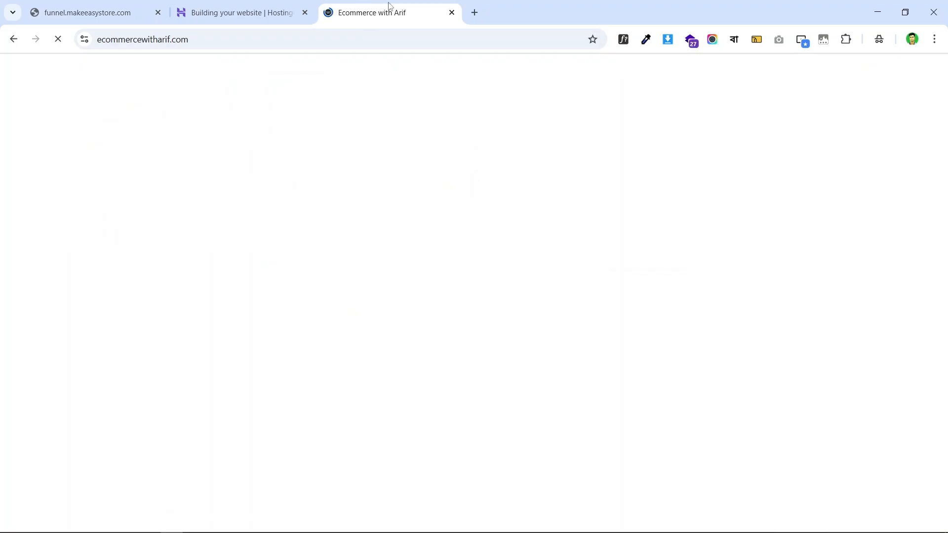
left_click_drag(385, 6, 91, 7)
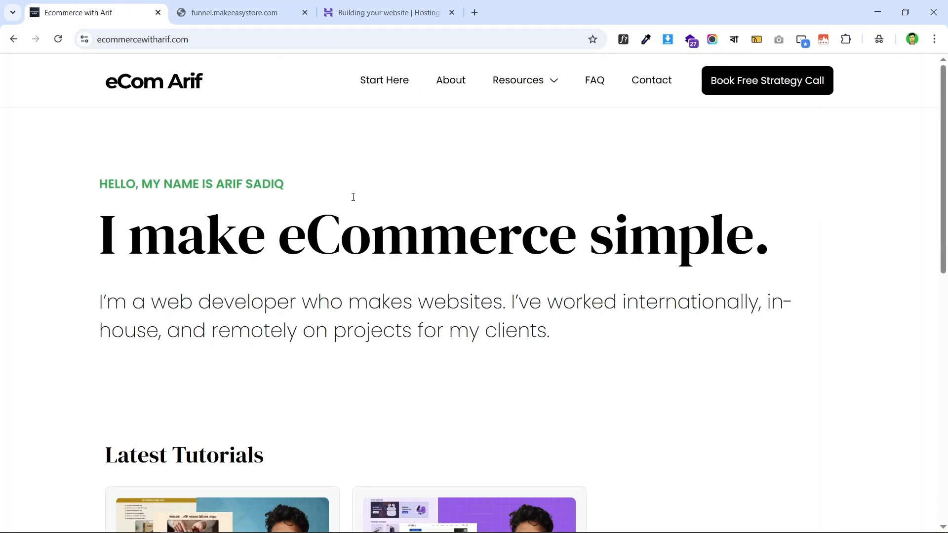
- Open the How to Design a Landing Page in WordPress tutorial, then check build progress
scroll(268, 132, "down", 5)
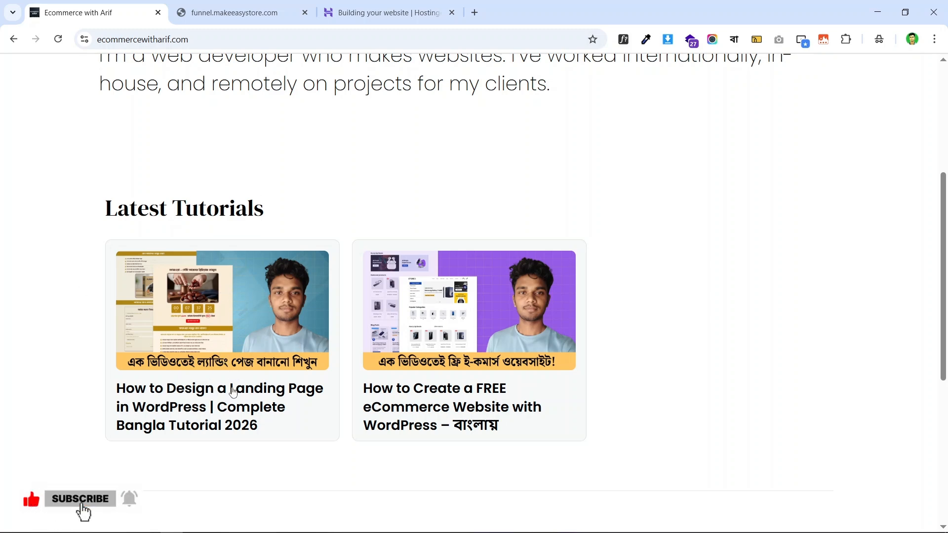
left_click(228, 344)
scroll(341, 273, "down", 4)
scroll(311, 169, "up", 4)
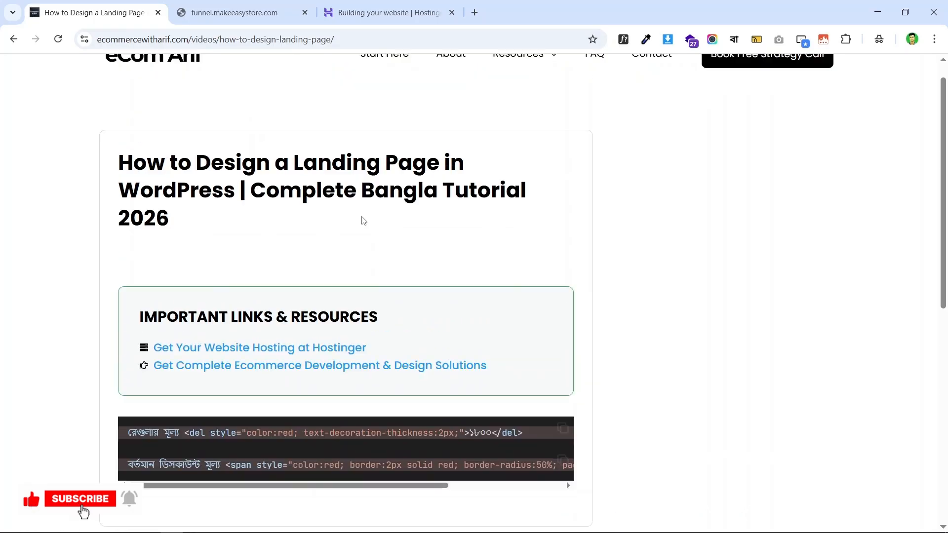
scroll(536, 272, "down", 2)
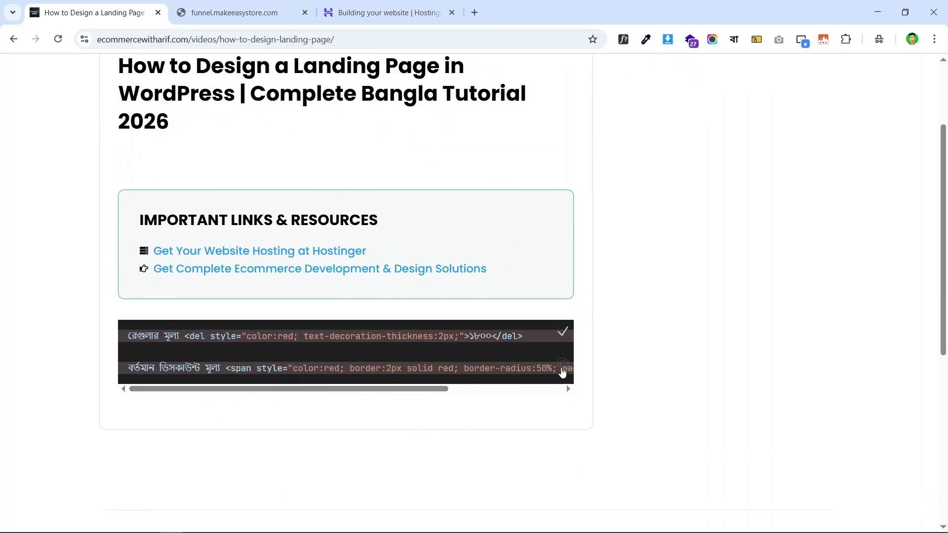
left_click(390, 13)
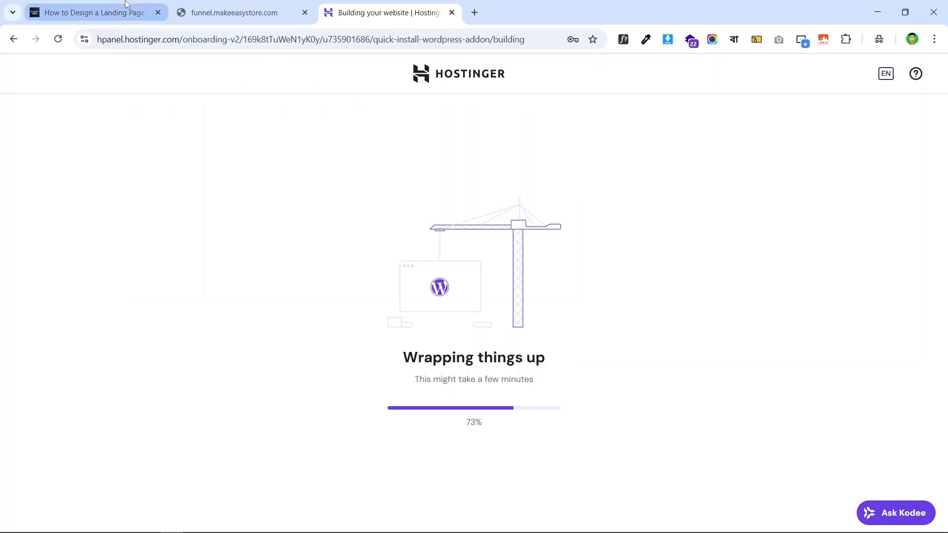
- Glance at the landing page tutorial, then return to the site build until it completes
left_click(94, 13)
scroll(346, 185, "up", 3)
left_click(390, 13)
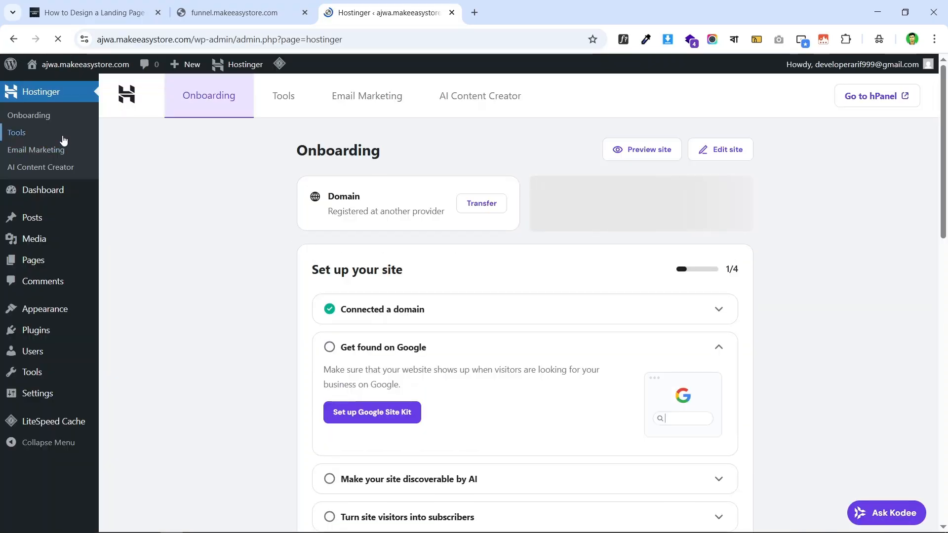
- Inspect the onboarding page's admin address and domain status text
double_click(148, 41)
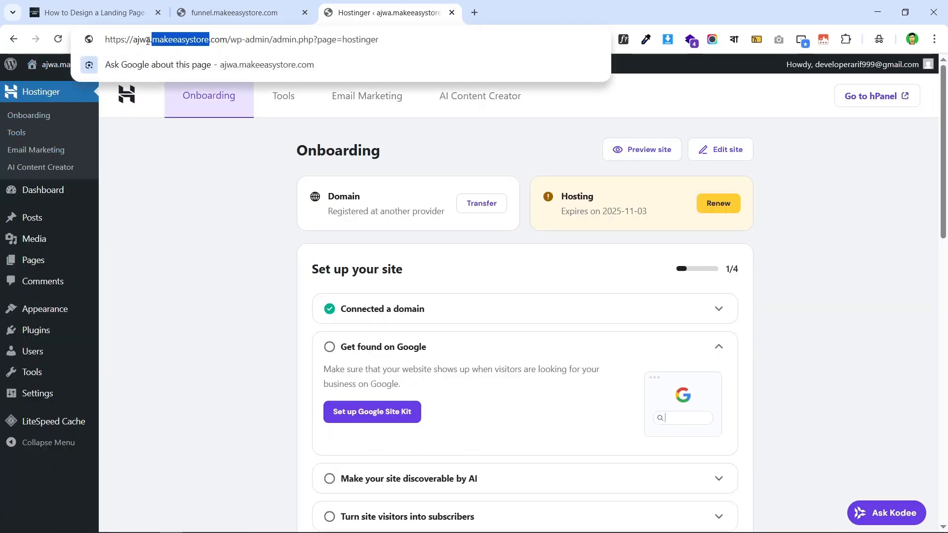
left_click(159, 42)
triple_click(149, 41)
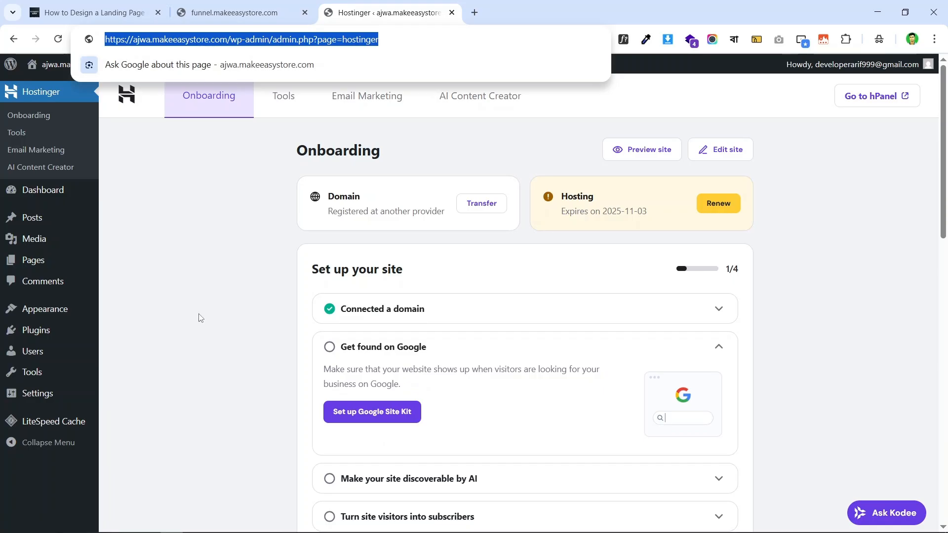
left_click_drag(390, 213, 416, 126)
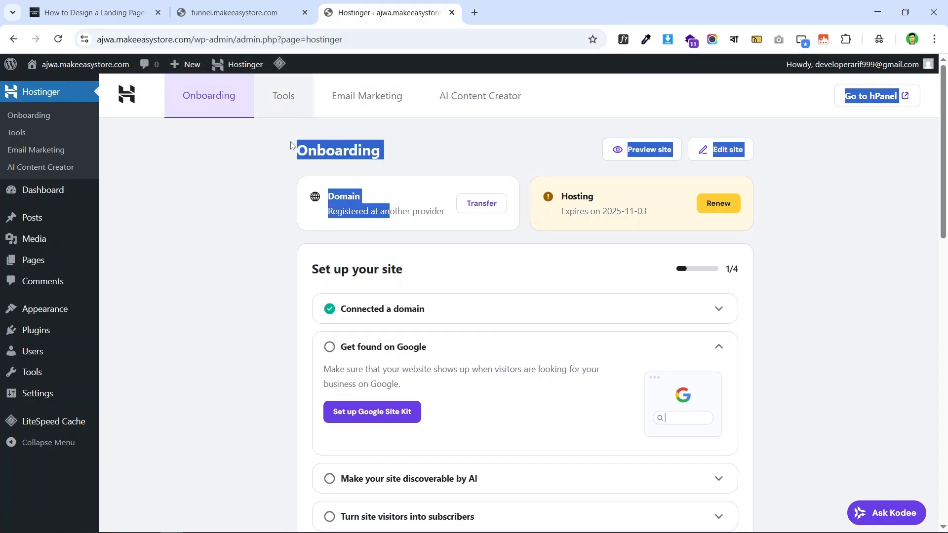
left_click(807, 224)
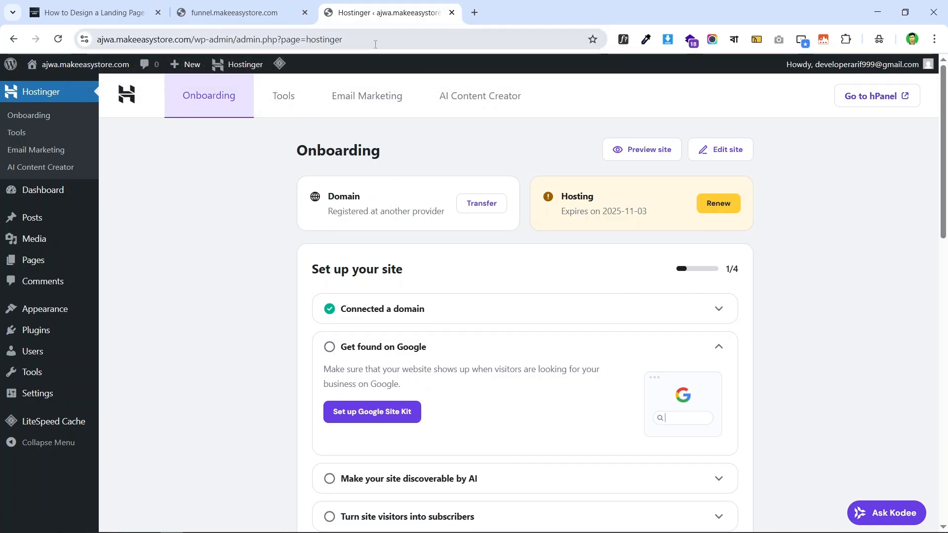
scroll(919, 253, "down", 3)
scroll(919, 253, "down", 2)
scroll(919, 253, "up", 5)
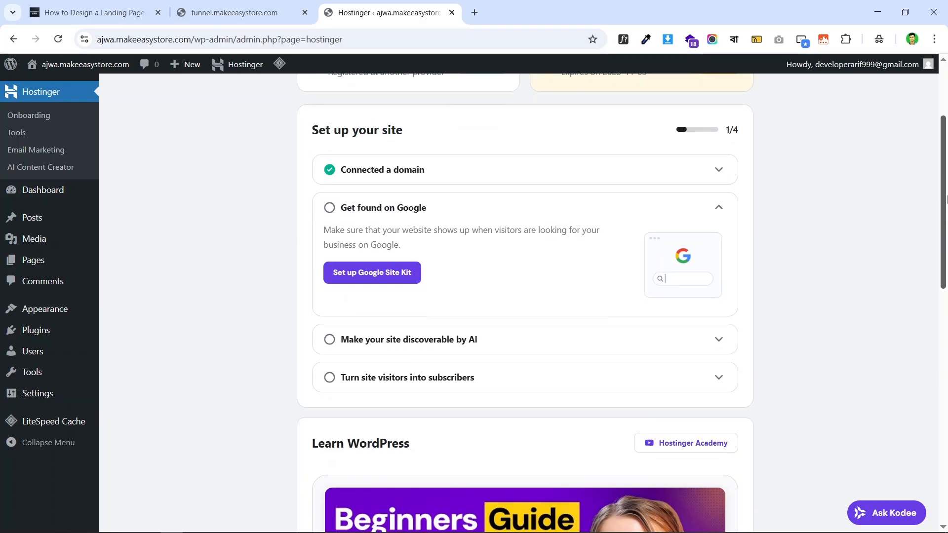
- Open the live ajwa.makeeasystore.com site in a new tab and scroll through it
mouse_move(62, 65)
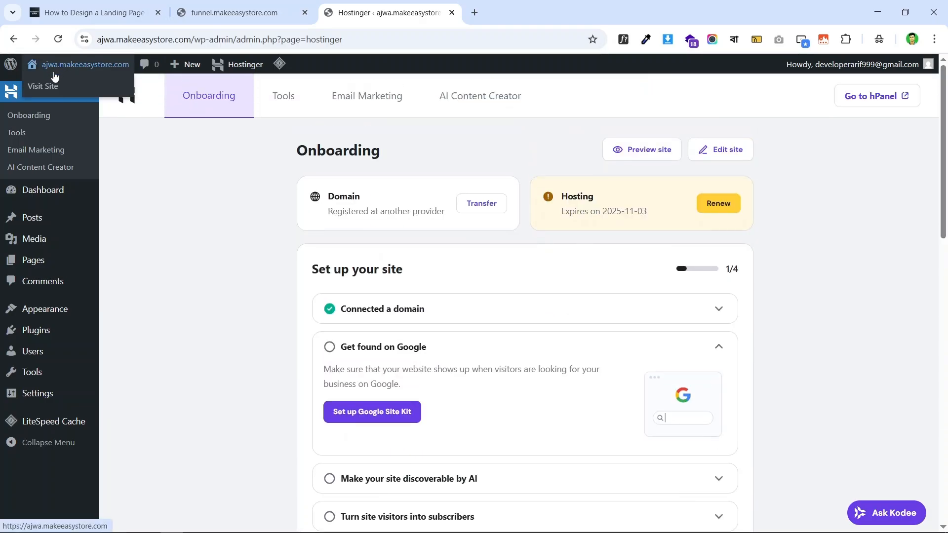
right_click(48, 88)
left_click(218, 99)
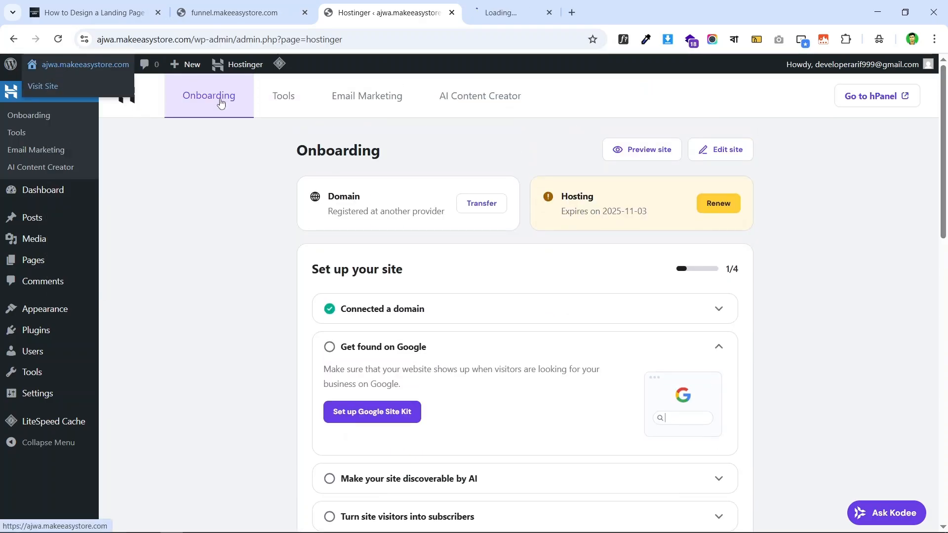
left_click(550, 5)
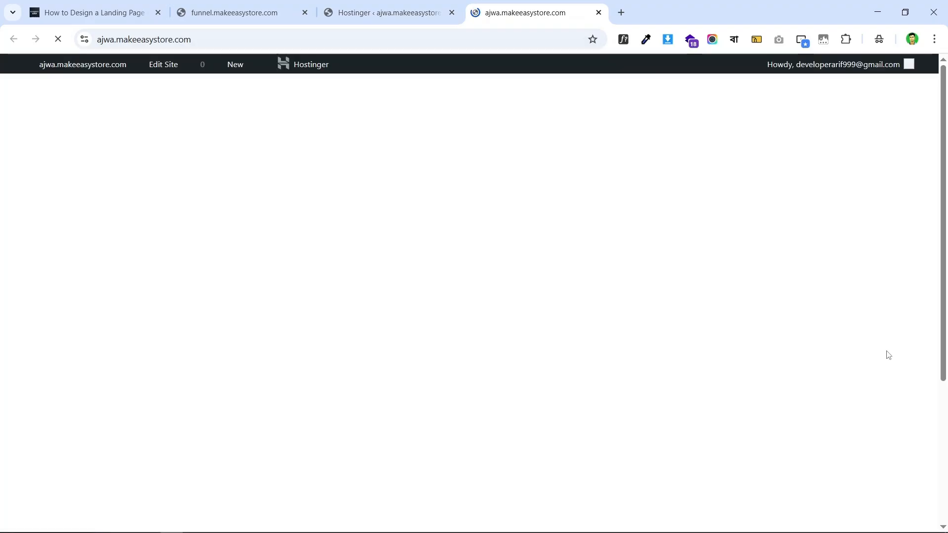
scroll(798, 260, "down", 5)
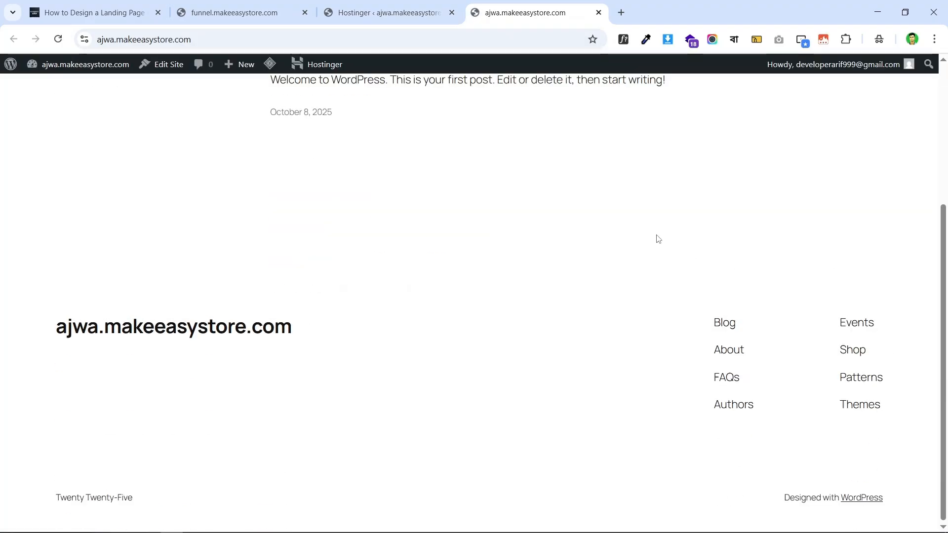
scroll(659, 239, "up", 5)
- Go back to the admin onboarding page and look it over
left_click(383, 12)
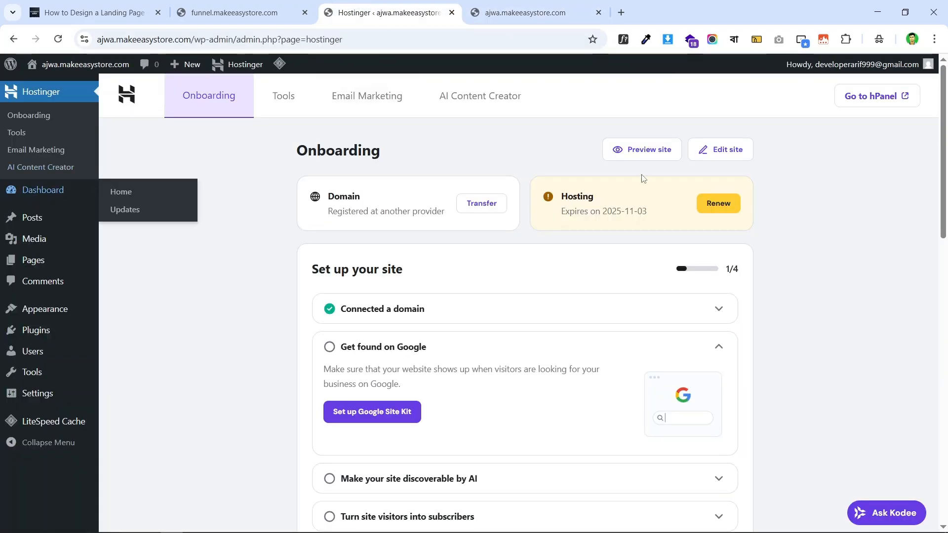
scroll(114, 239, "down", 5)
scroll(148, 217, "up", 5)
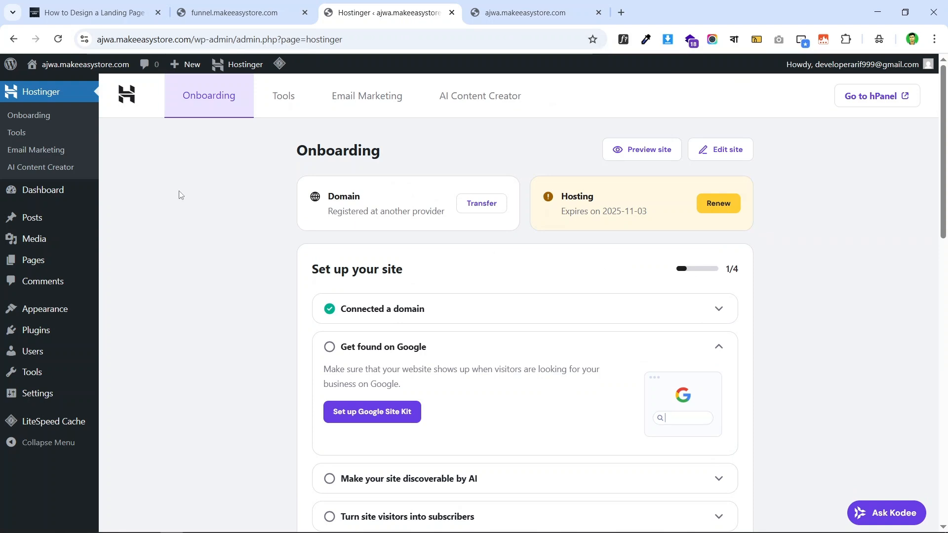
scroll(703, 243, "down", 3)
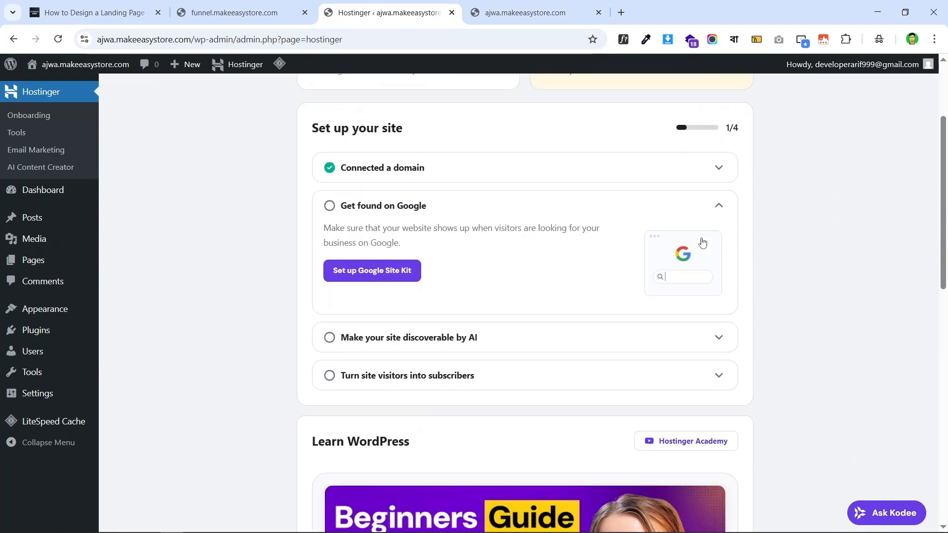
scroll(243, 197, "down", 4)
scroll(117, 220, "up", 7)
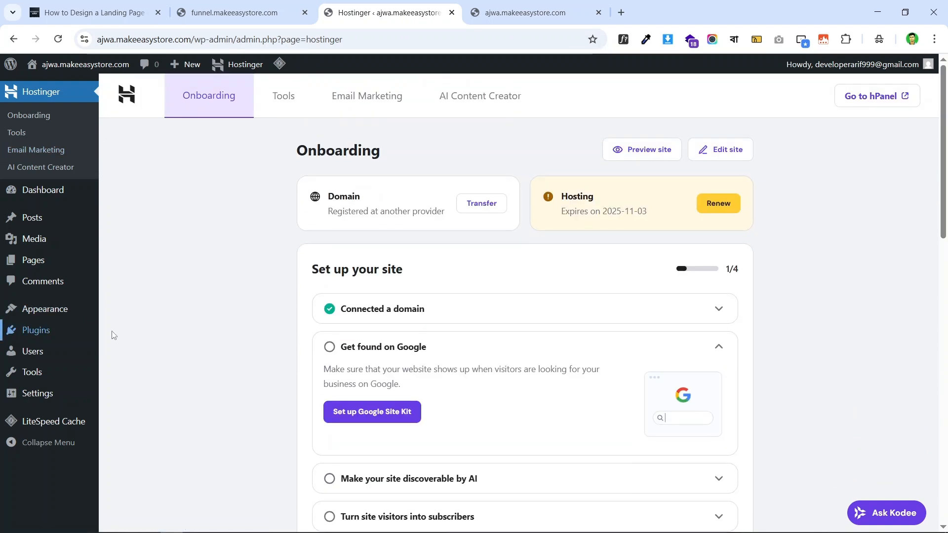
- Deactivate all five installed plugins with the Deactivate bulk action
mouse_move(30, 331)
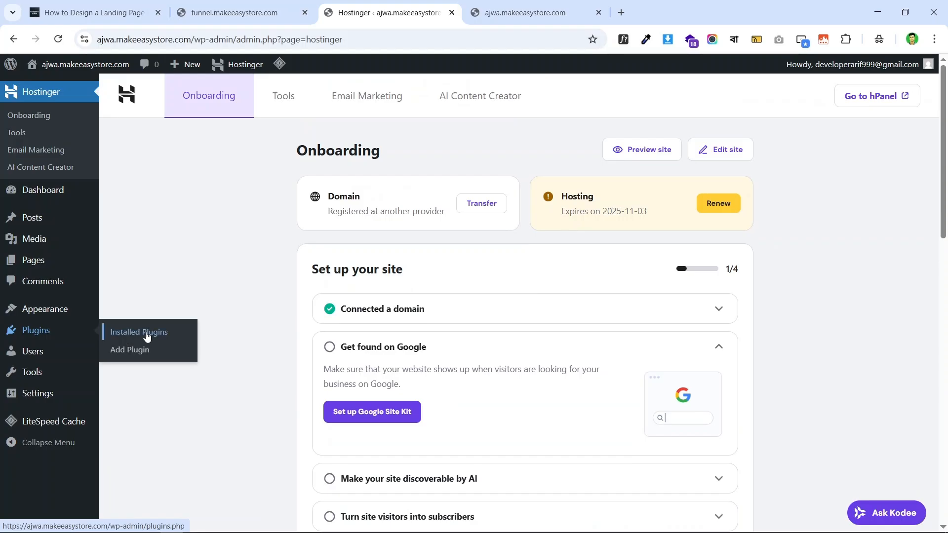
left_click(146, 336)
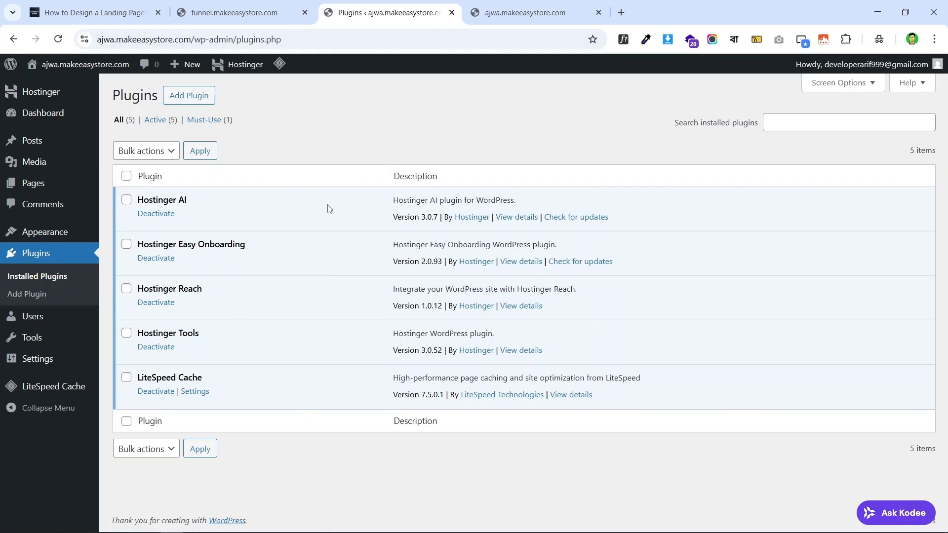
left_click(127, 177)
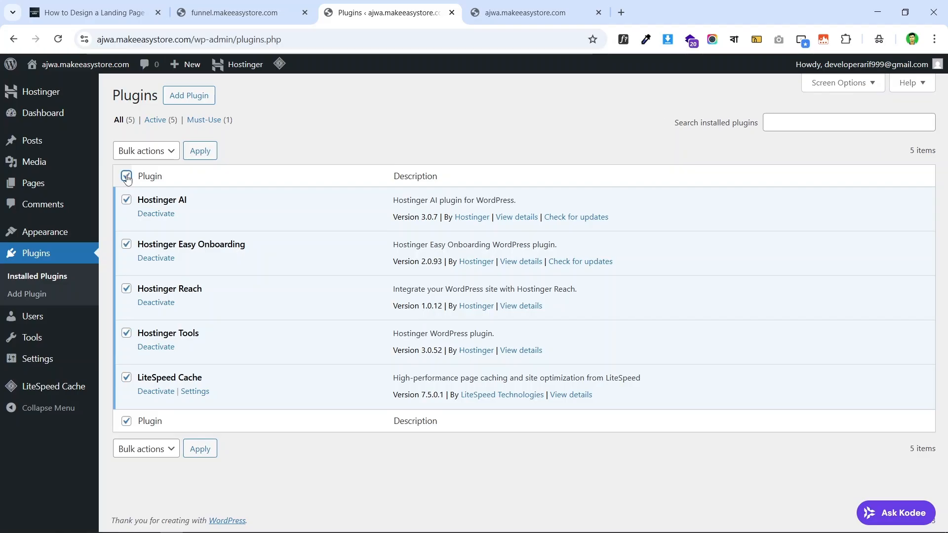
left_click(154, 151)
left_click(154, 203)
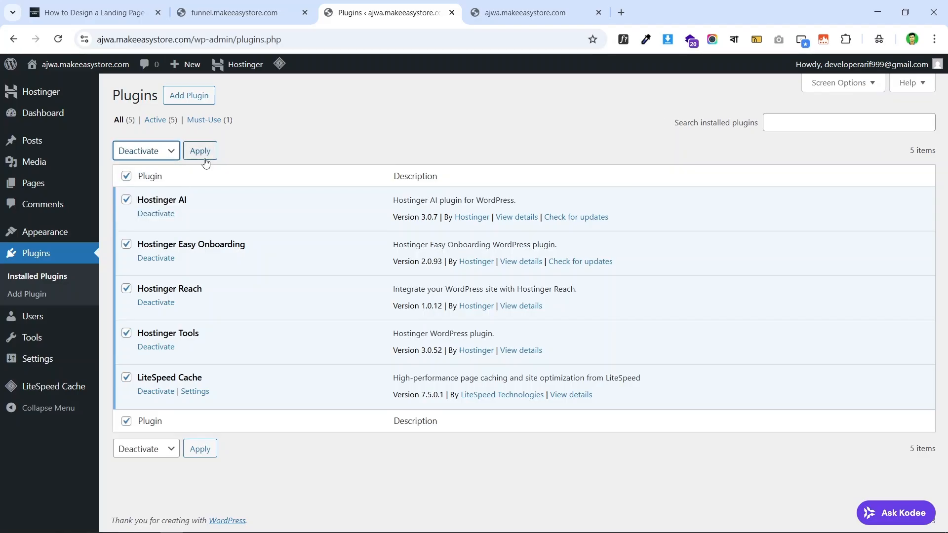
left_click(199, 151)
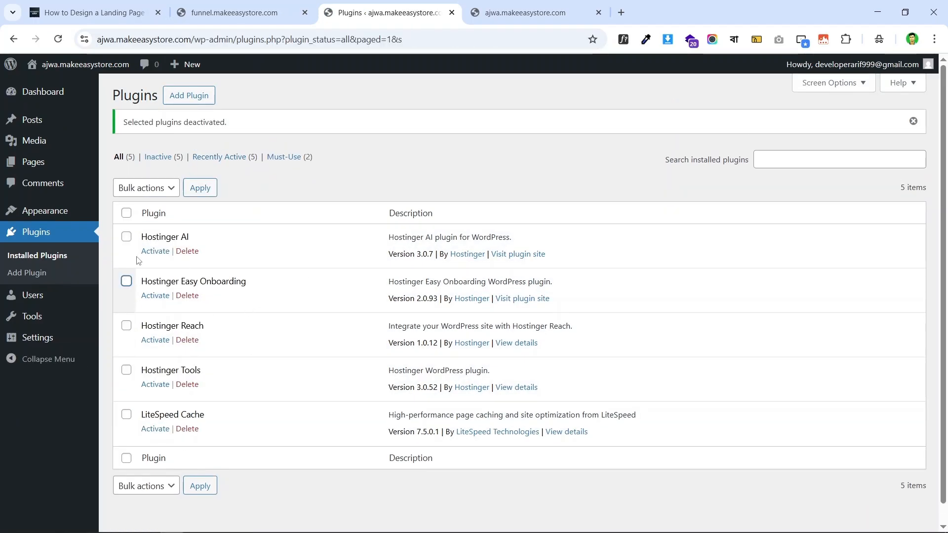
- Bulk-delete all the now inactive plugins, confirm, and return to the Dashboard
left_click(125, 212)
left_click(147, 187)
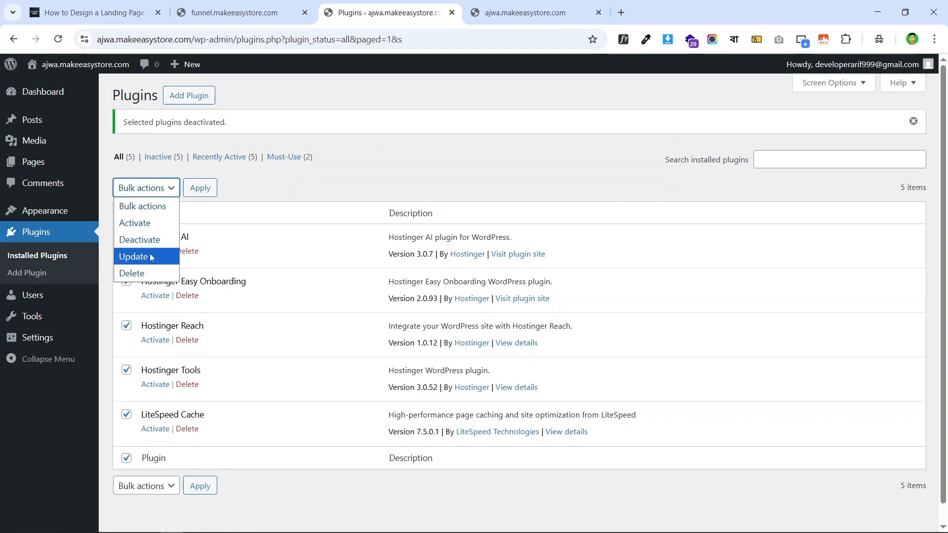
left_click(145, 273)
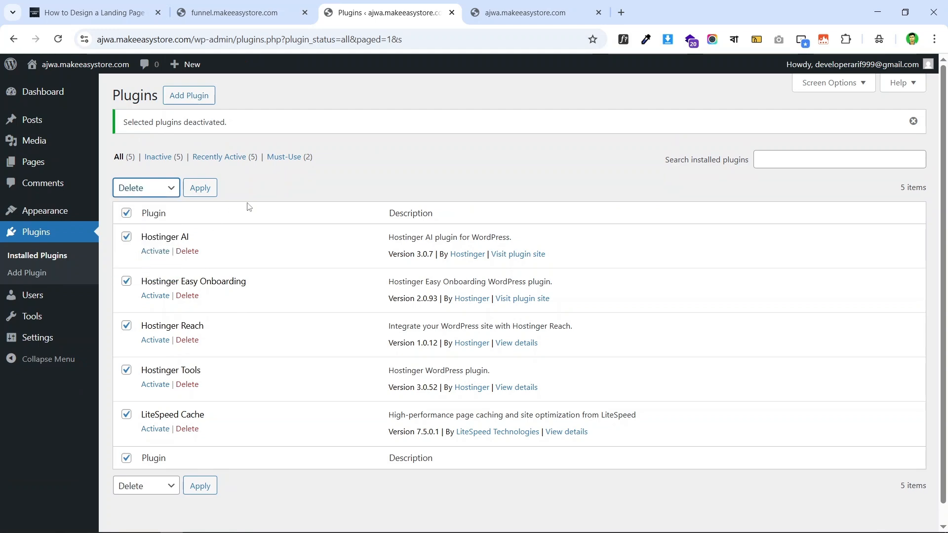
left_click(200, 188)
left_click(524, 132)
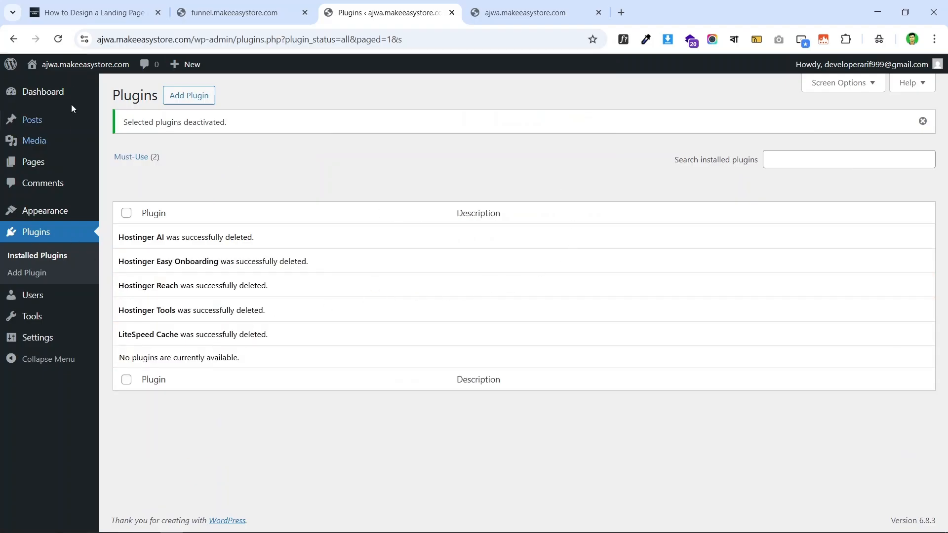
left_click(65, 93)
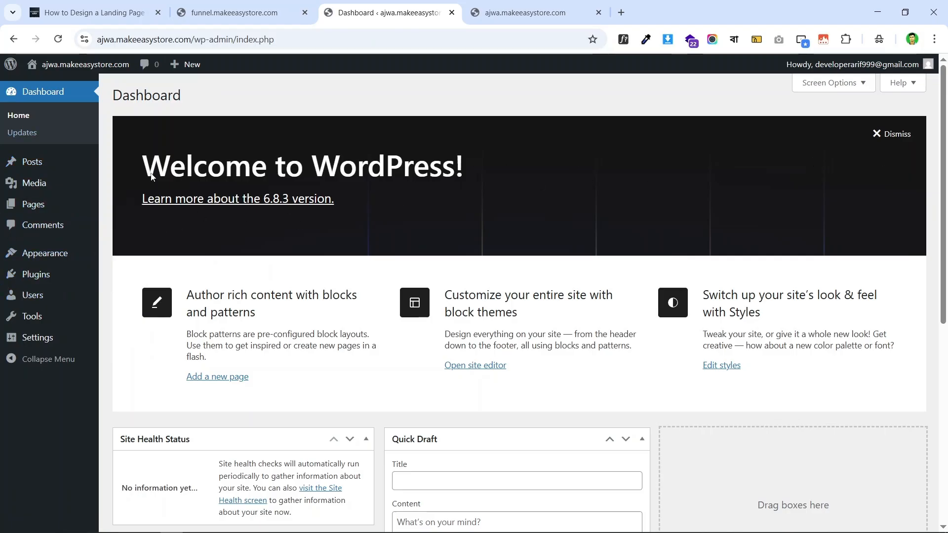
- In Screen Options, uncheck Site Health Status, At a Glance, Activity, Quick Draft, Events and News, and Welcome
scroll(552, 178, "down", 8)
scroll(919, 275, "up", 8)
left_click(826, 84)
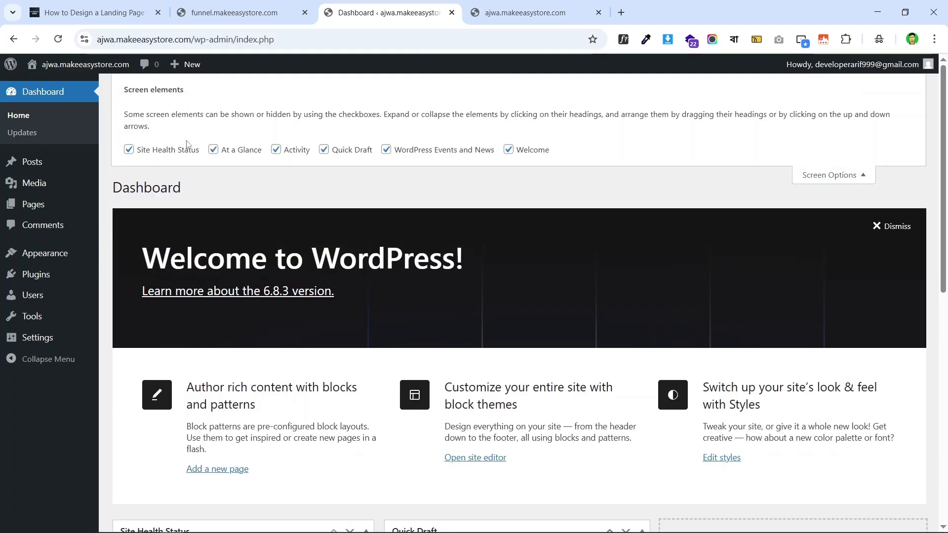
left_click(128, 150)
left_click(214, 149)
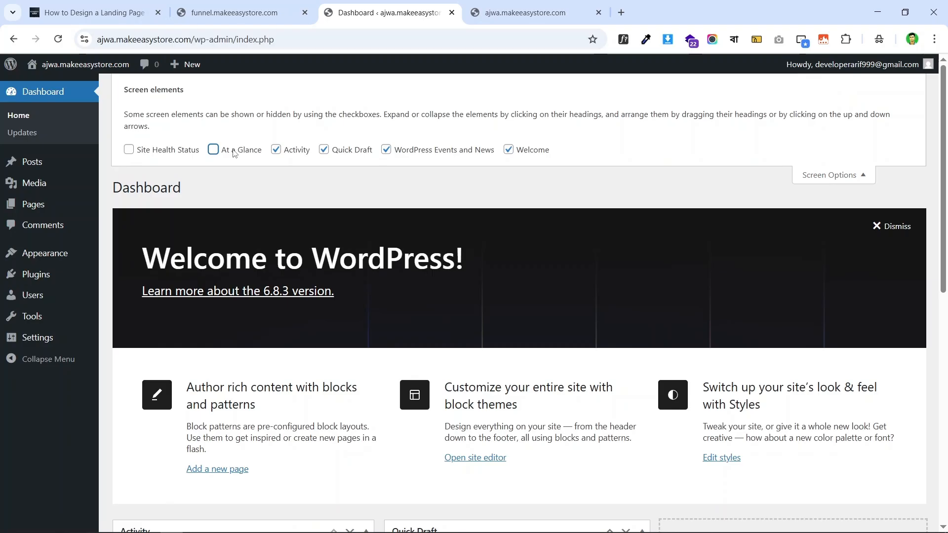
left_click(276, 150)
left_click(324, 150)
left_click(386, 150)
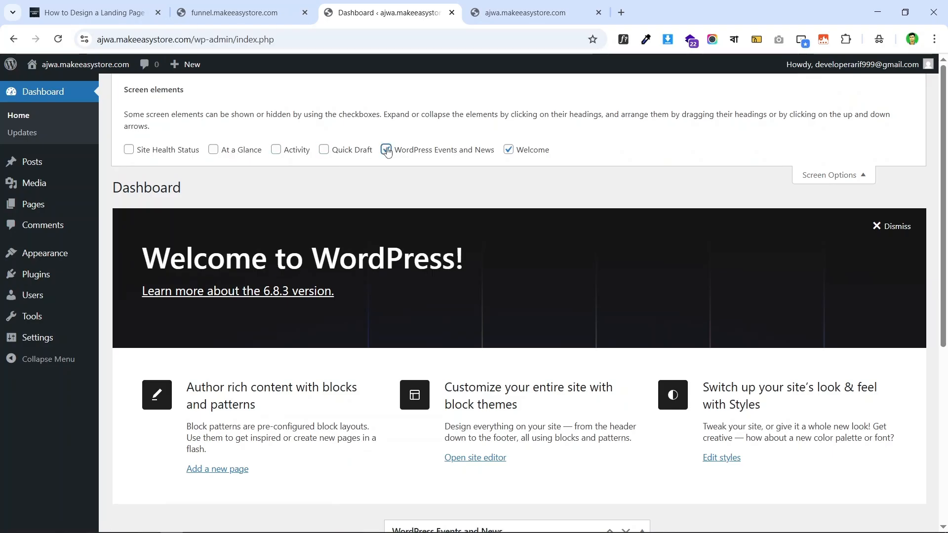
left_click(508, 150)
left_click(858, 167)
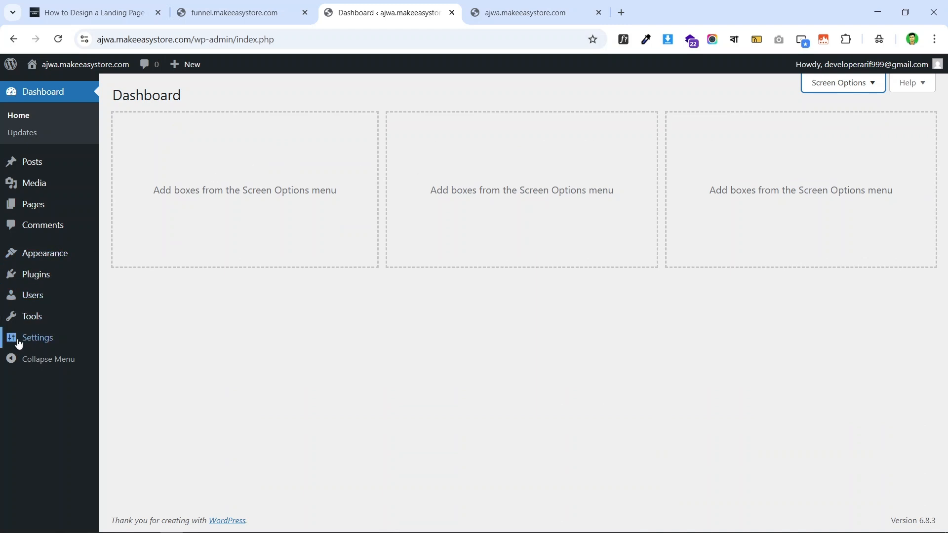
- Move the Hello world! post to the trash from All Posts
mouse_move(47, 162)
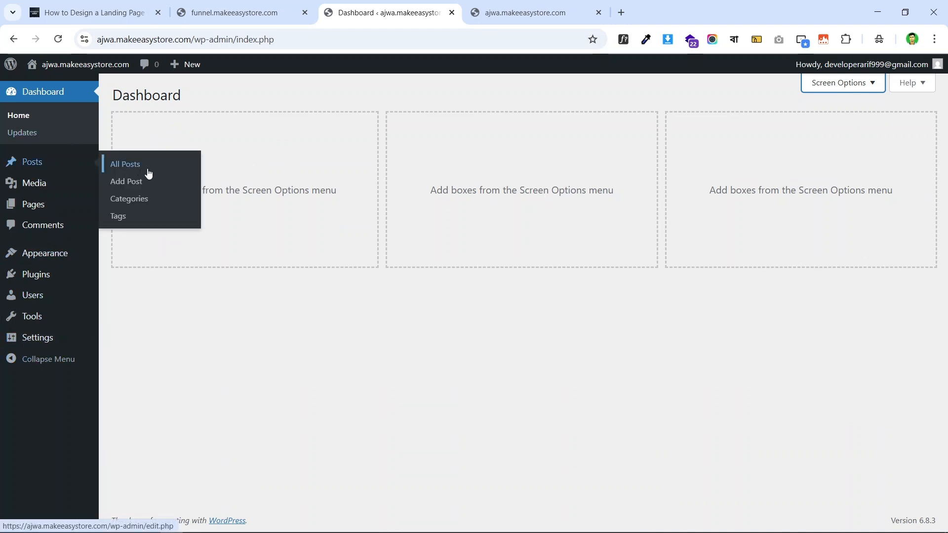
left_click(174, 170)
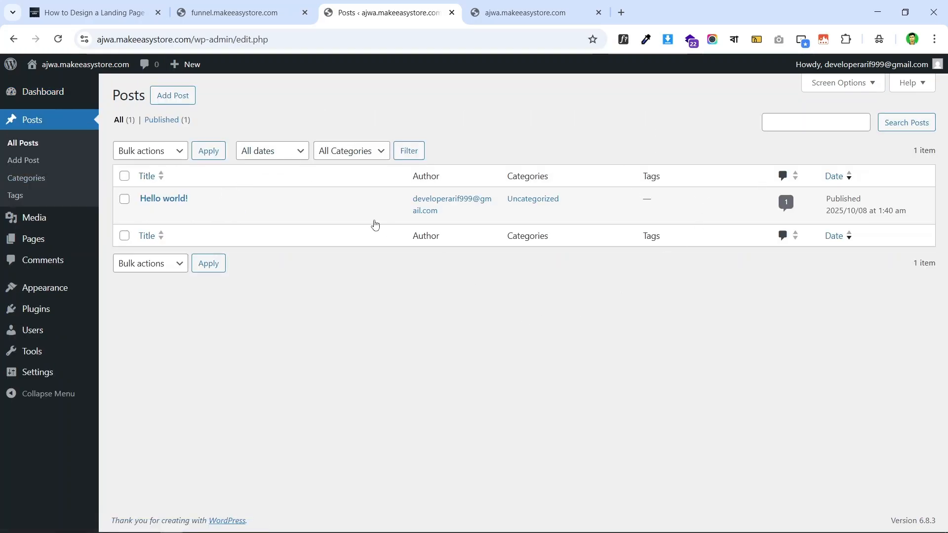
left_click(211, 213)
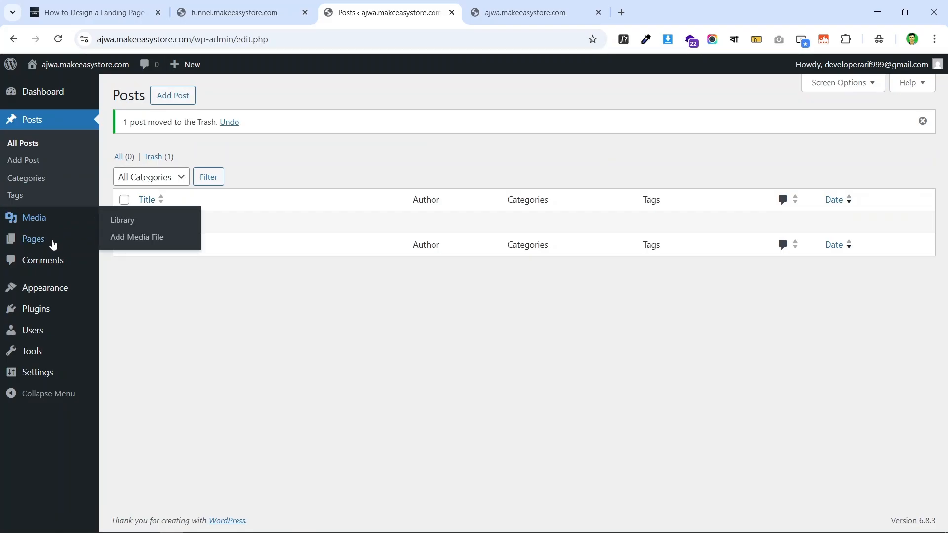
- Move the Privacy Policy page to the trash from All Pages
left_click(132, 241)
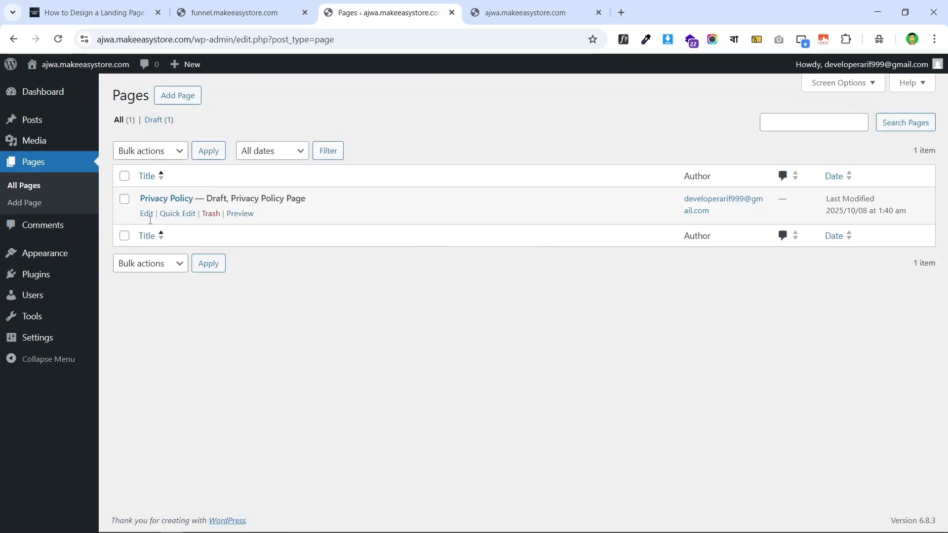
left_click(211, 216)
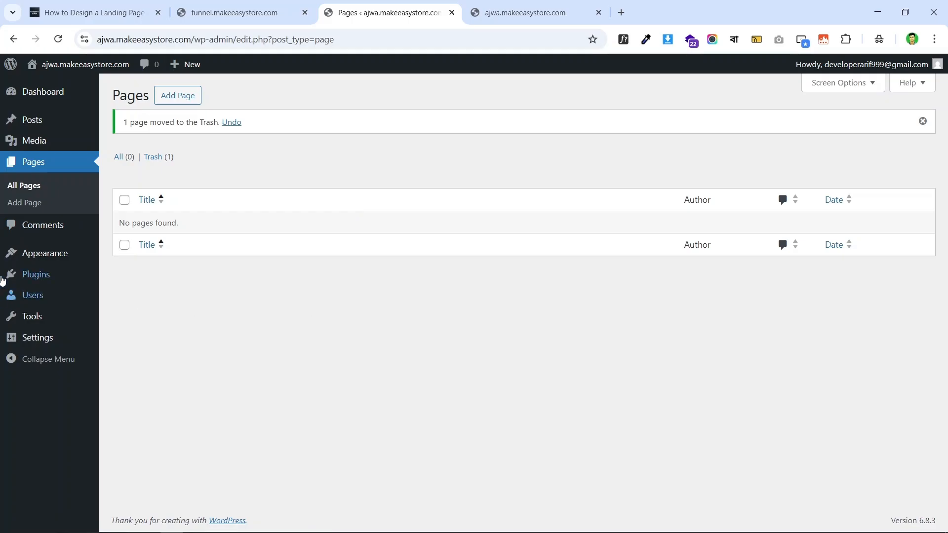
mouse_move(76, 256)
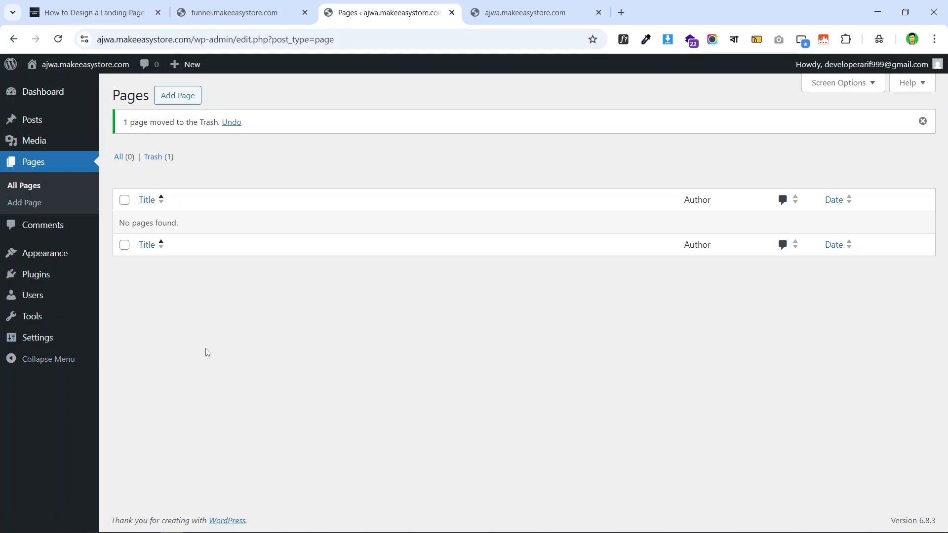
mouse_move(49, 340)
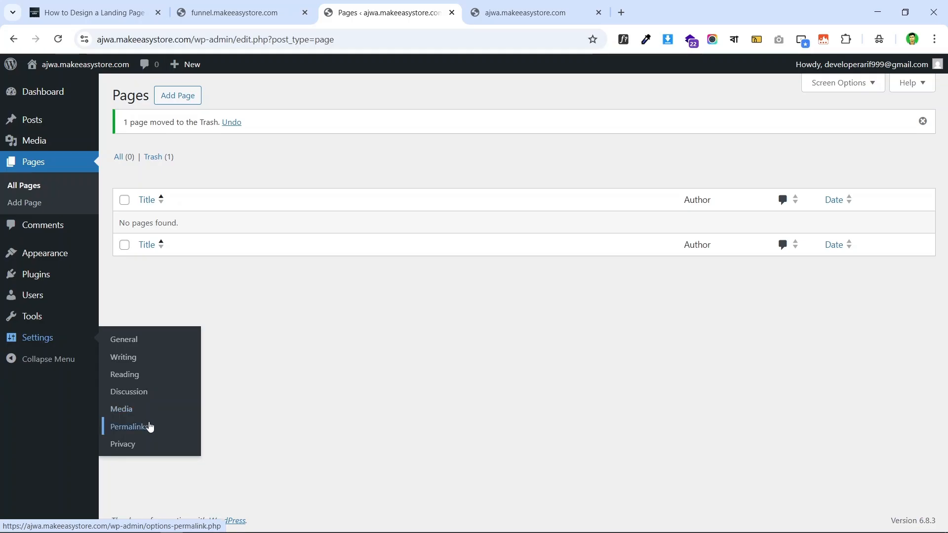
- Replace the Site Title in General Settings with 'Ajwa Dates' and save the changes
left_click(144, 340)
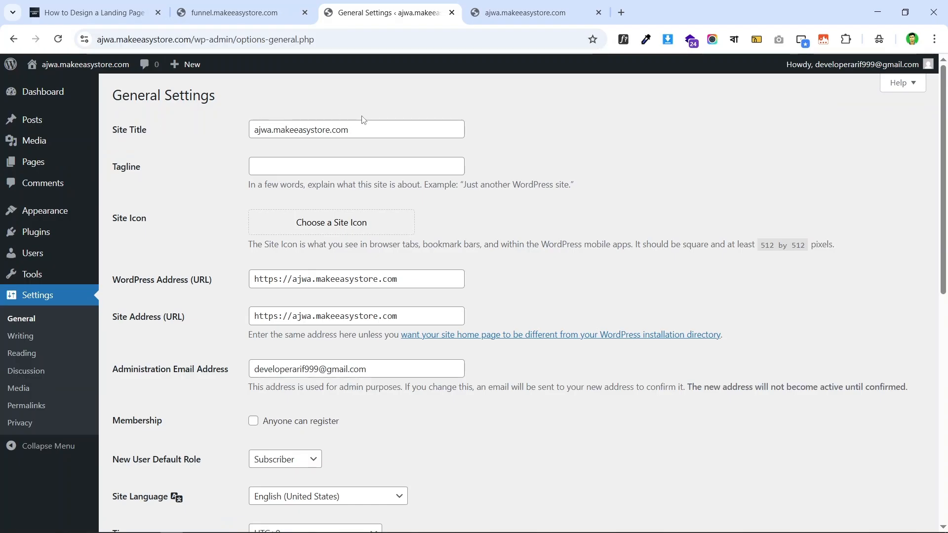
triple_click(380, 130)
left_click(380, 129)
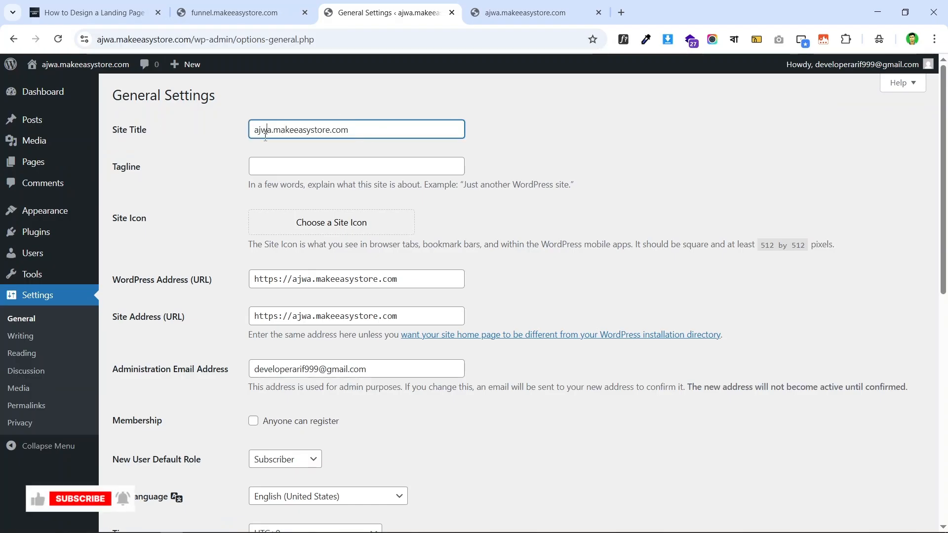
left_click_drag(379, 130, 271, 130)
key("BackSpace")
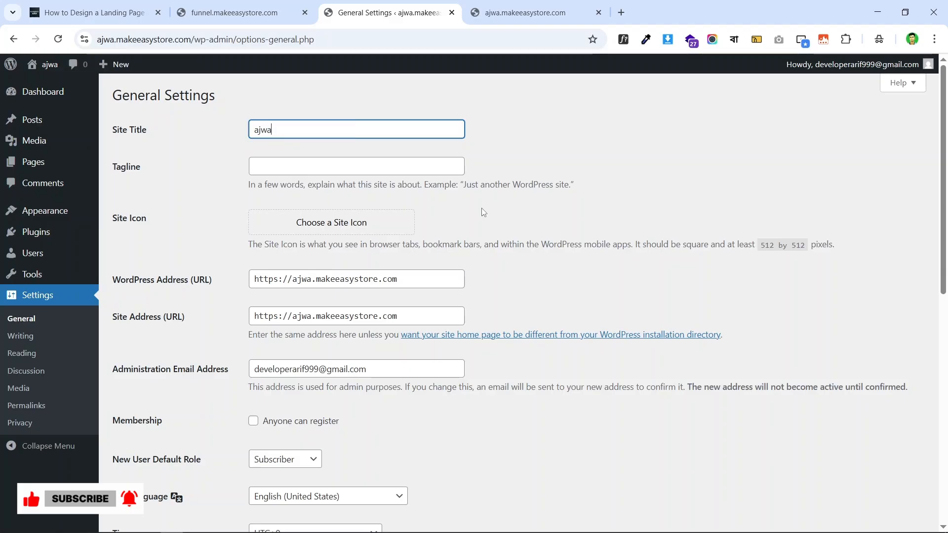
key("Home")
key("Delete")
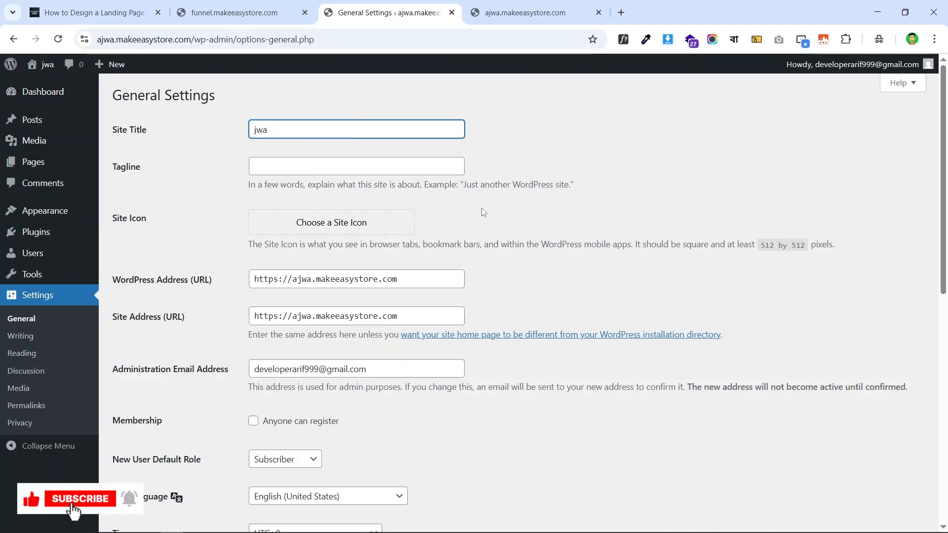
type("Ajwa")
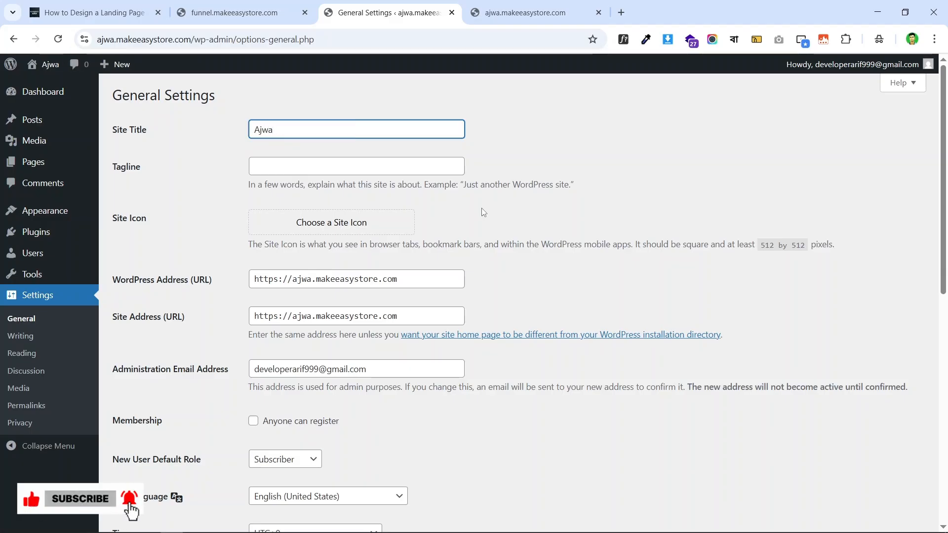
type(" Dates")
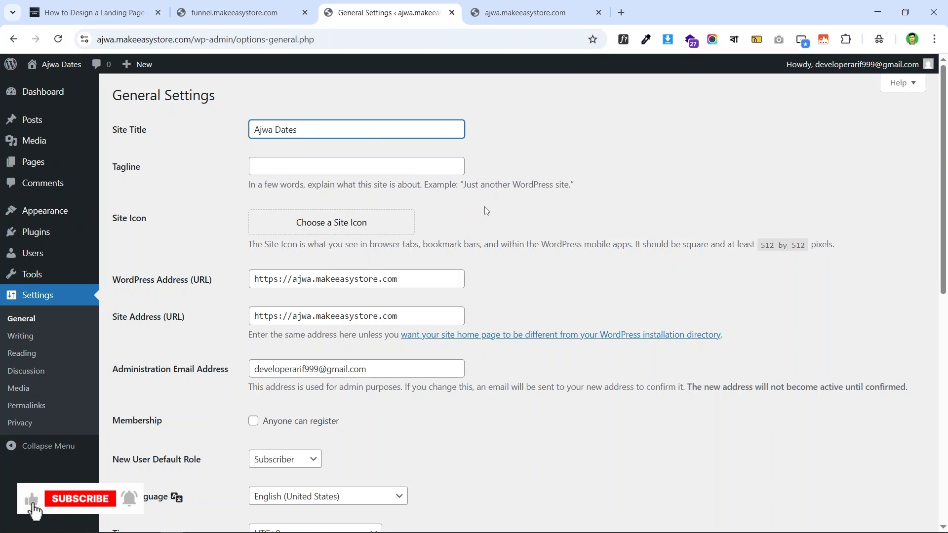
left_click(360, 172)
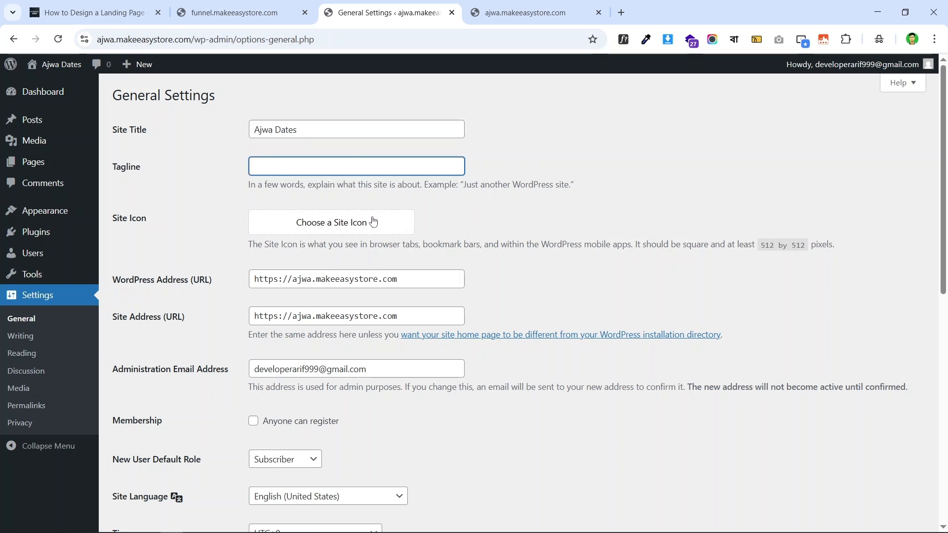
scroll(403, 260, "down", 9)
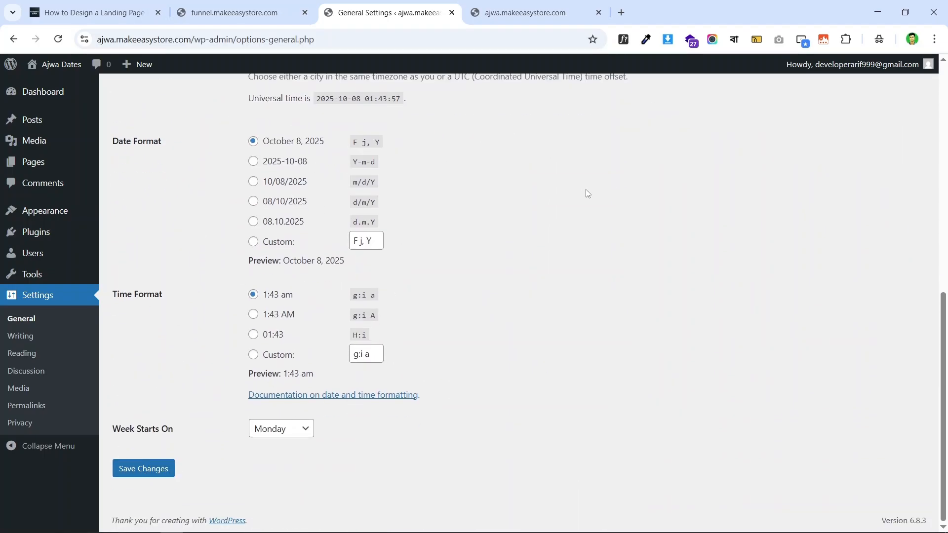
scroll(586, 194, "up", 7)
scroll(453, 180, "down", 7)
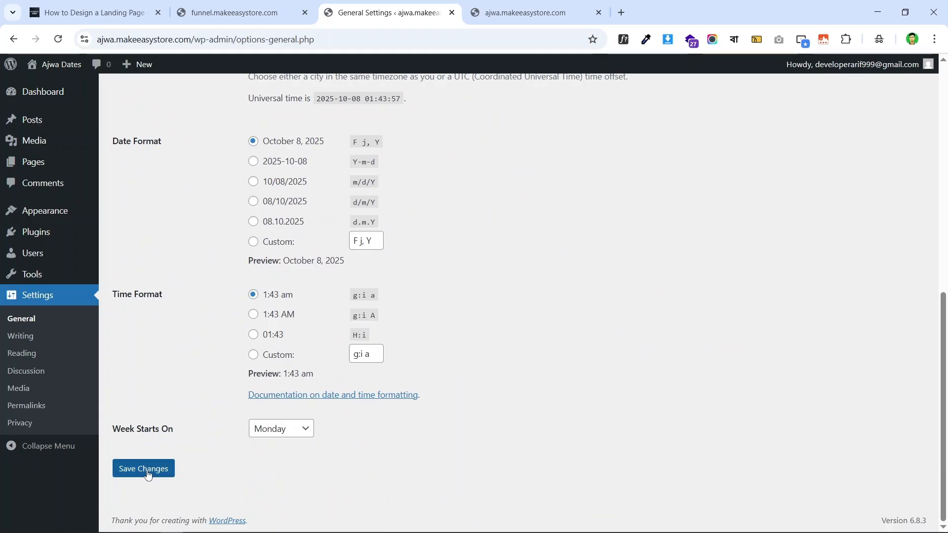
left_click(148, 472)
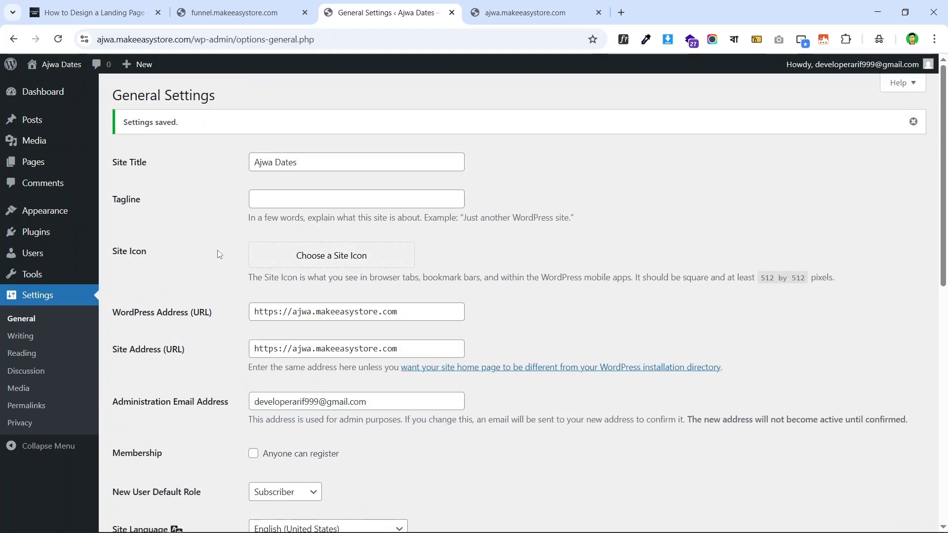
scroll(247, 251, "down", 4)
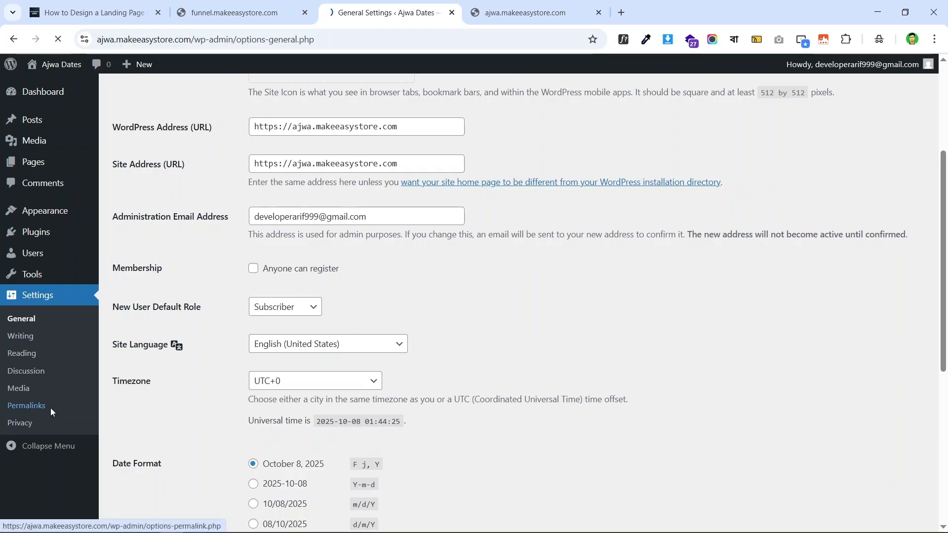
- Select the Post name permalink structure and save the permalink settings
scroll(452, 210, "down", 4)
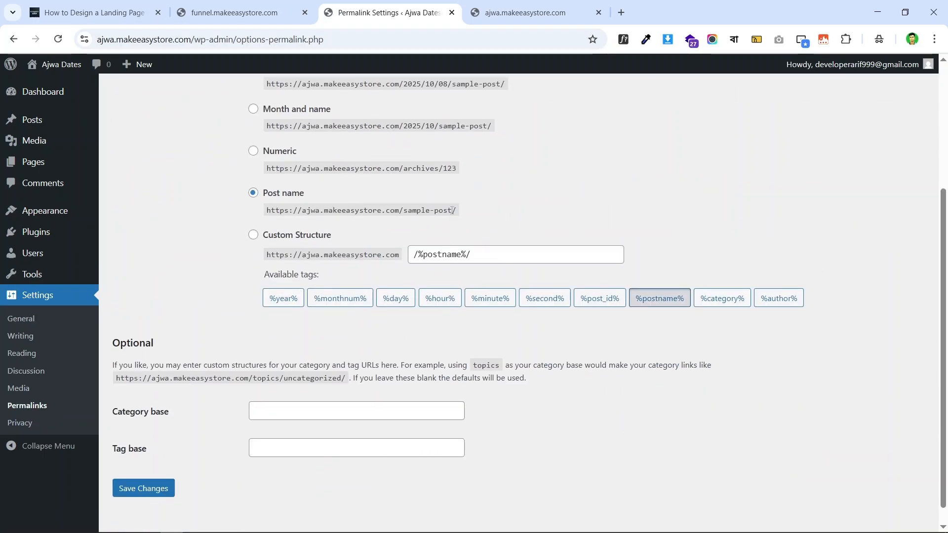
scroll(310, 287, "up", 3)
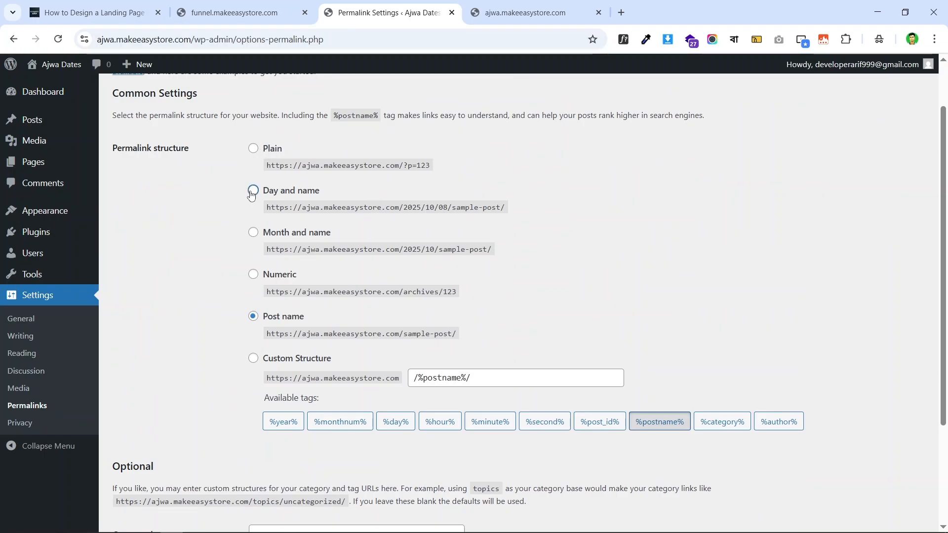
left_click(253, 191)
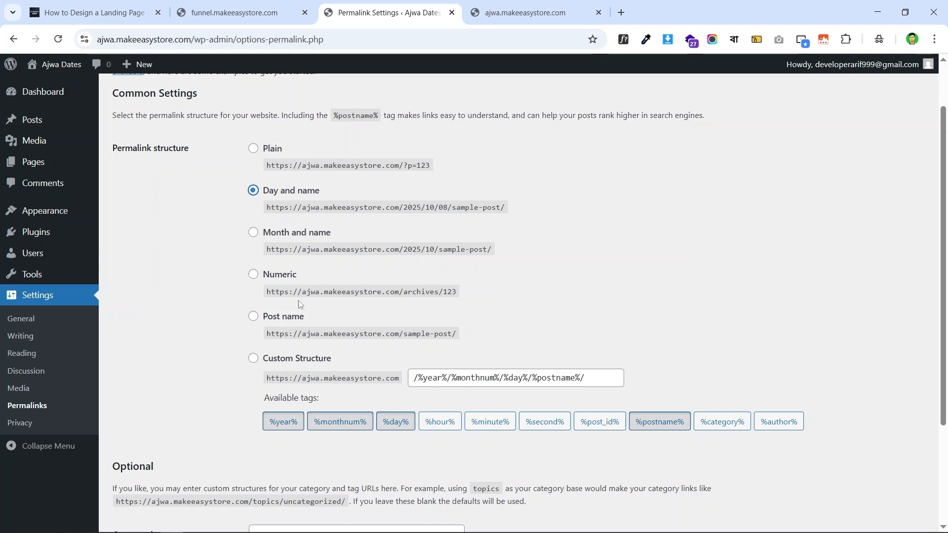
left_click(251, 317)
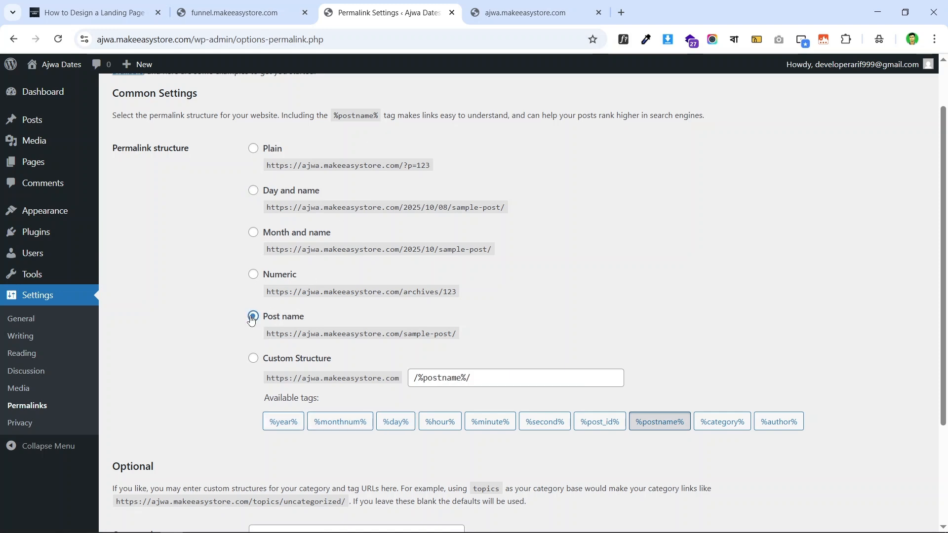
scroll(645, 258, "down", 3)
left_click(164, 469)
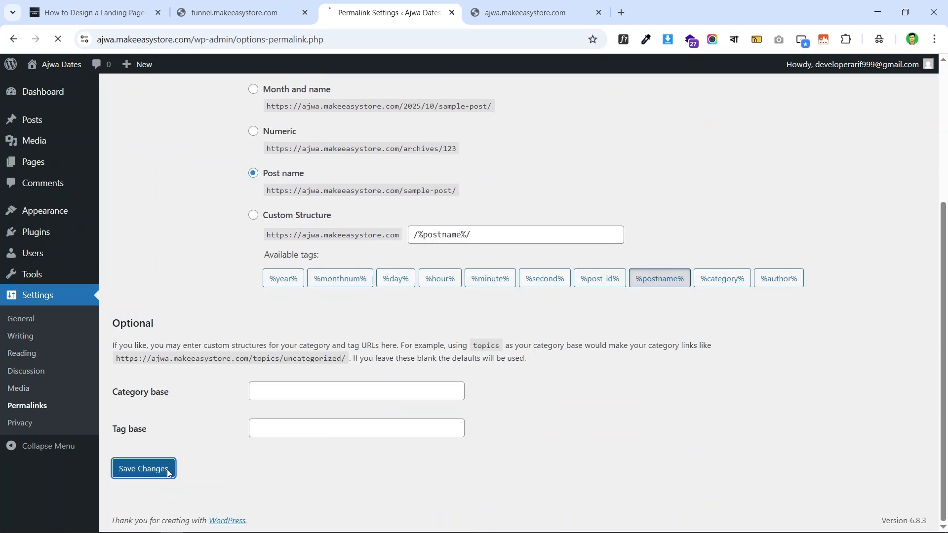
scroll(325, 226, "down", 4)
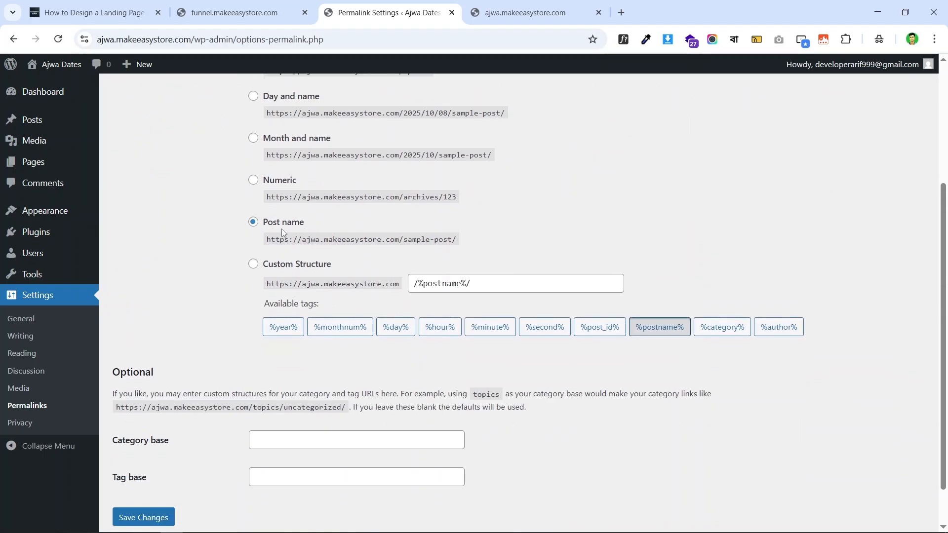
scroll(306, 176, "up", 2)
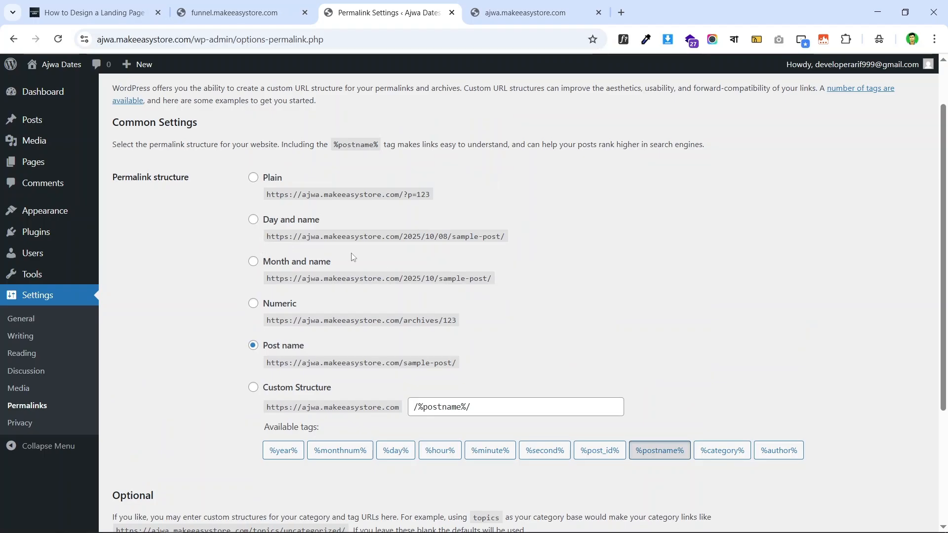
scroll(214, 368, "down", 3)
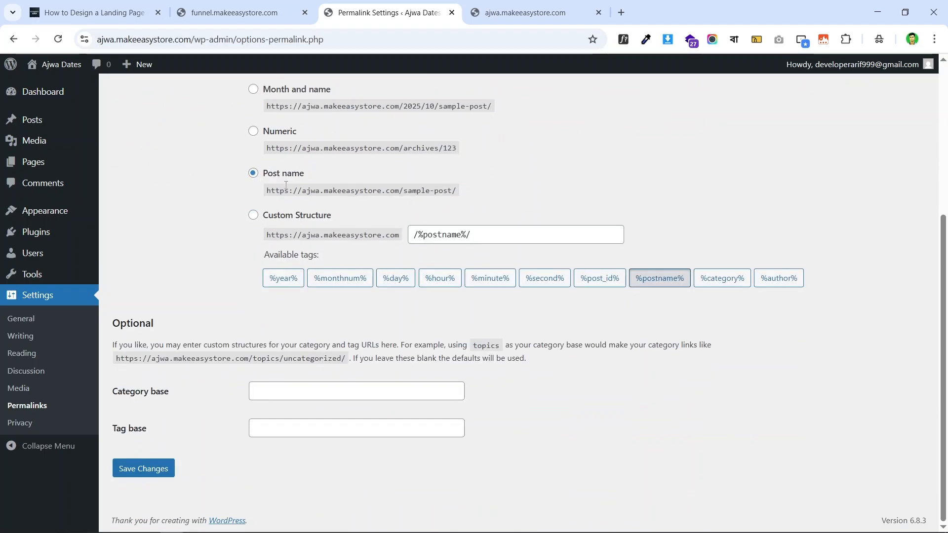
left_click(145, 468)
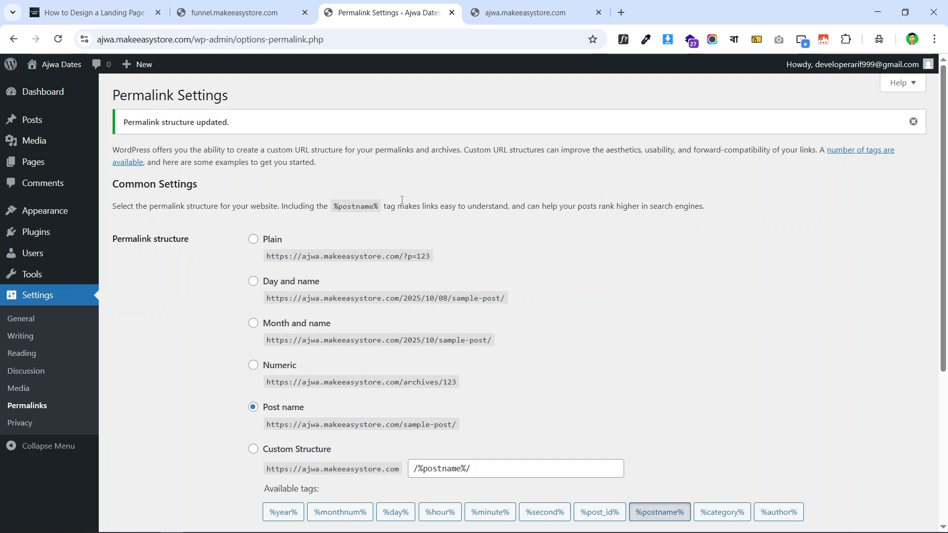
- Check the funnel landing page tab for reference, then return to Permalinks
left_click(242, 13)
scroll(469, 217, "up", 5)
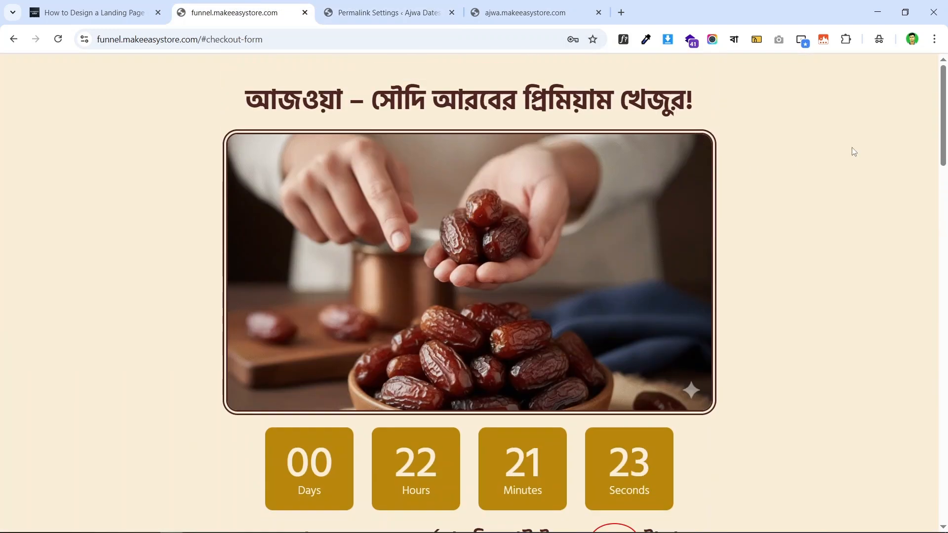
left_click(378, 7)
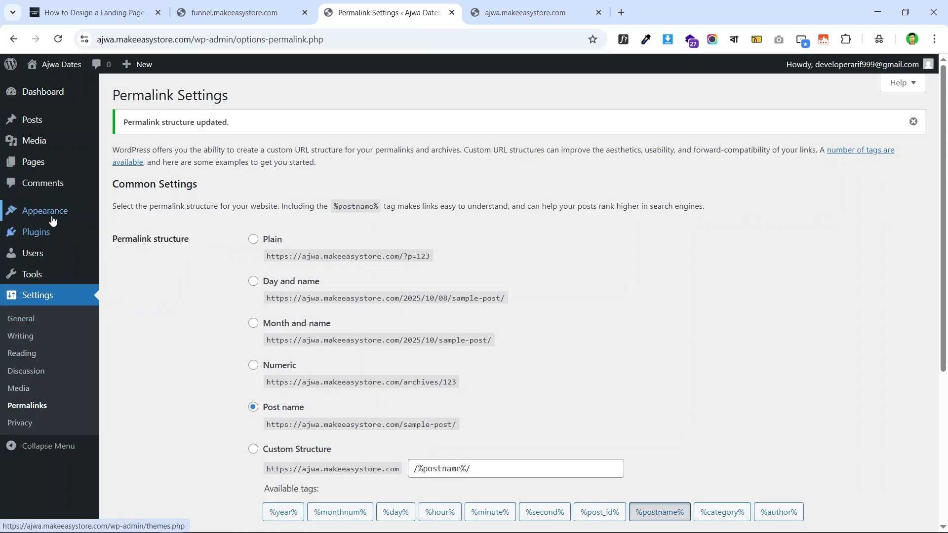
- Open Add Theme under Appearance > Themes and browse the Popular list to Hello Elementor
mouse_move(70, 214)
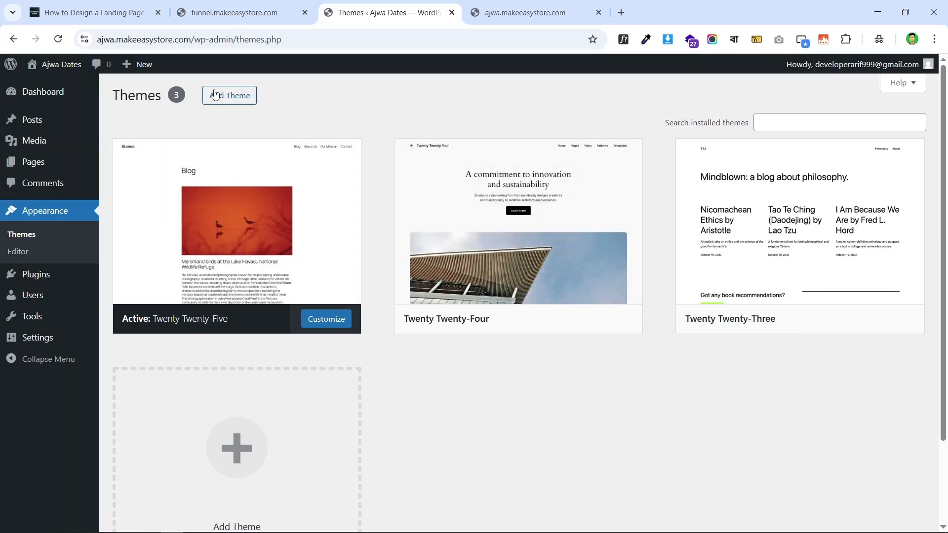
left_click(231, 96)
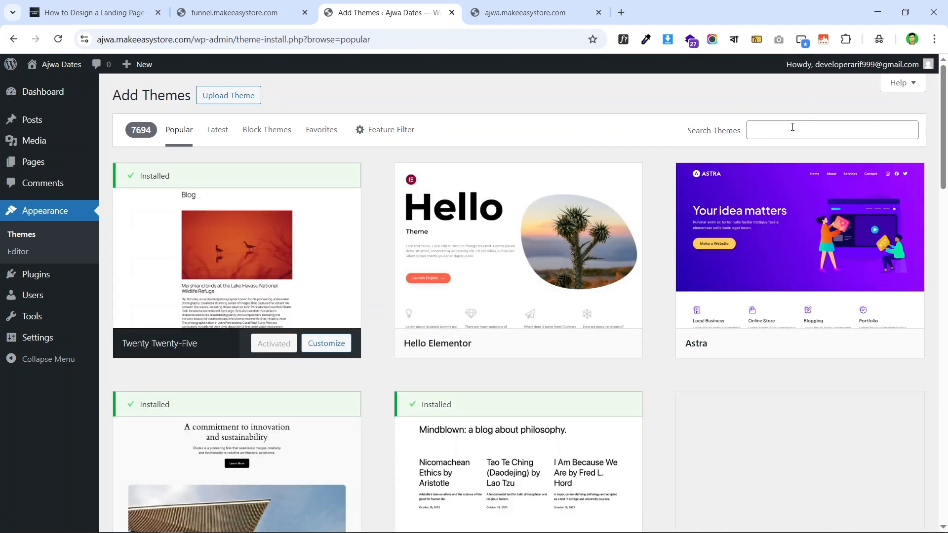
left_click(793, 126)
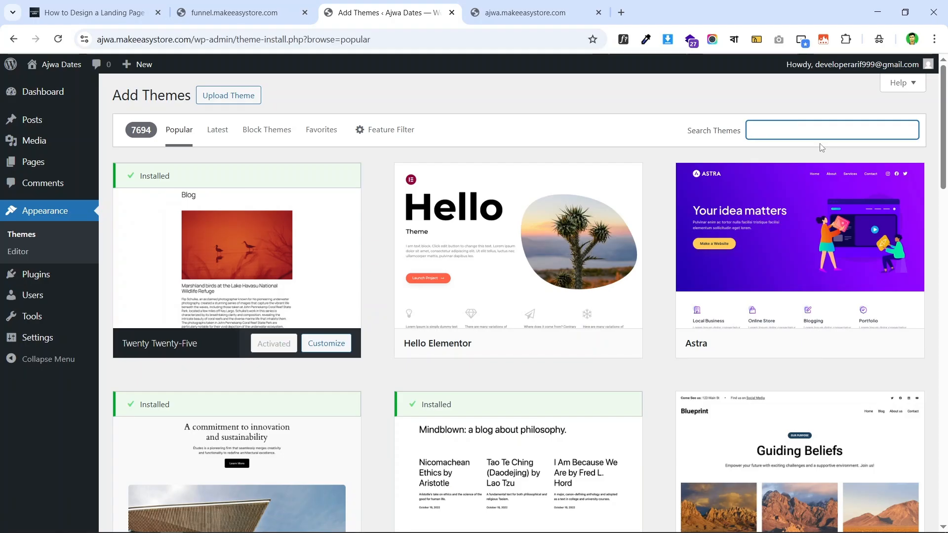
mouse_move(540, 250)
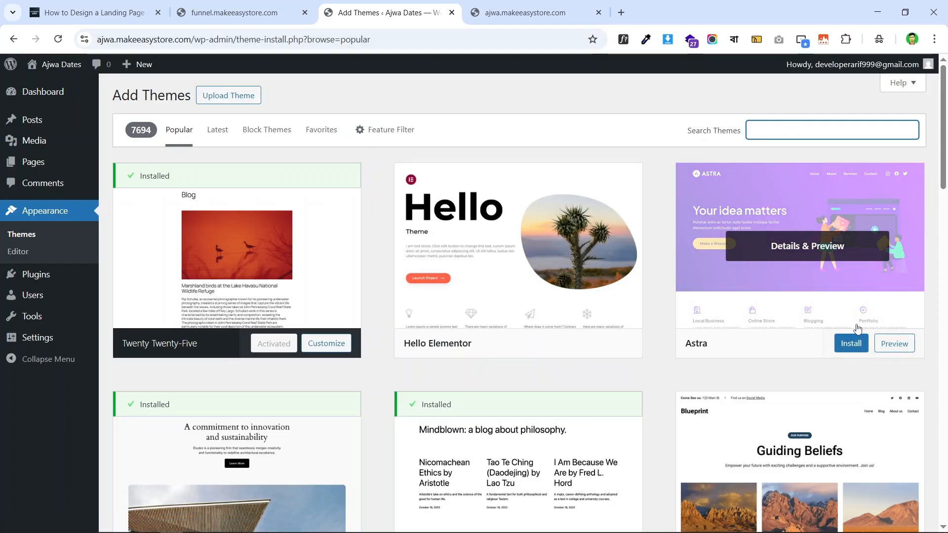
scroll(824, 317, "down", 10)
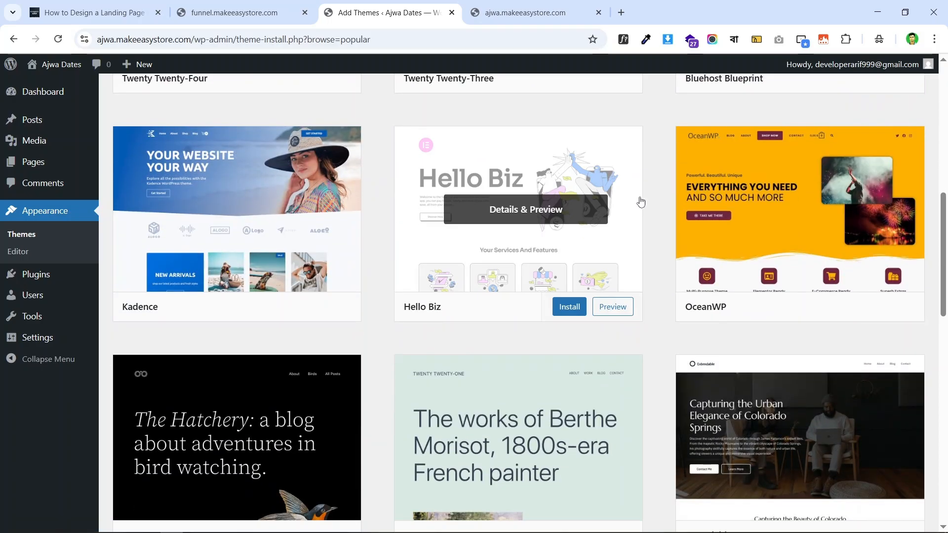
scroll(913, 238, "down", 10)
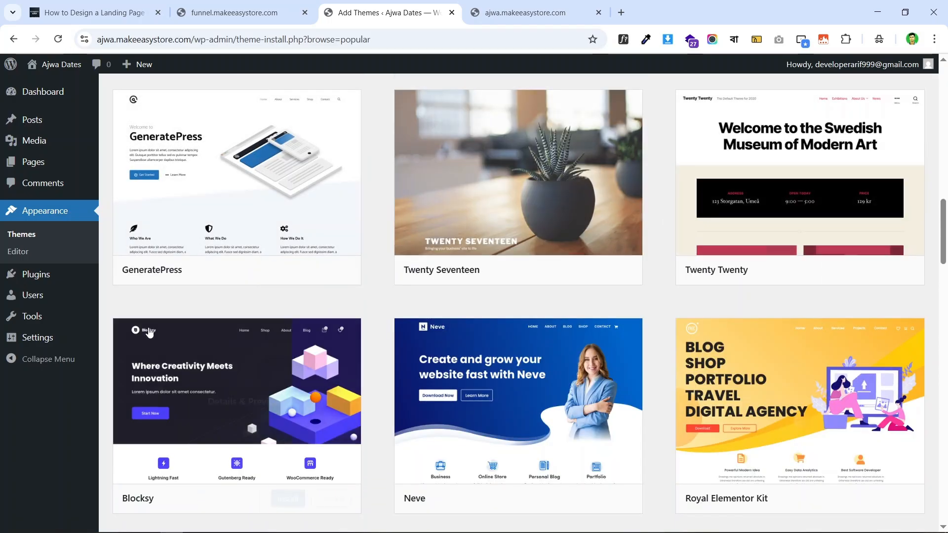
scroll(730, 294, "up", 18)
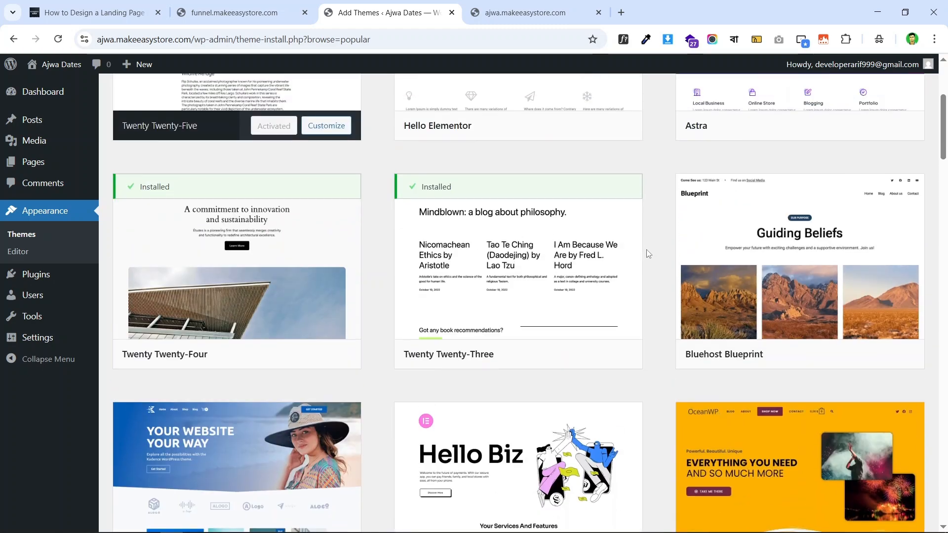
scroll(592, 297, "up", 3)
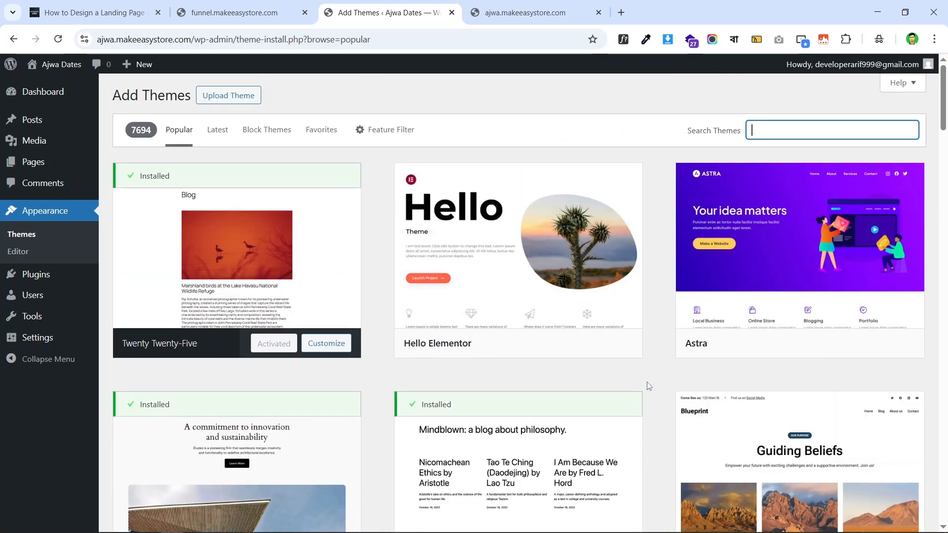
mouse_move(590, 293)
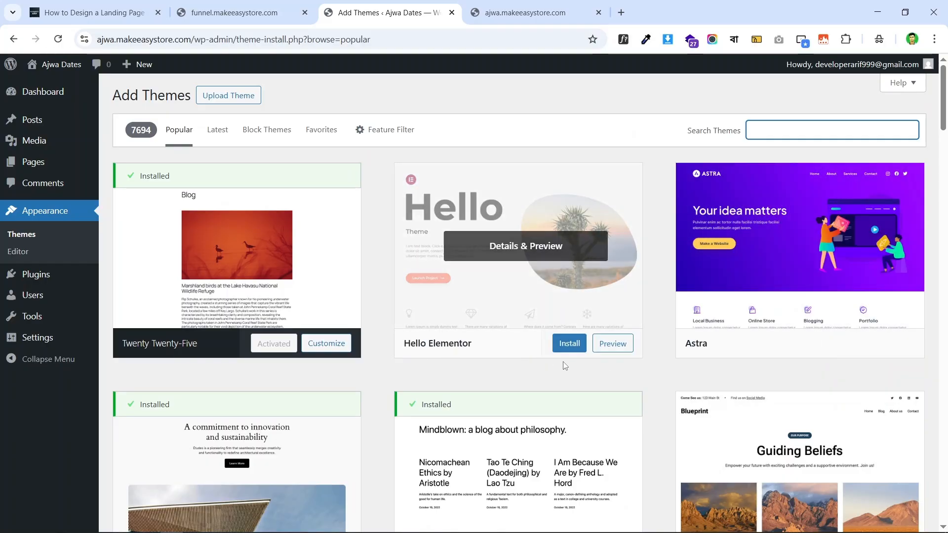
- Install and activate Hello Elementor, then reload the live site to check the Ajwa Dates title
left_click(573, 344)
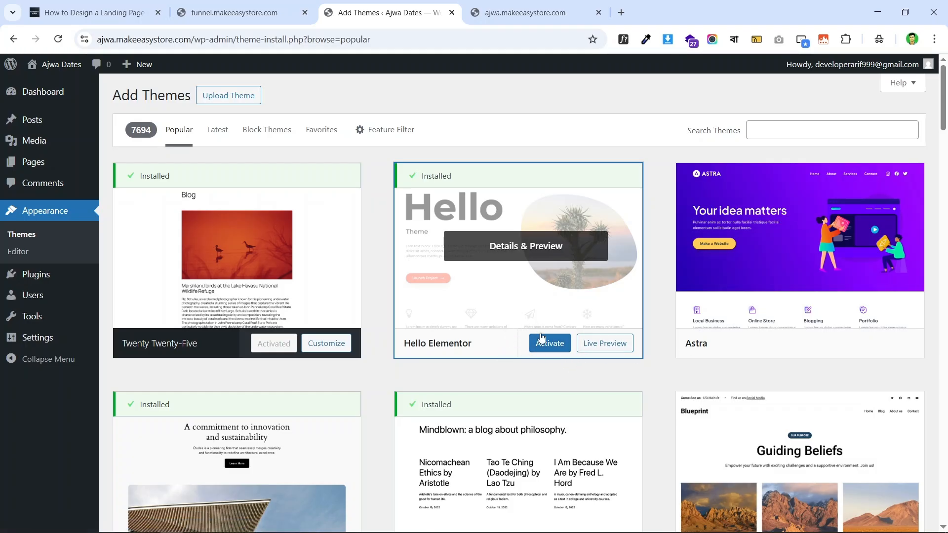
left_click(548, 349)
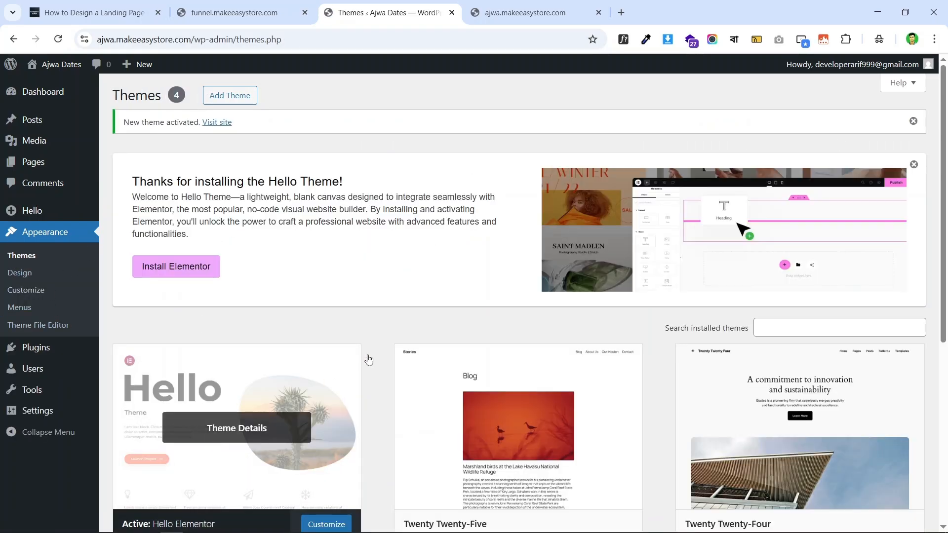
scroll(369, 360, "down", 4)
scroll(419, 286, "up", 4)
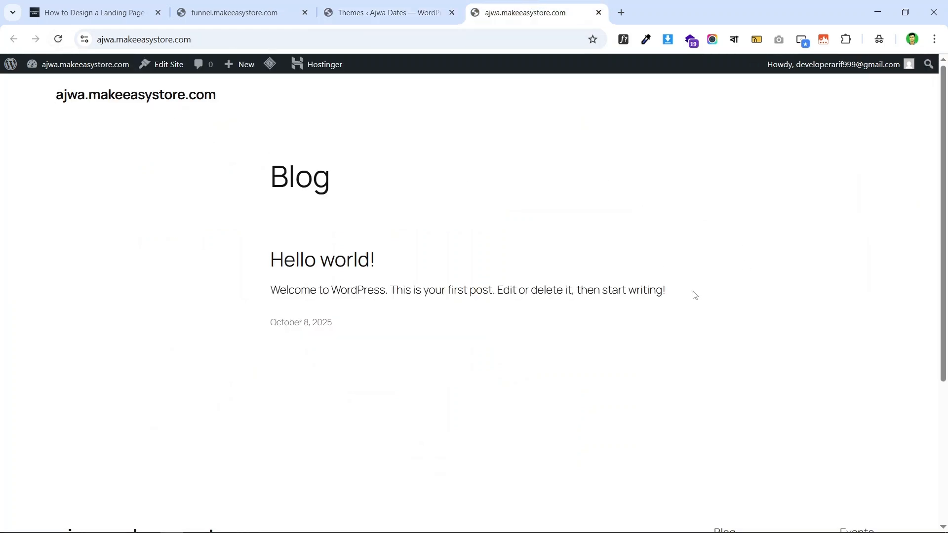
scroll(612, 288, "down", 4)
scroll(328, 170, "up", 4)
scroll(286, 133, "down", 4)
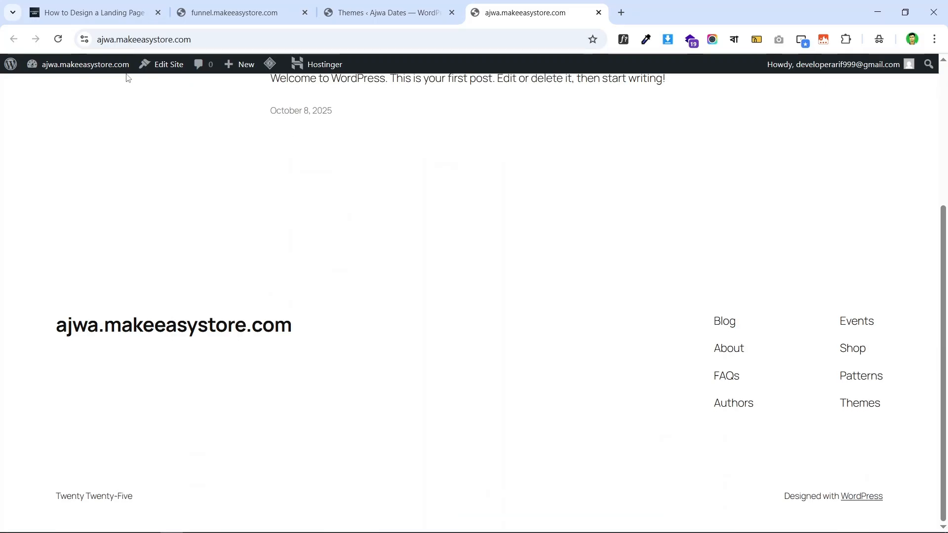
left_click(58, 40)
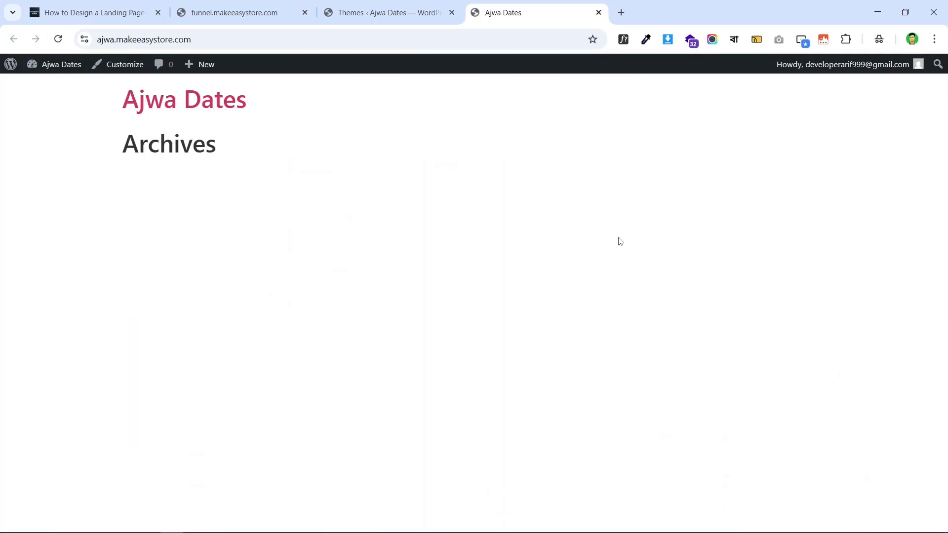
left_click(372, 11)
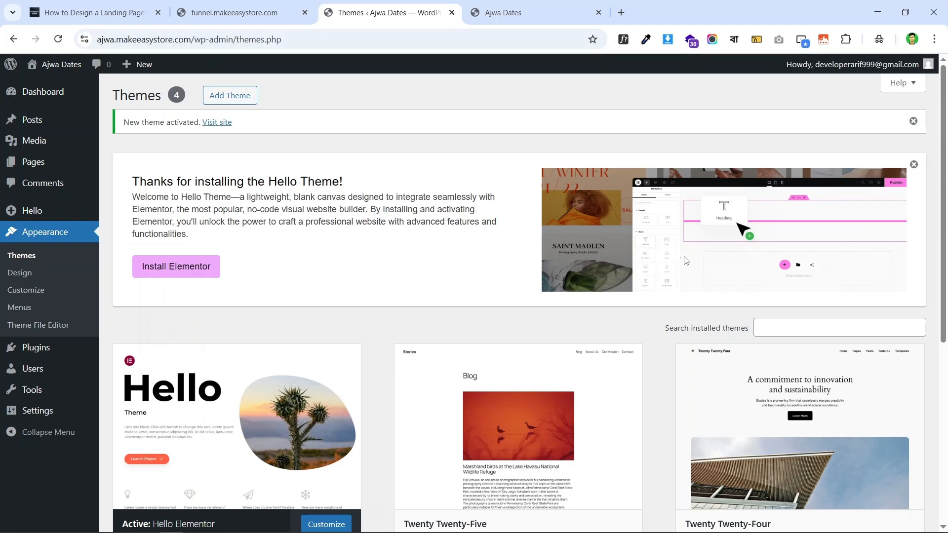
- Delete the Twenty Twenty-Five theme from its details panel and confirm
scroll(681, 256, "down", 3)
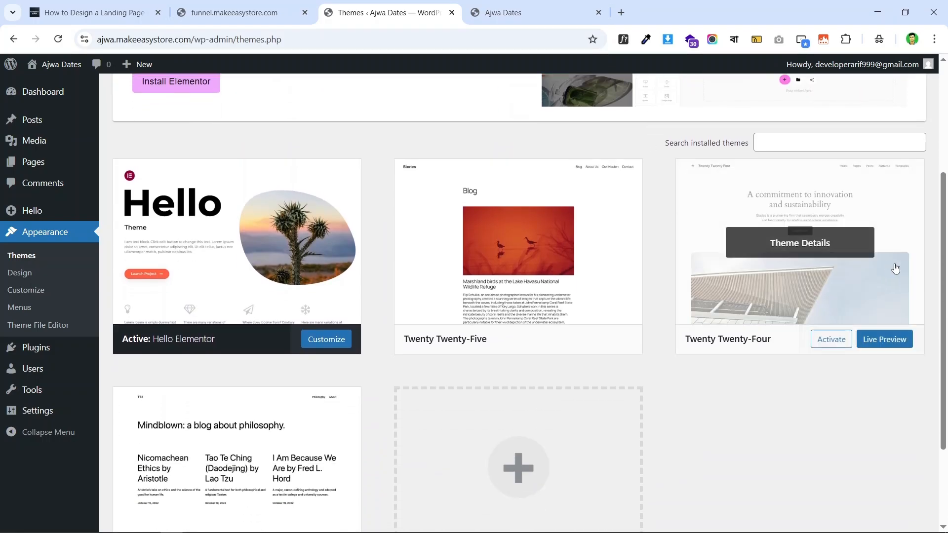
scroll(571, 205, "down", 1)
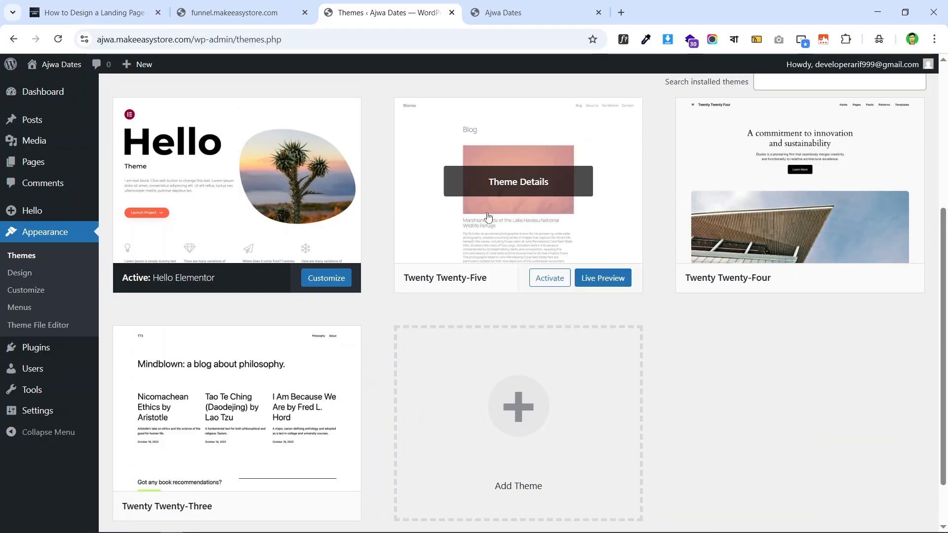
scroll(731, 297, "up", 2)
scroll(716, 340, "down", 3)
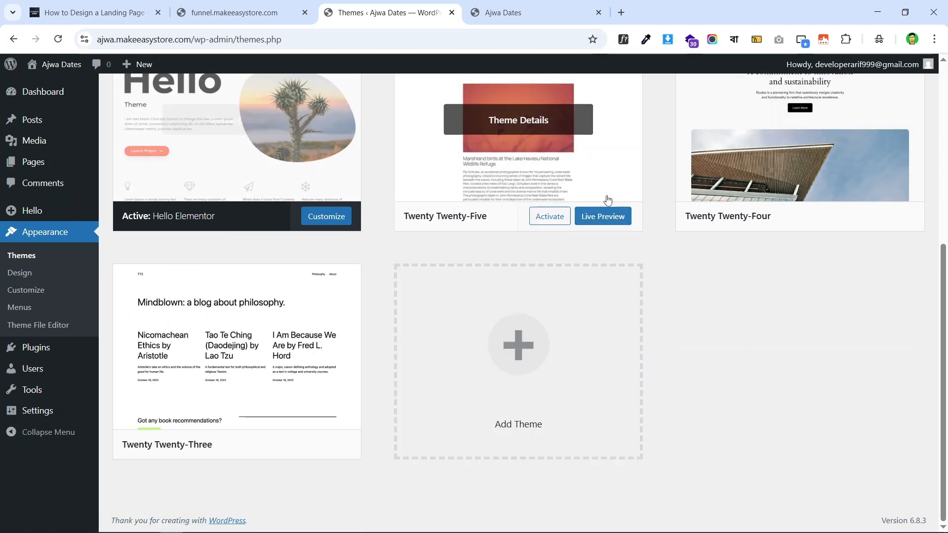
scroll(519, 238, "up", 3)
scroll(692, 198, "down", 3)
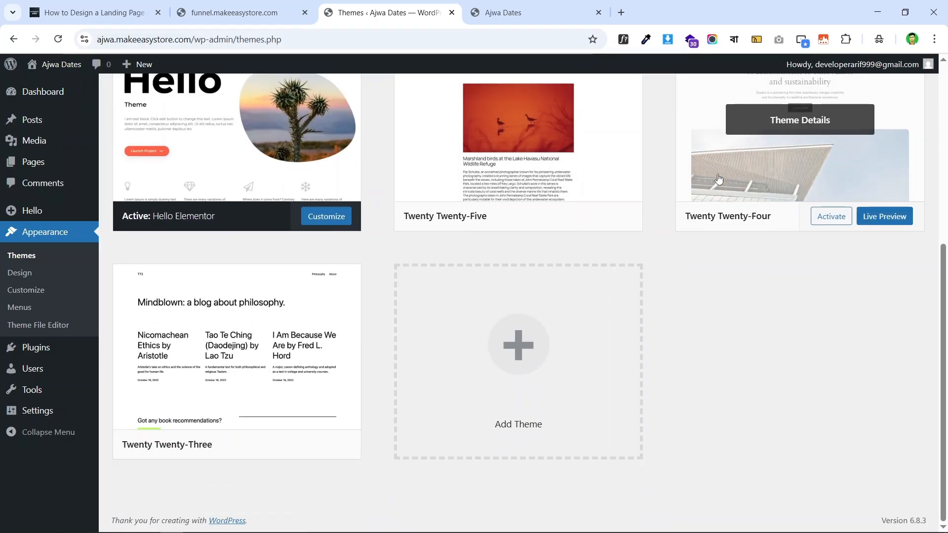
scroll(692, 198, "up", 3)
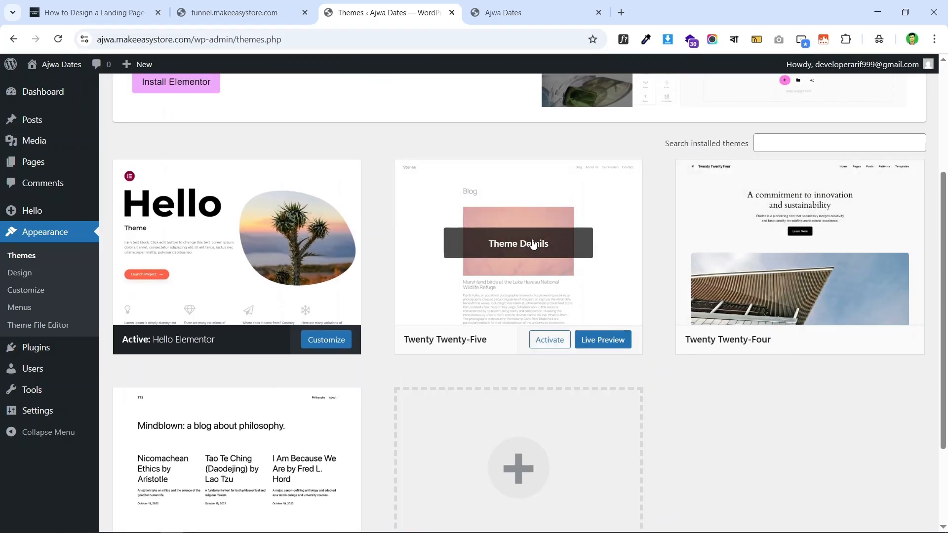
scroll(673, 317, "down", 3)
scroll(509, 221, "up", 3)
left_click(558, 244)
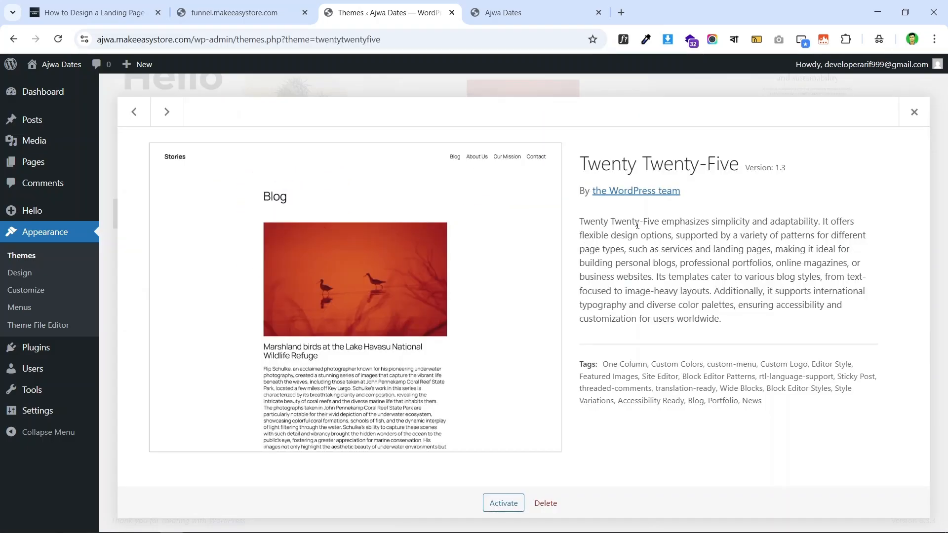
left_click(535, 503)
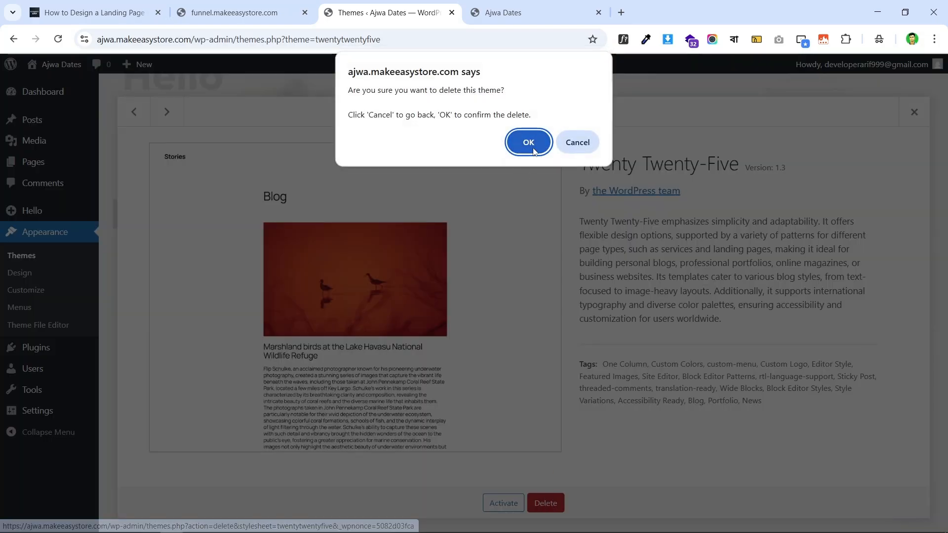
left_click(530, 142)
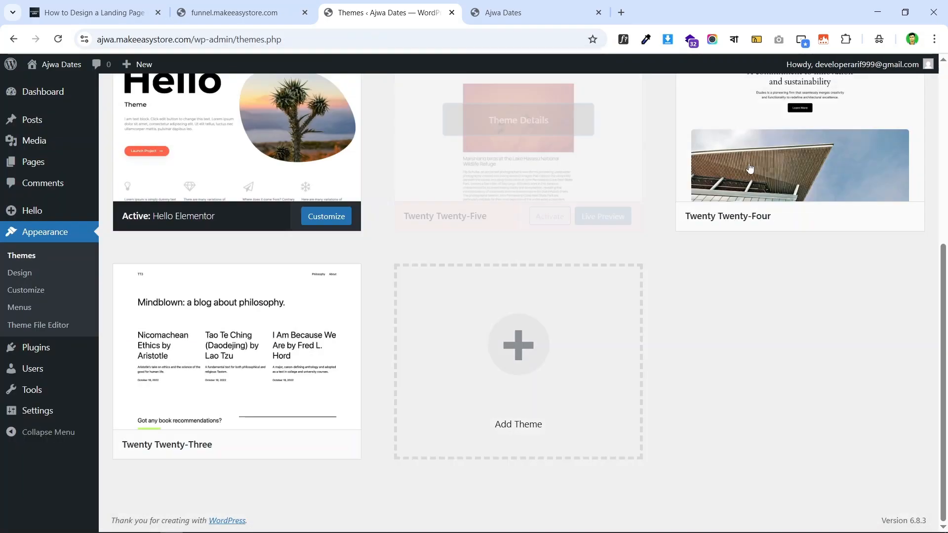
- Delete the Twenty Twenty-Four and Twenty Twenty-Three themes, confirming each
left_click(555, 249)
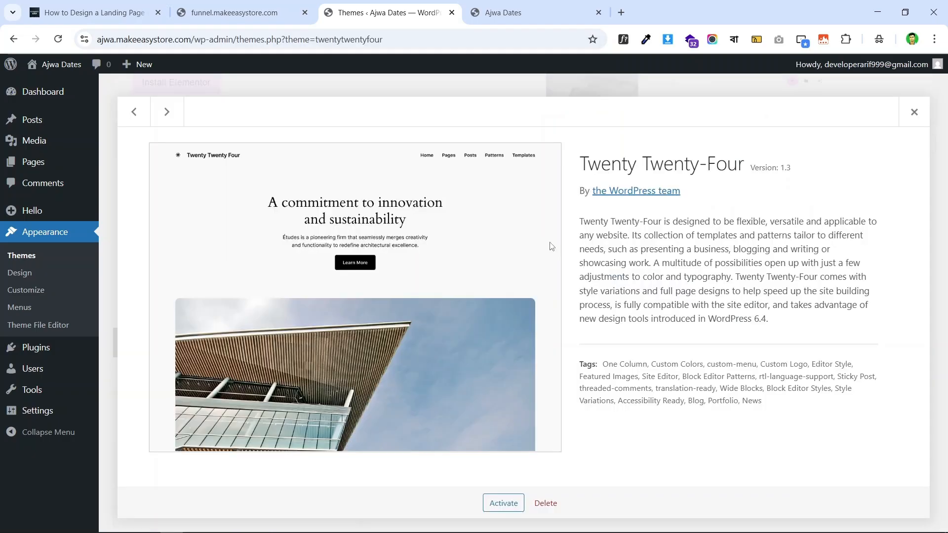
left_click(545, 502)
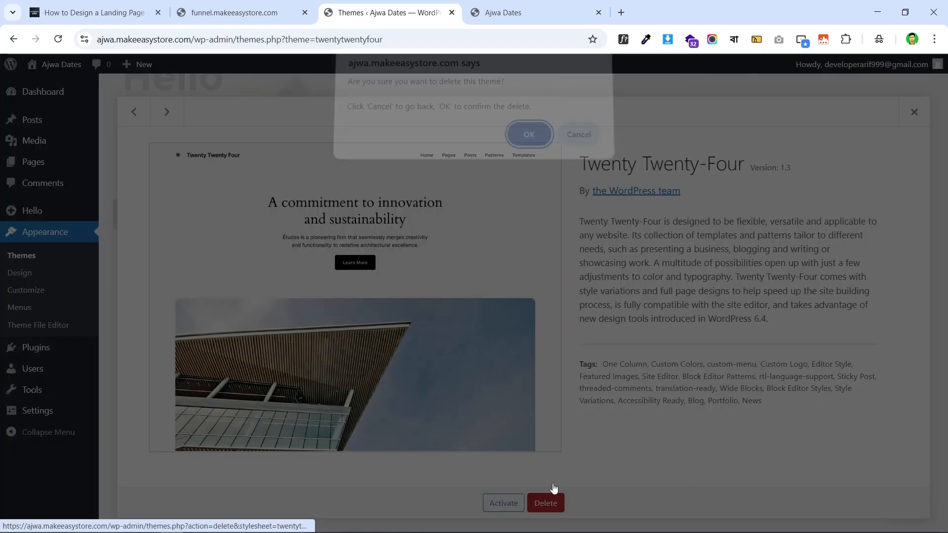
left_click(529, 142)
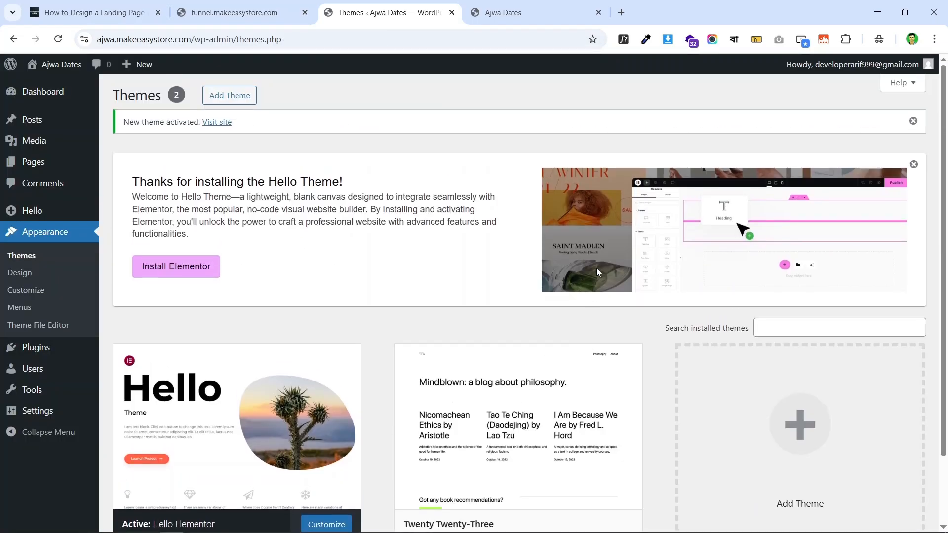
scroll(597, 268, "down", 2)
left_click(535, 341)
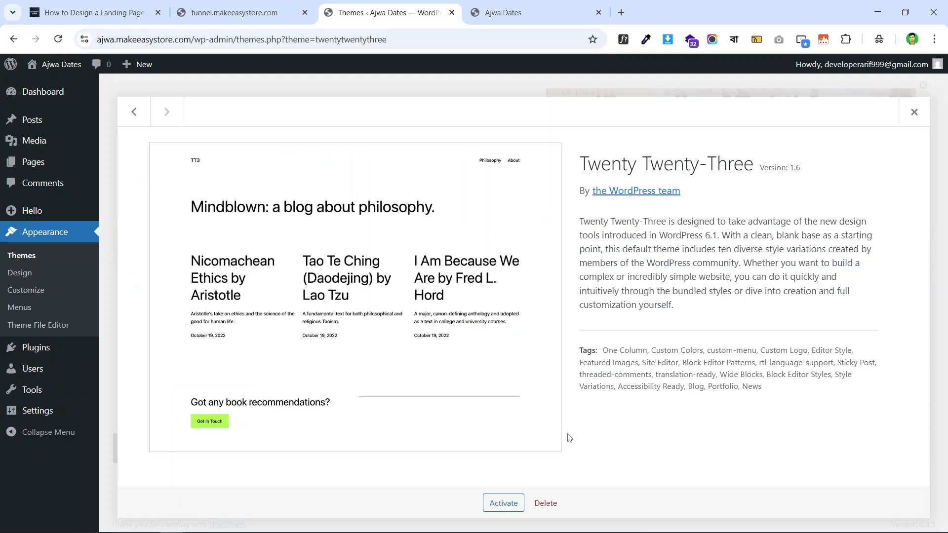
left_click(547, 503)
left_click(528, 141)
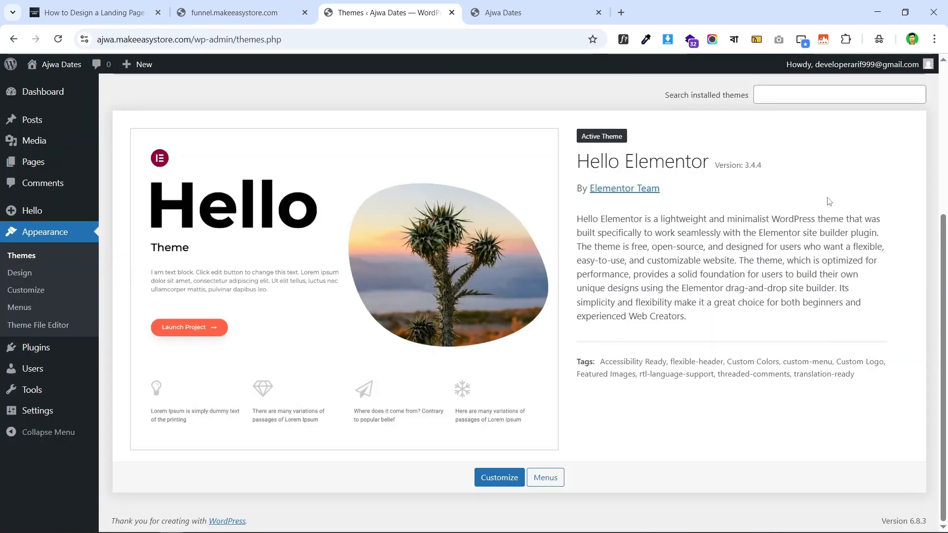
scroll(577, 232, "up", 5)
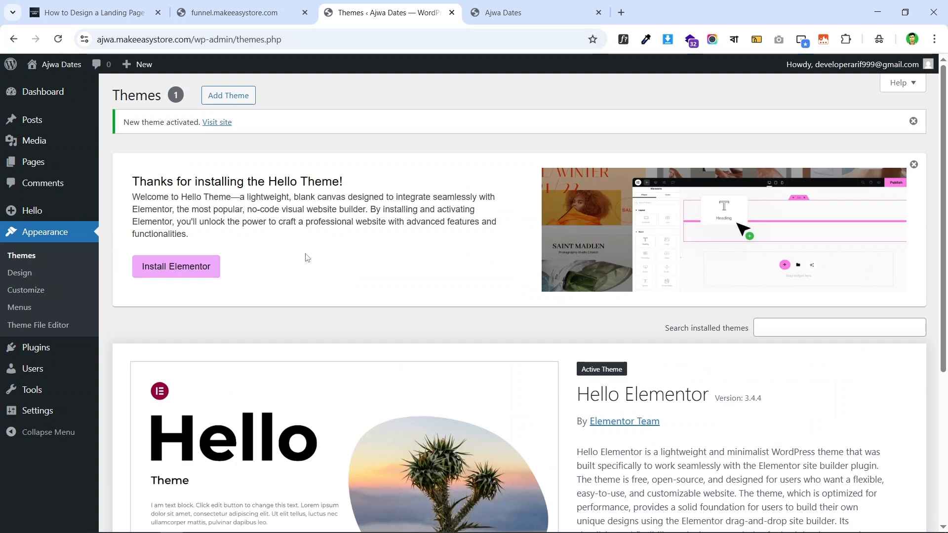
- Scroll through the admin screen to check that the site has no installed plugins
scroll(627, 309, "down", 5)
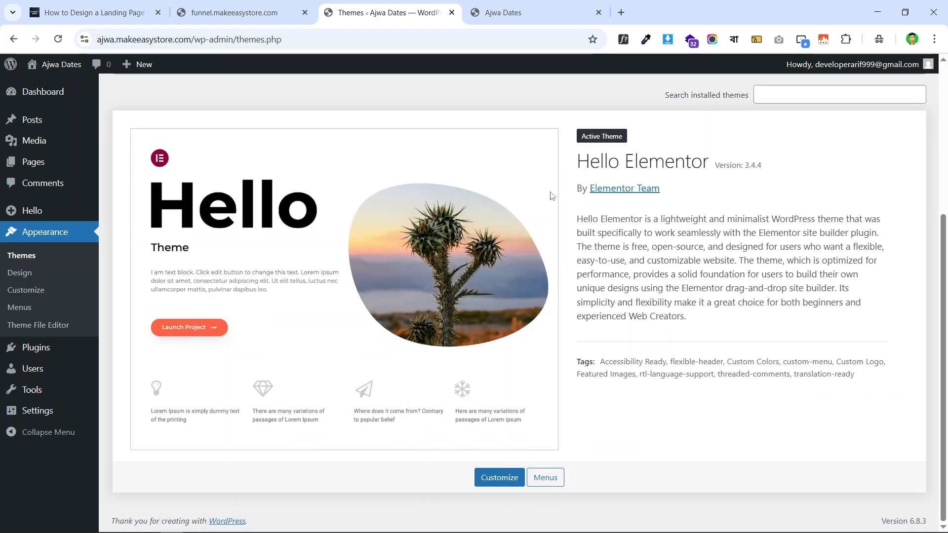
scroll(584, 292, "up", 5)
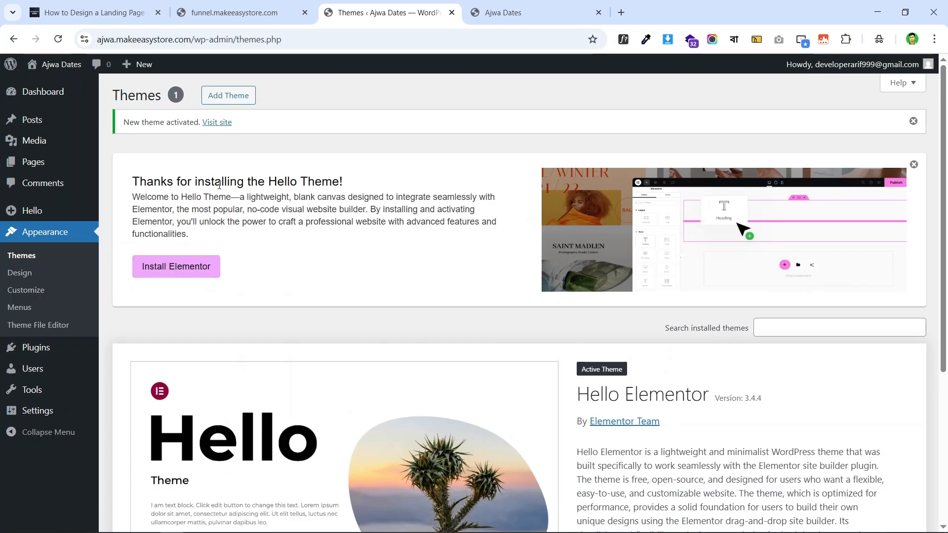
scroll(201, 242, "down", 1)
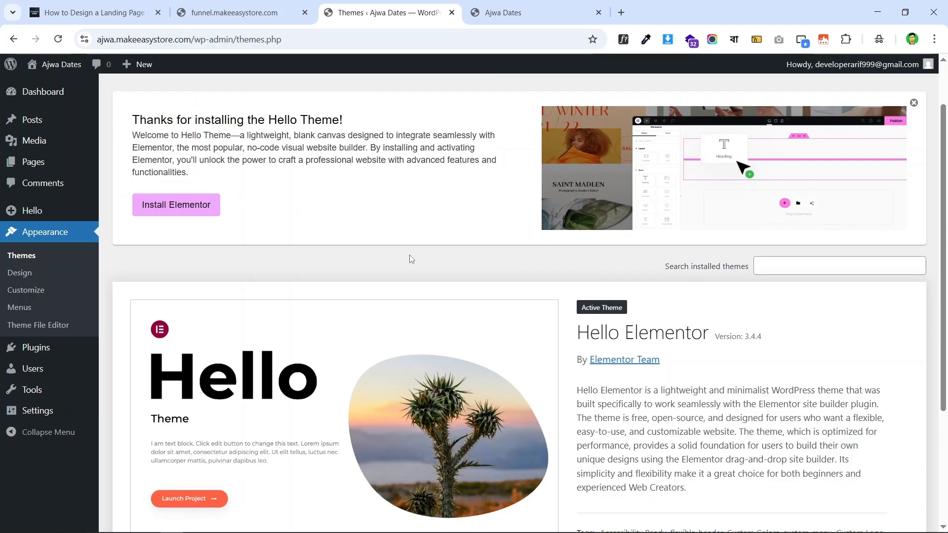
scroll(350, 341, "down", 2)
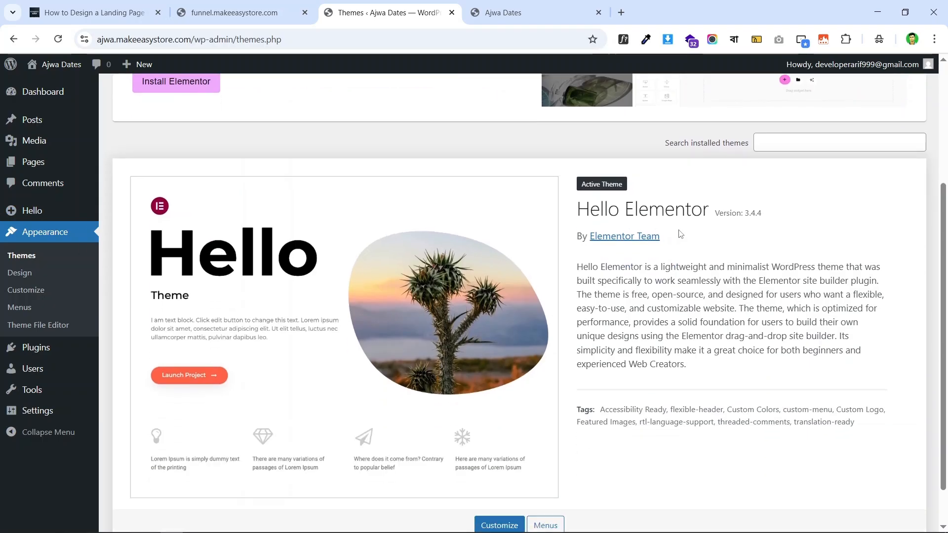
scroll(157, 220, "up", 3)
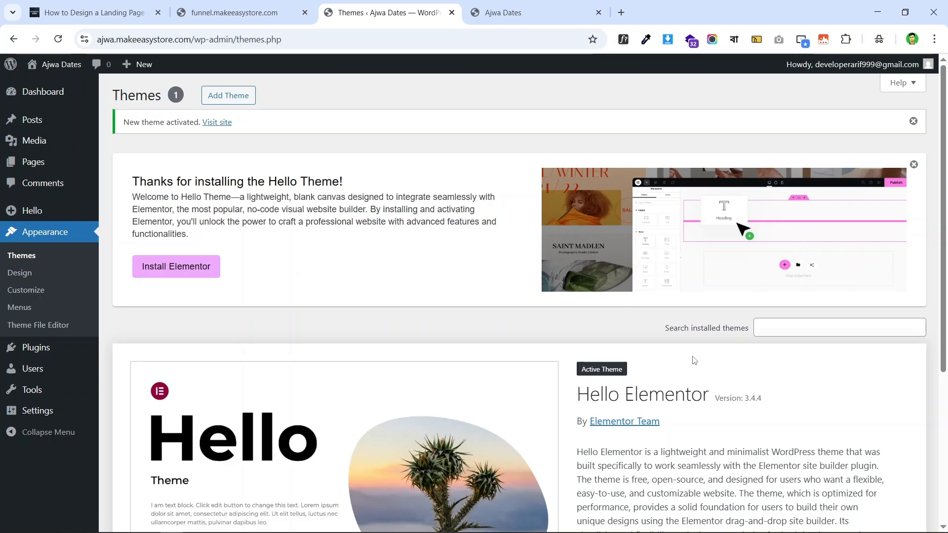
scroll(275, 296, "down", 2)
scroll(289, 249, "up", 2)
scroll(331, 240, "down", 5)
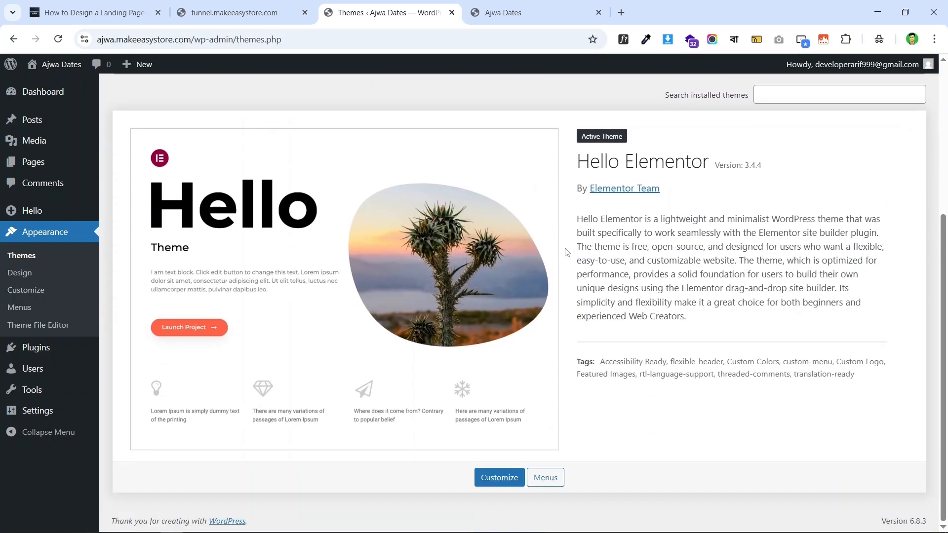
mouse_move(49, 348)
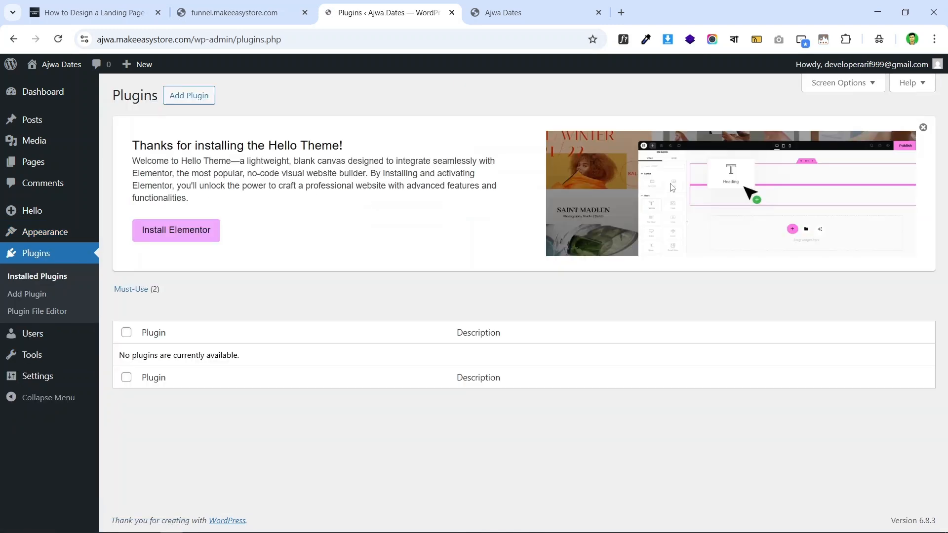
- Go to the Add Plugins page and search the plugin directory for 'element'
left_click(190, 96)
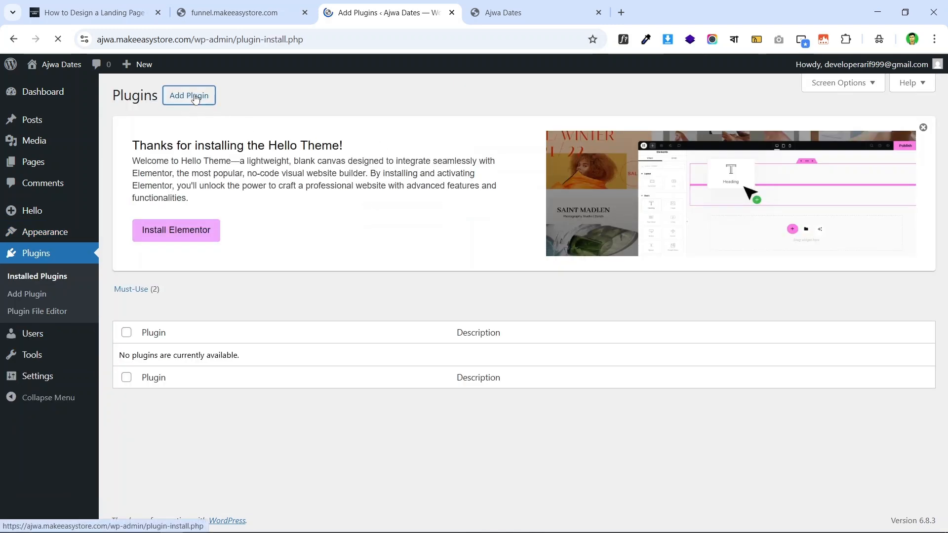
scroll(819, 177, "down", 5)
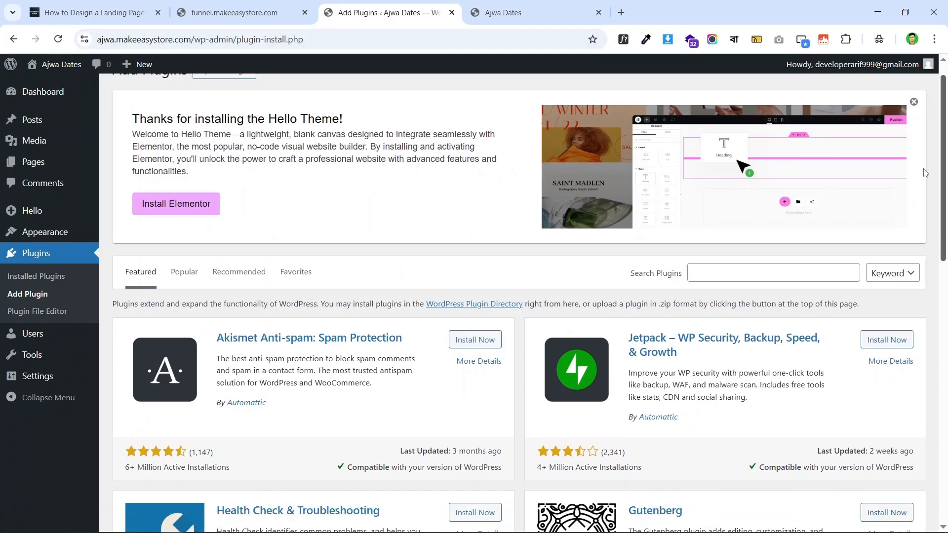
scroll(156, 236, "up", 5)
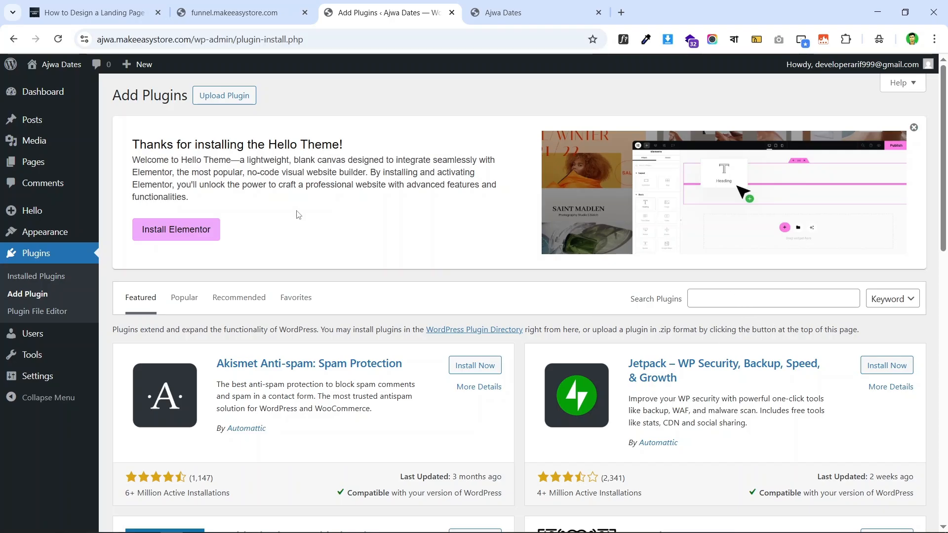
scroll(736, 311, "down", 1)
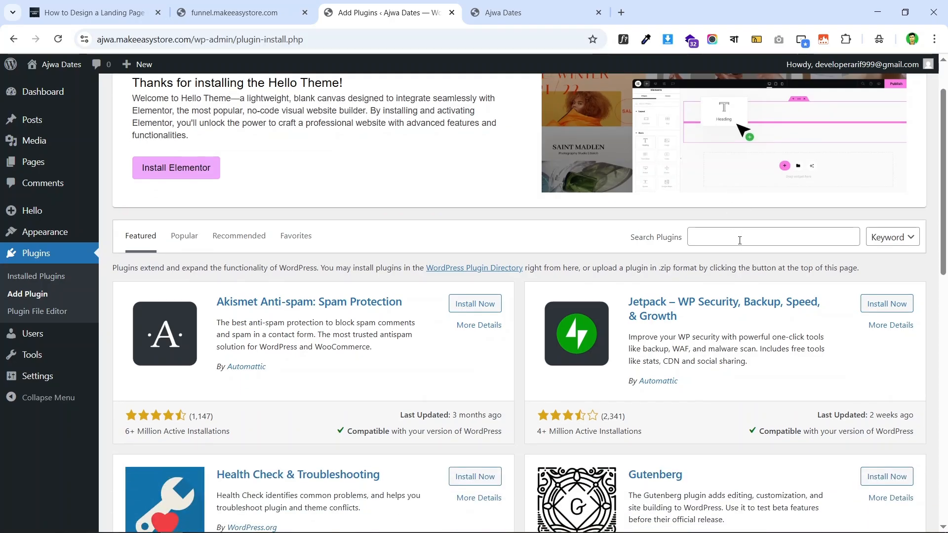
scroll(720, 228, "up", 1)
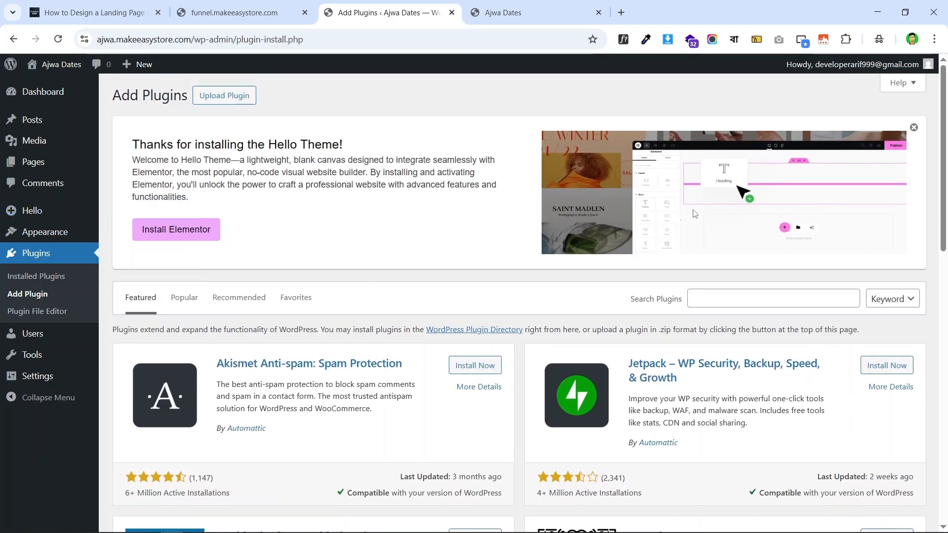
scroll(755, 208, "down", 2)
left_click(737, 180)
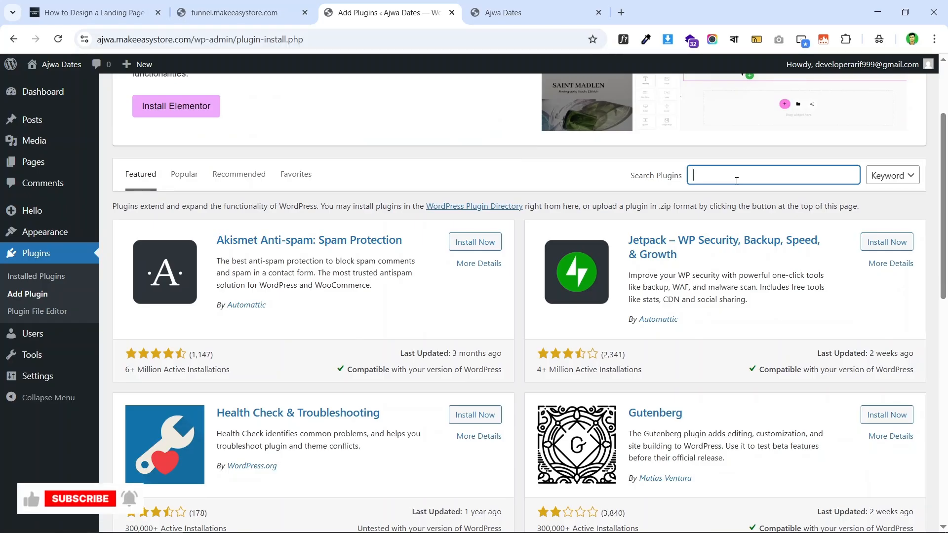
type("e")
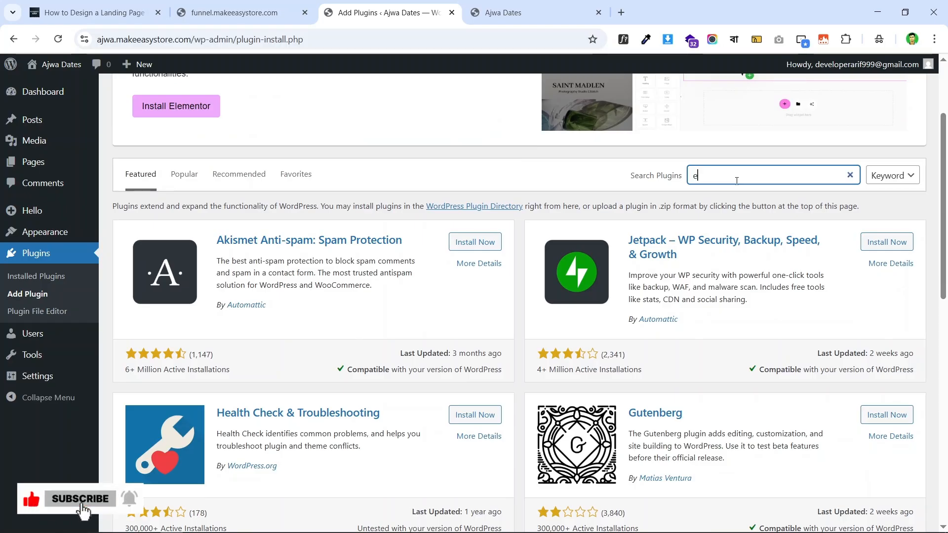
type("lementor")
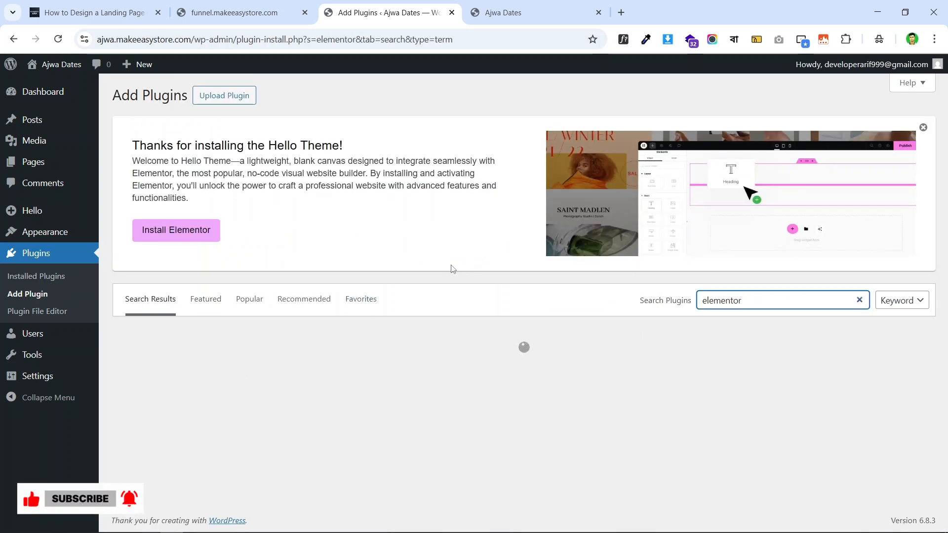
- Install Elementor Website Builder from the search results
scroll(492, 218, "down", 4)
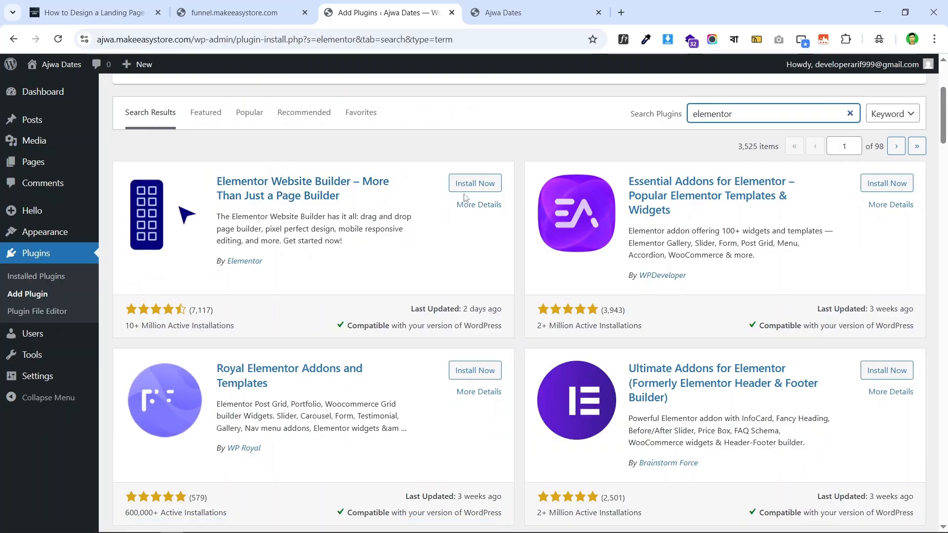
scroll(338, 254, "up", 1)
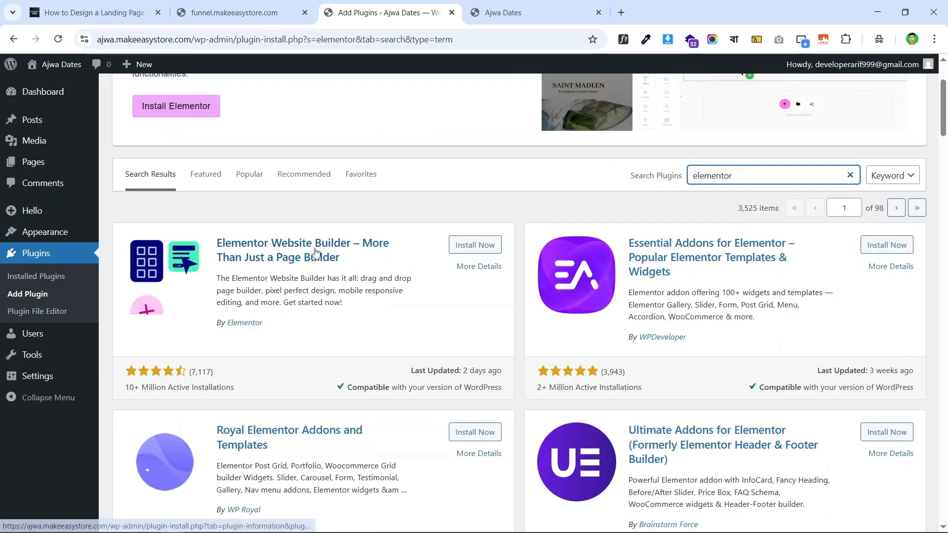
scroll(514, 208, "down", 1)
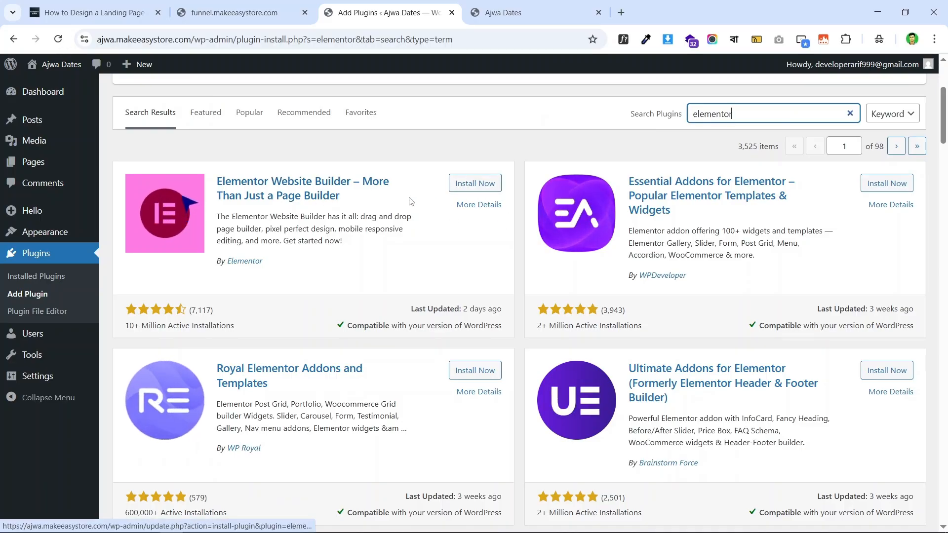
left_click(469, 185)
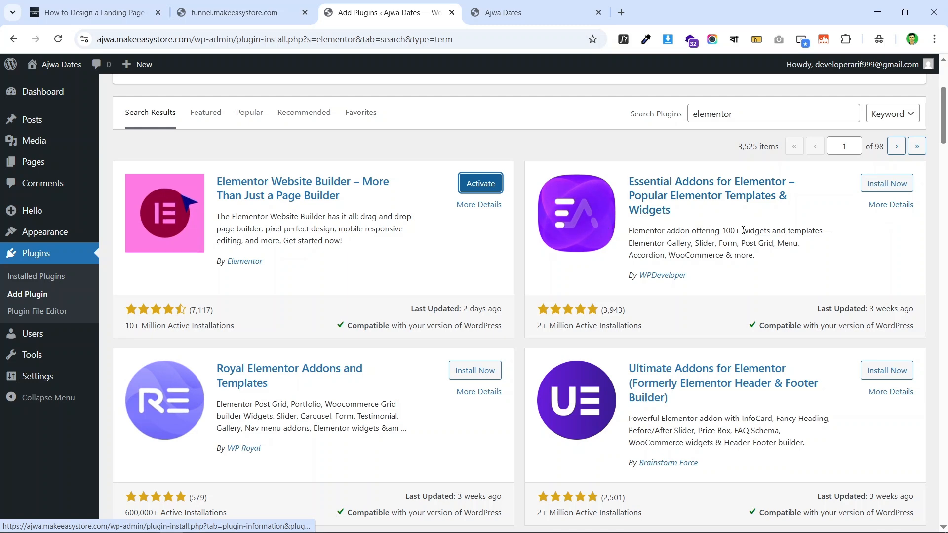
- Install Essential Addons for Elementor, then activate Elementor Website Builder
left_click(262, 7)
left_click(402, 7)
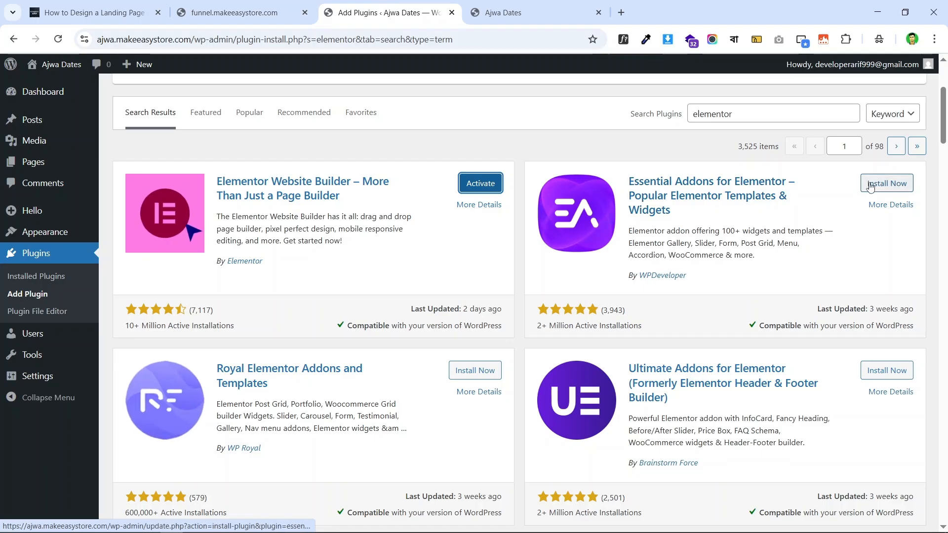
left_click(887, 183)
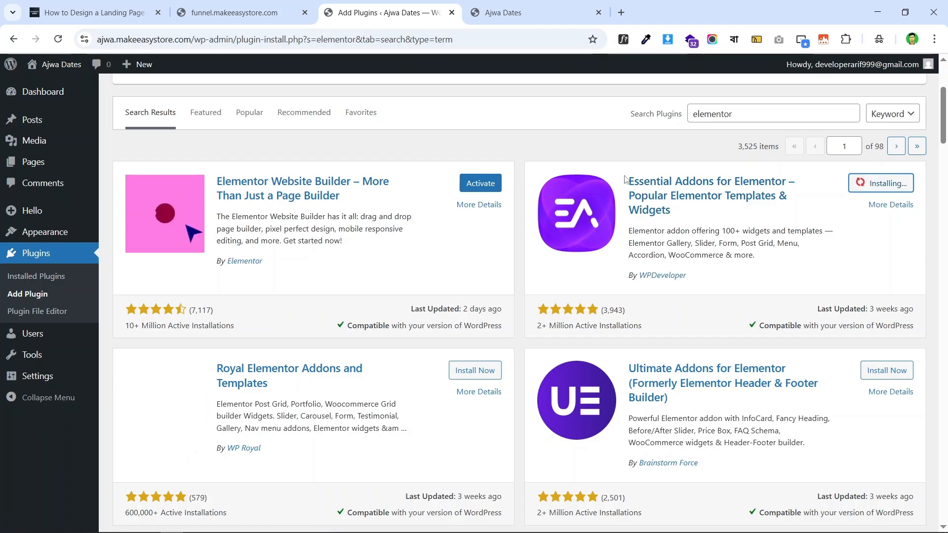
left_click_drag(626, 181, 783, 179)
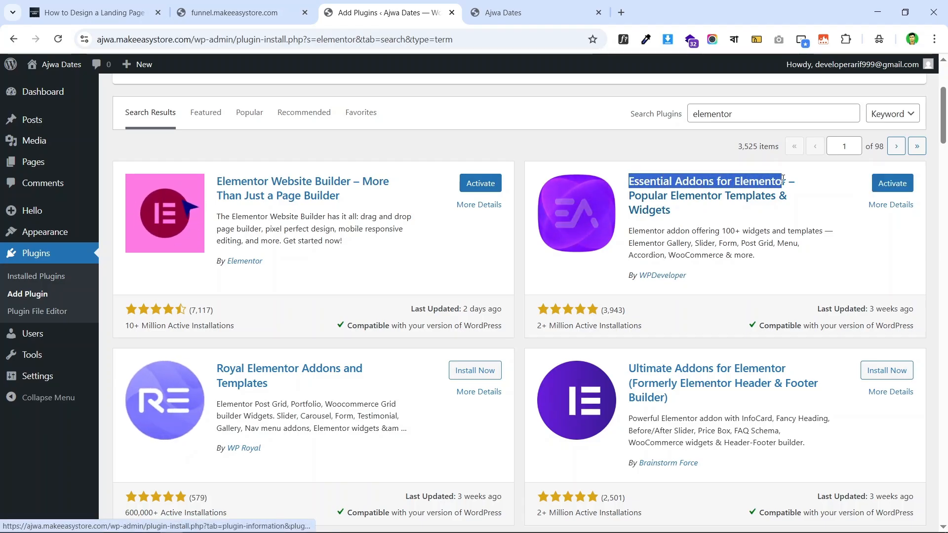
left_click(443, 152)
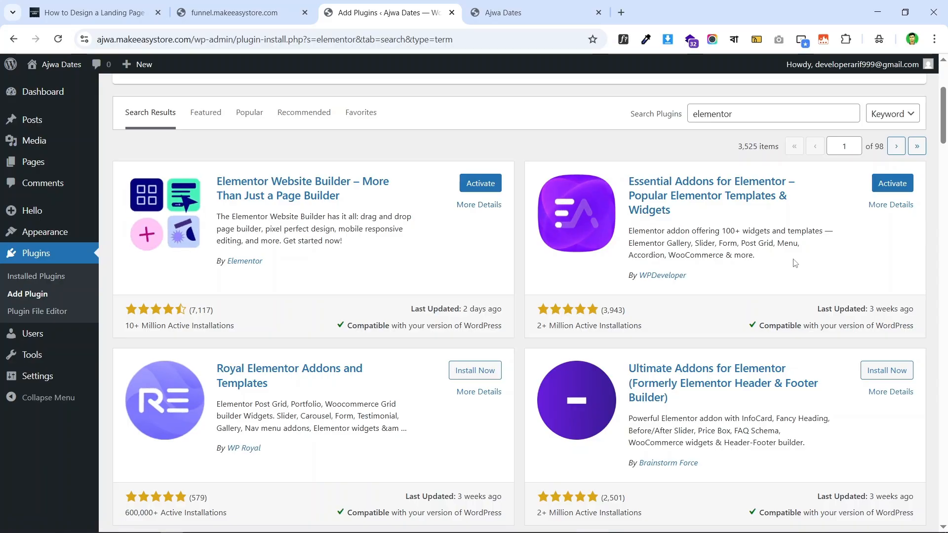
scroll(426, 222, "down", 3)
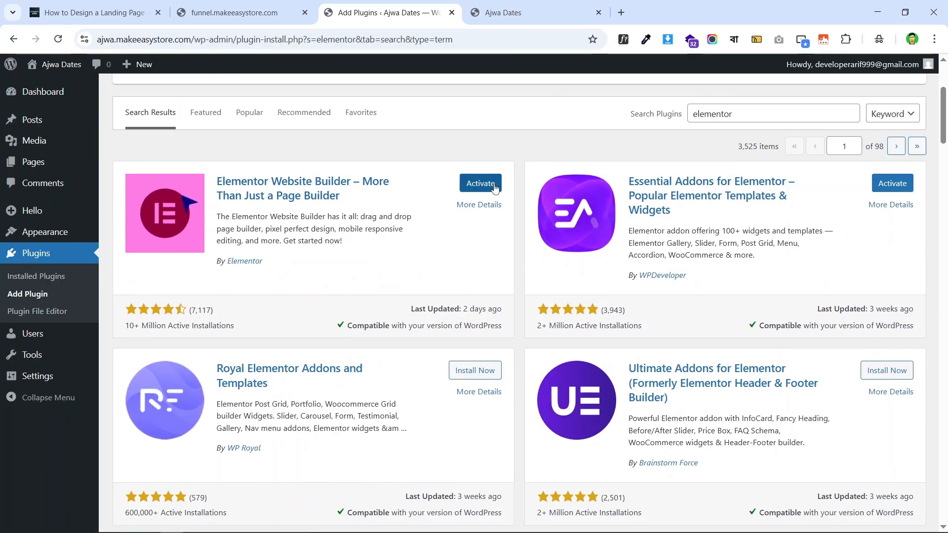
left_click(472, 185)
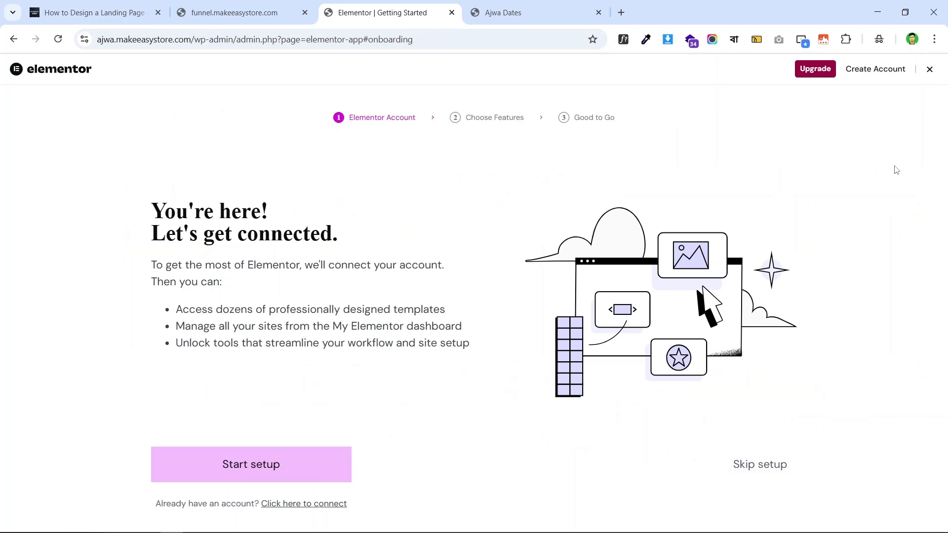
- Skip Elementor's setup, hide the Elementor Overview widget, and dismiss the Go Pro banner
left_click(931, 69)
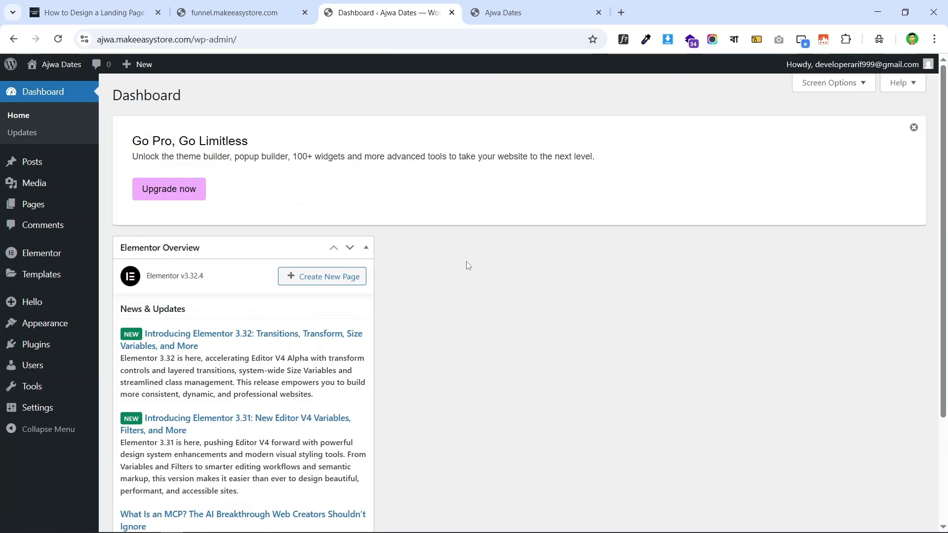
scroll(368, 300, "down", 3)
scroll(402, 245, "up", 3)
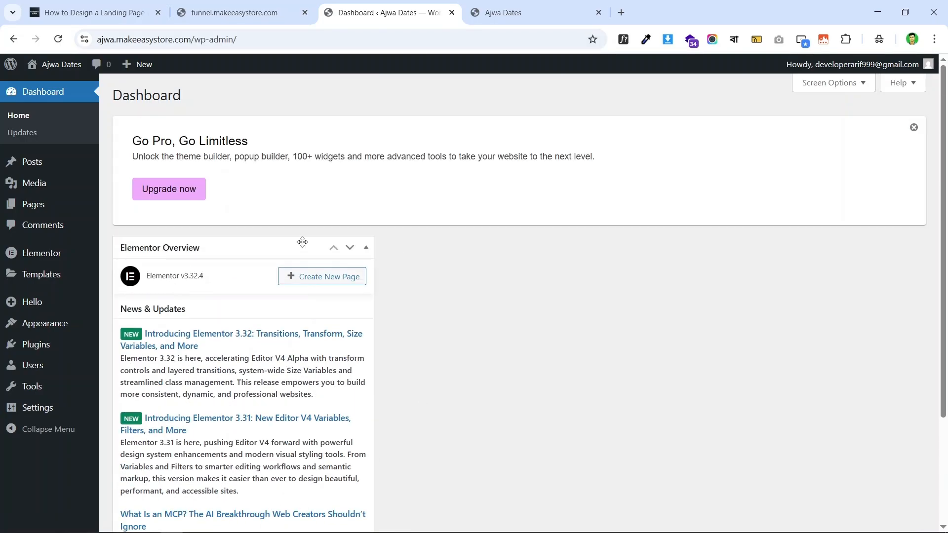
left_click(839, 86)
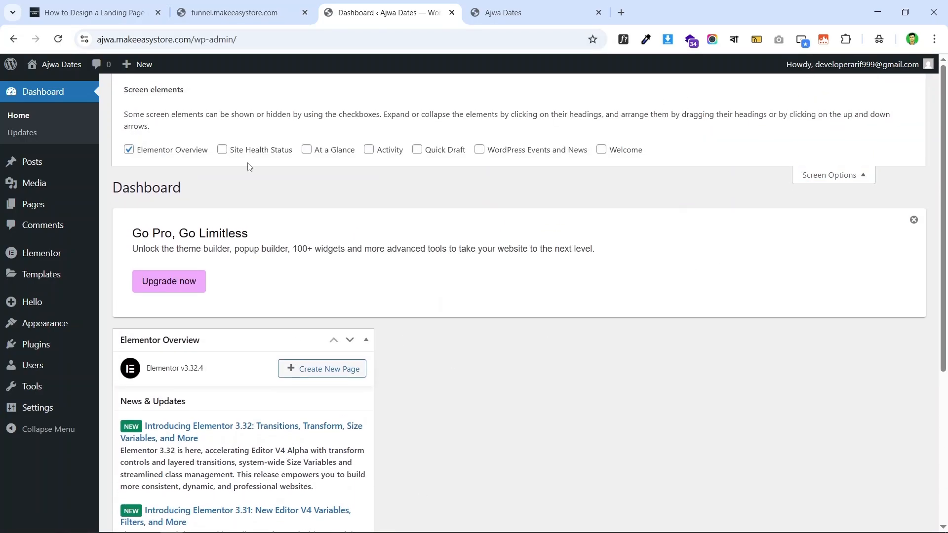
left_click(129, 150)
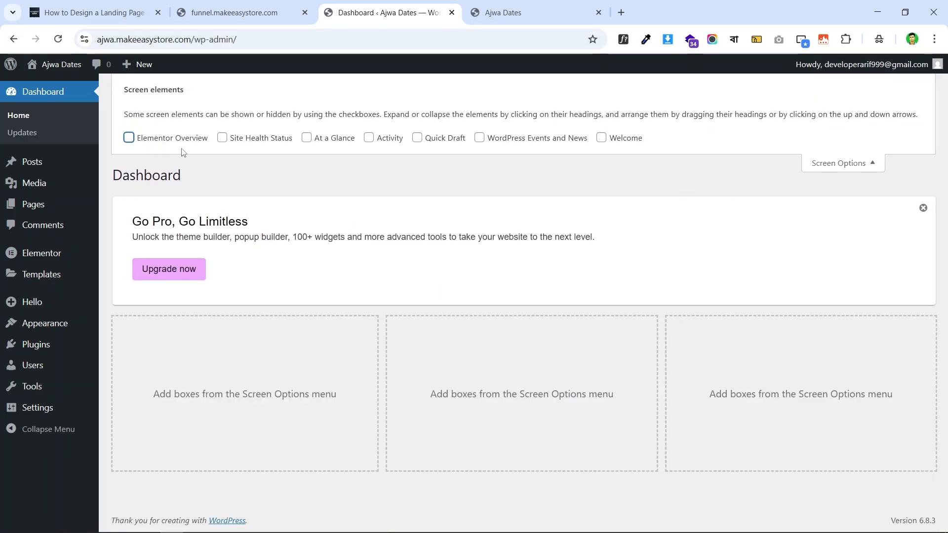
left_click(848, 166)
left_click(923, 128)
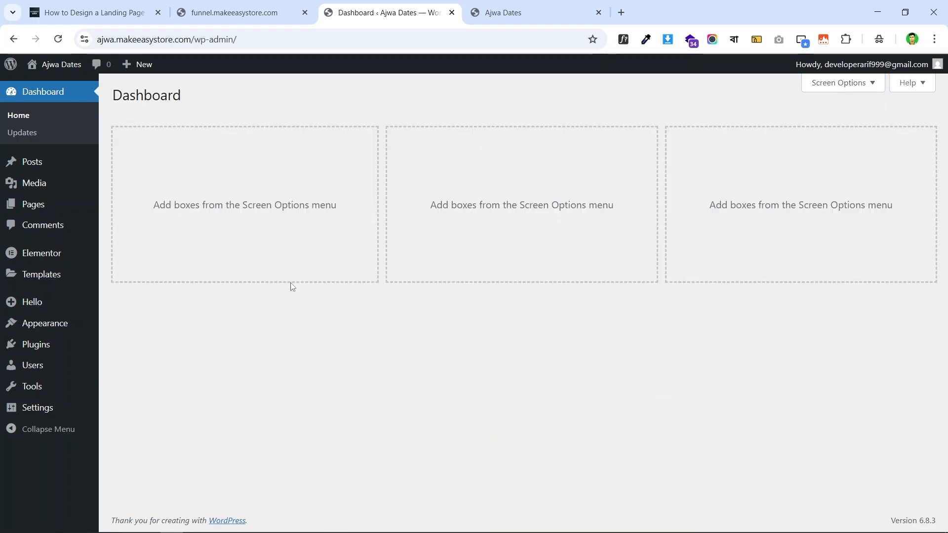
- Start the Essential Addons wizard, skip data sharing, and keep Basic mode
mouse_move(18, 345)
left_click(152, 348)
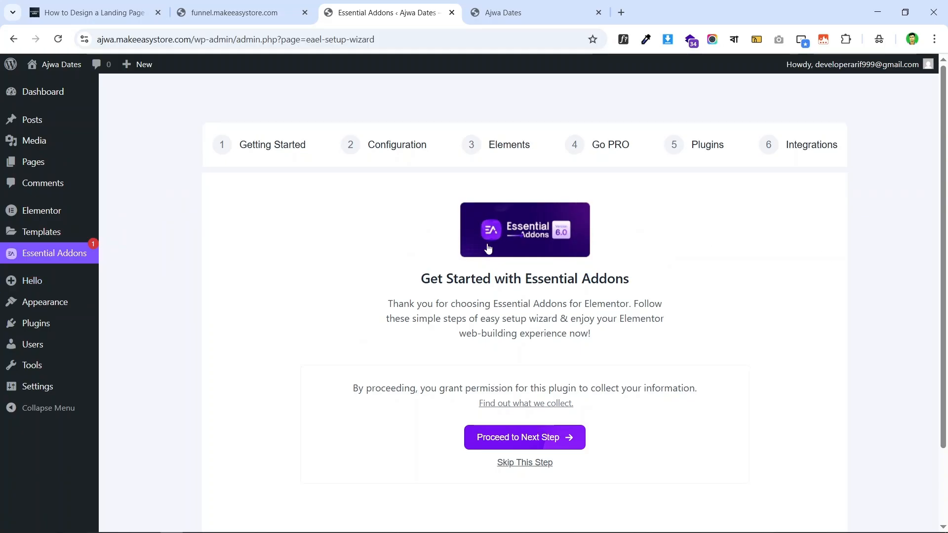
scroll(801, 335, "down", 2)
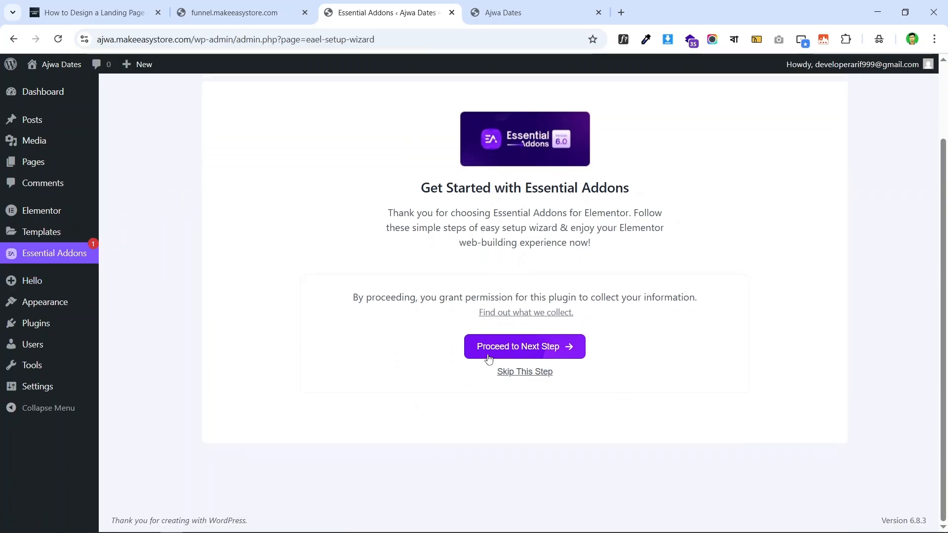
left_click(525, 373)
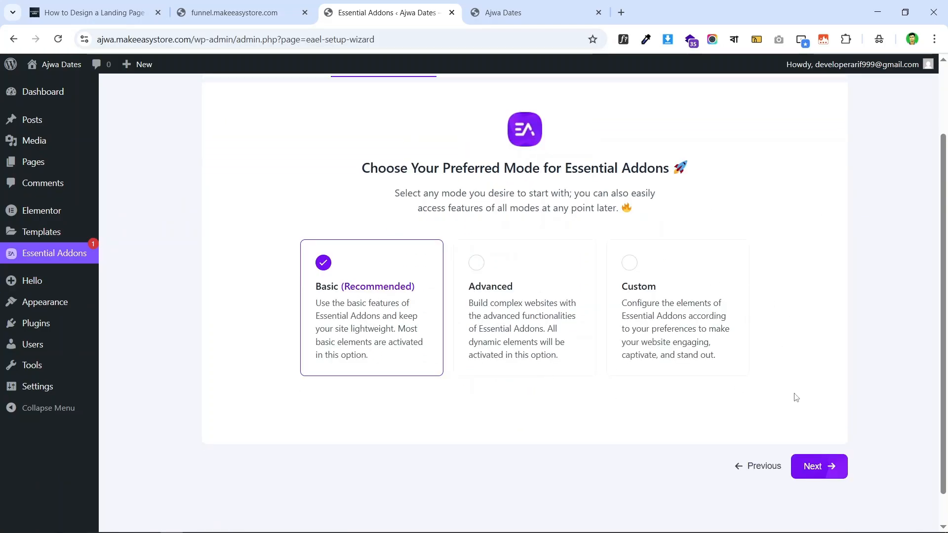
left_click(832, 469)
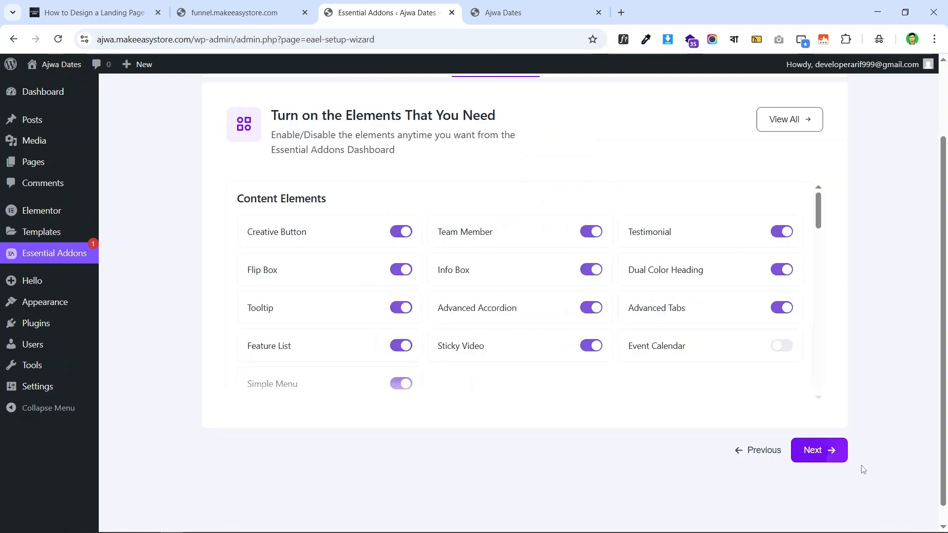
- Accept default elements, skip PRO widgets and templates, finish, and close the congratulations message
left_click(825, 458)
left_click(828, 450)
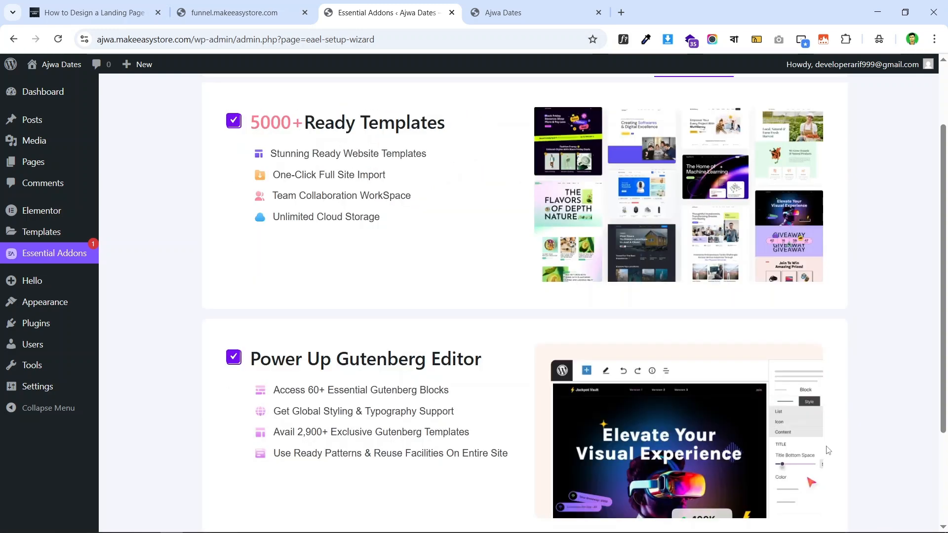
scroll(618, 252, "down", 1)
scroll(622, 259, "down", 2)
scroll(642, 277, "up", 5)
scroll(682, 371, "down", 5)
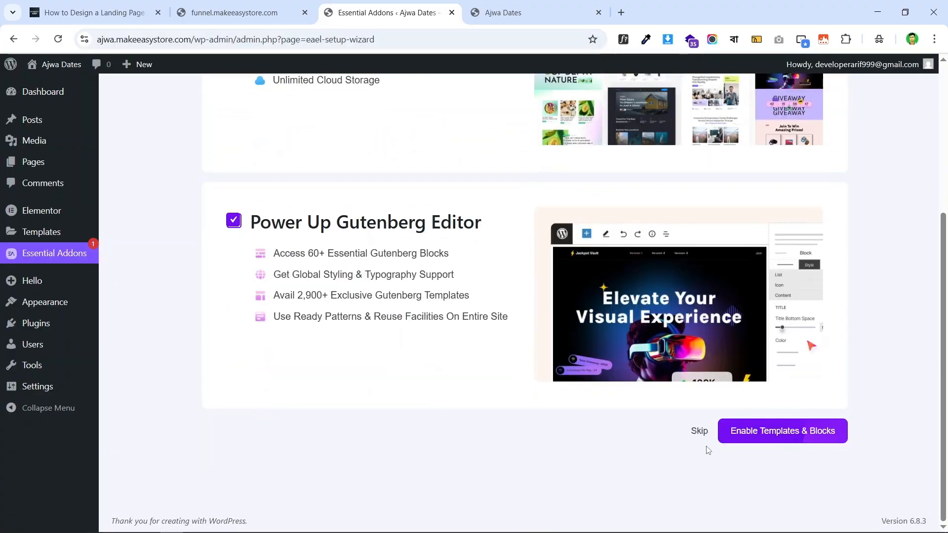
left_click(700, 429)
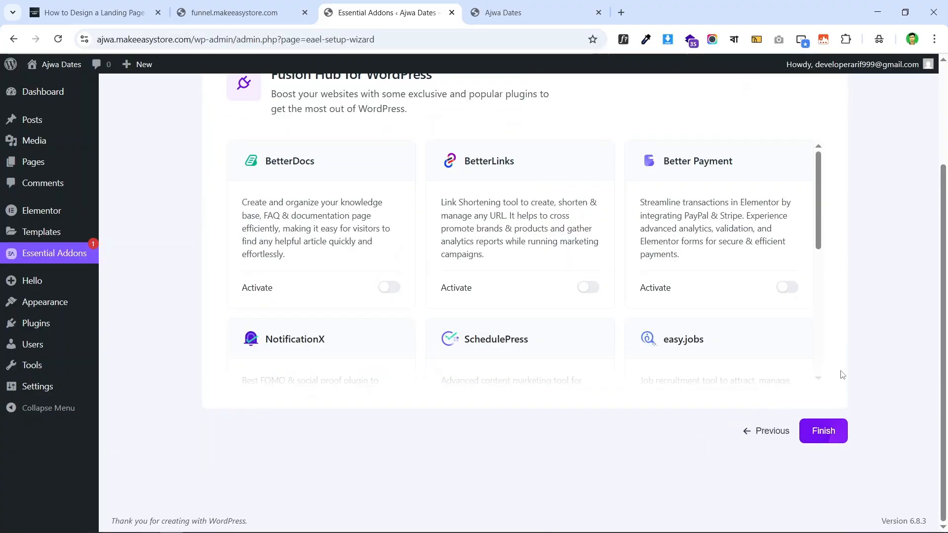
left_click(818, 434)
left_click(724, 211)
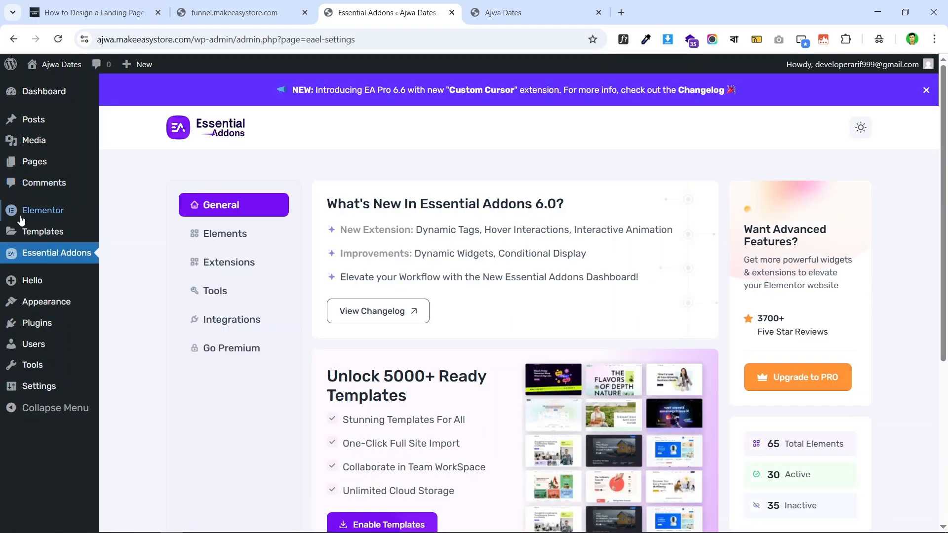
mouse_move(22, 219)
left_click(234, 12)
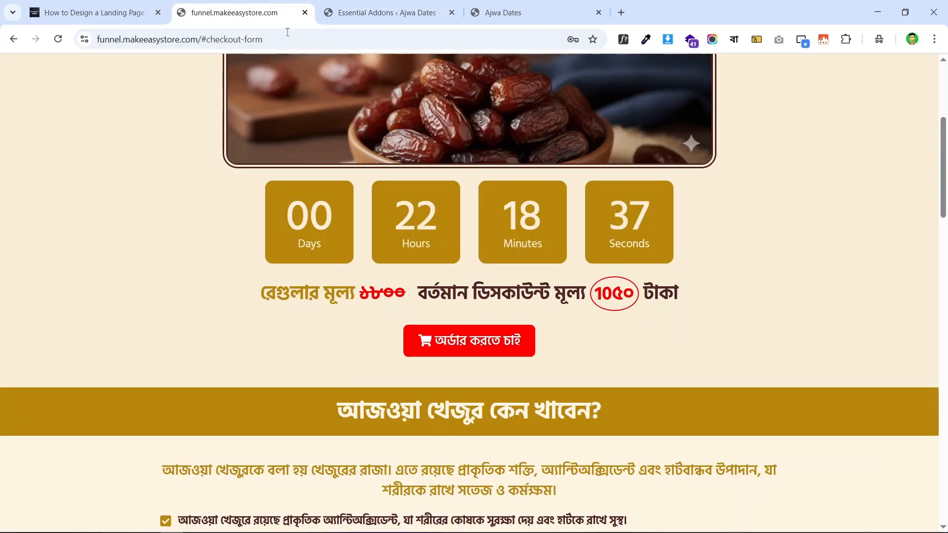
scroll(542, 216, "up", 5)
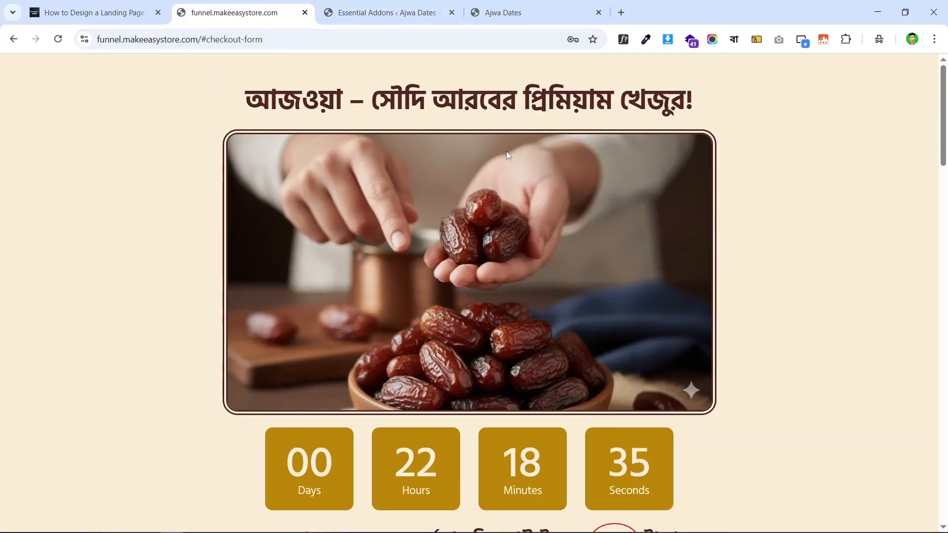
left_click(387, 5)
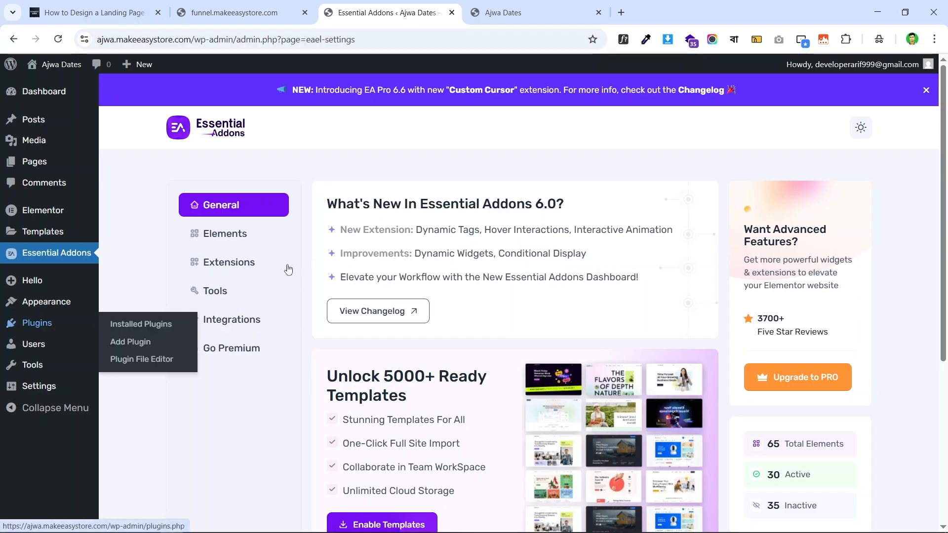
- Search the plugin directory for 'woocommerce' and install WooCommerce
mouse_move(48, 327)
left_click(142, 346)
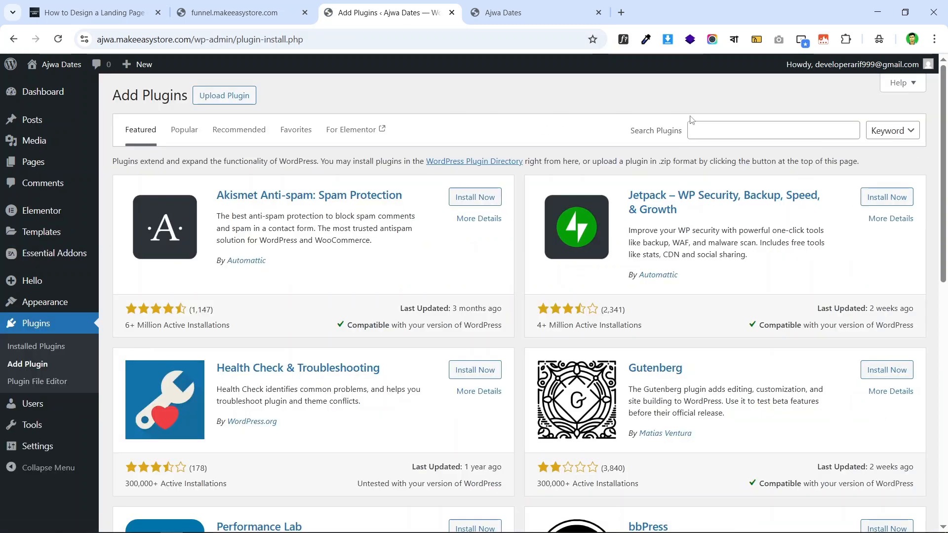
left_click(743, 135)
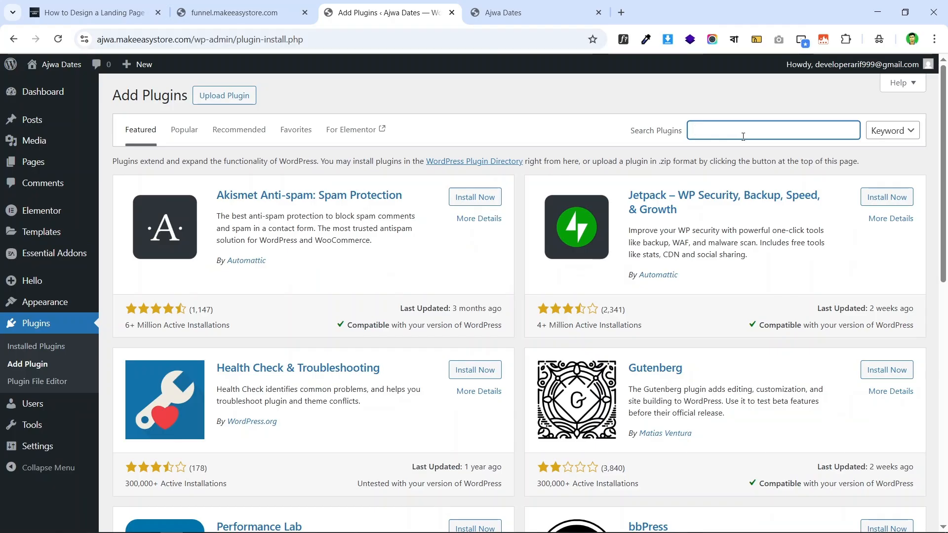
type("woocommerce")
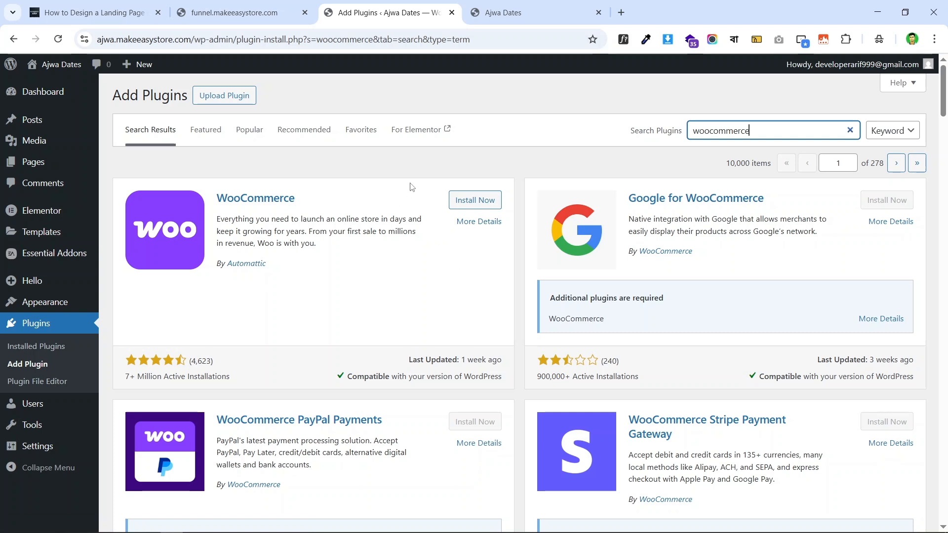
left_click(475, 200)
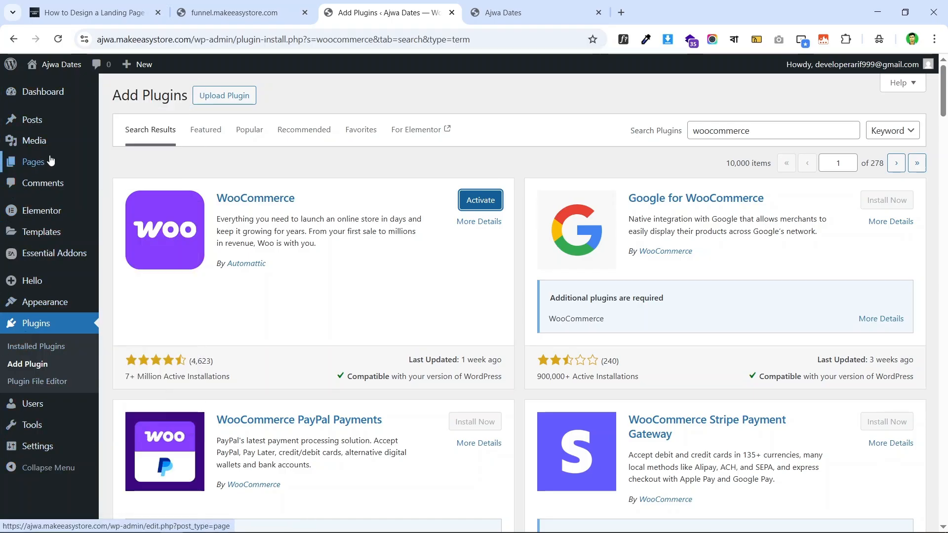
mouse_move(33, 170)
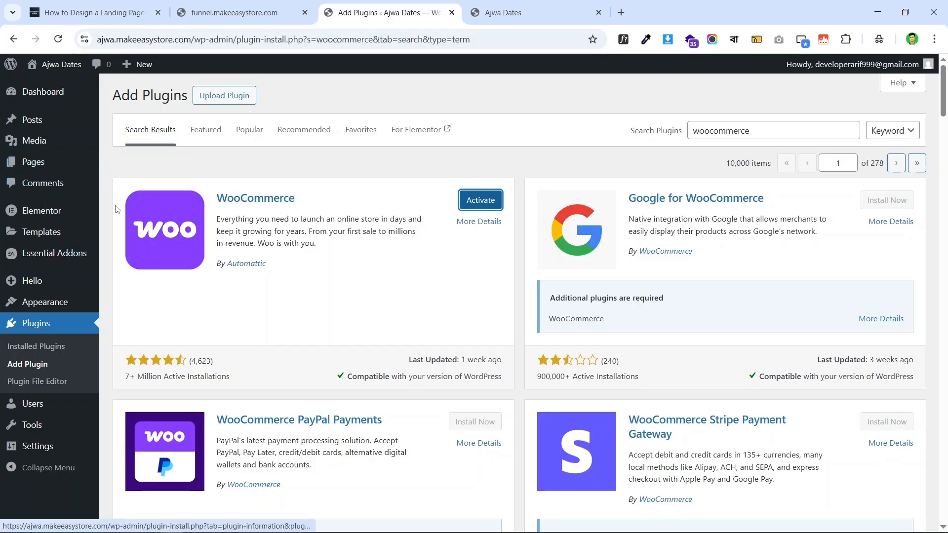
mouse_move(28, 102)
- Activate WooCommerce and start store setup as a business that is just starting
left_click(462, 207)
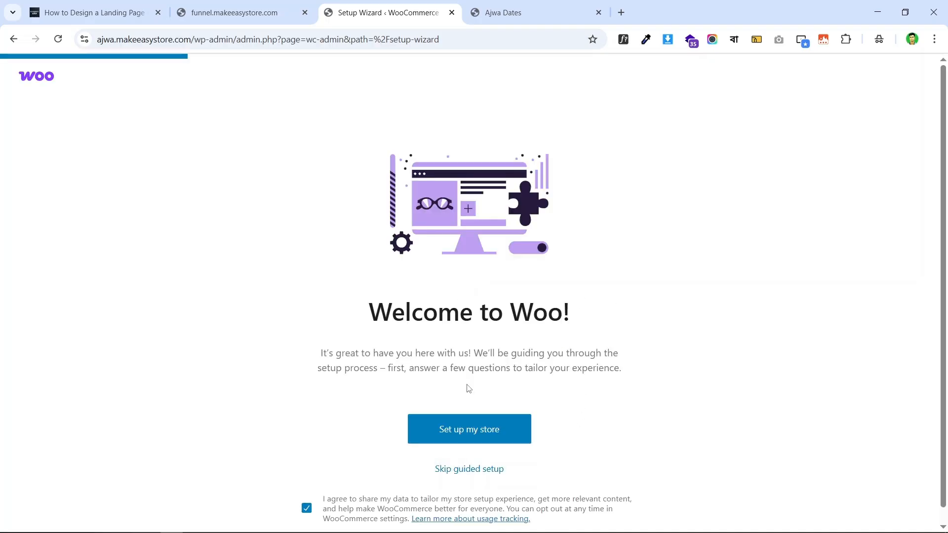
left_click(482, 437)
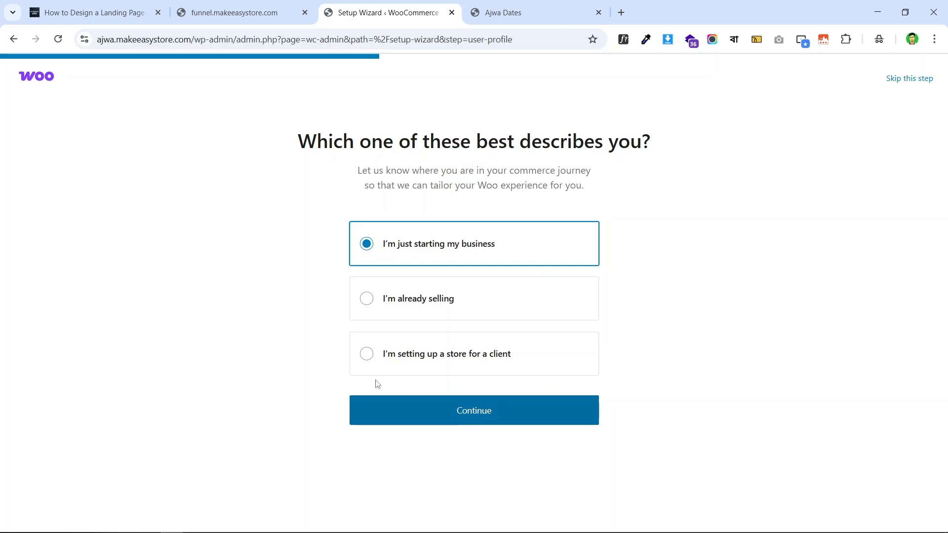
left_click(474, 414)
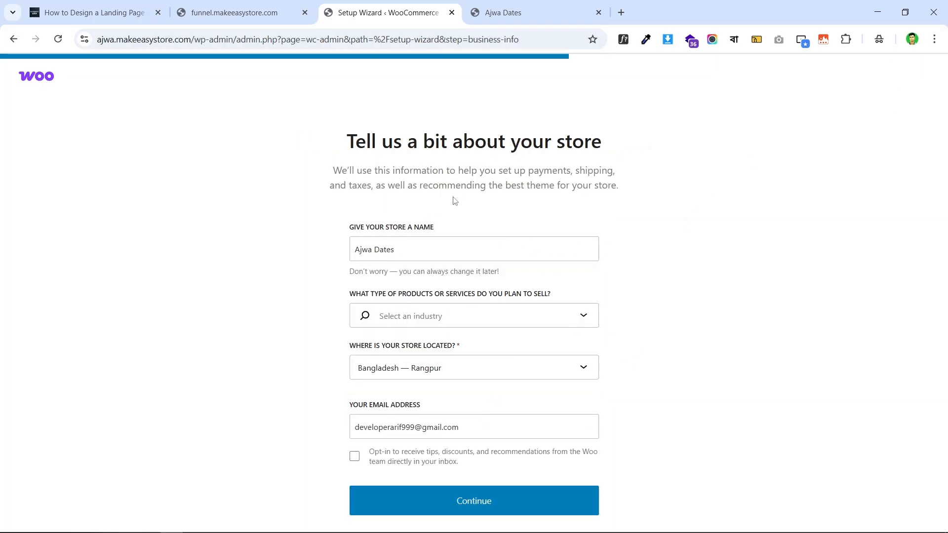
- Confirm the store name Ajwa Dates and choose Food and drink as the industry
left_click(438, 249)
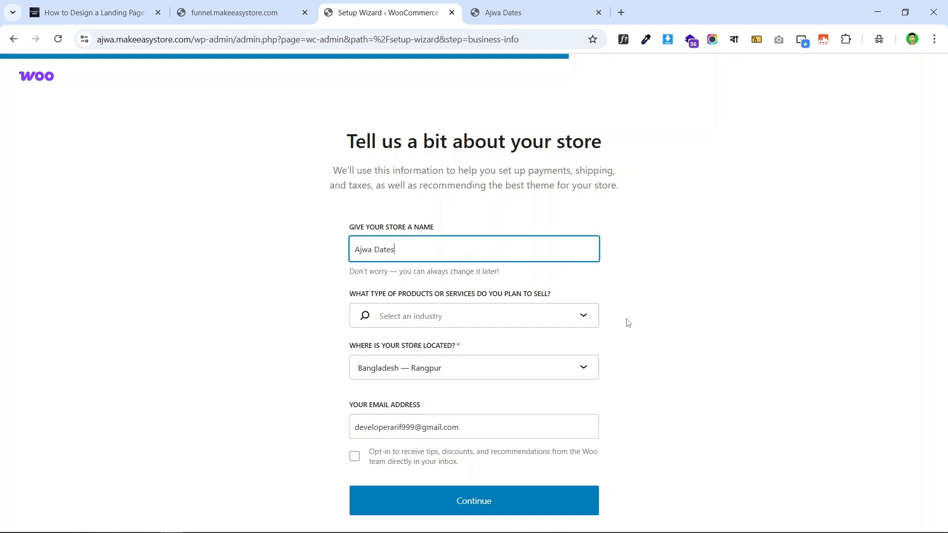
left_click(551, 318)
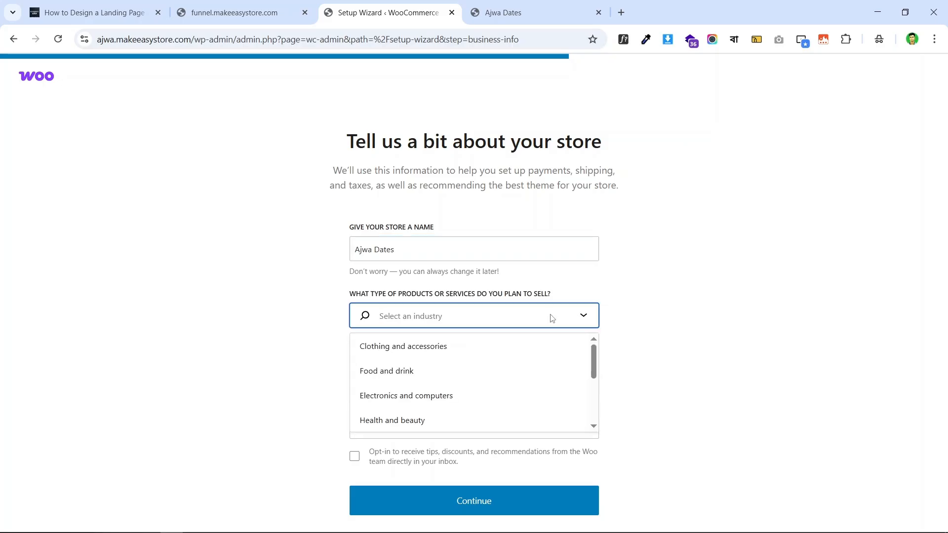
left_click(764, 312)
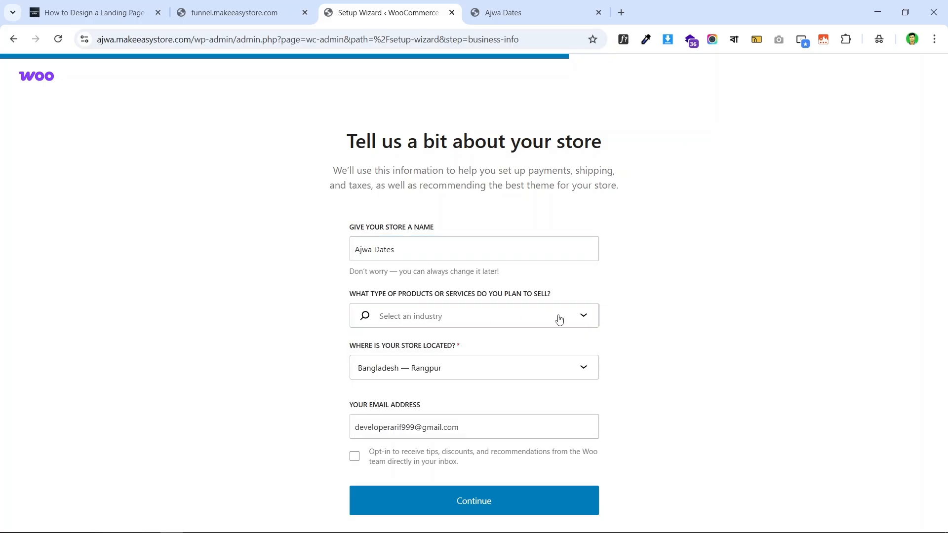
left_click(465, 319)
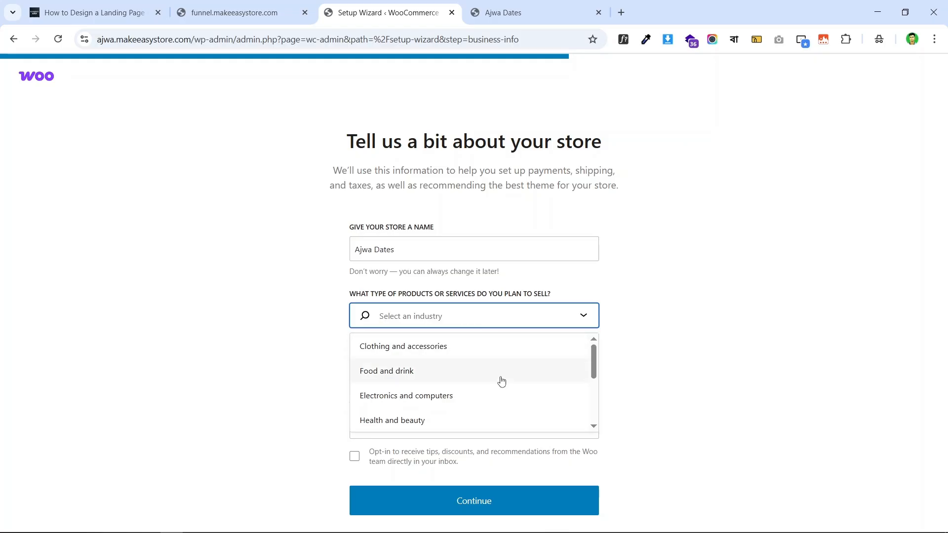
left_click(438, 378)
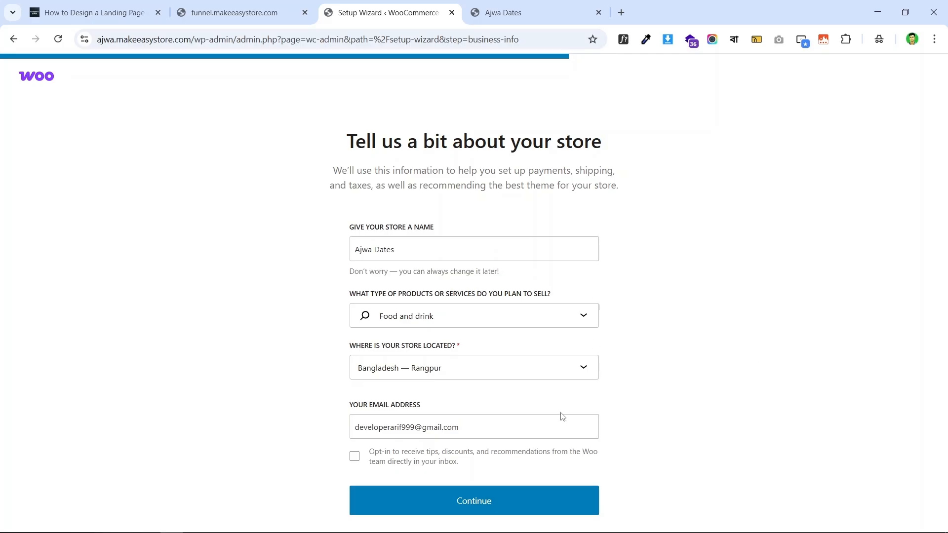
- Submit the Ajwa Dates store details and skip the suggested free features step
left_click(500, 505)
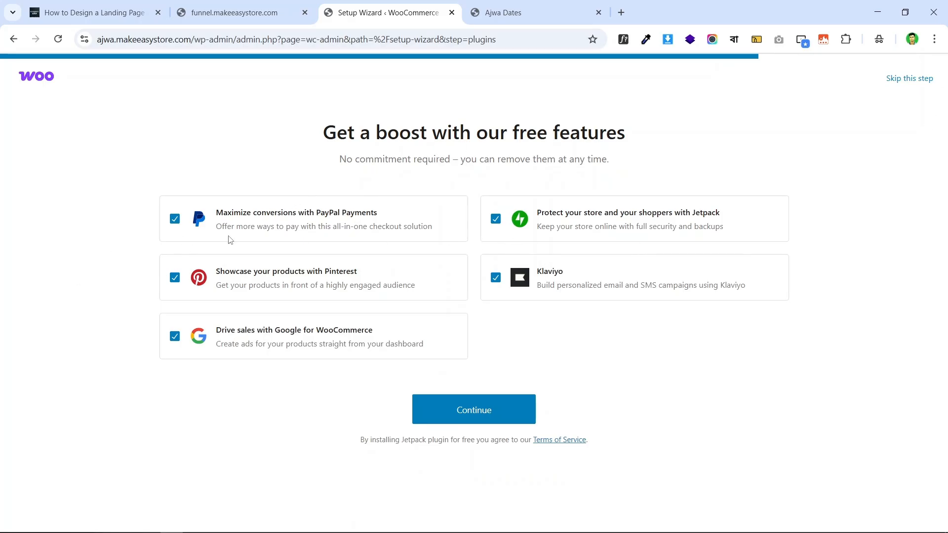
left_click(924, 80)
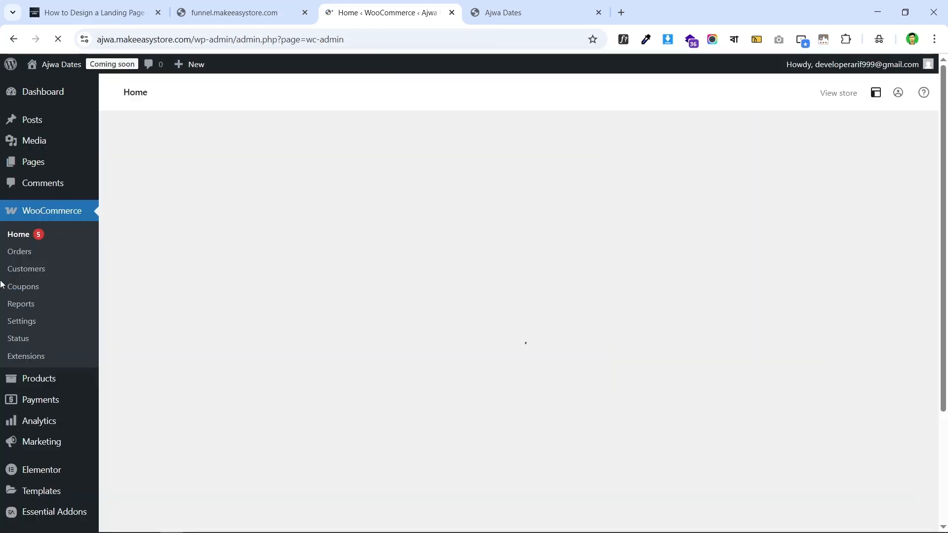
scroll(74, 232, "down", 3)
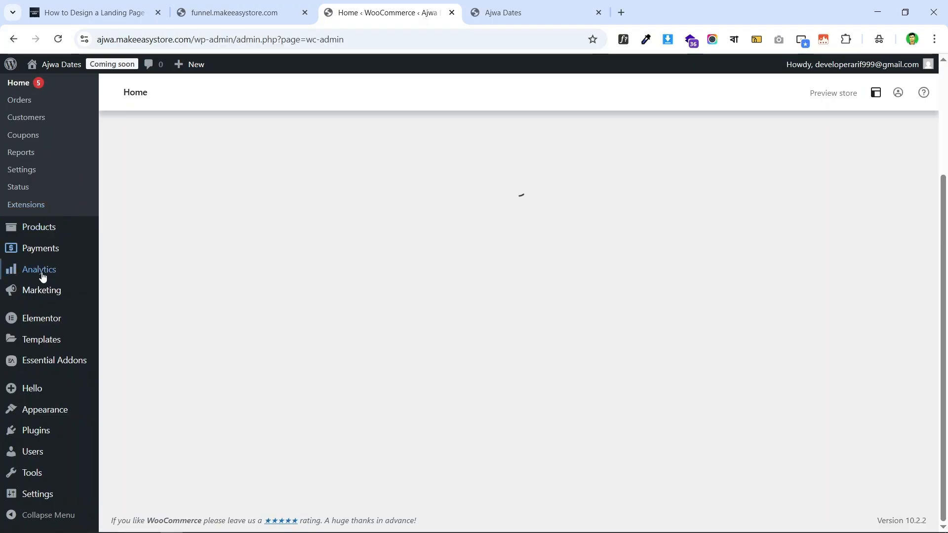
scroll(57, 348, "down", 6)
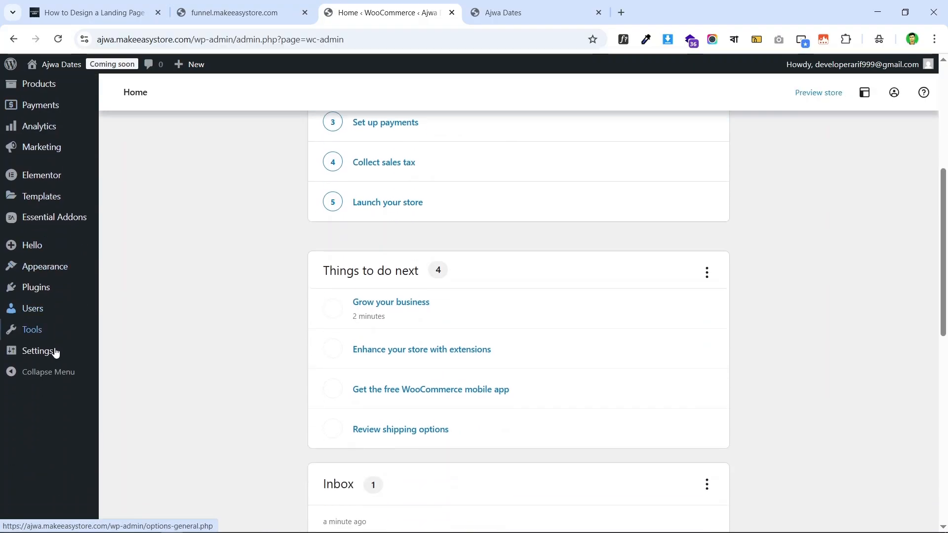
scroll(30, 331, "up", 6)
scroll(20, 327, "down", 5)
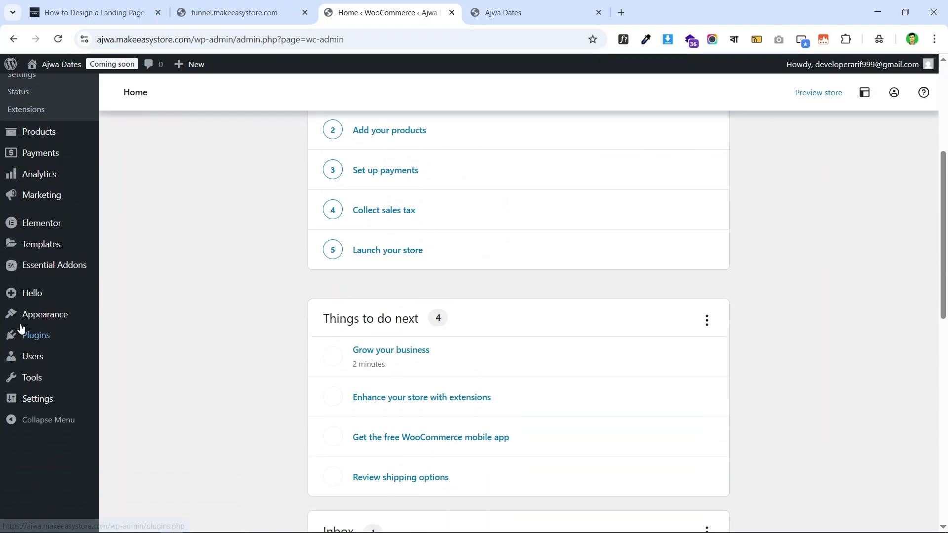
scroll(16, 313, "up", 5)
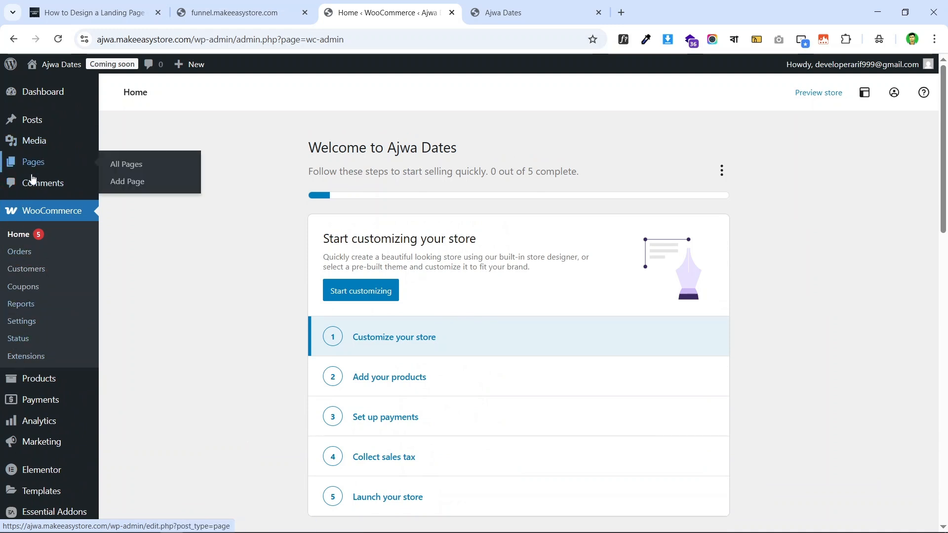
scroll(40, 316, "down", 3)
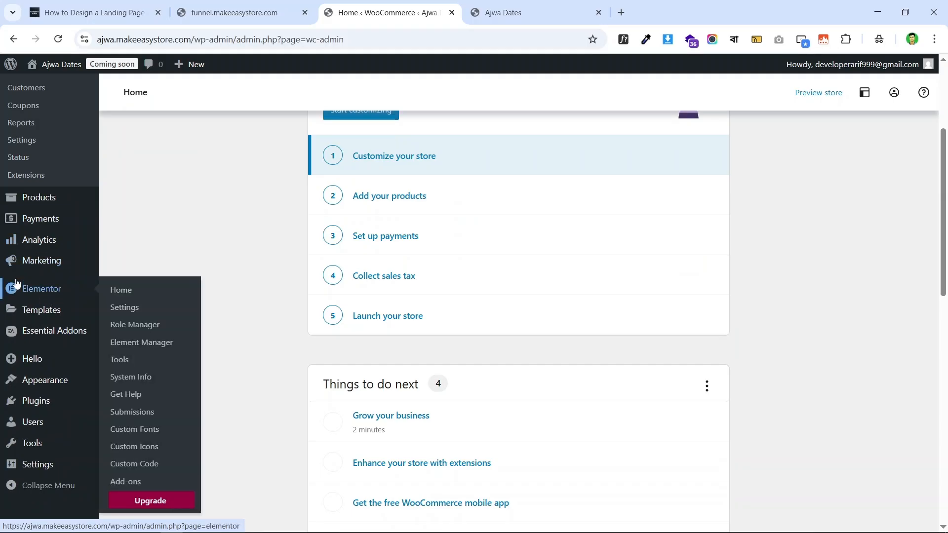
scroll(20, 277, "up", 3)
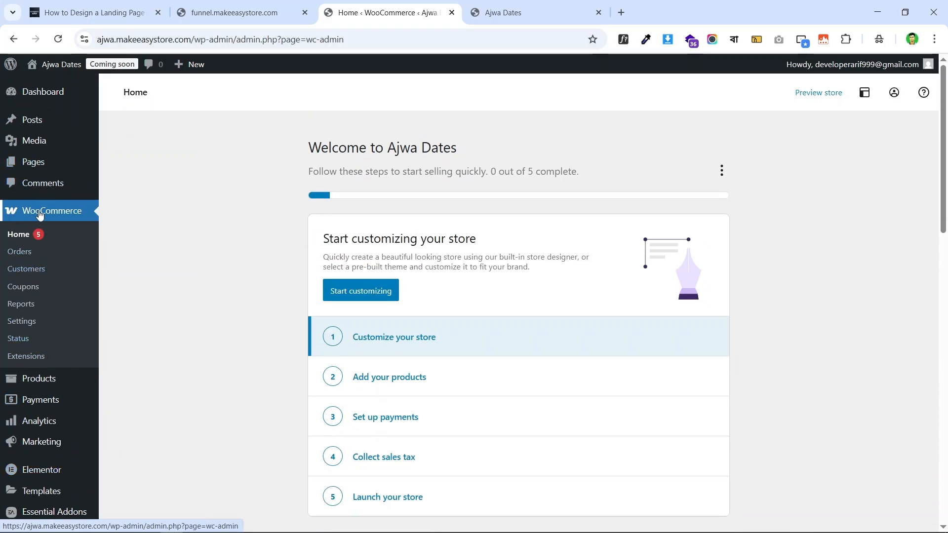
scroll(86, 271, "down", 2)
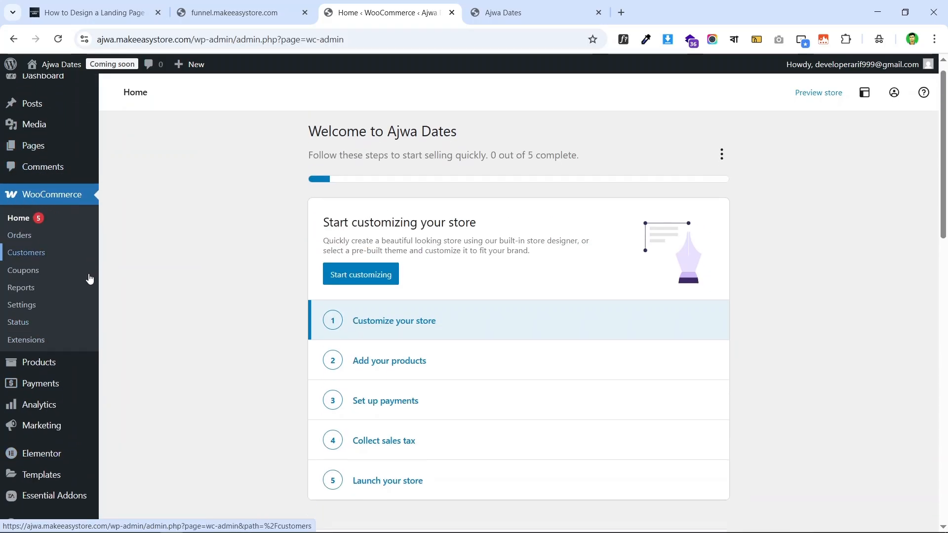
mouse_move(11, 262)
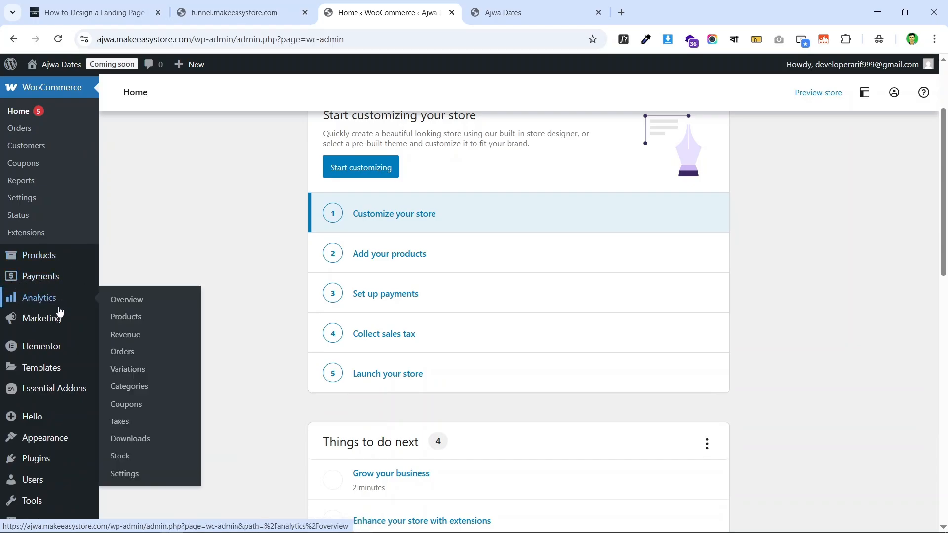
mouse_move(56, 308)
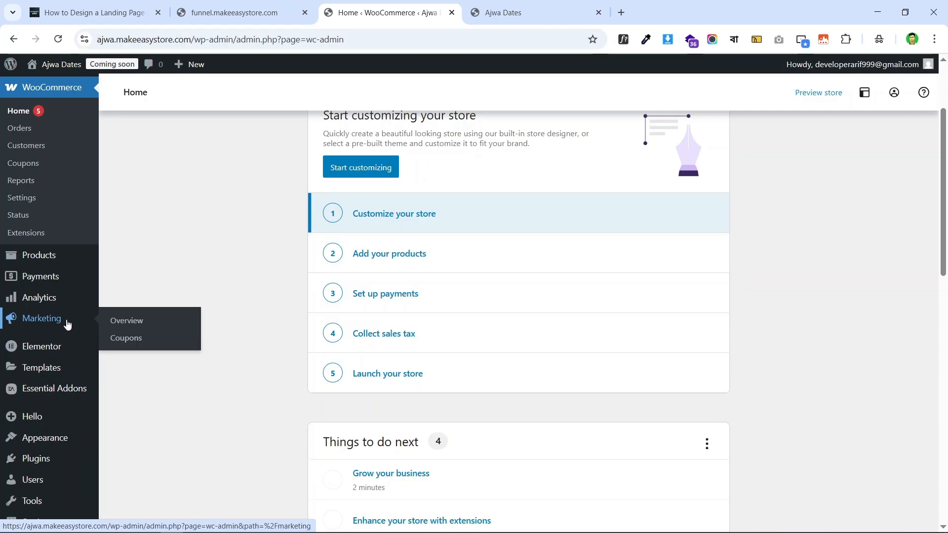
scroll(20, 222, "up", 3)
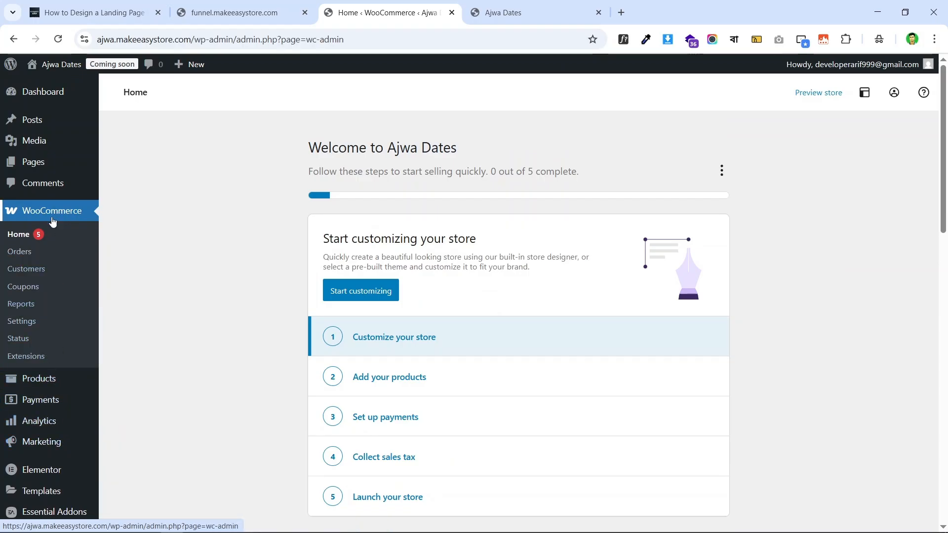
scroll(53, 221, "down", 4)
scroll(42, 296, "up", 4)
scroll(45, 348, "down", 1)
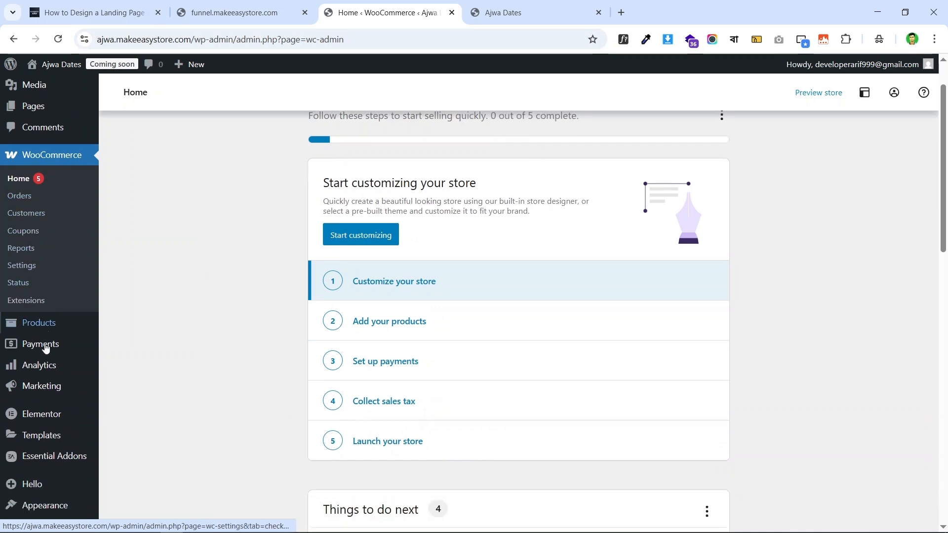
scroll(45, 348, "down", 1)
scroll(34, 228, "up", 1)
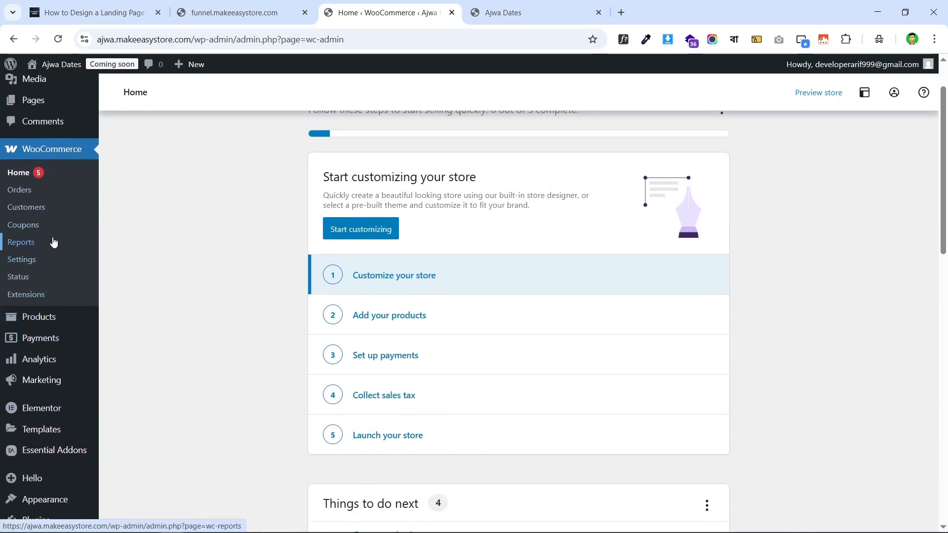
scroll(50, 239, "down", 2)
scroll(29, 236, "up", 4)
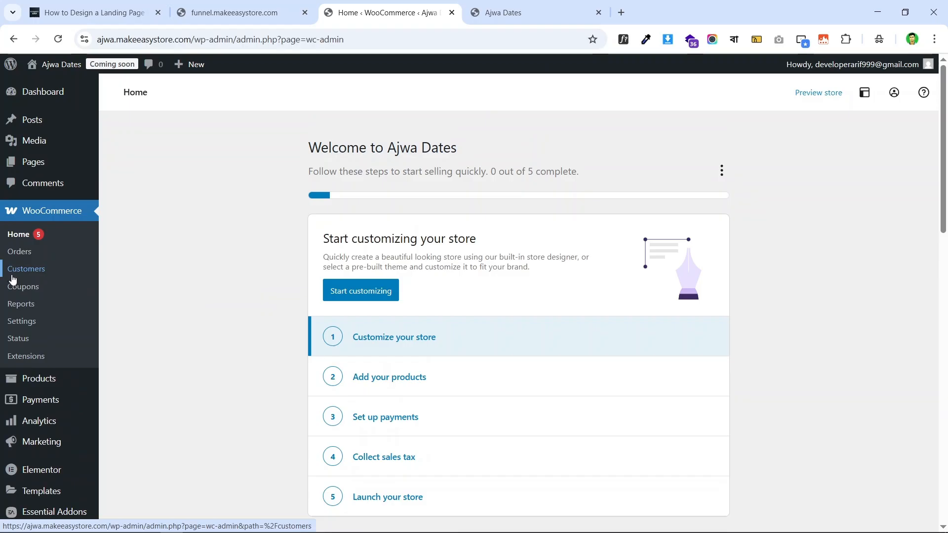
scroll(61, 326, "down", 2)
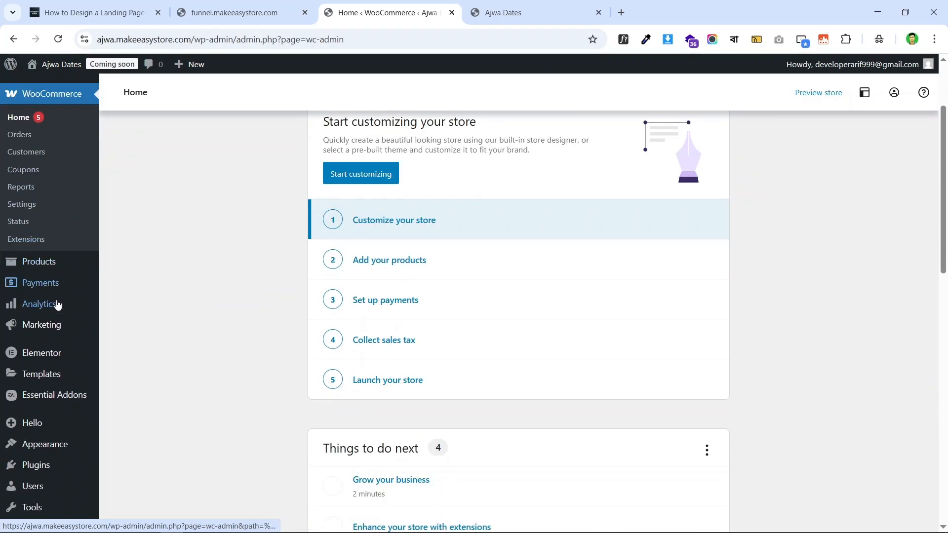
scroll(48, 173, "up", 1)
scroll(48, 173, "up", 2)
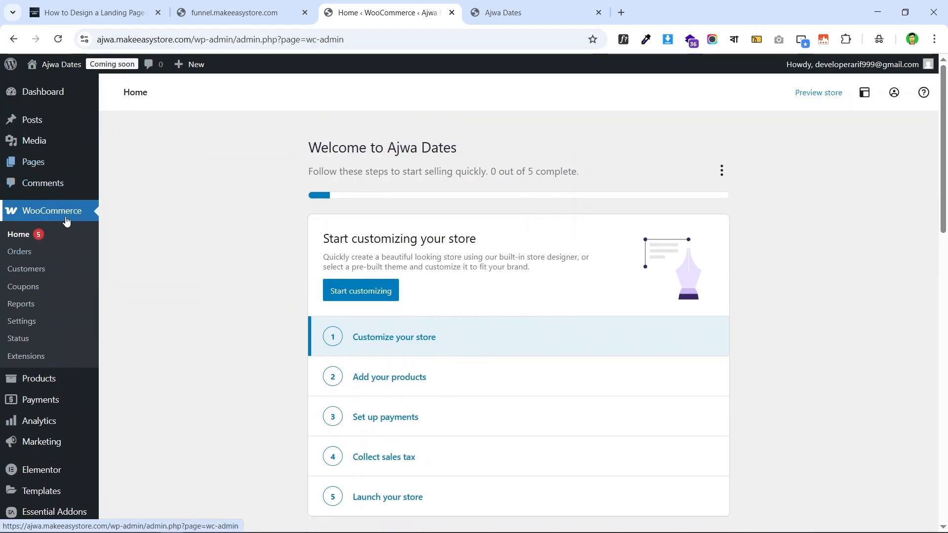
- Fill the store address from the saved Rangpur entry: city Rangpur, postcode 5410
left_click(32, 329)
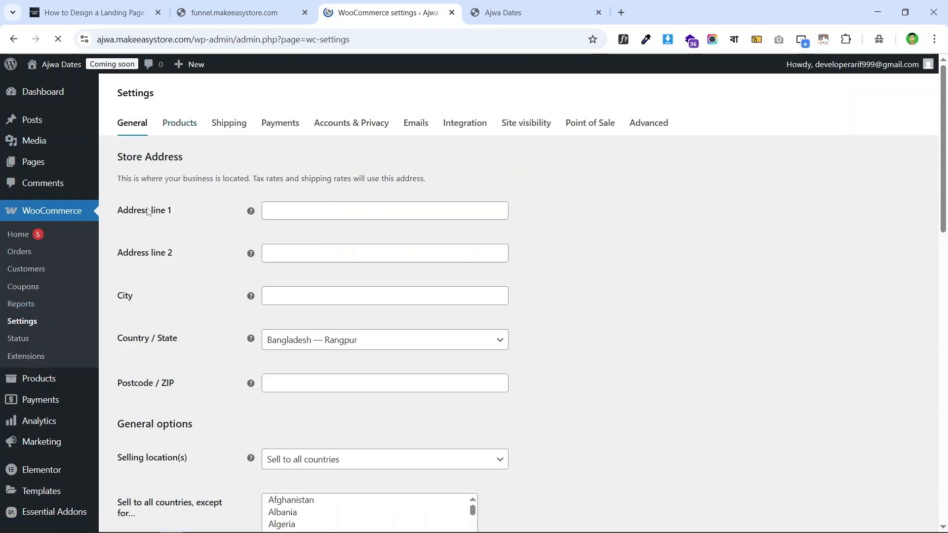
left_click_drag(118, 157, 181, 155)
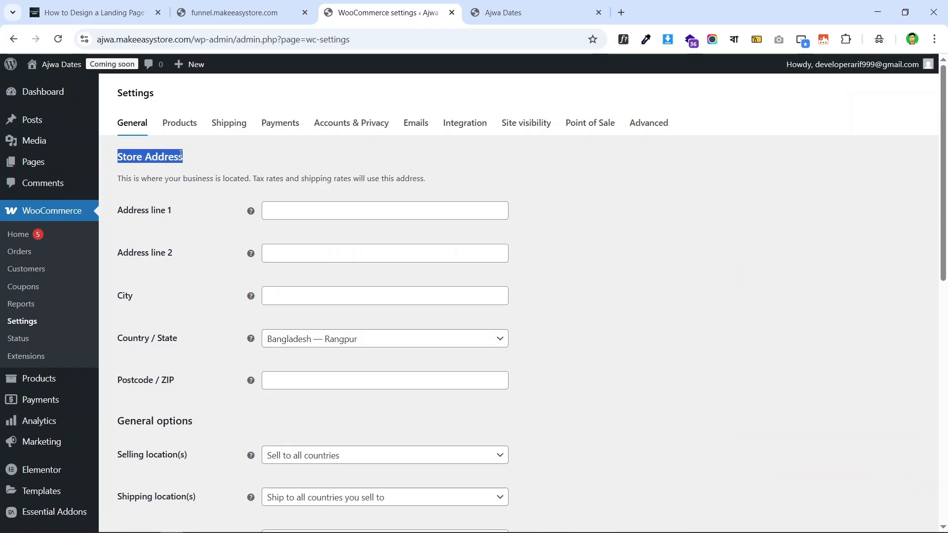
left_click(607, 215)
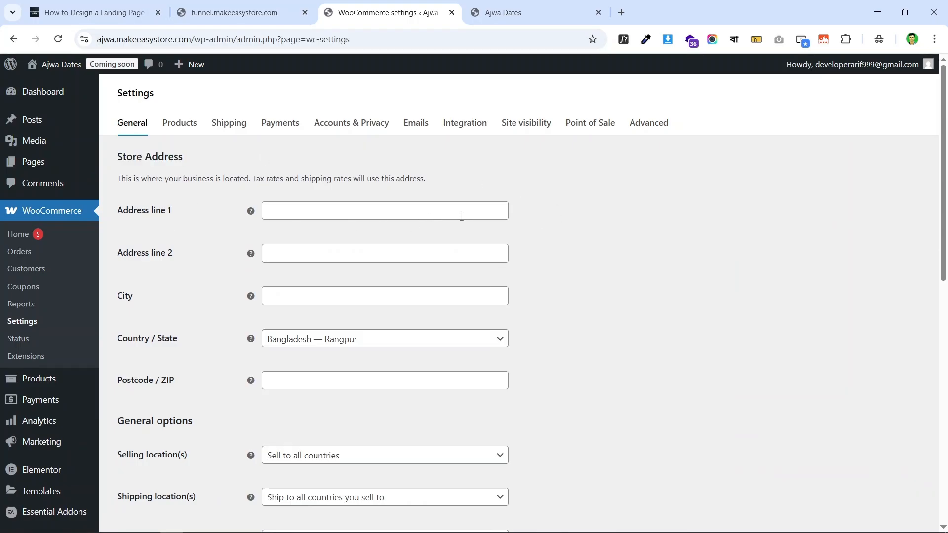
double_click(121, 216)
left_click(342, 211)
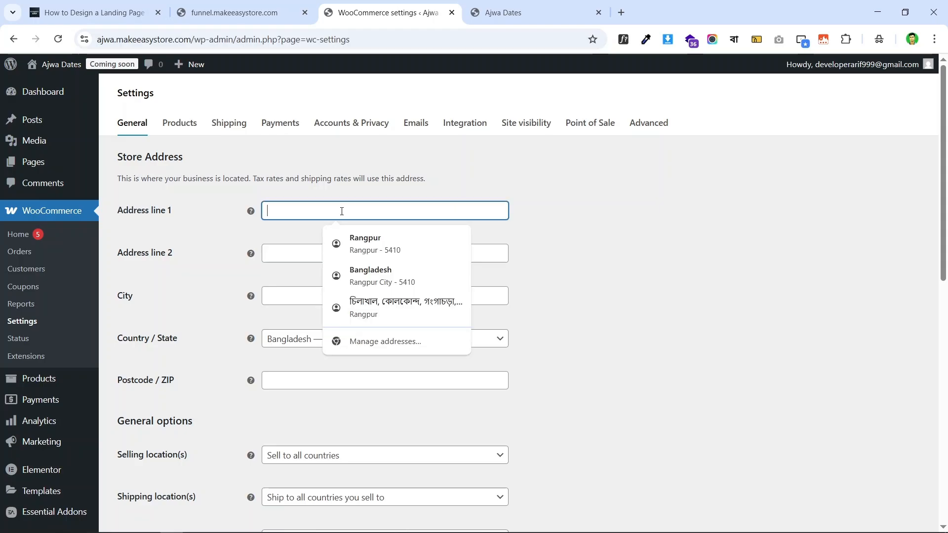
left_click(375, 244)
scroll(321, 190, "down", 1)
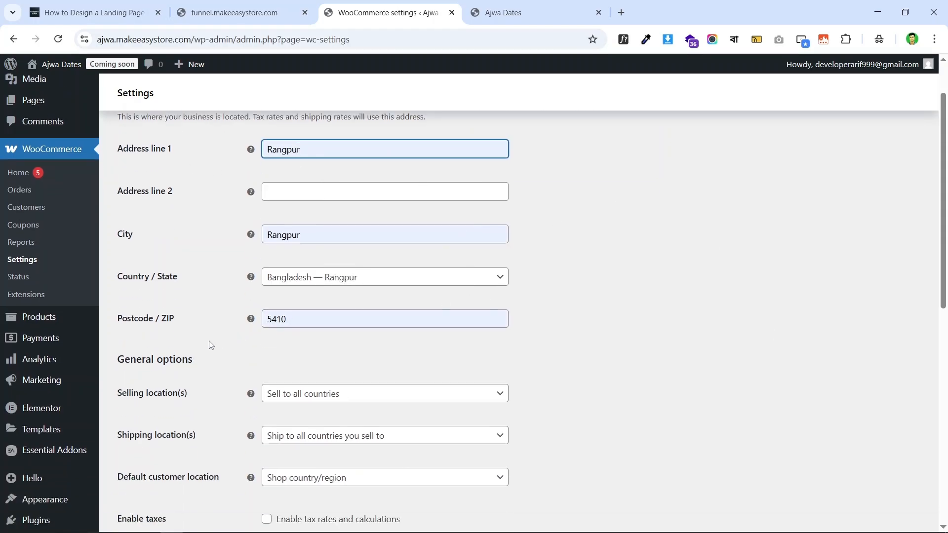
scroll(330, 287, "down", 2)
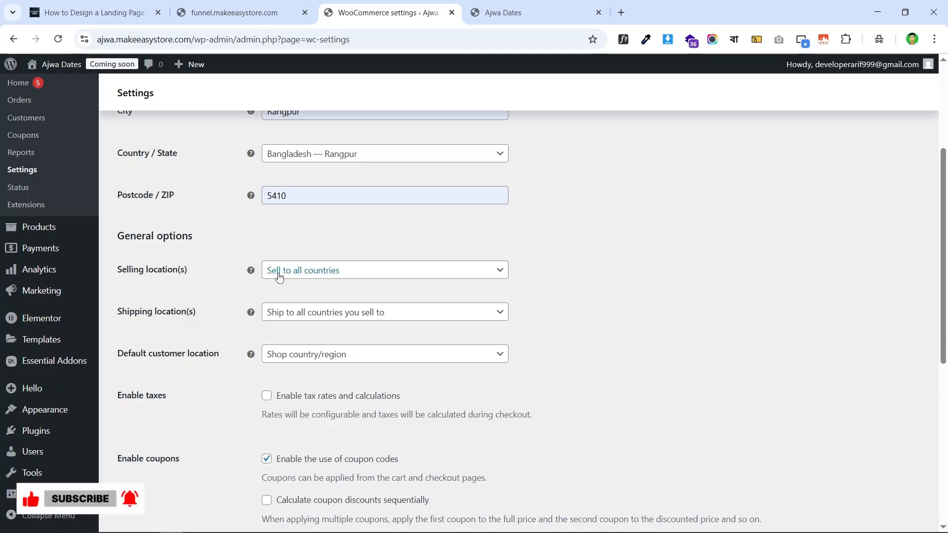
- Switch selling locations to specific countries and add Bangladesh
left_click(387, 274)
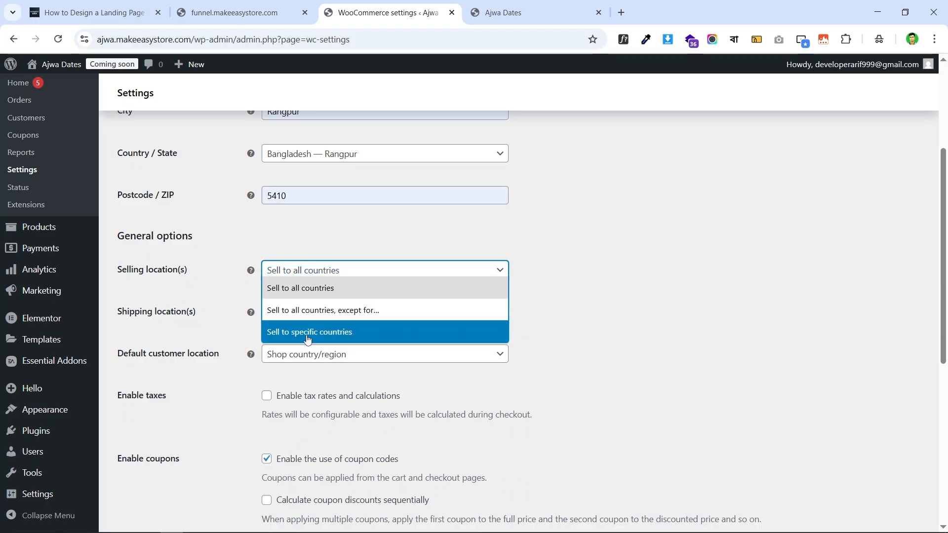
left_click(345, 334)
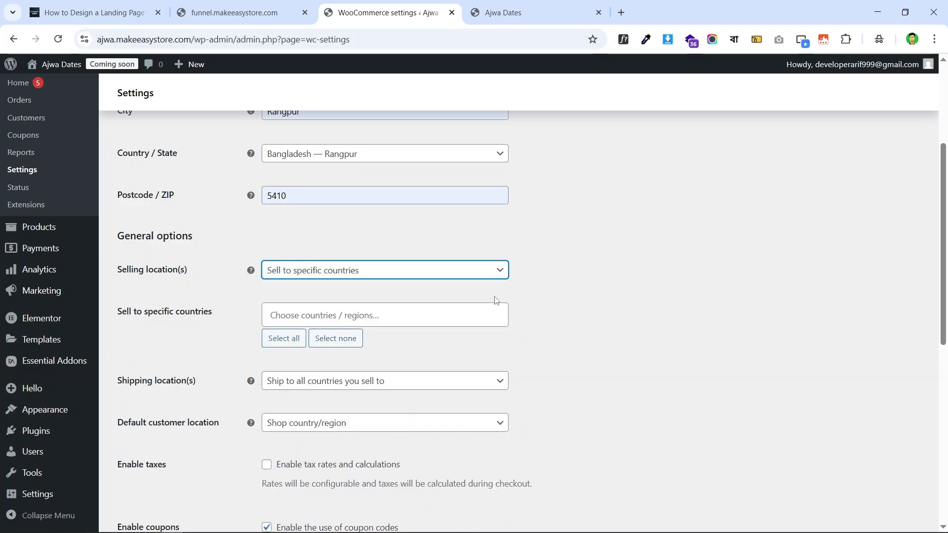
left_click(331, 315)
type("bang")
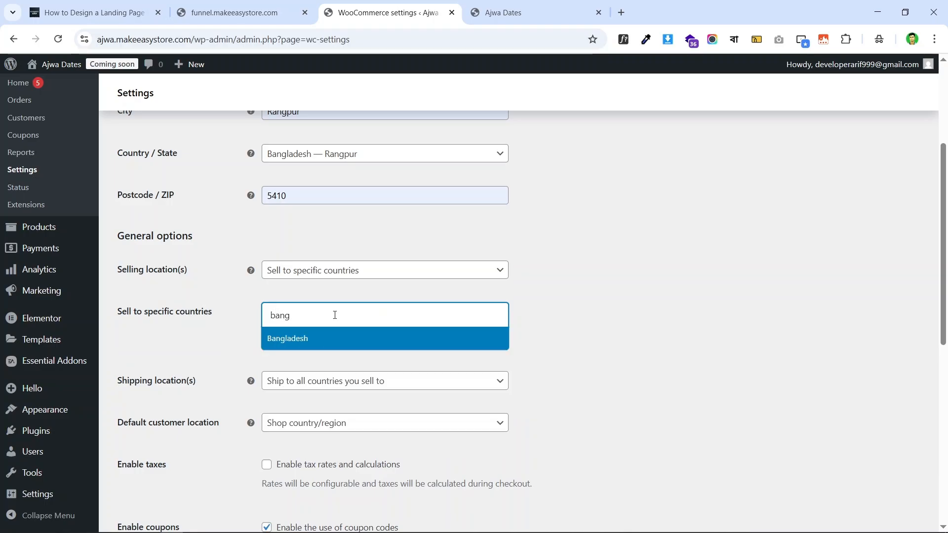
left_click(372, 341)
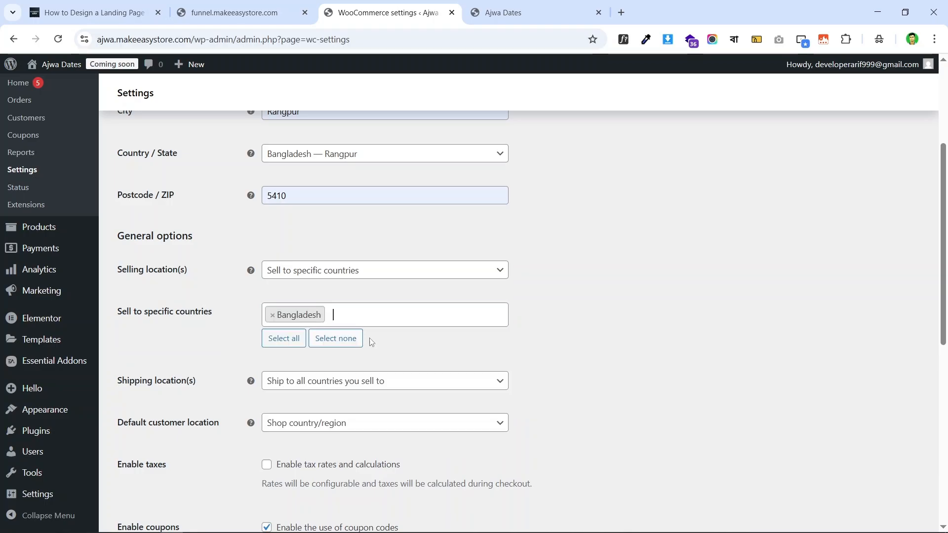
left_click(415, 318)
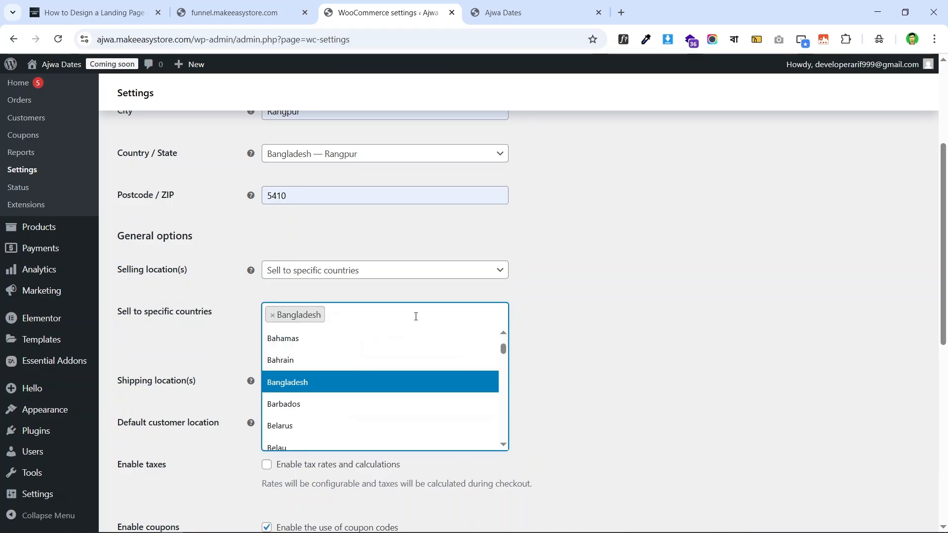
left_click(603, 323)
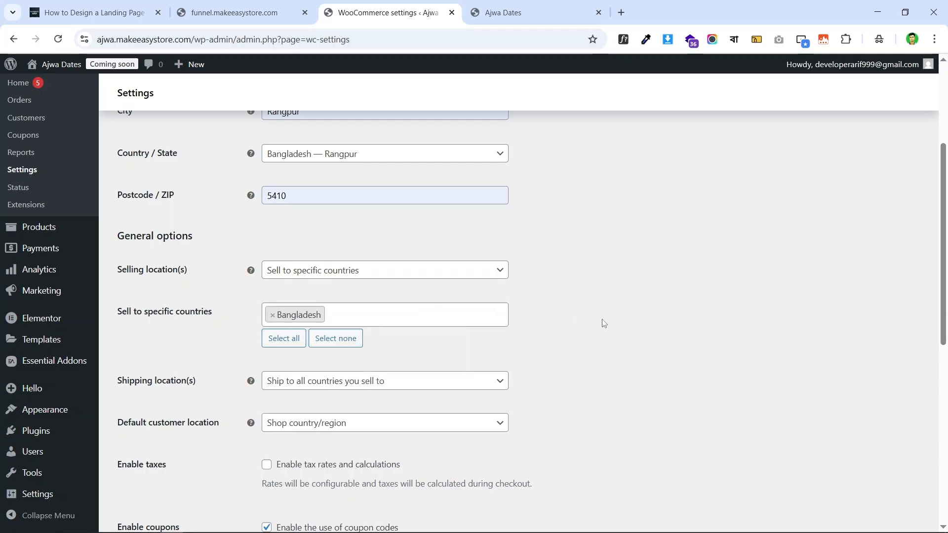
- Add India to the selling countries, then remove it again
left_click(367, 319)
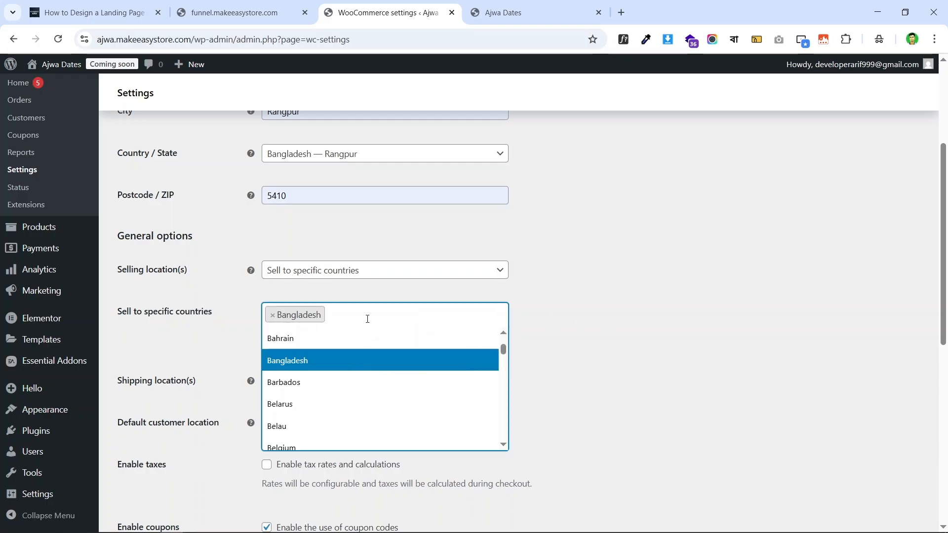
type("ind")
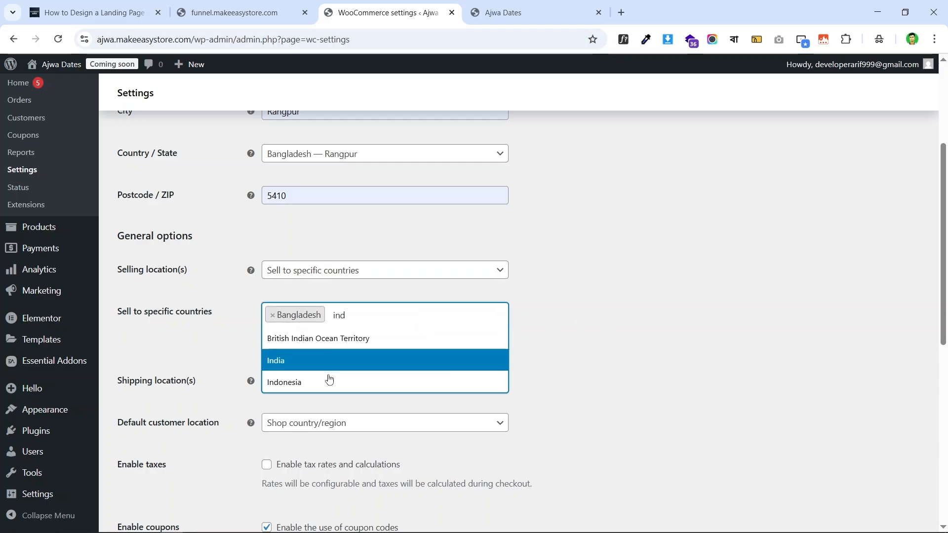
left_click(350, 367)
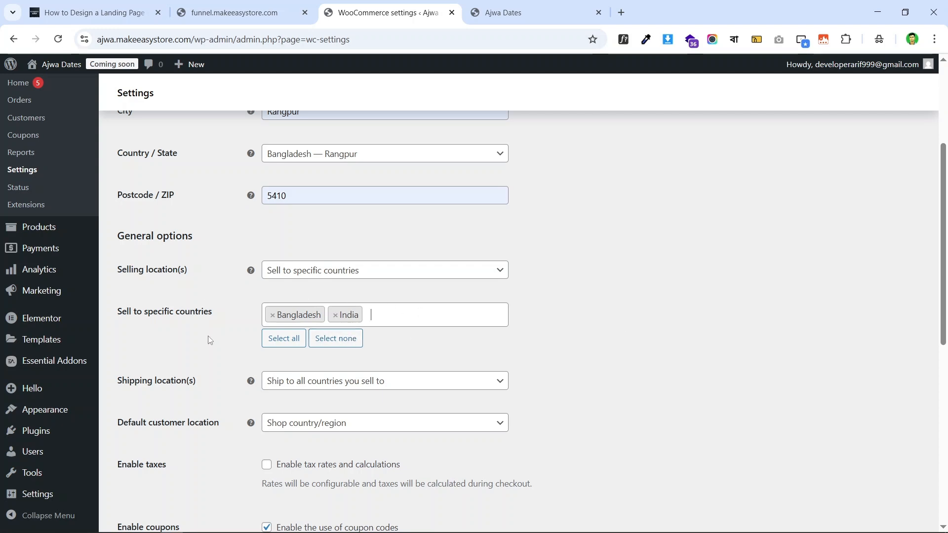
scroll(239, 309, "down", 7)
scroll(296, 355, "up", 6)
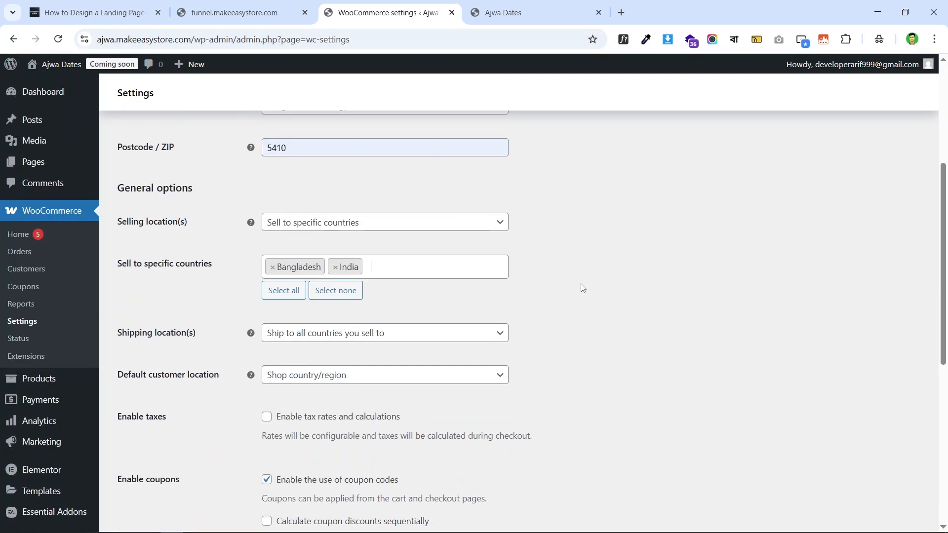
left_click(335, 269)
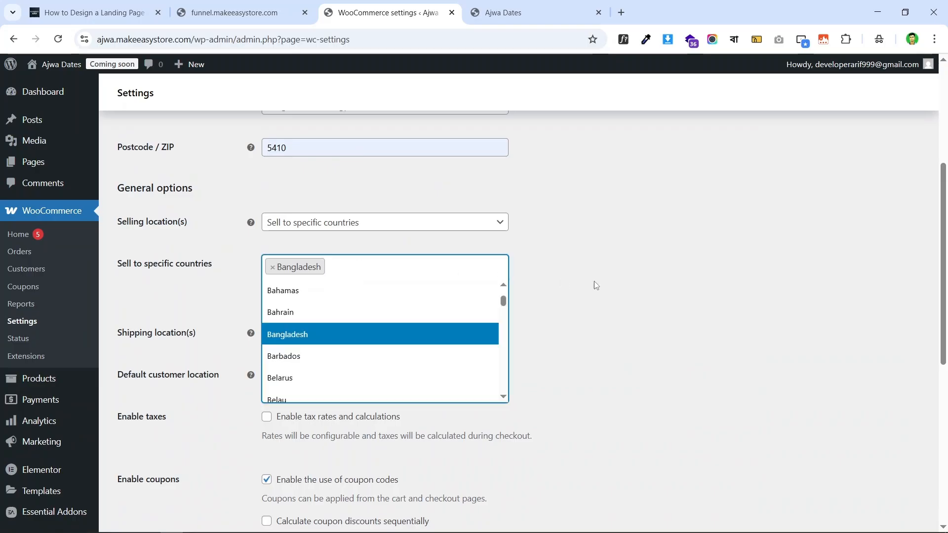
left_click(595, 285)
scroll(527, 282, "down", 1)
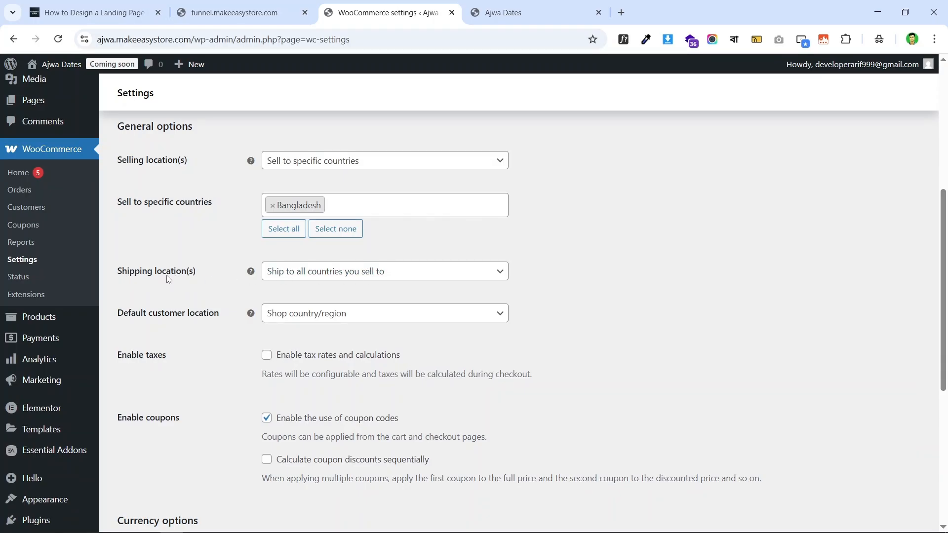
- Restrict shipping to specific countries with Bangladesh as the only one
left_click(377, 276)
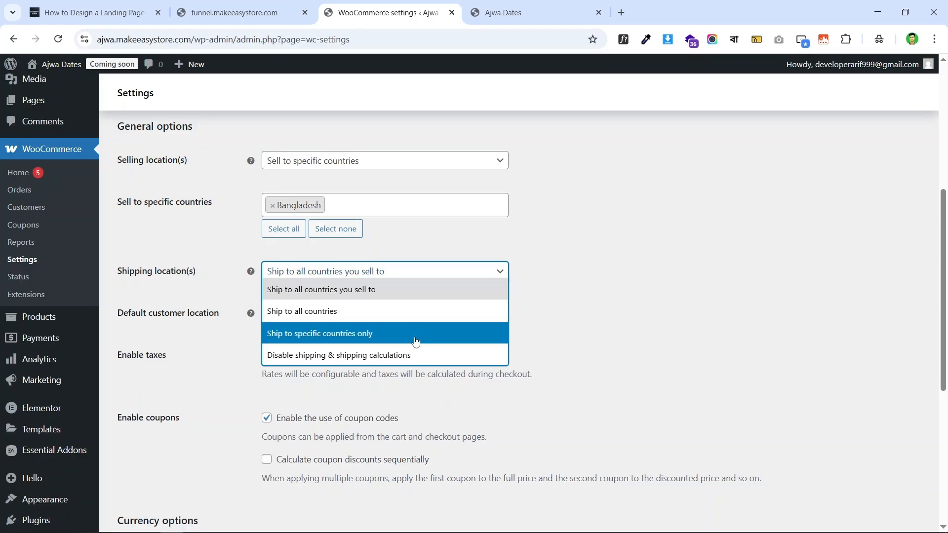
left_click(387, 338)
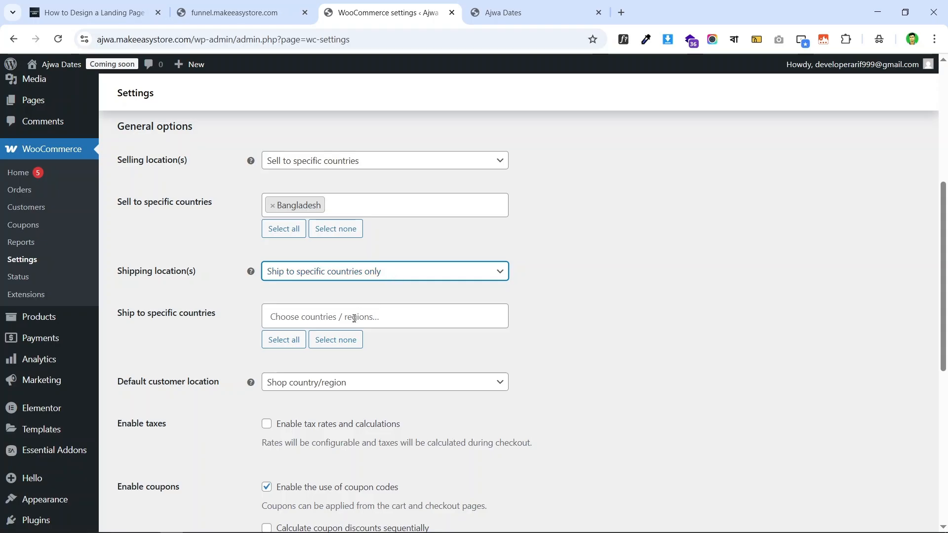
left_click(354, 317)
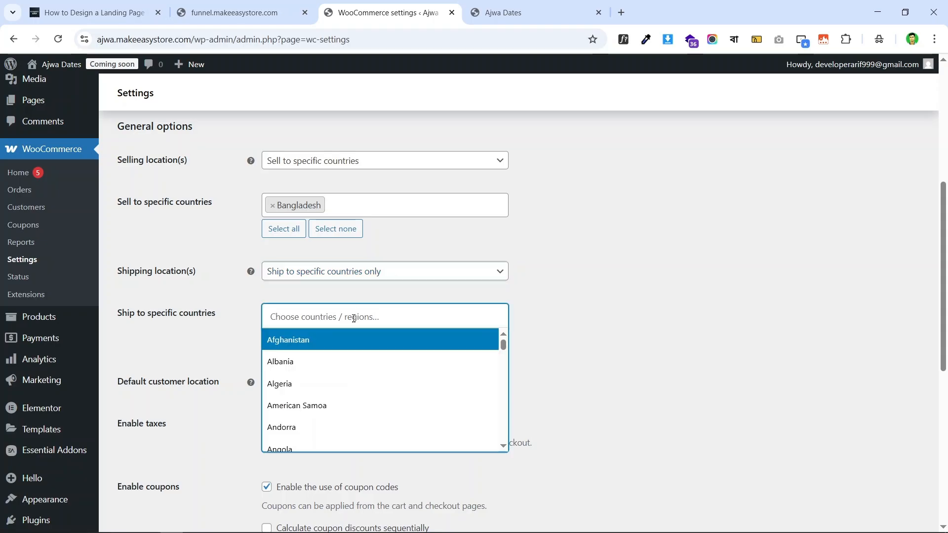
type("bang")
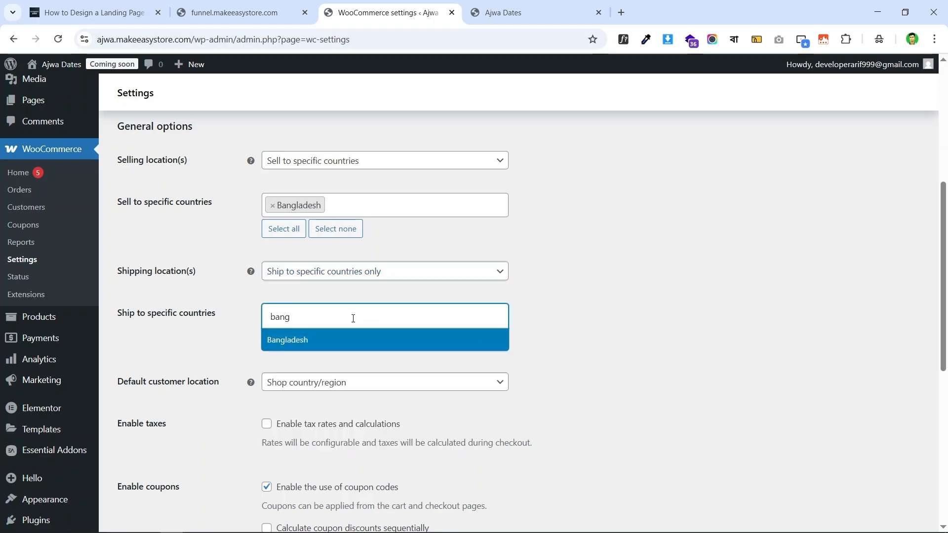
left_click(381, 340)
scroll(664, 339, "down", 3)
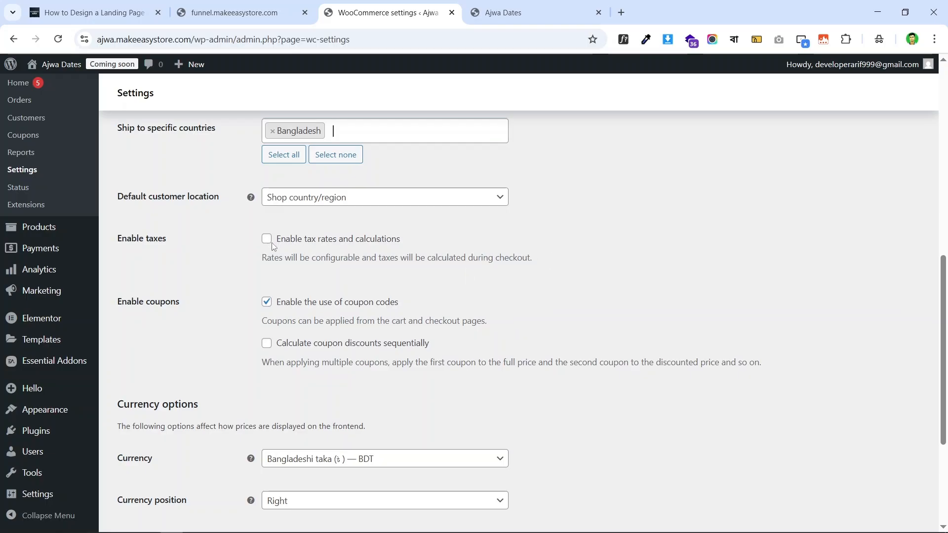
scroll(326, 372, "down", 4)
scroll(267, 267, "up", 12)
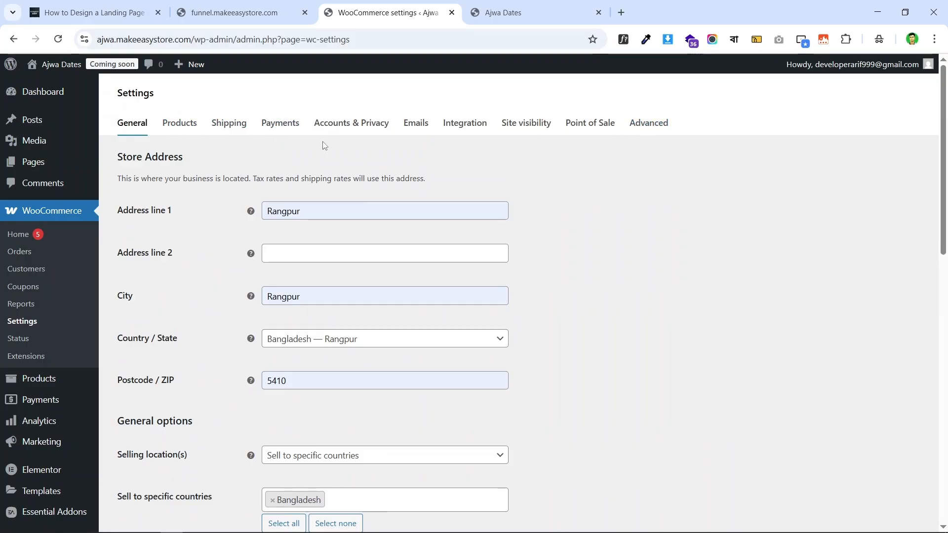
scroll(646, 225, "down", 1)
scroll(411, 199, "down", 7)
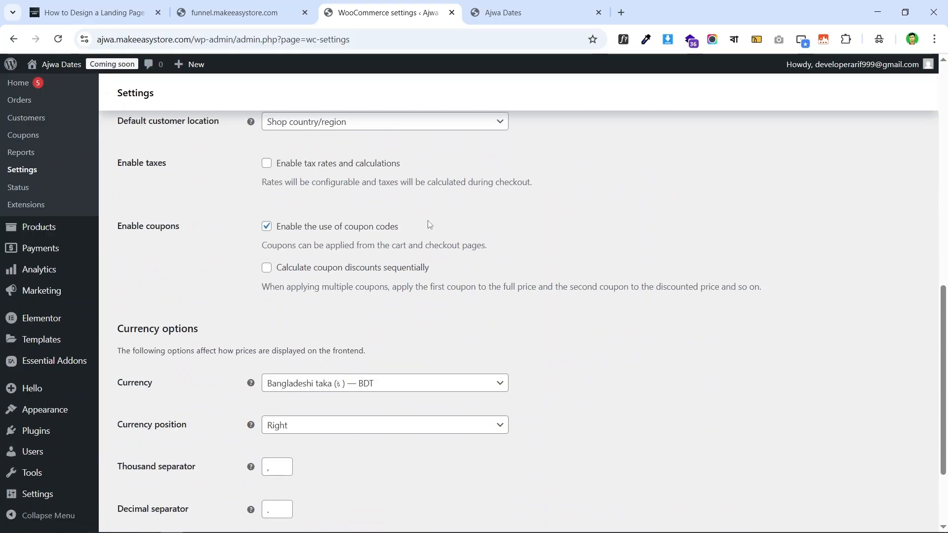
scroll(370, 235, "up", 1)
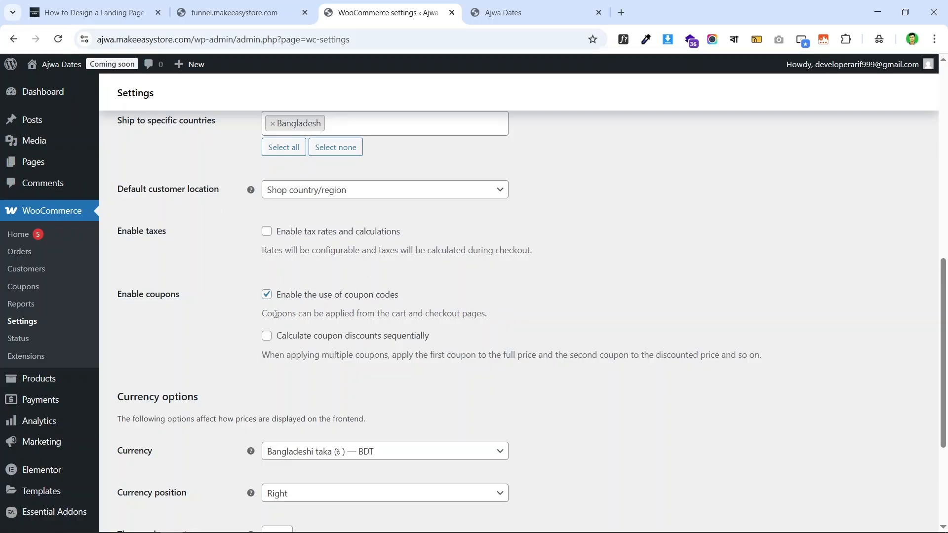
scroll(512, 250, "down", 4)
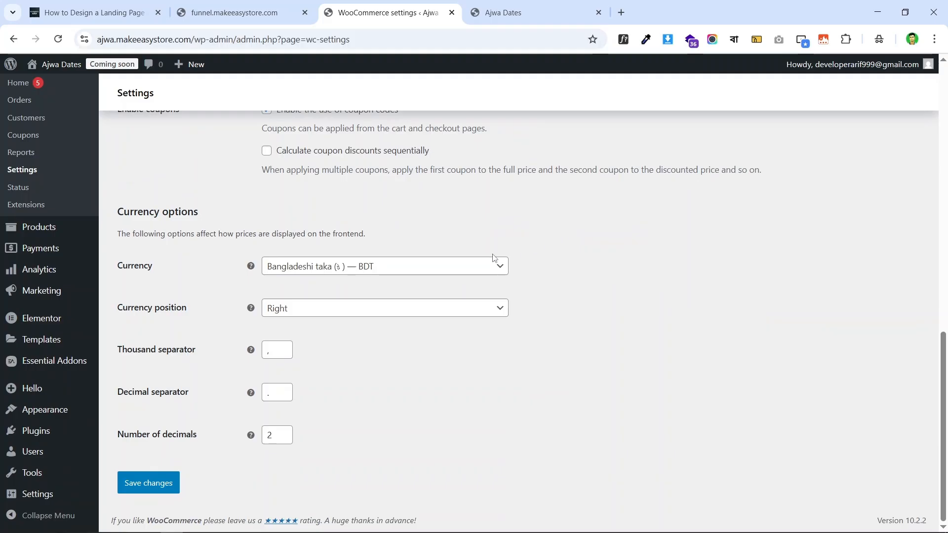
scroll(494, 258, "up", 4)
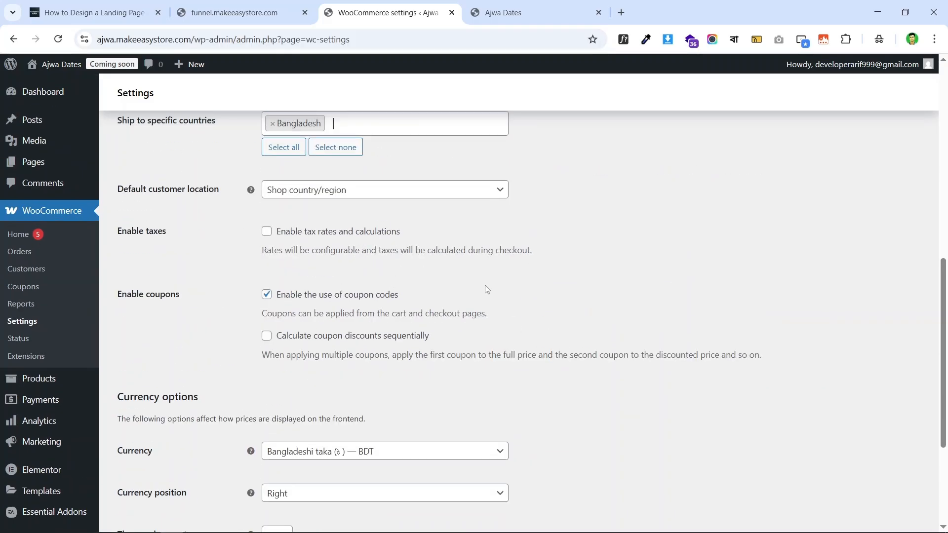
scroll(485, 285, "down", 4)
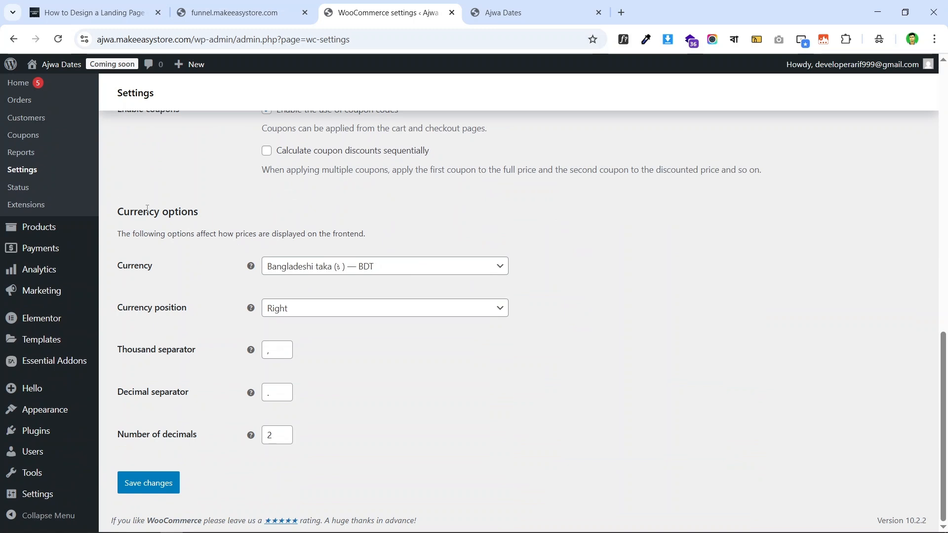
- Change the store currency to US dollar
triple_click(186, 212)
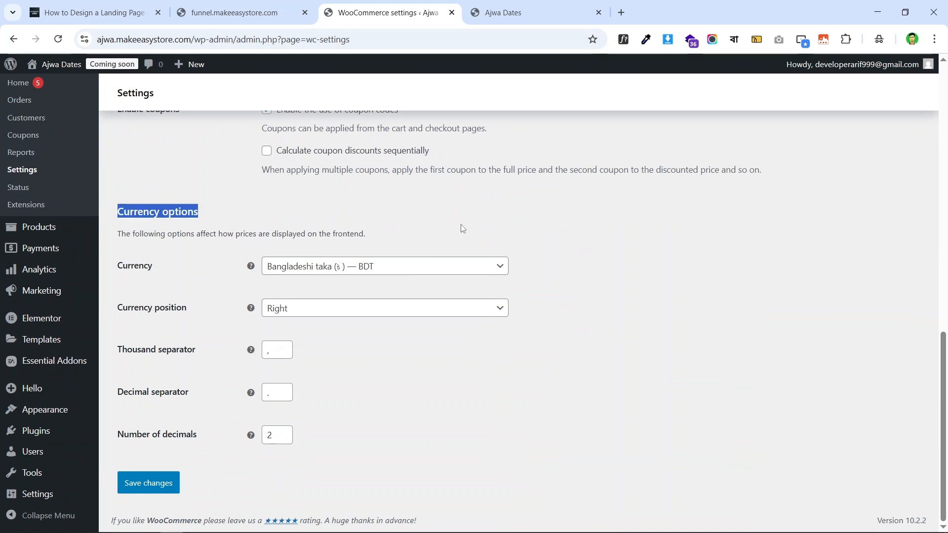
left_click(422, 211)
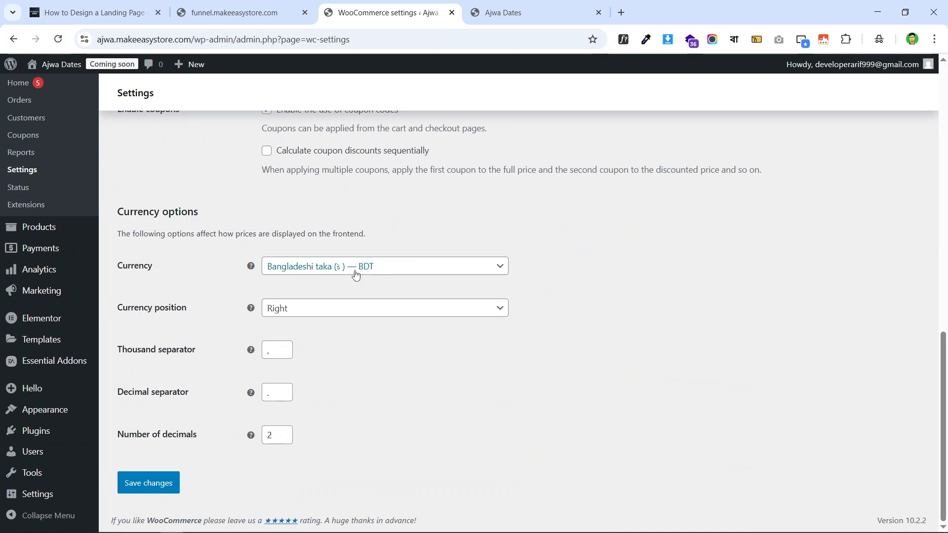
left_click(423, 269)
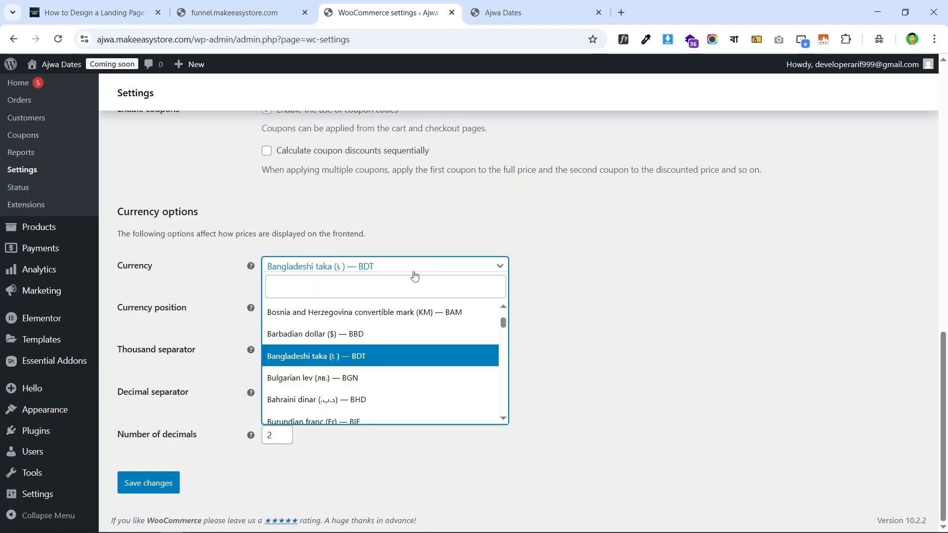
left_click(382, 280)
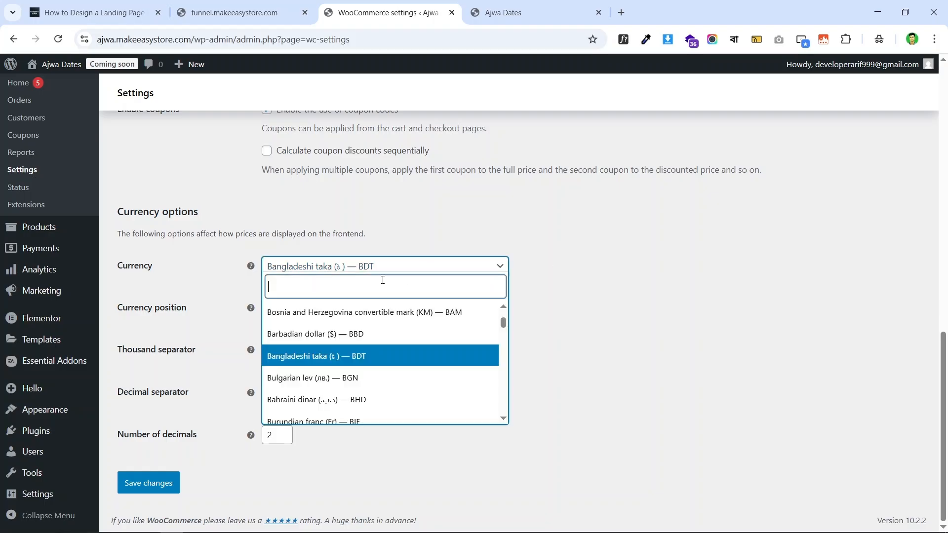
type("usa")
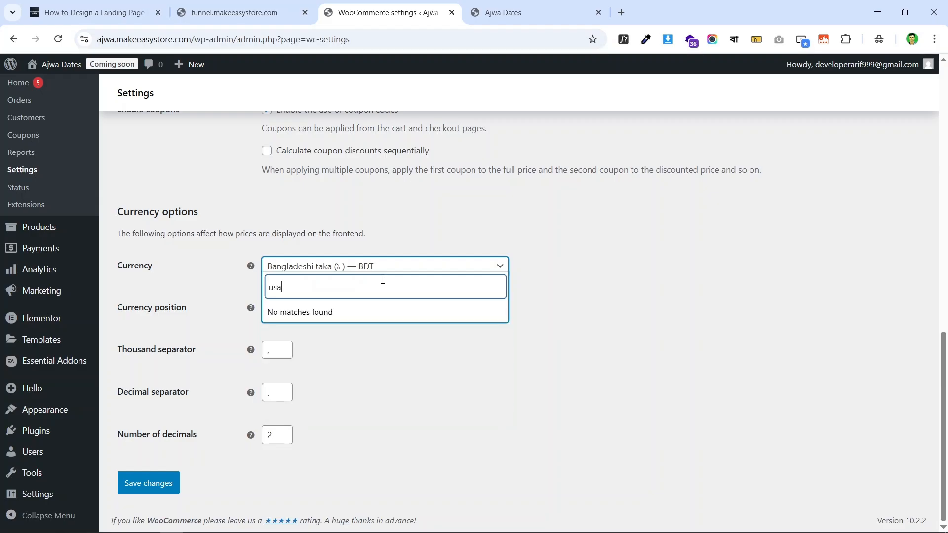
key("BackSpace")
key("BackSpace")
key("BackSpace")
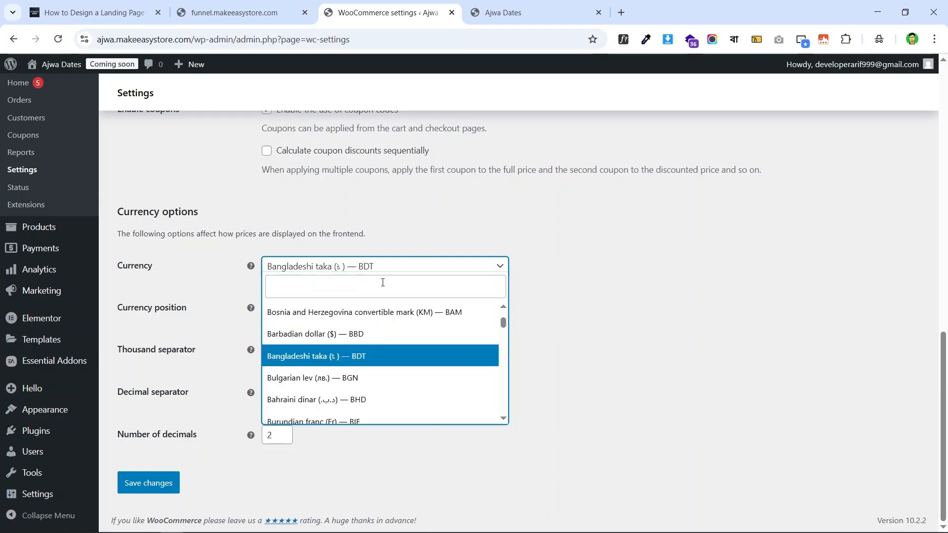
type("dollar")
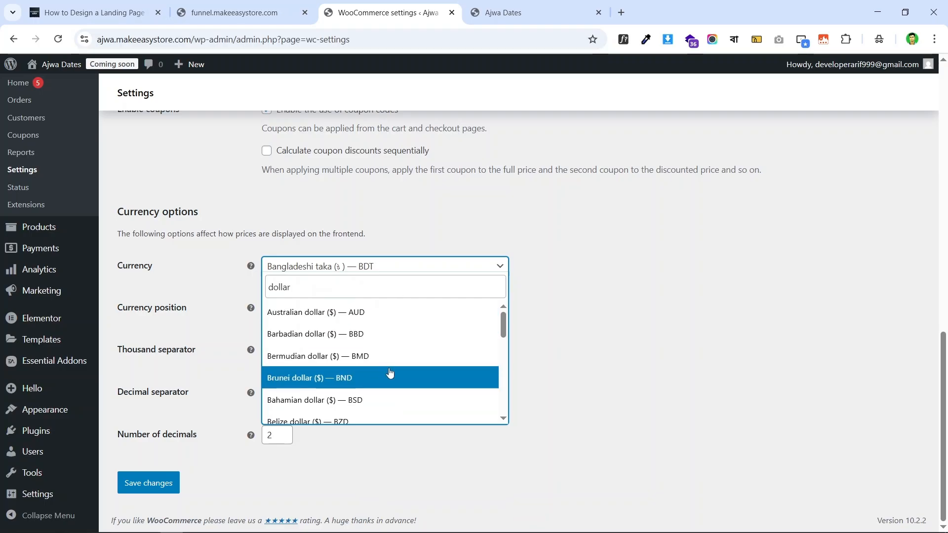
scroll(390, 355, "down", 6)
scroll(395, 352, "up", 1)
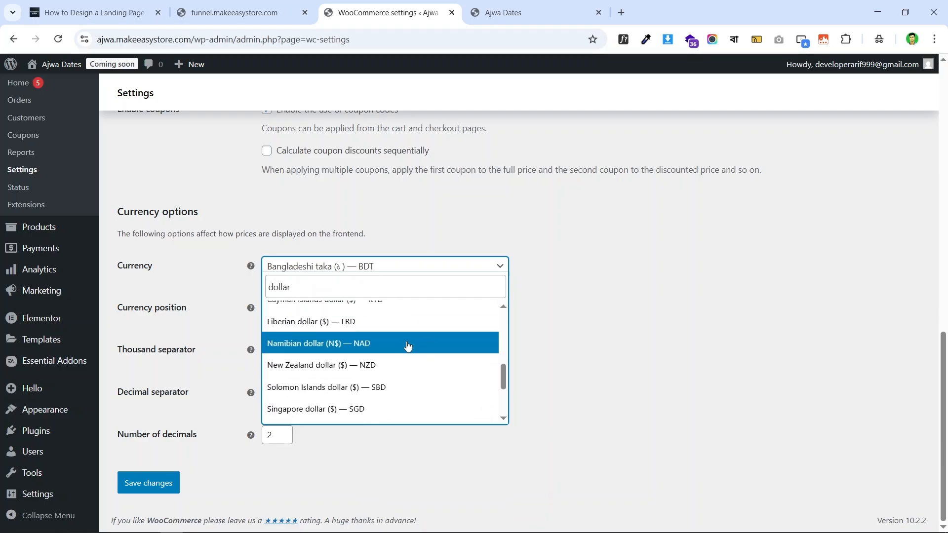
scroll(424, 354, "down", 2)
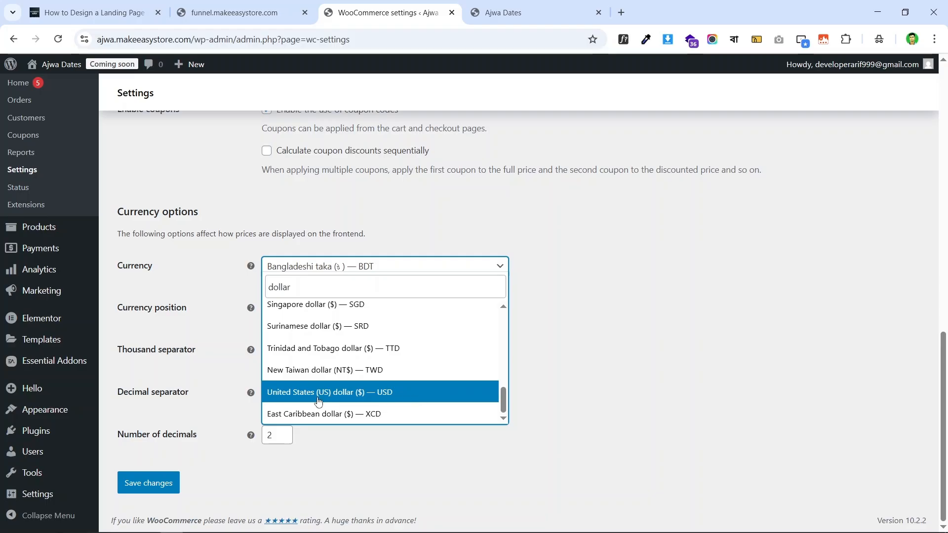
left_click(319, 395)
- Set the currency back to Bangladeshi taka and save the general settings
left_click(425, 266)
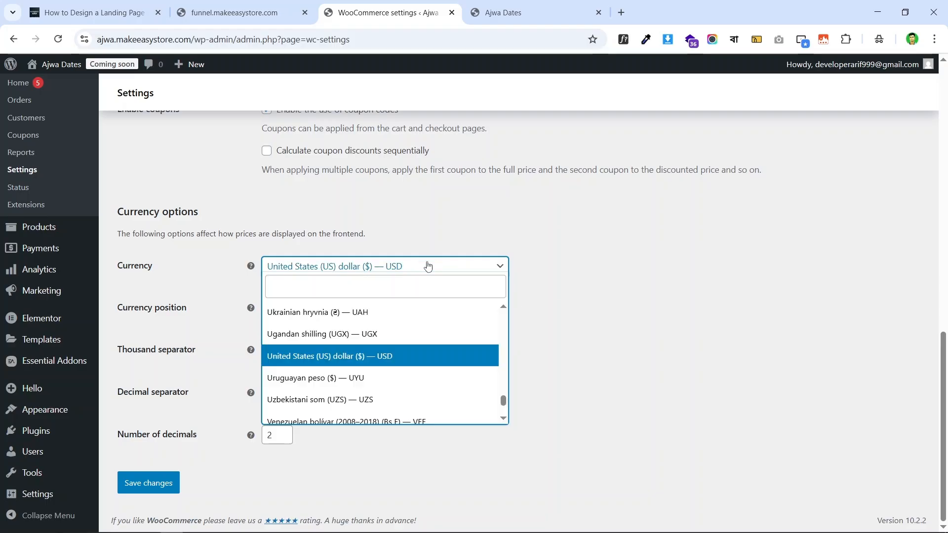
type("bang")
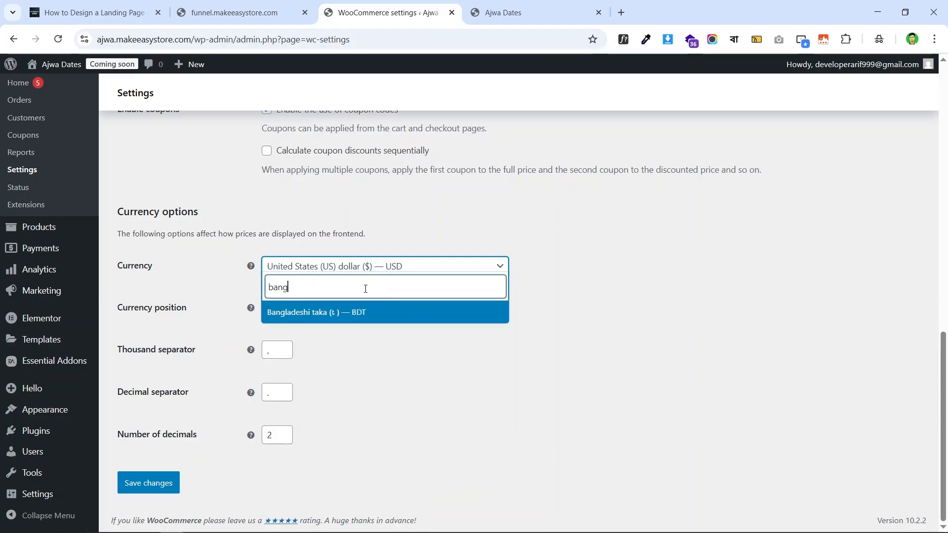
left_click(378, 313)
scroll(417, 247, "up", 10)
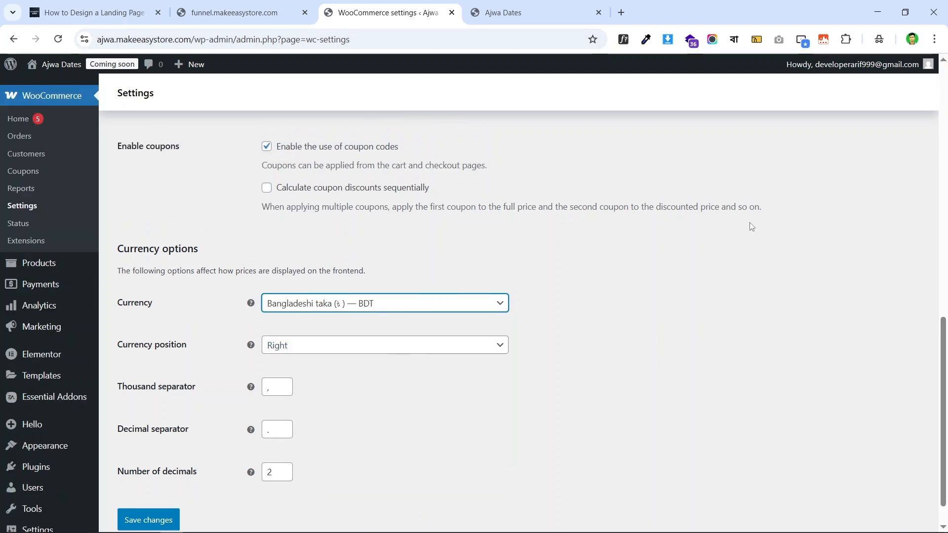
scroll(426, 270, "down", 7)
scroll(426, 271, "down", 4)
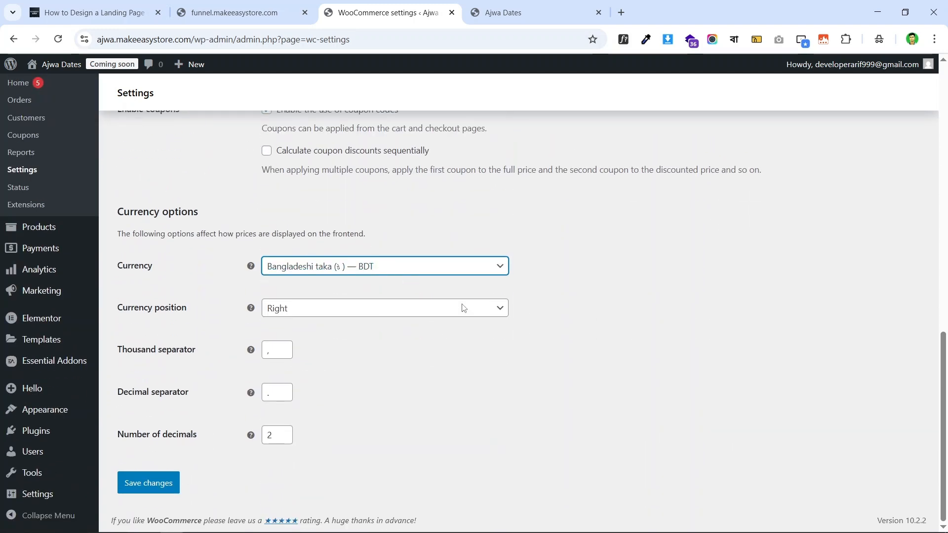
left_click(148, 486)
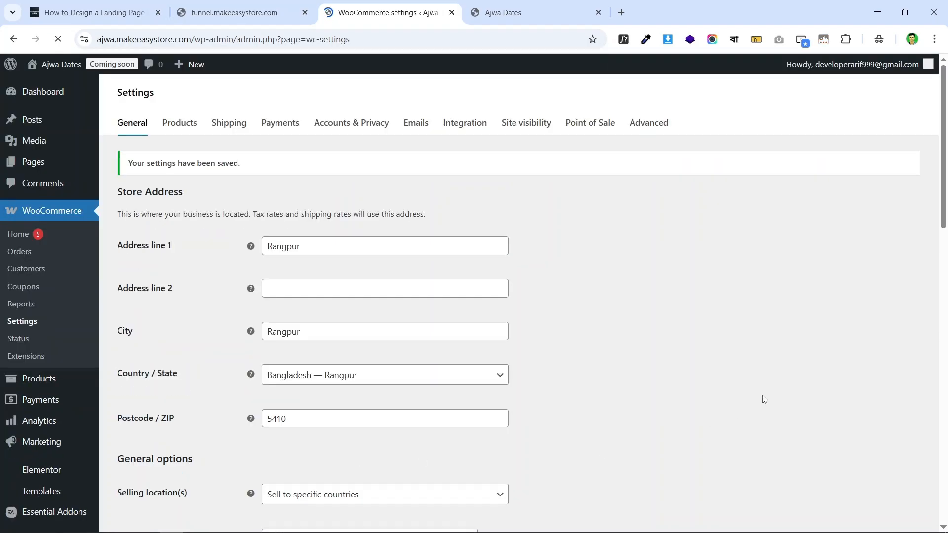
- Review the Products settings: Shop page, weight in kg, dimensions in cm, reviews
left_click(179, 124)
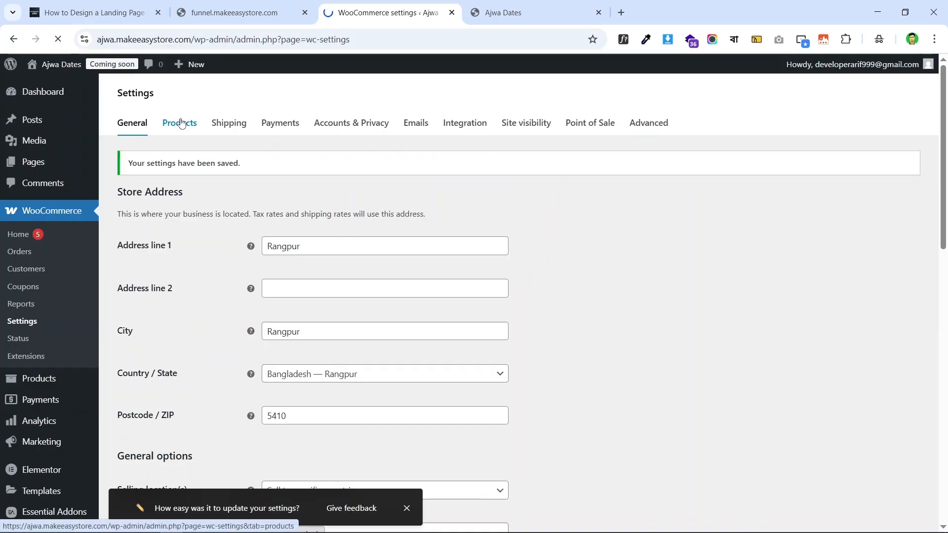
scroll(446, 208, "down", 2)
scroll(446, 208, "up", 2)
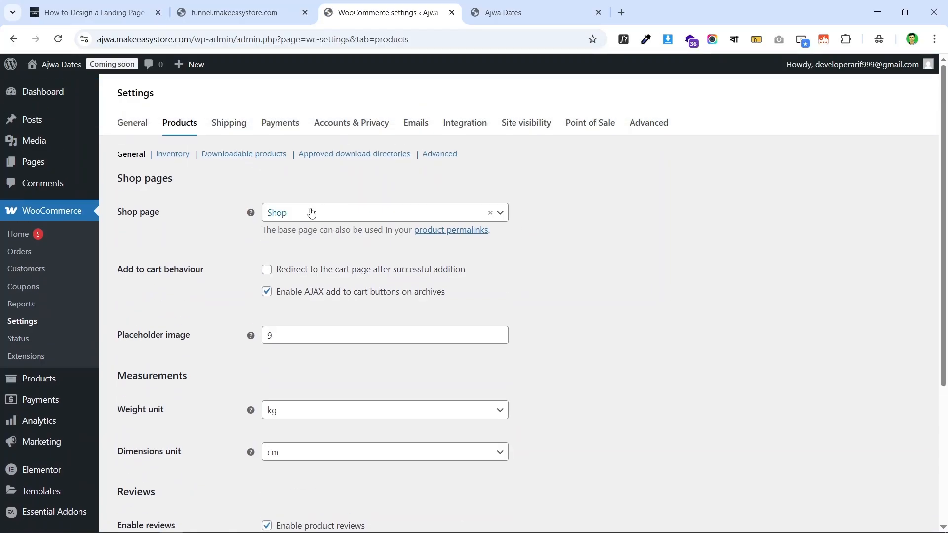
scroll(434, 243, "down", 4)
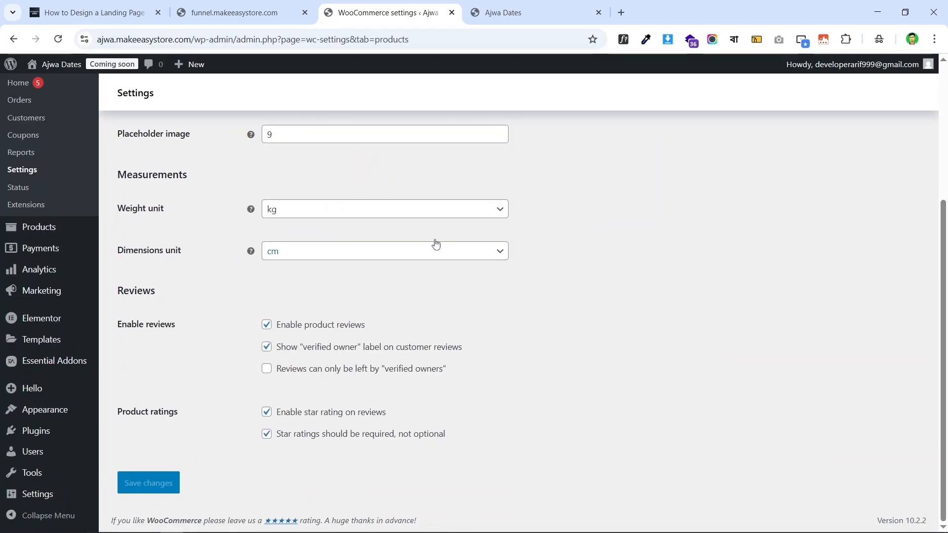
scroll(332, 237, "up", 4)
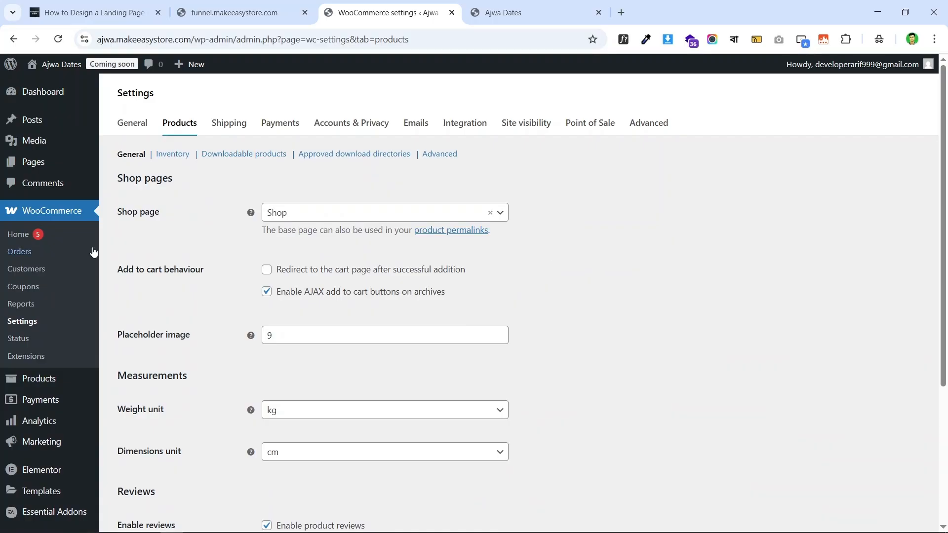
scroll(149, 227, "down", 4)
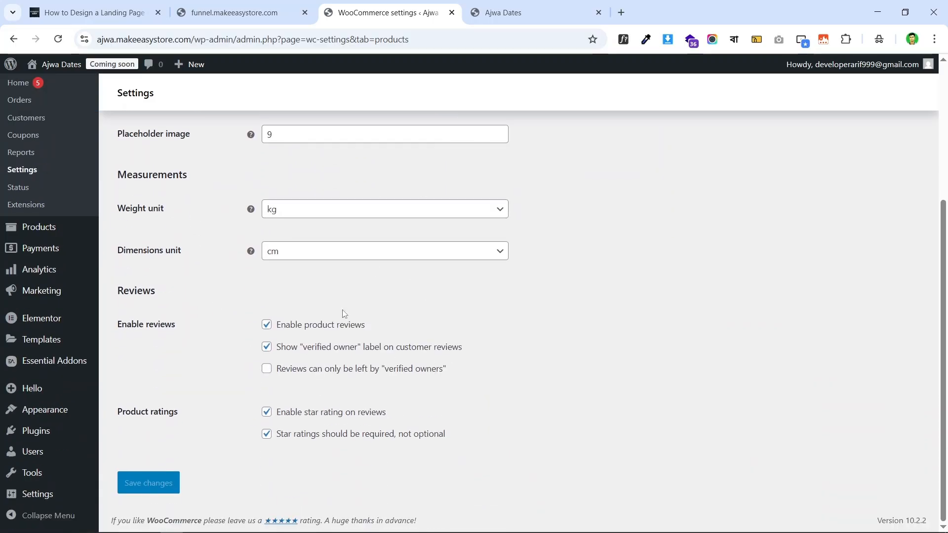
scroll(340, 311, "up", 4)
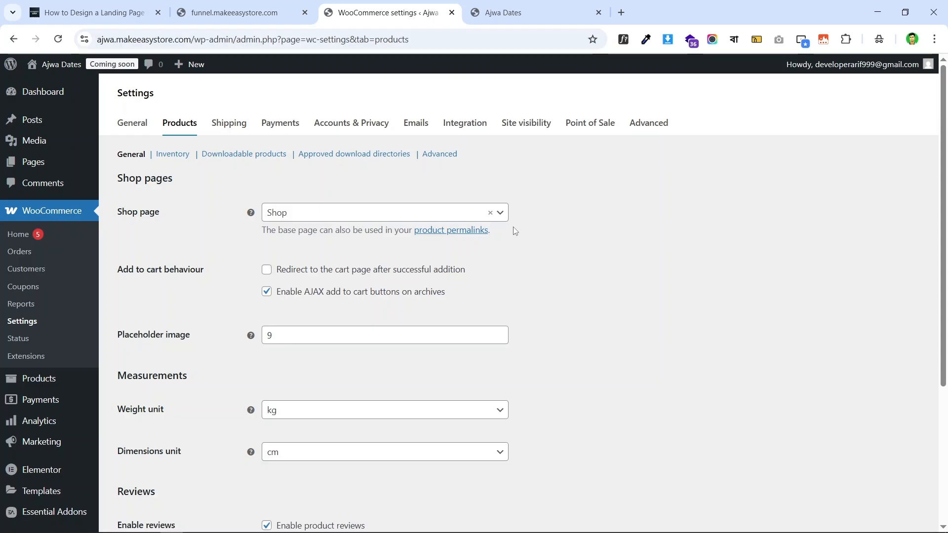
scroll(540, 172, "down", 4)
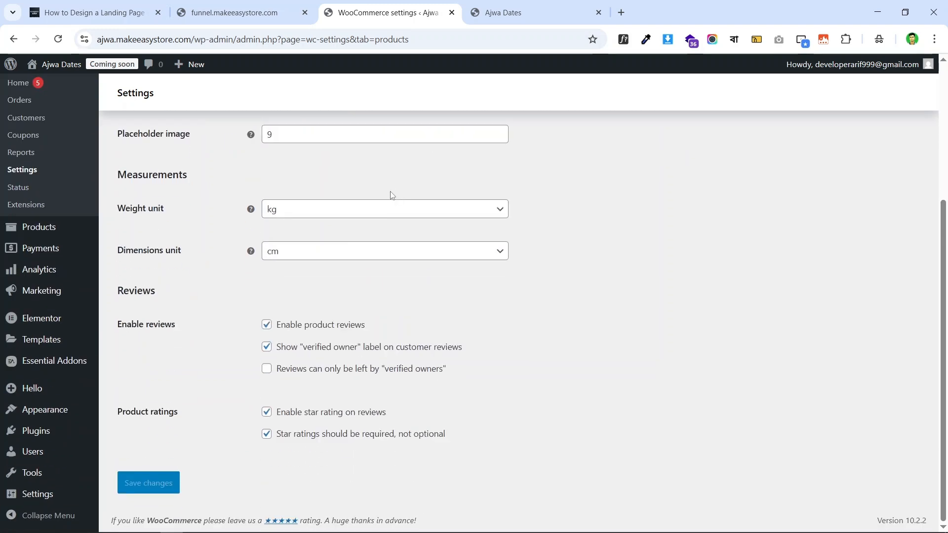
scroll(665, 233, "up", 3)
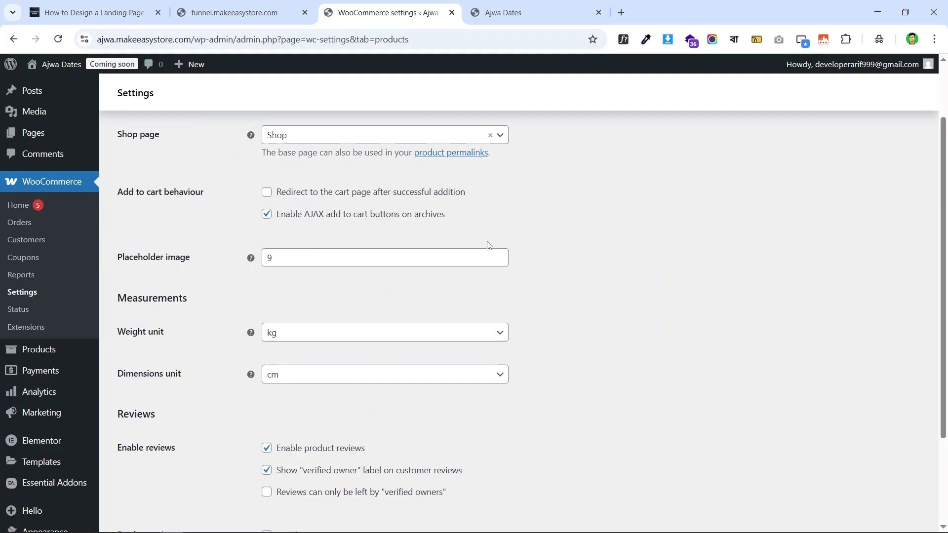
scroll(582, 236, "up", 2)
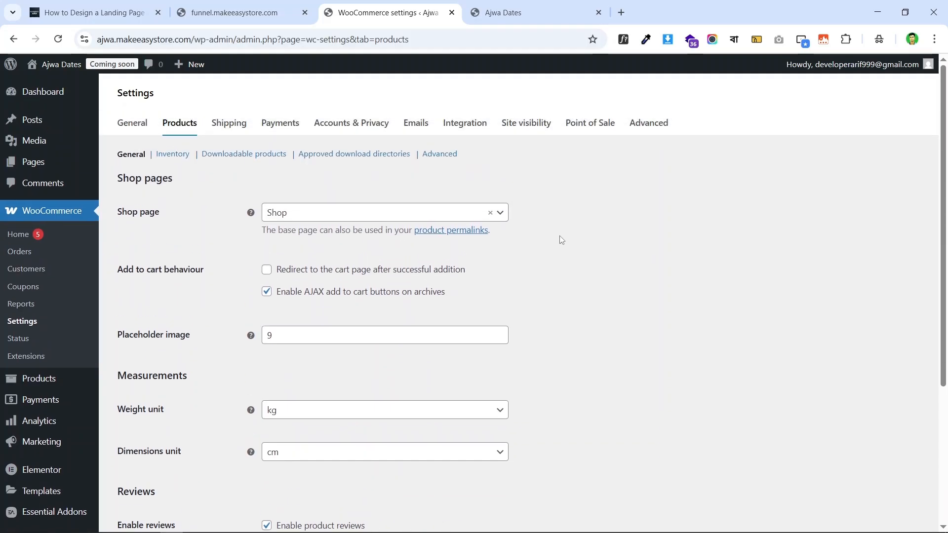
- In Shipping settings, dismiss the tour and delete the Bangladesh shipping zone
left_click(237, 123)
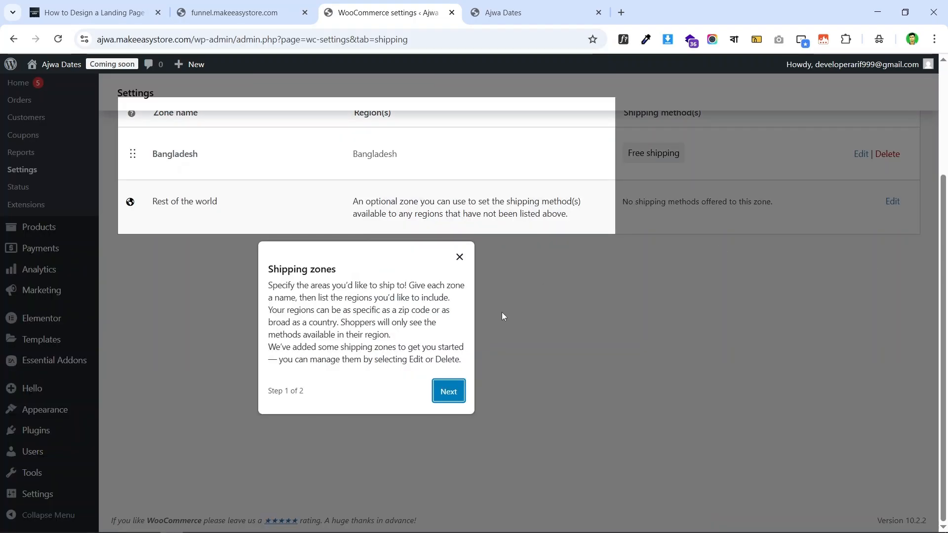
left_click(449, 392)
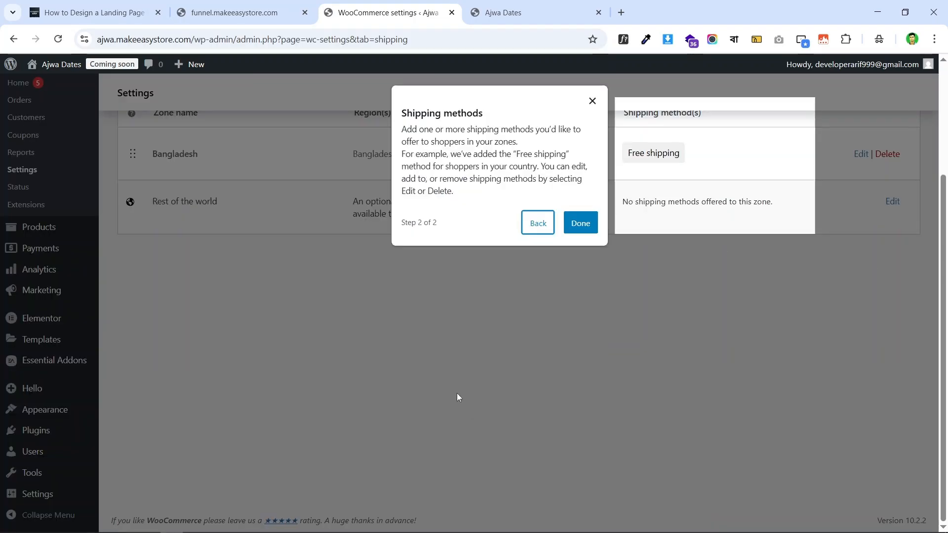
left_click(580, 223)
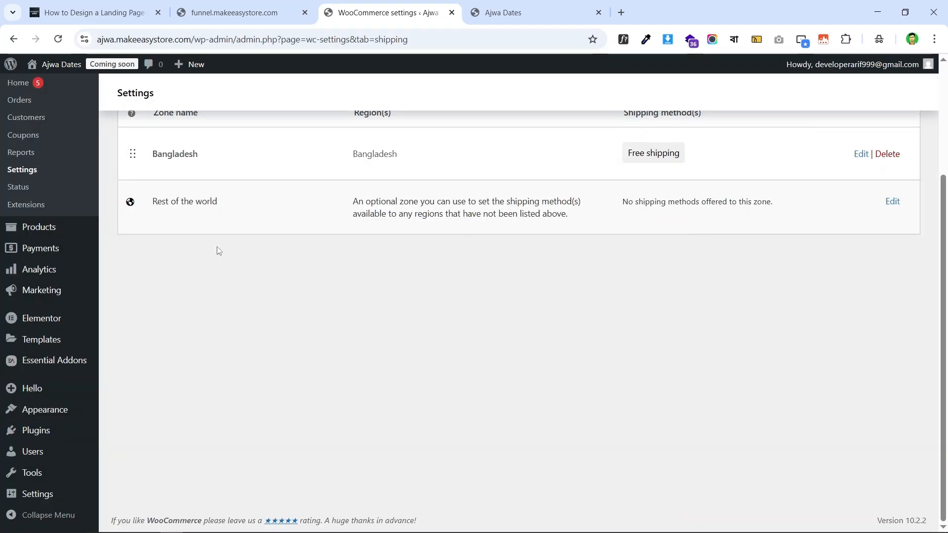
scroll(218, 247, "up", 3)
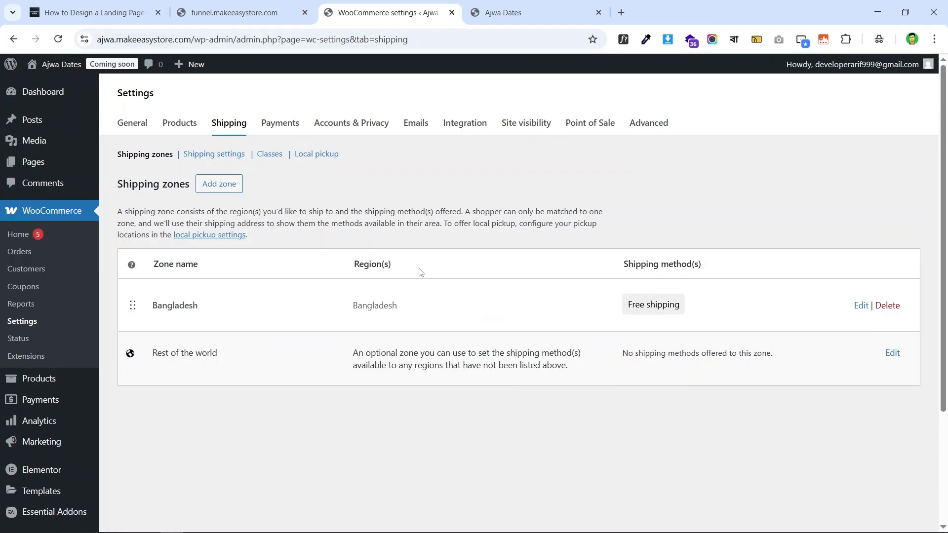
scroll(394, 252, "down", 1)
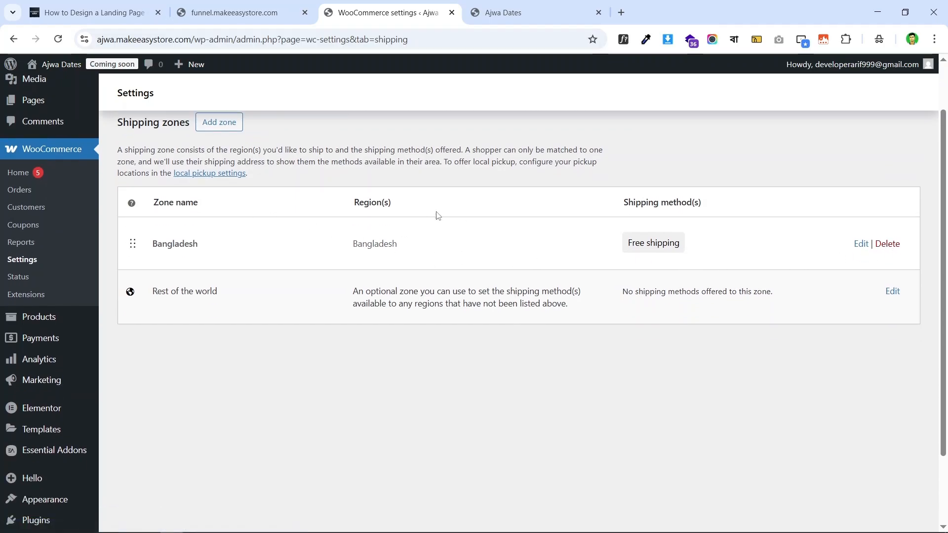
left_click(889, 246)
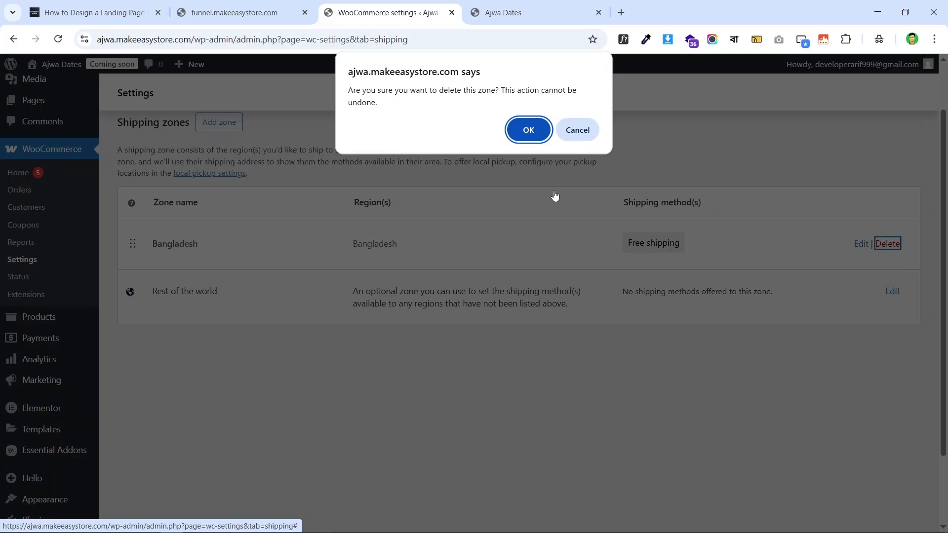
left_click(527, 129)
scroll(769, 239, "up", 1)
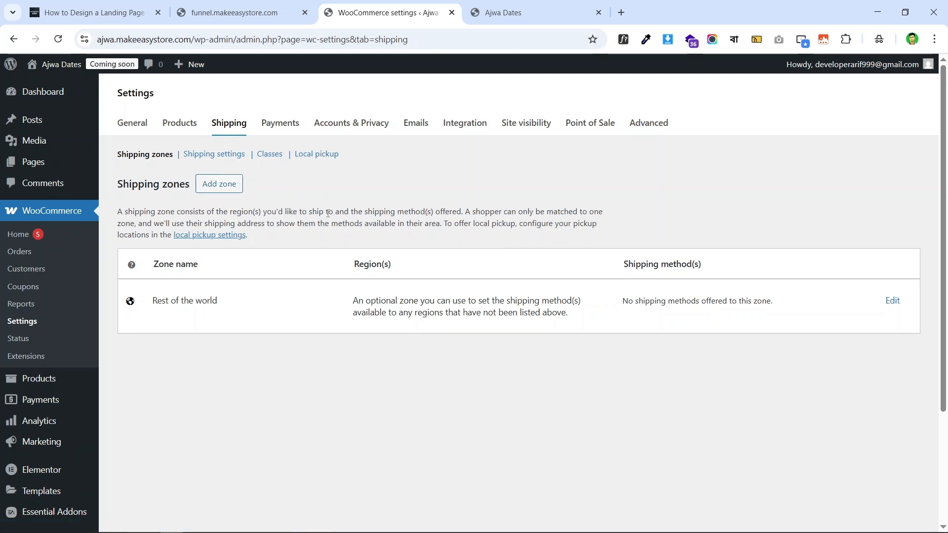
- Create a shipping zone named 'Insite D' with Dhaka, Bangladesh as its region
left_click(221, 186)
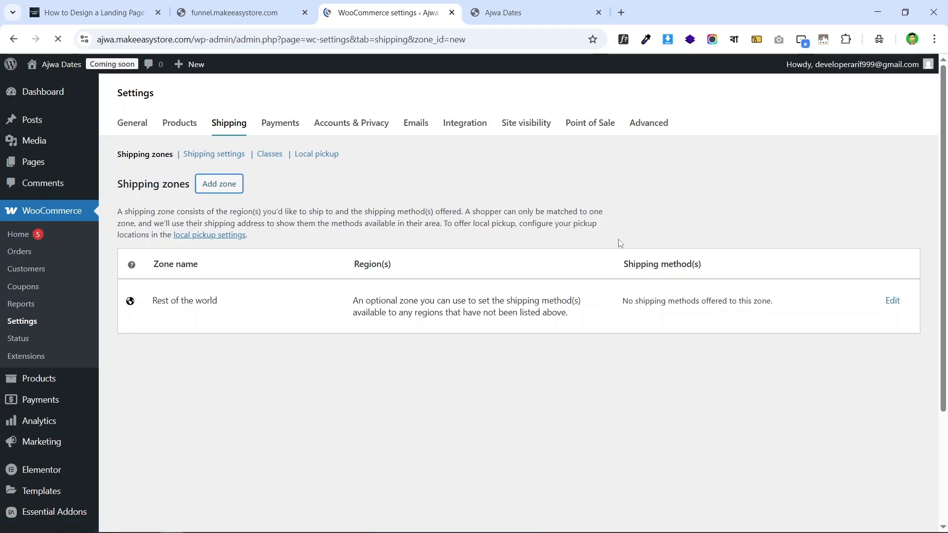
left_click(318, 215)
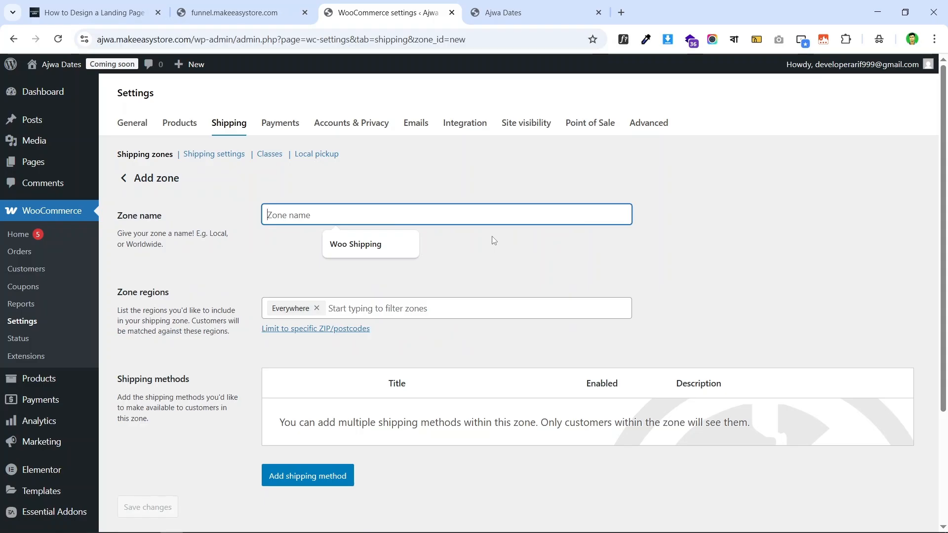
type("I")
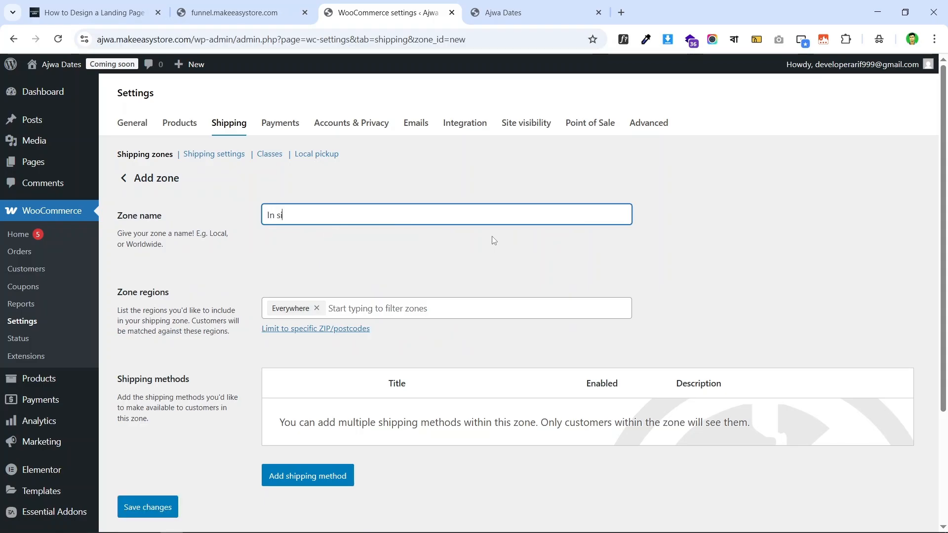
type("nsit")
type("e Dhaka")
left_click(319, 311)
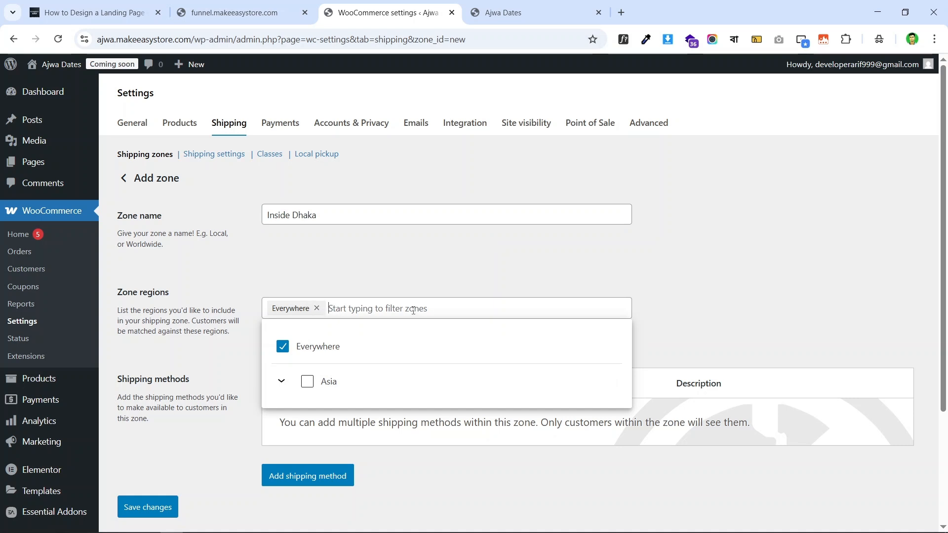
type("dhaka")
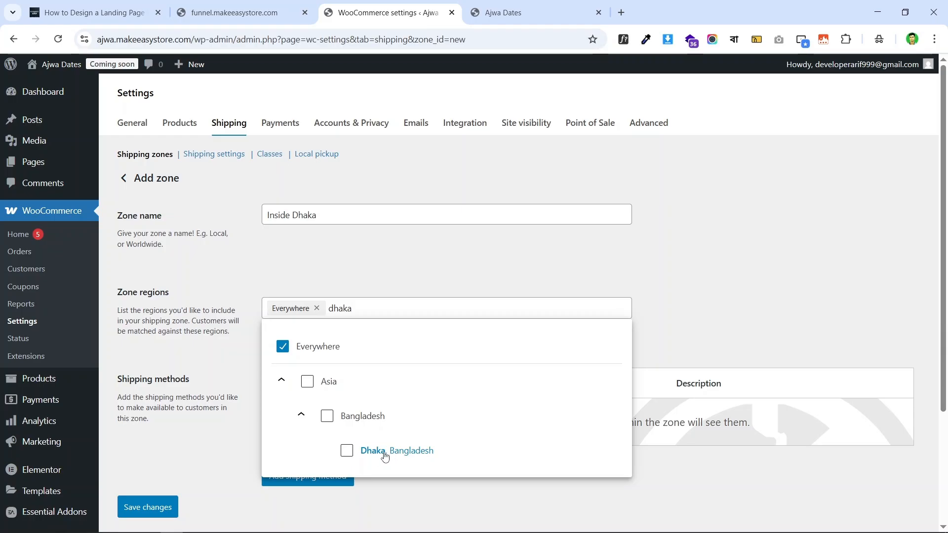
left_click(345, 451)
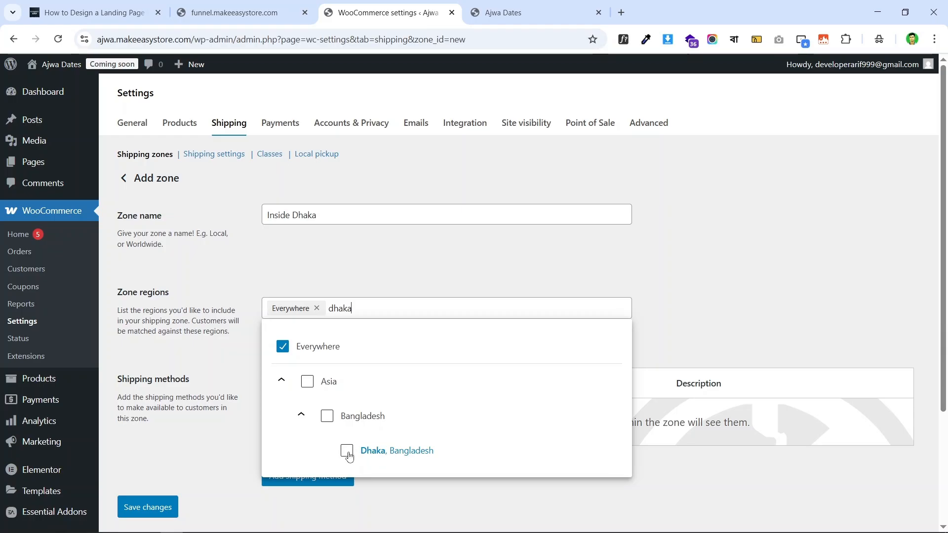
left_click(732, 278)
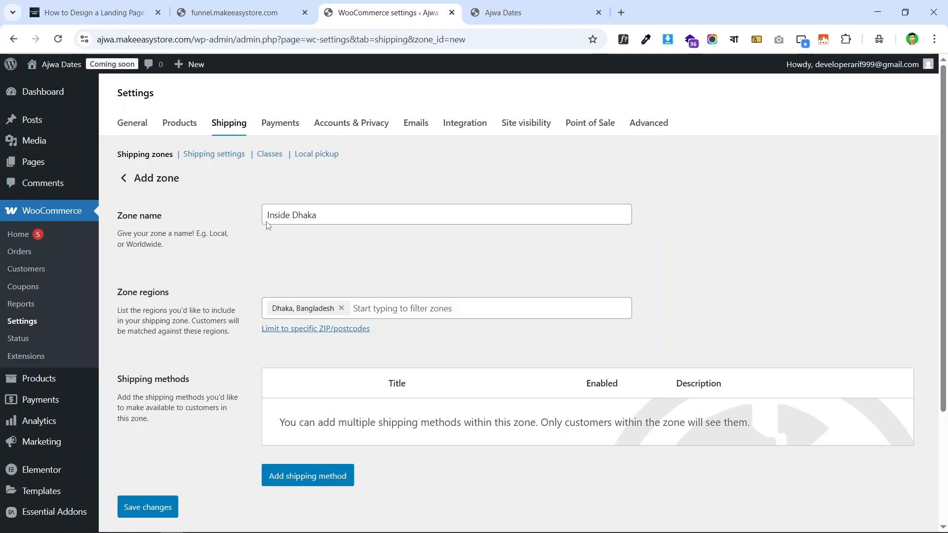
scroll(267, 225, "down", 2)
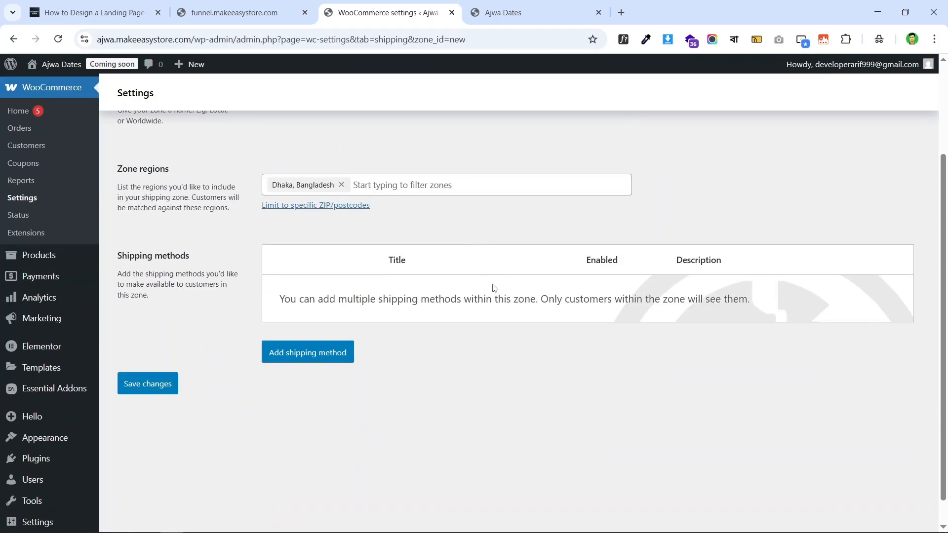
- Add a Flat rate shipping method to the zone and clear its default name
left_click(319, 355)
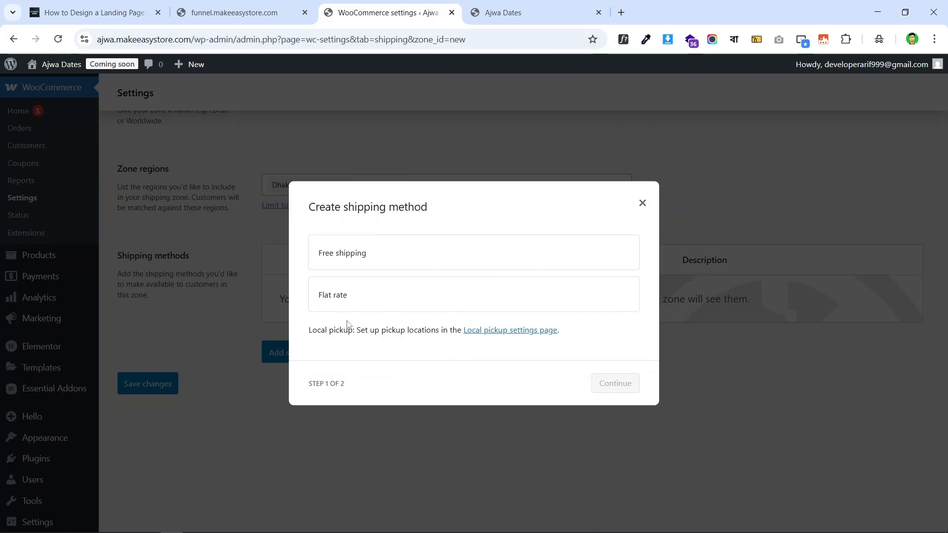
left_click(380, 300)
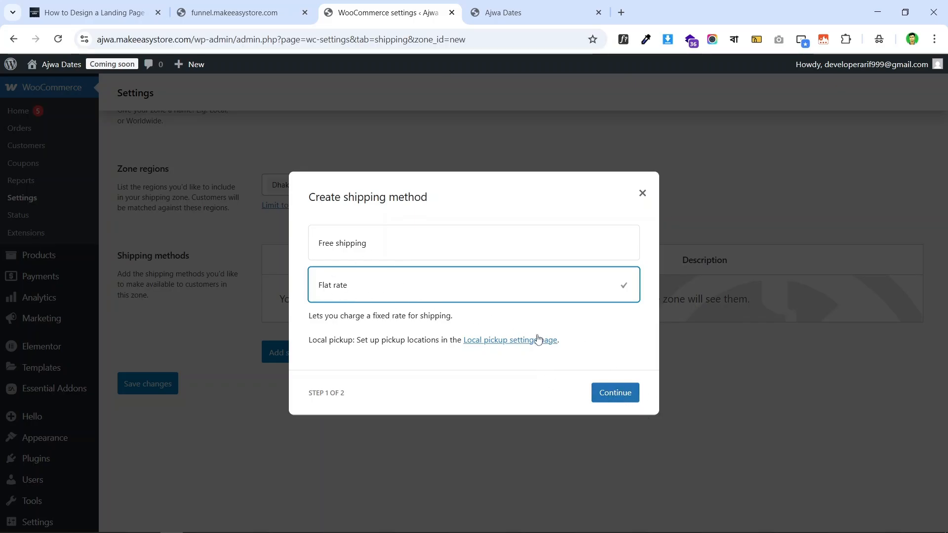
left_click(617, 398)
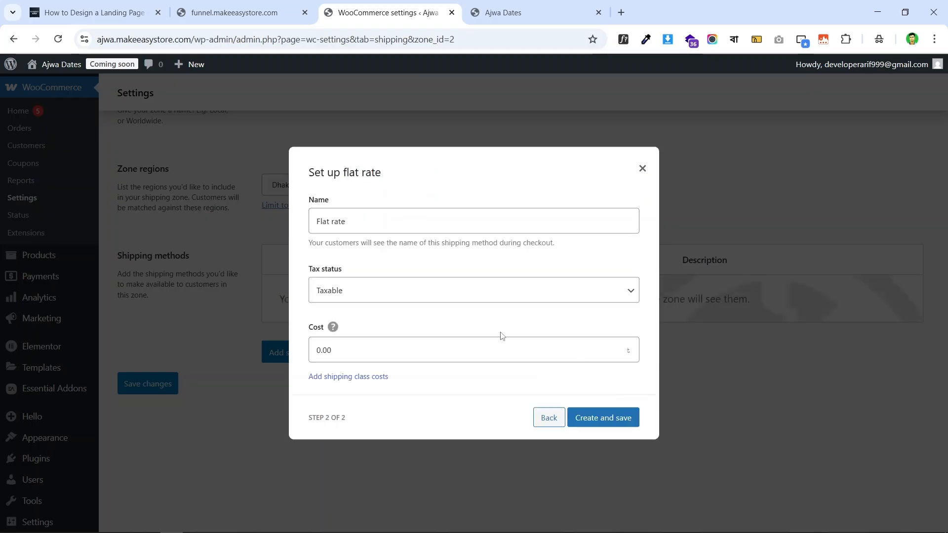
triple_click(378, 218)
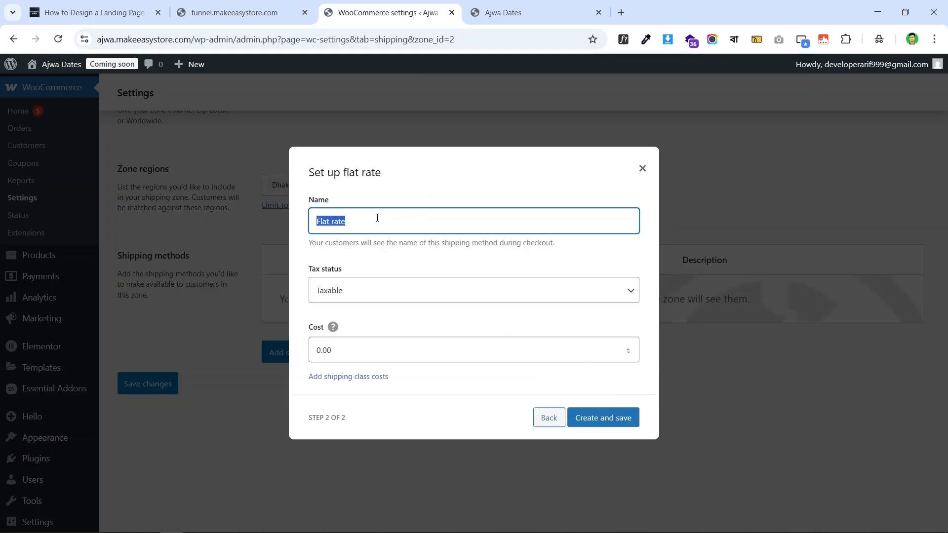
key("BackSpace")
- Copy the 'Delivery charge:' label from the live checkout page back to WooCommerce
left_click(275, 4)
scroll(698, 285, "down", 15)
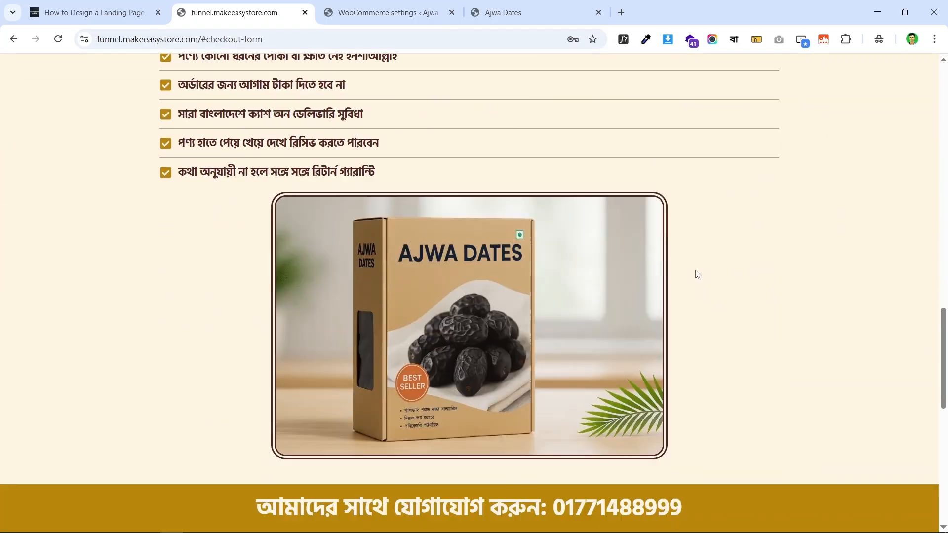
scroll(690, 274, "down", 3)
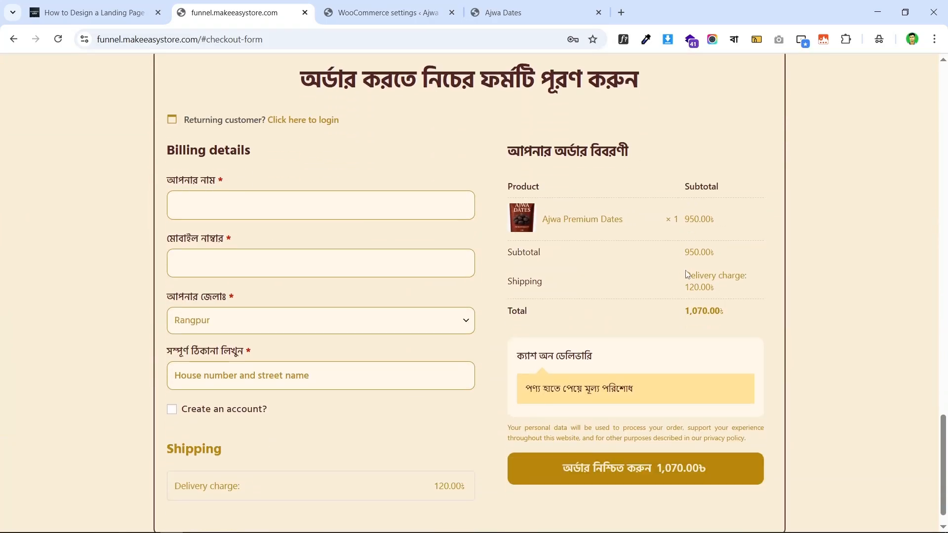
triple_click(552, 360)
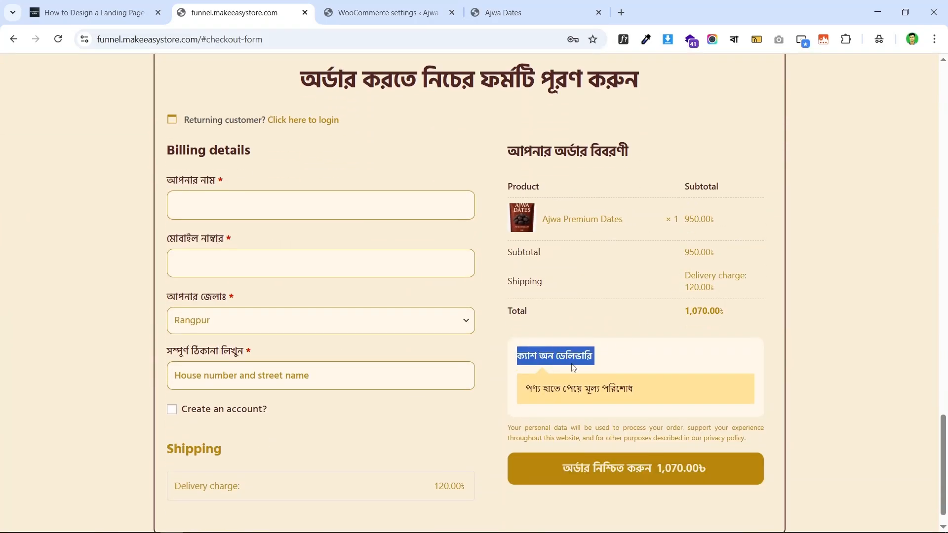
scroll(352, 221, "down", 1)
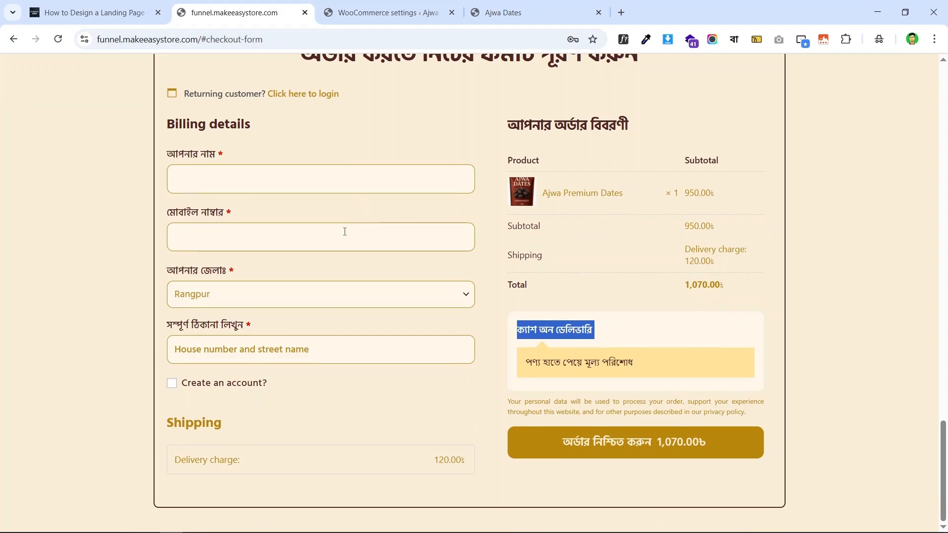
triple_click(225, 454)
right_click(212, 459)
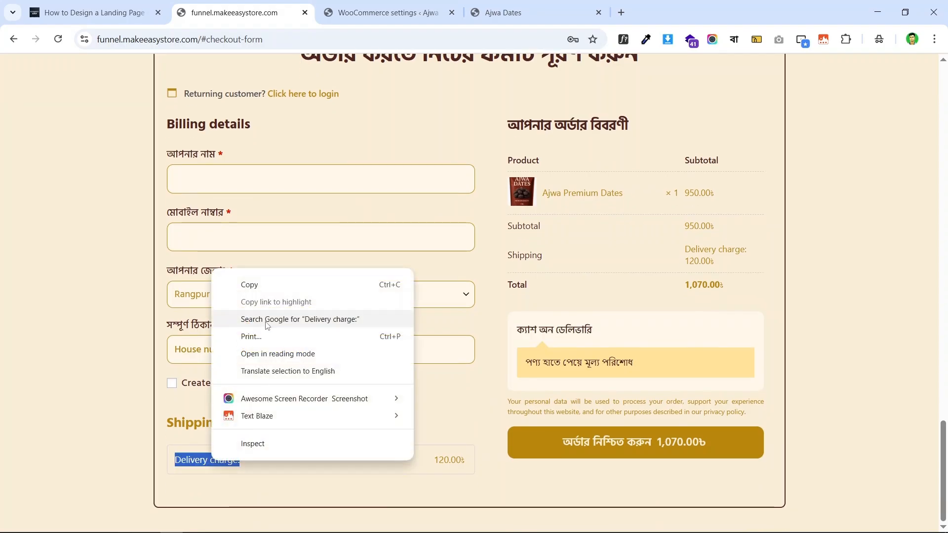
left_click(287, 291)
left_click(383, 12)
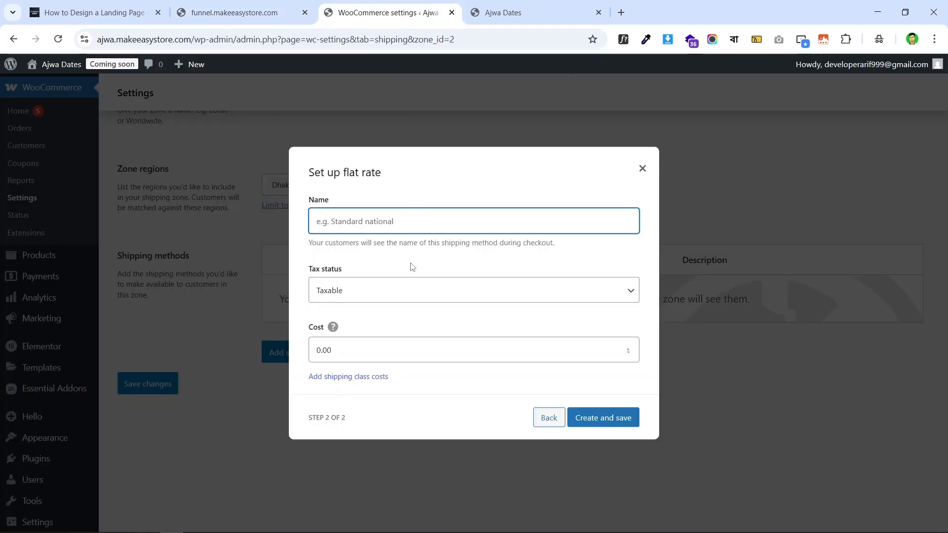
- Name the flat rate 'Delivery charge', set tax status None, cost 90, and save
key("ctrl+v")
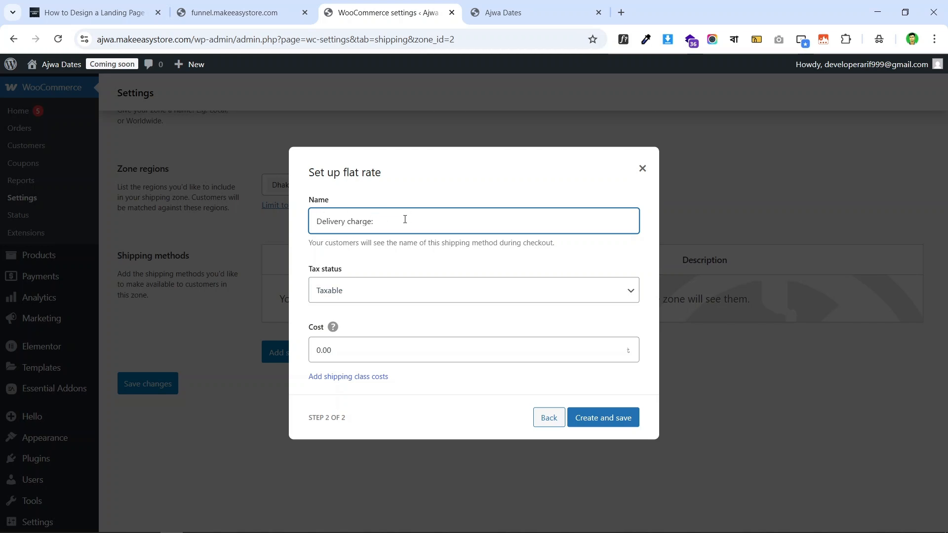
left_click(357, 297)
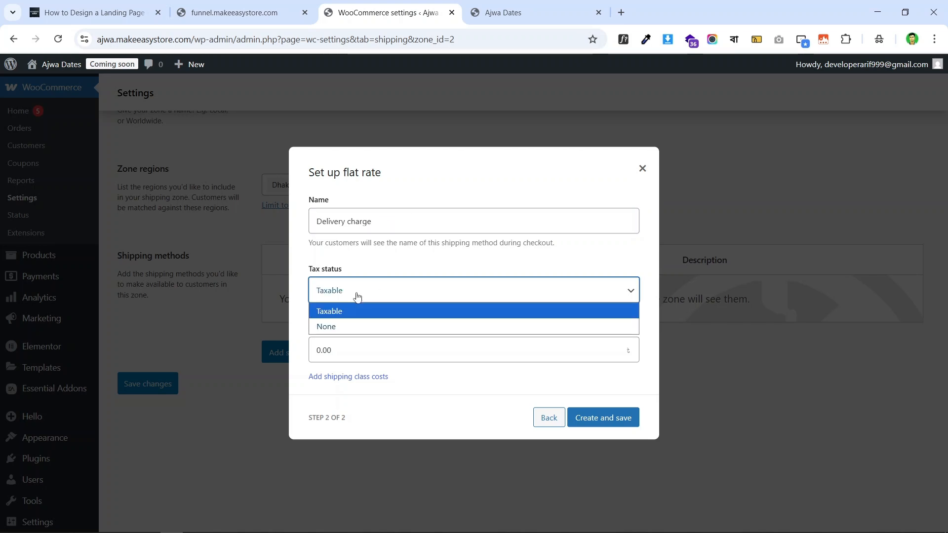
left_click(379, 327)
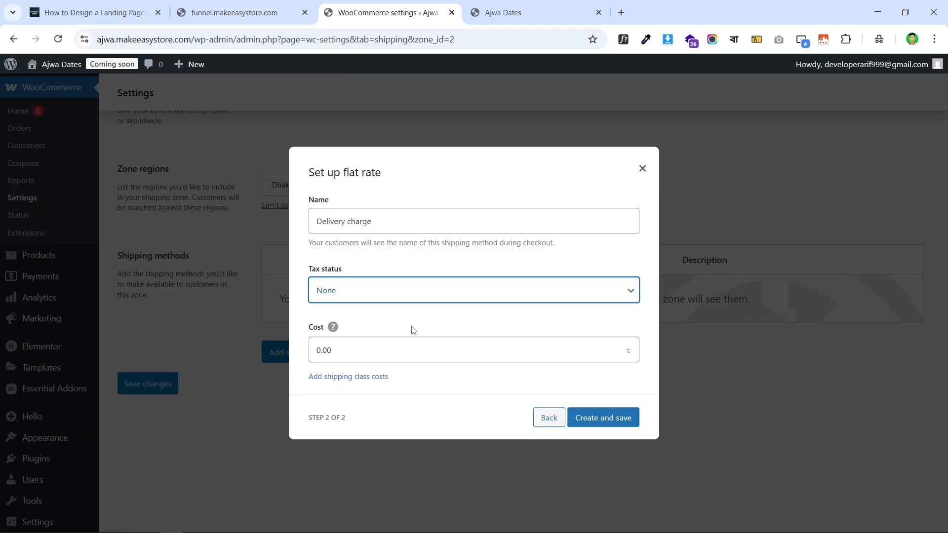
double_click(332, 351)
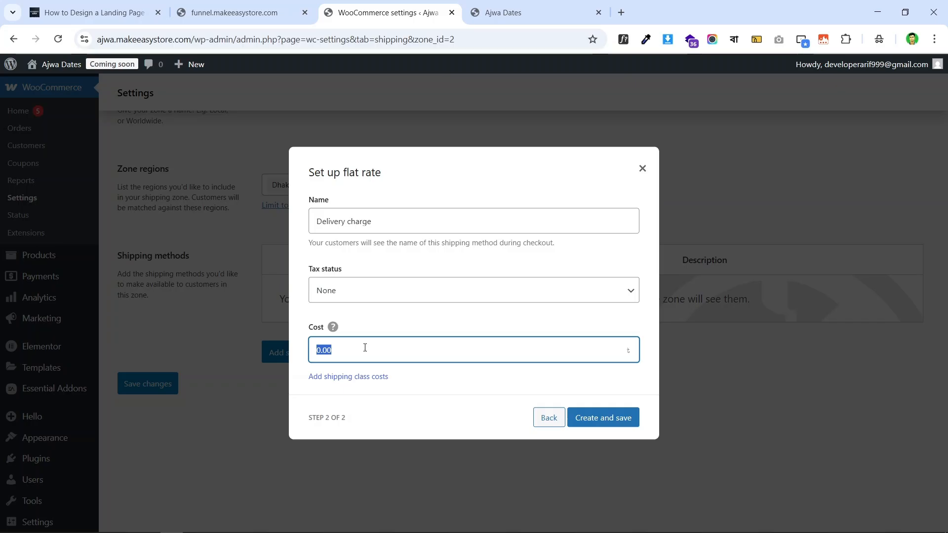
type("90")
left_click(611, 422)
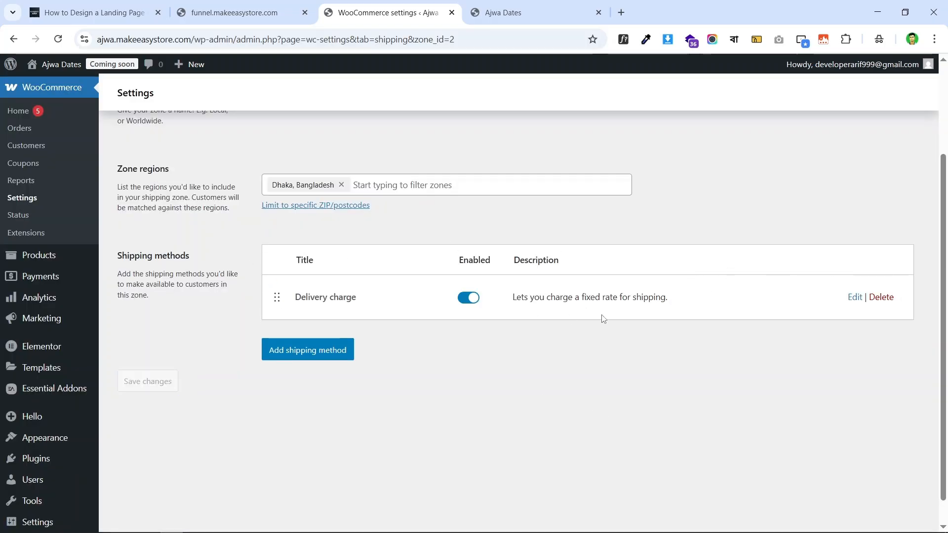
- Return to shipping zones and add a new zone named 'Outsite Dhaka'
scroll(593, 237, "up", 3)
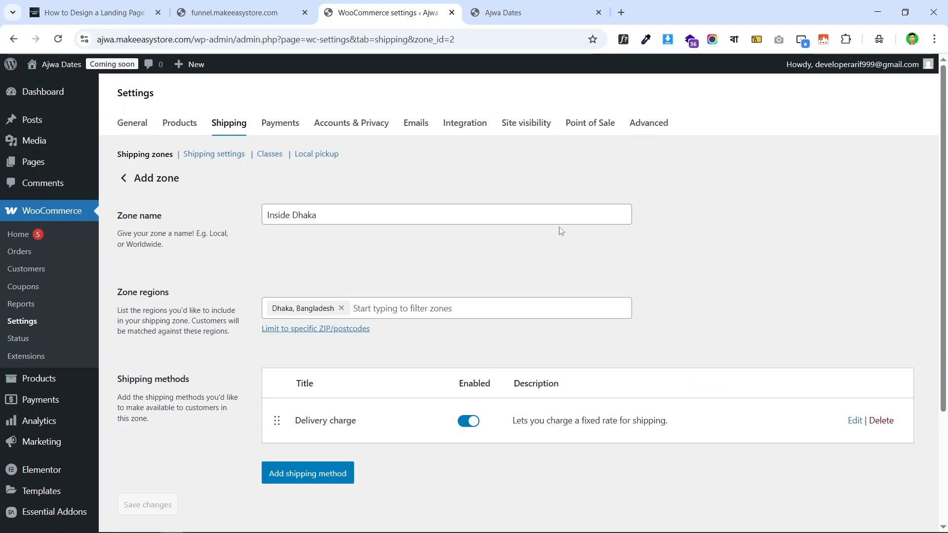
scroll(561, 228, "down", 3)
scroll(517, 249, "up", 3)
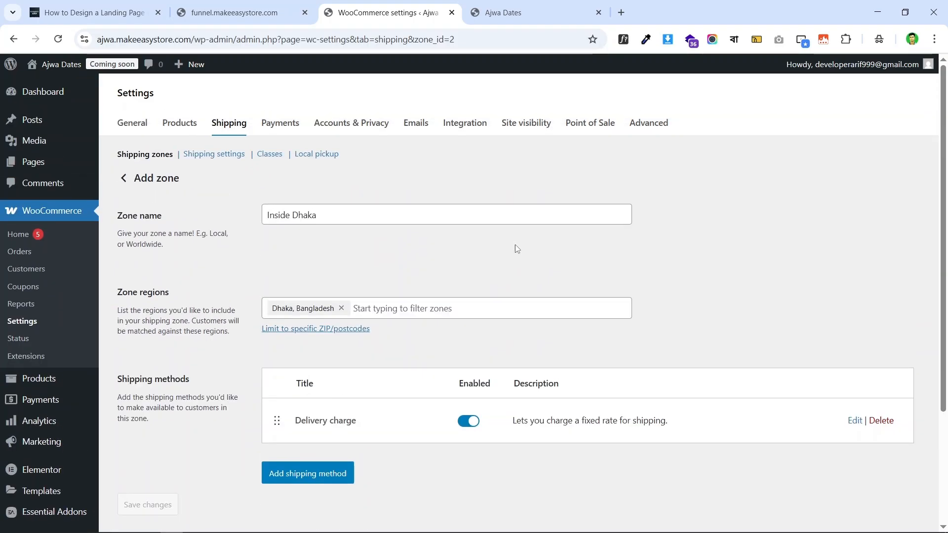
left_click(141, 158)
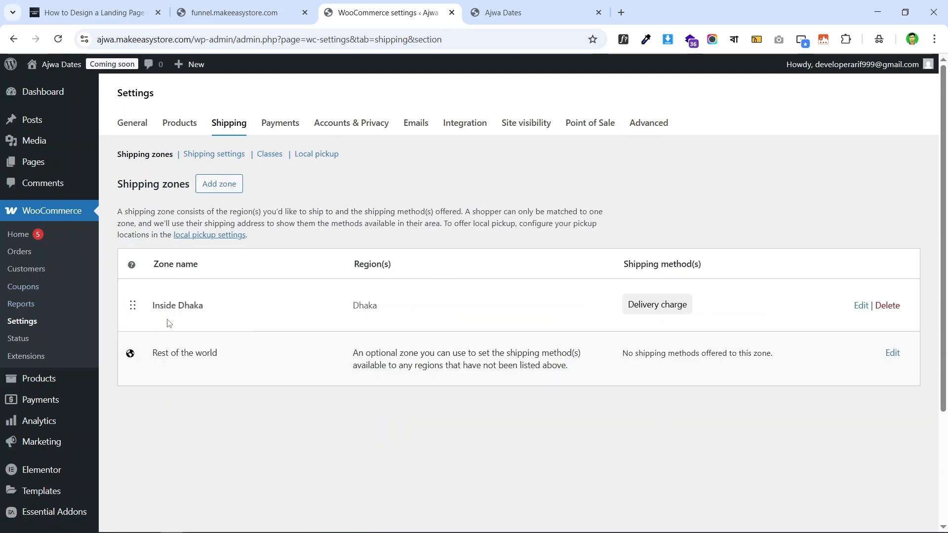
left_click(218, 187)
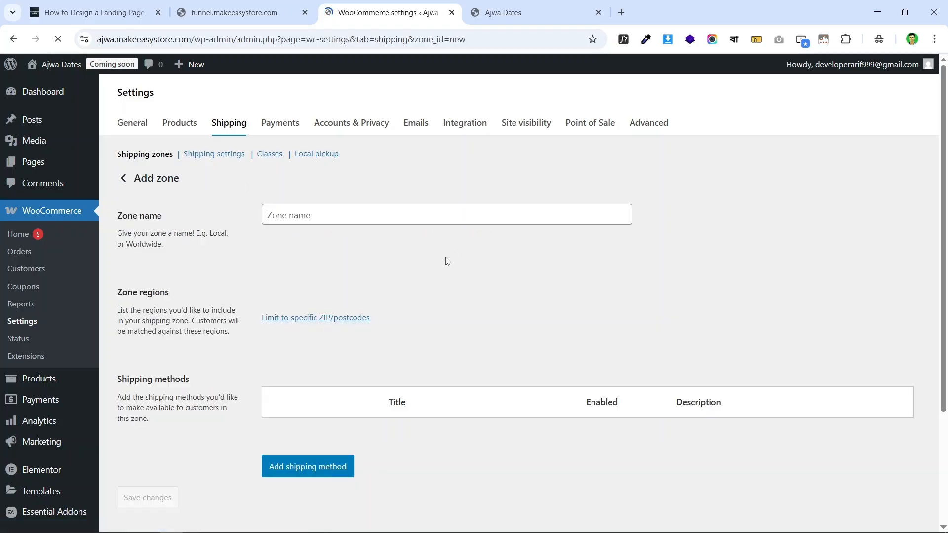
left_click(370, 216)
type("O")
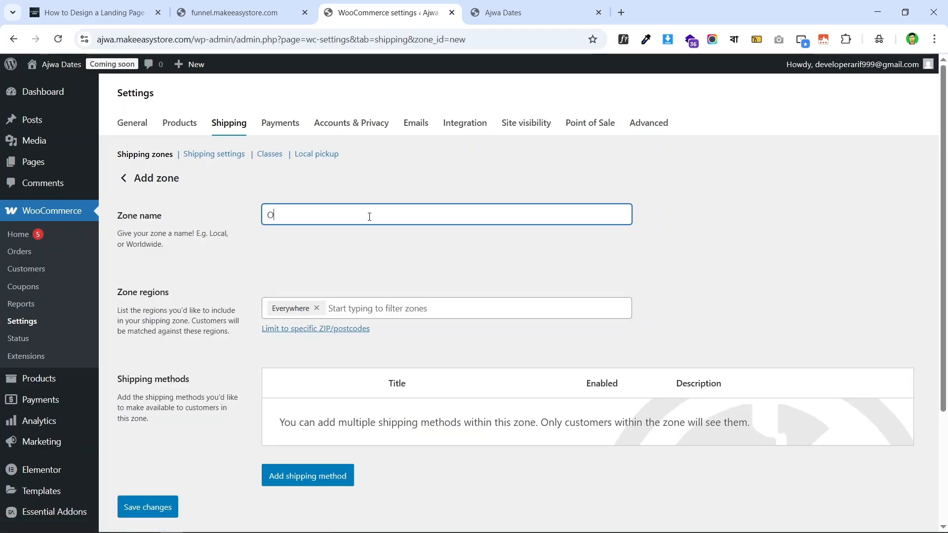
type("utsite Dhaka")
- Set the Outsite Dhaka zone's region to Bangladesh
left_click(406, 307)
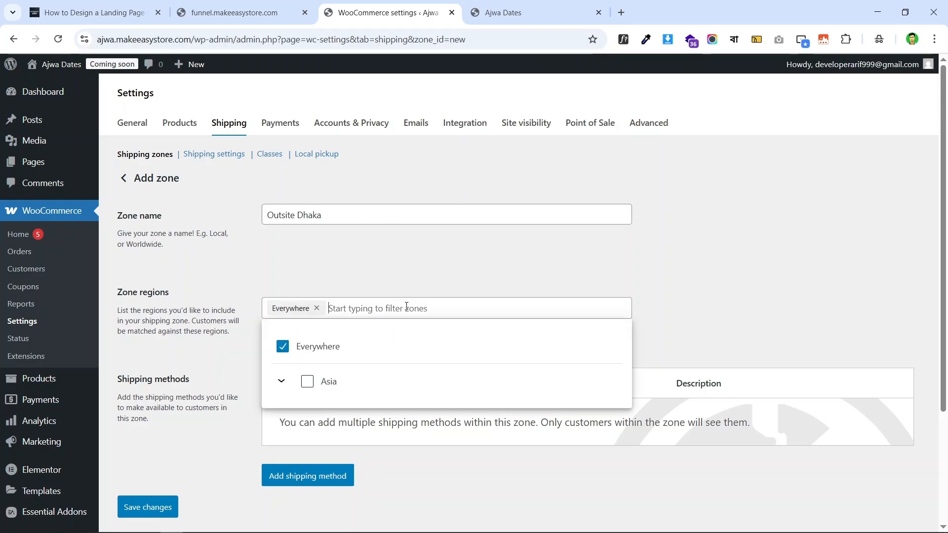
type("bang")
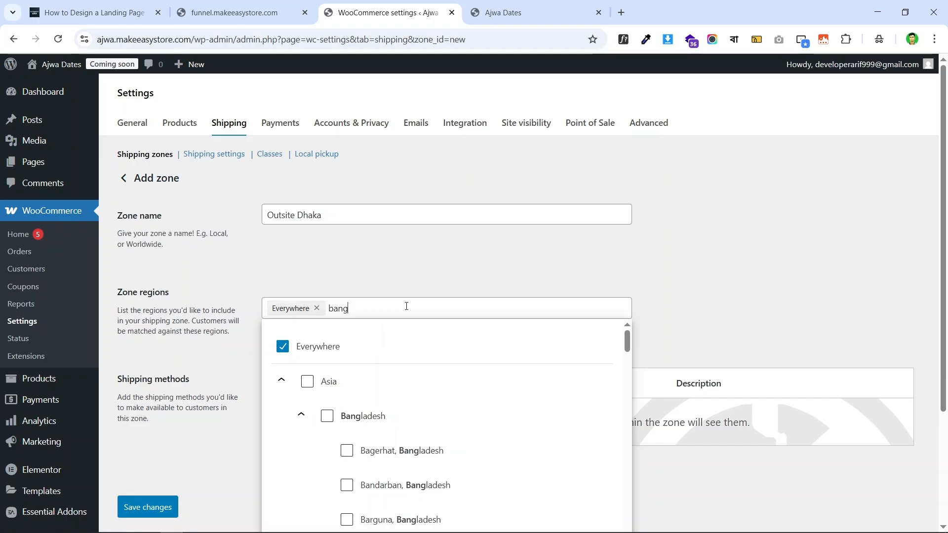
type("la")
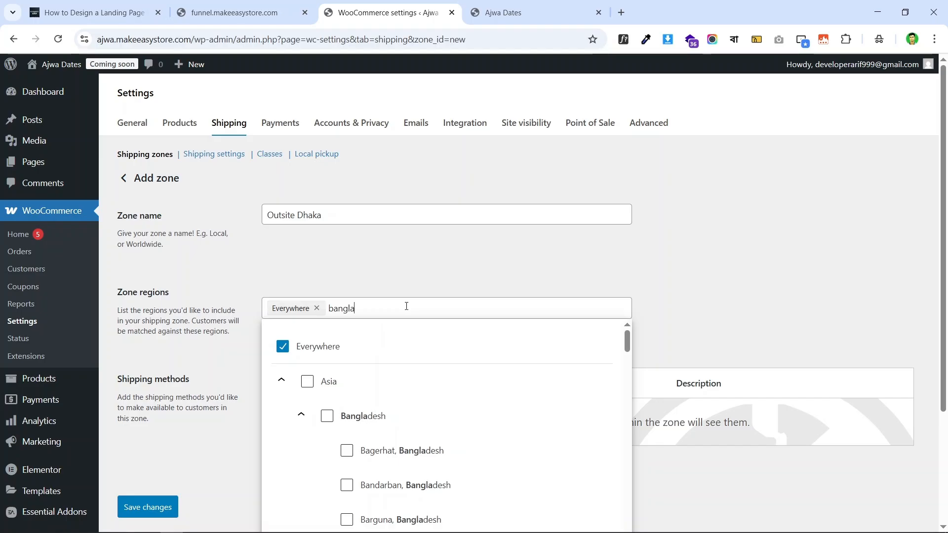
left_click(328, 418)
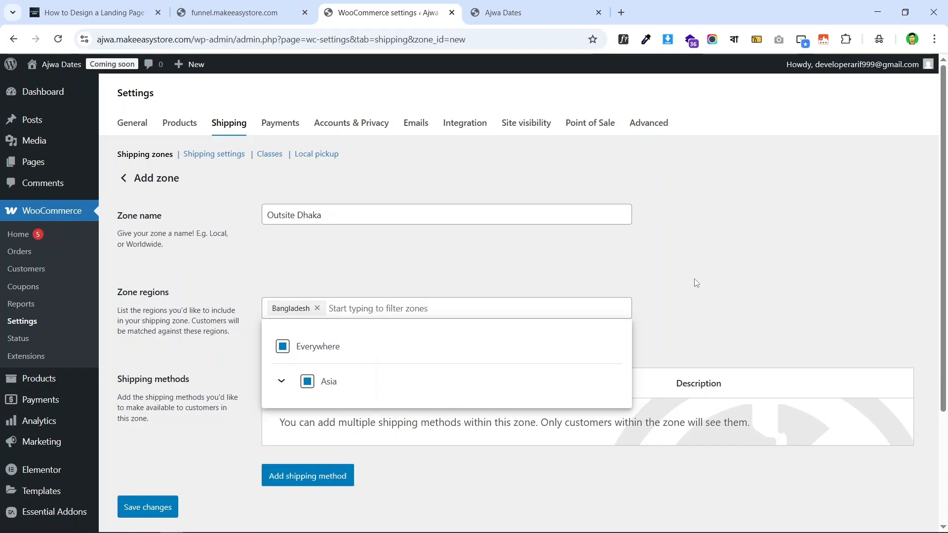
left_click(698, 262)
scroll(464, 256, "down", 3)
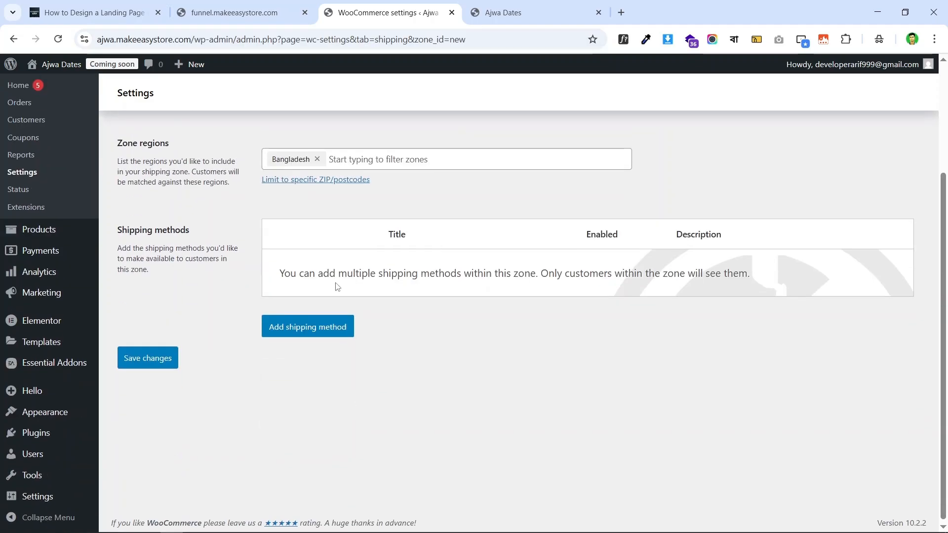
scroll(291, 173, "up", 1)
scroll(754, 268, "up", 1)
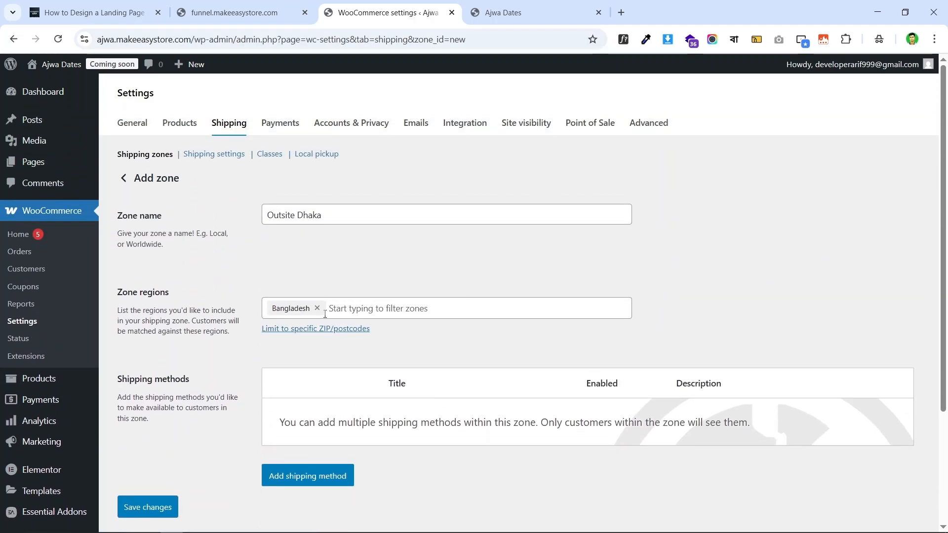
scroll(292, 289, "down", 2)
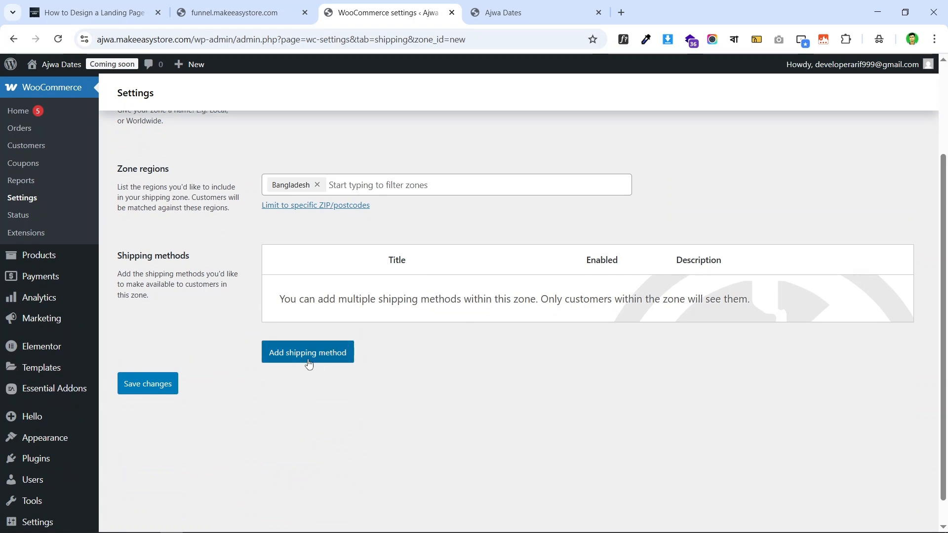
- Add a flat rate named 'Delivery charge' to the zone, with tax status None and cost 120
left_click(331, 362)
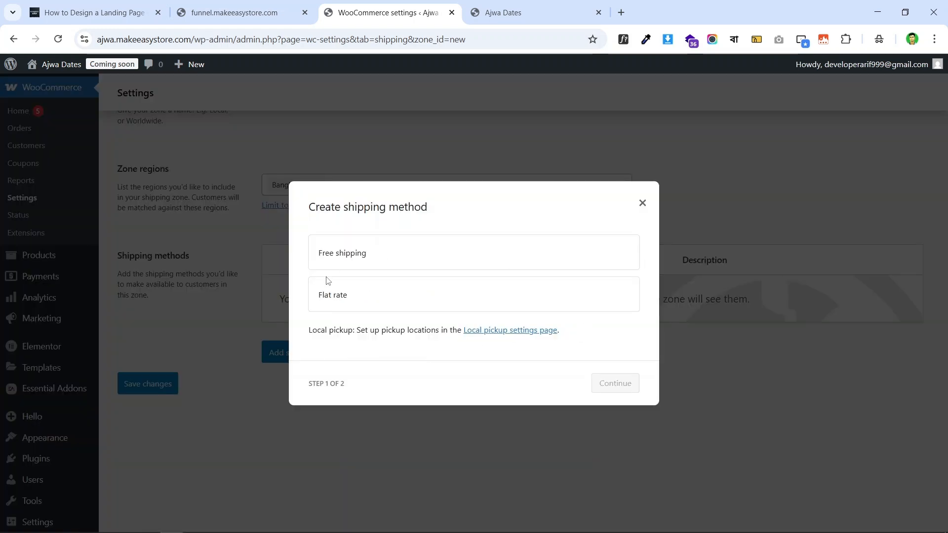
left_click(380, 295)
left_click(616, 393)
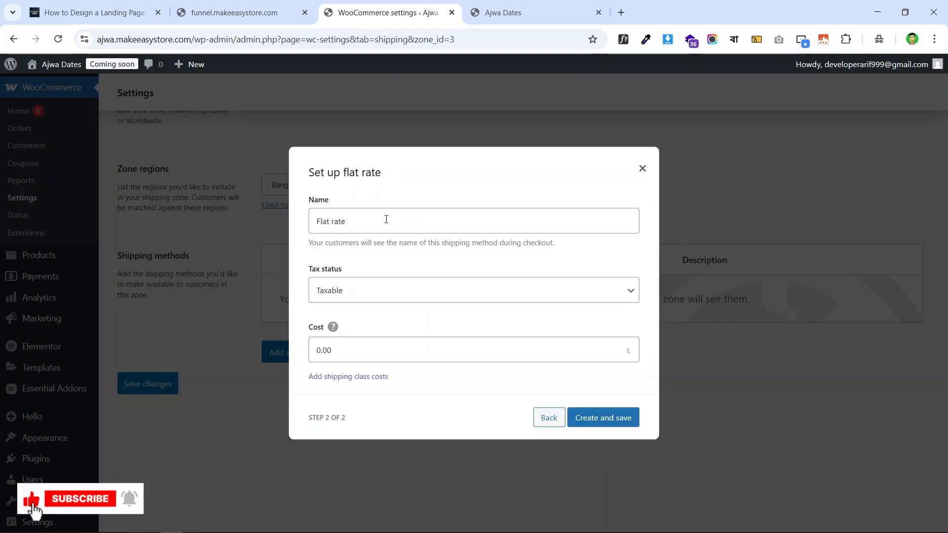
triple_click(386, 219)
type("Delivery charge")
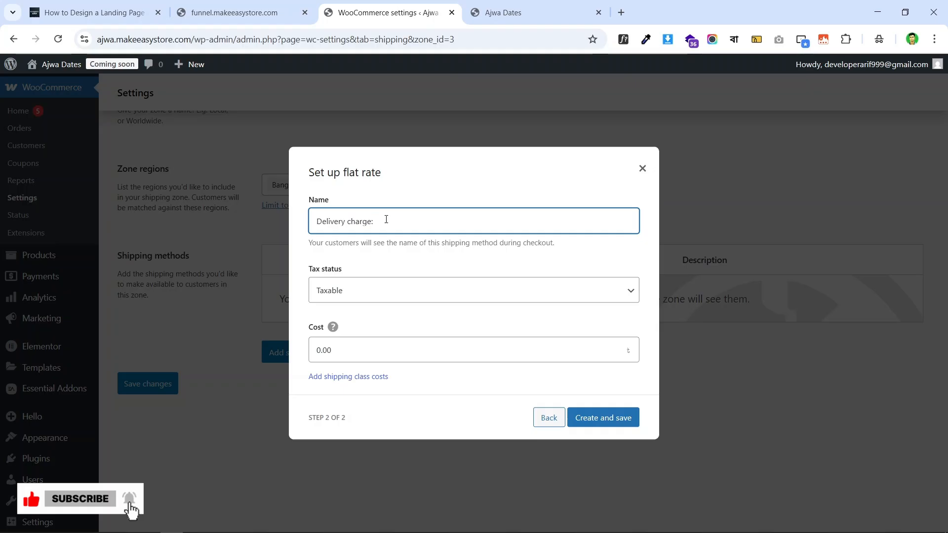
left_click(361, 296)
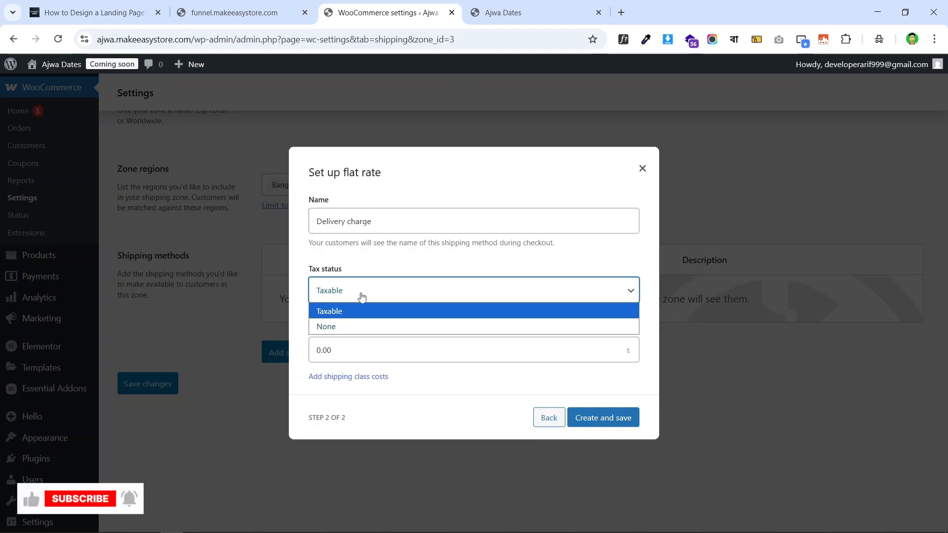
left_click(373, 328)
double_click(352, 345)
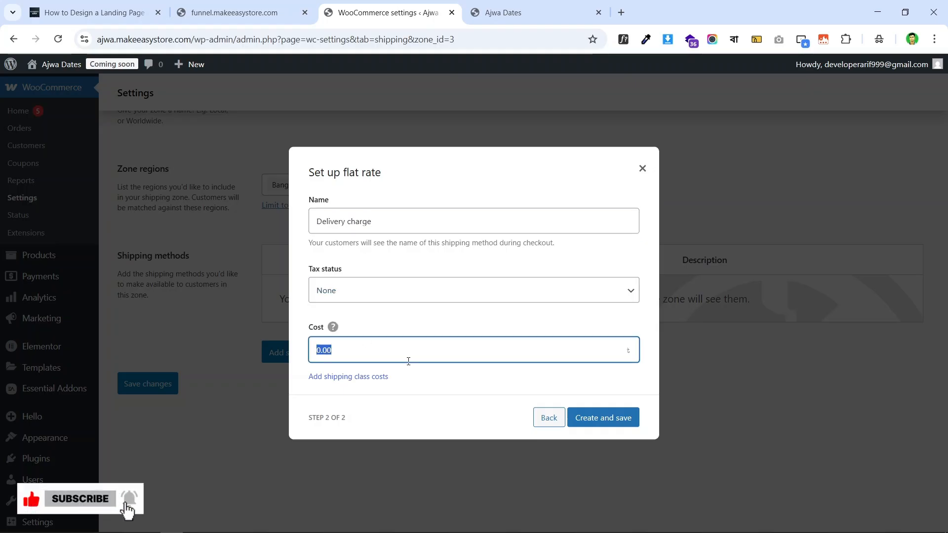
type("1")
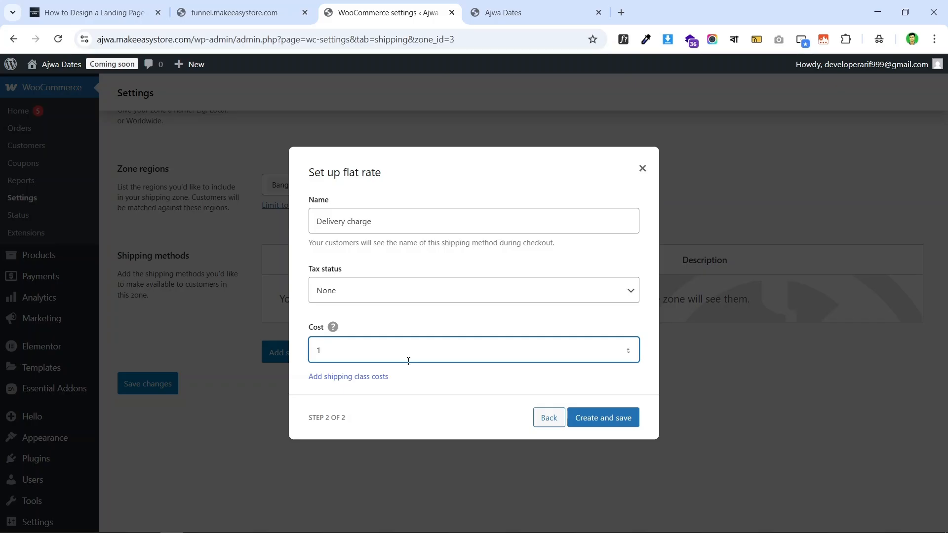
type("20")
left_click(618, 422)
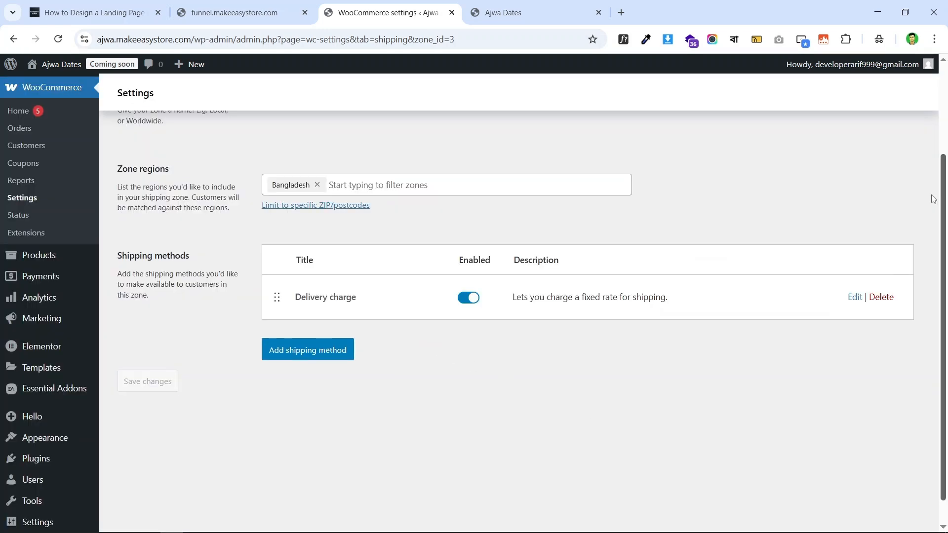
scroll(530, 170, "up", 3)
- Review the Inside Dhaka and Outsite Dhaka zones list, then go back to the live funnel checkout
left_click(142, 155)
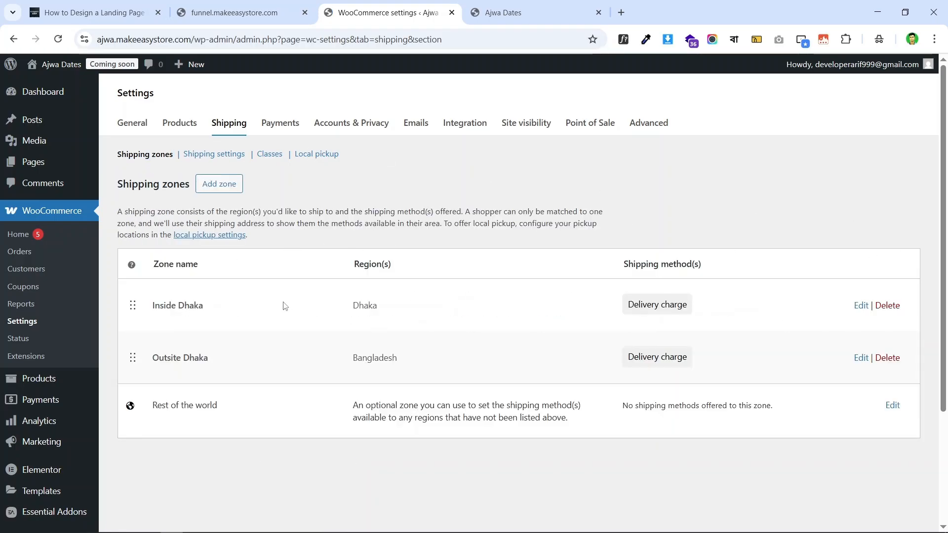
scroll(599, 317, "down", 2)
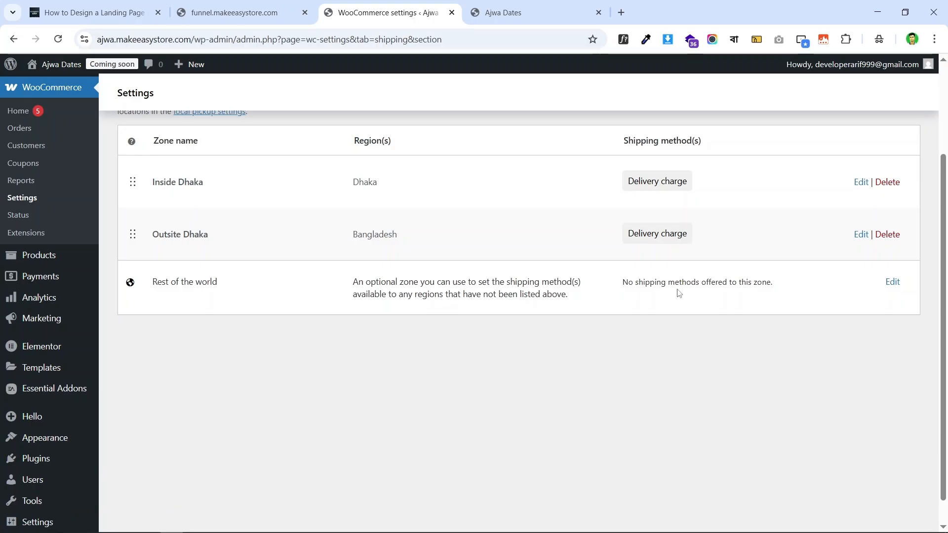
scroll(416, 227, "up", 2)
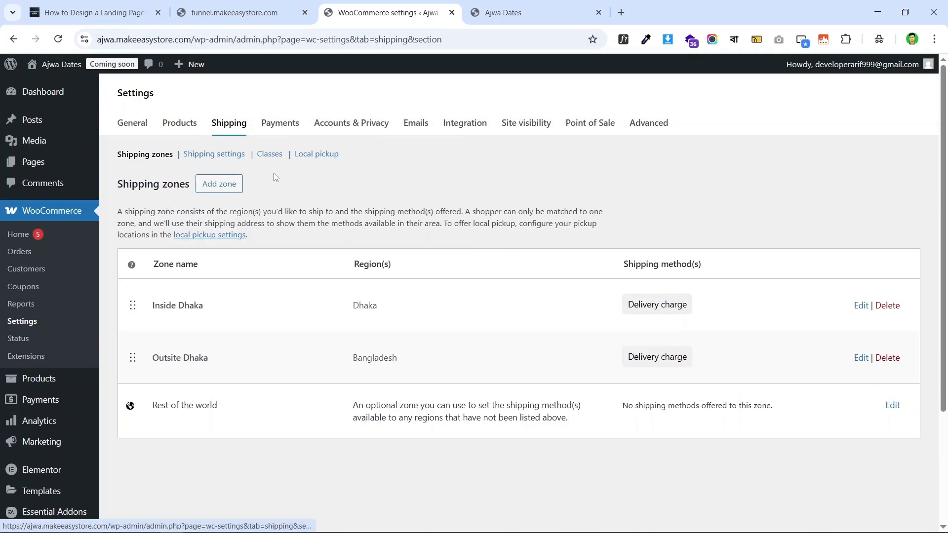
left_click(245, 6)
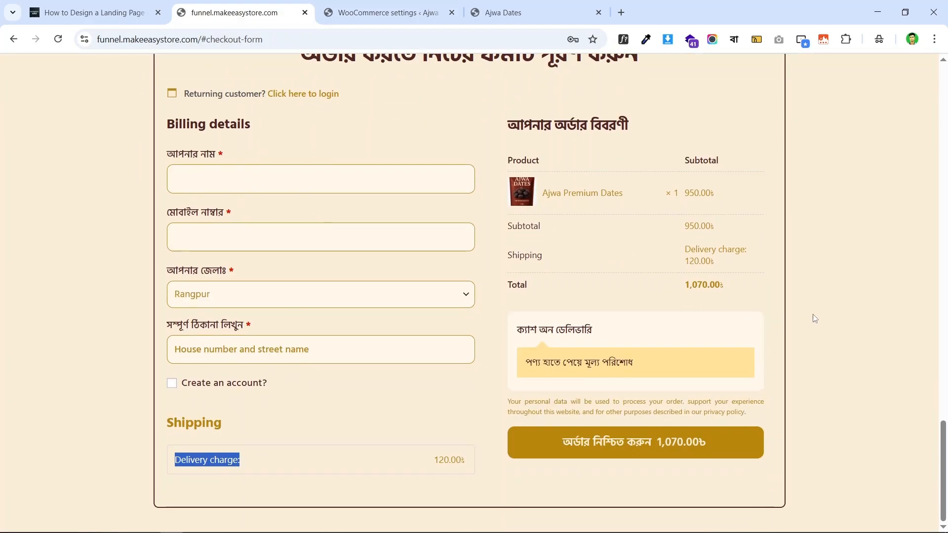
- Inspect the checkout's cash on delivery heading ক্যাশ অন ডেলিভারি and its payment description
left_click(814, 316)
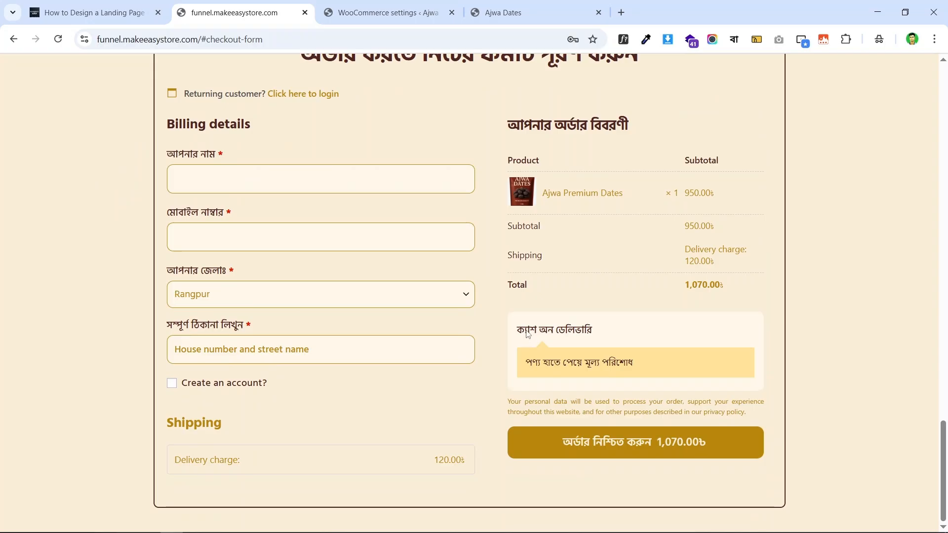
left_click_drag(585, 331, 600, 334)
left_click_drag(563, 364, 573, 365)
triple_click(618, 366)
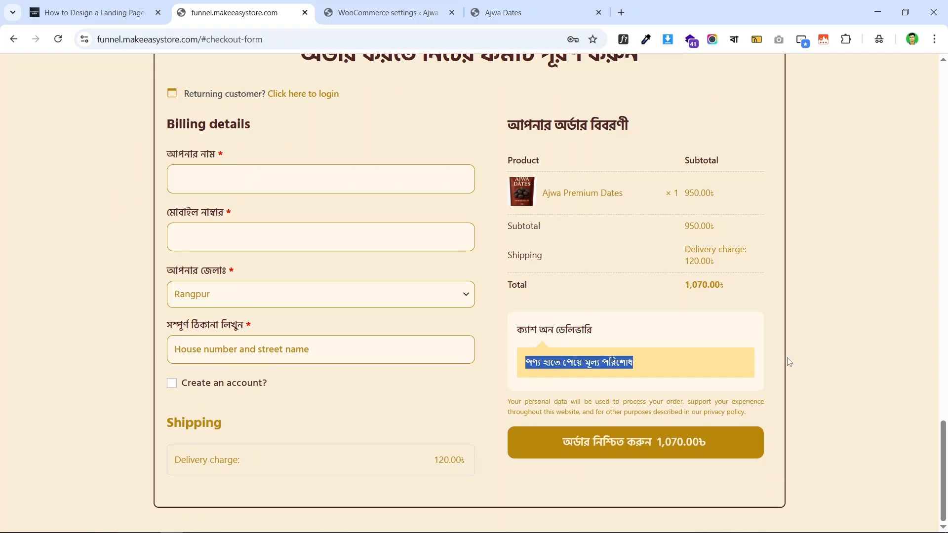
left_click(348, 12)
left_click(227, 9)
left_click(340, 4)
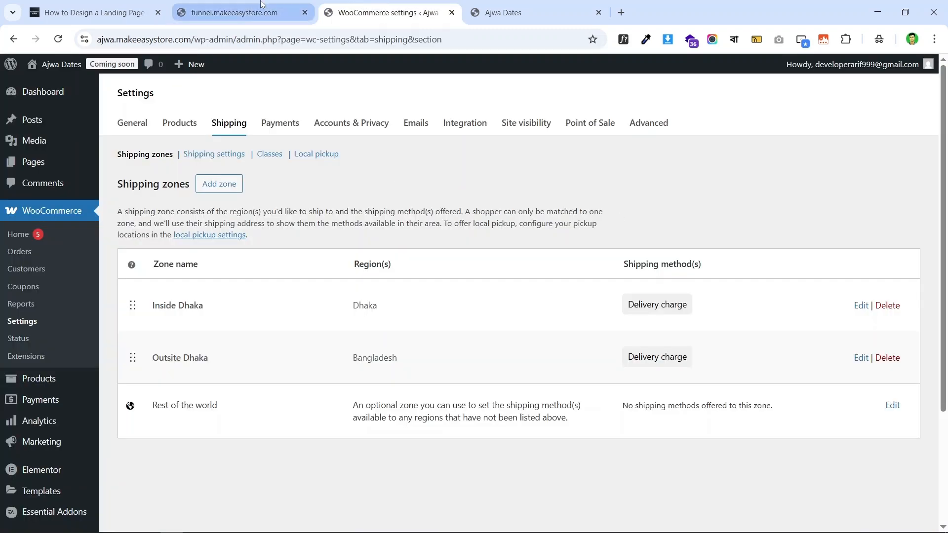
left_click(237, 10)
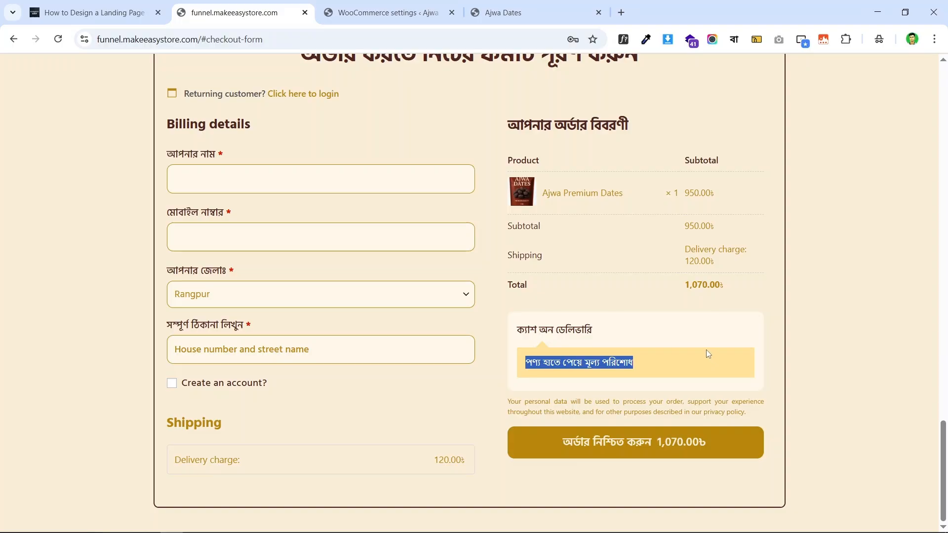
triple_click(550, 328)
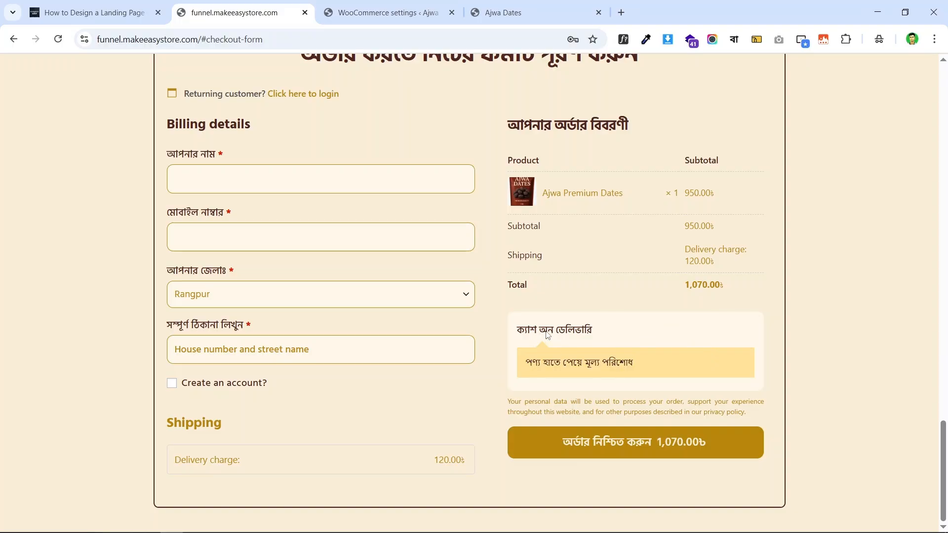
- Return to the shipping zones settings listing Inside Dhaka and Outsite Dhaka
left_click(376, 12)
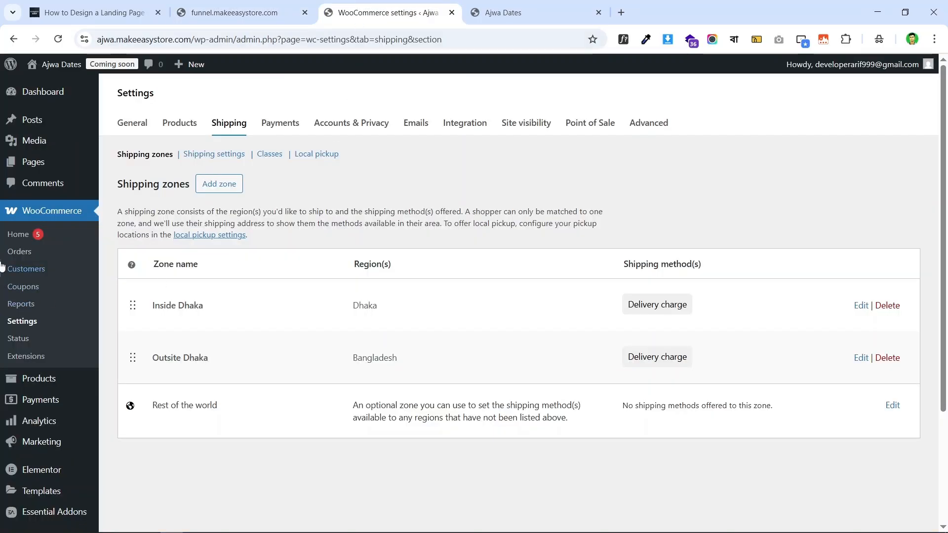
scroll(43, 316, "down", 3)
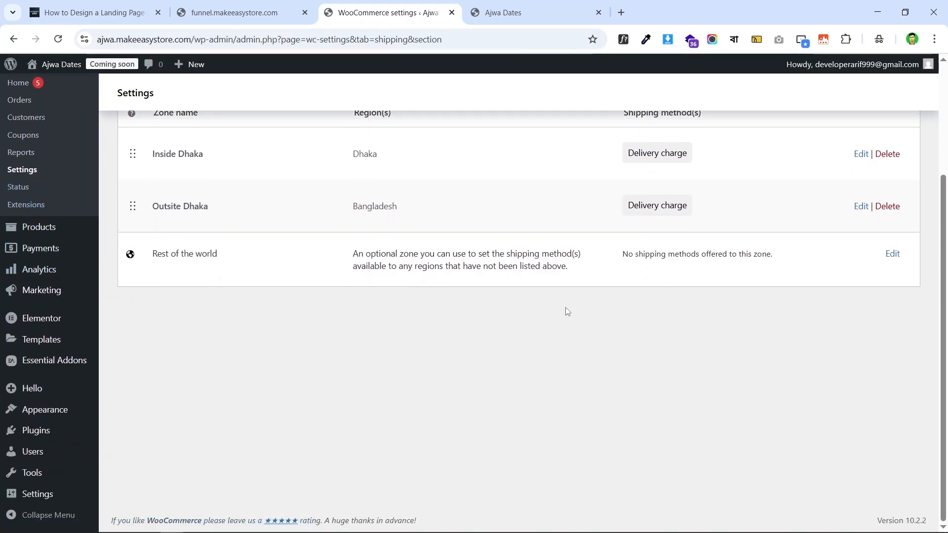
scroll(568, 312, "up", 3)
left_click(224, 5)
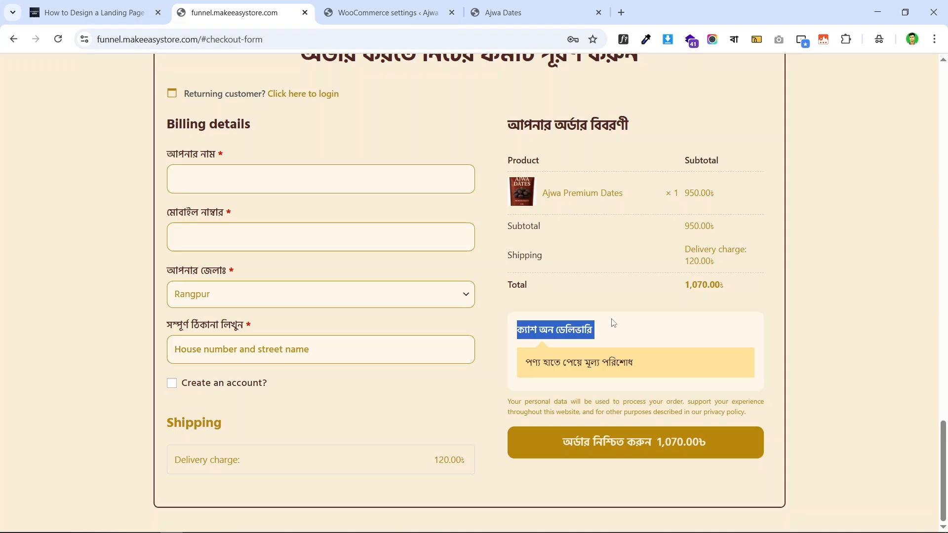
left_click(408, 7)
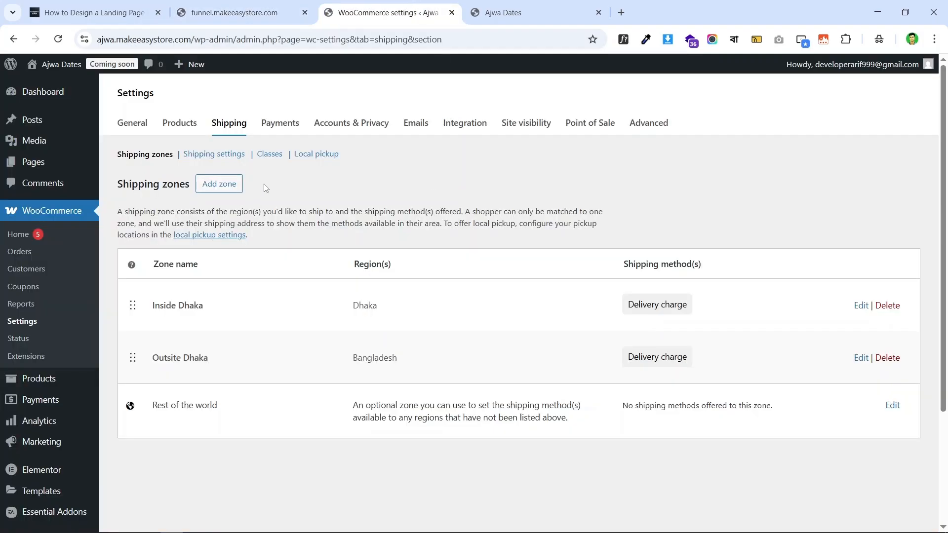
- Enable Cash on delivery under WooCommerce's offline payment methods in the Payments settings
left_click(280, 123)
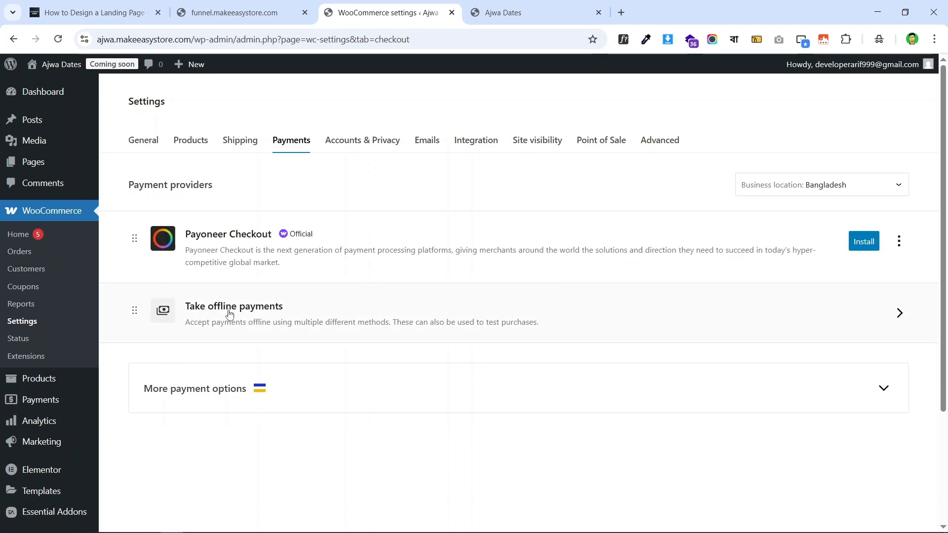
left_click(881, 316)
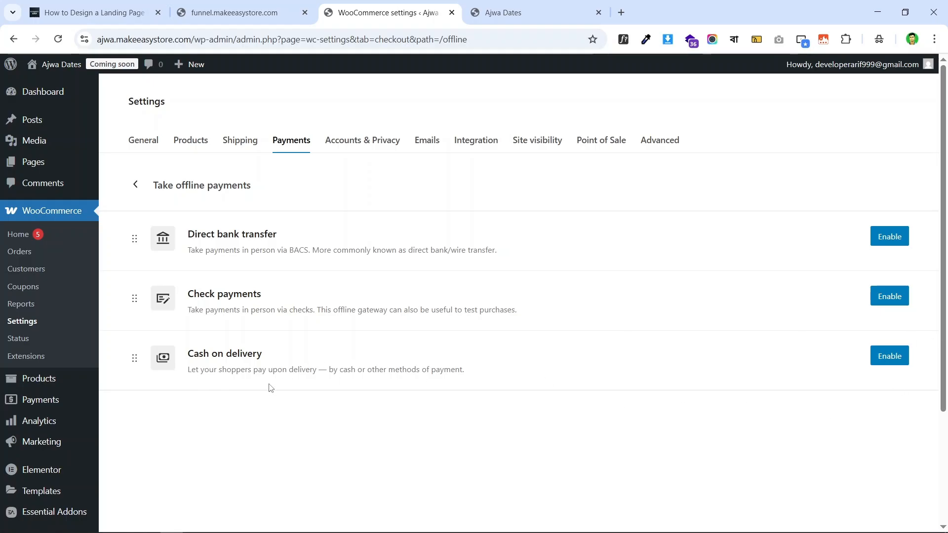
left_click(890, 359)
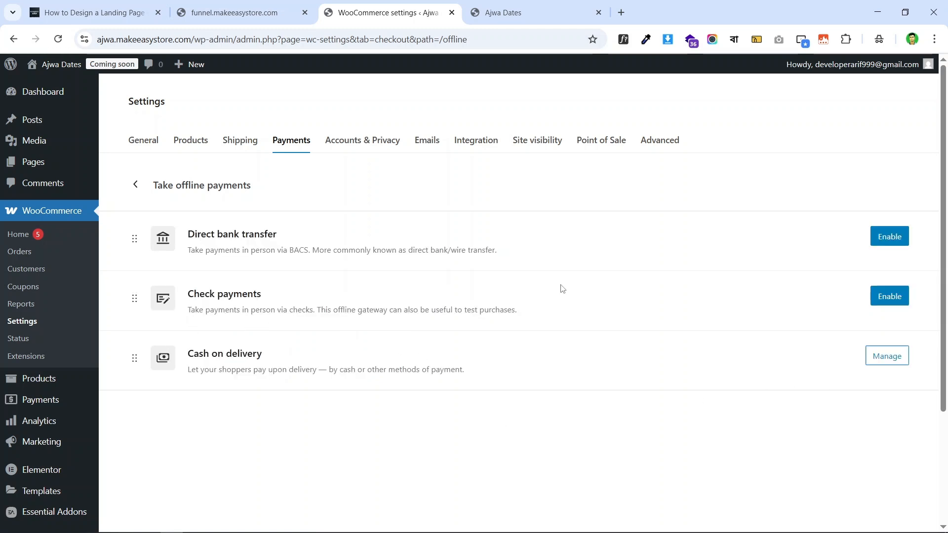
- Open the Cash on delivery settings and copy the ক্যাশ অন ডেলিভারি heading from the checkout
left_click(888, 359)
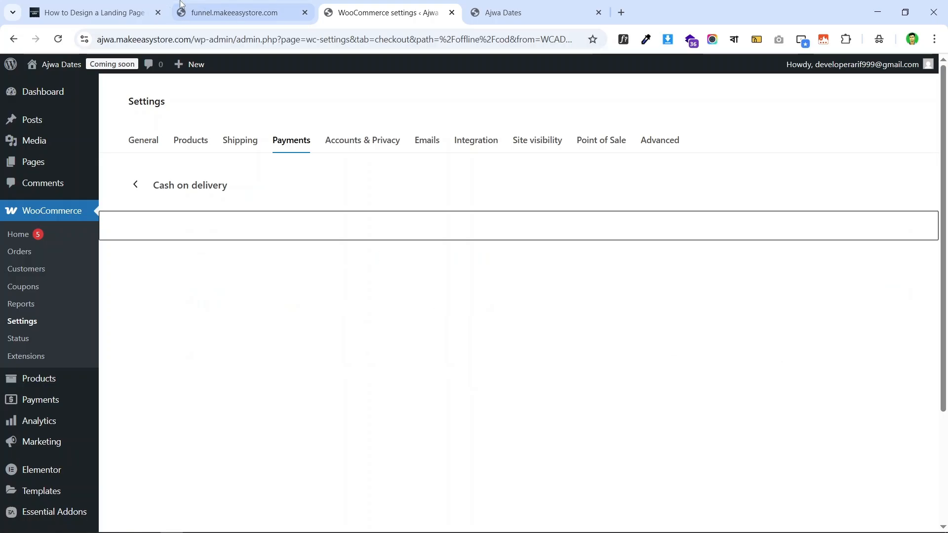
key("ctrl+shift+Tab")
right_click(558, 327)
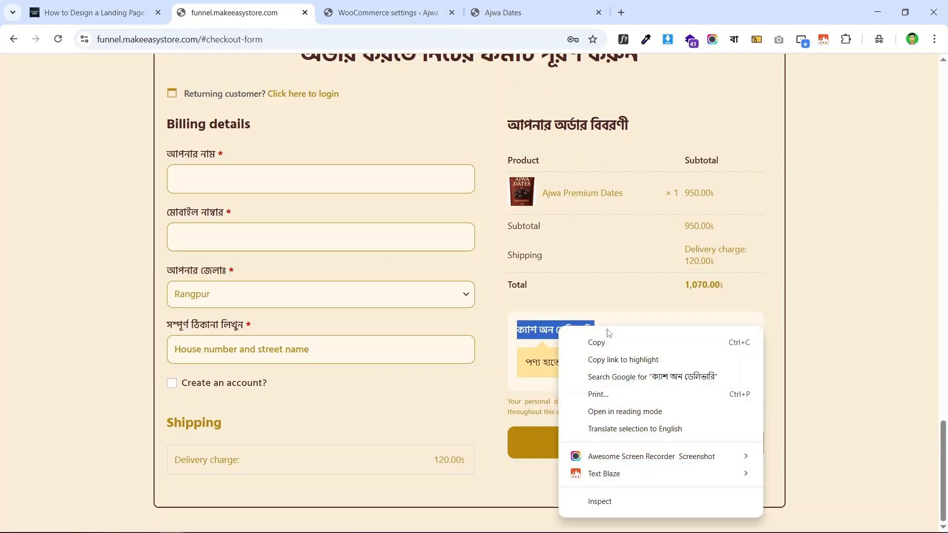
left_click(583, 341)
left_click(414, 4)
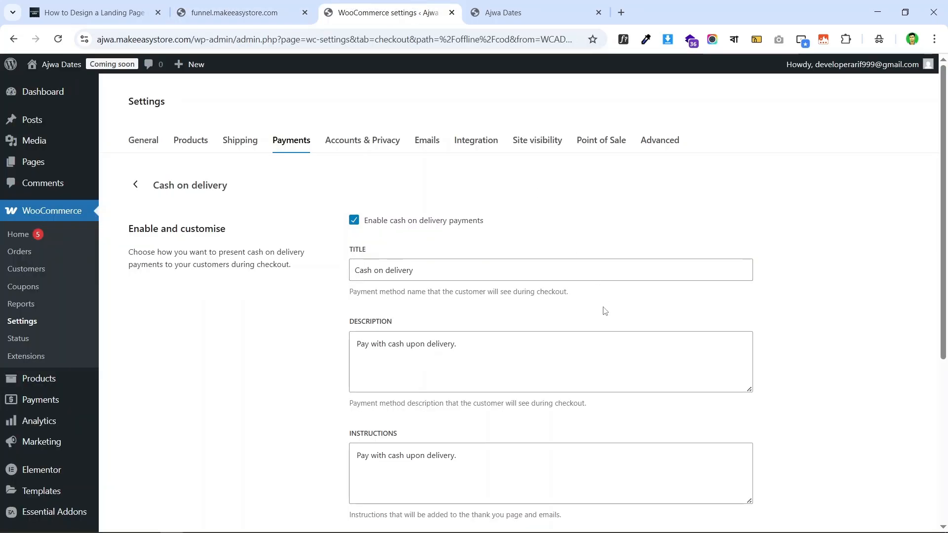
triple_click(473, 269)
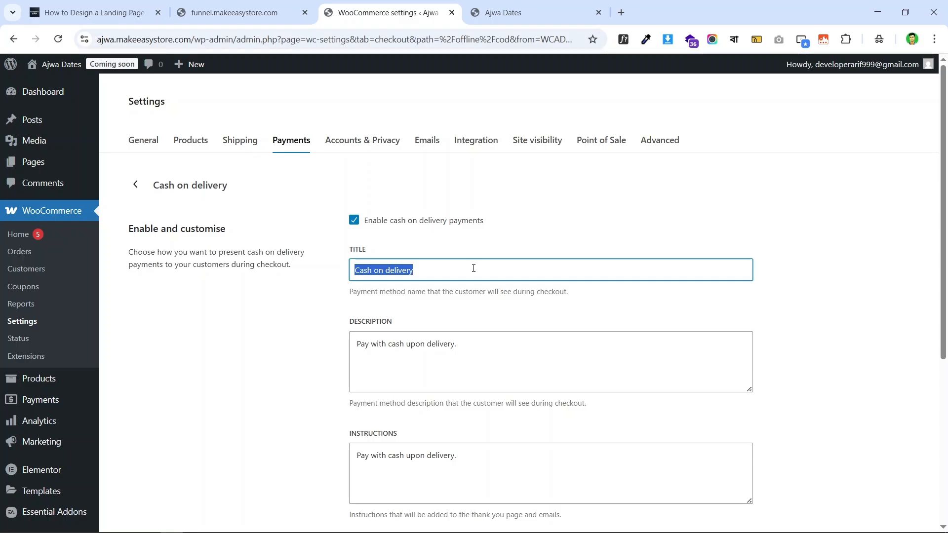
left_click(242, 13)
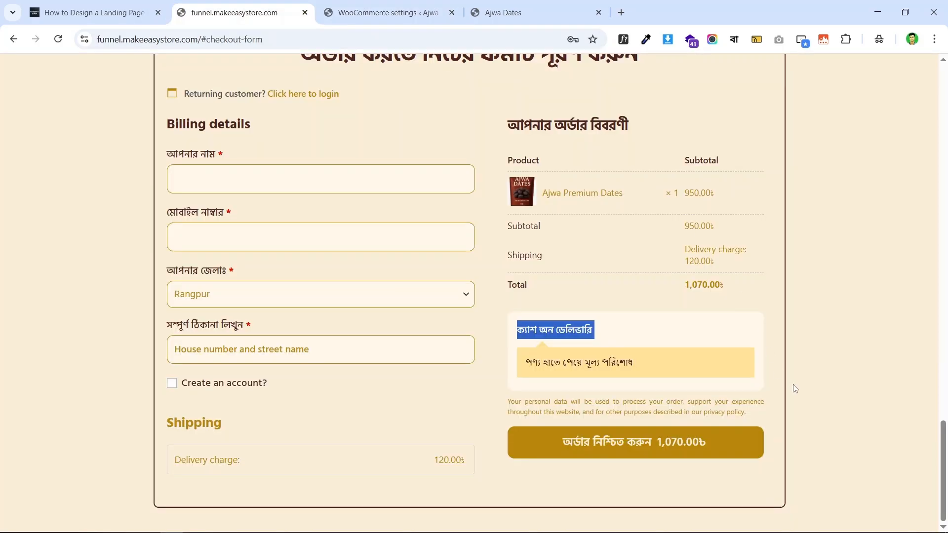
left_click_drag(519, 329, 583, 335)
double_click(549, 335)
left_click(551, 337)
triple_click(570, 327)
left_click(386, 13)
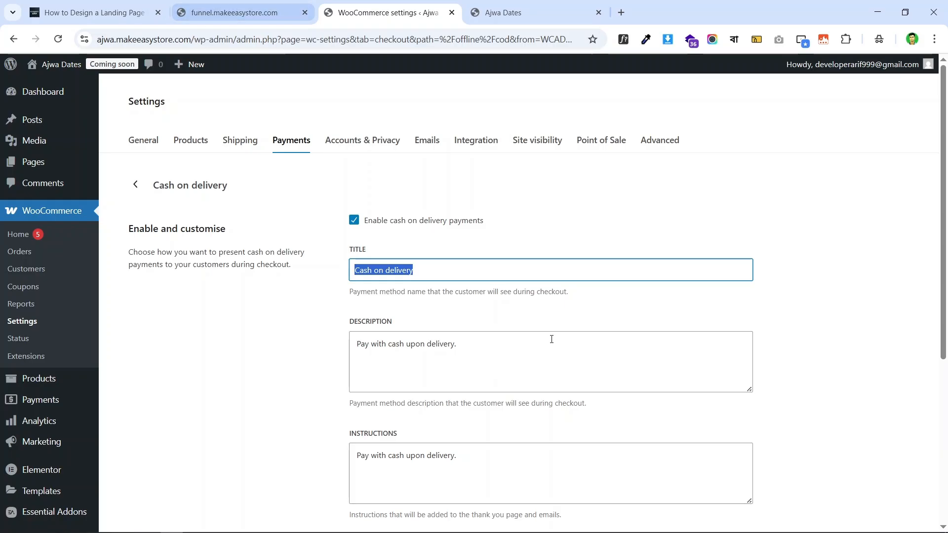
- Replace the payment title with the Bangla heading ক্যাশ অন ডেলিভারি
left_click(269, 370)
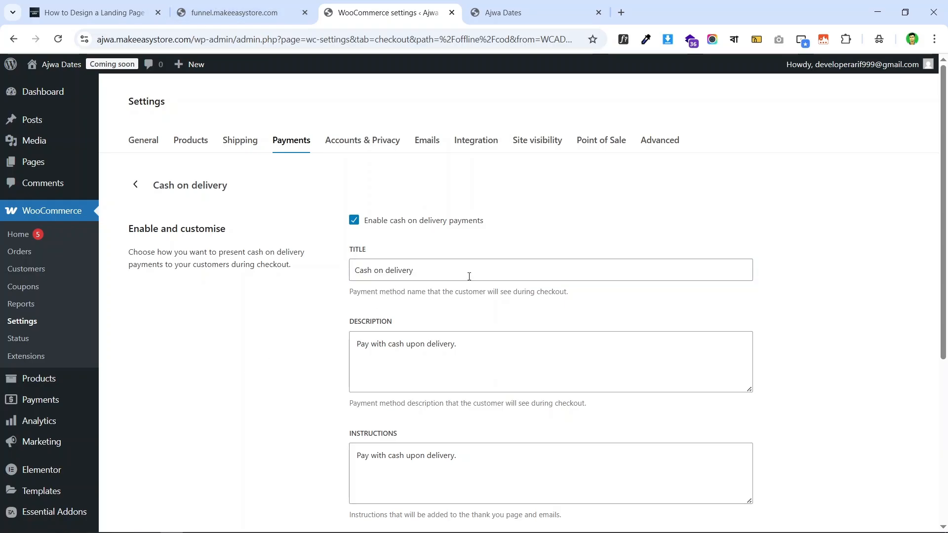
left_click(242, 11)
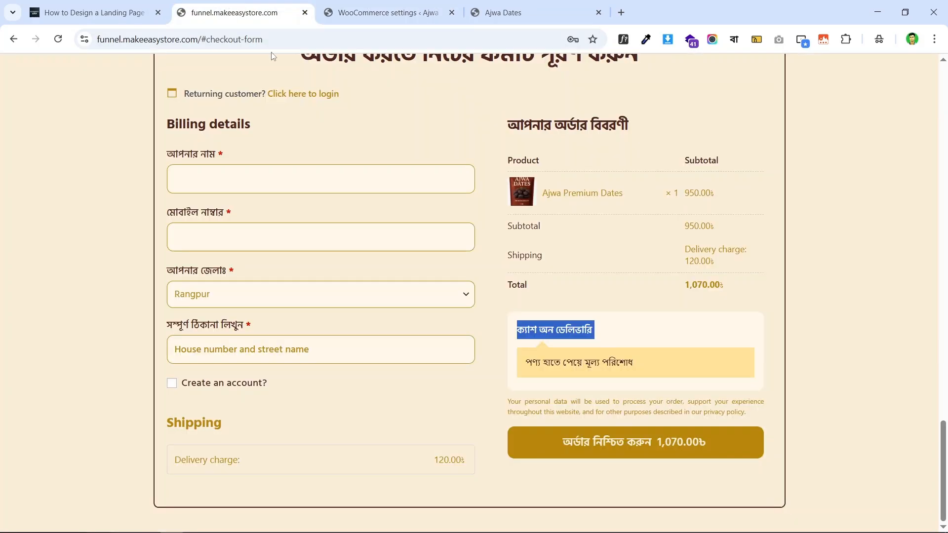
right_click(564, 331)
left_click(607, 344)
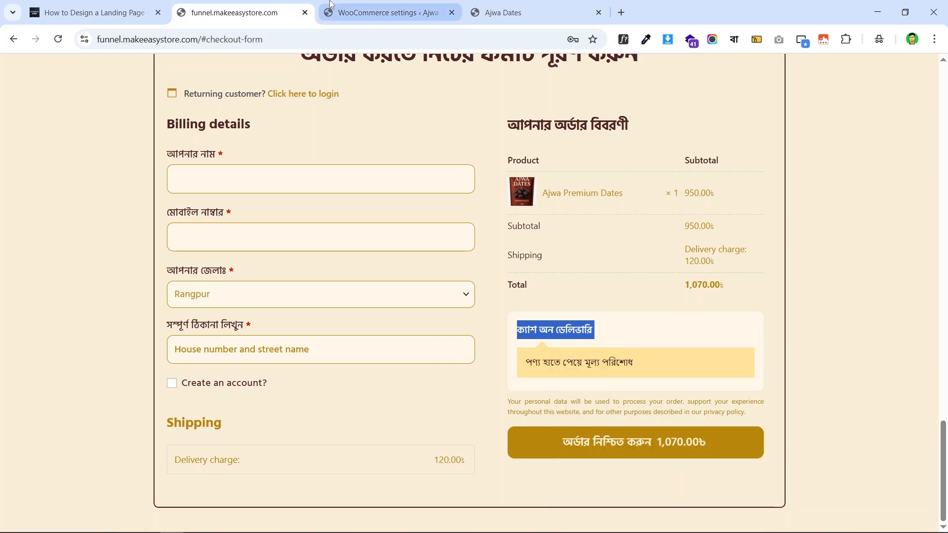
left_click(388, 12)
left_click(443, 271)
key("ctrl+a")
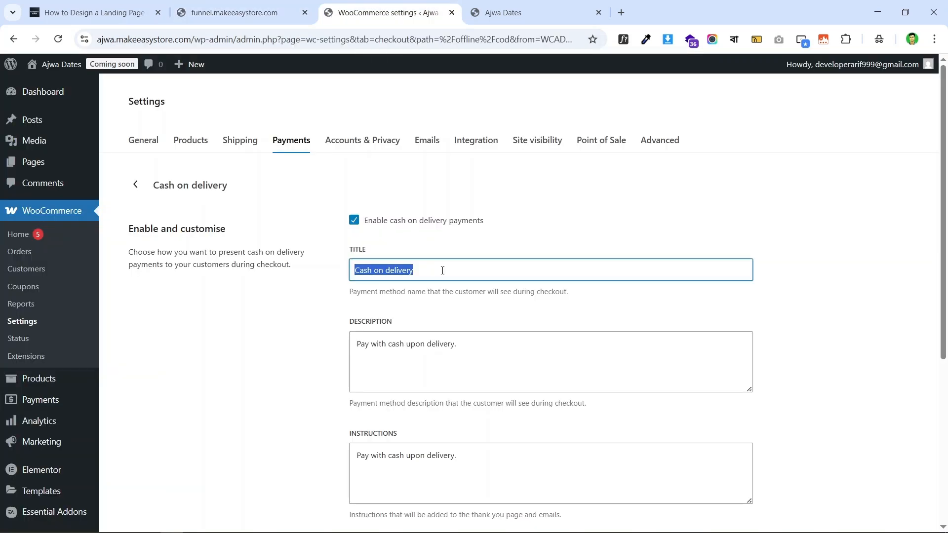
key("ctrl+v")
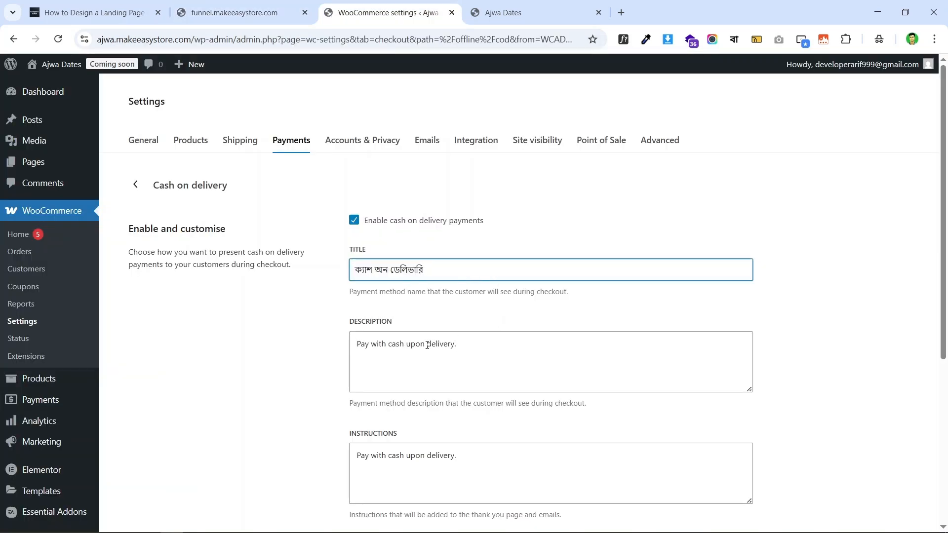
- Replace the description with পণ্য হাতে পেয়ে মূল্য পরিশোধ copied from the checkout
left_click(242, 14)
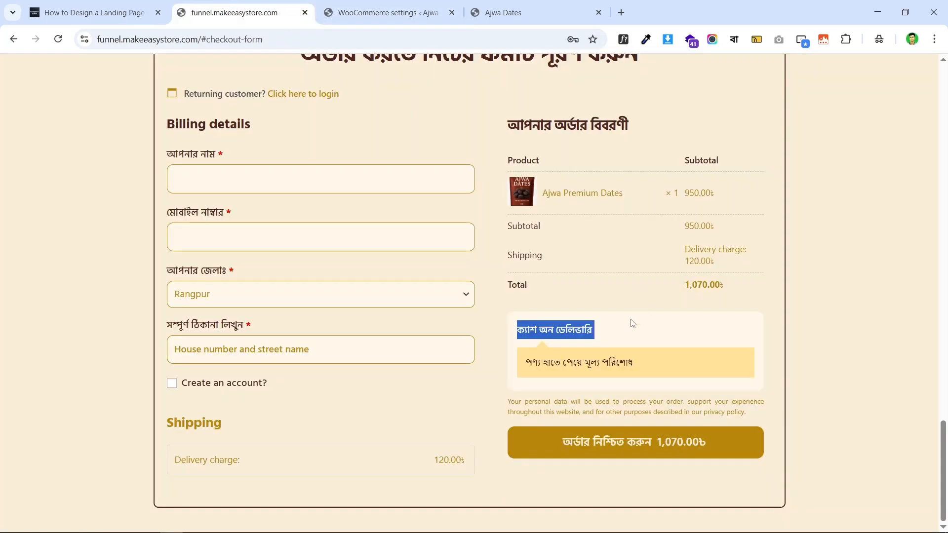
triple_click(560, 356)
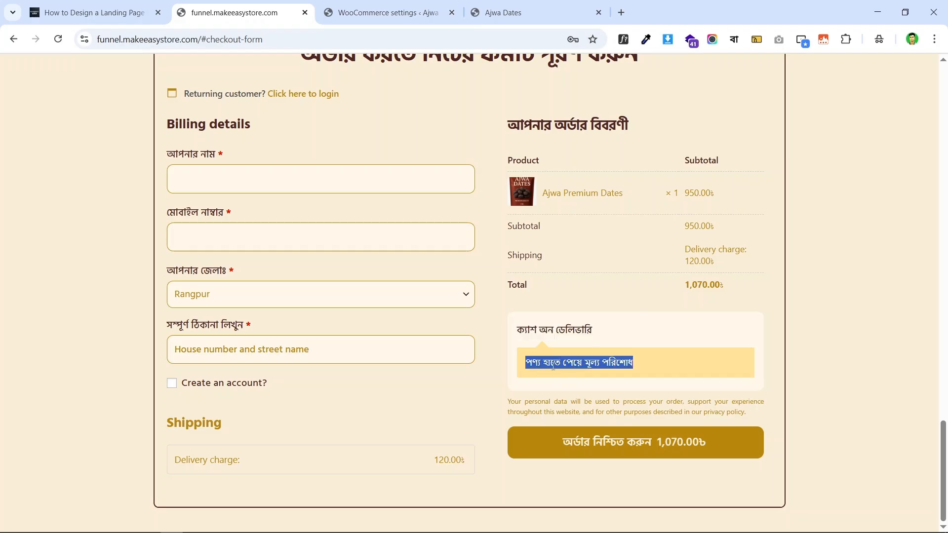
right_click(607, 364)
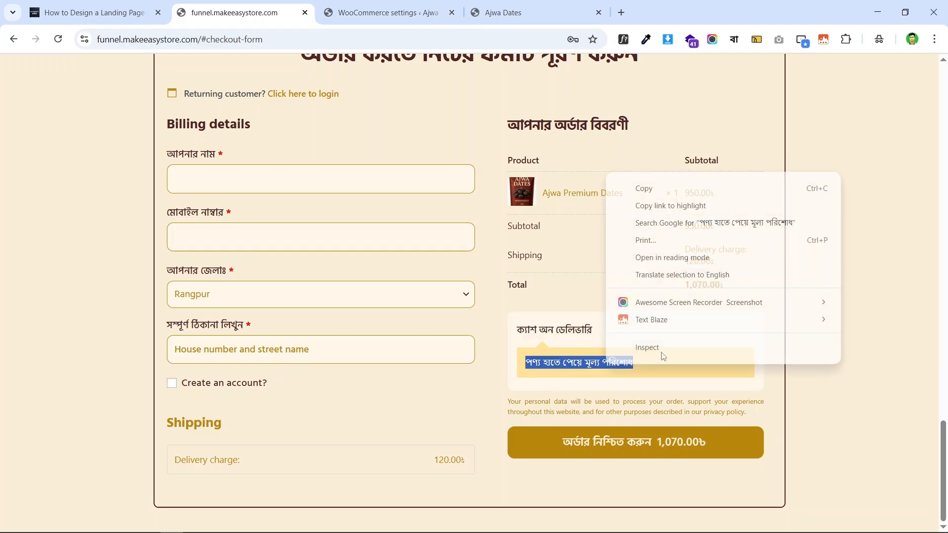
left_click(682, 188)
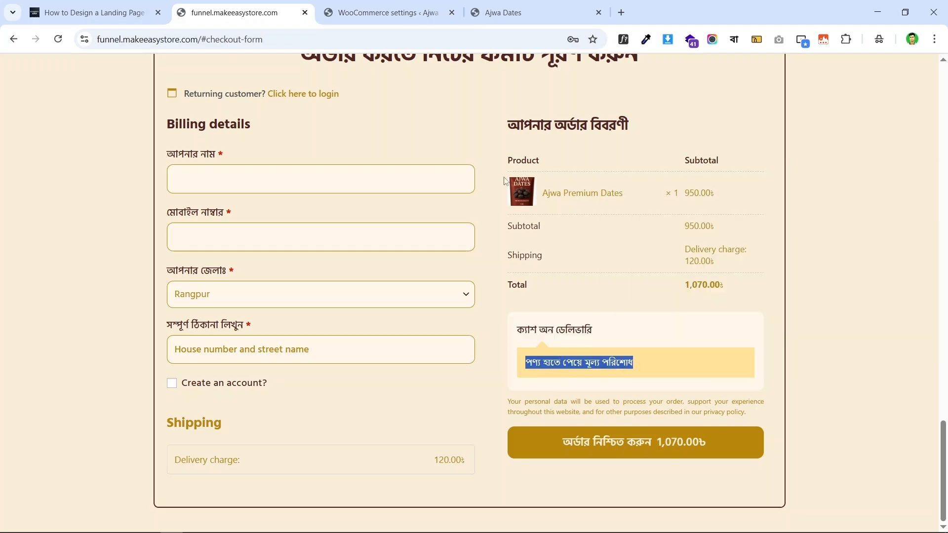
left_click(378, 11)
triple_click(367, 343)
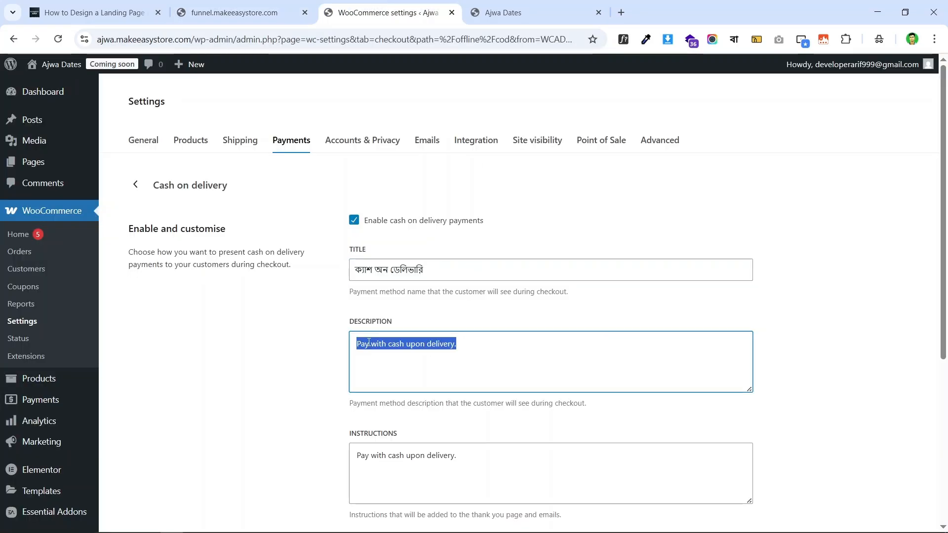
key("ctrl+v")
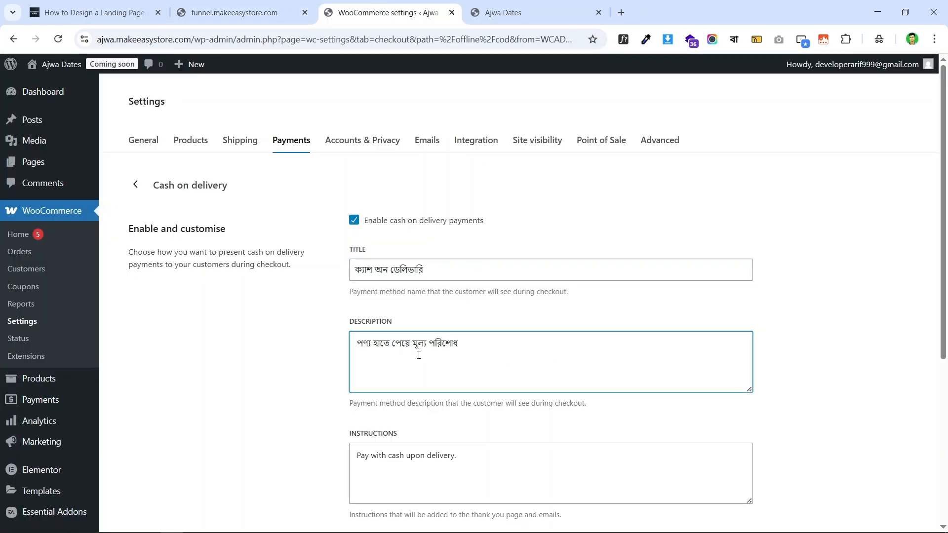
- Compare with the checkout and save the cash on delivery settings
left_click(270, 10)
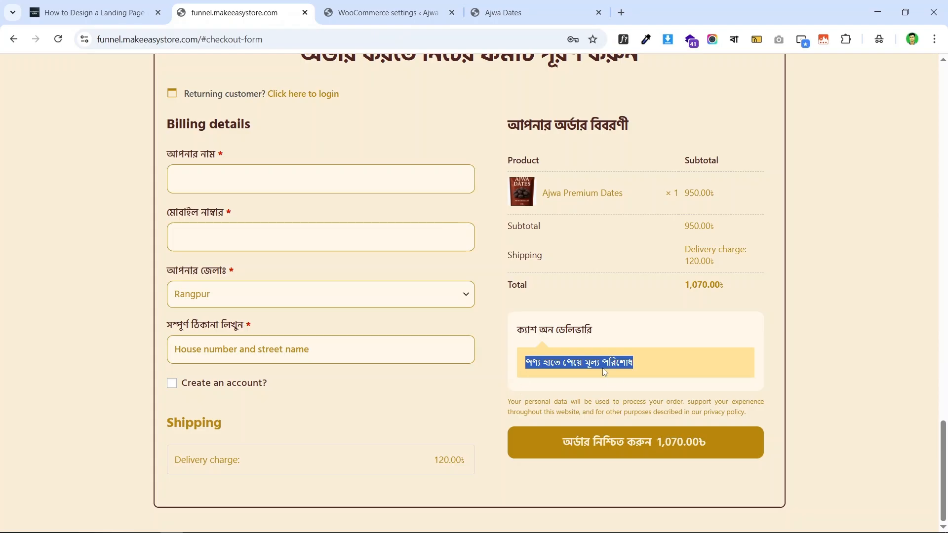
left_click(399, 10)
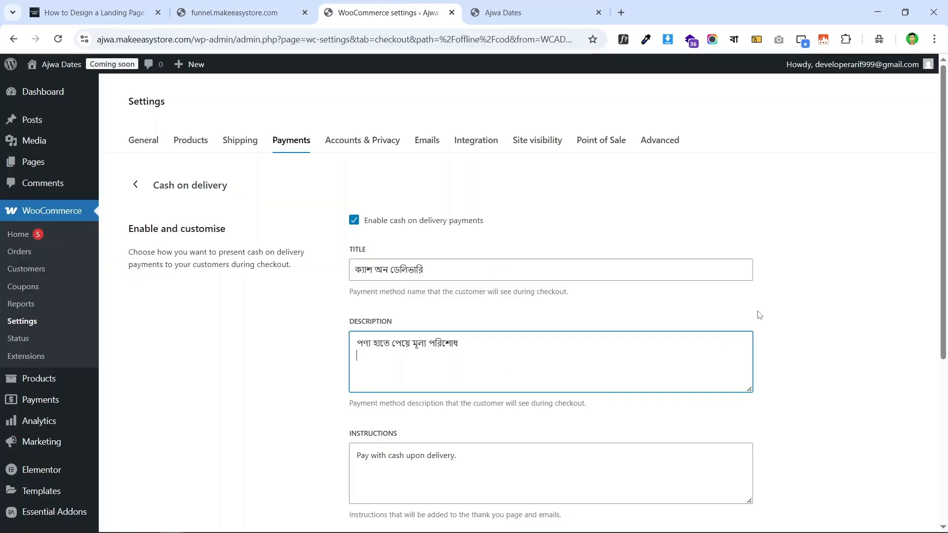
scroll(531, 248, "down", 5)
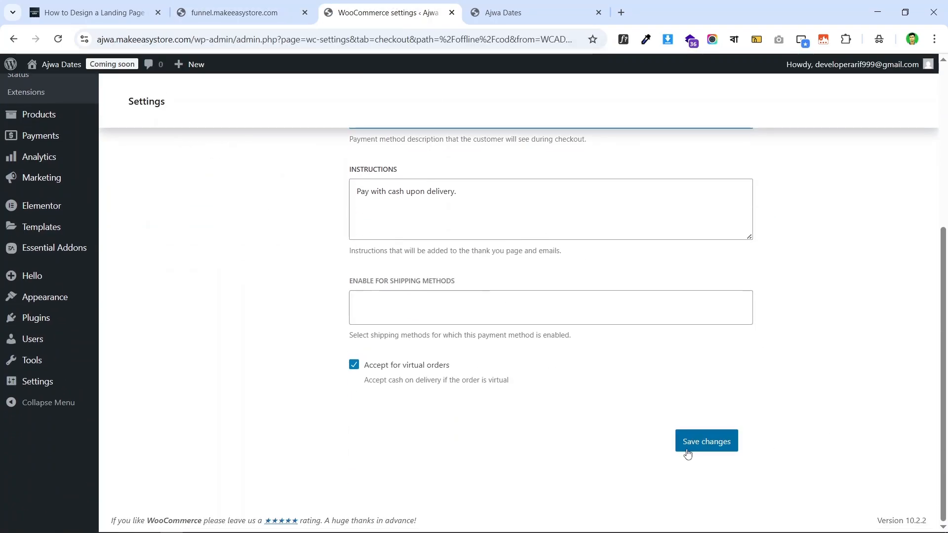
left_click(692, 448)
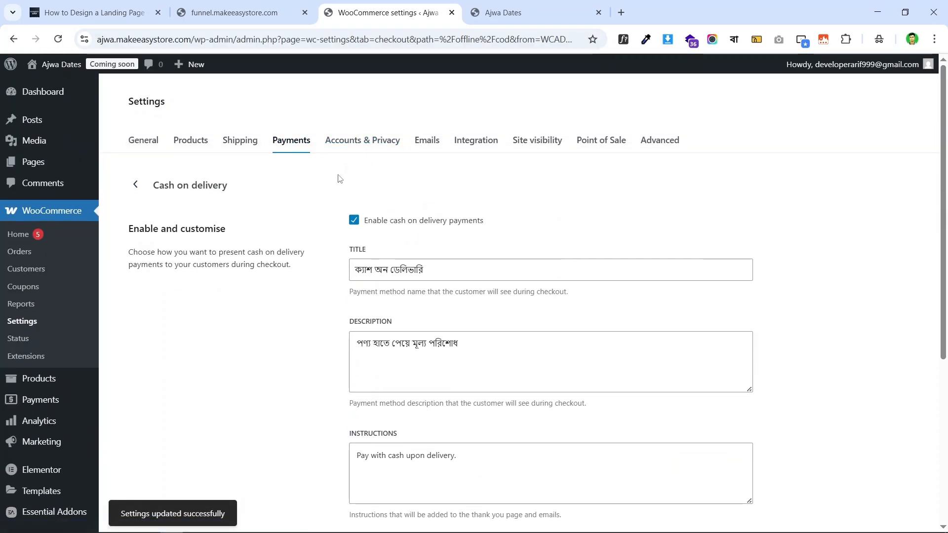
- Open Accounts & Privacy and check the create-an-account option on the checkout form
left_click(361, 141)
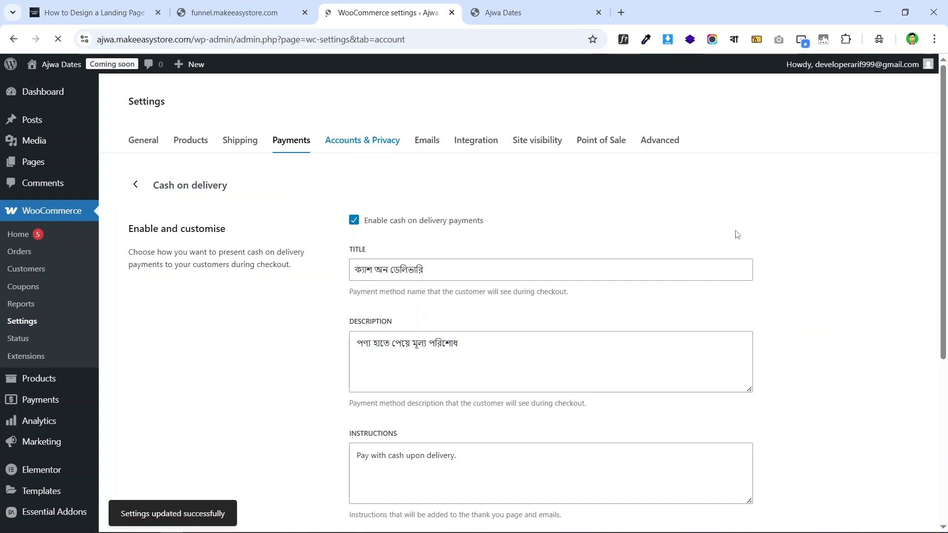
left_click(270, 15)
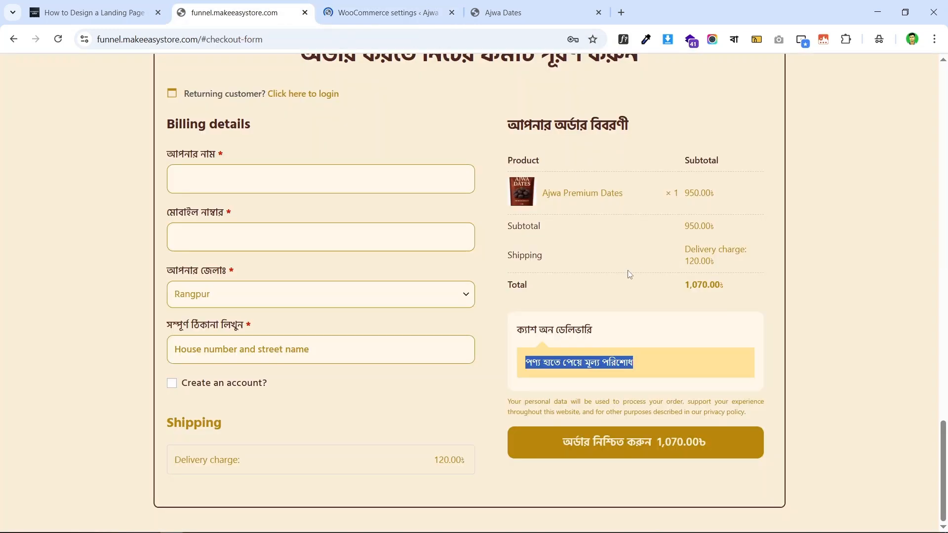
left_click(479, 328)
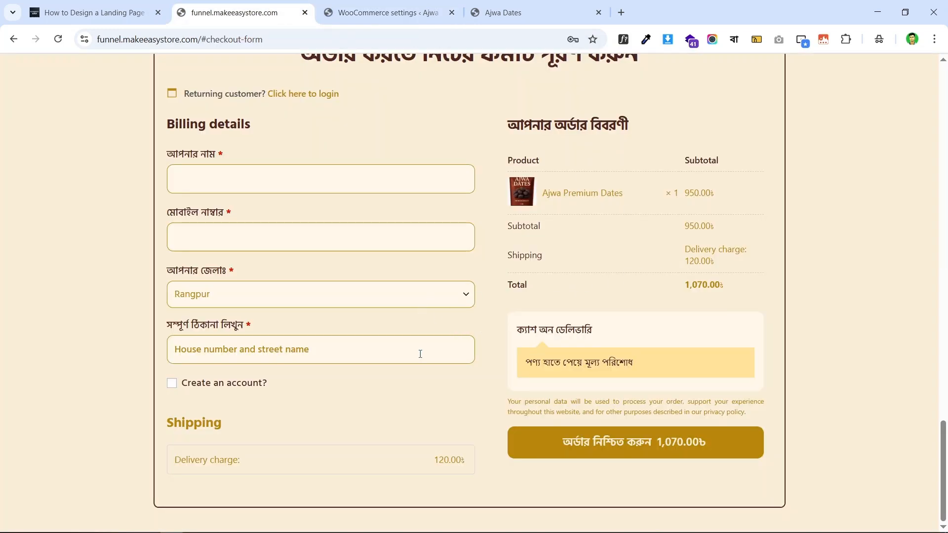
left_click(171, 385)
left_click(172, 384)
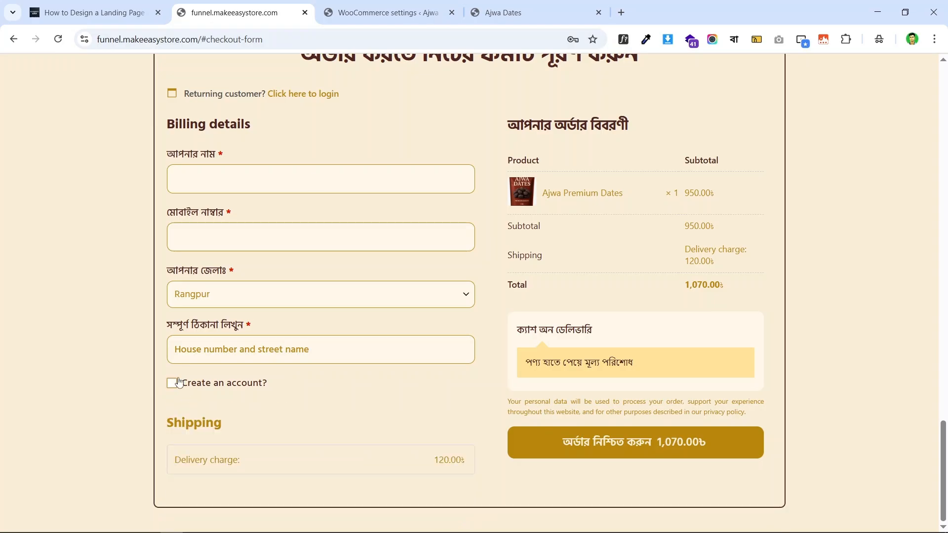
left_click(375, 13)
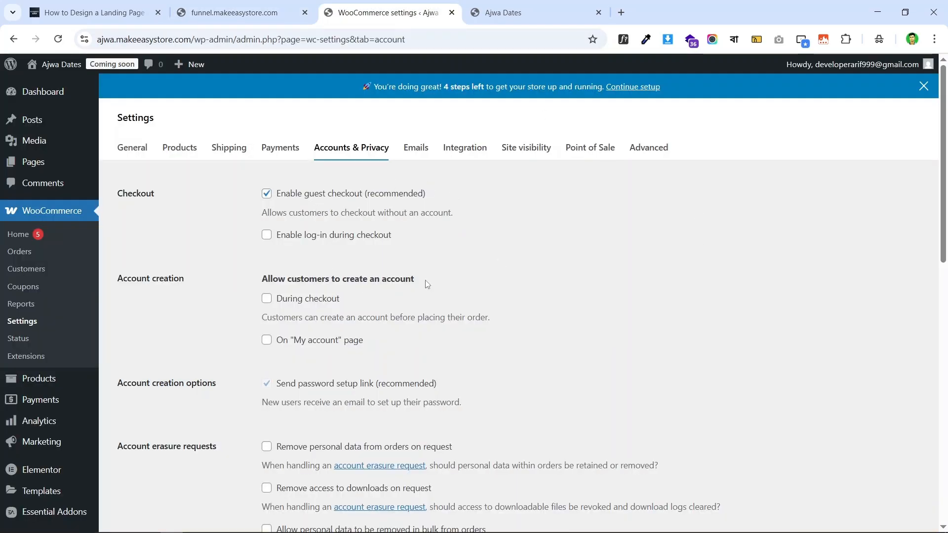
- Enable log-in during checkout and account creation on My account, and turn off password setup links
left_click(266, 235)
left_click(266, 339)
scroll(297, 252, "down", 5)
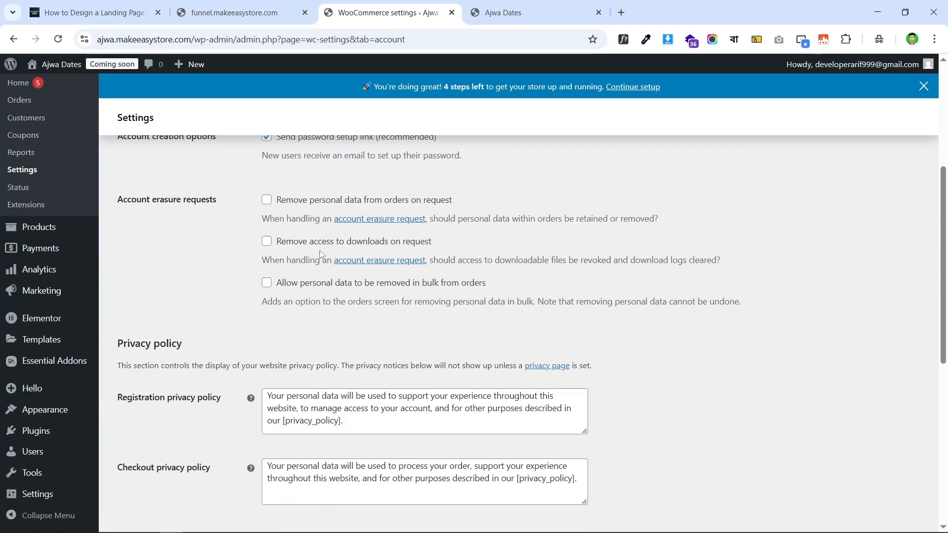
scroll(297, 252, "up", 1)
scroll(298, 253, "up", 1)
left_click(267, 261)
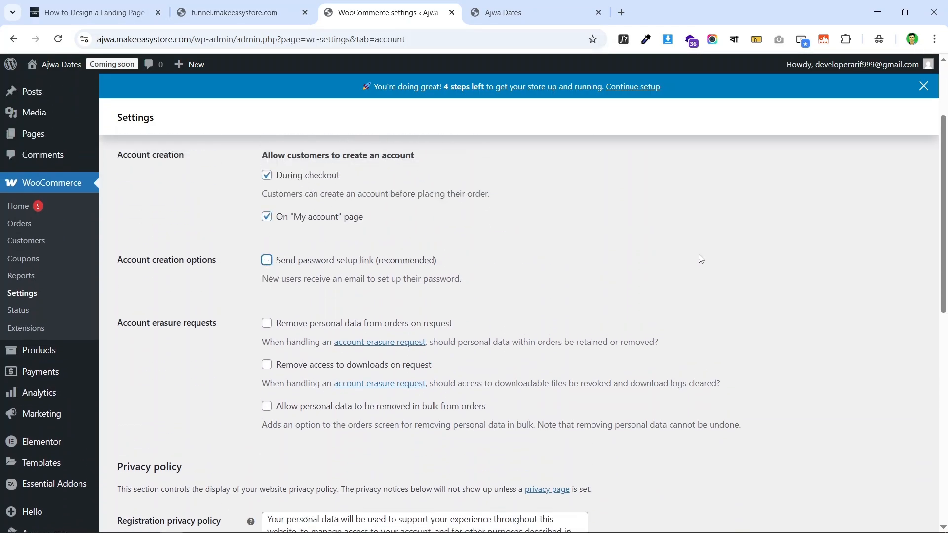
scroll(484, 279, "down", 10)
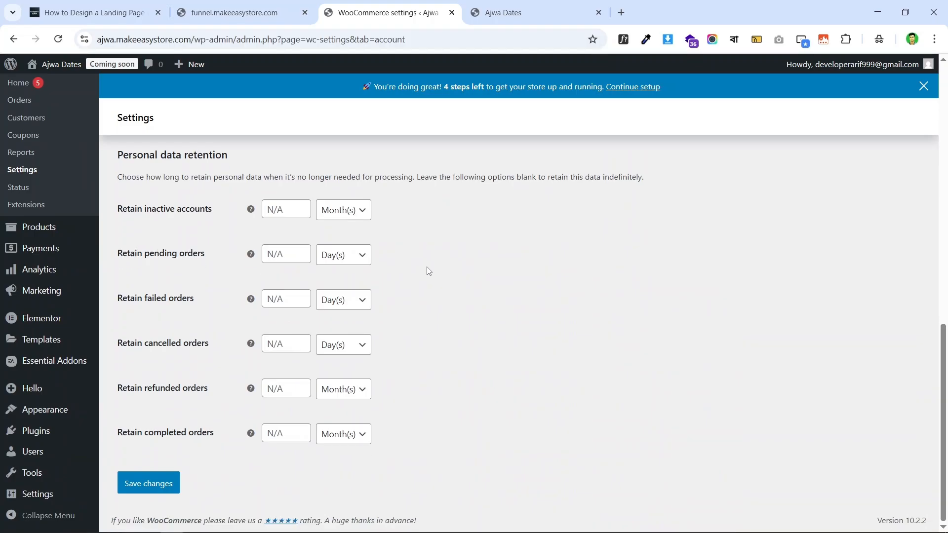
scroll(601, 233, "up", 15)
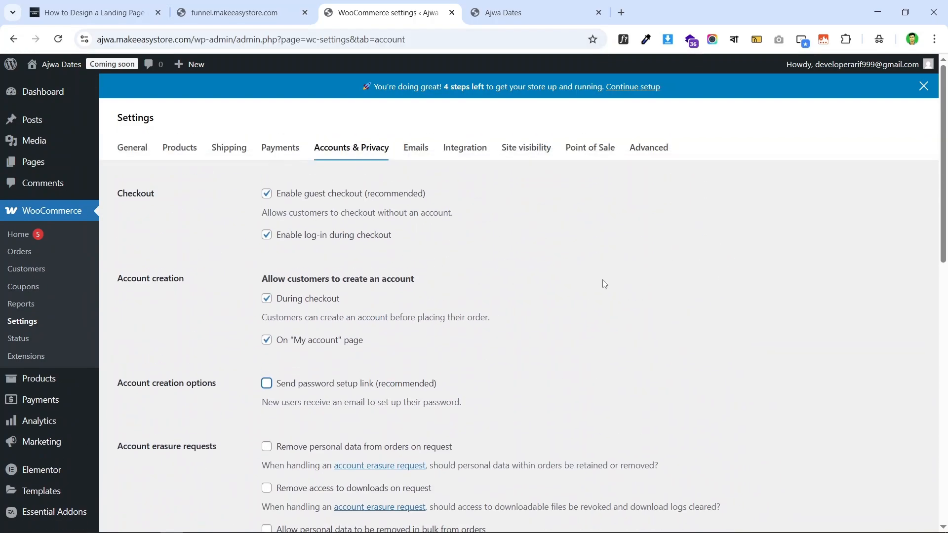
scroll(573, 274, "down", 8)
scroll(544, 267, "down", 3)
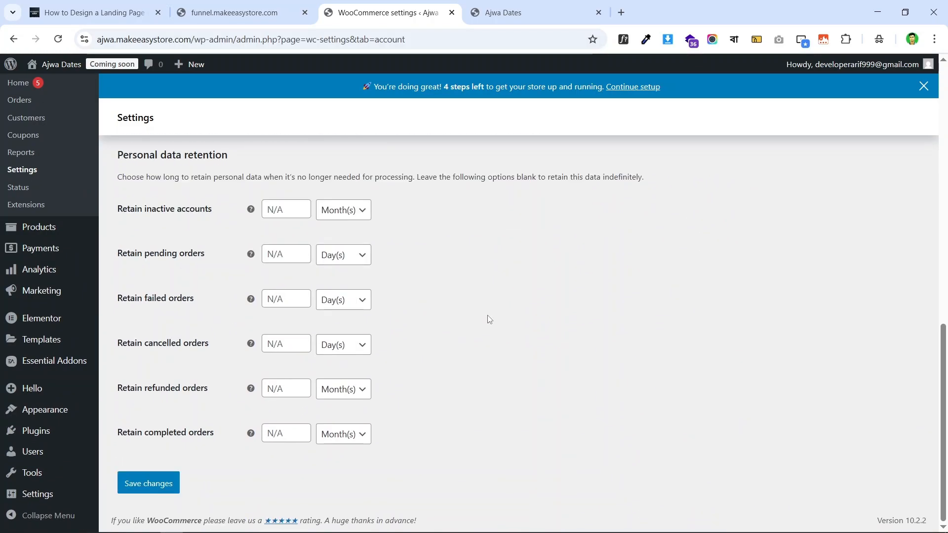
- Save the Accounts & Privacy changes, review the page, then view the Ajwa Dates storefront
left_click(167, 476)
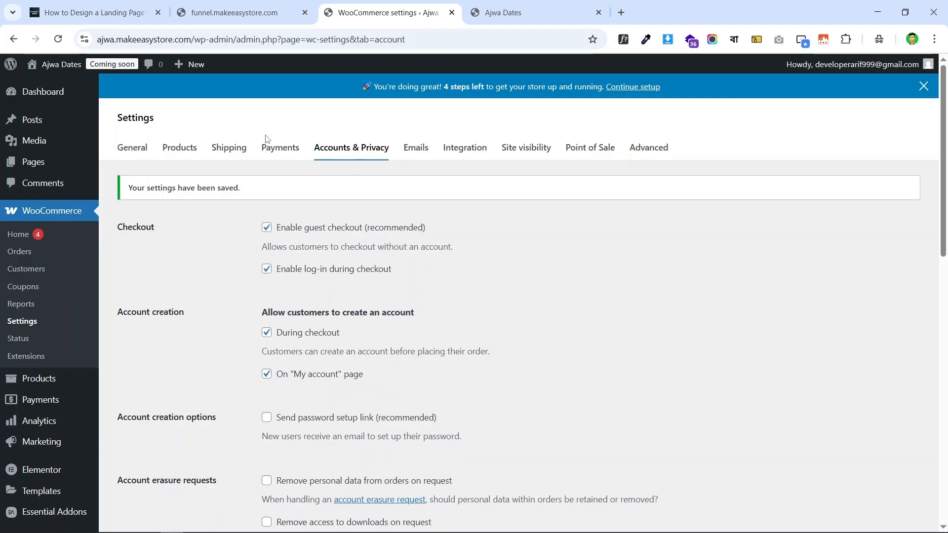
scroll(419, 201, "down", 7)
scroll(420, 201, "down", 7)
scroll(241, 298, "up", 14)
scroll(405, 314, "down", 3)
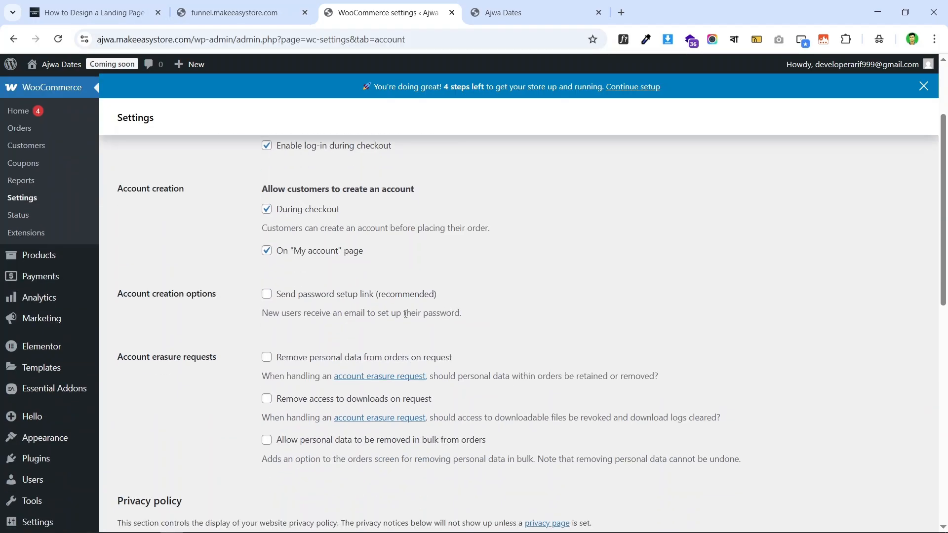
scroll(235, 316, "down", 10)
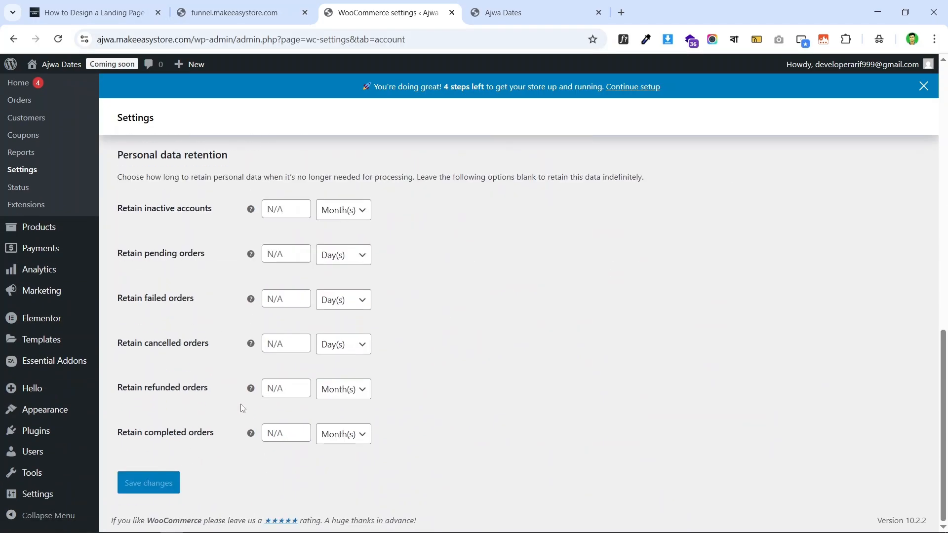
scroll(344, 187, "up", 7)
scroll(344, 187, "up", 7)
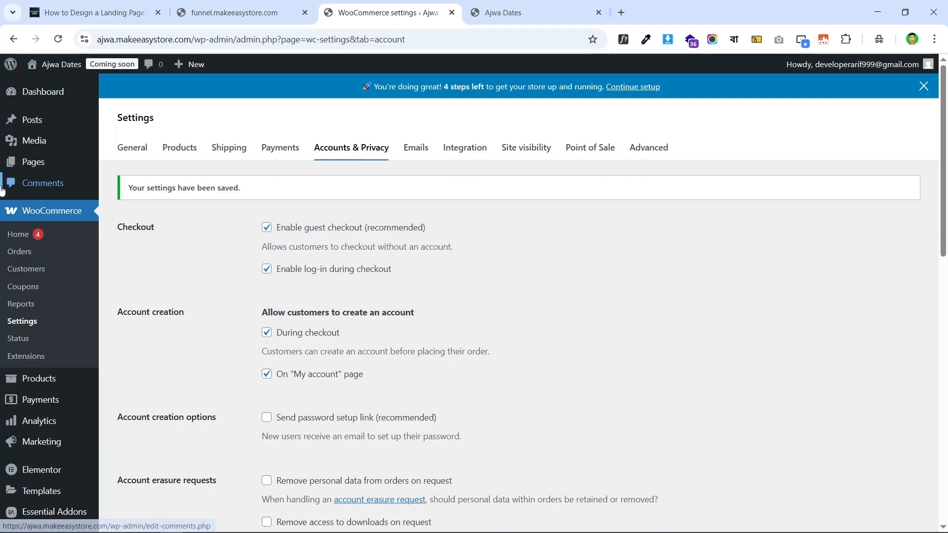
scroll(25, 252, "down", 2)
scroll(25, 252, "down", 4)
scroll(203, 252, "up", 6)
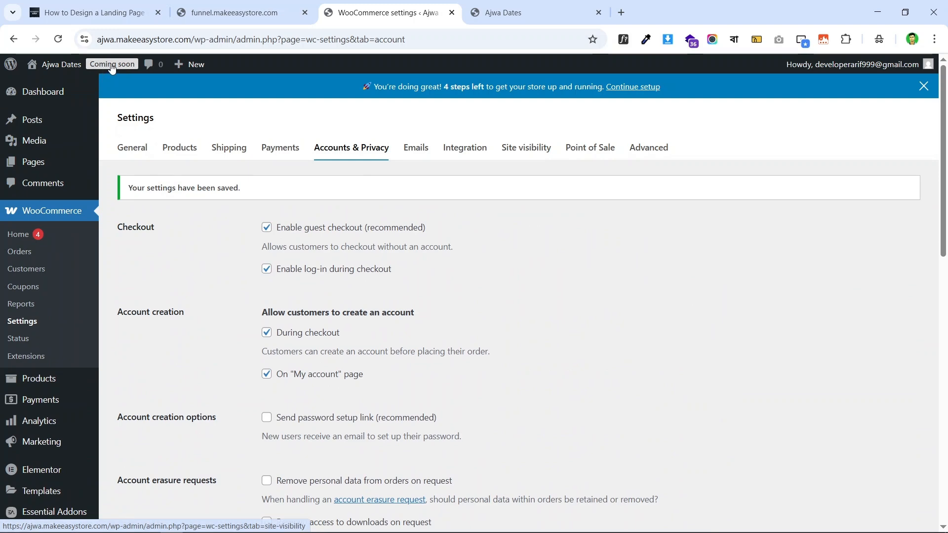
left_click(514, 11)
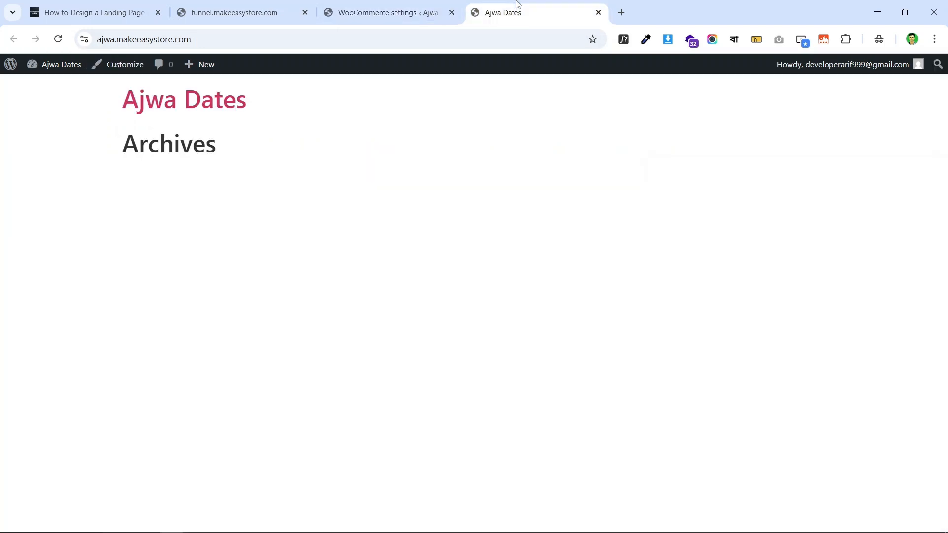
- Set Site visibility to Live and save, making the Ajwa Dates store public
left_click(405, 10)
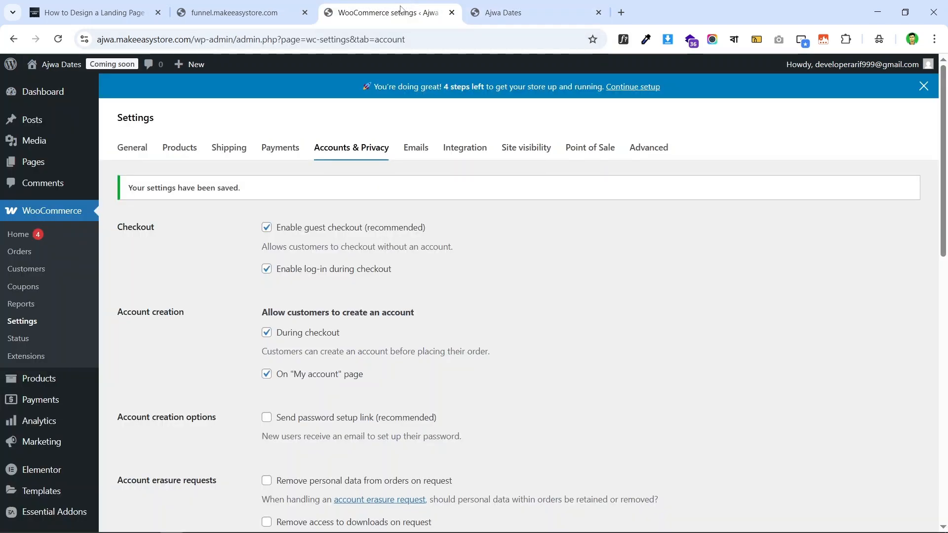
left_click(512, 7)
left_click(385, 12)
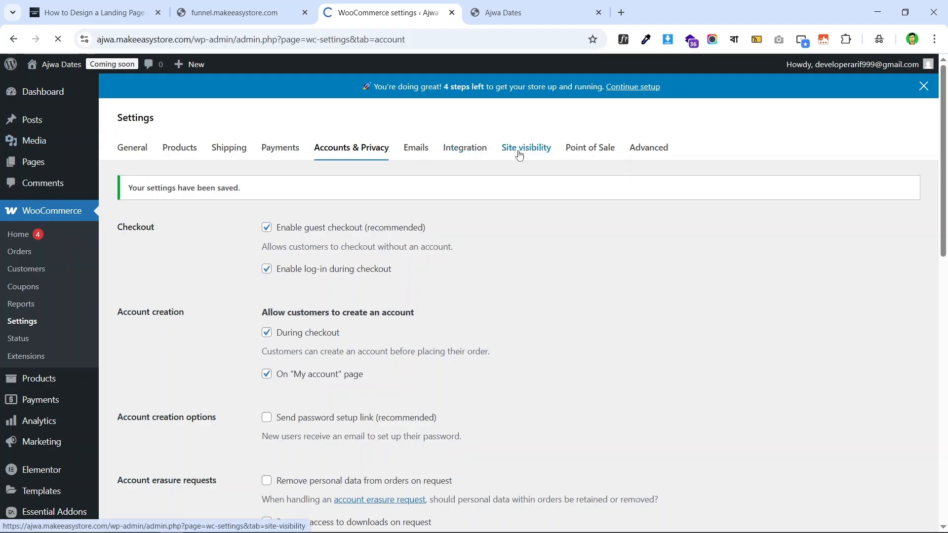
left_click(540, 158)
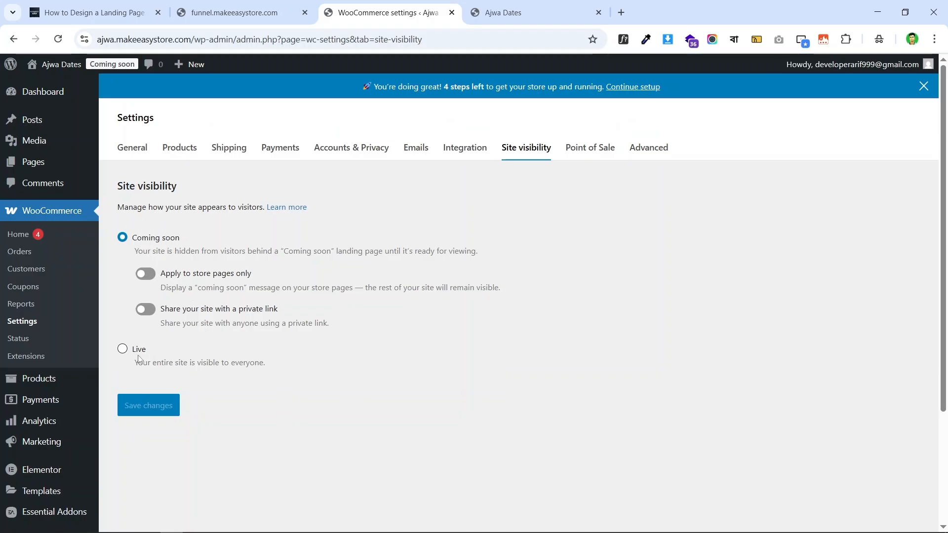
left_click(122, 350)
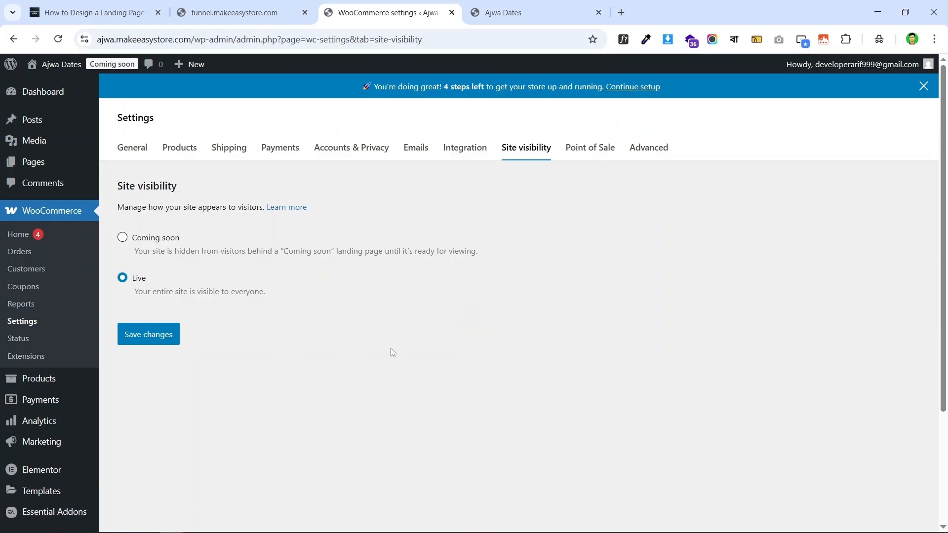
left_click(154, 336)
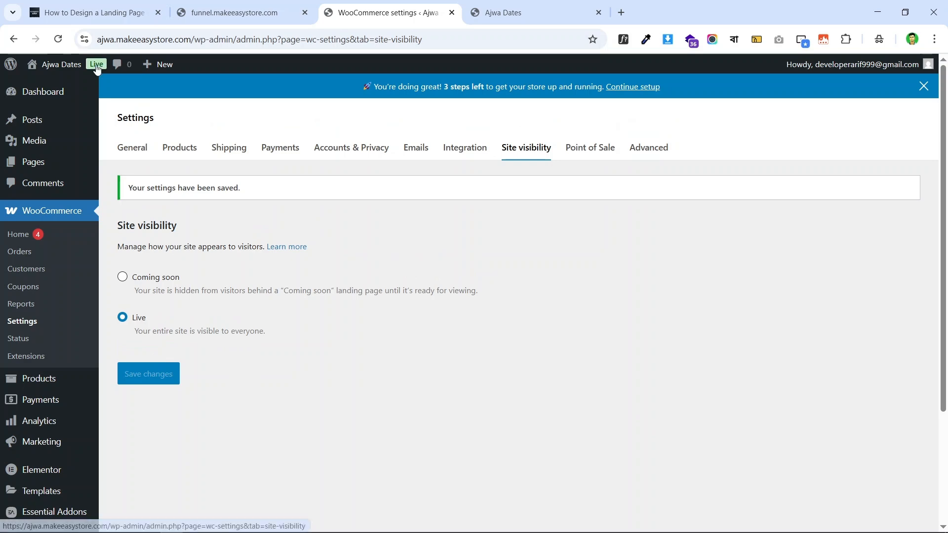
scroll(387, 342, "down", 3)
scroll(397, 336, "up", 3)
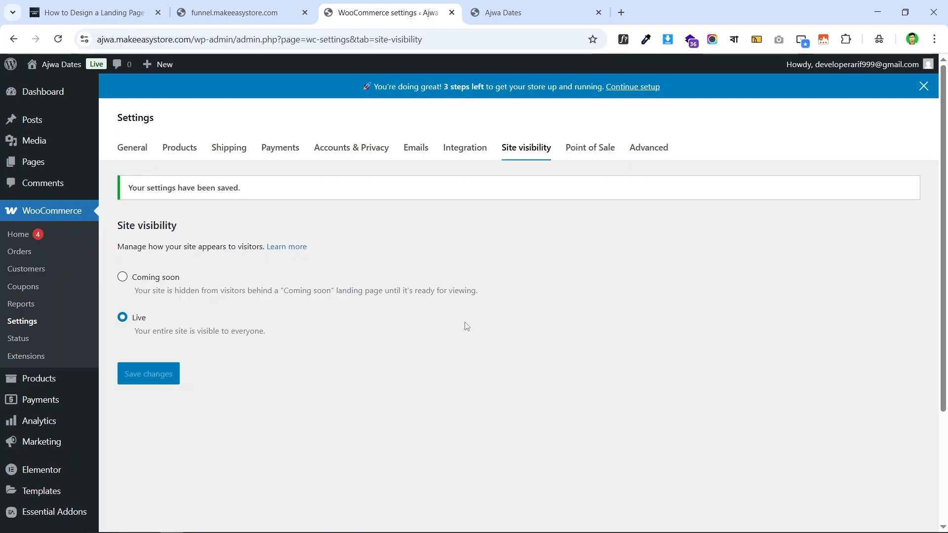
- Reload the live site, then go to the Hello theme settings
left_click(514, 11)
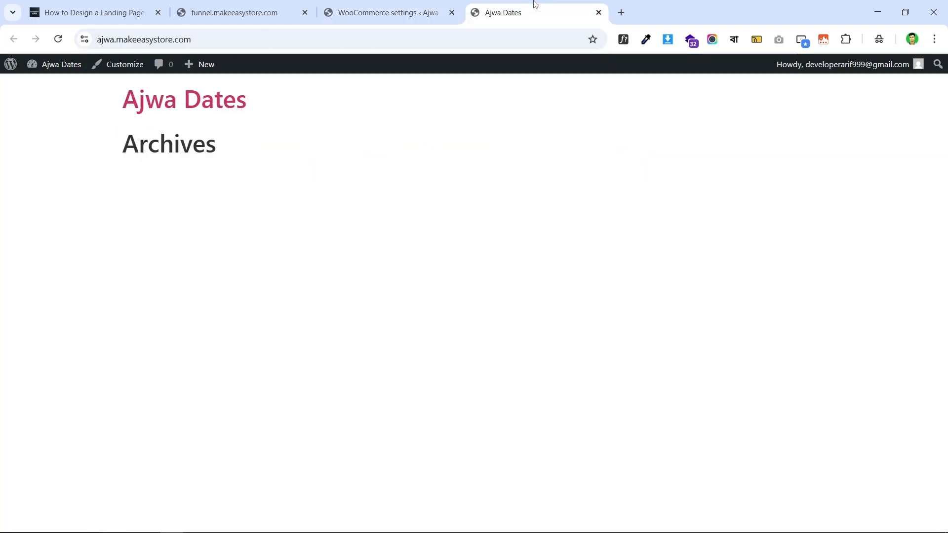
left_click(57, 39)
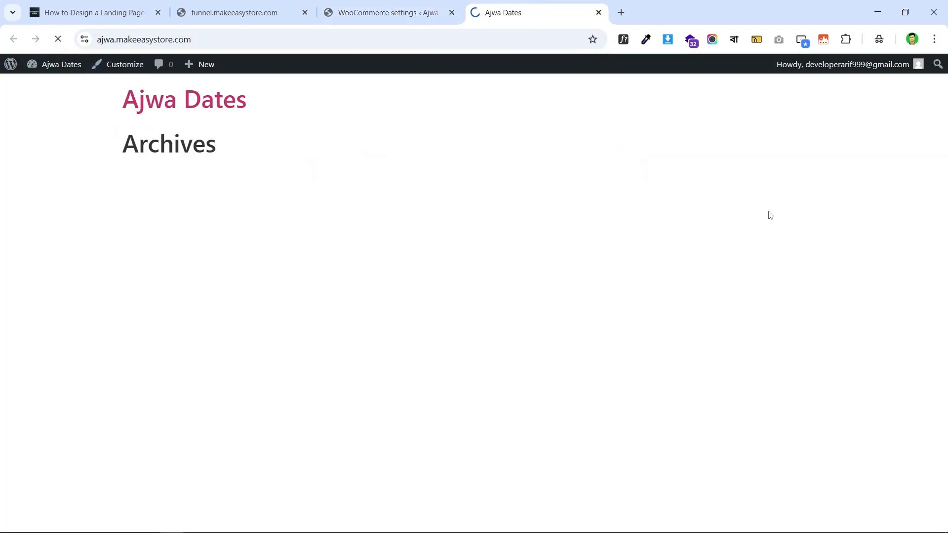
left_click(361, 4)
scroll(57, 291, "down", 3)
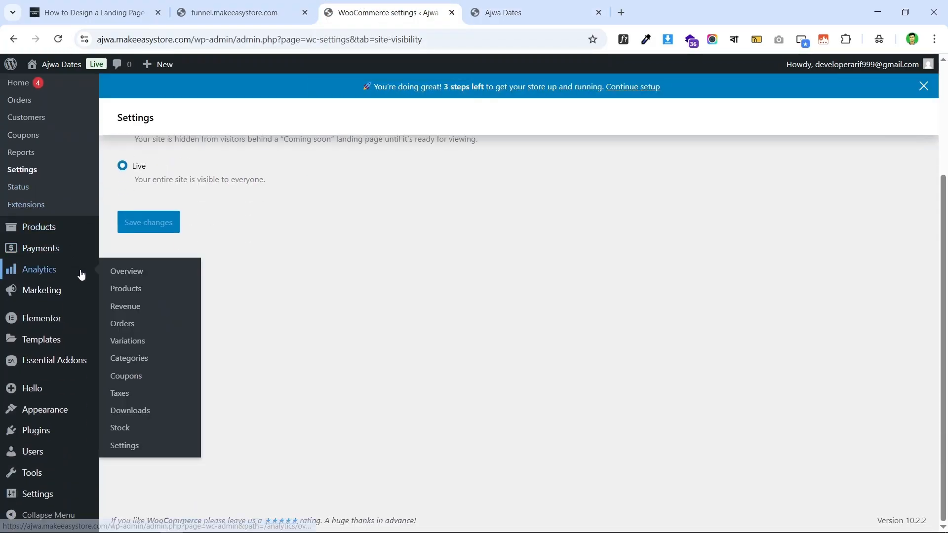
scroll(30, 277, "up", 3)
scroll(79, 363, "down", 3)
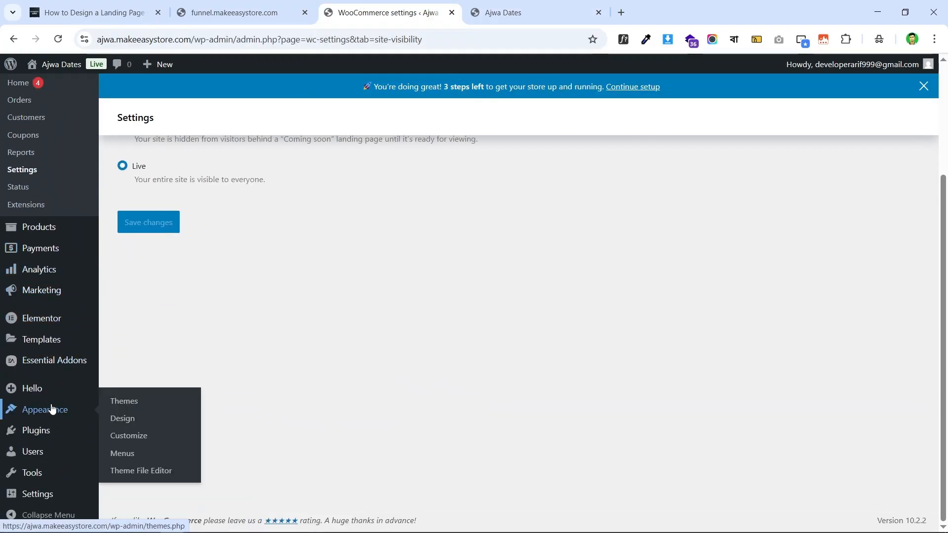
mouse_move(42, 390)
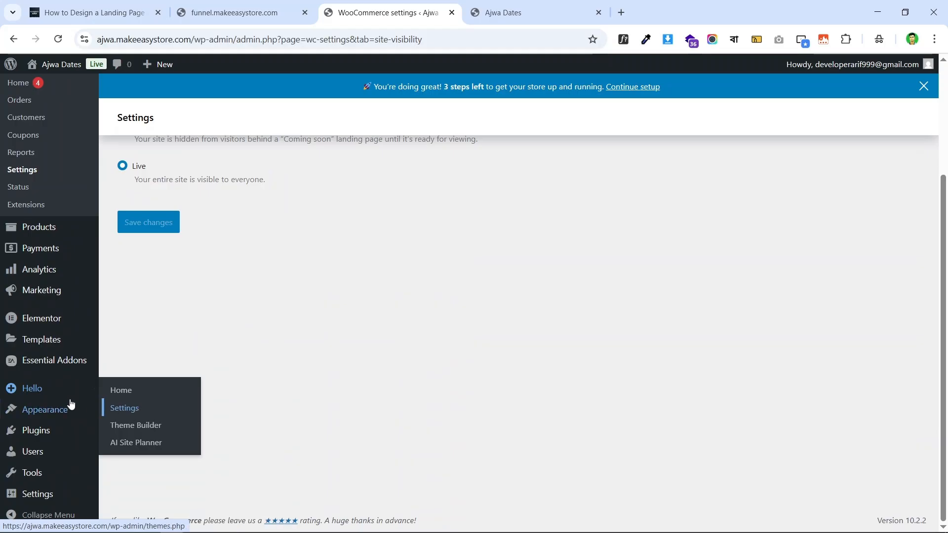
left_click(149, 409)
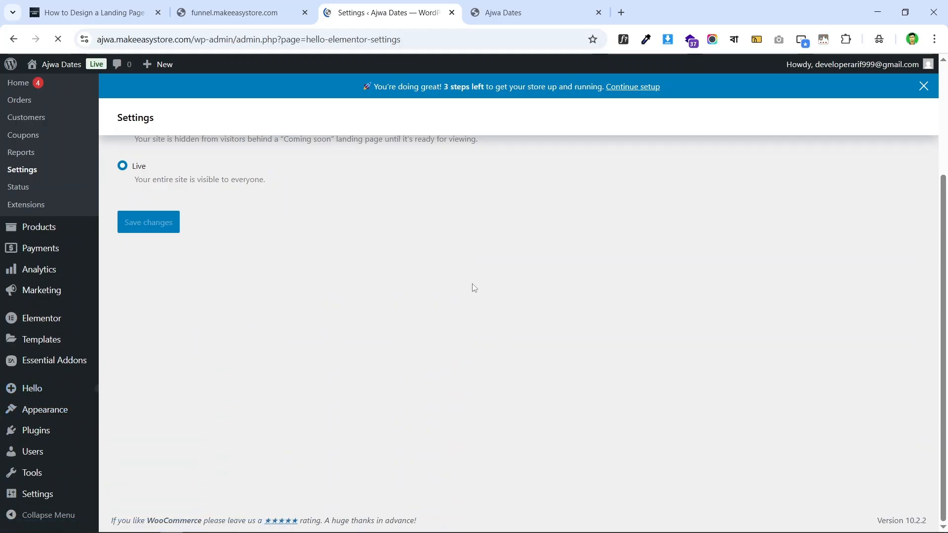
- Under Structure and layout, turn on Disable theme header and footer and Hide page title
left_click(525, 11)
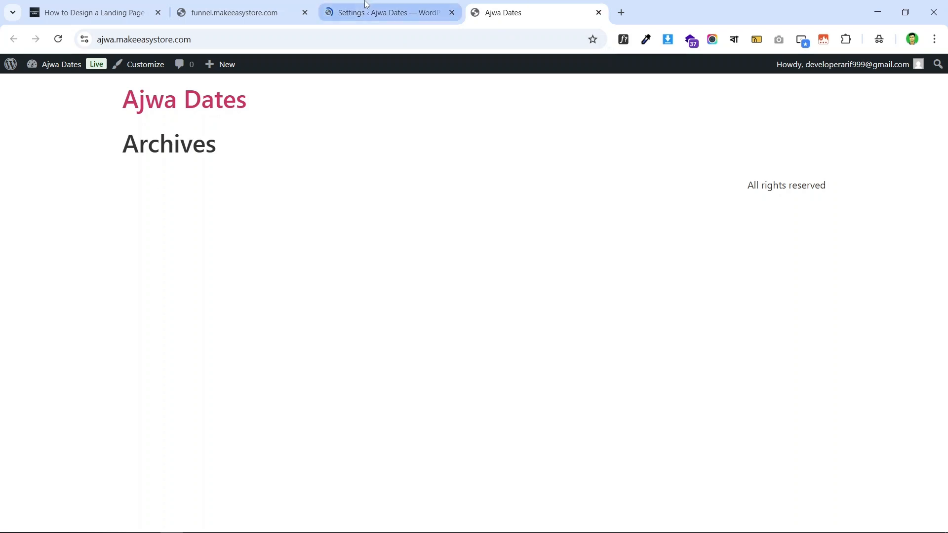
left_click(376, 12)
scroll(354, 247, "down", 2)
scroll(395, 198, "up", 2)
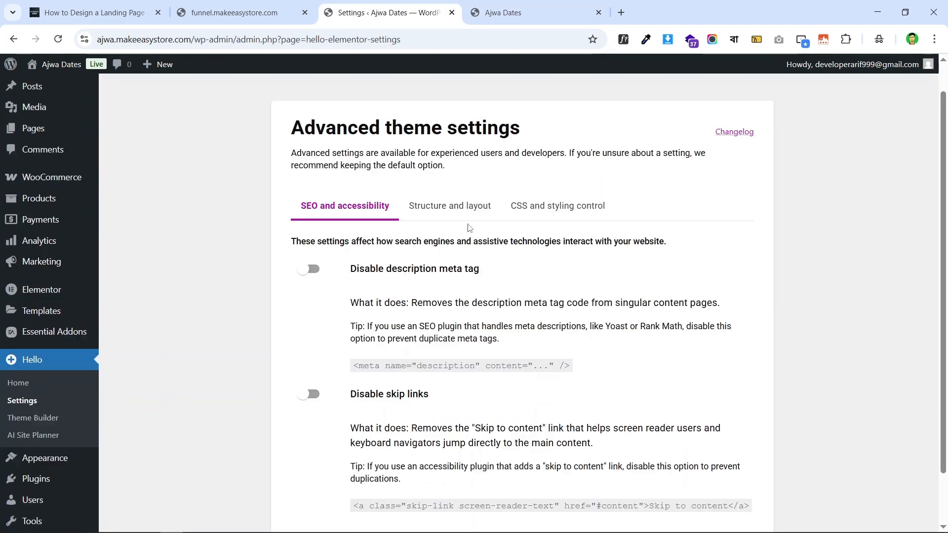
scroll(442, 148, "down", 2)
left_click(425, 144)
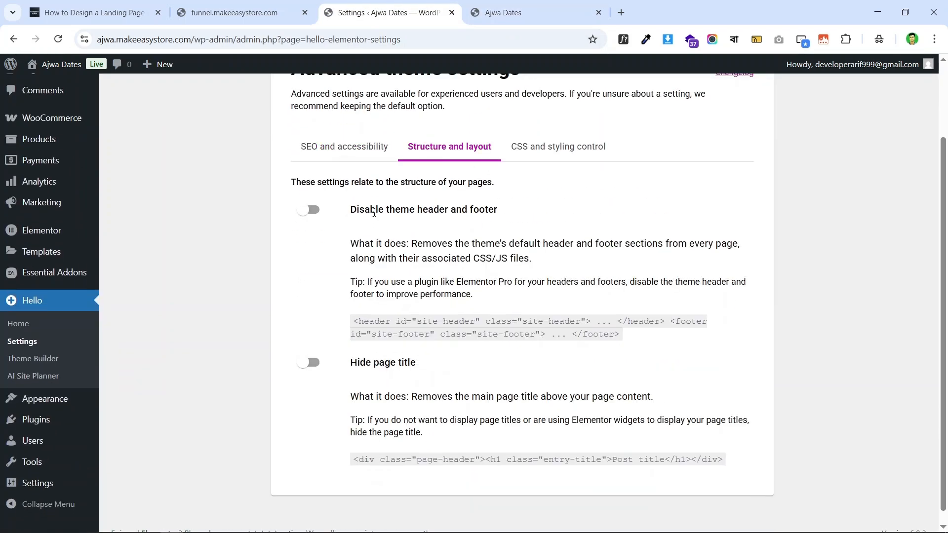
left_click(309, 210)
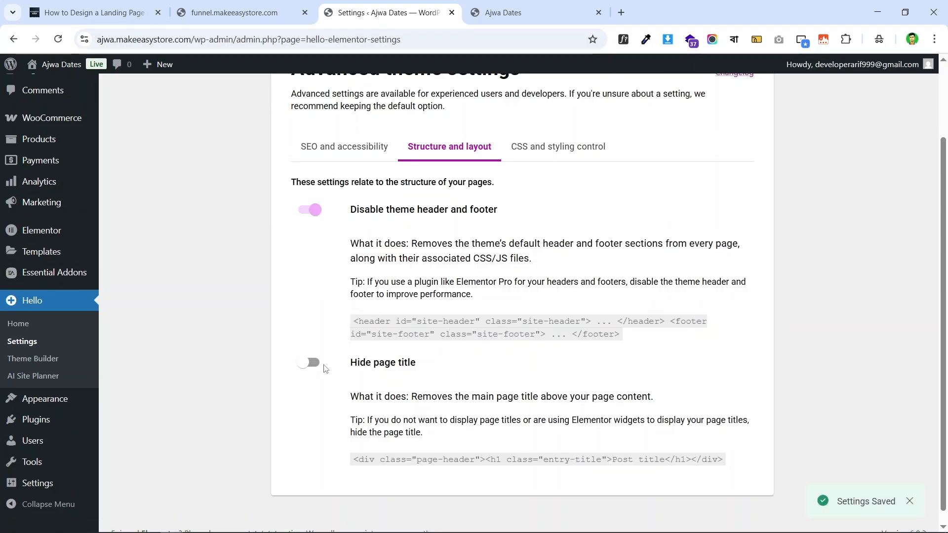
left_click(313, 363)
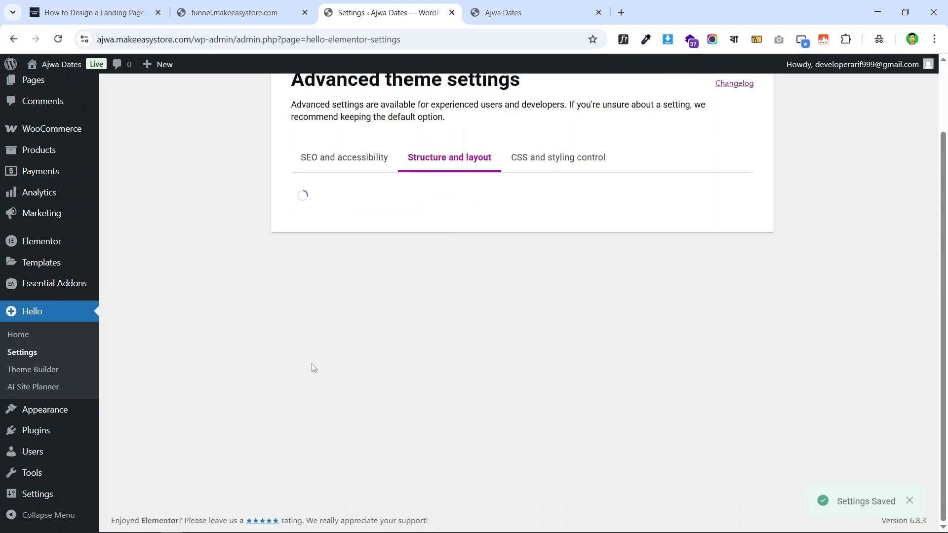
- Reload the live site to confirm the change, then return to the funnel checkout
scroll(787, 221, "up", 2)
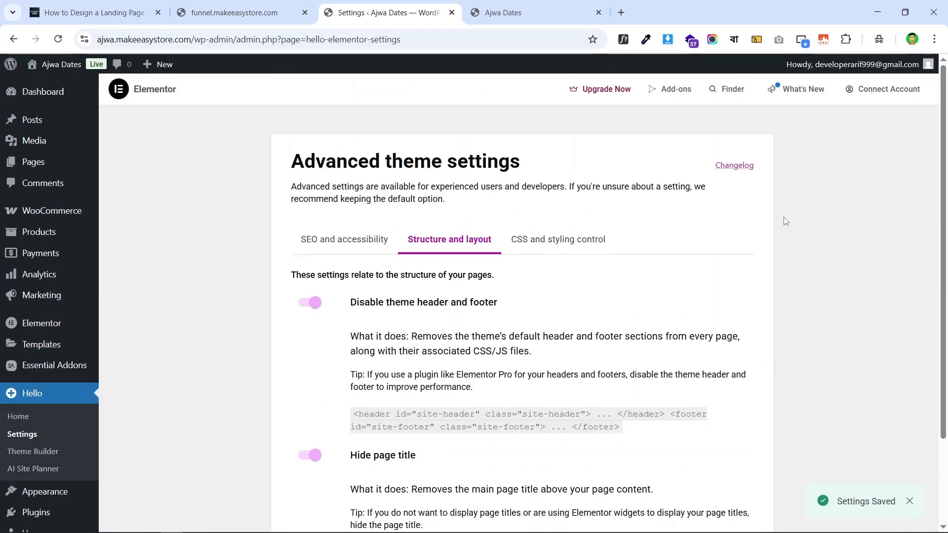
left_click(483, 6)
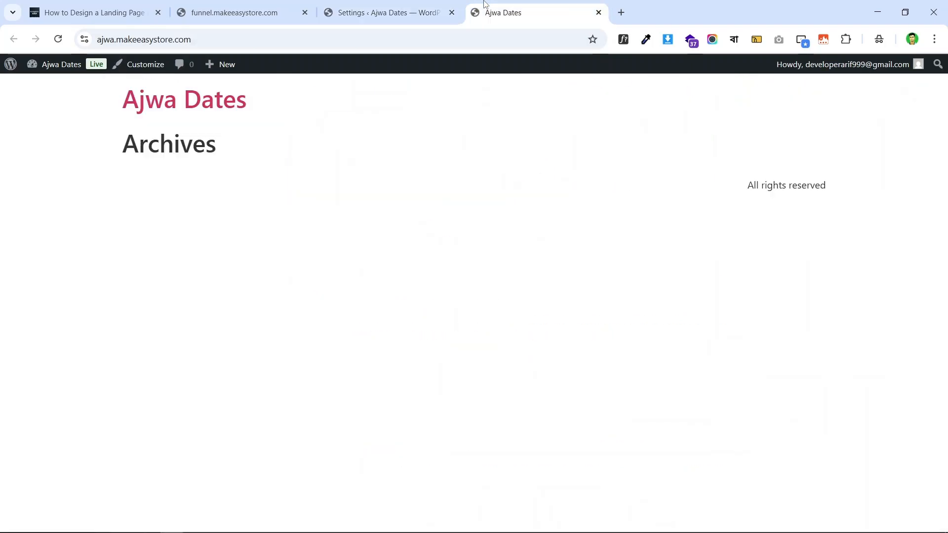
left_click(58, 39)
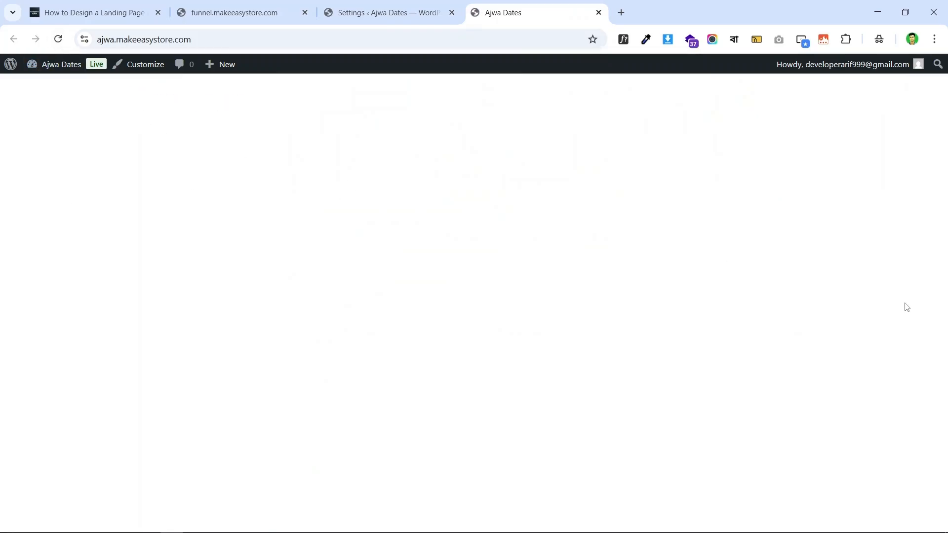
left_click(385, 12)
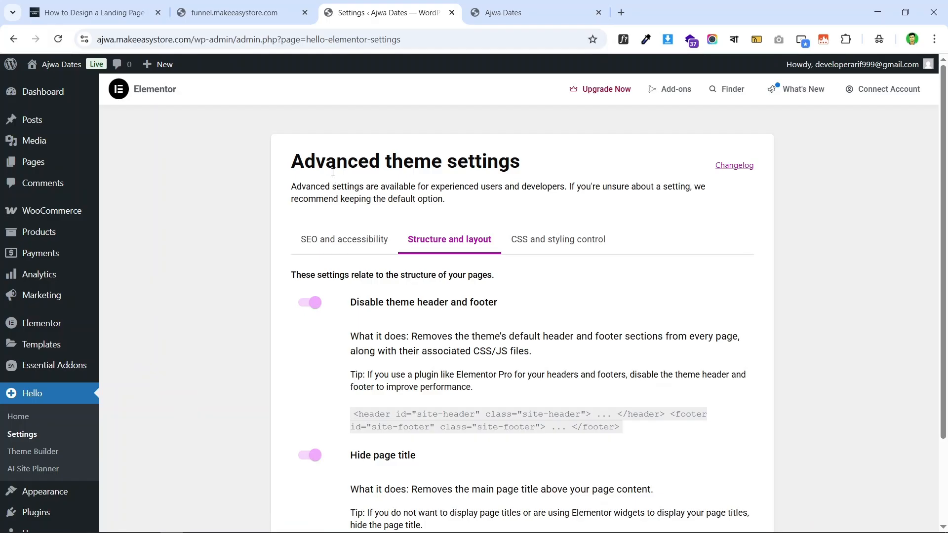
left_click(86, 4)
left_click(239, 8)
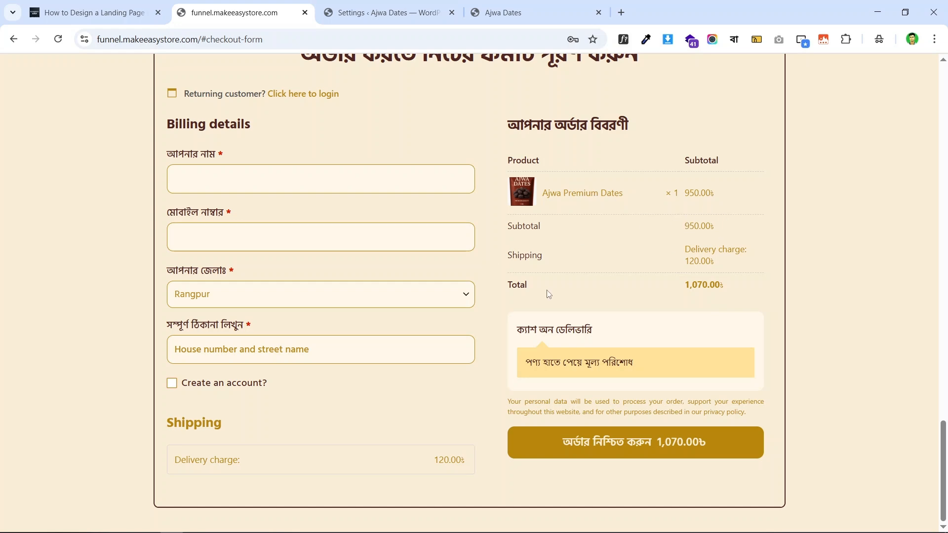
- Copy 'Ajwa Premium Dates' from the checkout order summary and head to WordPress Products
left_click(390, 10)
left_click(250, 10)
left_click_drag(544, 193, 620, 196)
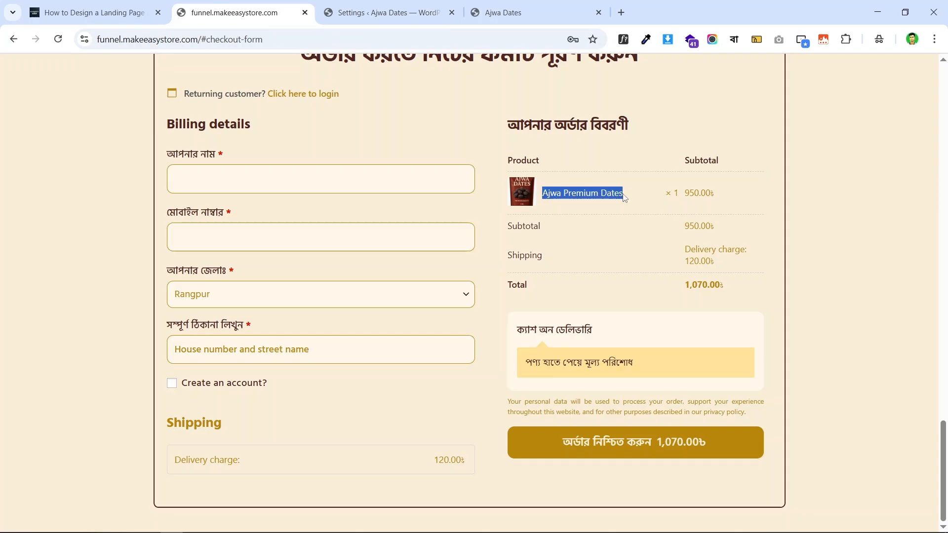
right_click(625, 197)
left_click(632, 208)
left_click(386, 13)
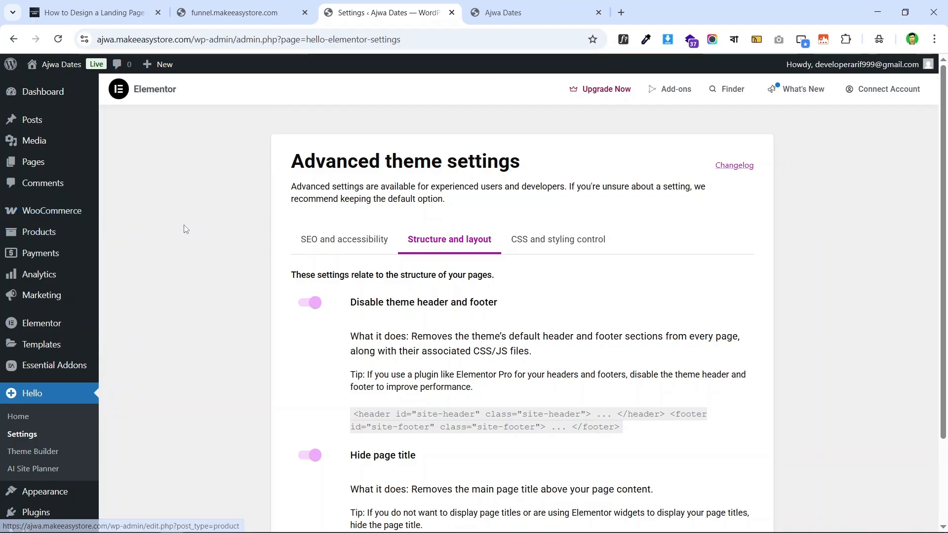
mouse_move(37, 232)
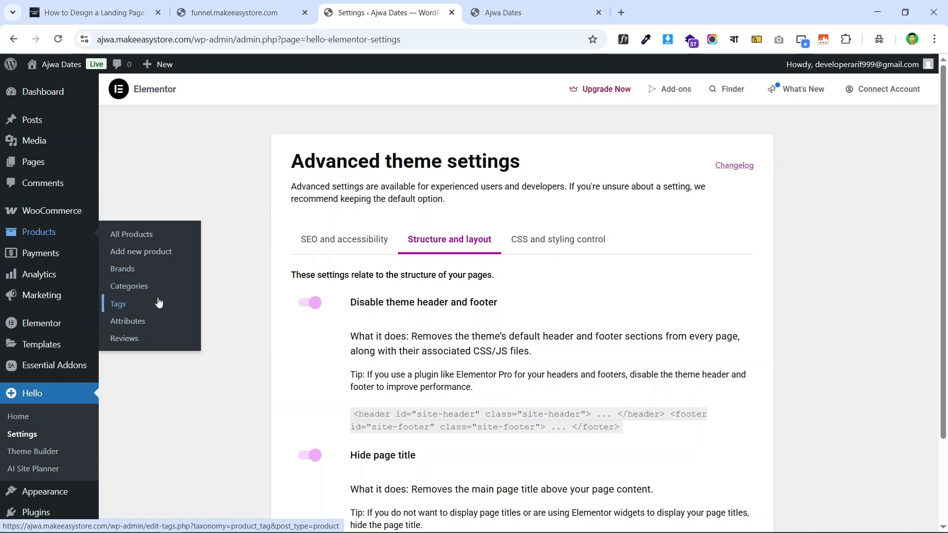
- Start a new product titled 'Ajwa Premium Dates' and place the cursor in its description
left_click(153, 255)
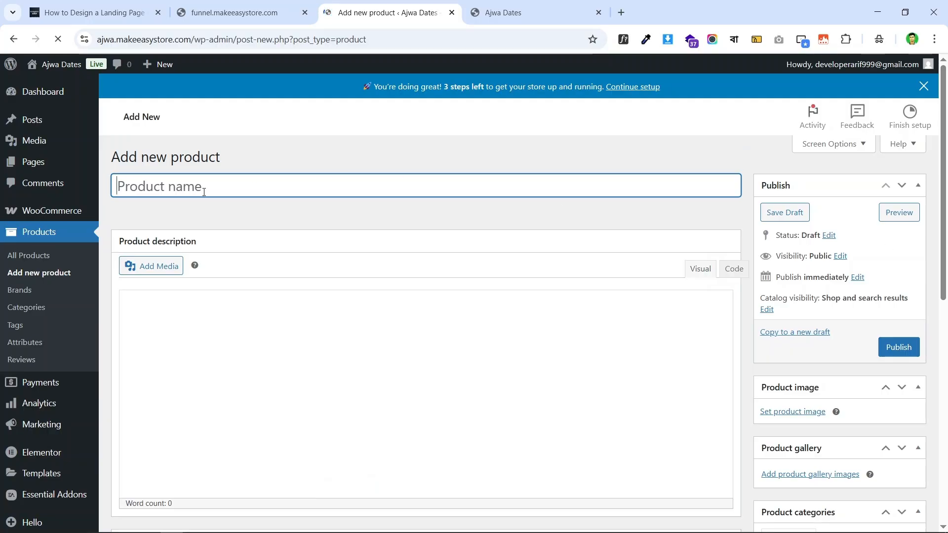
scroll(621, 216, "down", 7)
scroll(832, 197, "up", 7)
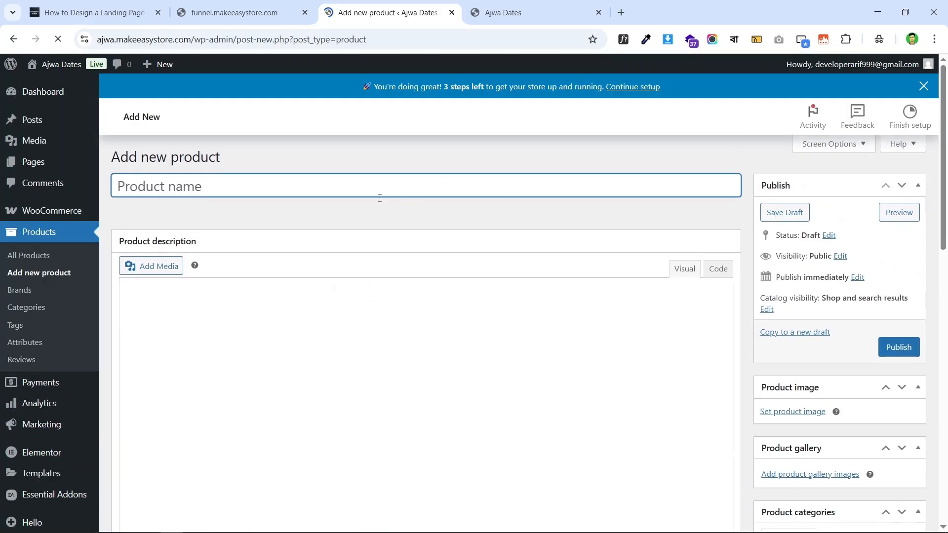
type("Ajwa Premium Dates")
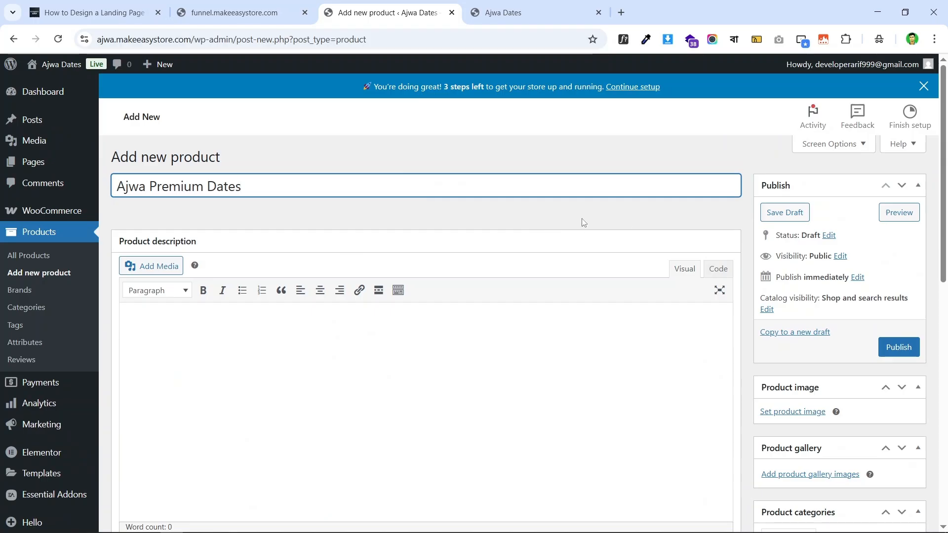
scroll(458, 186, "down", 2)
scroll(458, 186, "up", 2)
left_click(174, 324)
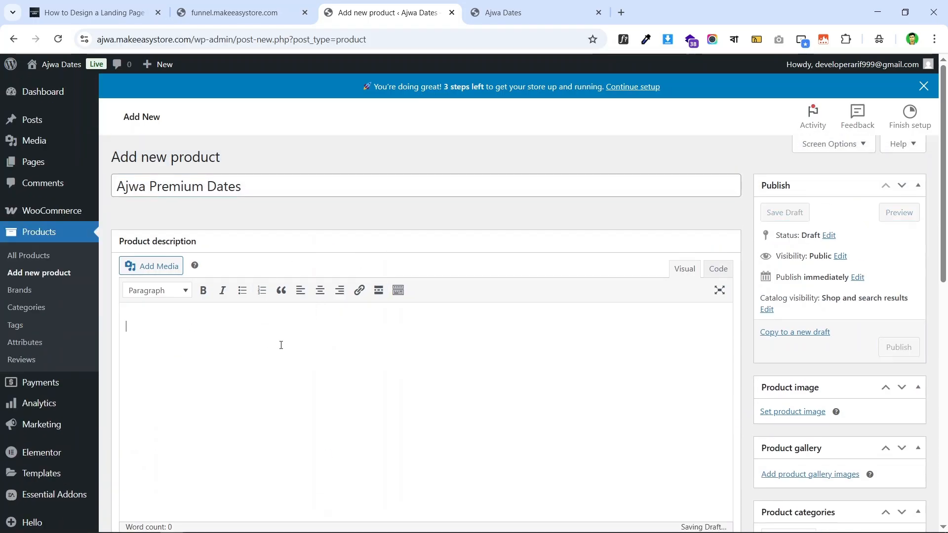
left_click(137, 323)
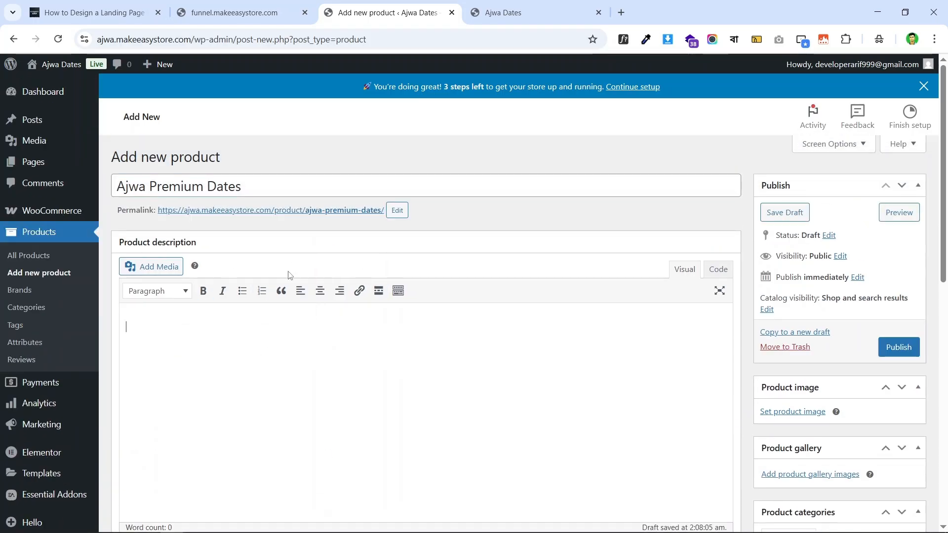
scroll(262, 311, "down", 10)
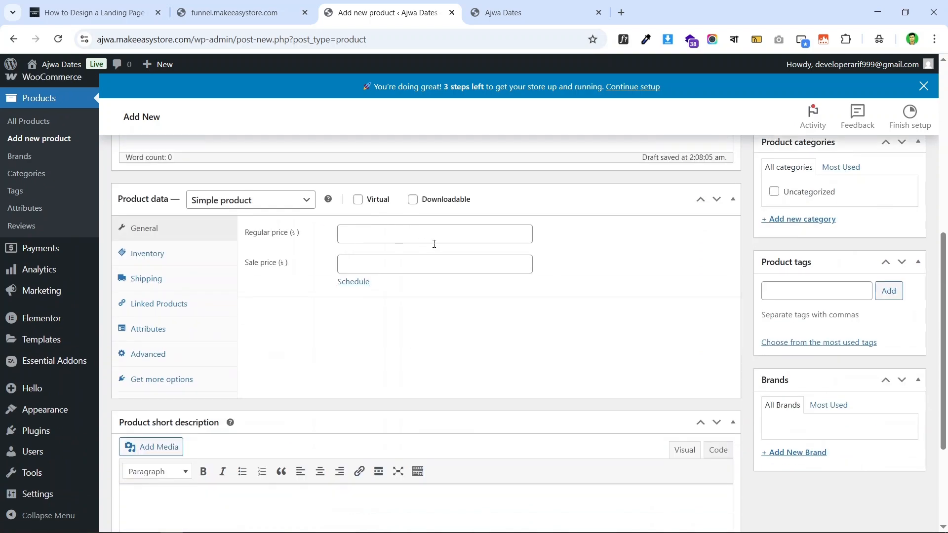
scroll(434, 244, "down", 4)
left_click(188, 375)
scroll(438, 332, "up", 6)
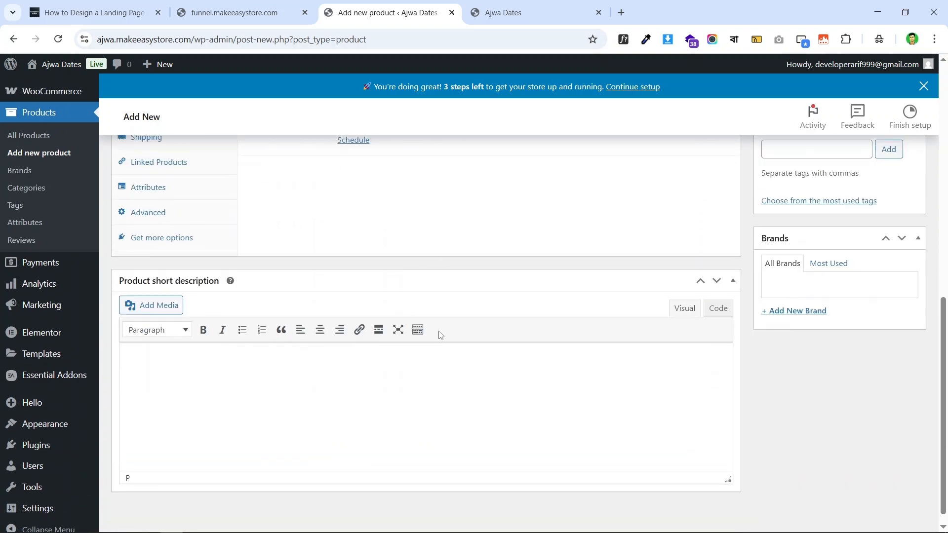
- Copy the Bengali intro paragraph from the landing page
left_click(247, 13)
scroll(720, 306, "up", 20)
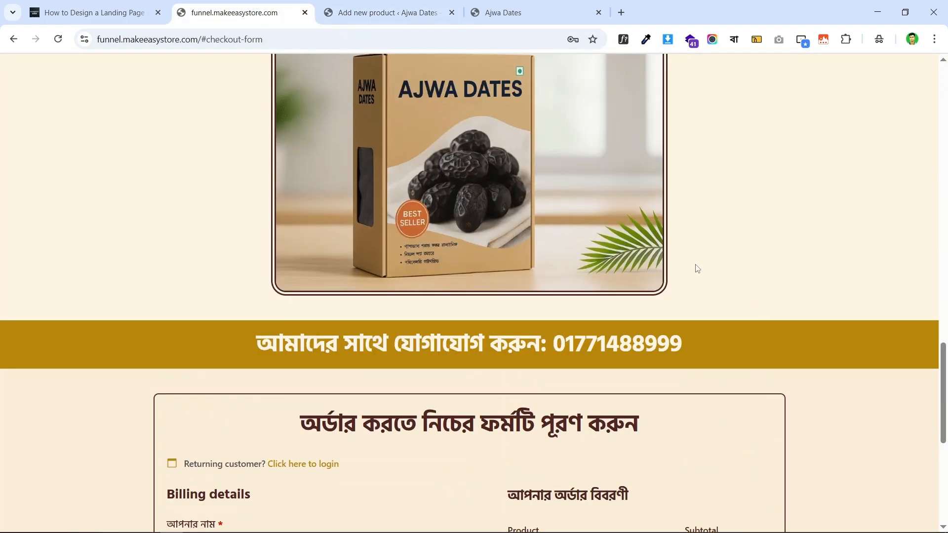
scroll(514, 222, "up", 6)
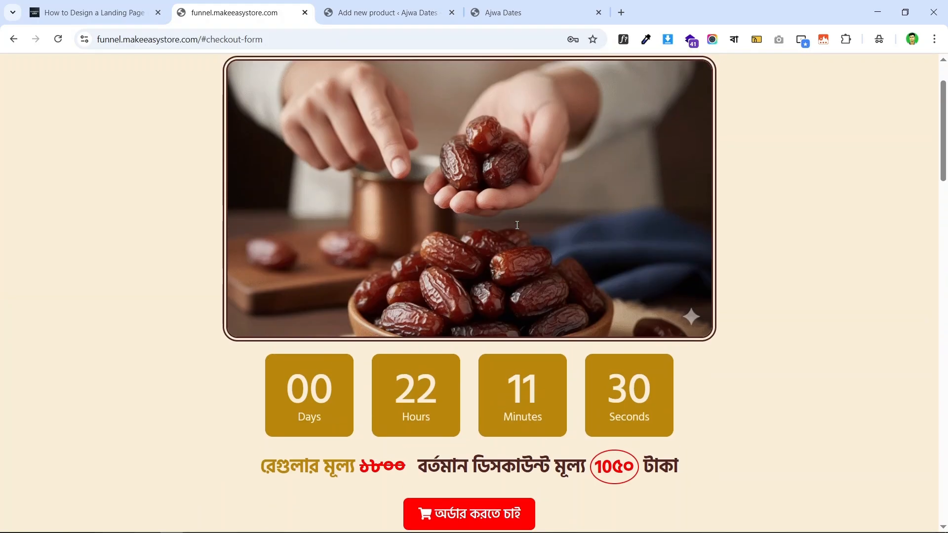
scroll(501, 209, "down", 10)
scroll(494, 196, "up", 2)
scroll(494, 196, "up", 1)
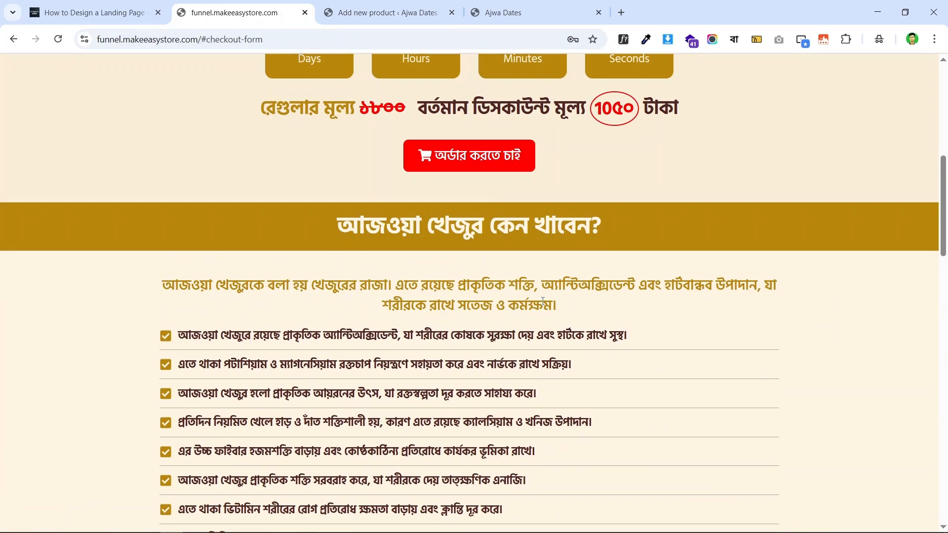
triple_click(529, 280)
right_click(529, 280)
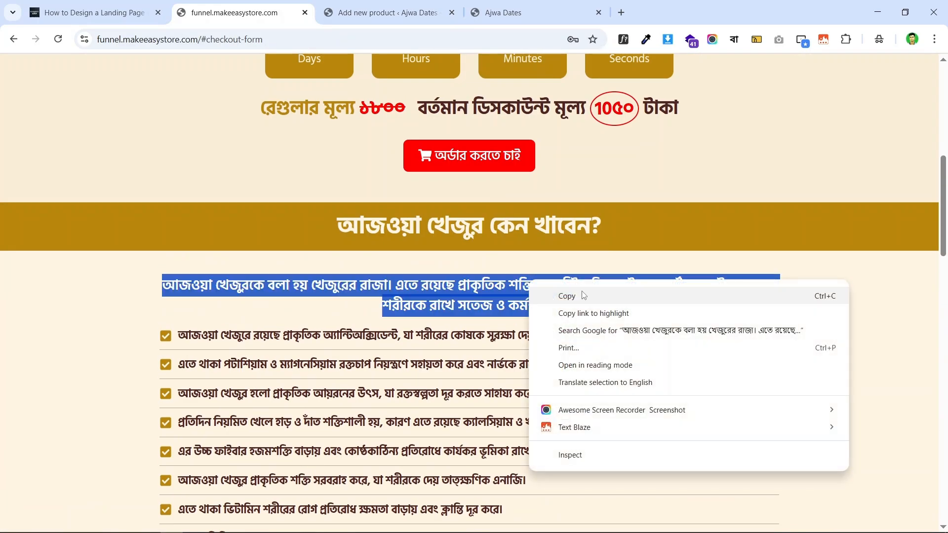
left_click(581, 296)
right_click(559, 284)
left_click(608, 301)
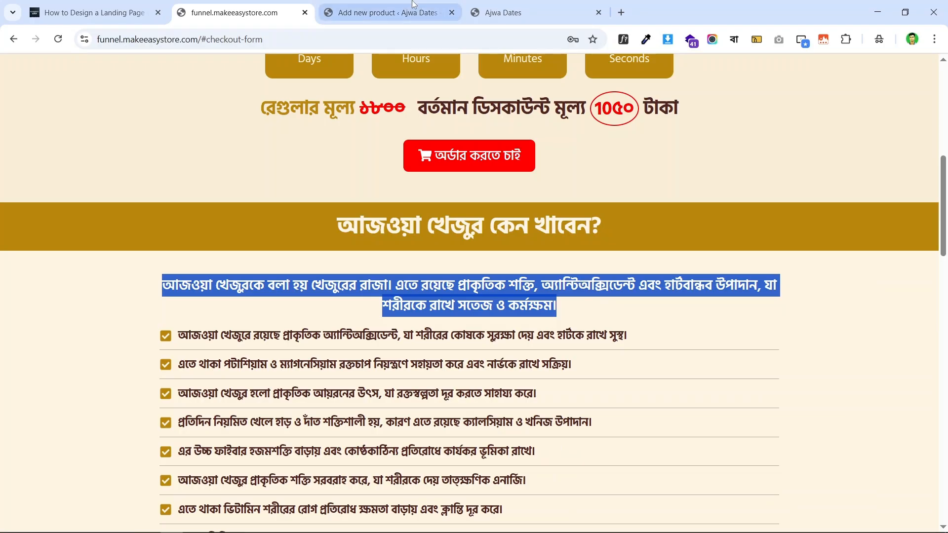
- Paste the Bengali paragraph into the product description, removing the stray empty bullet
left_click(380, 13)
scroll(294, 220, "up", 4)
scroll(294, 220, "up", 1)
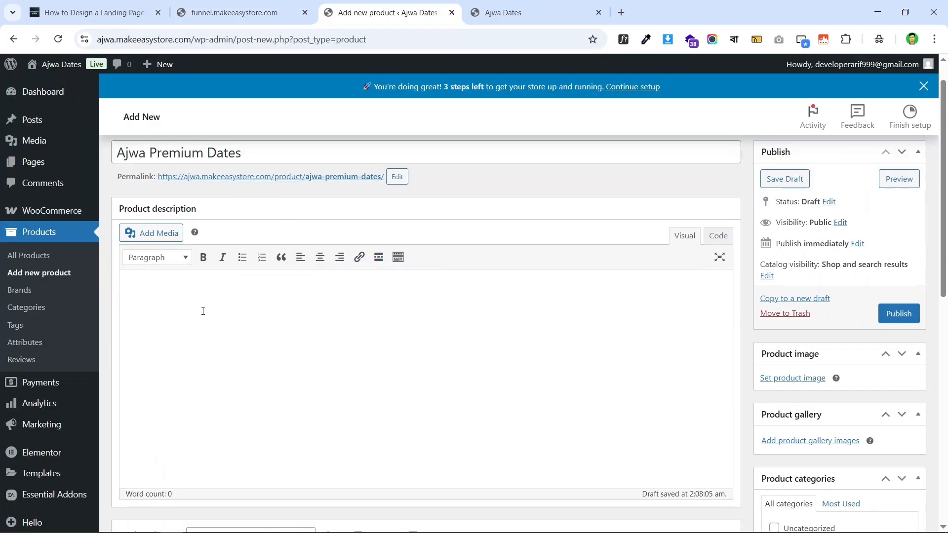
left_click(203, 311)
key("ctrl+v")
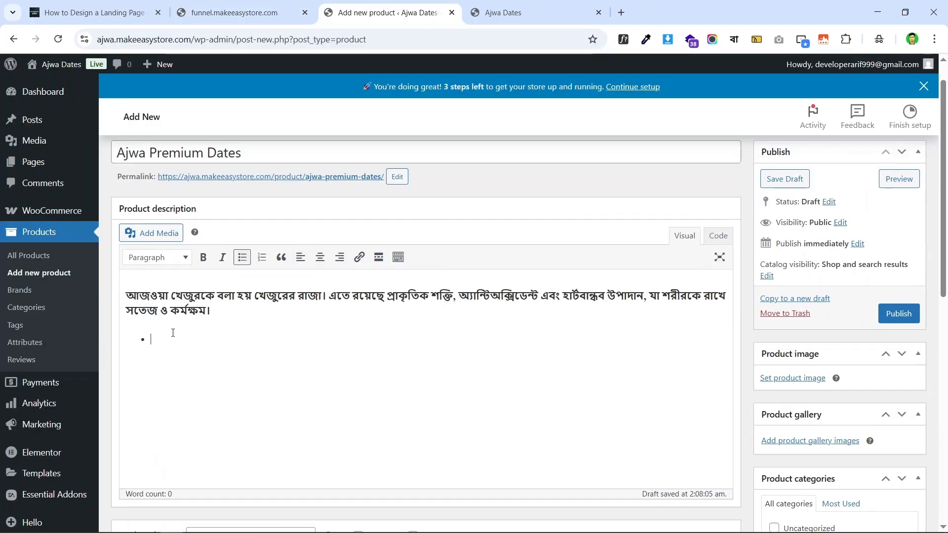
key("BackSpace")
key("BackSpace")
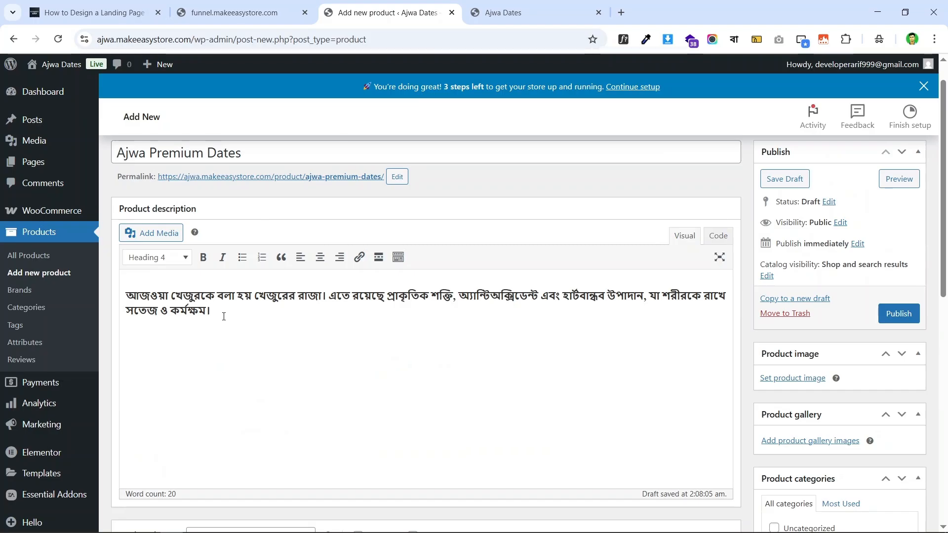
left_click_drag(224, 317, 122, 290)
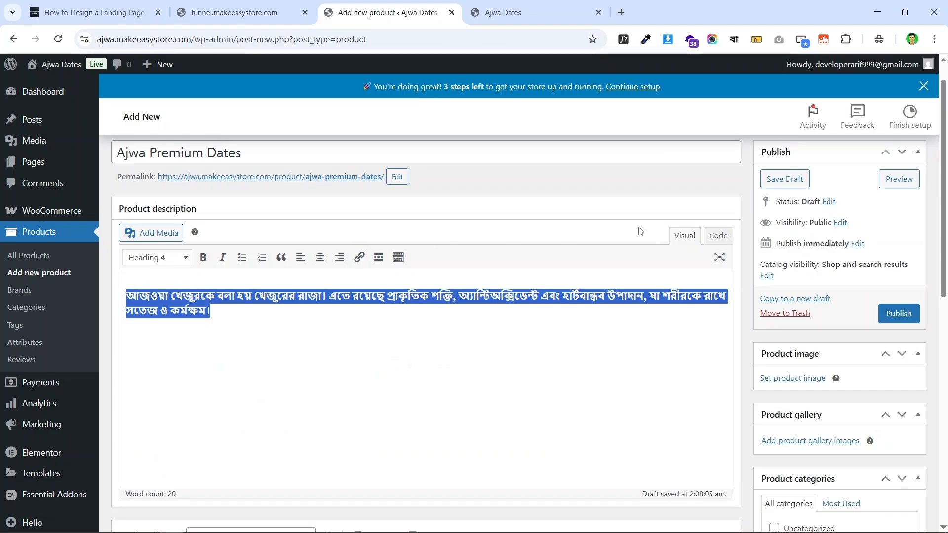
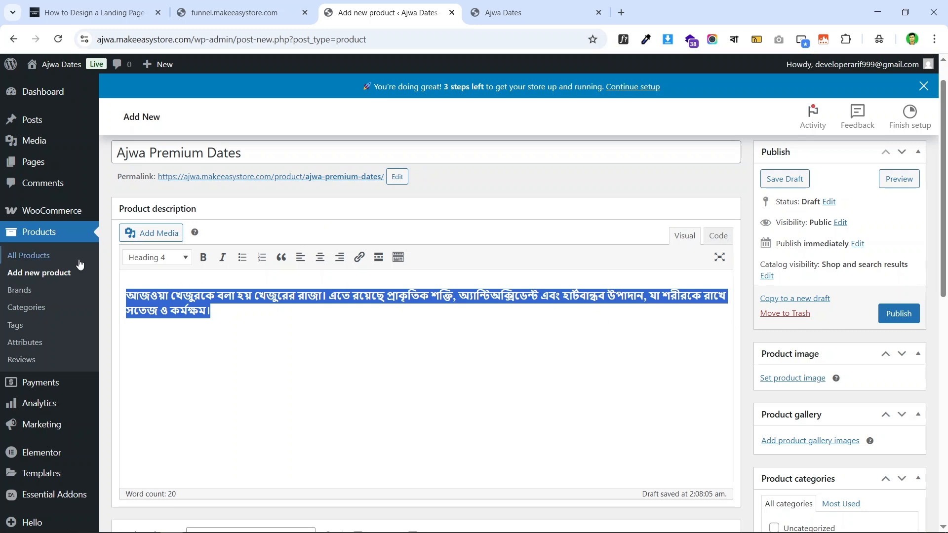
- Paste the Bengali paragraph into the product short description and remove the empty bullet
left_click(400, 332)
scroll(333, 298, "down", 10)
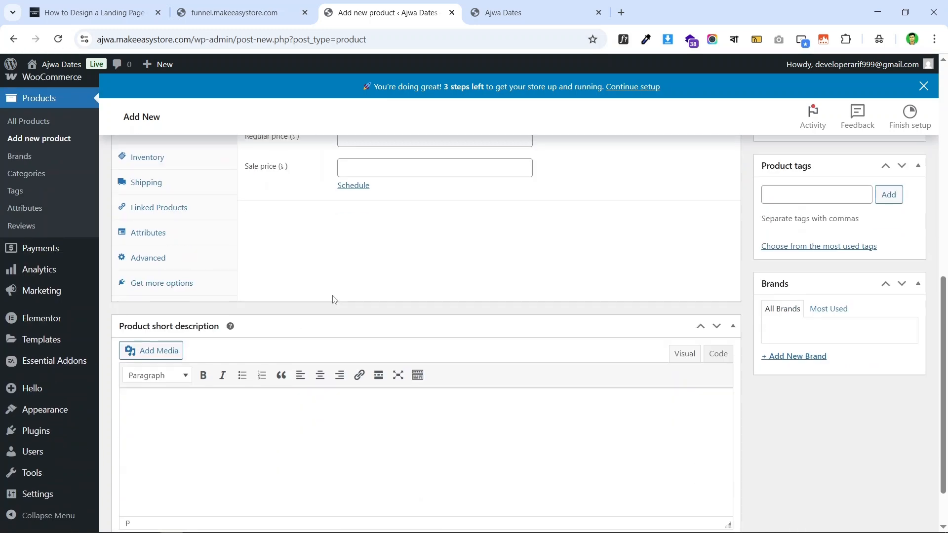
type("আজওয়া খেজুরকে বলা হয় খেজুরের রাজা। এতে রয়েছে প্রাকৃতিক শক্তি, অ্যান্টিঅক্সিডেন্ট এবং হার্টবান্ধব উপাদান, যা শরীরকে রাখে সতেজ ও কর্মক্ষম।")
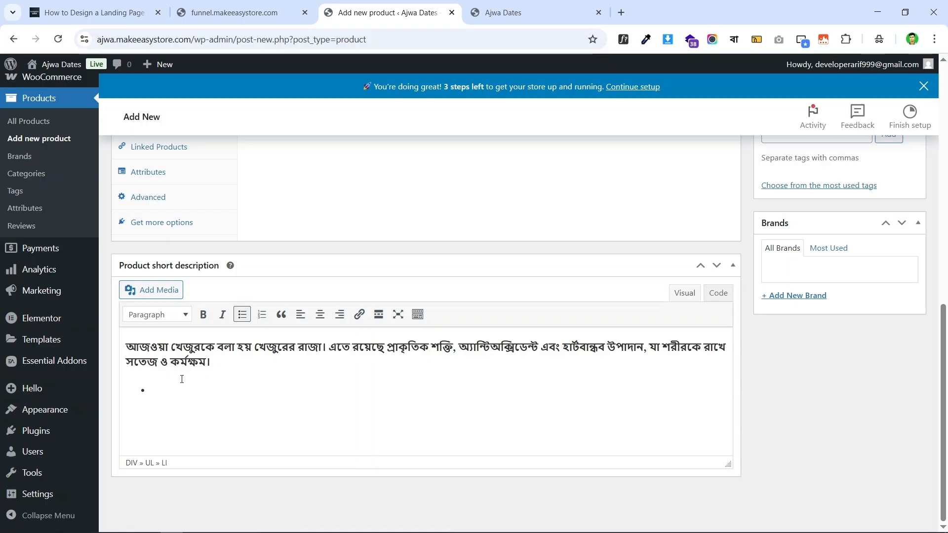
key("BackSpace")
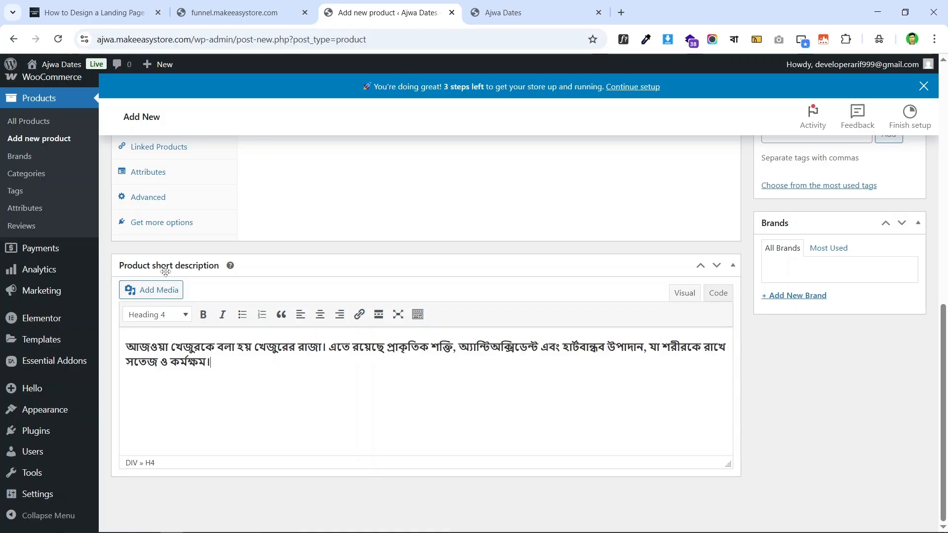
scroll(296, 272, "up", 10)
scroll(366, 246, "down", 4)
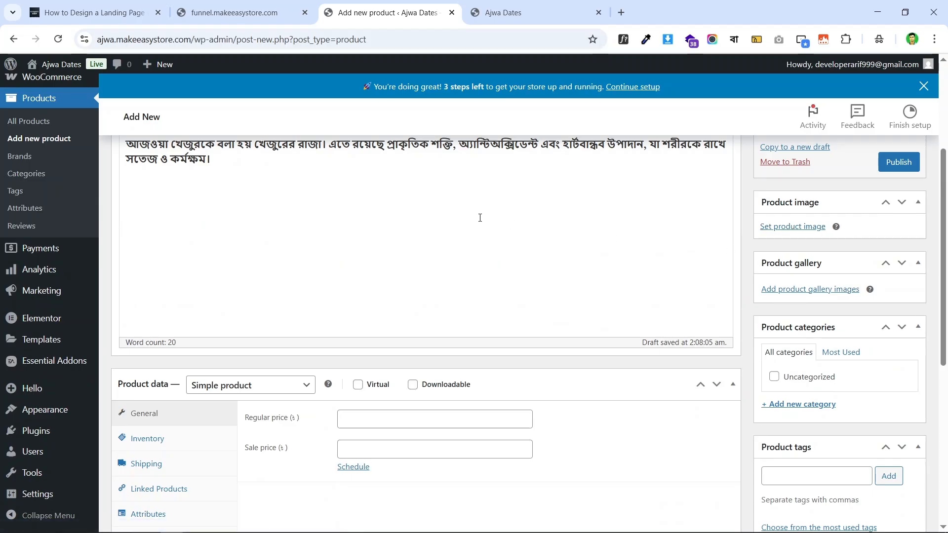
scroll(480, 218, "up", 3)
- Compare the short description with the live funnel landing page, then return to the product editor
left_click(242, 12)
scroll(731, 264, "down", 5)
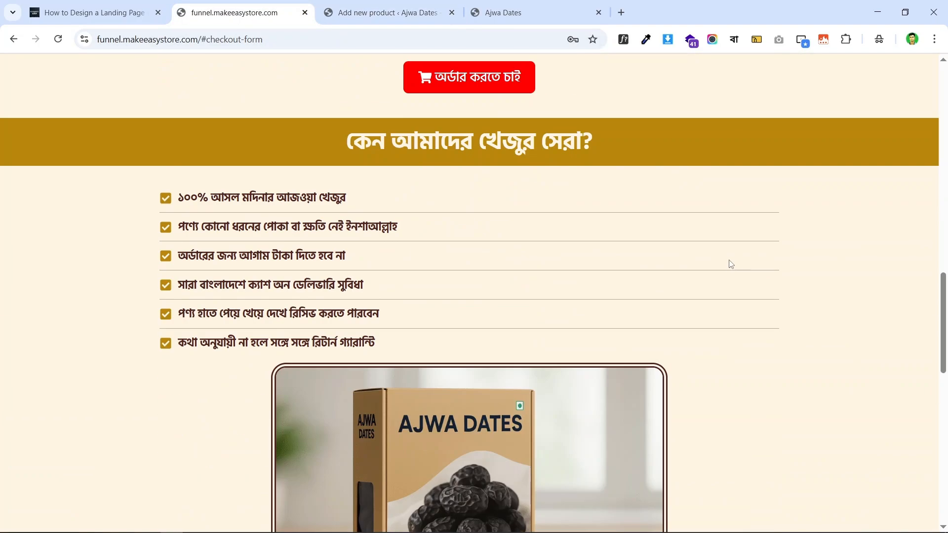
scroll(732, 264, "down", 10)
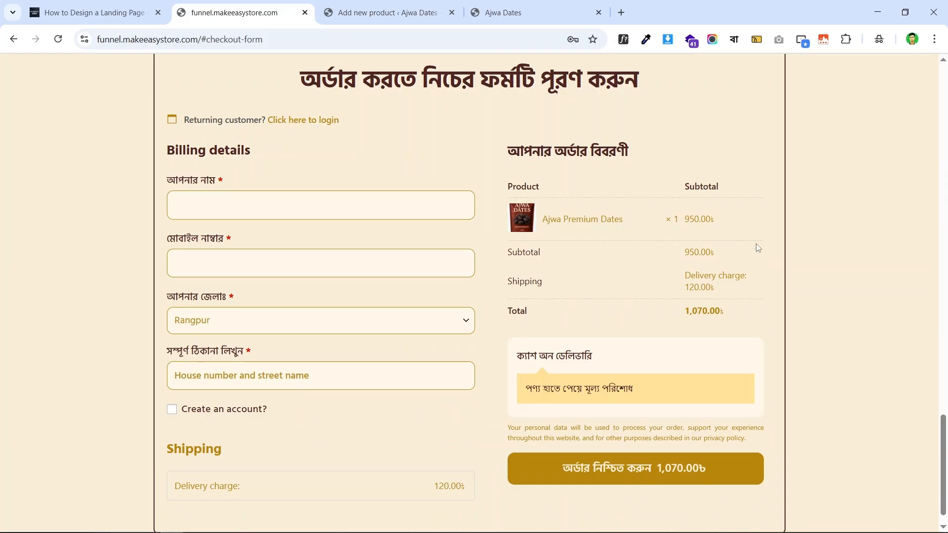
left_click(387, 13)
scroll(781, 341, "down", 3)
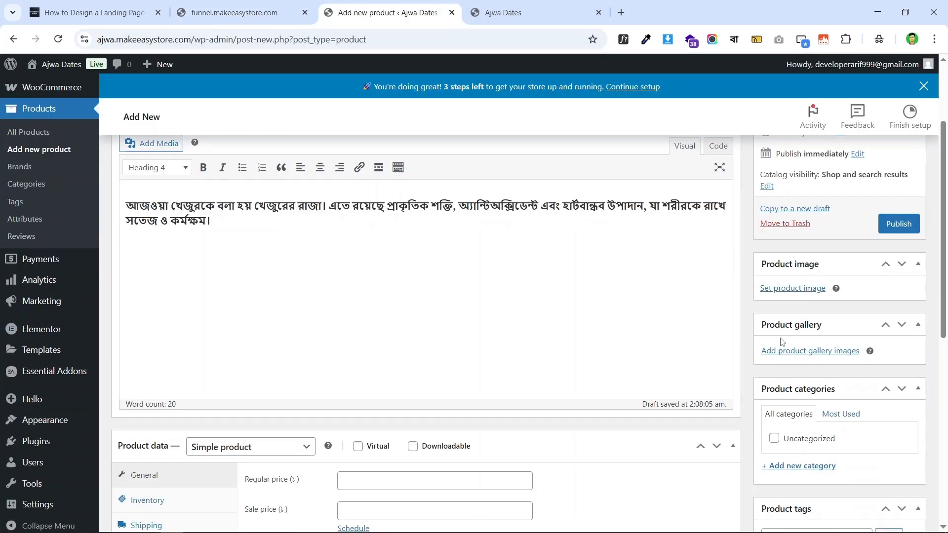
- Upload Ajwa (1).png, Ajwa Dates (1).png and Hero-image.png from Desktop > Ajwa Dates Product images
left_click(793, 289)
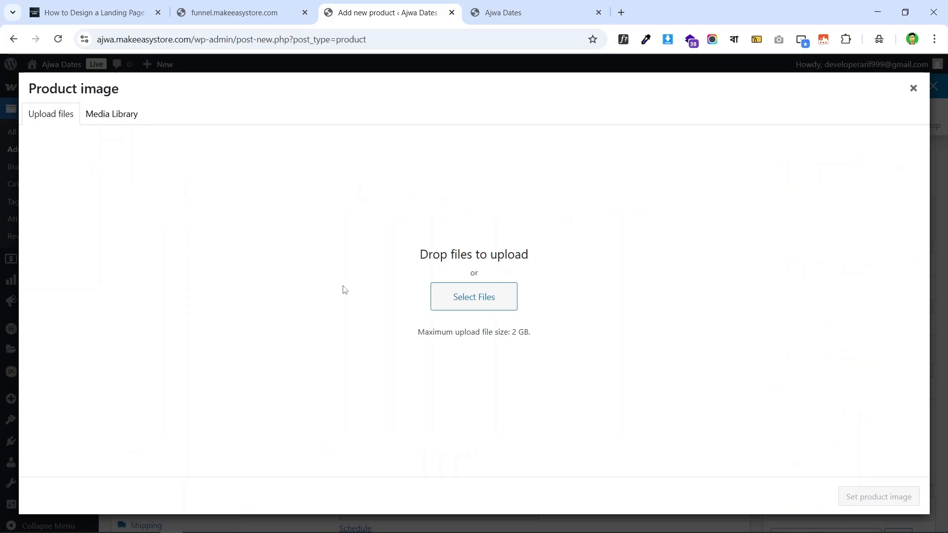
left_click(497, 297)
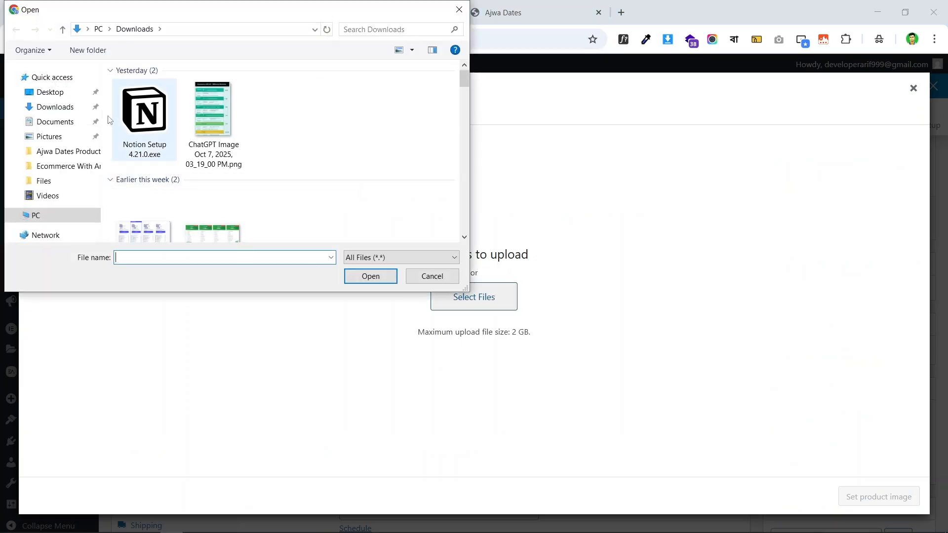
left_click(59, 94)
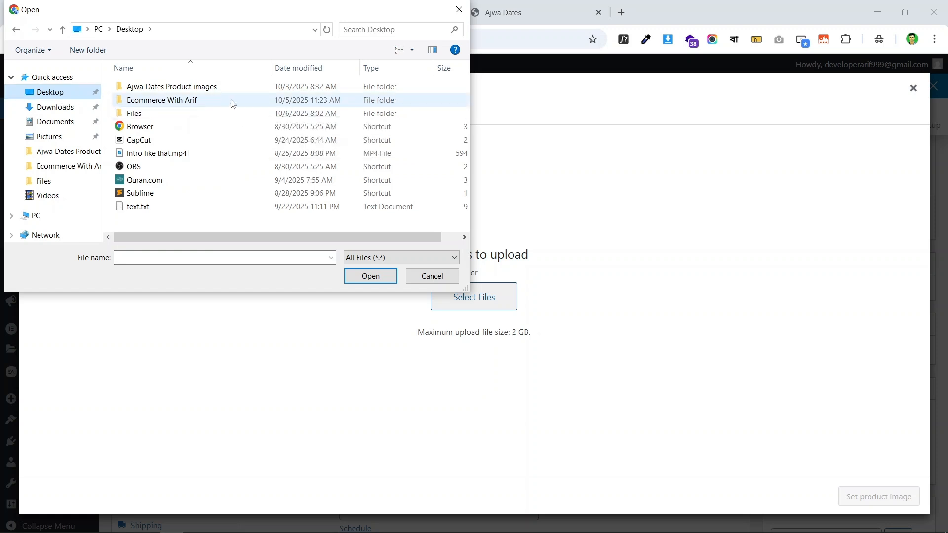
double_click(251, 90)
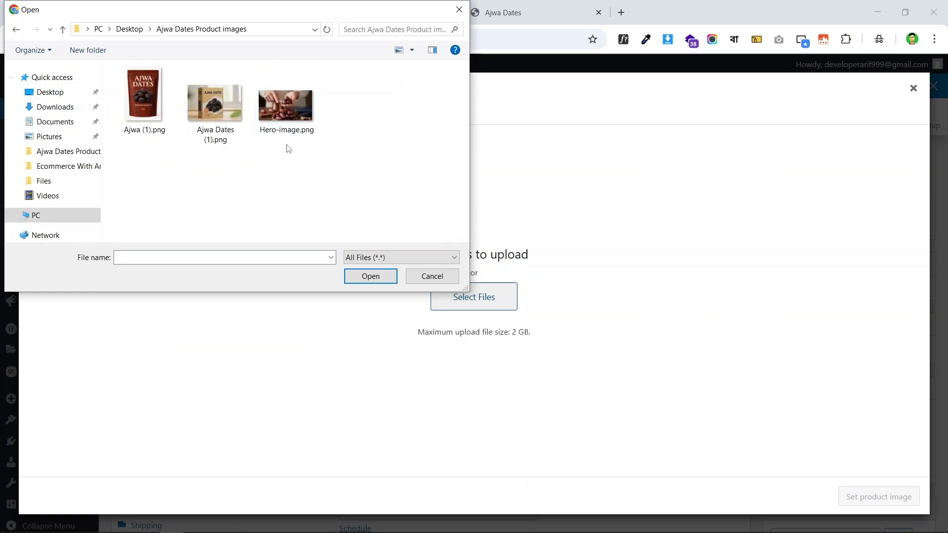
left_click(143, 97)
left_click(195, 106, "ctrl")
left_click(286, 105, "ctrl")
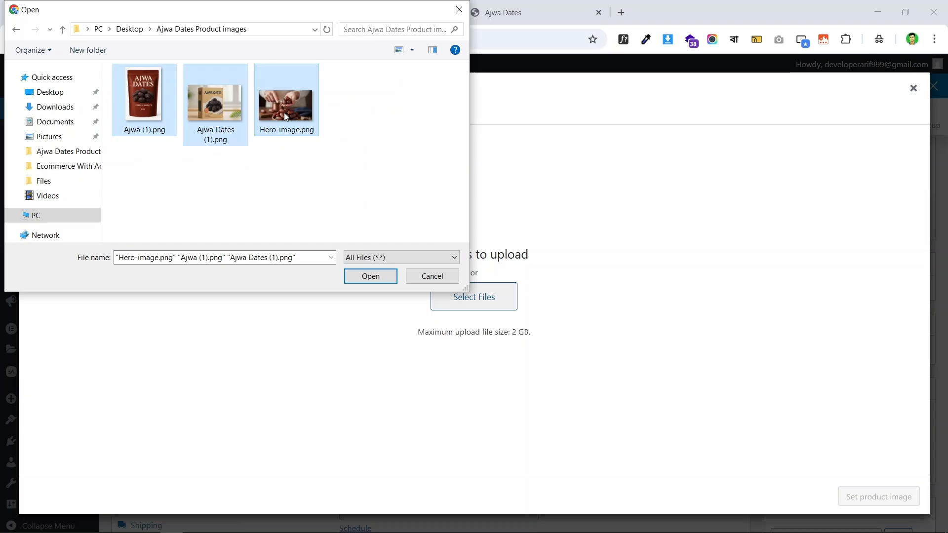
left_click(370, 276)
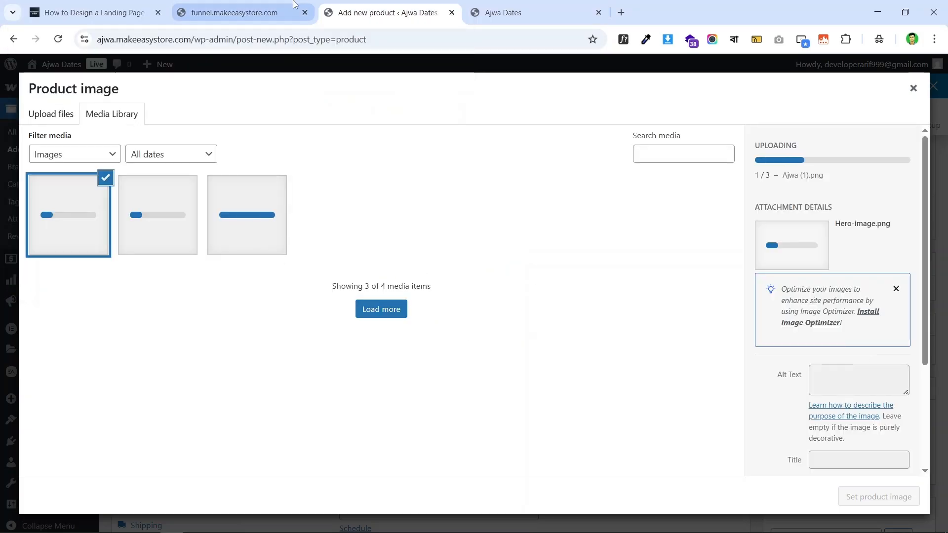
- Glance at the funnel checkout page while the images upload
left_click(295, 5)
scroll(381, 245, "up", 10)
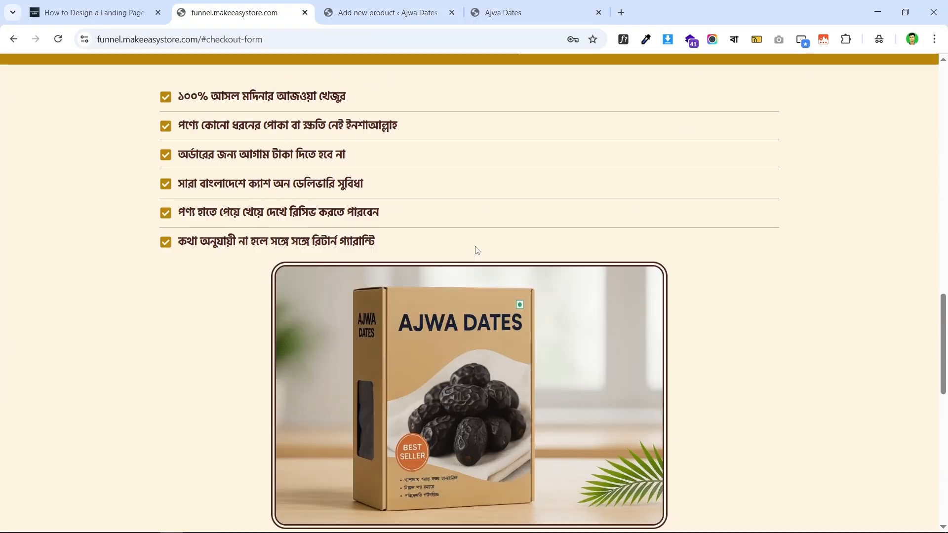
scroll(476, 250, "down", 9)
left_click(383, 12)
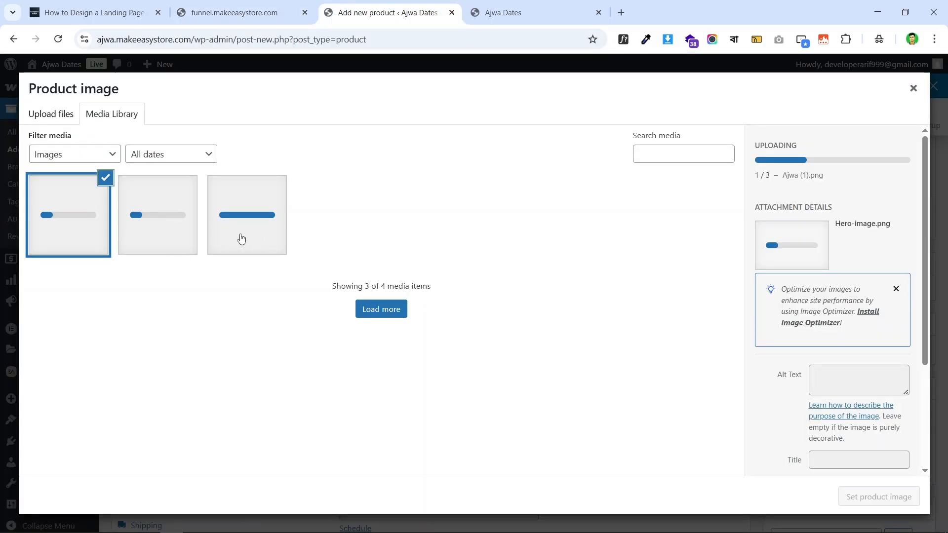
- Cycle through the uploading images, ending on Hero-image, then open a new browser tab
left_click(151, 226)
left_click(236, 219)
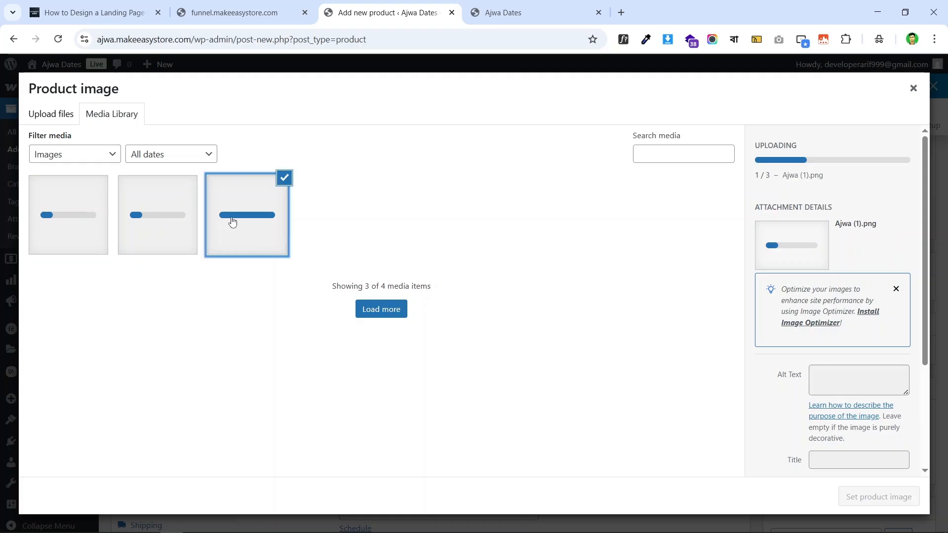
left_click(143, 210)
left_click(82, 211)
left_click(154, 218)
left_click(219, 221)
left_click(145, 219)
left_click(69, 216)
left_click(136, 215)
left_click(258, 214)
left_click(190, 215)
left_click(90, 201)
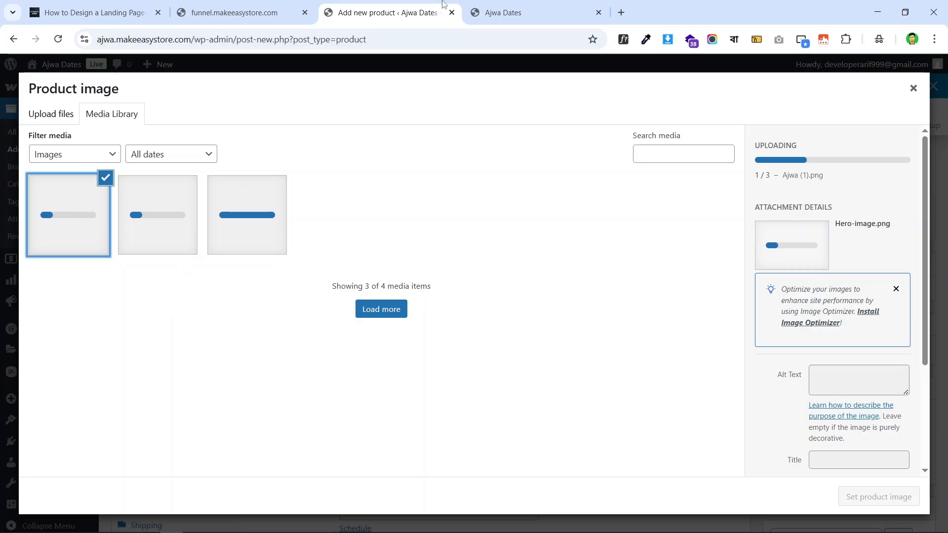
left_click(621, 12)
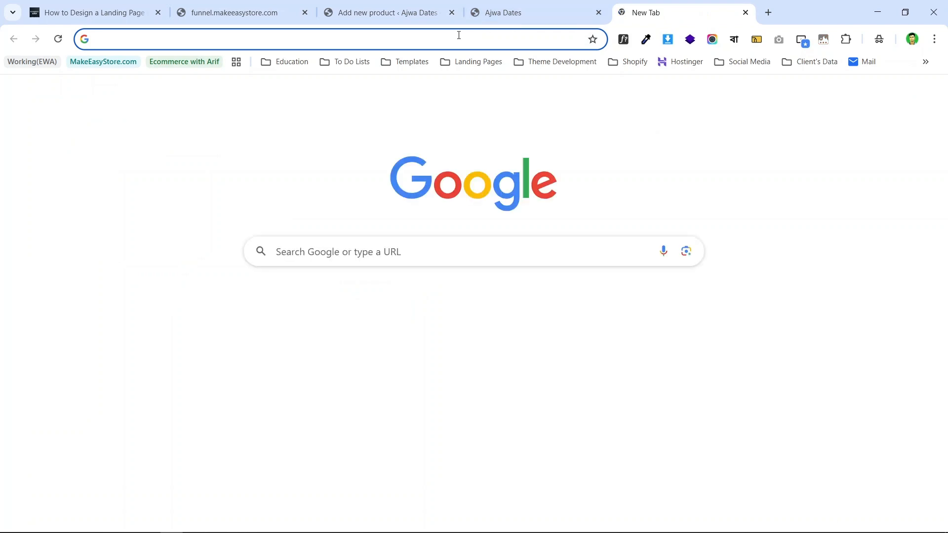
- Look up the TinyPNG image-compression site, skim it, and close its tab
type("tiny")
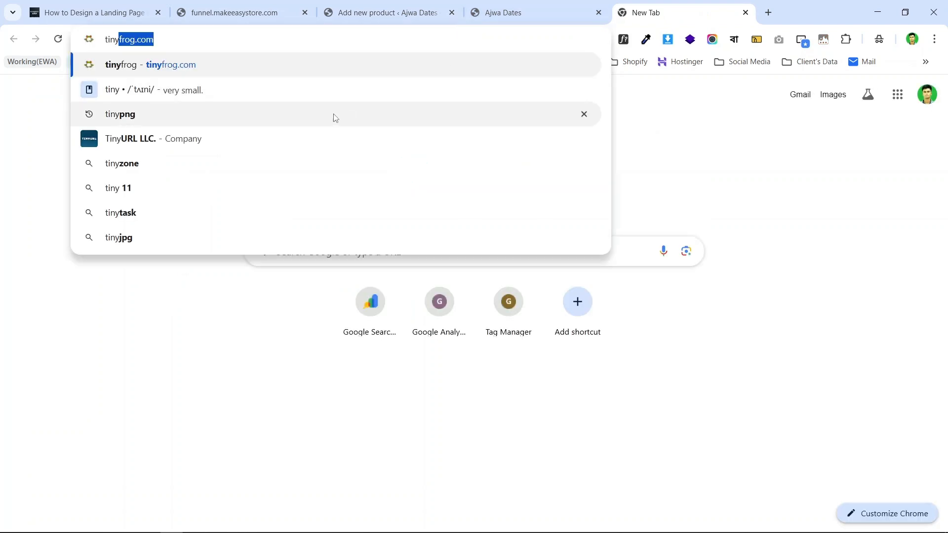
left_click(336, 116)
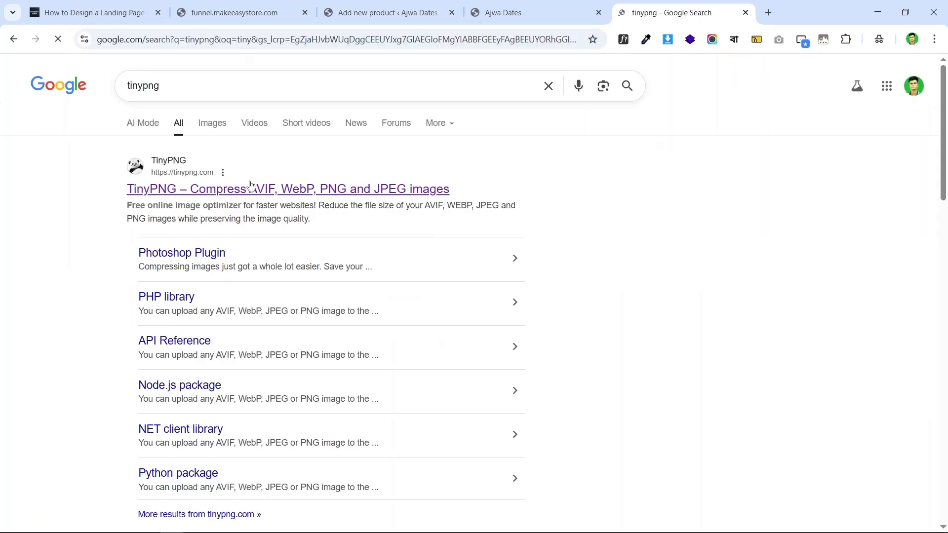
left_click(269, 188)
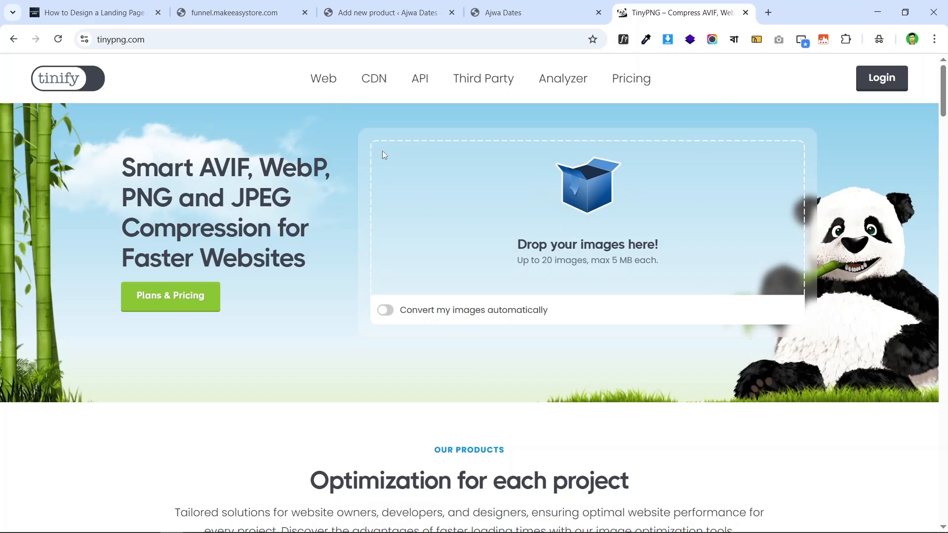
scroll(548, 248, "down", 3)
scroll(618, 112, "up", 3)
left_click(746, 13)
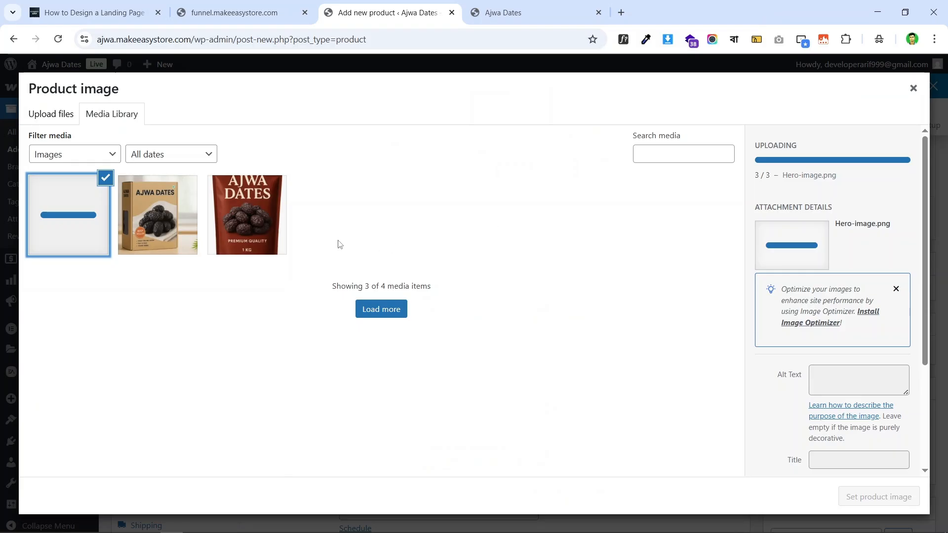
- Compare the uploads and set the red Ajwa-1.png pouch photo as the product image
left_click(267, 221)
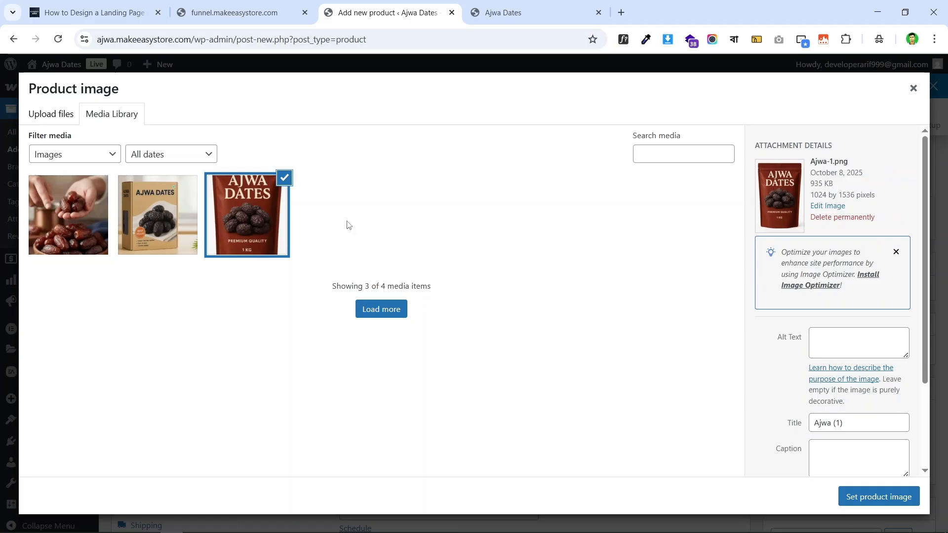
left_click(172, 225)
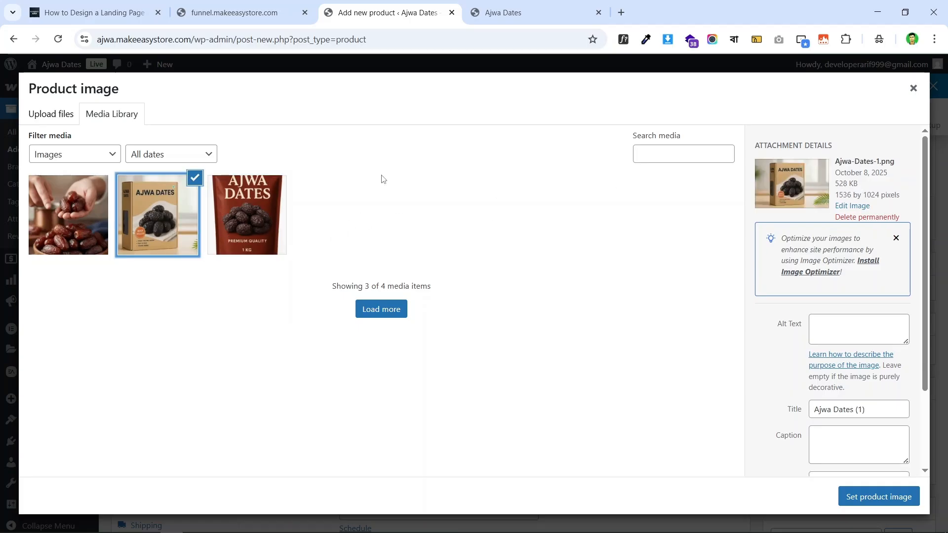
left_click(91, 213)
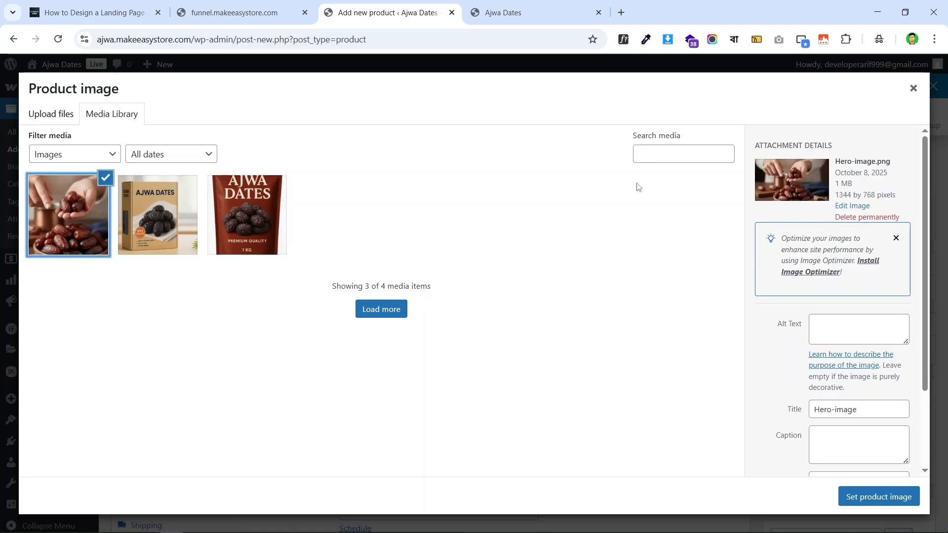
left_click(242, 207)
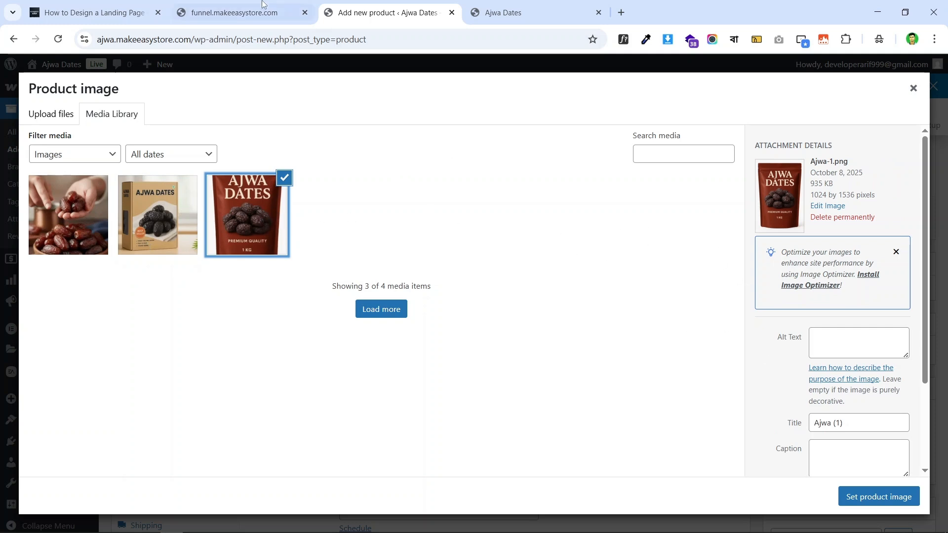
left_click(237, 13)
left_click(364, 7)
left_click(878, 496)
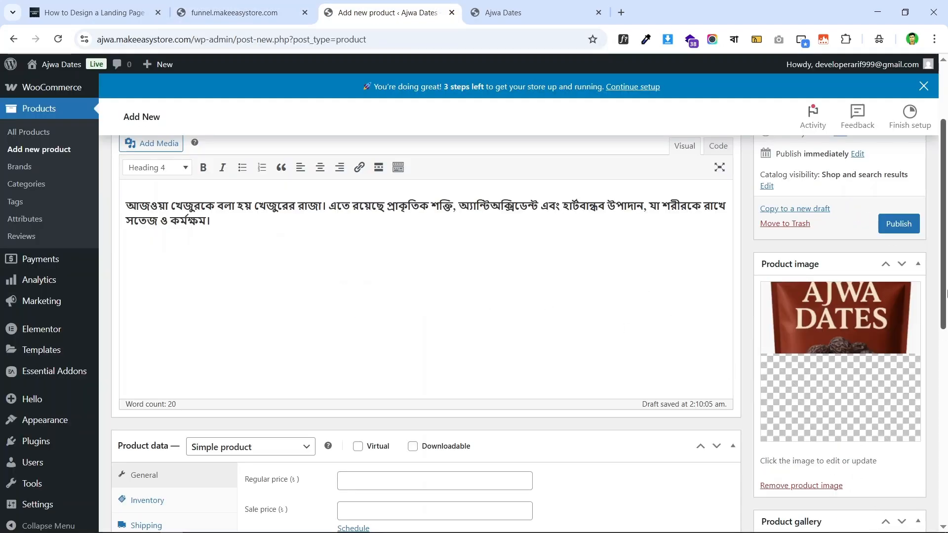
- Create a new Dates product category and tick it
scroll(866, 307, "down", 5)
scroll(859, 296, "up", 6)
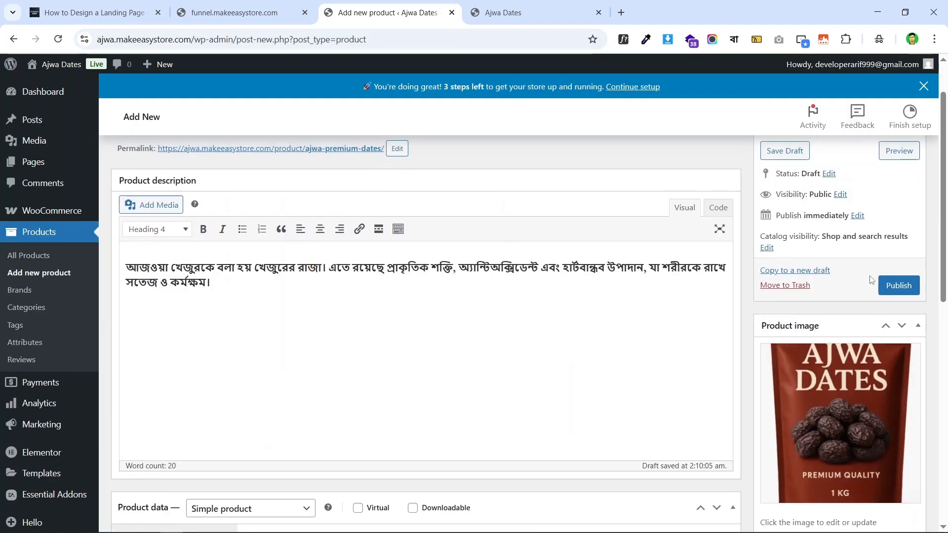
scroll(859, 286, "down", 6)
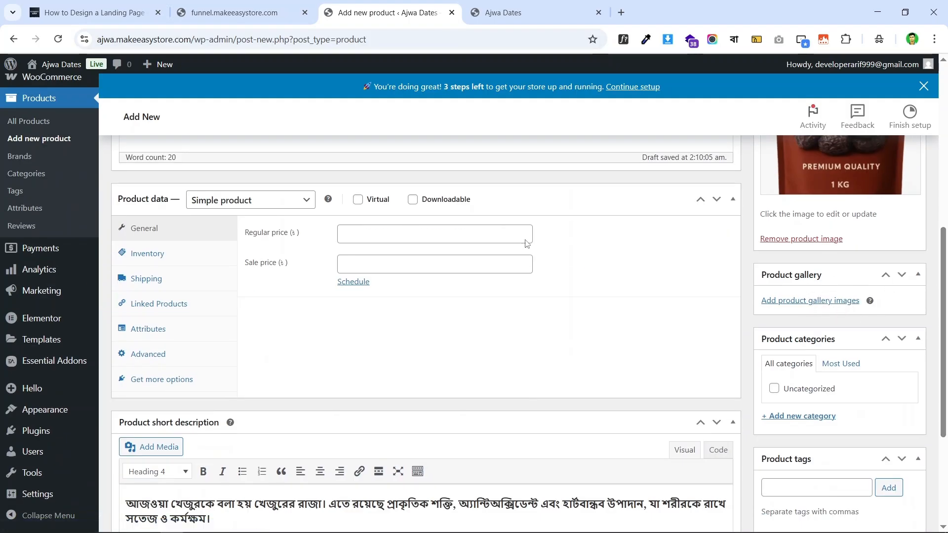
scroll(568, 220, "up", 4)
scroll(568, 220, "down", 7)
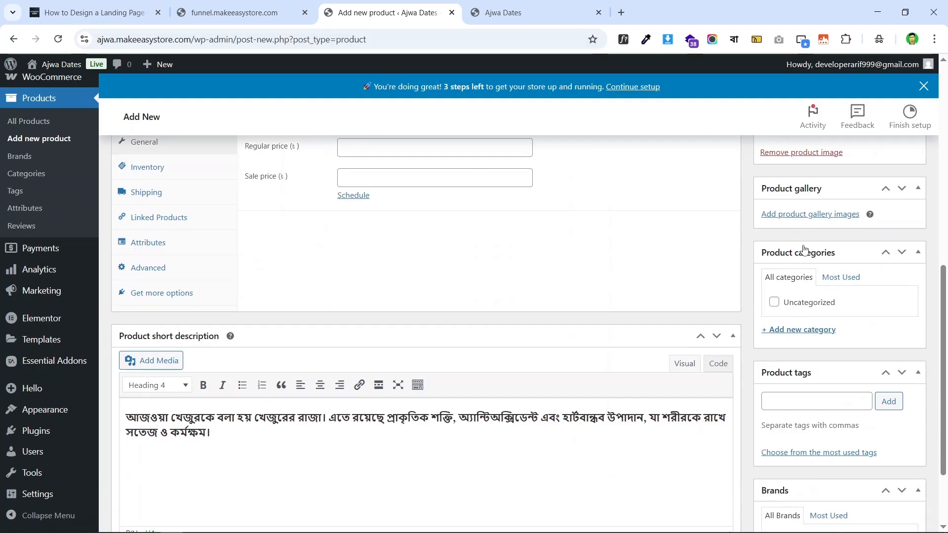
scroll(815, 211, "up", 3)
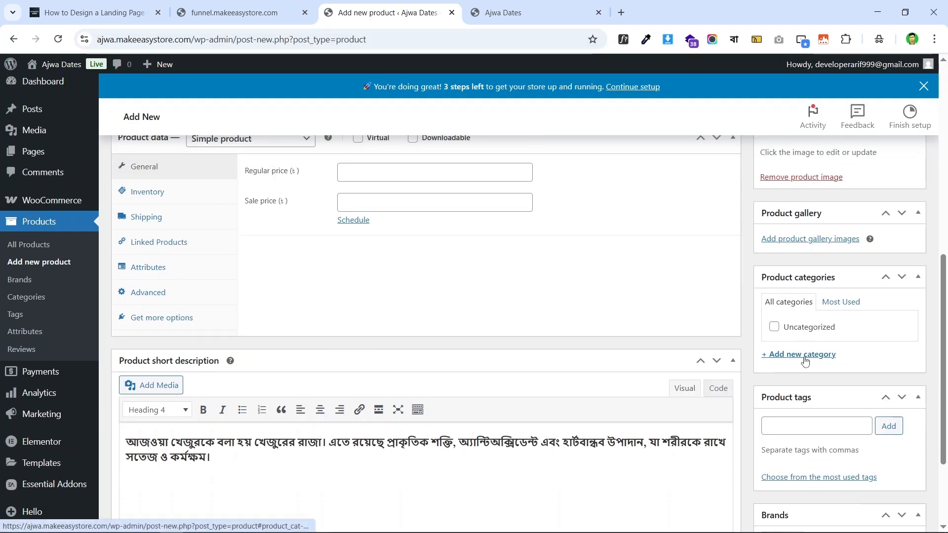
left_click(770, 360)
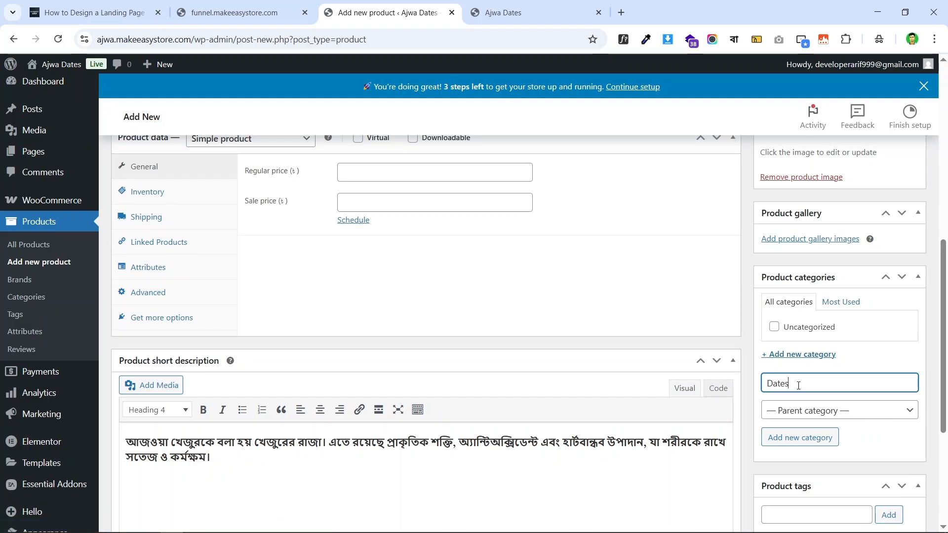
key("Return")
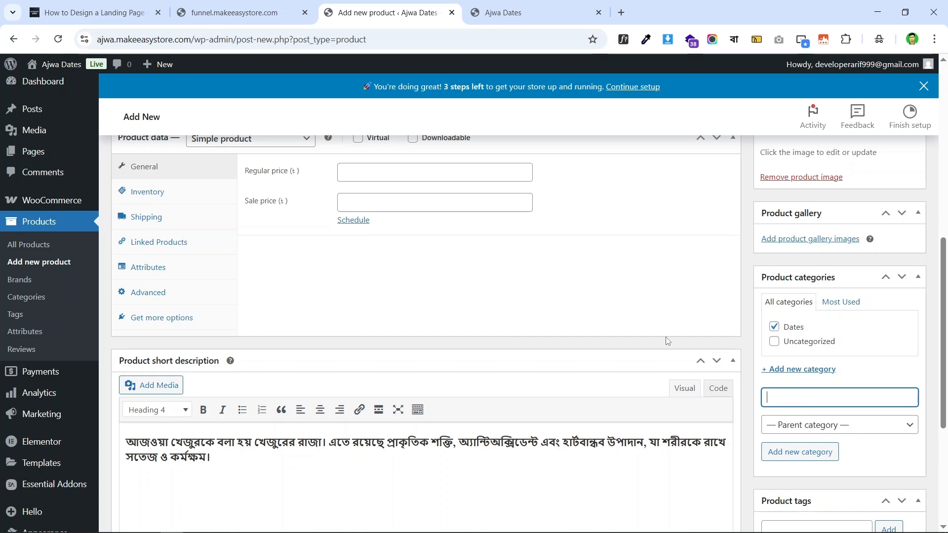
- Add the product tags Ajwa and Dates
scroll(668, 341, "up", 4)
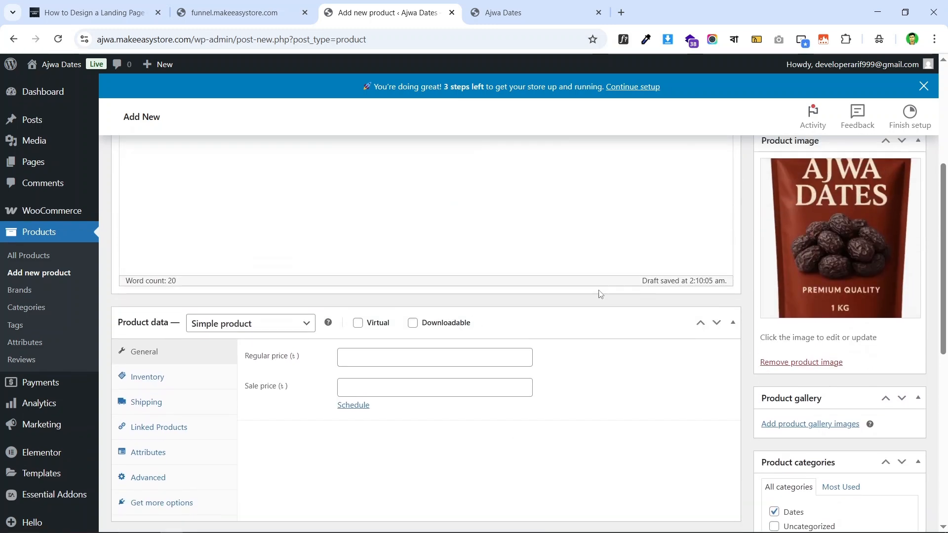
scroll(822, 265, "down", 6)
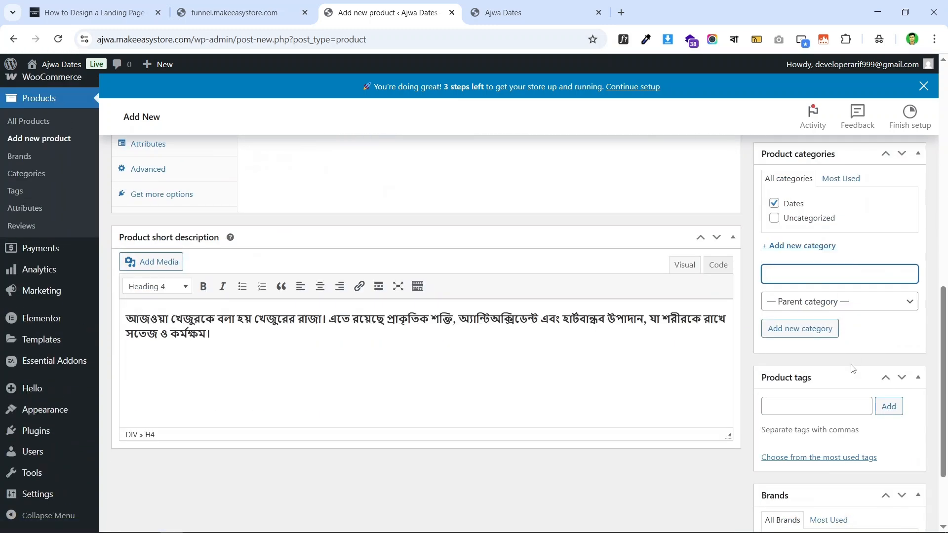
left_click(801, 406)
type("A")
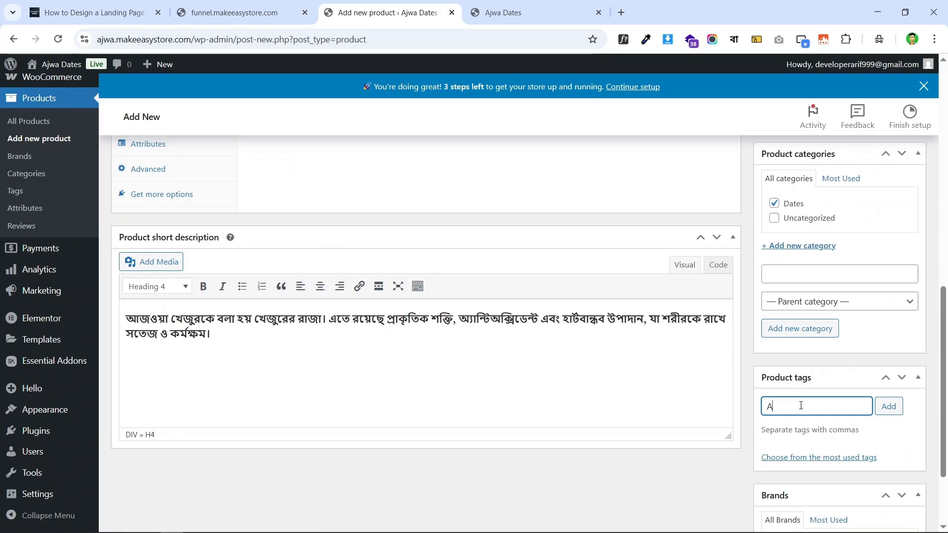
type("jwa")
key("Return")
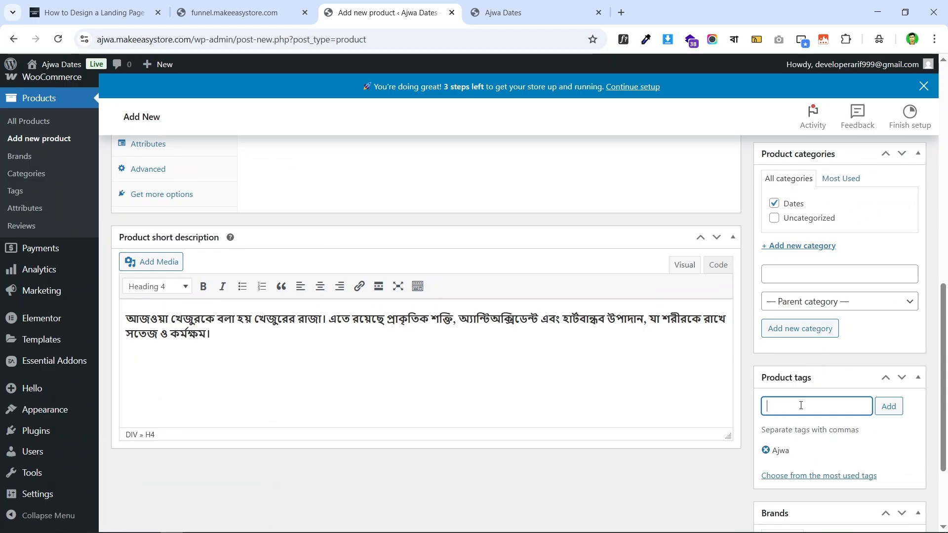
type("Dates")
key("Return")
scroll(534, 381, "up", 8)
scroll(438, 360, "down", 4)
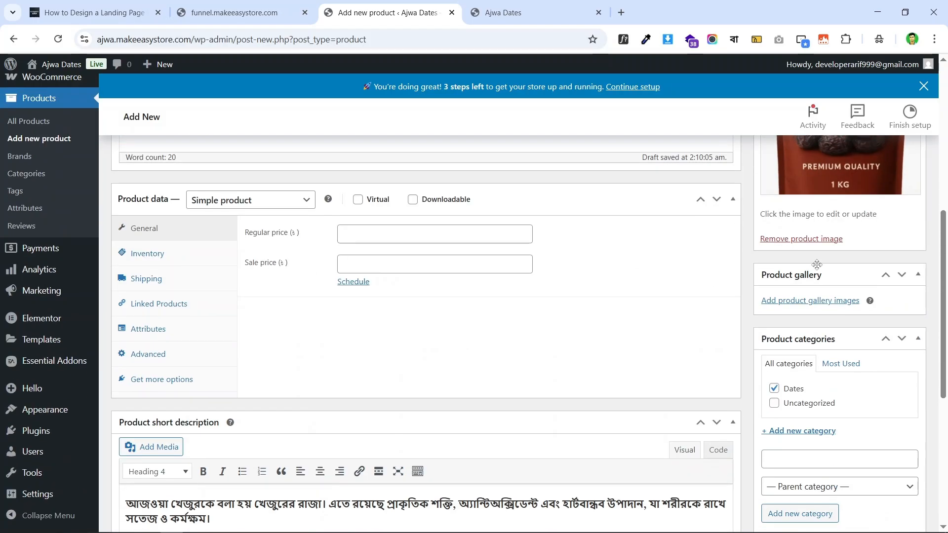
scroll(826, 300, "down", 6)
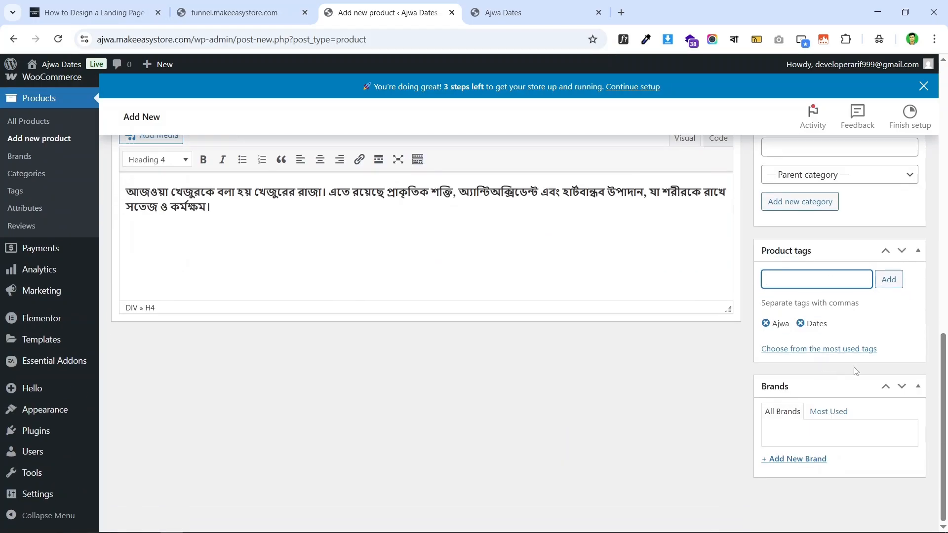
scroll(856, 371, "up", 4)
scroll(857, 323, "down", 4)
scroll(857, 323, "up", 8)
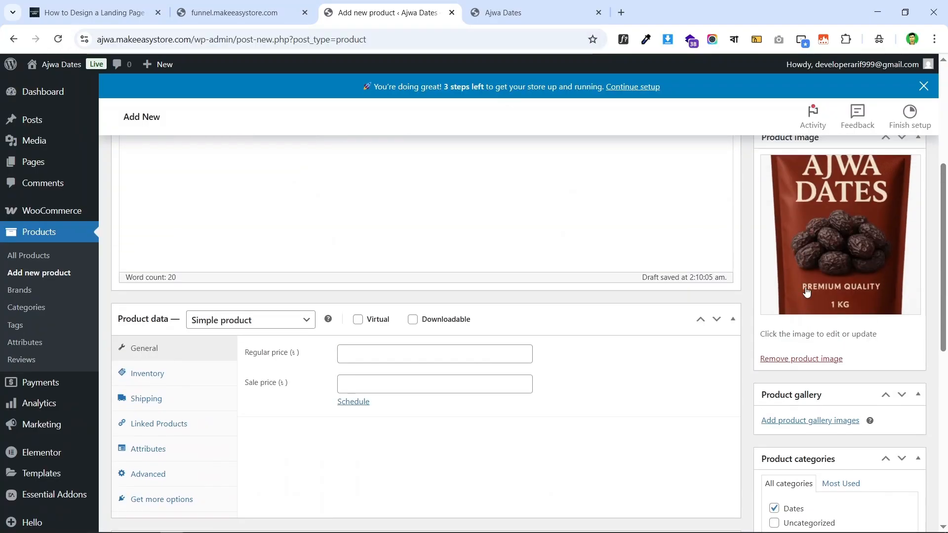
scroll(806, 292, "down", 8)
left_click(804, 278)
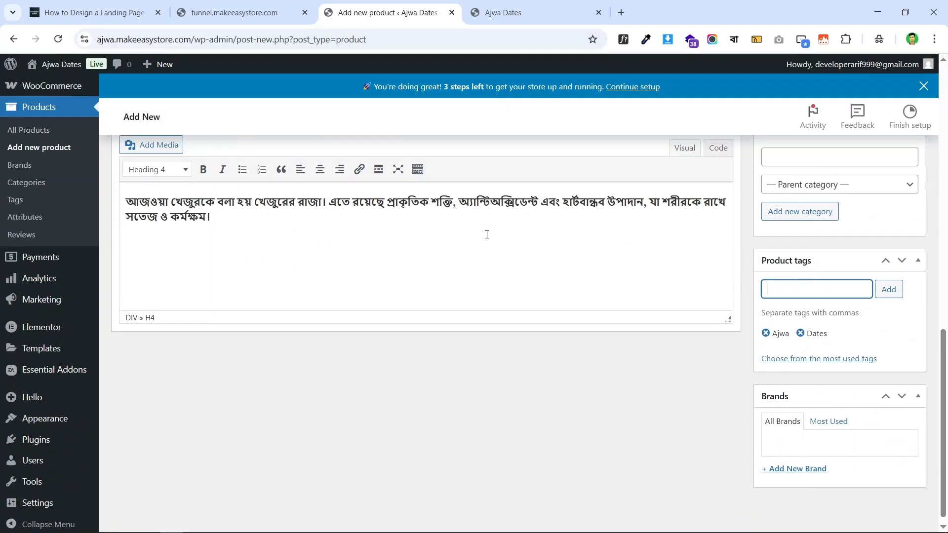
scroll(494, 254, "up", 7)
scroll(282, 286, "up", 3)
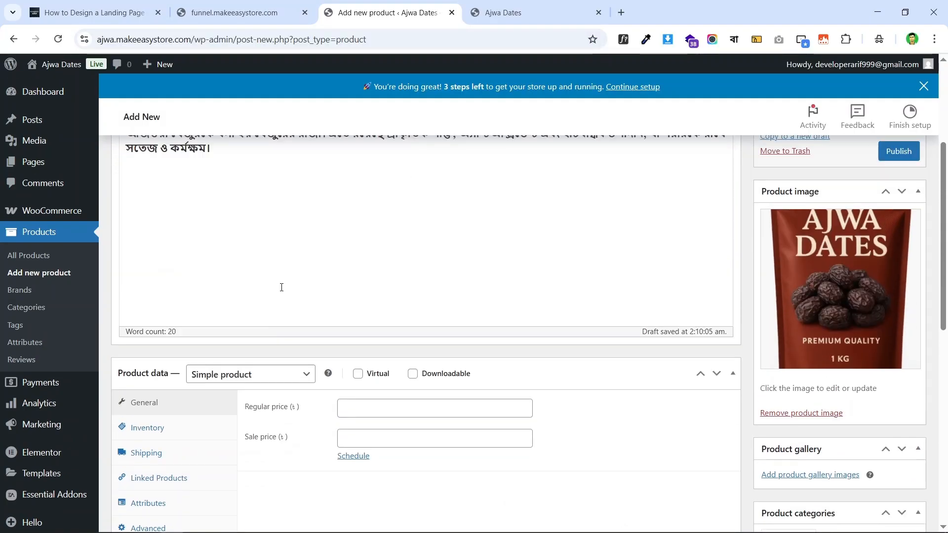
scroll(351, 271, "down", 1)
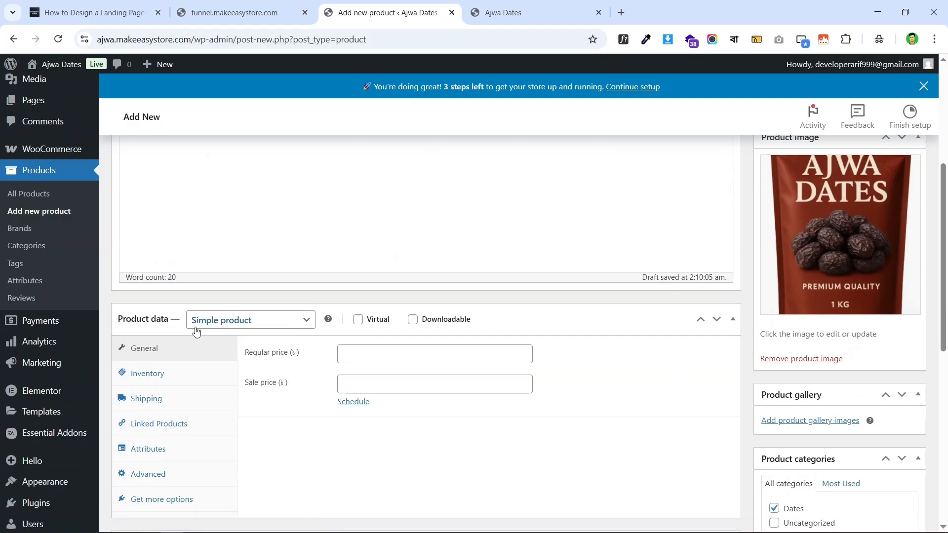
scroll(494, 286, "up", 4)
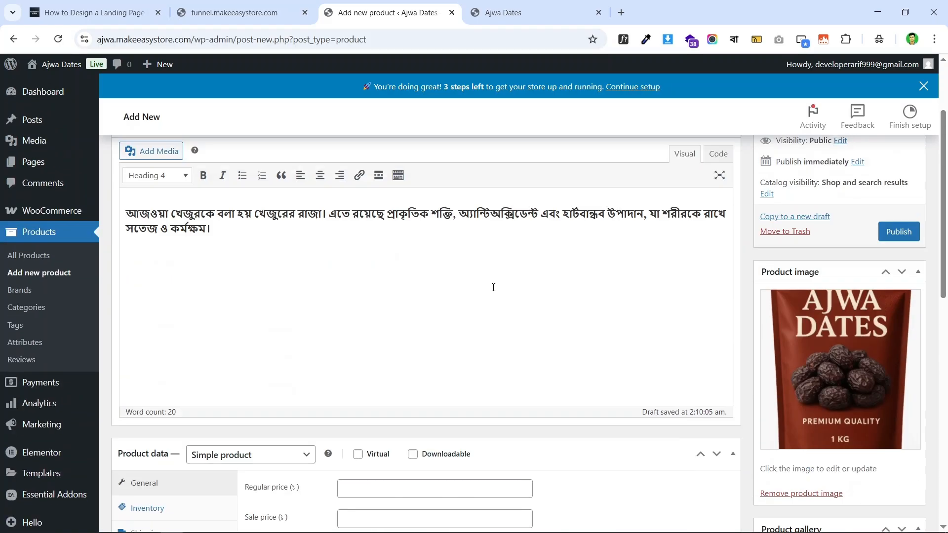
scroll(445, 262, "down", 5)
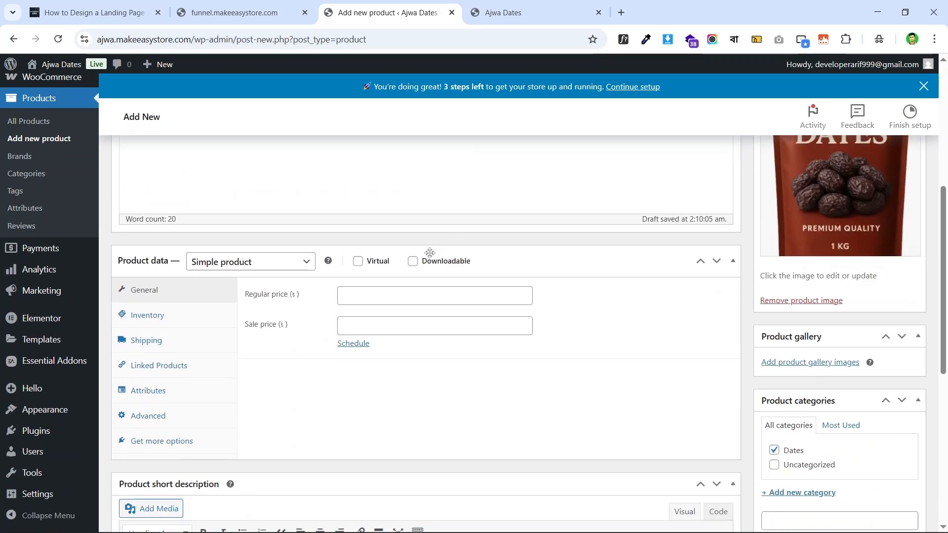
left_click(270, 267)
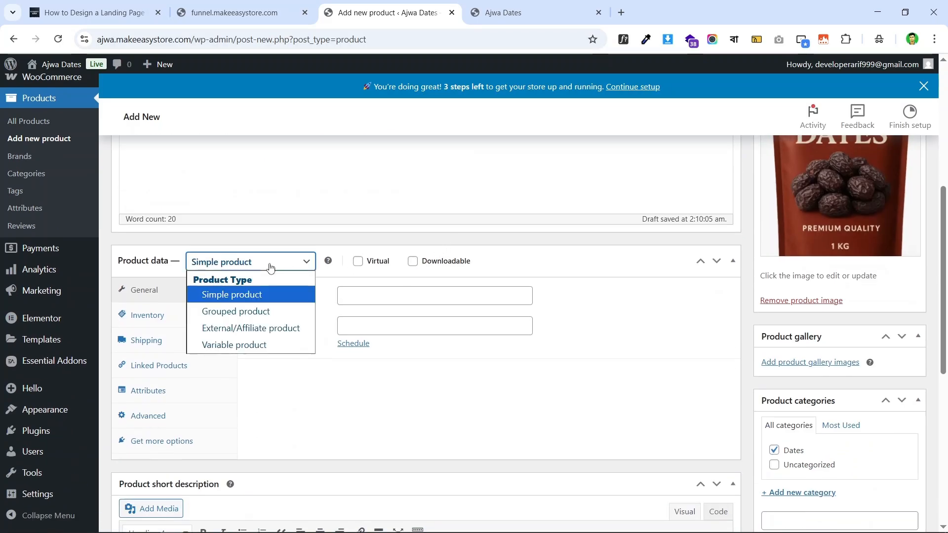
- Keep it a Simple product and enter a 1800 regular price, matching the landing page
left_click(291, 299)
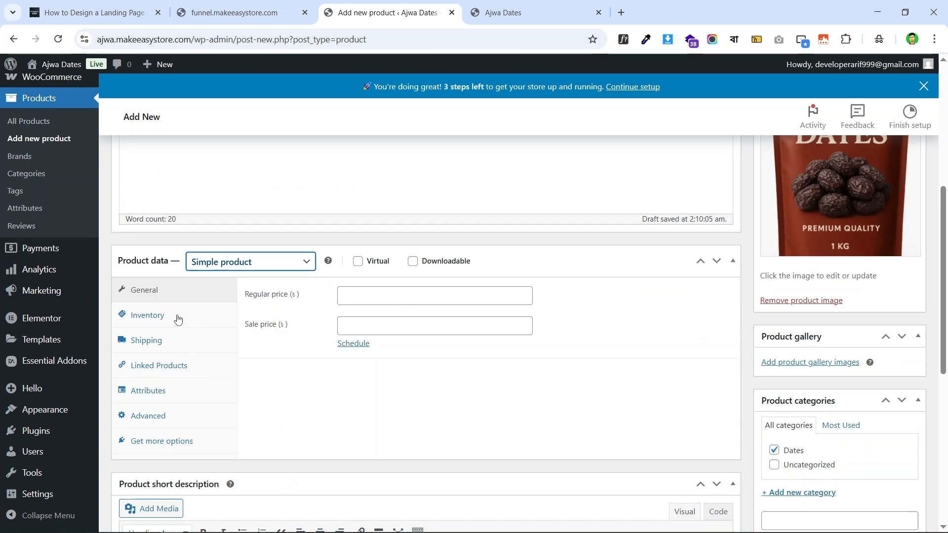
left_click(421, 297)
left_click(237, 12)
scroll(499, 246, "up", 7)
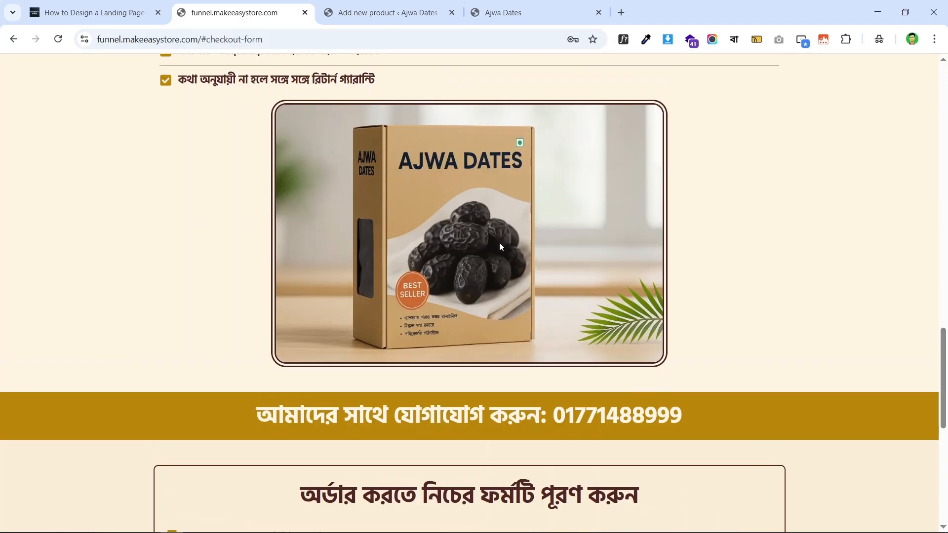
scroll(500, 242, "up", 10)
scroll(499, 242, "down", 5)
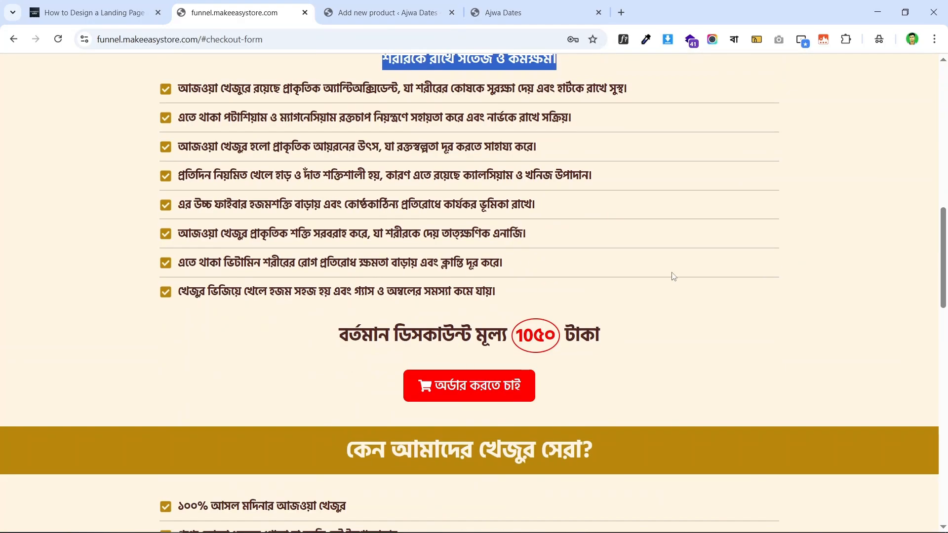
scroll(674, 277, "up", 8)
left_click(388, 267)
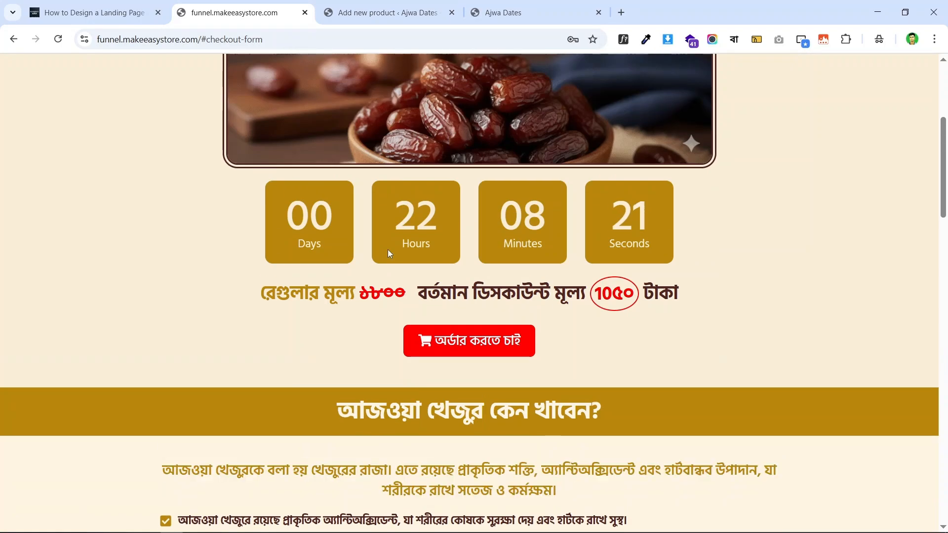
left_click(367, 5)
type("1800")
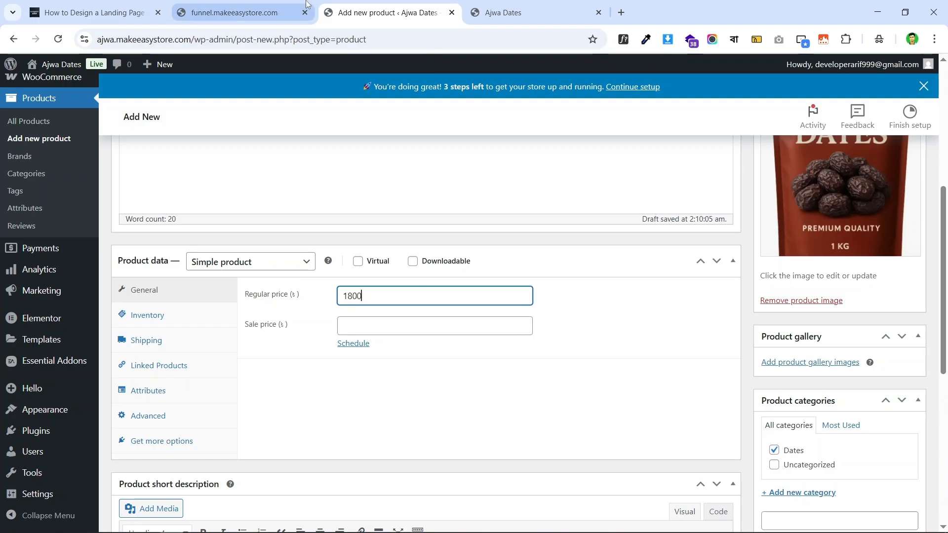
left_click(266, 4)
left_click(387, 12)
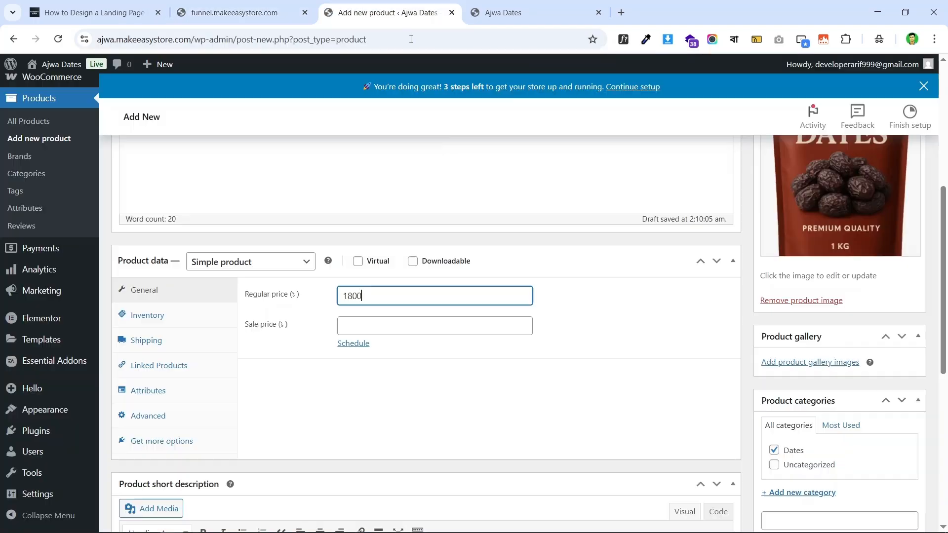
- Enter the 1050 sale price, checking the landing page's discount
left_click(398, 330)
type("1050")
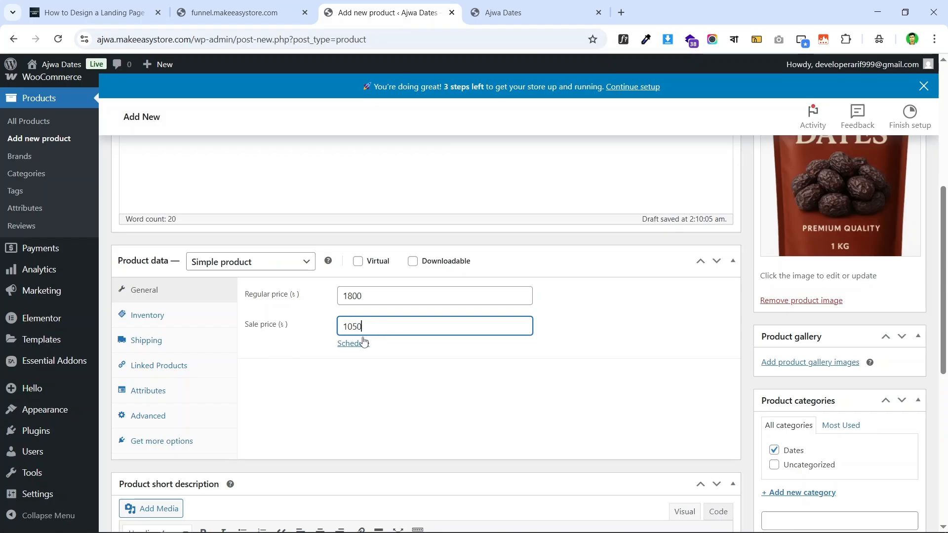
left_click(270, 11)
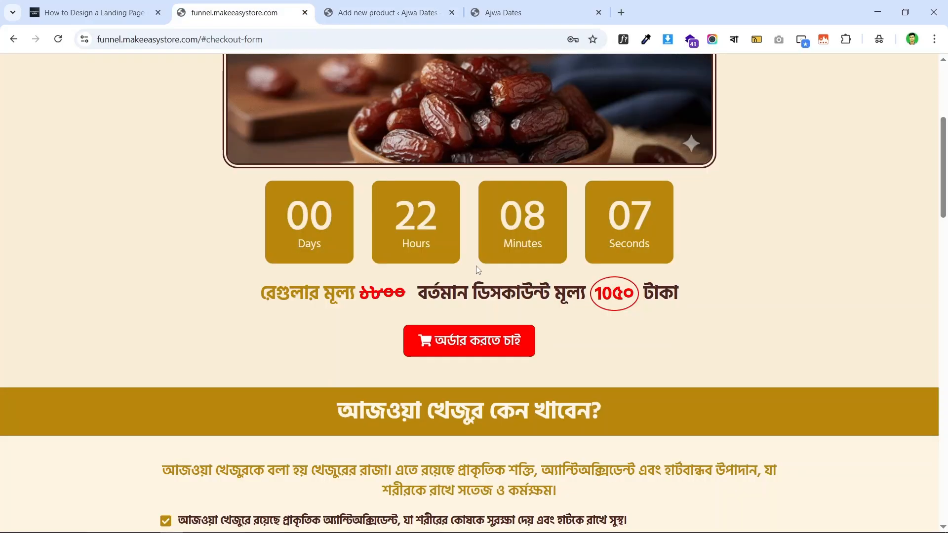
left_click(361, 11)
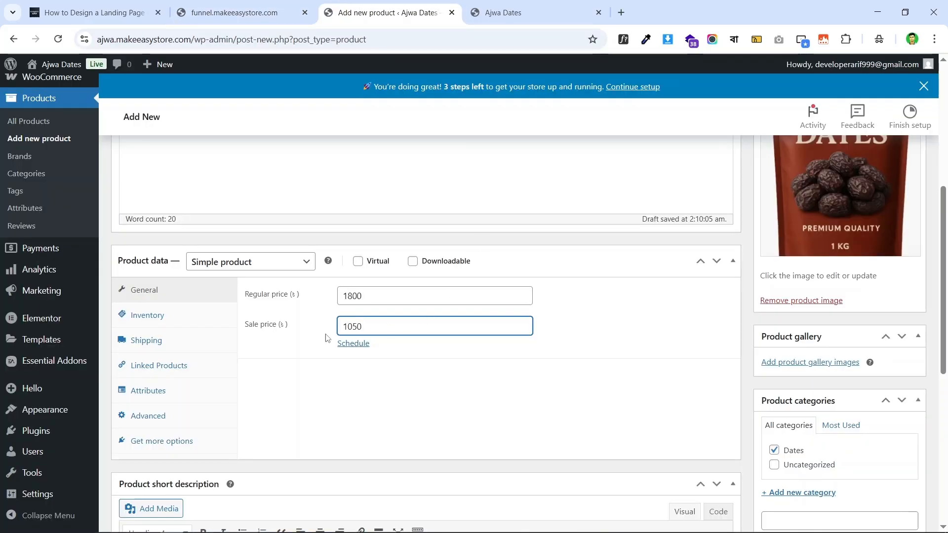
- Open the sale date scheduling fields, then cancel the schedule without setting dates
left_click(353, 344)
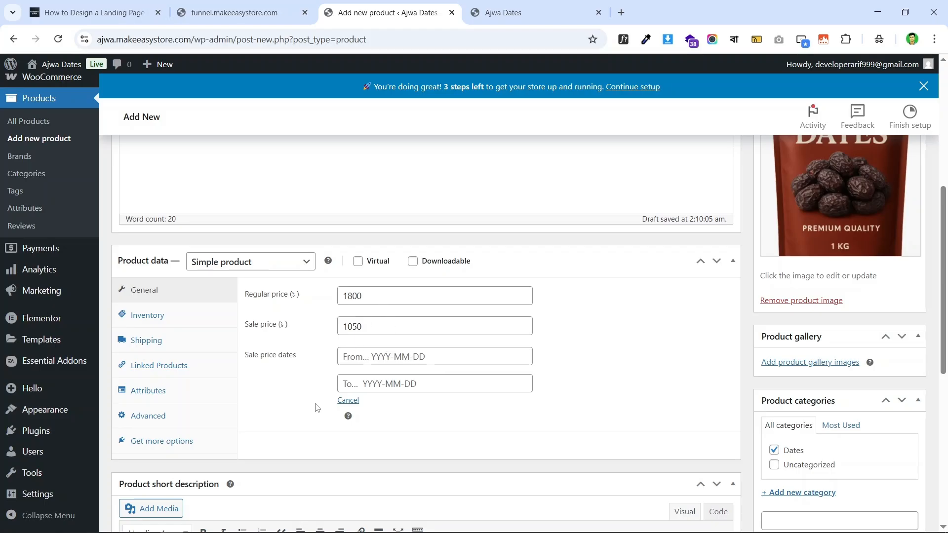
left_click(379, 357)
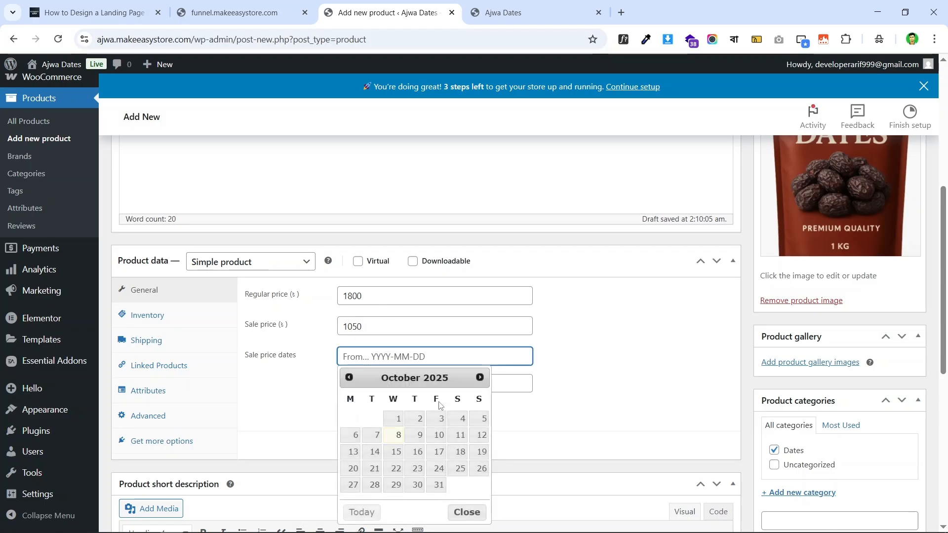
left_click(609, 410)
left_click(348, 400)
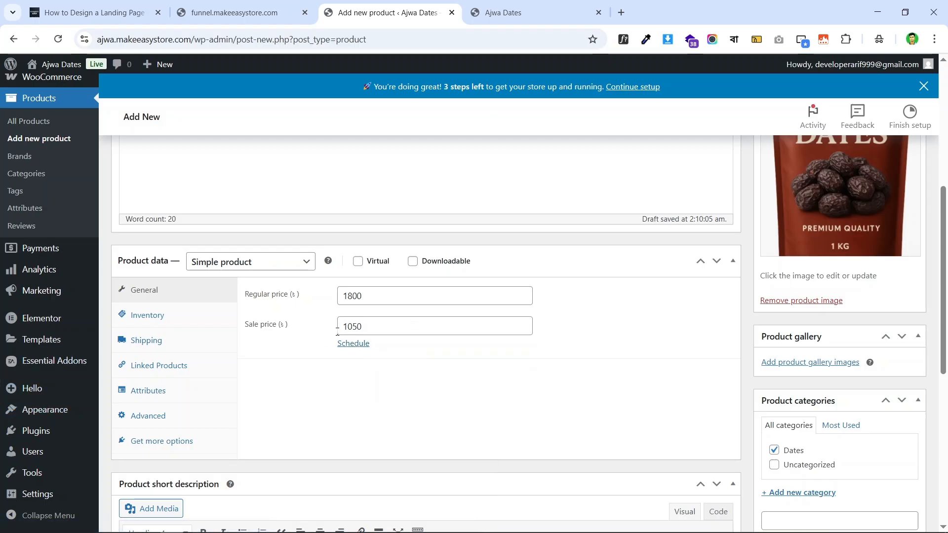
- Leave Track stock quantity unchecked in Inventory so the product shows In stock
left_click(180, 328)
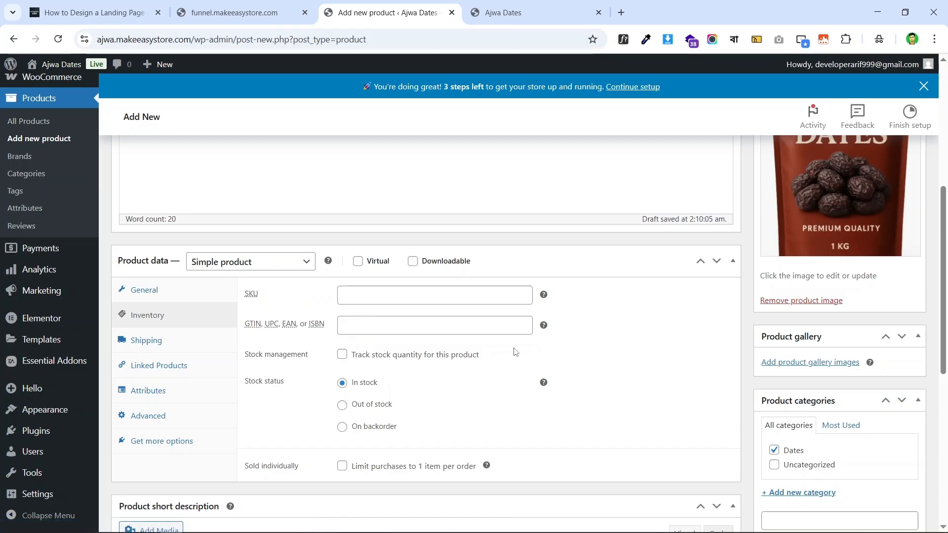
scroll(596, 341, "down", 1)
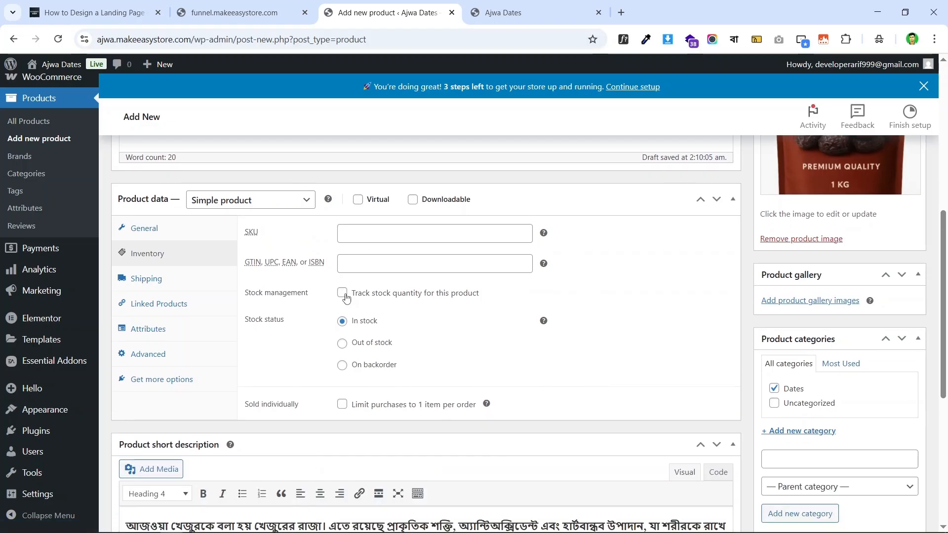
left_click(342, 294)
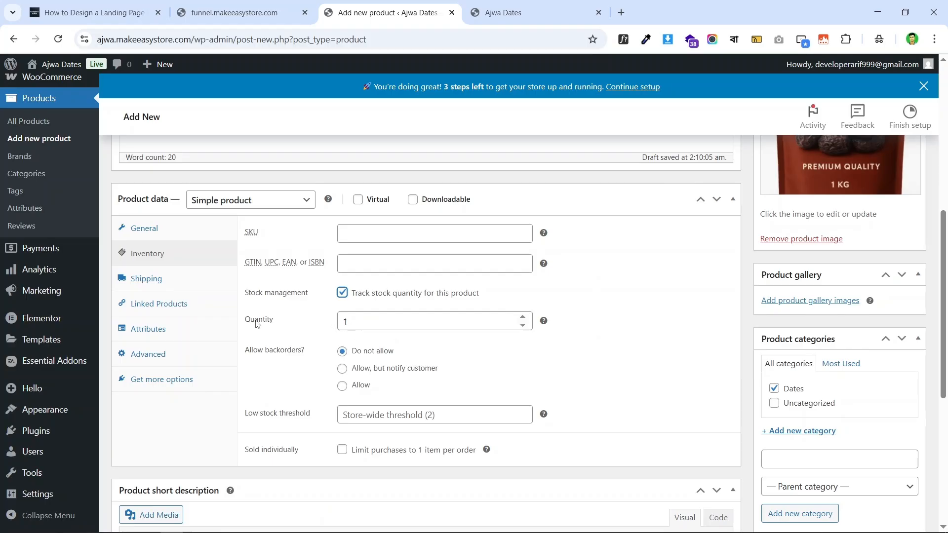
left_click(437, 321)
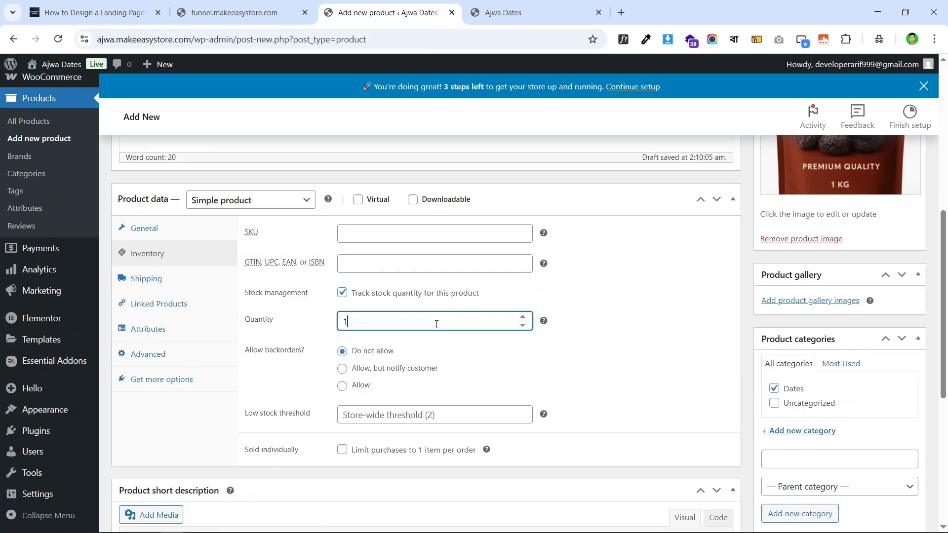
left_click(342, 293)
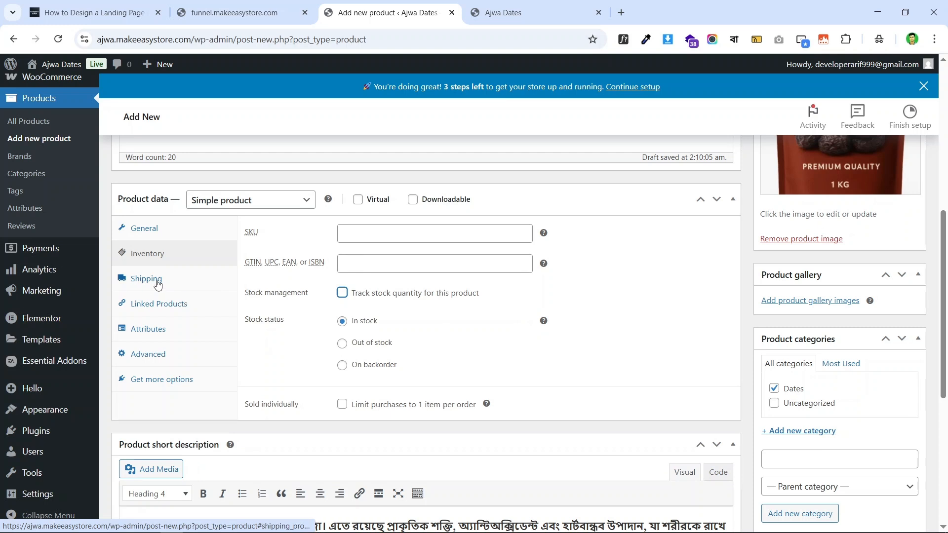
- Review the shipping class options, then go back to the General price settings
left_click(158, 281)
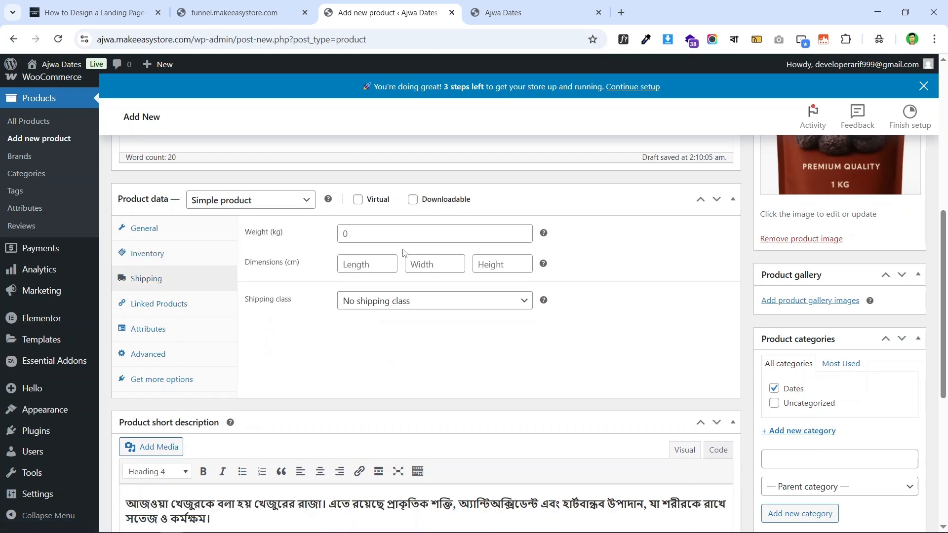
left_click(432, 305)
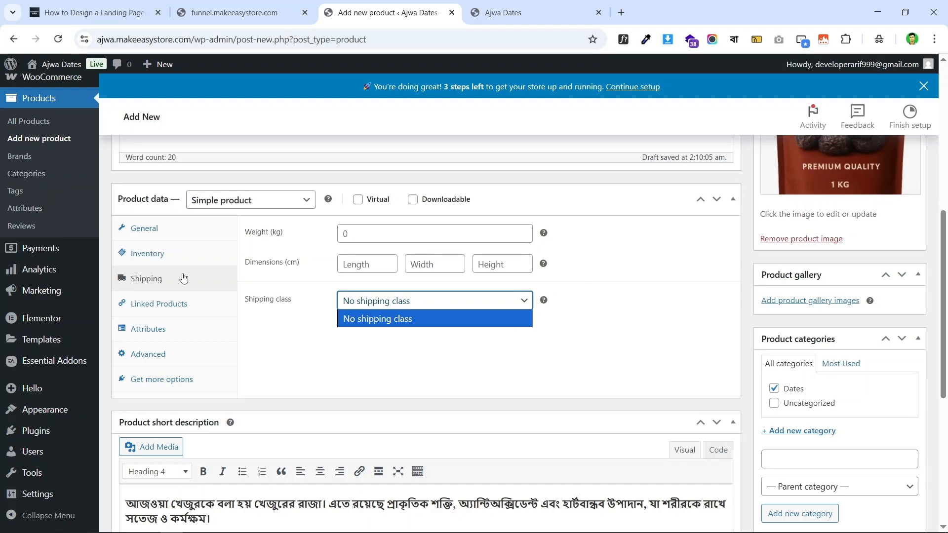
scroll(200, 254, "up", 1)
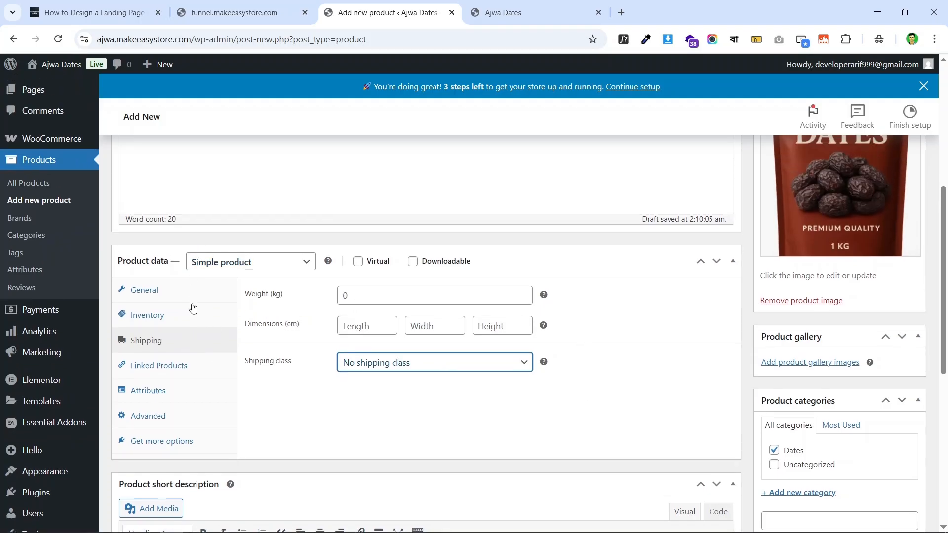
left_click(164, 290)
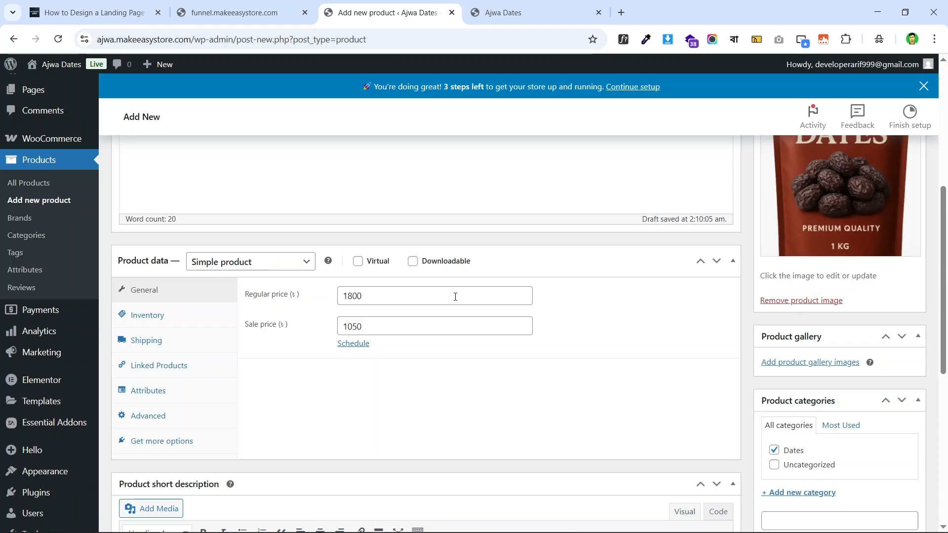
- Scroll back to the Publish box and publish the Ajwa Premium Dates draft
scroll(381, 237, "up", 6)
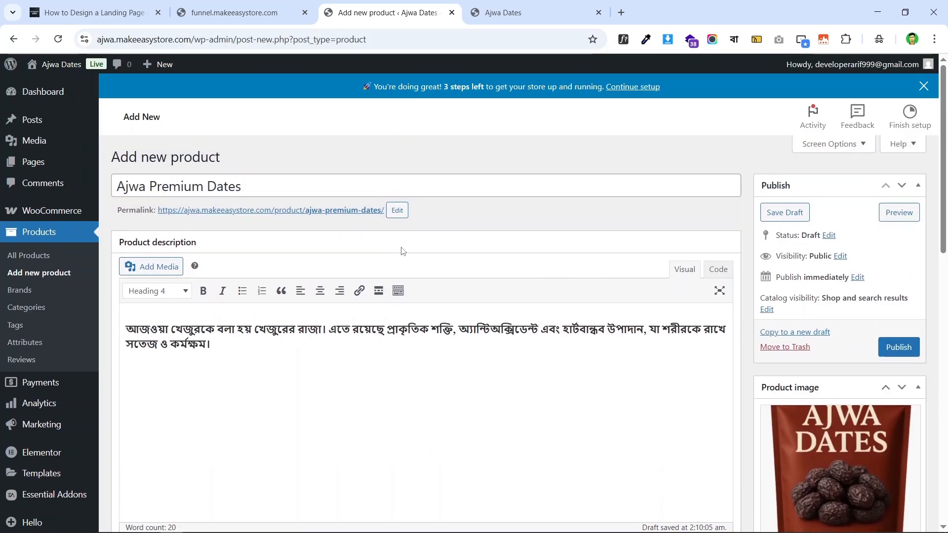
scroll(422, 243, "down", 7)
scroll(576, 218, "down", 6)
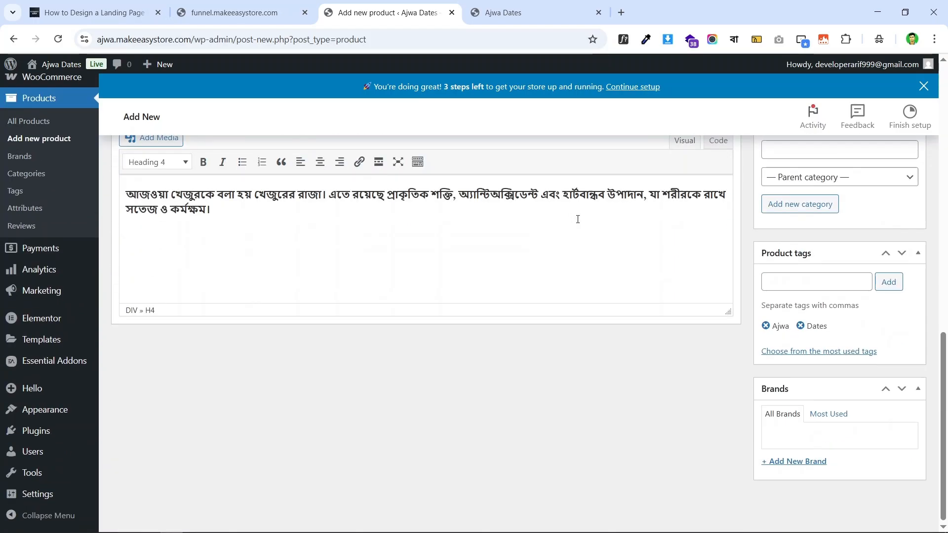
scroll(380, 231, "up", 4)
scroll(493, 210, "up", 9)
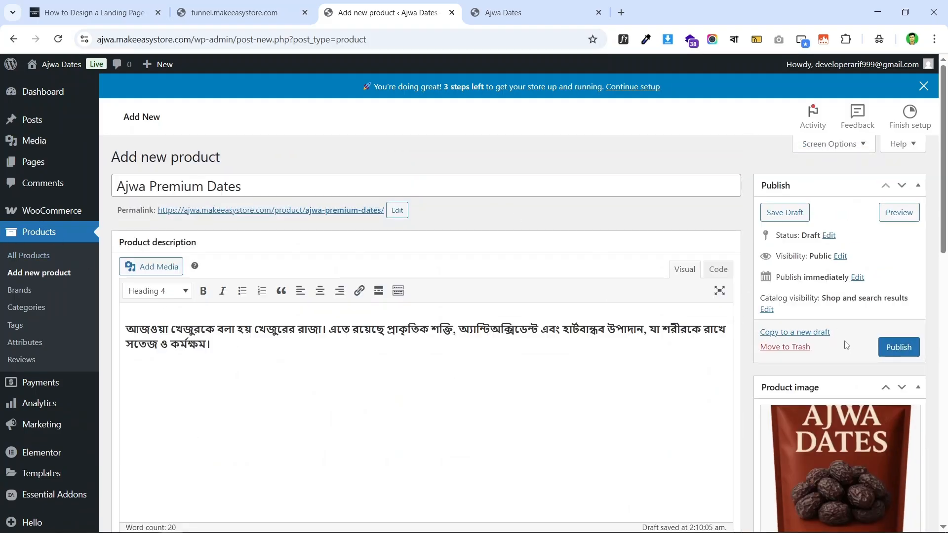
left_click(896, 349)
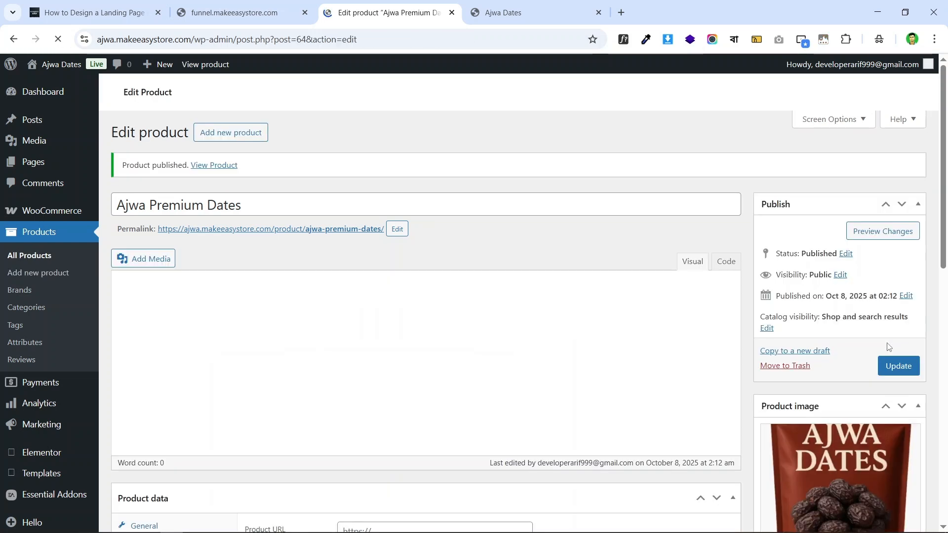
- Go to All Products and dismiss the Elementor AI announcement
left_click(42, 257)
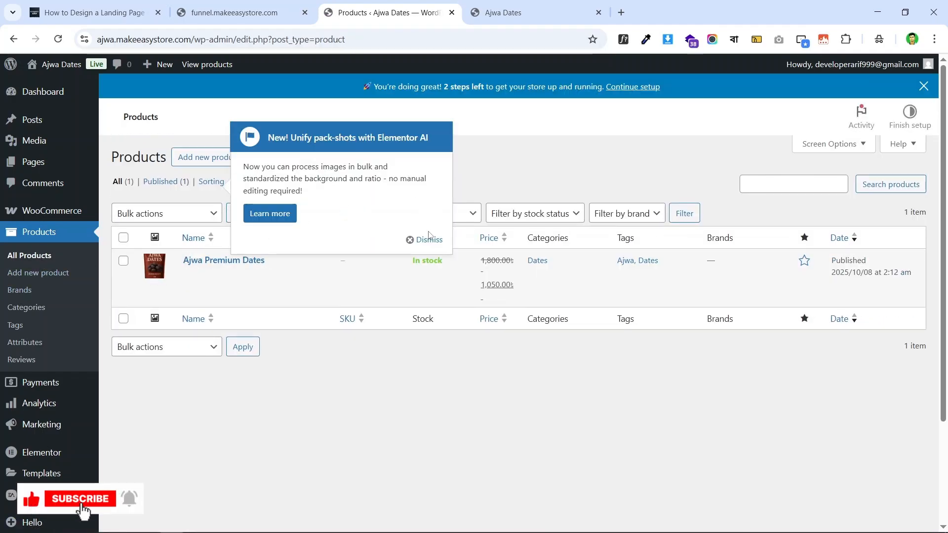
left_click(426, 241)
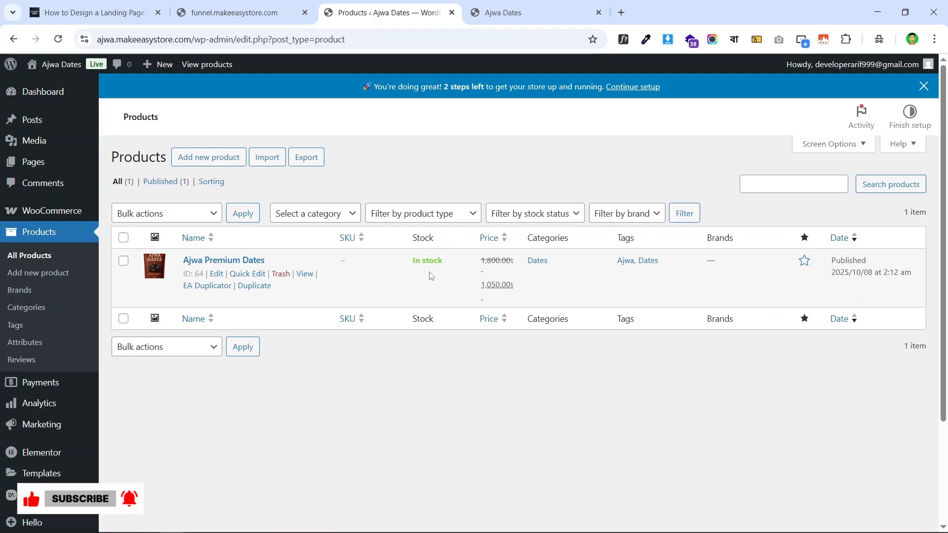
scroll(486, 255, "down", 3)
scroll(487, 239, "up", 3)
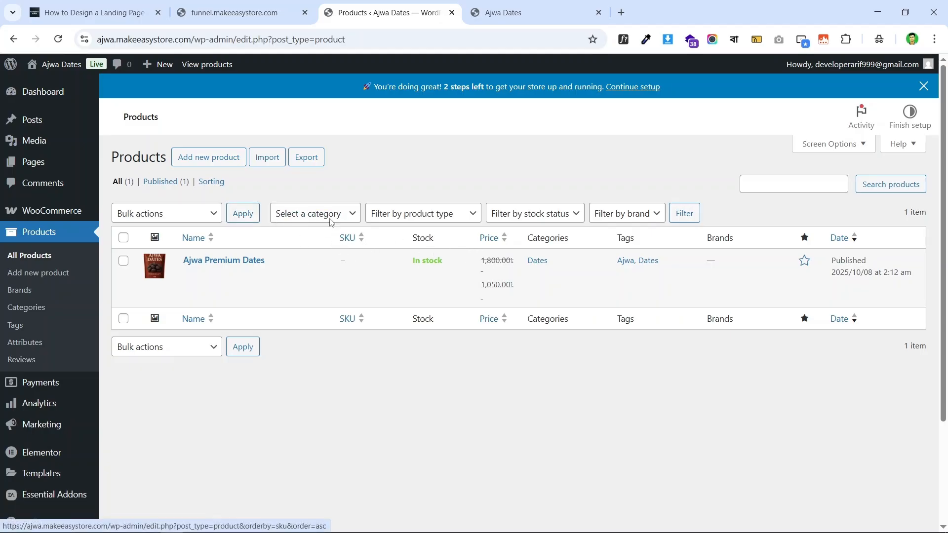
- Check the 1,800 and 1,050 prices against the live funnel landing page
left_click(242, 13)
scroll(692, 188, "down", 1)
scroll(786, 201, "down", 7)
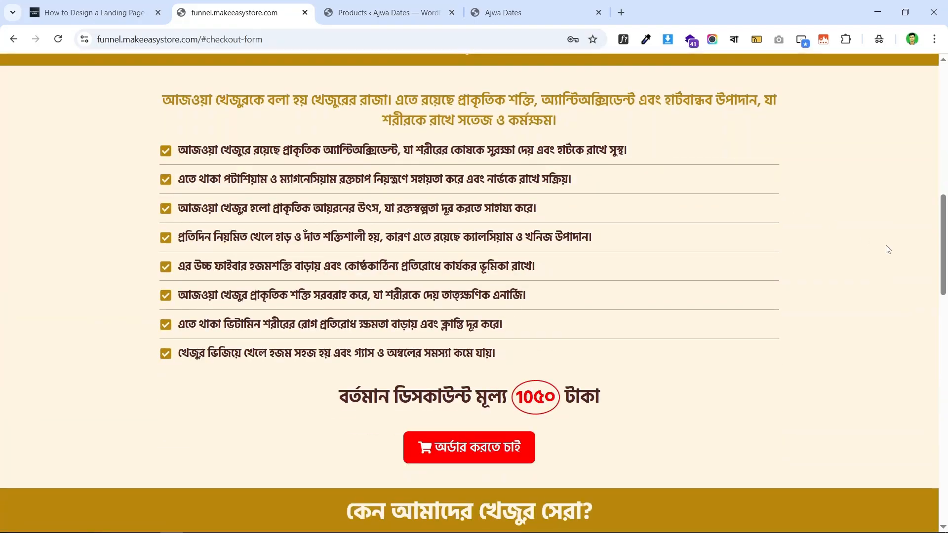
left_click_drag(944, 231, 946, 172)
scroll(417, 230, "up", 6)
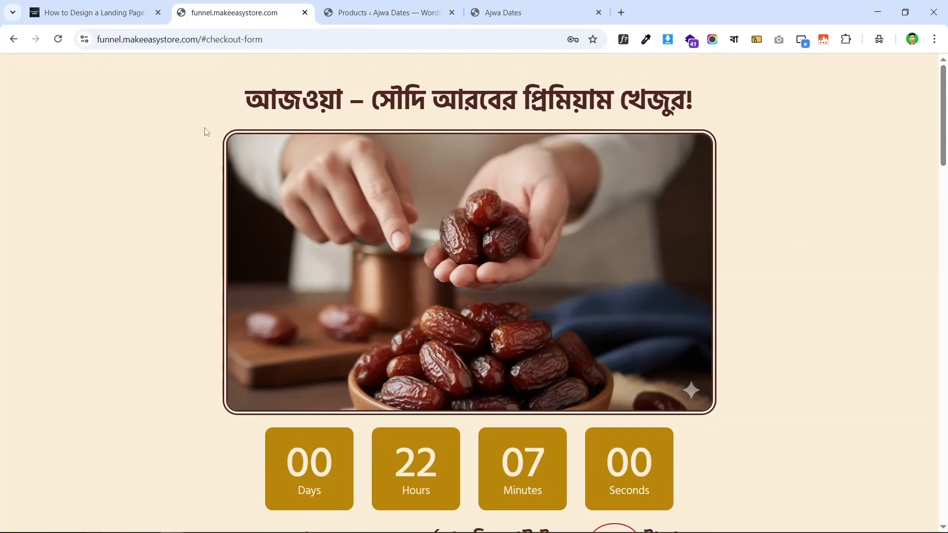
scroll(347, 194, "down", 8)
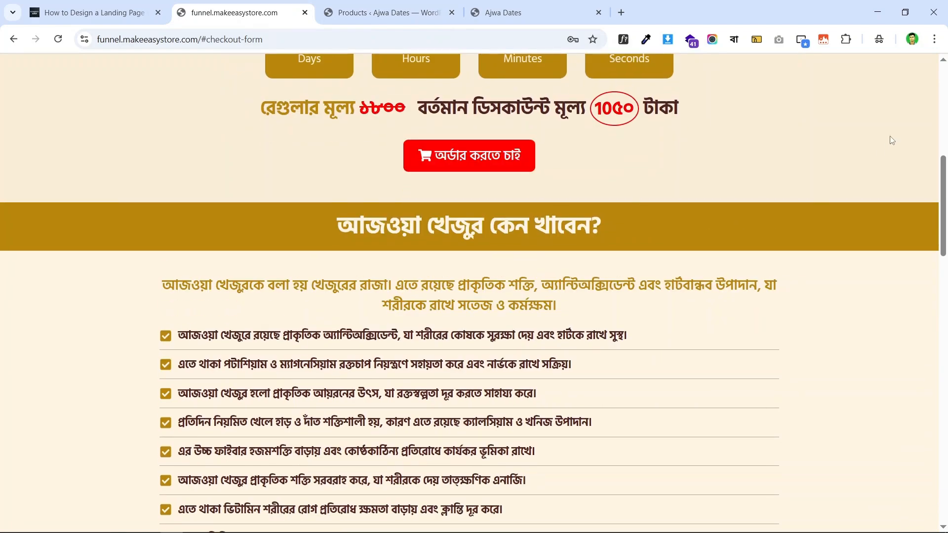
left_click_drag(943, 153, 946, 133)
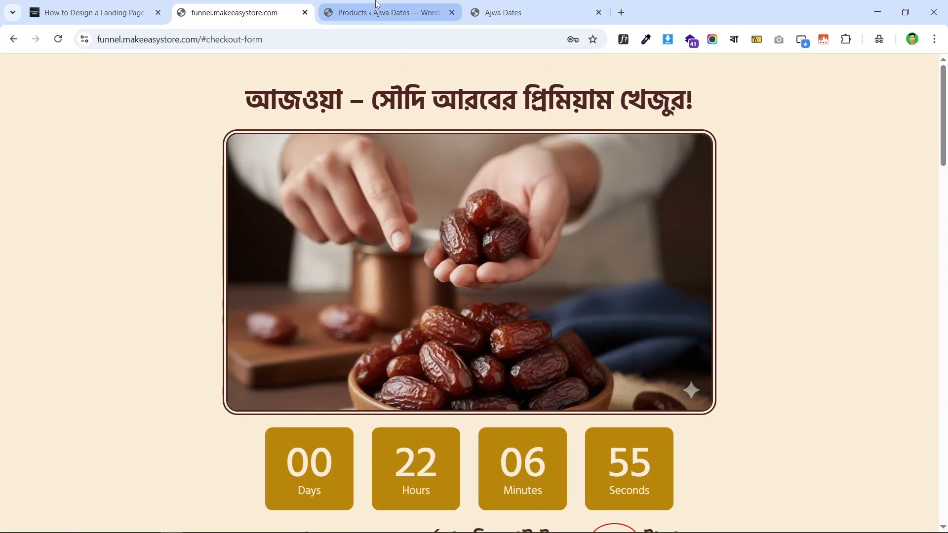
left_click(388, 13)
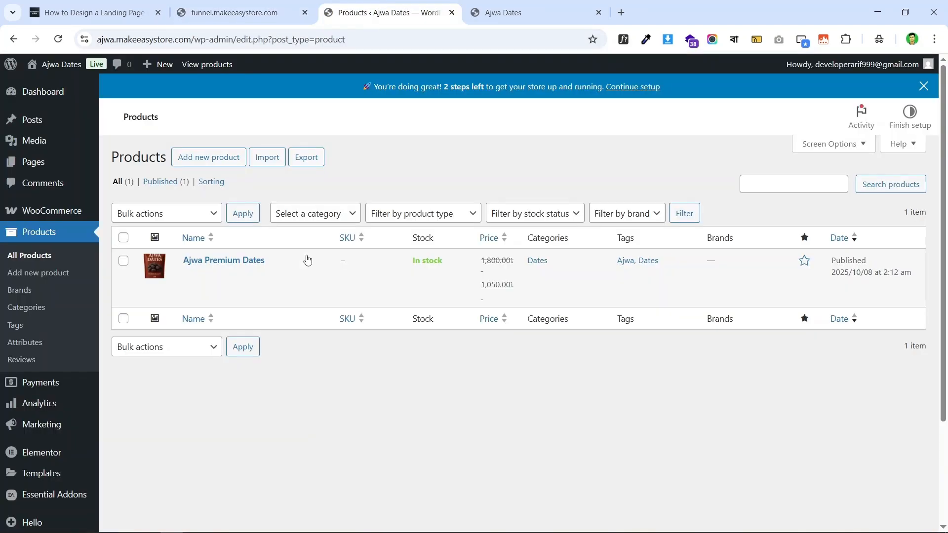
scroll(262, 257, "down", 3)
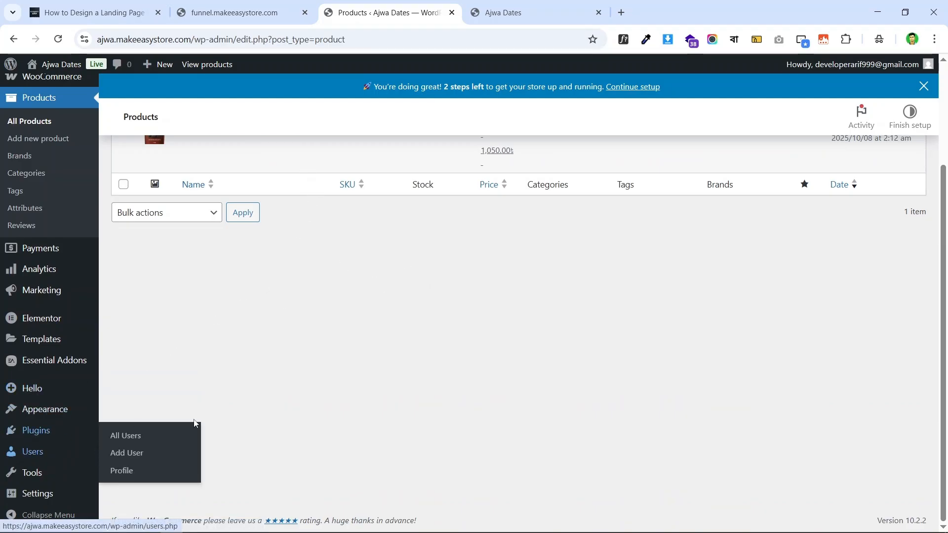
- Search Add Plugin for 'cartflows', then install and activate CartFlows – Checkout & Funnel Builder
mouse_move(78, 433)
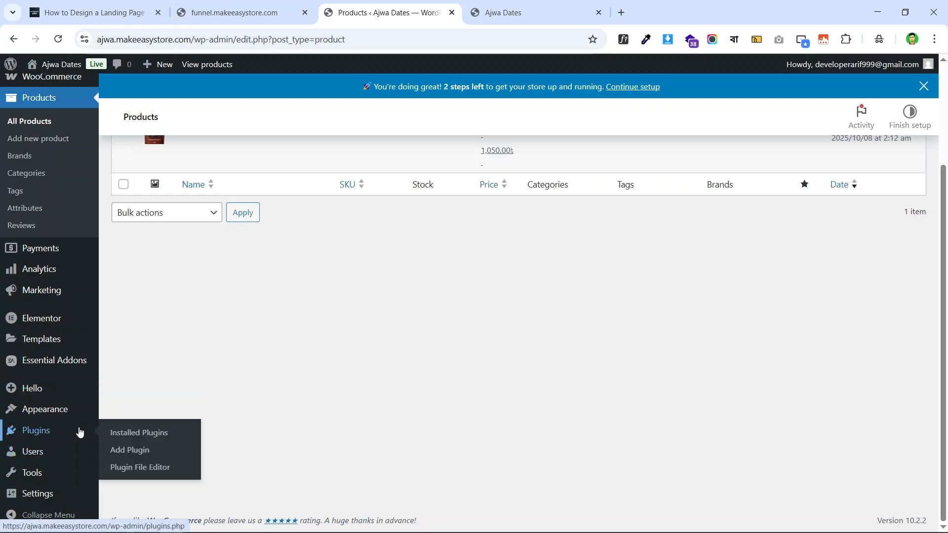
left_click(147, 453)
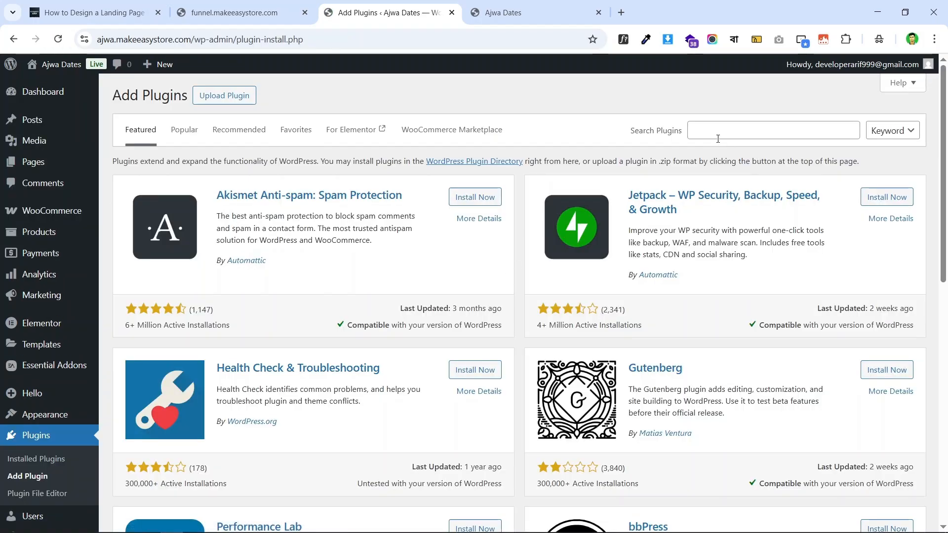
left_click(714, 138)
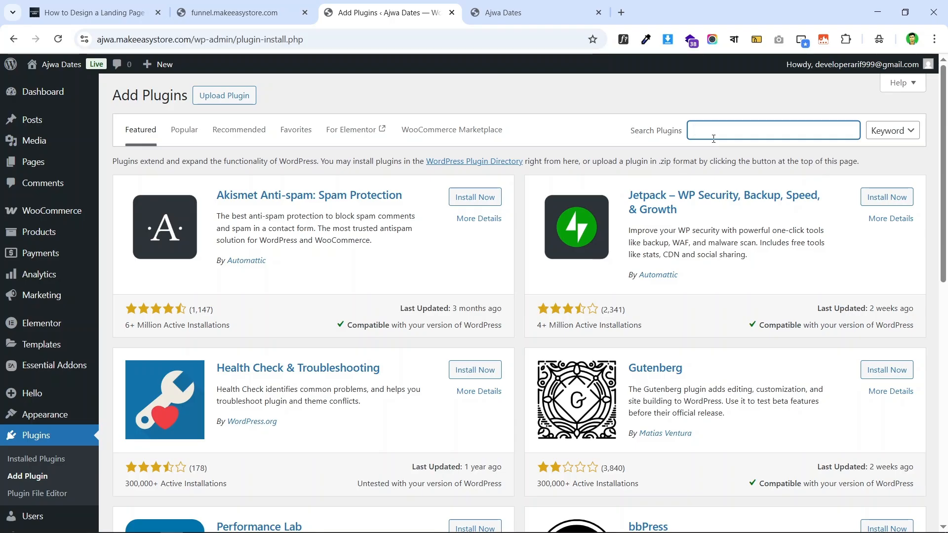
type("cartflows")
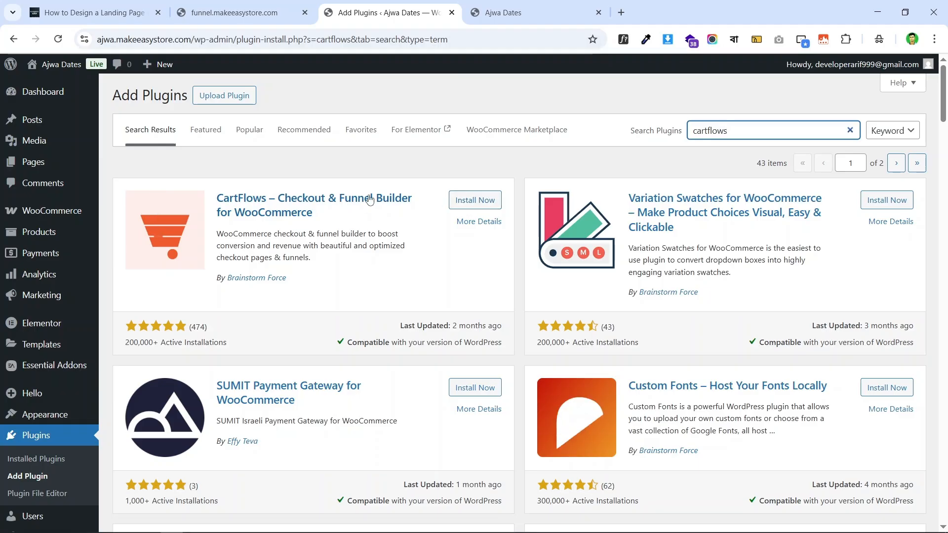
left_click(459, 204)
left_click(460, 203)
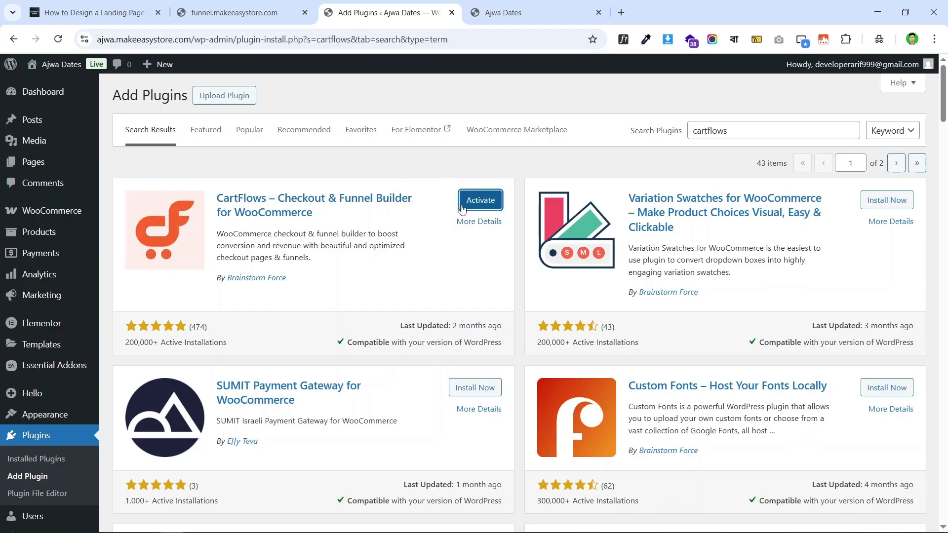
left_click(482, 203)
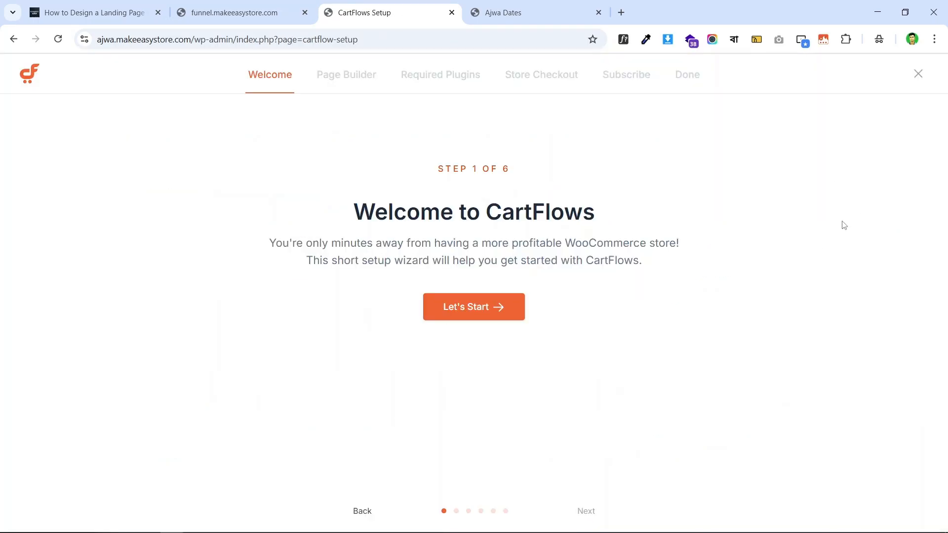
- Start the CartFlows setup wizard, keep Elementor as page builder, and skip the store checkout template
left_click(490, 316)
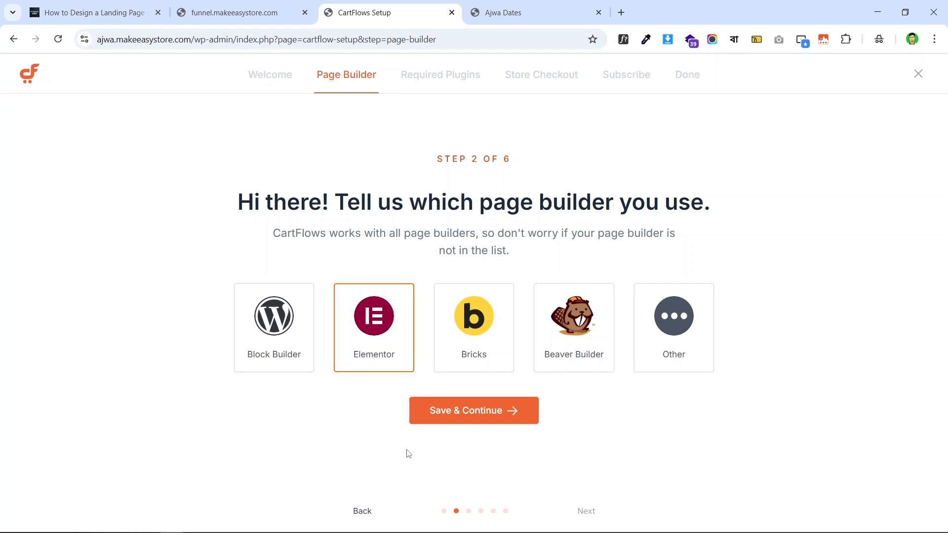
left_click(489, 417)
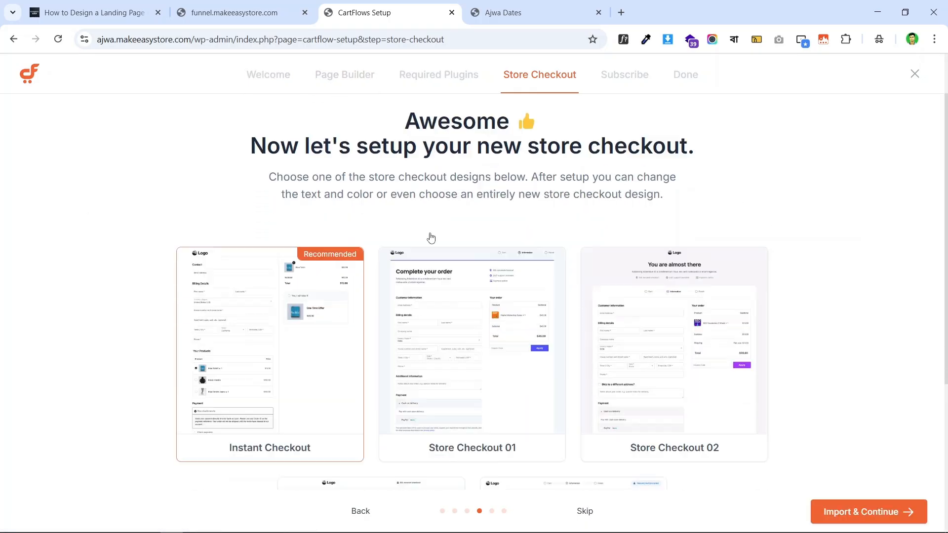
scroll(431, 238, "down", 4)
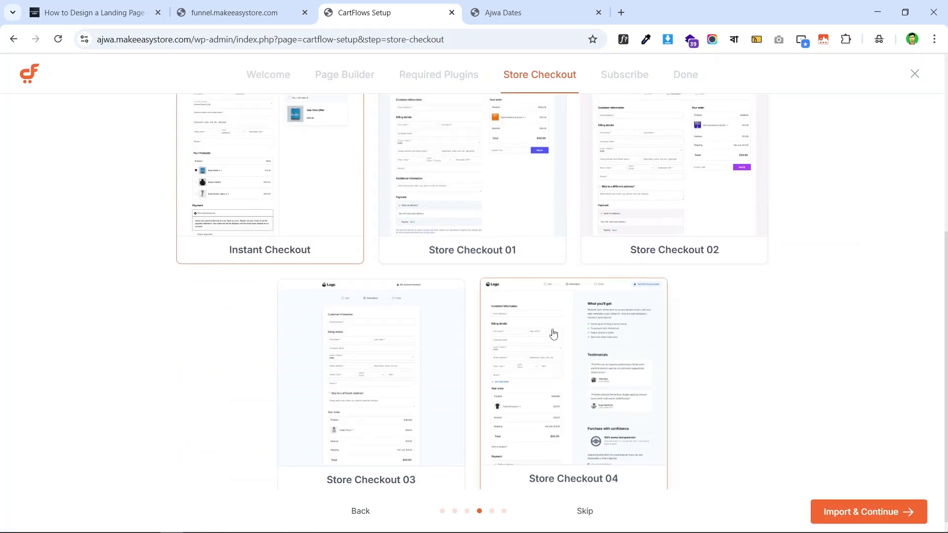
scroll(509, 321, "up", 4)
scroll(667, 269, "down", 5)
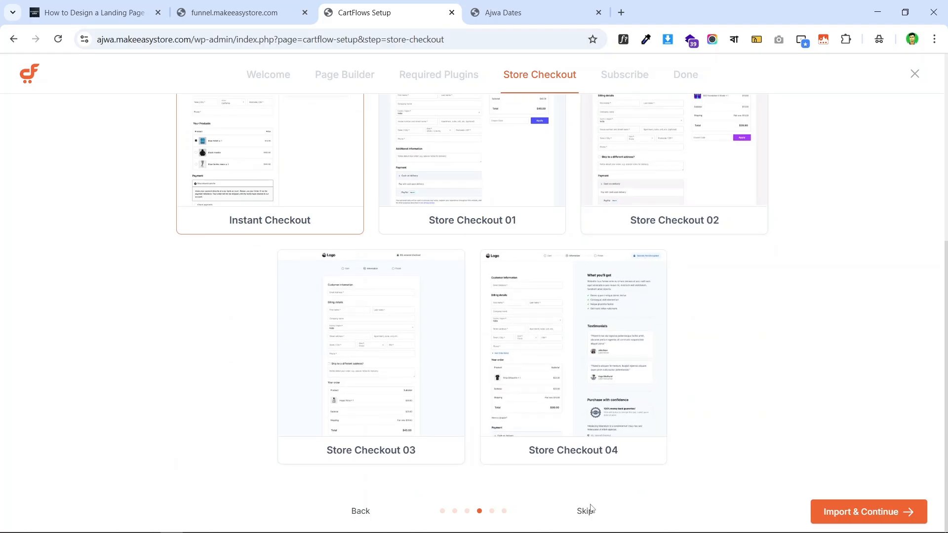
scroll(511, 237, "up", 6)
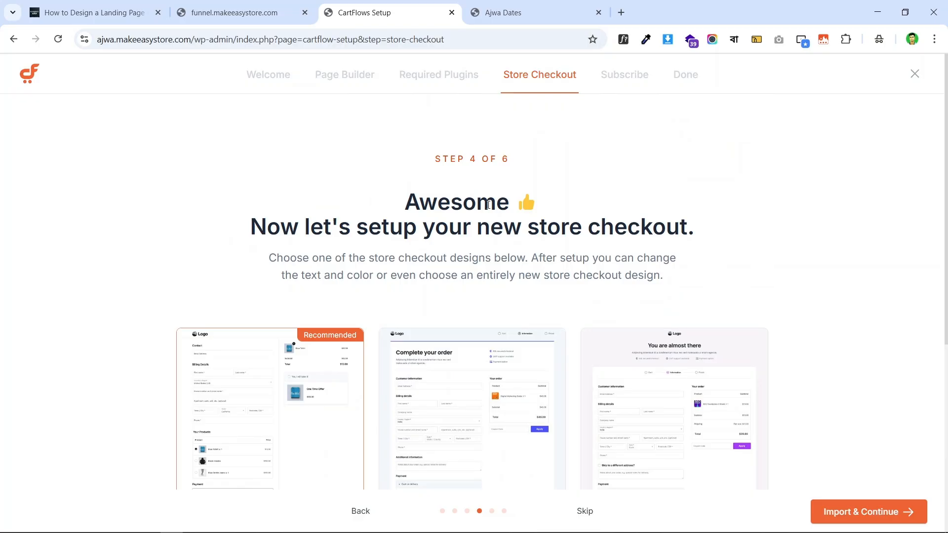
scroll(488, 205, "down", 6)
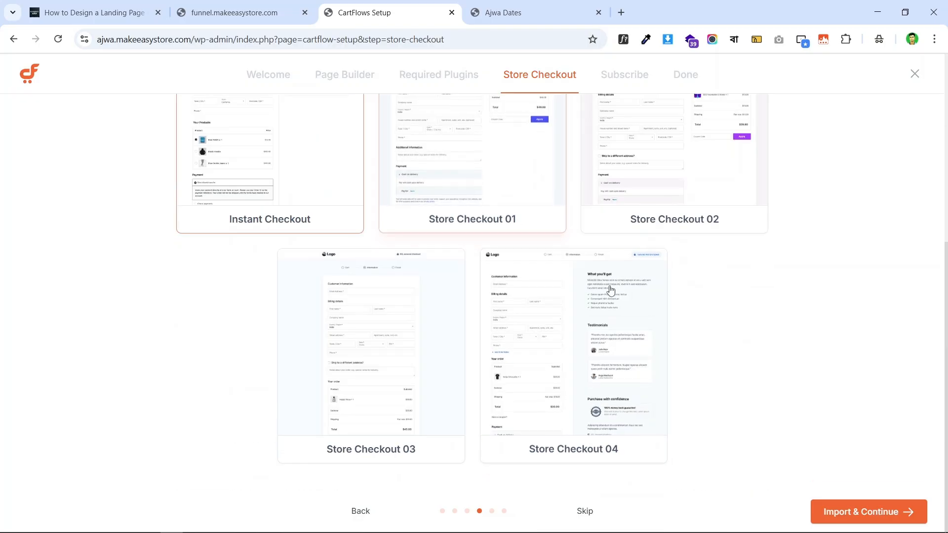
left_click(585, 512)
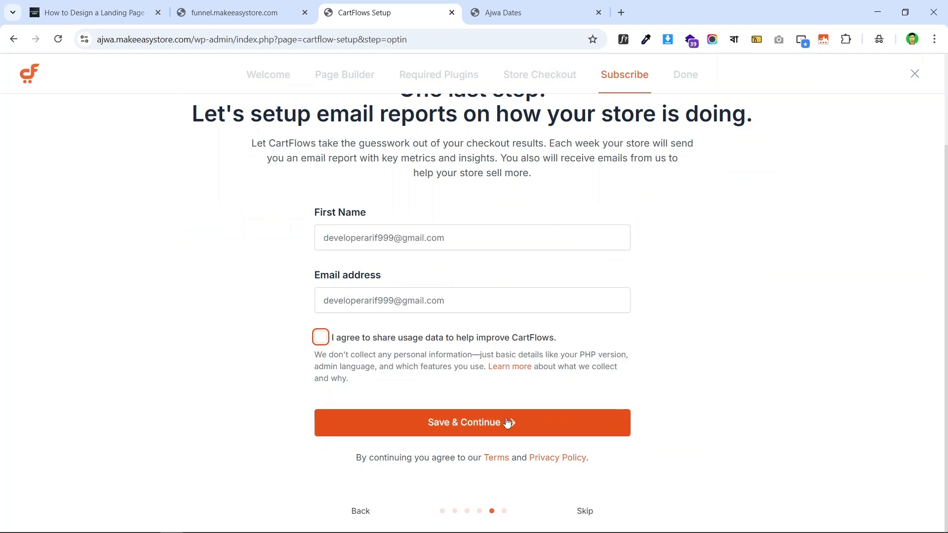
- Skip the weekly email reports sign-up and click Finish Store Setup
left_click(586, 512)
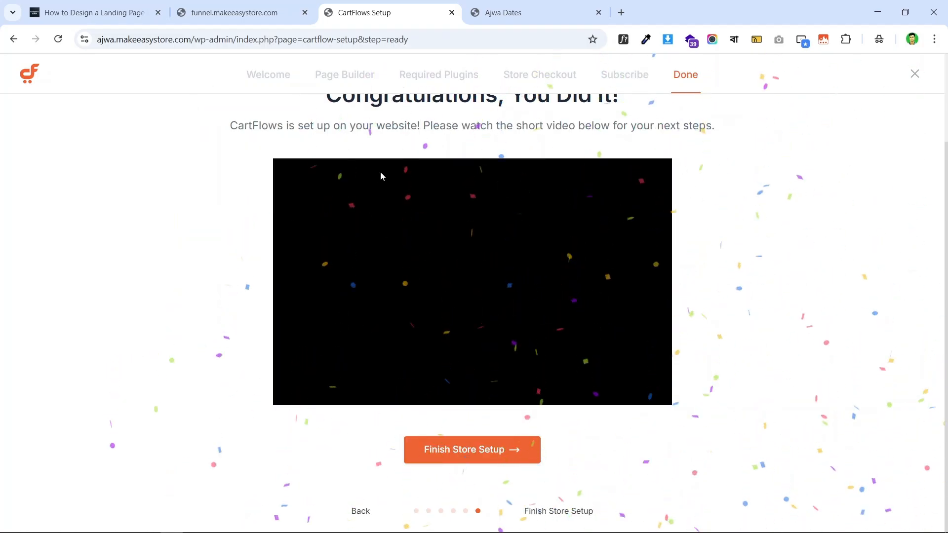
scroll(383, 177, "up", 3)
scroll(533, 175, "down", 3)
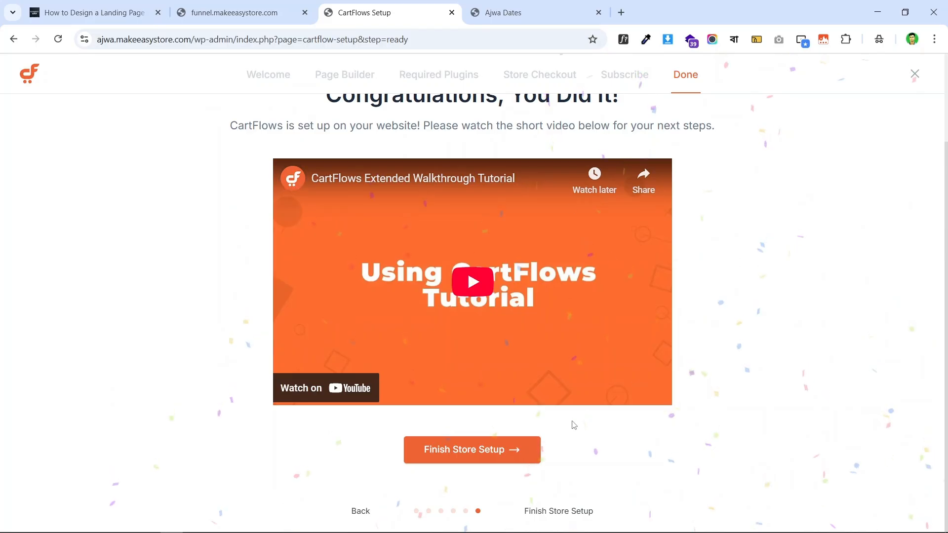
left_click(513, 450)
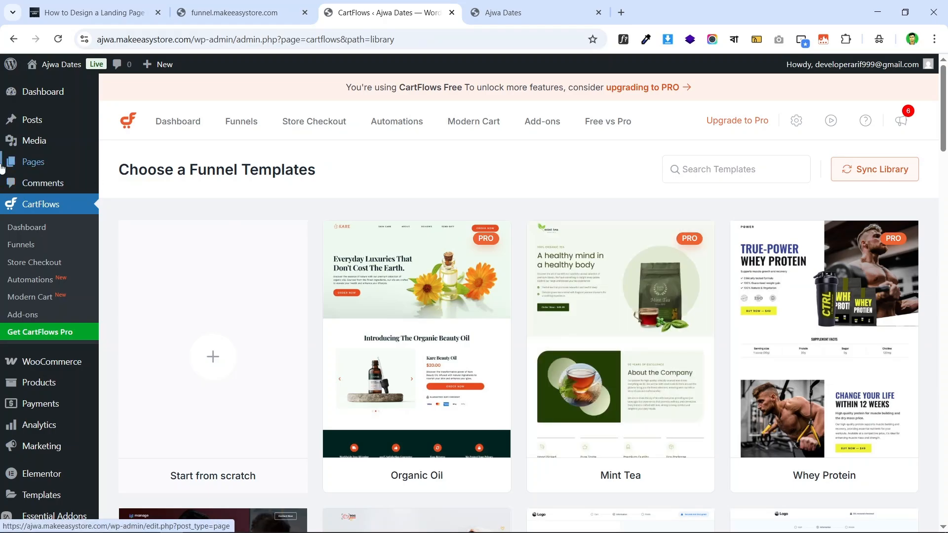
scroll(657, 260, "down", 9)
scroll(658, 260, "up", 8)
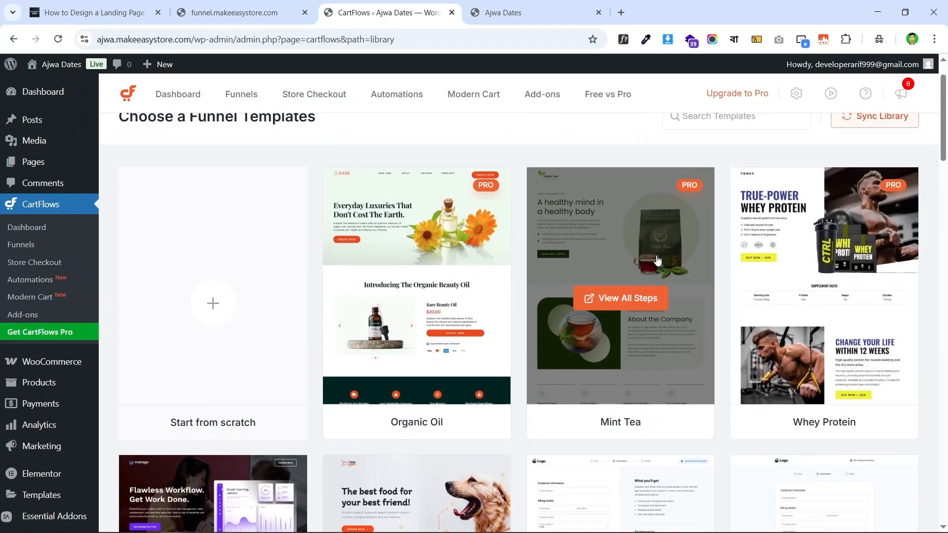
scroll(657, 260, "up", 2)
scroll(365, 185, "down", 6)
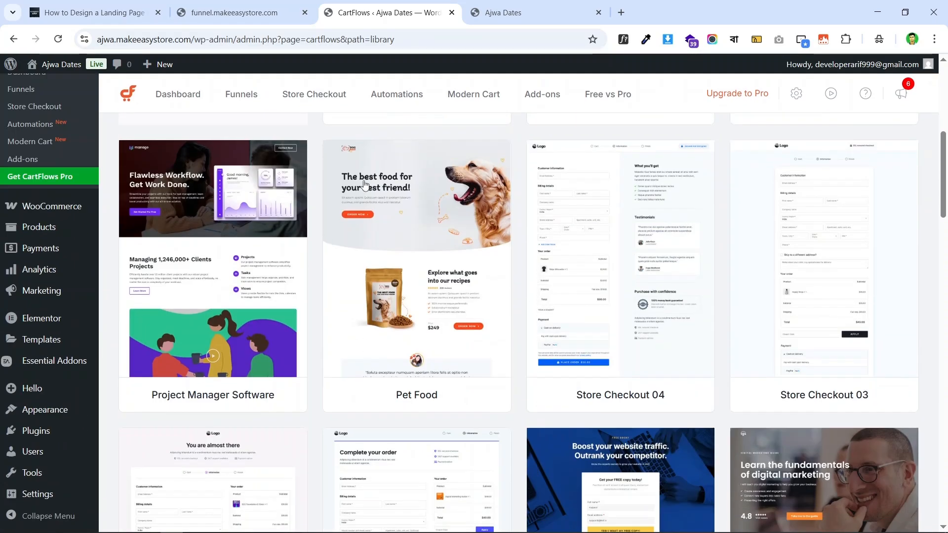
scroll(365, 185, "down", 10)
scroll(76, 257, "up", 9)
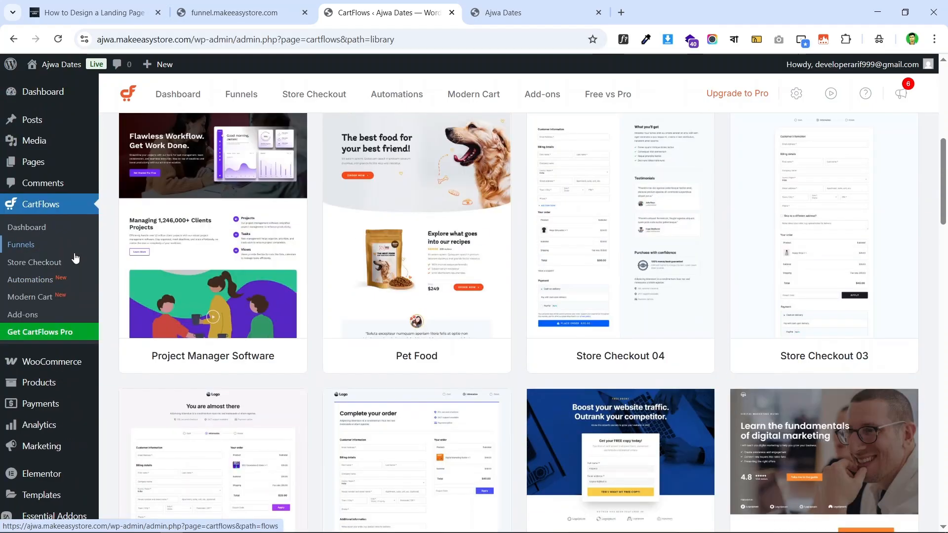
scroll(75, 258, "up", 3)
scroll(69, 244, "down", 10)
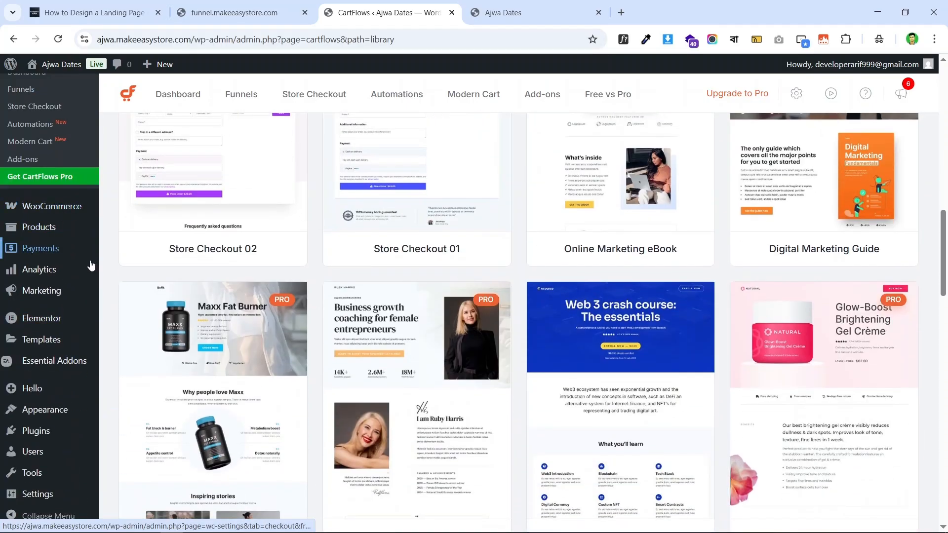
scroll(60, 352, "down", 3)
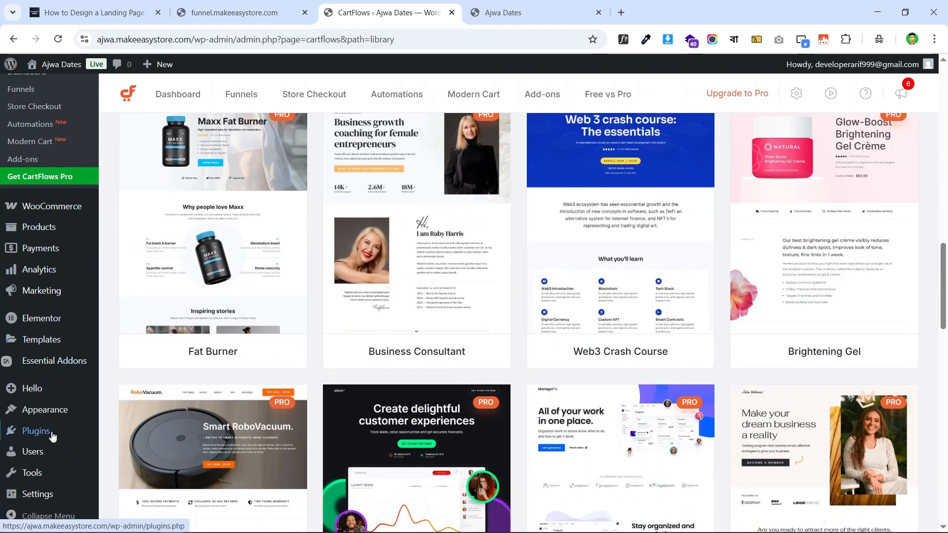
- Review the installed plugins list, checking the WooCommerce and CartFlows entries against the live Ajwa dates page
mouse_move(54, 432)
left_click(157, 441)
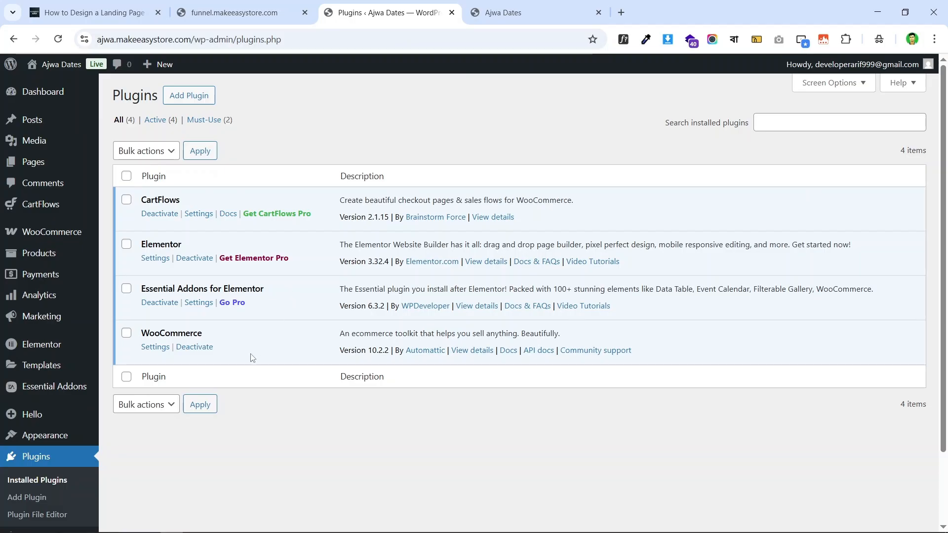
double_click(170, 333)
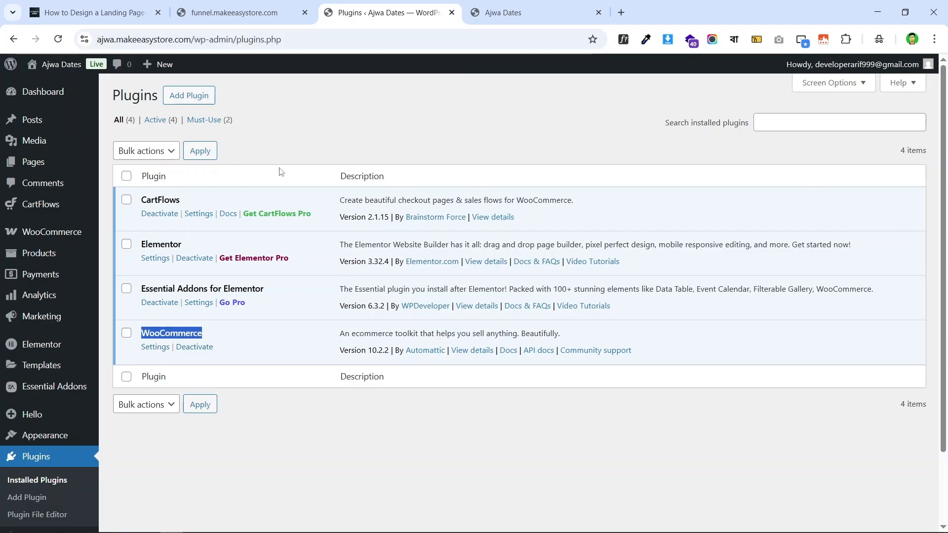
left_click(237, 13)
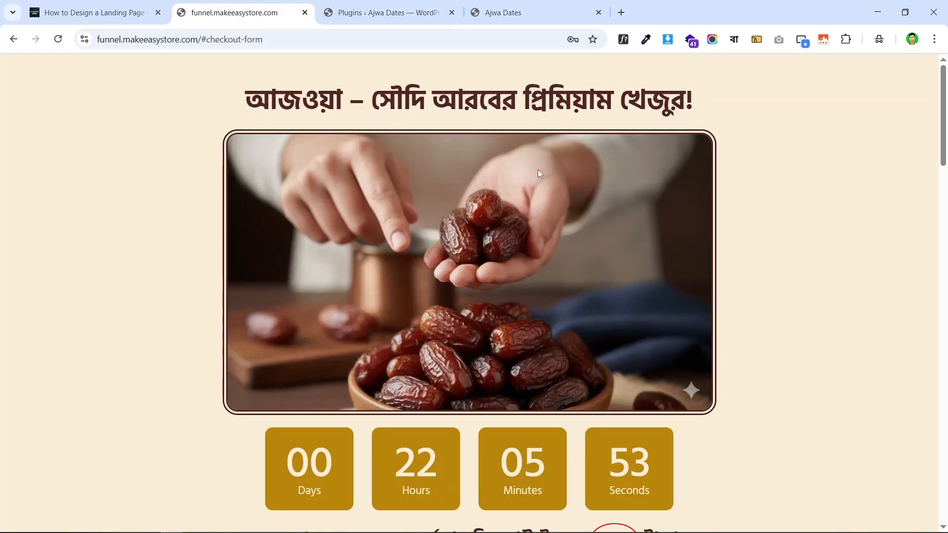
left_click(388, 13)
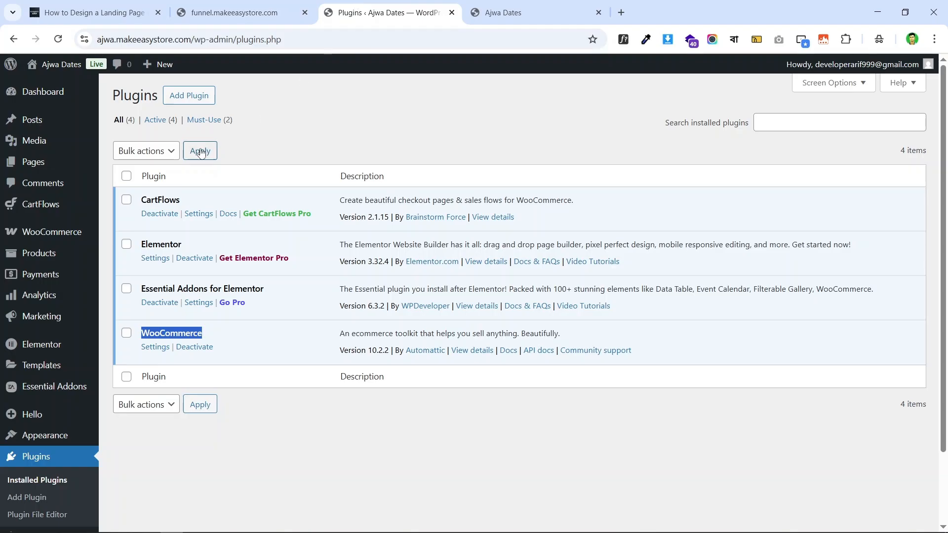
double_click(162, 200)
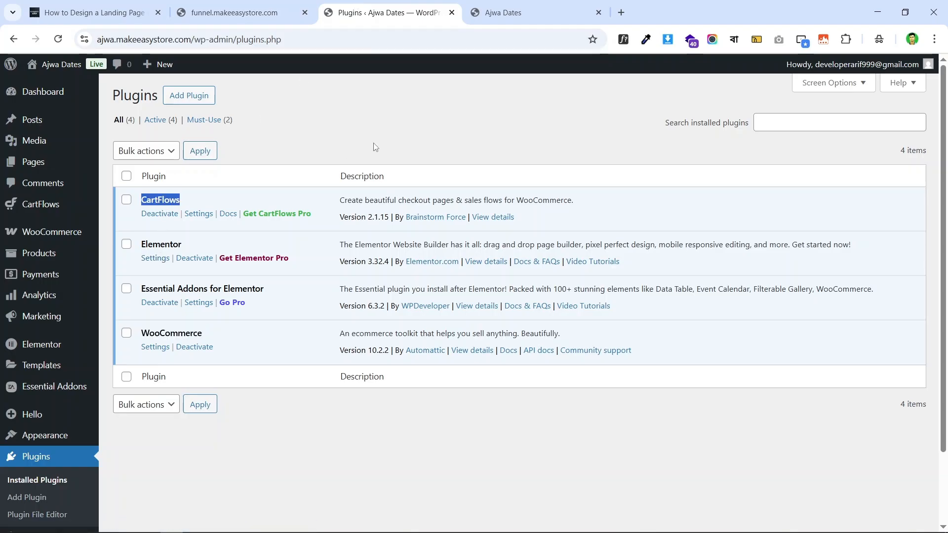
left_click(467, 132)
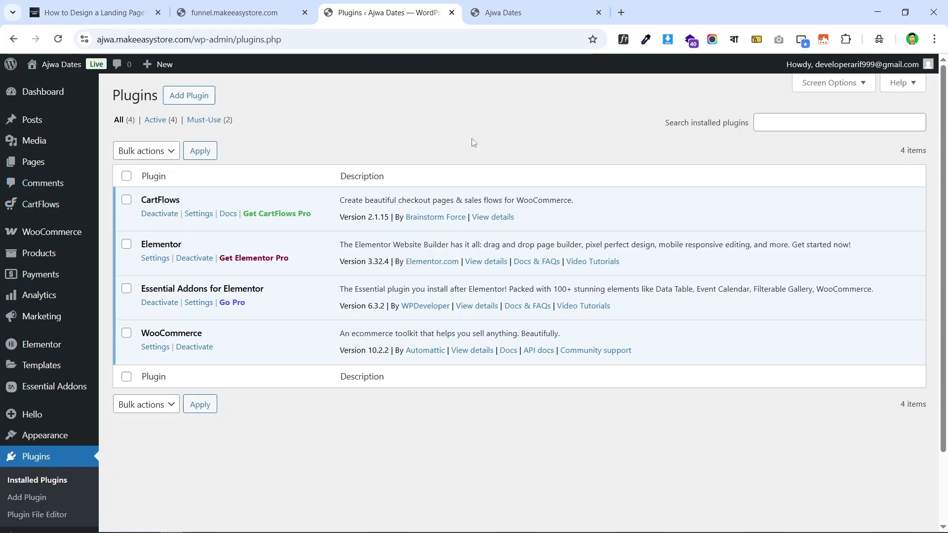
mouse_move(36, 211)
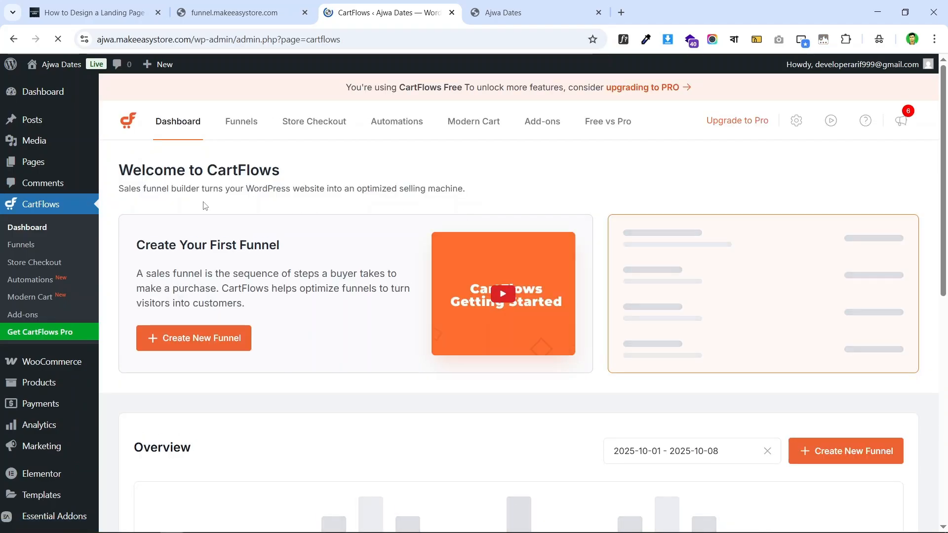
- Look over the CartFlows dashboard, then go to the Funnels section
scroll(543, 316, "down", 6)
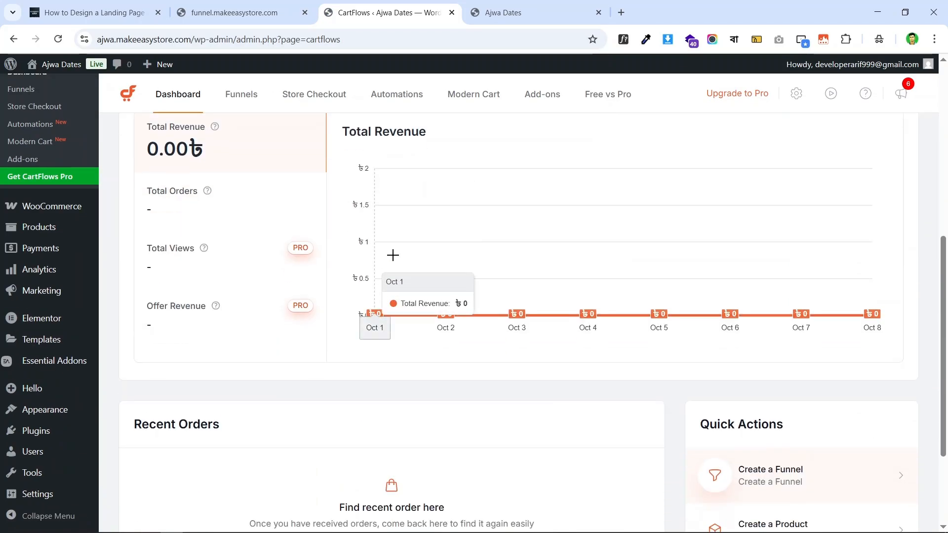
scroll(364, 216, "up", 1)
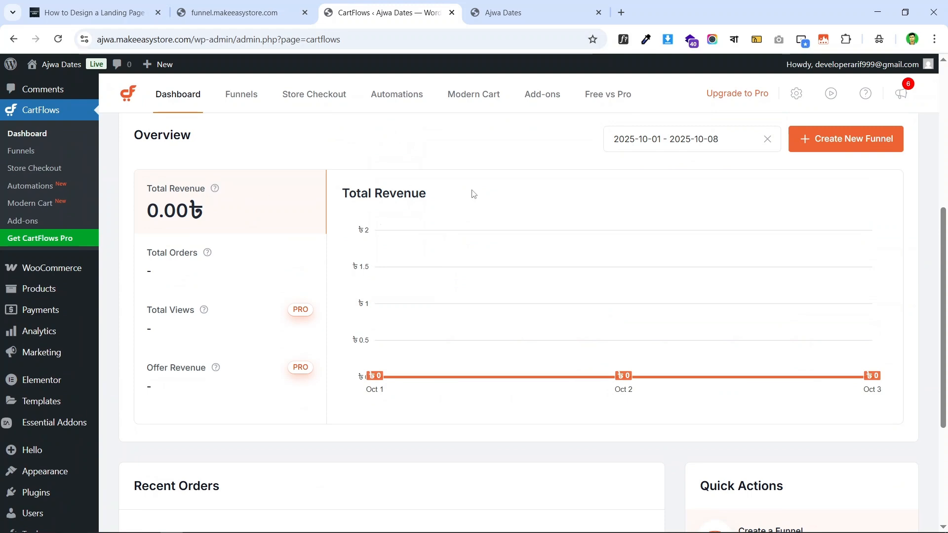
scroll(815, 345, "down", 4)
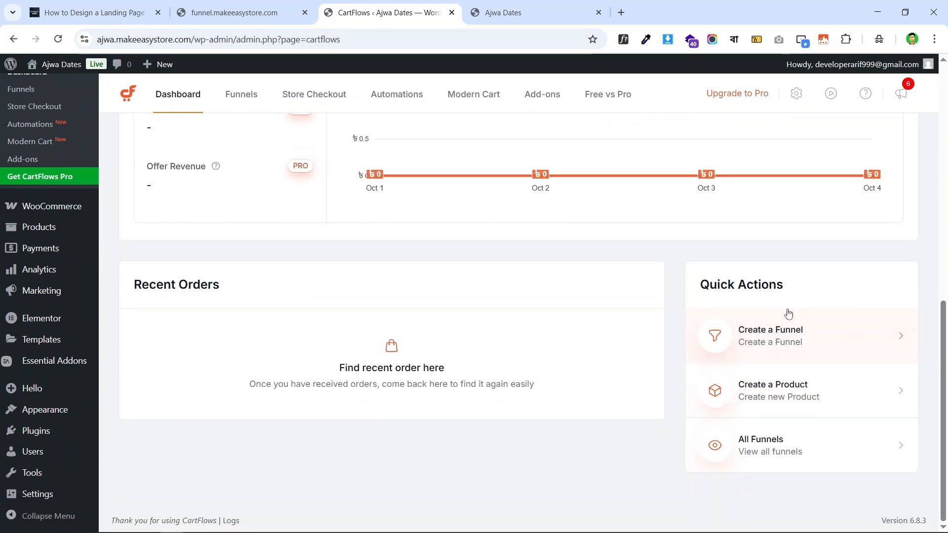
scroll(854, 326, "up", 5)
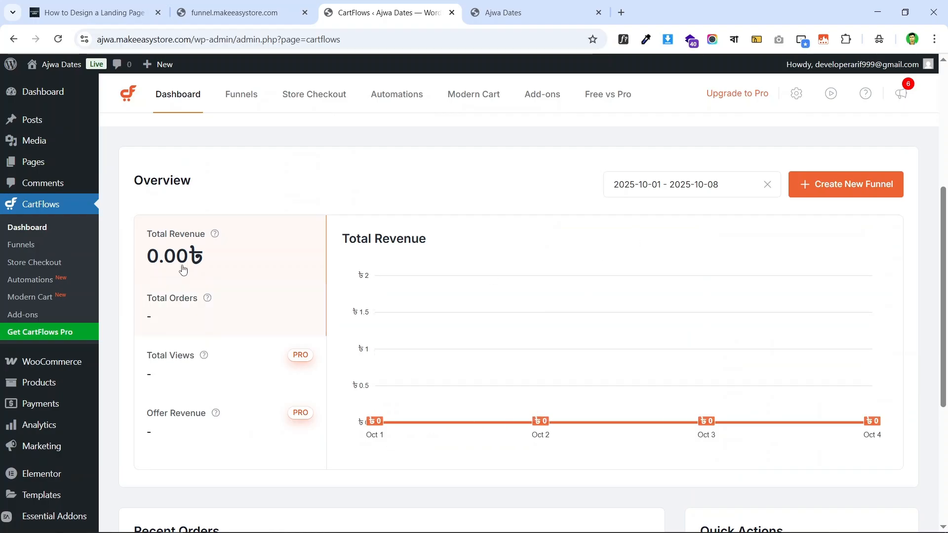
scroll(758, 335, "up", 3)
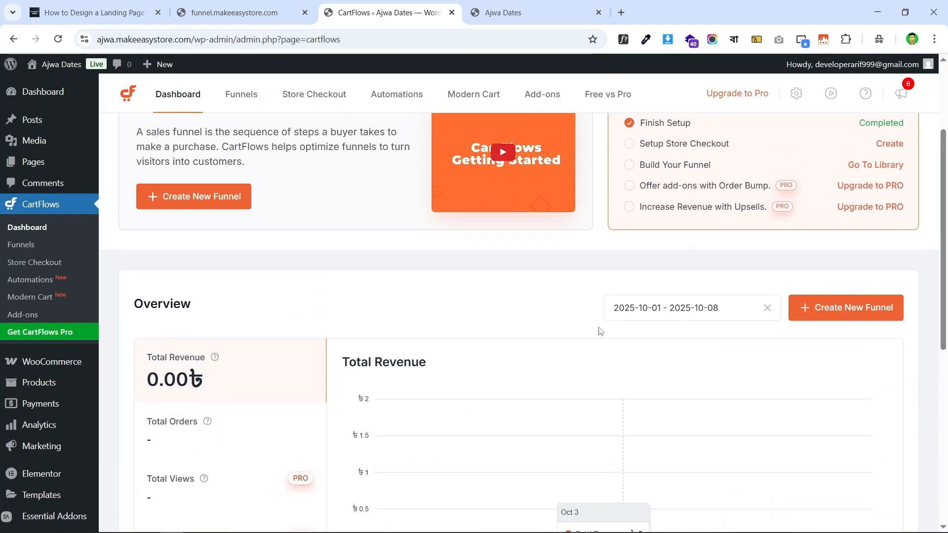
scroll(445, 346, "down", 4)
scroll(383, 252, "up", 7)
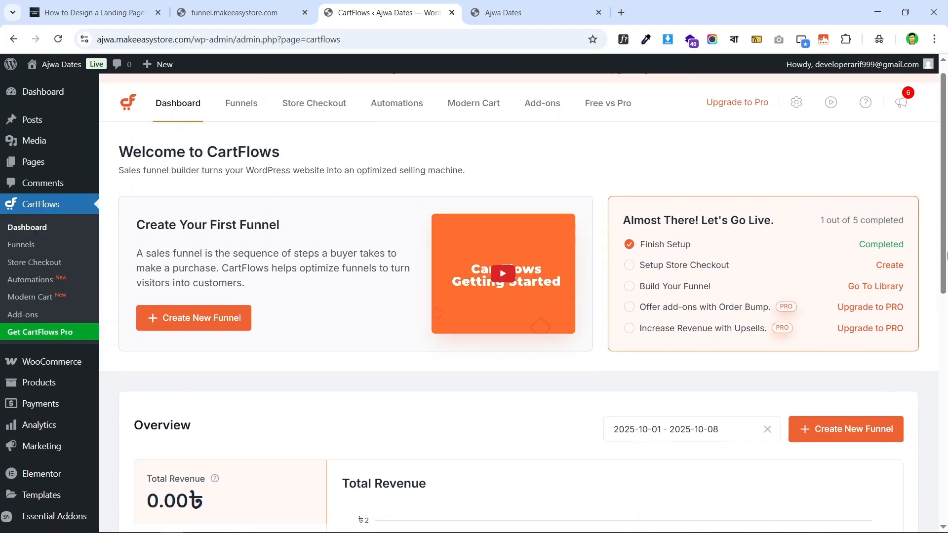
left_click(249, 116)
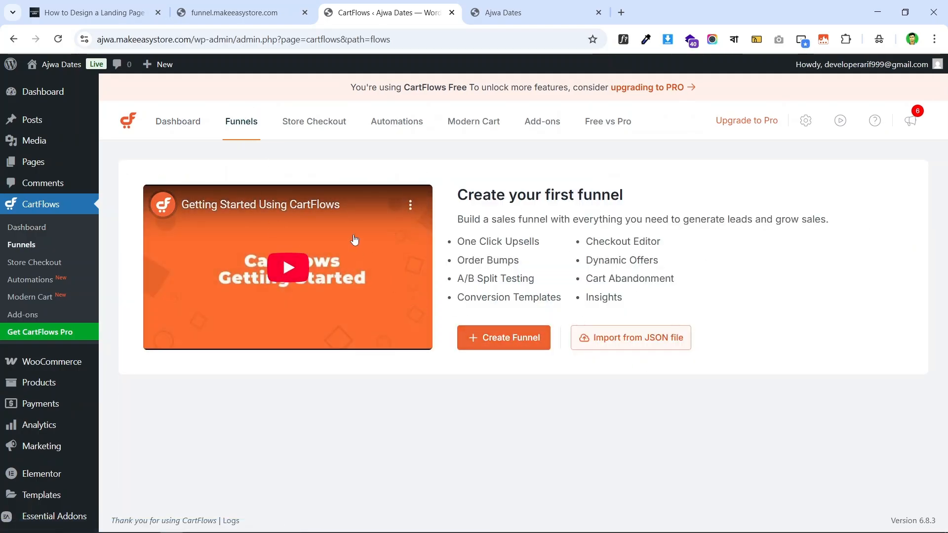
- Glance at the live landing page and Store Checkout section, then choose Create Funnel from Funnels
left_click(237, 12)
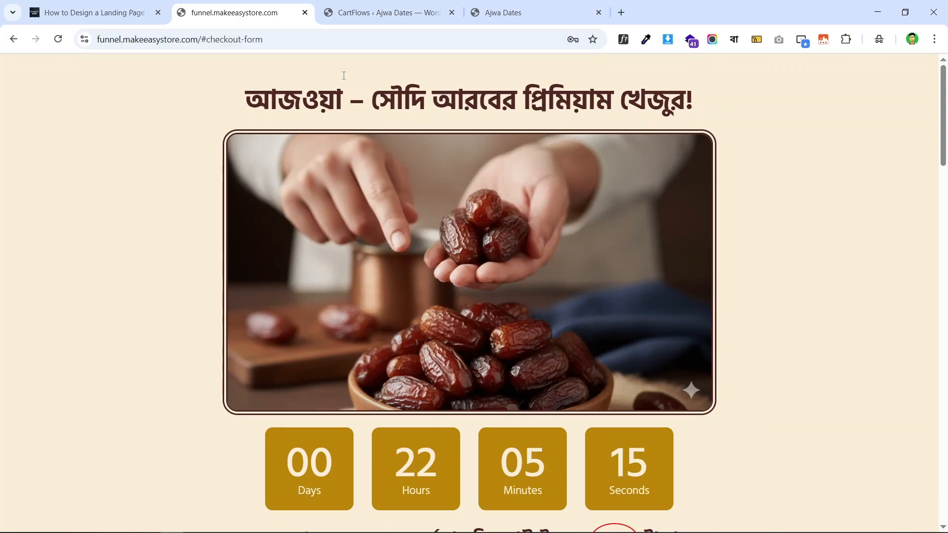
left_click(390, 13)
left_click(306, 127)
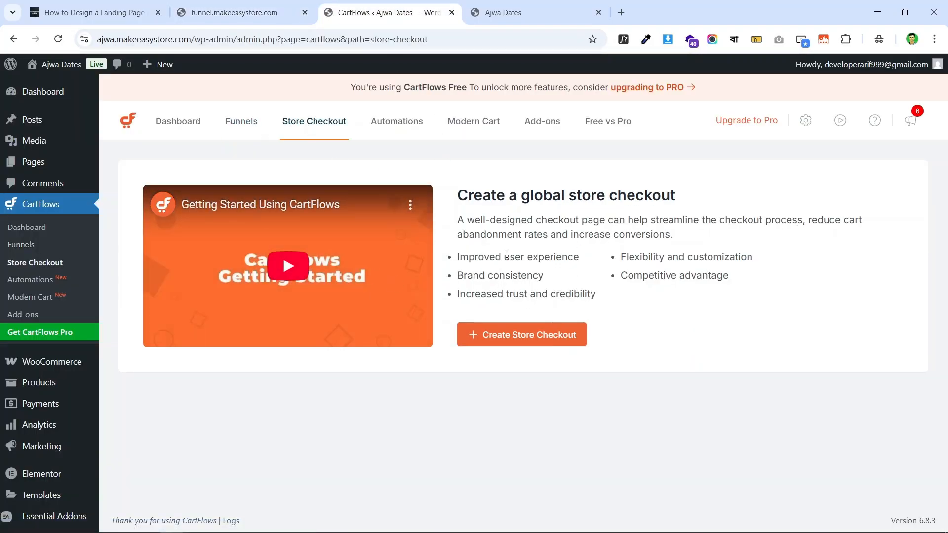
left_click(233, 122)
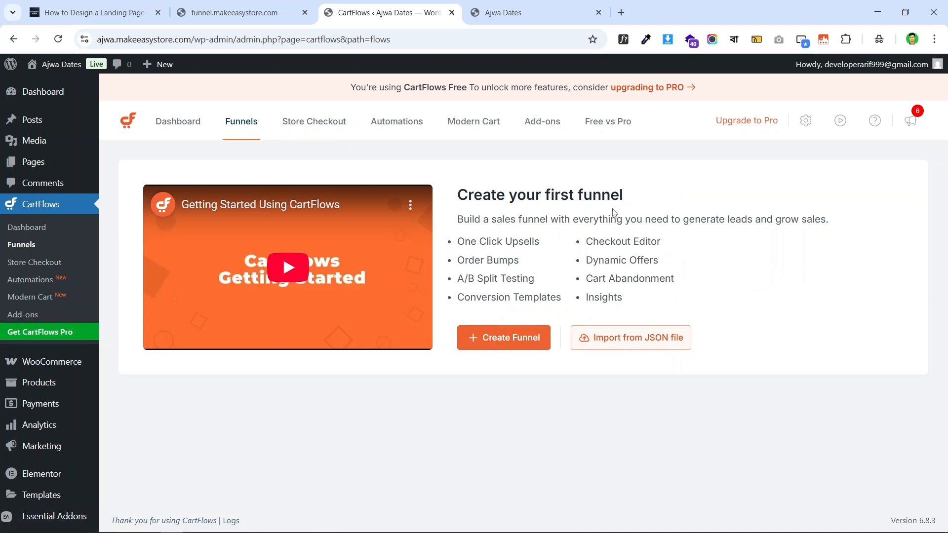
left_click(513, 342)
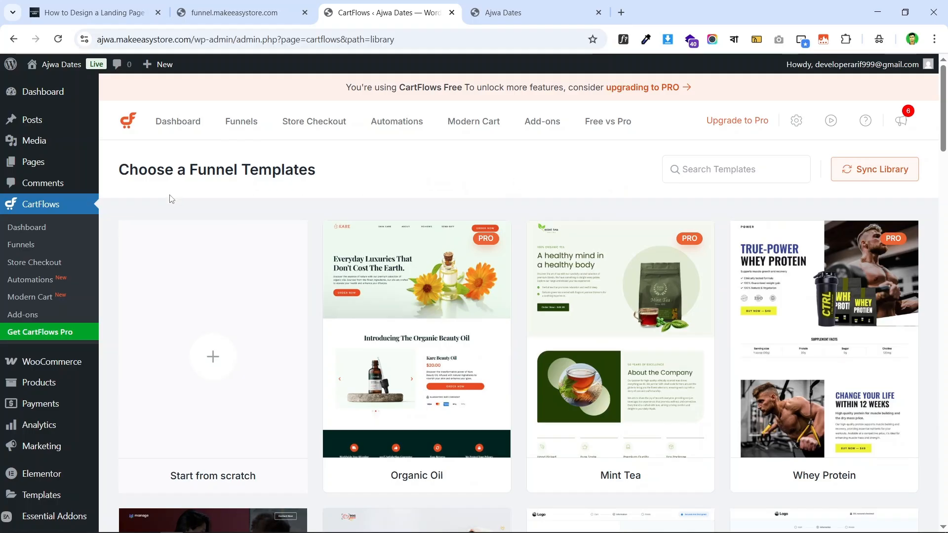
- Browse the funnel templates library and pick the Start from scratch card
scroll(736, 338, "down", 1)
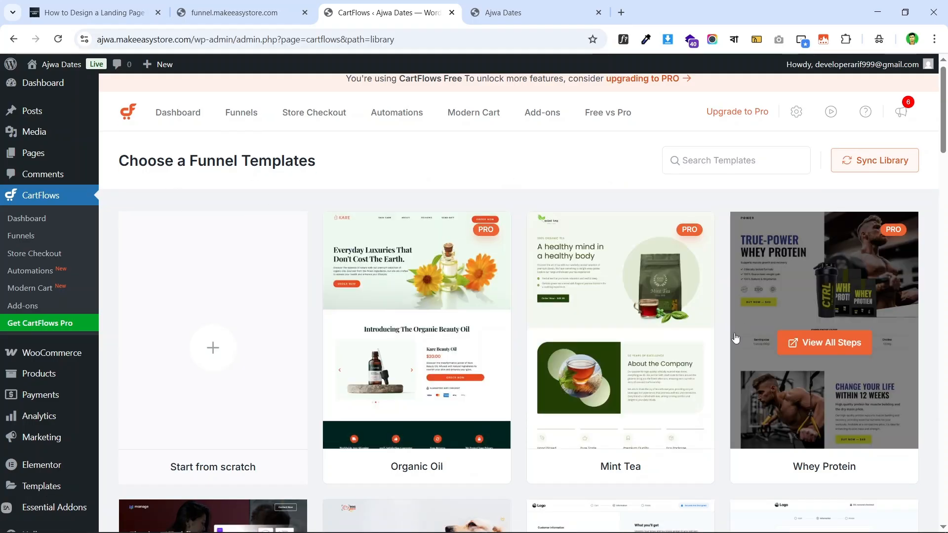
scroll(736, 338, "down", 4)
scroll(691, 290, "up", 3)
scroll(770, 290, "down", 6)
scroll(374, 252, "up", 1)
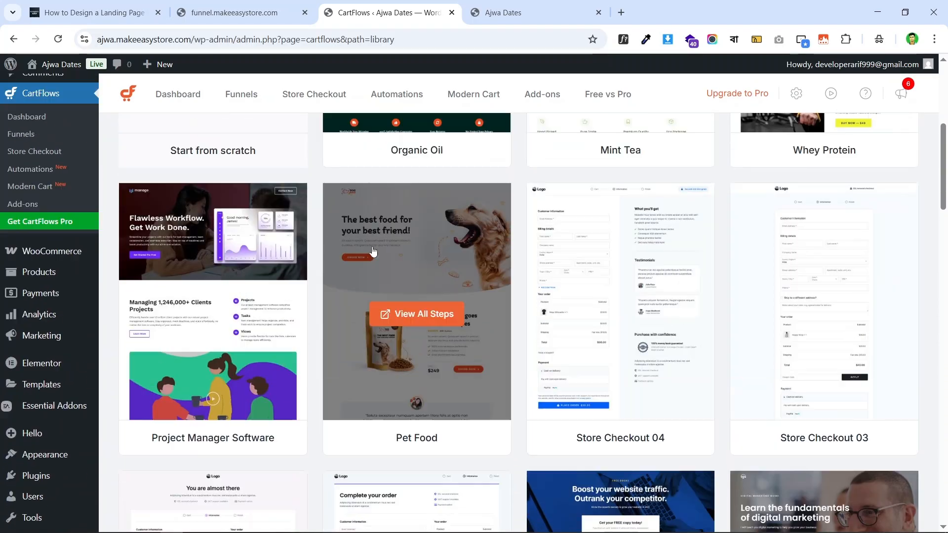
scroll(374, 252, "up", 6)
scroll(741, 257, "down", 7)
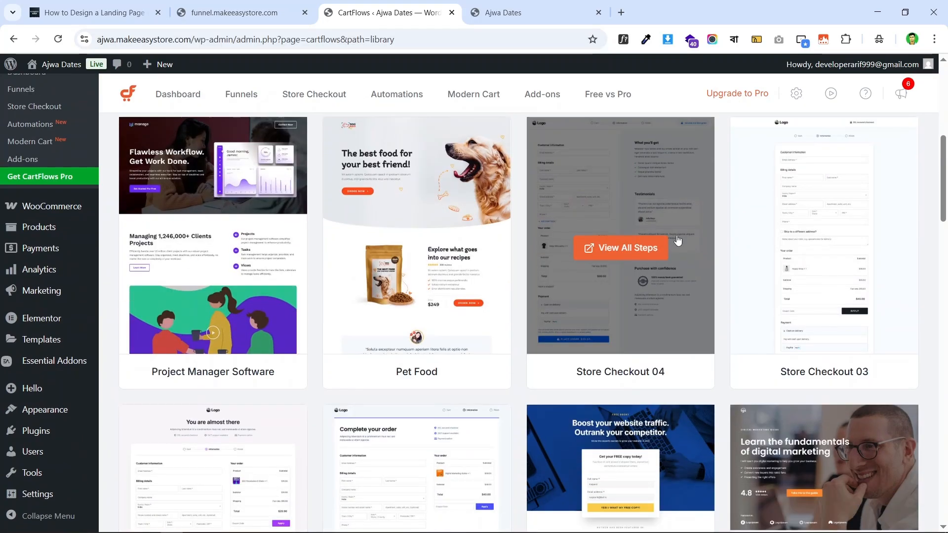
scroll(682, 224, "up", 8)
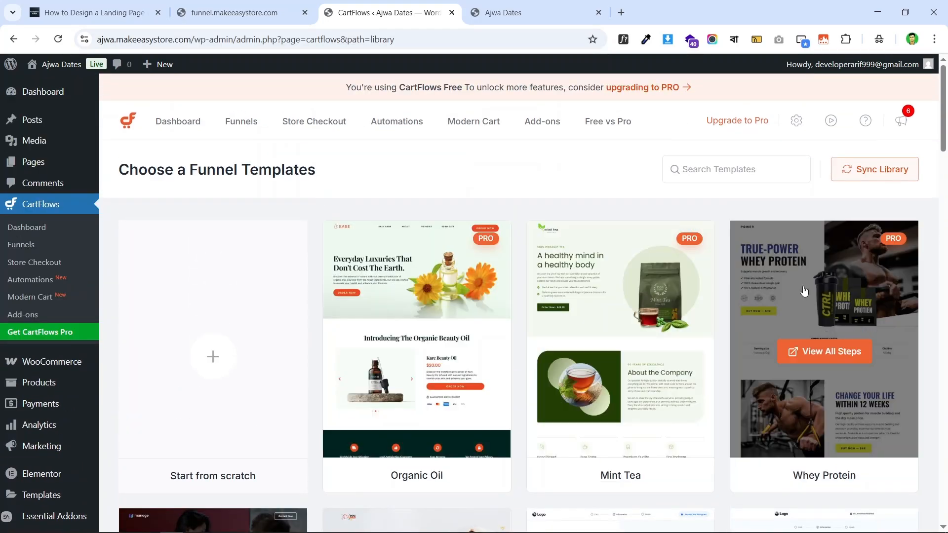
scroll(741, 247, "down", 7)
scroll(741, 321, "up", 3)
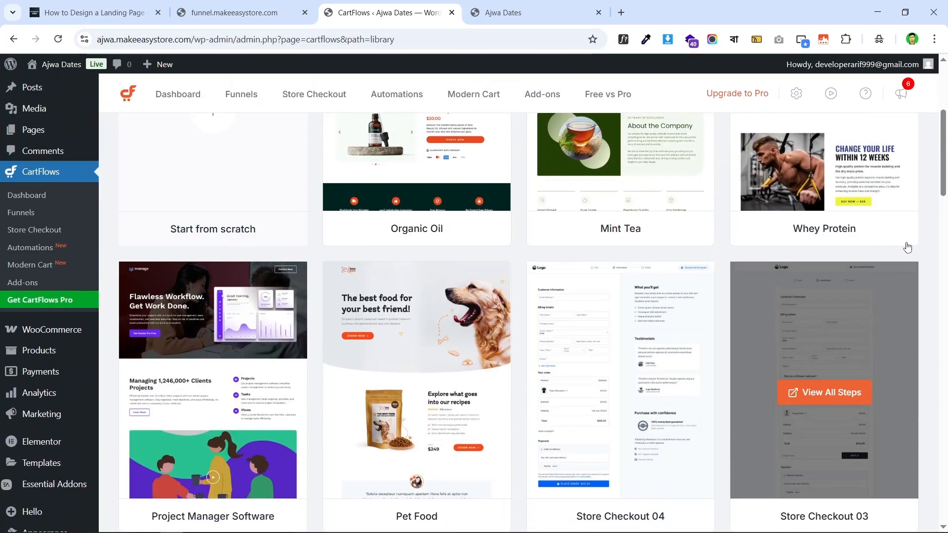
scroll(791, 247, "down", 5)
scroll(691, 247, "up", 3)
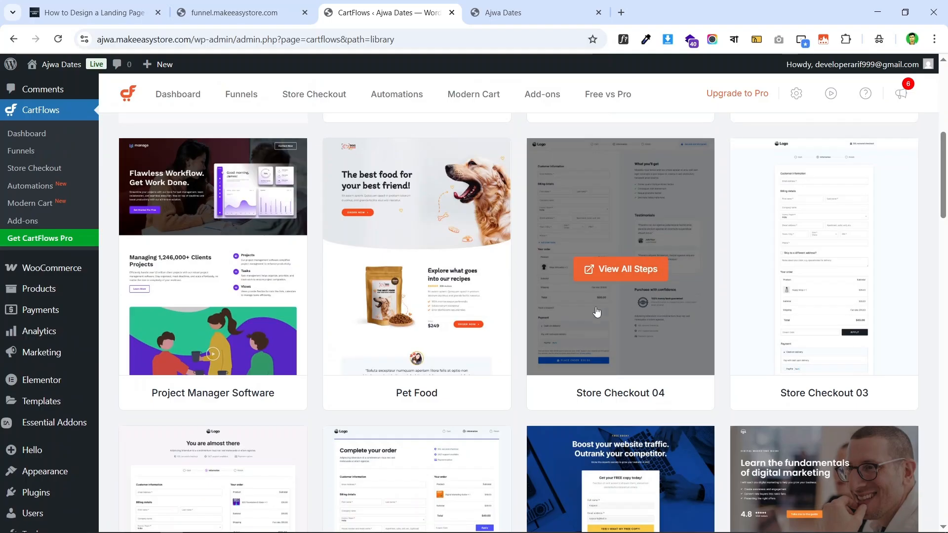
scroll(434, 345, "up", 1)
scroll(494, 296, "up", 5)
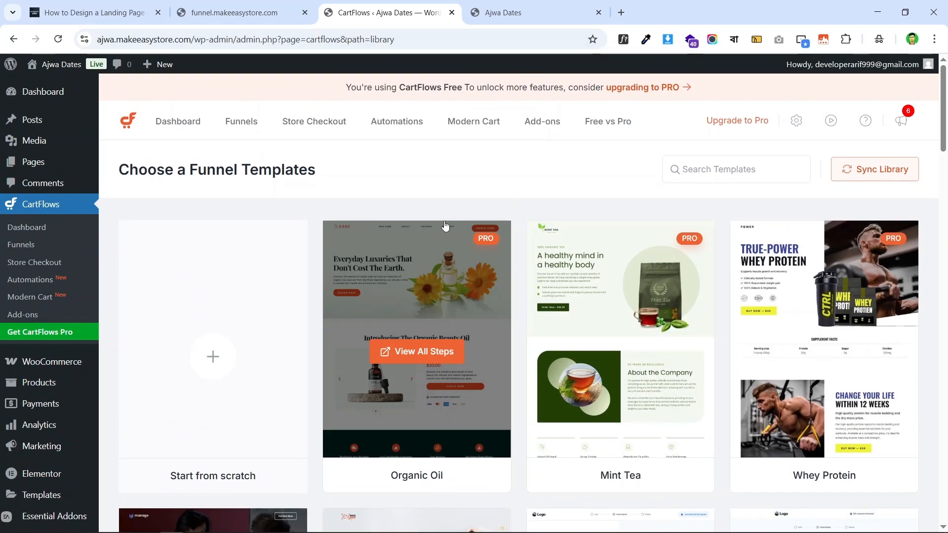
scroll(692, 257, "down", 8)
scroll(573, 242, "down", 9)
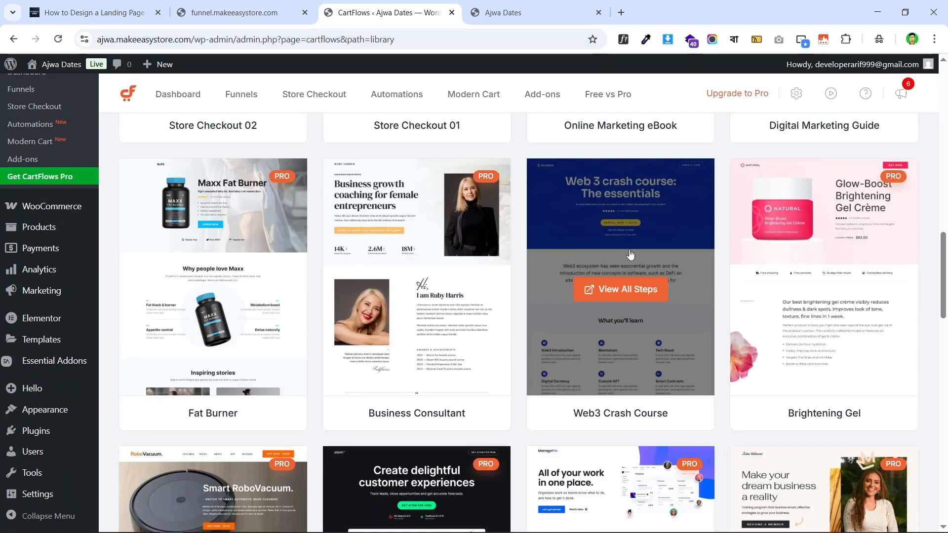
scroll(417, 276, "up", 18)
scroll(612, 245, "up", 2)
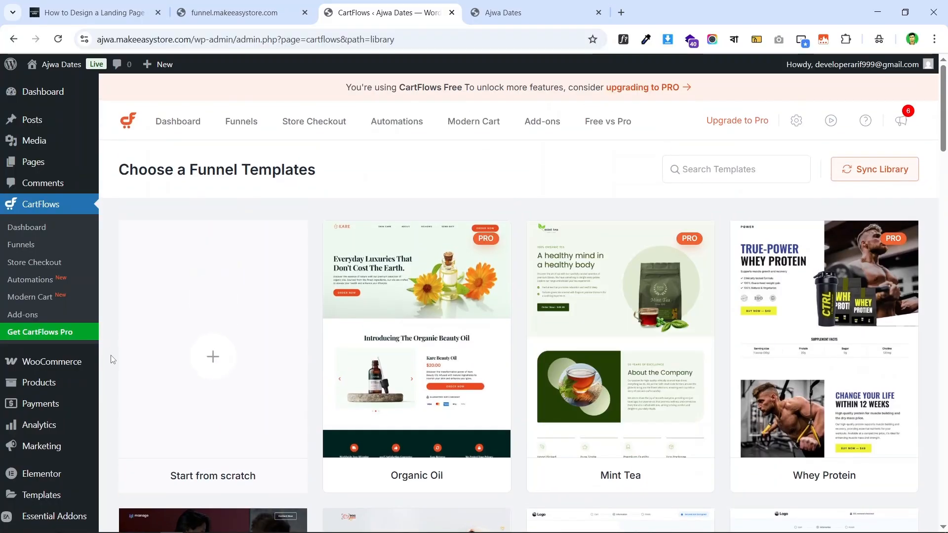
scroll(191, 294, "down", 3)
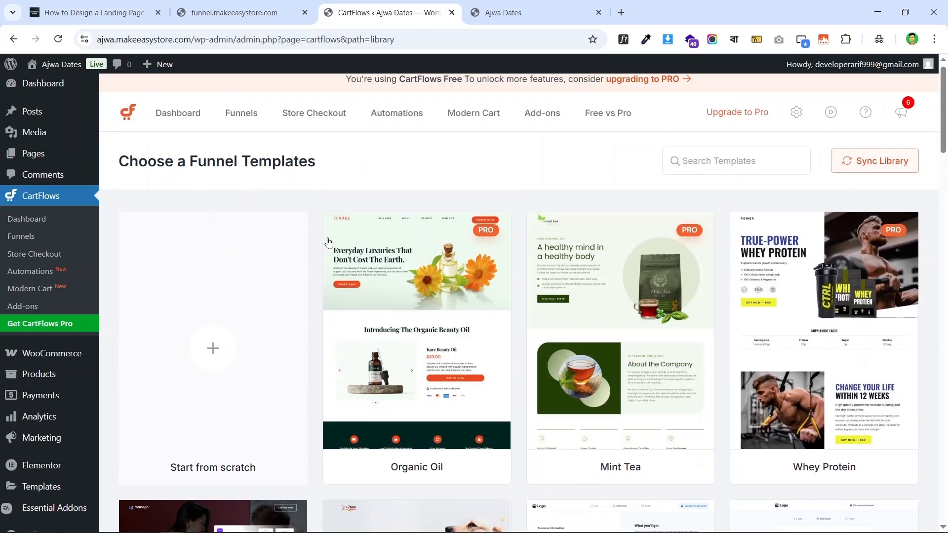
scroll(232, 250, "up", 3)
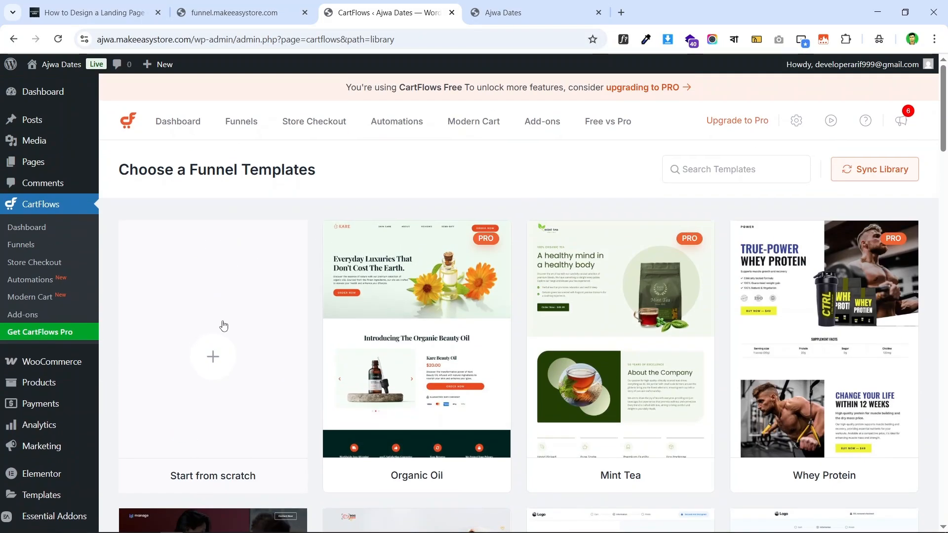
left_click(216, 361)
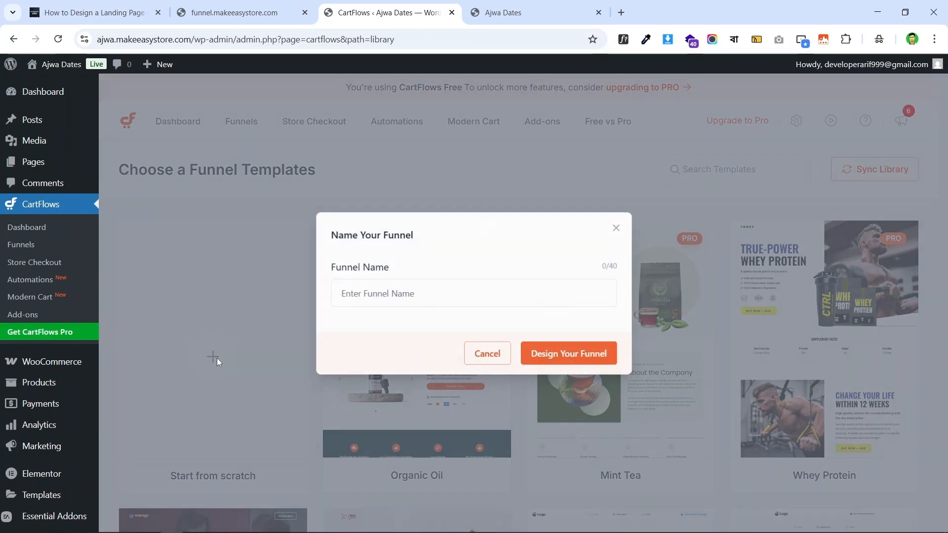
- Name the funnel 'Ajwa Dates Funnel' and create it with Design Your Funnel
left_click(392, 293)
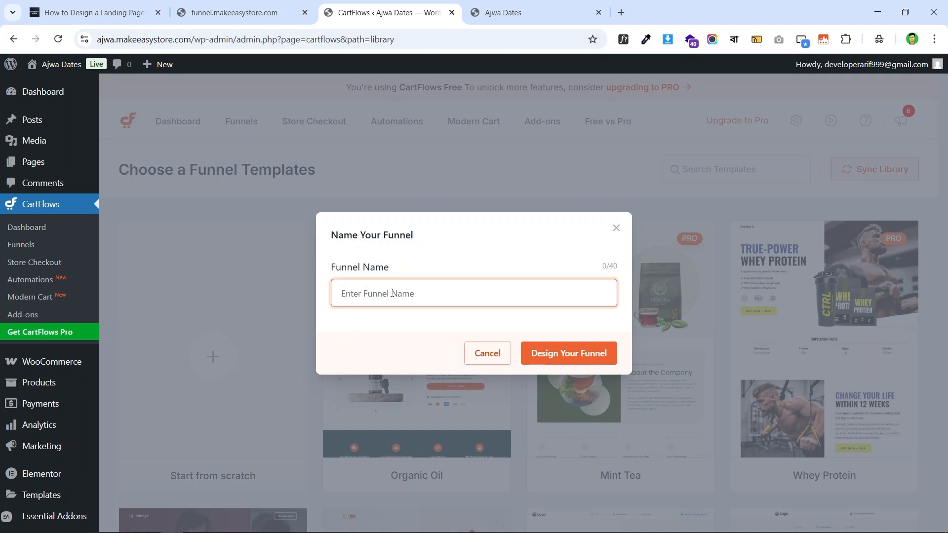
type("A")
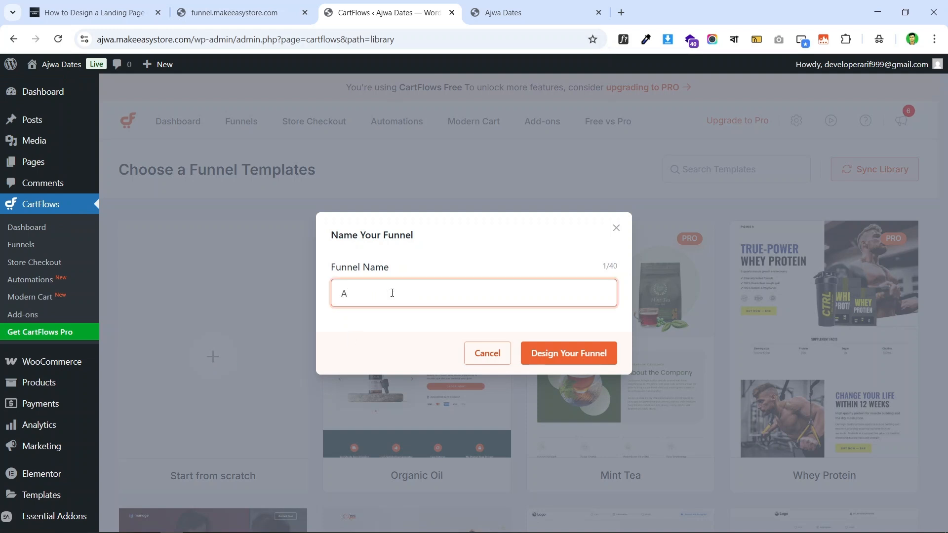
type("jwa Dates Funnel")
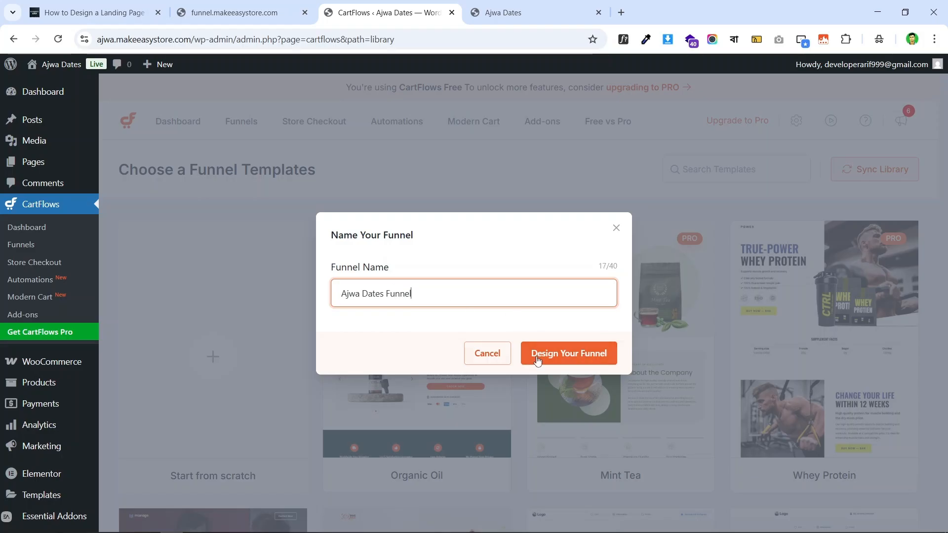
left_click(593, 358)
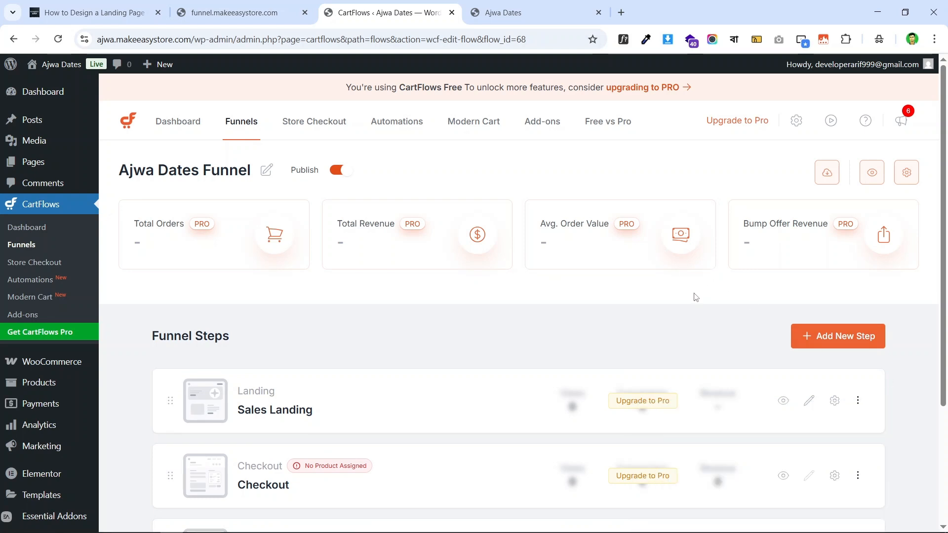
scroll(340, 206, "down", 5)
scroll(478, 179, "up", 5)
scroll(575, 249, "down", 3)
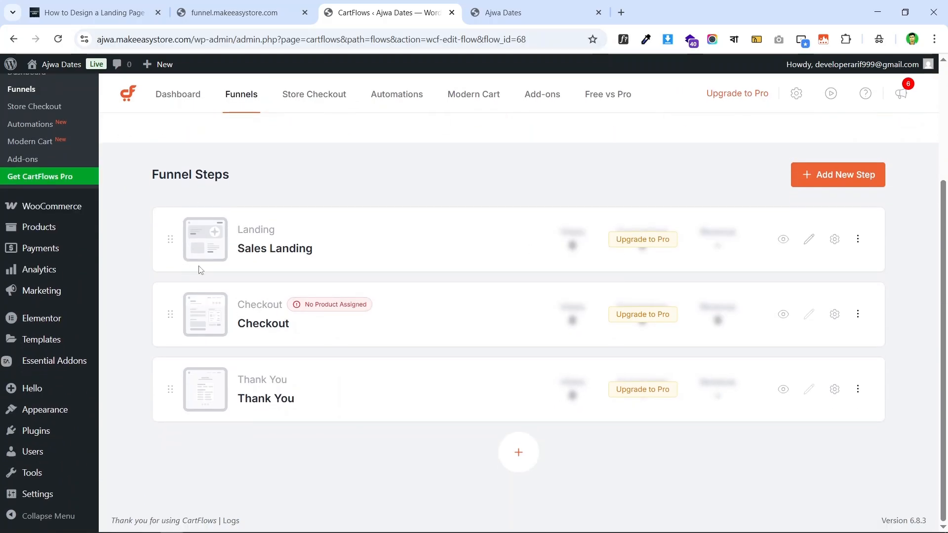
scroll(297, 276, "up", 2)
scroll(643, 296, "down", 3)
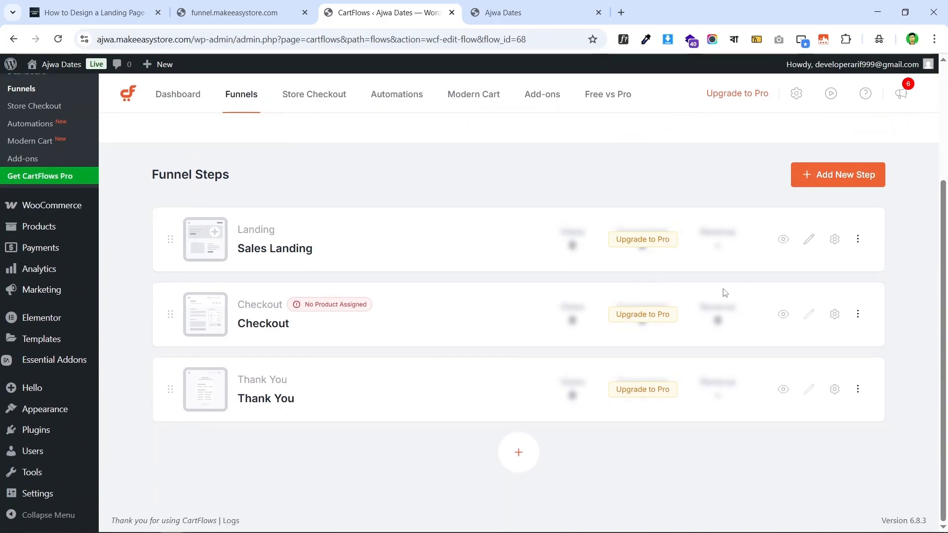
scroll(288, 254, "up", 4)
scroll(300, 242, "down", 1)
scroll(839, 281, "up", 2)
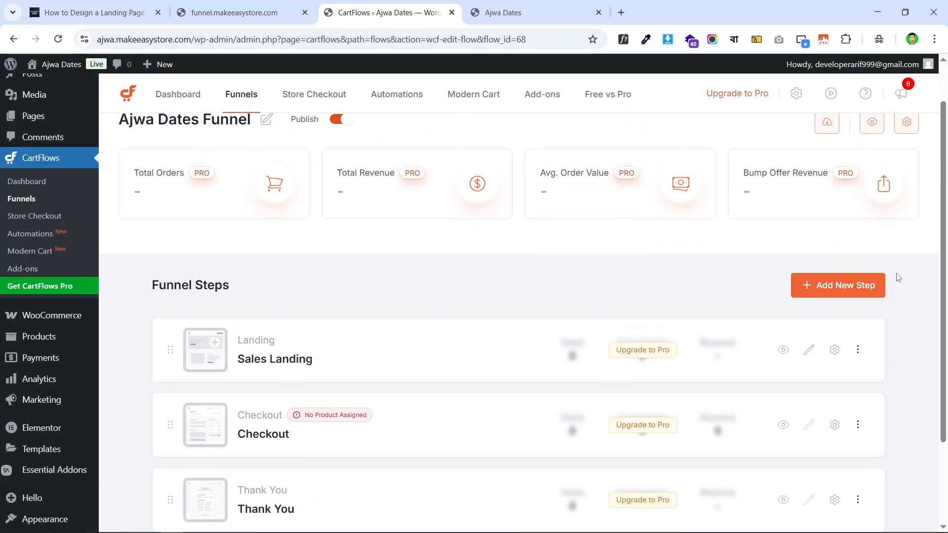
scroll(831, 260, "down", 2)
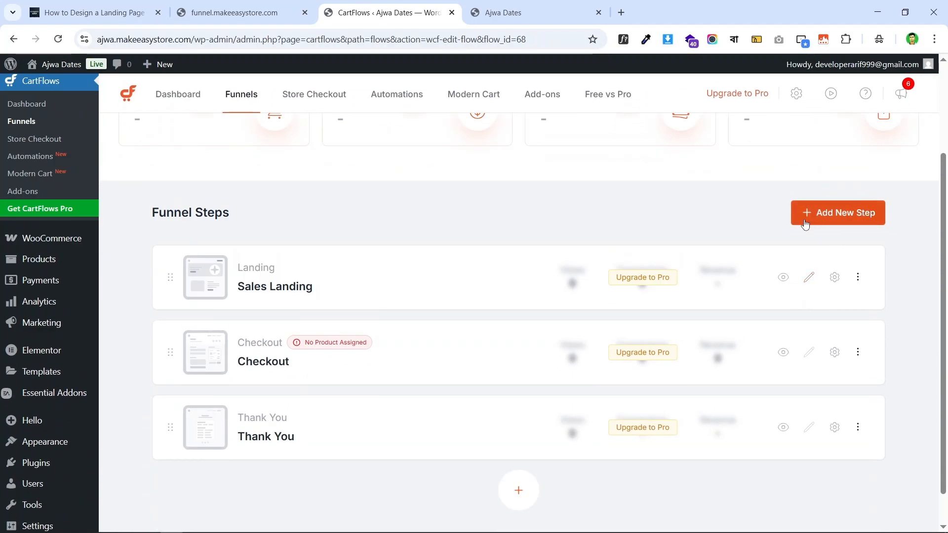
left_click(851, 213)
scroll(404, 222, "up", 2)
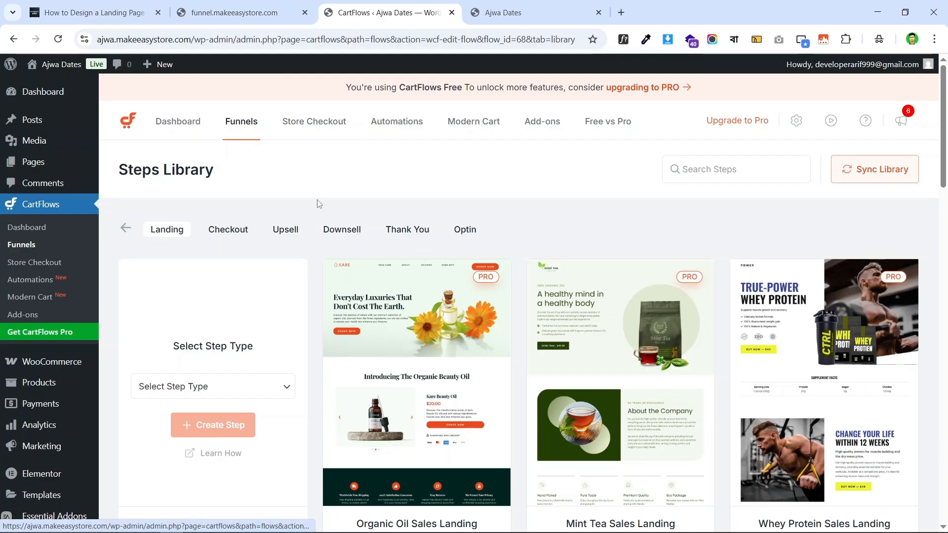
mouse_move(414, 260)
scroll(414, 260, "down", 1)
scroll(414, 260, "up", 1)
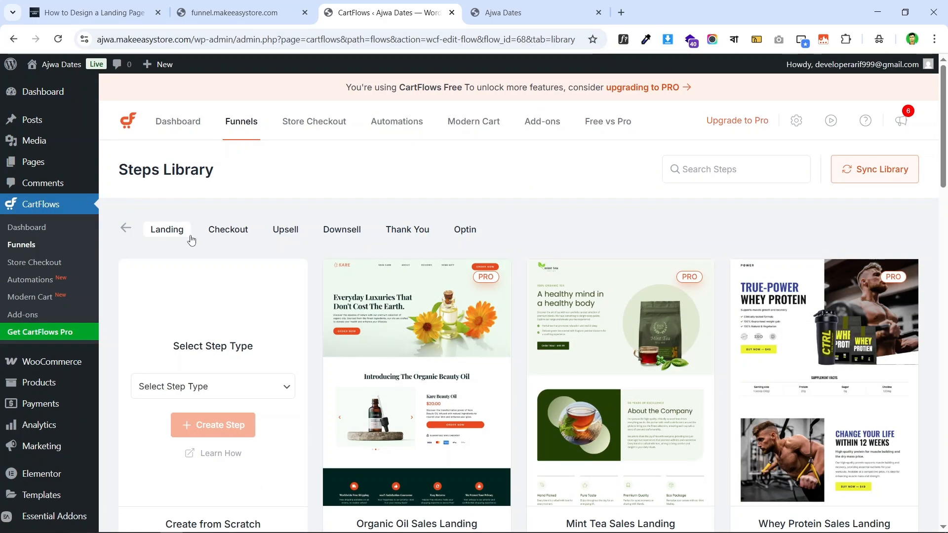
left_click(126, 230)
scroll(677, 261, "down", 3)
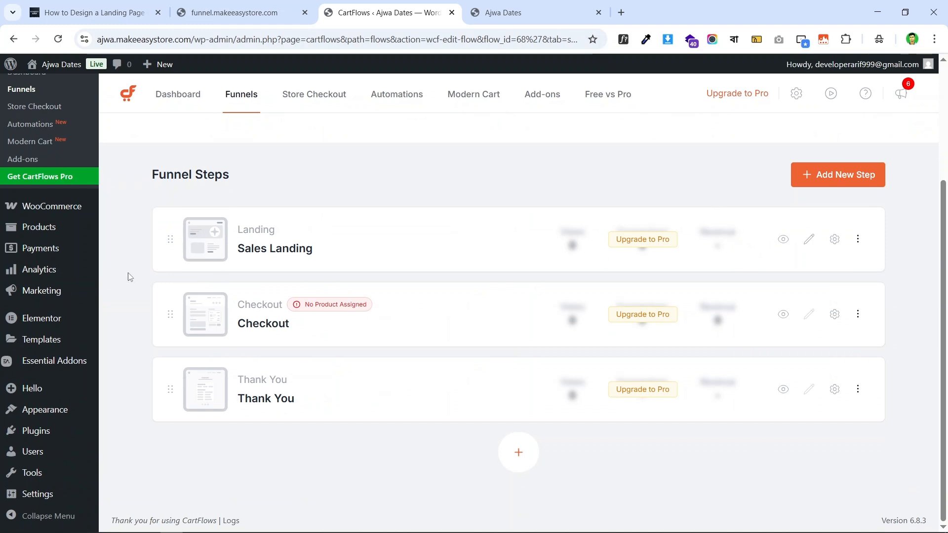
- Delete the Sales Landing step from the funnel and check the live funnel site
left_click(858, 239)
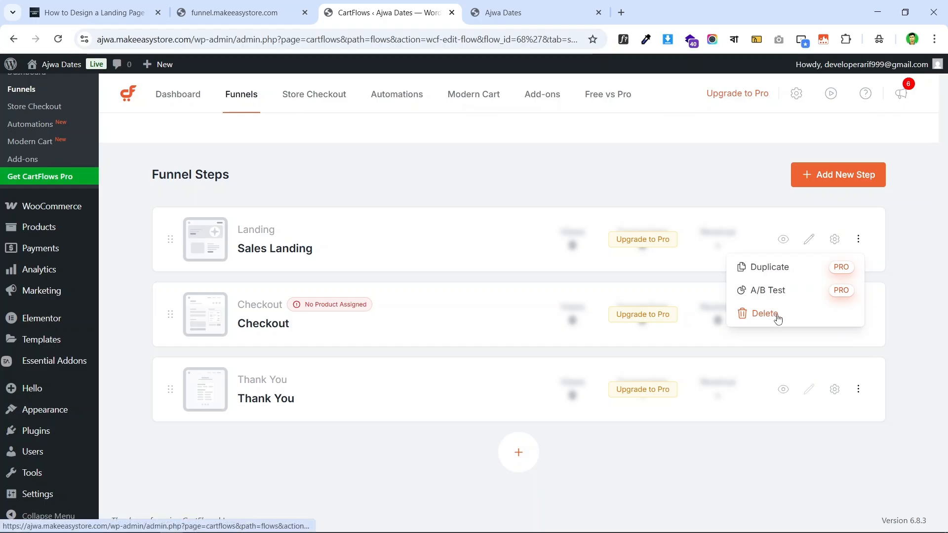
left_click(774, 317)
left_click(599, 322)
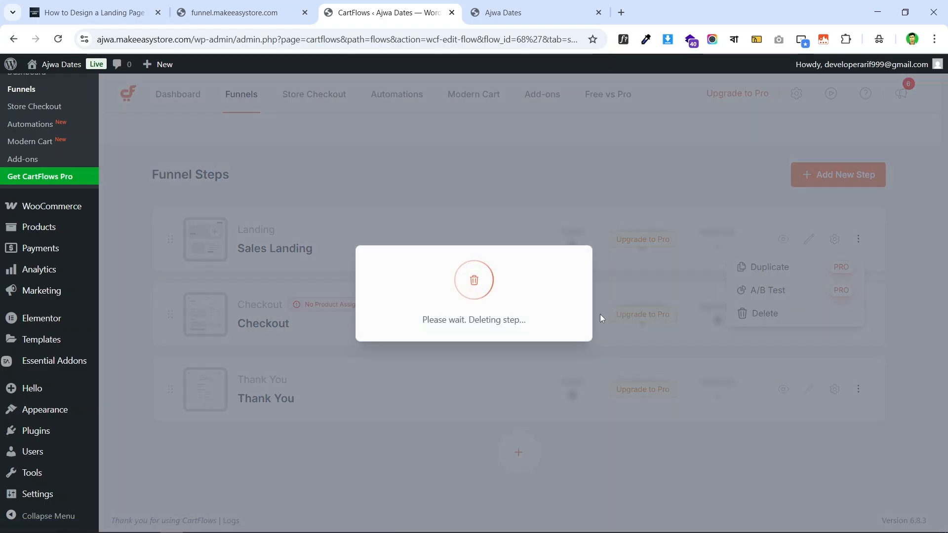
left_click(248, 5)
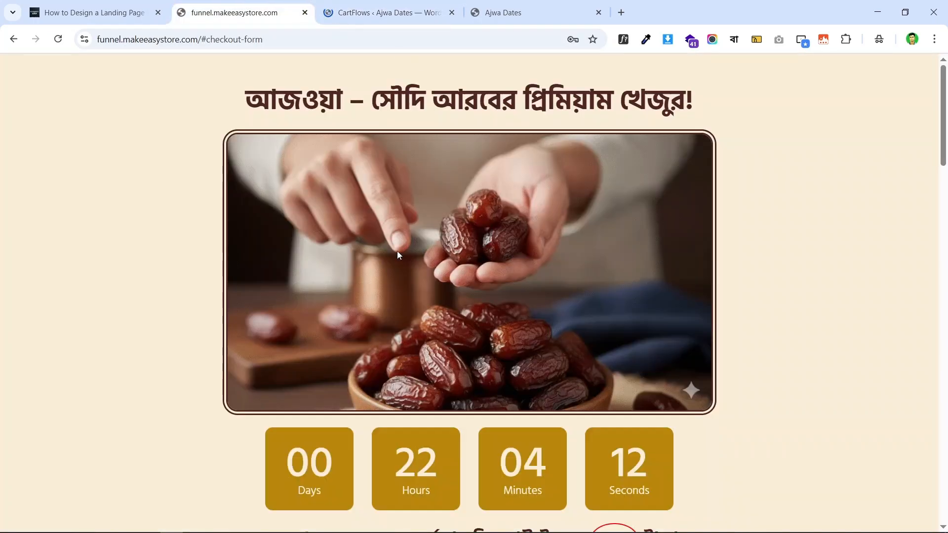
scroll(682, 188, "down", 3)
scroll(682, 188, "up", 3)
left_click(408, 5)
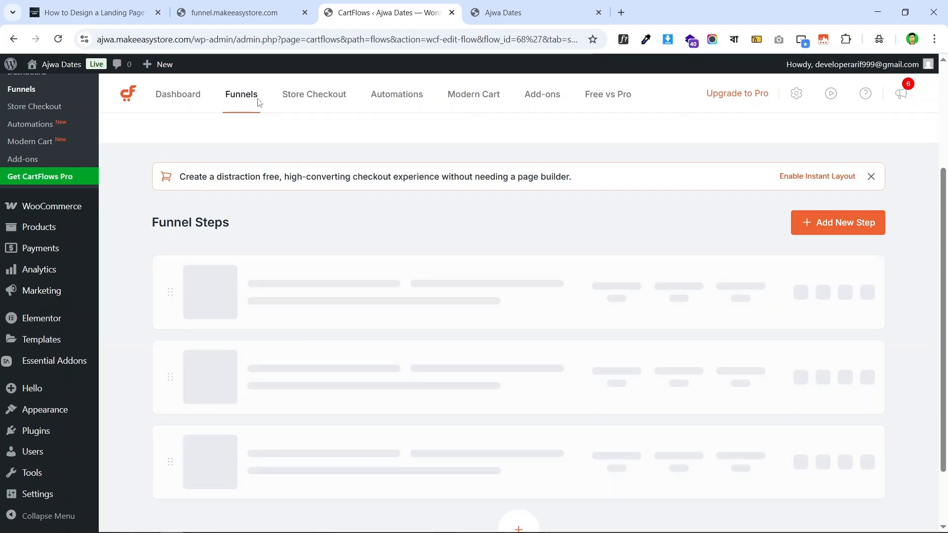
- Reopen the Ajwa Dates Funnel from CartFlows > Funnels in the WordPress admin
left_click(452, 13)
left_click(250, 9)
left_click(338, 5)
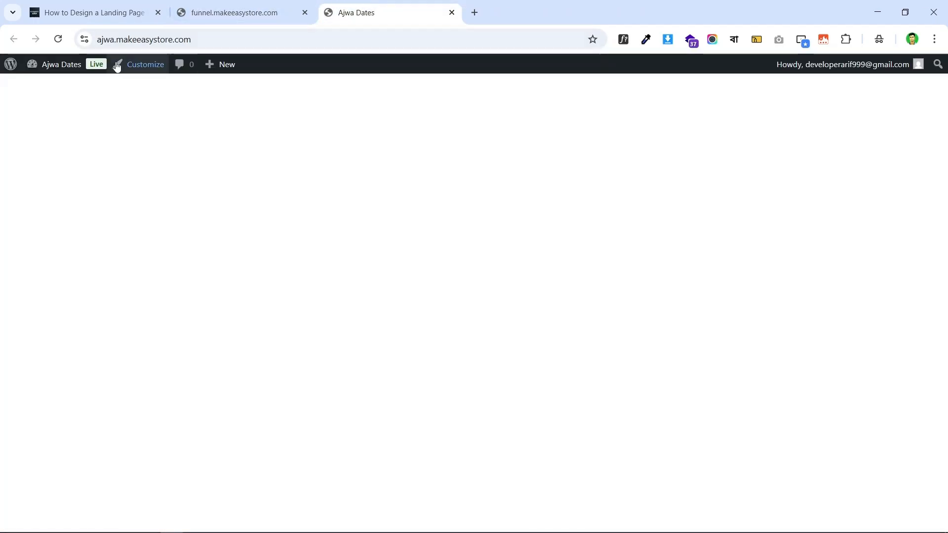
left_click(67, 63)
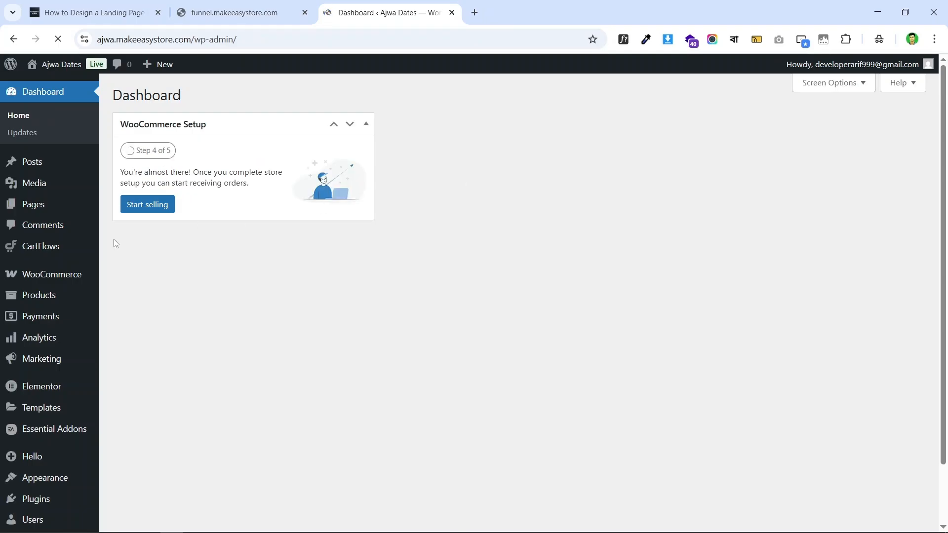
mouse_move(57, 250)
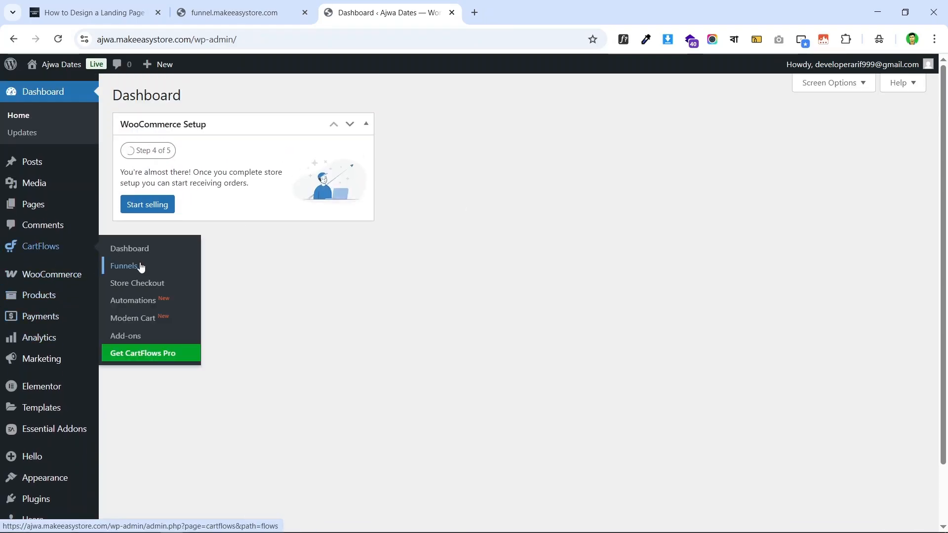
left_click(124, 266)
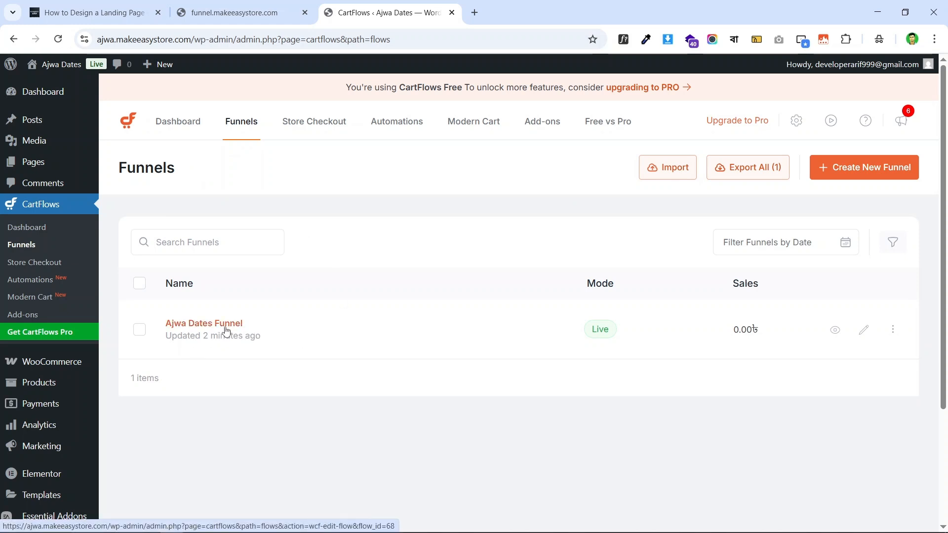
left_click(283, 324)
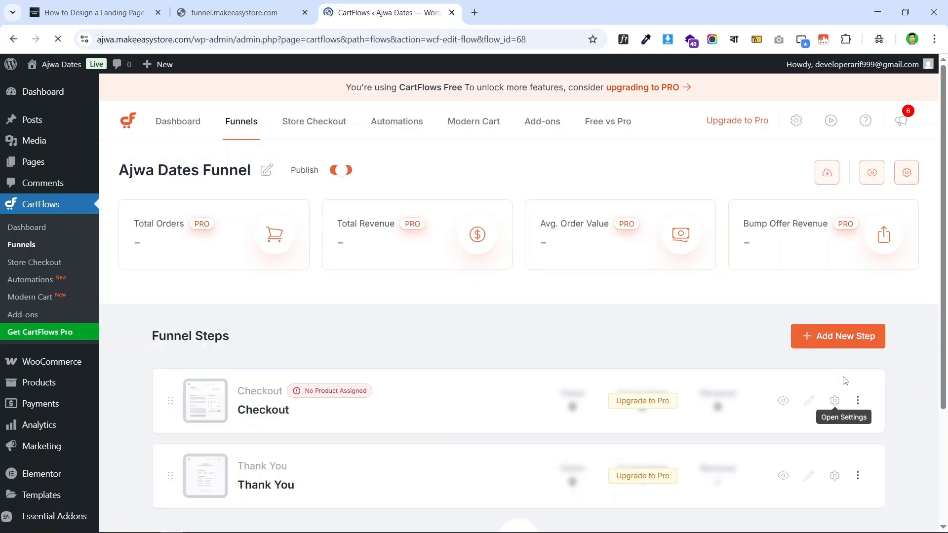
scroll(345, 307, "down", 4)
scroll(317, 311, "up", 1)
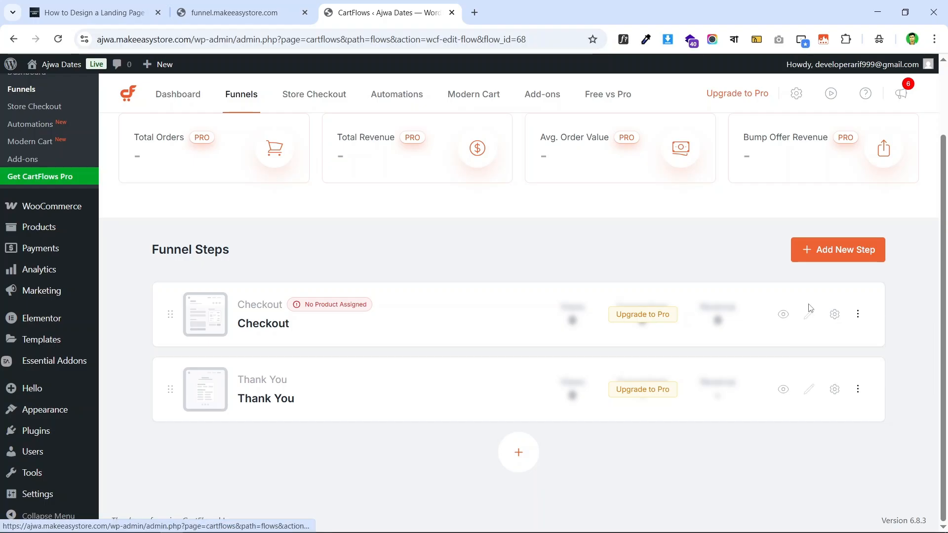
scroll(810, 321, "up", 2)
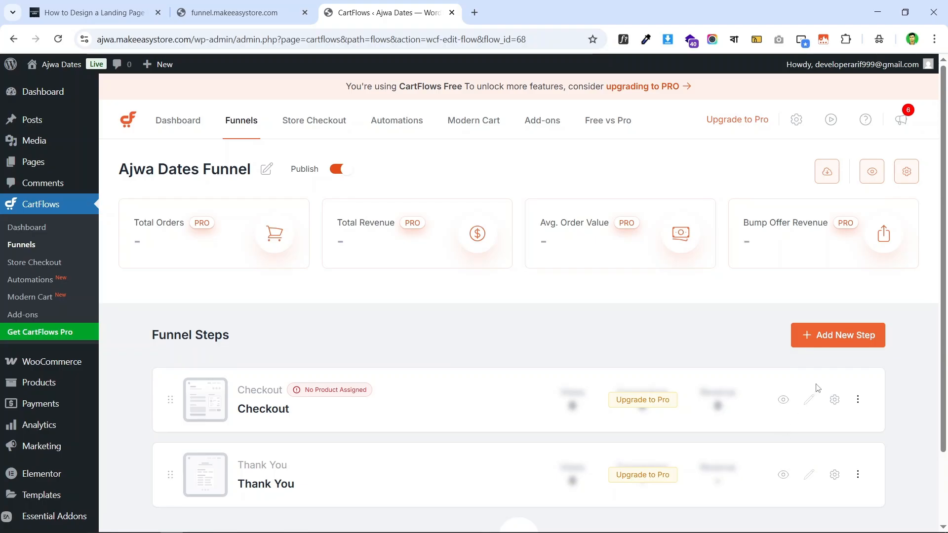
scroll(817, 345, "down", 1)
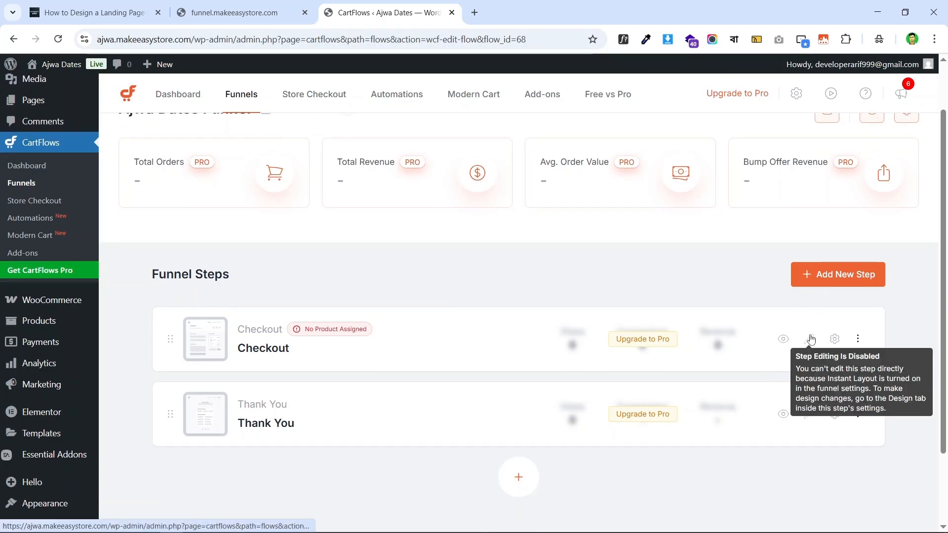
scroll(813, 341, "up", 1)
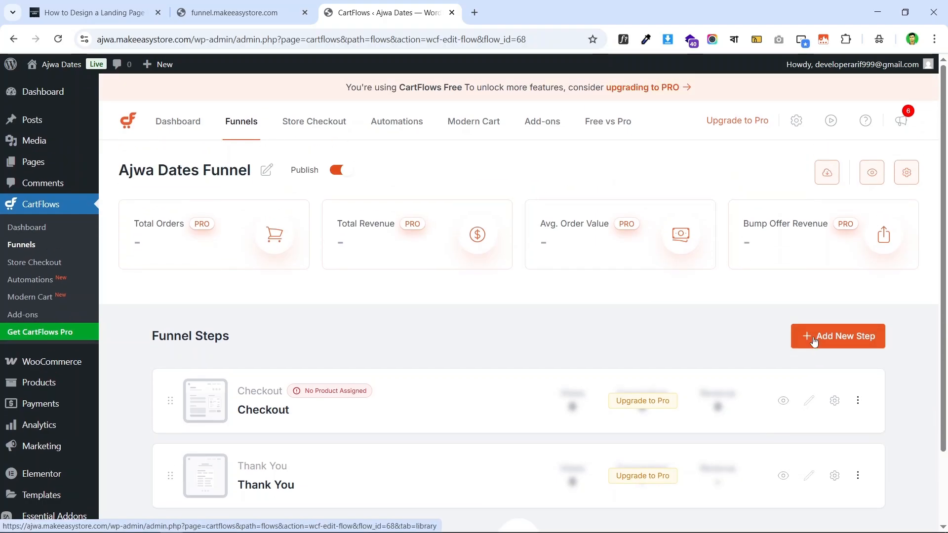
scroll(814, 342, "down", 2)
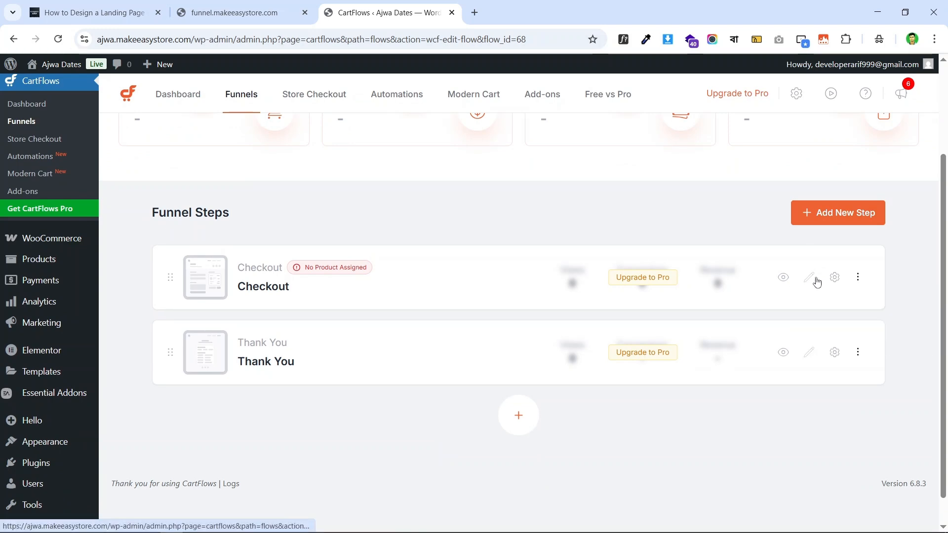
scroll(691, 247, "up", 2)
scroll(745, 258, "down", 2)
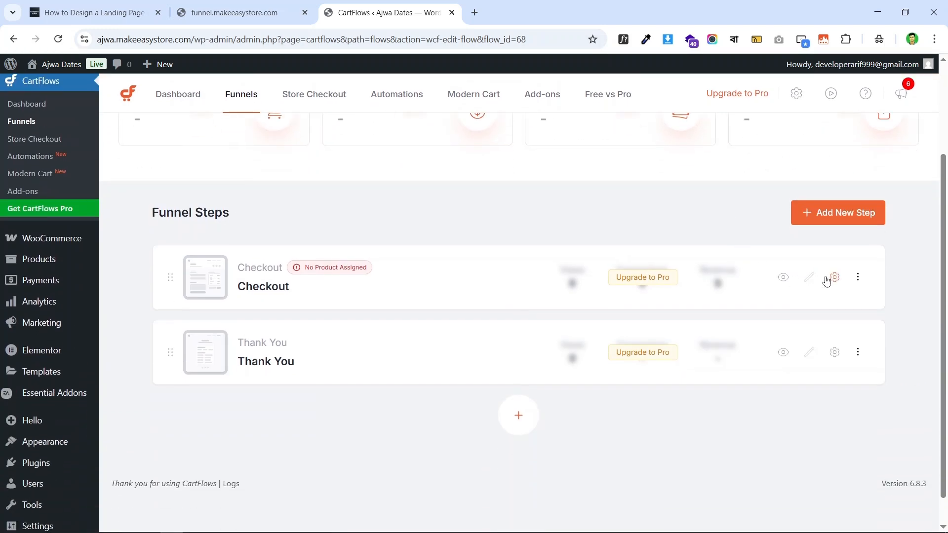
mouse_move(810, 282)
scroll(811, 282, "up", 2)
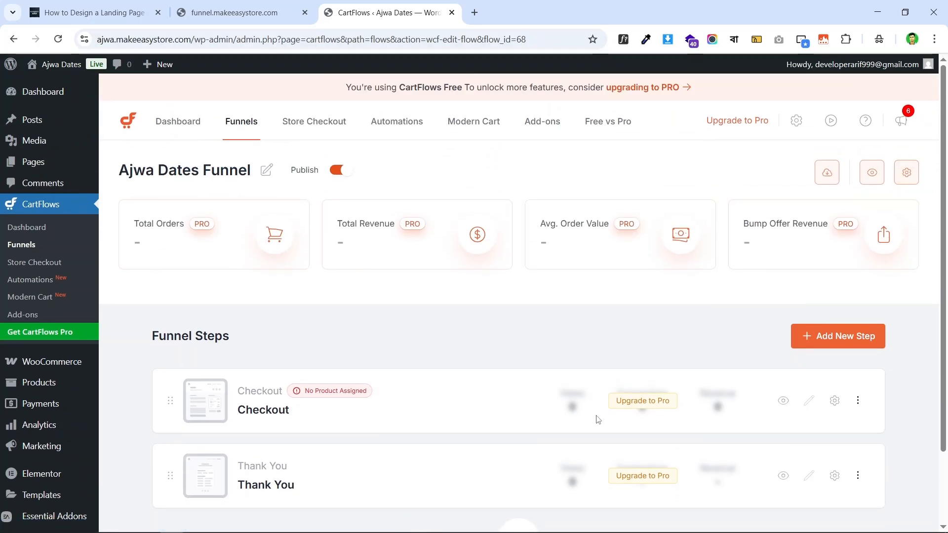
- Switch off Enable Instant Layout in the funnel settings, save, and reload the steps page
left_click(906, 173)
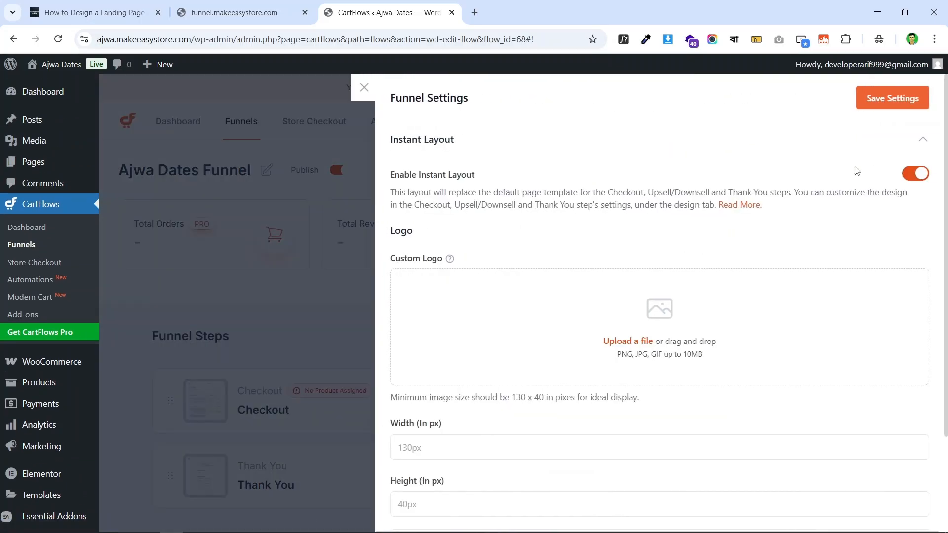
left_click(914, 172)
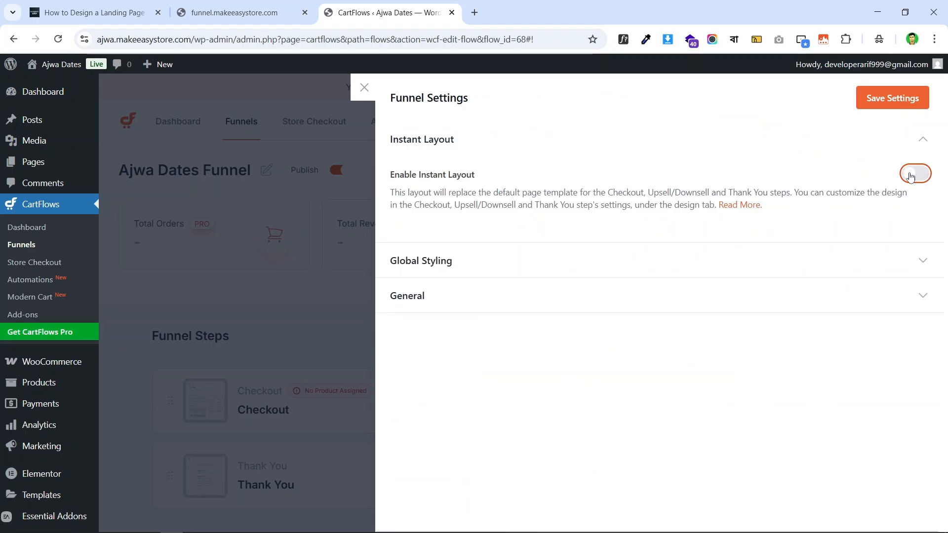
left_click(877, 97)
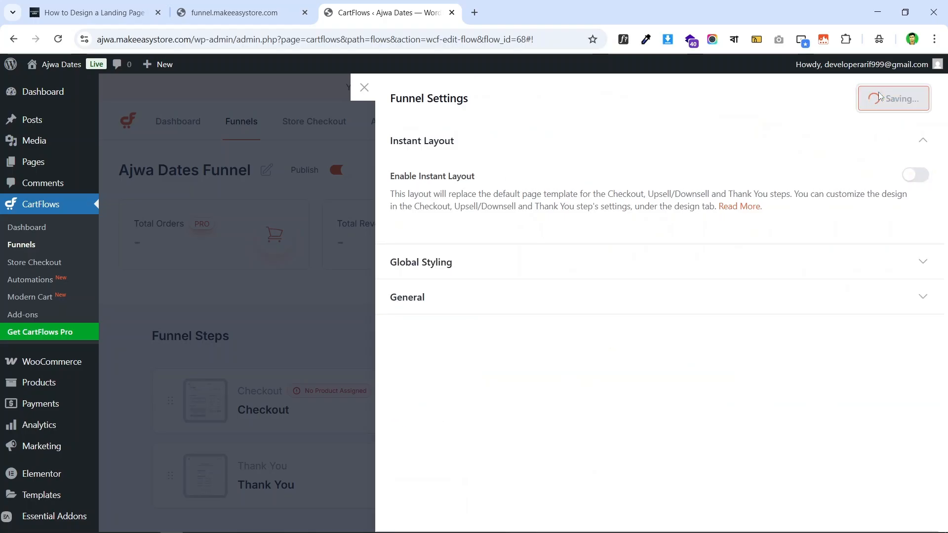
left_click(316, 316)
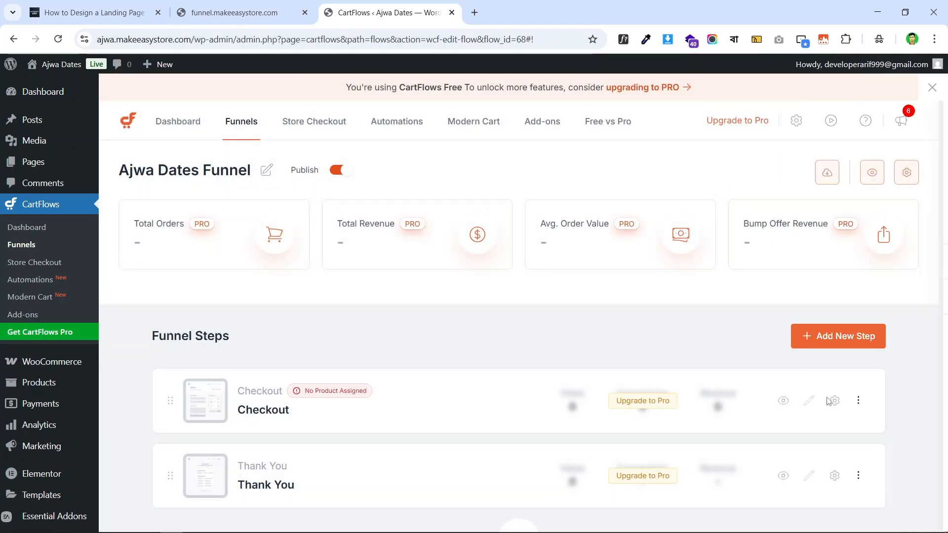
scroll(809, 364, "down", 1)
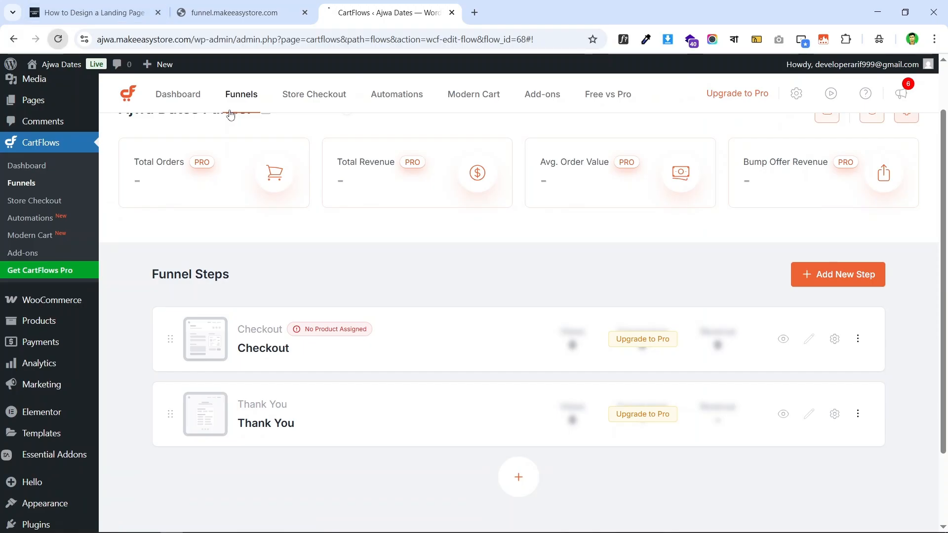
left_click(810, 340)
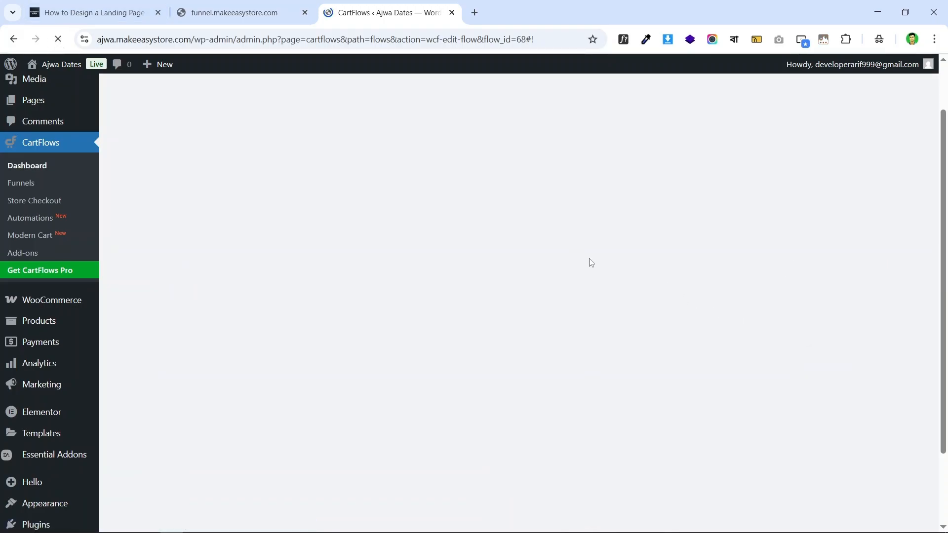
scroll(842, 296, "down", 2)
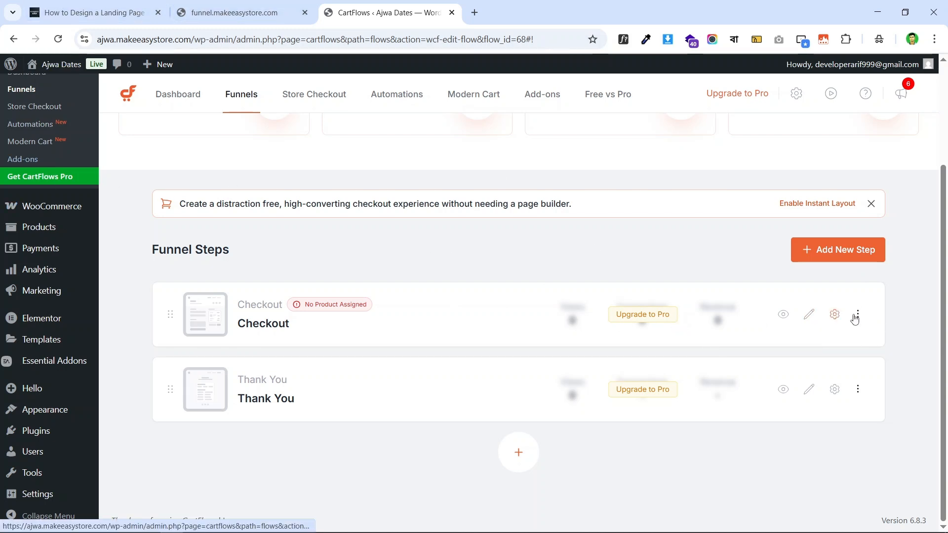
- Check the Ajwa Premium Dates checkout form on the live funnel site, then return to CartFlows
left_click(227, 14)
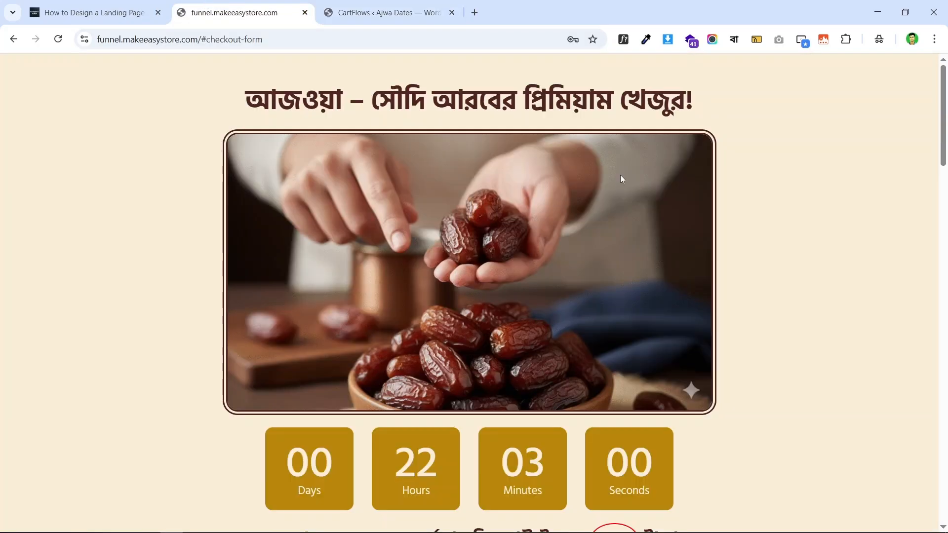
scroll(669, 323, "down", 19)
scroll(619, 301, "down", 10)
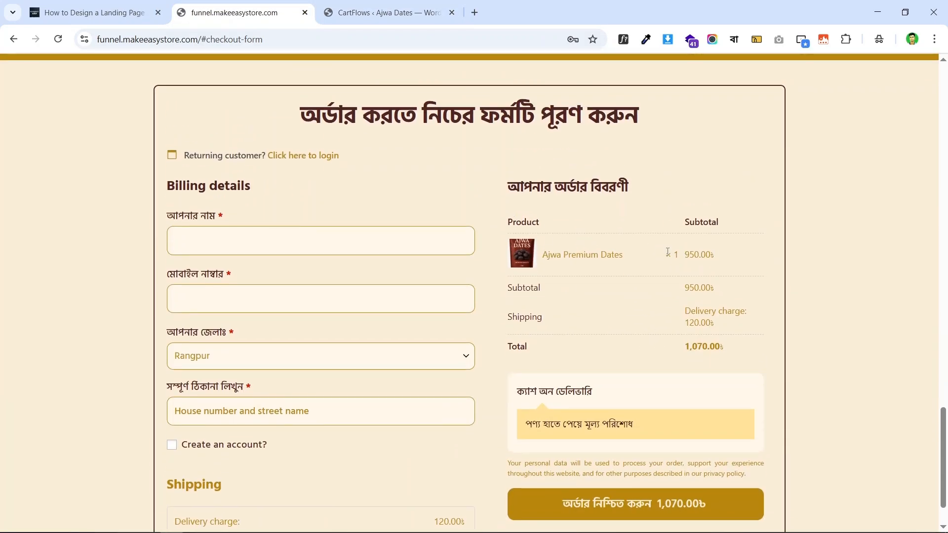
left_click(383, 12)
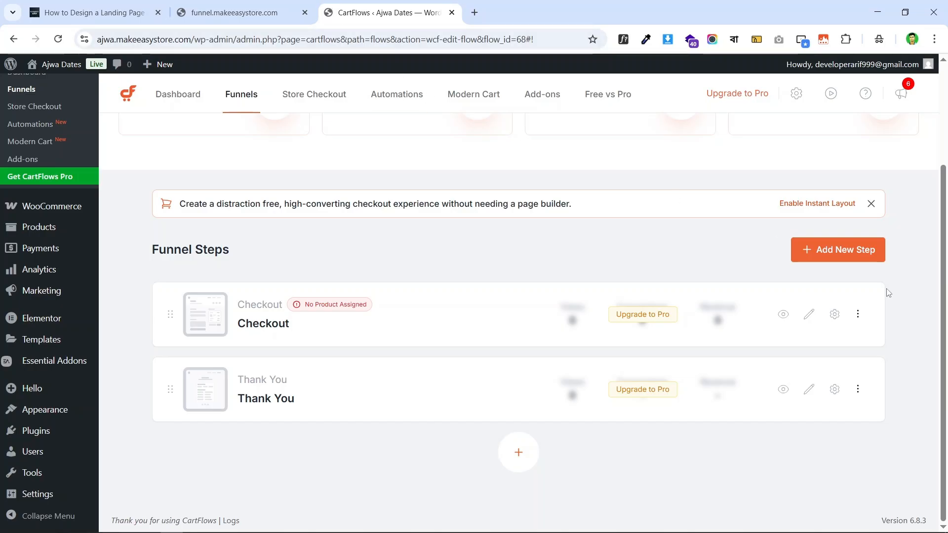
left_click(276, 5)
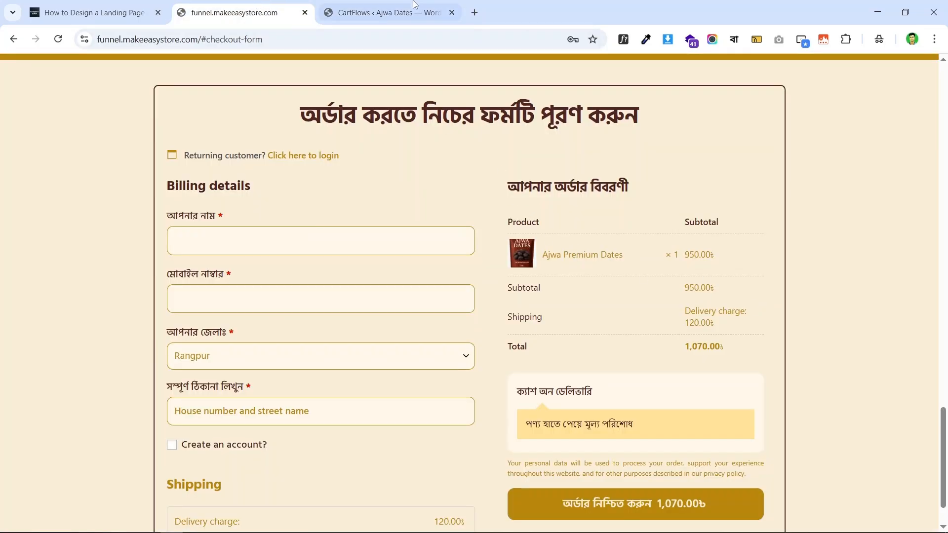
left_click(357, 5)
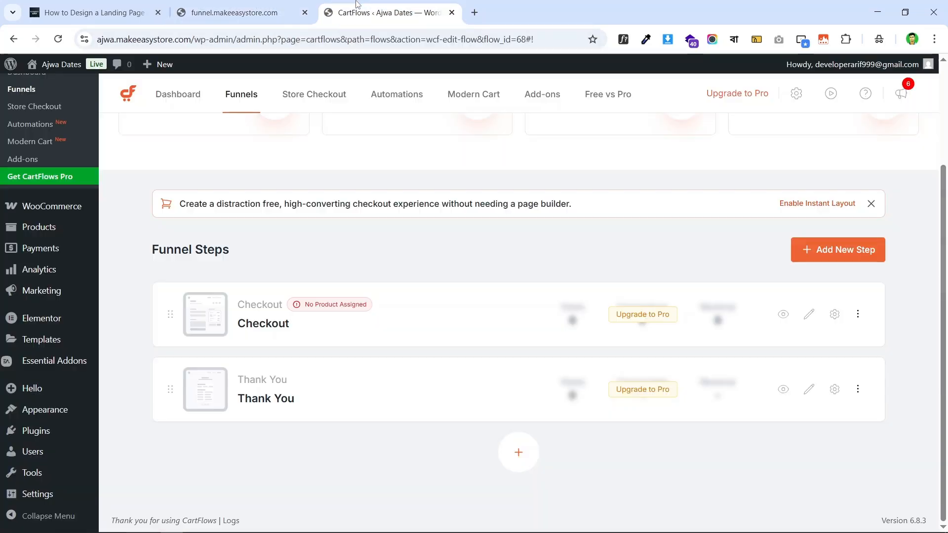
- Search 'ajwa' and add Ajwa Premium Dates (#64) to the Checkout step's products
left_click(834, 316)
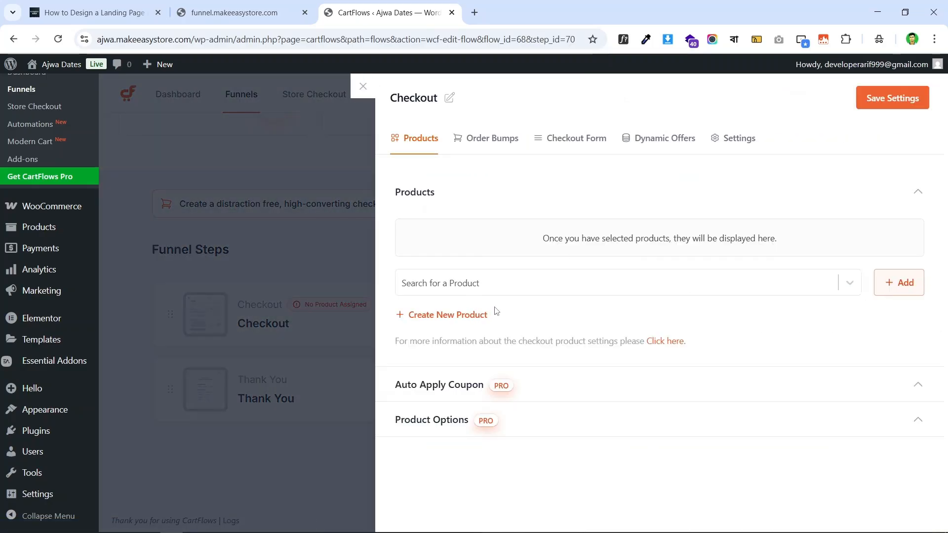
left_click(532, 285)
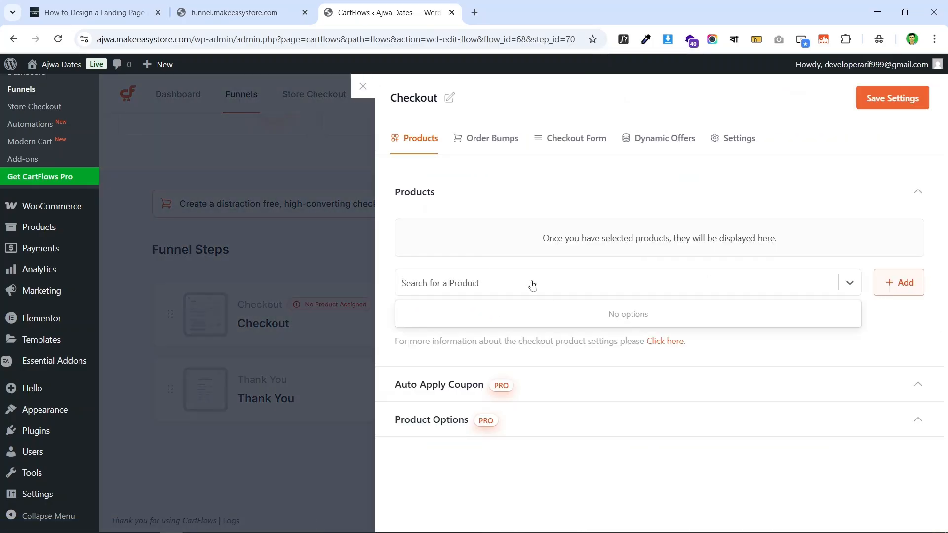
type("ajw")
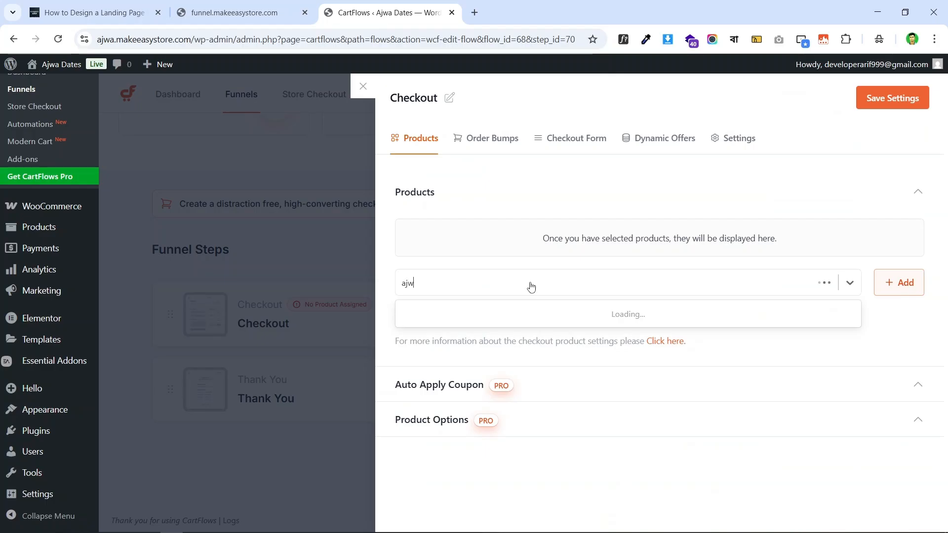
type("a")
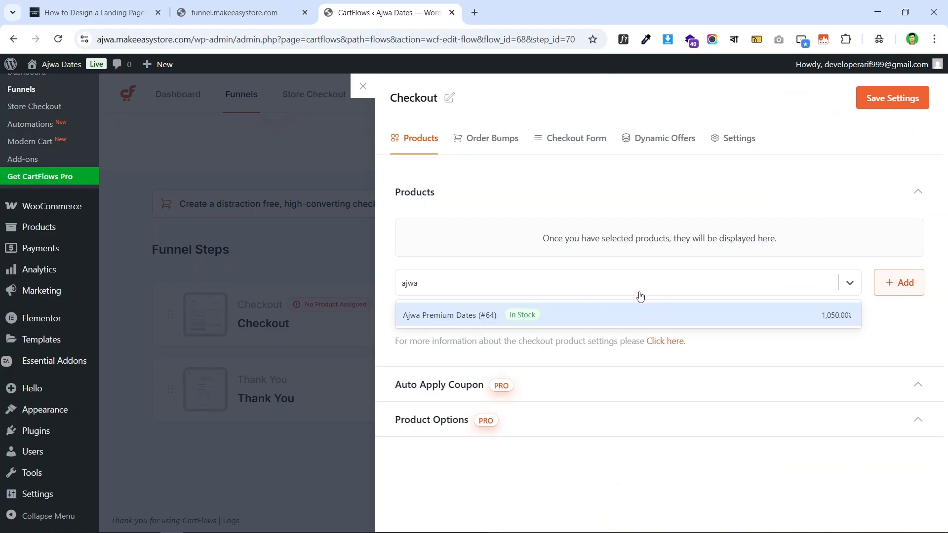
left_click(546, 319)
left_click(905, 280)
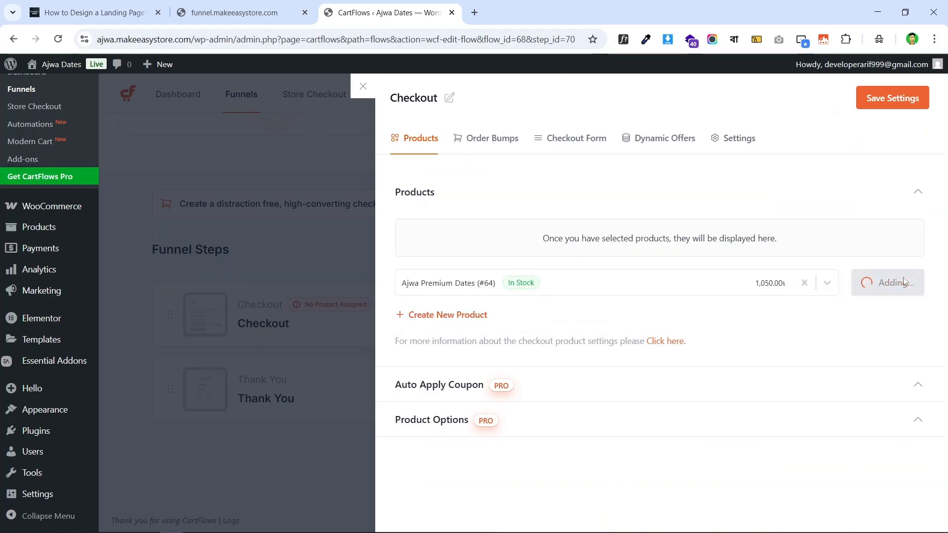
left_click(237, 12)
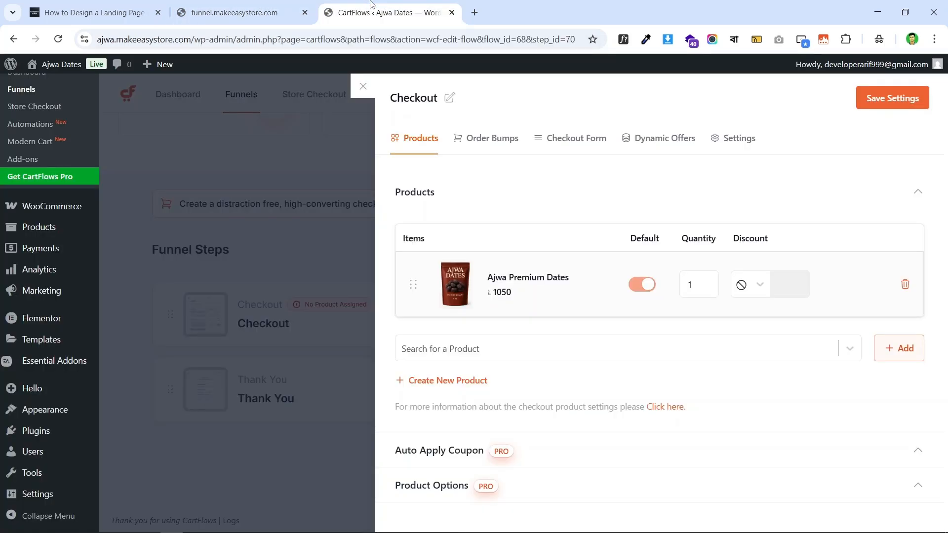
left_click(383, 13)
- Try a 1 percent discount, then a flat 200 discount, on Ajwa Premium Dates
left_click(761, 285)
left_click(753, 337)
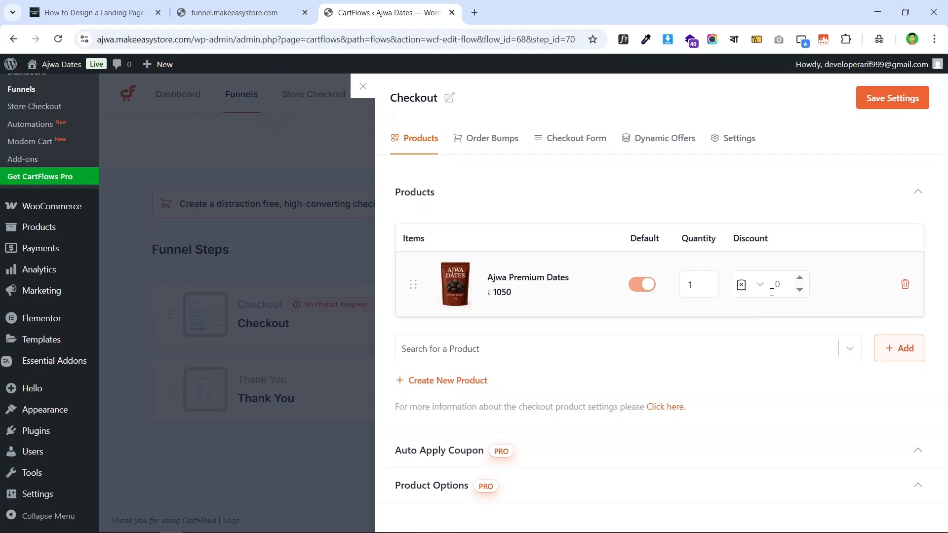
left_click(772, 292)
type("100")
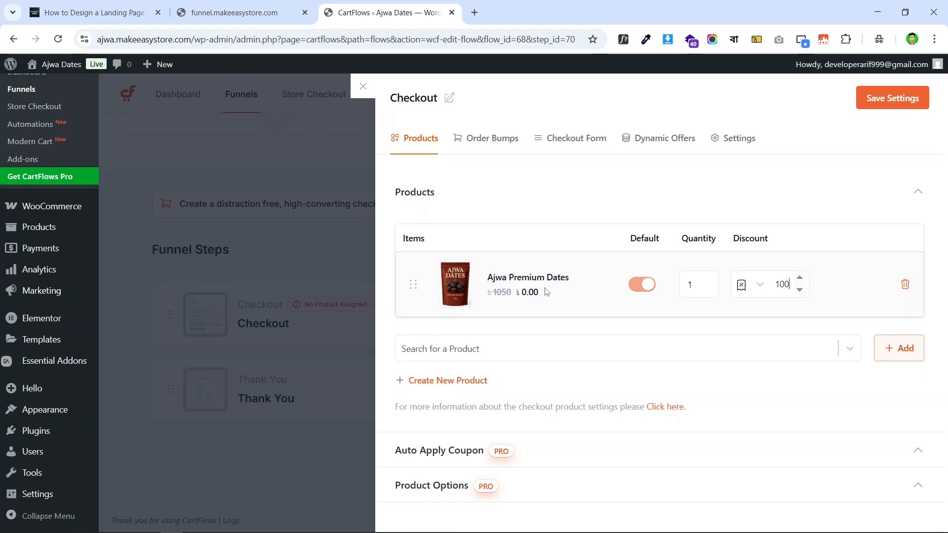
left_click(763, 289)
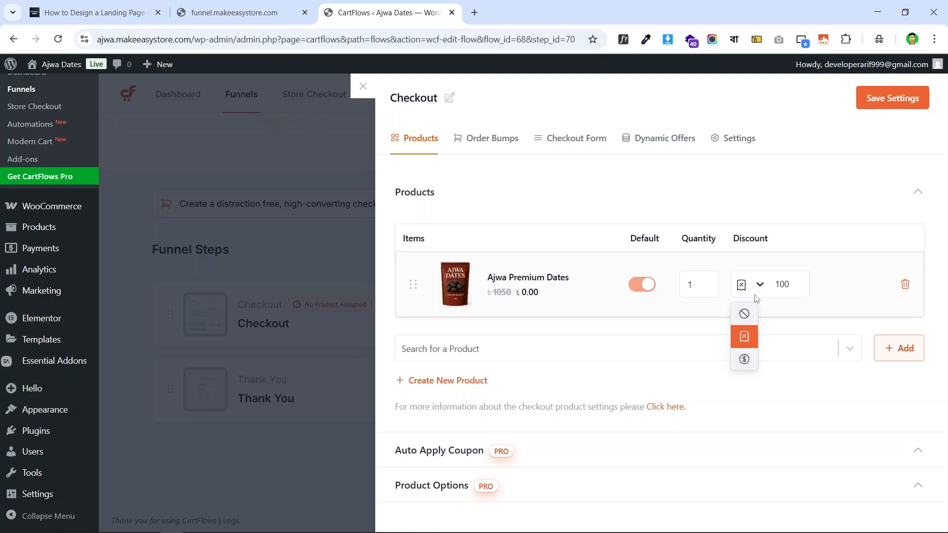
left_click(742, 358)
double_click(783, 284)
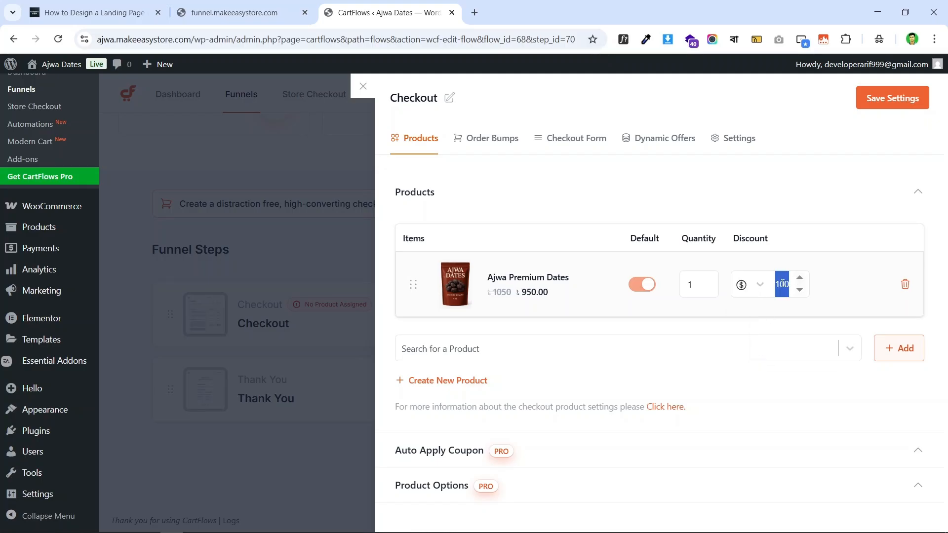
key("BackSpace")
type("200")
- Set the product back to no discount and save the Checkout step settings
left_click(760, 285)
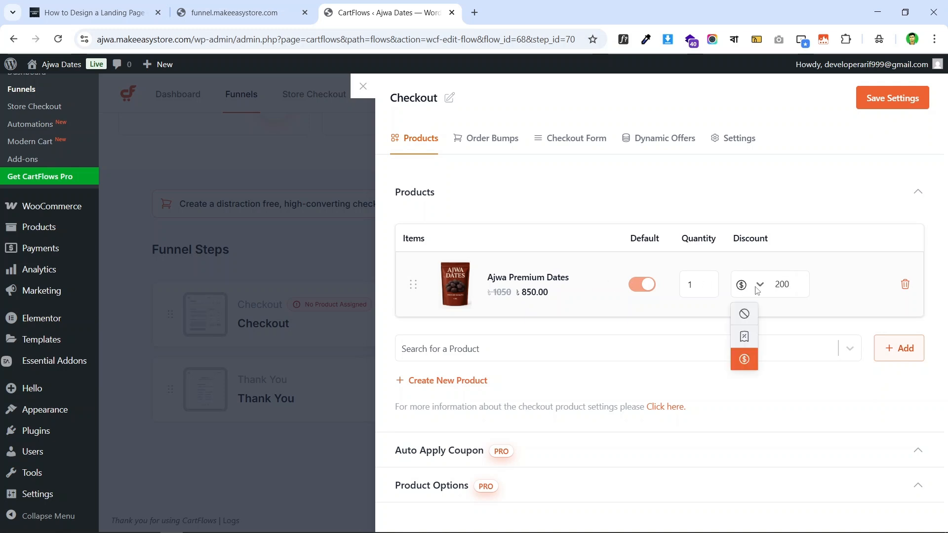
left_click(754, 314)
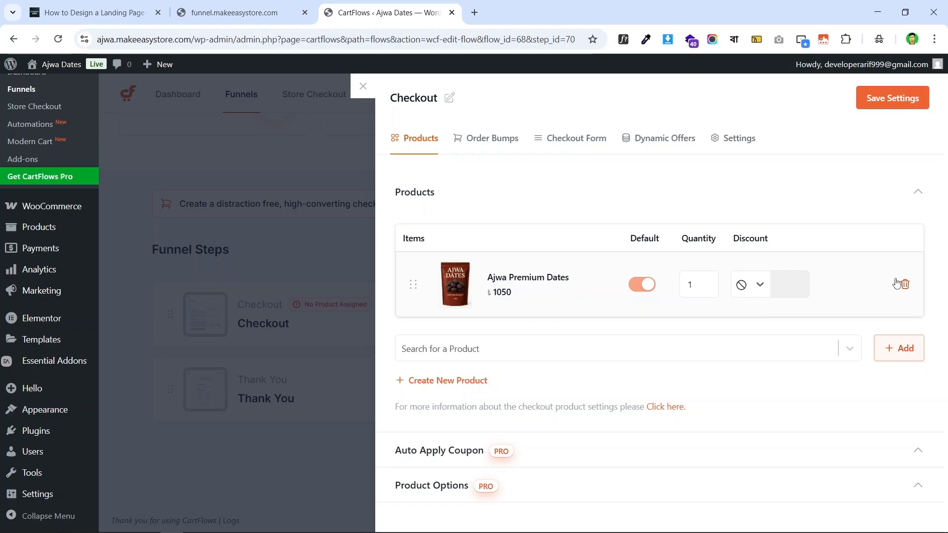
left_click(893, 97)
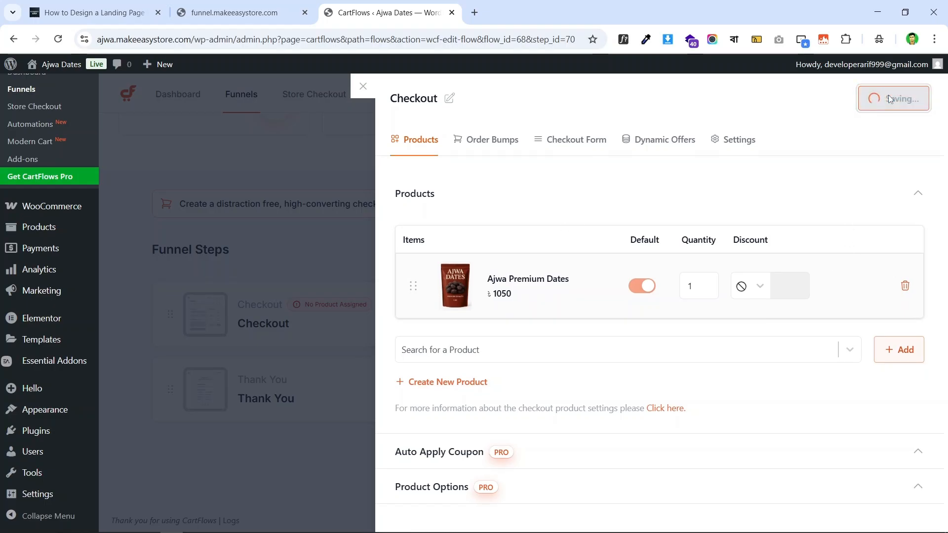
left_click(287, 253)
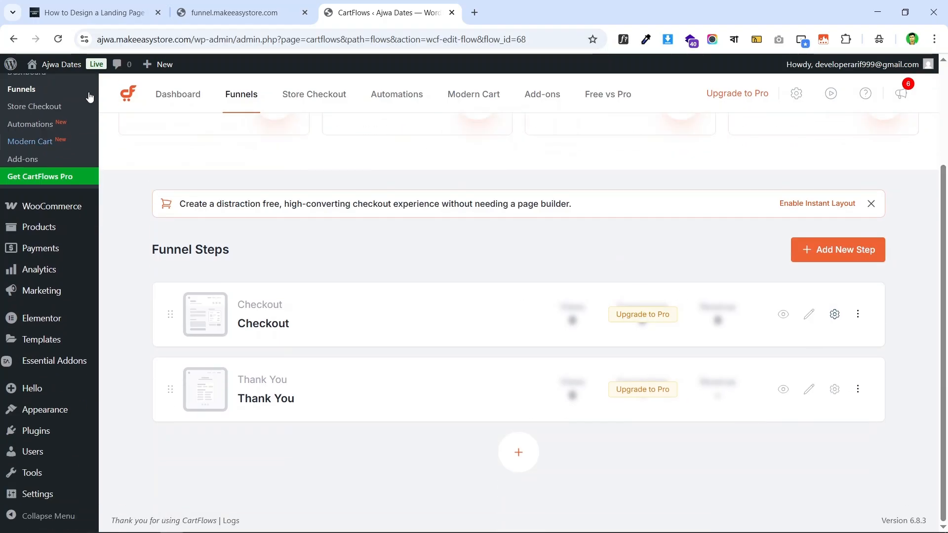
left_click(265, 11)
left_click(355, 7)
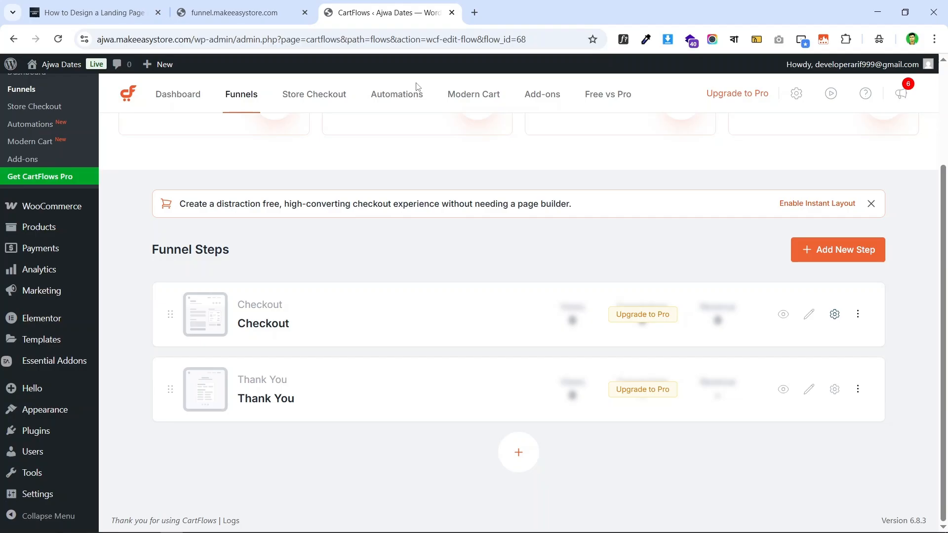
- After rechecking the live checkout page, launch Edit with Elementor on the Checkout step
left_click(286, 5)
left_click(370, 7)
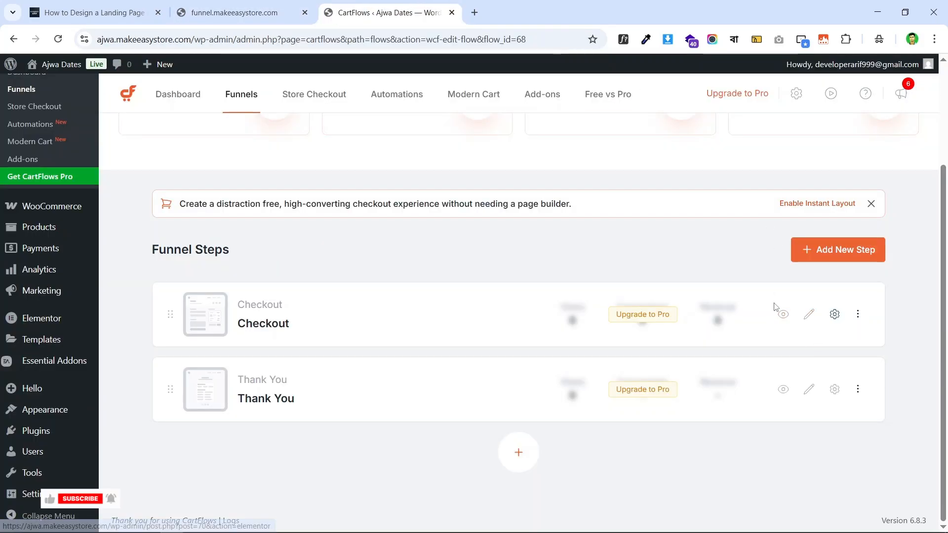
left_click(809, 315)
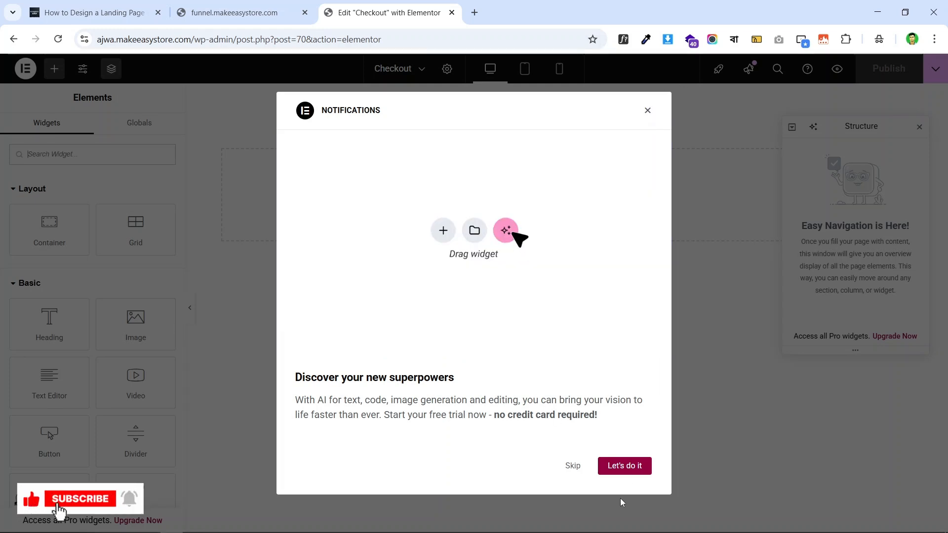
- Dismiss the AI notification and Structure panel, then drop test heading, video and image widgets
left_click(573, 466)
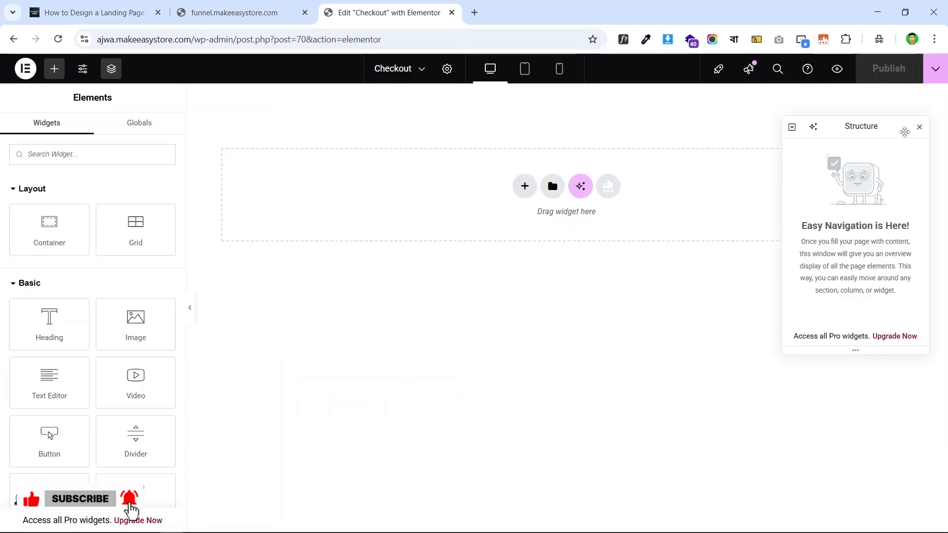
left_click(920, 127)
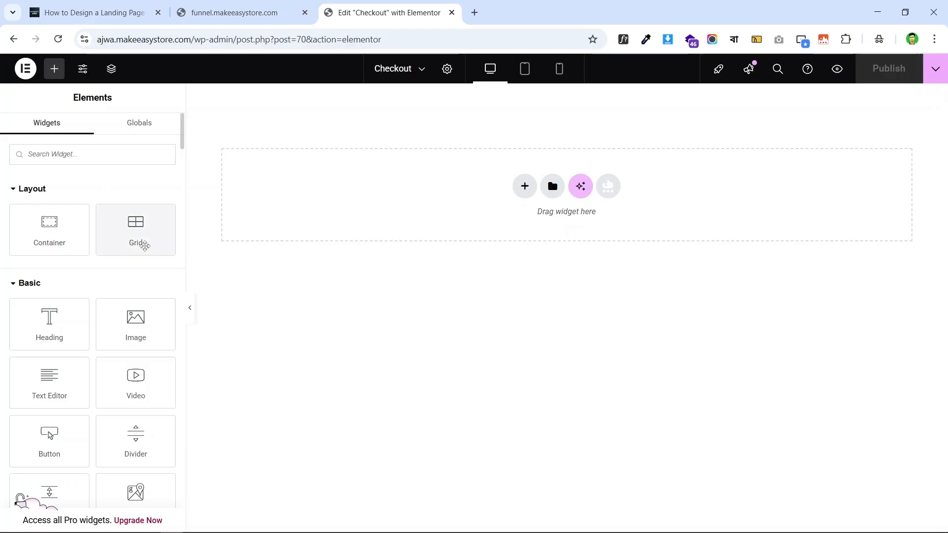
left_click_drag(48, 331, 470, 165)
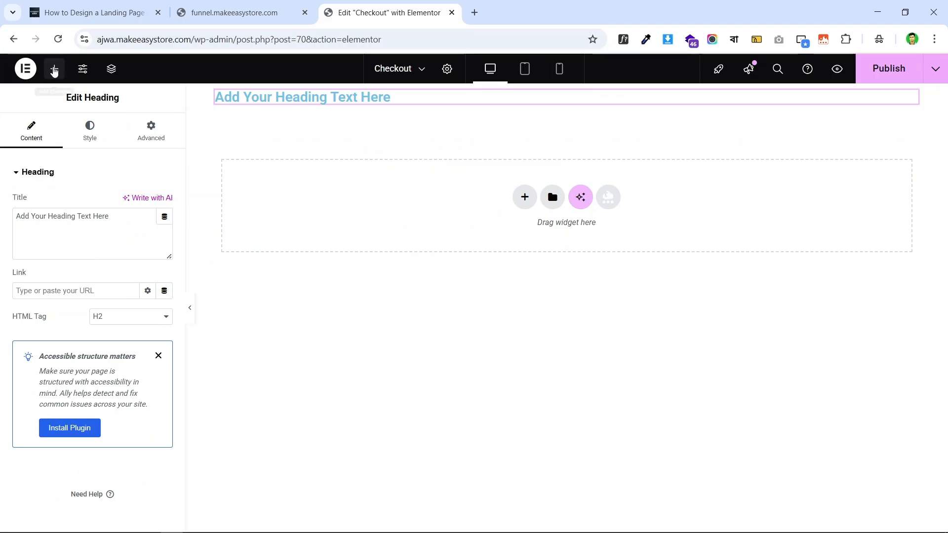
left_click(55, 70)
left_click_drag(136, 382, 512, 145)
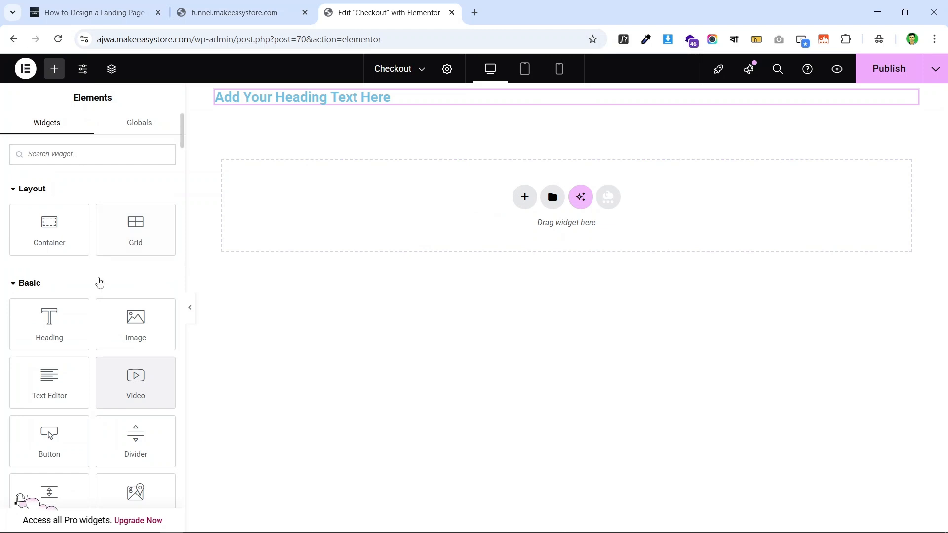
left_click_drag(133, 323, 498, 96)
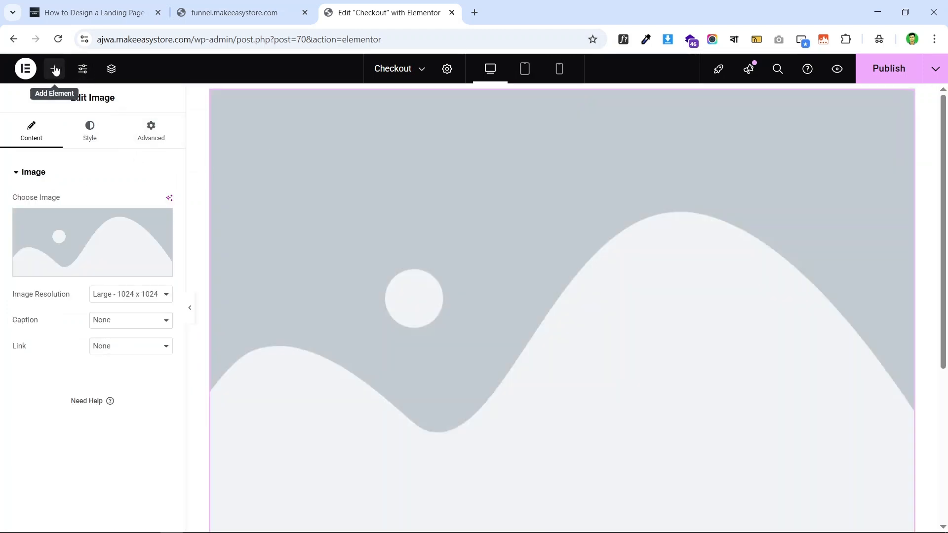
- Add a test button, delete the container of test widgets, and update the page
left_click(54, 69)
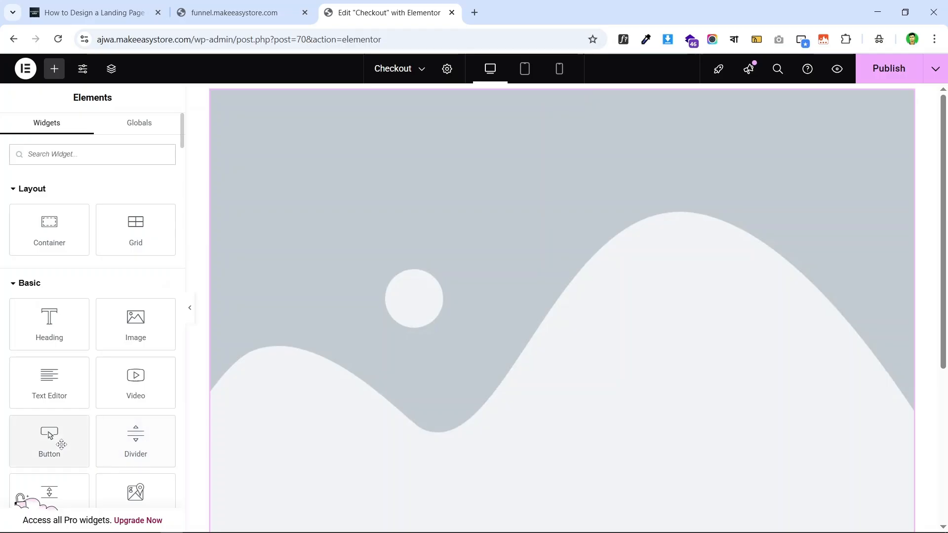
left_click_drag(59, 443, 432, 99)
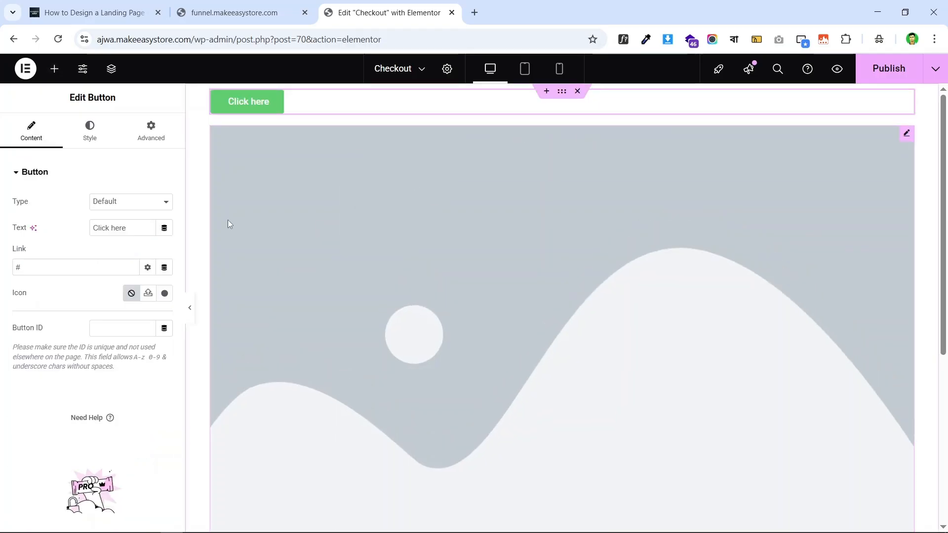
left_click(578, 92)
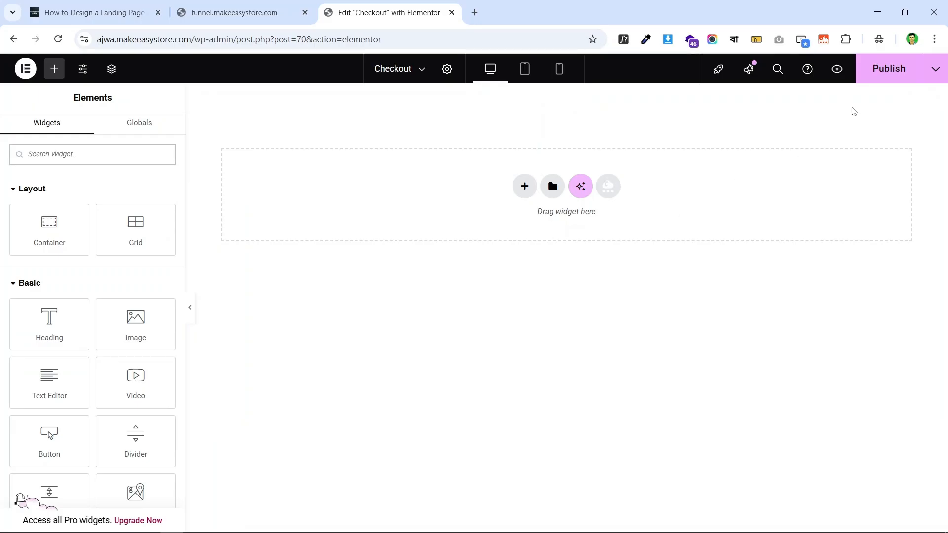
left_click(887, 69)
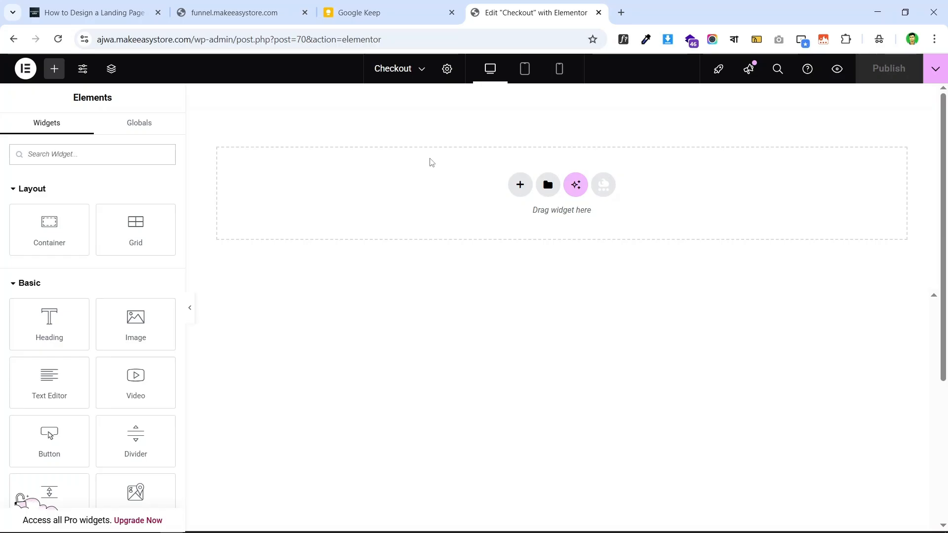
left_click(242, 12)
scroll(642, 188, "up", 7)
scroll(471, 170, "down", 1)
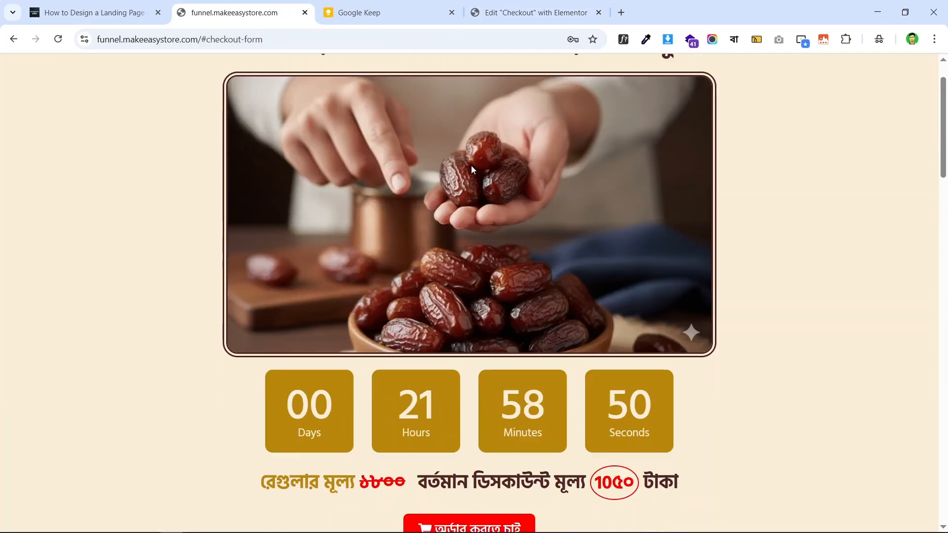
scroll(554, 194, "up", 1)
scroll(464, 359, "down", 4)
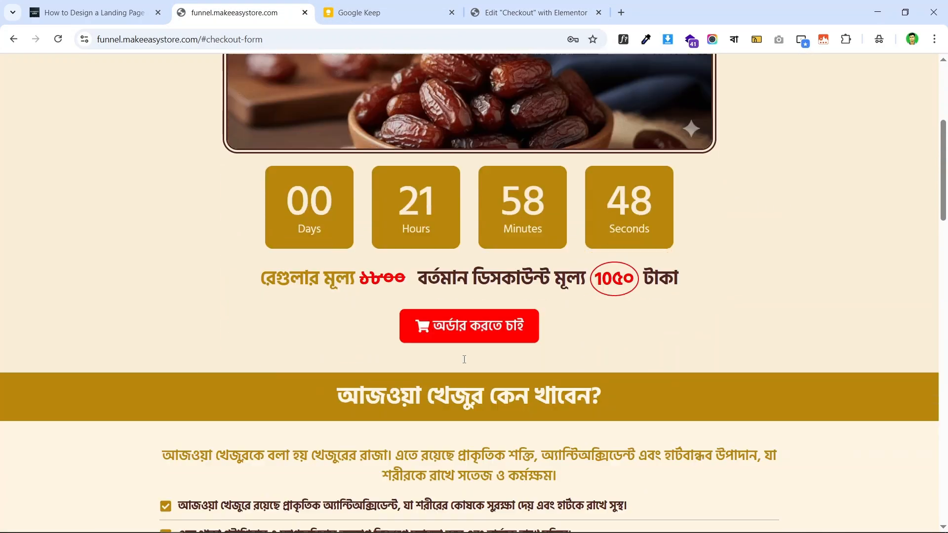
scroll(464, 359, "down", 3)
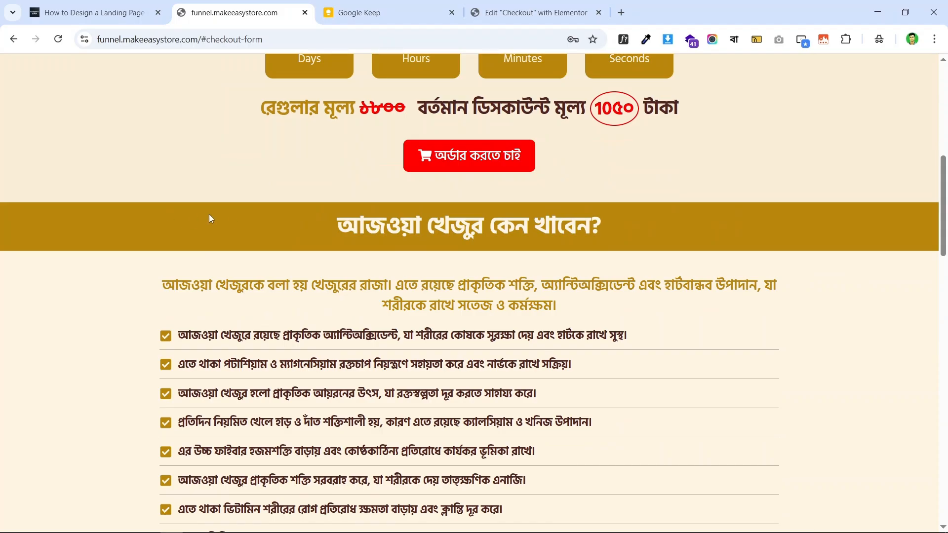
scroll(779, 211, "up", 8)
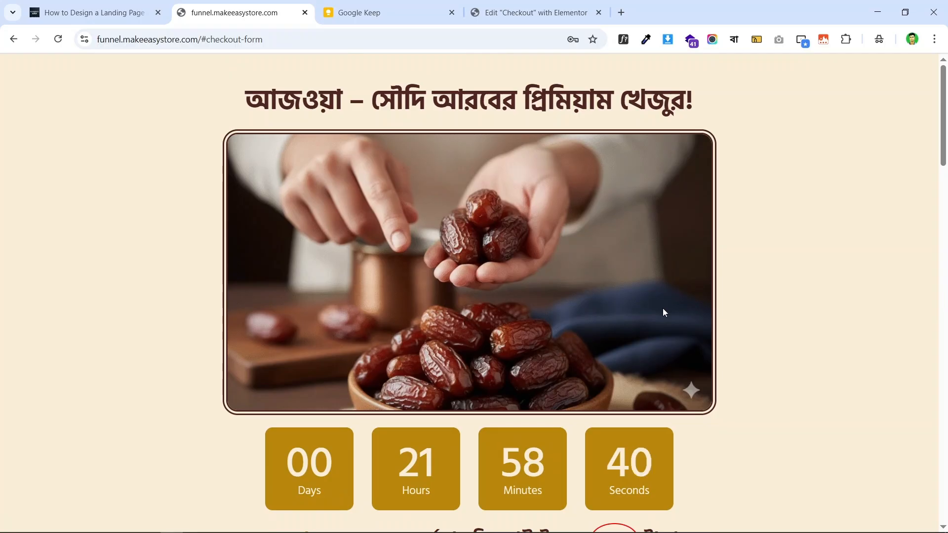
scroll(660, 313, "down", 8)
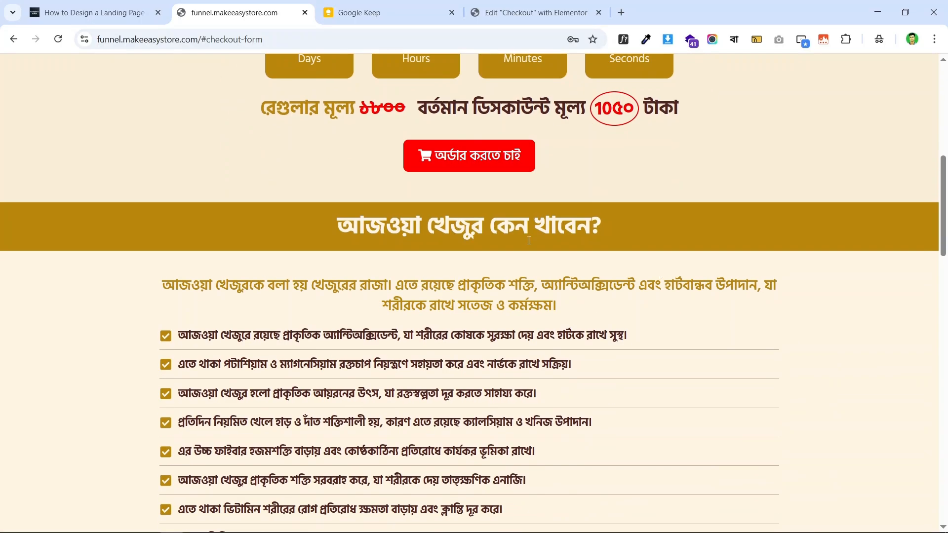
scroll(656, 295, "up", 8)
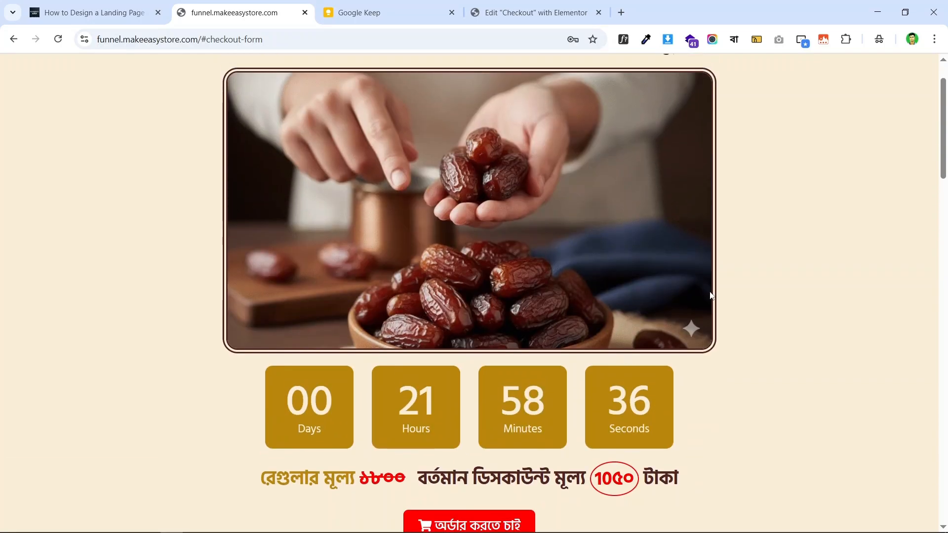
scroll(756, 295, "down", 7)
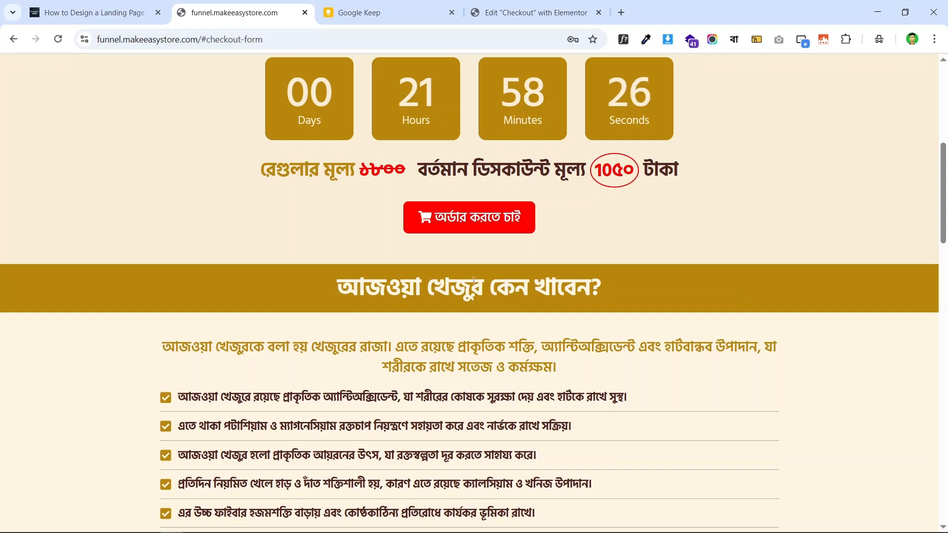
scroll(636, 248, "down", 10)
scroll(727, 239, "up", 8)
scroll(727, 239, "up", 7)
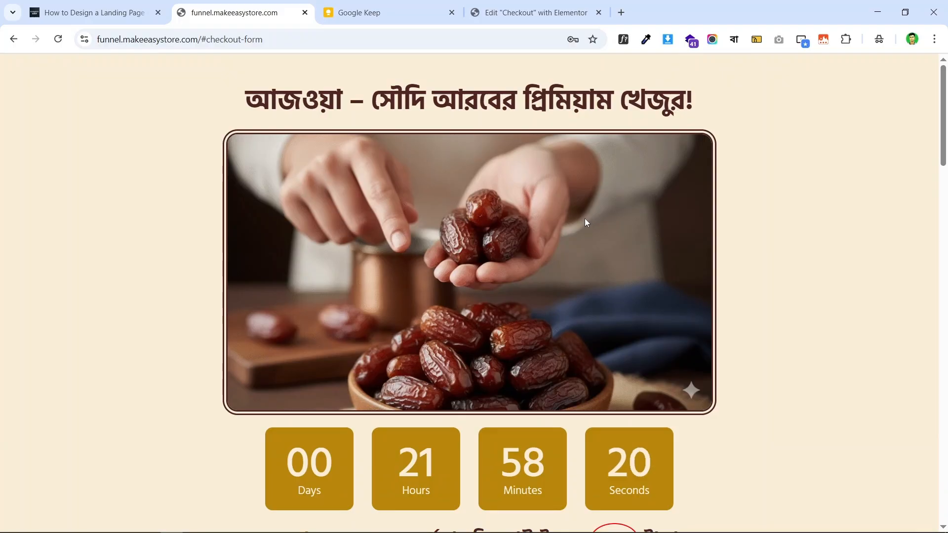
left_click(528, 12)
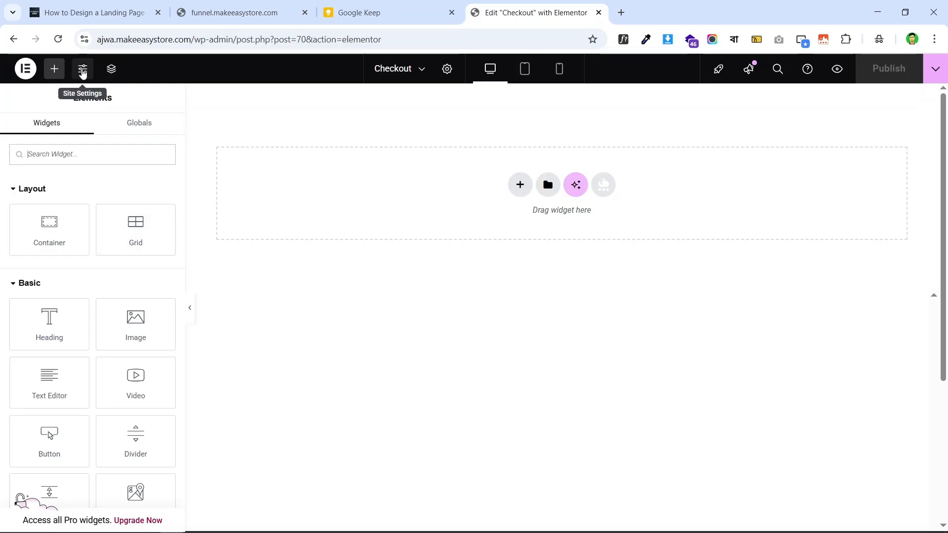
- In Site Settings > Global Colors, set Primary to #B8860B copied from the brand note
left_click(82, 70)
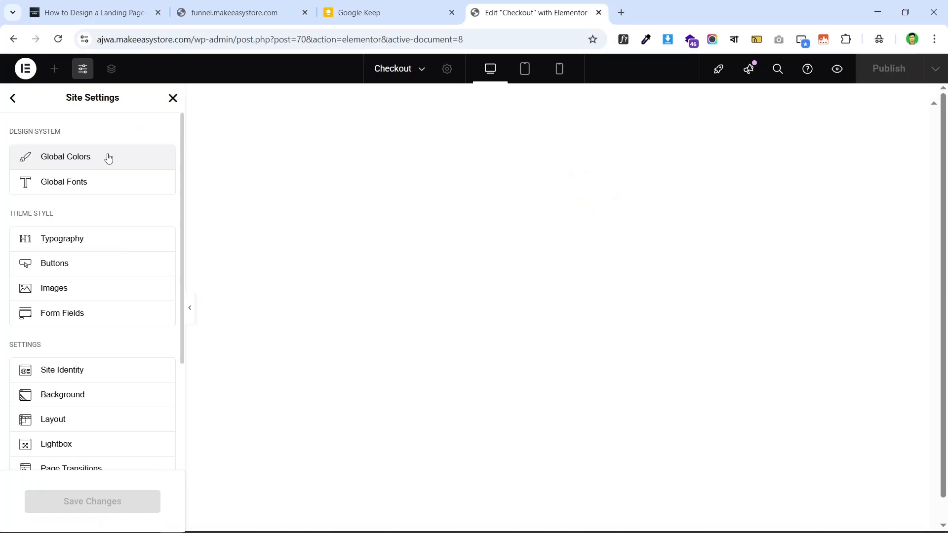
left_click(76, 165)
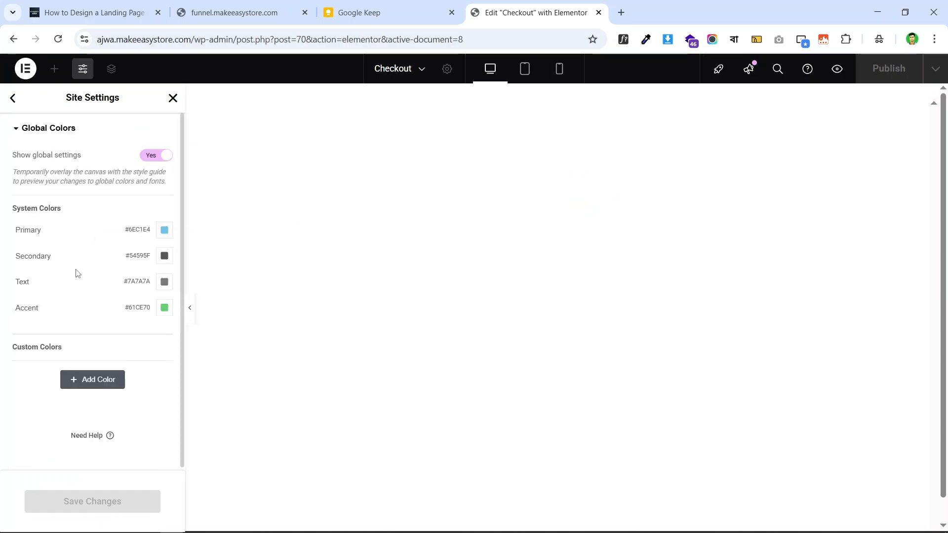
left_click(348, 10)
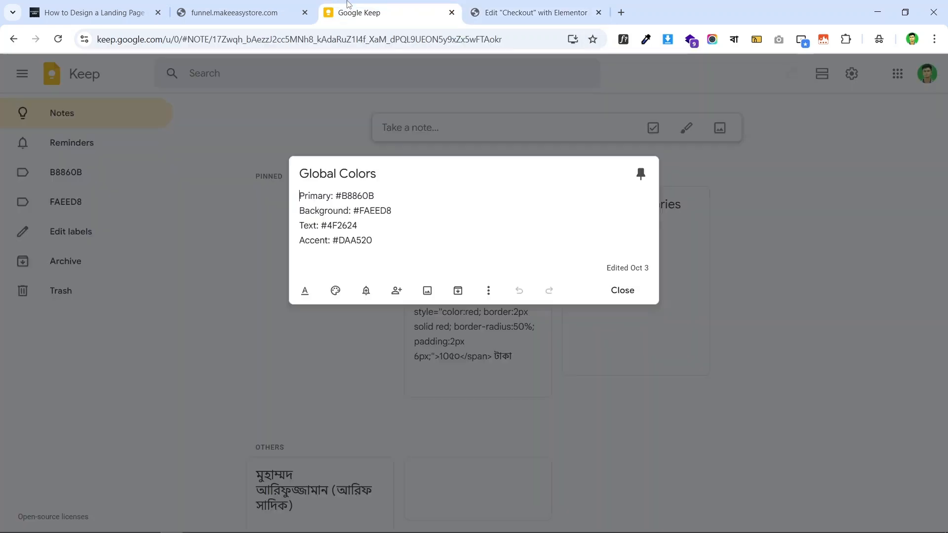
left_click_drag(376, 193, 335, 195)
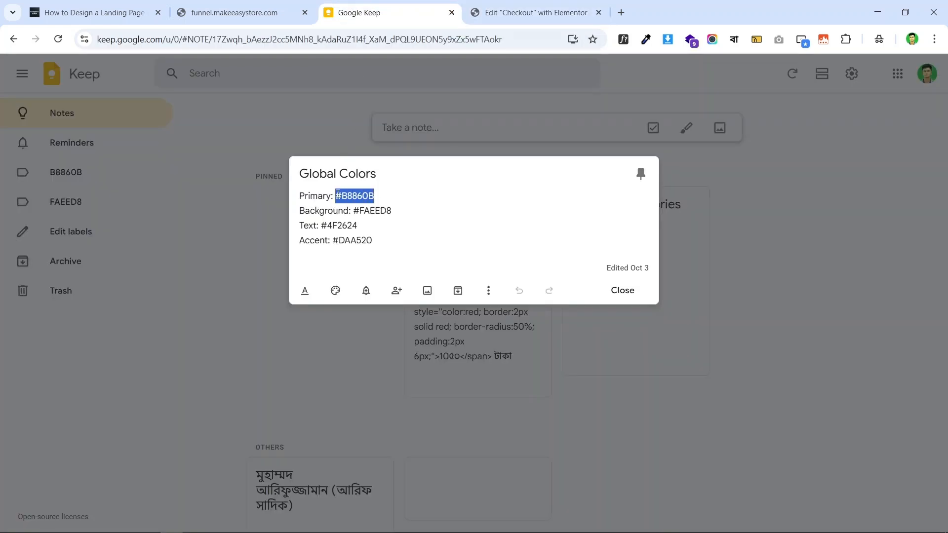
right_click(356, 195)
left_click(409, 250)
left_click(531, 13)
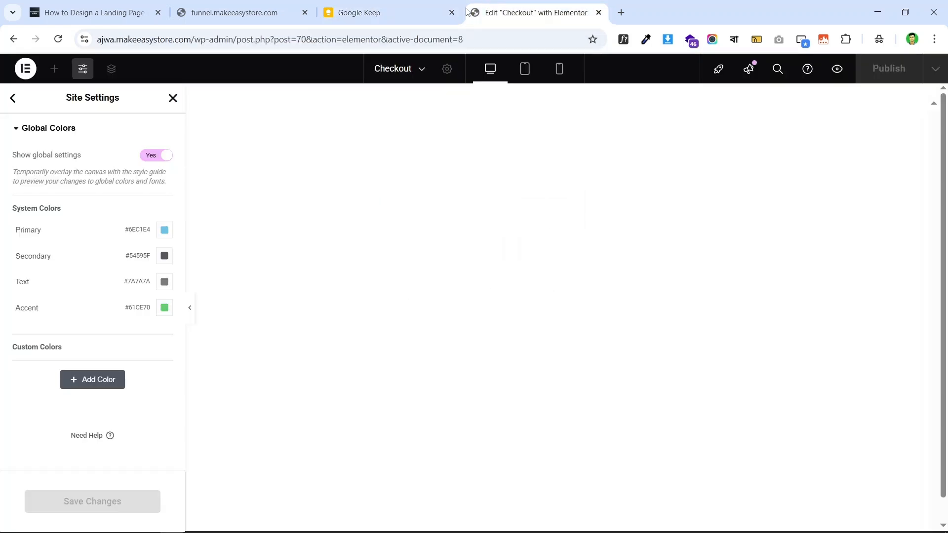
left_click(164, 230)
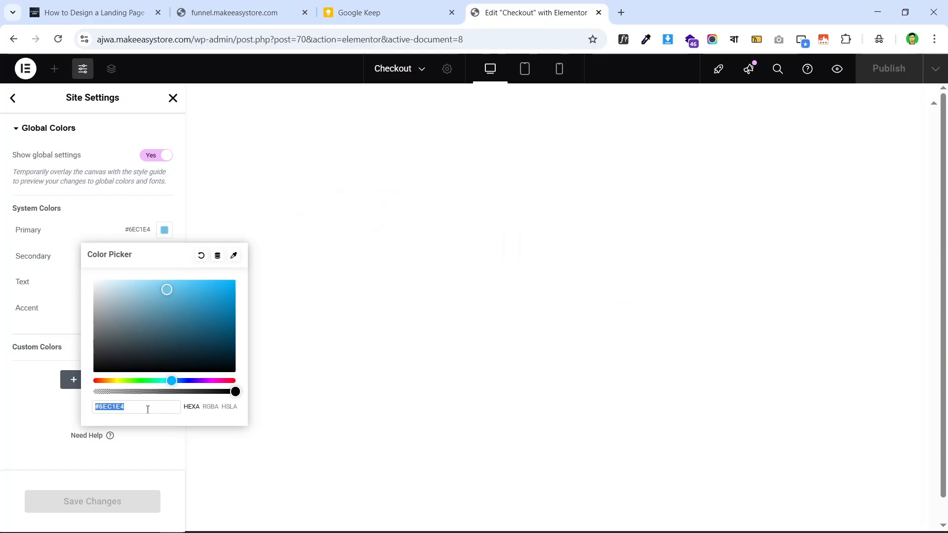
key("ctrl+v")
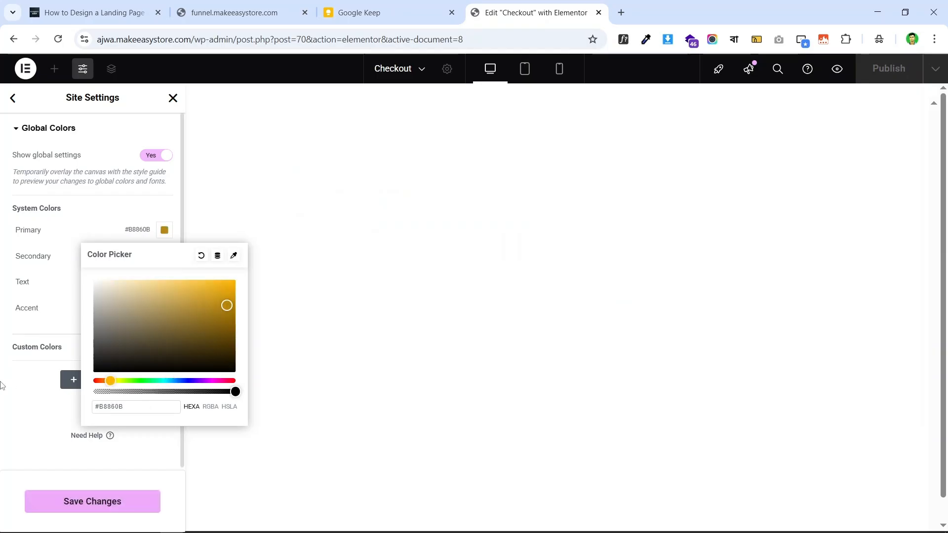
left_click(242, 290)
- Copy the Background code #FAEED8 from the note and start renaming Secondary to BG
left_click(413, 4)
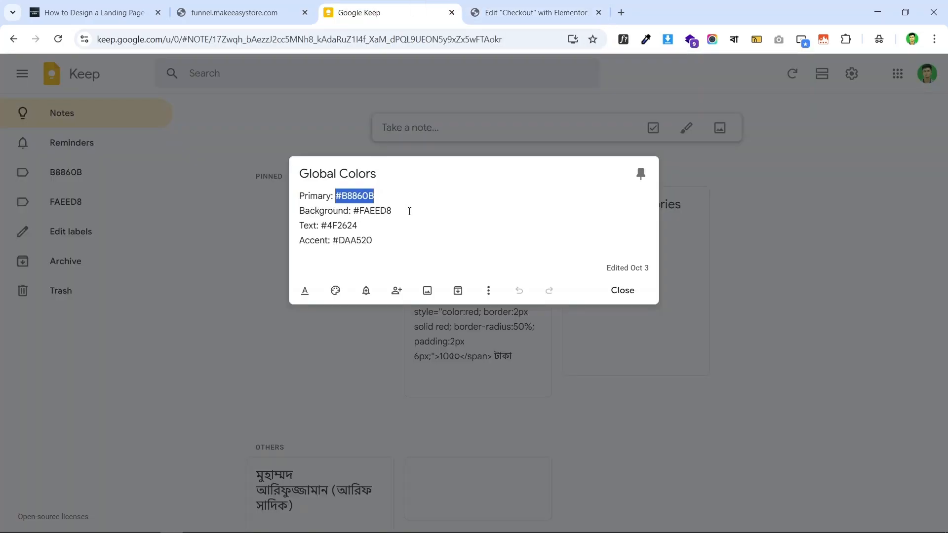
left_click_drag(410, 212, 366, 210)
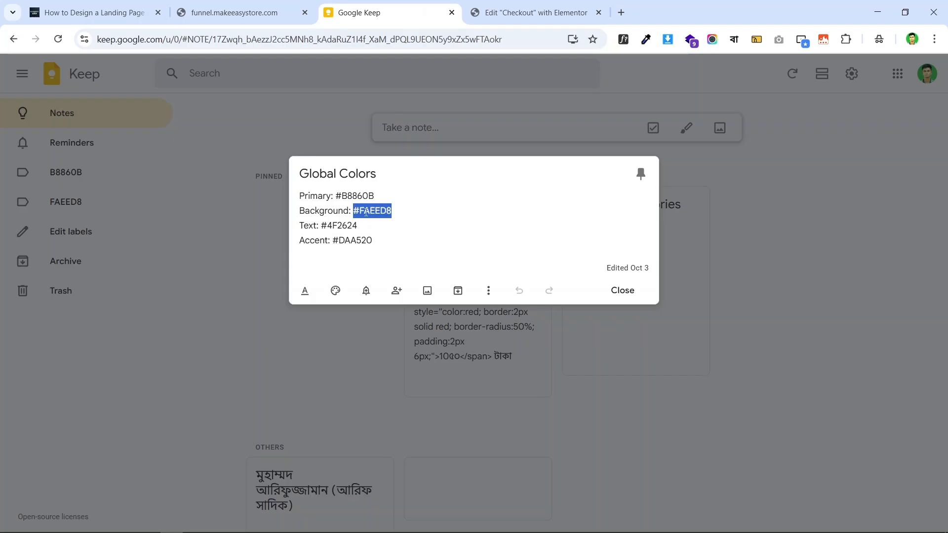
right_click(366, 213)
left_click(395, 250)
left_click(534, 13)
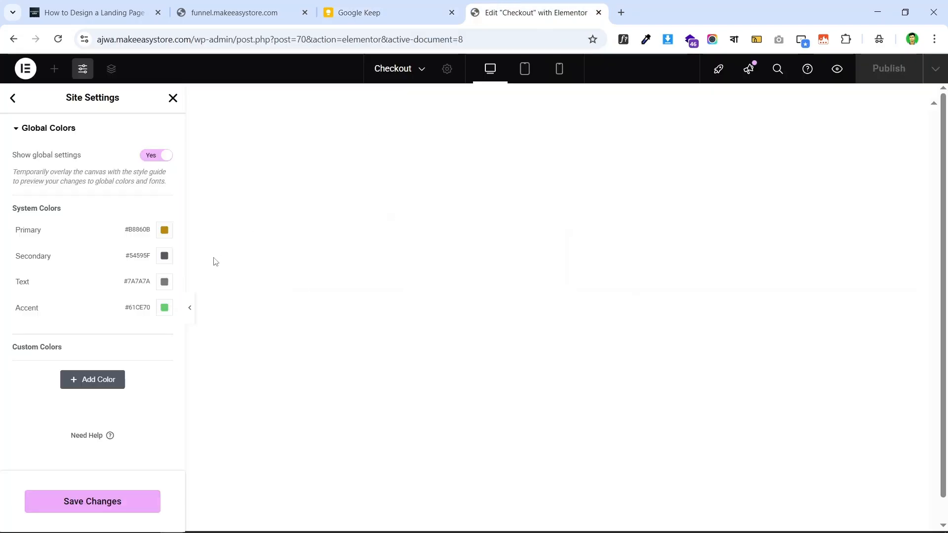
double_click(70, 253)
type("BG")
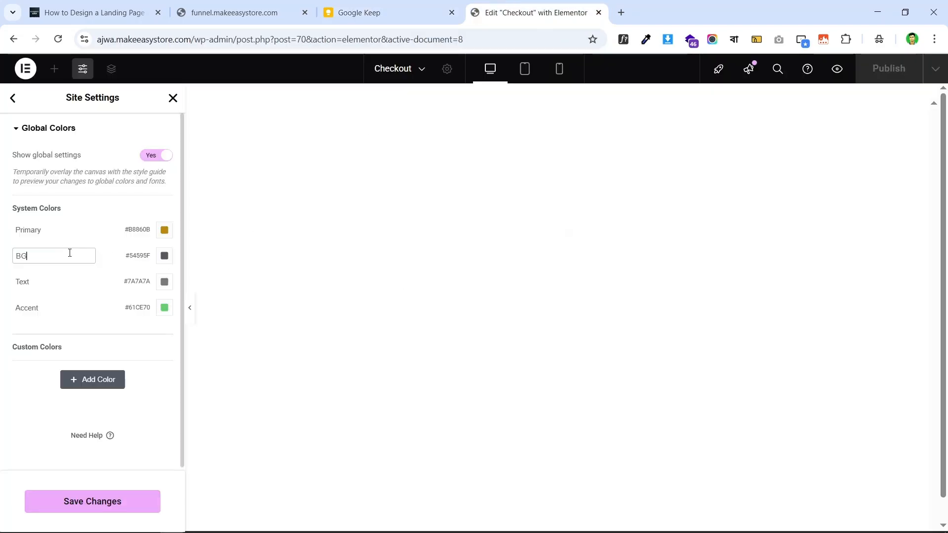
- Set the BG global colour to #FAEED8
left_click(164, 255)
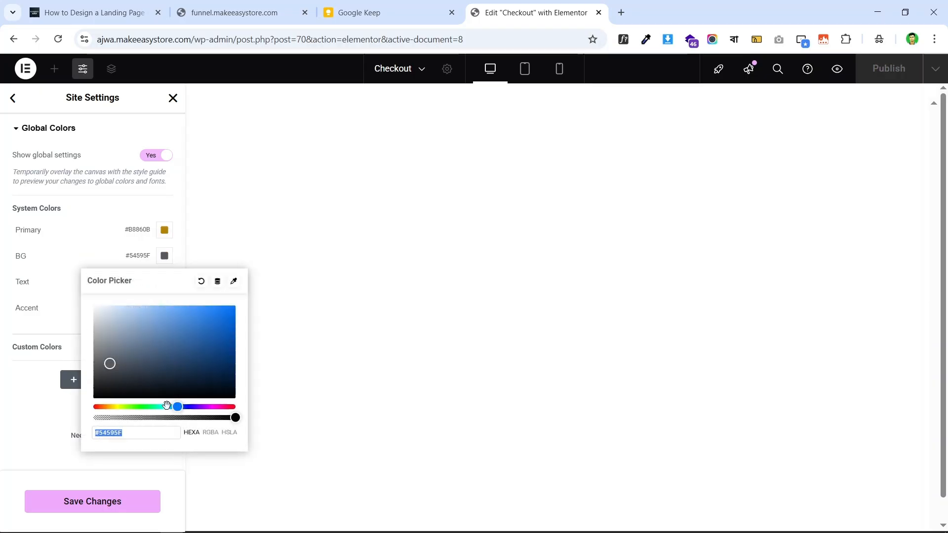
key("ctrl+v")
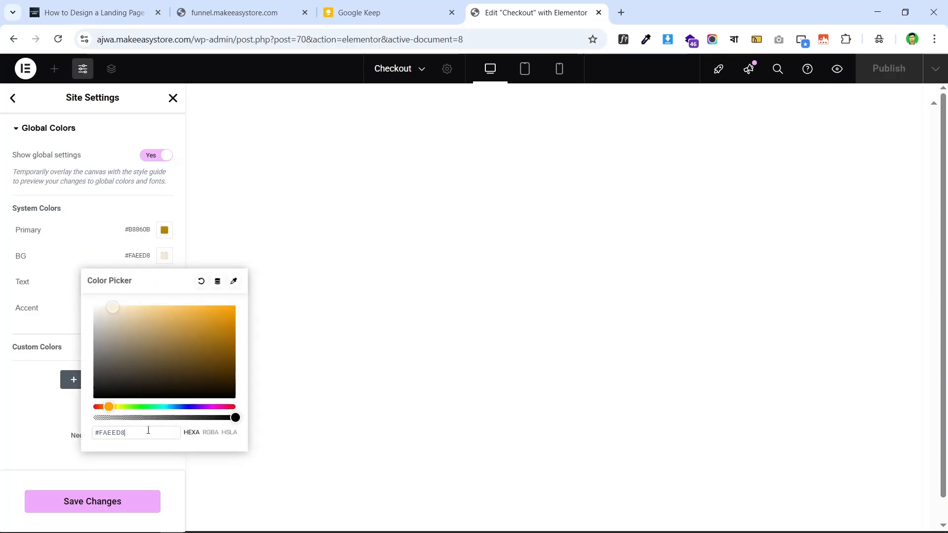
left_click(28, 415)
- Set the Text global colour to #4F2624 copied from the brand note
left_click(368, 6)
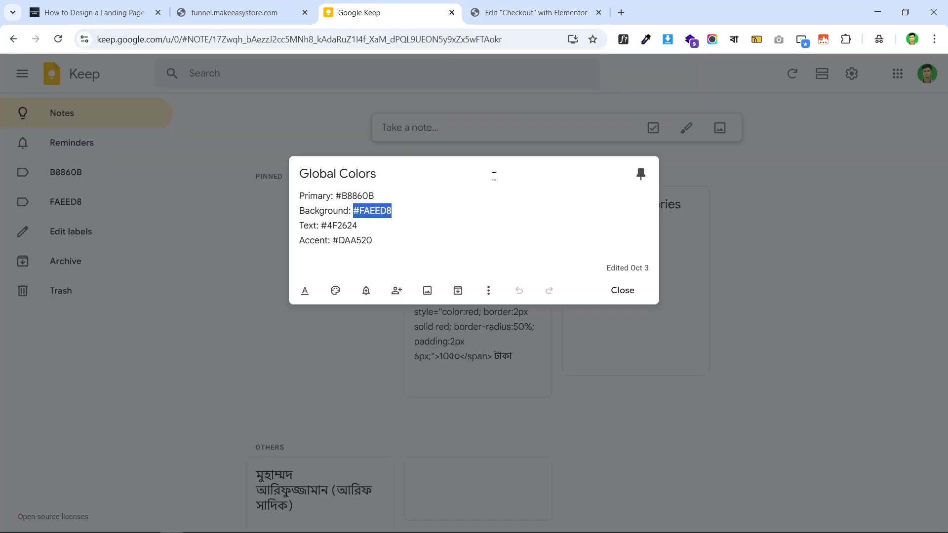
left_click_drag(357, 227, 322, 226)
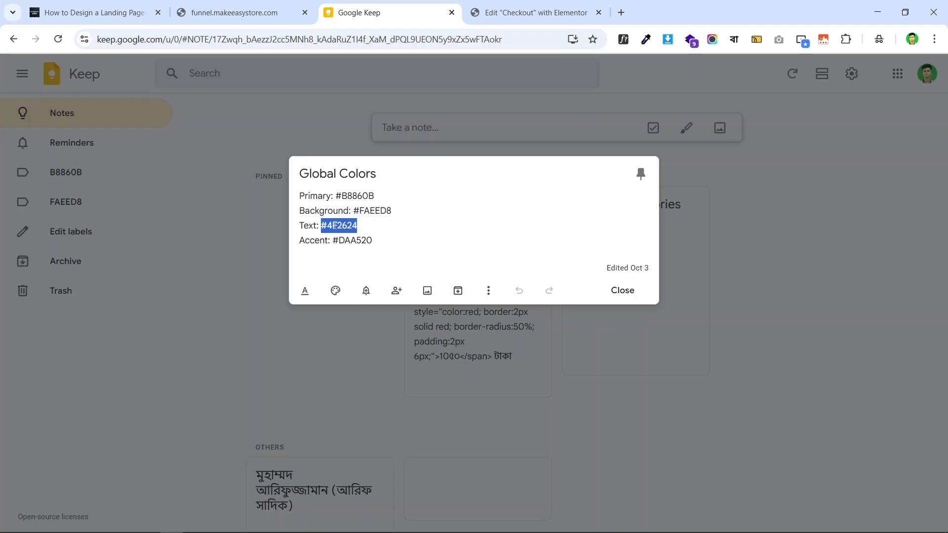
right_click(335, 226)
left_click(371, 250)
left_click(536, 12)
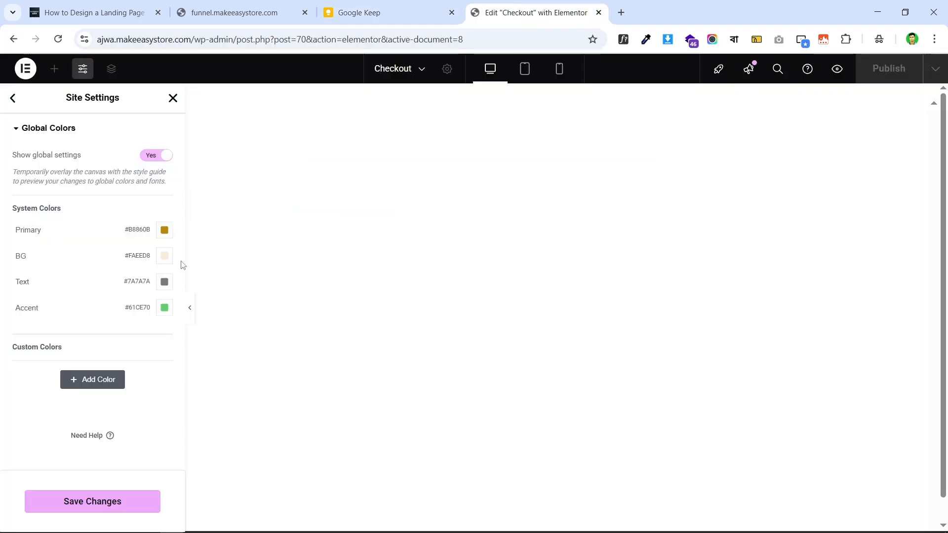
left_click(165, 281)
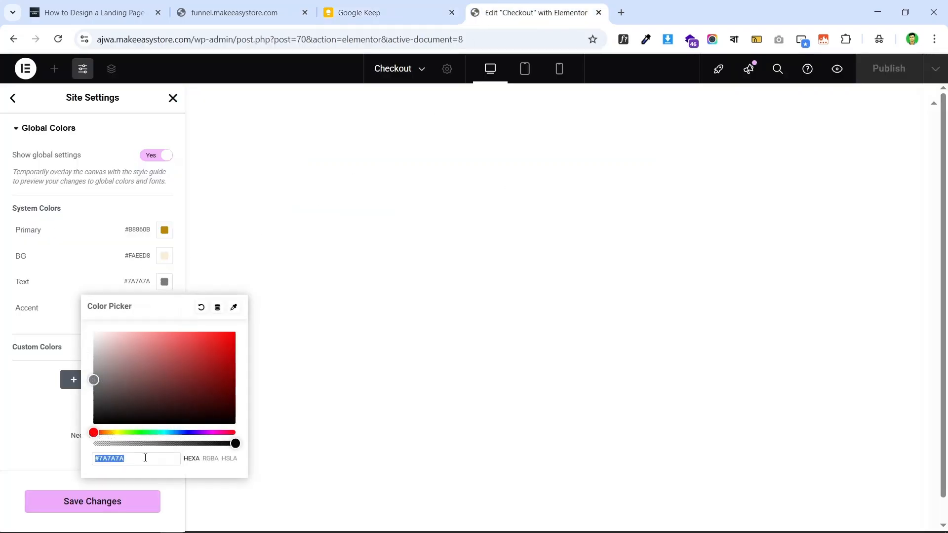
key("ctrl+v")
left_click(3, 421)
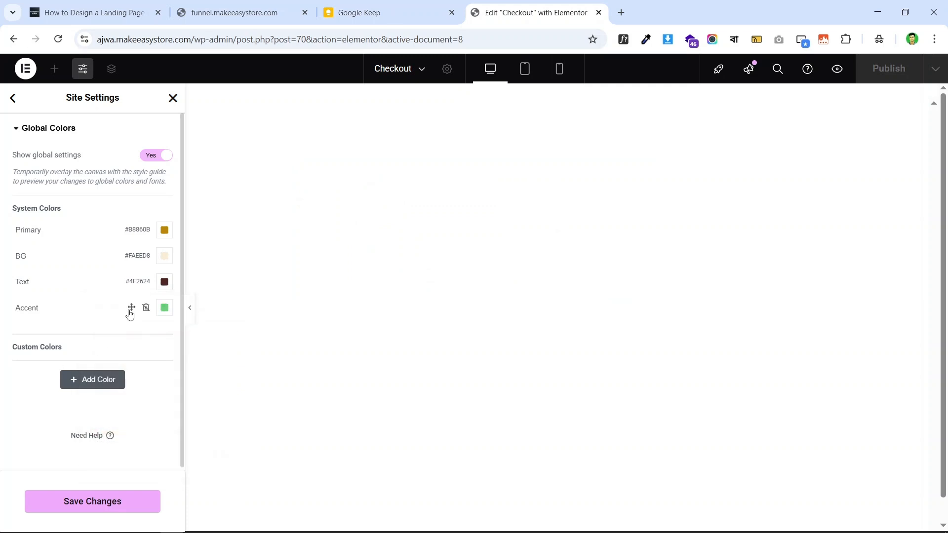
- Set the Accent global colour to #DAA520 copied from the brand note
left_click(374, 6)
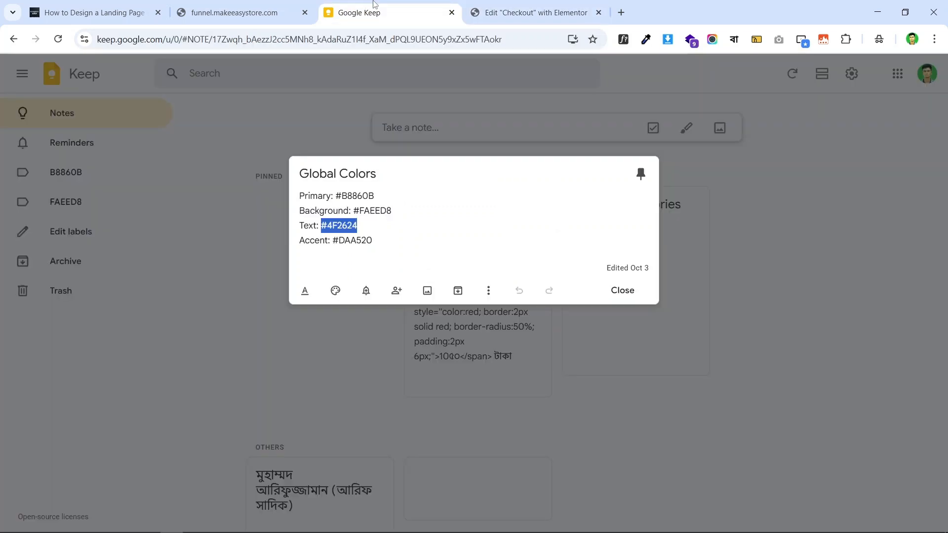
left_click_drag(384, 242, 340, 245)
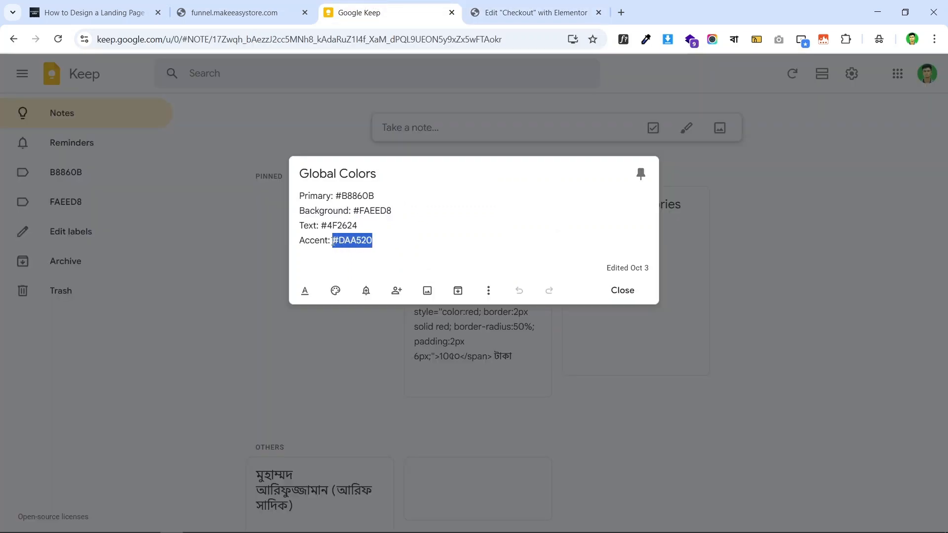
right_click(368, 241)
left_click(412, 247)
left_click(494, 12)
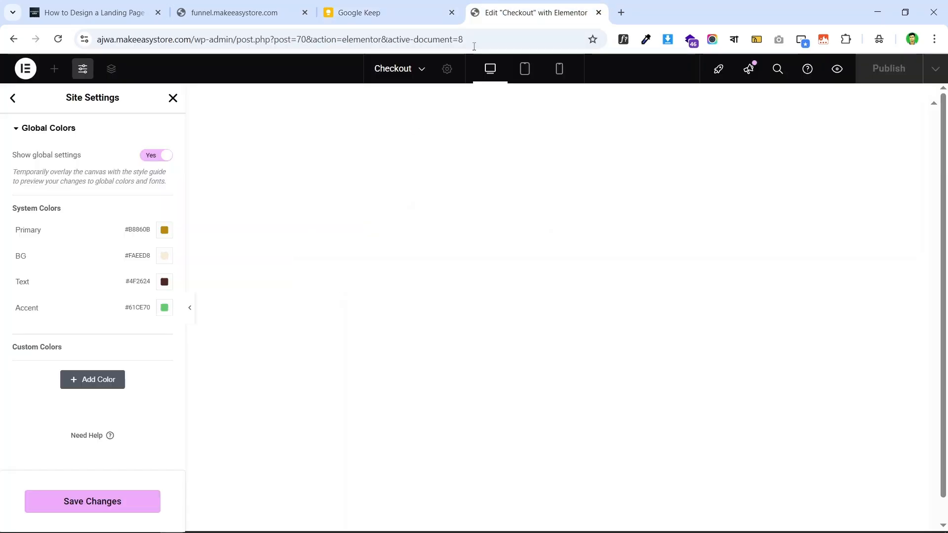
left_click(164, 308)
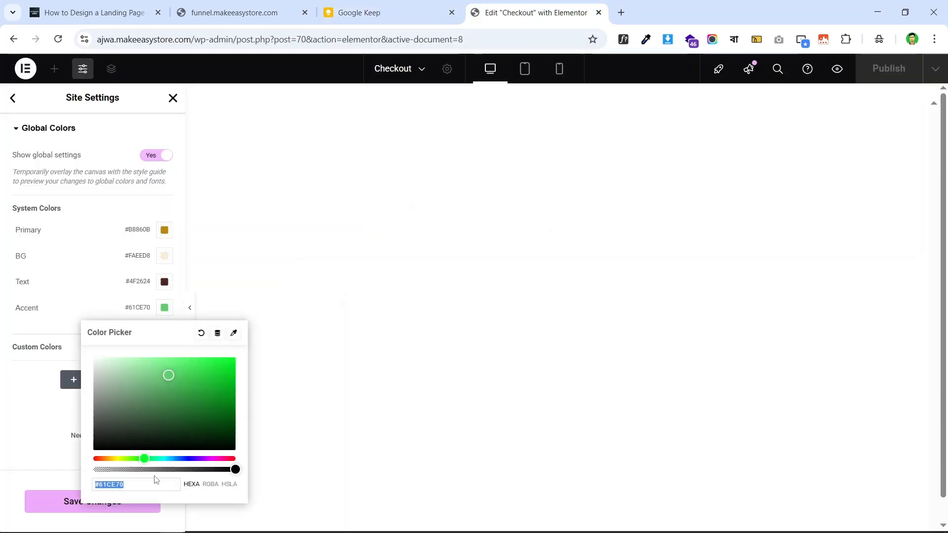
key("ctrl+v")
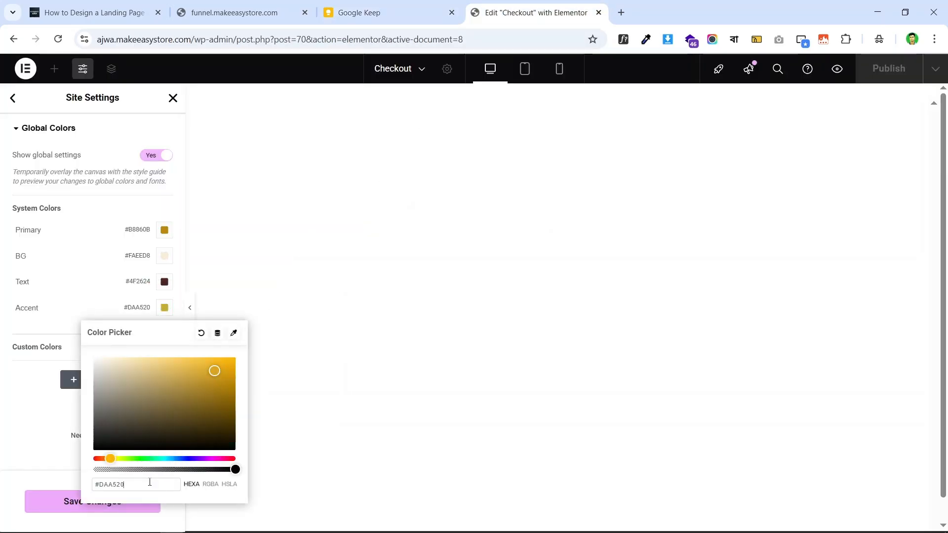
left_click(2, 414)
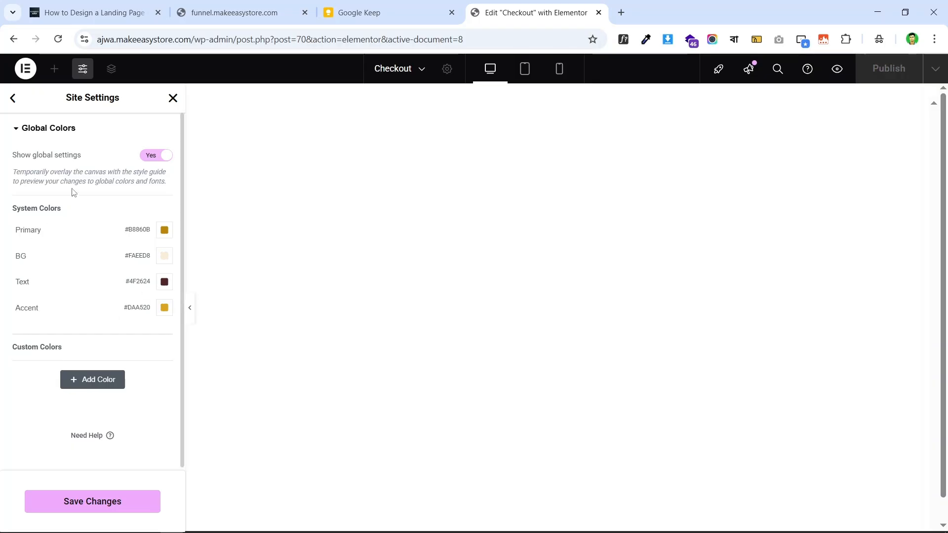
- Save the global colour changes, glance at Layout settings, and close Site Settings
left_click(112, 508)
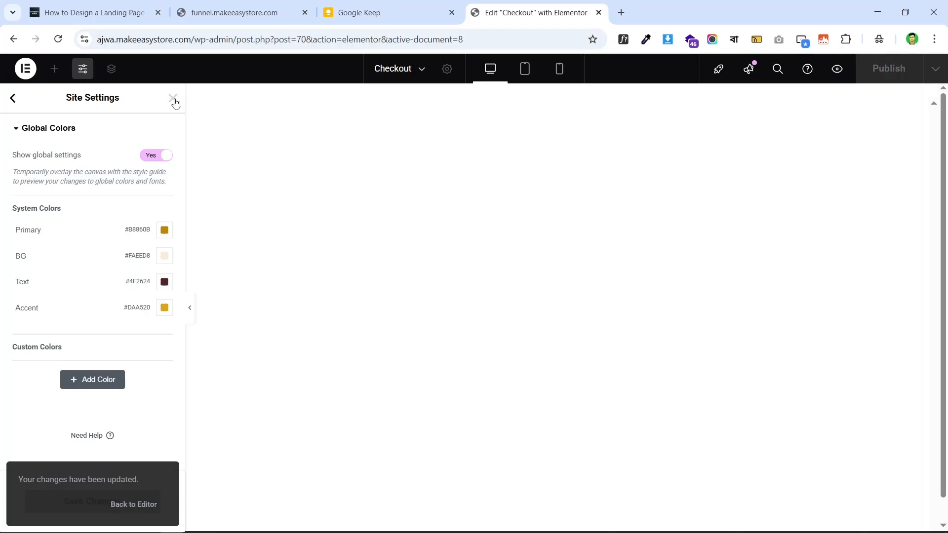
left_click(15, 99)
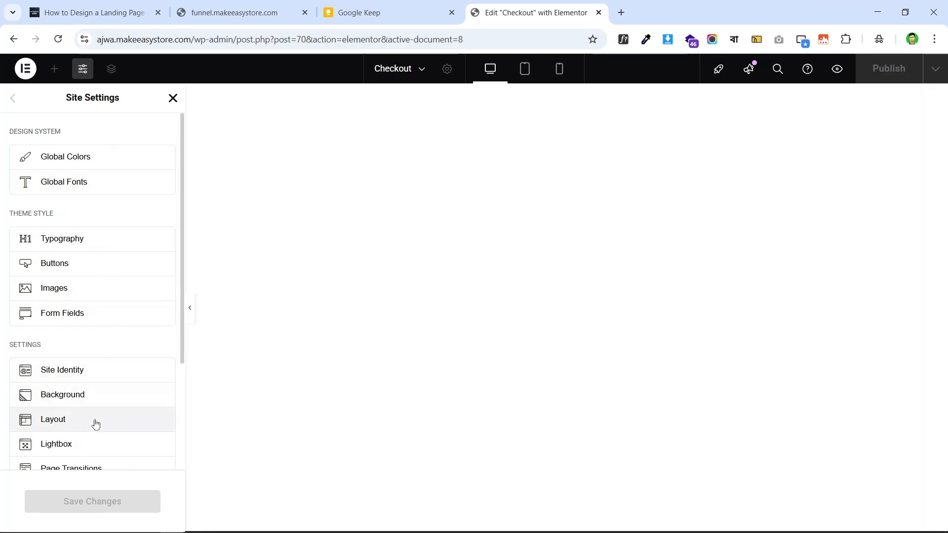
scroll(94, 410, "down", 3)
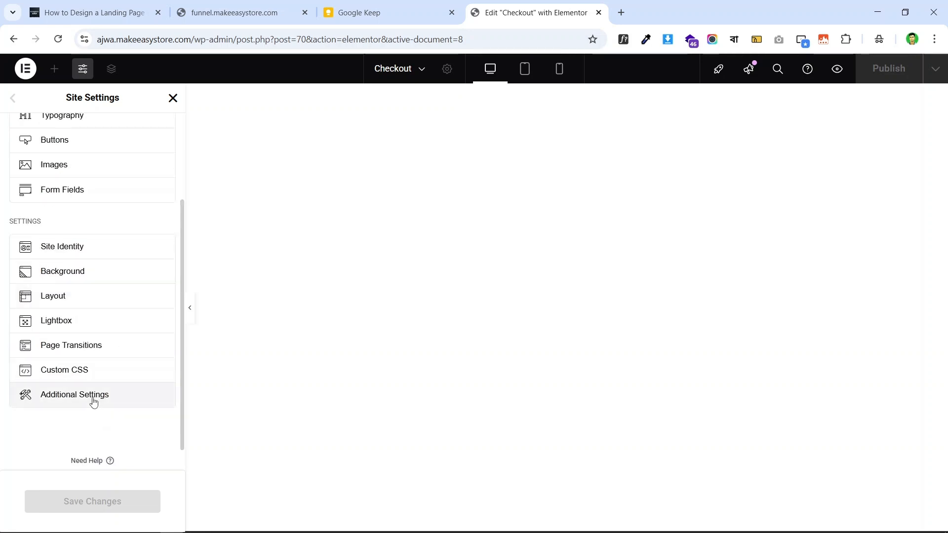
left_click(105, 296)
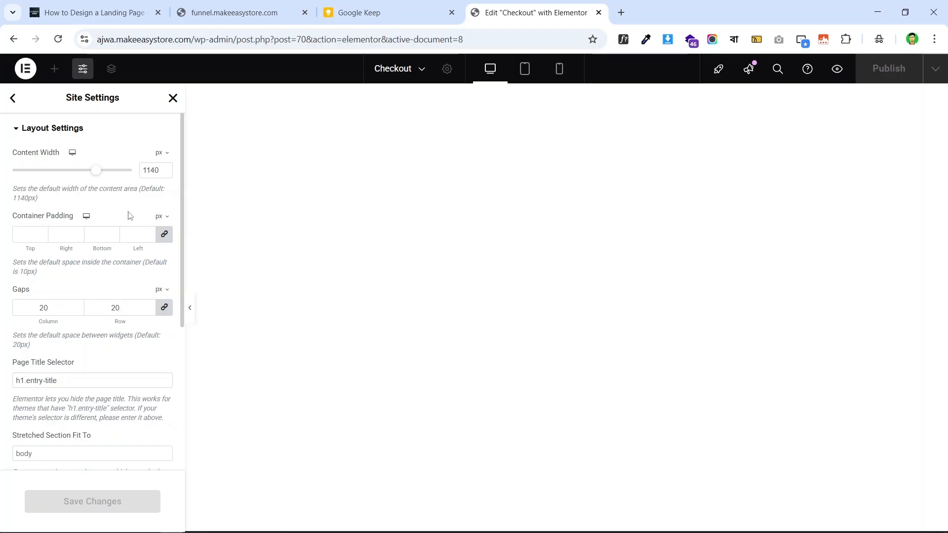
left_click(13, 98)
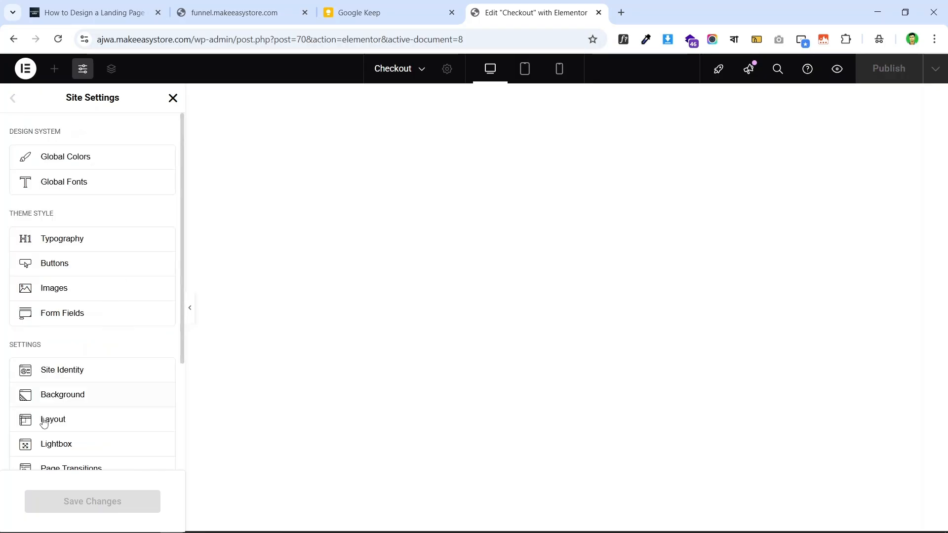
scroll(113, 362, "down", 1)
scroll(114, 363, "down", 2)
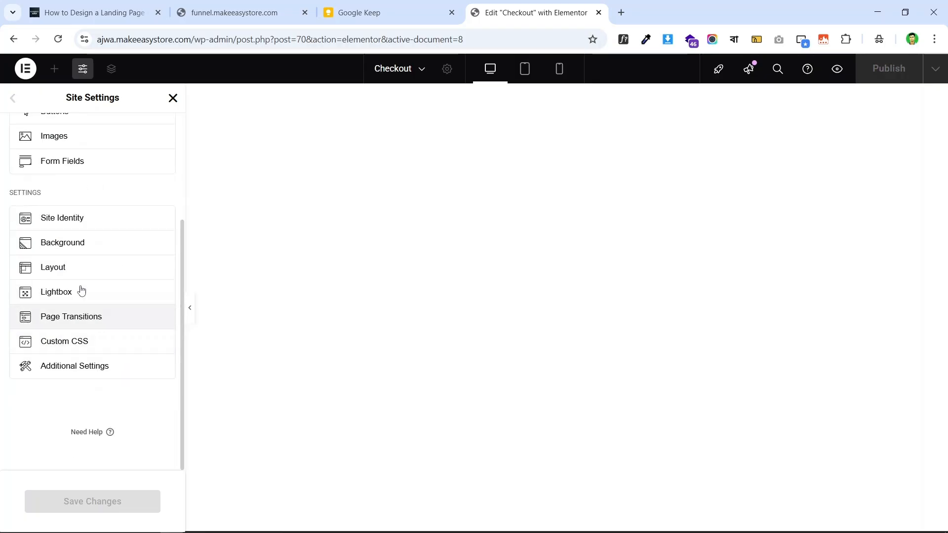
scroll(82, 290, "up", 3)
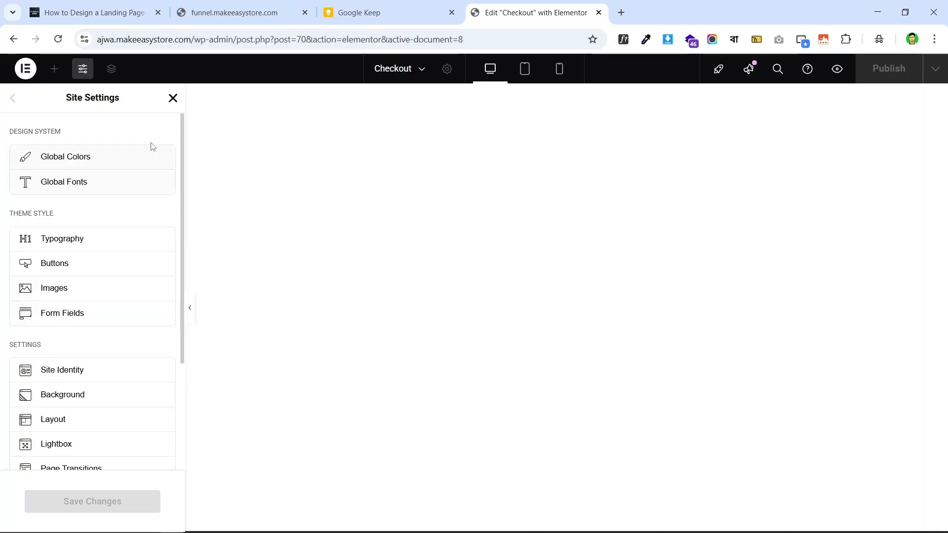
left_click(172, 98)
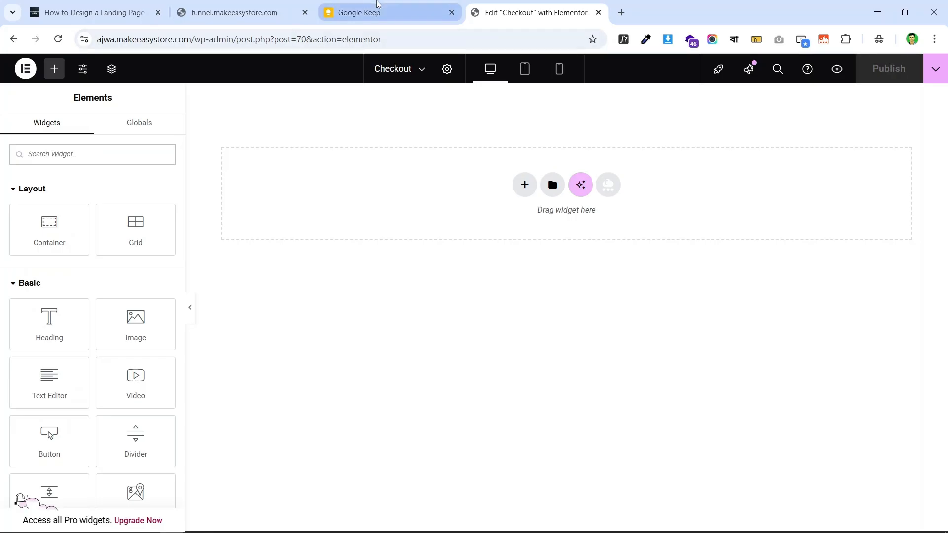
- Review the brand note and live landing page, then open the Checkout page's Page Settings
left_click(432, 6)
left_click_drag(451, 11, 303, 11)
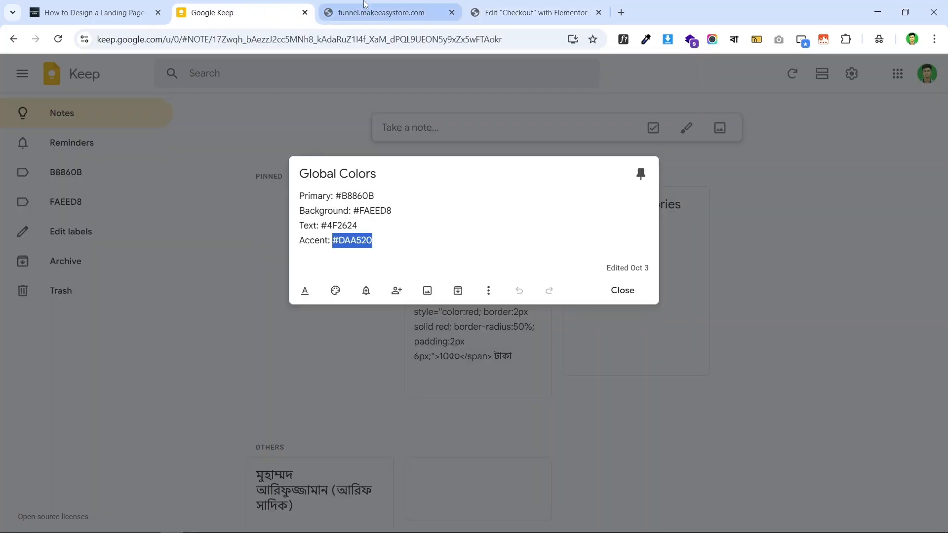
left_click(385, 13)
scroll(566, 110, "down", 10)
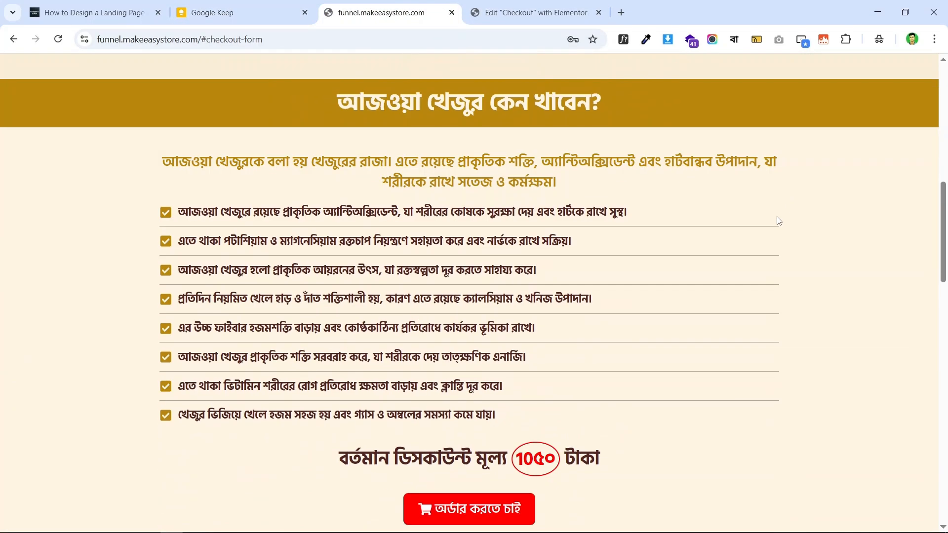
scroll(775, 218, "up", 10)
left_click(515, 6)
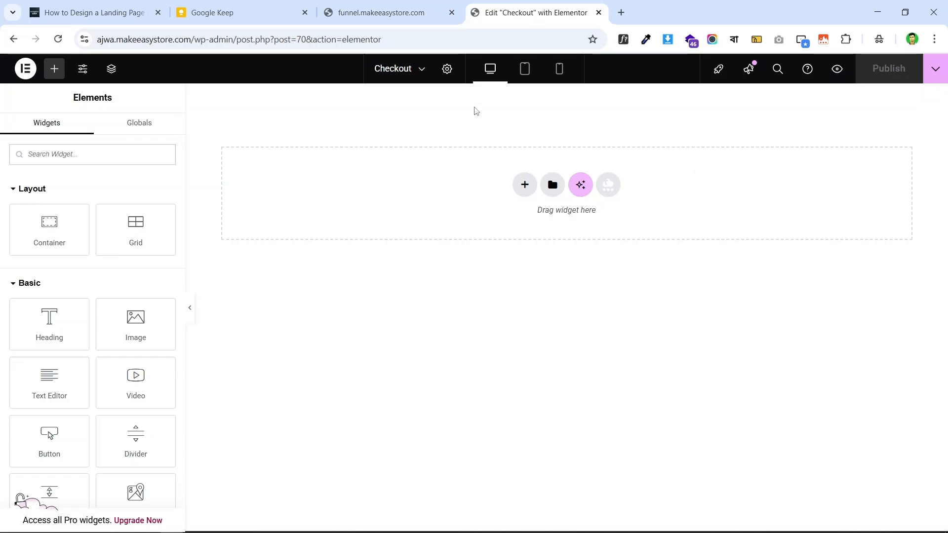
left_click(447, 69)
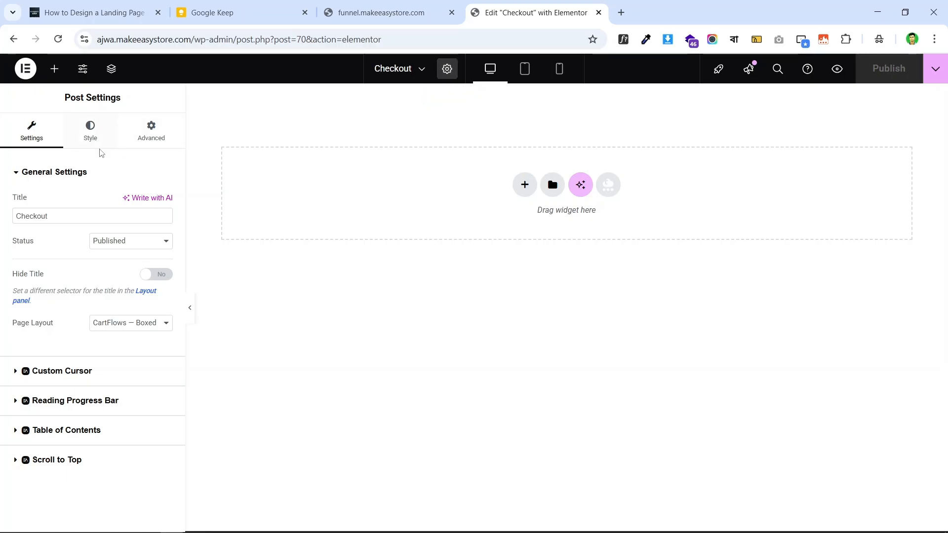
- Give the Checkout page body a Classic background using the global BG colour #FAEED8
left_click(98, 131)
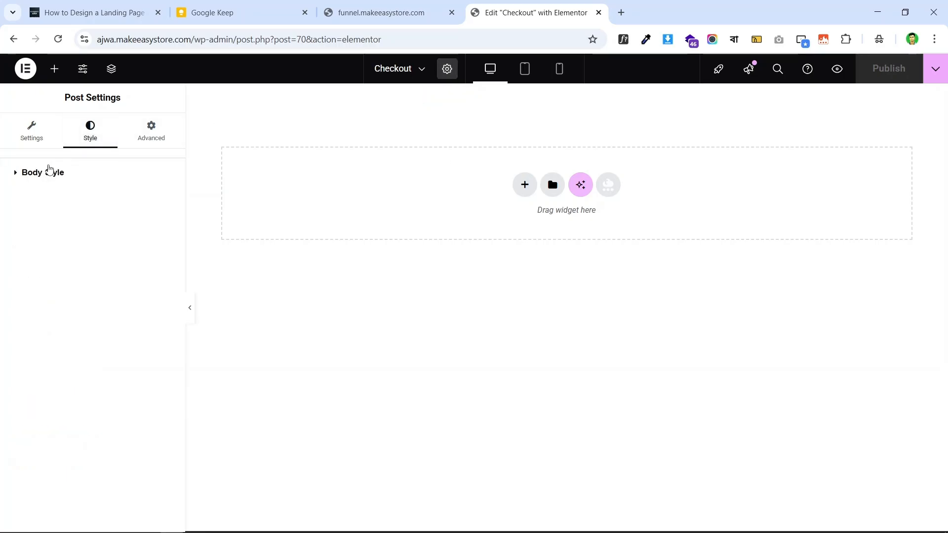
left_click(49, 173)
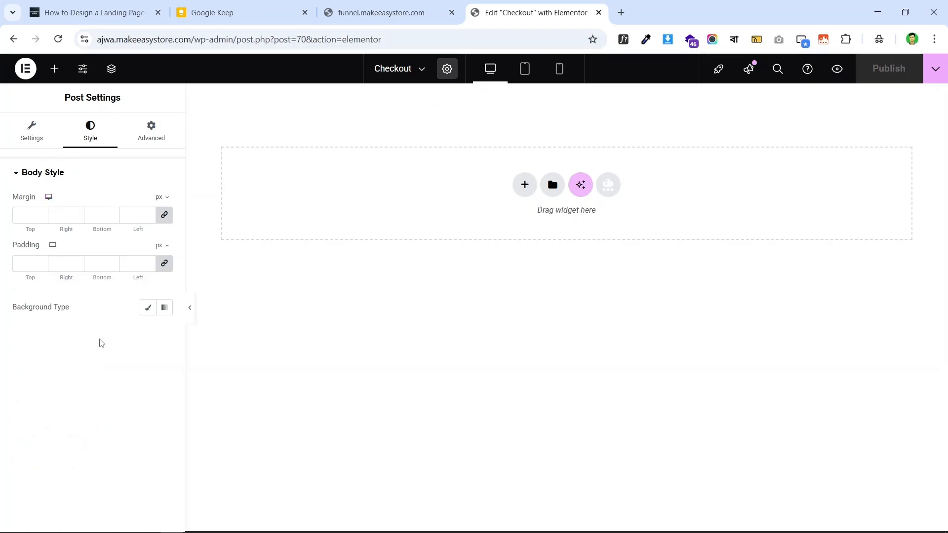
left_click(148, 308)
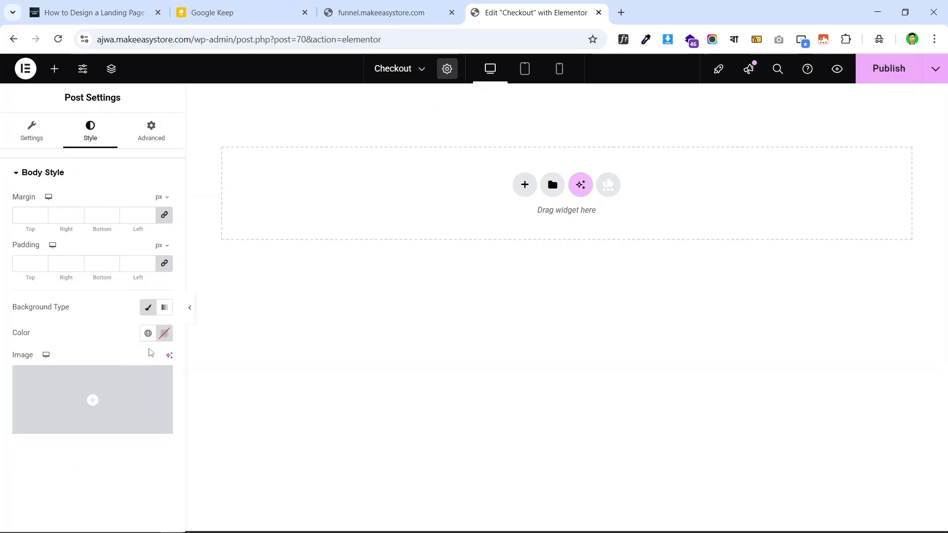
left_click(148, 333)
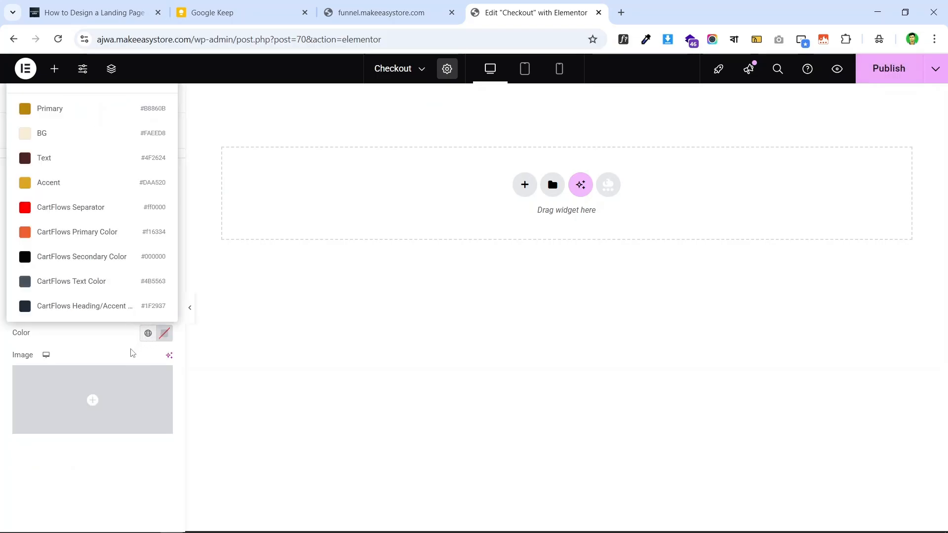
left_click(110, 142)
left_click(247, 10)
left_click(368, 5)
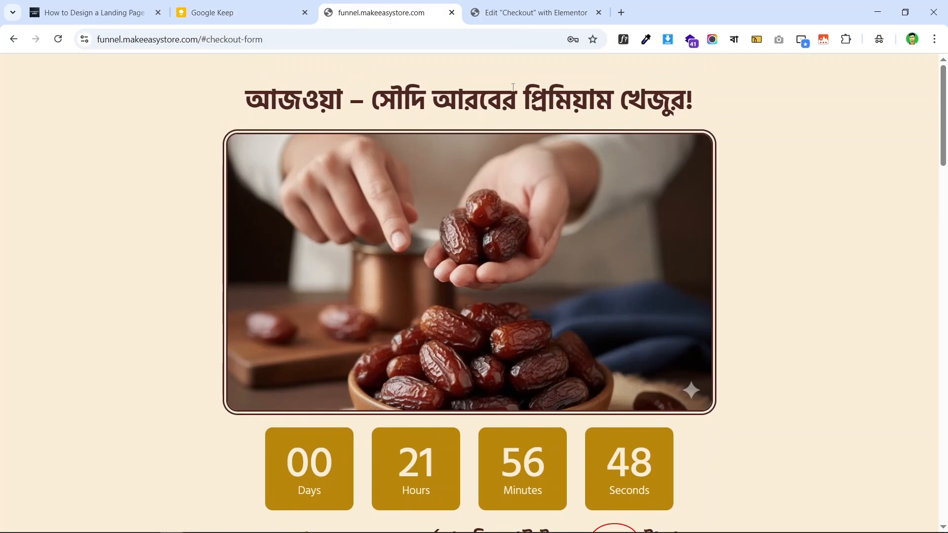
left_click(526, 11)
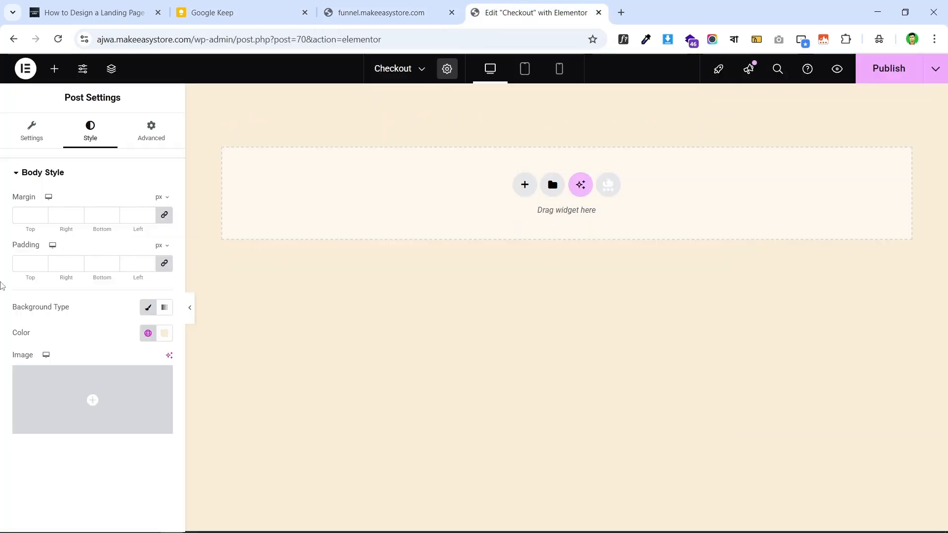
left_click(478, 174)
left_click(374, 2)
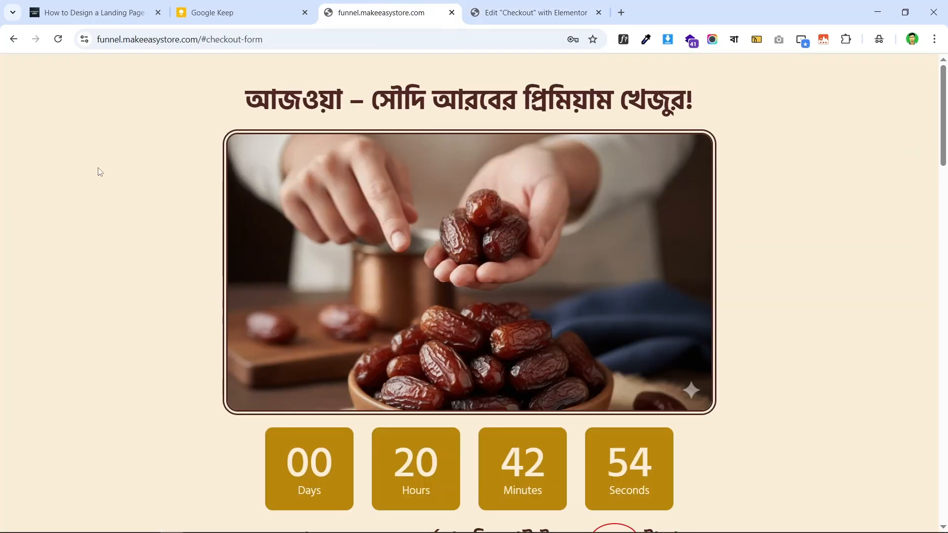
- Scroll through the live dates landing page to review it, then return to the Checkout editor
scroll(885, 220, "down", 6)
scroll(810, 232, "up", 6)
scroll(103, 218, "down", 3)
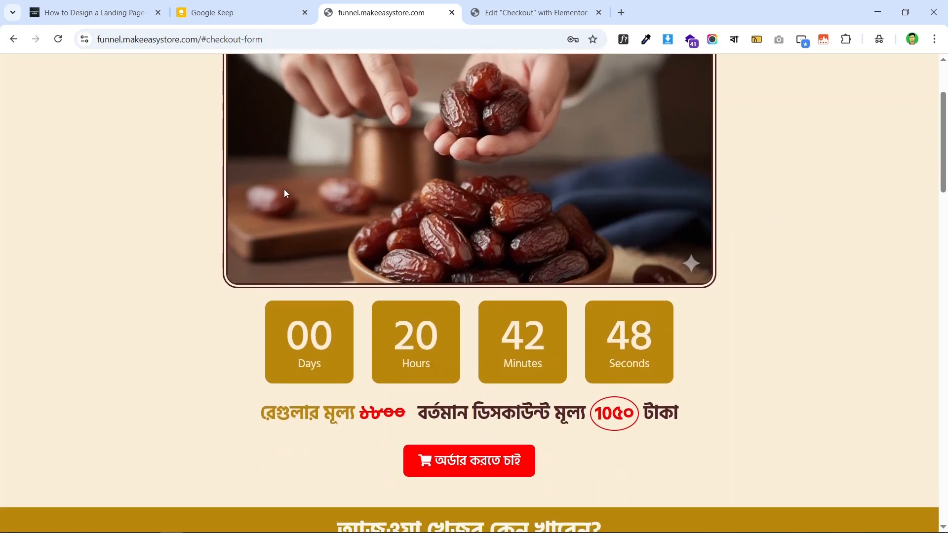
scroll(737, 318, "up", 3)
scroll(99, 208, "down", 5)
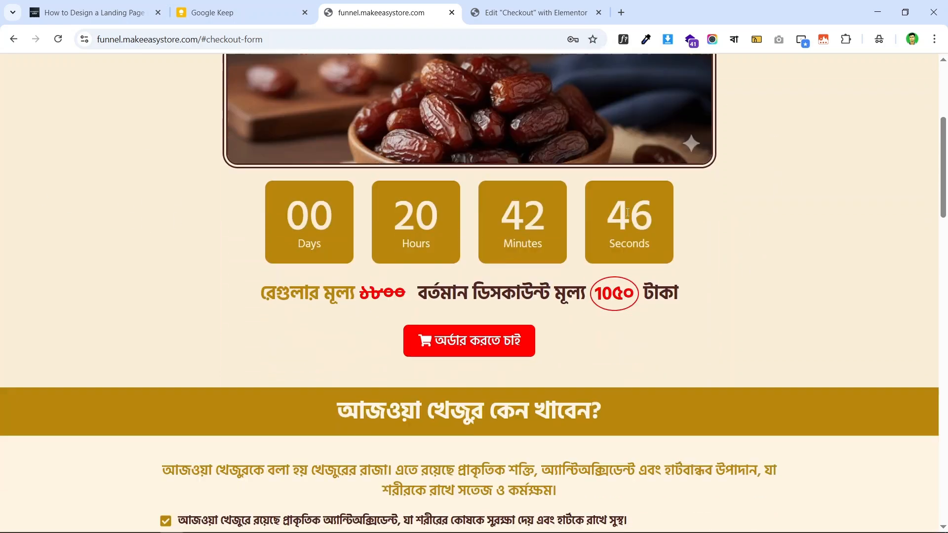
scroll(89, 281, "up", 5)
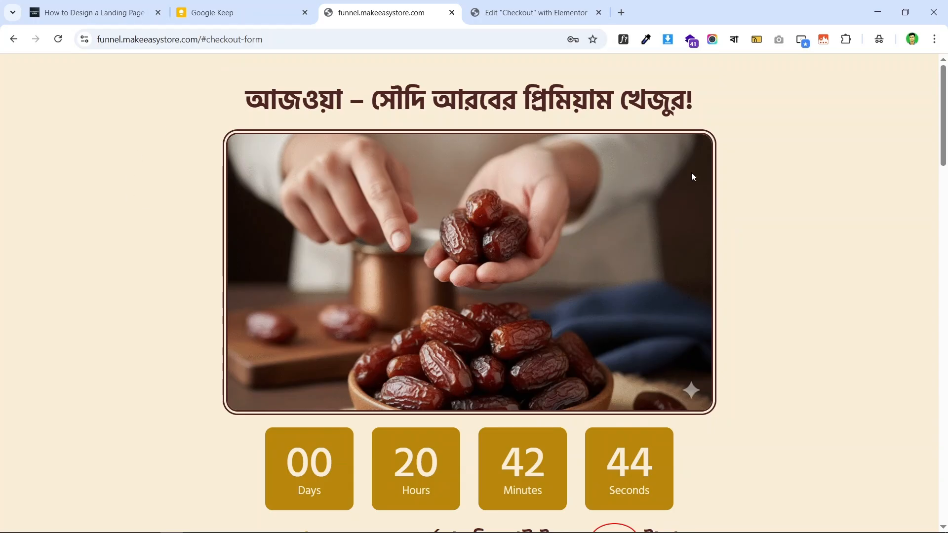
scroll(583, 218, "down", 3)
scroll(375, 240, "up", 3)
left_click(538, 5)
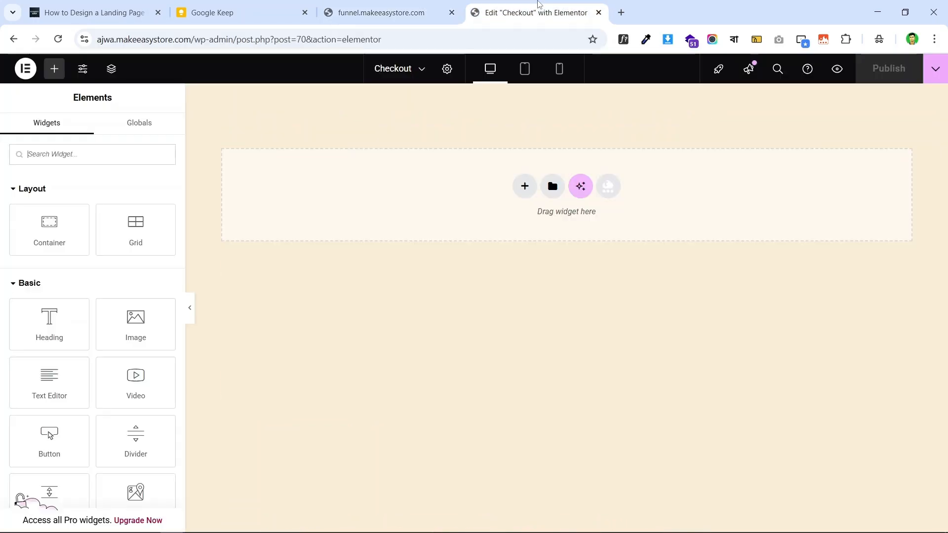
left_click(414, 7)
scroll(644, 190, "down", 3)
scroll(391, 279, "up", 3)
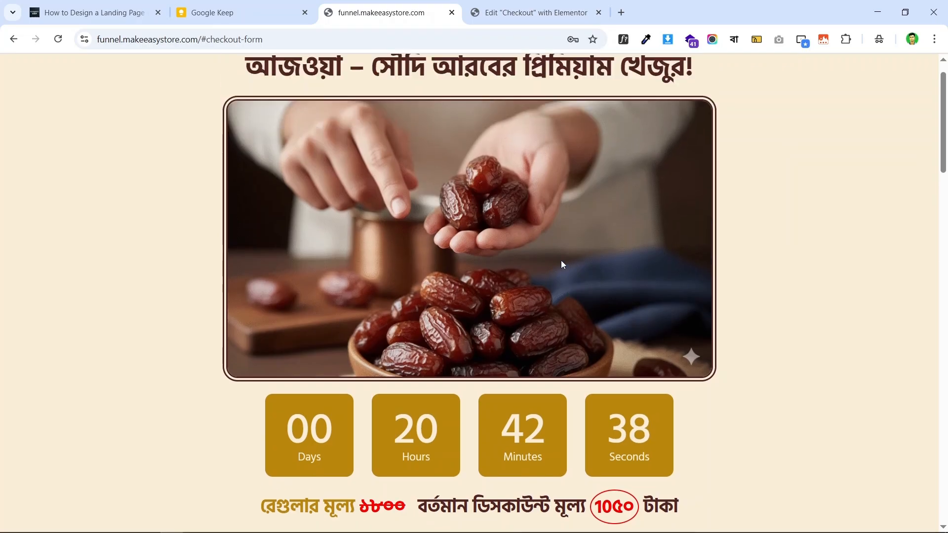
left_click(513, 6)
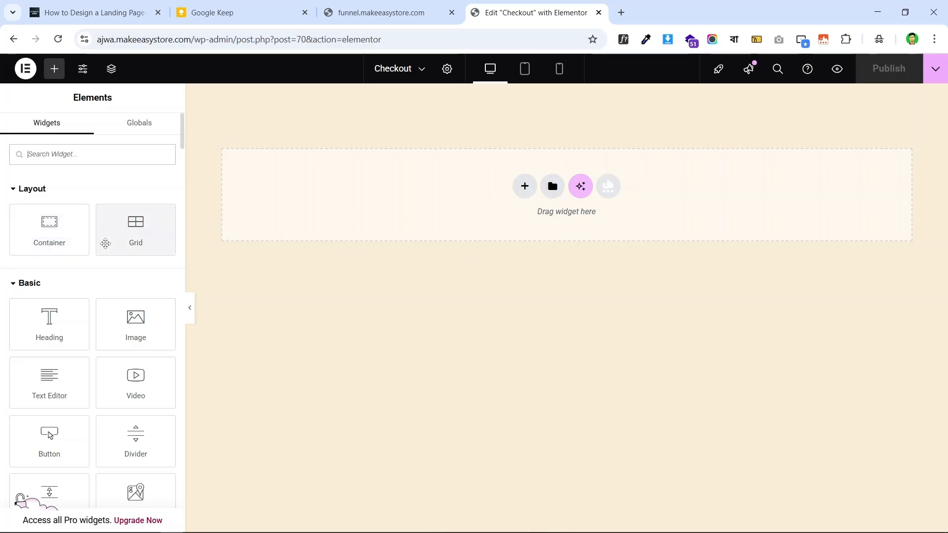
- Add a single-column Flexbox container (boxed, 1140 px, vertical) to the empty Checkout canvas
left_click(524, 186)
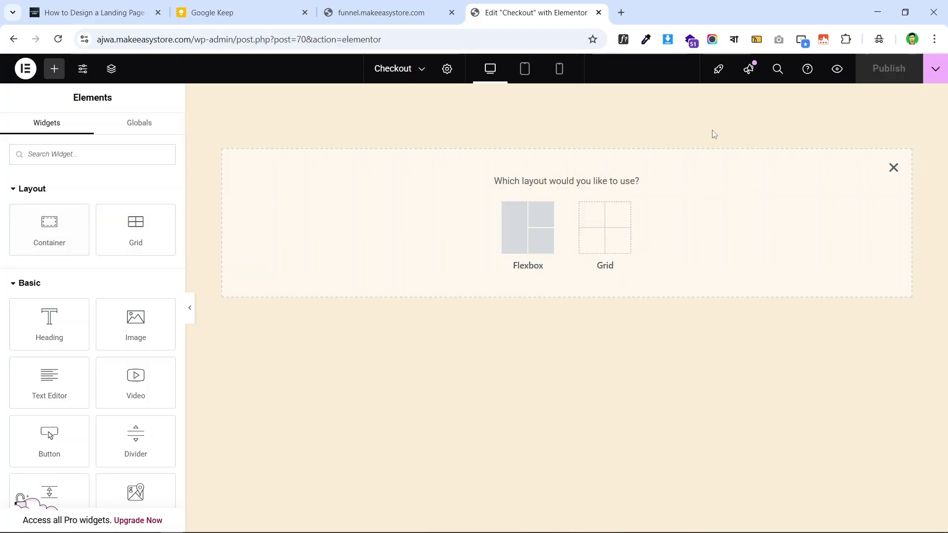
left_click(898, 170)
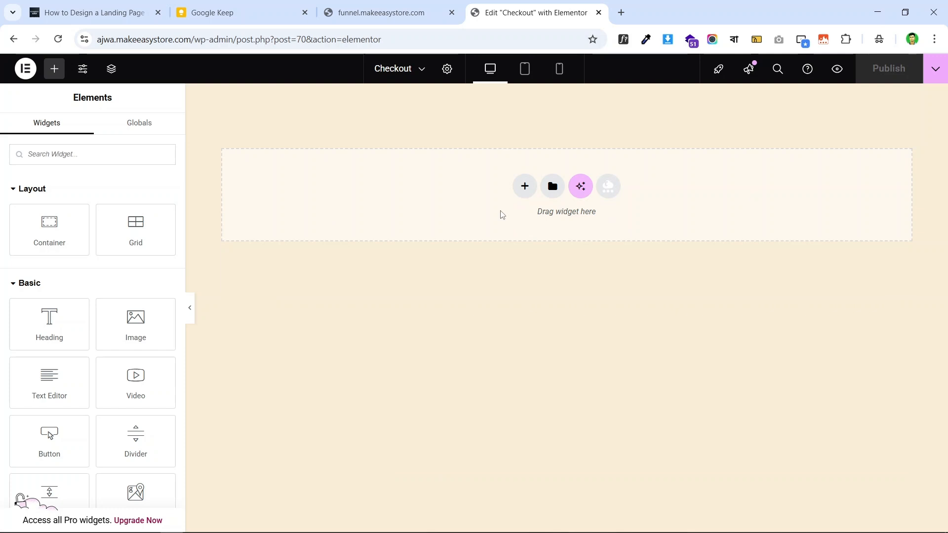
left_click(523, 187)
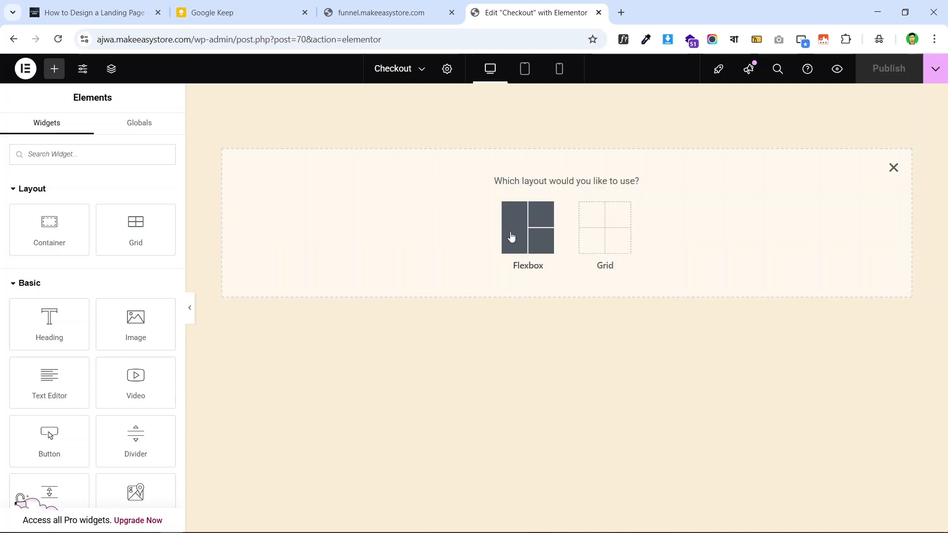
left_click(512, 235)
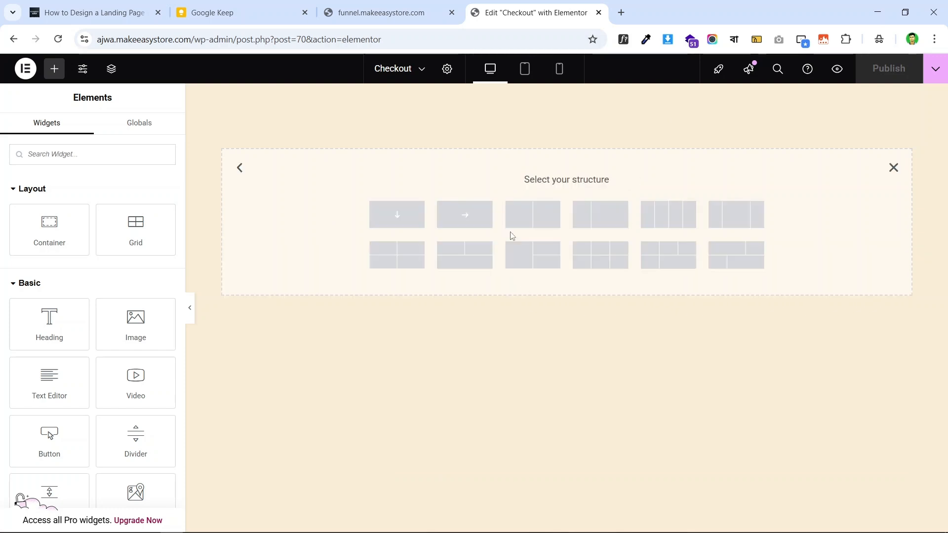
left_click(397, 217)
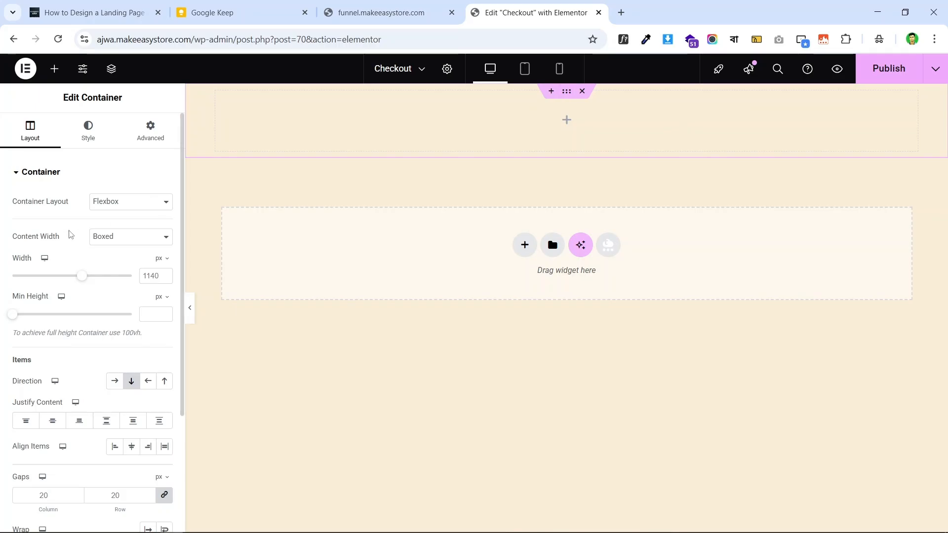
- Set the container's Align Items to Center
scroll(50, 267, "down", 2)
scroll(72, 316, "up", 2)
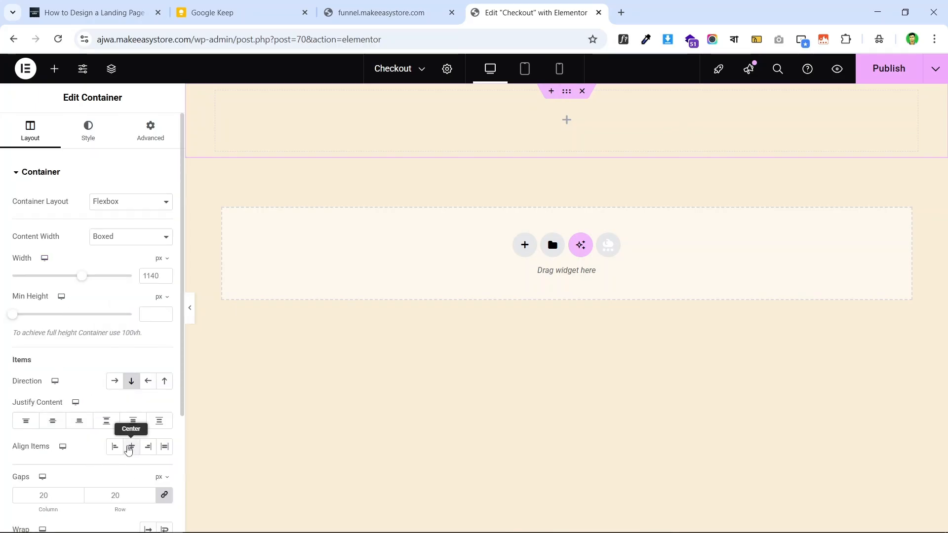
left_click(132, 447)
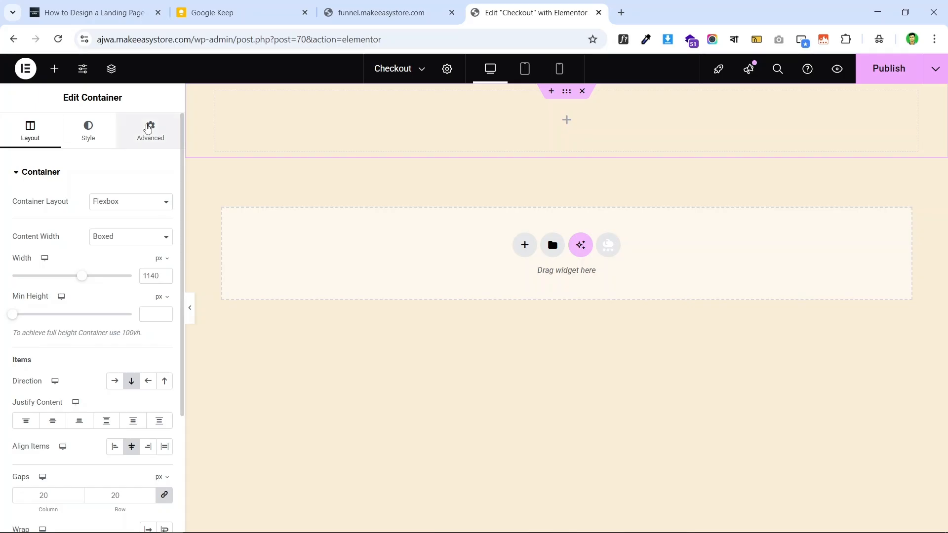
- Unlink the container's padding and set the top padding to 40 px
left_click(148, 128)
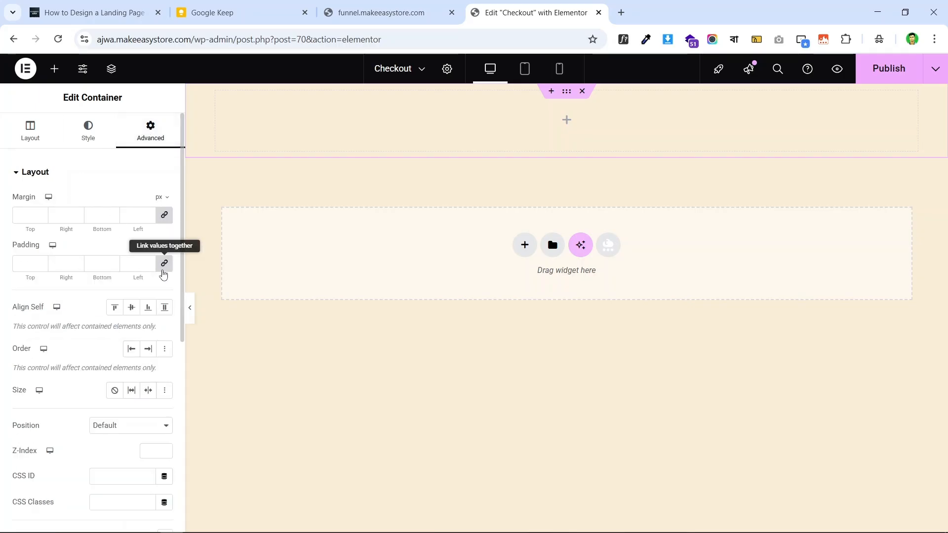
left_click(164, 268)
left_click(18, 266)
type("40")
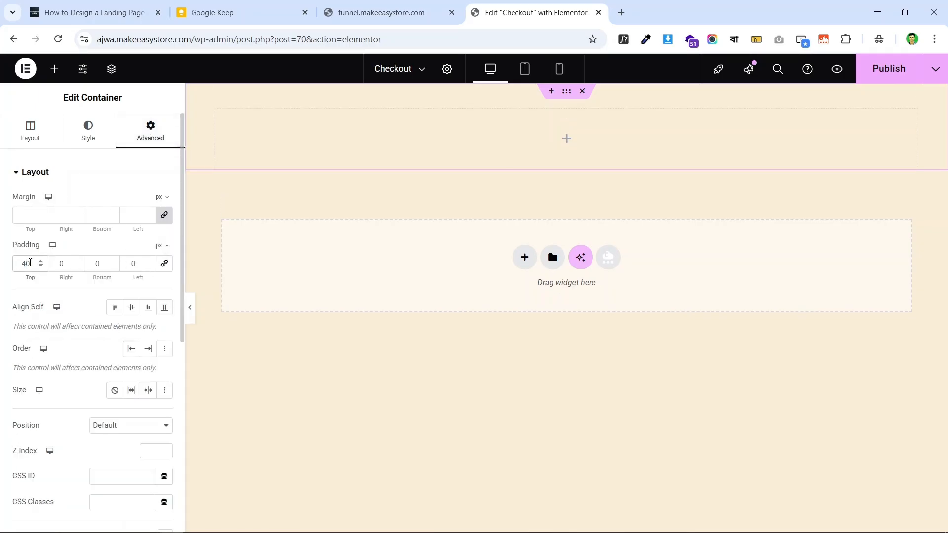
left_click(87, 267)
- Complete the 40 px bottom padding and review the live dates landing page
type("4")
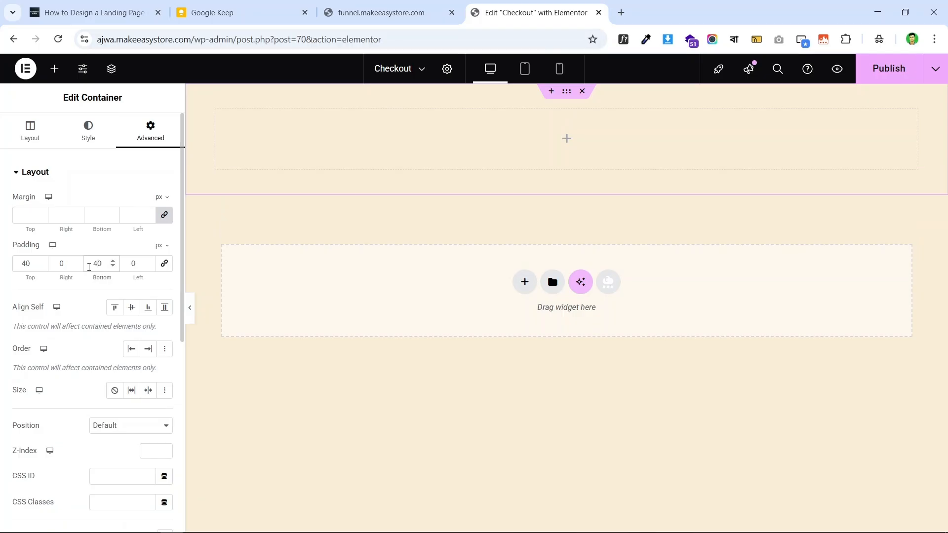
left_click(421, 13)
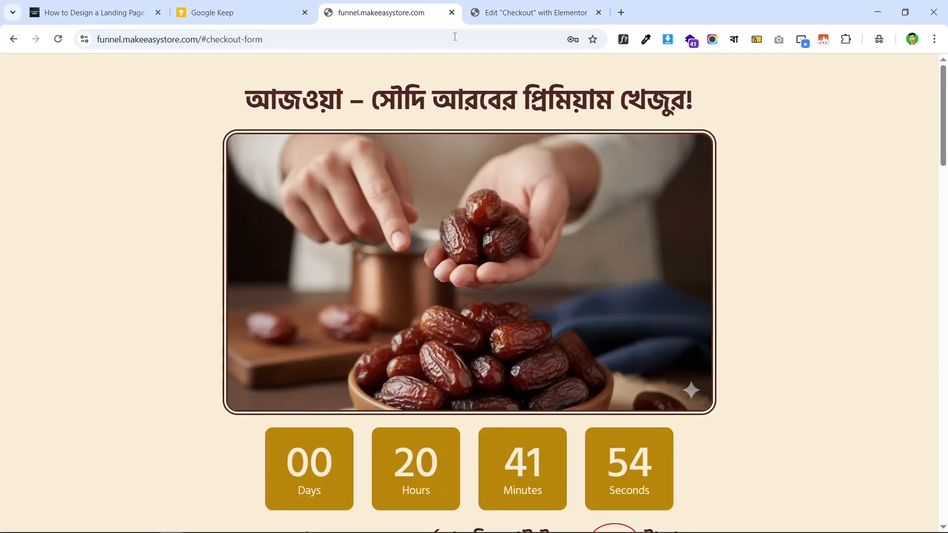
scroll(683, 138, "down", 2)
scroll(508, 185, "up", 2)
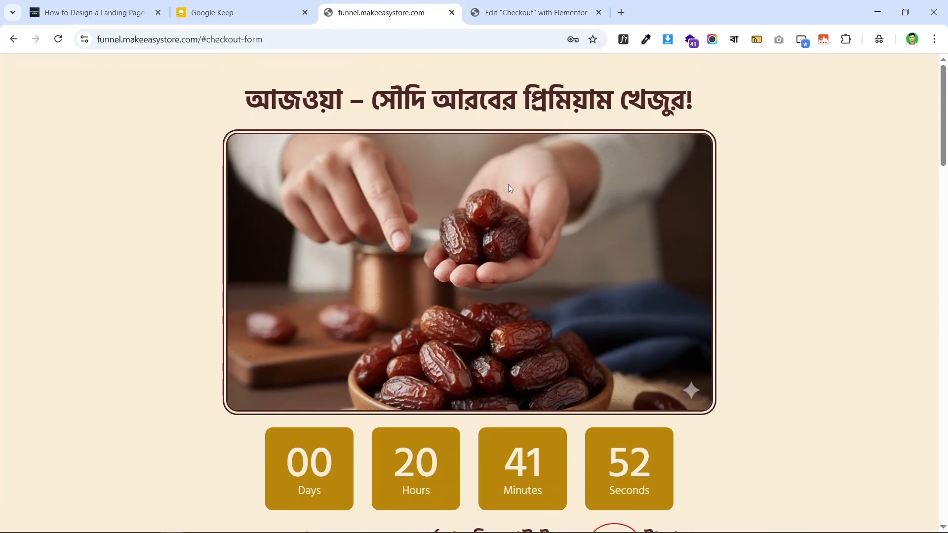
scroll(429, 303, "down", 5)
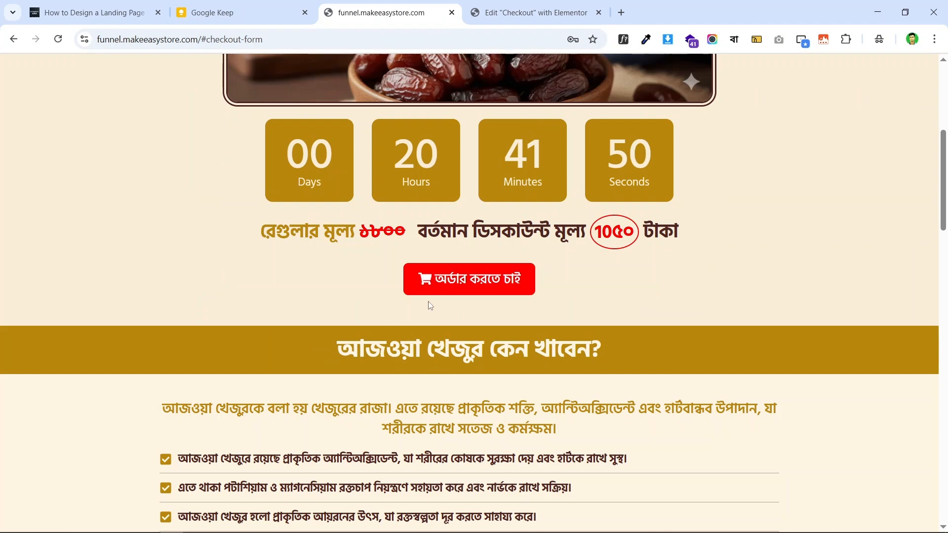
scroll(699, 305, "up", 5)
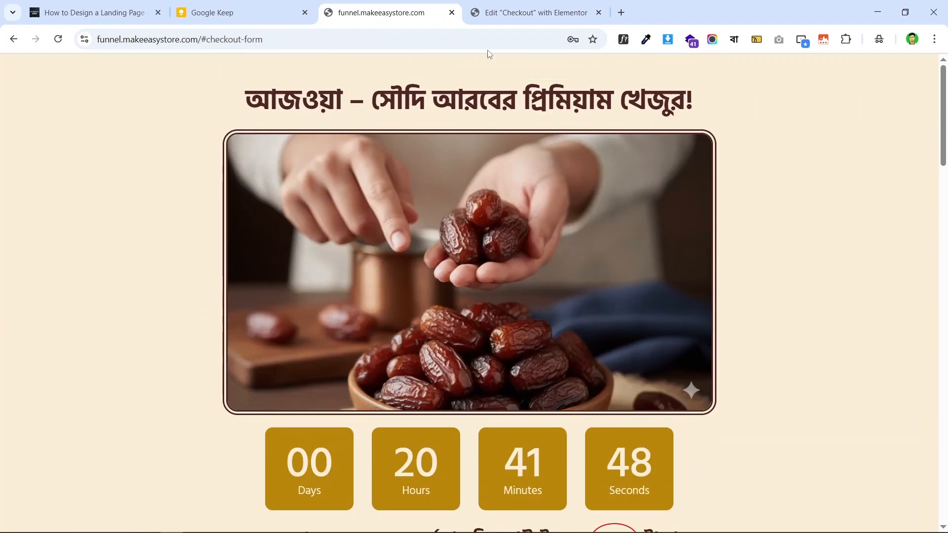
- Check the Checkout editor briefly, then return to the live landing page
left_click(531, 12)
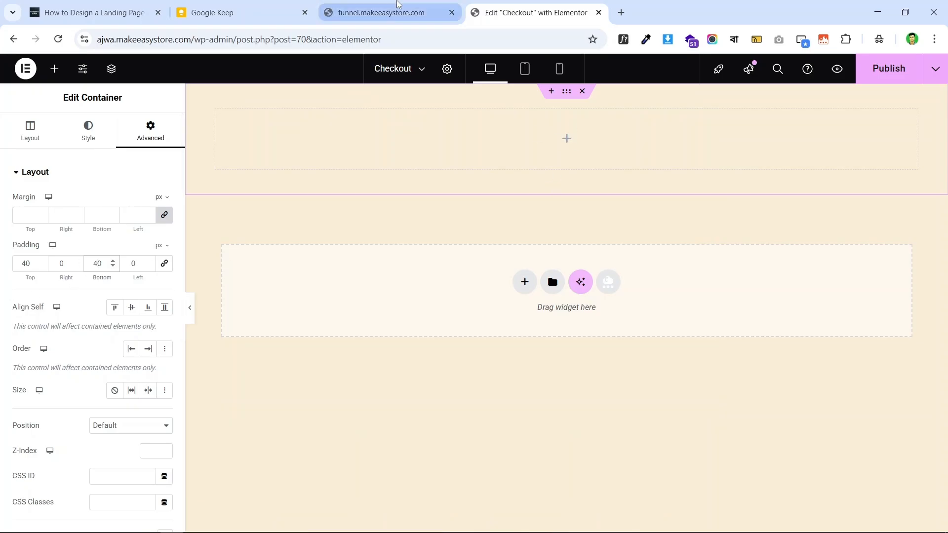
left_click(381, 13)
scroll(426, 254, "down", 1)
scroll(427, 259, "up", 1)
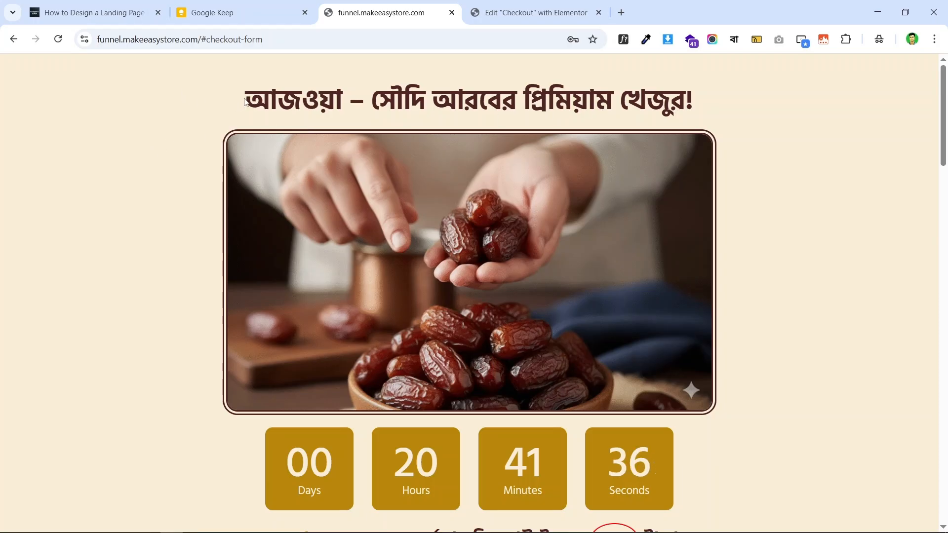
- Copy the live page's main heading and identify its font as Hind Siliguri 700, 44 px
left_click_drag(264, 95, 699, 101)
right_click(616, 96)
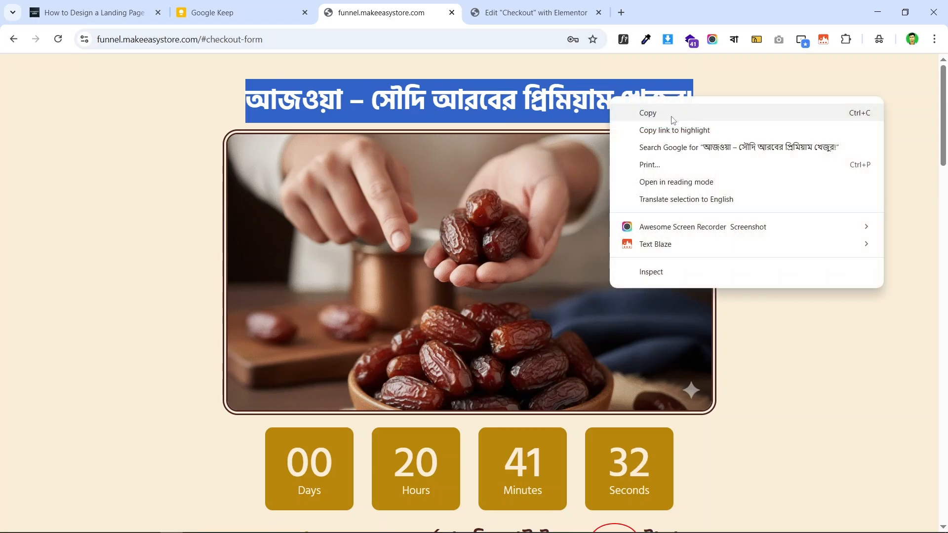
left_click(673, 117)
left_click(734, 113)
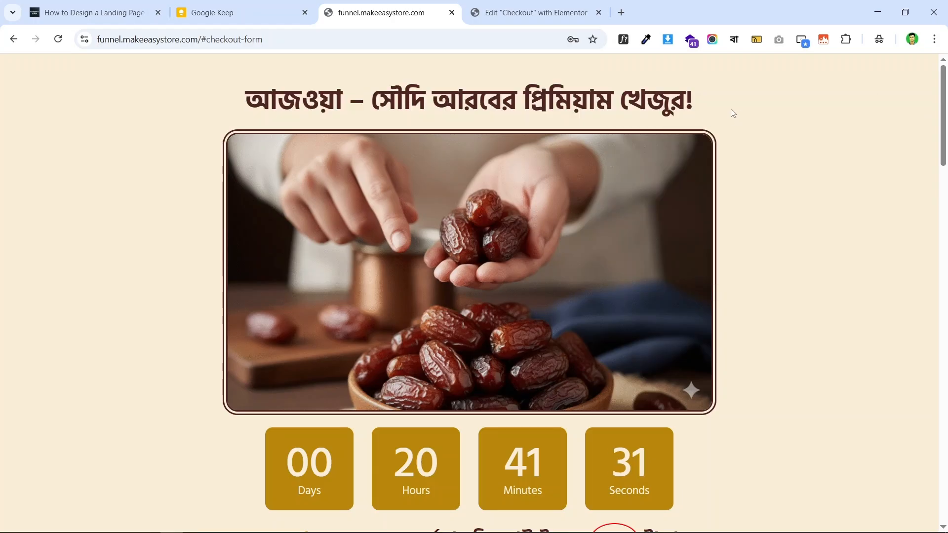
left_click(623, 39)
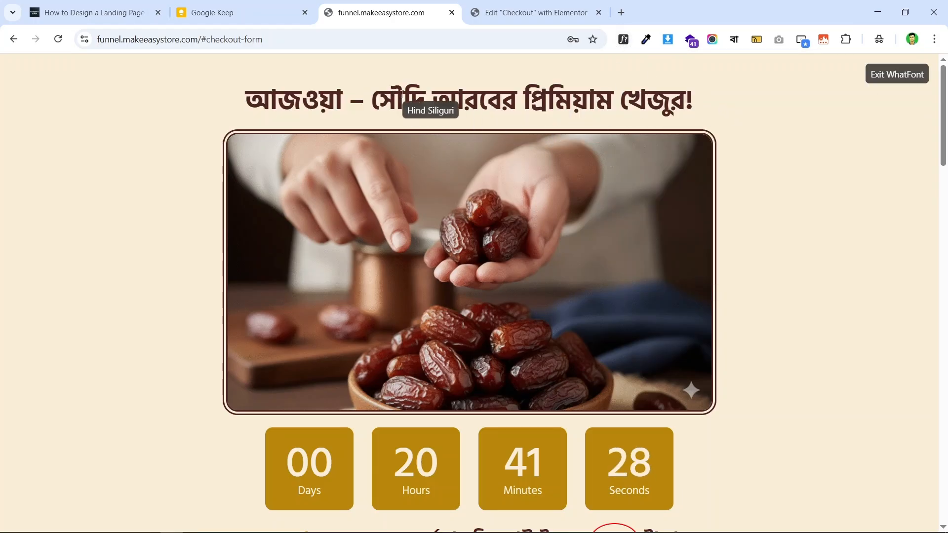
left_click(391, 96)
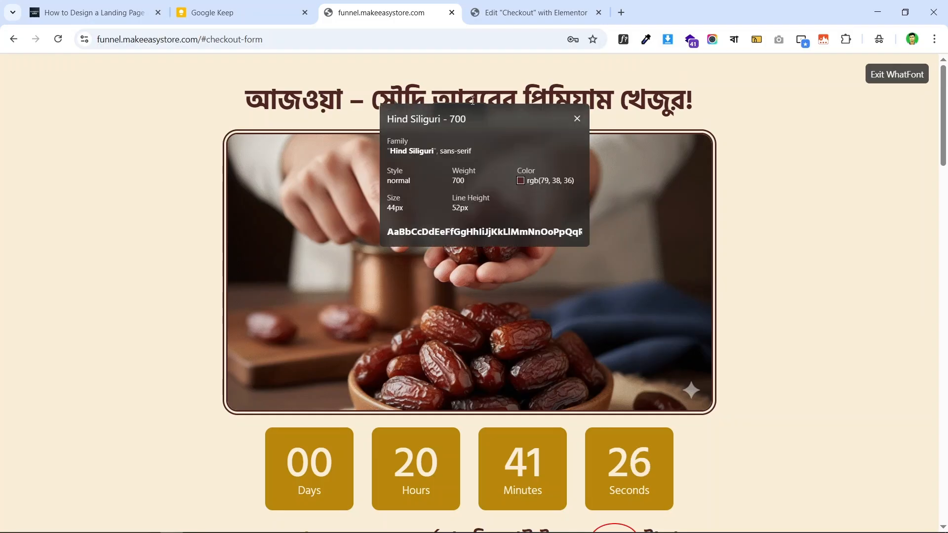
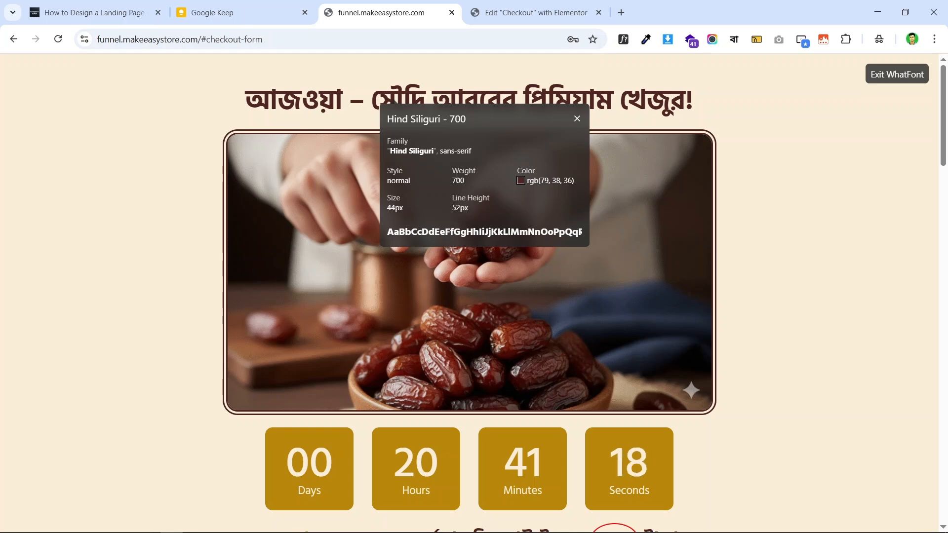
- Return to the Elementor editor for the Checkout page
left_click(513, 6)
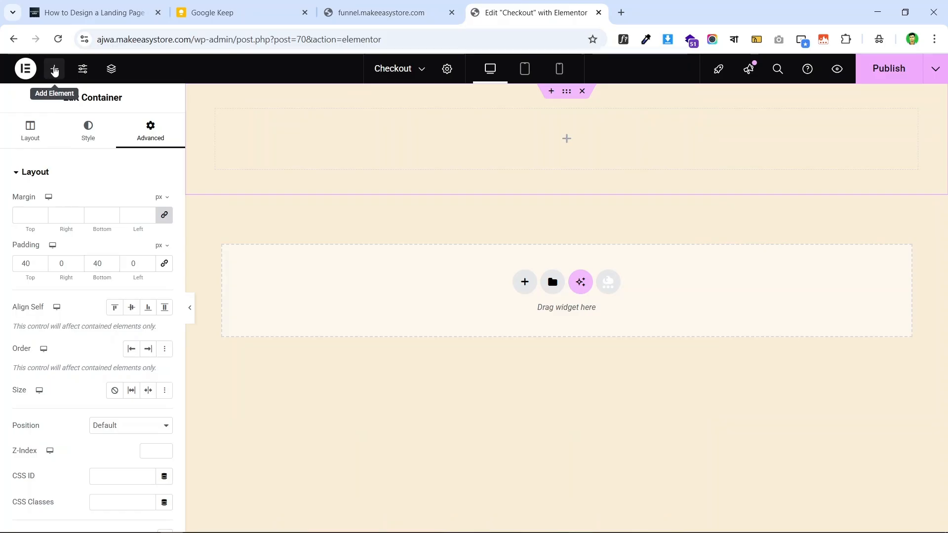
- Add an H1 Heading at the top with the Bengali title 'আজওয়া – সৌদি আরবের প্রিমিয়াম খেজুর!'
left_click(55, 71)
left_click_drag(61, 326, 599, 135)
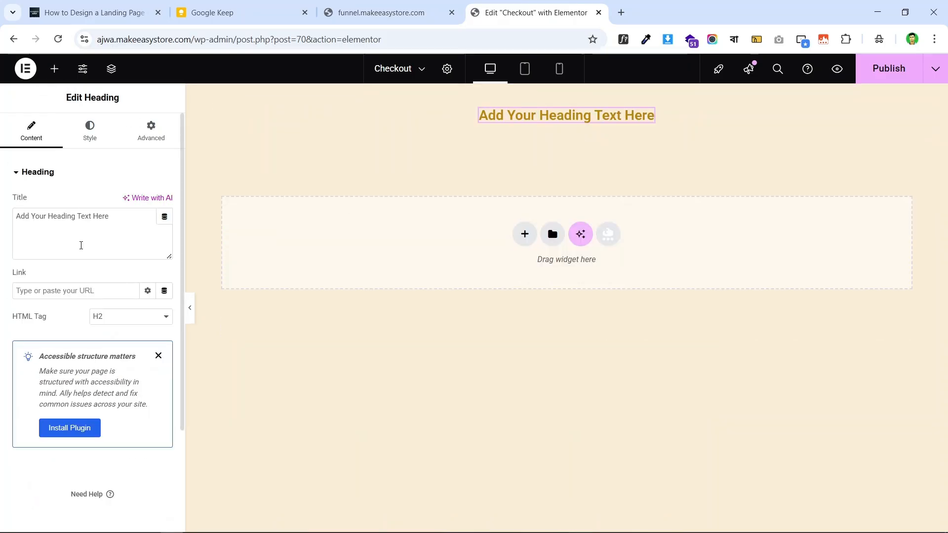
left_click(69, 221)
key("ctrl+a")
type("আজওয়া – সৌদি আরবের প্রিমিয়াম খেজুর!")
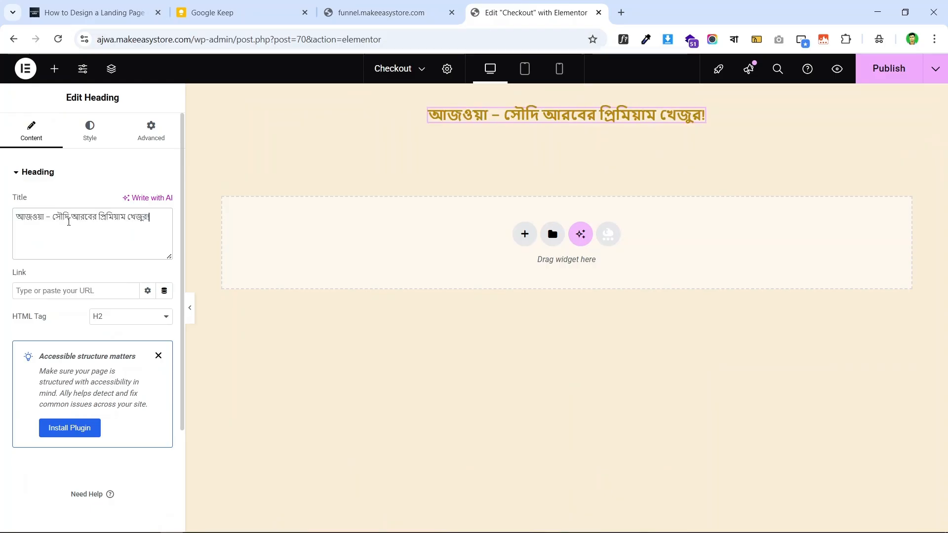
left_click(158, 357)
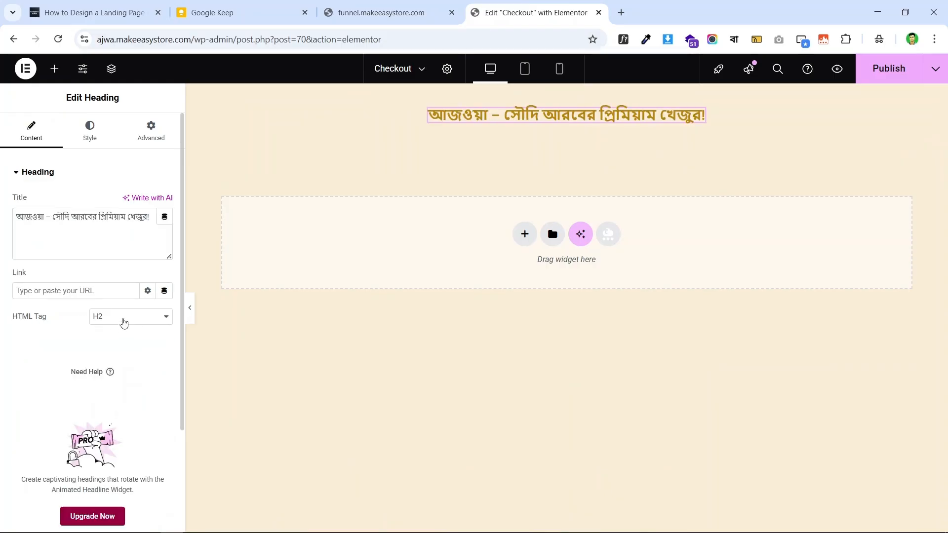
left_click(116, 321)
left_click(113, 329)
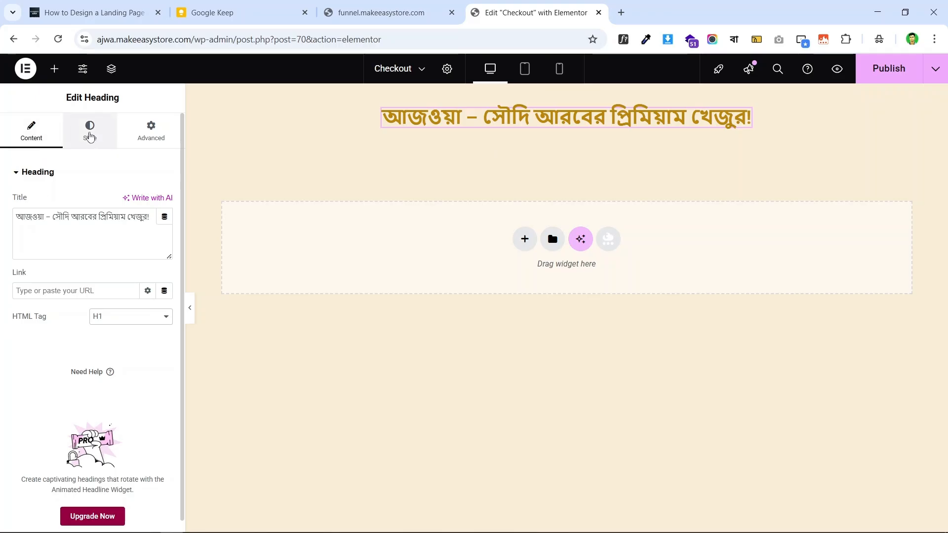
- Colour the heading text with the global 'Text' colour (#4F2624)
left_click(89, 141)
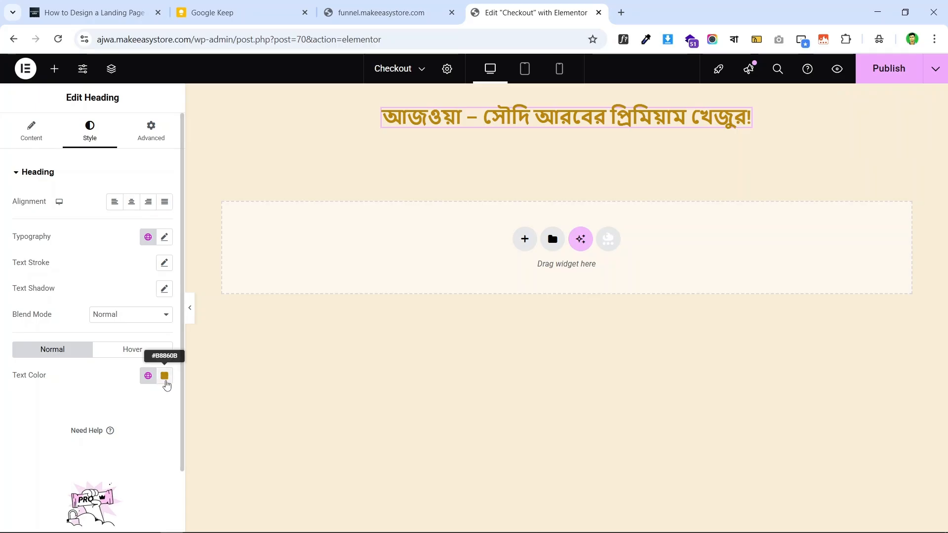
left_click(164, 378)
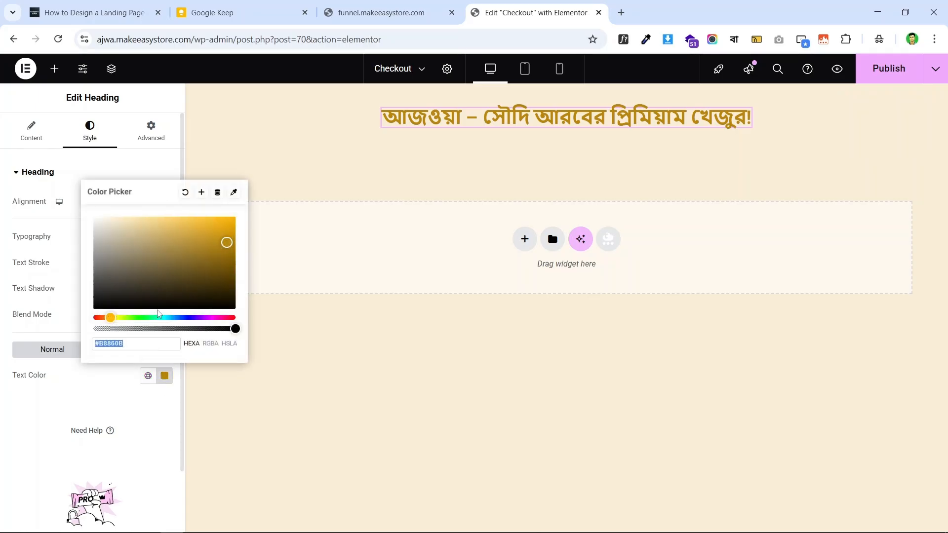
left_click(161, 250)
mouse_move(161, 250)
left_mouse_down()
mouse_move(155, 215)
mouse_move(197, 273)
mouse_move(215, 235)
mouse_move(164, 252)
left_mouse_up()
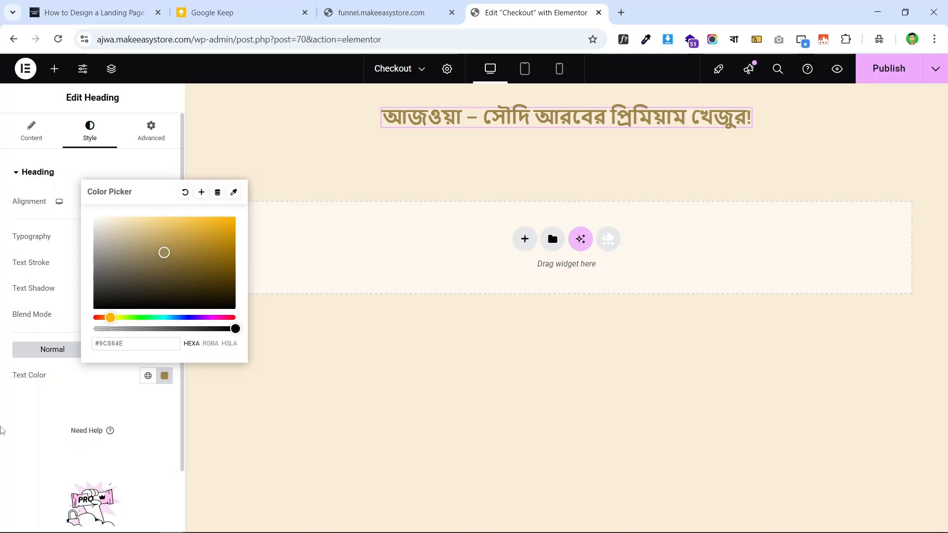
left_click(1, 430)
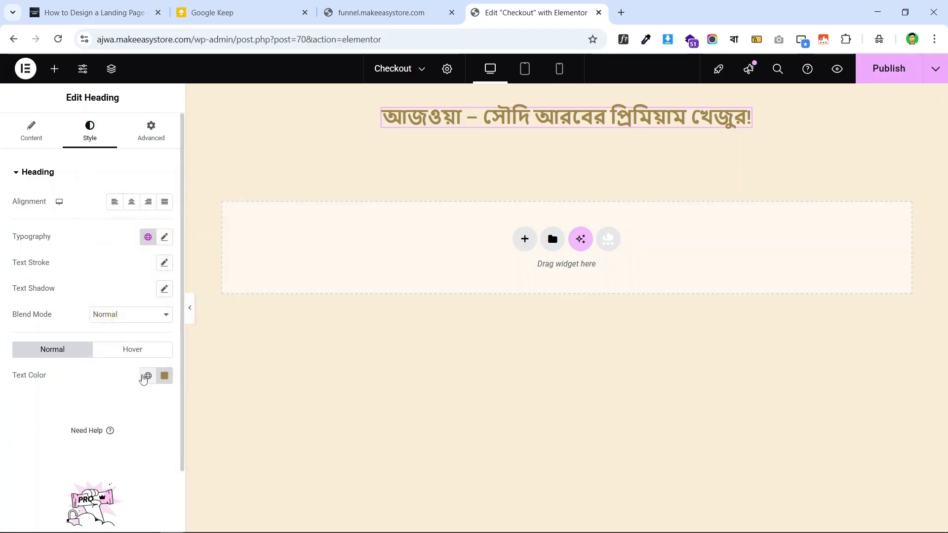
left_click(148, 377)
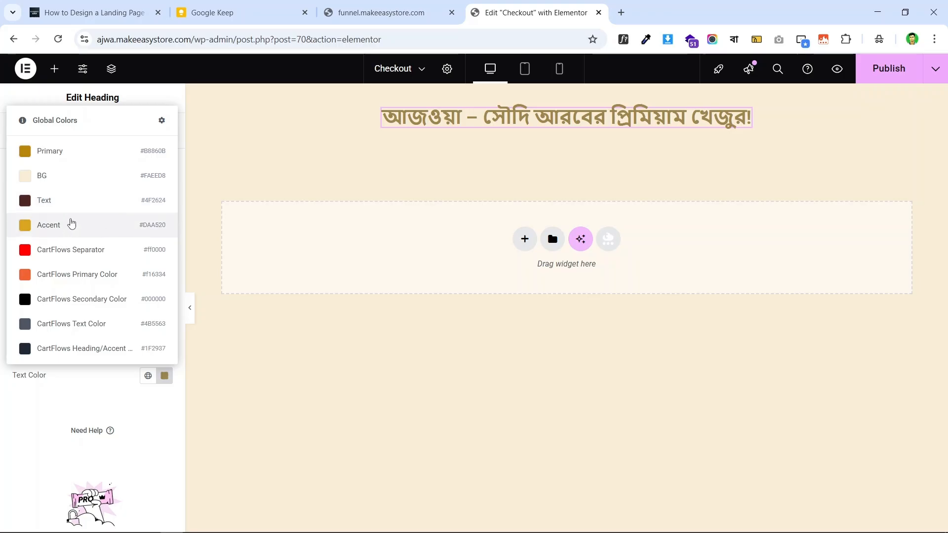
left_click(82, 200)
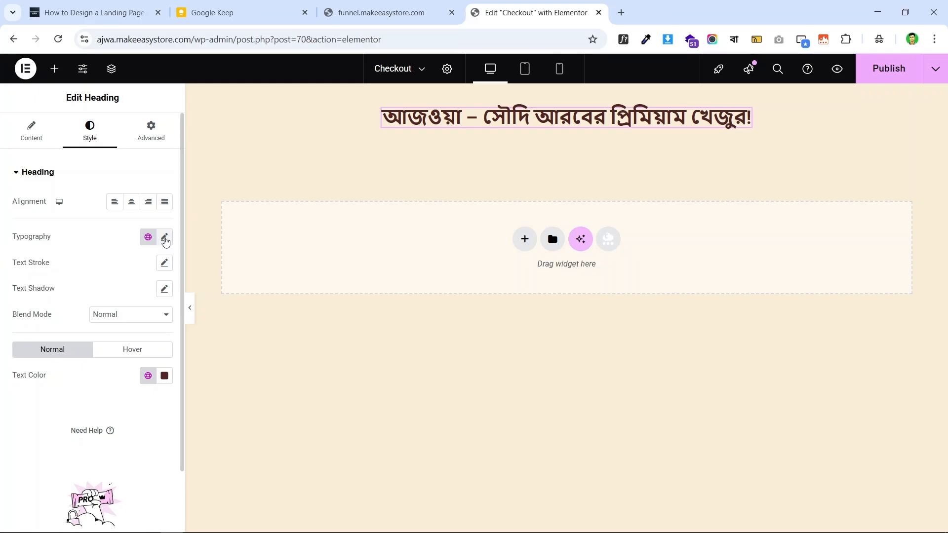
- Set the heading typography to Hind Siliguri, weight 700, size 44 px, line height 52 px
left_click(164, 238)
left_click(119, 300)
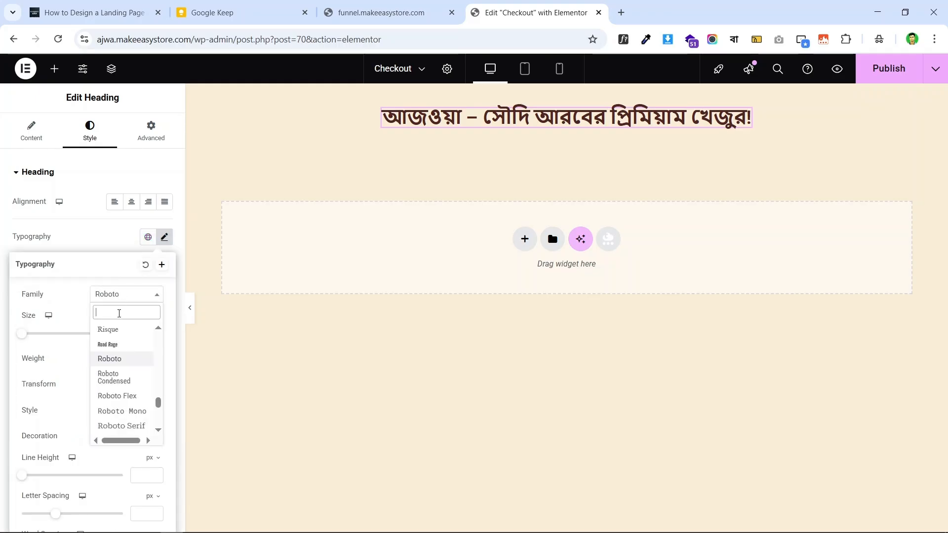
type("hind")
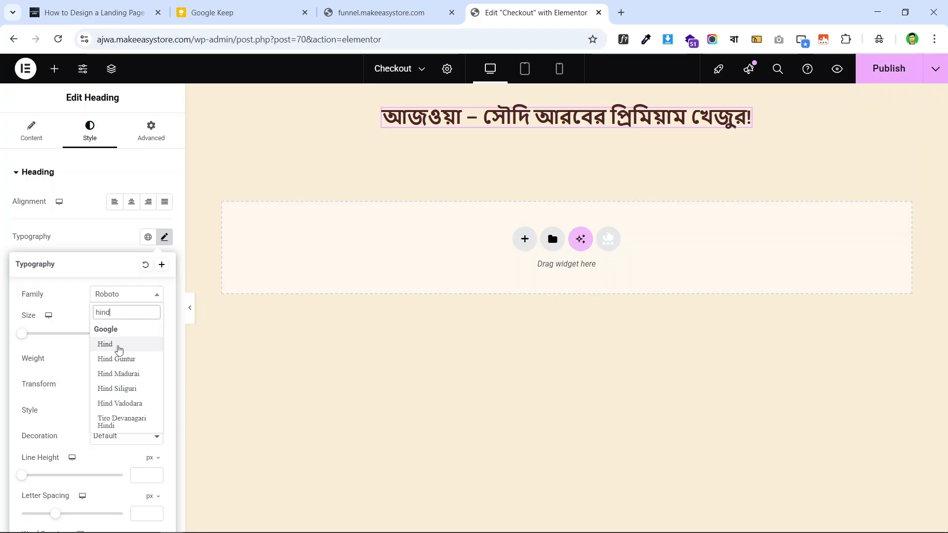
left_click(130, 390)
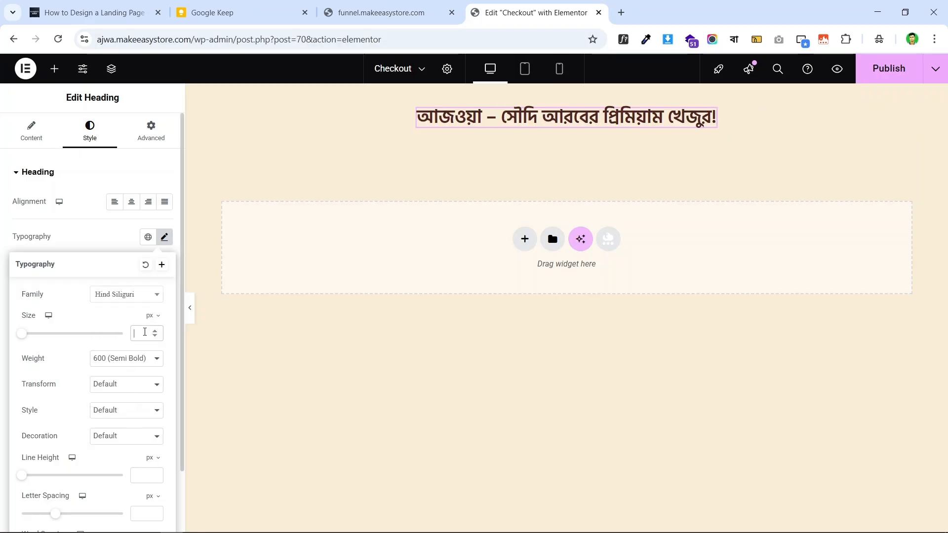
left_click(145, 335)
type("44")
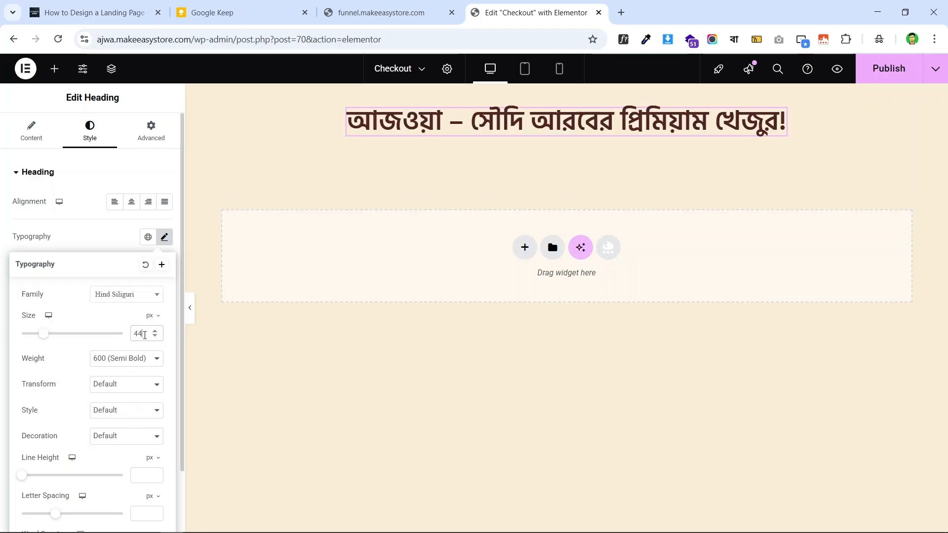
left_click(127, 365)
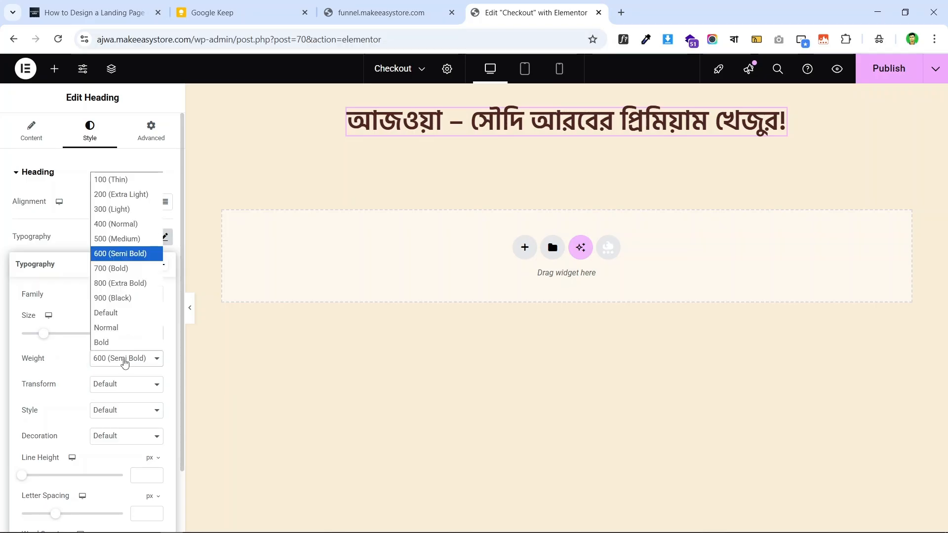
left_click(130, 273)
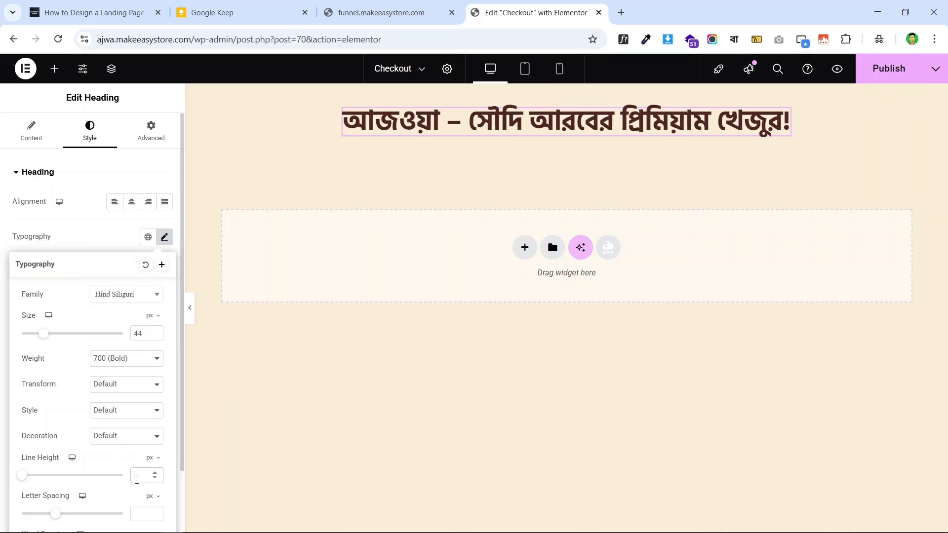
type("5")
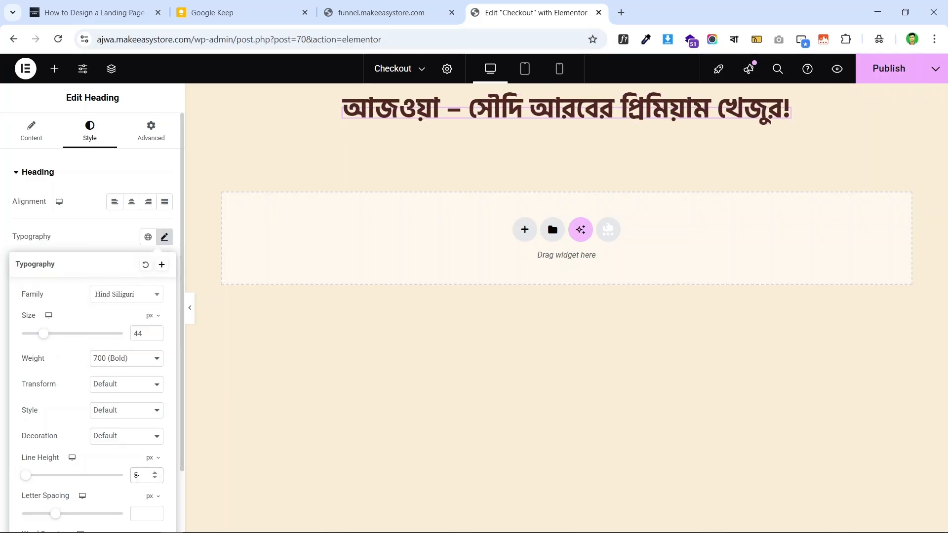
type("2")
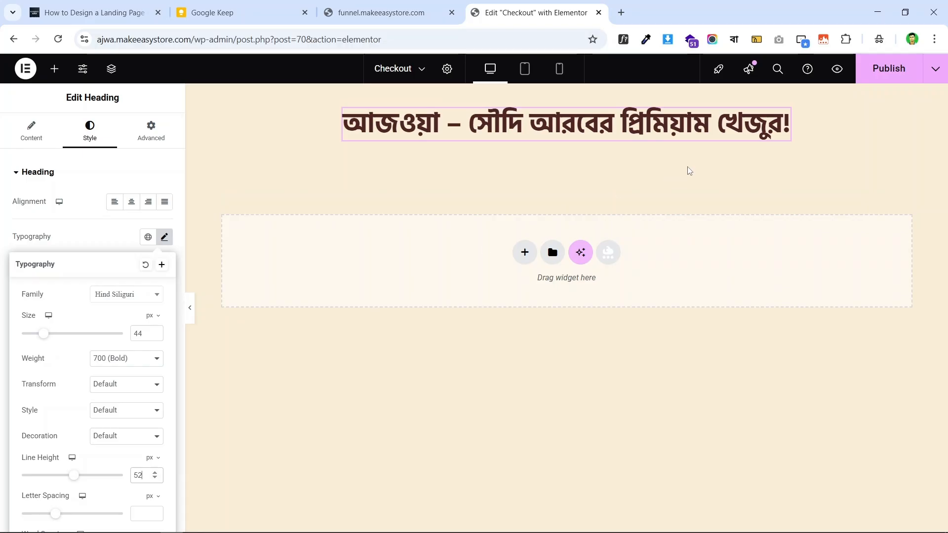
left_click(3, 293)
- Compare the heading with the live checkout page, then return to the editor
left_click(391, 6)
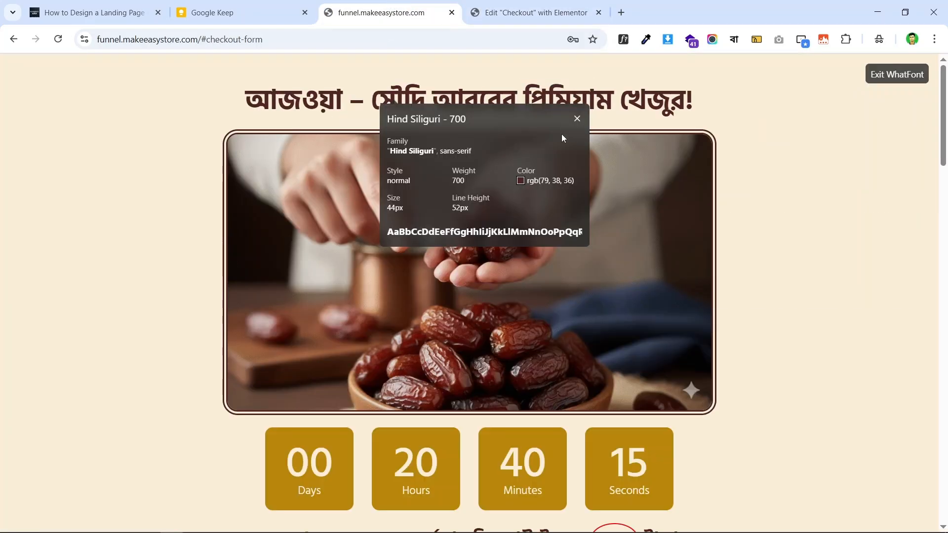
key("Escape")
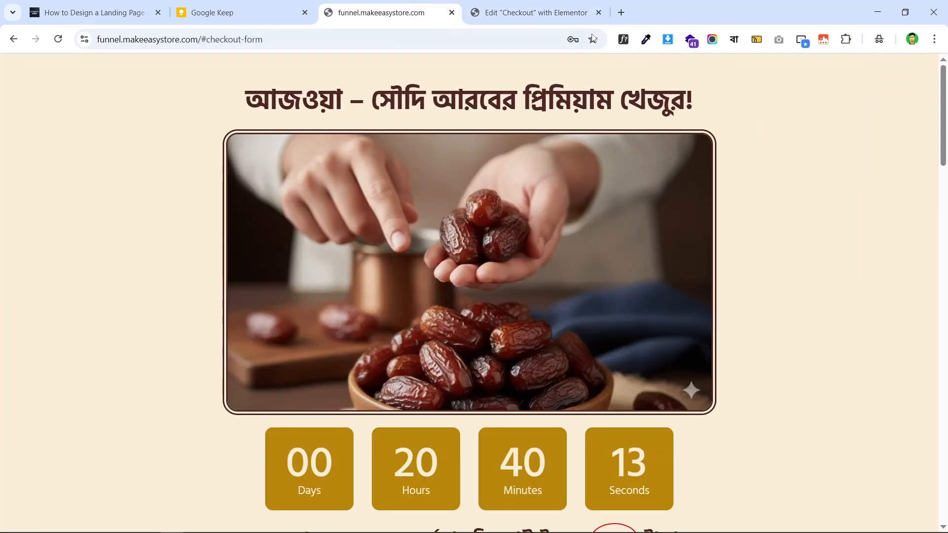
left_click(534, 13)
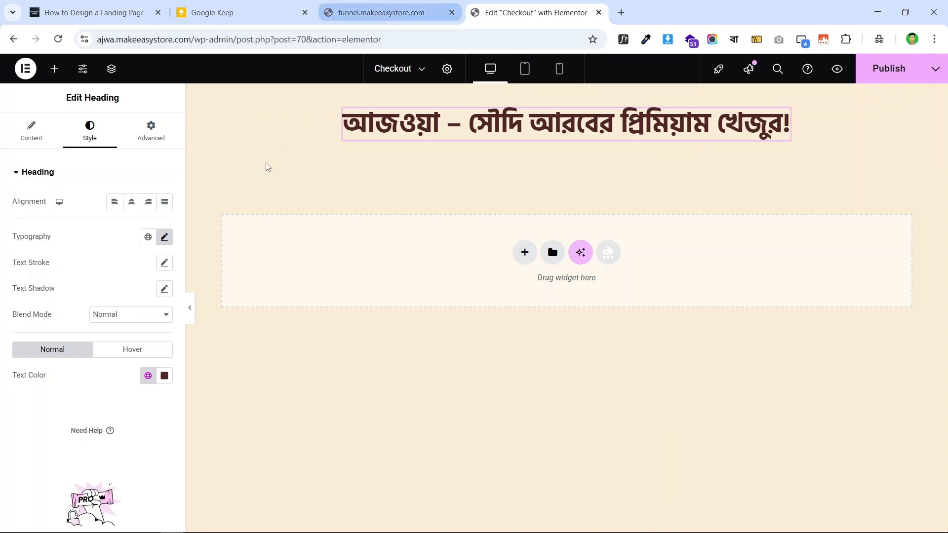
left_click(415, 10)
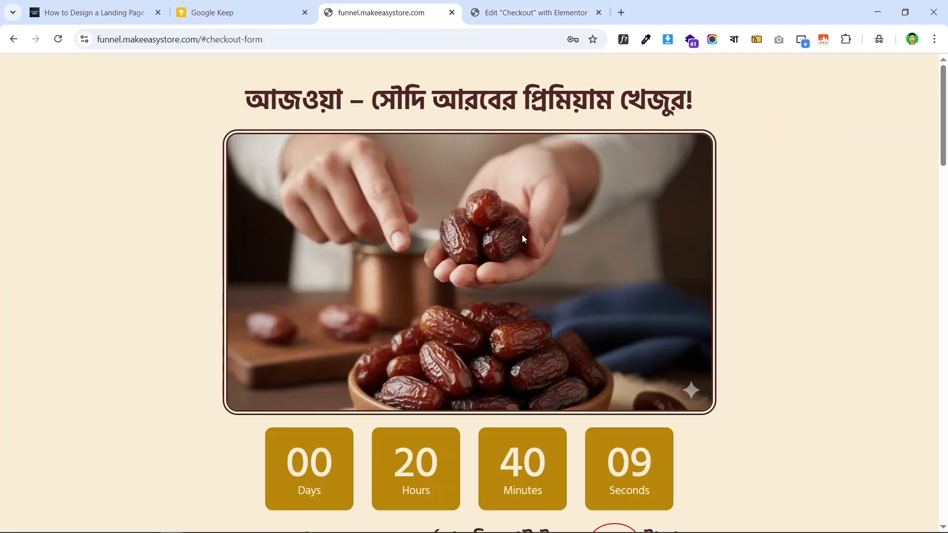
left_click(520, 5)
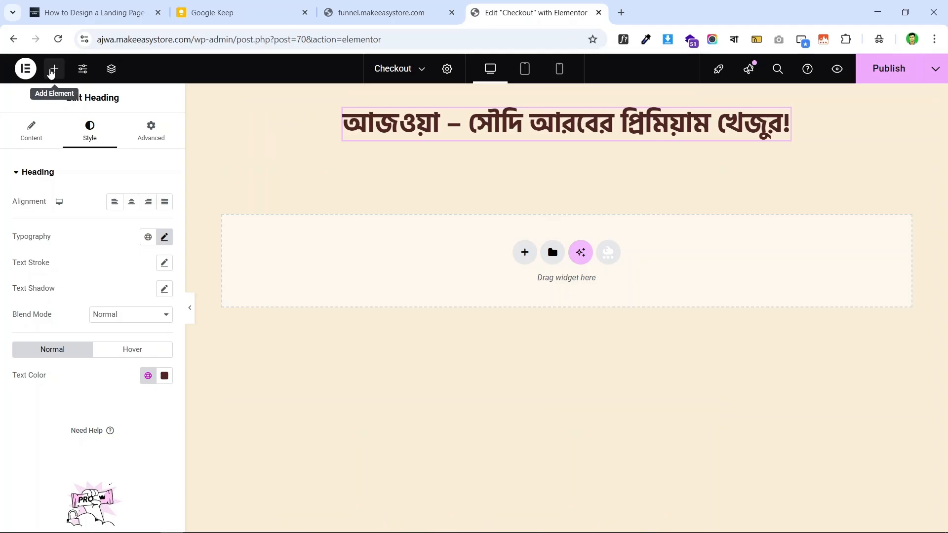
- Add an Image widget below the heading showing the photo of hands holding dates
left_click(51, 71)
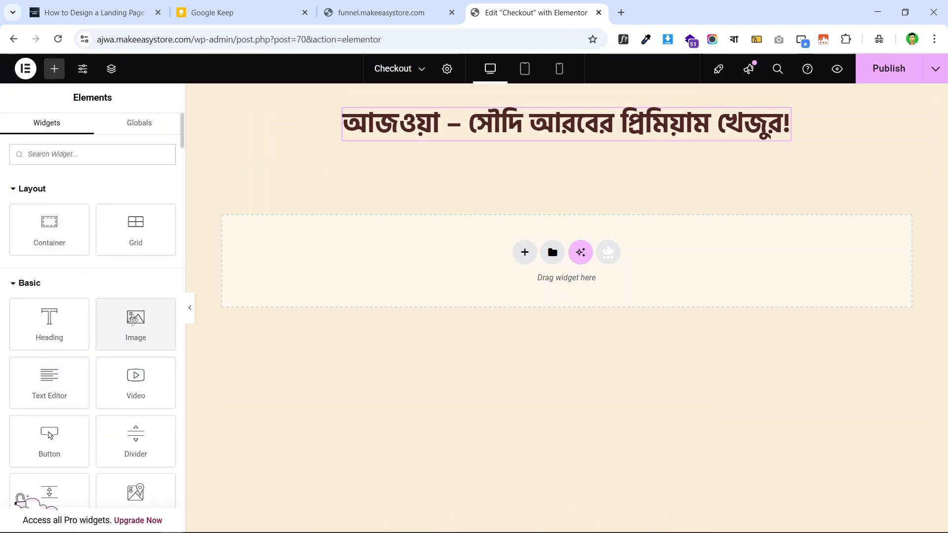
left_click_drag(138, 343, 554, 132)
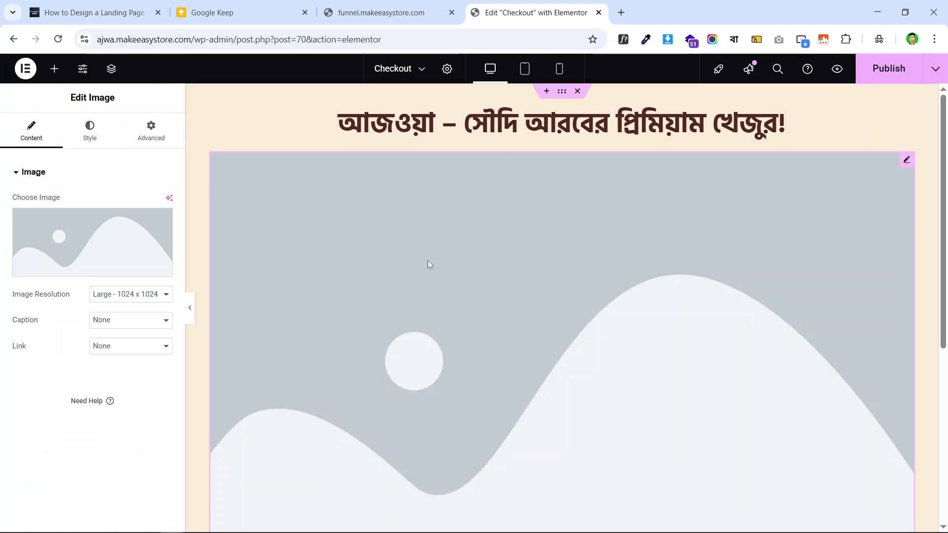
mouse_move(46, 230)
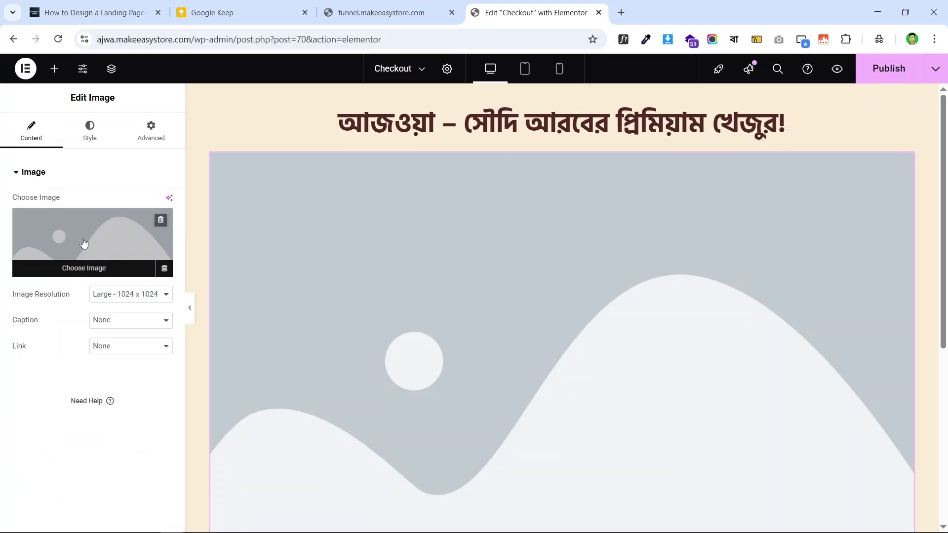
left_click(114, 239)
left_click(207, 221)
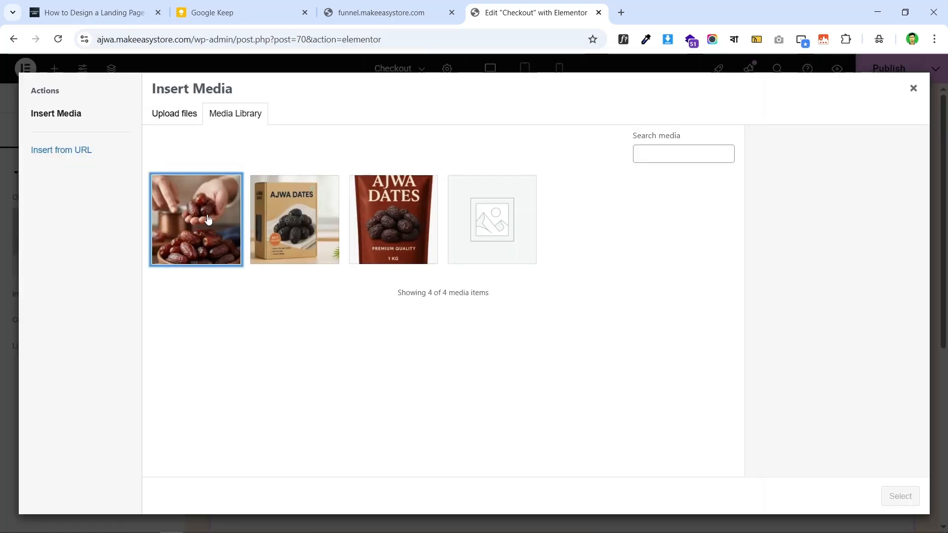
left_click(879, 496)
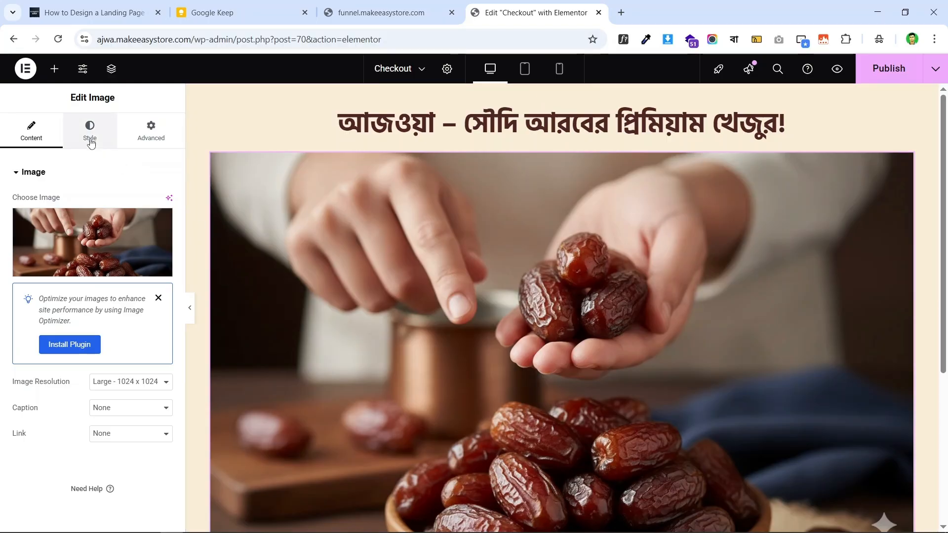
- Give the image a 24 px border radius and a Double border, matching the live page
left_click(91, 139)
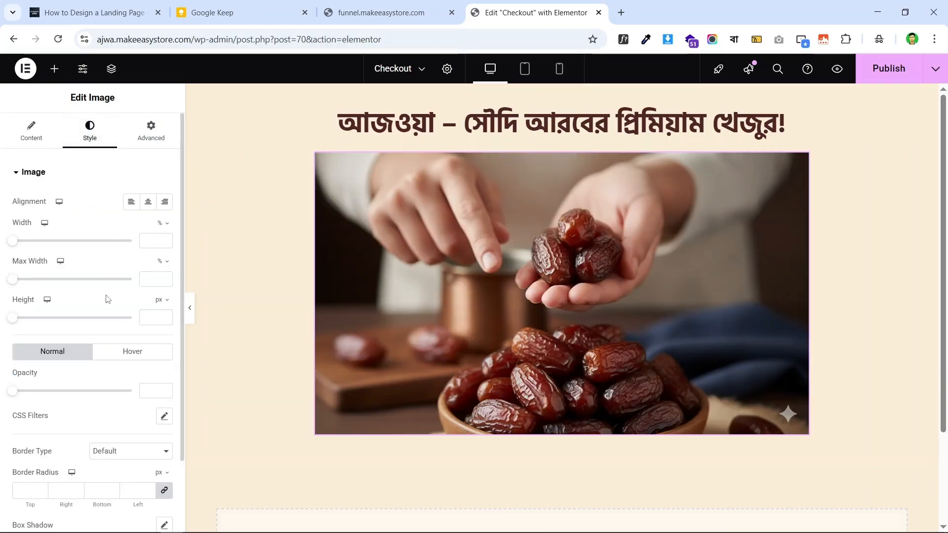
scroll(104, 370, "down", 2)
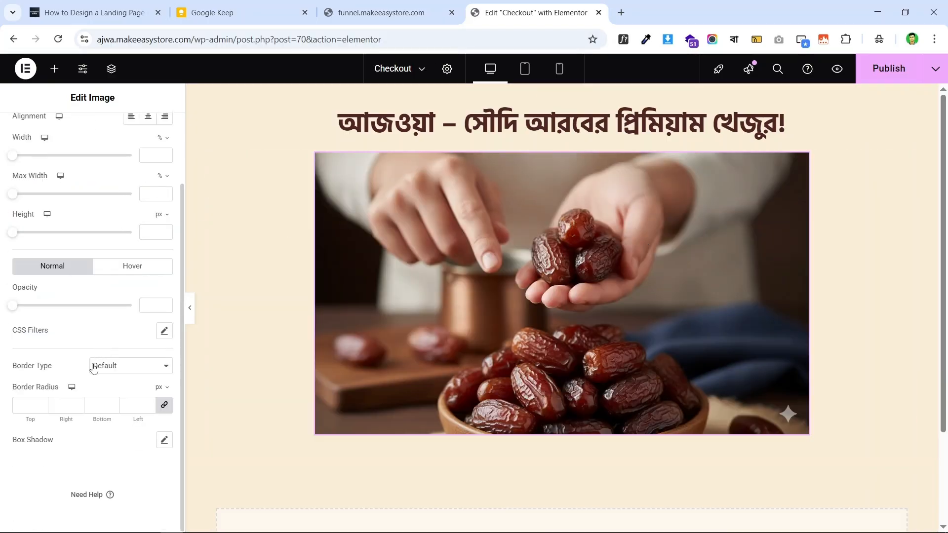
left_click(385, 12)
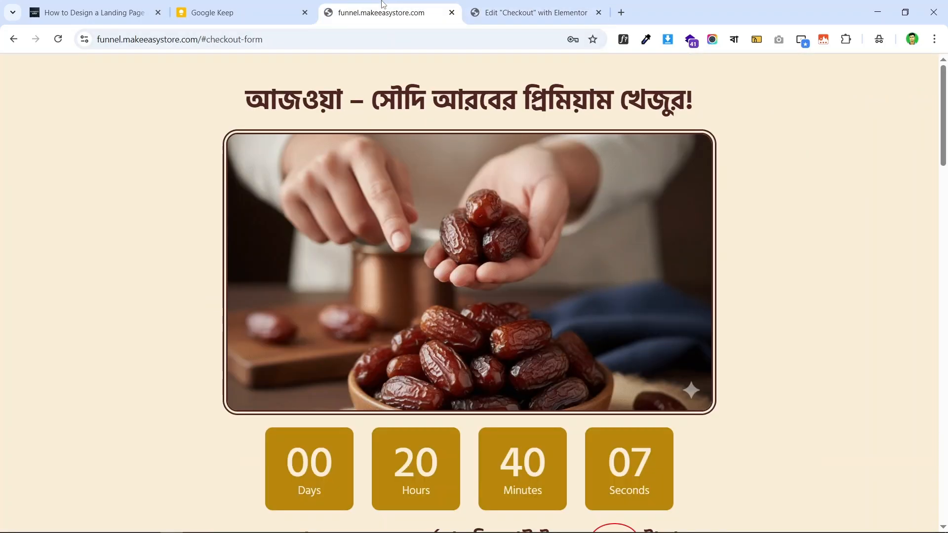
left_click(532, 4)
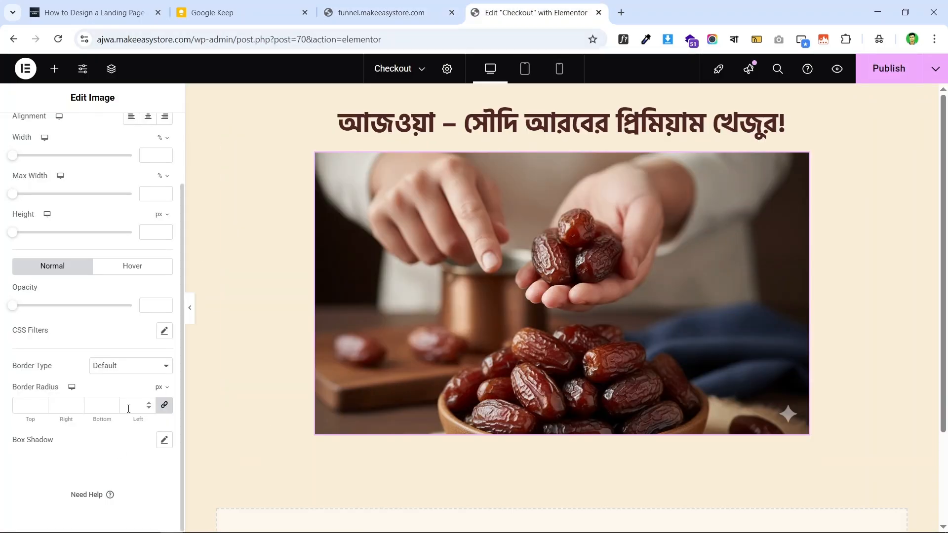
type("0")
left_click(403, 11)
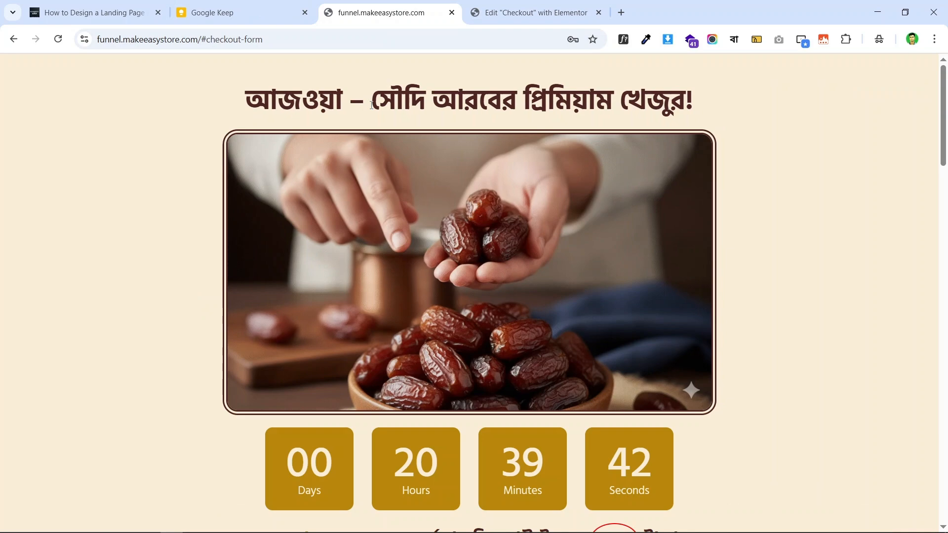
left_click(533, 5)
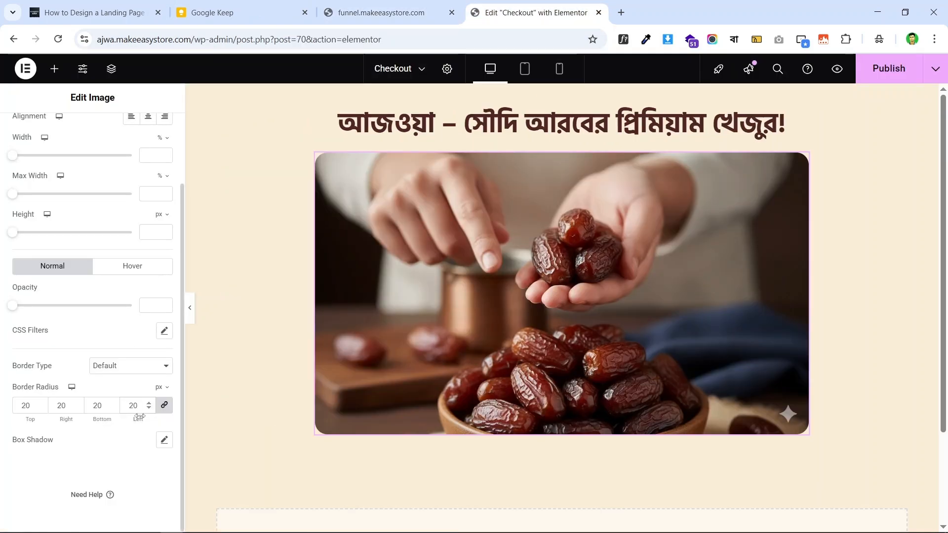
left_click_drag(139, 416, 154, 419)
left_click(388, 13)
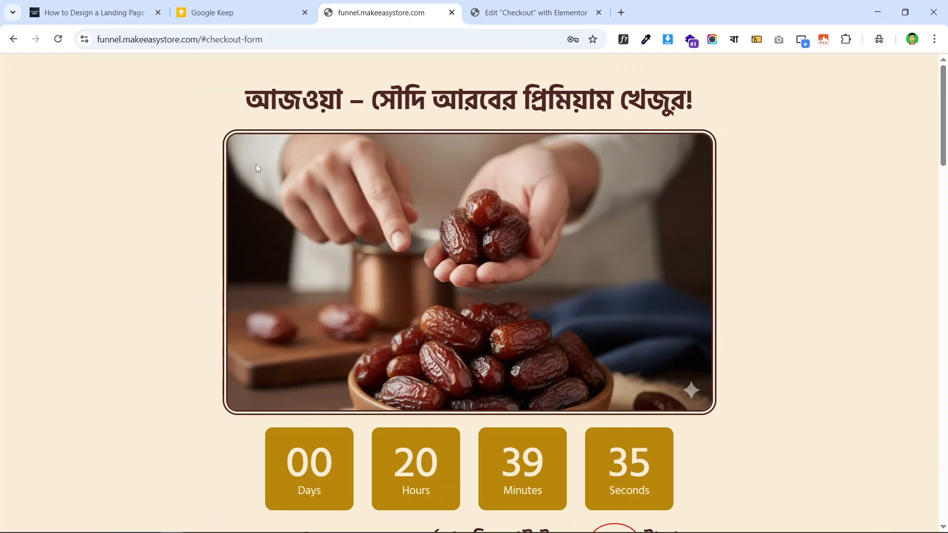
left_click(526, 10)
left_click(126, 366)
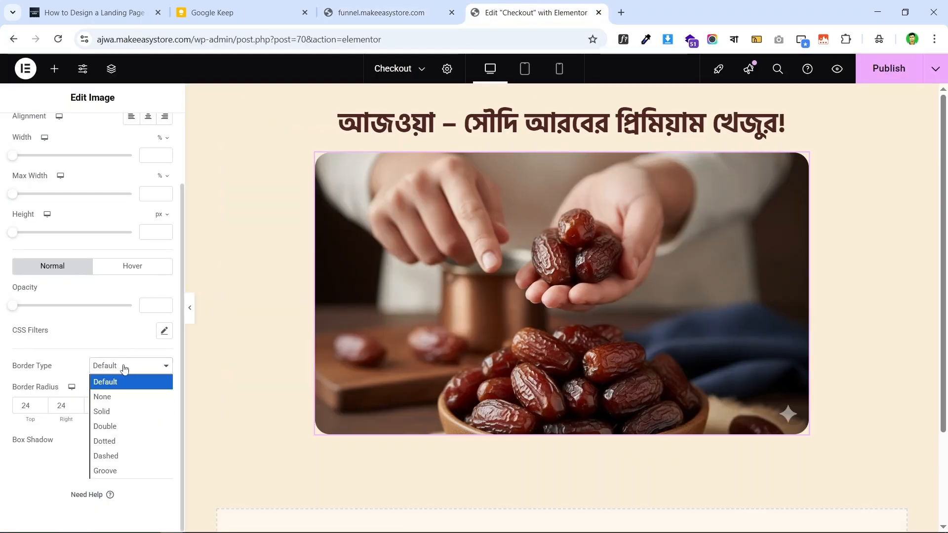
left_click(142, 424)
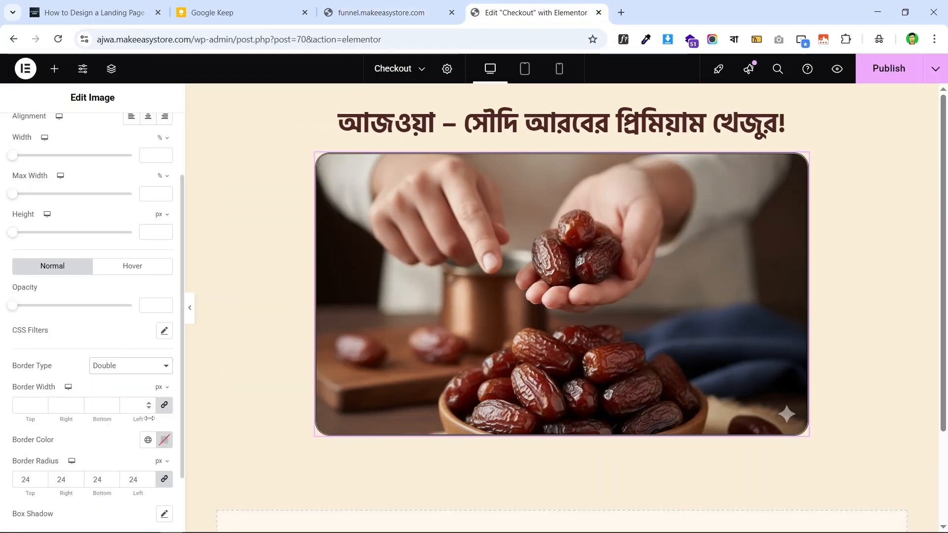
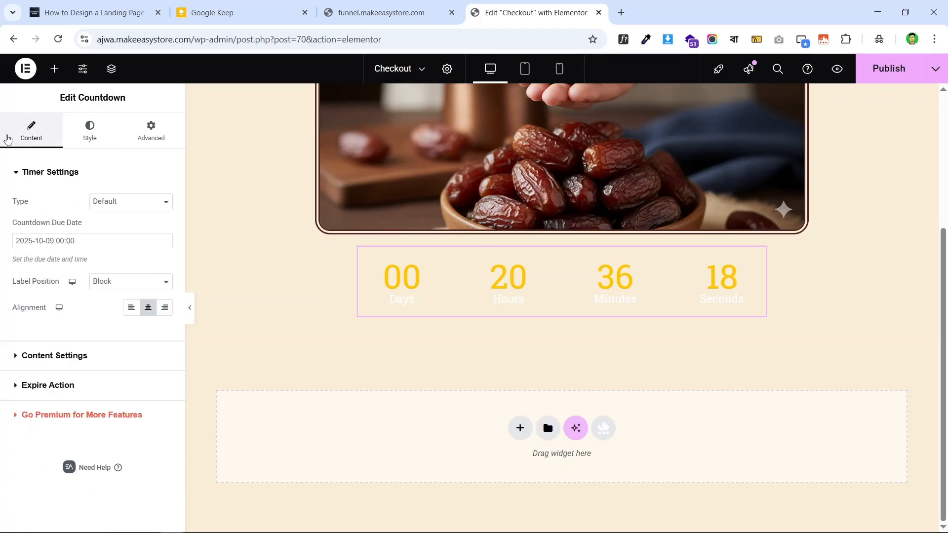
- Set the countdown due date to 10 October 2025, 00:00, so it shows 01 days
left_click(96, 242)
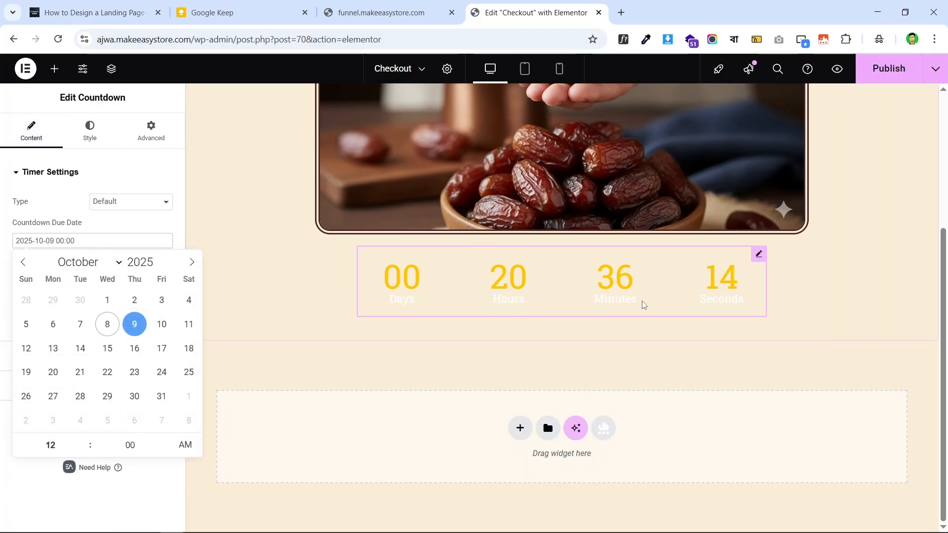
left_click(162, 325)
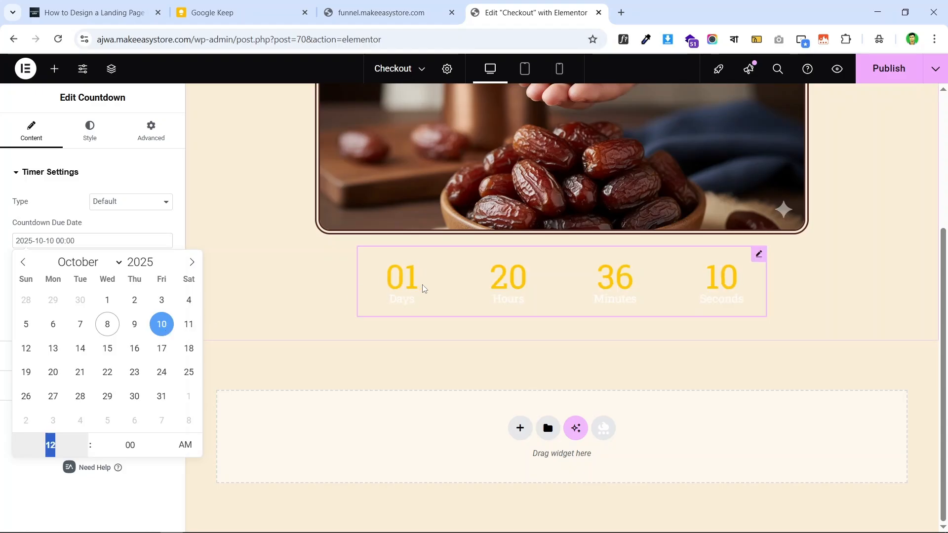
left_click(2, 265)
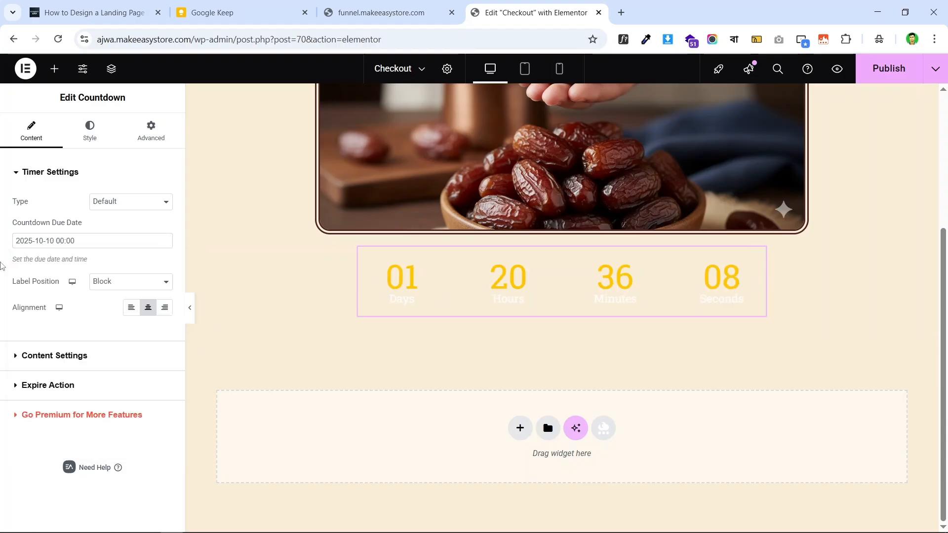
- Compare the countdown with the live funnel page, then go to the countdown's Style settings
left_click(413, 9)
left_click(571, 5)
left_click(391, 12)
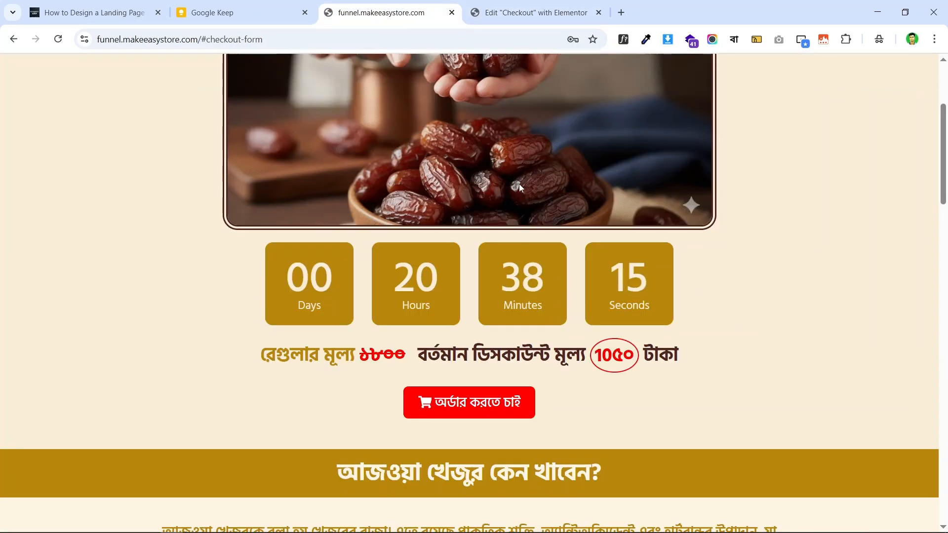
left_click(507, 4)
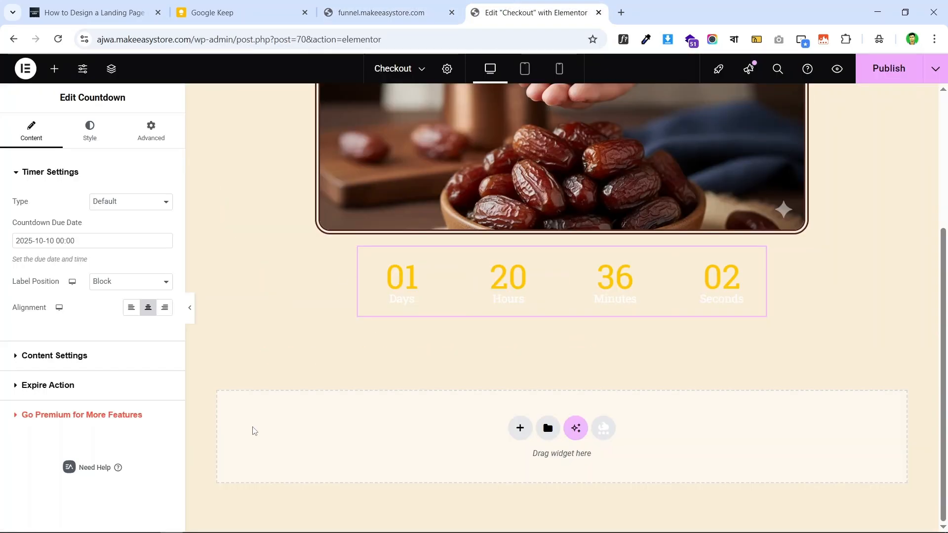
left_click(91, 138)
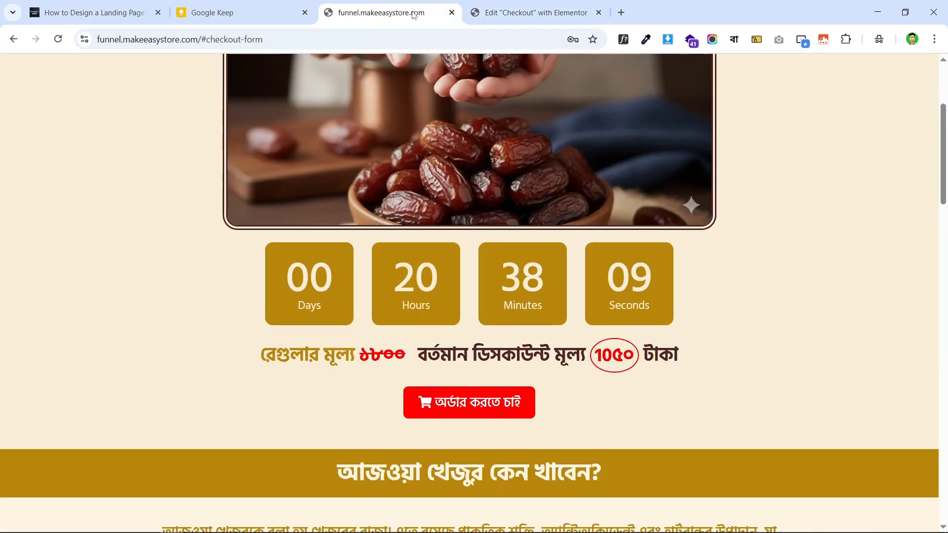
- Fill the countdown boxes with the global Primary gold colour, matching the live page
left_click(419, 12)
left_click(529, 12)
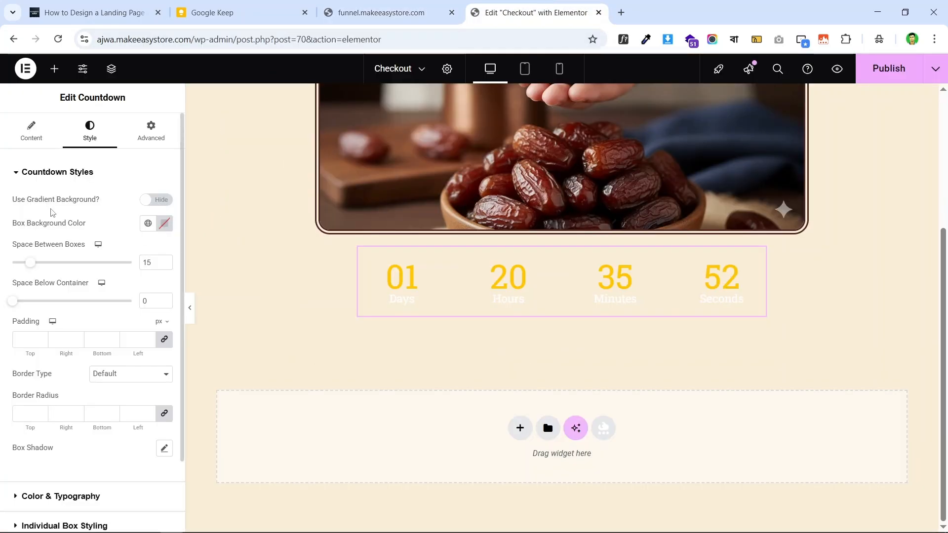
left_click(148, 224)
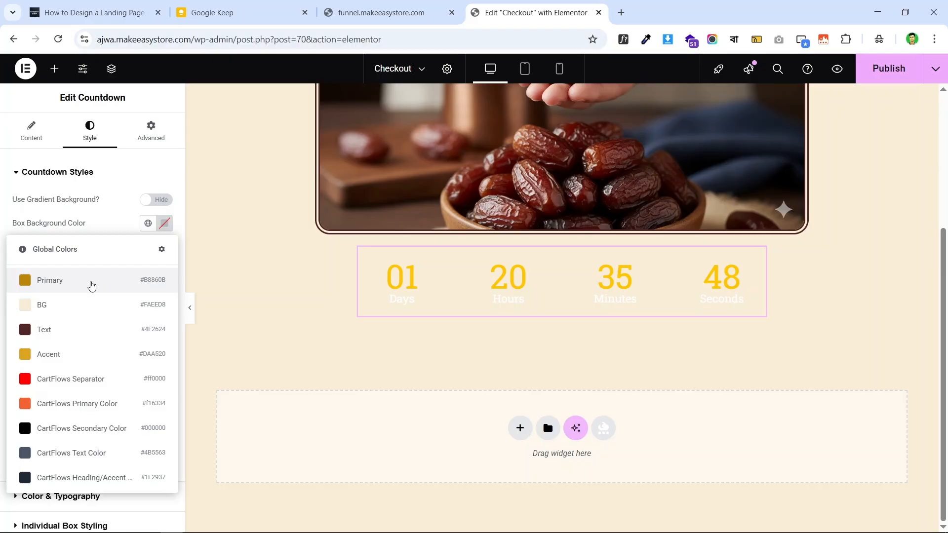
left_click(390, 13)
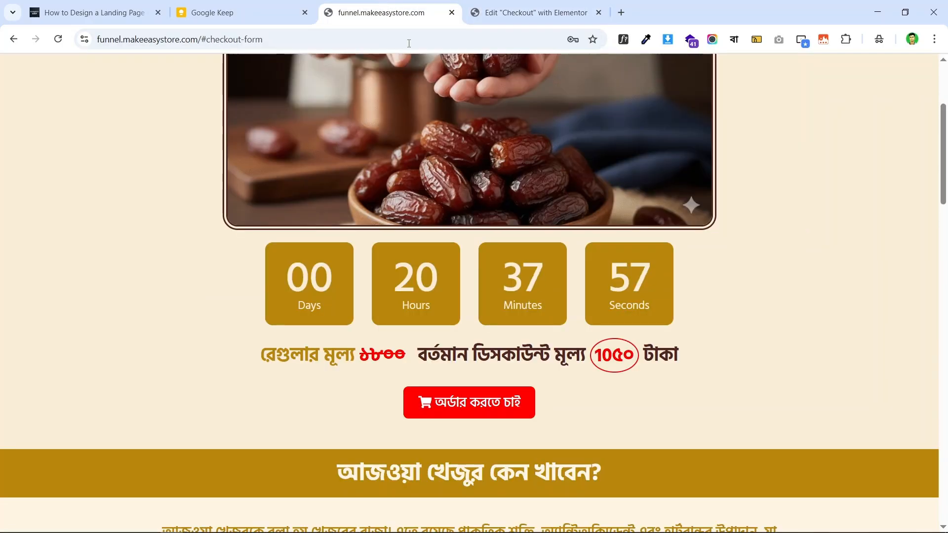
left_click(536, 12)
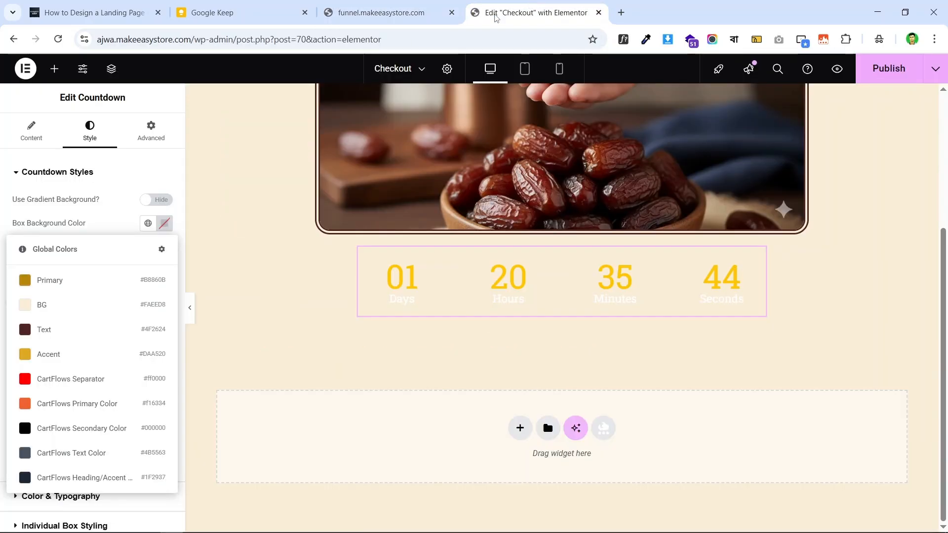
left_click(64, 289)
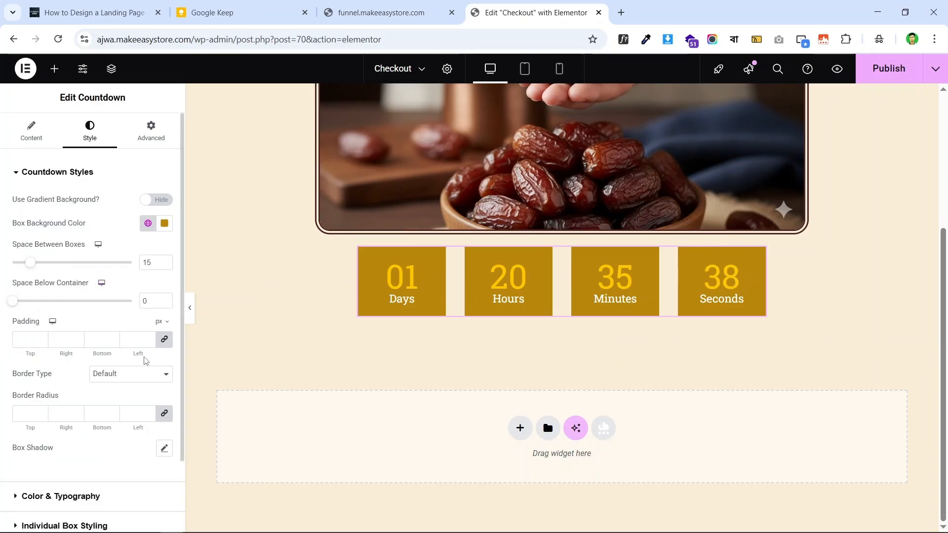
- Round all corners of the countdown boxes to a 12 px border radius
left_click(425, 12)
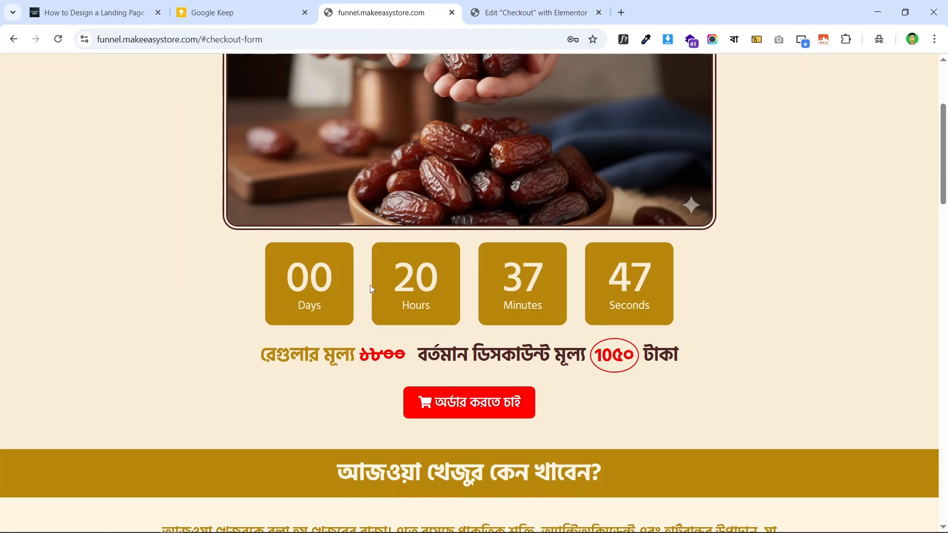
left_click(536, 13)
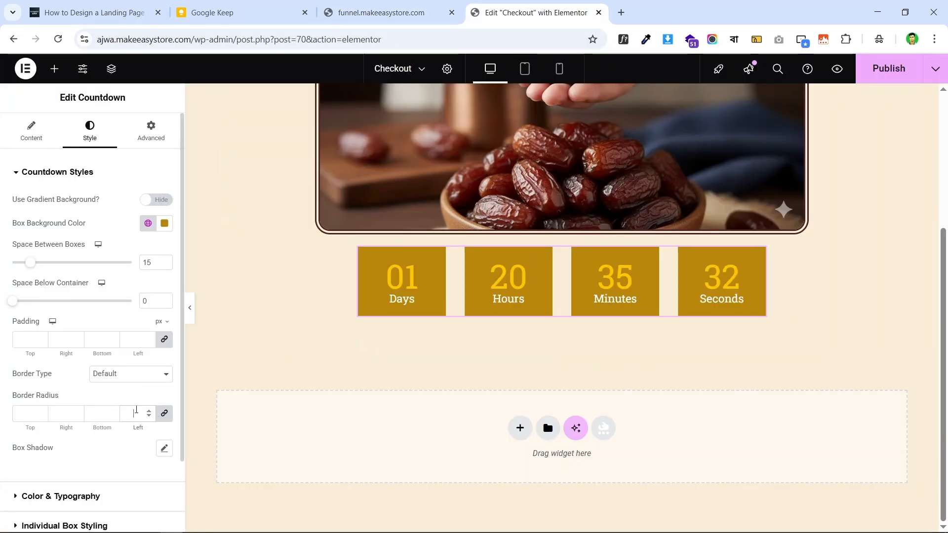
type("15")
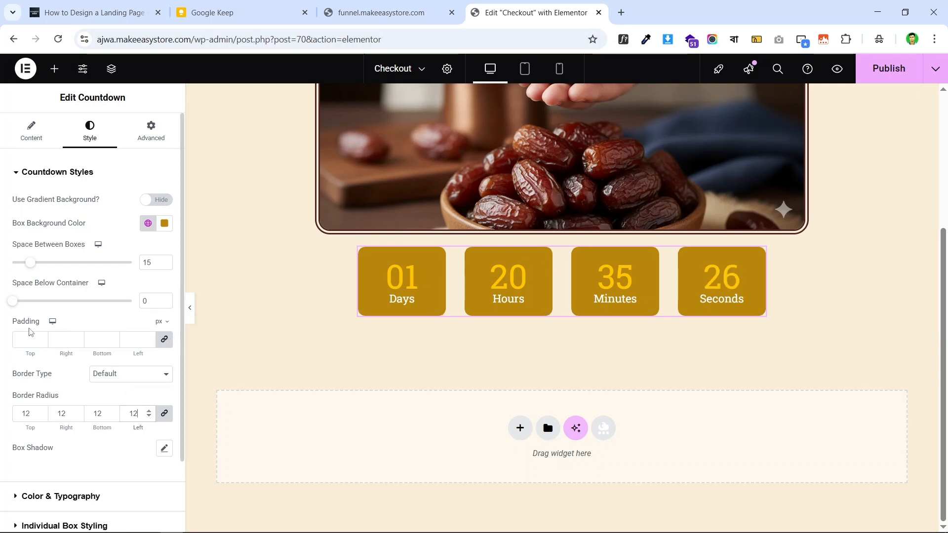
left_click(398, 11)
left_click(524, 13)
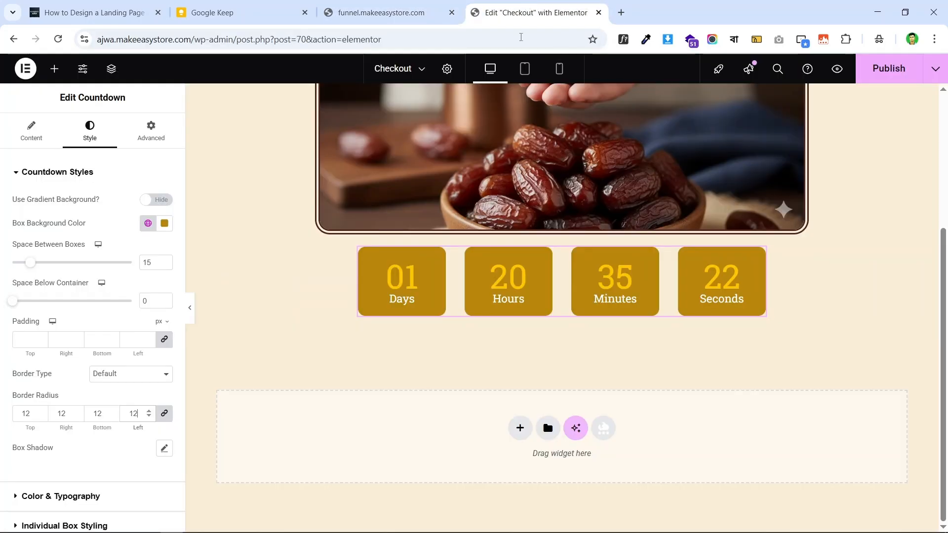
left_click(395, 12)
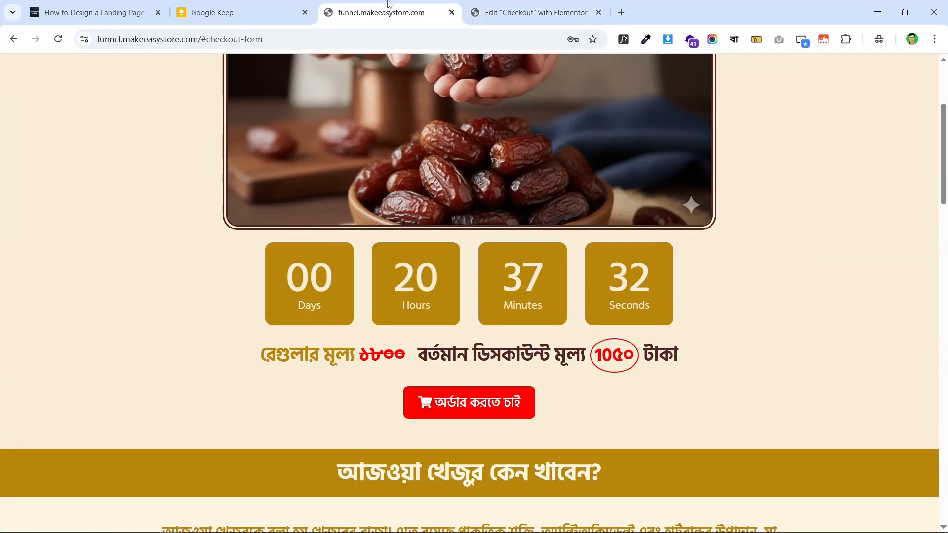
- Give the countdown boxes 23 px top and bottom padding
left_click(526, 6)
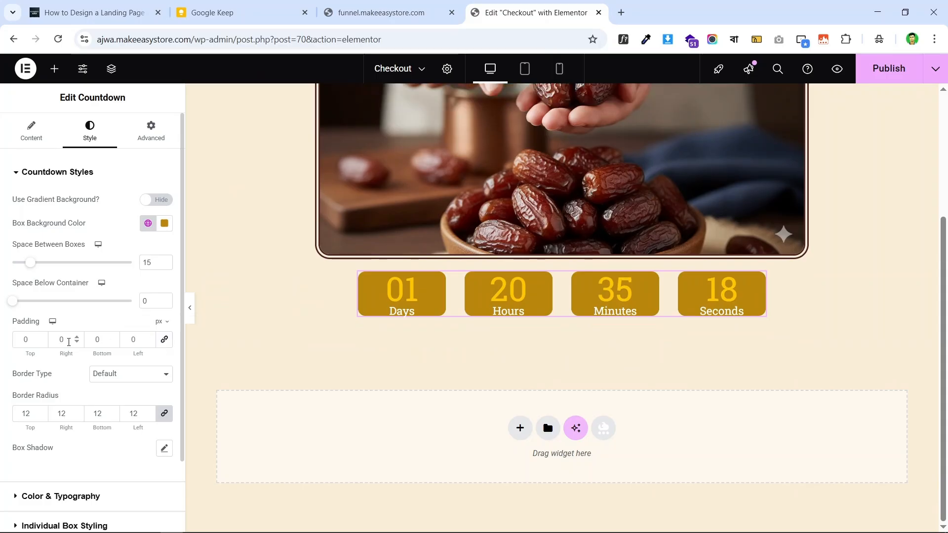
left_click(26, 339)
type("20")
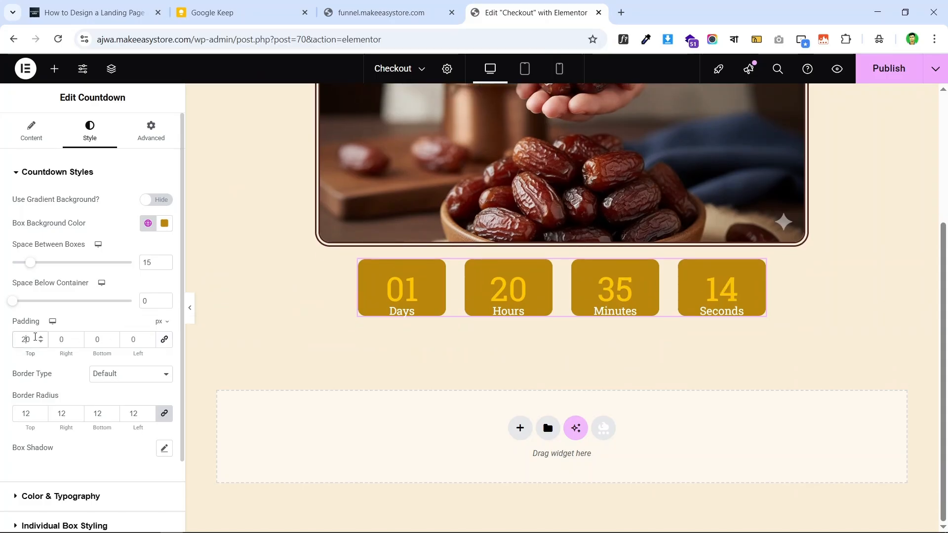
left_click(41, 338)
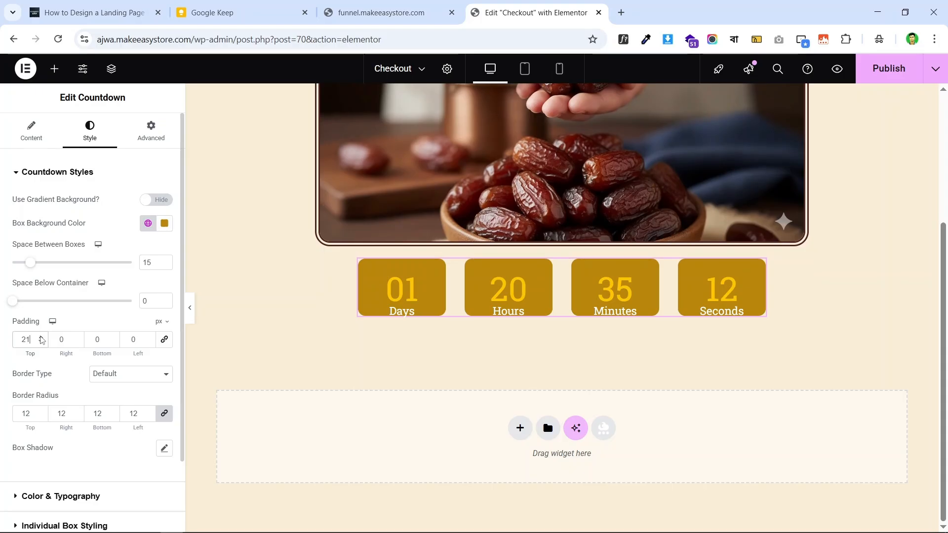
left_click(41, 338)
left_click(41, 337)
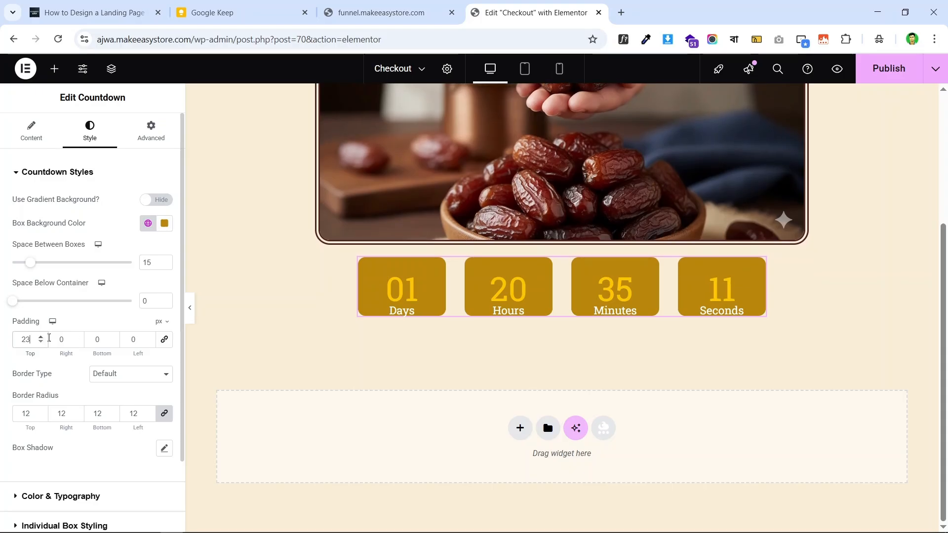
left_click(97, 340)
type("23")
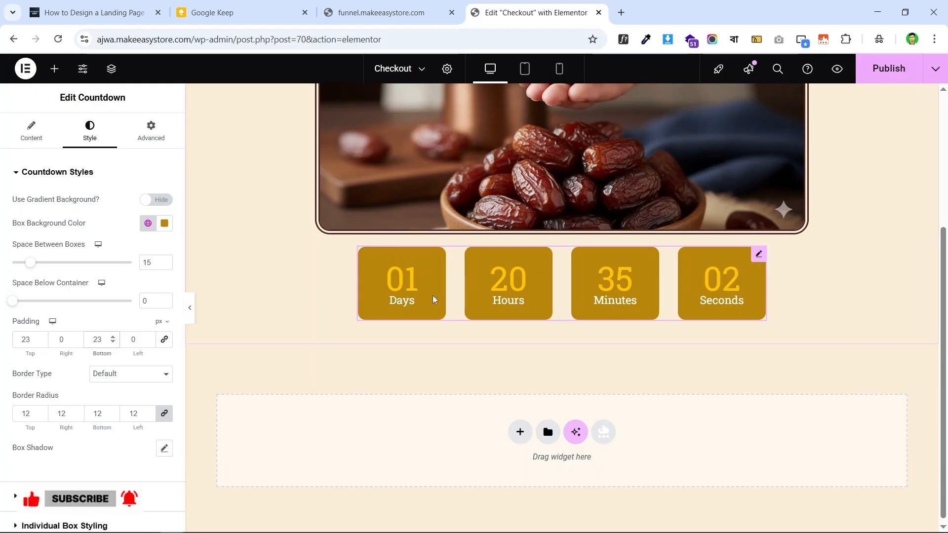
- Identify the live countdown digit font with WhatFont as Hind Siliguri 500 at 70 px
left_click(380, 12)
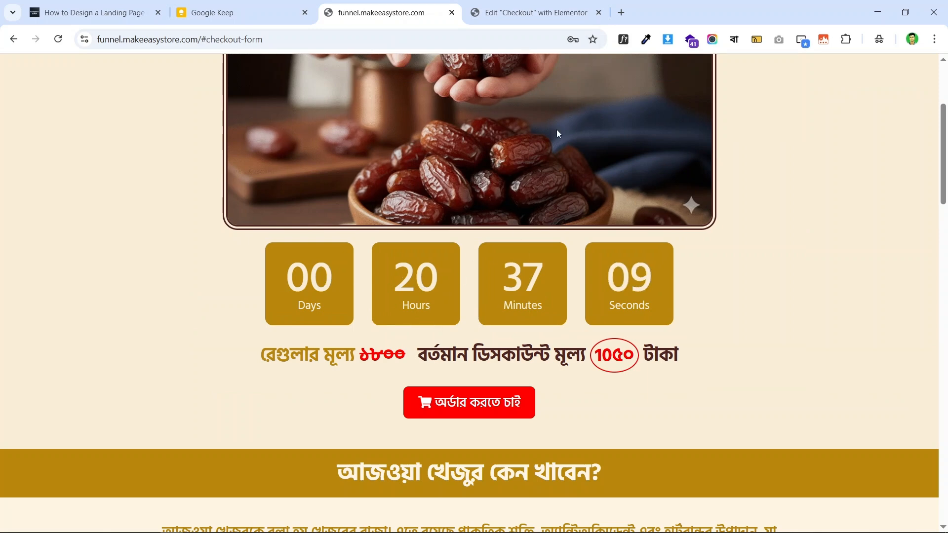
left_click(624, 39)
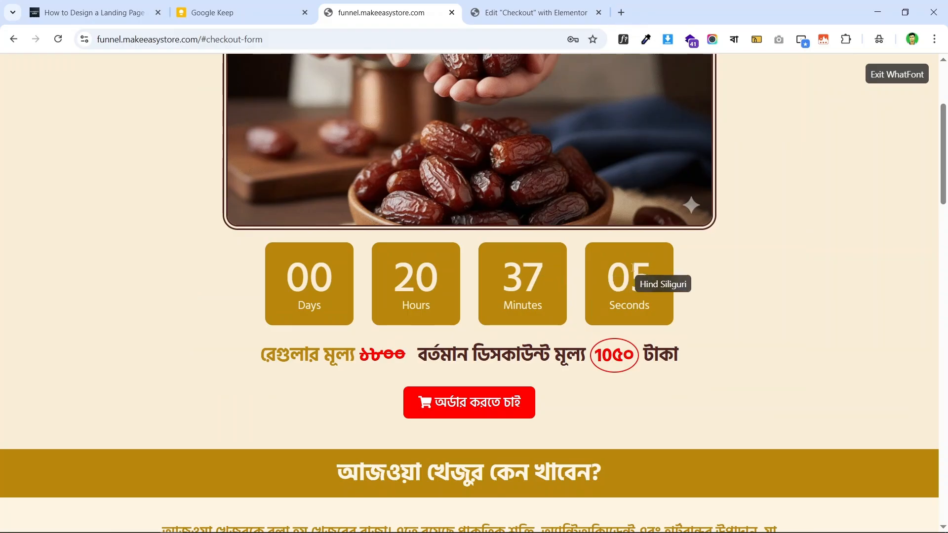
left_click(633, 267)
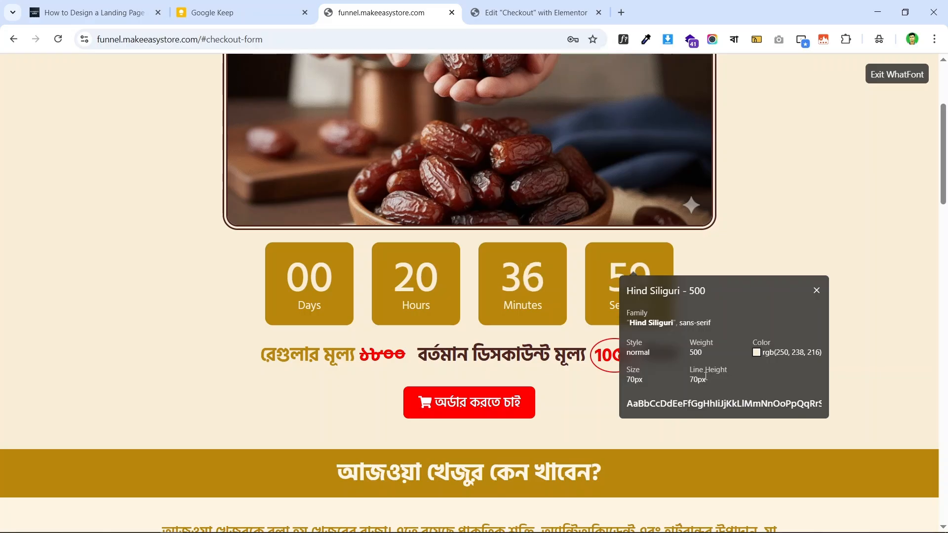
left_click(534, 12)
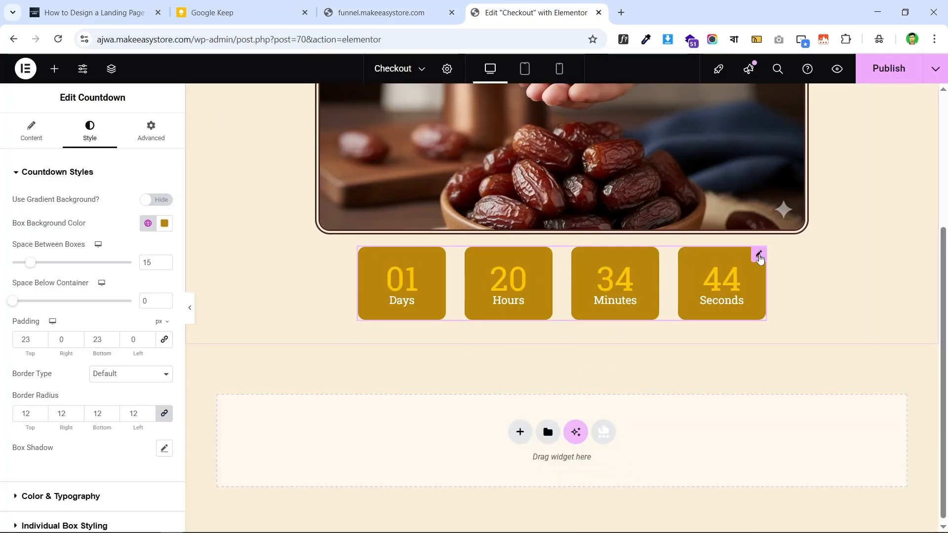
- Give the countdown digits the global light BG colour
scroll(91, 305, "down", 2)
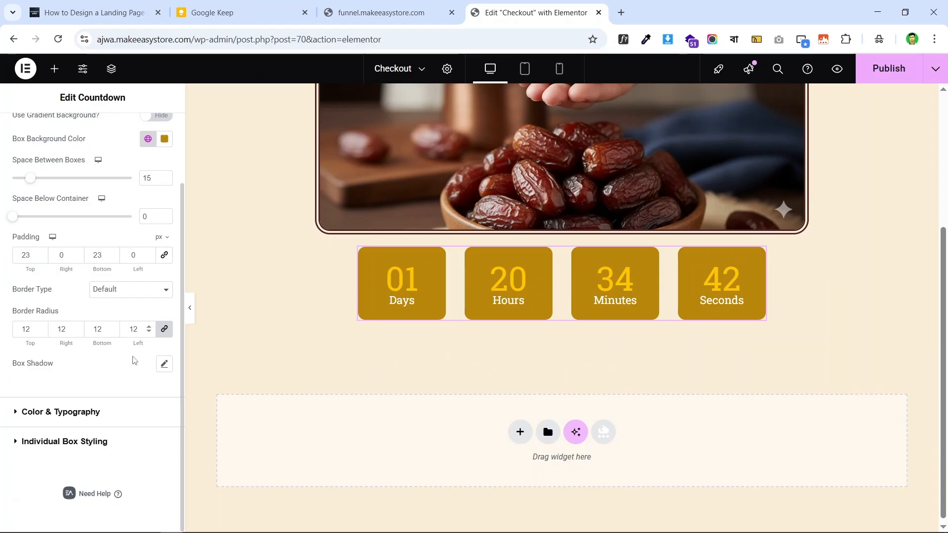
left_click(91, 413)
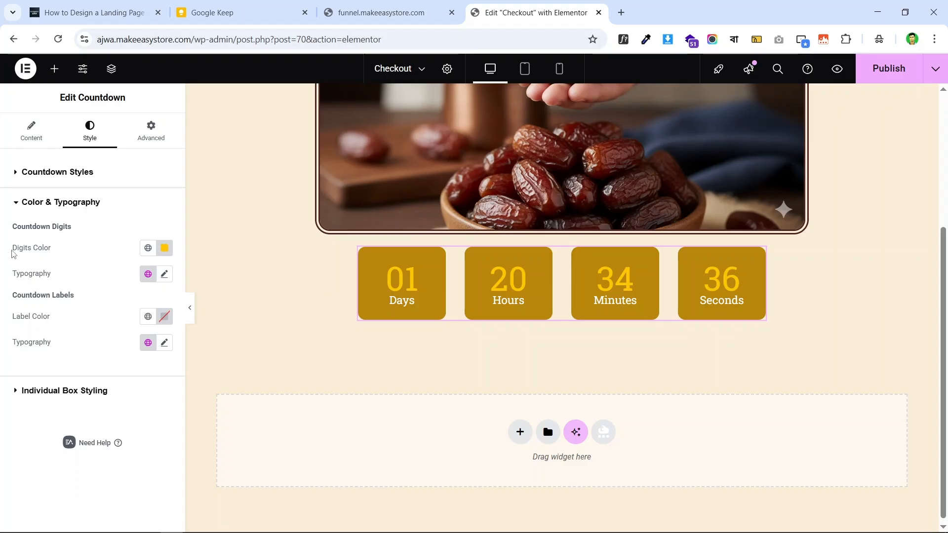
left_click(147, 248)
left_click(81, 335)
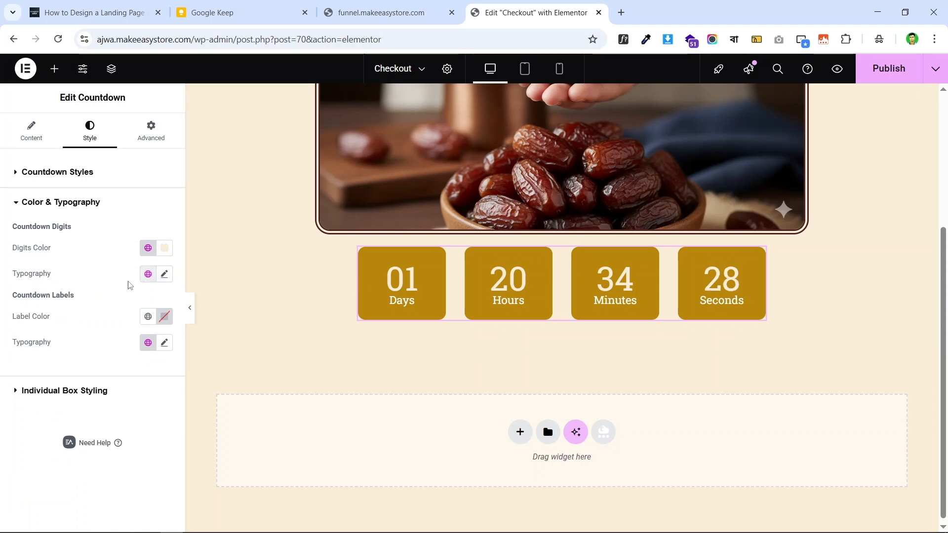
- Set the digit typography to Hind Siliguri, 70 px, weight 500, line height 70
left_click(165, 274)
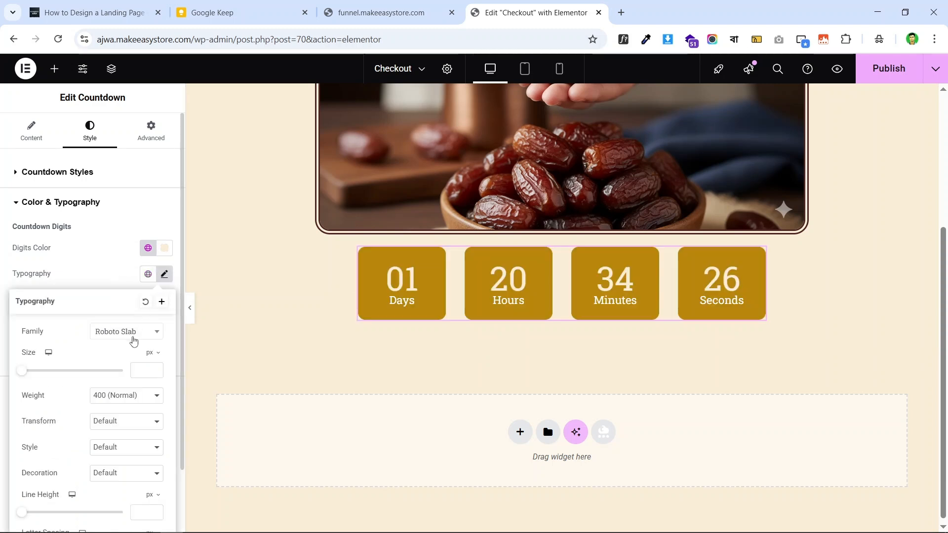
left_click(118, 335)
type("h")
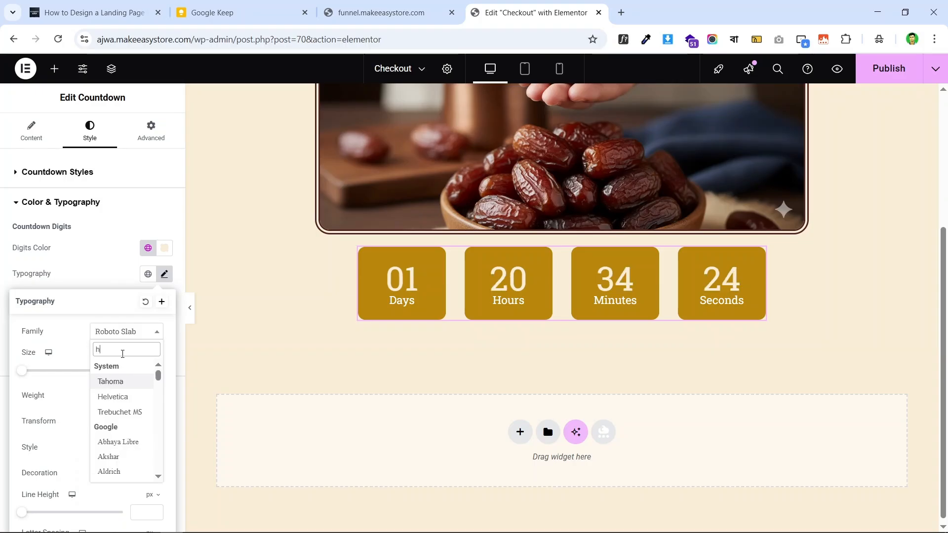
type("ind")
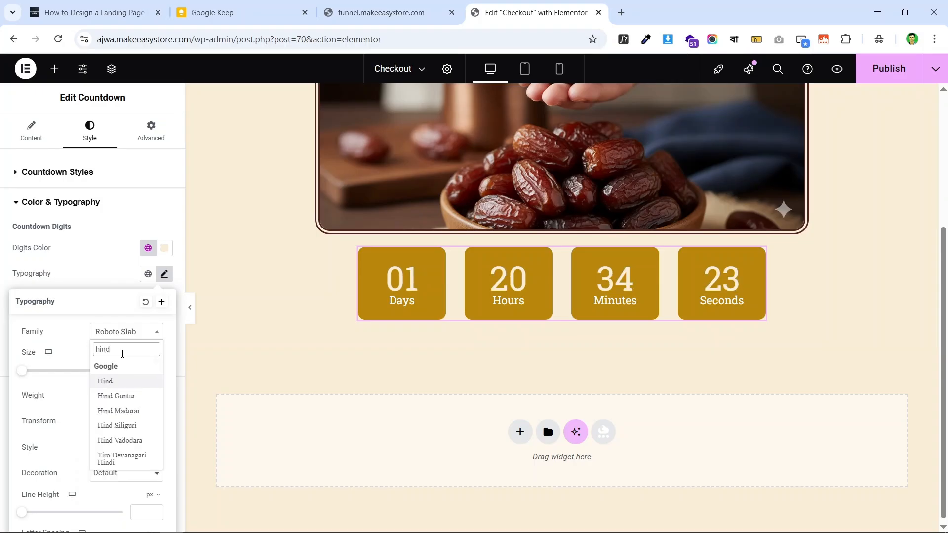
left_click(132, 424)
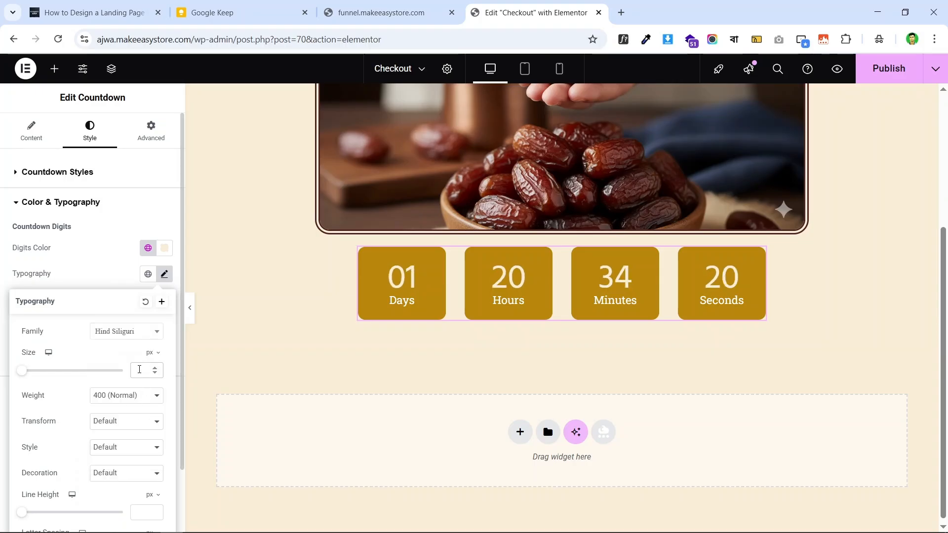
type("70")
left_click(132, 401)
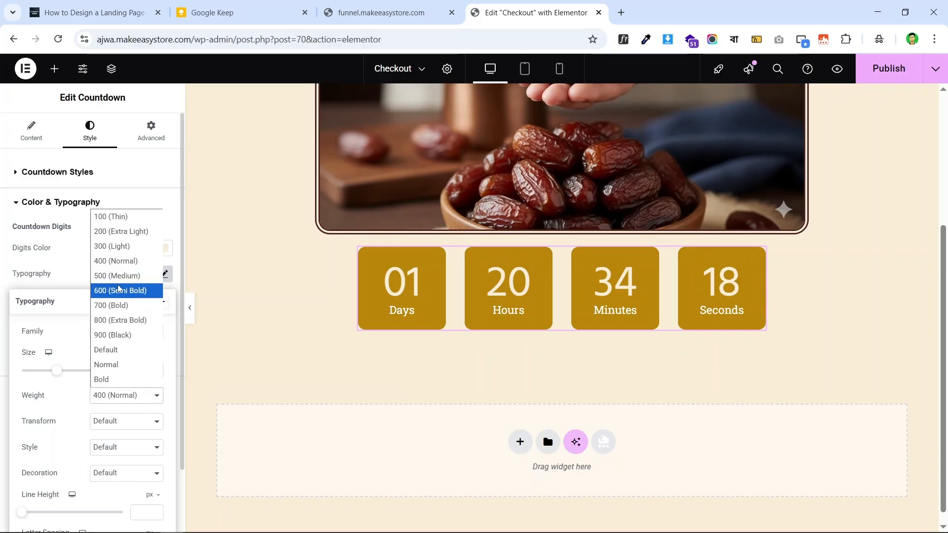
left_click(131, 273)
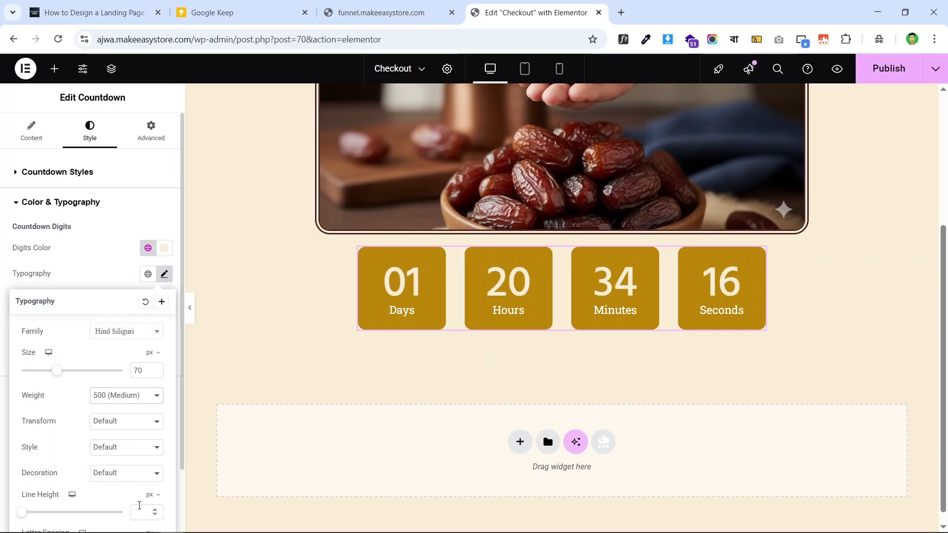
type("70")
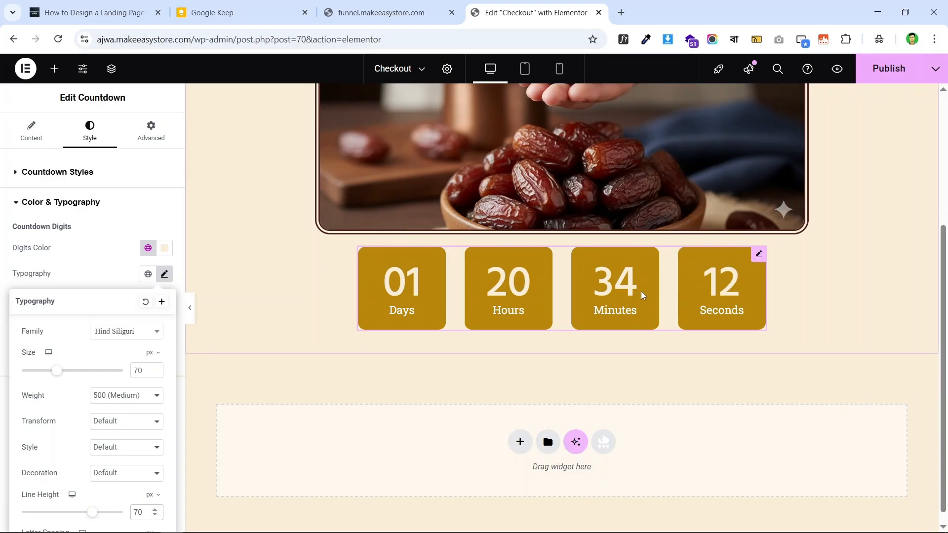
left_click(2, 301)
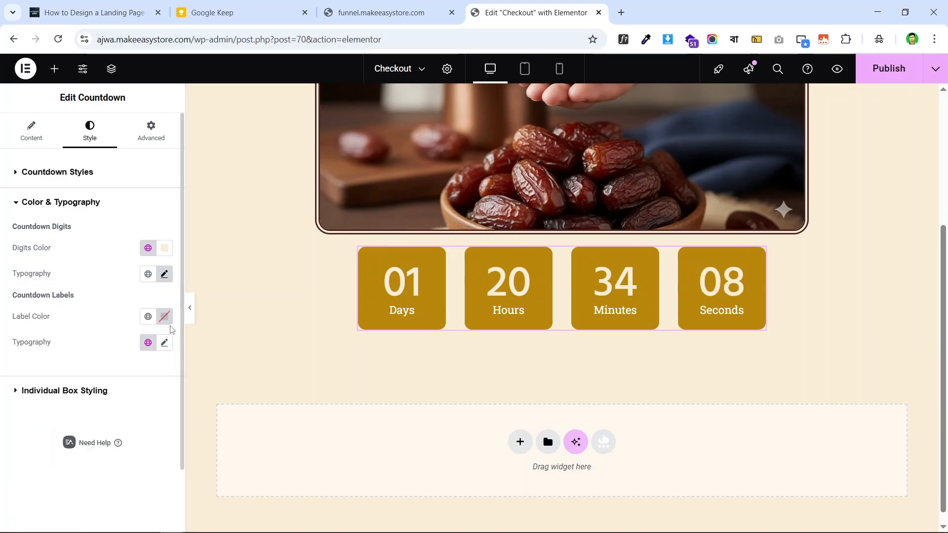
- Make the countdown labels cream and check the Days label's font on the live page
left_click(147, 317)
left_click(88, 118)
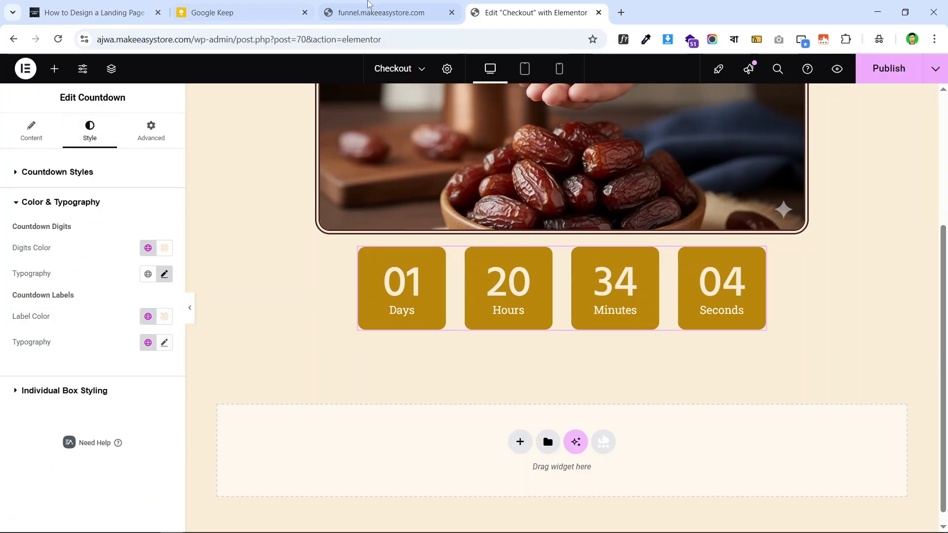
left_click(380, 12)
scroll(480, 243, "down", 2)
scroll(480, 242, "down", 1)
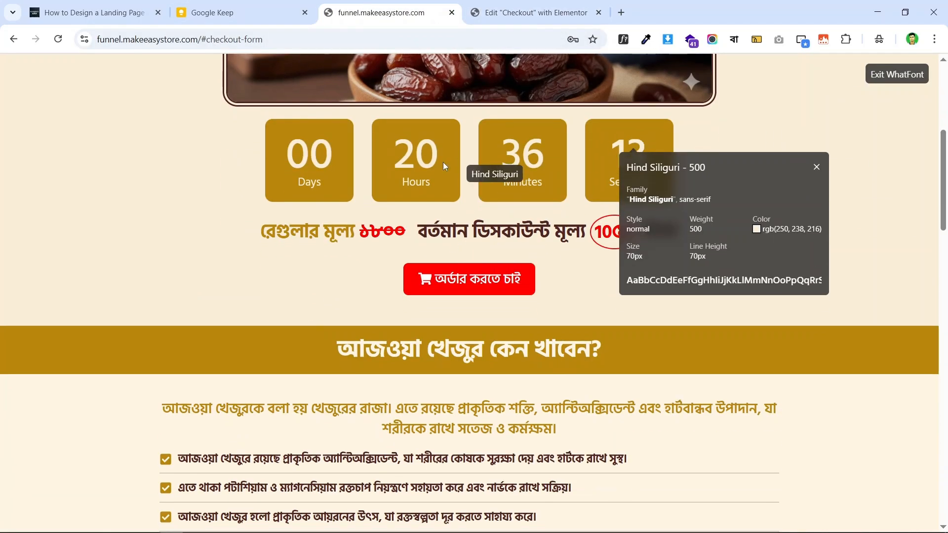
left_click(304, 180)
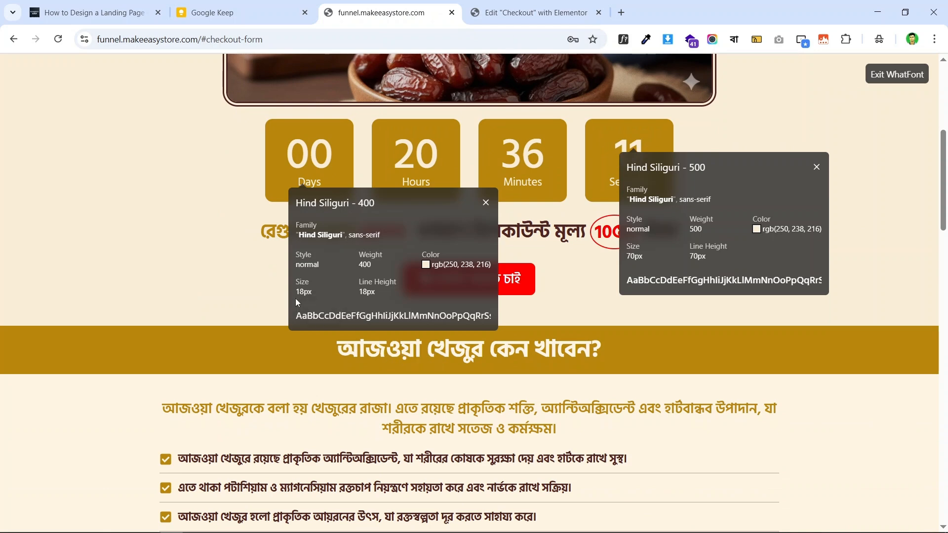
left_click(534, 12)
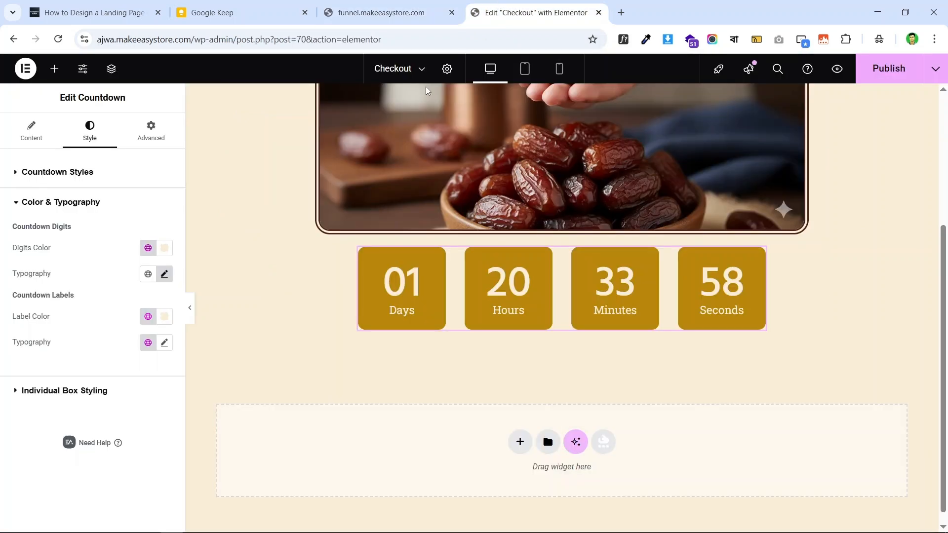
- Set the label typography to Hind Siliguri 18 px with 18 line height, and publish
left_click(164, 343)
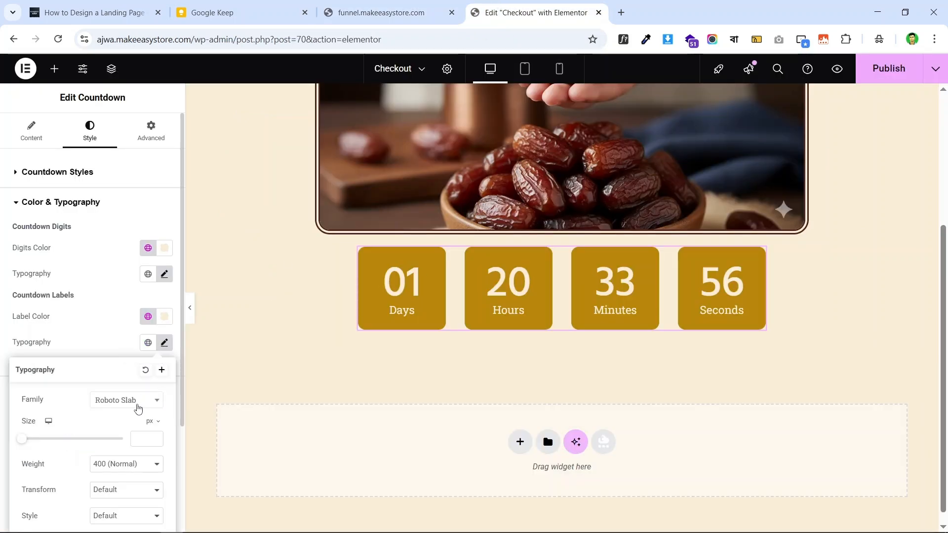
left_click(136, 401)
type("him")
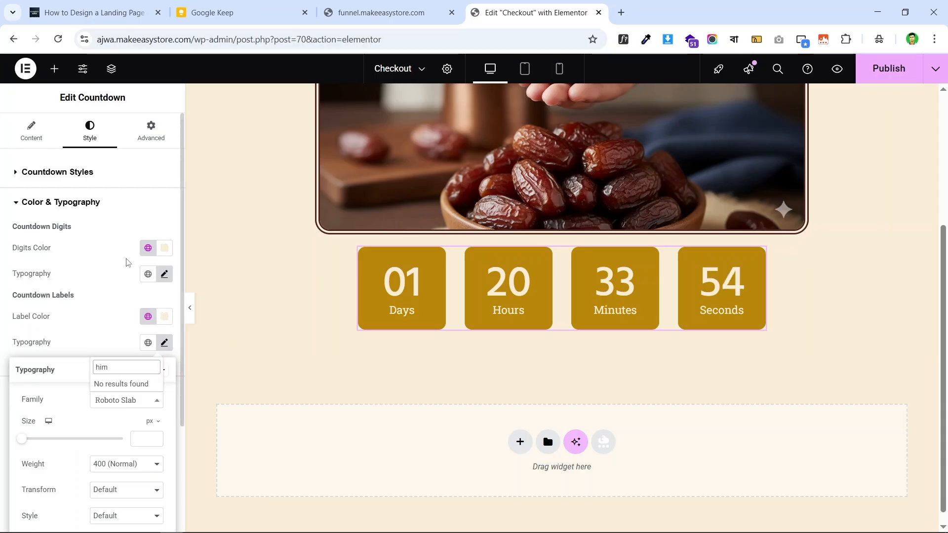
key("BackSpace")
type("nd")
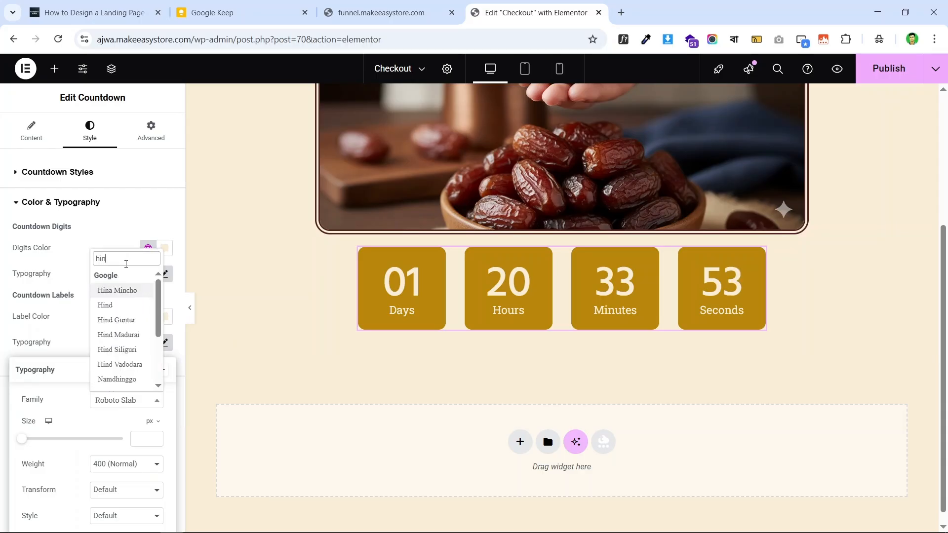
left_click(128, 347)
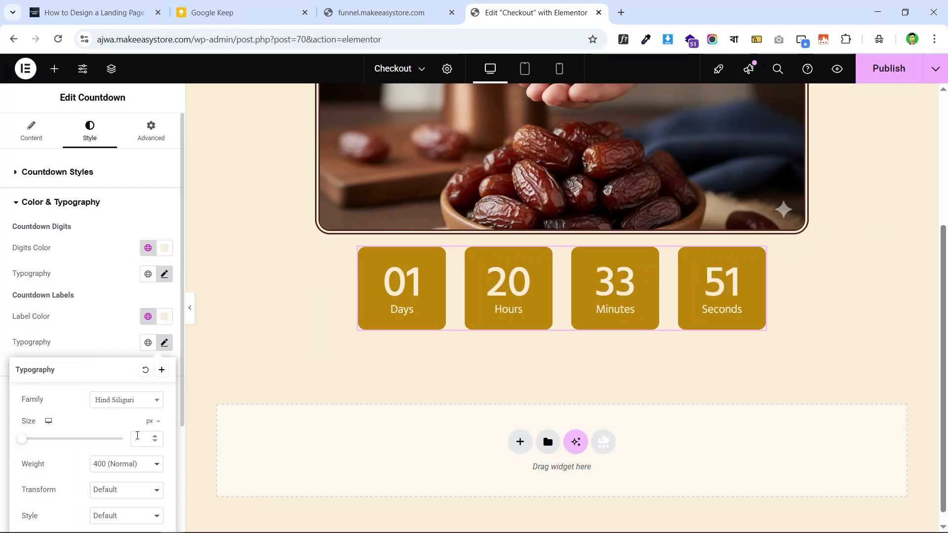
left_click(137, 439)
type("18")
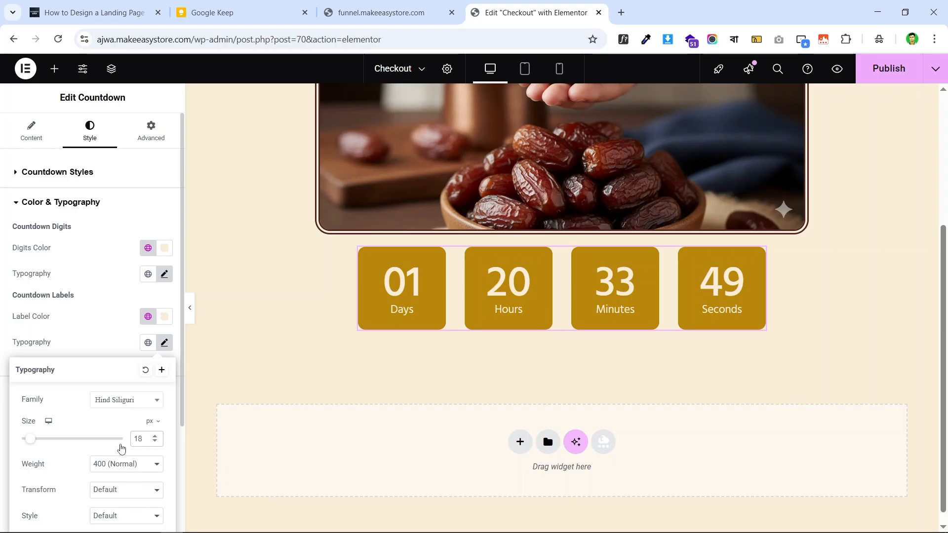
scroll(134, 310, "down", 3)
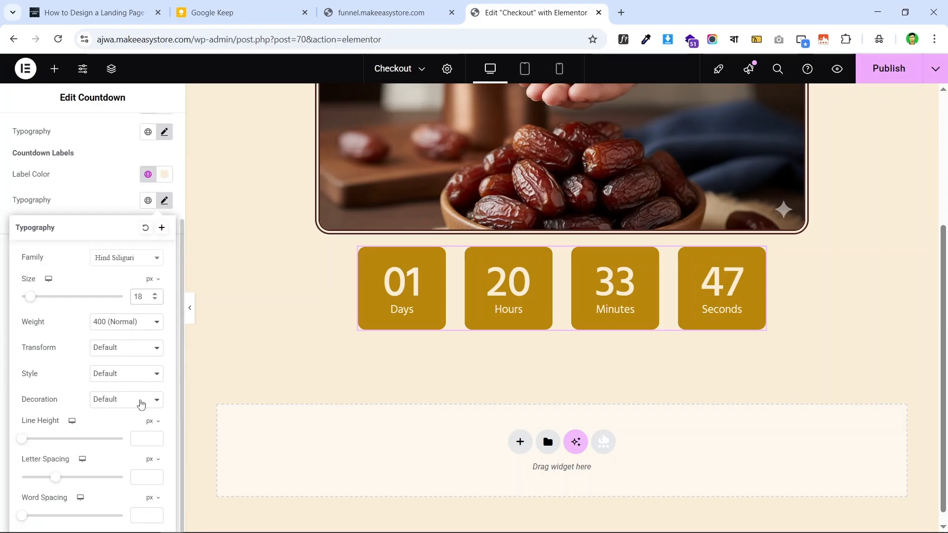
left_click(139, 437)
type("15")
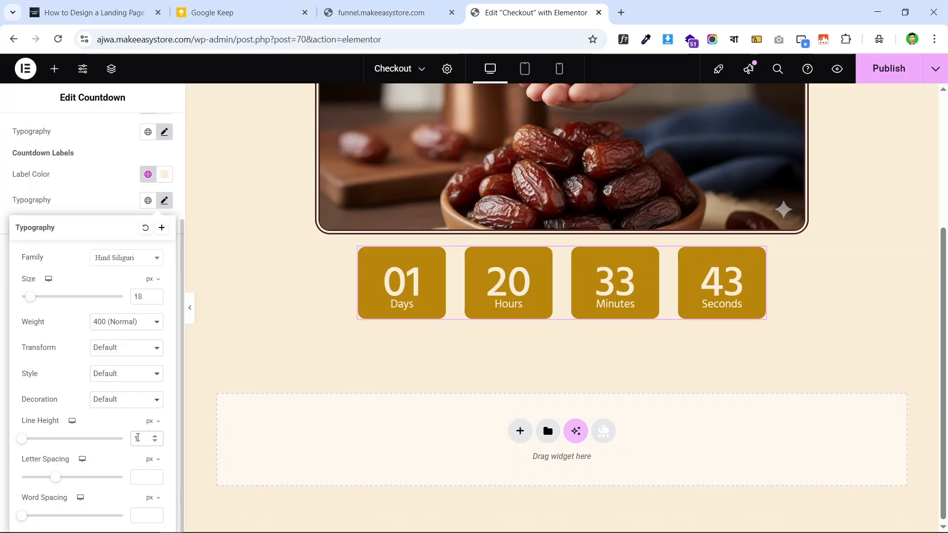
key("BackSpace")
type("8")
left_click(3, 291)
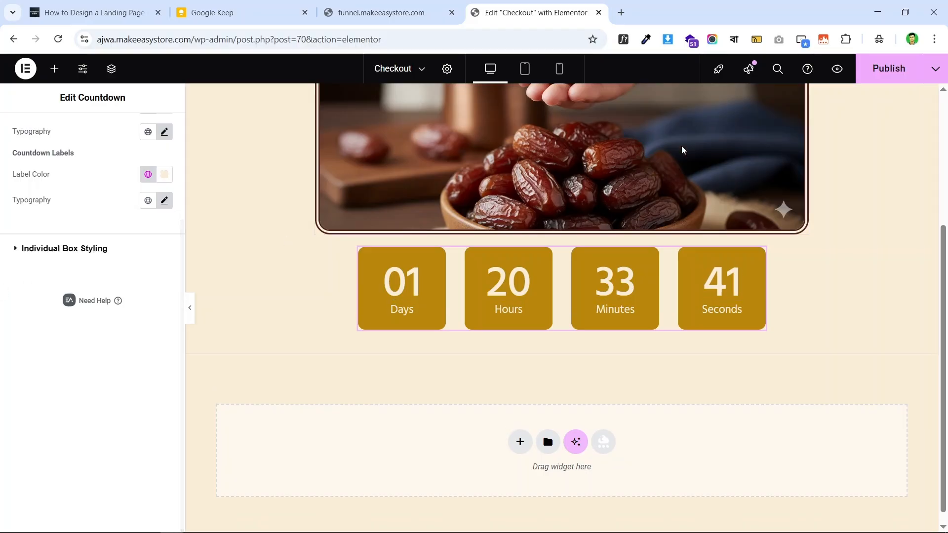
left_click(891, 72)
- Turn off the WhatFont overlays on the live funnel page
left_click(420, 13)
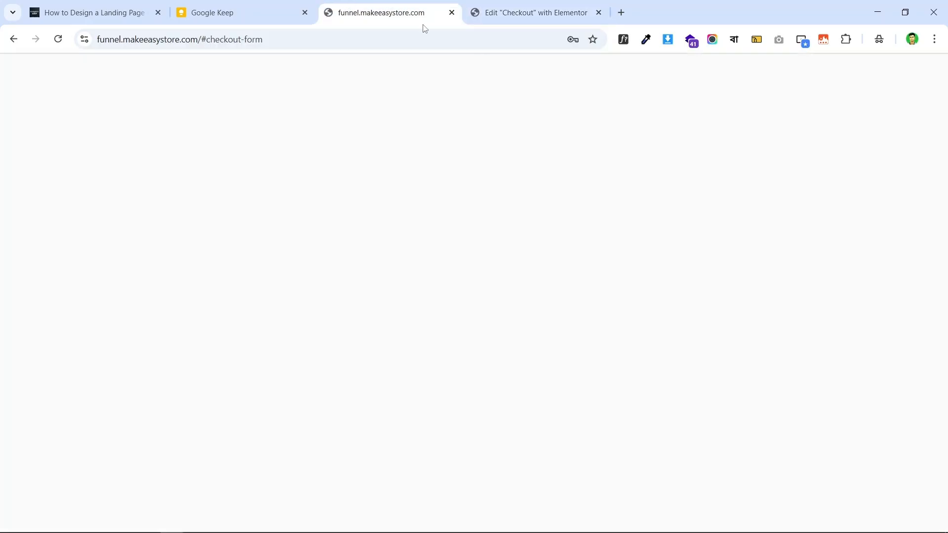
scroll(489, 210, "up", 1)
left_click(625, 40)
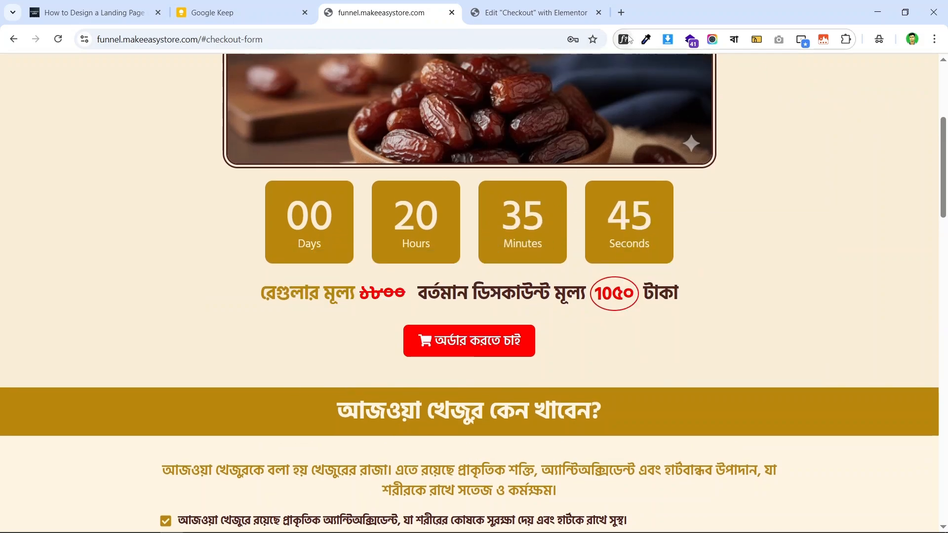
left_click(535, 12)
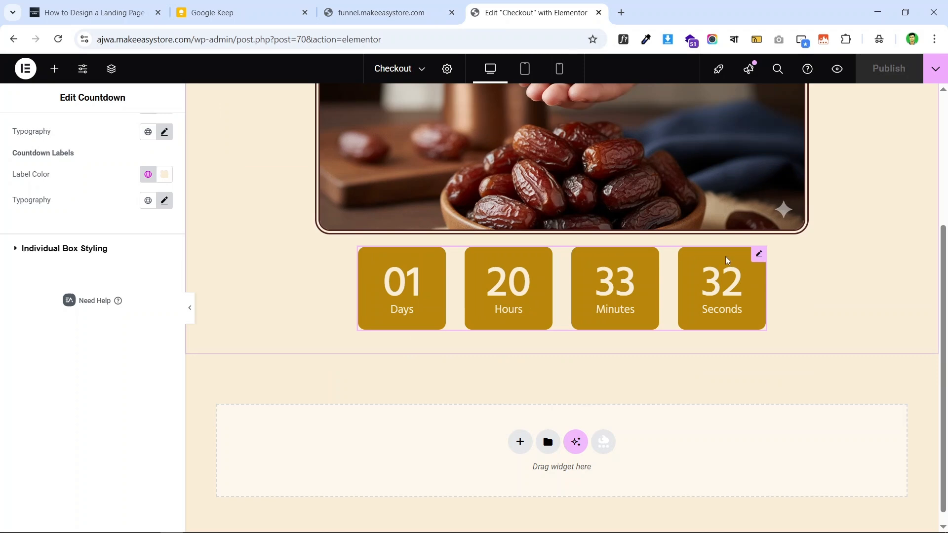
- Change the countdown due date to 13 October 2025, so the timer shows 04 days
left_click(757, 254)
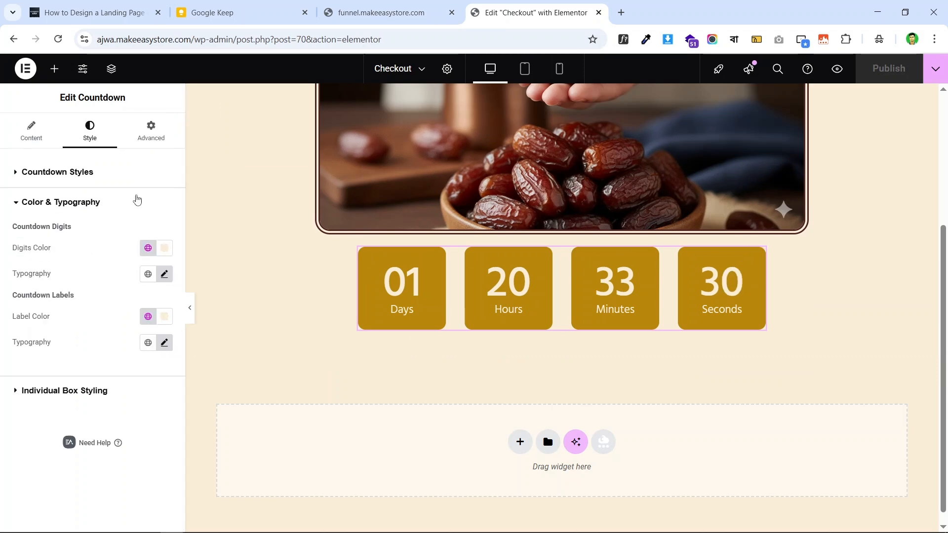
left_click(32, 132)
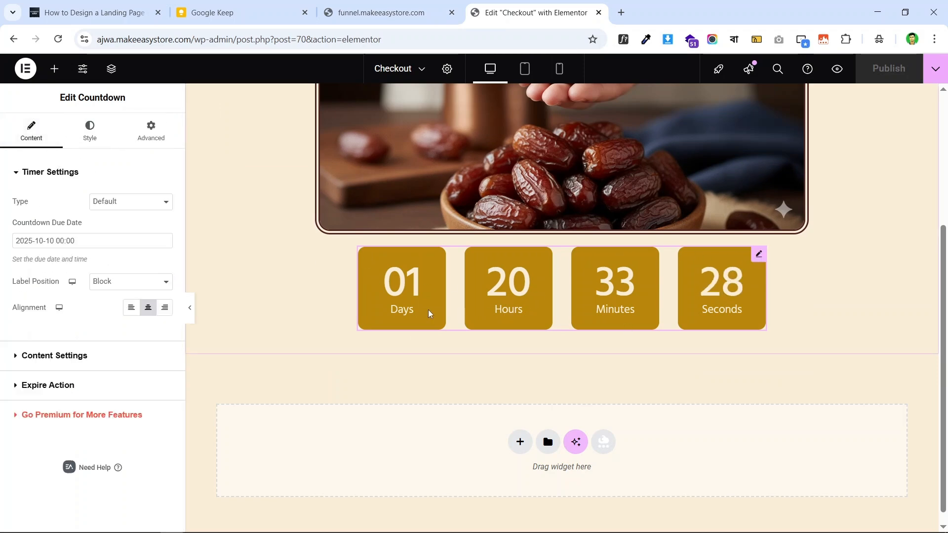
left_click(89, 241)
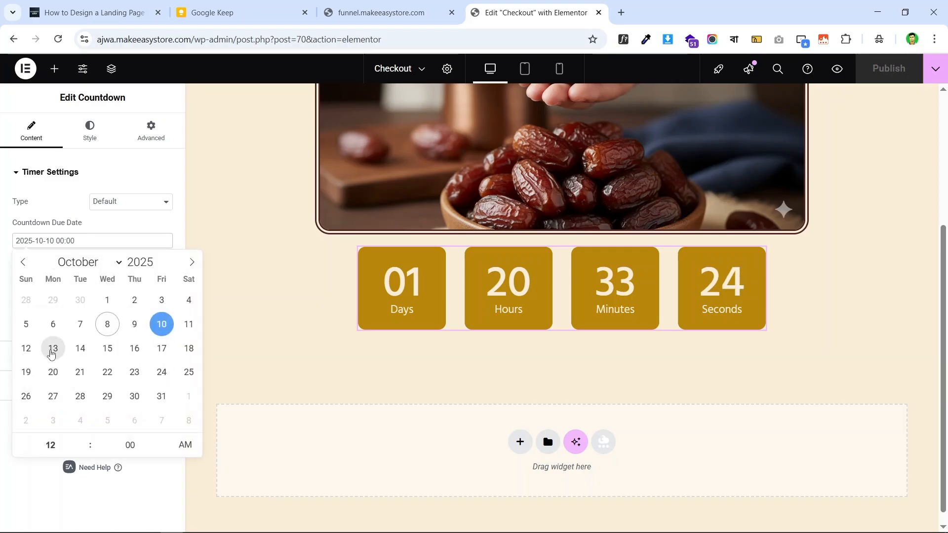
left_click(55, 352)
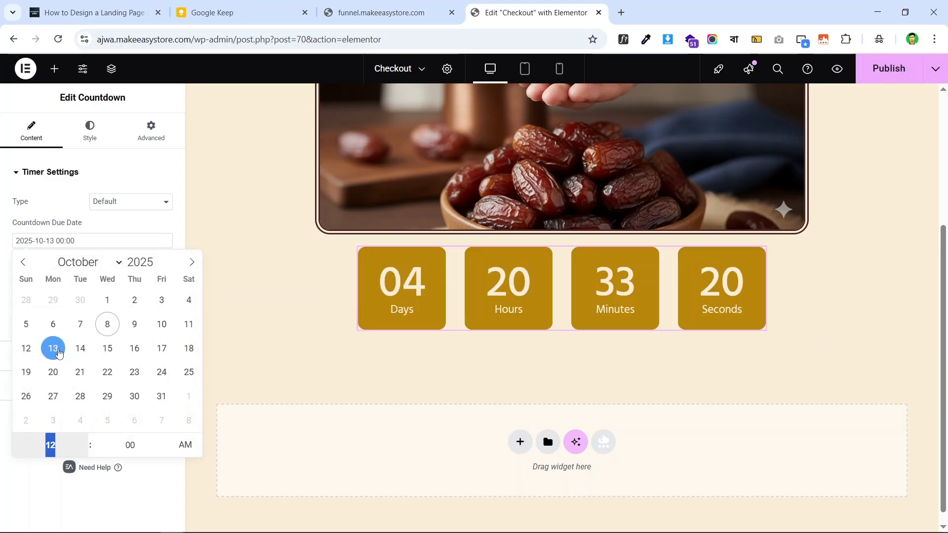
left_click(2, 272)
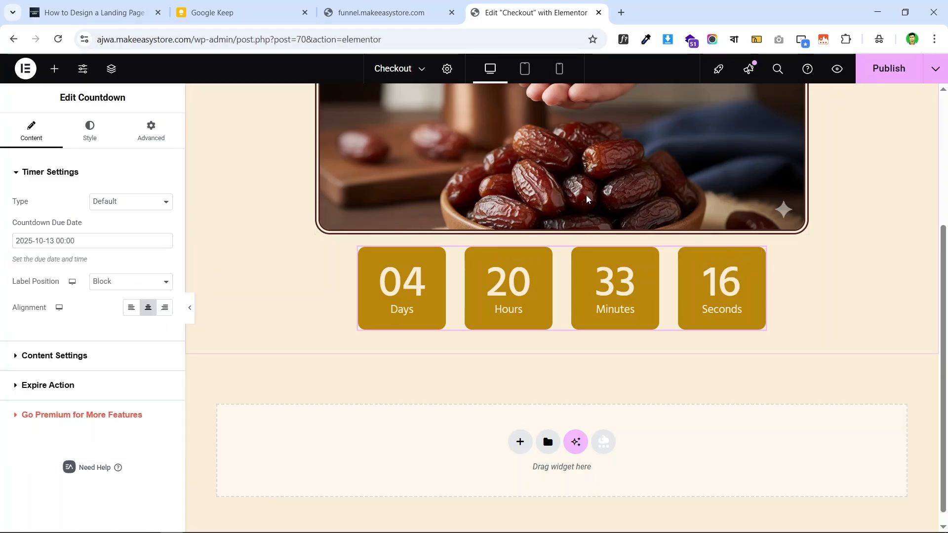
scroll(679, 209, "up", 1)
scroll(679, 209, "down", 2)
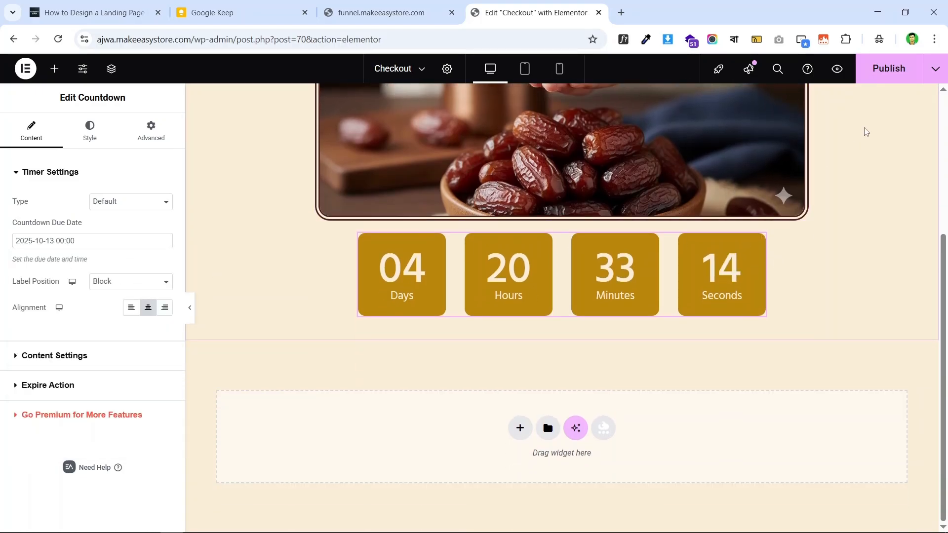
- Select and inspect the regular and discounted price lines under the live page's countdown
left_click(395, 5)
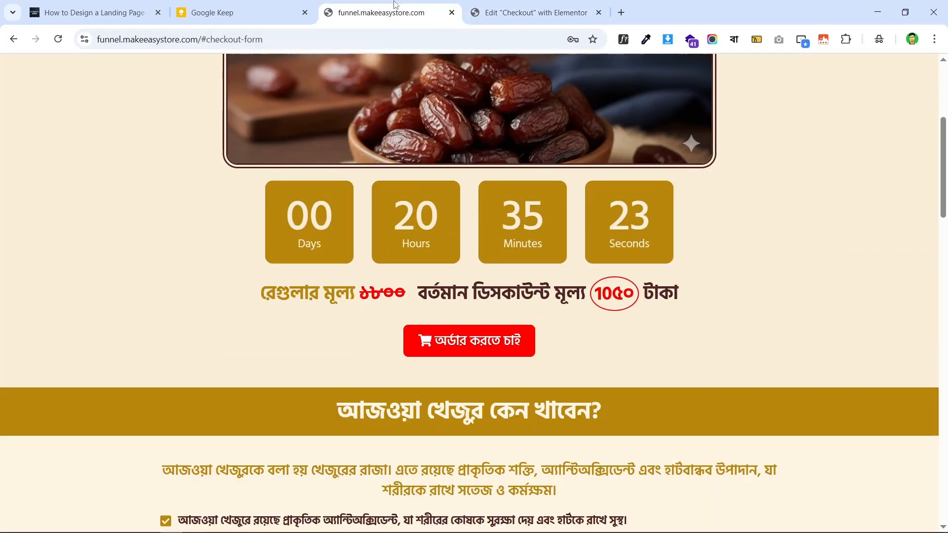
scroll(380, 296, "down", 1)
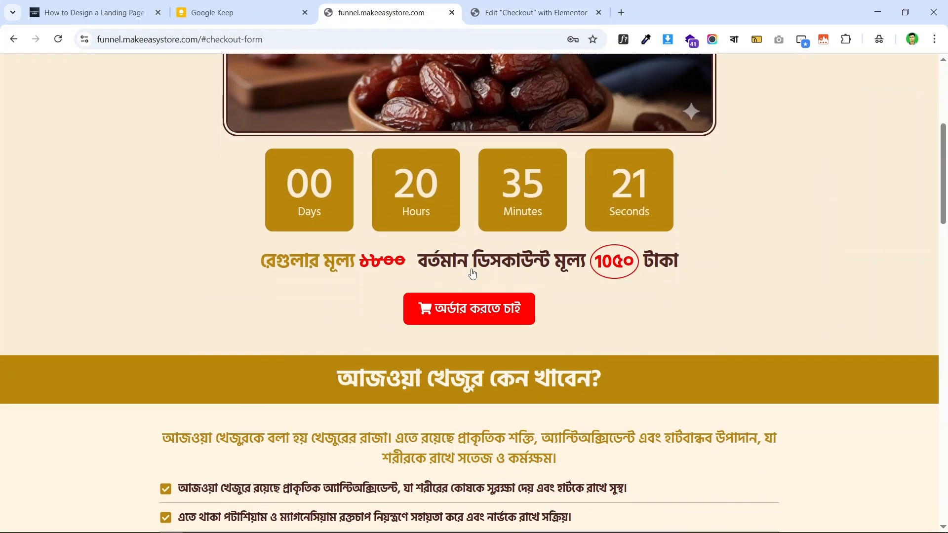
scroll(384, 263, "up", 1)
scroll(415, 274, "down", 1)
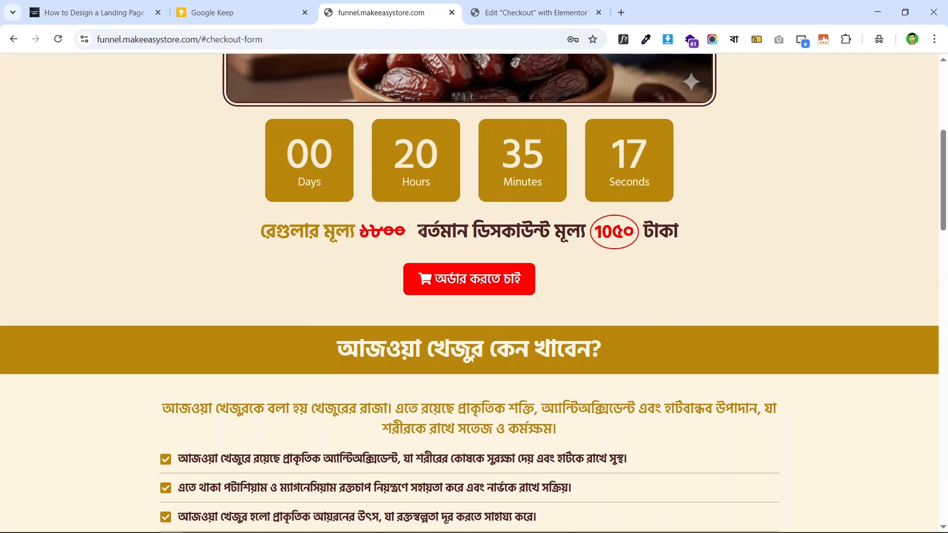
left_click_drag(419, 232, 692, 230)
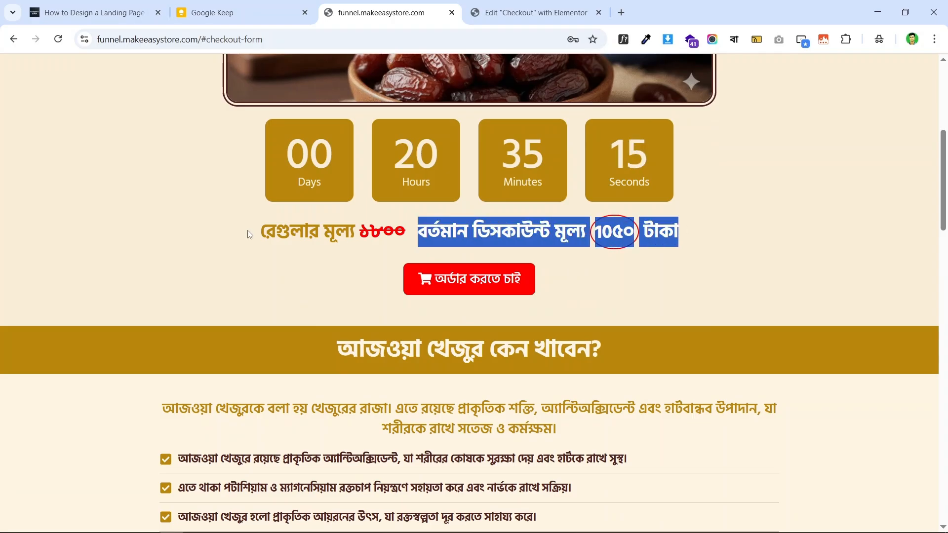
left_click_drag(255, 231, 414, 232)
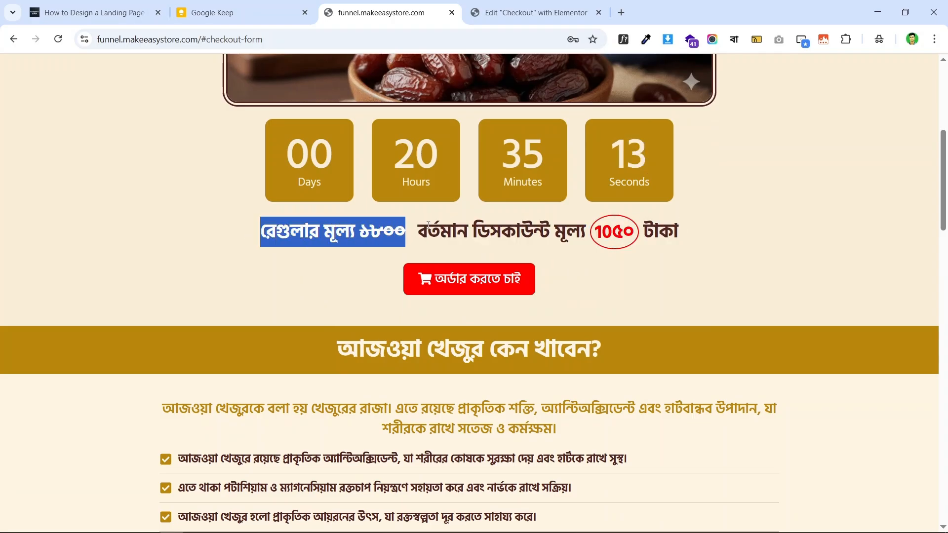
triple_click(479, 236)
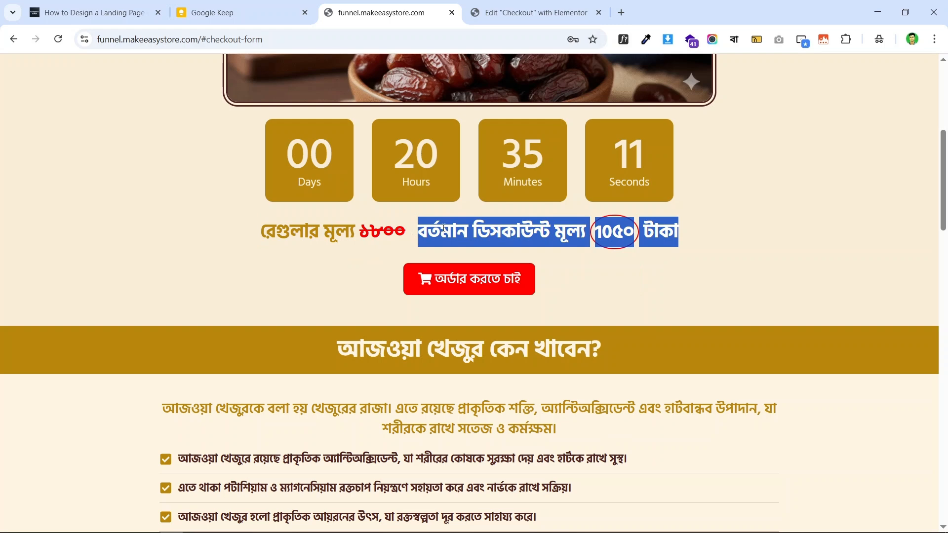
left_click(444, 228)
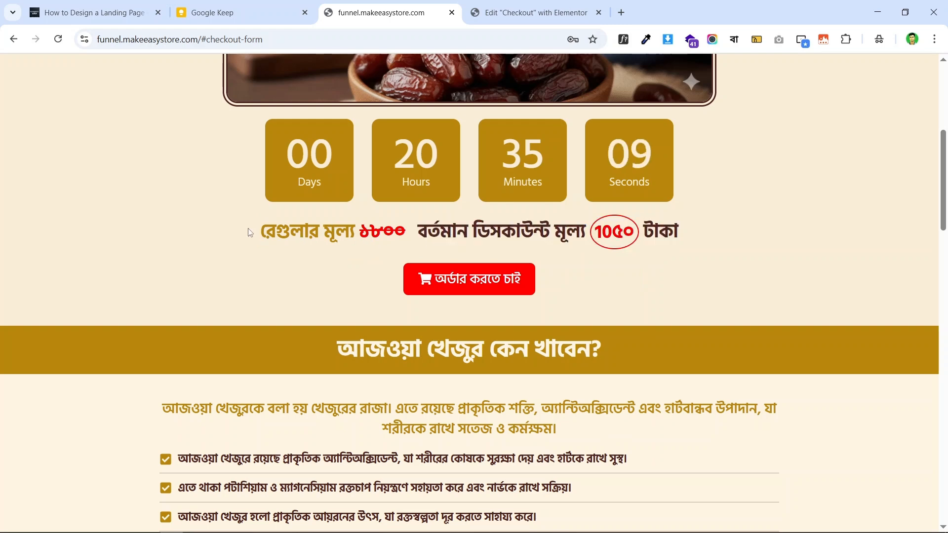
left_click_drag(263, 223, 678, 246)
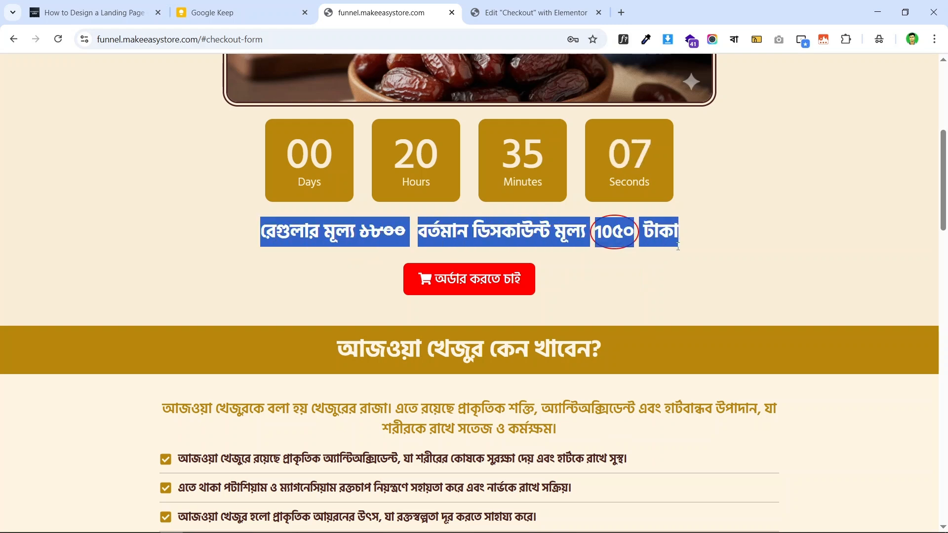
triple_click(512, 232)
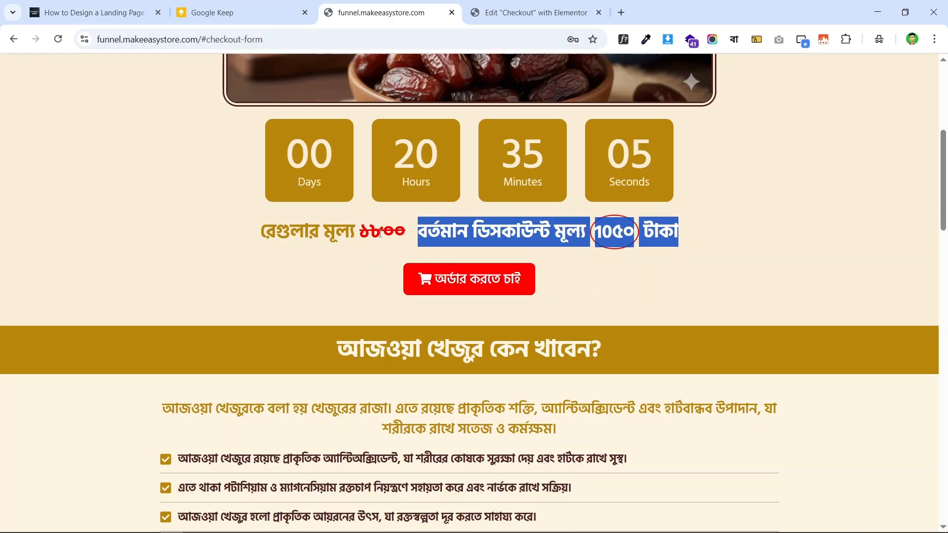
left_click_drag(267, 227, 630, 124)
left_click(536, 12)
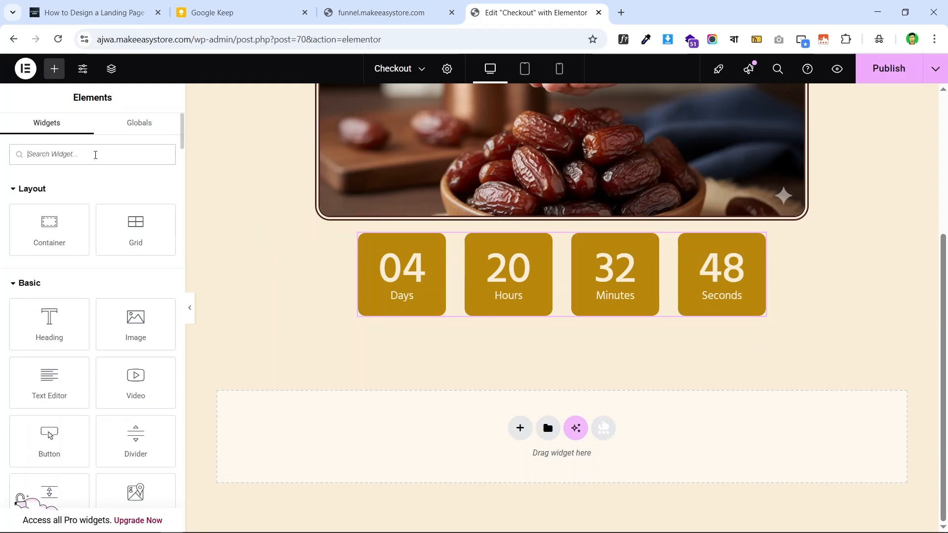
- Add an empty full-width Flexbox container below the countdown timer
type("head")
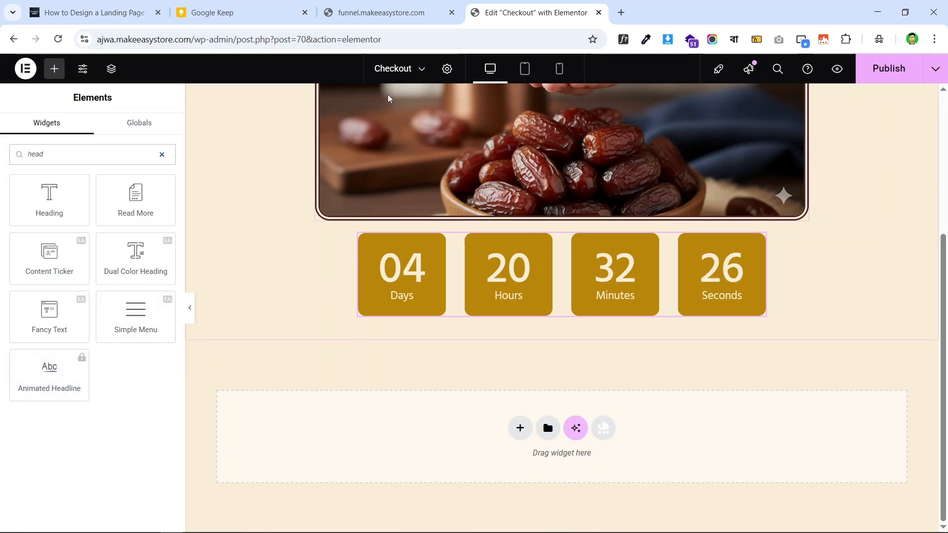
left_click(401, 2)
left_click(520, 2)
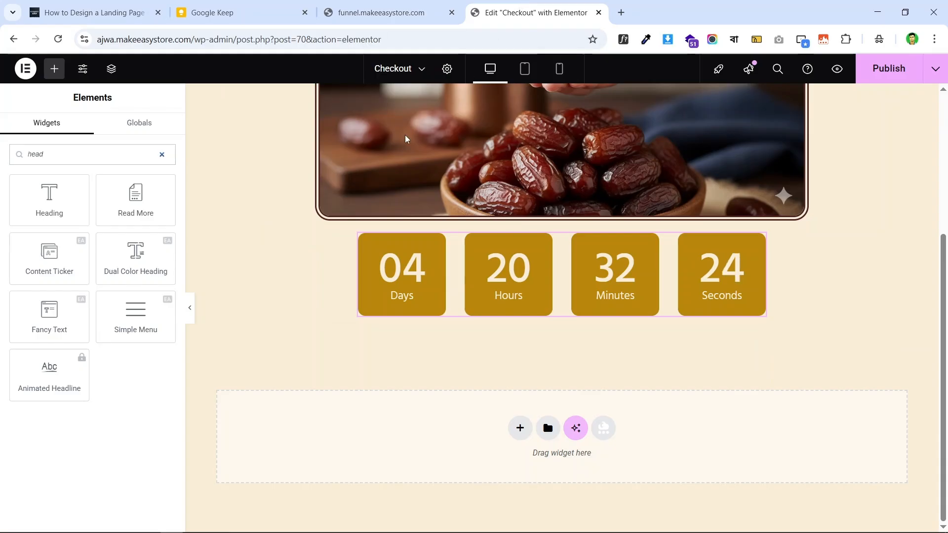
left_click(59, 77)
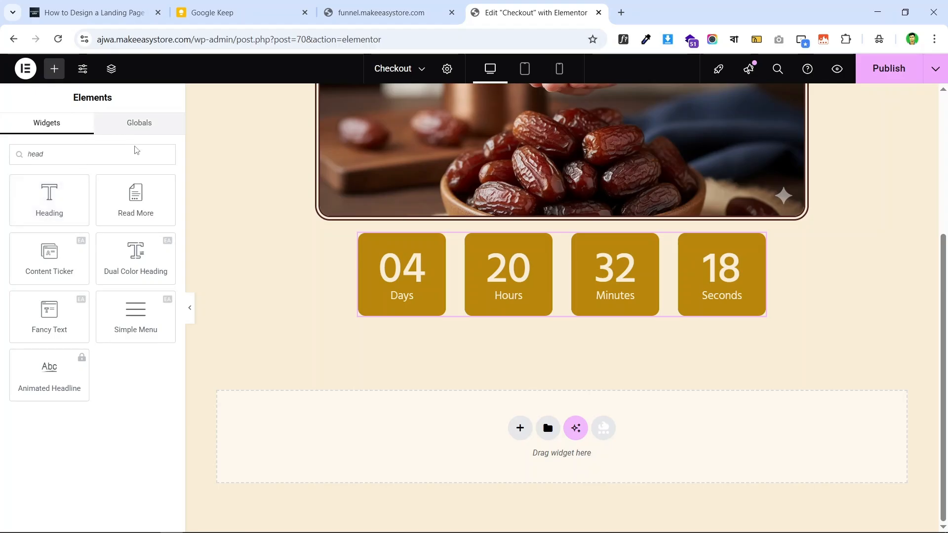
left_click(65, 154)
key("ctrl+a")
key("BackSpace")
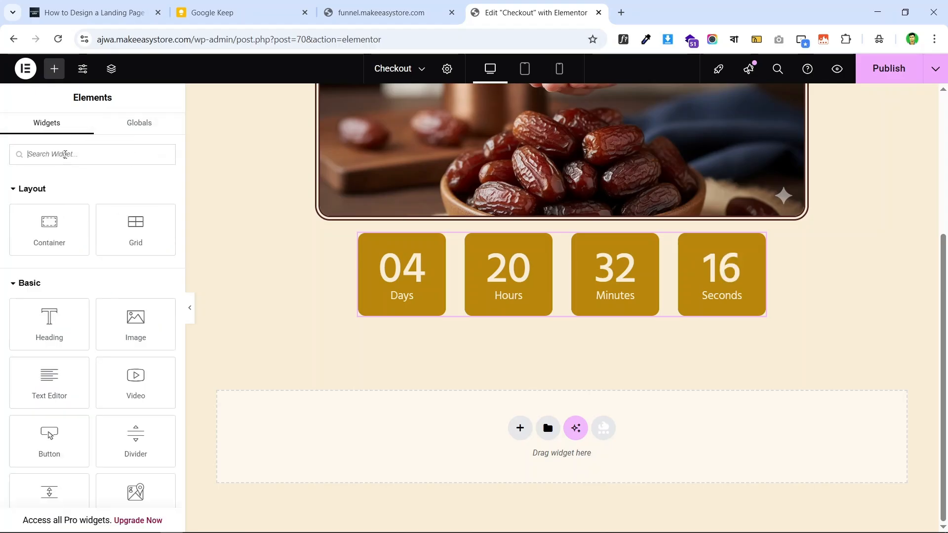
left_click_drag(54, 245, 574, 299)
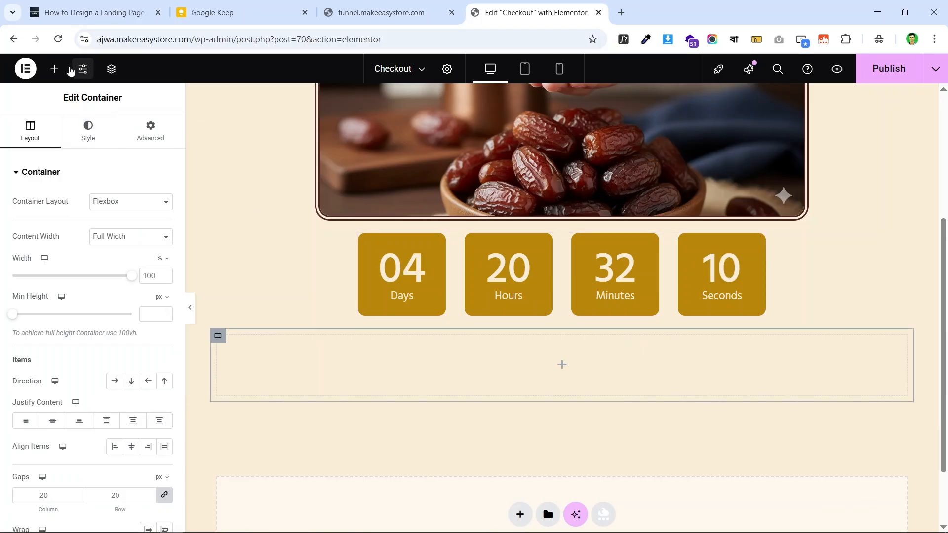
left_click(359, 7)
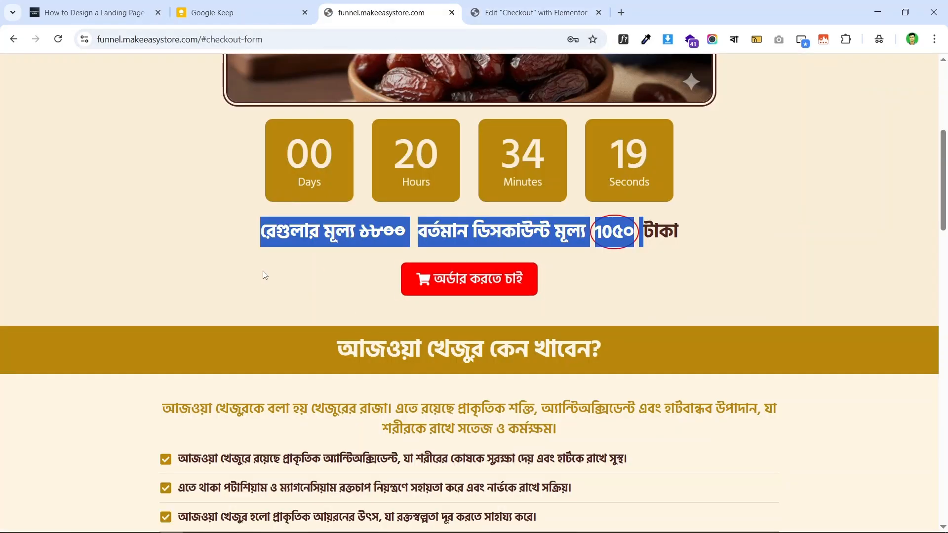
- Re-inspect the regular and discount price lines on the live checkout page
left_click(371, 253)
left_click_drag(407, 228, 258, 230)
left_click(422, 360)
triple_click(513, 231)
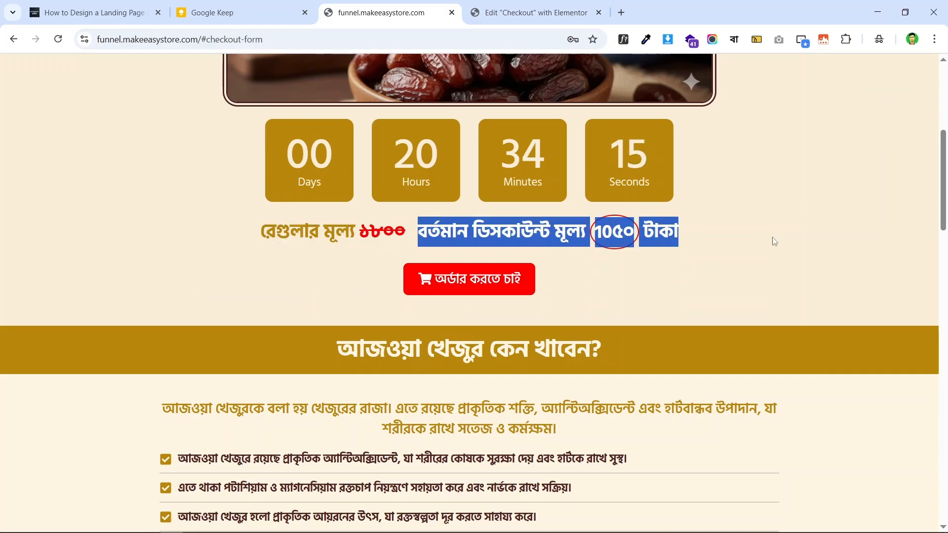
triple_click(247, 250)
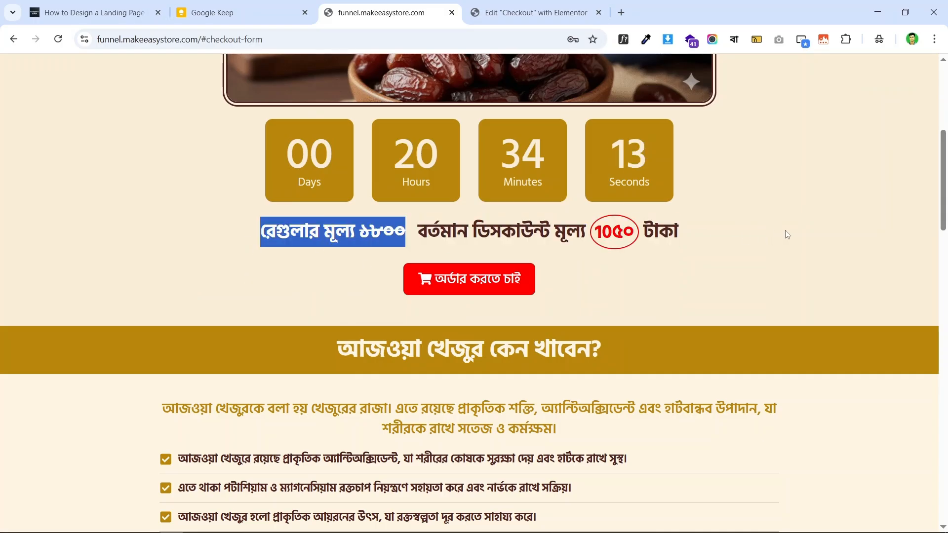
left_click(766, 233)
- Review the price-line code block in the 'How to Design a Landing Page' tutorial
left_click(121, 5)
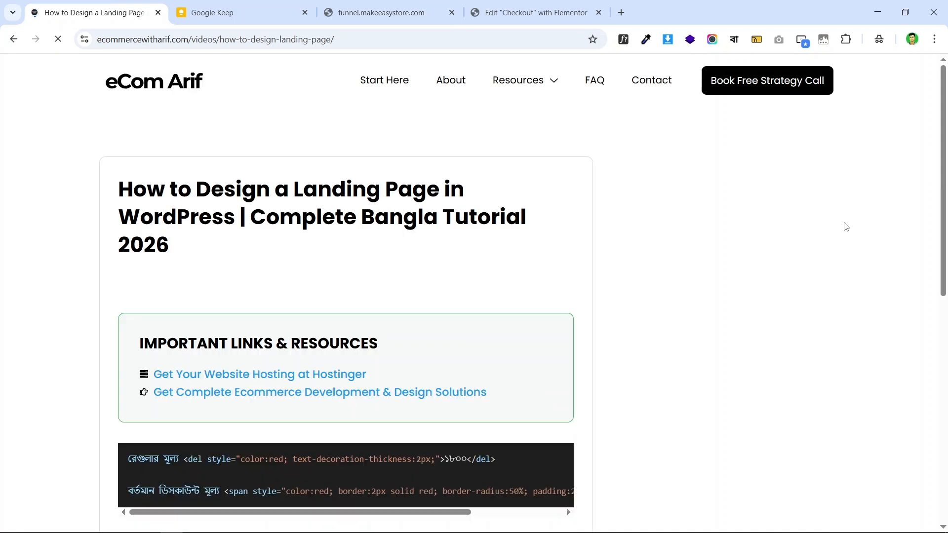
scroll(523, 189, "down", 5)
scroll(478, 164, "up", 4)
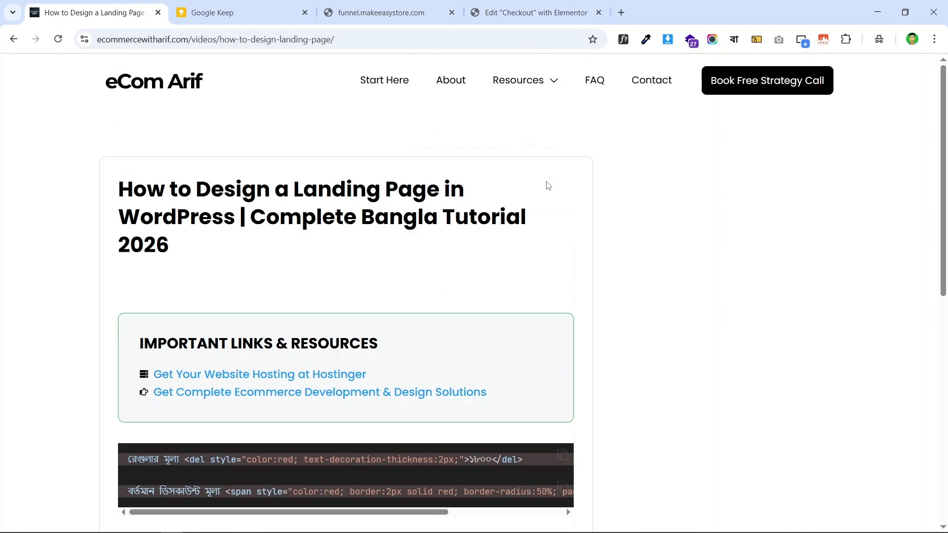
scroll(558, 251, "down", 3)
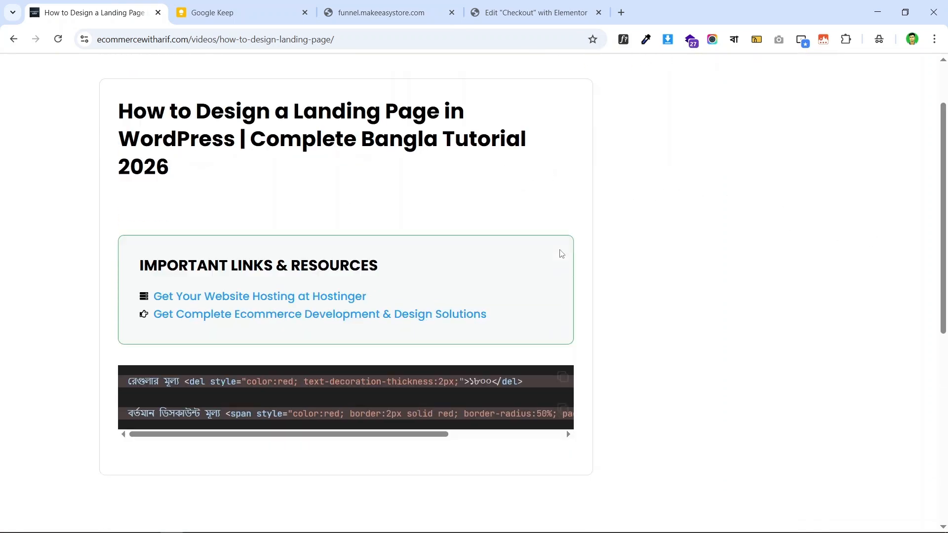
scroll(413, 217, "up", 3)
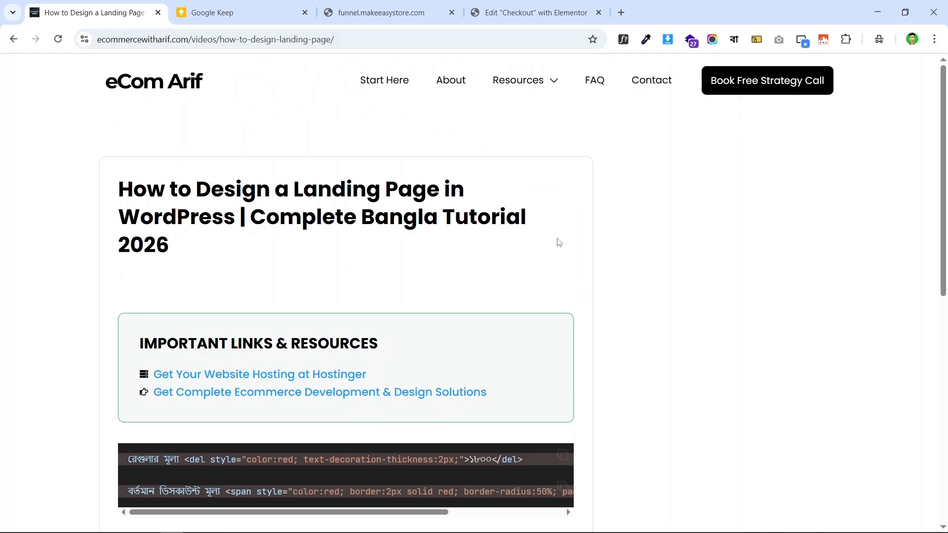
scroll(494, 208, "down", 3)
scroll(472, 184, "up", 3)
scroll(346, 168, "down", 5)
scroll(367, 186, "up", 5)
scroll(373, 231, "down", 4)
scroll(362, 177, "up", 4)
scroll(355, 237, "down", 3)
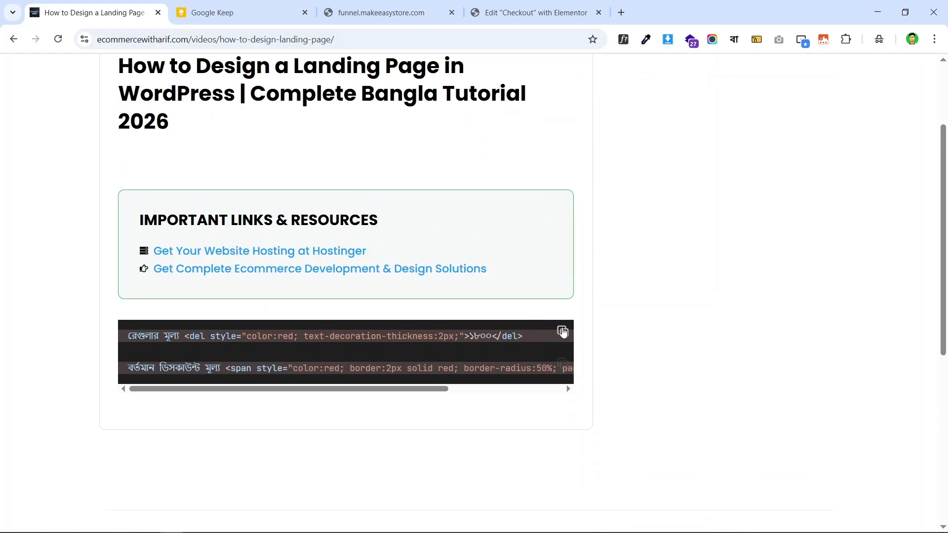
- Place a Heading widget inside the new container below the countdown
left_click(524, 12)
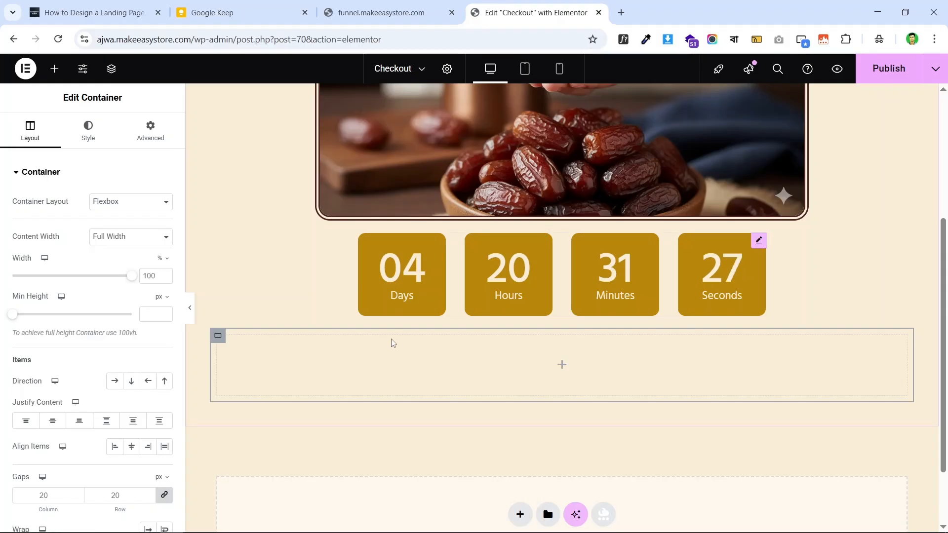
left_click(54, 69)
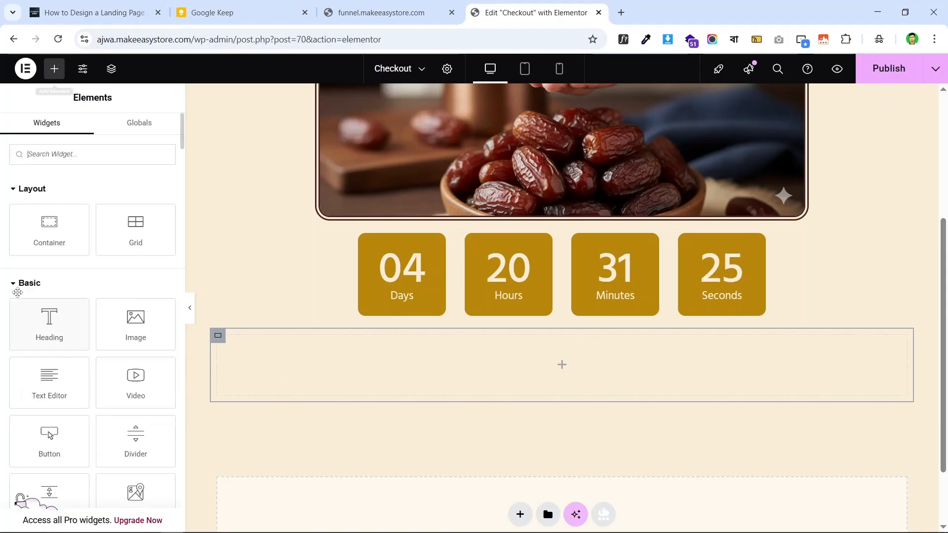
left_click_drag(58, 328, 540, 375)
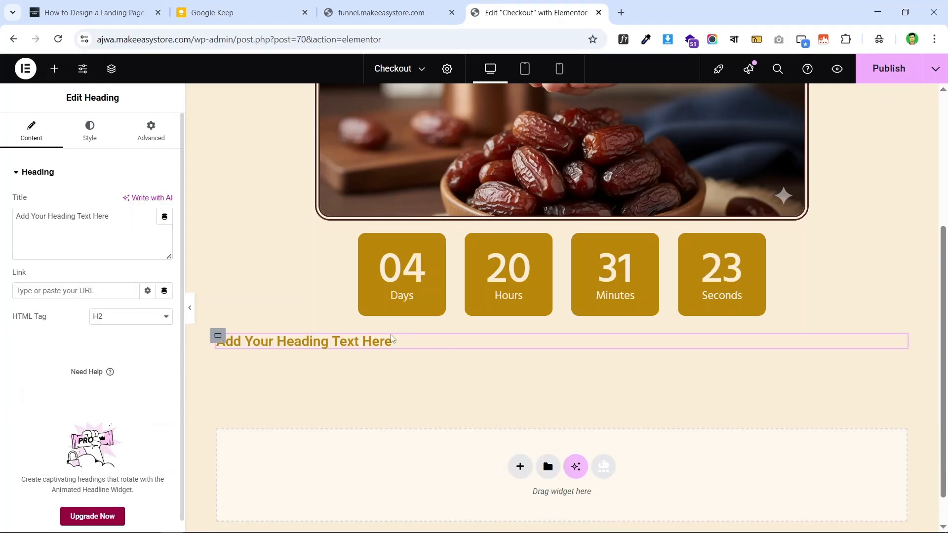
- Make the heading an H3 reading 'রেগুলার মূল্য ১৮০০' using the tutorial's red strikethrough code
left_click(113, 317)
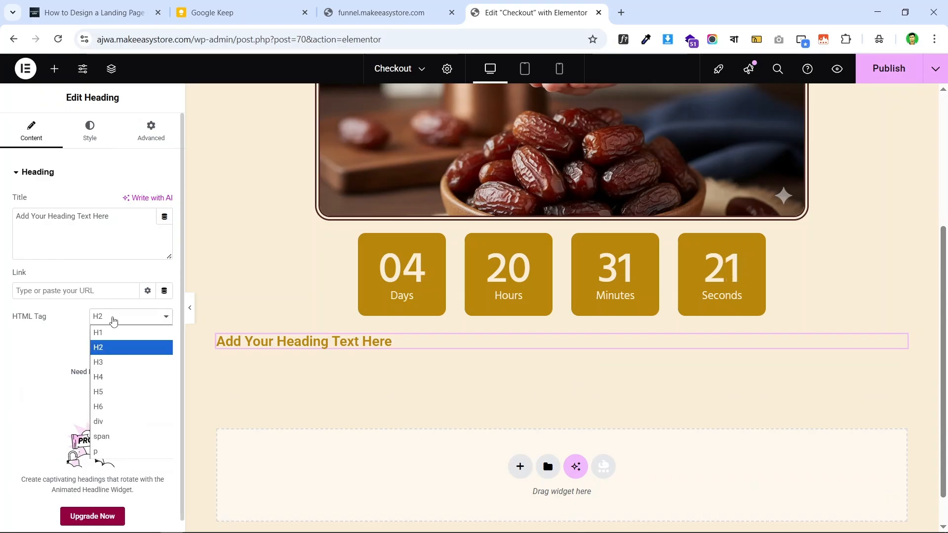
left_click(116, 360)
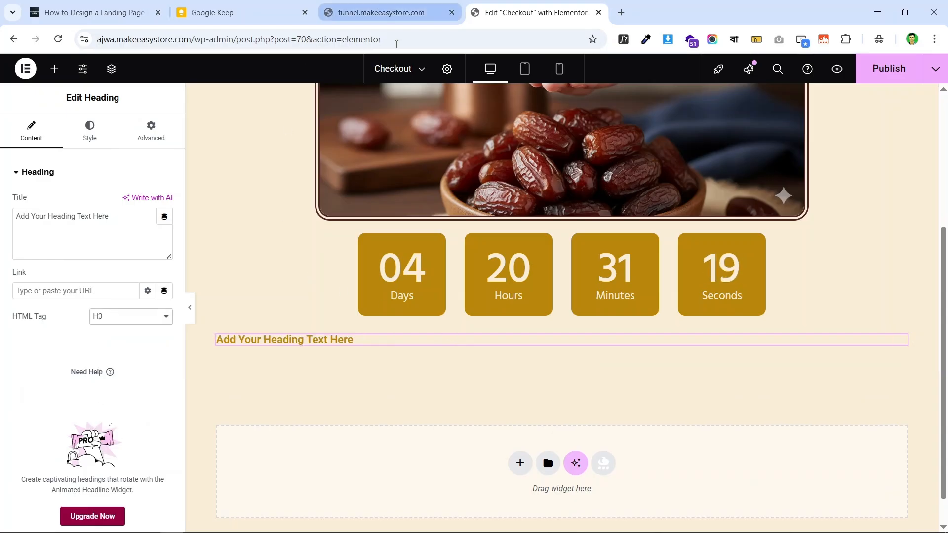
left_click(99, 7)
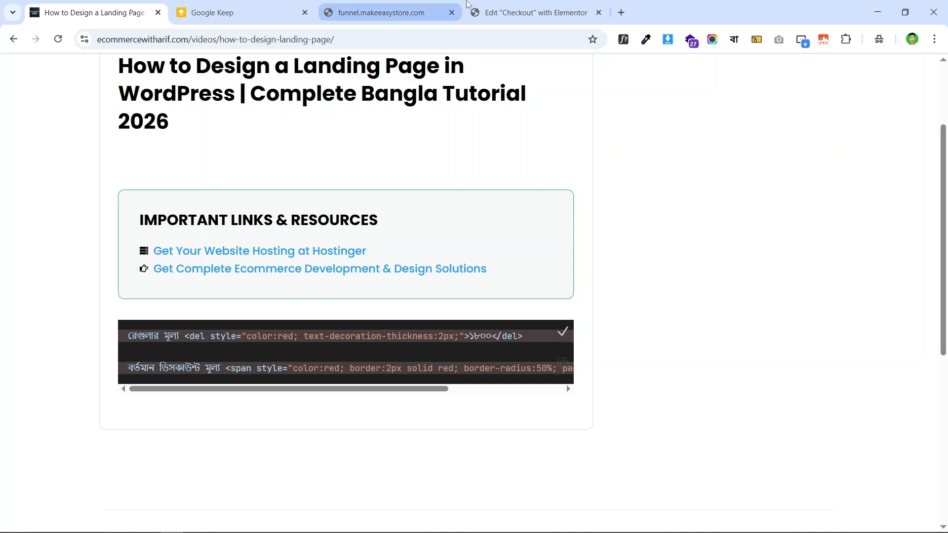
left_click(531, 13)
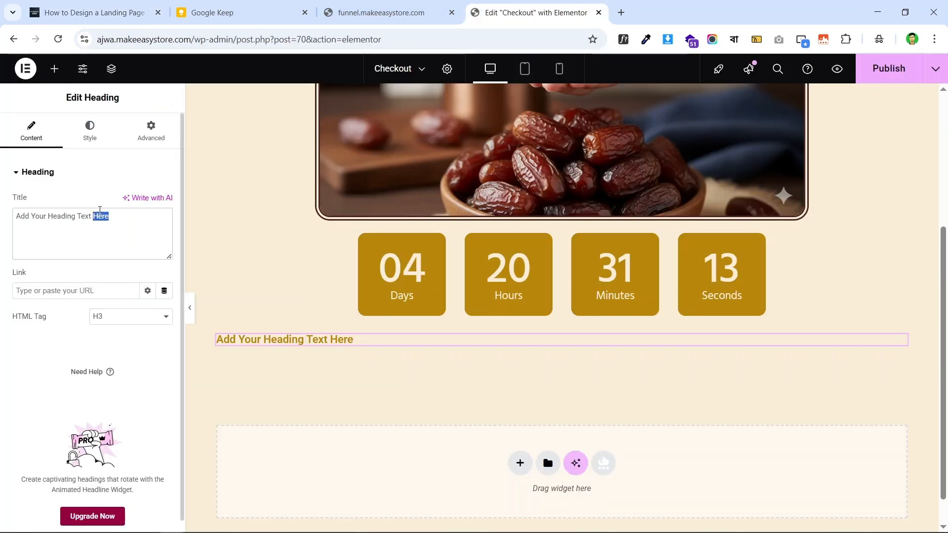
triple_click(99, 212)
type("রেগুলার মূল্য <del style=\"color:red; text-decoration-thickness:2px;\">১৮০০</del>")
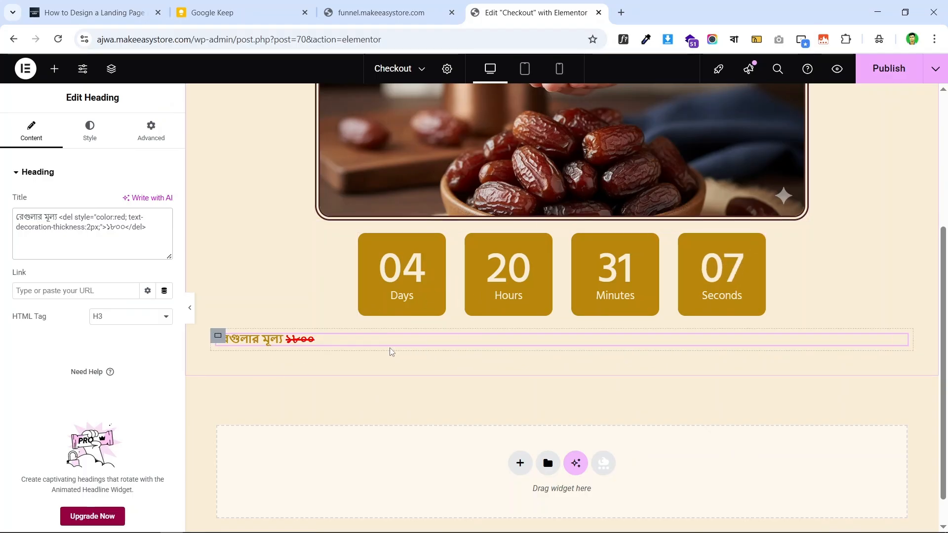
left_click(115, 5)
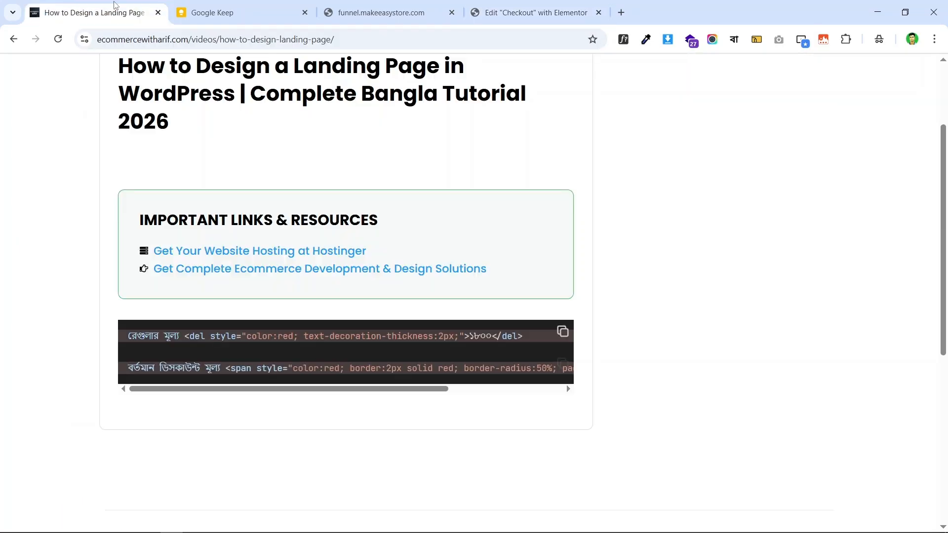
left_click(564, 333)
left_click(531, 13)
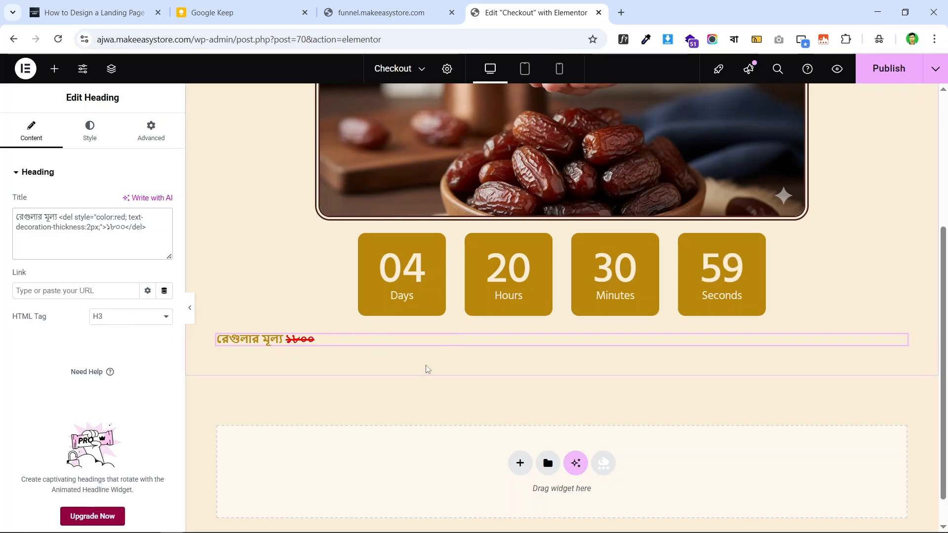
- Check the live price font, then set the heading's font family to Hind Siliguri
left_click(381, 13)
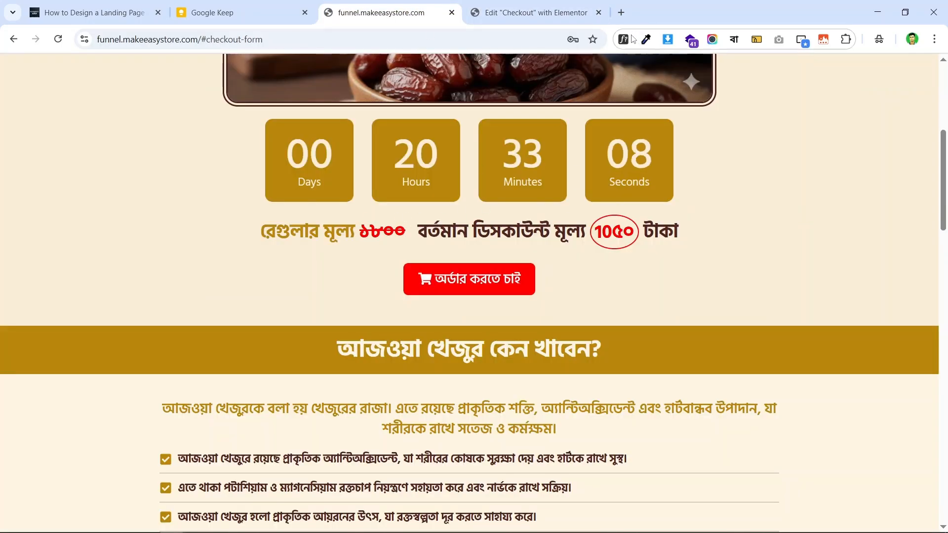
left_click(319, 235)
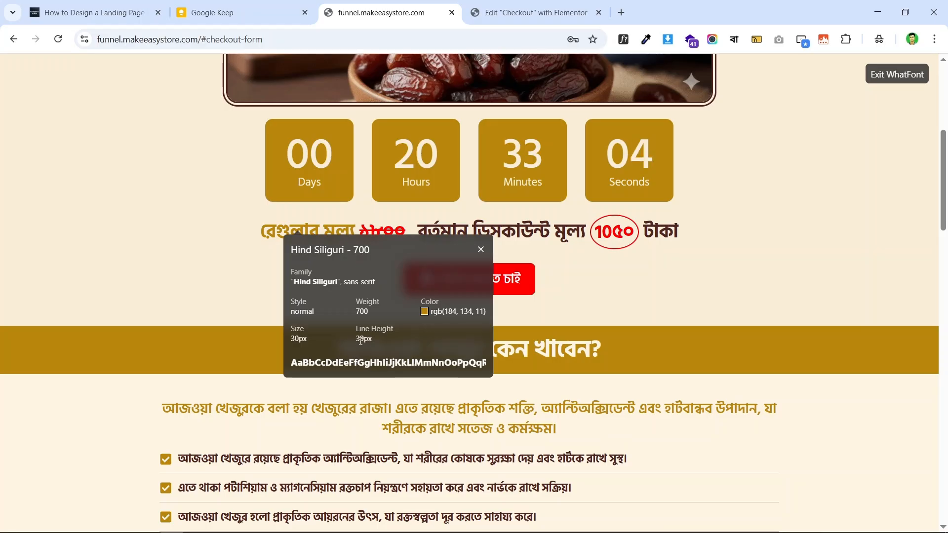
left_click(497, 14)
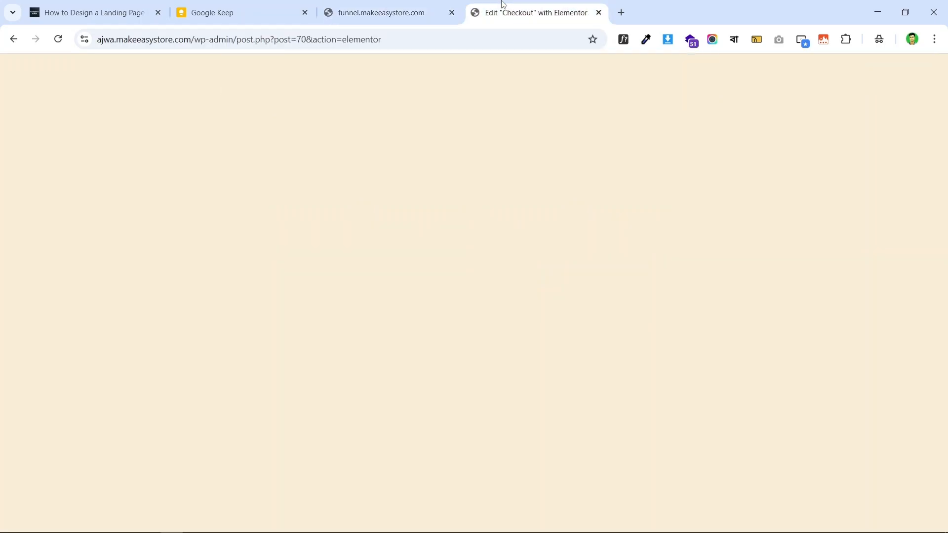
left_click(90, 131)
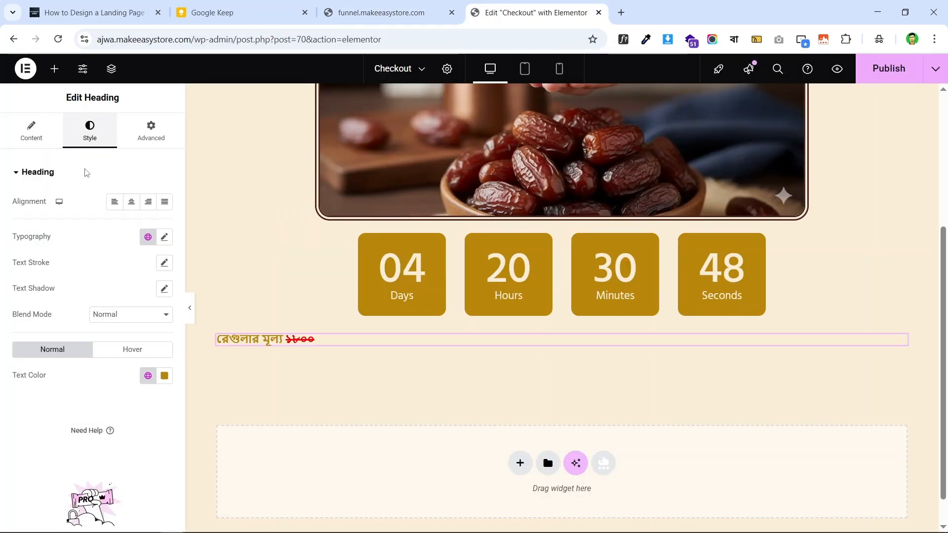
left_click(164, 238)
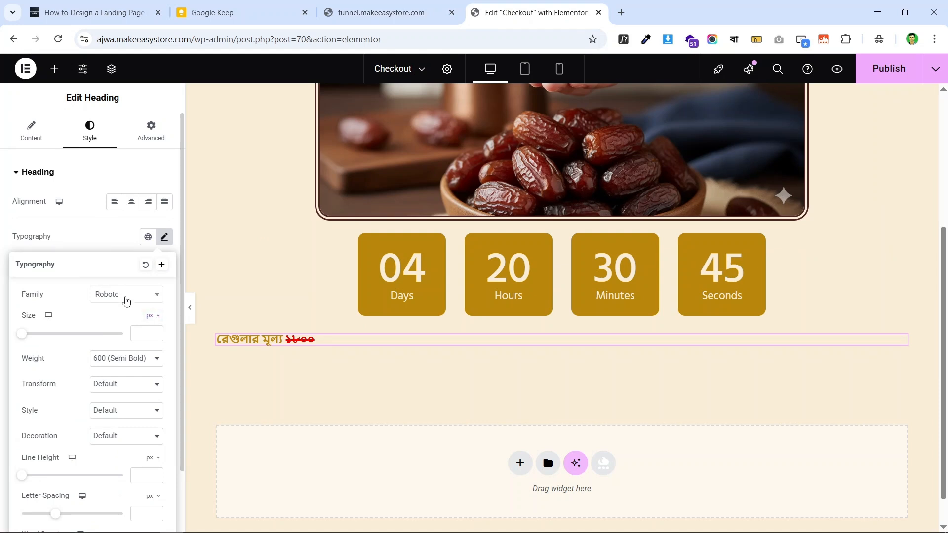
left_click(127, 295)
type("hind")
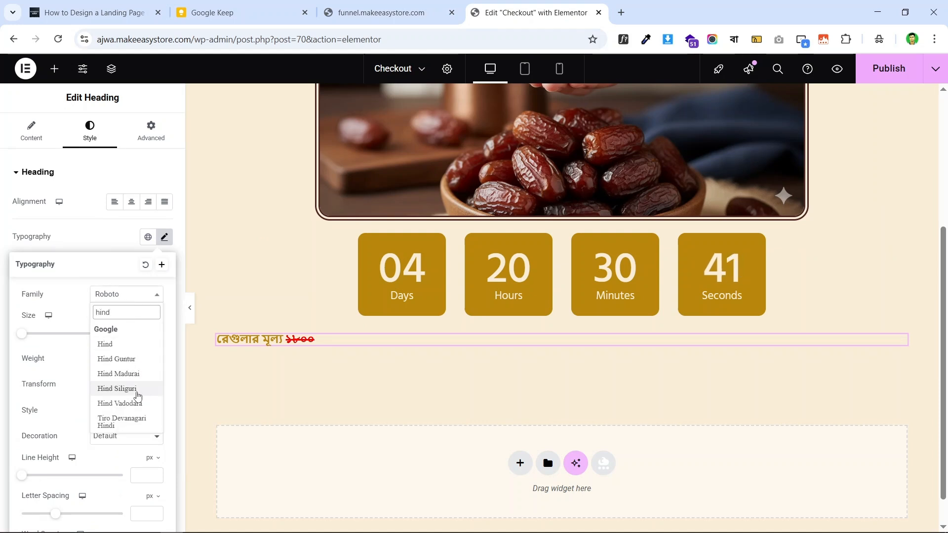
left_click(131, 389)
- Set the heading text to 30 px, weight 700, with a 39 px line height
left_click(140, 337)
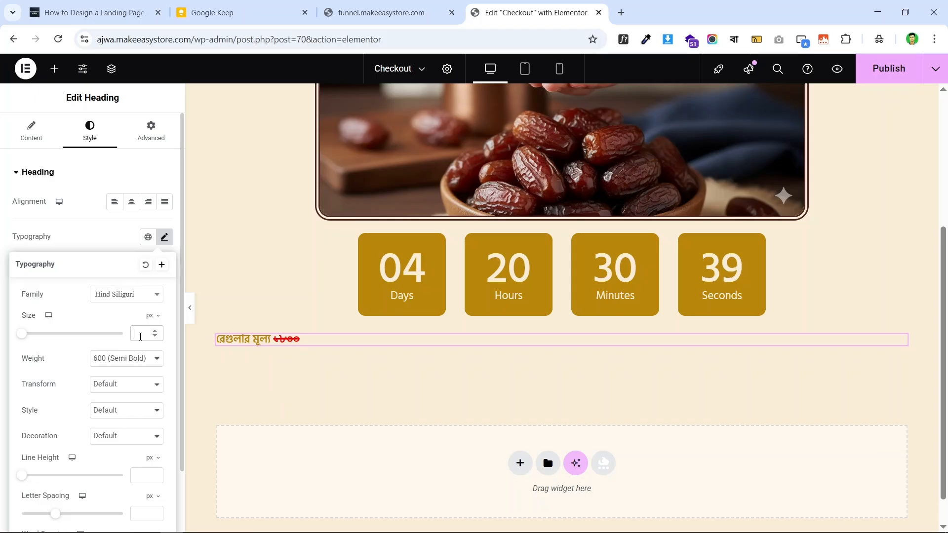
type("30")
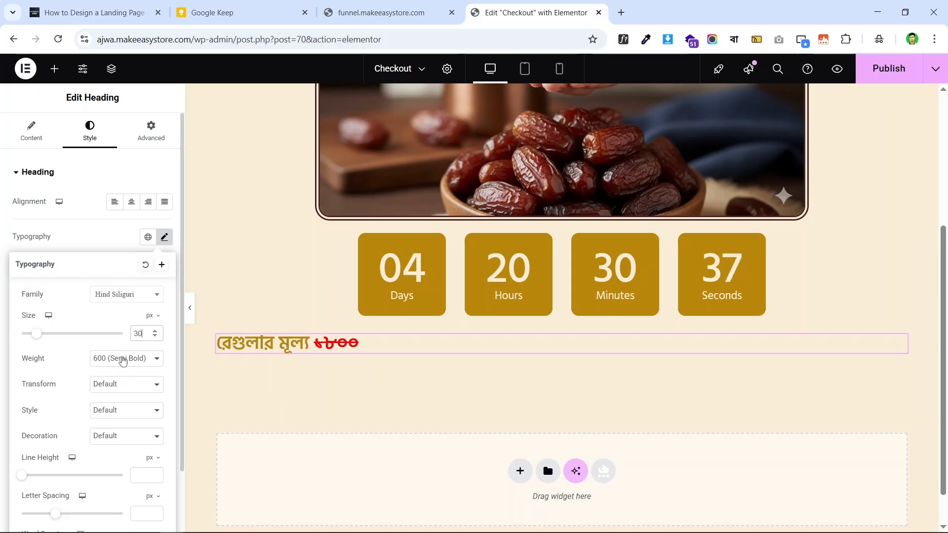
left_click(123, 359)
left_click(121, 269)
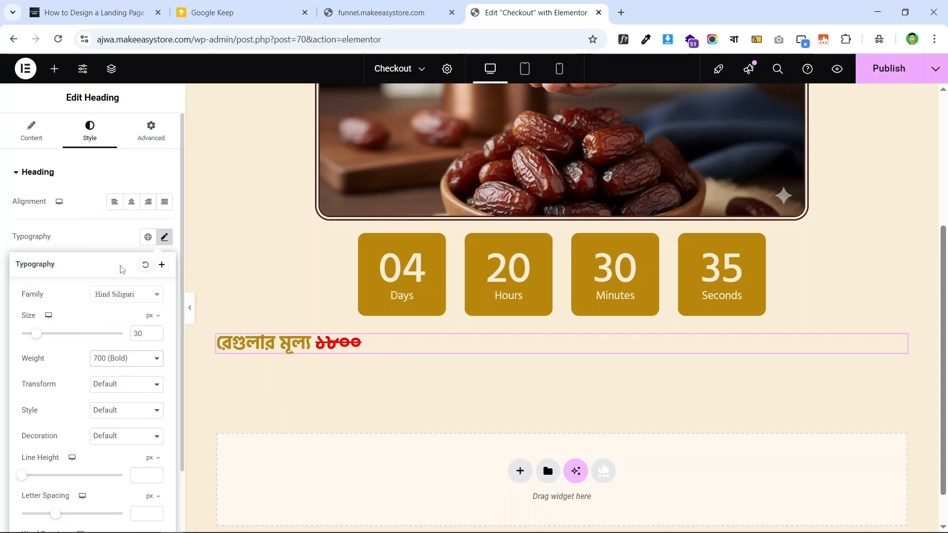
left_click(138, 476)
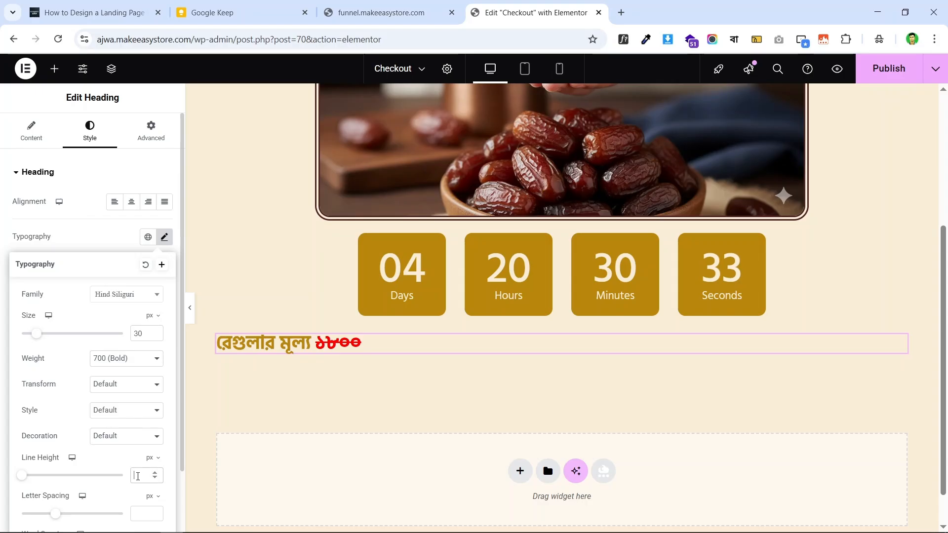
type("39")
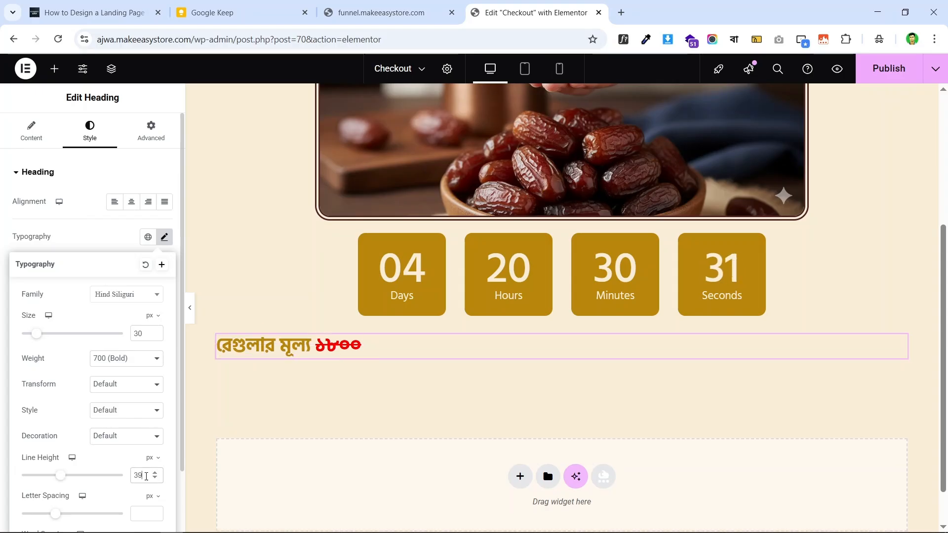
left_click(5, 255)
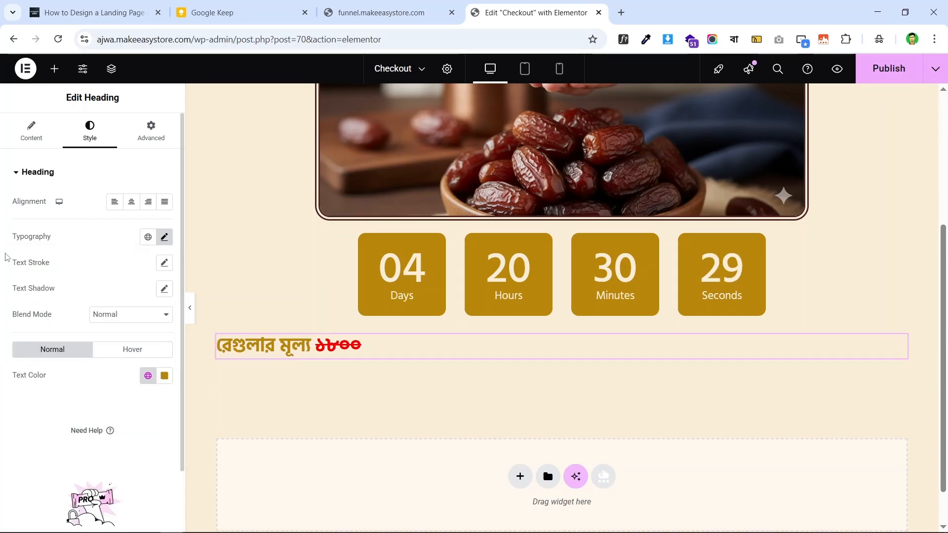
- Colour the price heading with the gold global Primary colour and compare with the live page
left_click(380, 12)
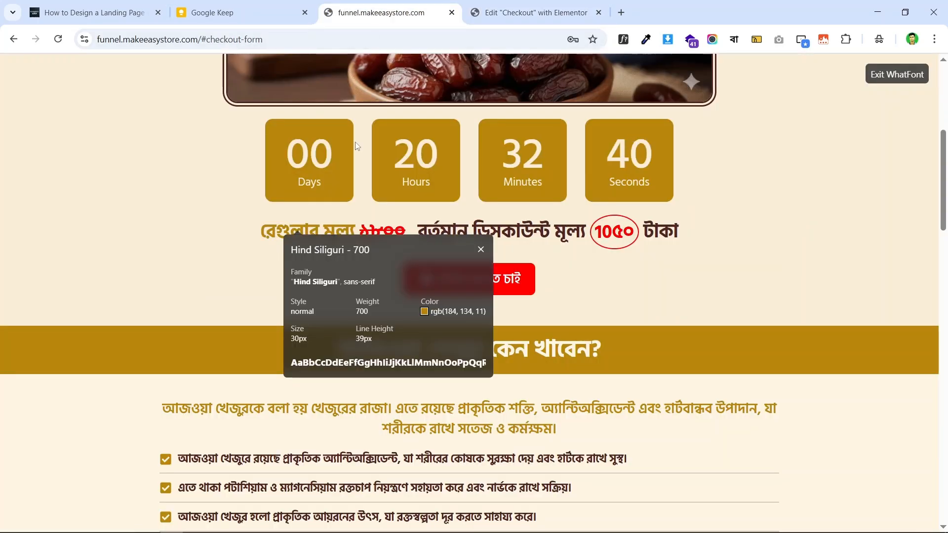
left_click(534, 12)
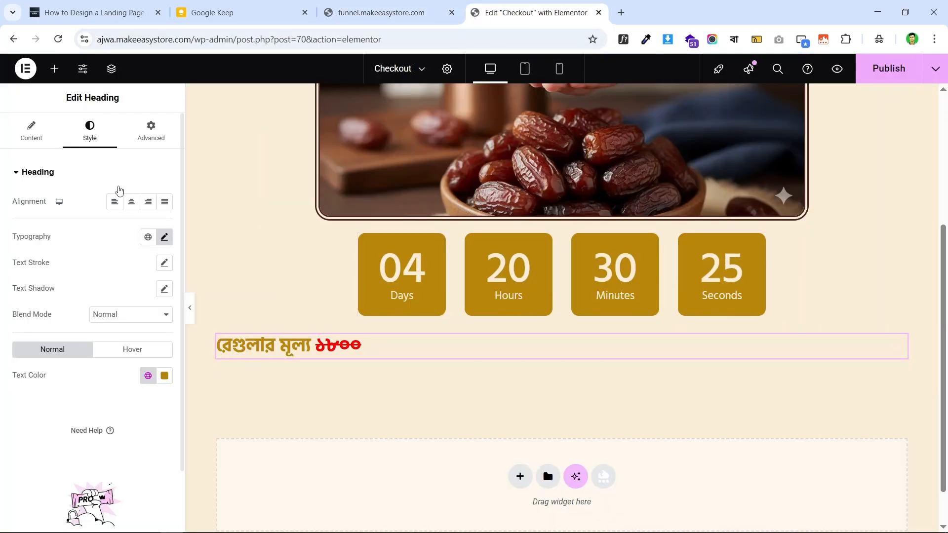
left_click(147, 376)
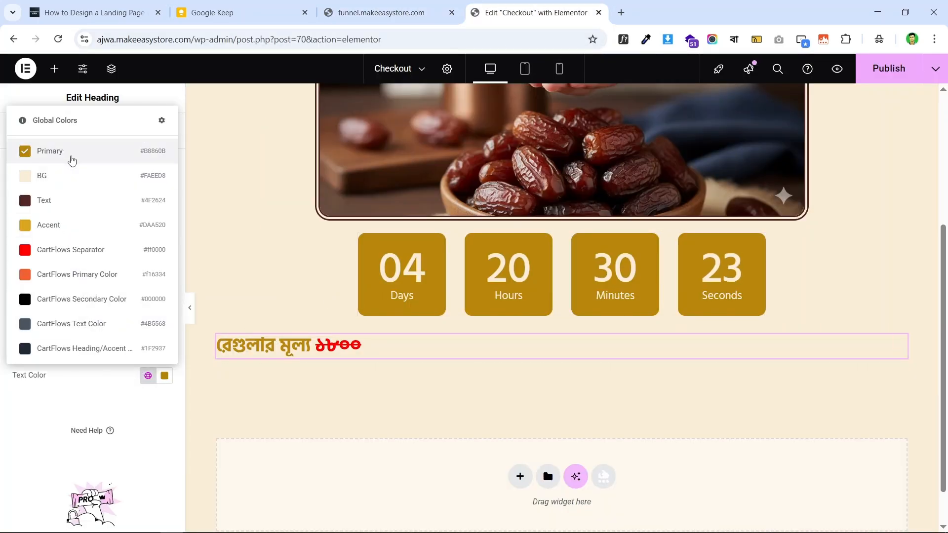
left_click(70, 157)
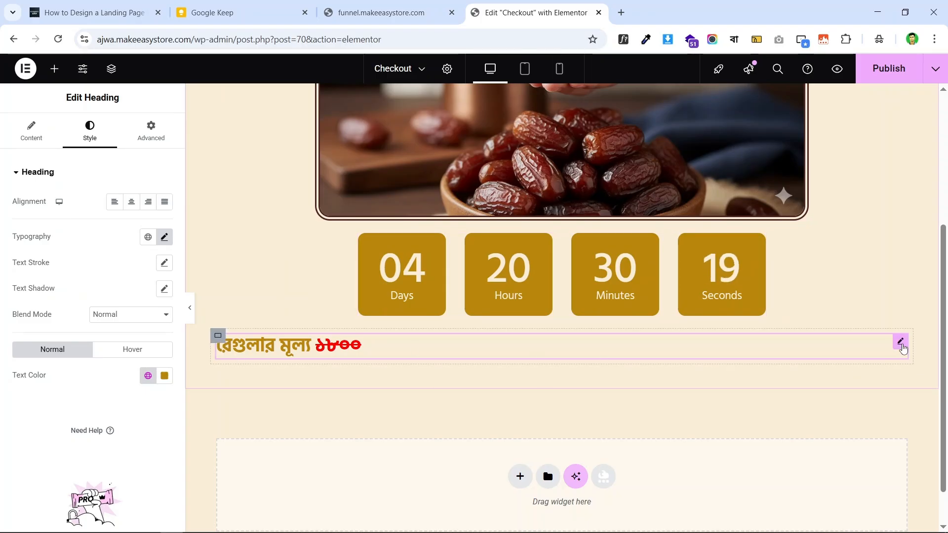
left_click(388, 13)
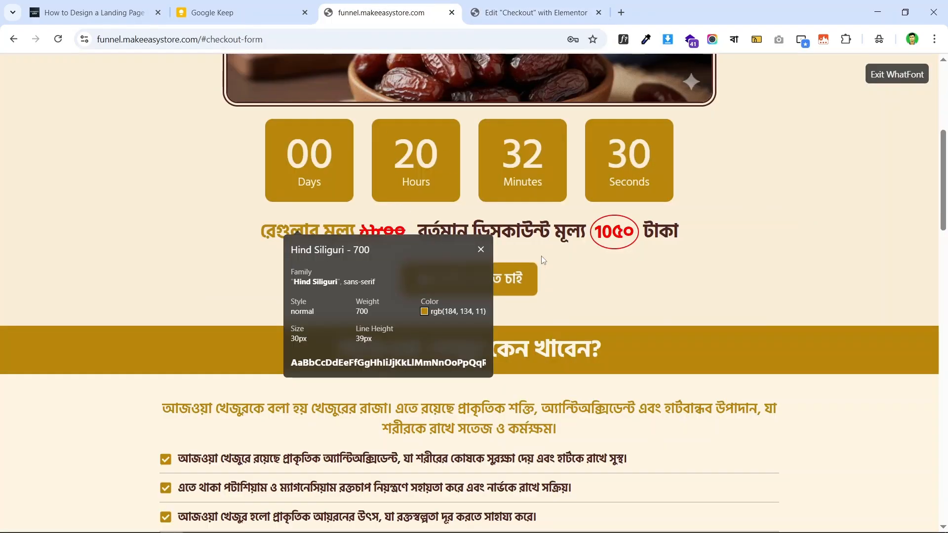
key("Escape")
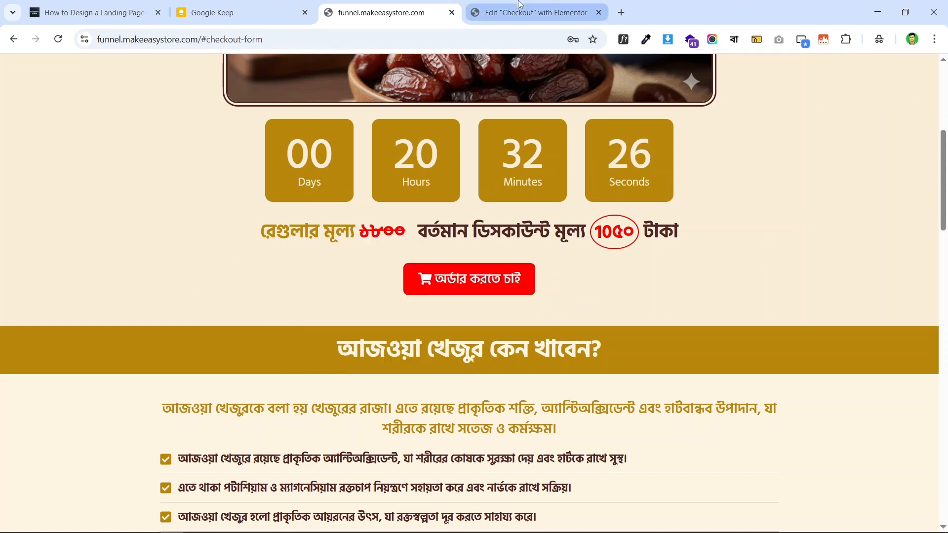
left_click(529, 13)
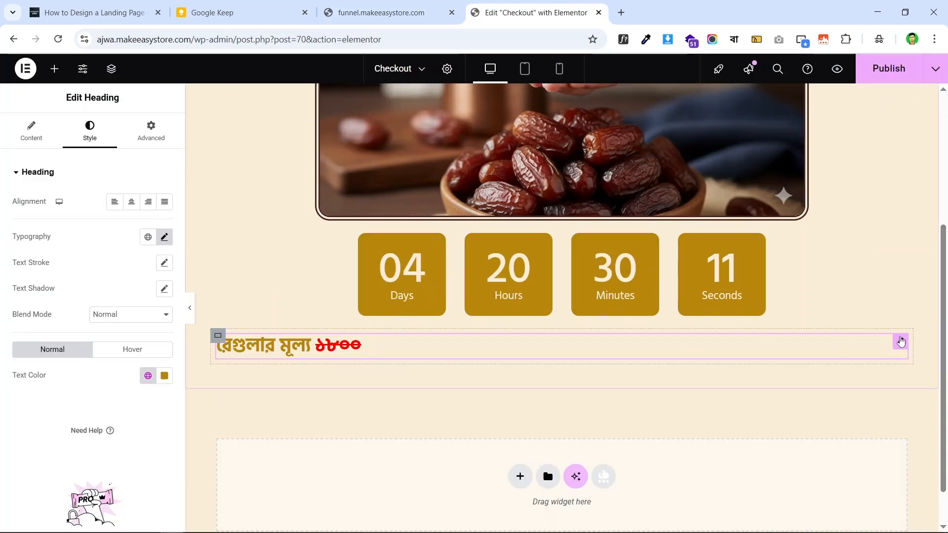
- Duplicate the regular-price heading and check the live page for reference
right_click(899, 341)
left_click(824, 280)
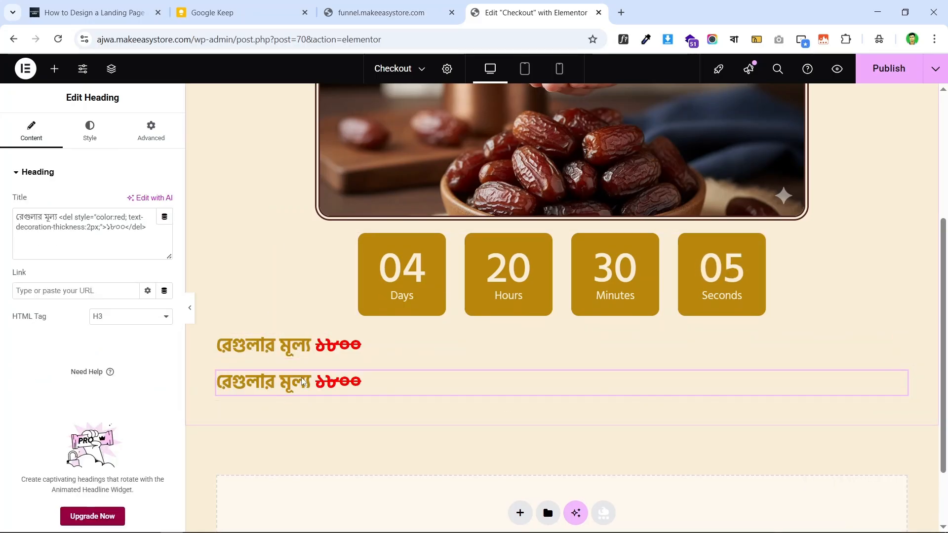
left_click(380, 12)
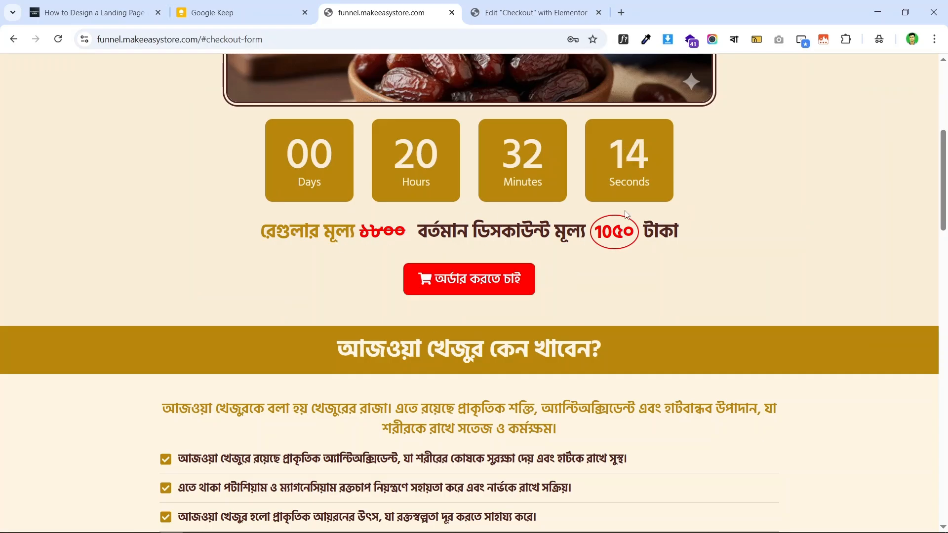
left_click(533, 12)
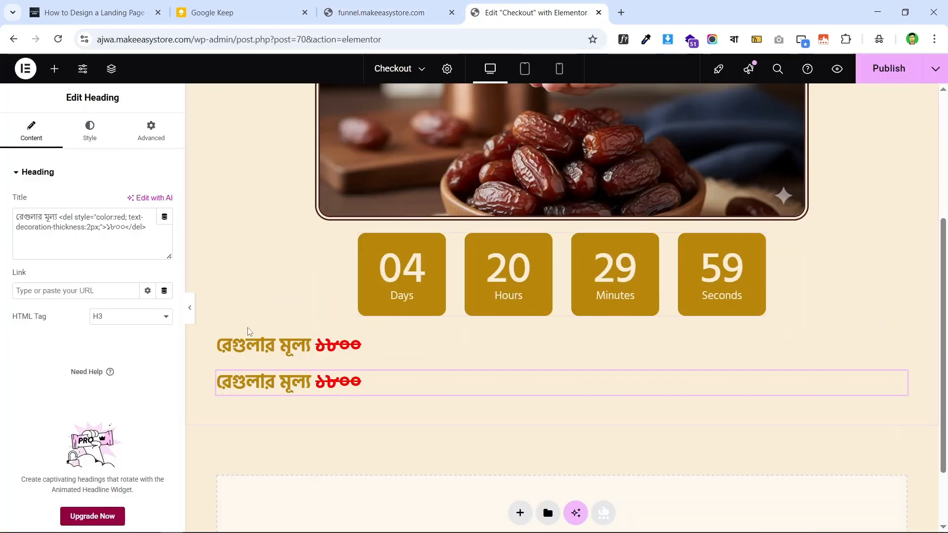
- Set the parent container to Row direction with items and content centred
left_click(218, 337)
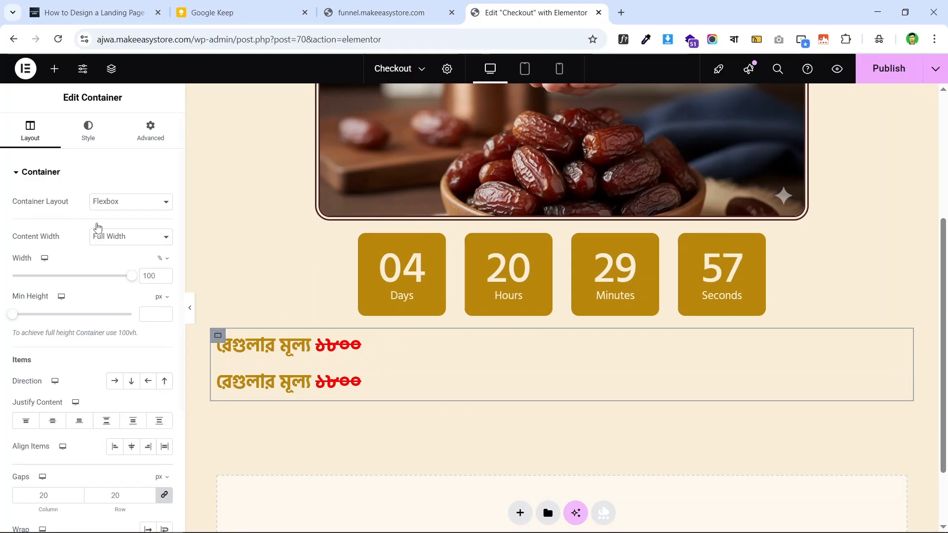
scroll(36, 219, "down", 1)
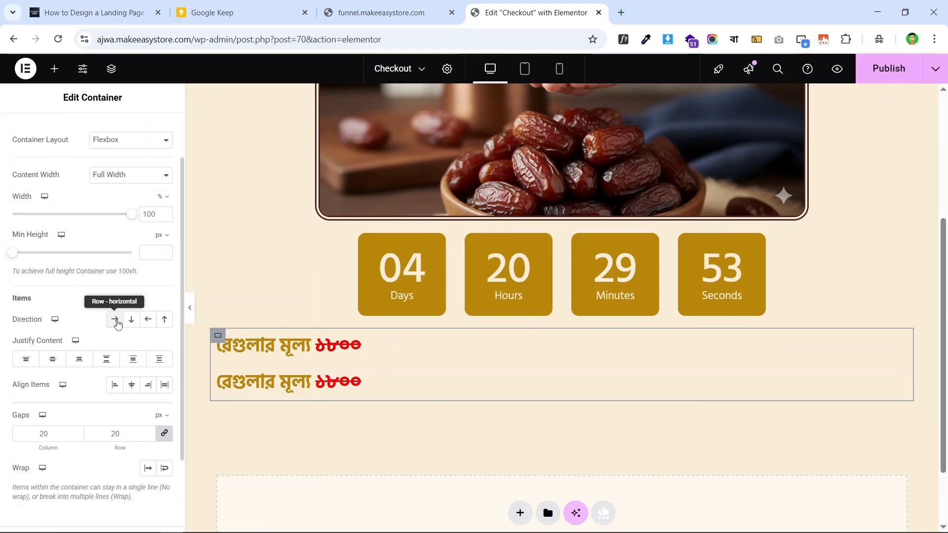
left_click(115, 323)
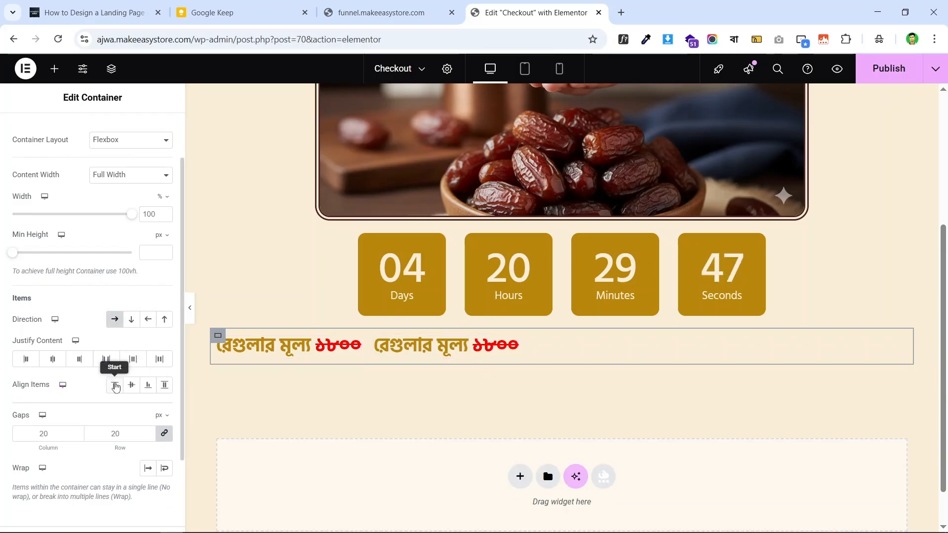
left_click(131, 385)
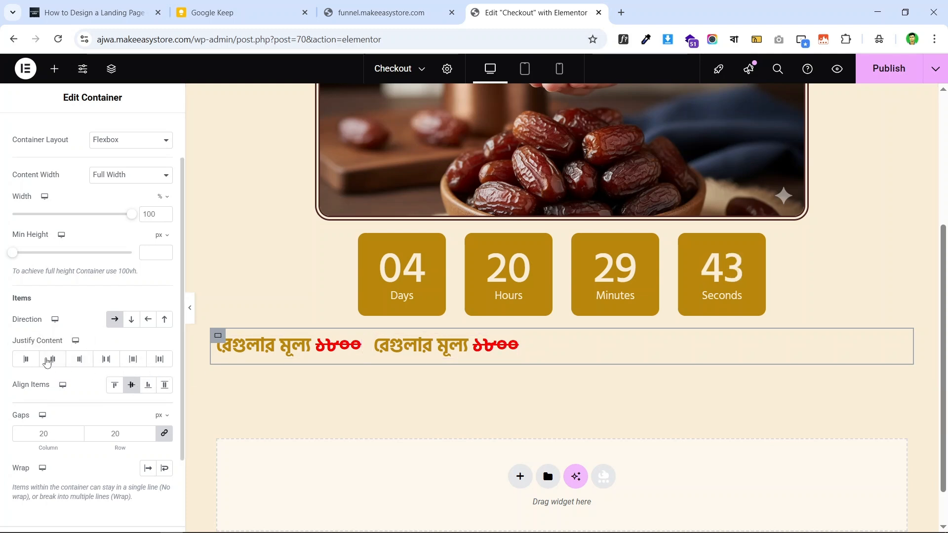
left_click(53, 361)
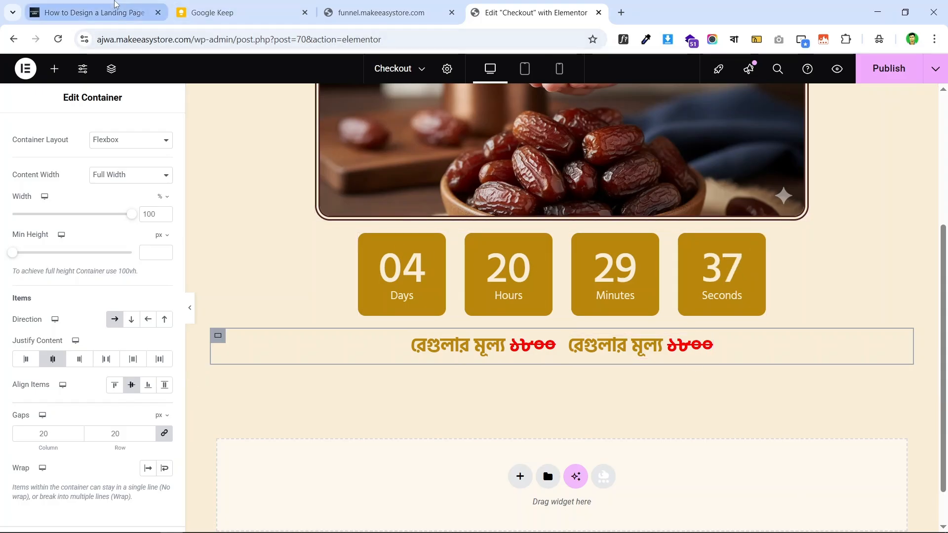
left_click(133, 7)
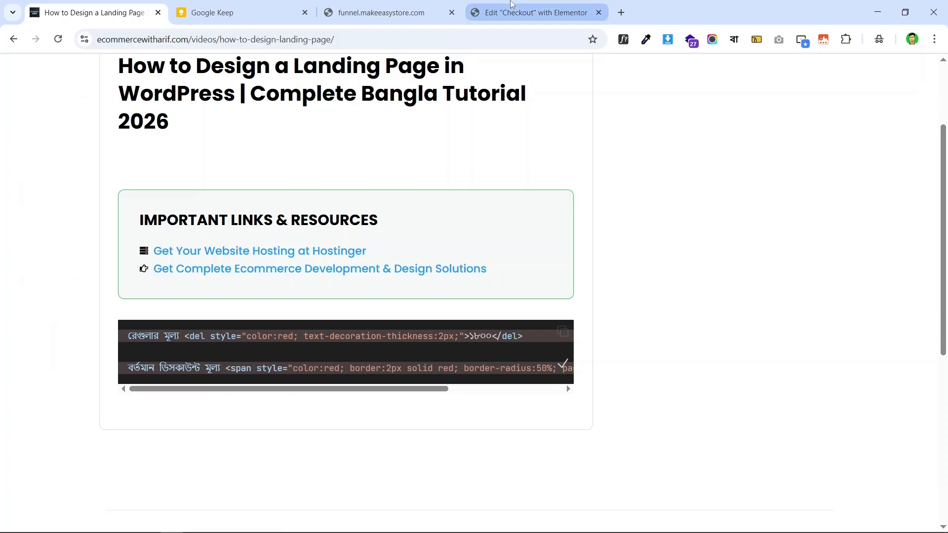
left_click(534, 12)
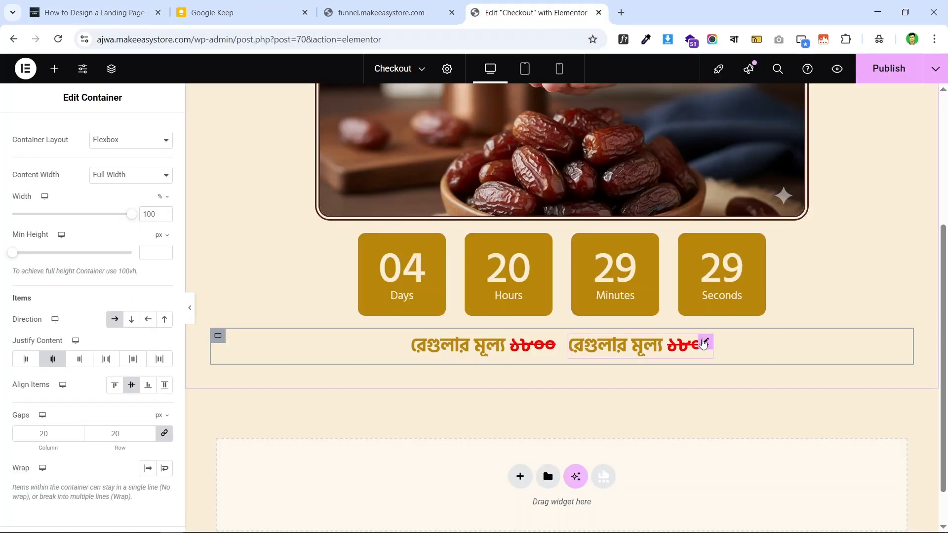
- Replace the second heading's title with the pasted discount-price text showing ১০৫০ টাকা
left_click(706, 342)
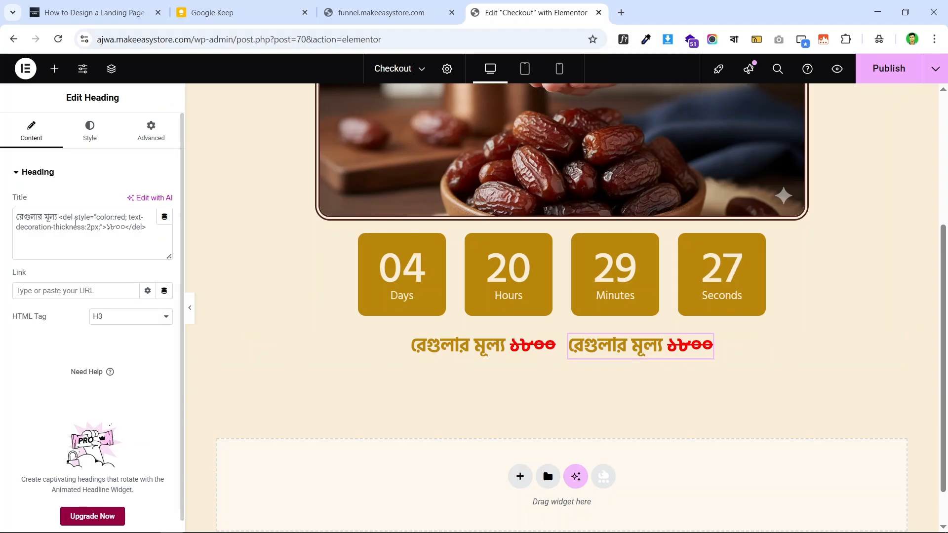
left_click(95, 223)
key("ctrl+a")
key("BackSpace")
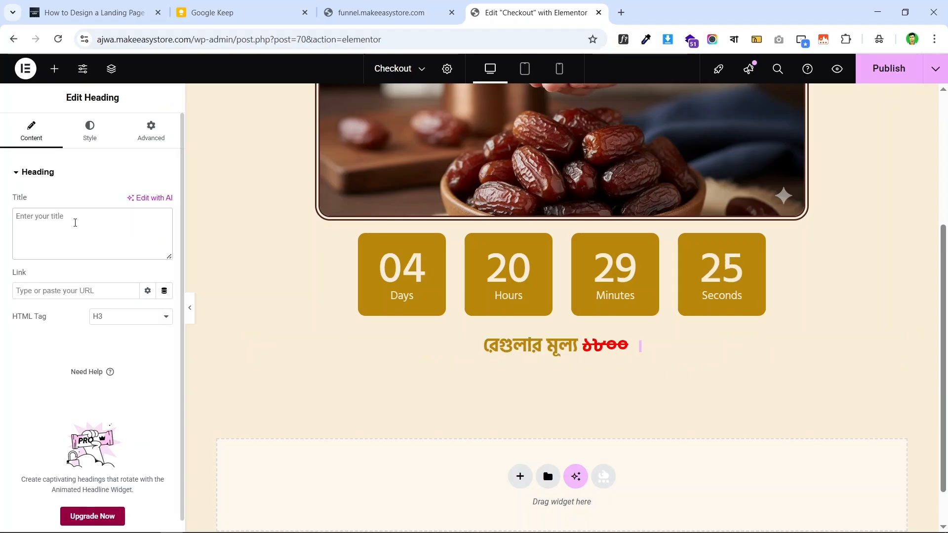
type("বর্তমান ডিসকাউন্ট মূল্য <span style=\"color:red; border:2px solid red; border-radius:50%; padding:2px 6px;\">10৫০</span> টাকা")
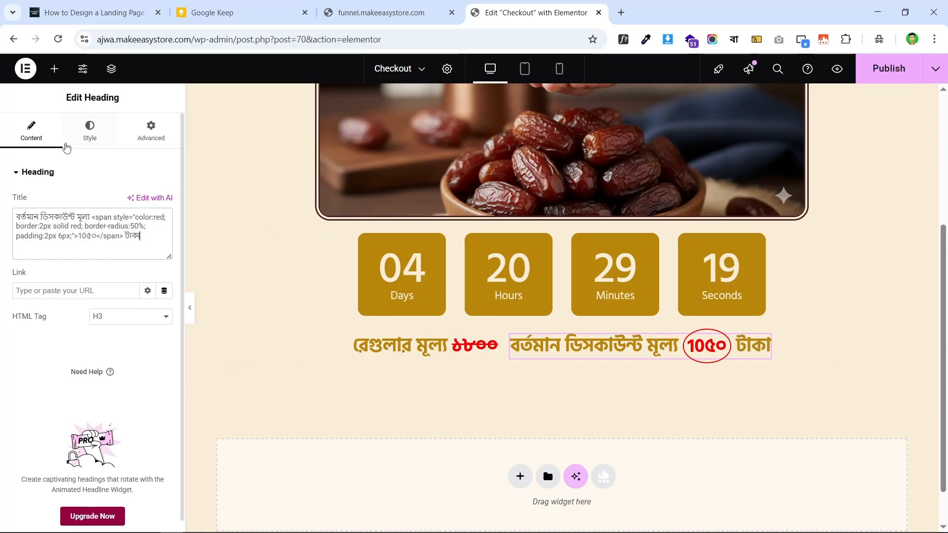
- Colour the discount heading dark brown with the global Text colour, then view the live page
left_click(87, 130)
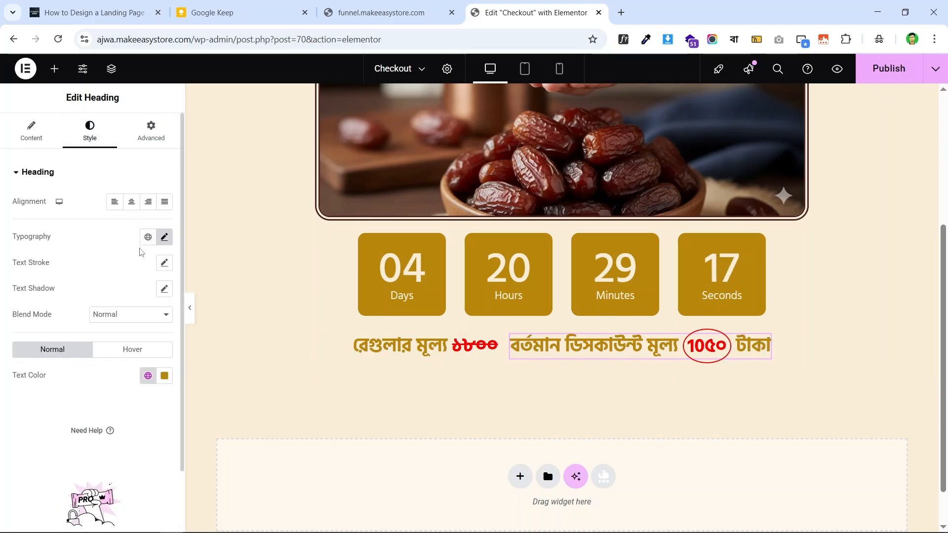
left_click(148, 377)
left_click(79, 200)
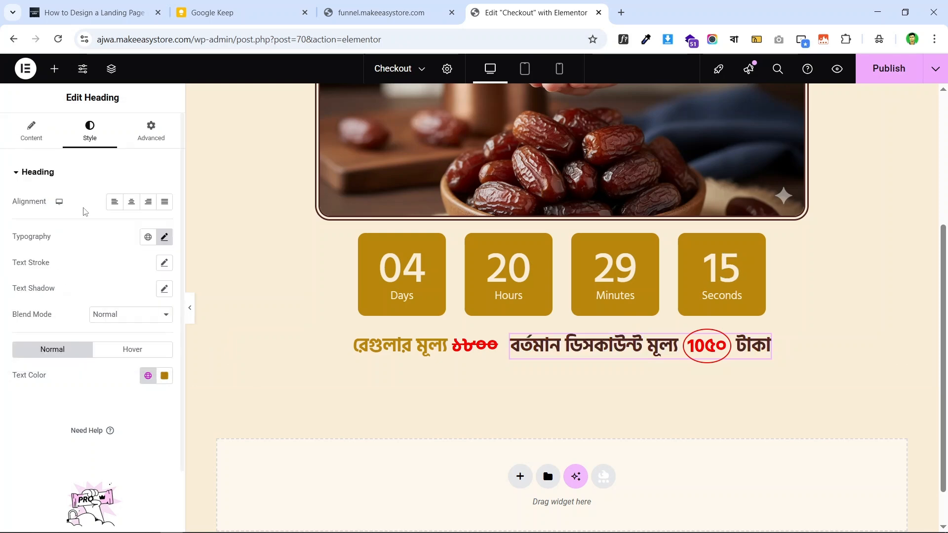
left_click(381, 12)
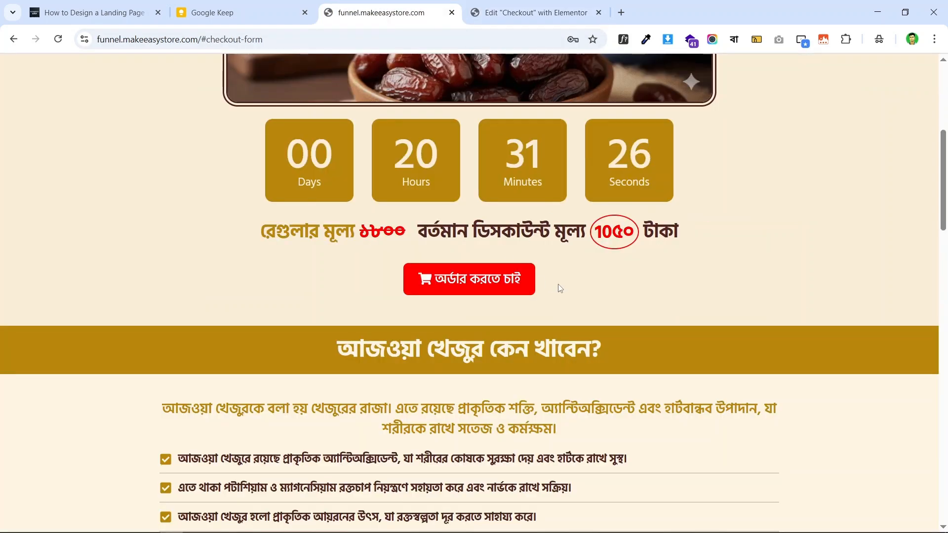
- Change the struck-through price's del colour to blue, then back to red, and compare live
key("ctrl+Tab")
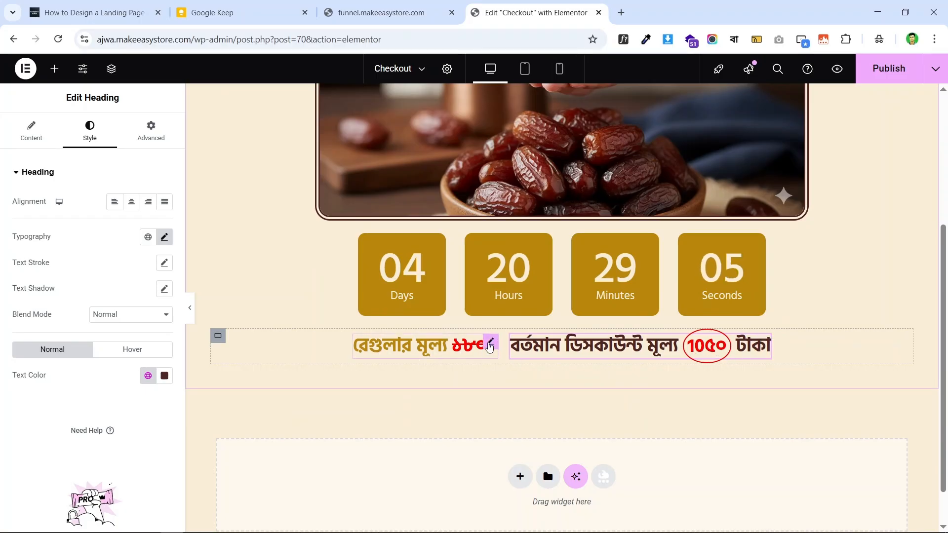
left_click(465, 351)
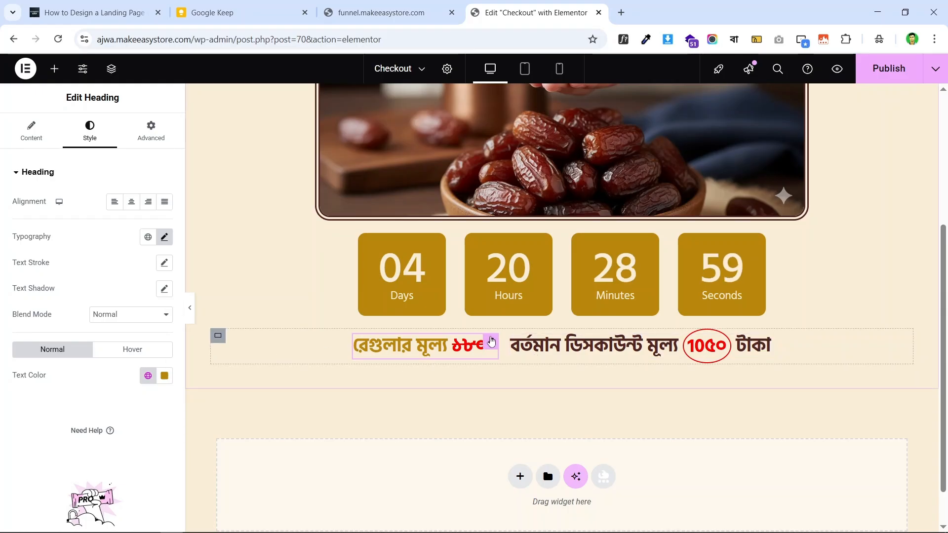
left_click(11, 136)
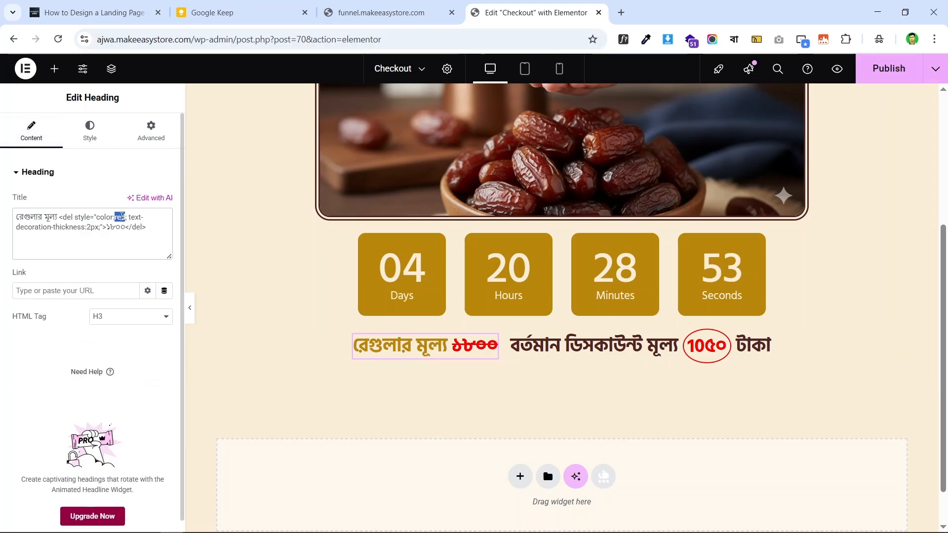
key("BackSpace")
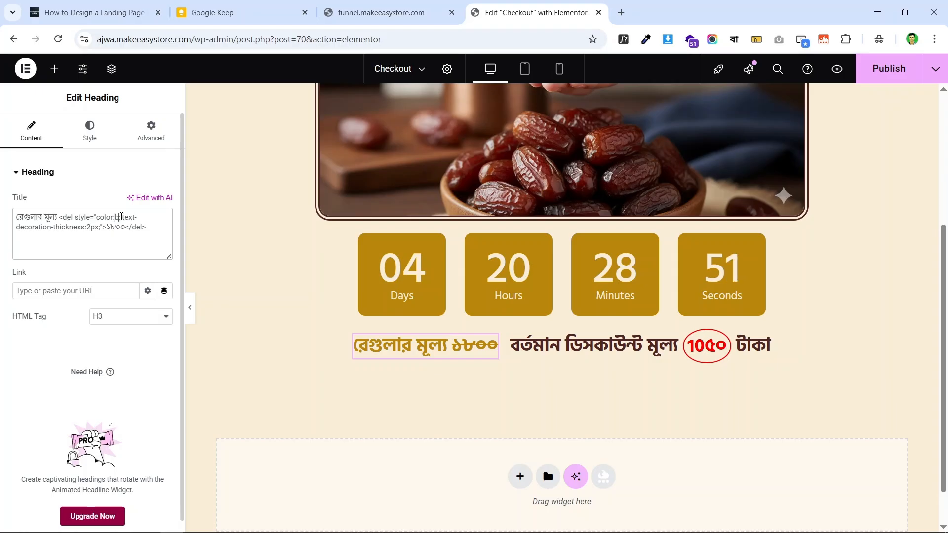
type("blue")
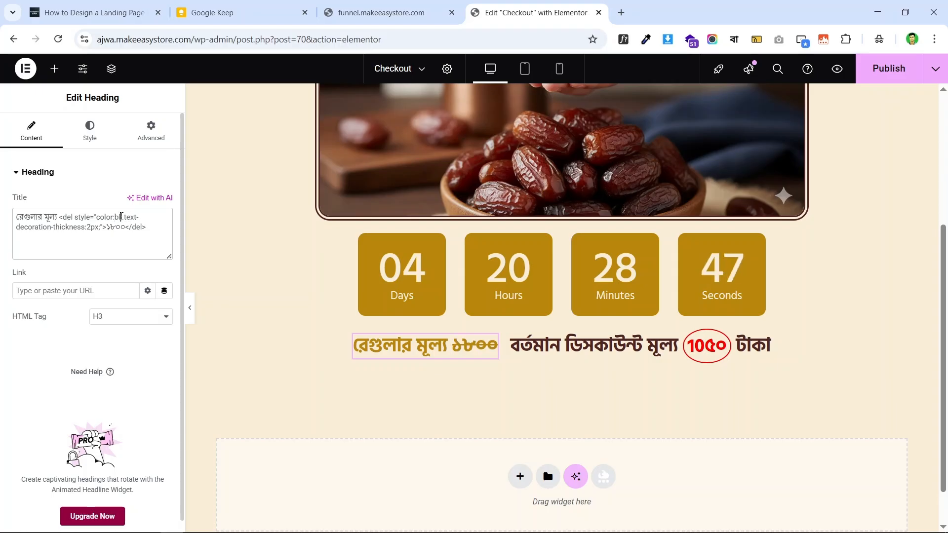
type("r")
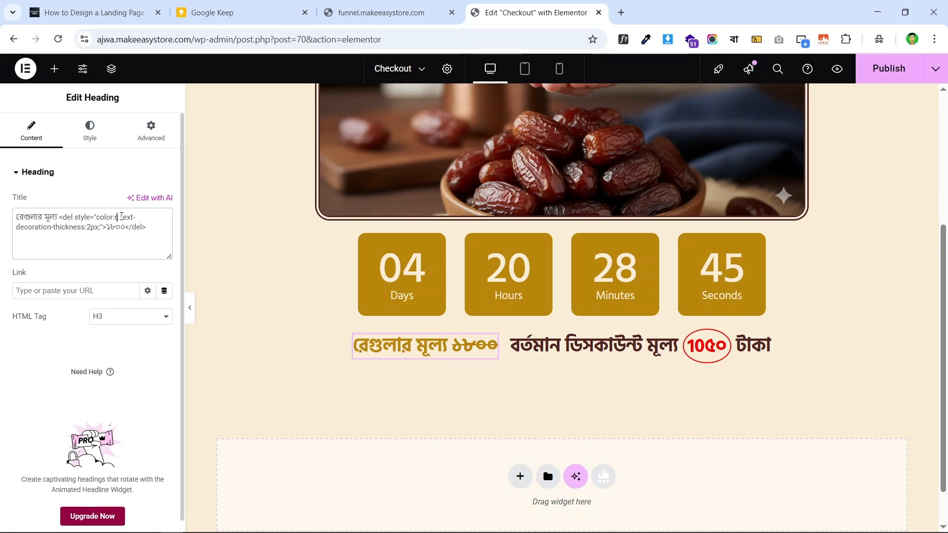
type("ed")
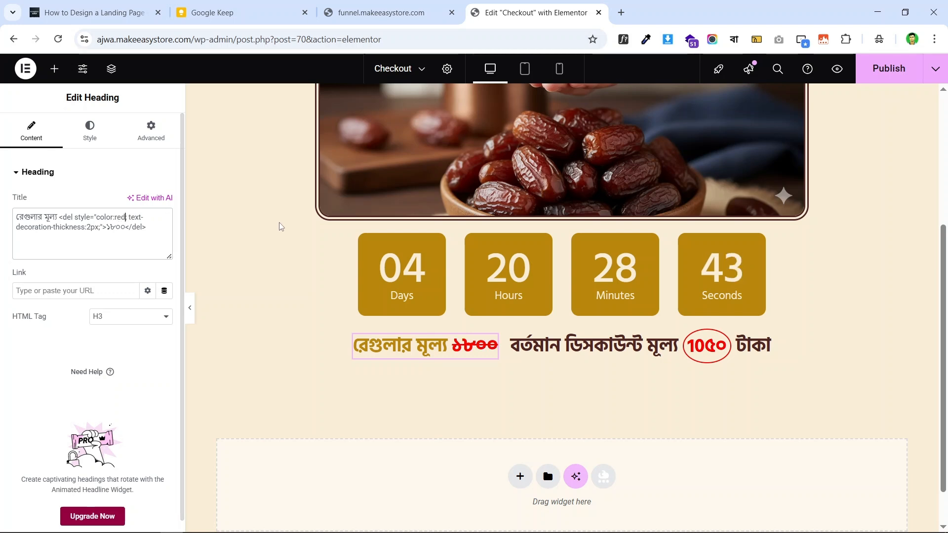
scroll(675, 240, "down", 1)
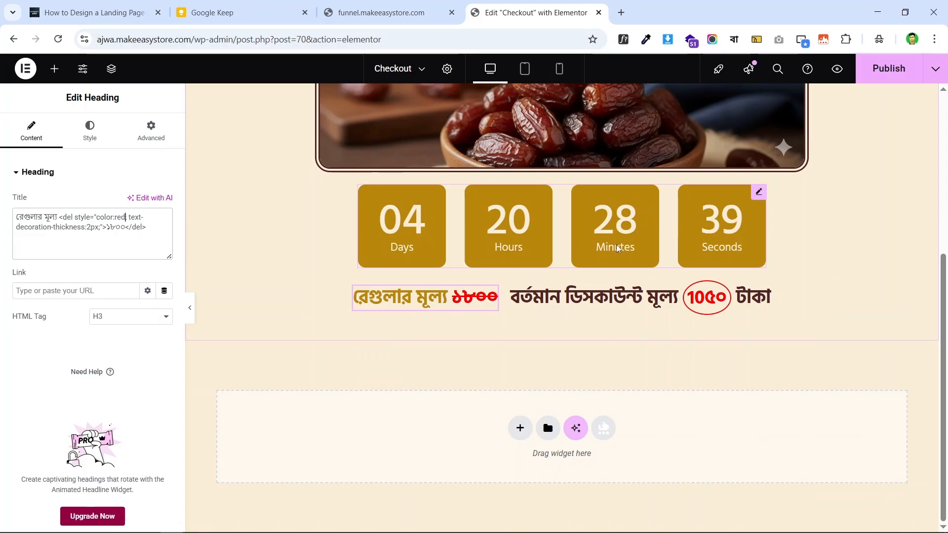
left_click(386, 5)
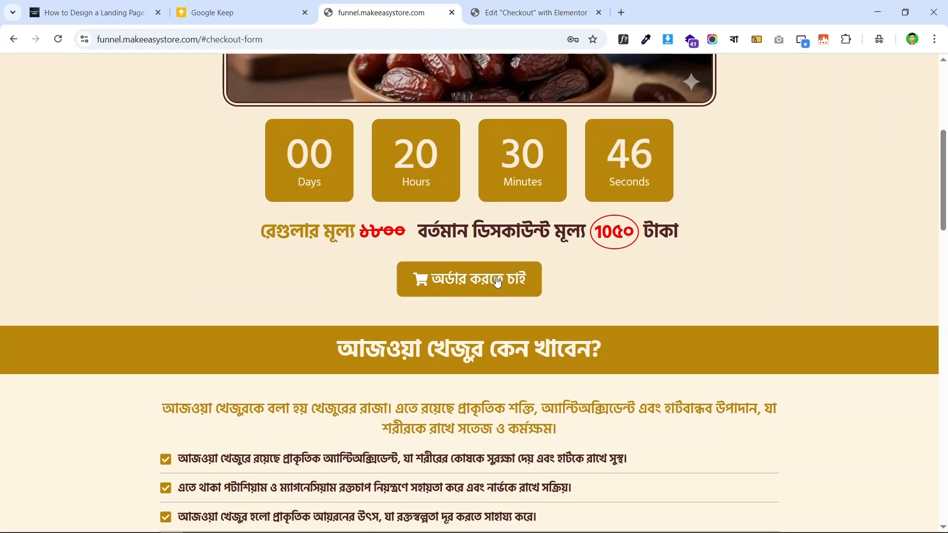
left_click(518, 5)
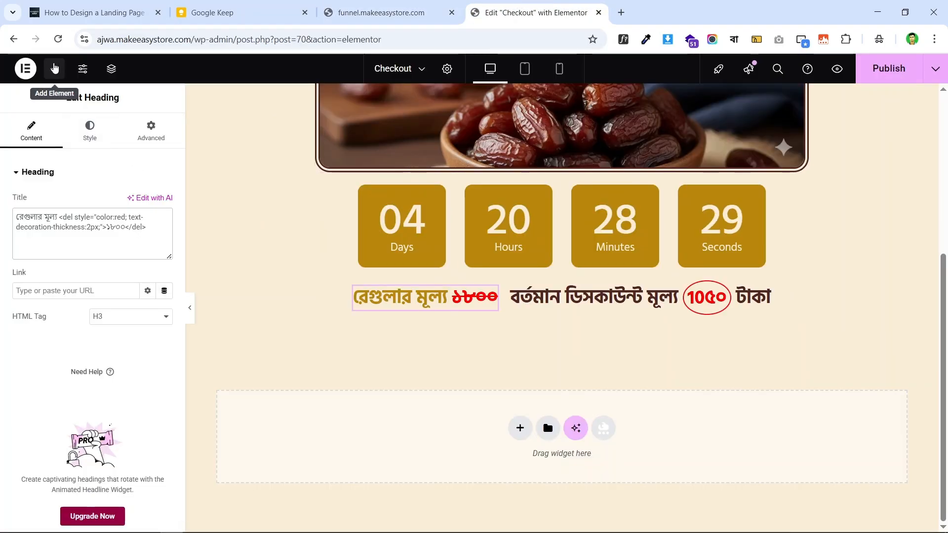
- Drag a Button widget into place below the price line
left_click(54, 67)
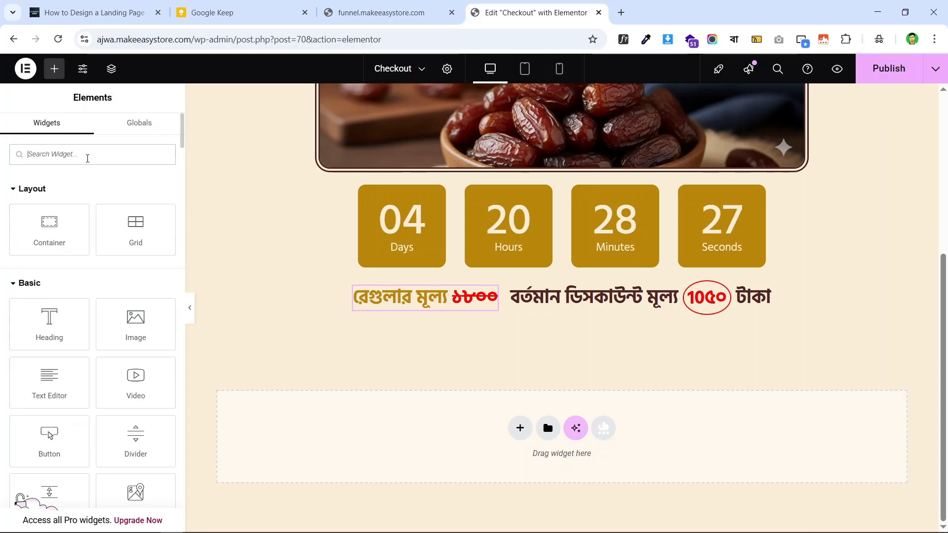
left_click_drag(72, 445, 604, 321)
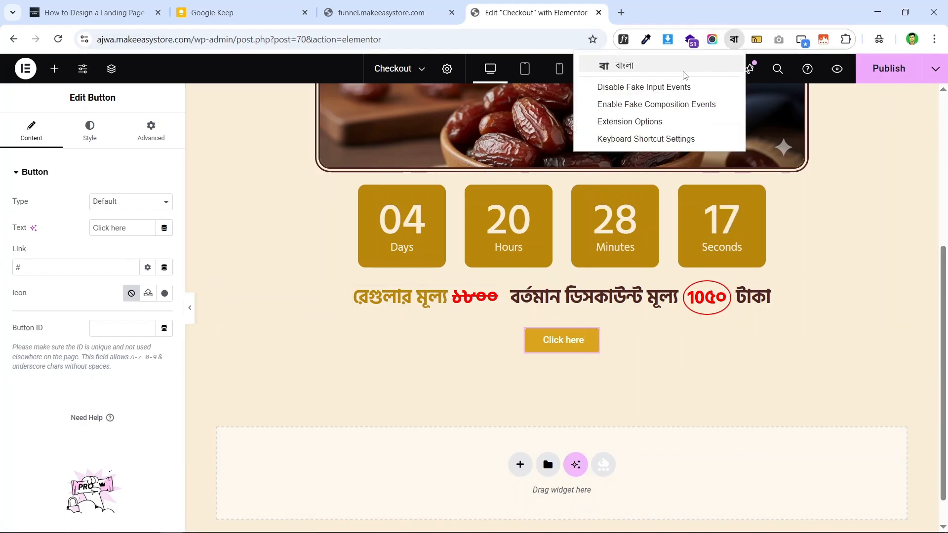
left_click(638, 71)
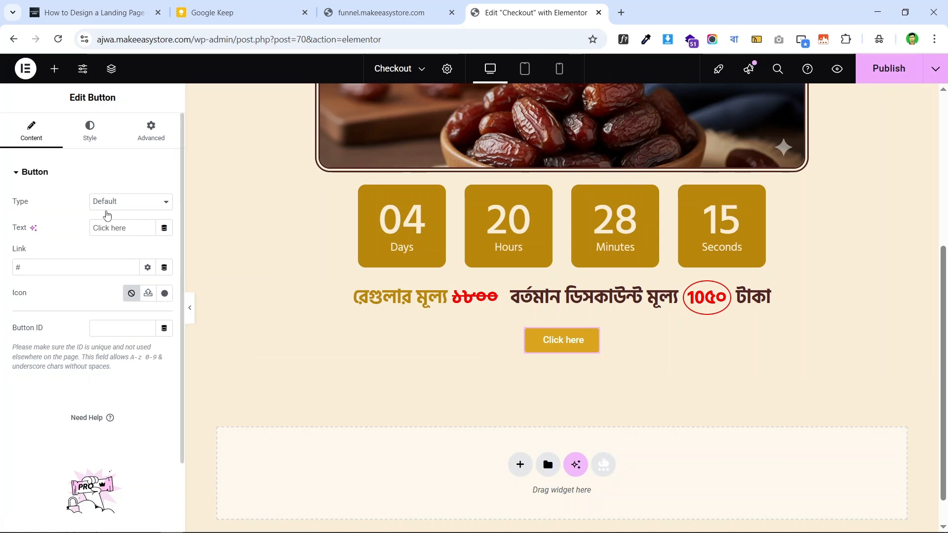
- Replace 'Click here' with 'অর্ডার করতে চাই' using the Bangla input tool
triple_click(119, 234)
type("order")
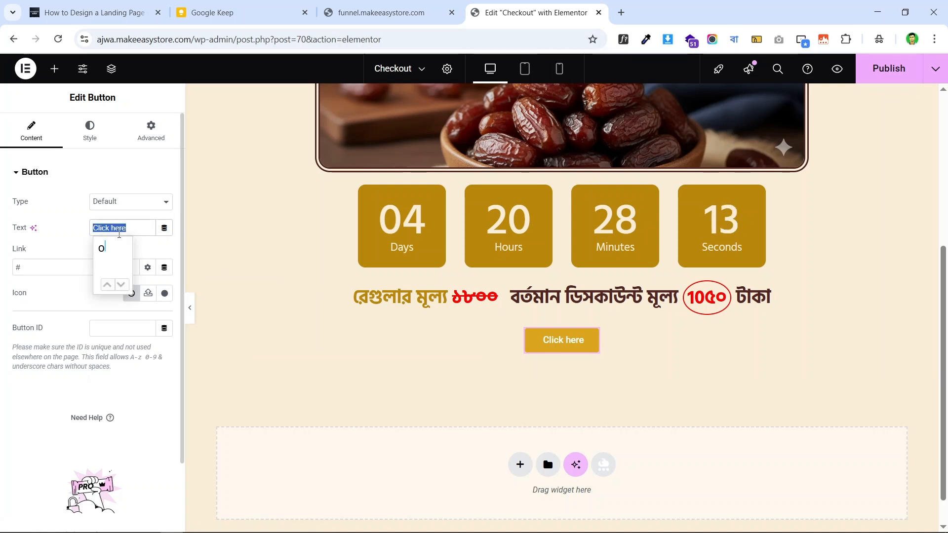
type(" korte")
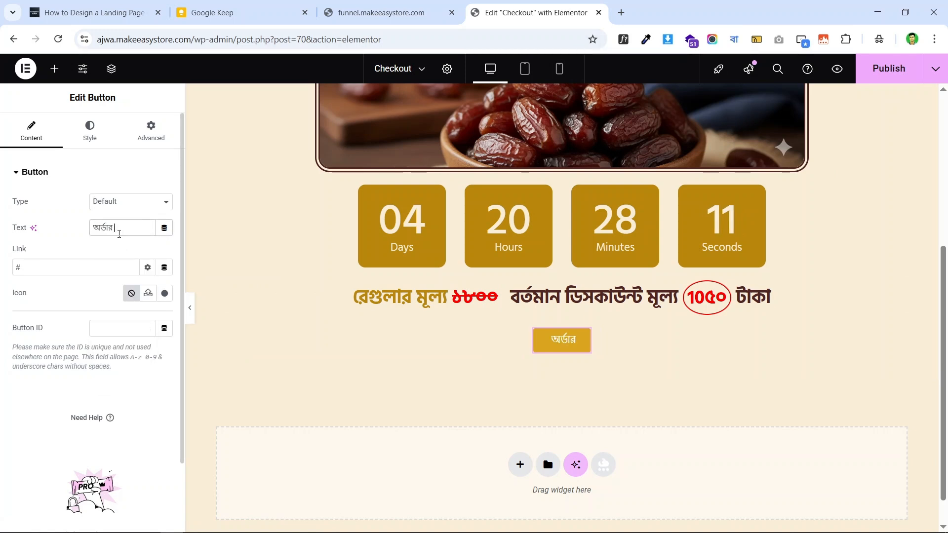
type(" chai")
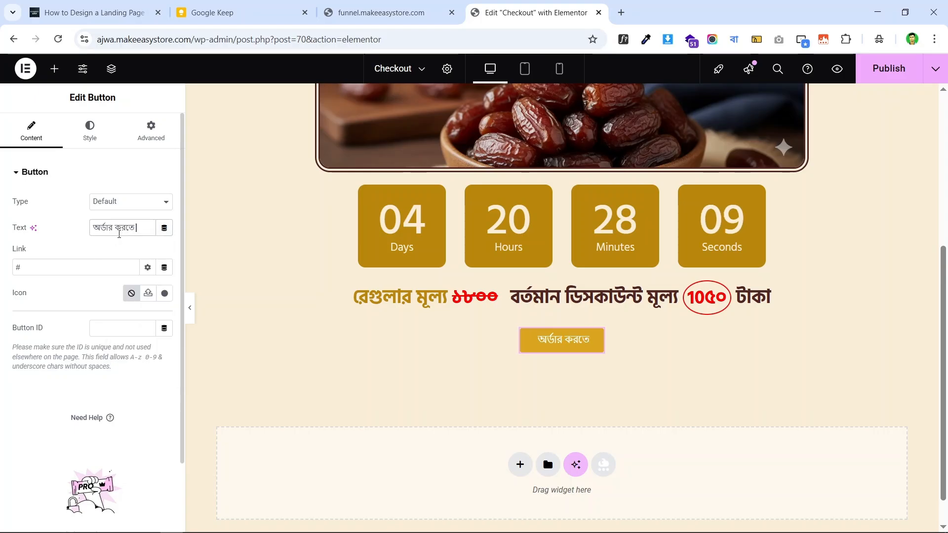
key("Return")
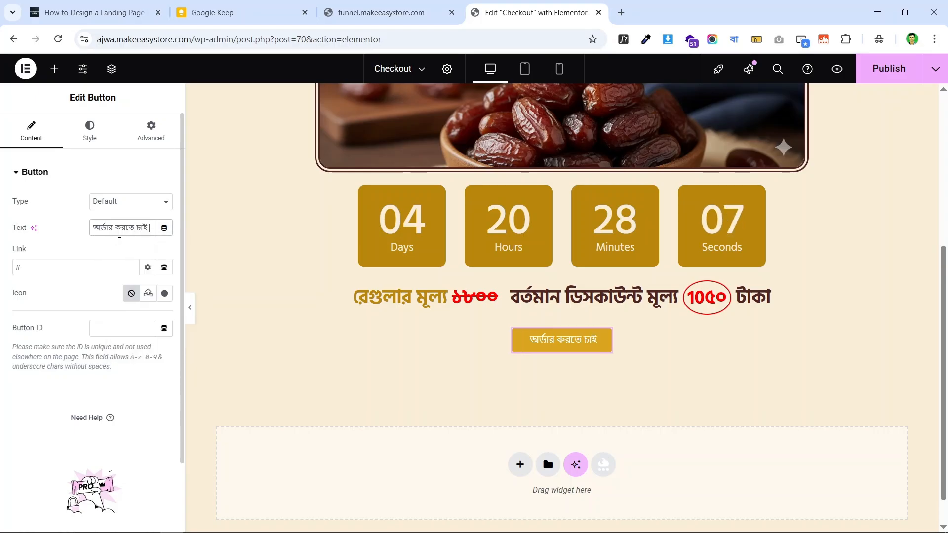
left_click(733, 43)
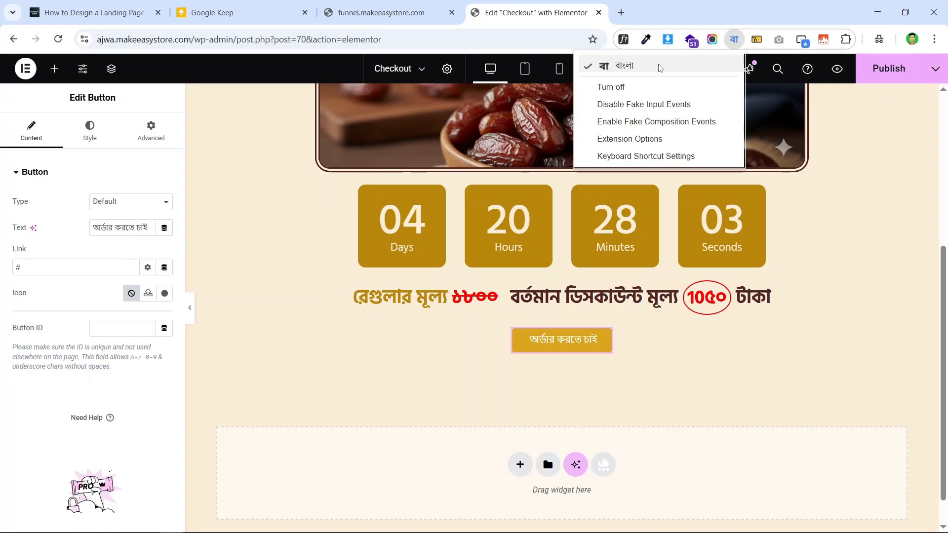
left_click(659, 65)
left_click(380, 12)
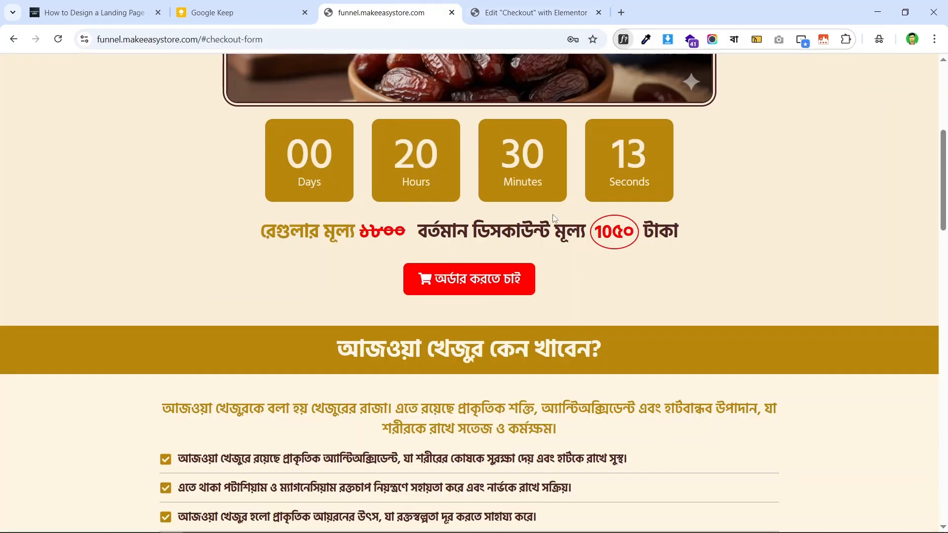
left_click(496, 282)
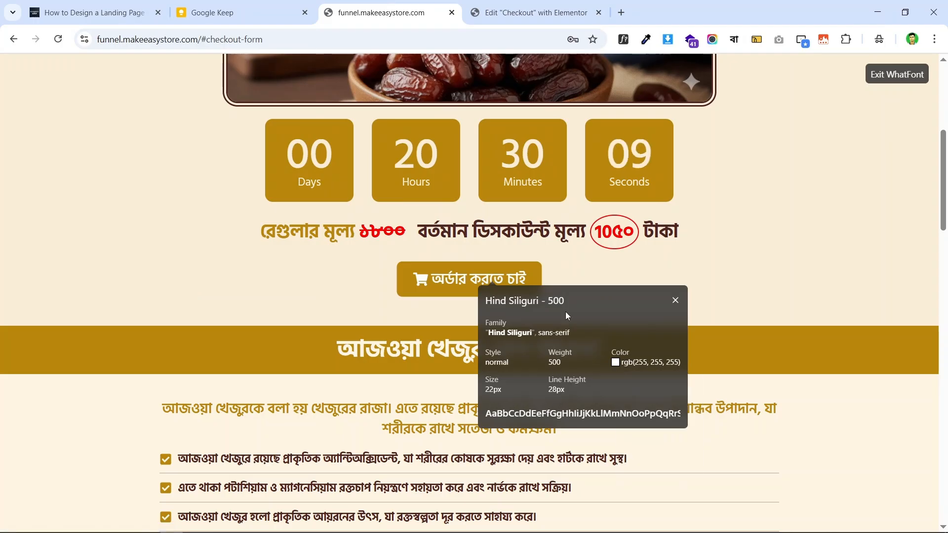
left_click(520, 10)
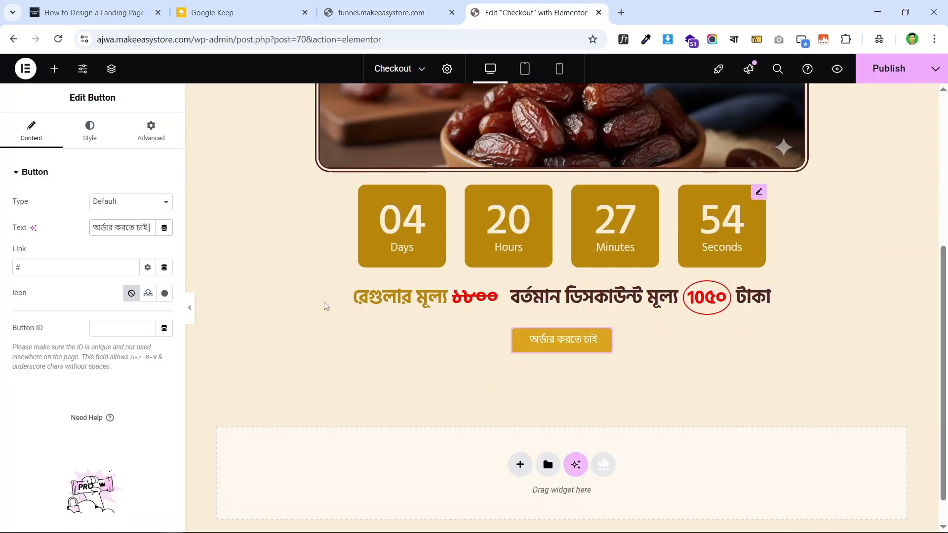
- Set the button text to Hind Siliguri, 22 px, with 28 px line height, matching the live button
left_click(89, 131)
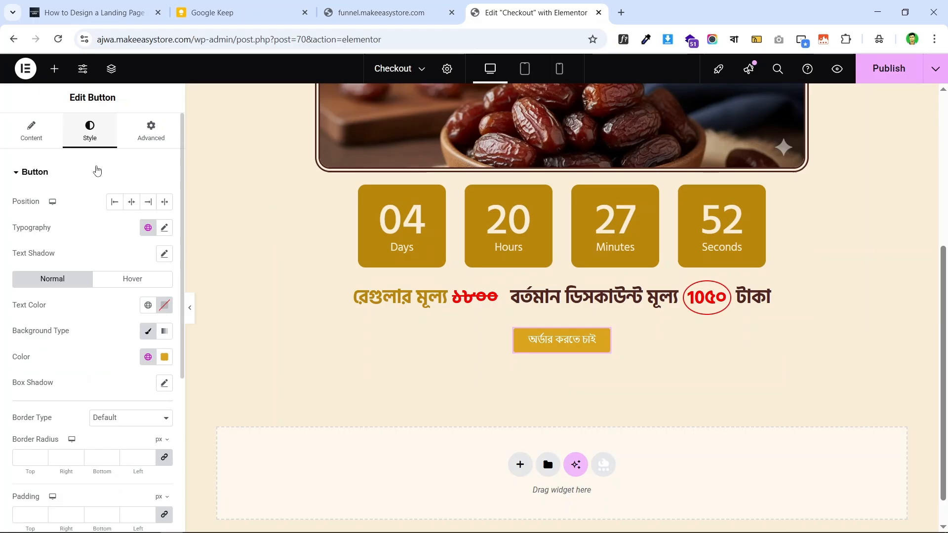
left_click(166, 228)
left_click(123, 286)
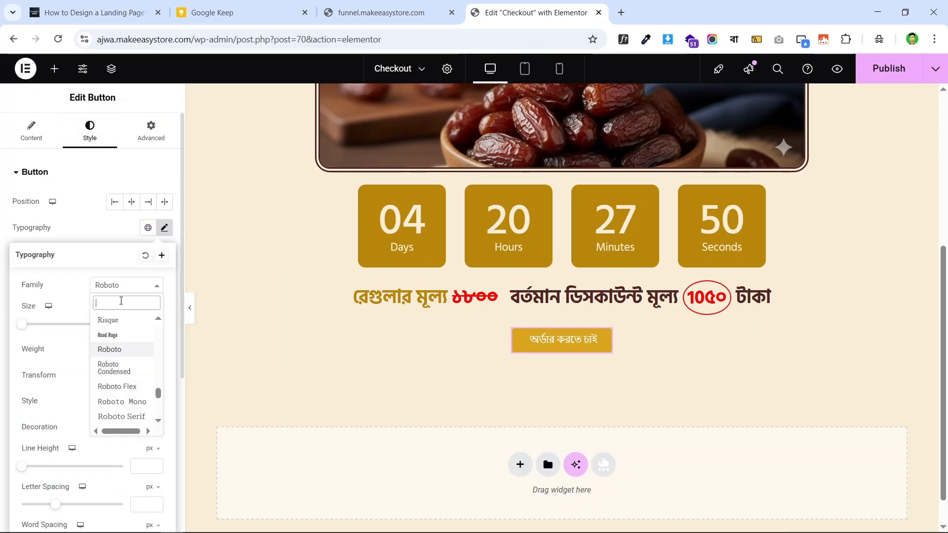
type("hind")
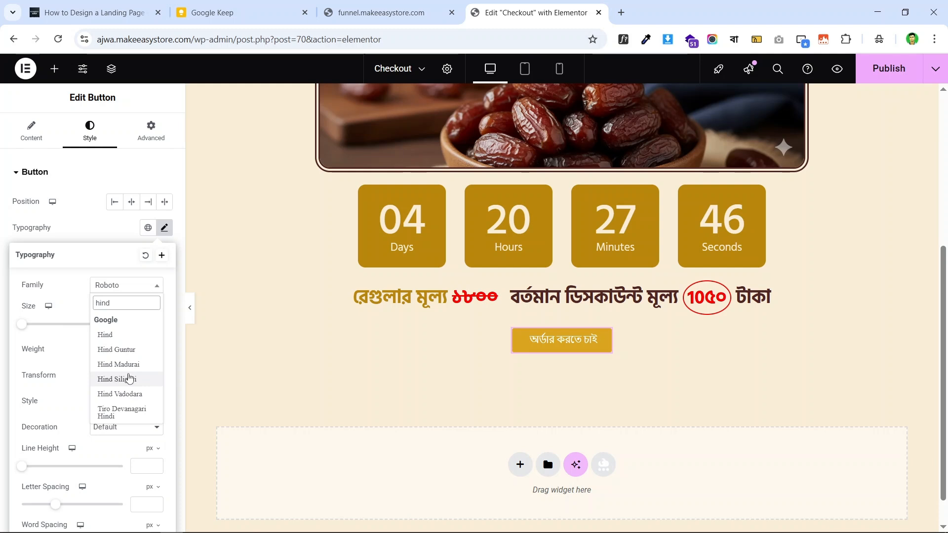
left_click(129, 378)
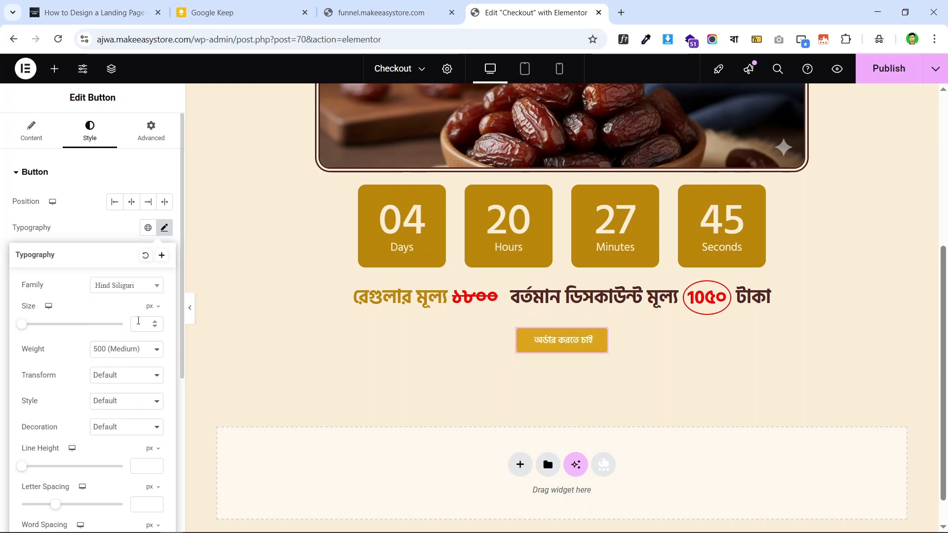
type("22")
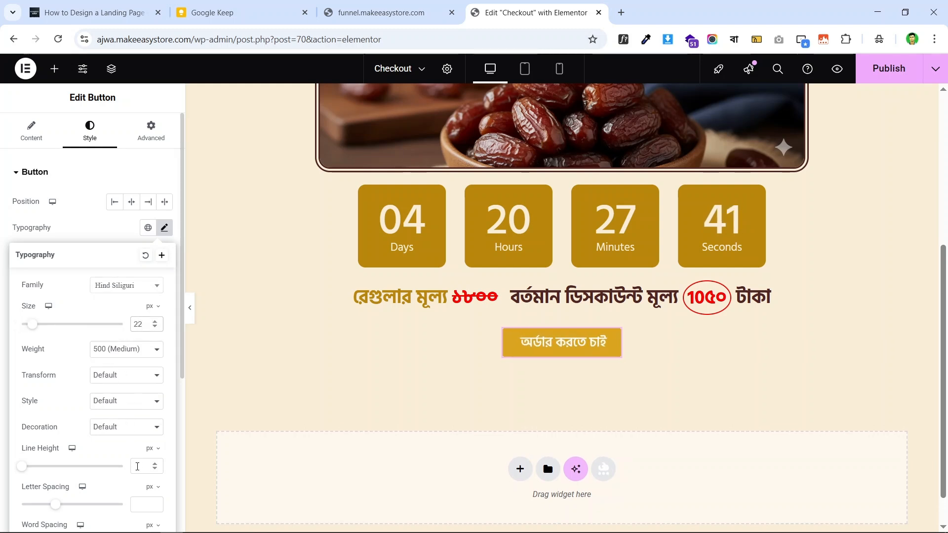
left_click(415, 4)
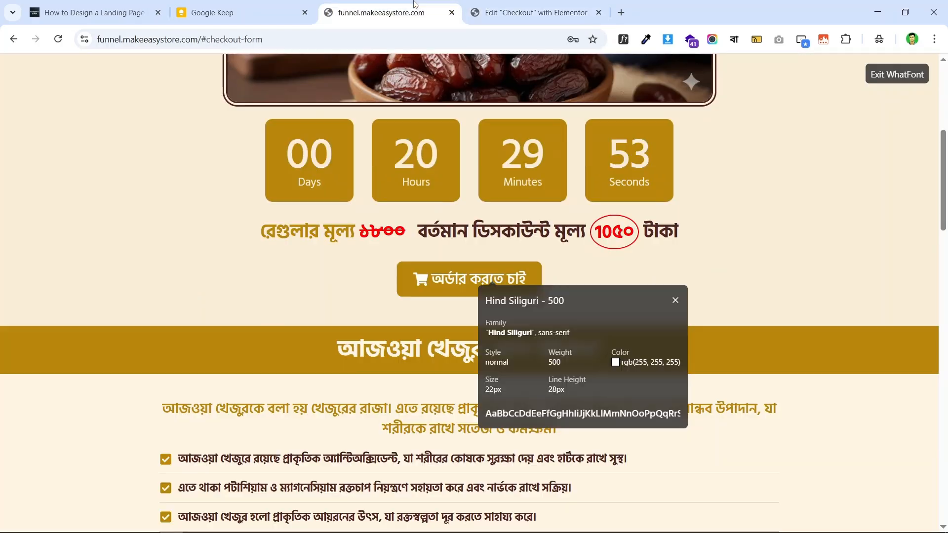
left_click(509, 7)
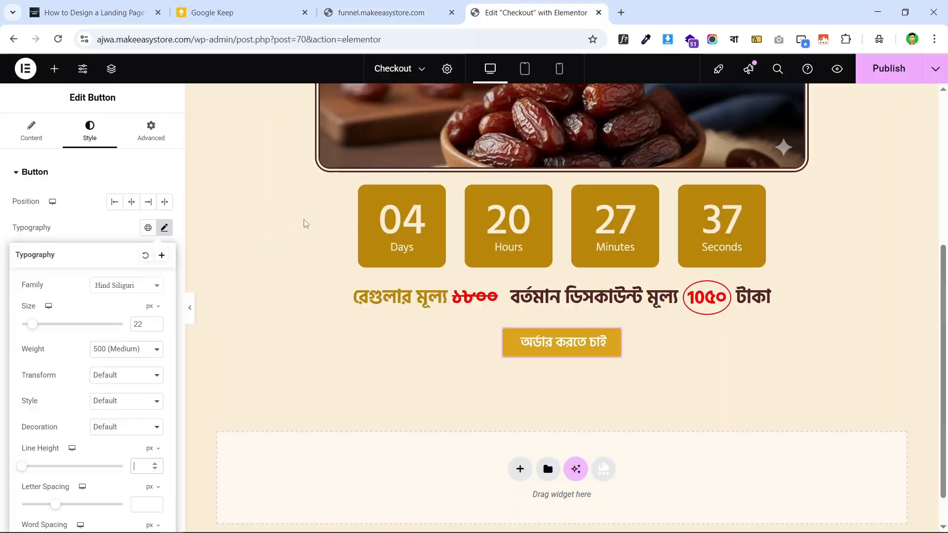
left_click(155, 471)
type("2")
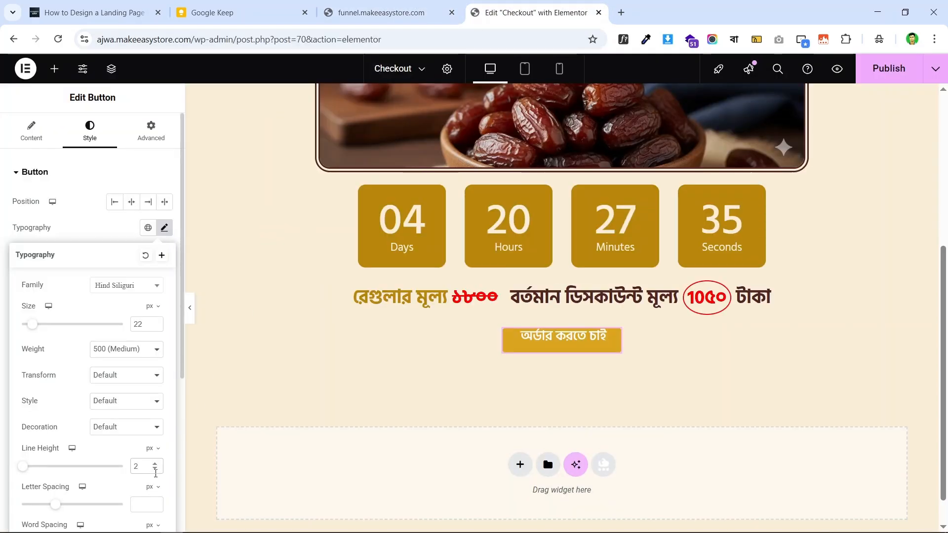
type("8")
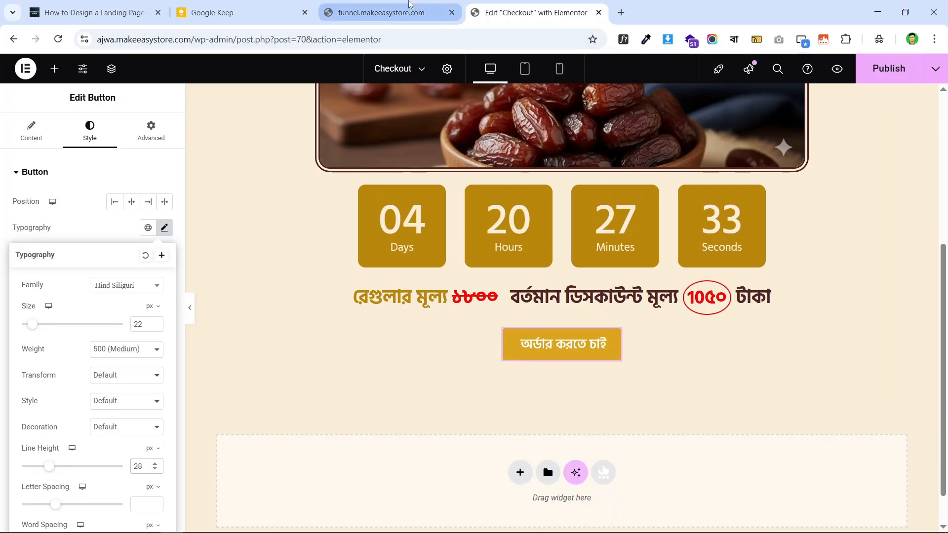
left_click(381, 12)
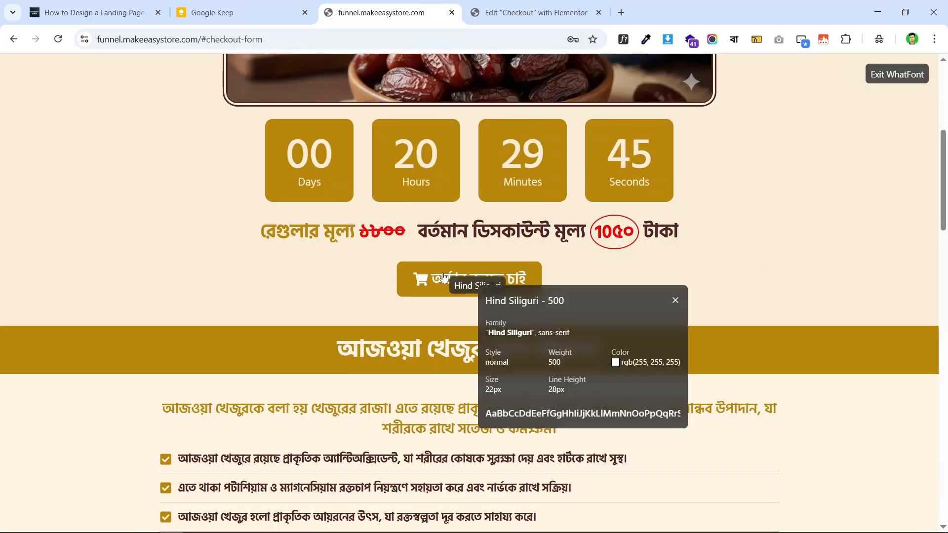
left_click(625, 39)
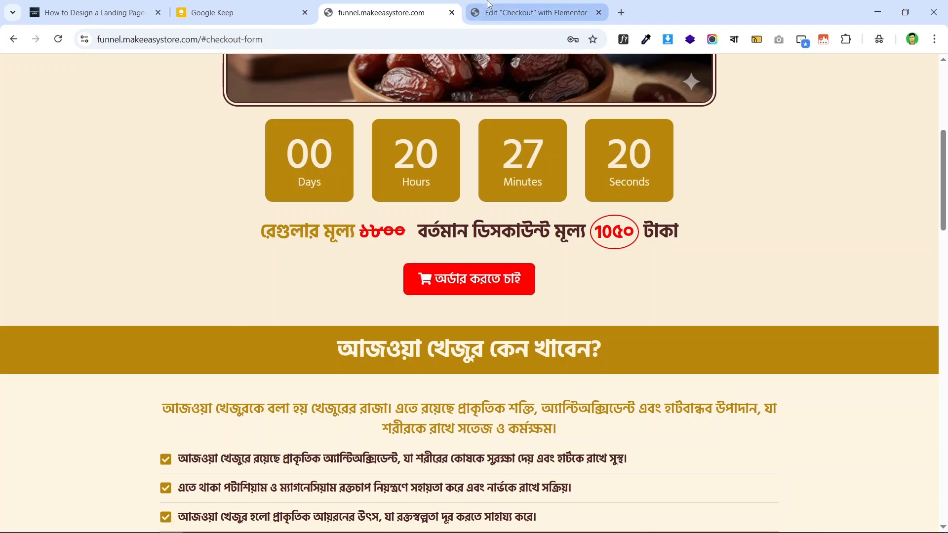
- Give the order button 8 px rounded corners, checking against the live page
left_click(531, 12)
scroll(63, 233, "down", 3)
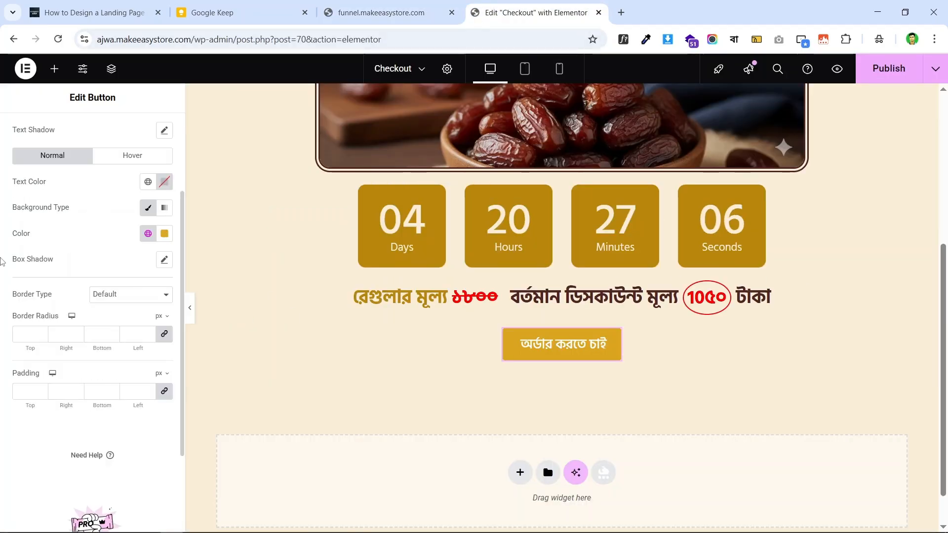
left_click(126, 335)
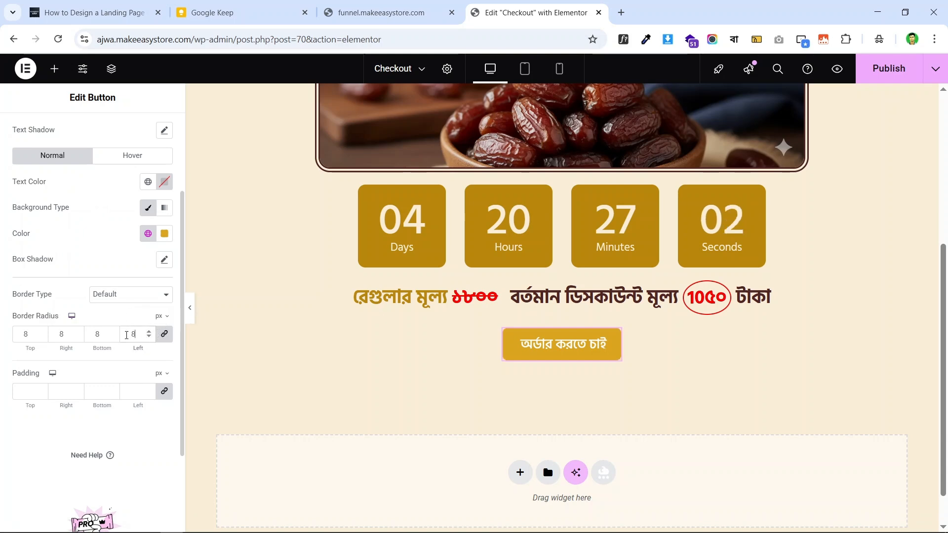
left_click(390, 11)
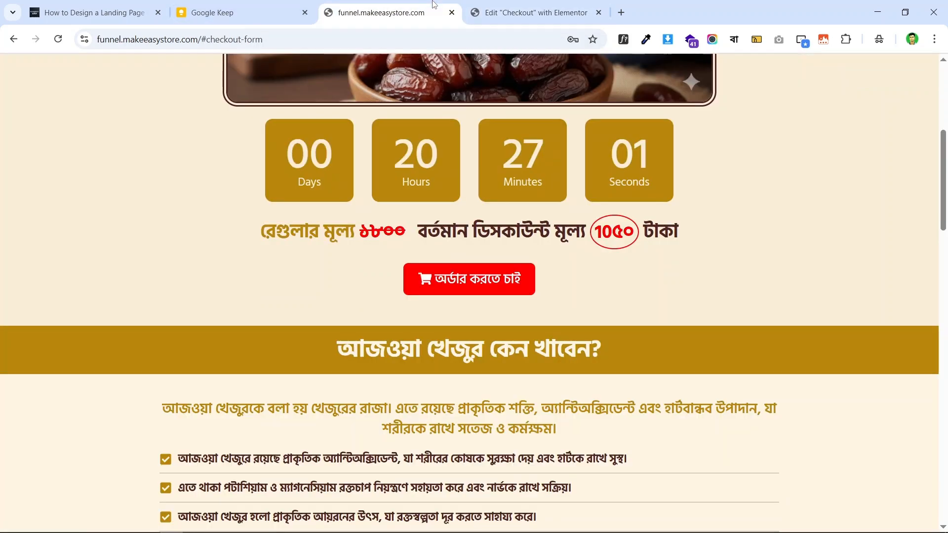
left_click(531, 5)
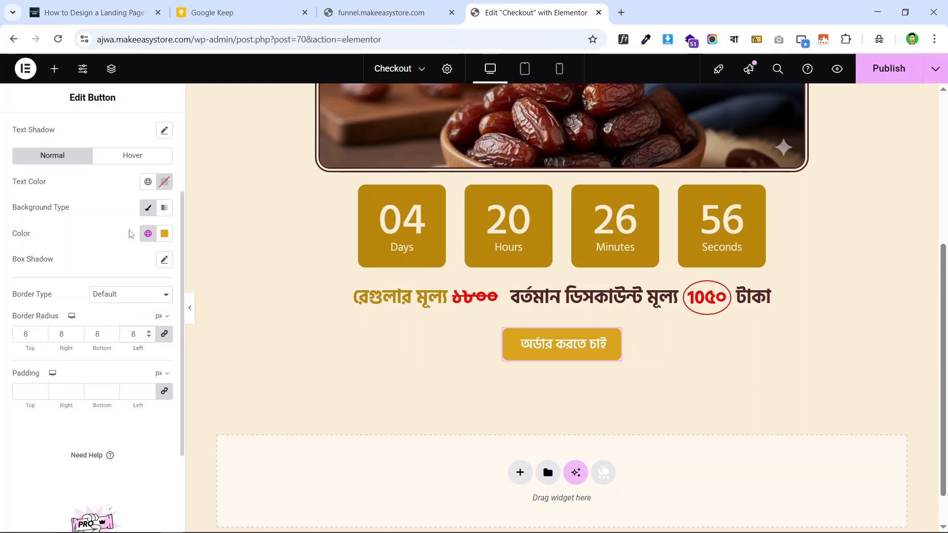
scroll(73, 231, "up", 1)
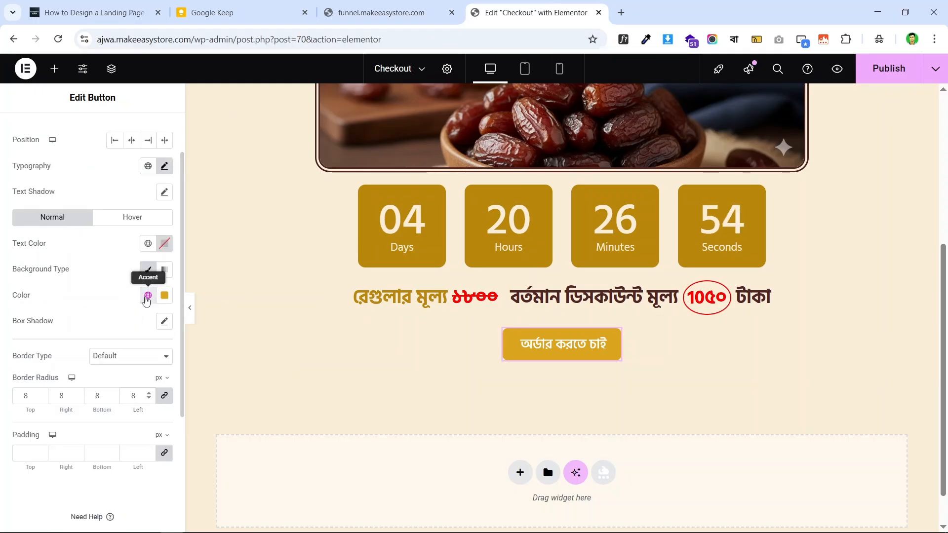
- Set the button's normal background colour to bright red #FF0000
left_click(170, 298)
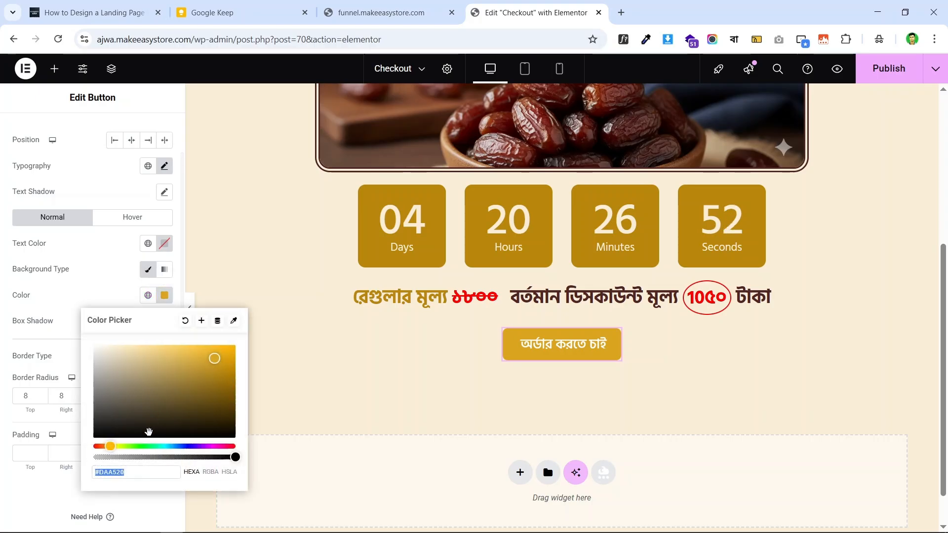
left_click_drag(110, 443, 94, 446)
mouse_move(254, 347)
left_mouse_down()
mouse_move(201, 361)
mouse_move(102, 437)
mouse_move(242, 346)
left_mouse_up()
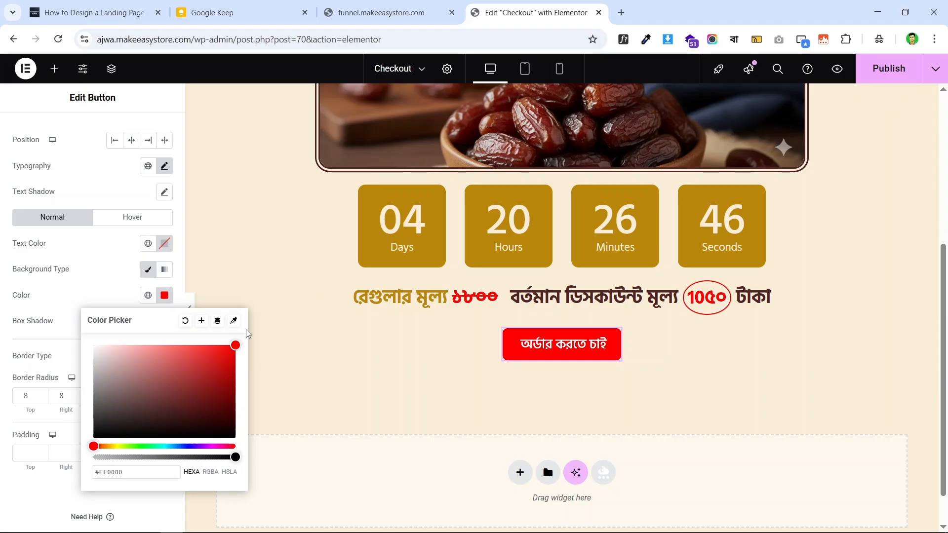
left_click(72, 270)
left_click(152, 219)
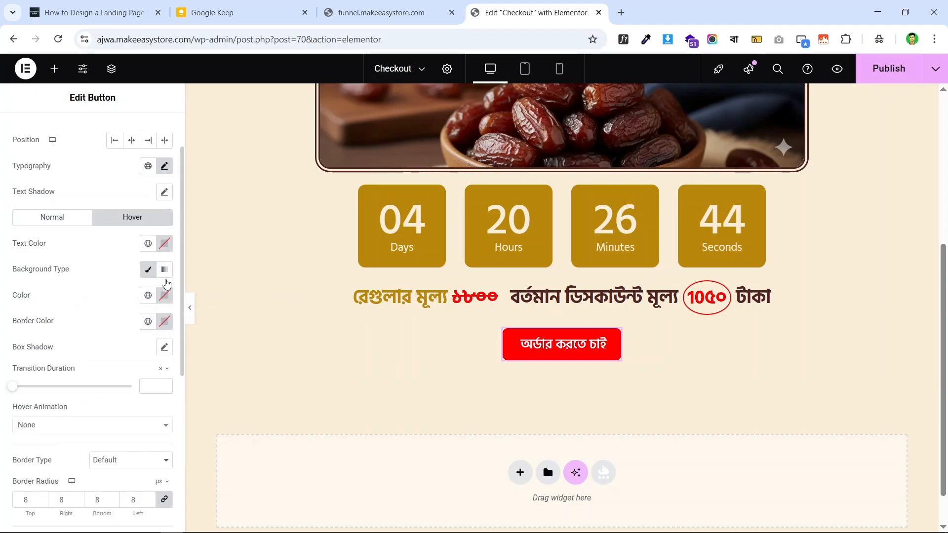
left_click(148, 296)
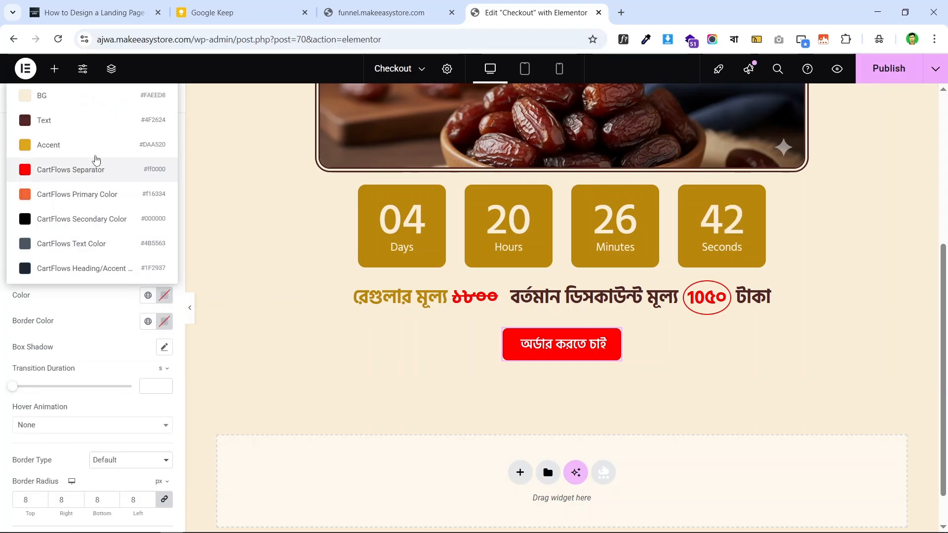
- Make the button's hover background the gold global colour
left_click(2, 234)
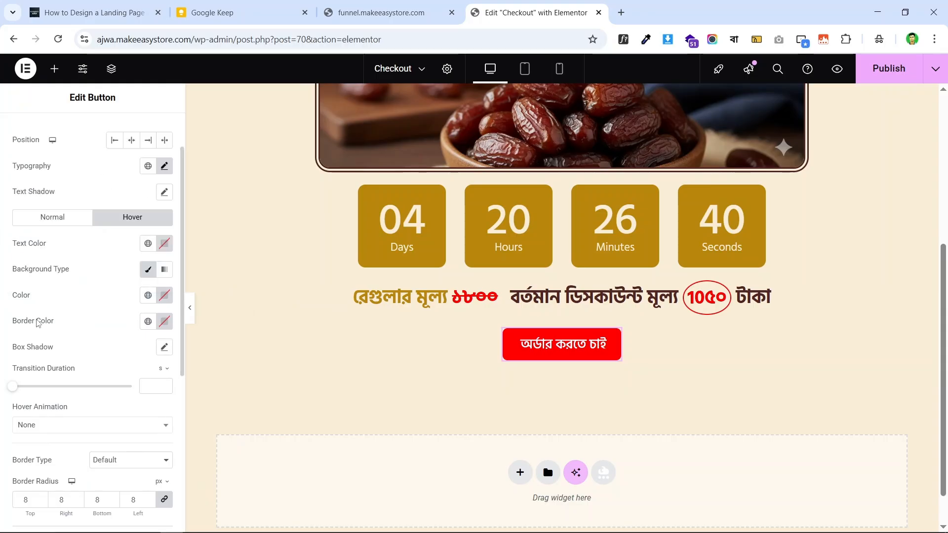
scroll(115, 336, "up", 1)
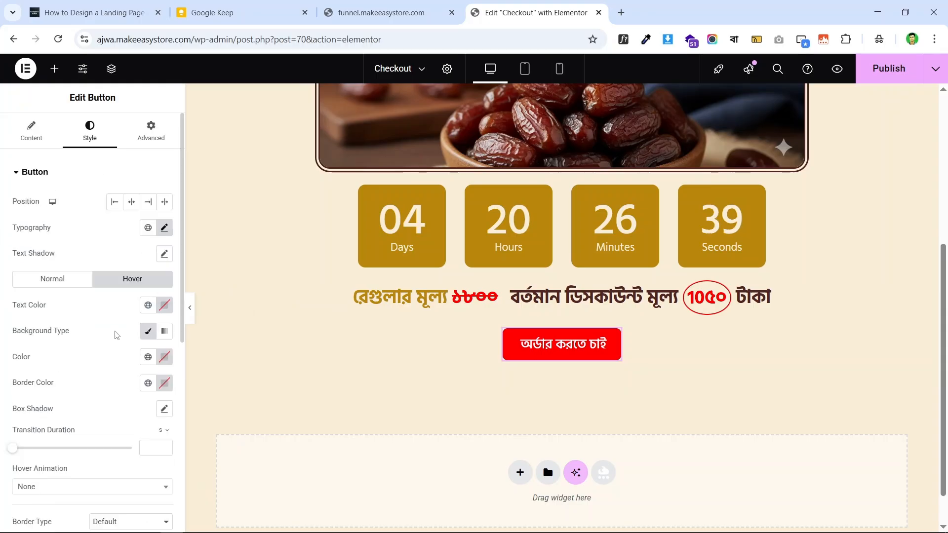
left_click(150, 358)
left_click(74, 140)
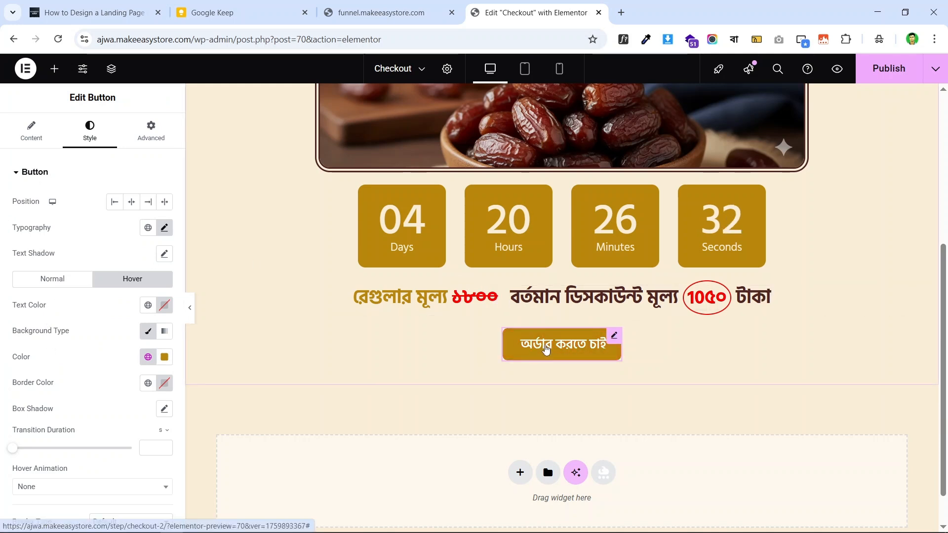
- Apply the Grow hover animation to the button and check the live page
scroll(74, 347, "down", 1)
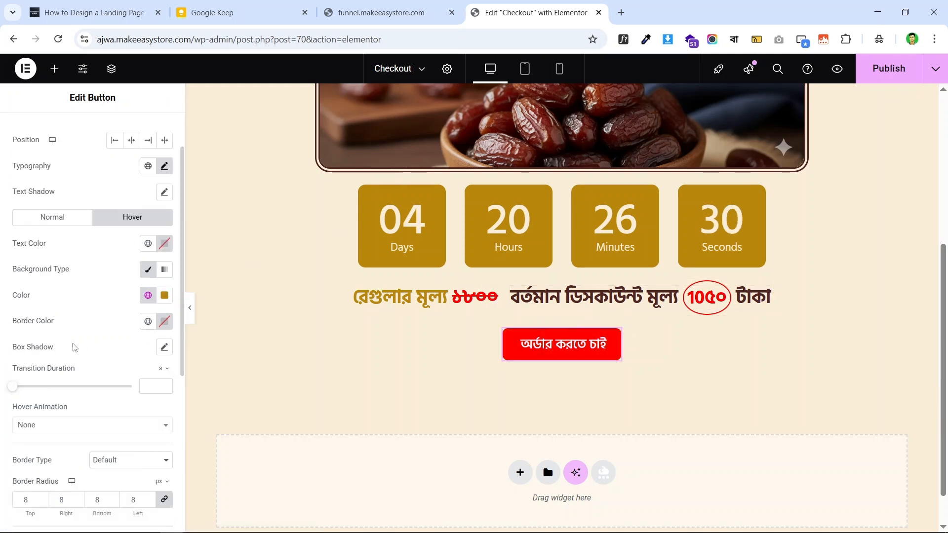
scroll(74, 347, "down", 3)
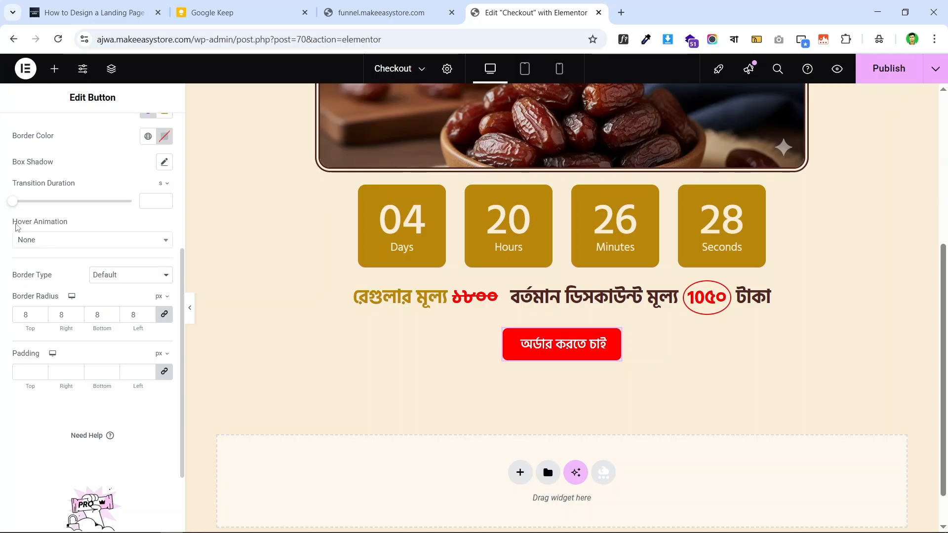
left_click(43, 246)
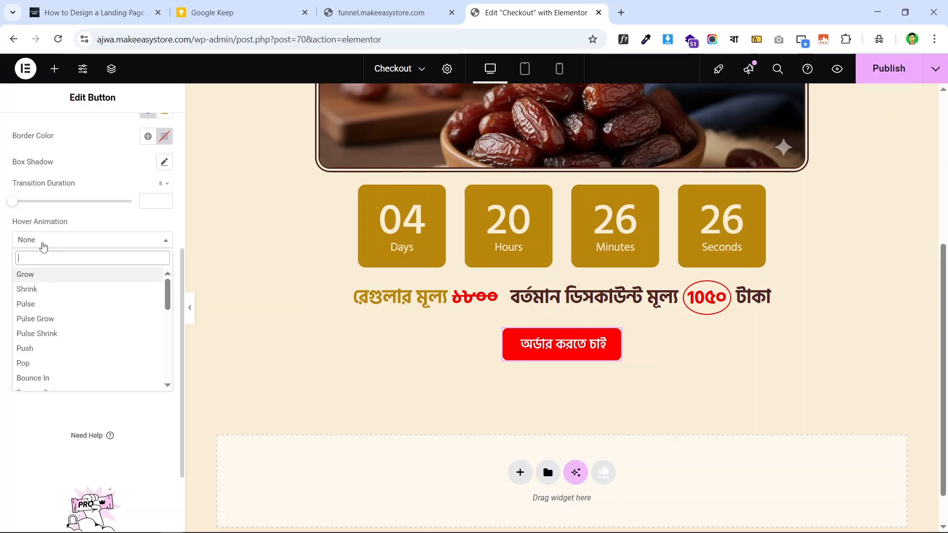
left_click(64, 275)
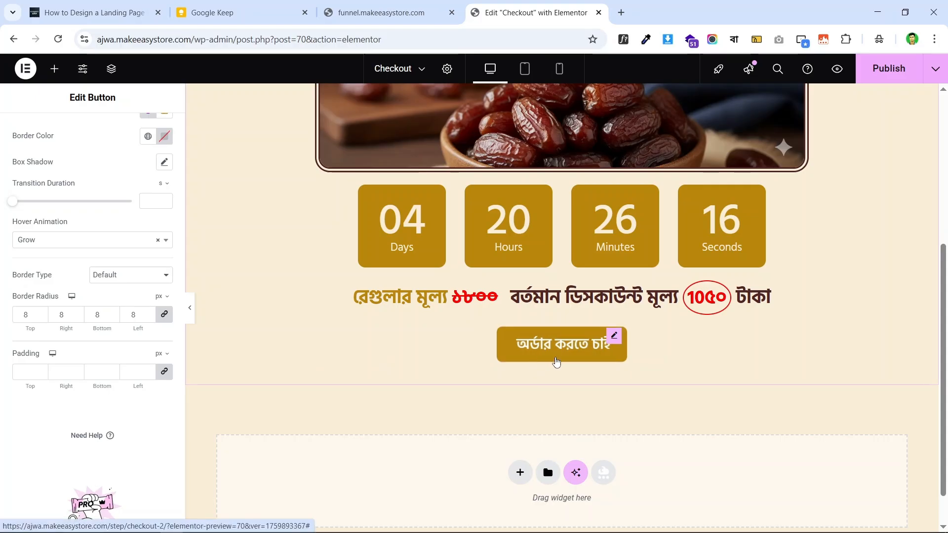
left_click(380, 13)
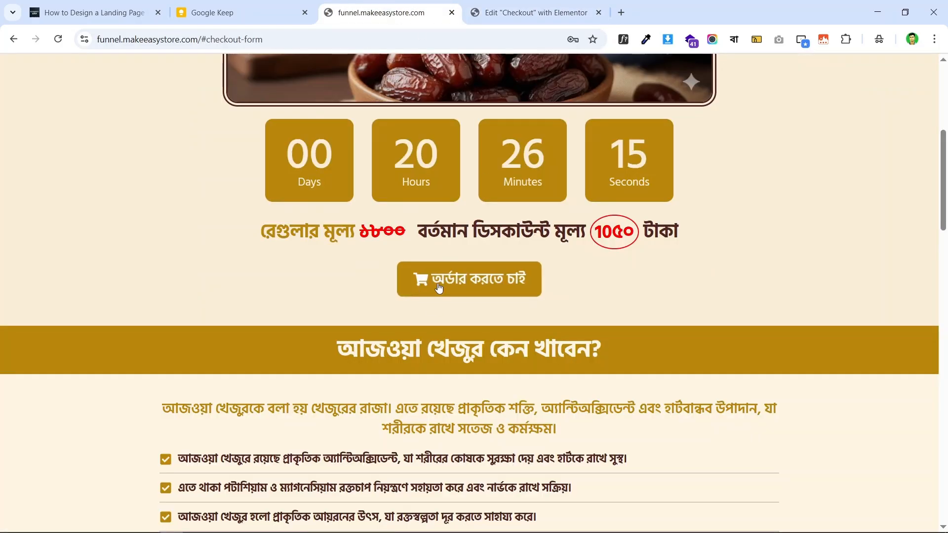
left_click(492, 6)
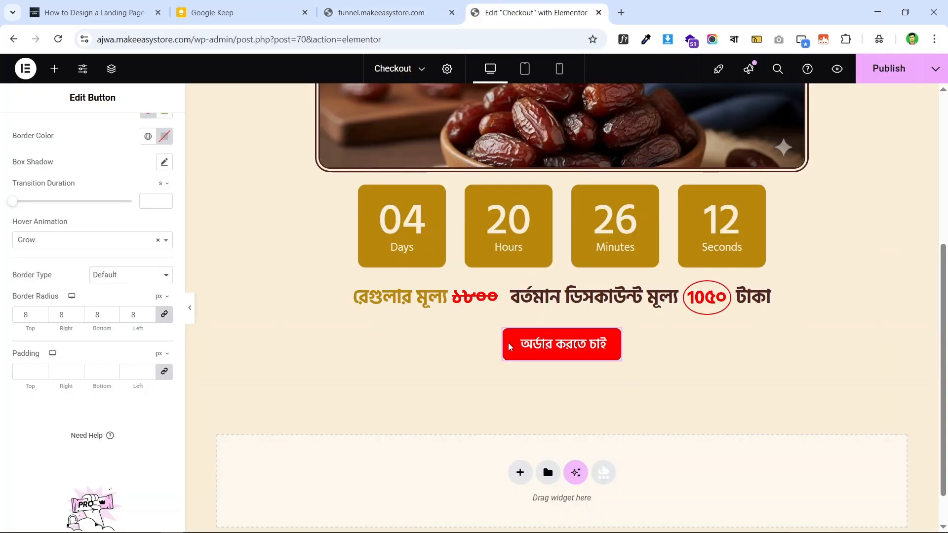
scroll(2, 264, "up", 4)
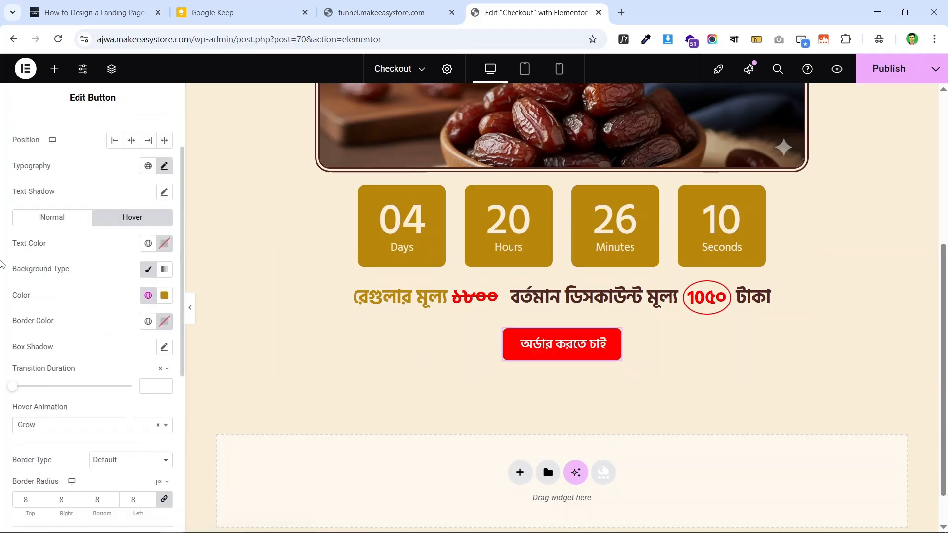
scroll(2, 264, "up", 2)
- Insert the Shopping Cart icon, found by searching 'cart', before the button label
left_click(17, 132)
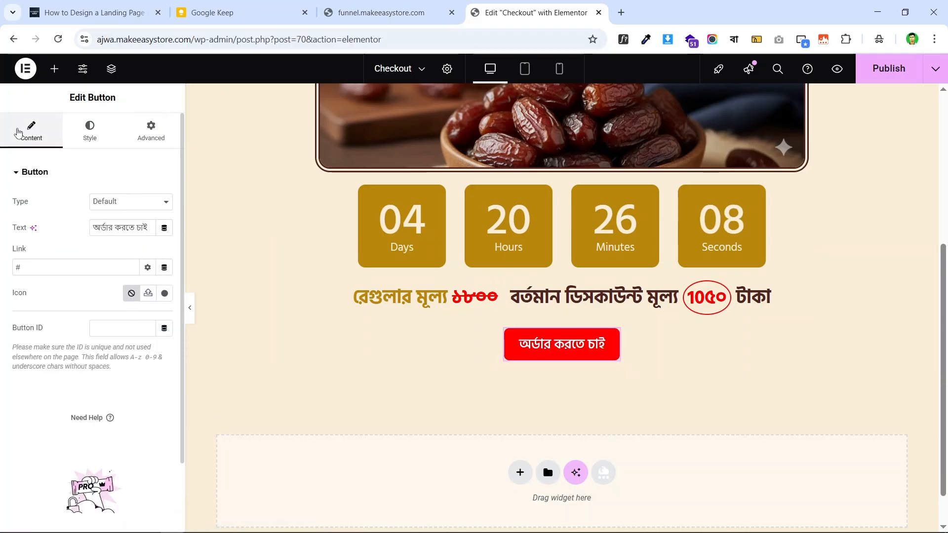
left_click(165, 295)
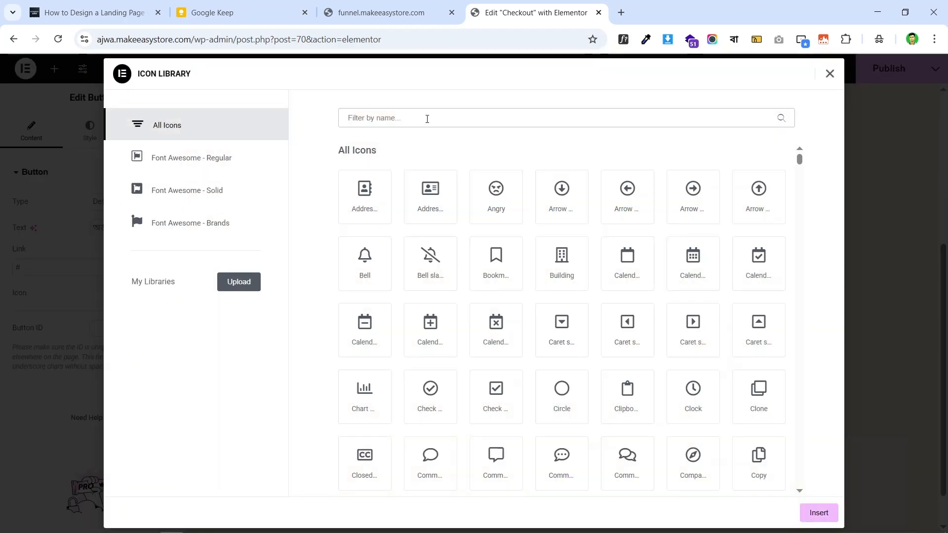
left_click(427, 119)
type("cart")
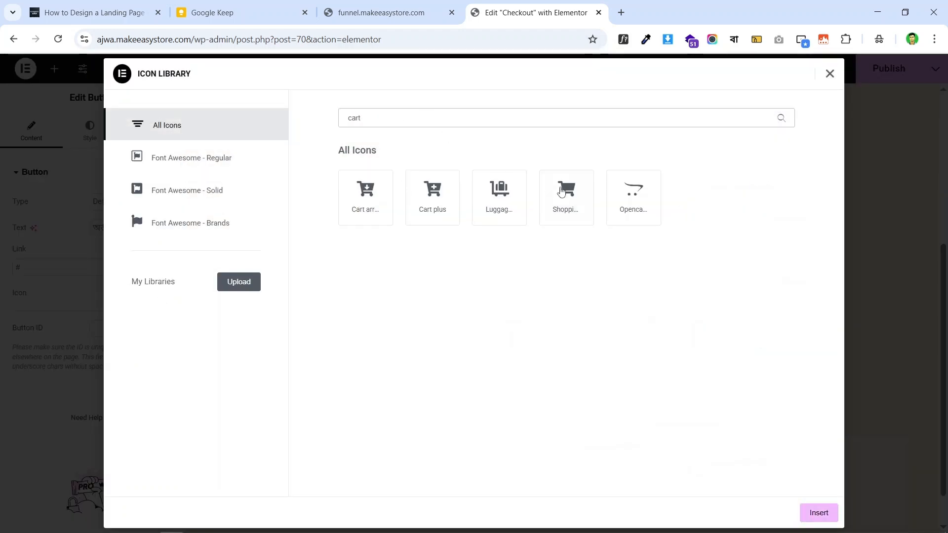
left_click(561, 192)
left_click(818, 512)
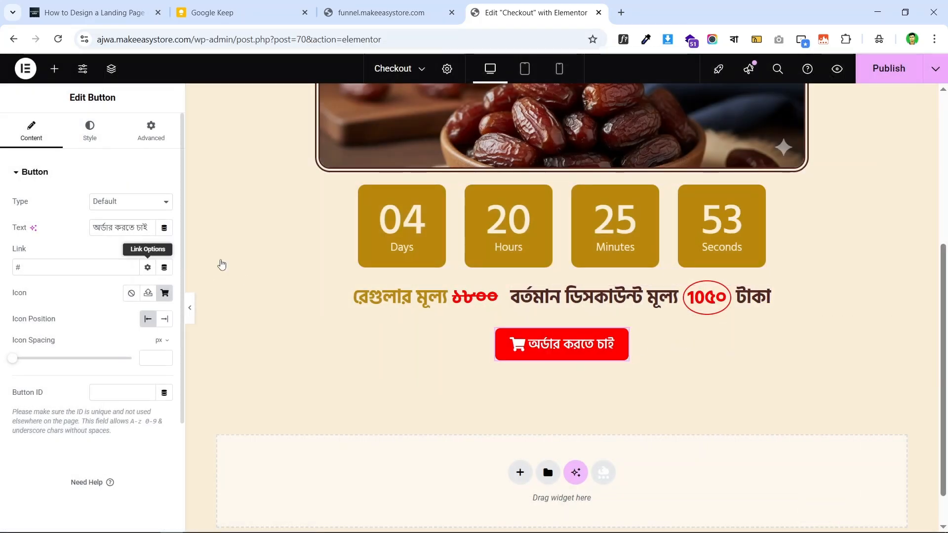
scroll(736, 233, "up", 5)
scroll(410, 183, "down", 5)
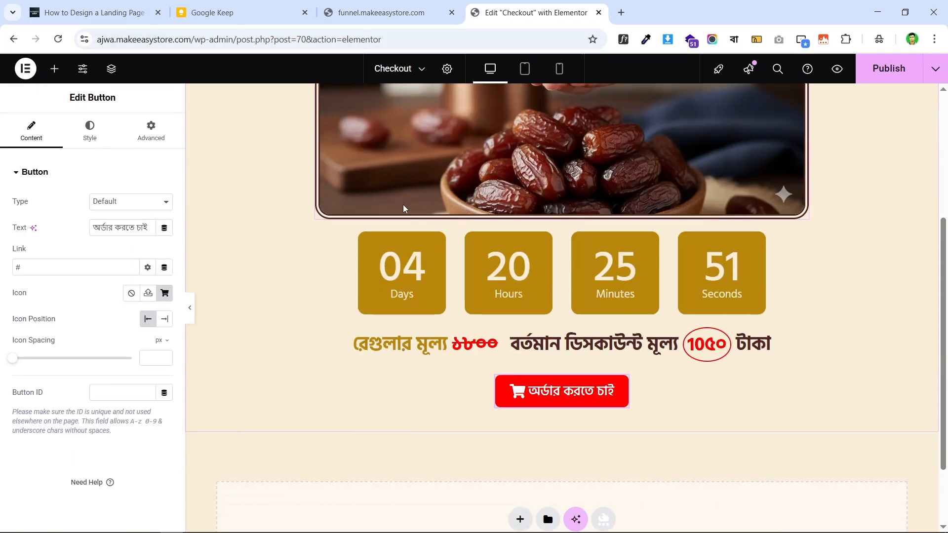
scroll(543, 218, "up", 5)
scroll(645, 229, "down", 7)
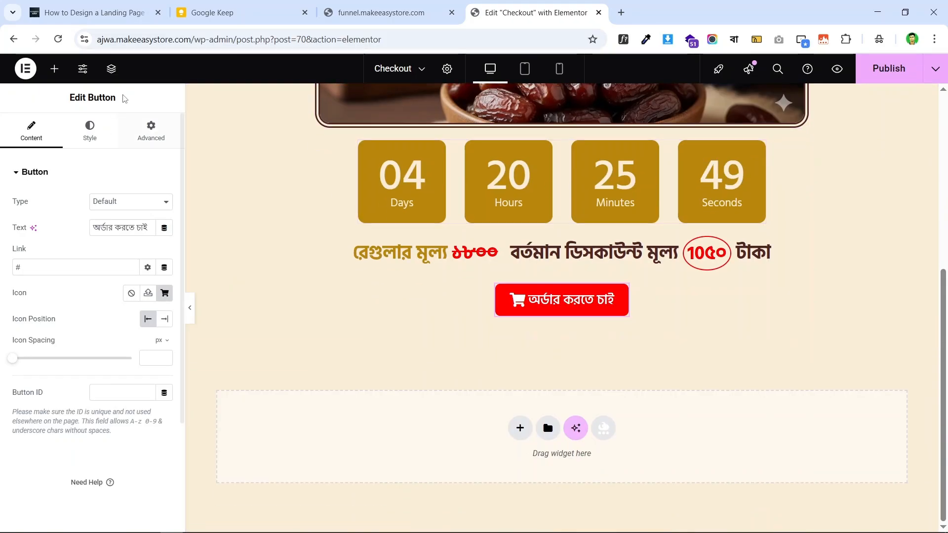
left_click(381, 12)
scroll(491, 89, "up", 5)
- Preview the checkout page at phone and desktop sizes to check the order button
left_click(523, 12)
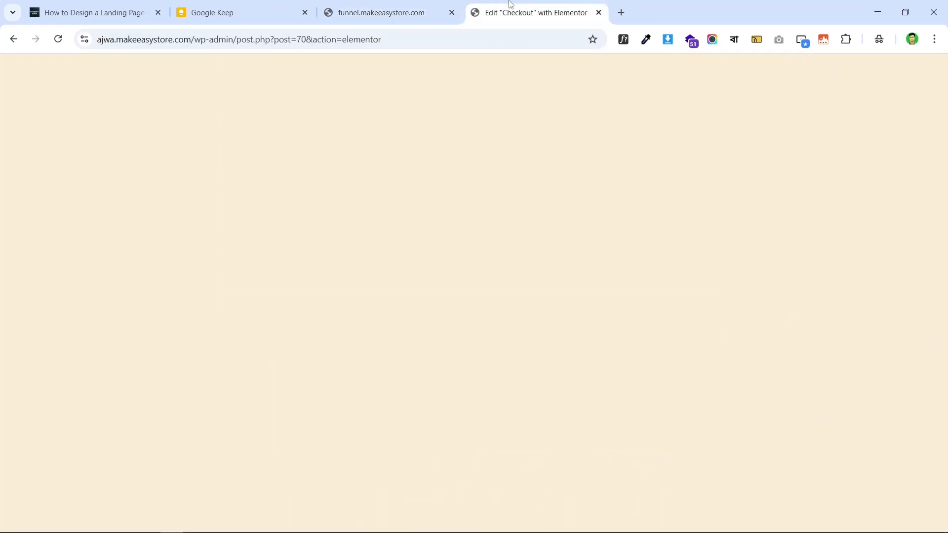
scroll(563, 202, "up", 3)
scroll(494, 193, "down", 7)
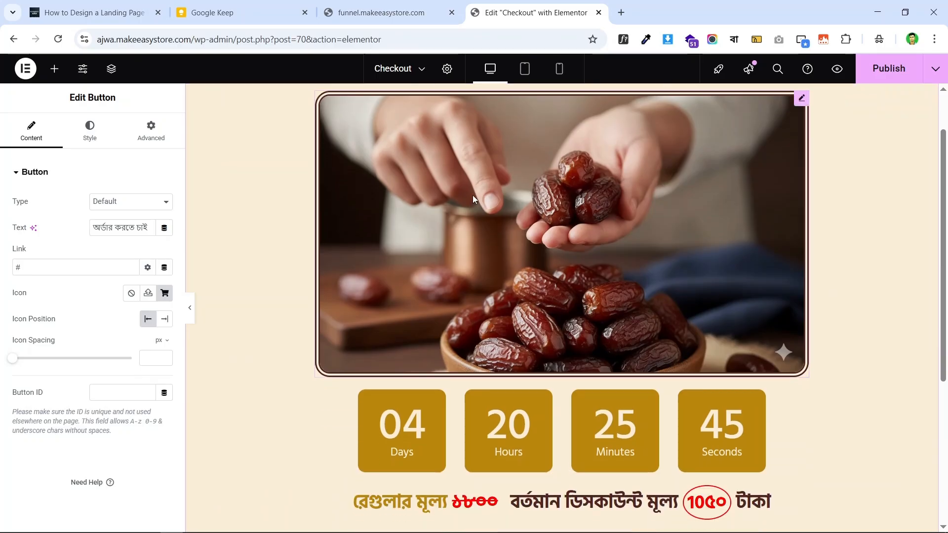
scroll(571, 194, "up", 7)
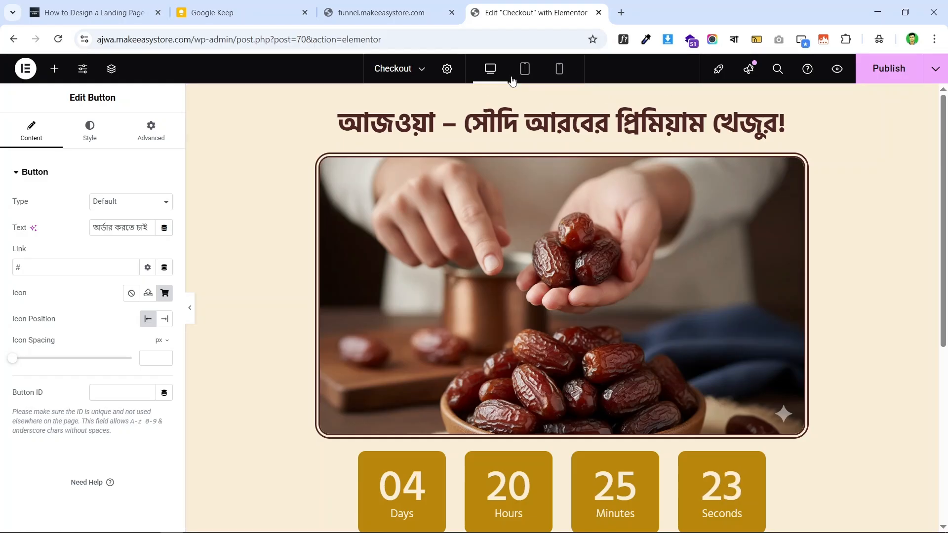
left_click(560, 70)
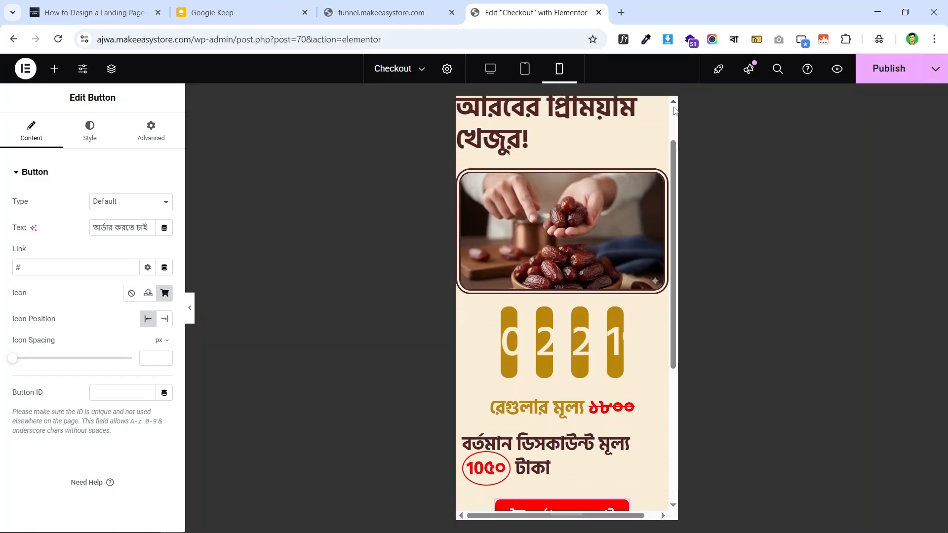
scroll(559, 218, "up", 3)
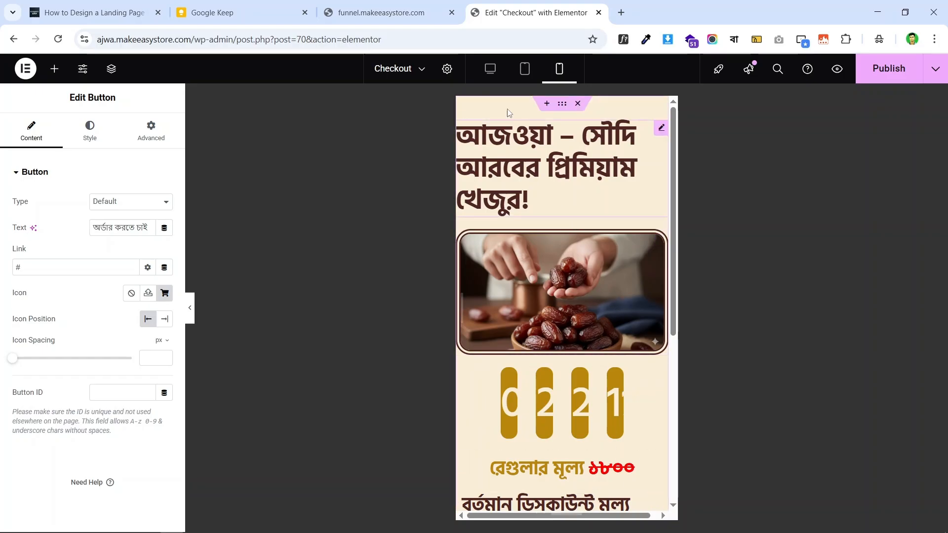
left_click(490, 68)
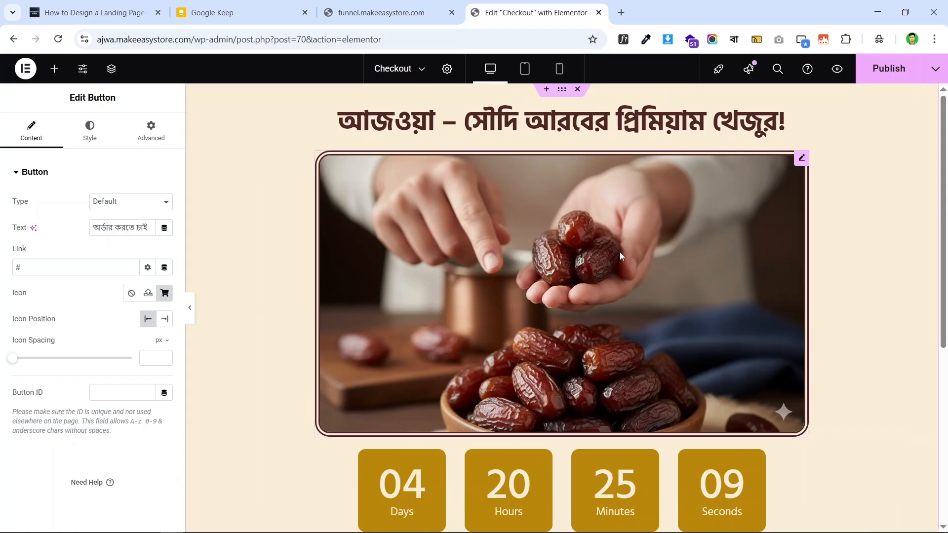
scroll(620, 256, "down", 6)
scroll(666, 212, "up", 6)
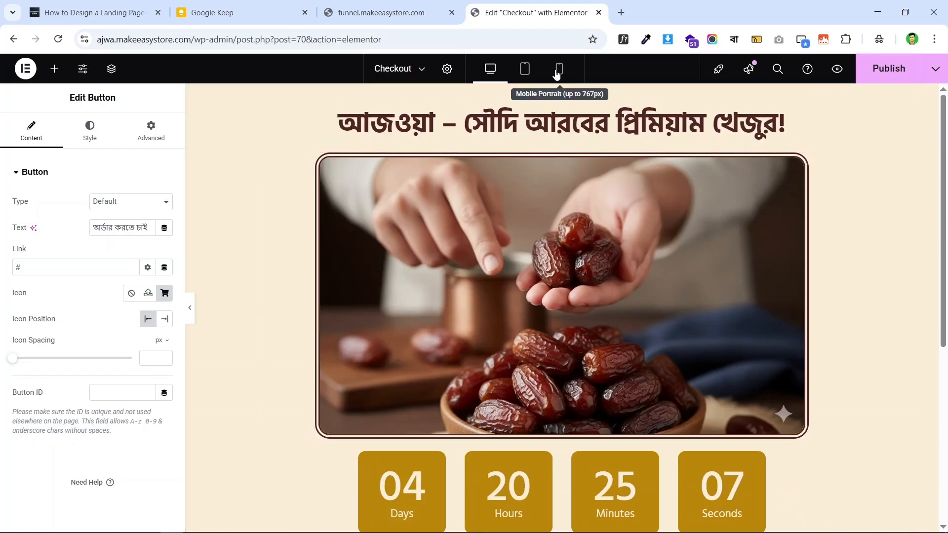
left_click(558, 70)
scroll(645, 177, "down", 5)
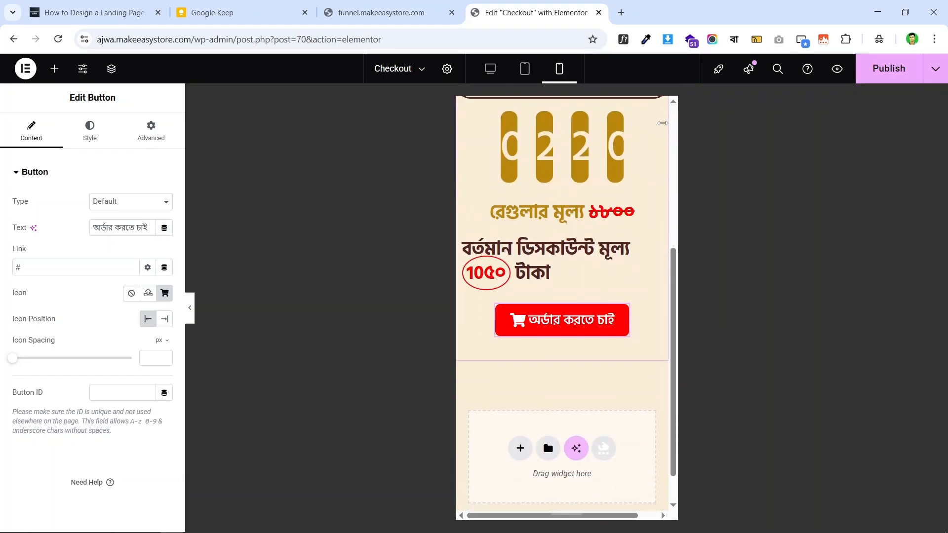
scroll(577, 191, "up", 5)
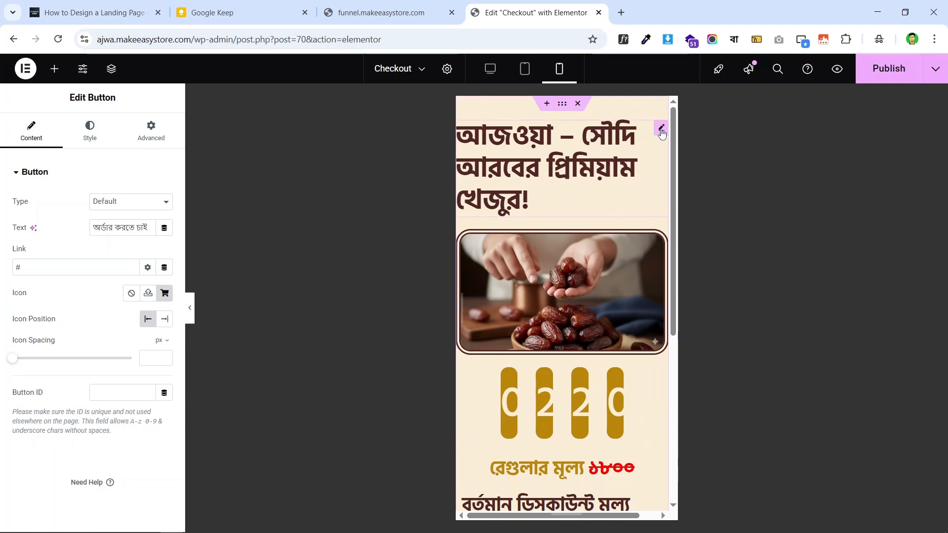
- Centre the top heading and set its font size to 32 px
left_click(663, 129)
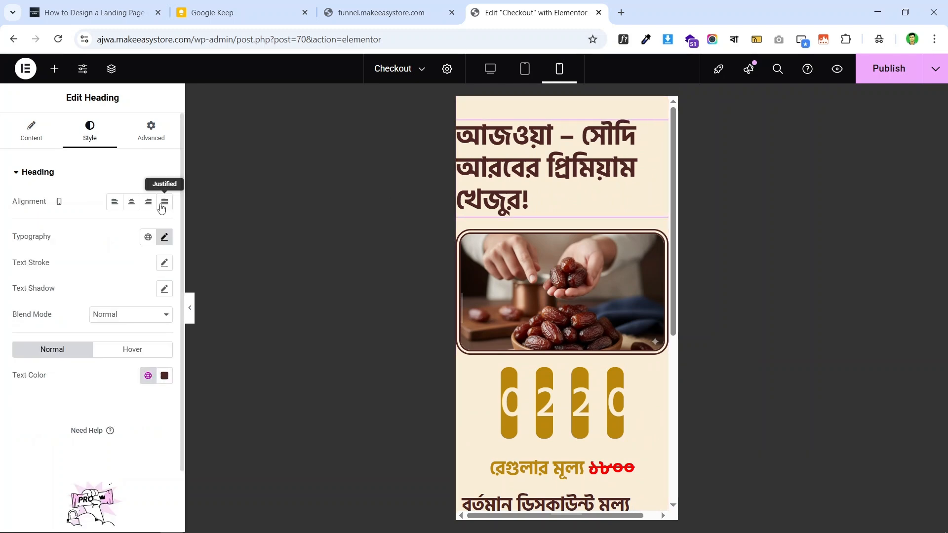
left_click(131, 203)
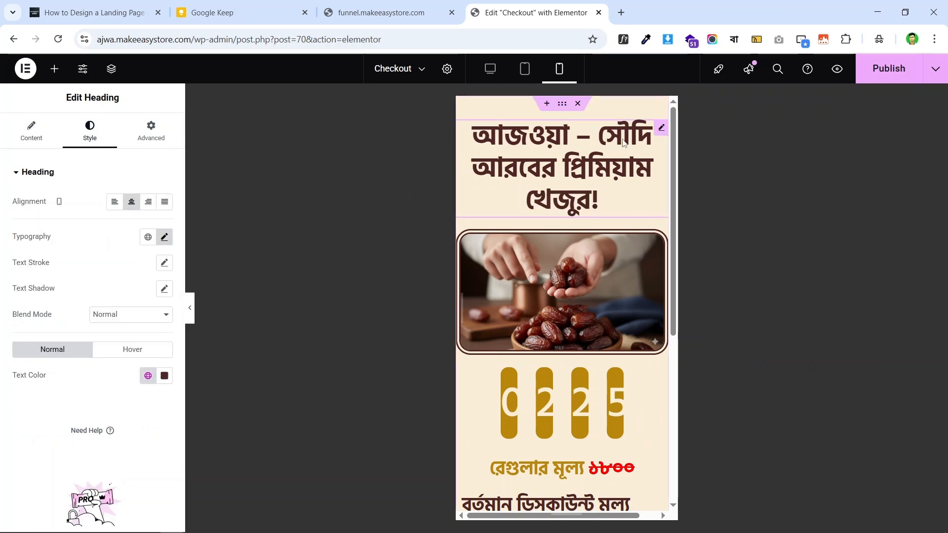
left_click(164, 236)
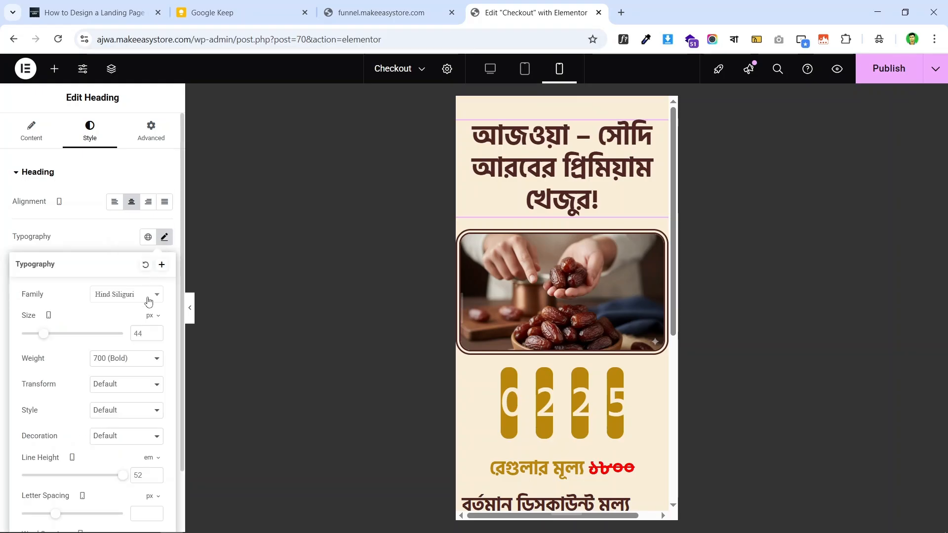
left_click(143, 330)
type("30")
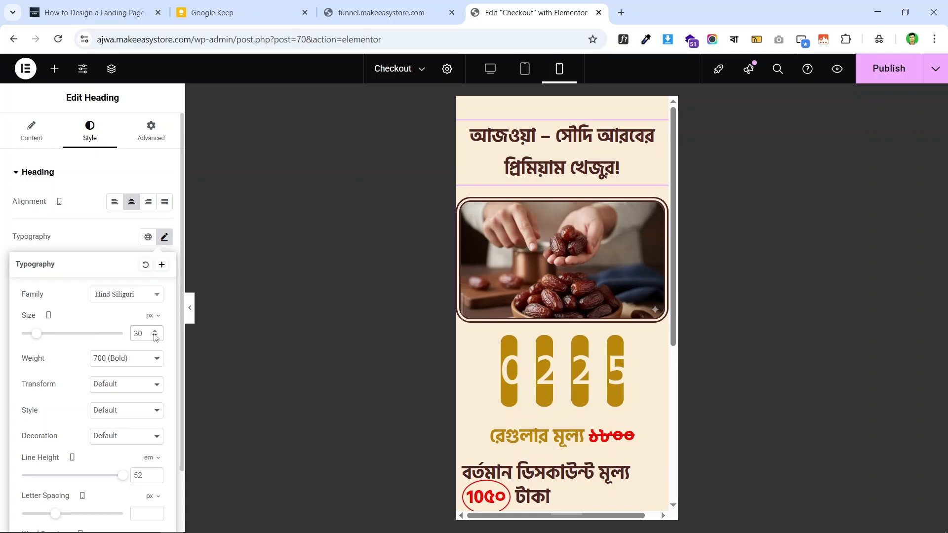
left_click(154, 334)
left_click(154, 334)
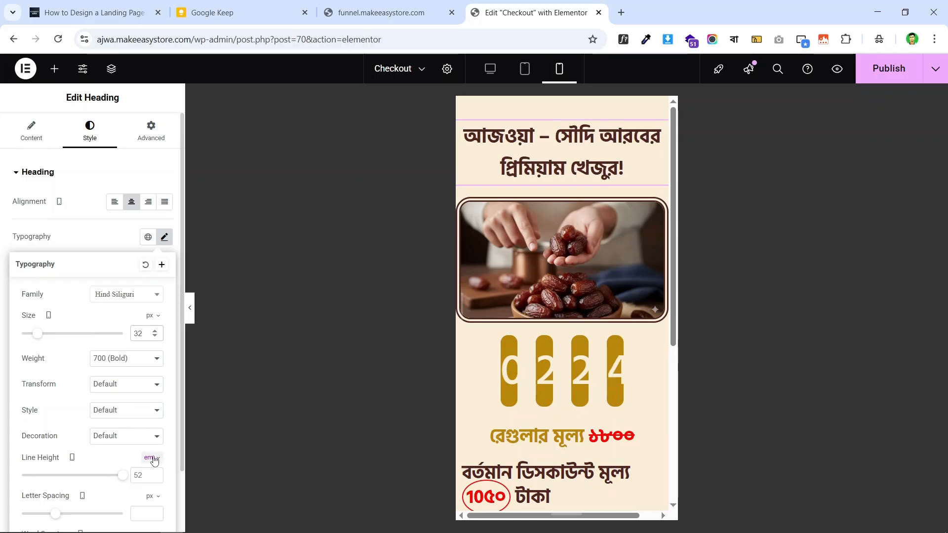
- Switch the heading line height to px and set it to 44 px
left_click(149, 458)
left_click(147, 465)
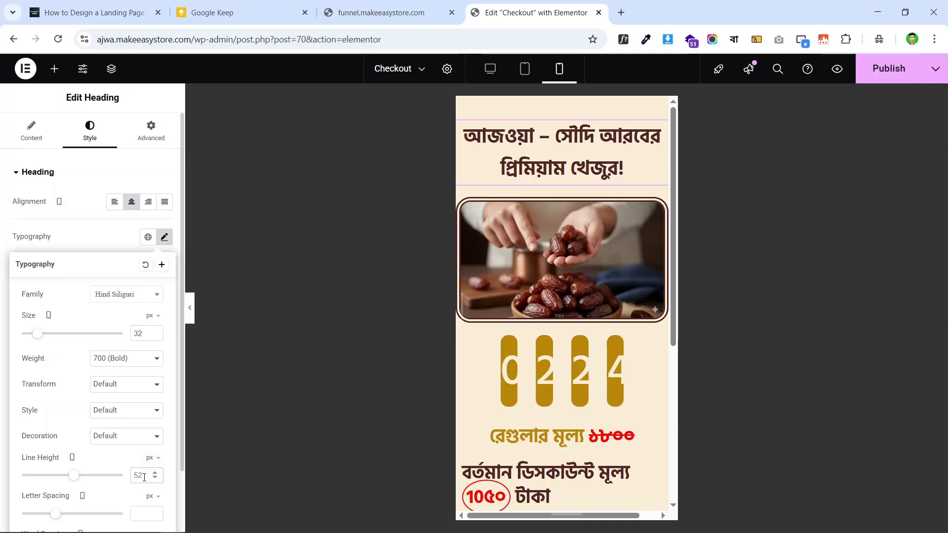
key("Down")
key("Down")
key("Down")
key("Down")
key("Down")
key("Down")
key("Down")
key("Down")
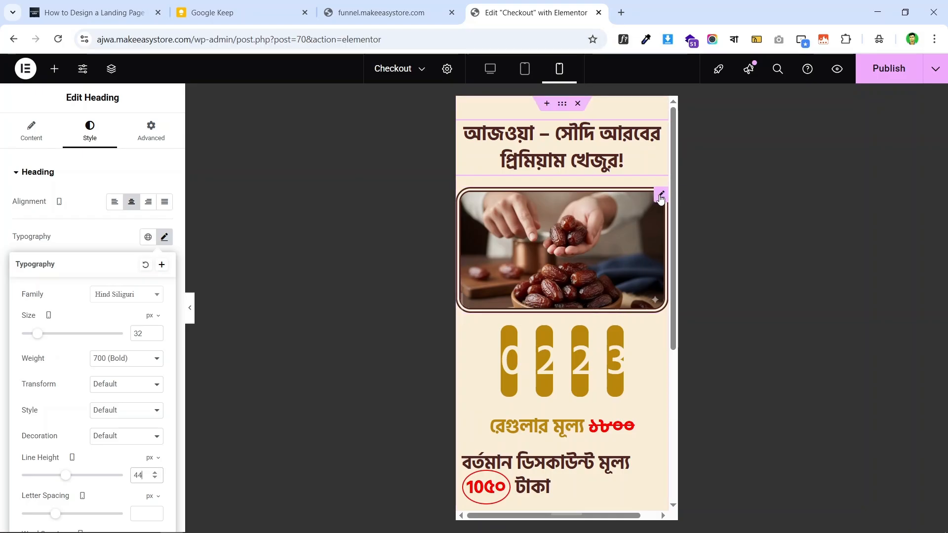
left_click(562, 105)
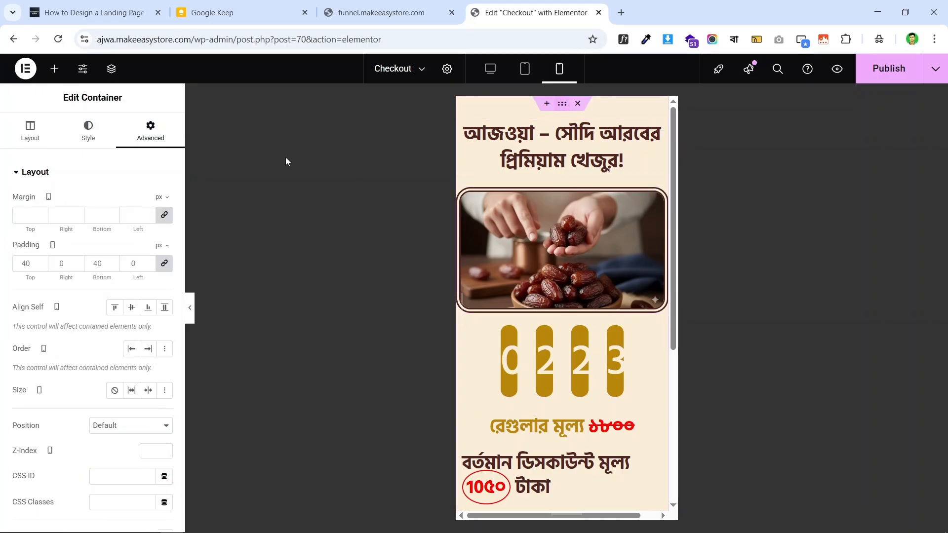
- Unlink the section padding and set 20 px top and bottom, 10 px left and right
left_click(165, 264)
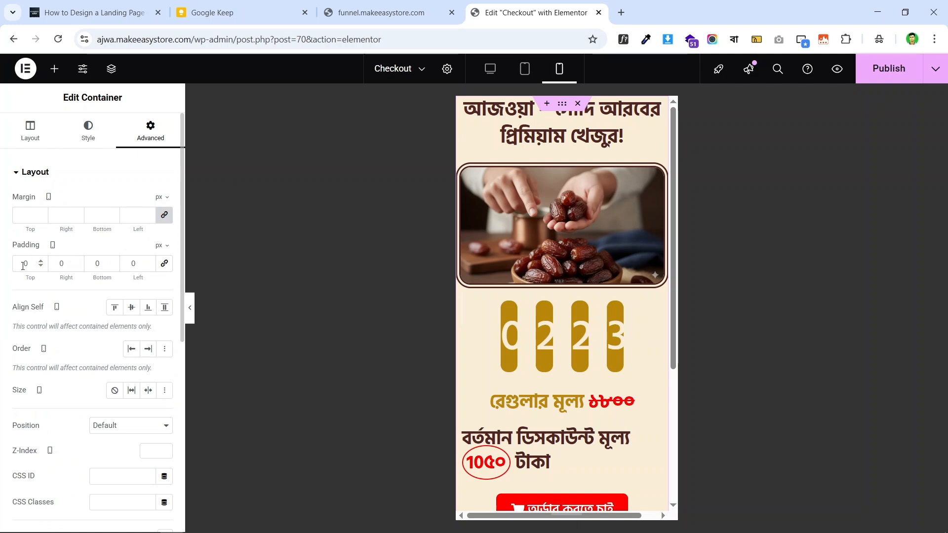
type("2")
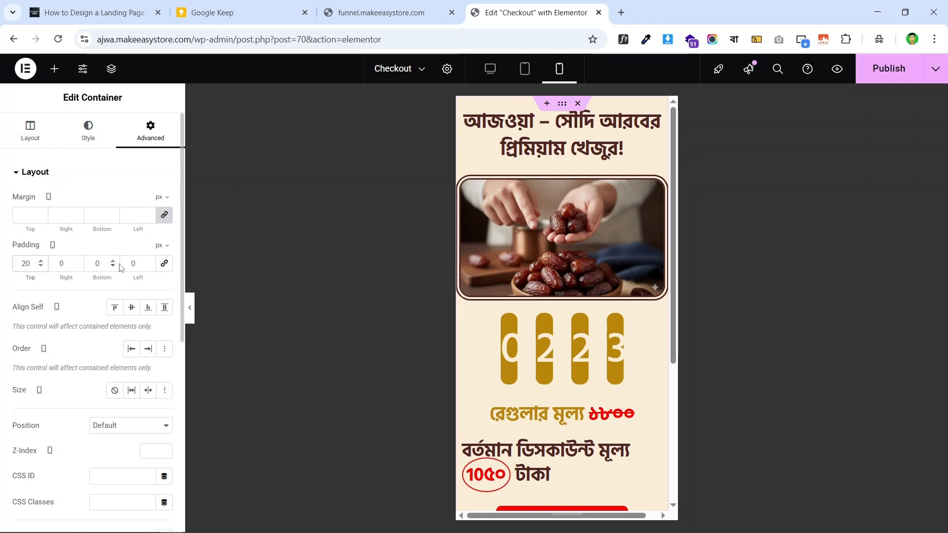
left_click(91, 263)
type("2")
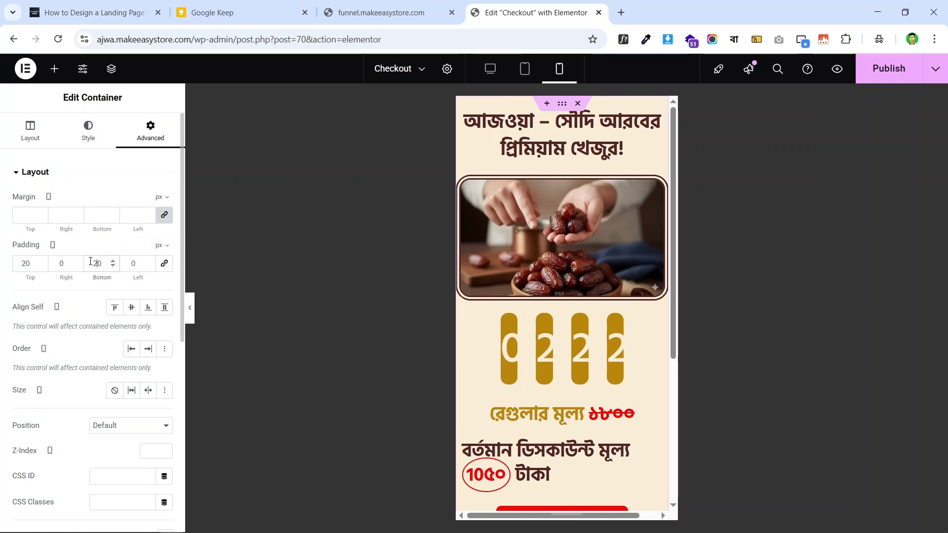
left_click(60, 262)
type("1")
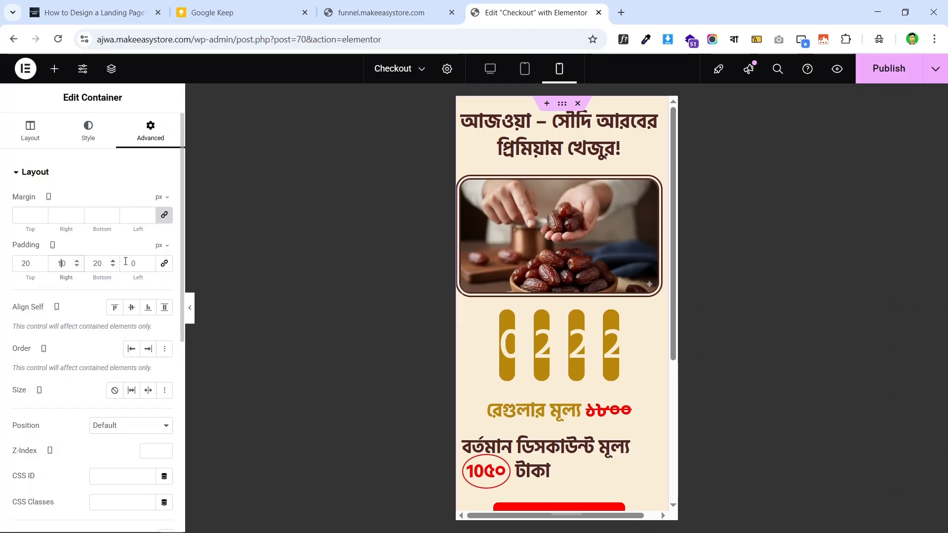
left_click(130, 263)
type("1")
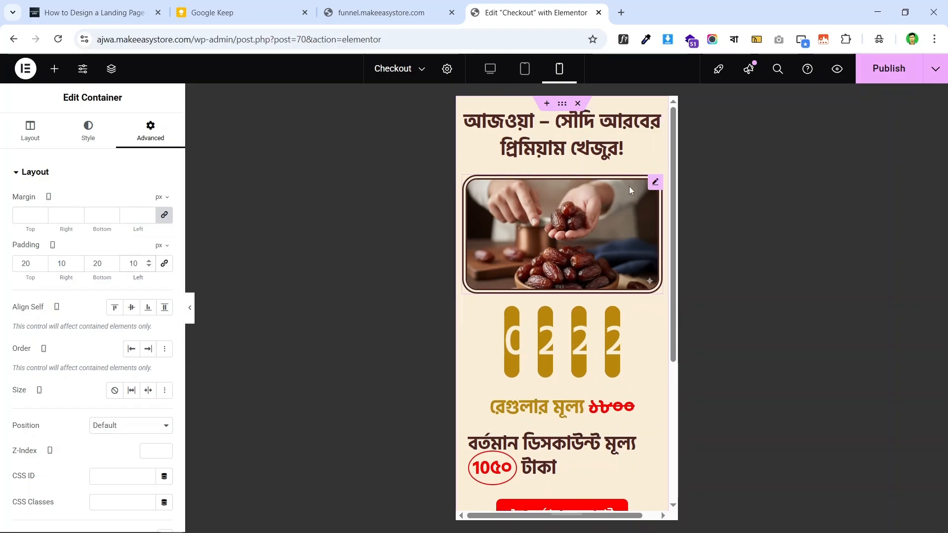
scroll(596, 170, "down", 1)
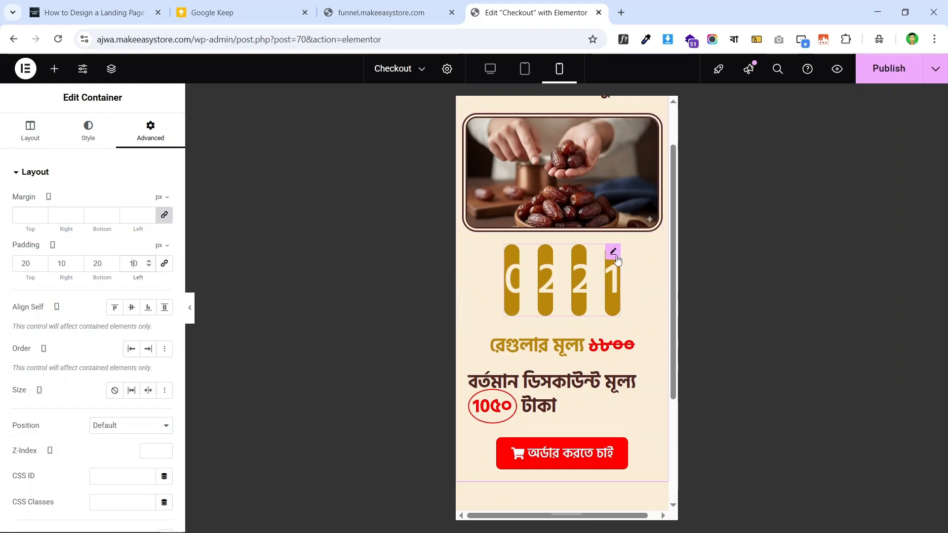
- In the countdown's Timer Settings, set Label Position to Block so labels sit below numbers
left_click(614, 254)
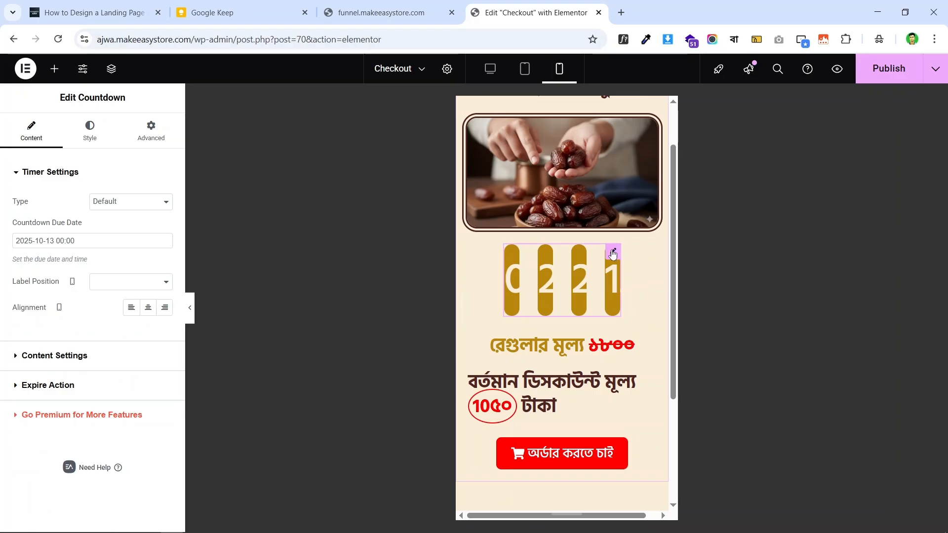
left_click(95, 138)
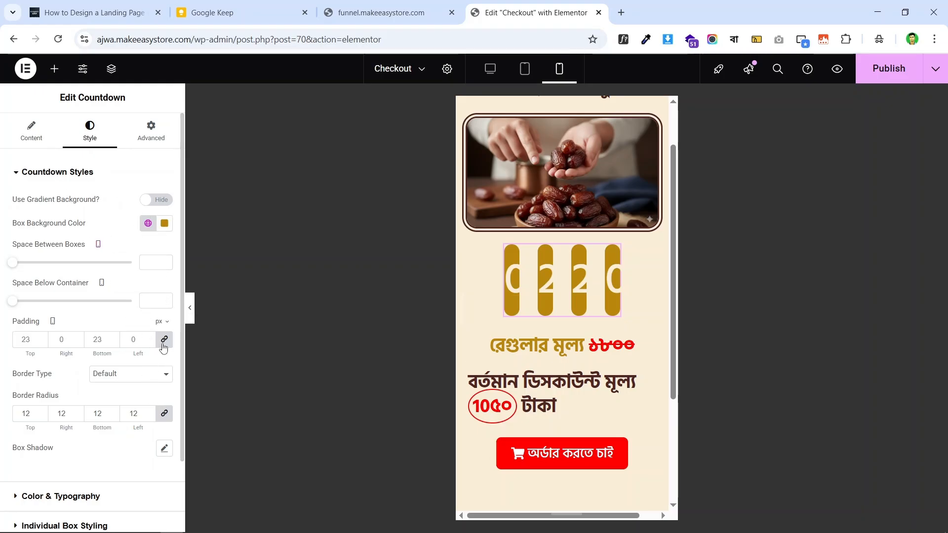
left_click(29, 134)
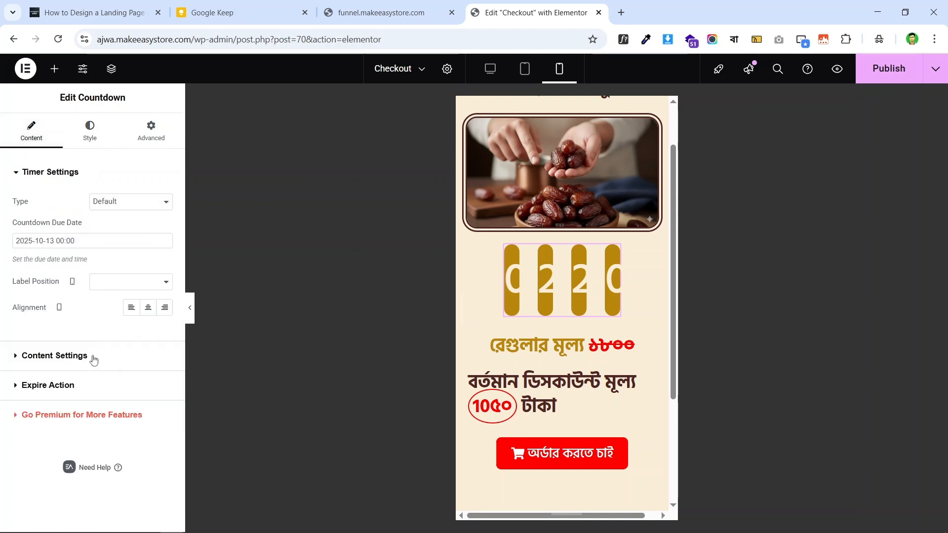
left_click(54, 355)
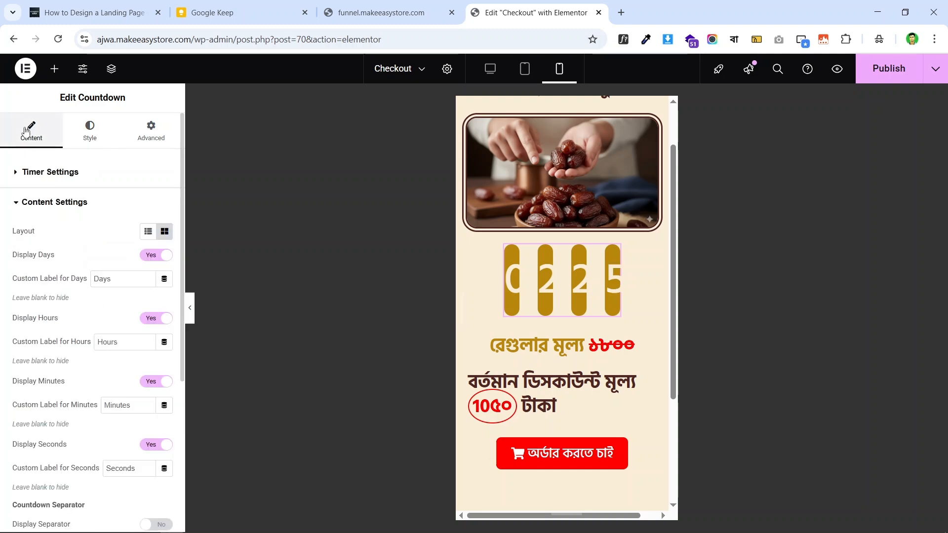
left_click(32, 175)
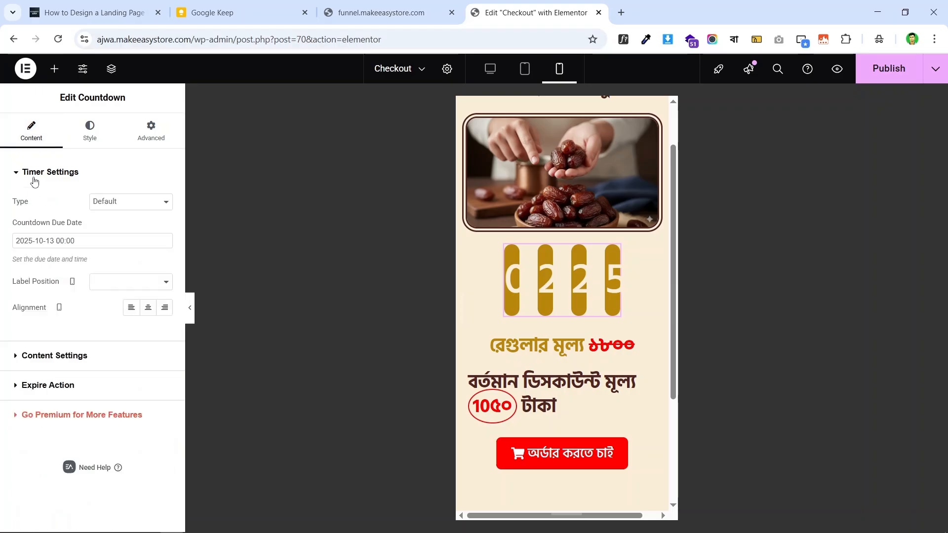
left_click(128, 281)
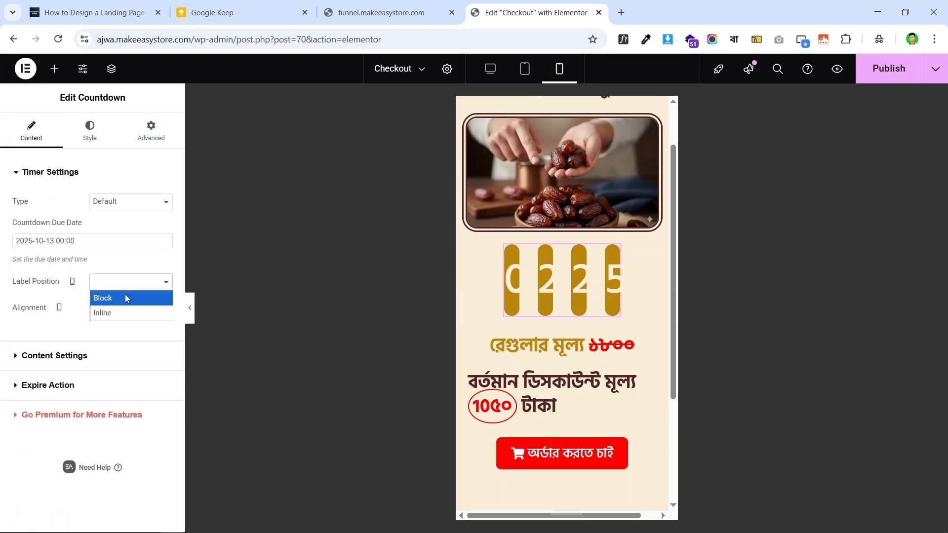
left_click(127, 298)
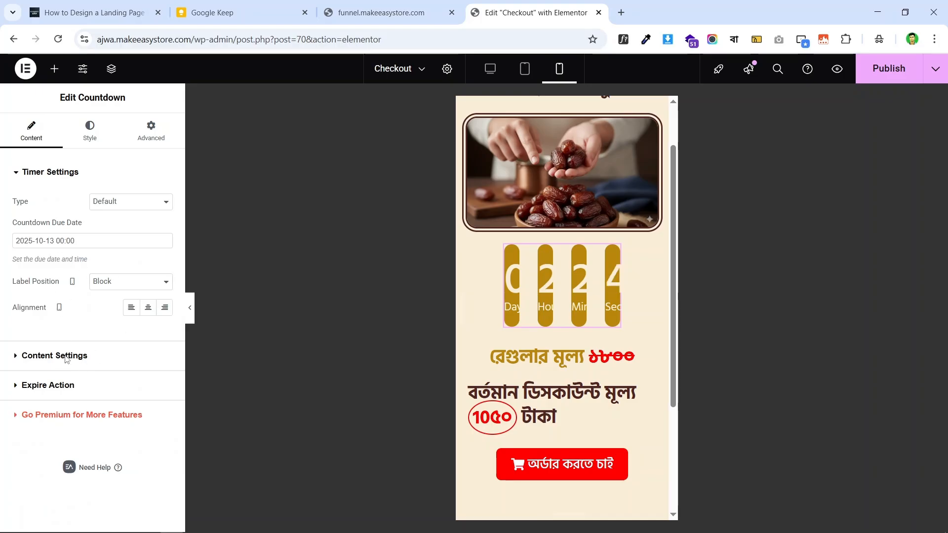
- Try the countdown's List view layout, then return it to Grid view
left_click(69, 357)
scroll(117, 291, "down", 5)
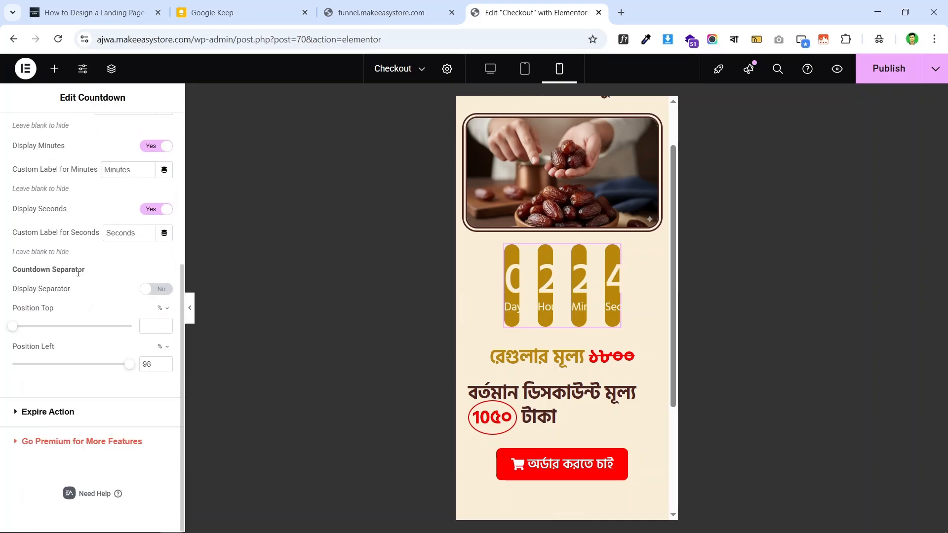
scroll(83, 266, "up", 5)
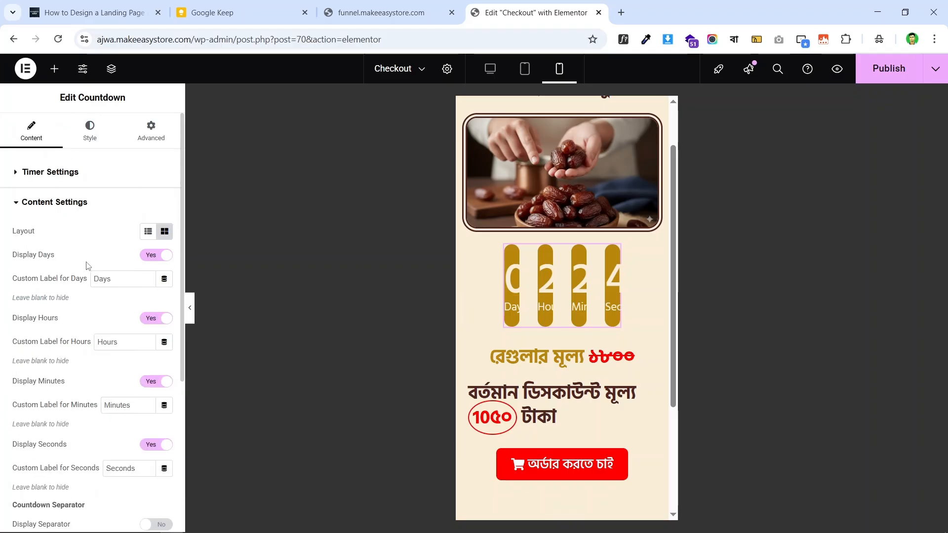
left_click(147, 231)
left_click(147, 233)
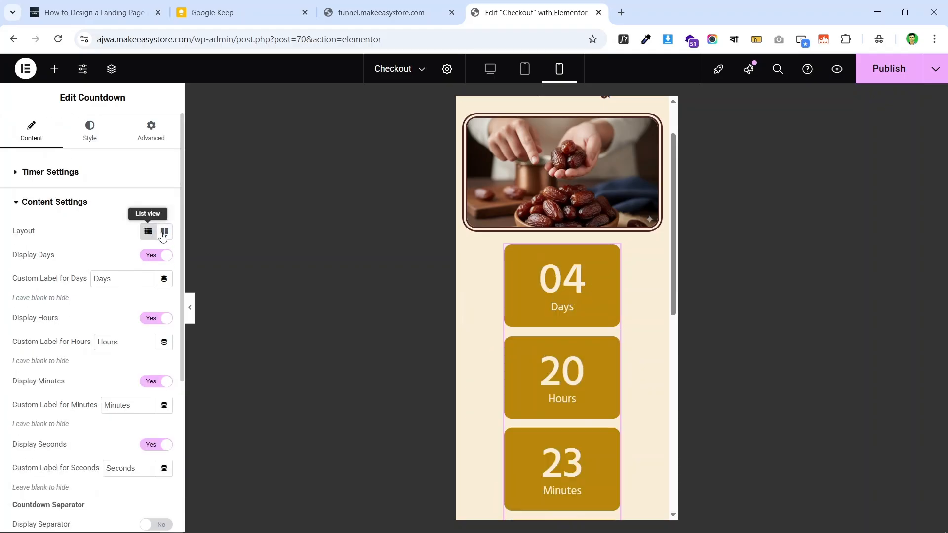
scroll(583, 290, "down", 5)
scroll(583, 285, "up", 6)
scroll(581, 272, "down", 4)
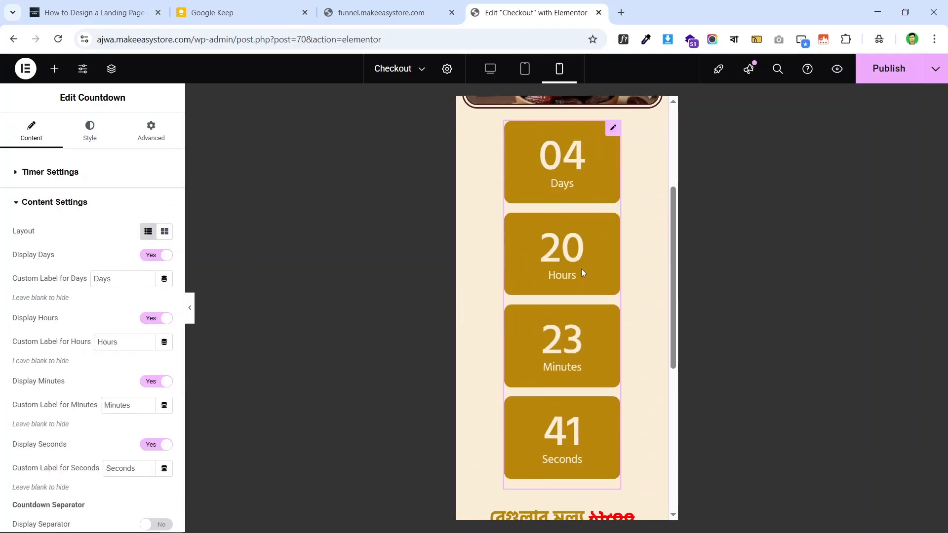
scroll(60, 264, "down", 5)
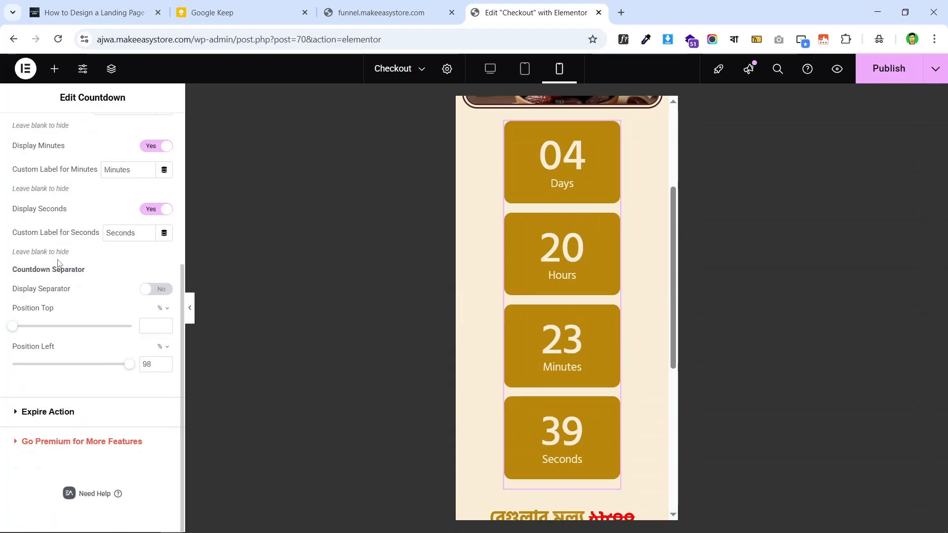
scroll(57, 263, "up", 1)
scroll(69, 273, "up", 1)
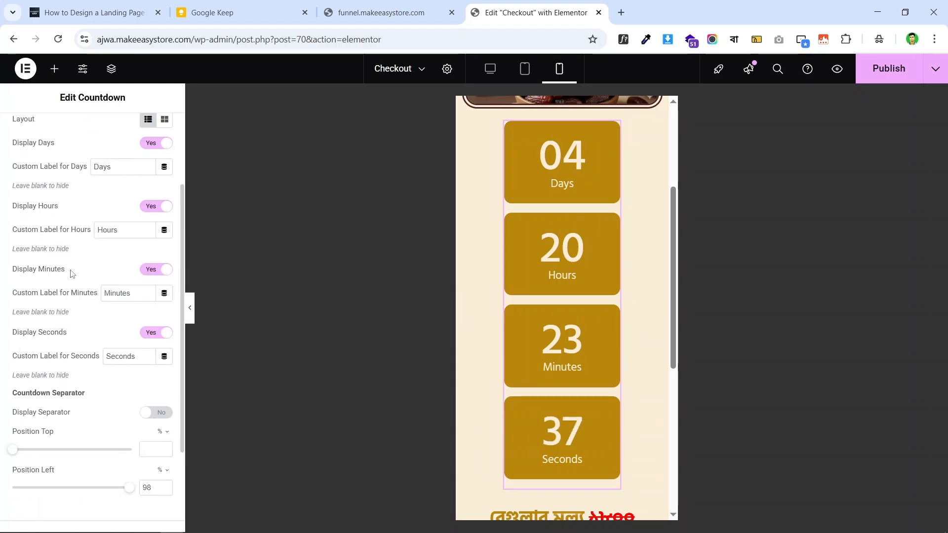
scroll(76, 272, "up", 2)
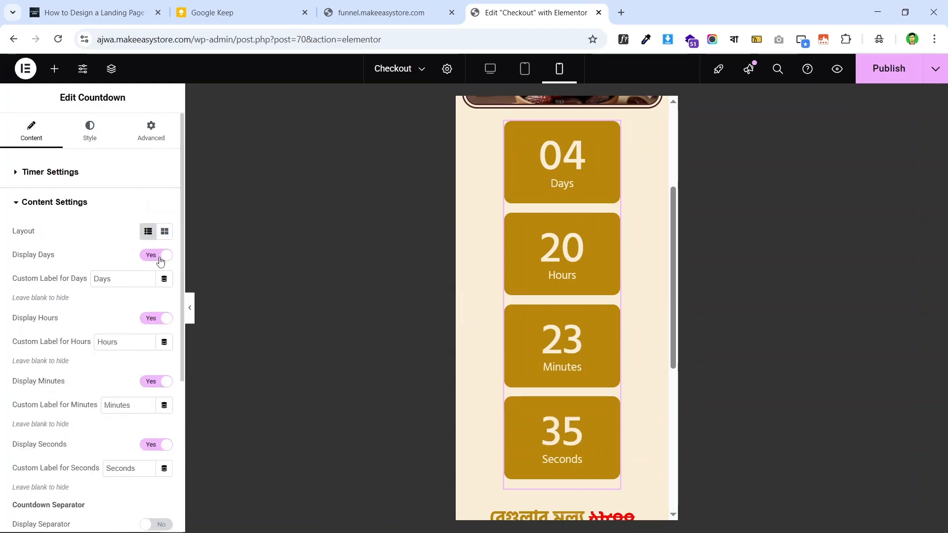
left_click(164, 236)
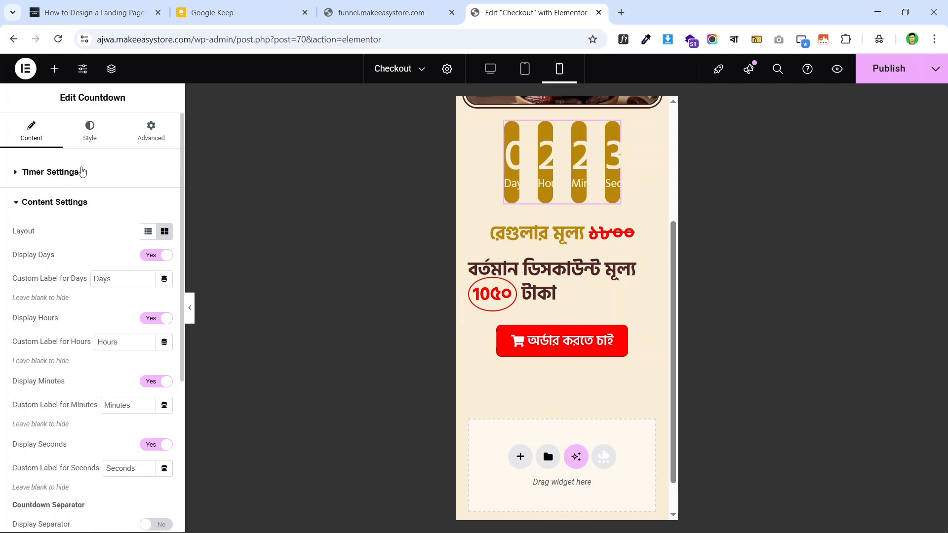
left_click(90, 130)
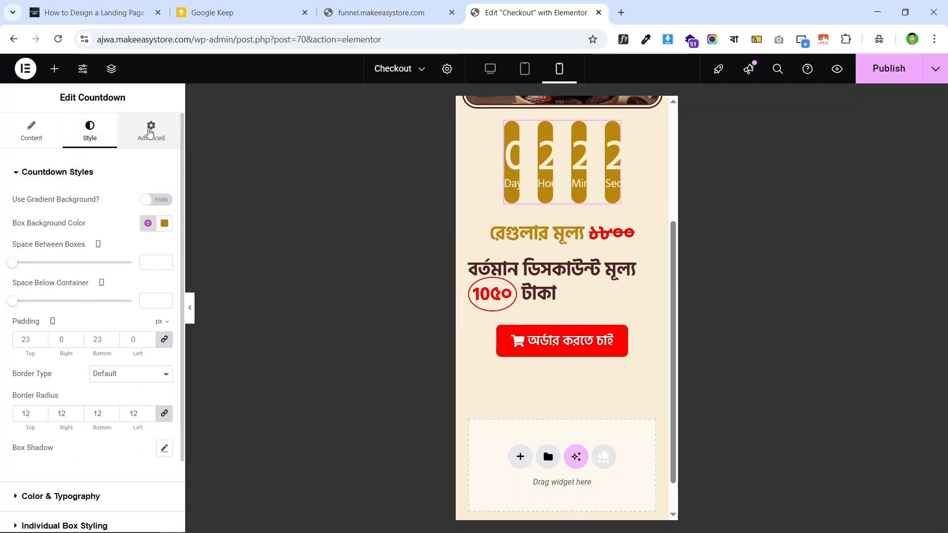
- Set the countdown's custom width unit to percent and drag it to 100%
left_click(144, 142)
scroll(128, 331, "down", 1)
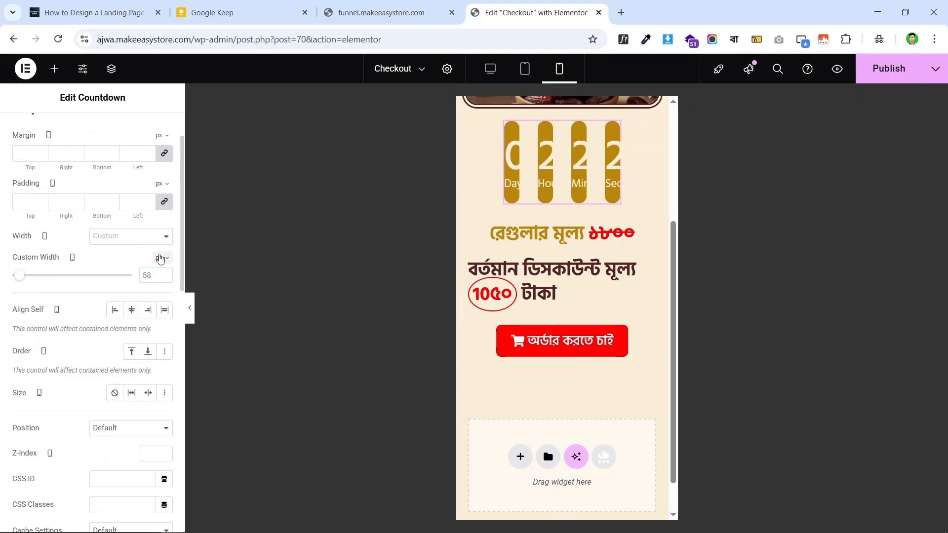
left_click(160, 258)
left_click(160, 279)
left_click_drag(83, 280, 132, 277)
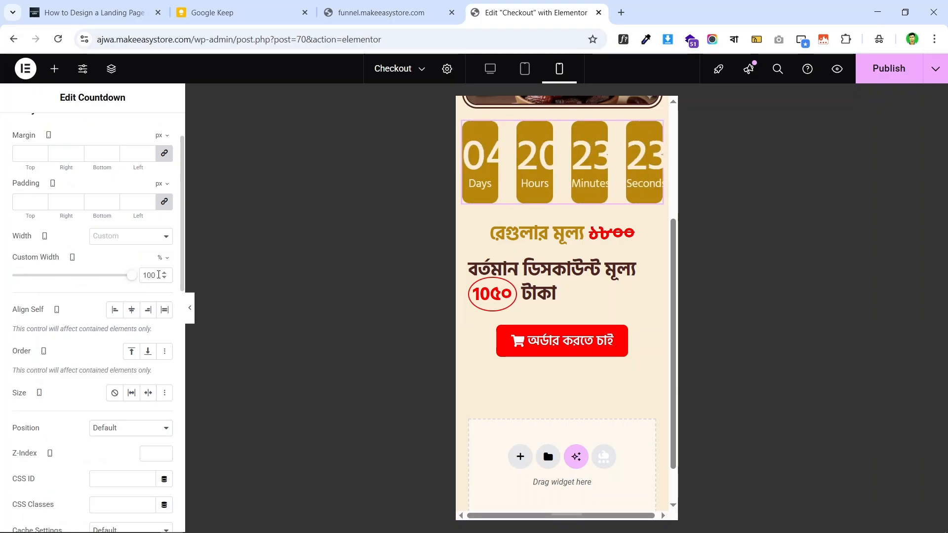
scroll(594, 194, "up", 1)
scroll(594, 191, "up", 1)
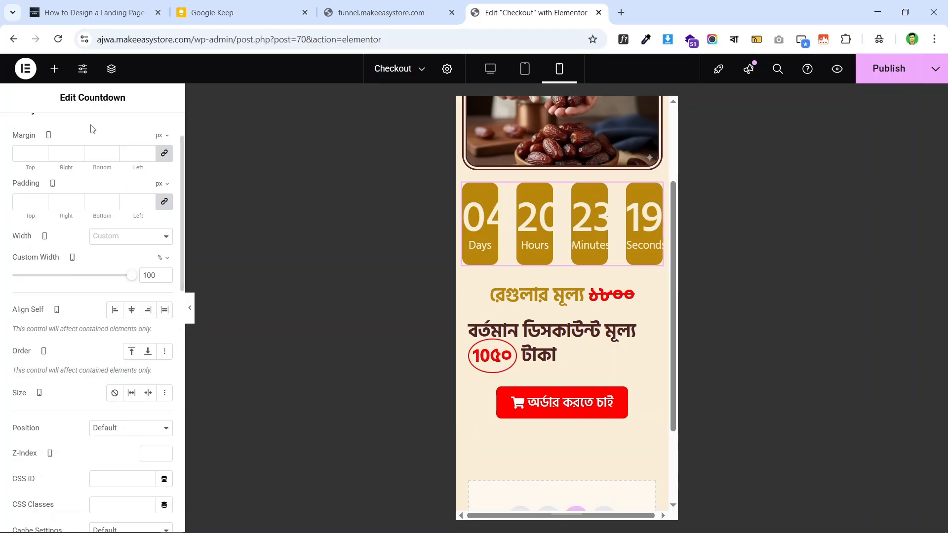
scroll(81, 148, "up", 2)
- Reset the countdown box padding to 0 on every side
left_click(81, 141)
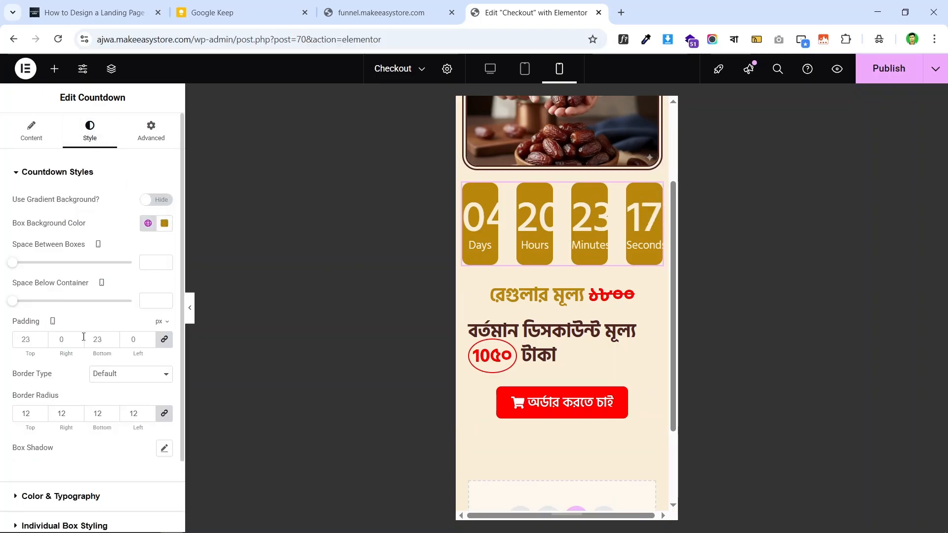
left_click(165, 339)
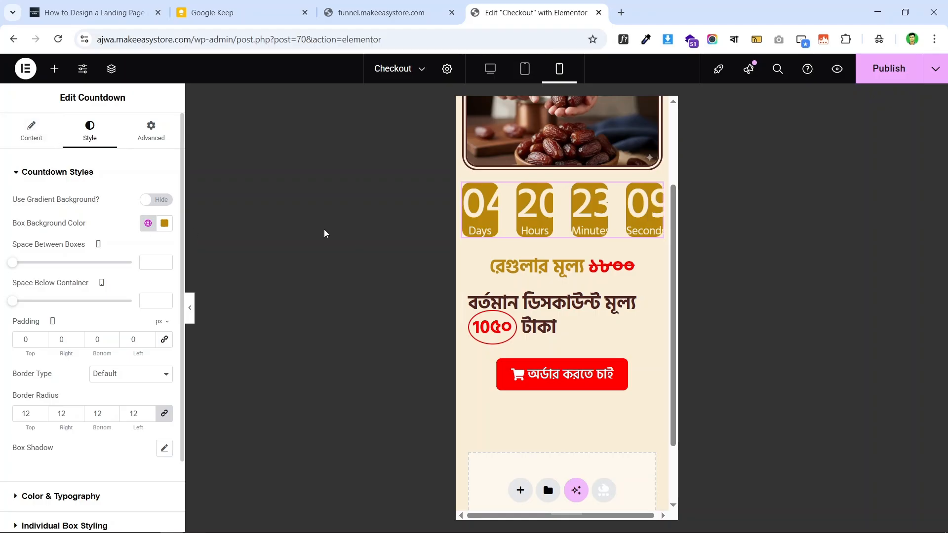
scroll(136, 356, "down", 2)
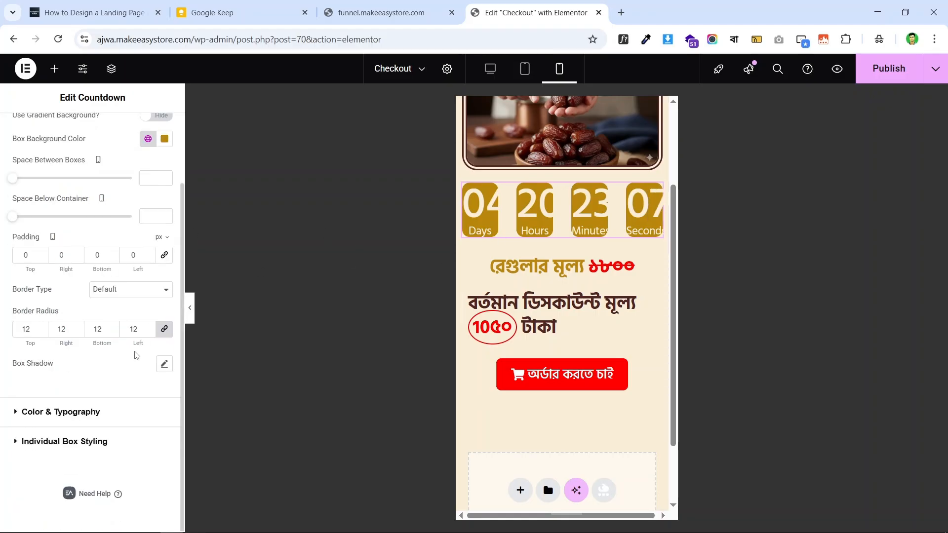
left_click(85, 412)
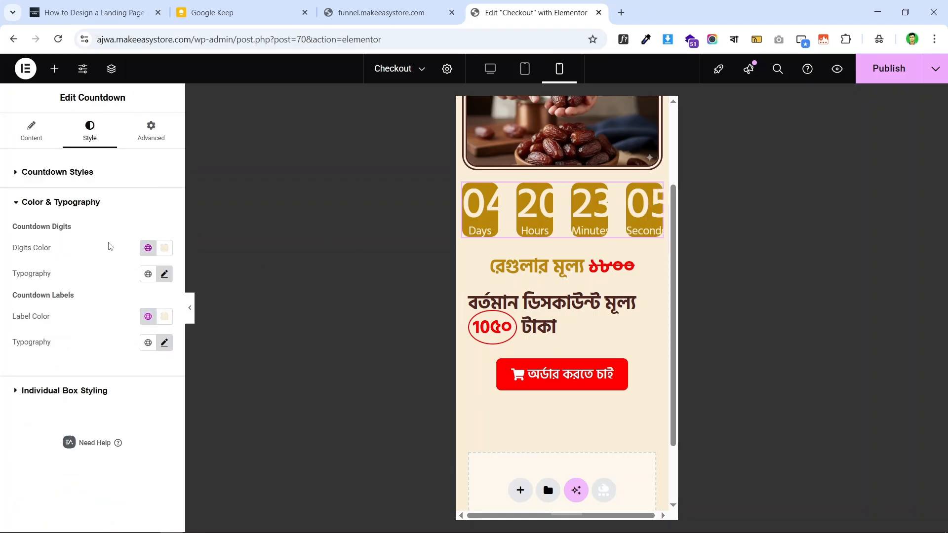
- Set the countdown digits typography to 44 px size with 44 px line height
left_click(163, 275)
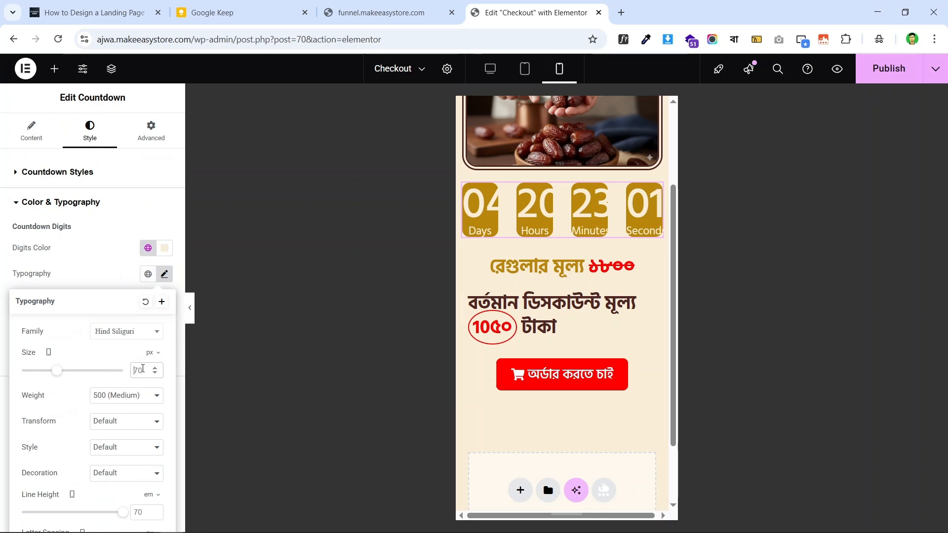
double_click(142, 370)
type("44")
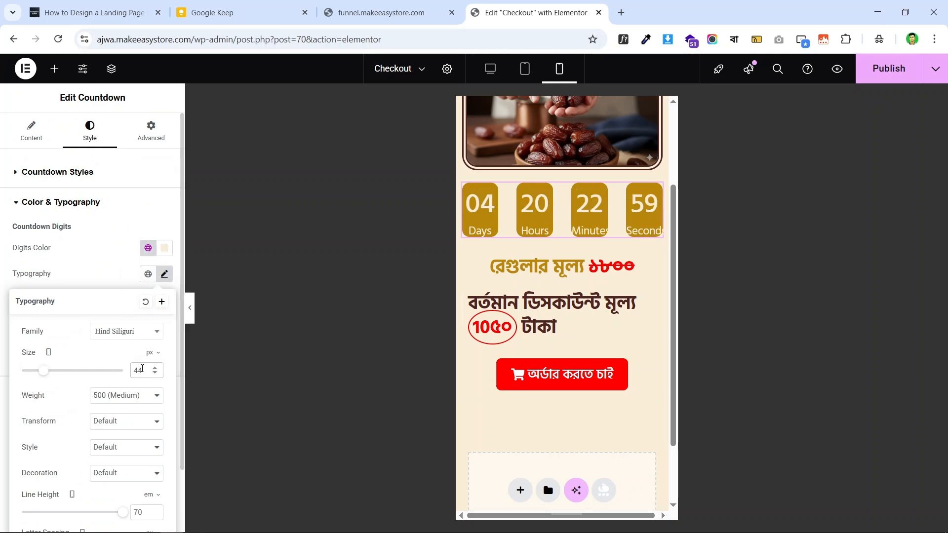
left_click(150, 495)
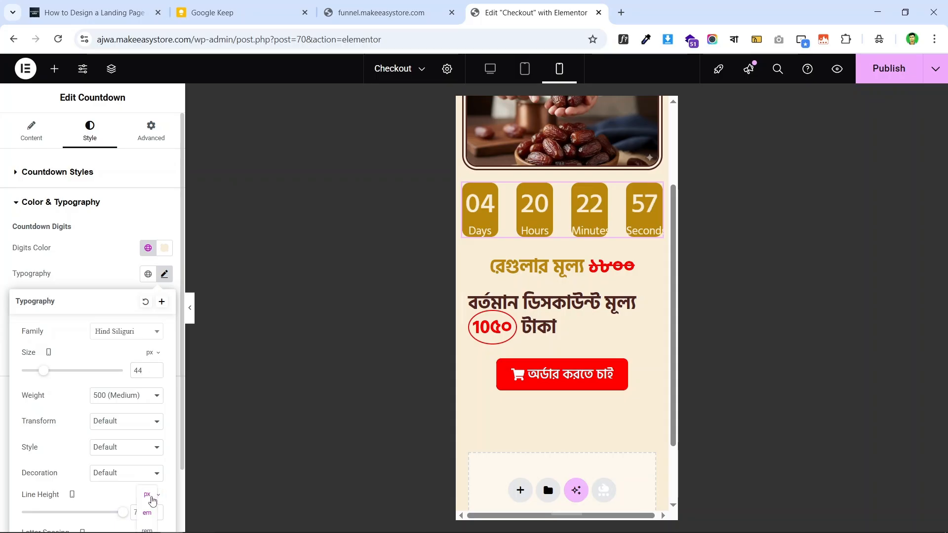
left_click(146, 495)
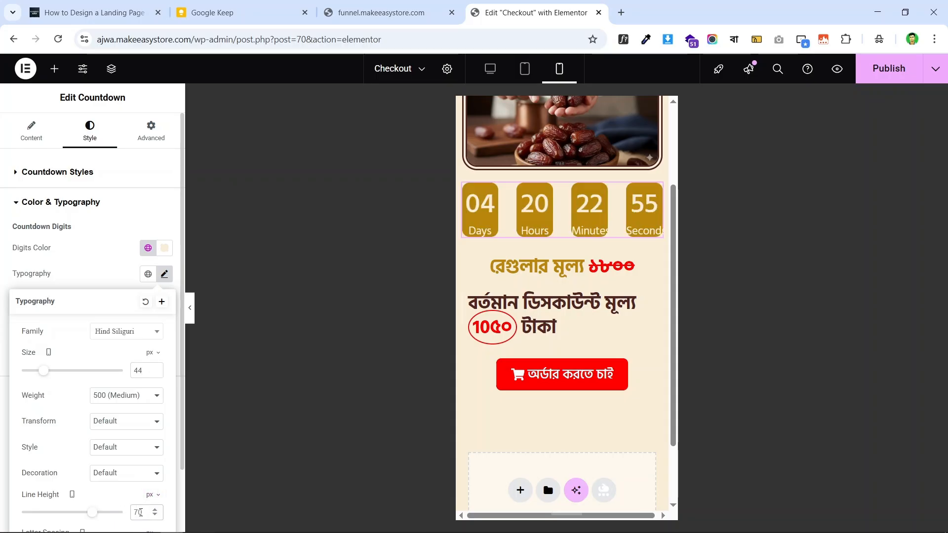
double_click(140, 512)
type("44")
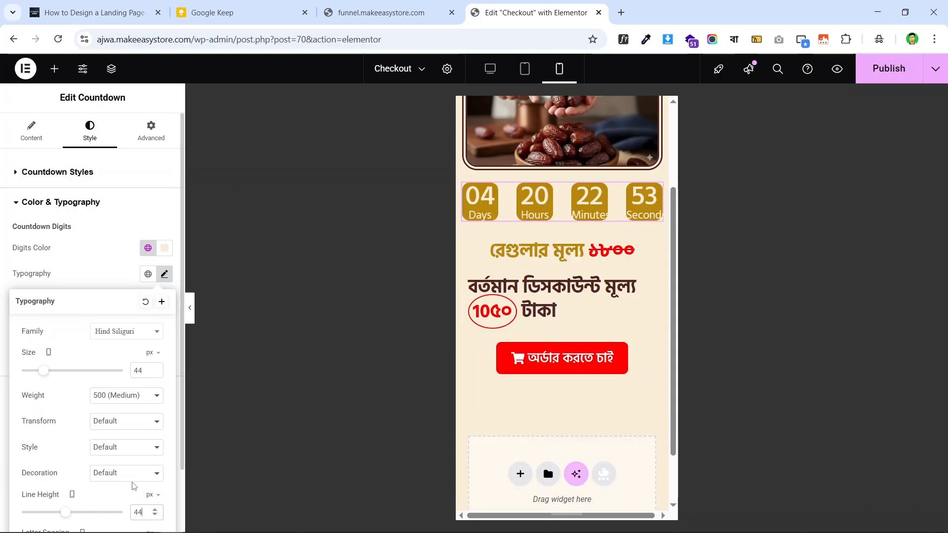
left_click(2, 286)
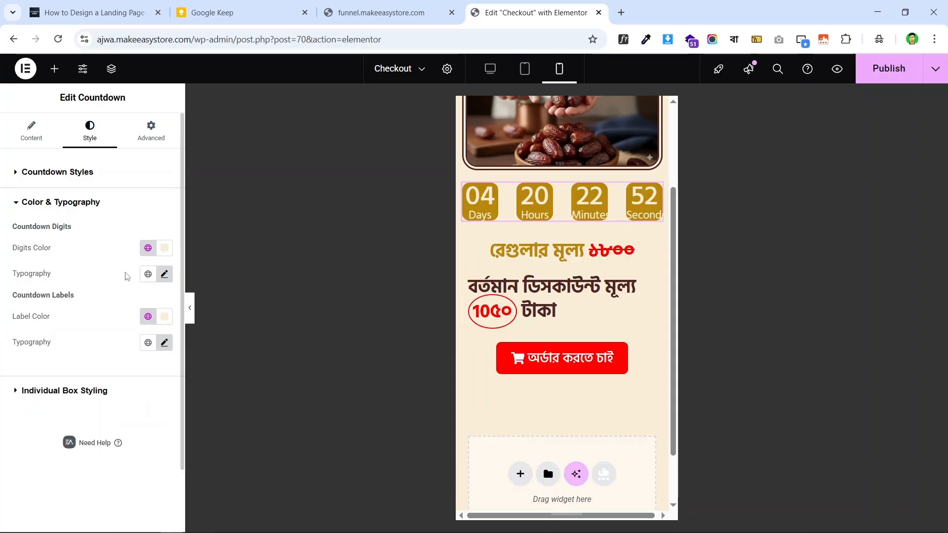
- Set the countdown labels typography to 12 px size with 12 px line height
left_click(165, 344)
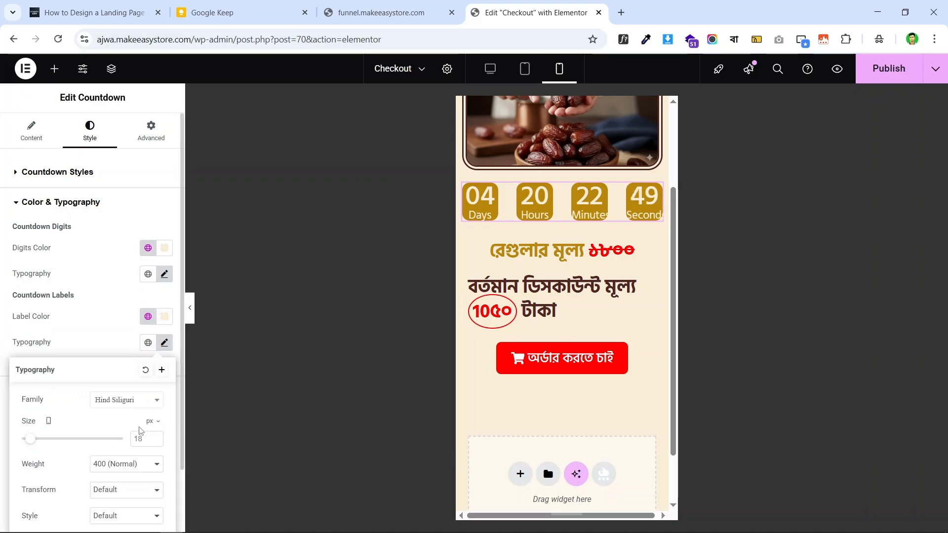
type("12")
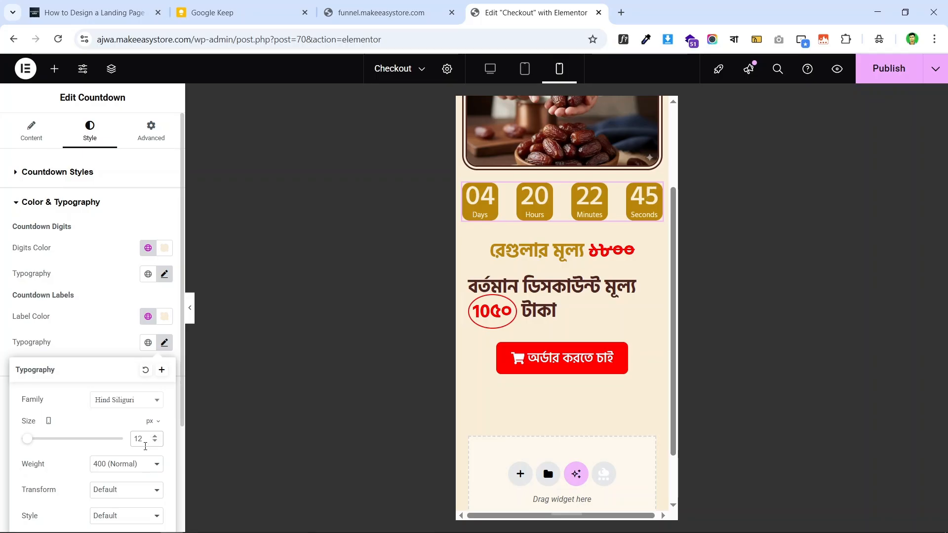
scroll(130, 474, "down", 3)
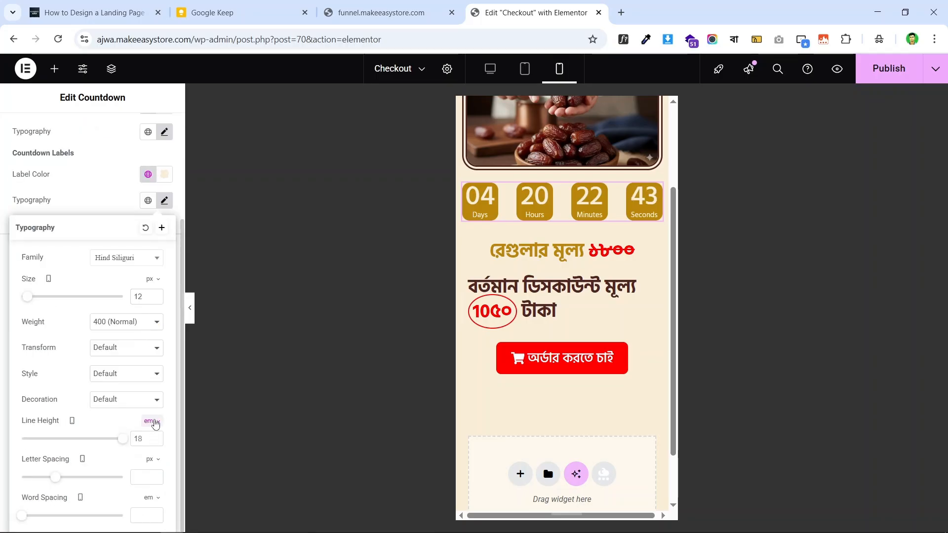
left_click(154, 423)
left_click(147, 434)
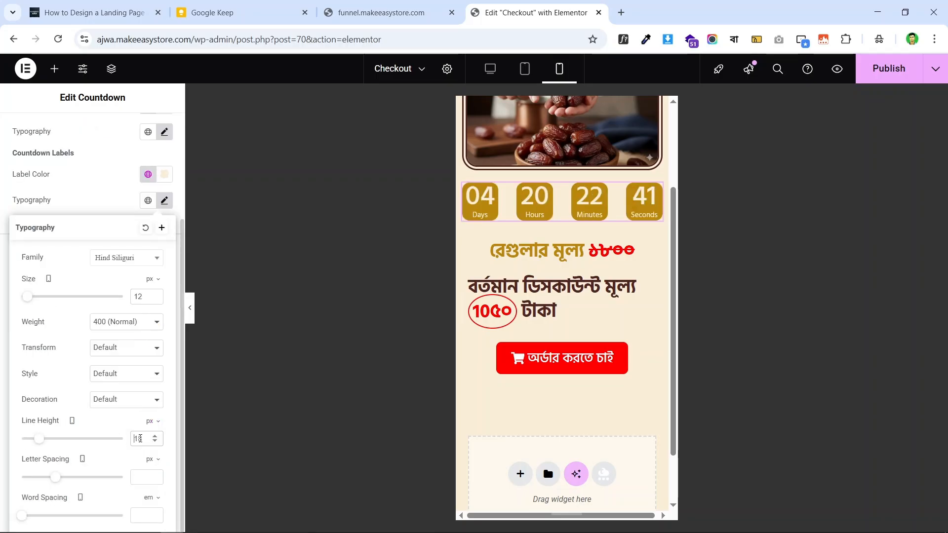
double_click(140, 439)
type("12")
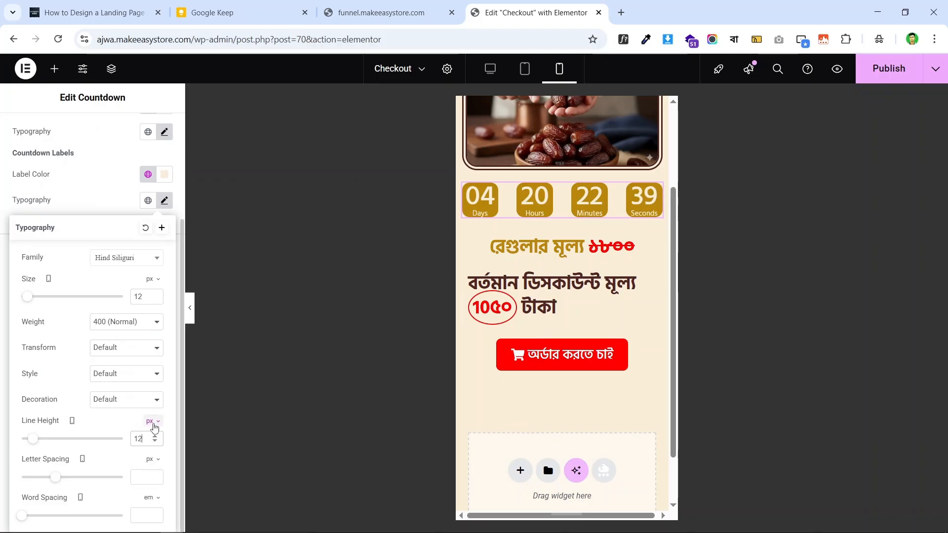
scroll(91, 334, "up", 3)
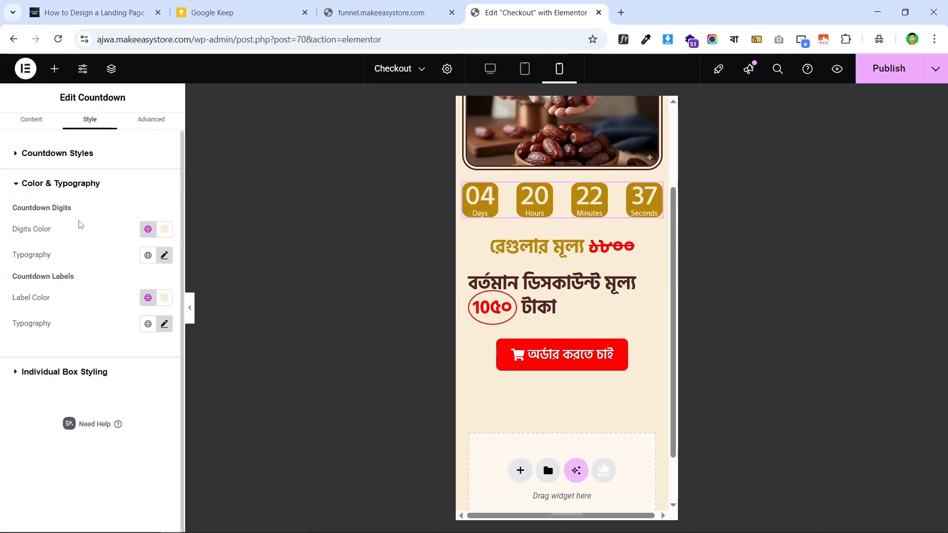
- Set the countdown box padding to 4 px top and bottom, 6 px left and right
left_click(92, 173)
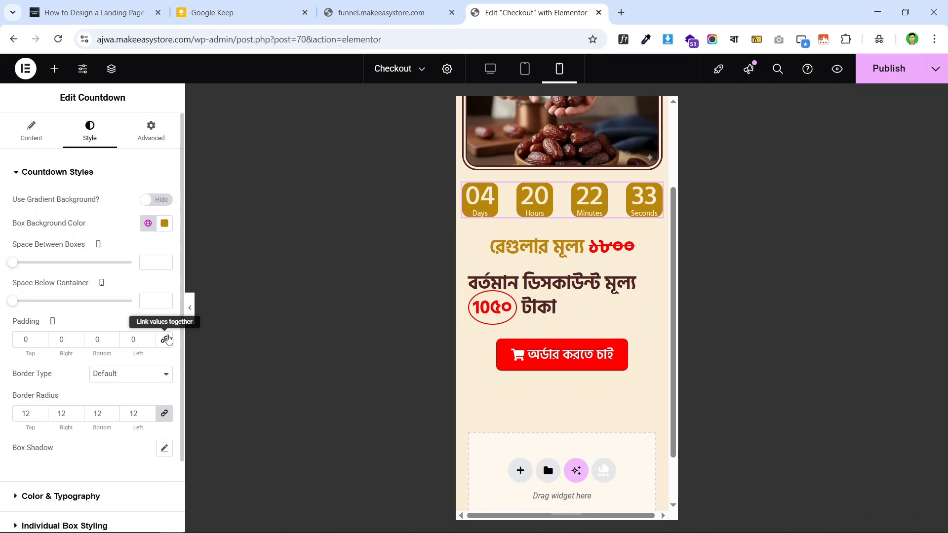
left_click(166, 339)
left_click(150, 339)
left_click(150, 339)
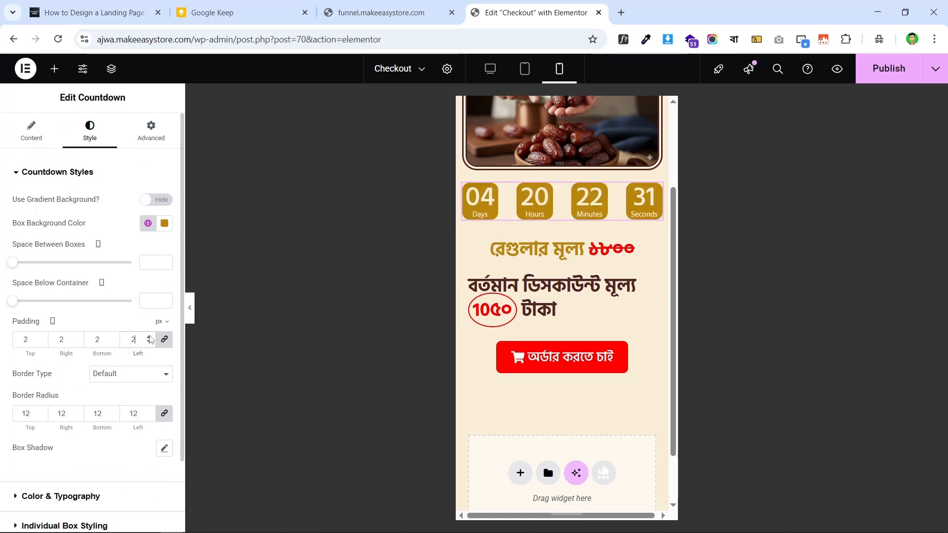
left_click(150, 339)
left_click(151, 339)
left_click(150, 339)
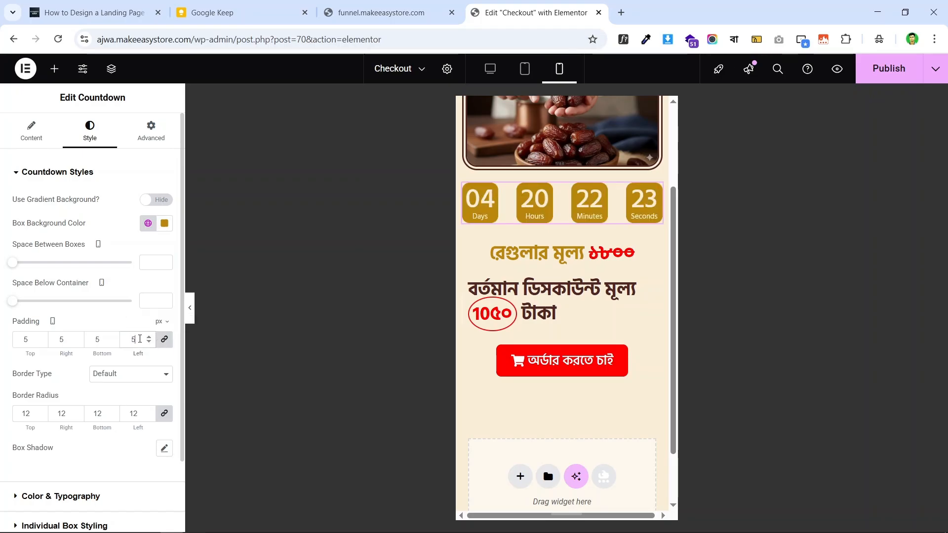
key("BackSpace")
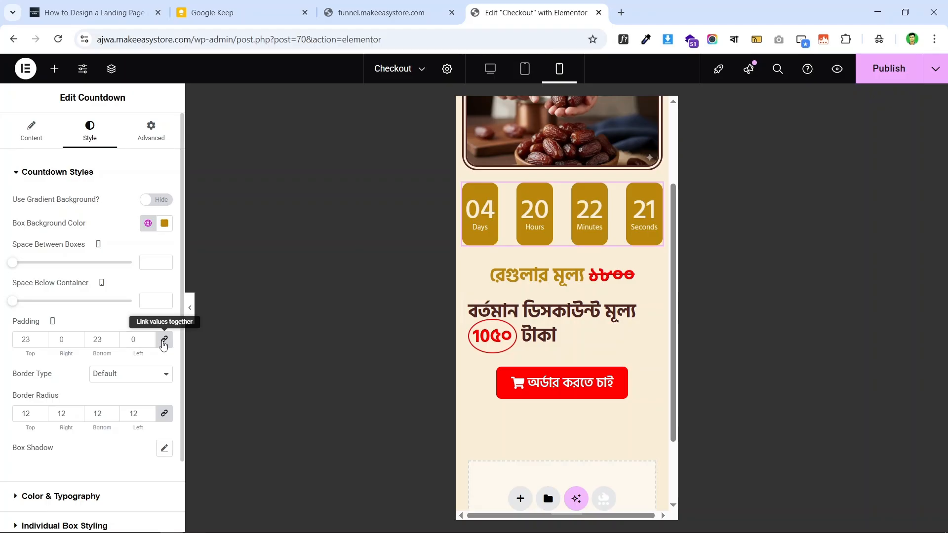
left_click(157, 342)
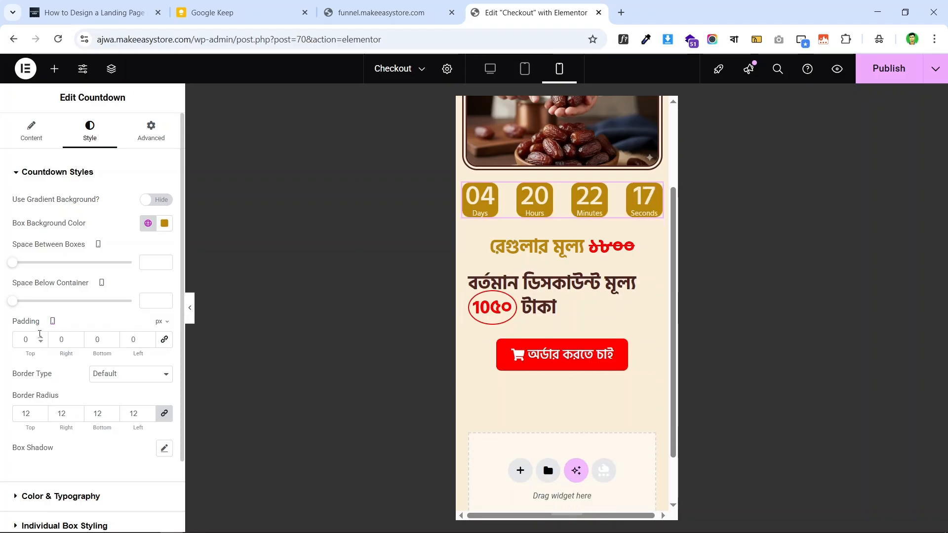
type("4")
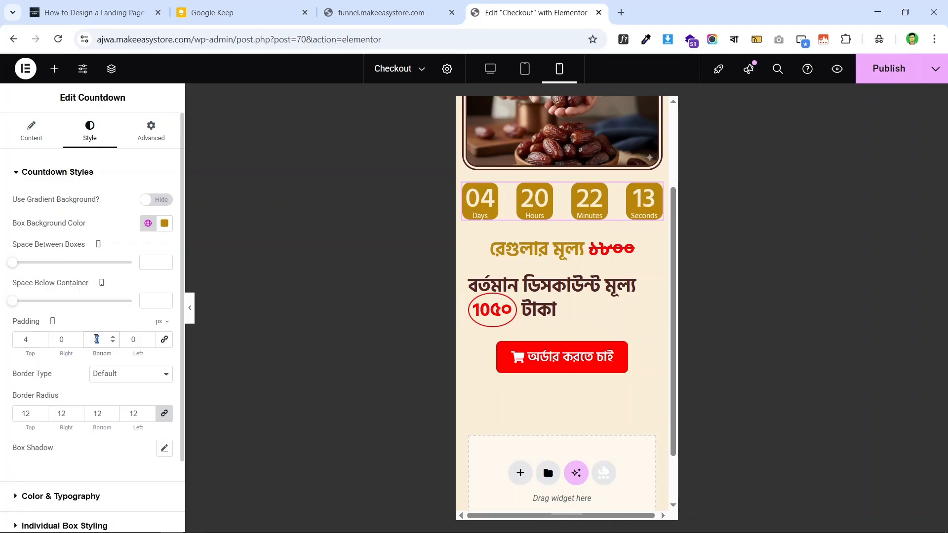
type("4")
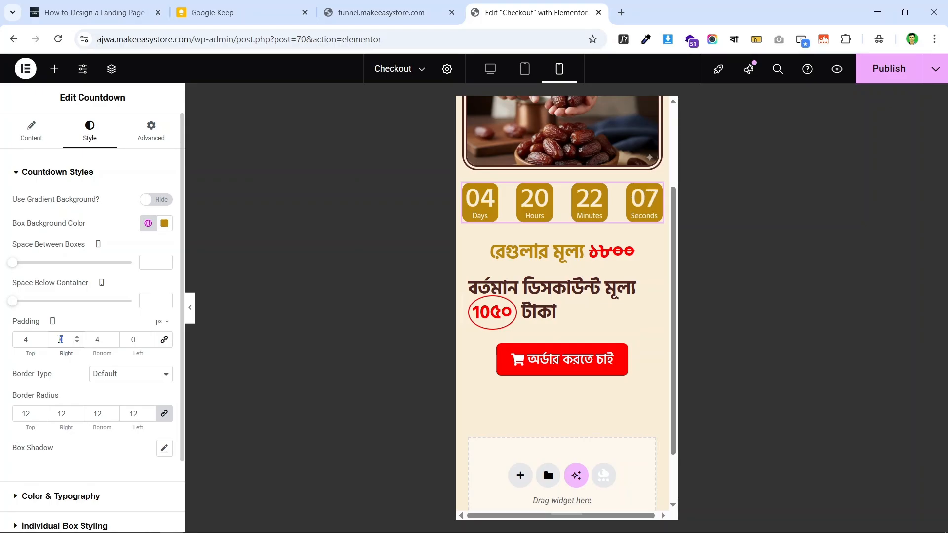
type("8")
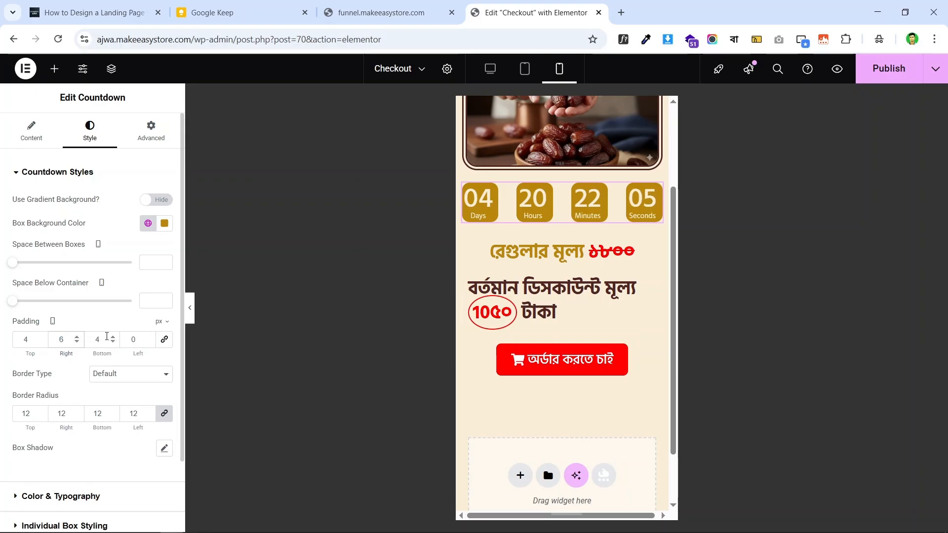
left_click(129, 339)
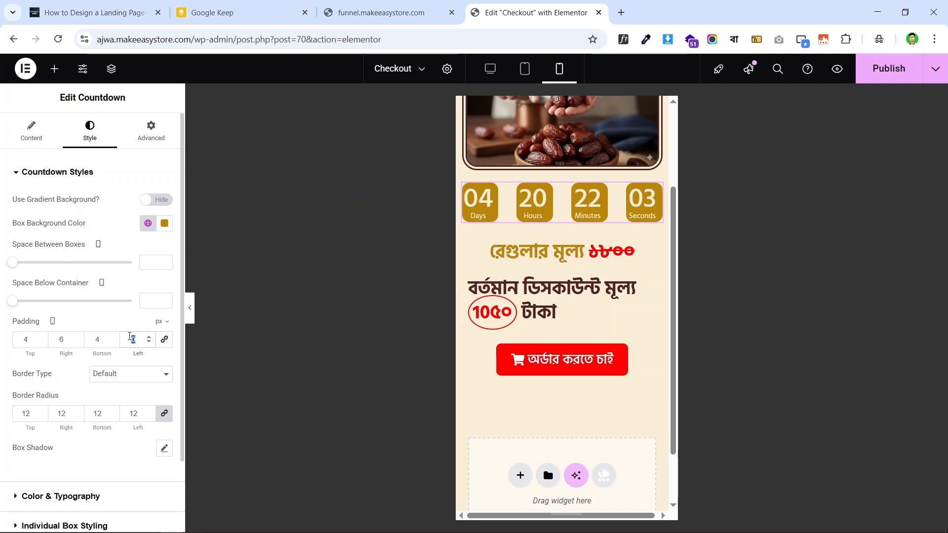
type("6")
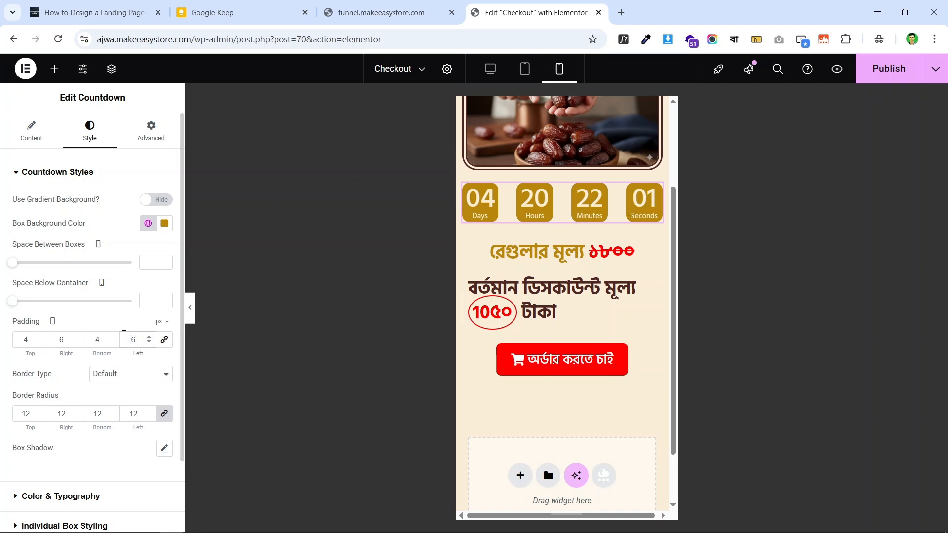
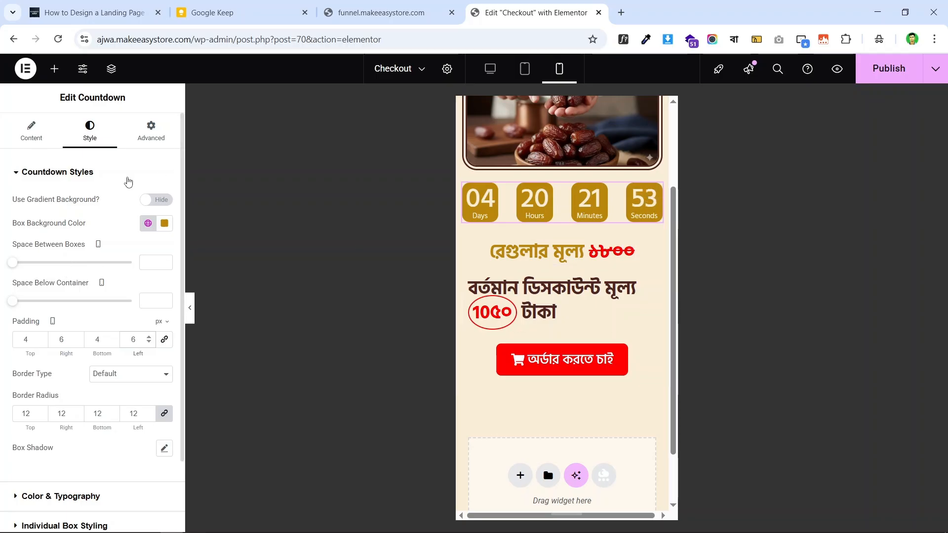
- Adjust the countdown widget's custom width in its Advanced settings
left_click(153, 138)
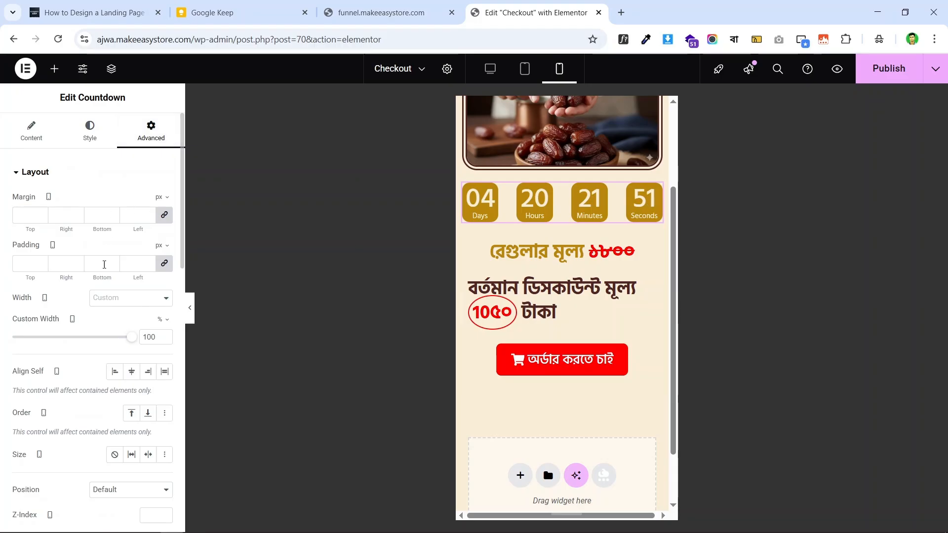
left_click_drag(135, 340, 162, 340)
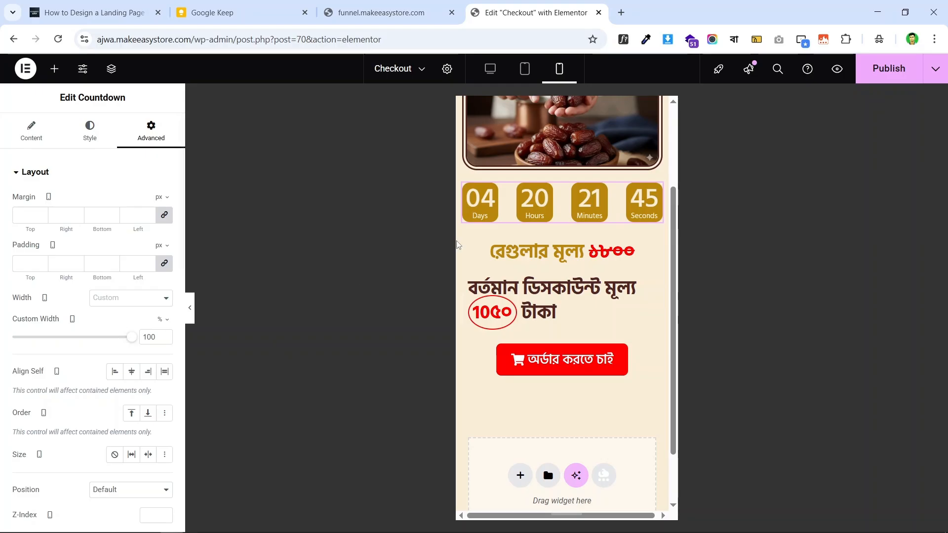
scroll(558, 204, "up", 3)
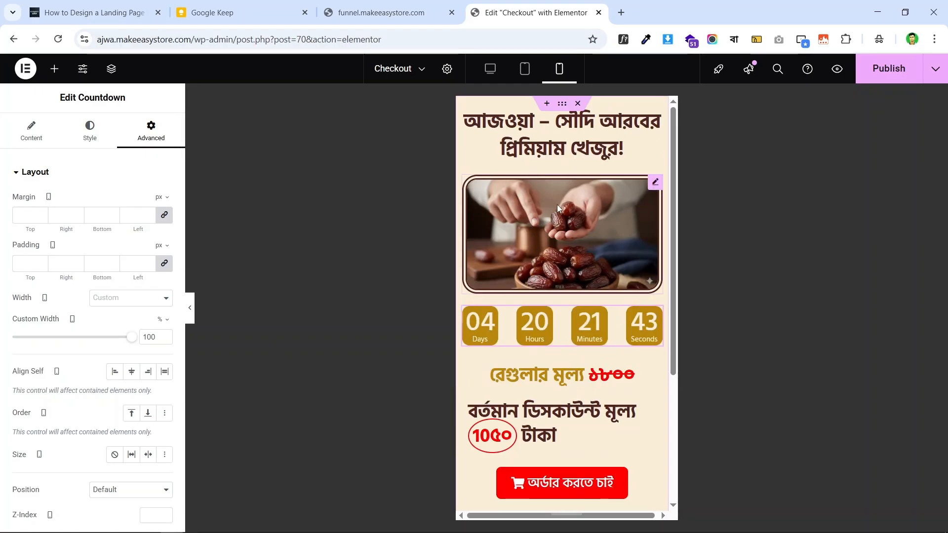
scroll(561, 208, "down", 3)
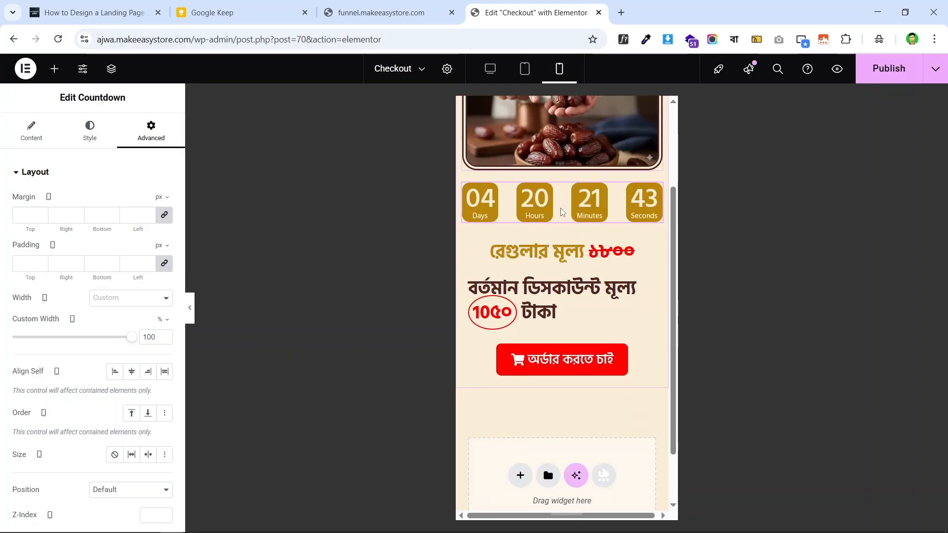
- Try the List layout for the countdown boxes, then revert to Grid to keep them in one row
left_click(12, 134)
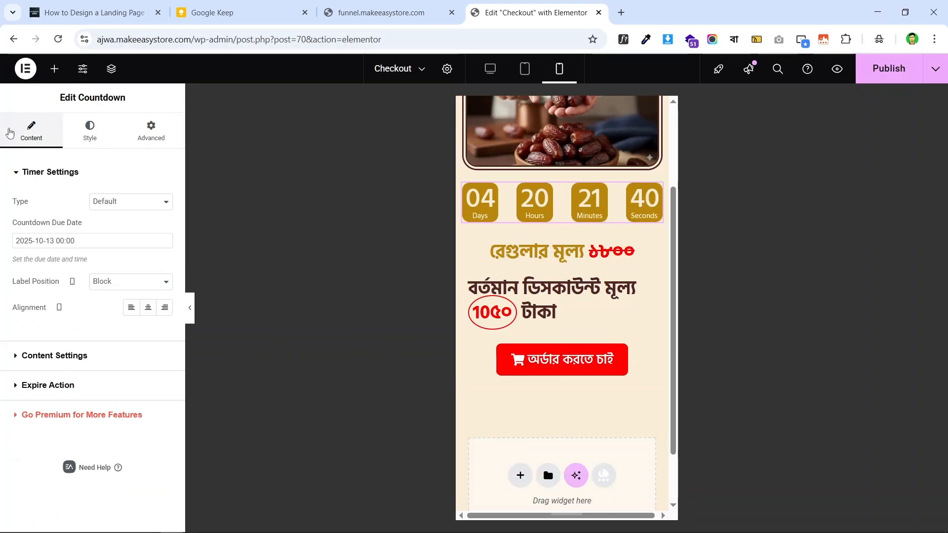
left_click(47, 356)
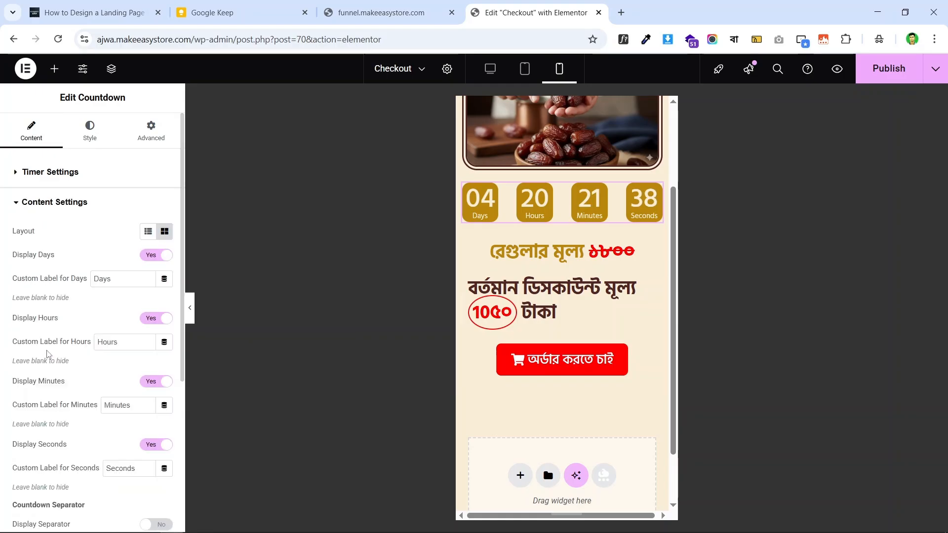
left_click(145, 234)
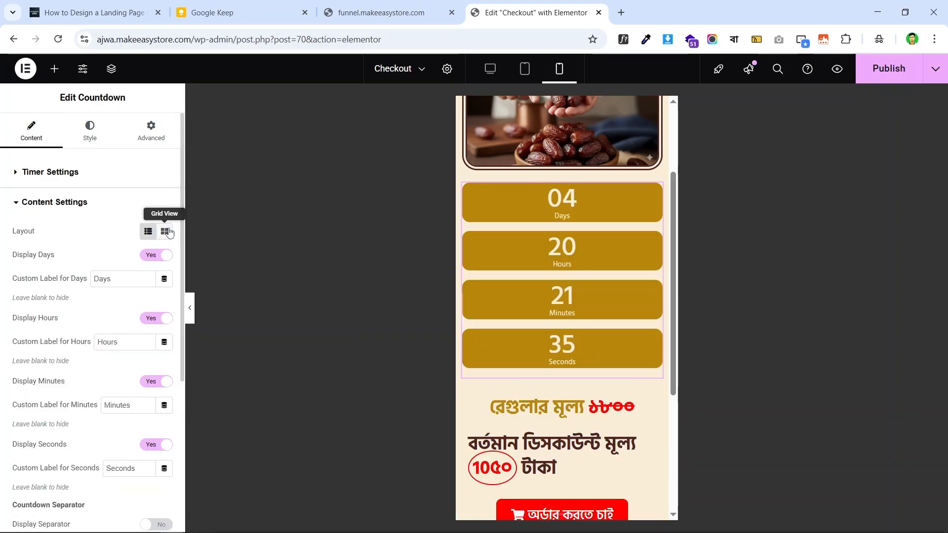
left_click(164, 232)
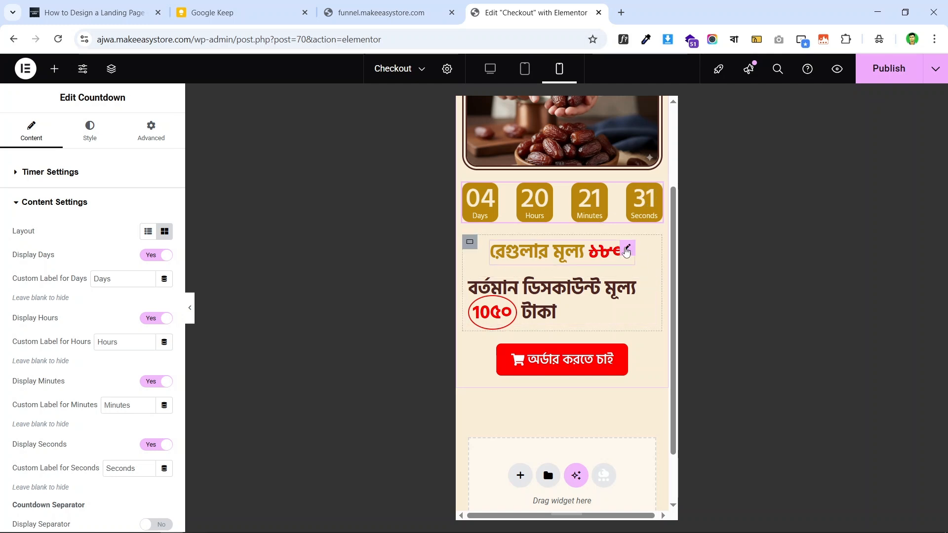
- Set the regular price heading's typography to 24 px size with 34 px line height
left_click(499, 254)
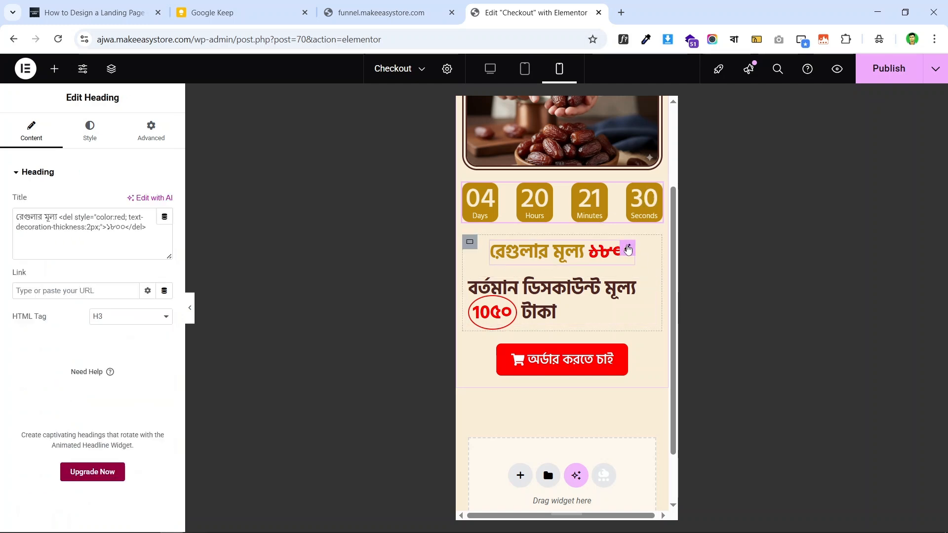
left_click(90, 131)
left_click(164, 237)
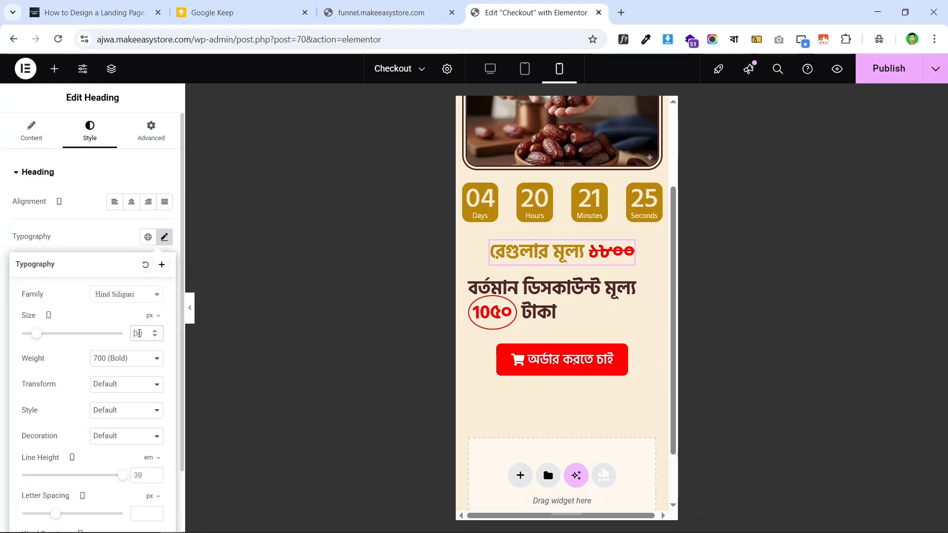
scroll(139, 334, "down", 6)
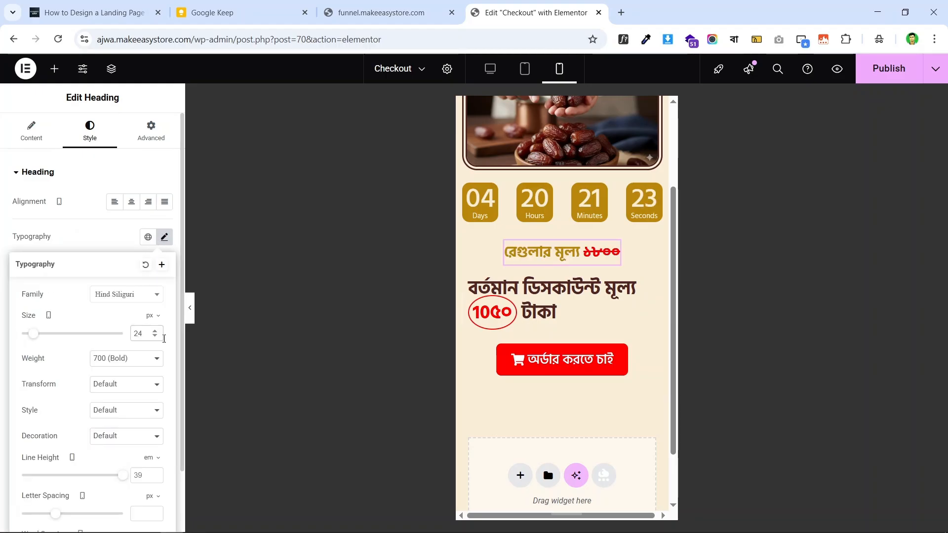
left_click(143, 478)
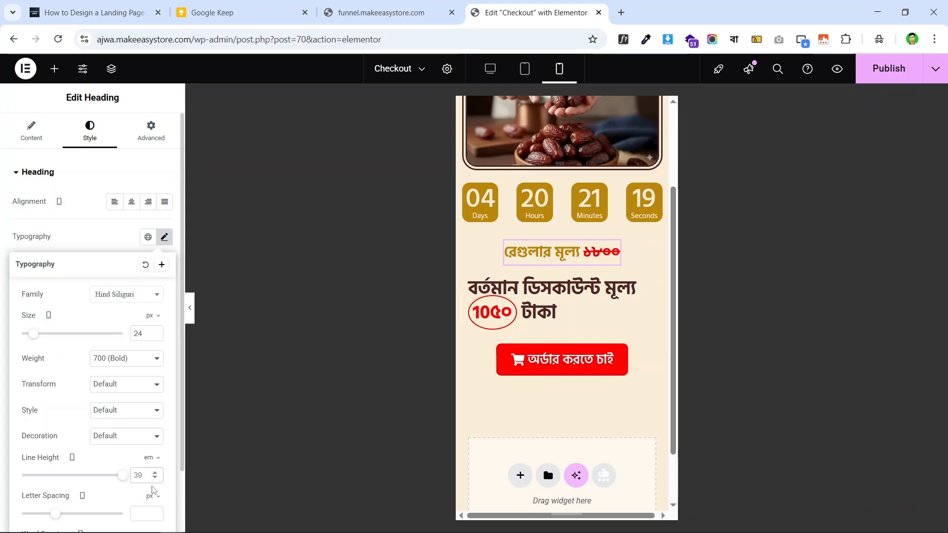
left_click(148, 458)
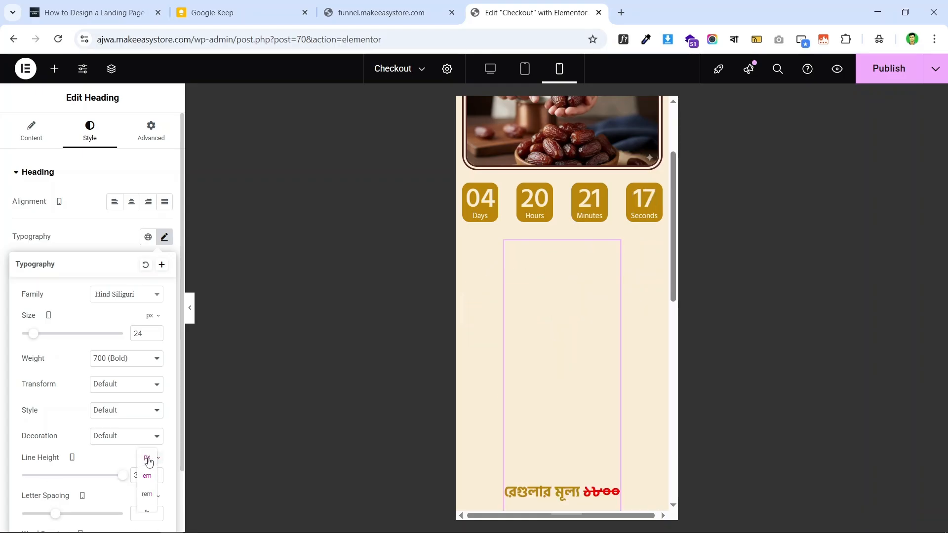
left_click(148, 459)
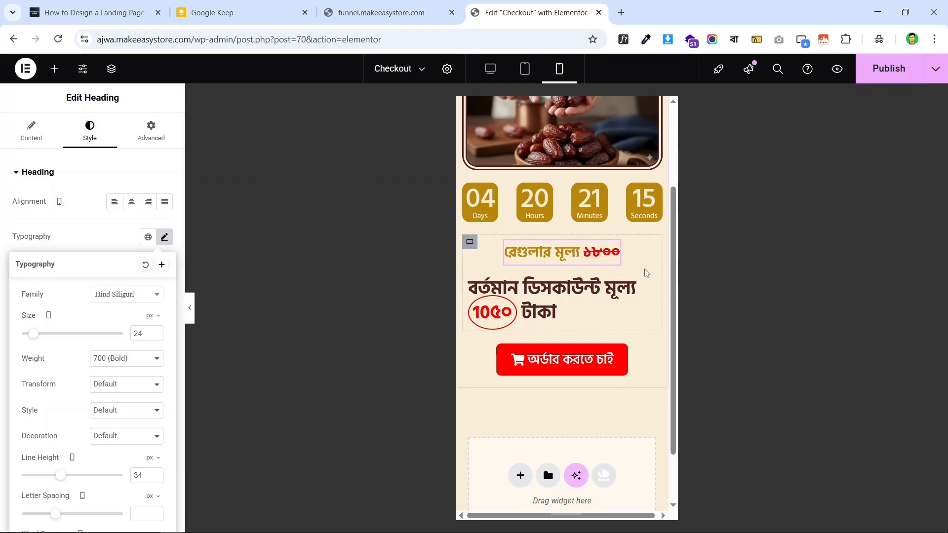
- Give the discount price heading 24 px size, 34 px line height, and center alignment
left_click(646, 283)
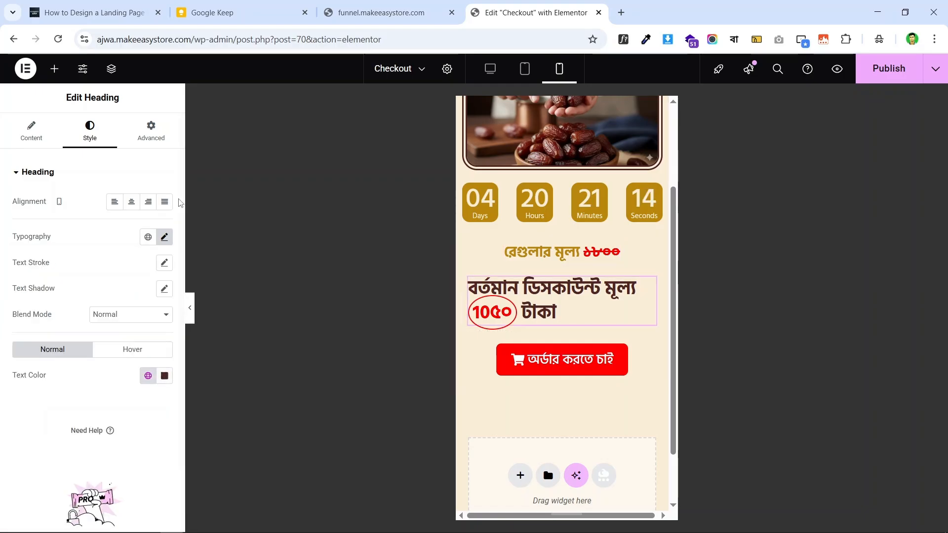
left_click(164, 237)
double_click(142, 334)
type("24")
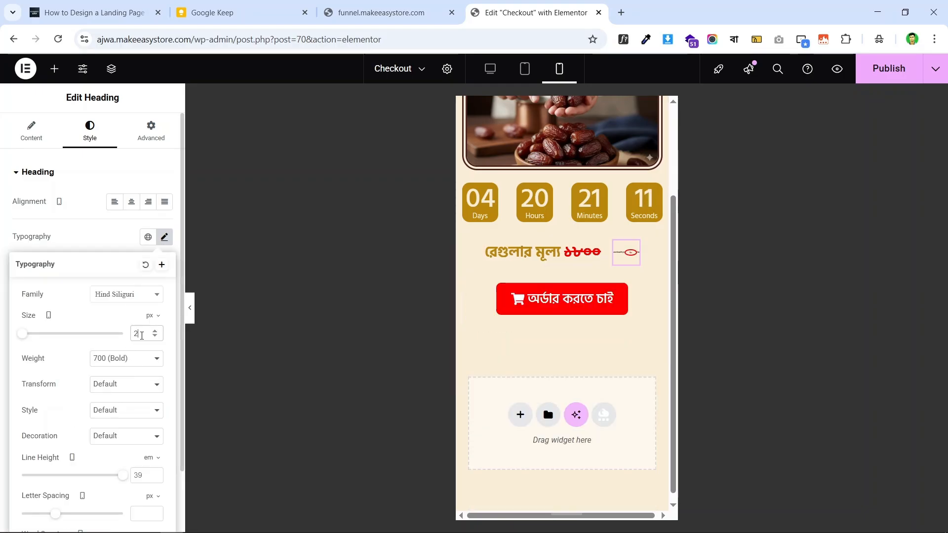
left_click(152, 464)
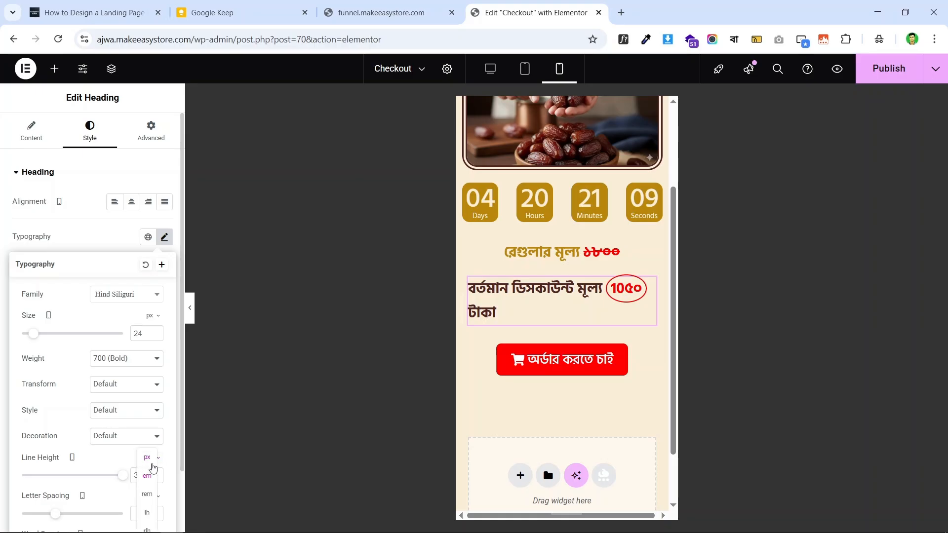
left_click(147, 458)
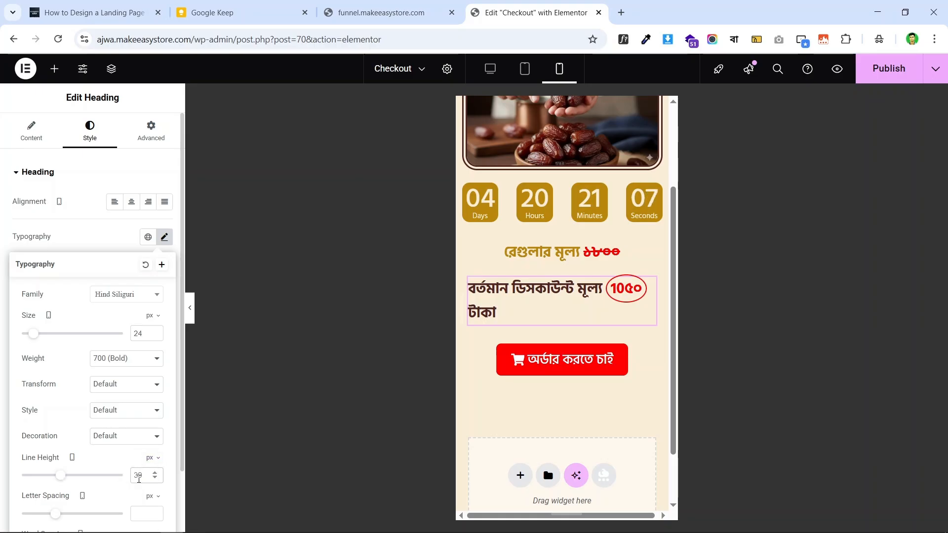
left_click(139, 480)
type("34")
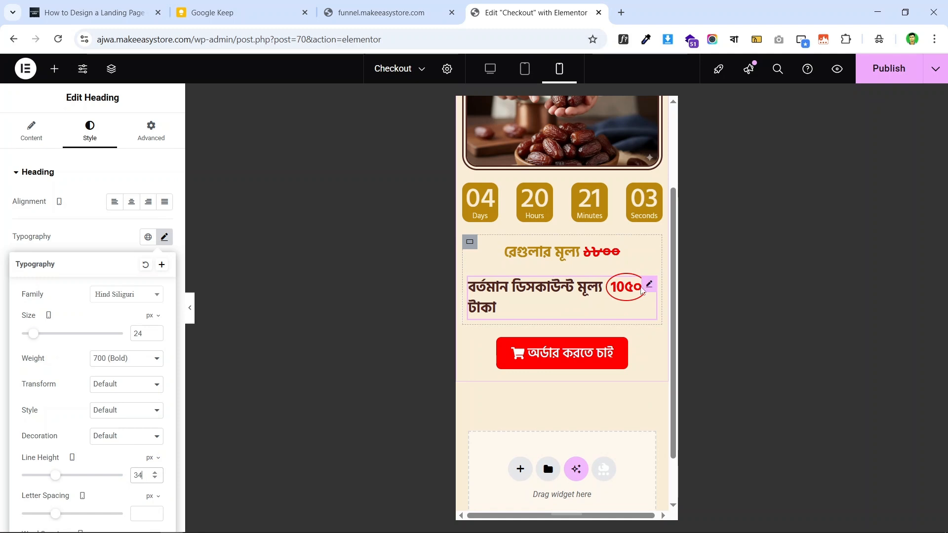
left_click(286, 241)
left_click(132, 202)
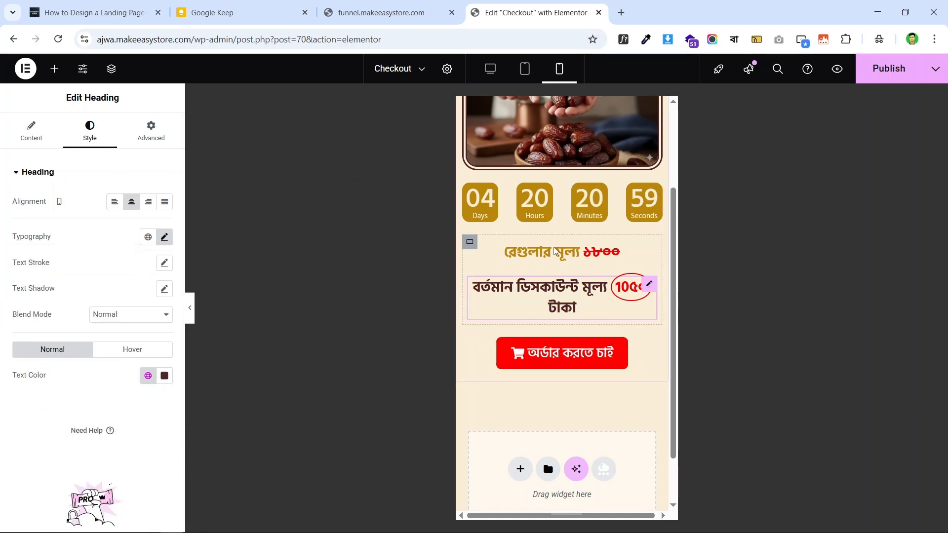
scroll(569, 239, "up", 3)
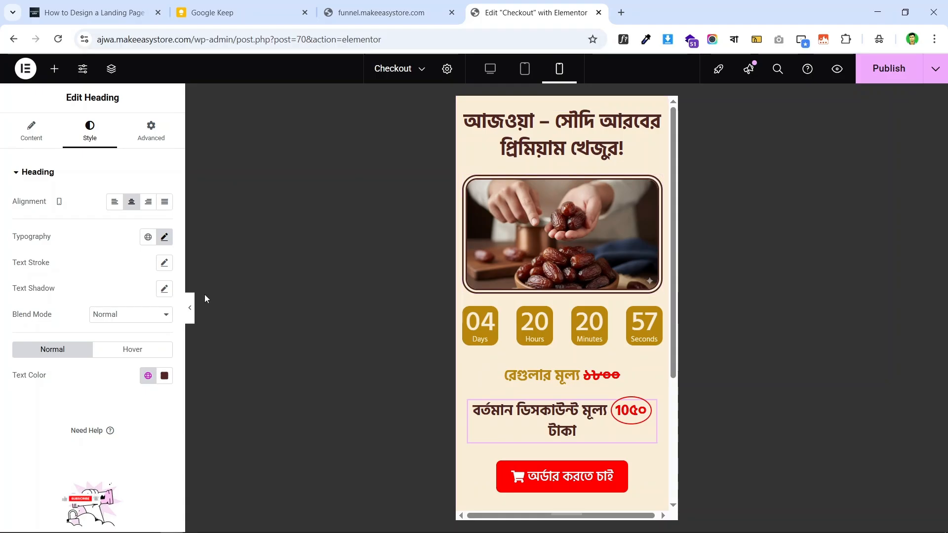
- Hide and restore the editor panel, then review the price headings at desktop width
left_click(193, 307)
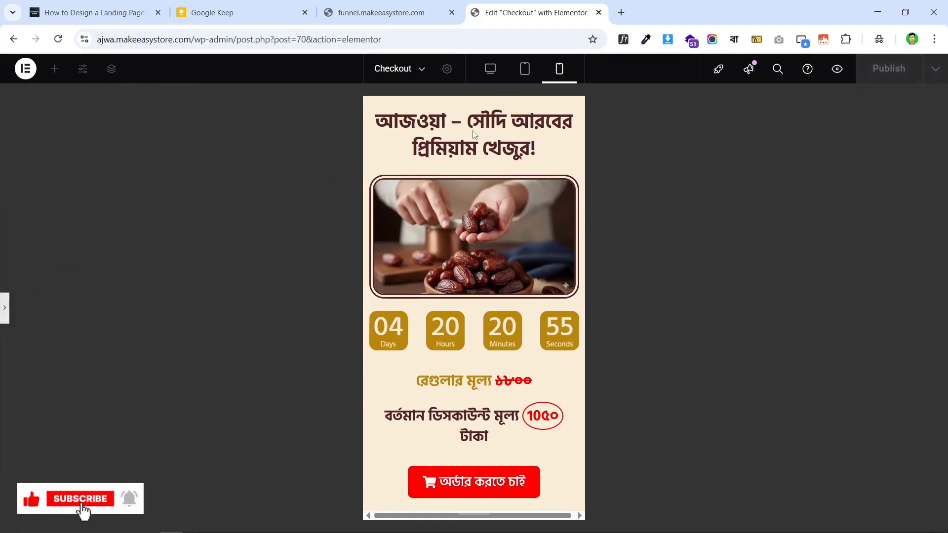
left_click(4, 307)
left_click(490, 69)
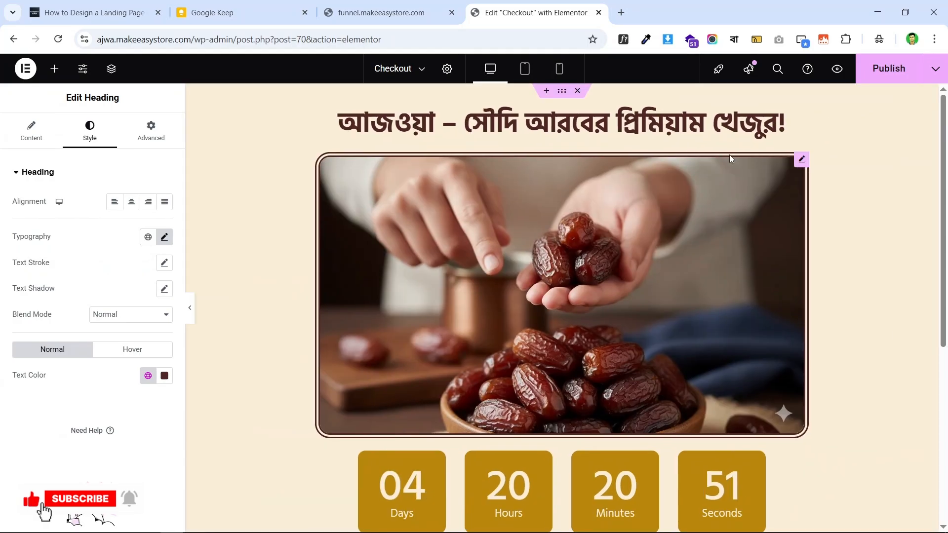
scroll(543, 176, "down", 5)
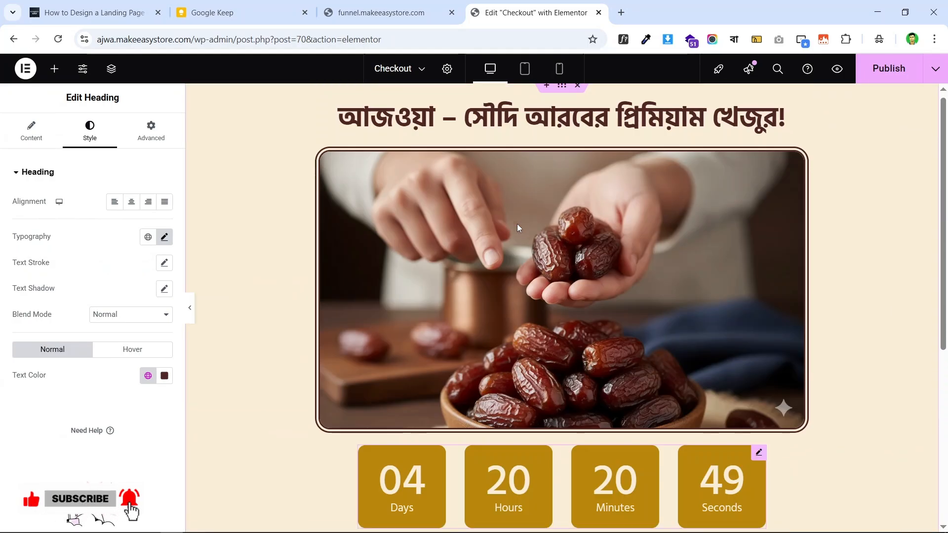
scroll(517, 224, "up", 5)
scroll(555, 195, "down", 3)
scroll(556, 194, "up", 2)
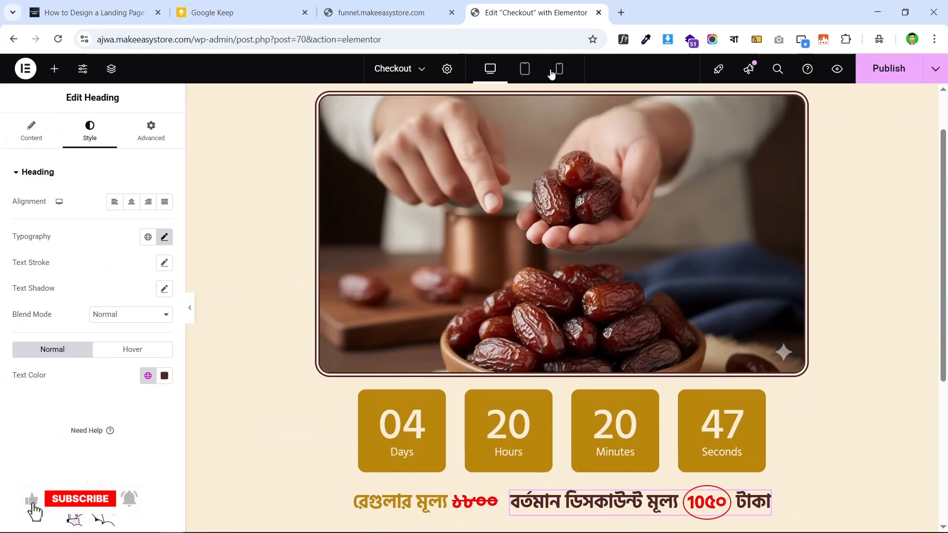
- Check the page at mobile width, return to desktop, then view the live funnel.makeeasystore.com page
left_click(560, 70)
scroll(573, 257, "up", 2)
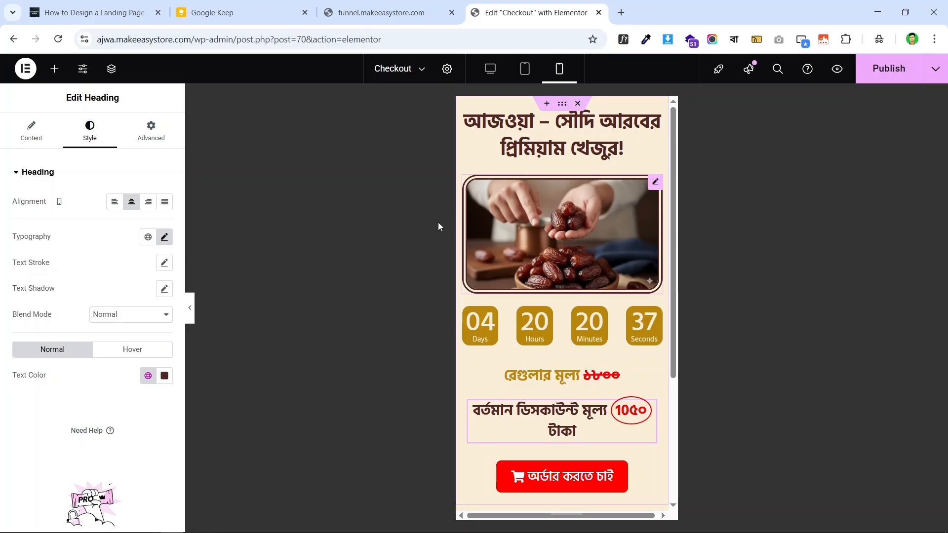
left_click(484, 71)
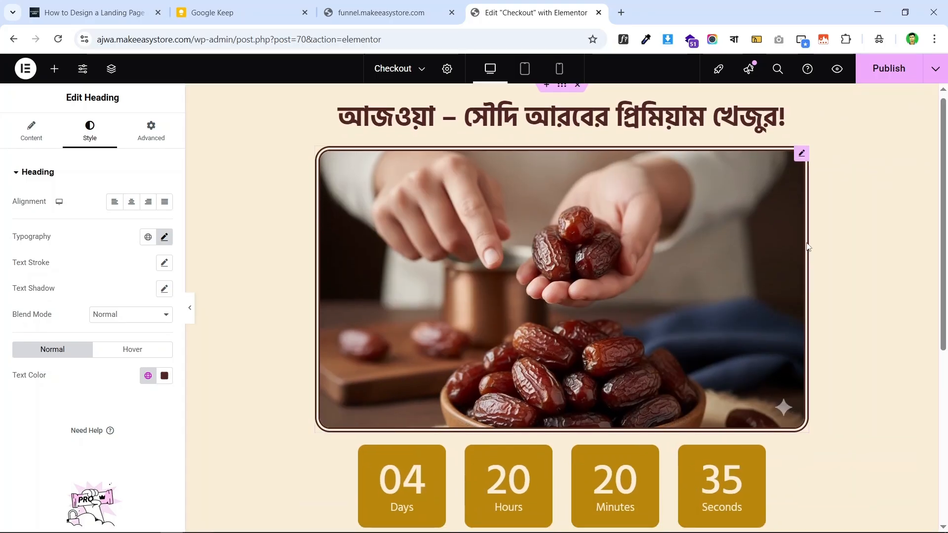
scroll(586, 227, "down", 3)
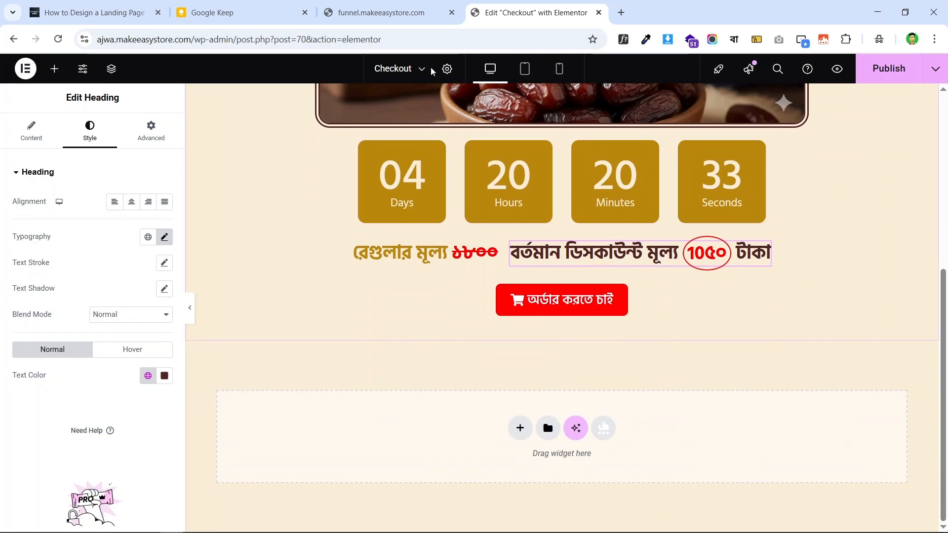
left_click(385, 12)
scroll(687, 184, "down", 10)
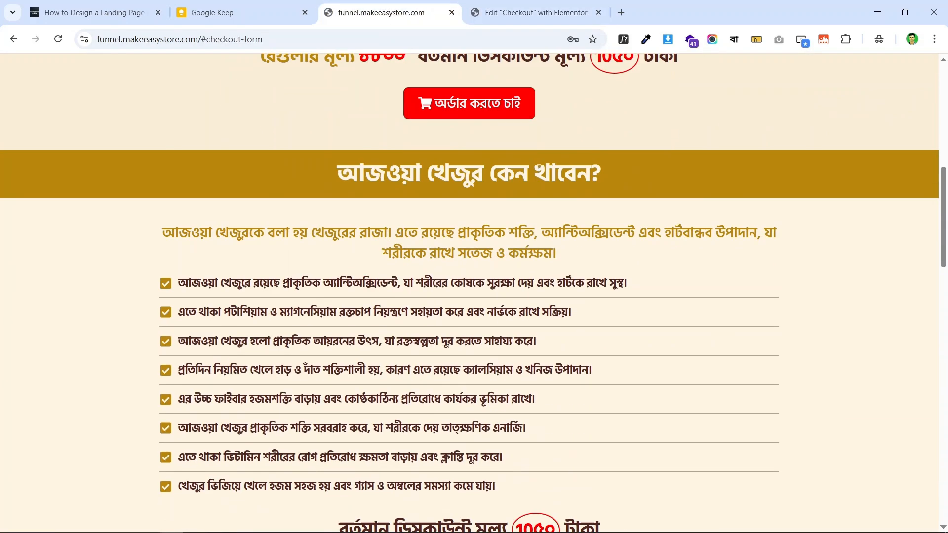
- Copy the live page heading 'আজওয়া খেজুর কেন খাবেন?' and return to the Checkout editor
scroll(691, 186, "up", 5)
scroll(652, 175, "down", 3)
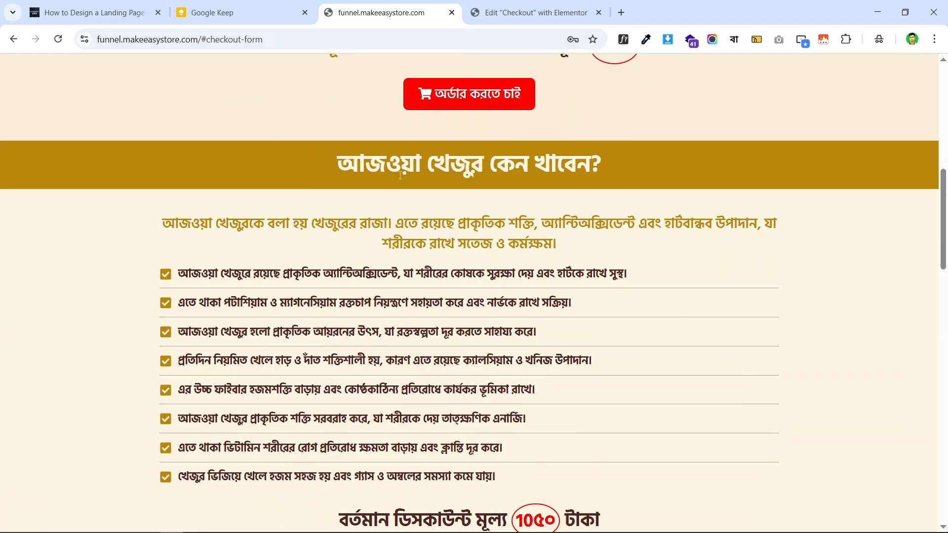
scroll(186, 176, "down", 4)
scroll(501, 198, "up", 4)
scroll(547, 247, "down", 4)
scroll(547, 247, "up", 5)
scroll(494, 222, "down", 1)
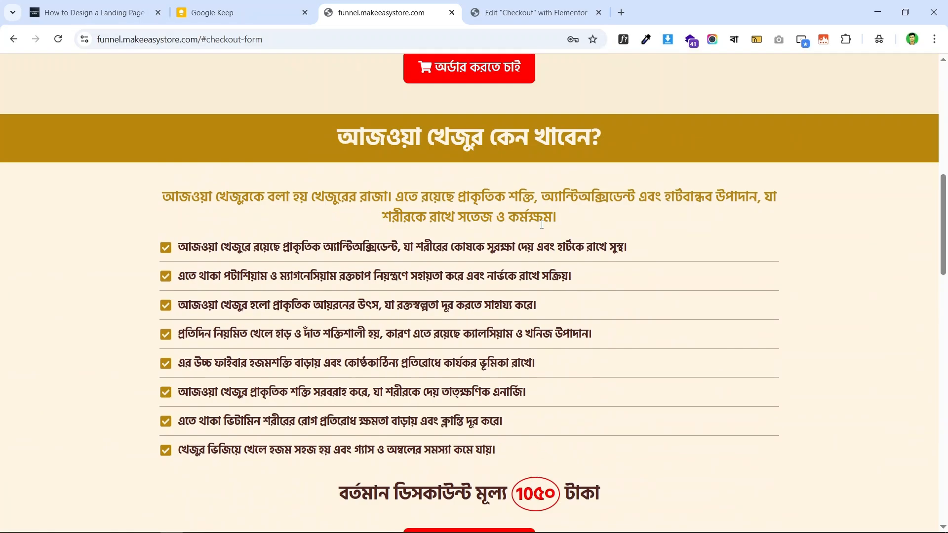
scroll(451, 208, "up", 2)
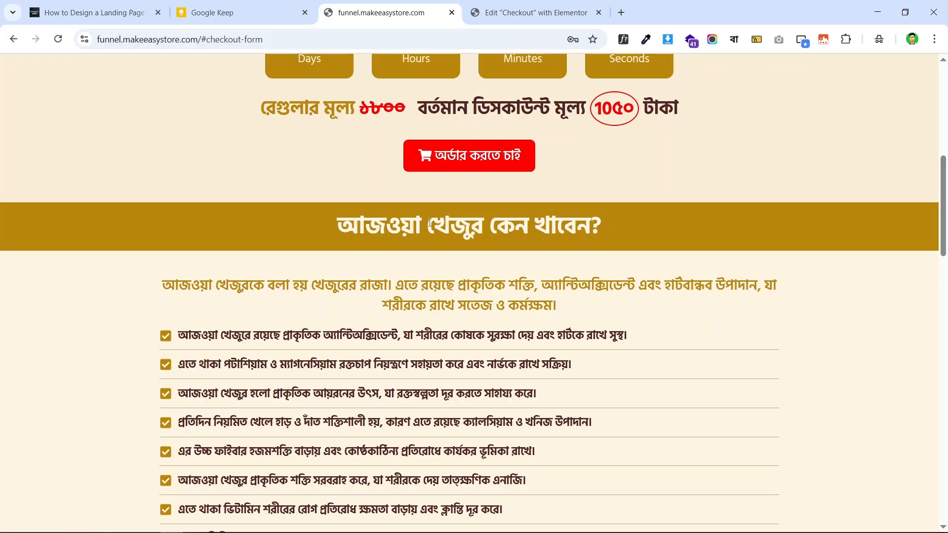
triple_click(548, 214)
right_click(583, 217)
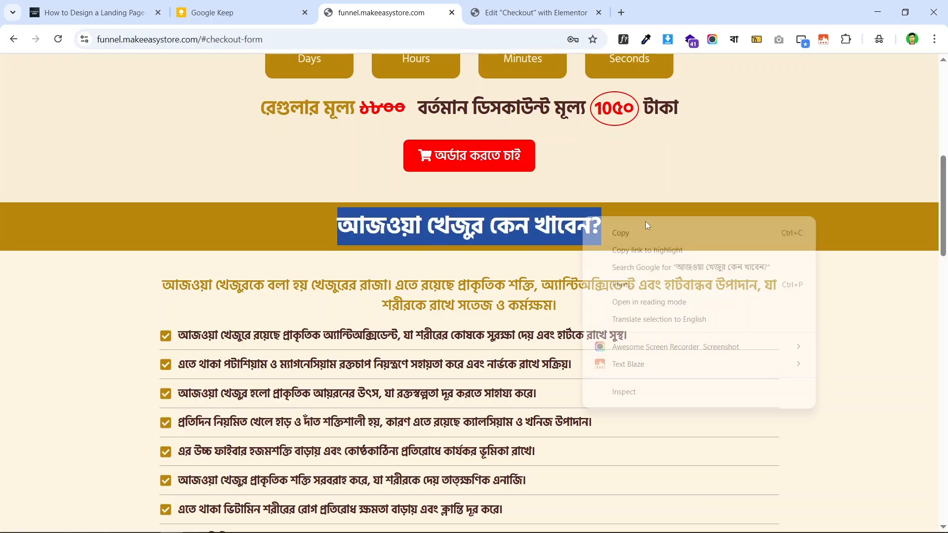
left_click(680, 238)
left_click(534, 12)
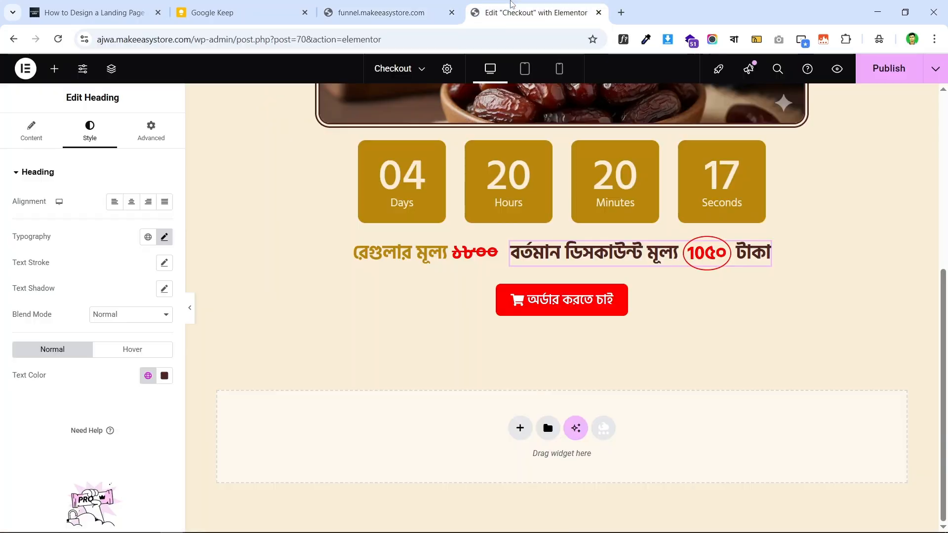
- Add a container below the order button with a heading holding the pasted title
left_click(520, 428)
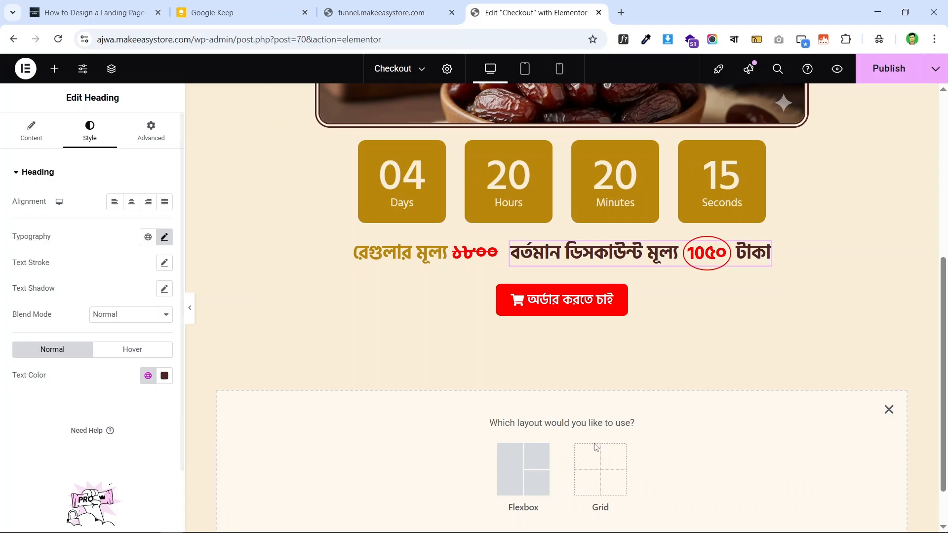
left_click(889, 409)
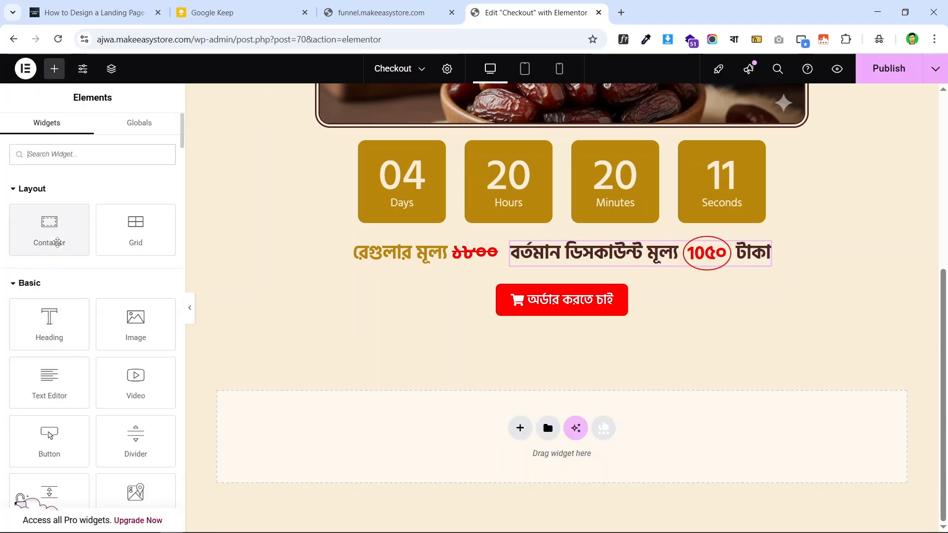
left_click_drag(51, 245, 330, 409)
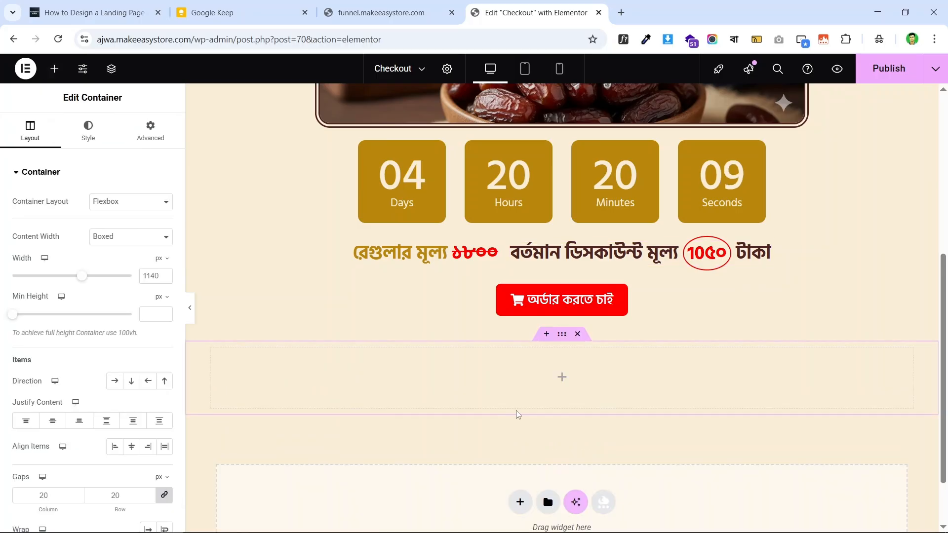
left_click(54, 69)
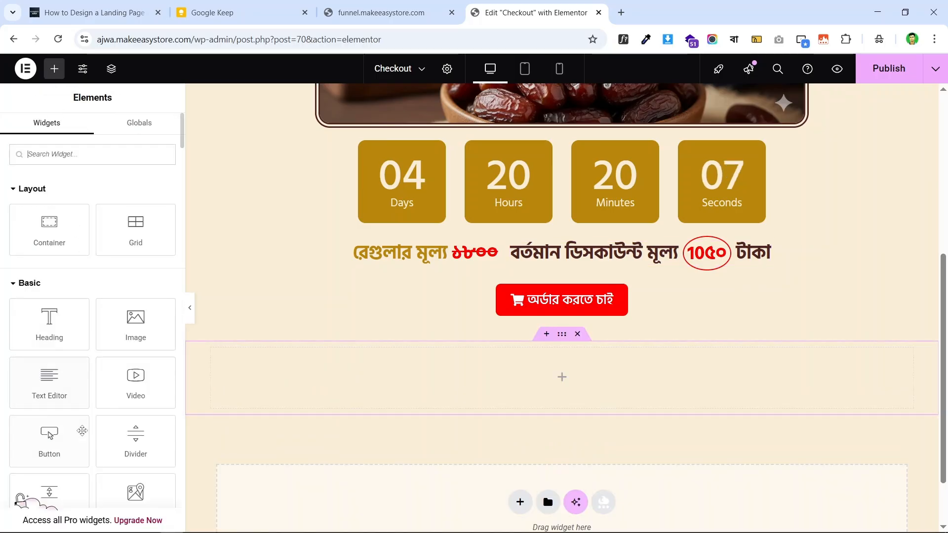
left_click_drag(52, 330, 438, 368)
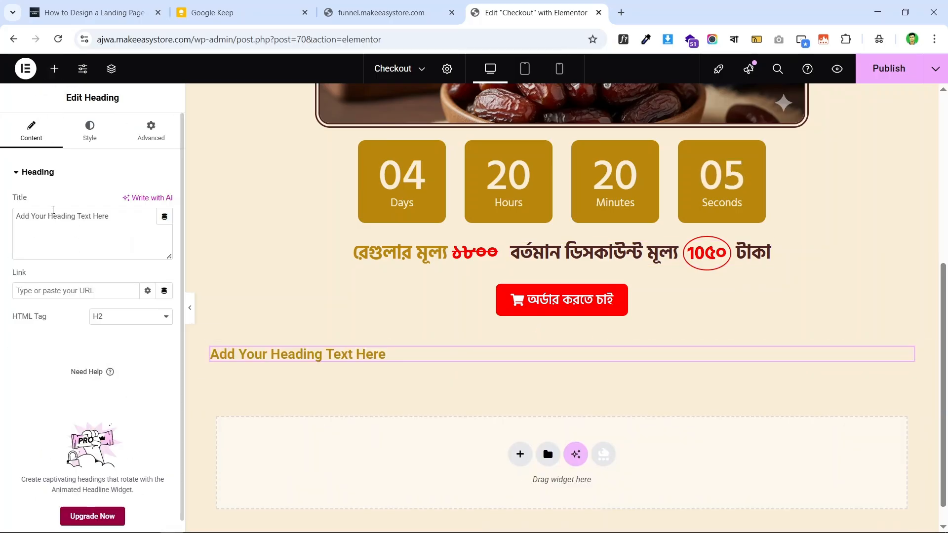
triple_click(61, 220)
key("ctrl+v")
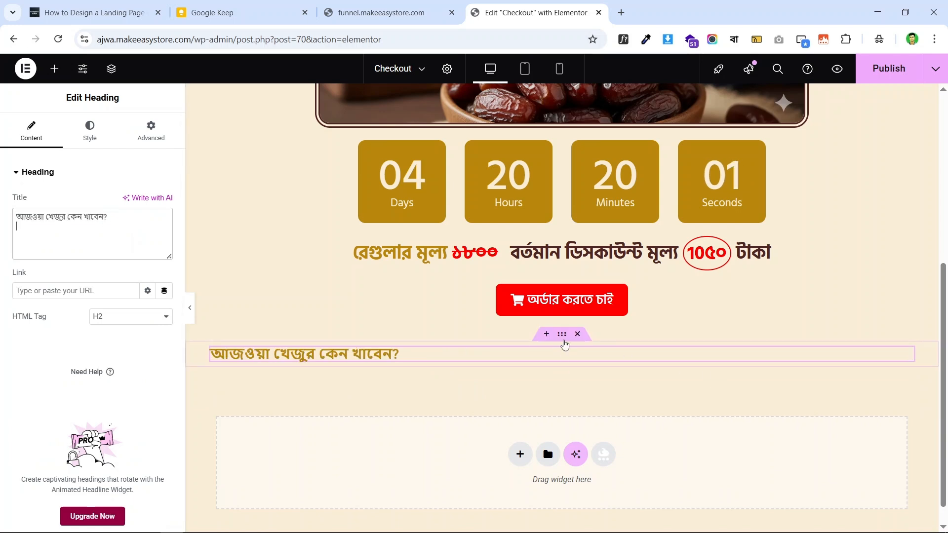
- Center the heading in its container and set the container's top and bottom padding to 20
left_click(563, 336)
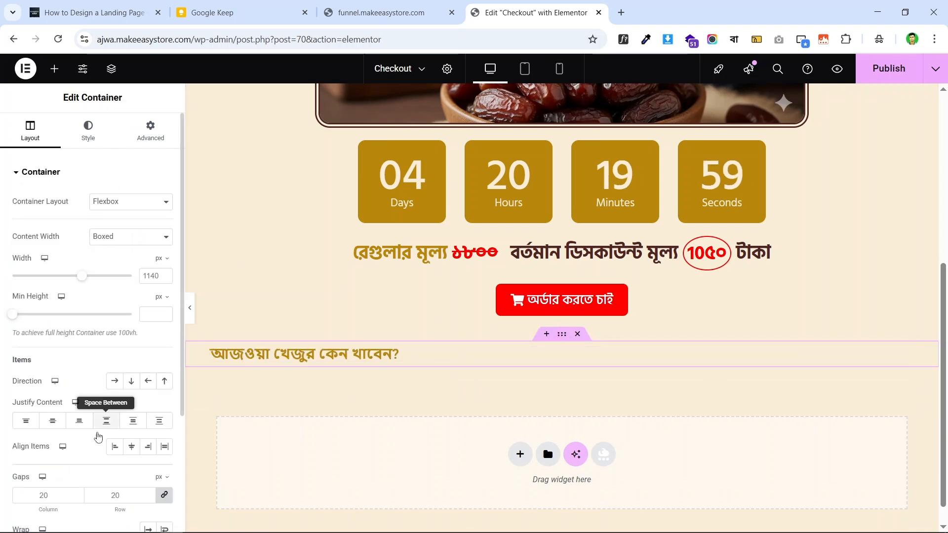
left_click(132, 450)
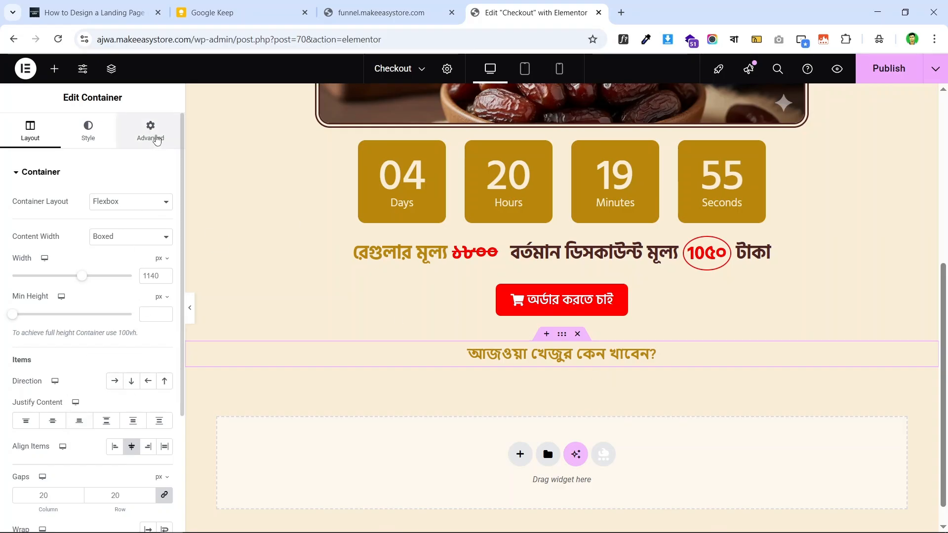
left_click(150, 131)
left_click(167, 265)
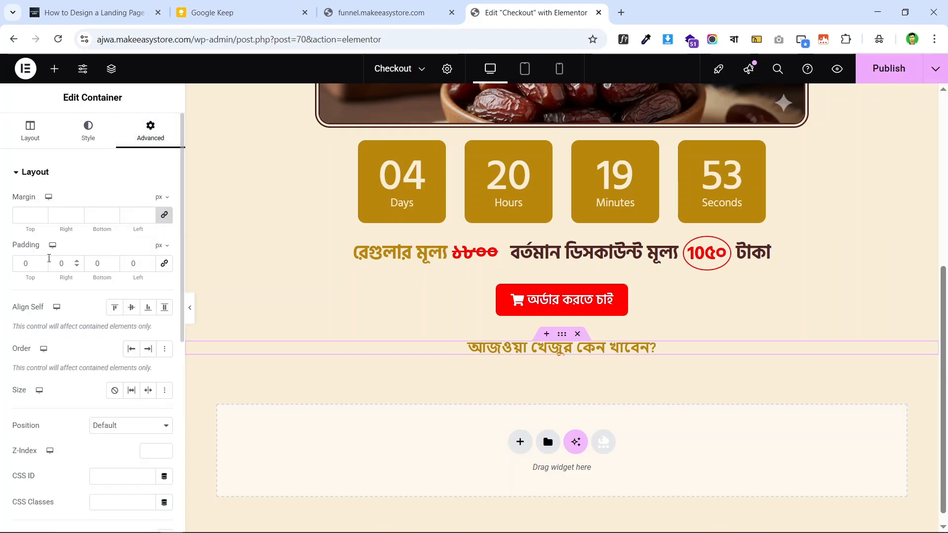
left_click(20, 266)
type("2")
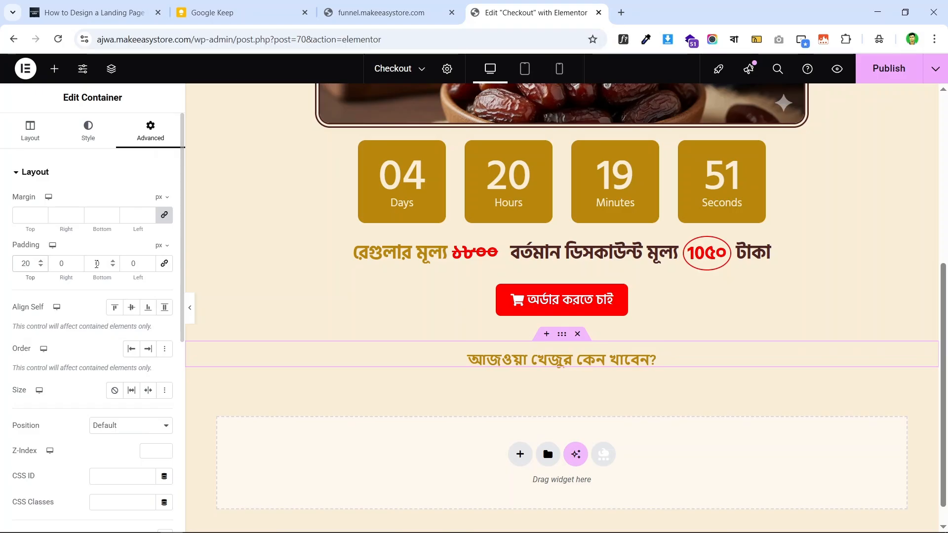
left_click(91, 264)
type("2")
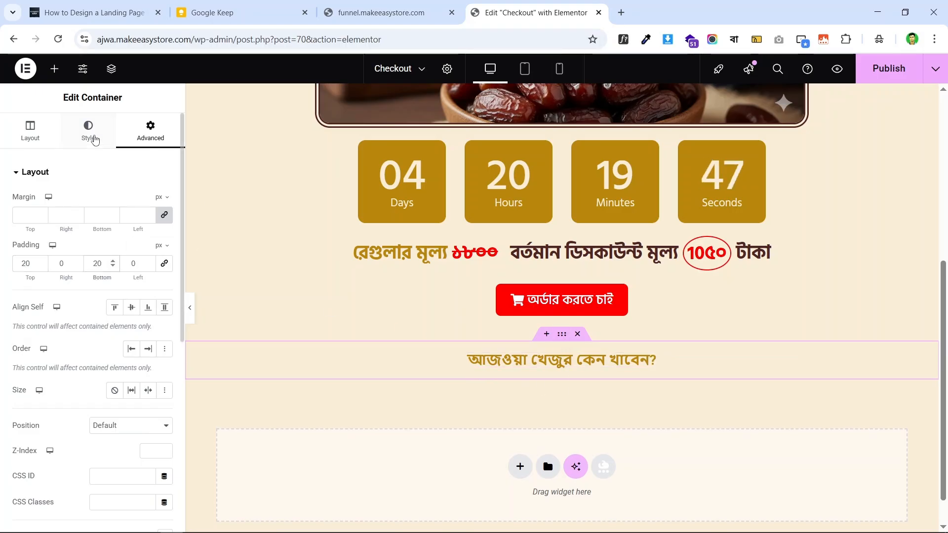
- Give the container a classic background in the gold Primary colour
left_click(77, 146)
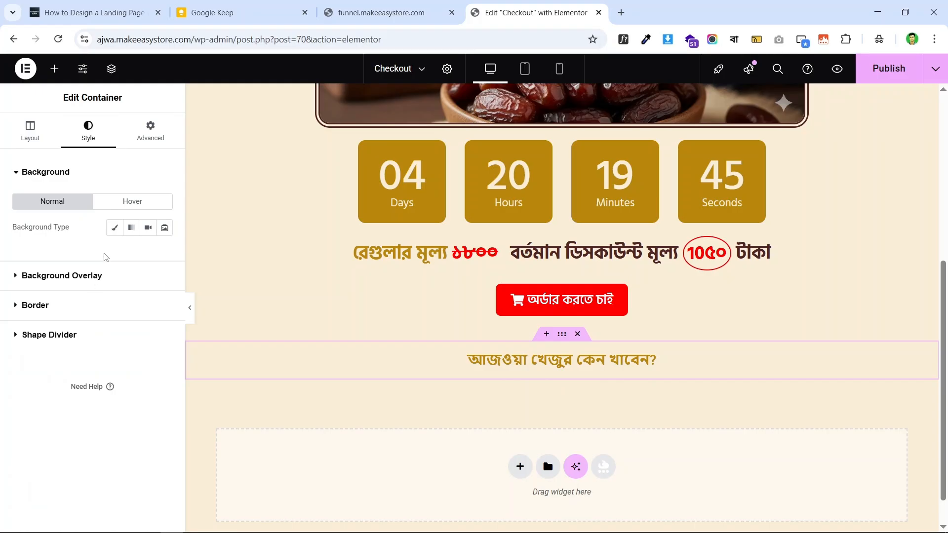
left_click(114, 228)
left_click(148, 254)
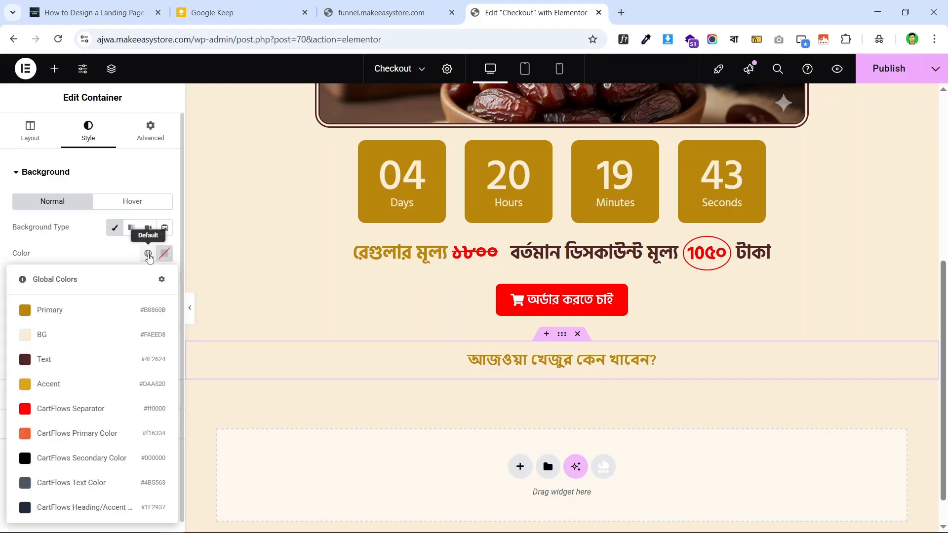
left_click(112, 307)
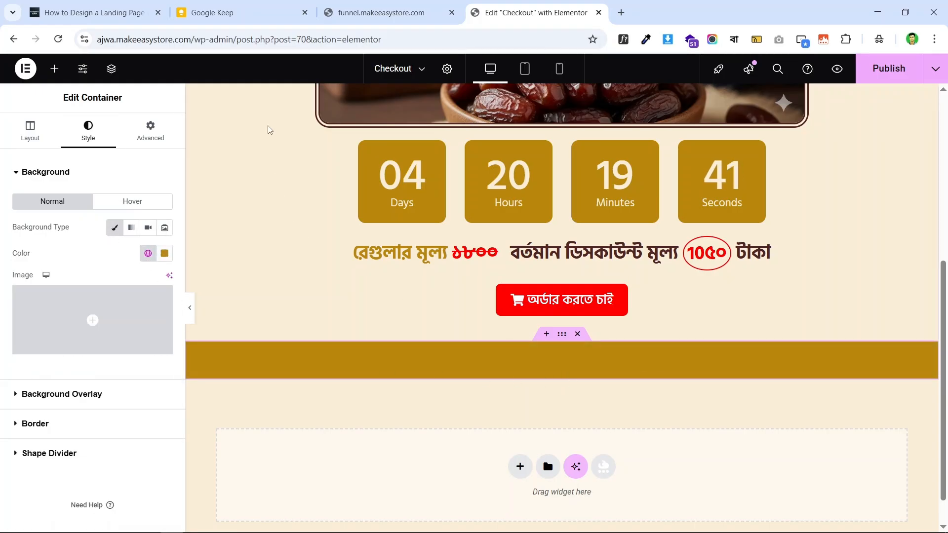
left_click(412, 4)
left_click(531, 12)
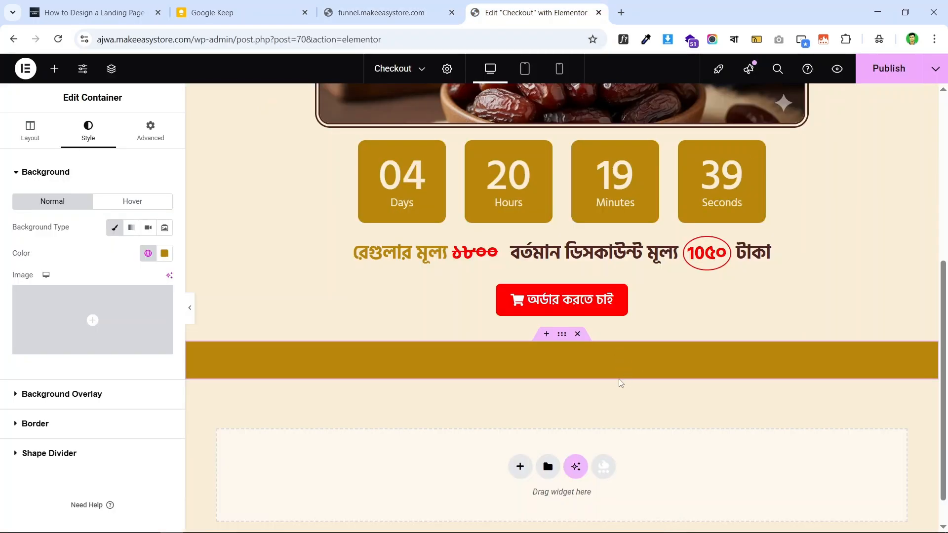
left_click(648, 361)
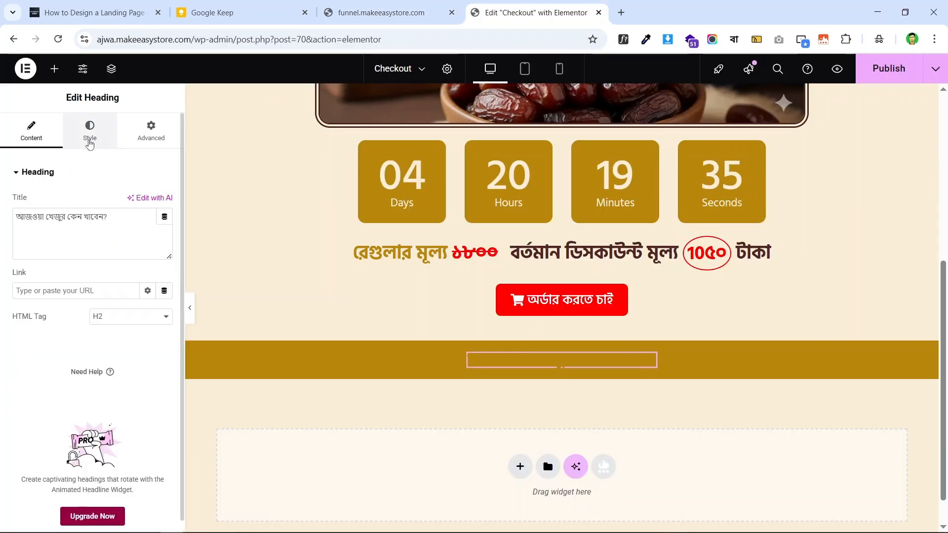
- Set the gold-band heading's text colour to cream #FFF9EE
left_click(90, 142)
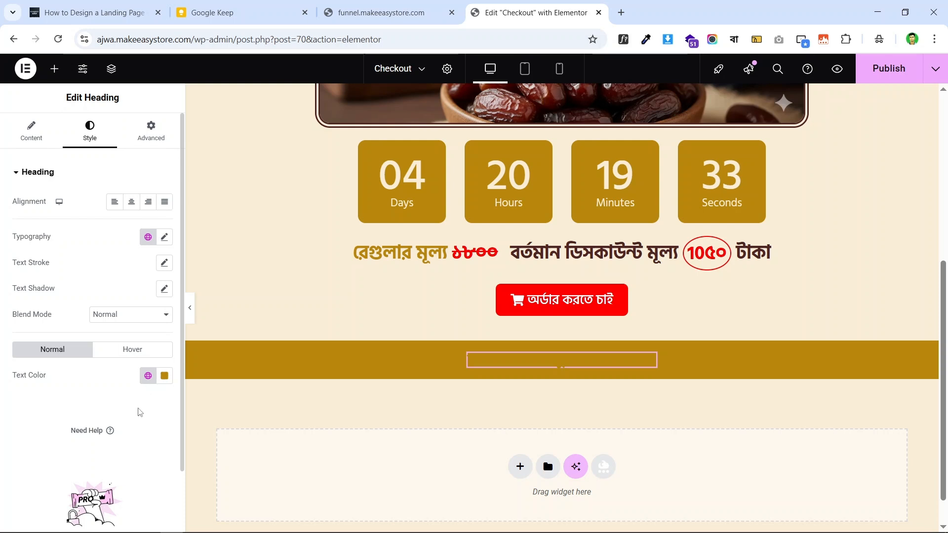
left_click(147, 376)
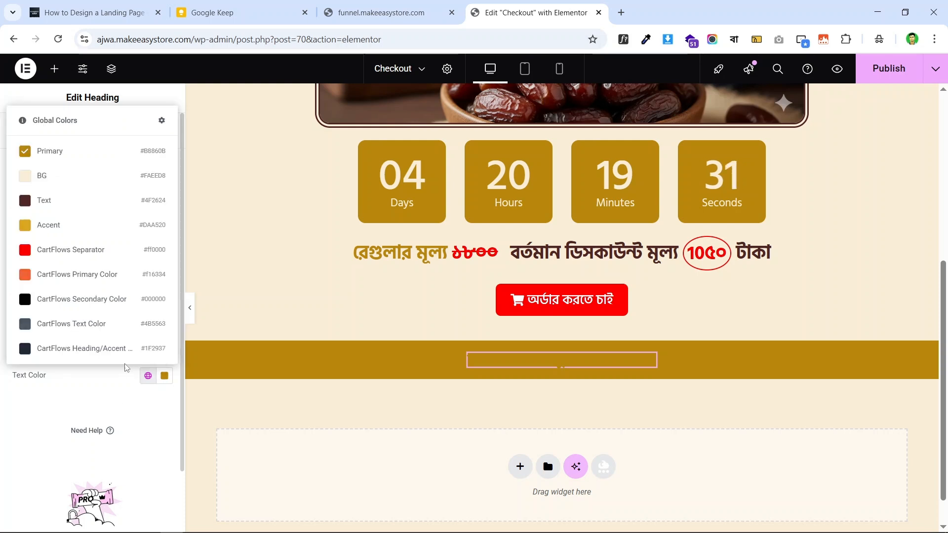
left_click(79, 176)
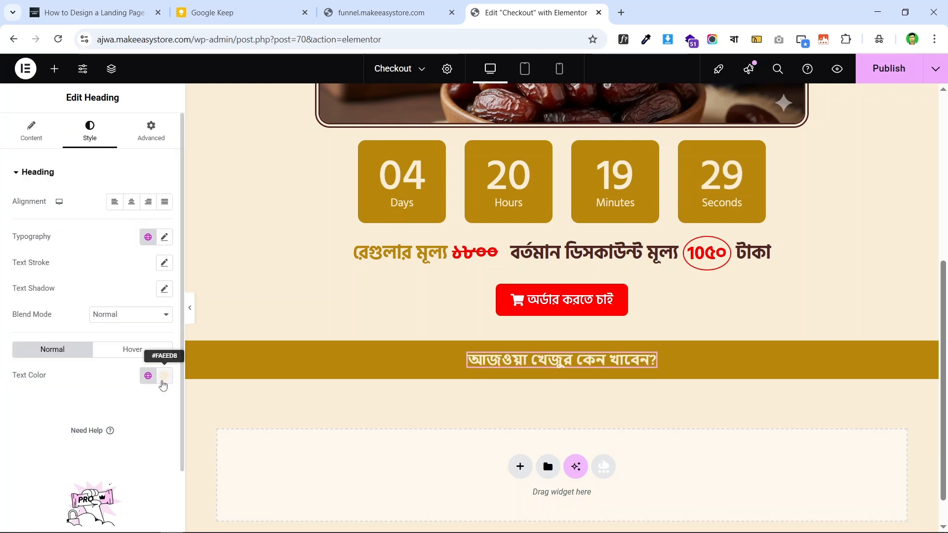
left_click(165, 376)
left_click_drag(125, 235, 104, 209)
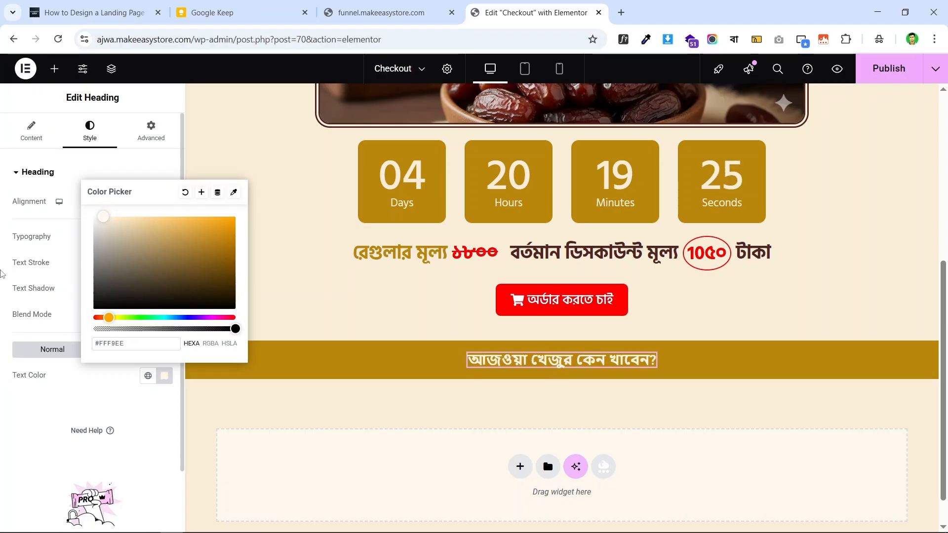
left_click(2, 271)
scroll(638, 360, "down", 1)
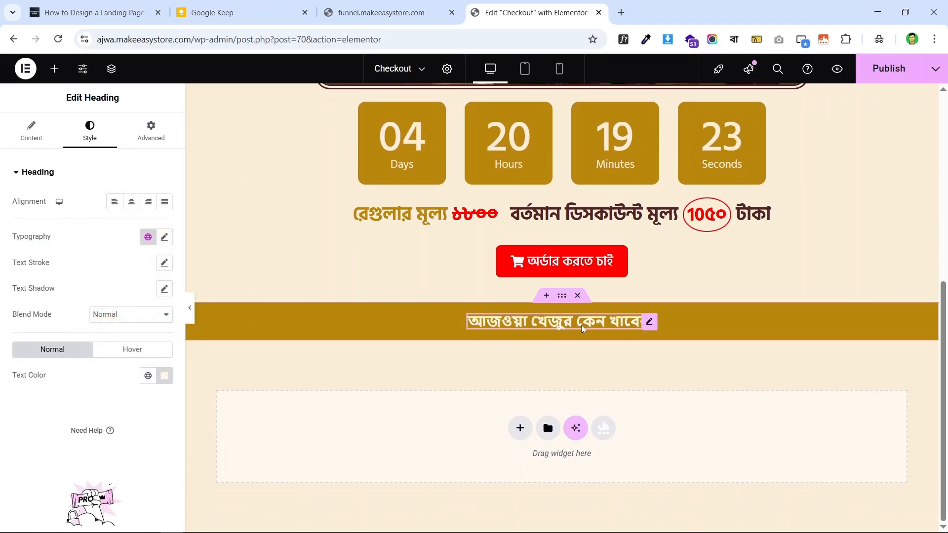
- Inspect the live page heading's font with WhatFont for comparison
left_click(378, 13)
left_click(595, 221)
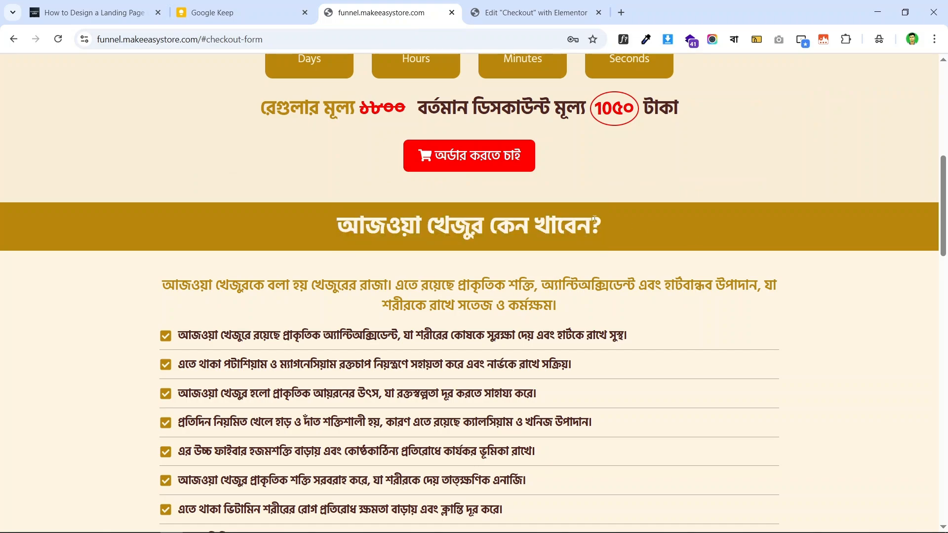
left_click(514, 223)
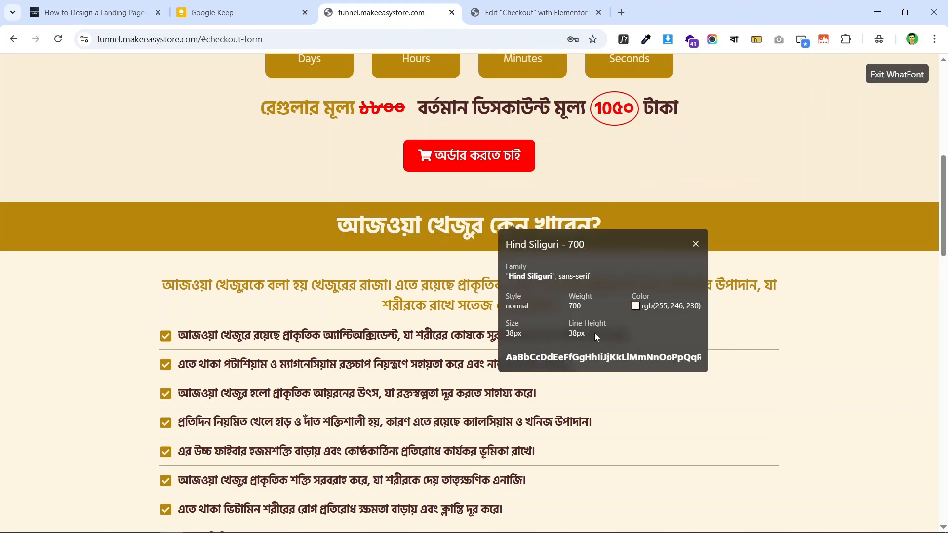
left_click(531, 12)
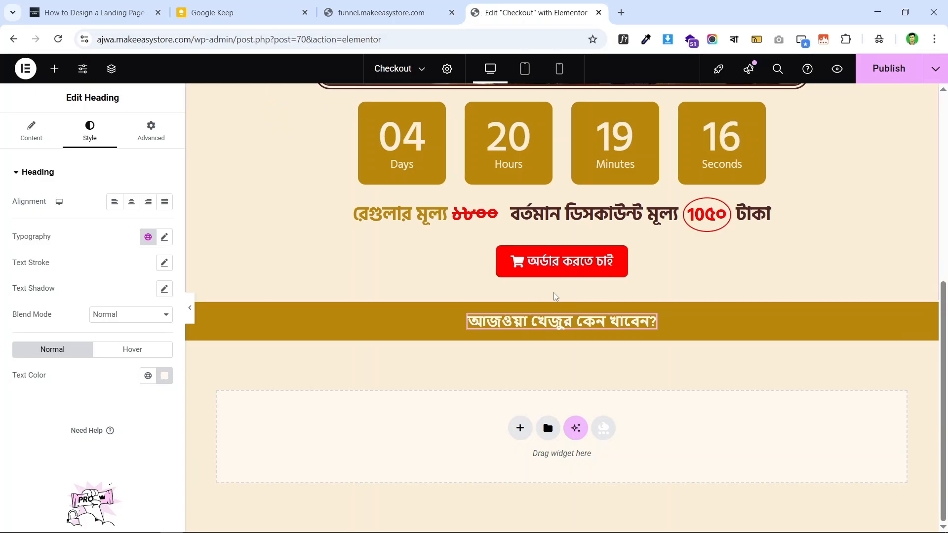
- Set the heading font to Hind Siliguri at 38 px size
left_click(165, 237)
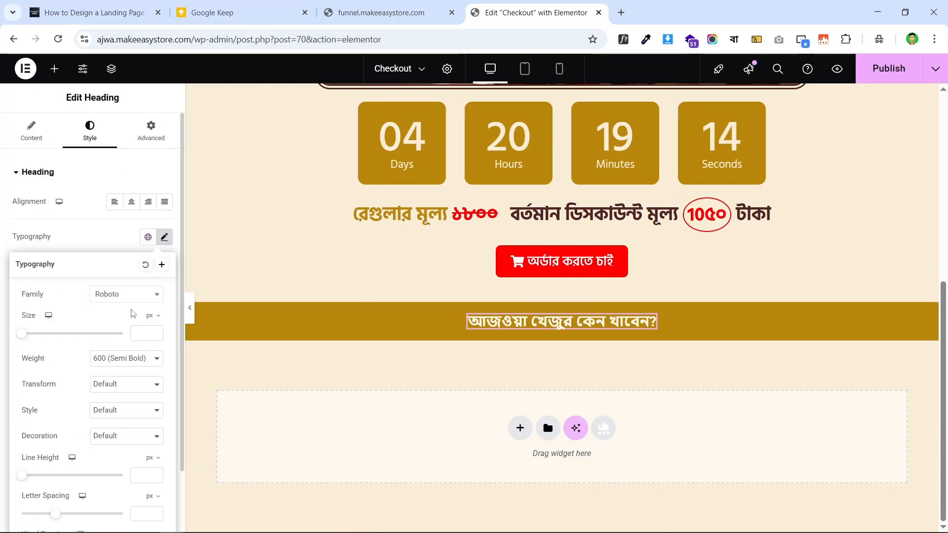
left_click(123, 296)
type("hind")
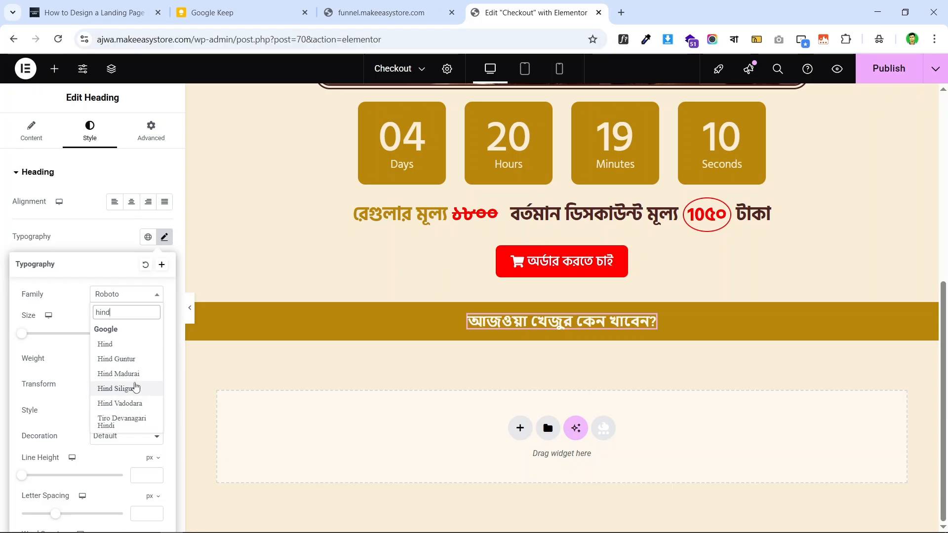
left_click(135, 389)
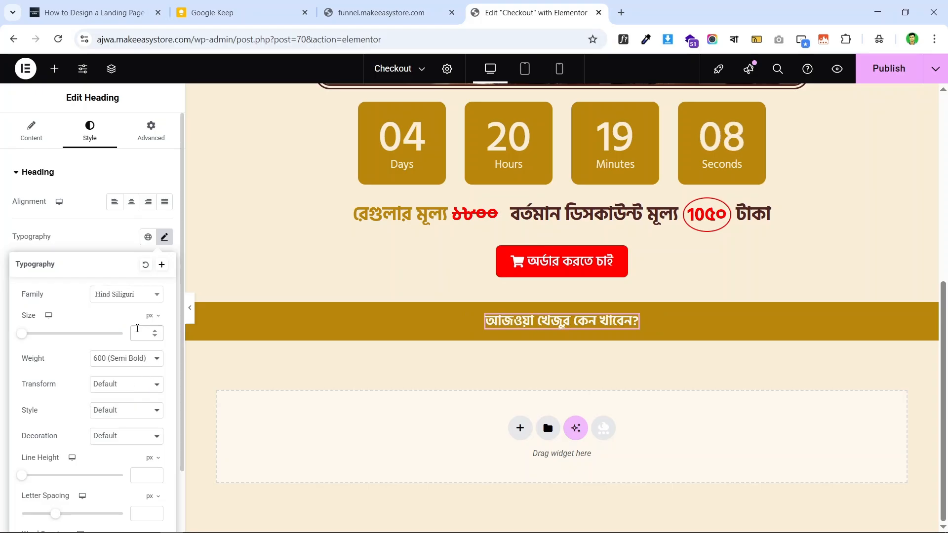
left_click(138, 329)
type("38")
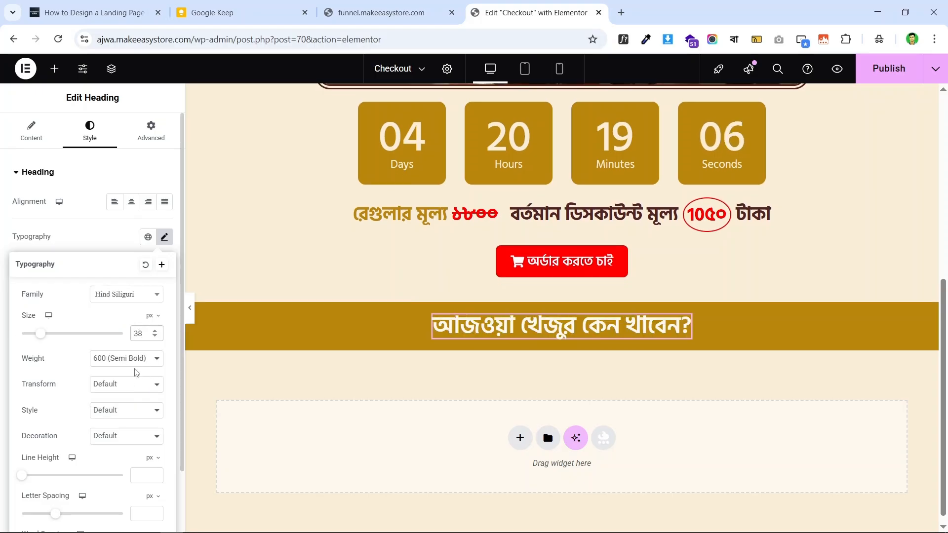
- Make the heading weight 700 bold with 38 px line height, checking against the live page
left_click(122, 365)
left_click(123, 269)
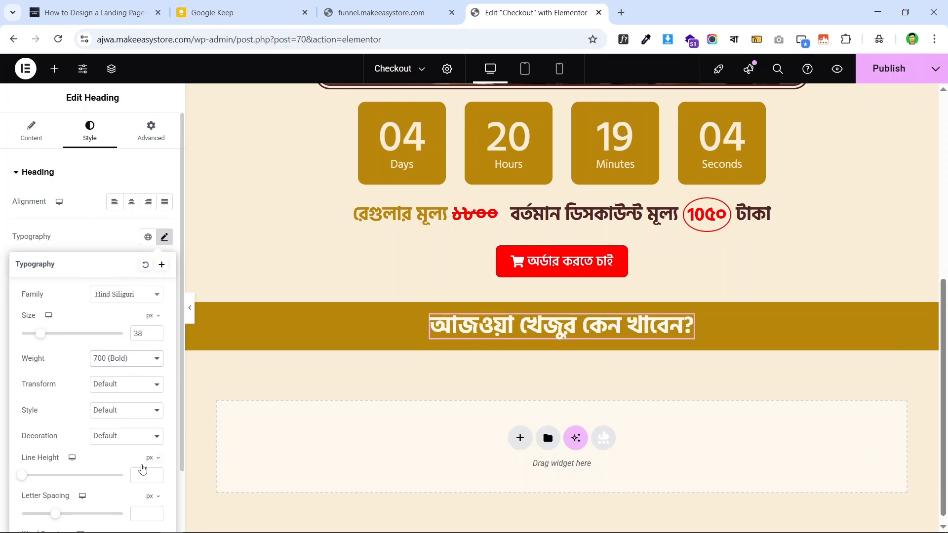
type("38")
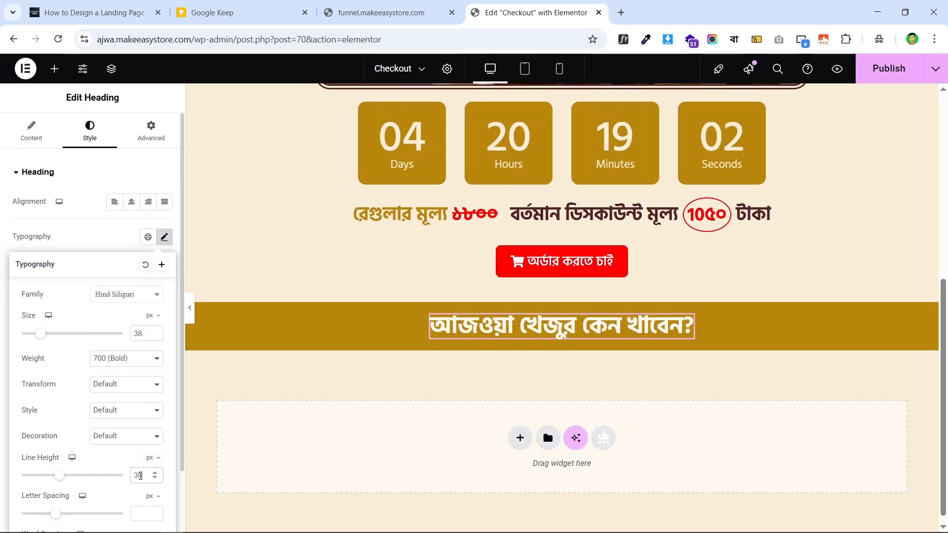
left_click(351, 2)
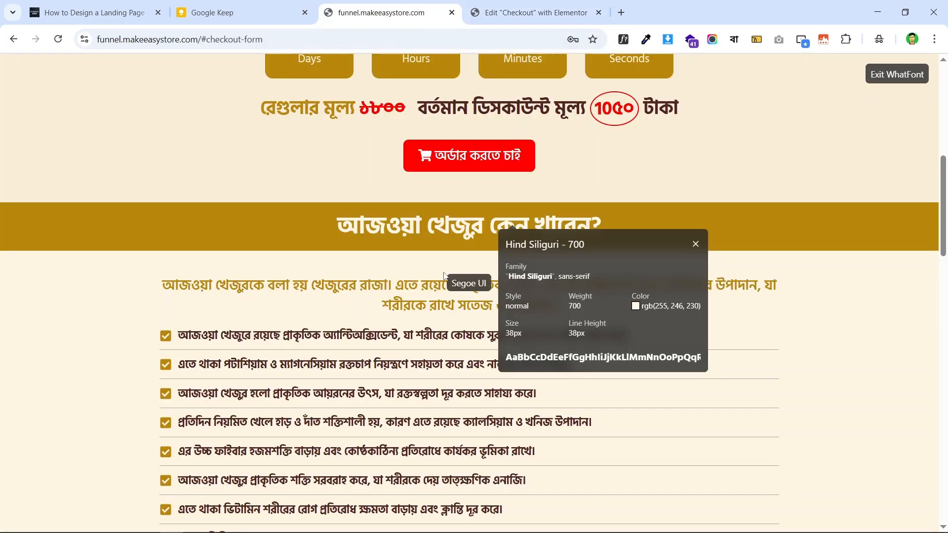
left_click(528, 3)
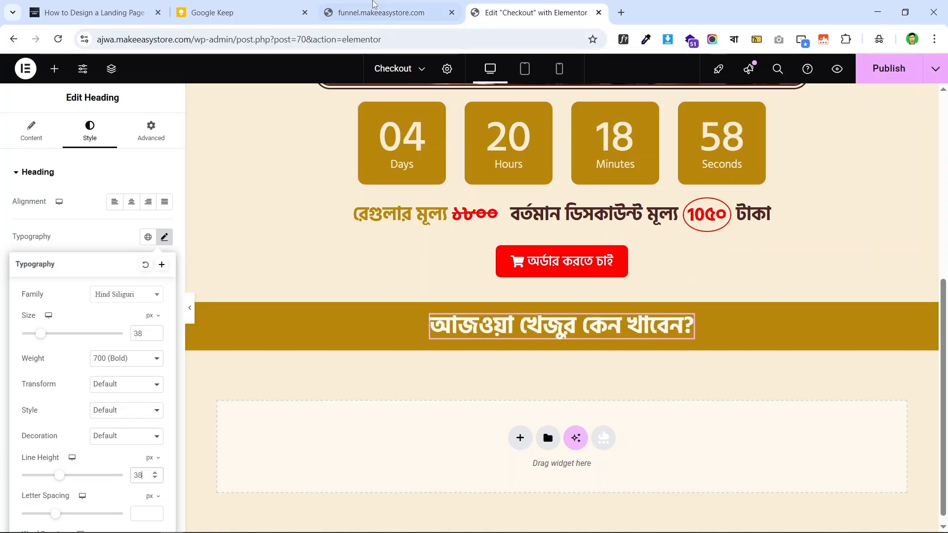
left_click(371, 6)
- Turn off WhatFont and copy the intro paragraph from the live page
left_click(623, 39)
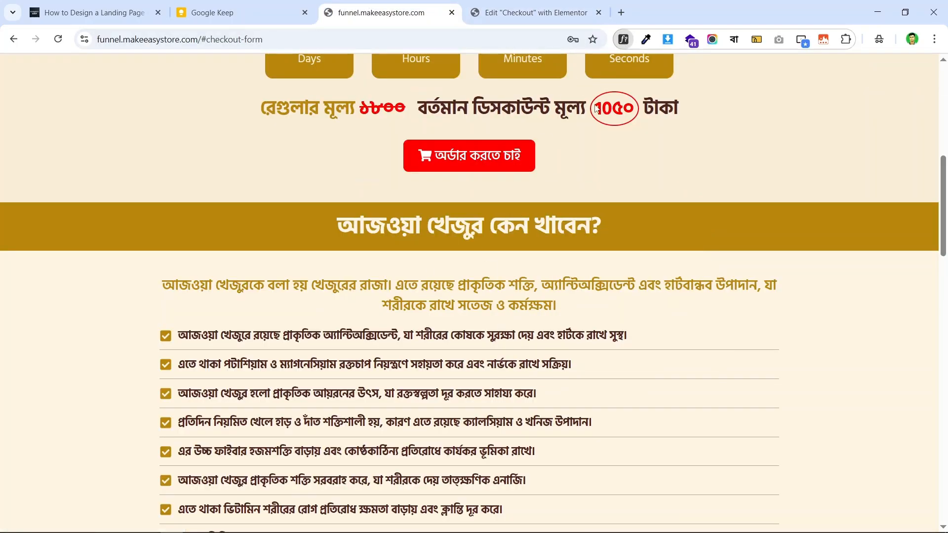
scroll(543, 164, "down", 3)
triple_click(543, 165)
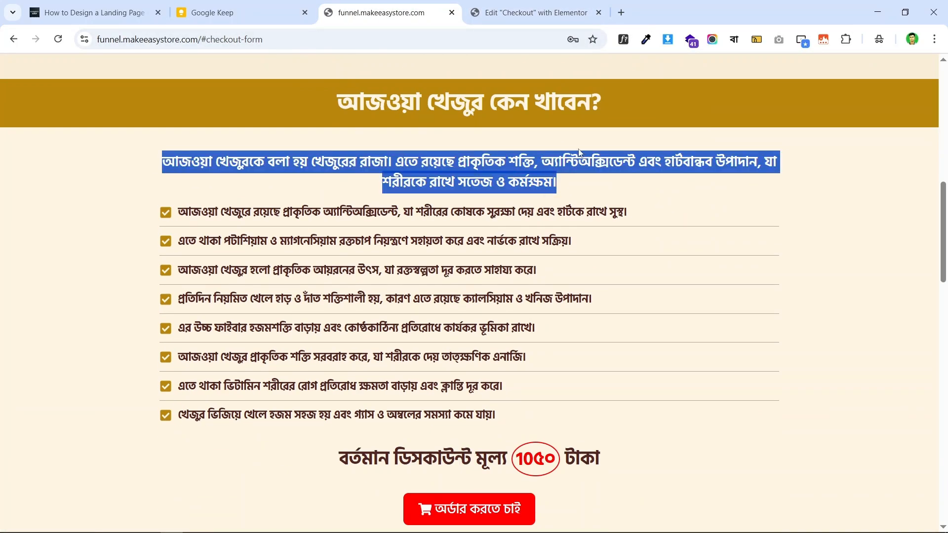
right_click(543, 150)
left_click(563, 168)
left_click(534, 12)
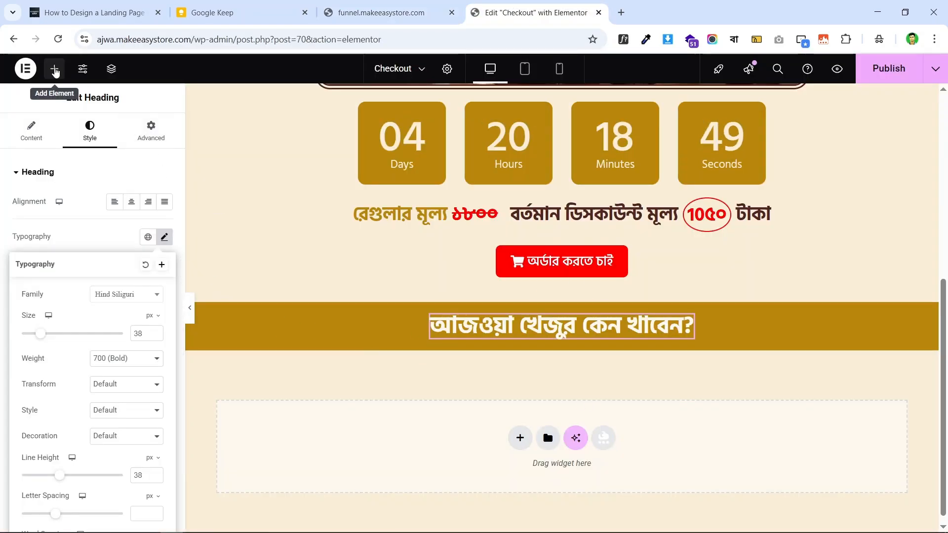
- Place a new container below the gold heading band, referencing the live page layout
left_click(54, 69)
left_click_drag(49, 225, 509, 391)
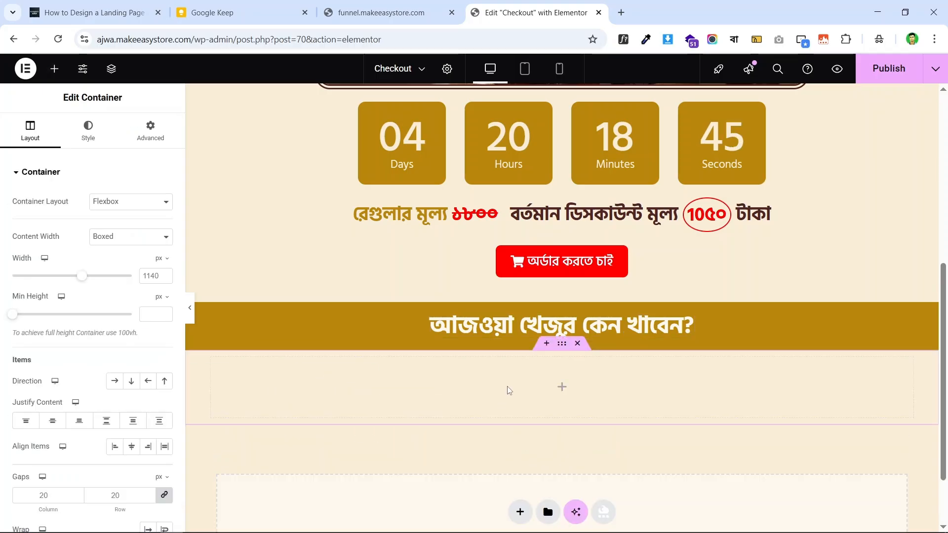
left_click(401, 5)
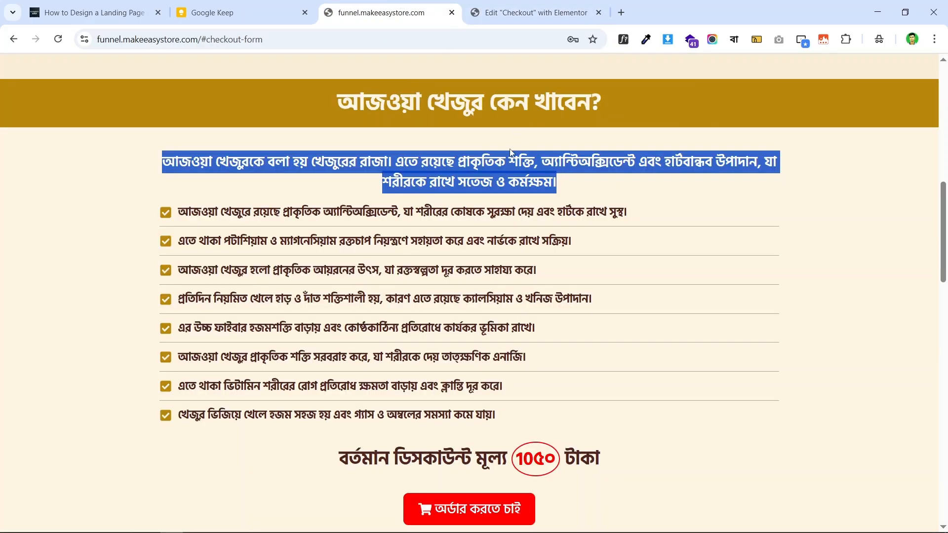
left_click(302, 170)
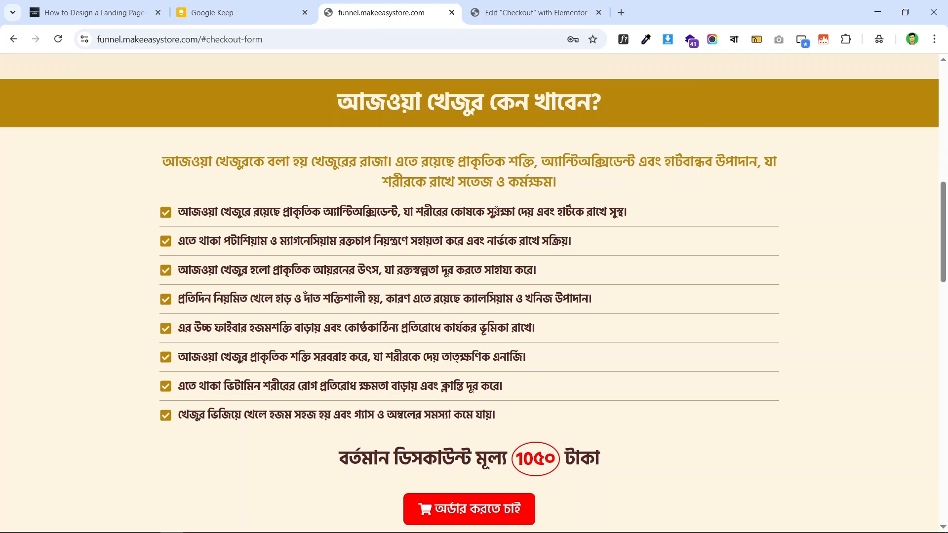
scroll(497, 210, "down", 4)
scroll(492, 253, "up", 5)
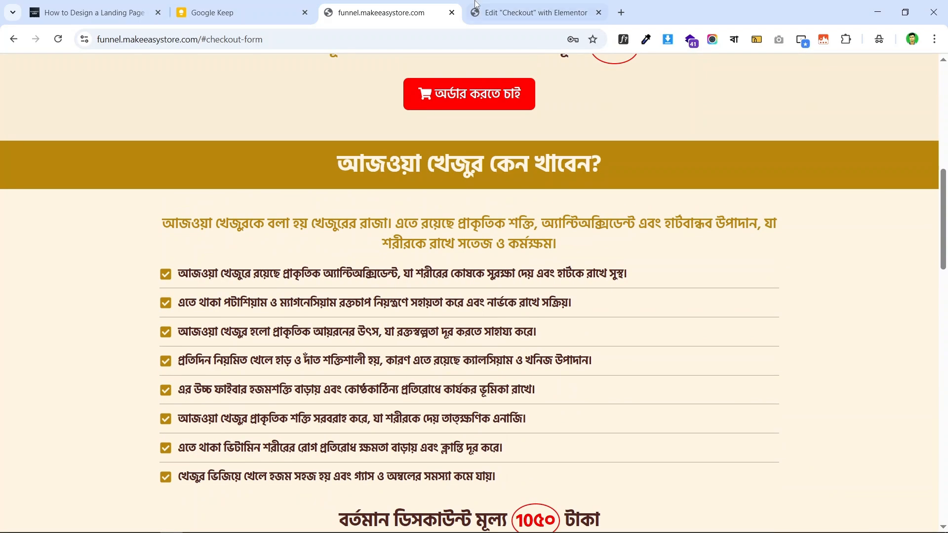
scroll(524, 168, "up", 10)
scroll(431, 126, "down", 10)
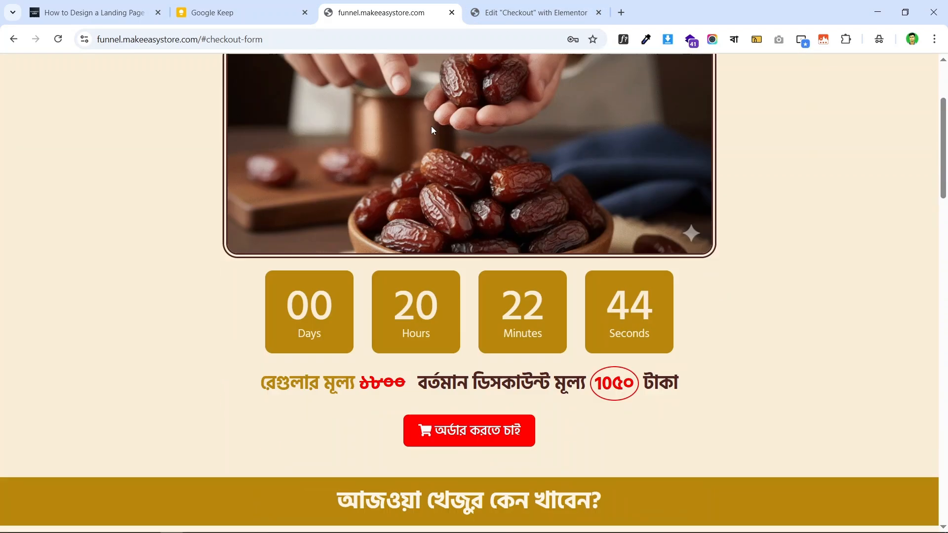
left_click(493, 11)
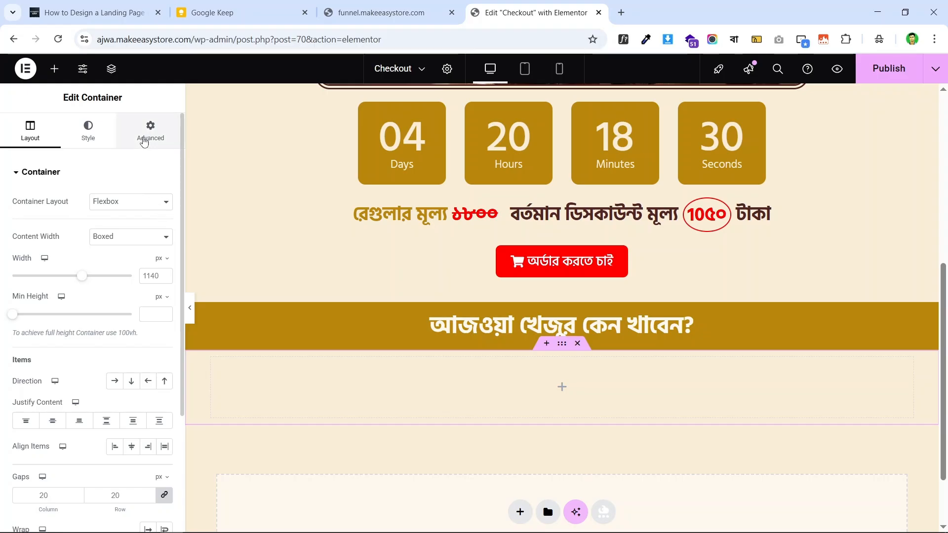
- Set the new container's top and bottom padding to 40
left_click(144, 142)
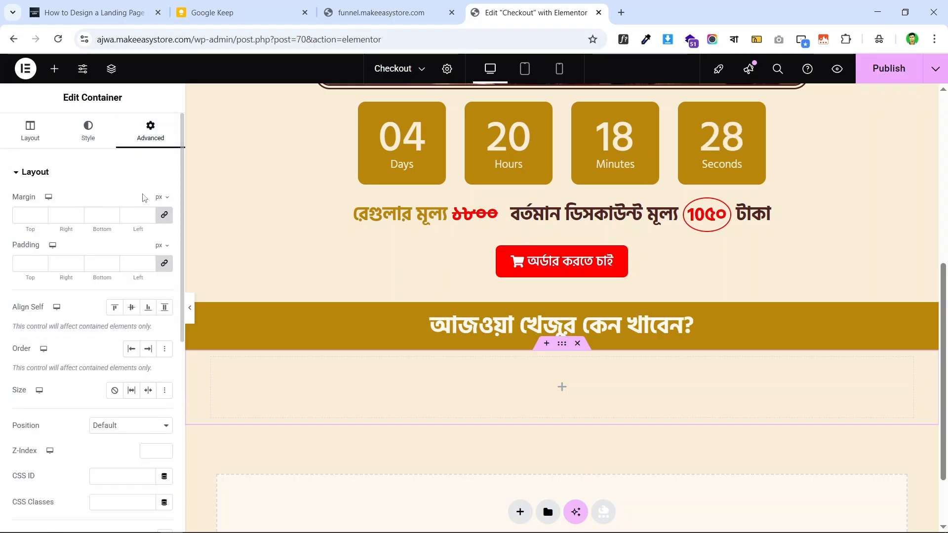
left_click(164, 265)
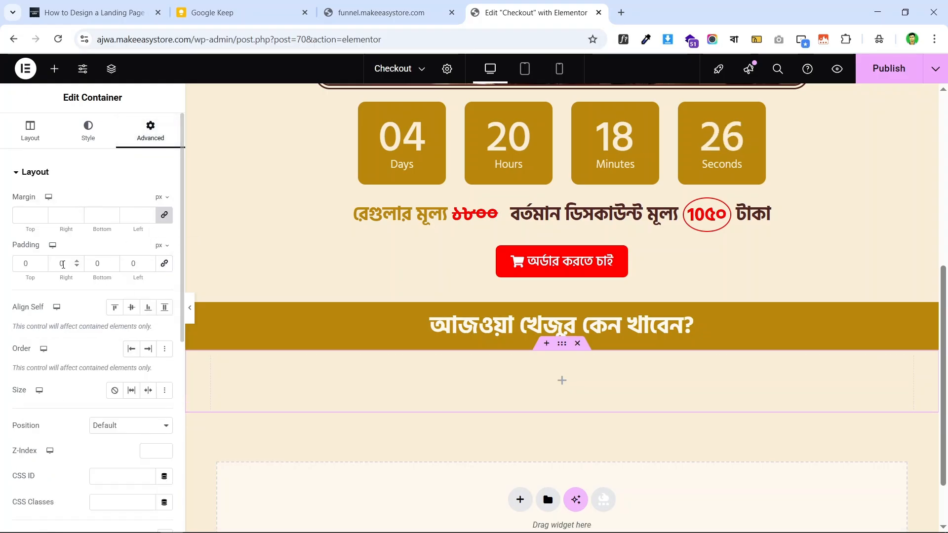
left_click(22, 266)
type("4")
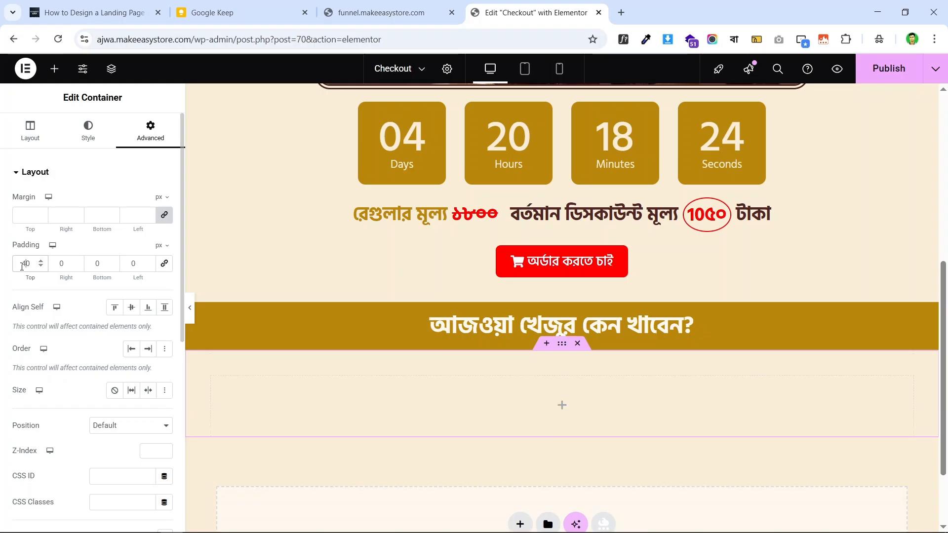
left_click(96, 263)
type("4")
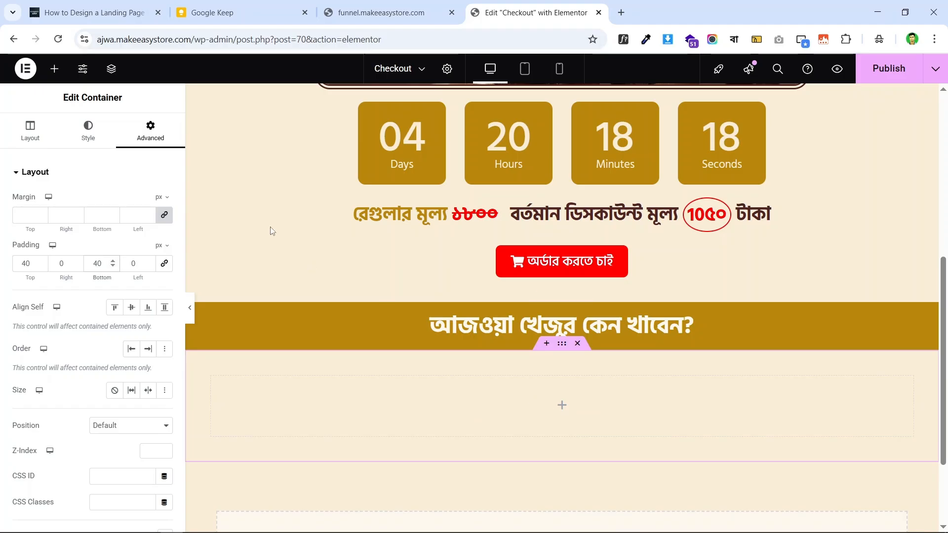
left_click(54, 69)
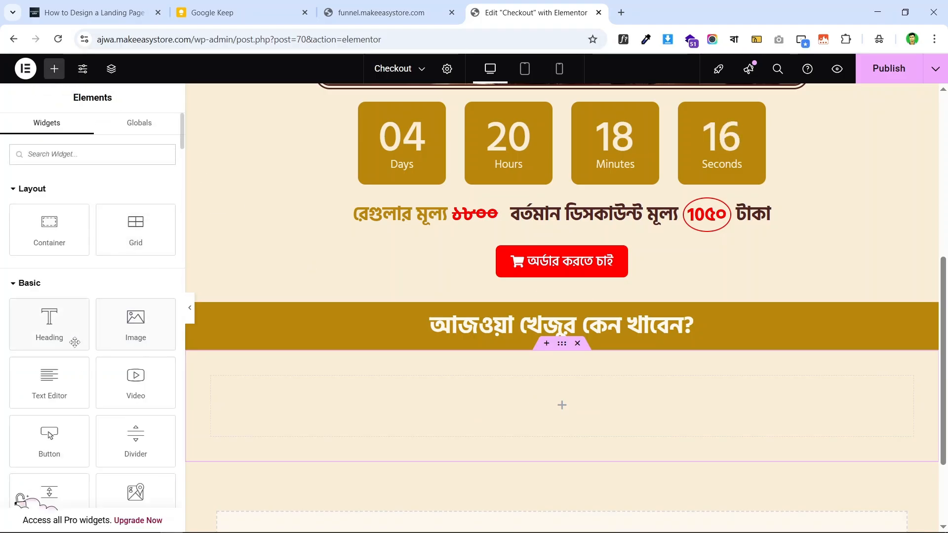
- Add a div-tag heading under the gold band holding the intro paragraph copied from the live page
left_click_drag(47, 321, 551, 402)
left_click(109, 322)
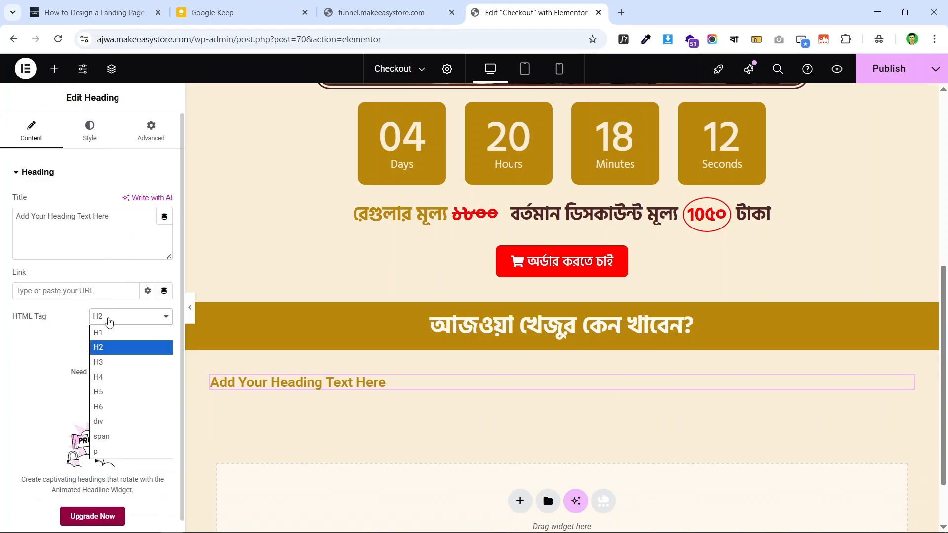
left_click(138, 422)
left_click(435, 13)
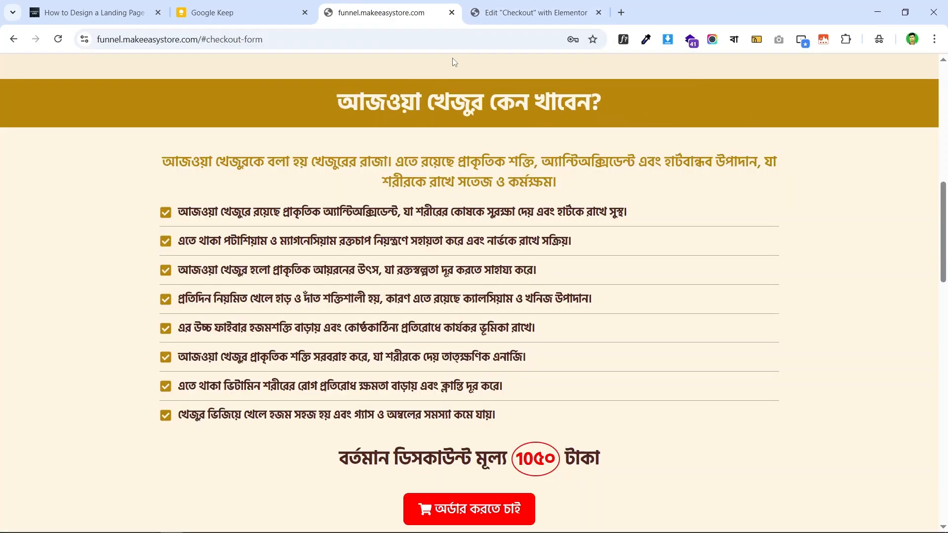
triple_click(492, 159)
right_click(512, 153)
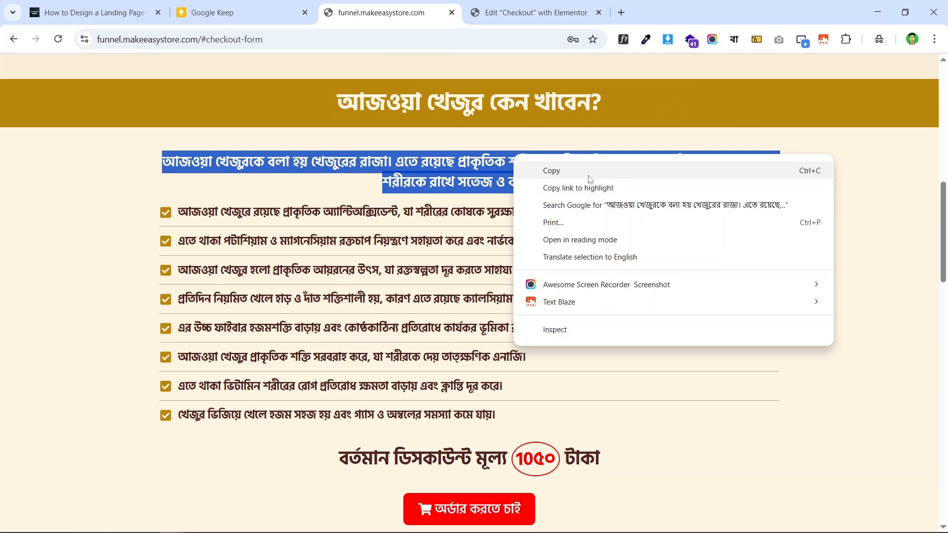
left_click(531, 169)
left_click(514, 6)
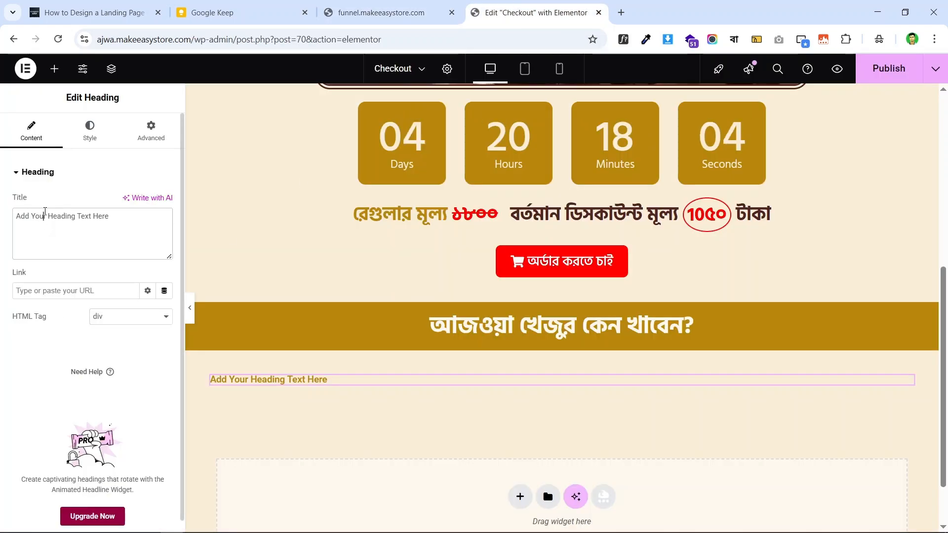
triple_click(44, 213)
key("ctrl+v")
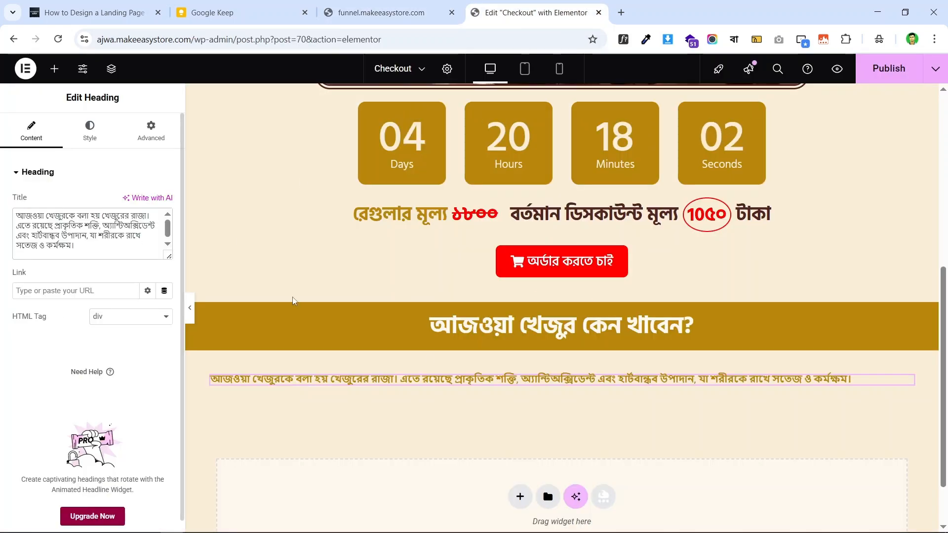
- Center the paragraph text and check the live paragraph's font with WhatFont
left_click(80, 143)
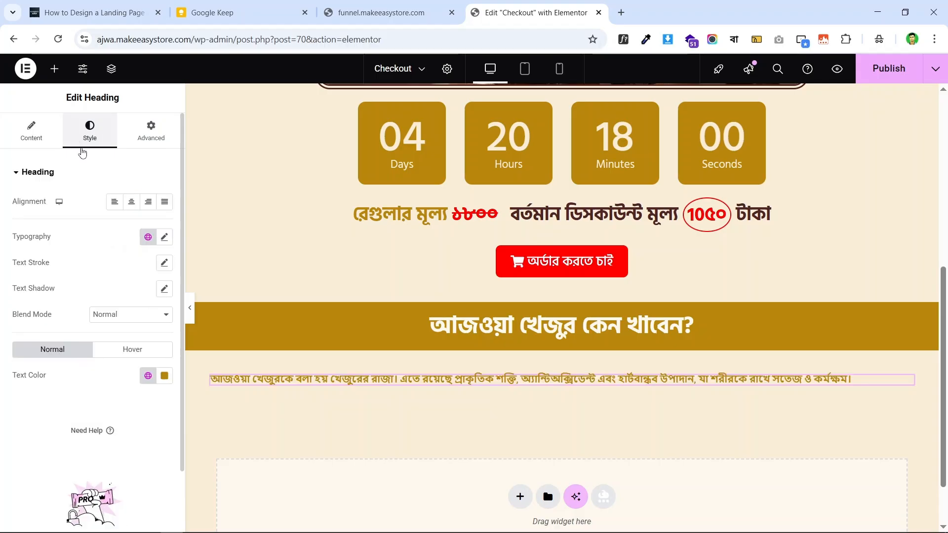
left_click(131, 201)
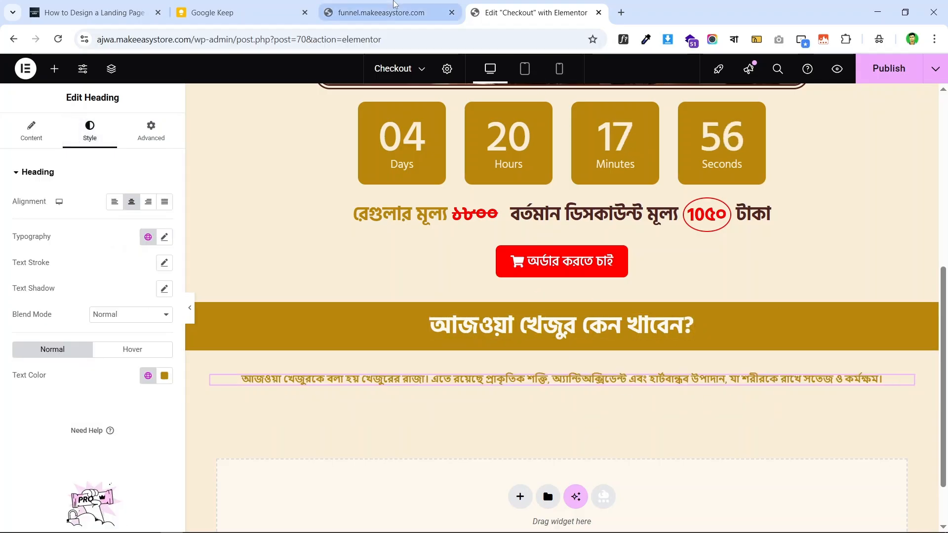
left_click(388, 12)
left_click(606, 183)
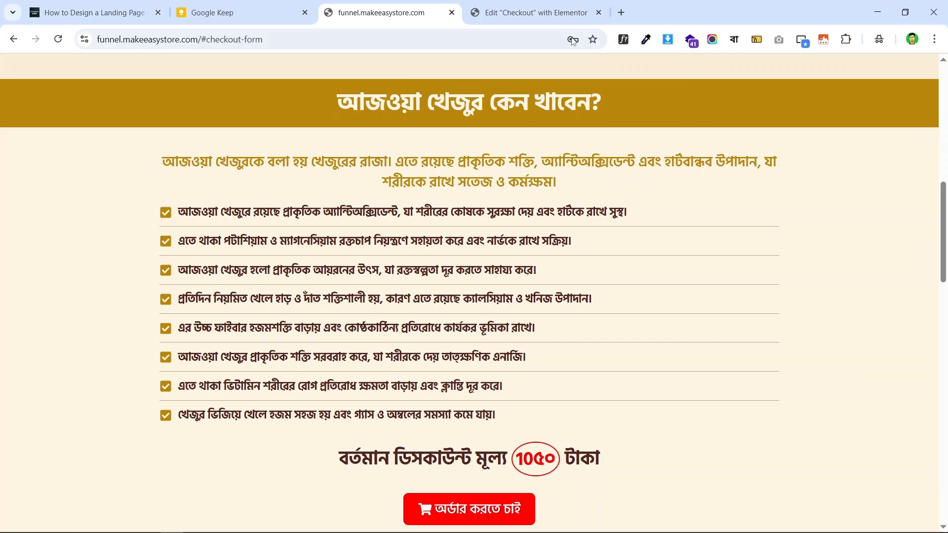
left_click(624, 39)
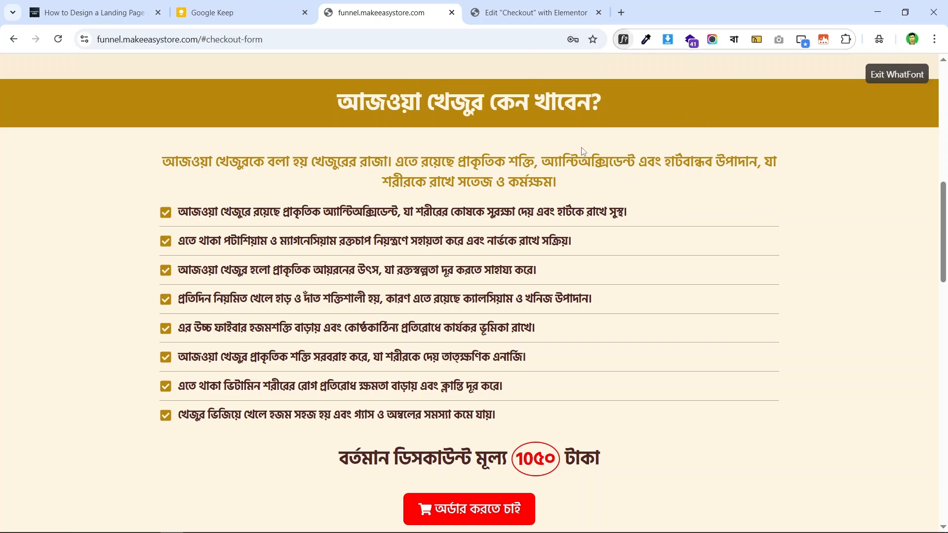
left_click(559, 157)
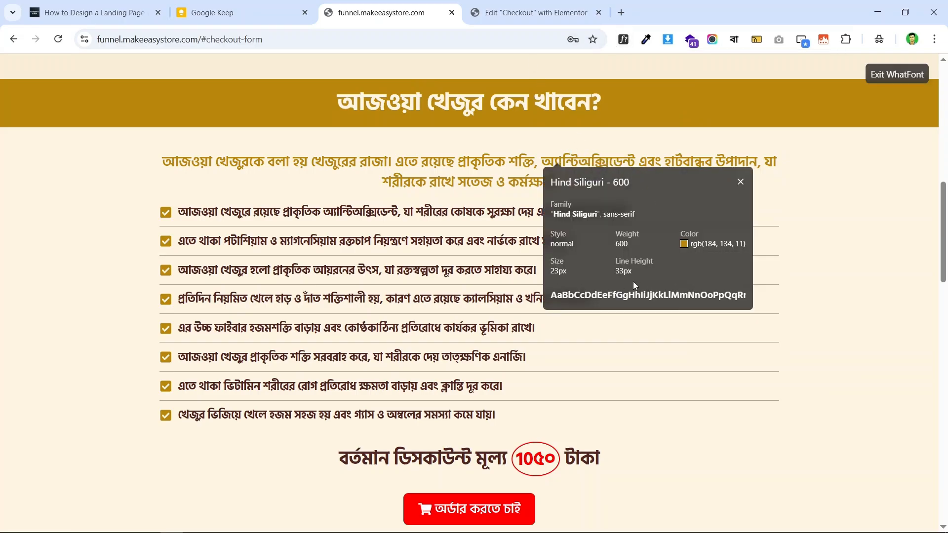
left_click(520, 6)
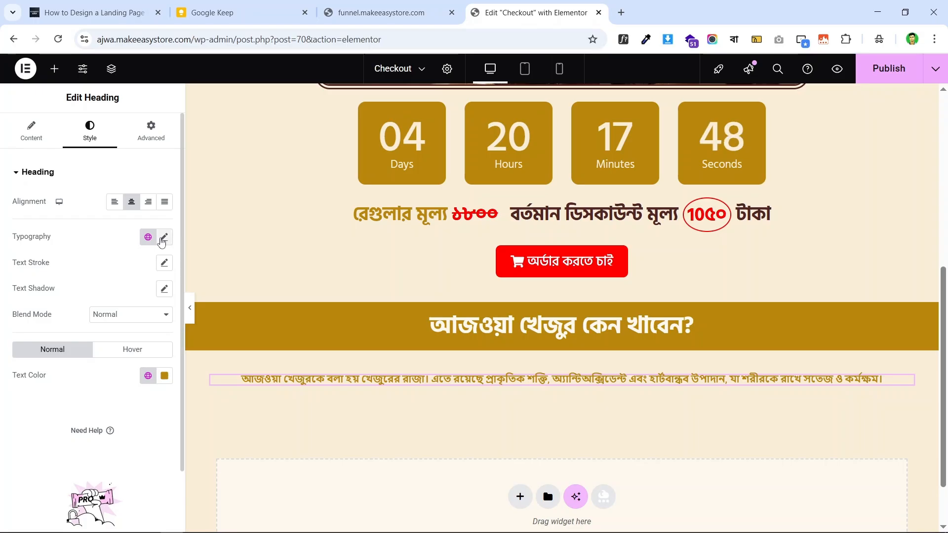
- Set the paragraph to Hind Siliguri, 23 px, weight 600, 33 px line height
left_click(165, 237)
left_click(124, 295)
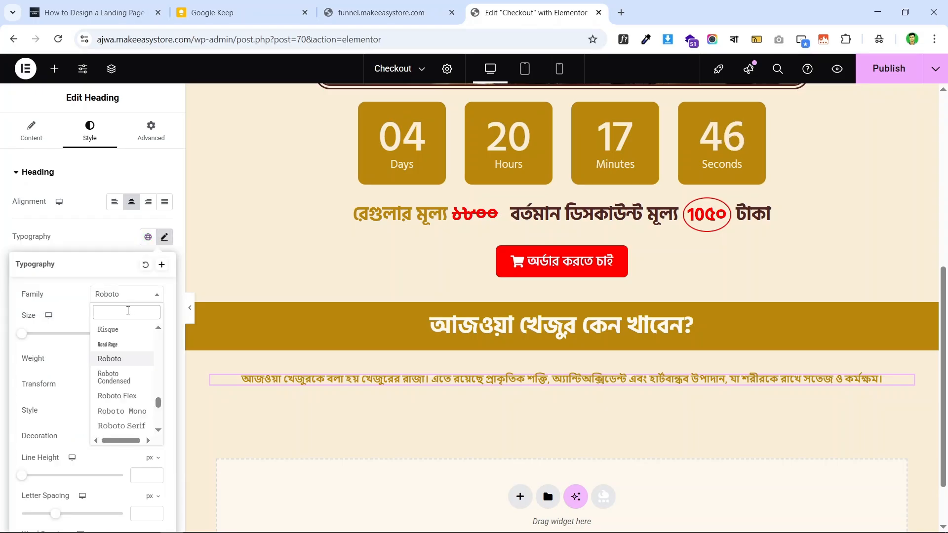
type("hind")
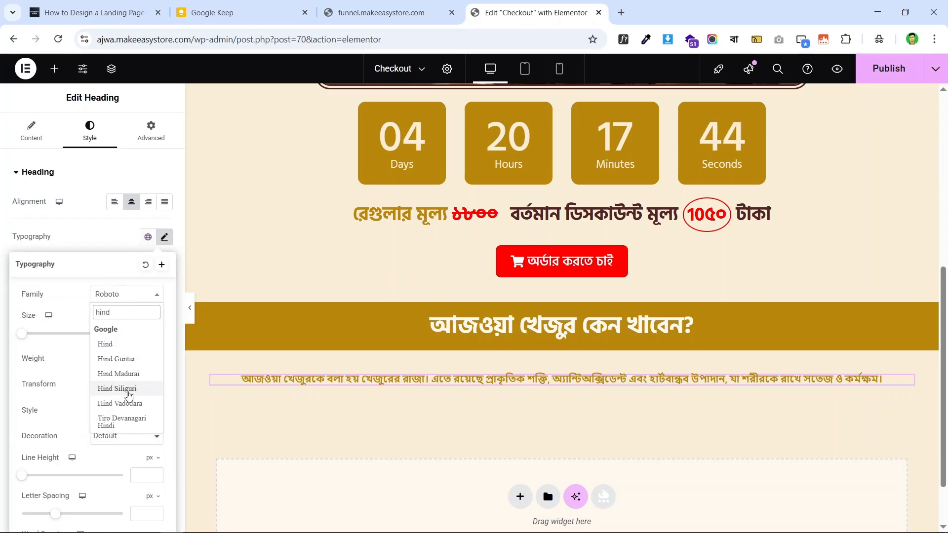
left_click(126, 389)
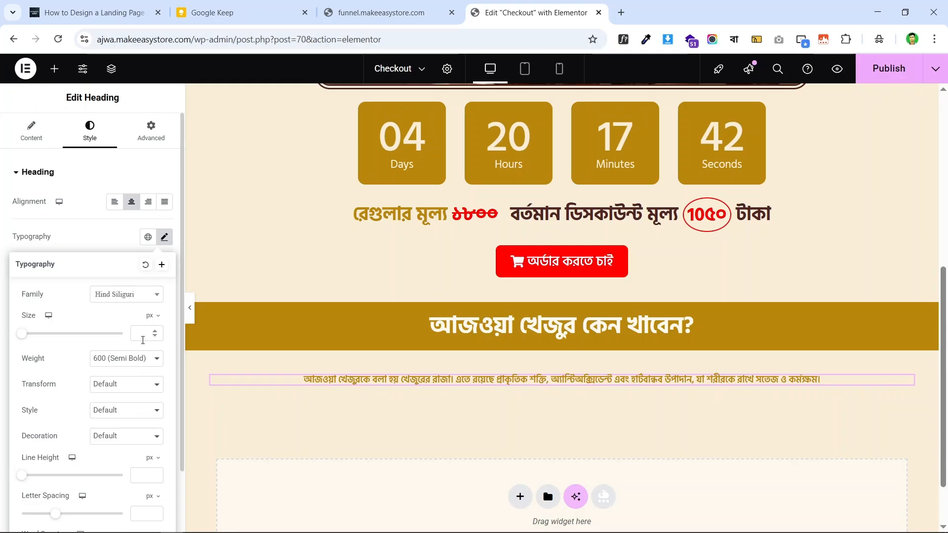
left_click(137, 338)
type("23")
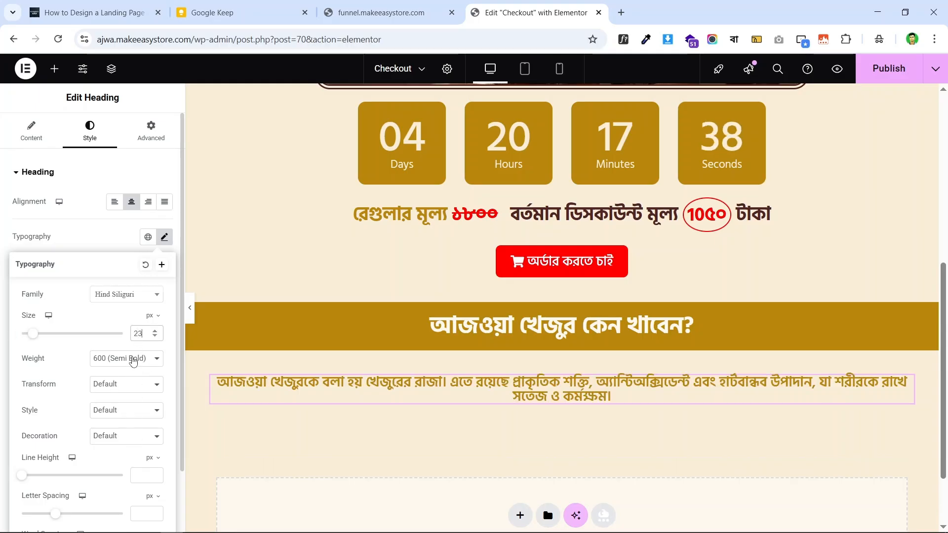
left_click(133, 360)
left_click(133, 360)
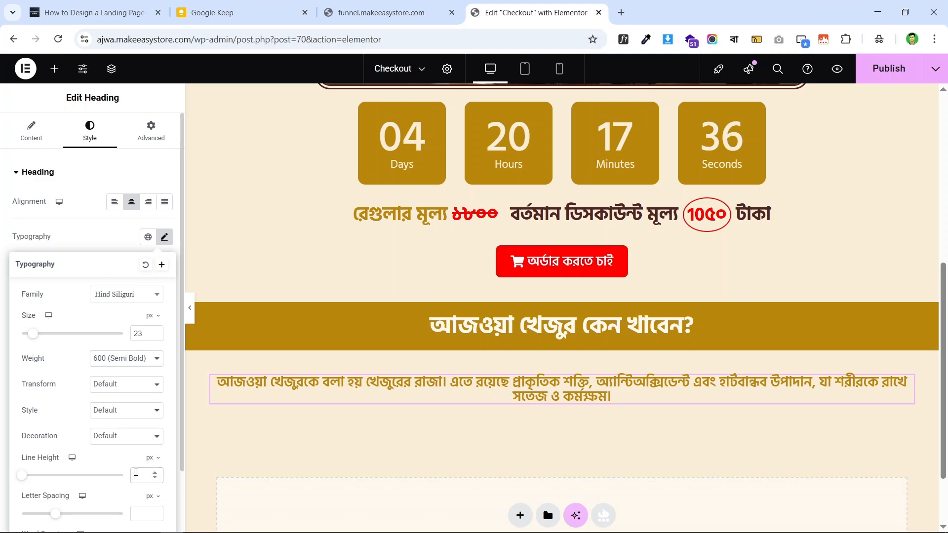
type("33")
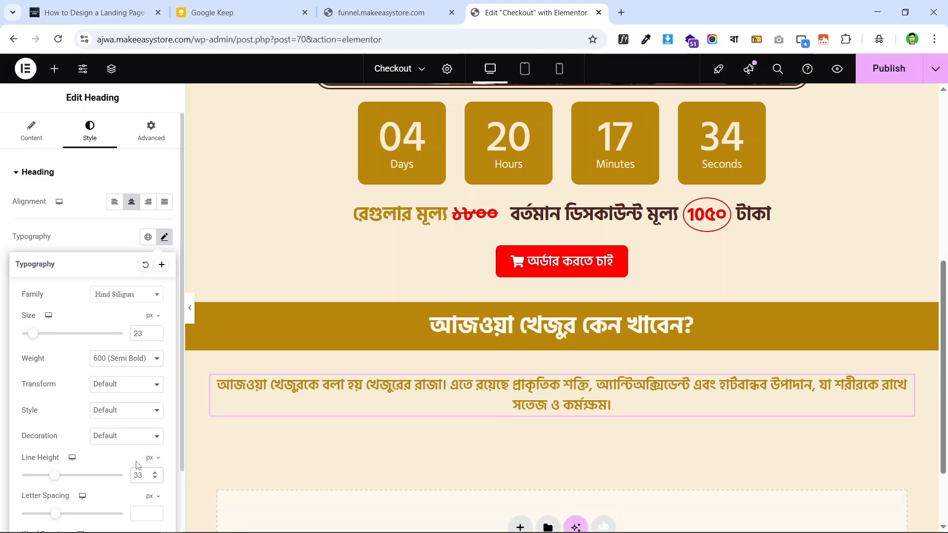
- Compare the styled paragraph with the live page, then turn off WhatFont
left_click(378, 12)
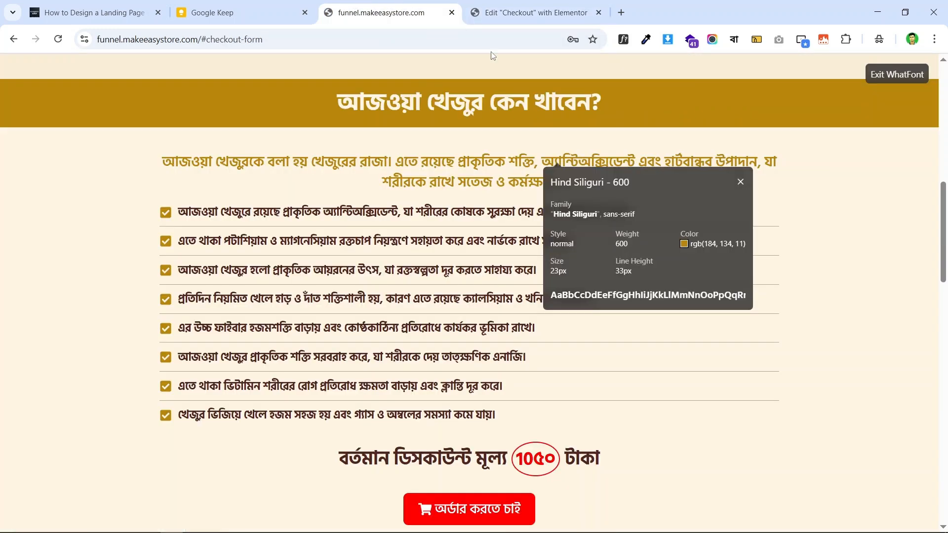
scroll(543, 138, "up", 3)
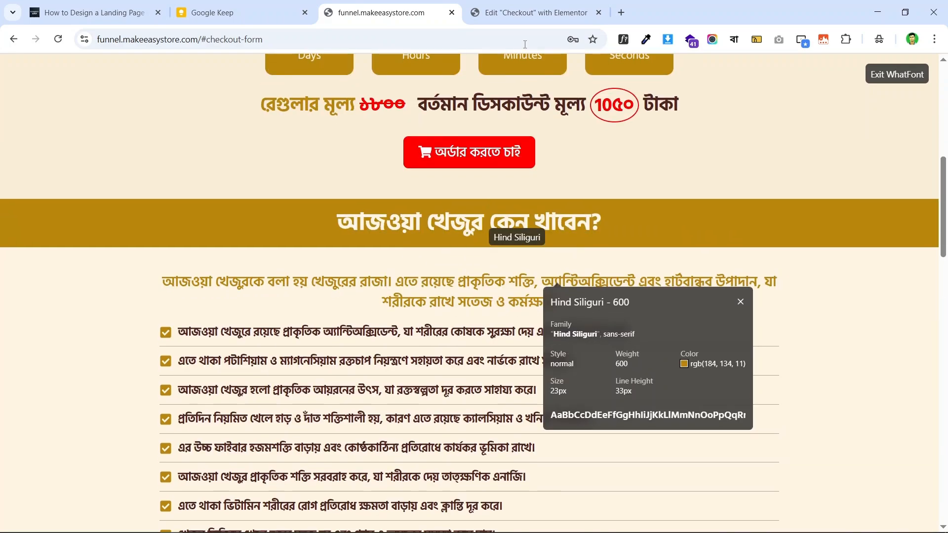
left_click(534, 12)
scroll(654, 252, "down", 2)
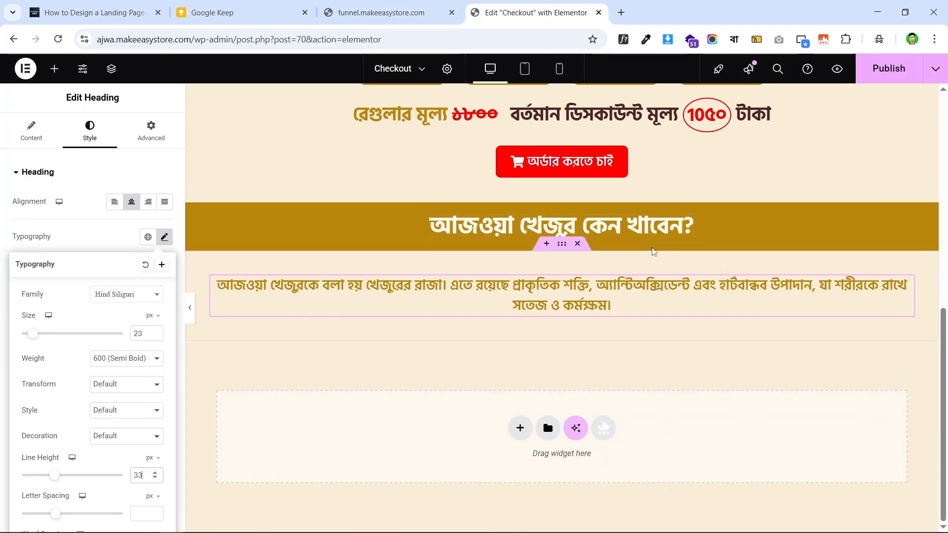
left_click(190, 308)
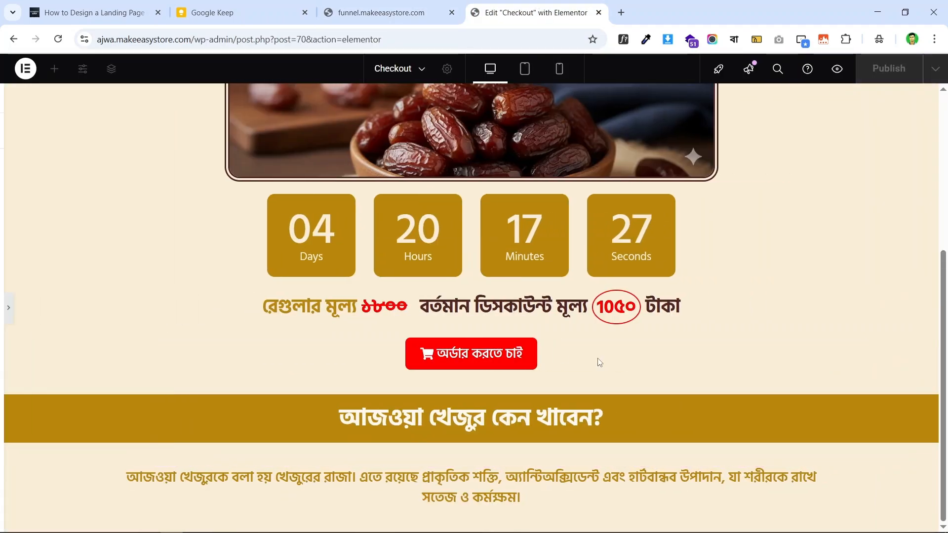
scroll(588, 362, "up", 2)
left_click(390, 13)
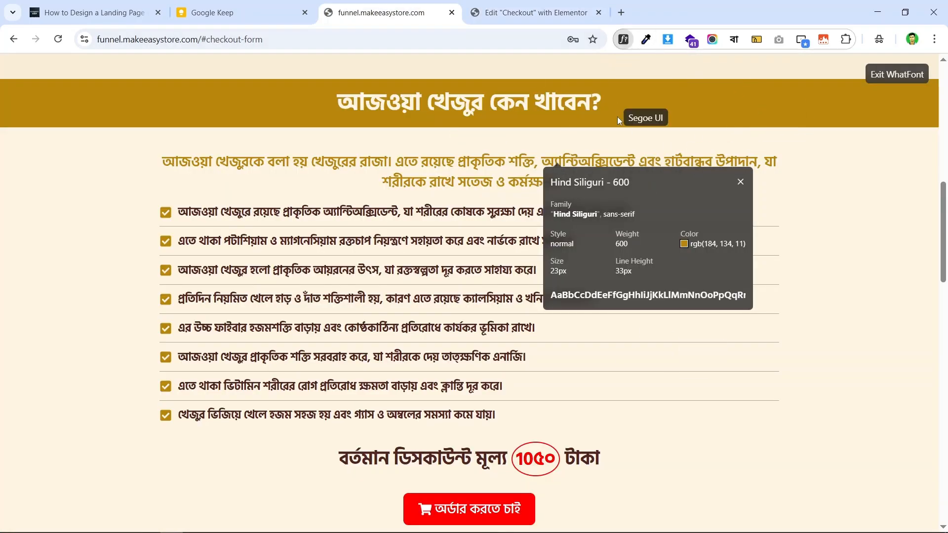
key("Escape")
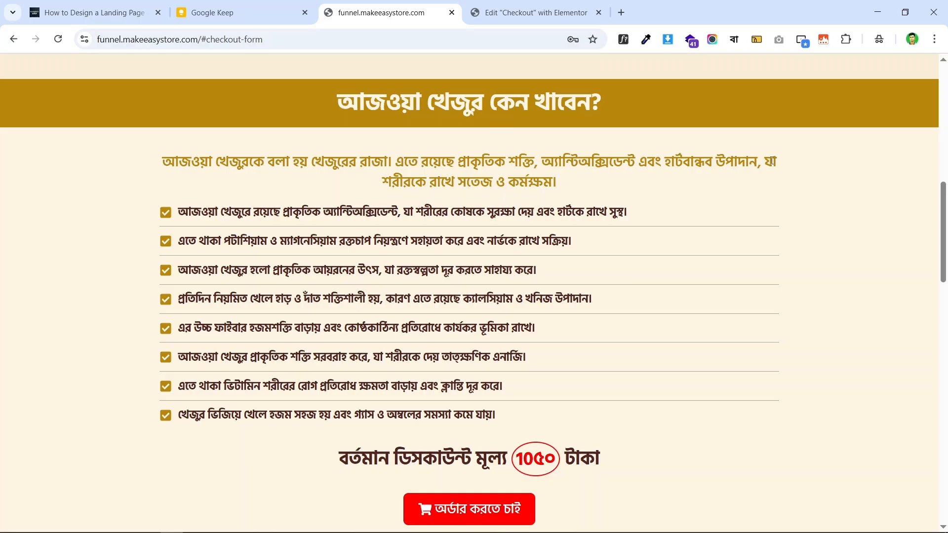
left_click(535, 12)
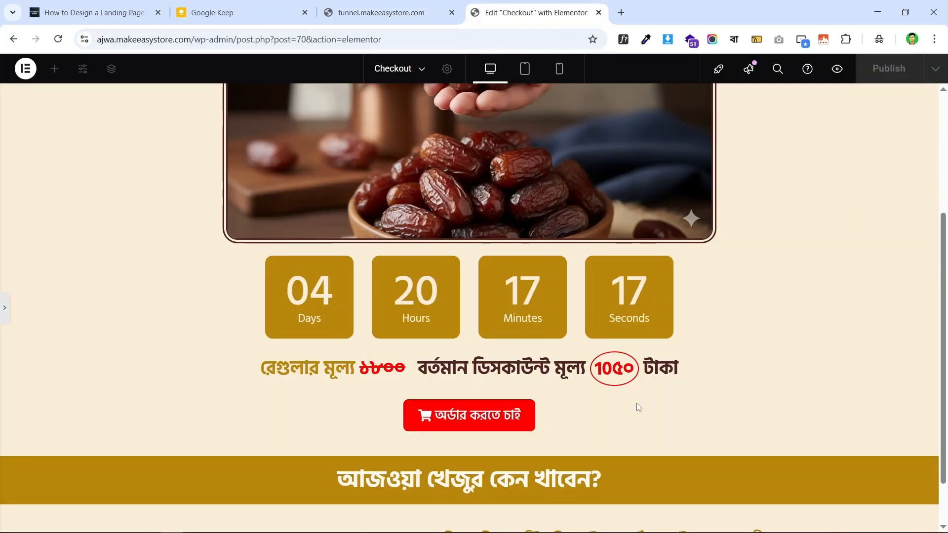
scroll(637, 403, "down", 1)
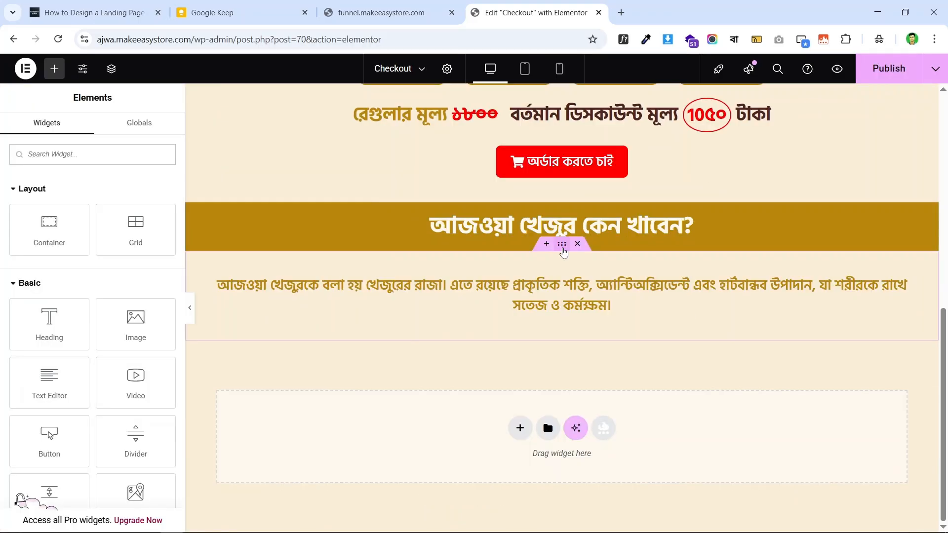
- Change the paragraph container's width from 1140 to 1024 px
left_click(562, 248)
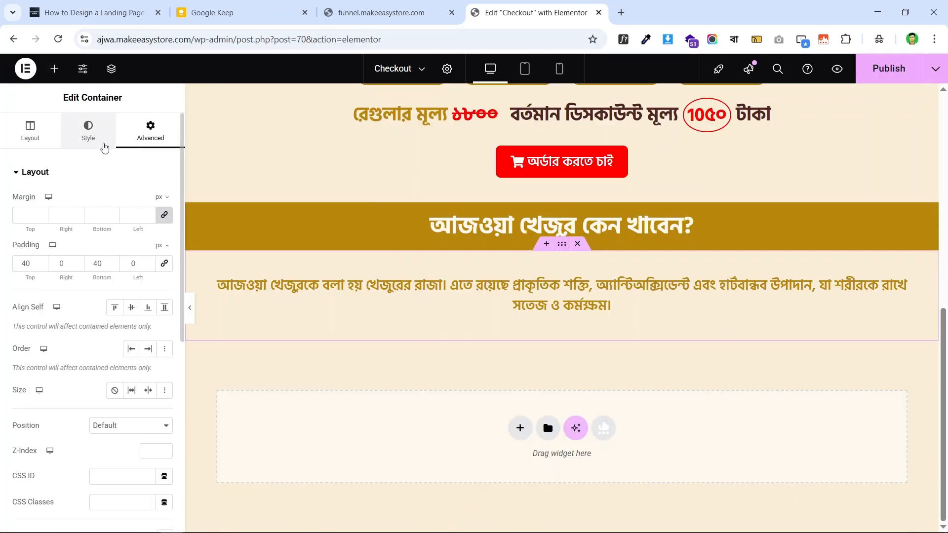
left_click(94, 134)
left_click(31, 132)
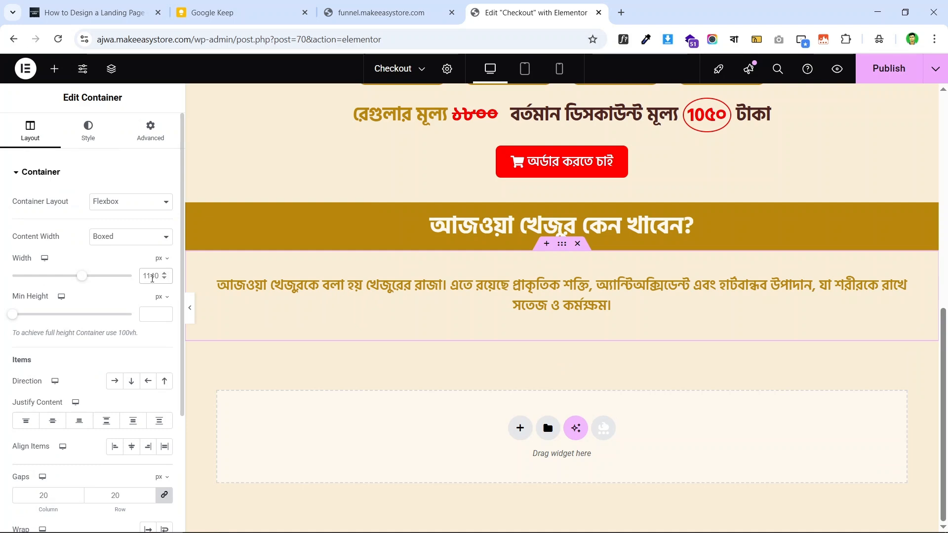
double_click(152, 278)
type("10")
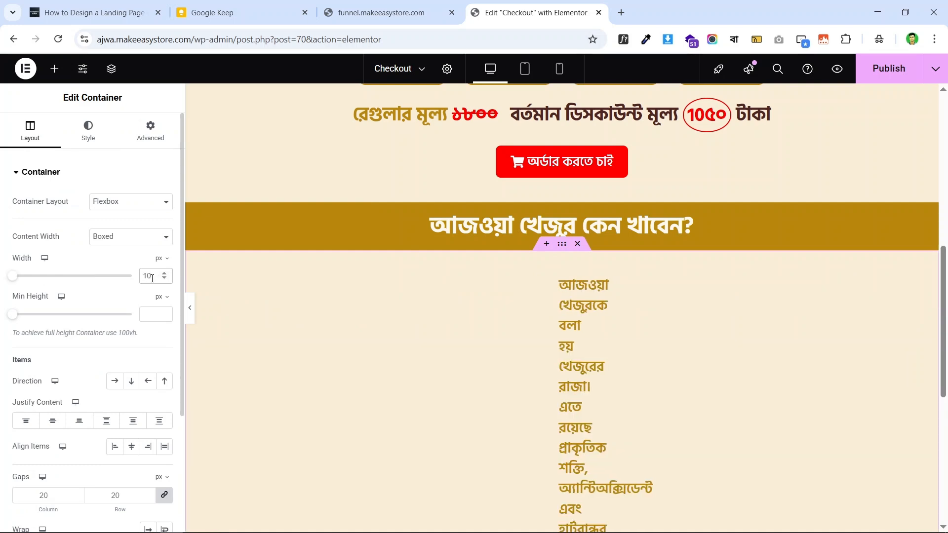
type("24")
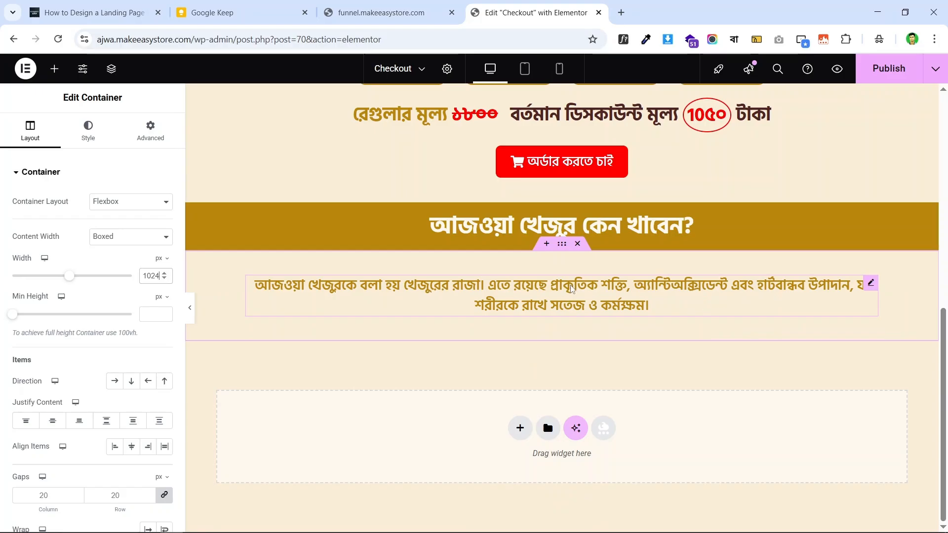
- Compare the narrower column with the live page's checklist lines
left_click(400, 12)
left_click(513, 13)
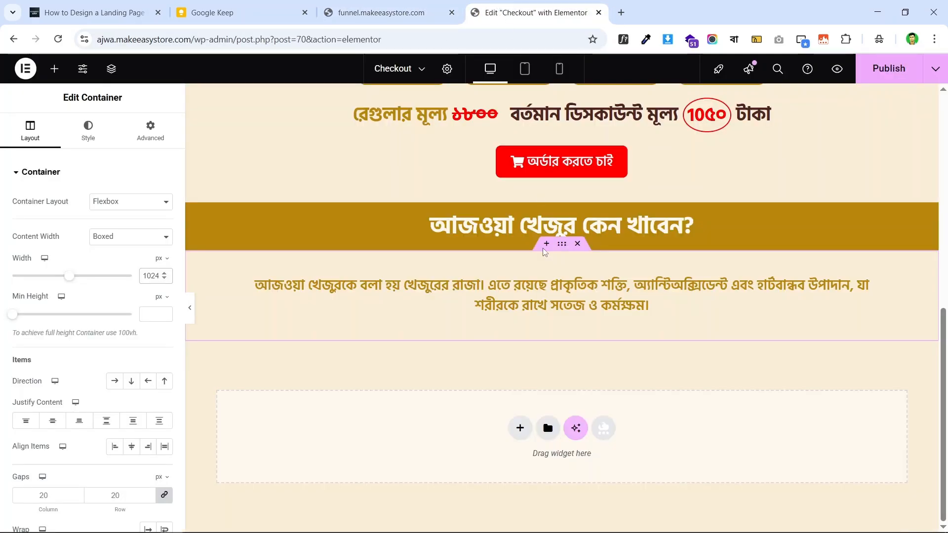
left_click(390, 13)
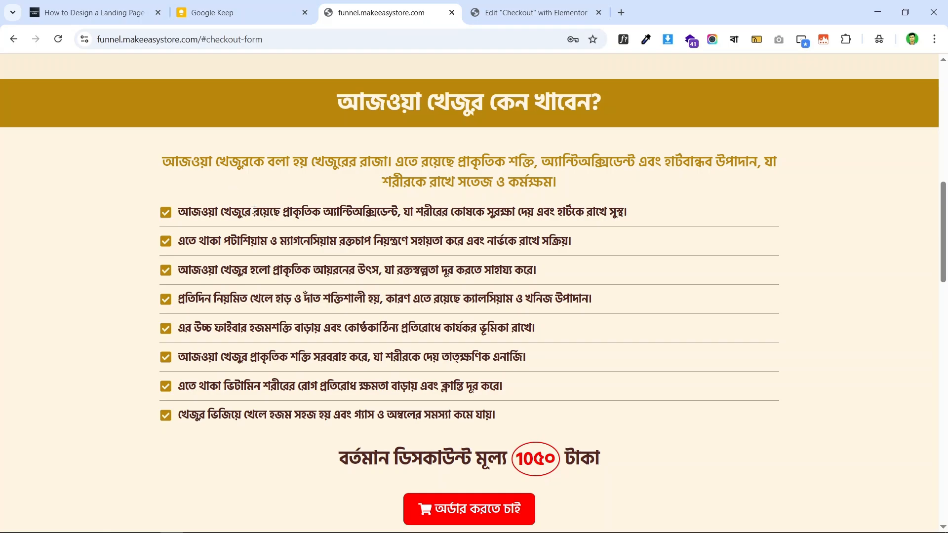
left_click_drag(253, 210, 600, 325)
left_click(557, 211)
left_click(533, 6)
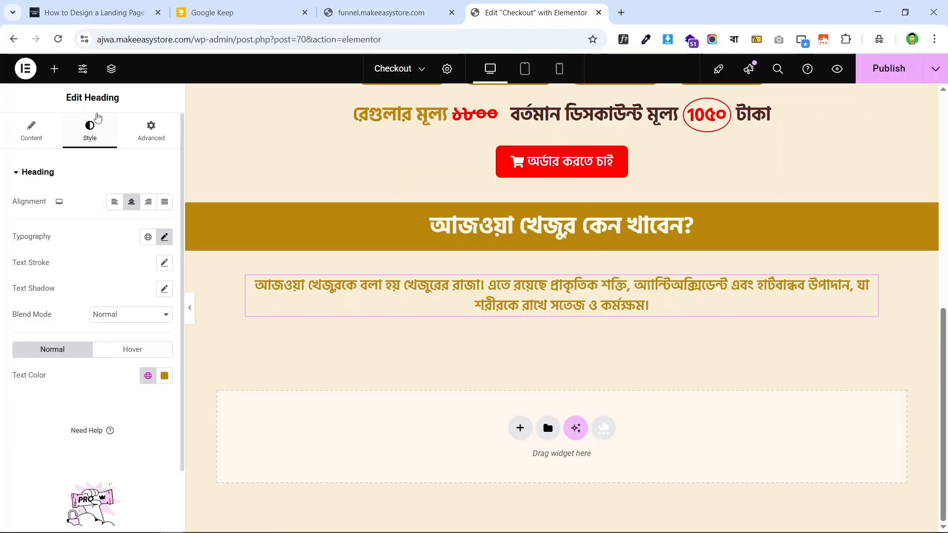
left_click(54, 68)
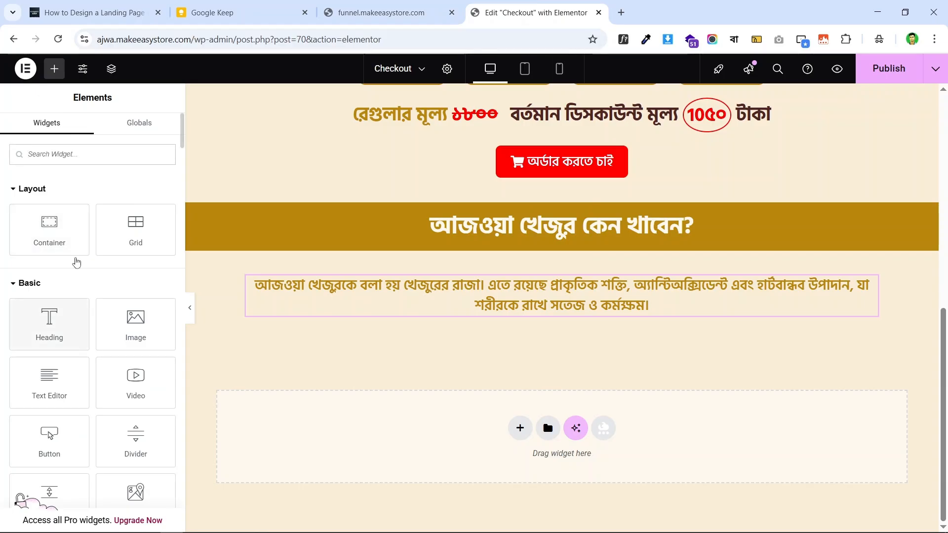
- Place an Icon List under the intro paragraph and delete its second and third items
left_click(52, 154)
type("list")
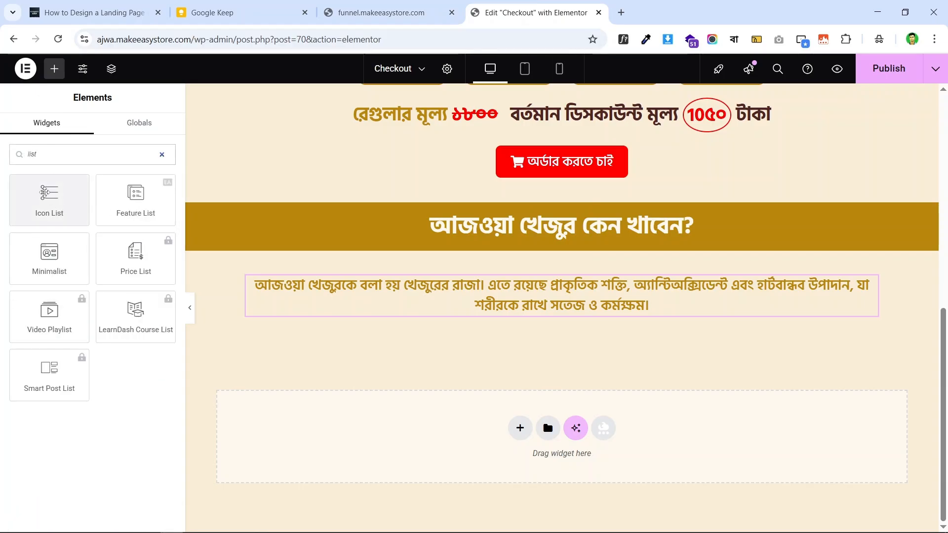
left_click_drag(45, 192, 529, 307)
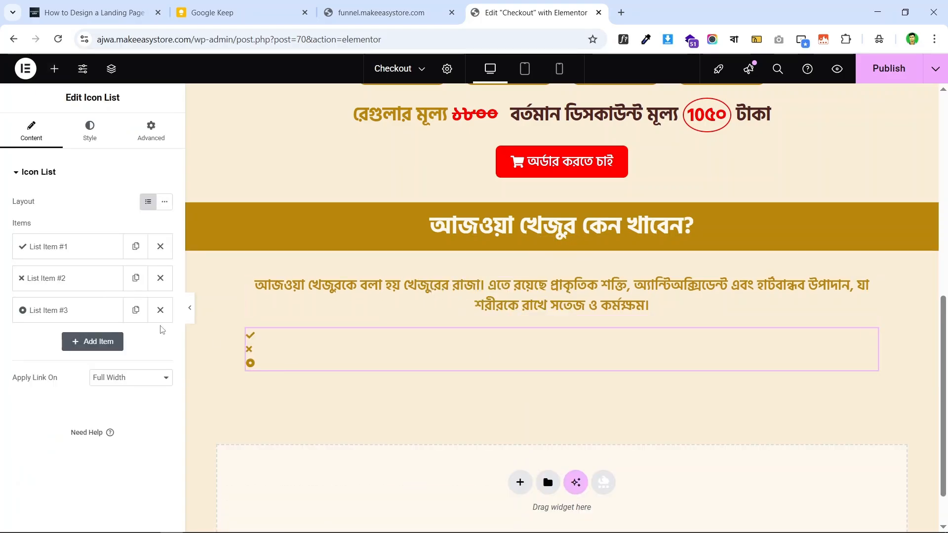
left_click(160, 310)
left_click(160, 278)
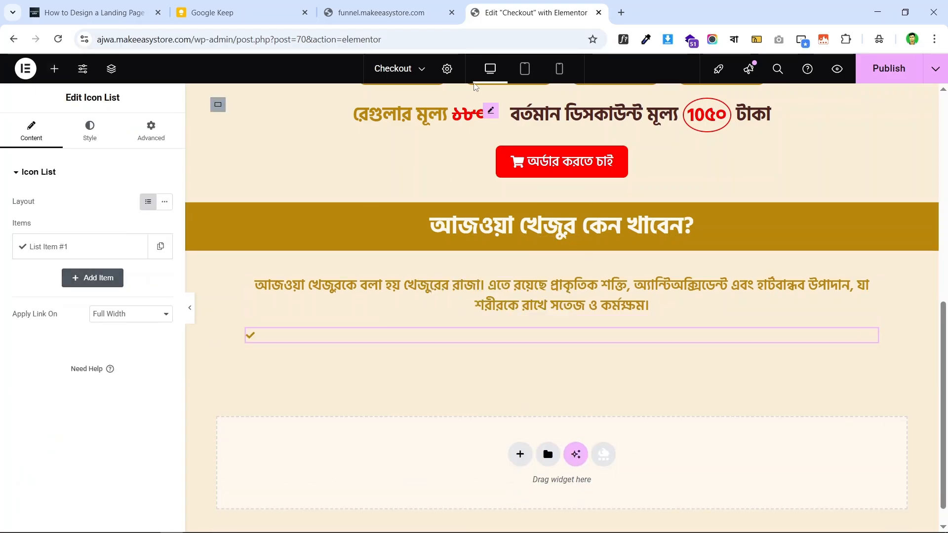
- Paste the first benefit sentence from the live page into the remaining list item
left_click(380, 6)
triple_click(385, 217)
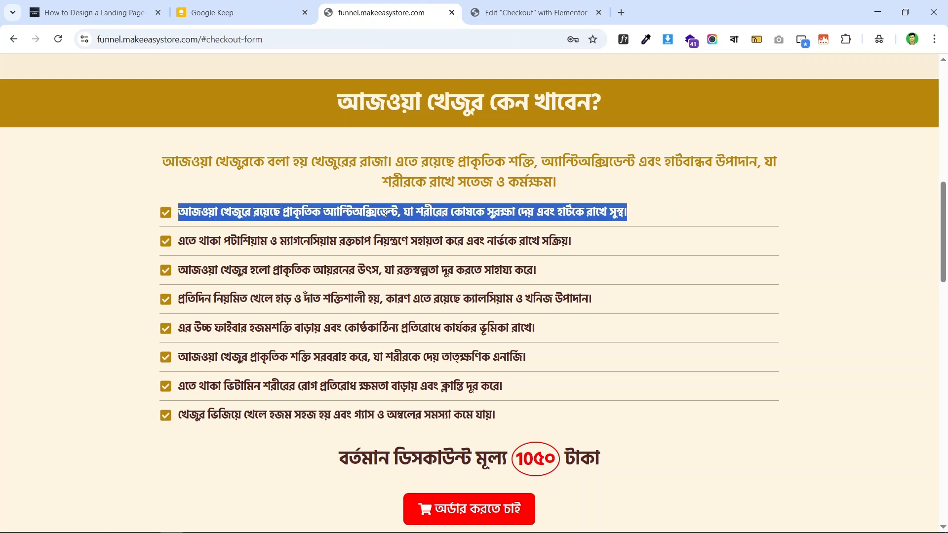
right_click(436, 208)
left_click(505, 223)
left_click(511, 6)
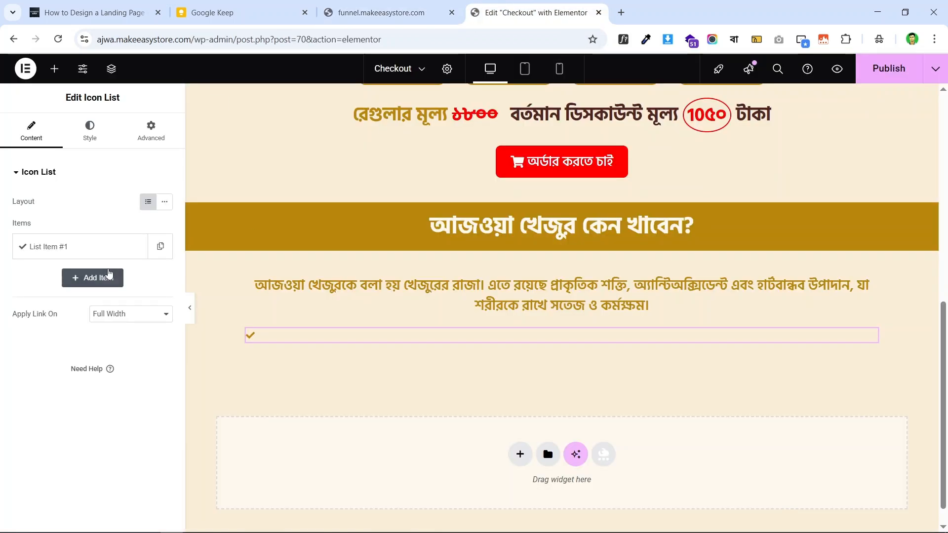
left_click(78, 249)
triple_click(91, 288)
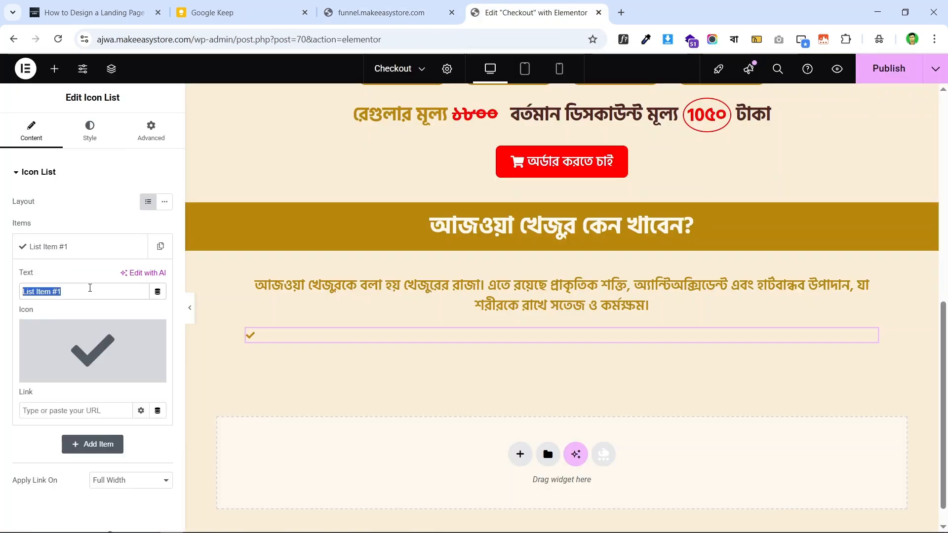
key("ctrl+v")
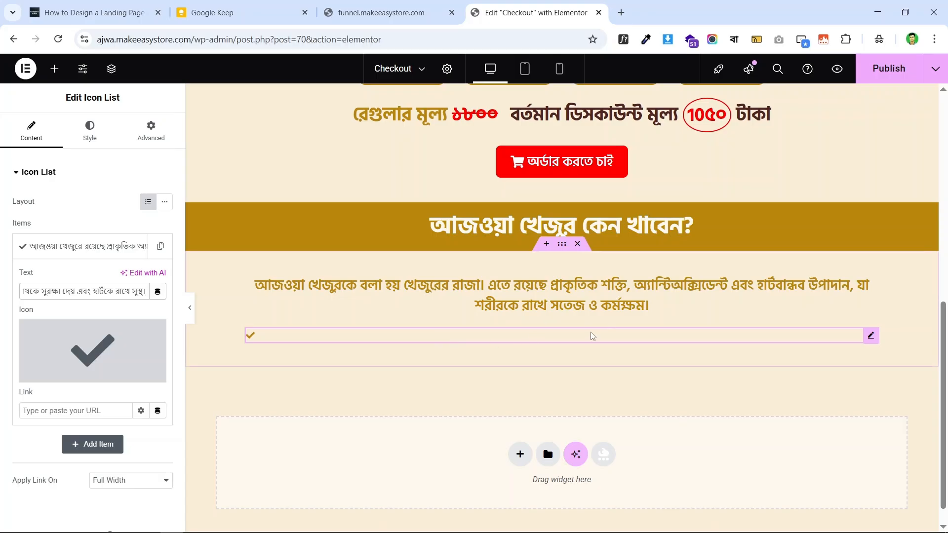
left_click(90, 129)
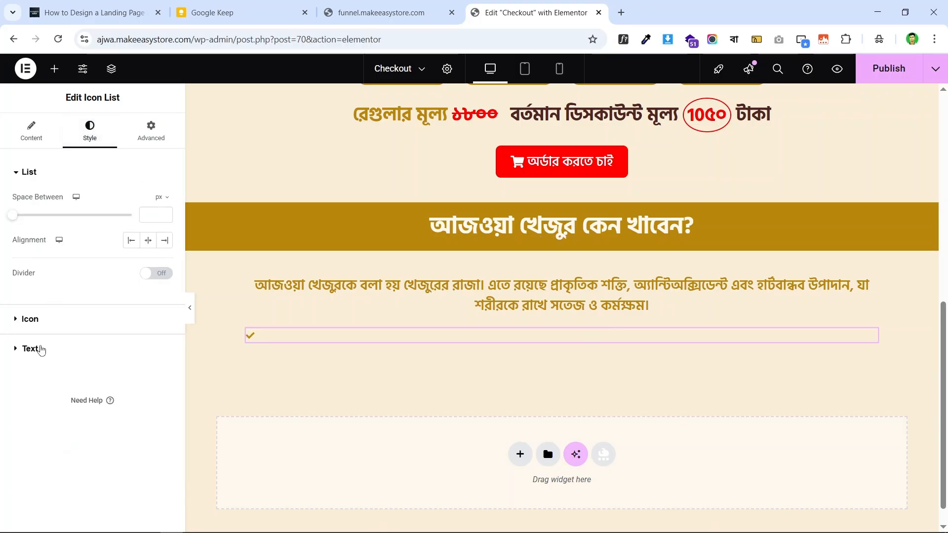
- Colour the list text with the global Text colour and inspect the live list font
left_click(42, 350)
left_click(149, 339)
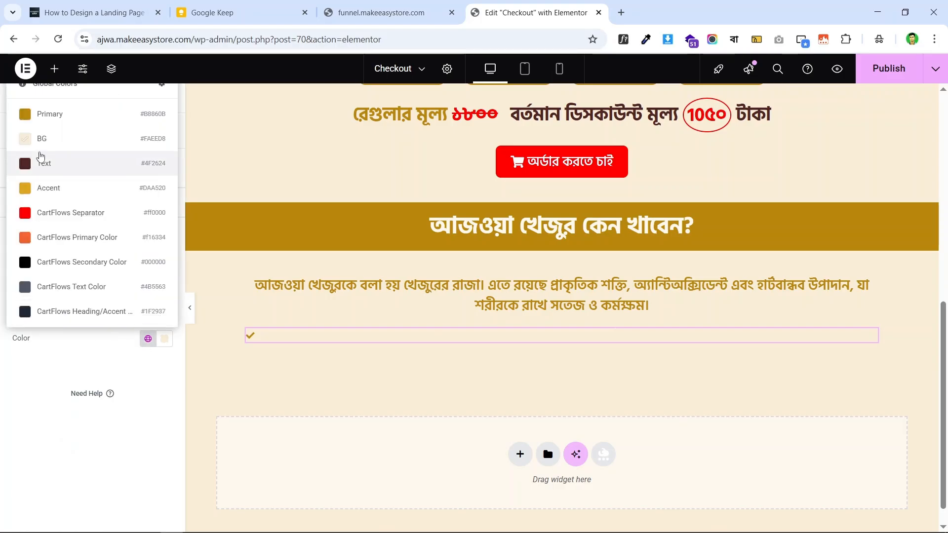
left_click(64, 165)
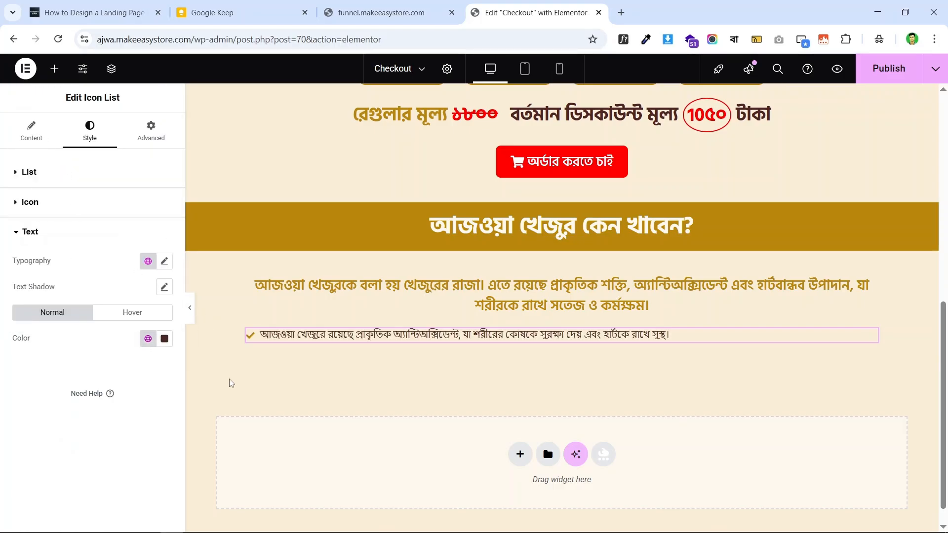
left_click(378, 6)
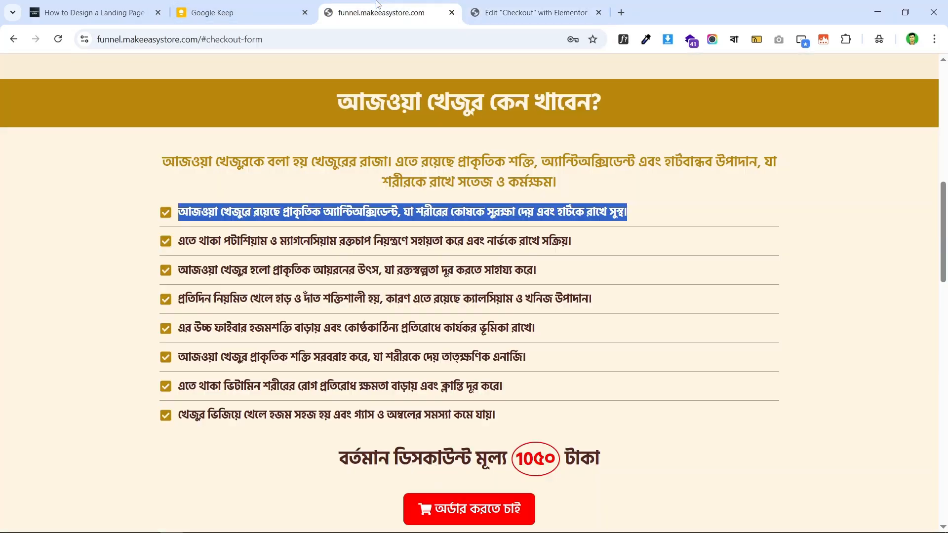
left_click(402, 236)
left_click(500, 6)
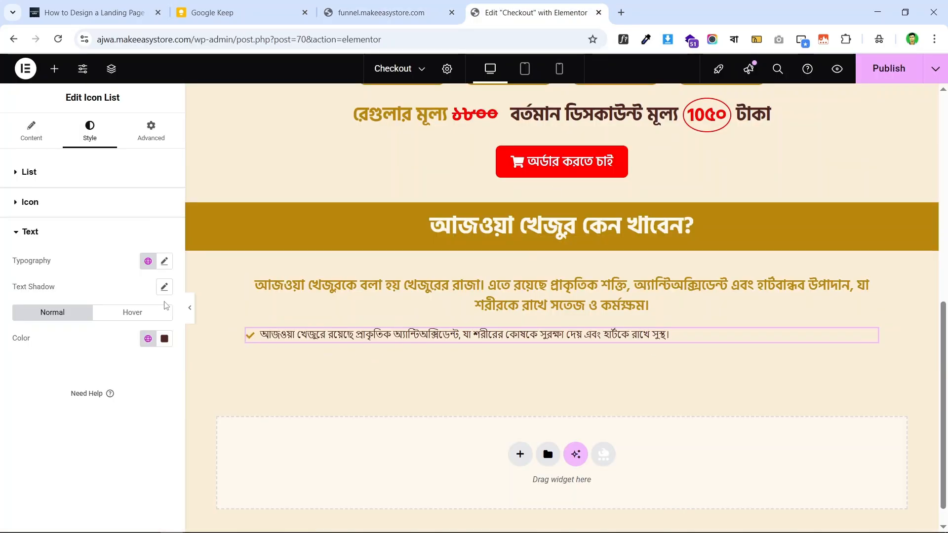
left_click(380, 13)
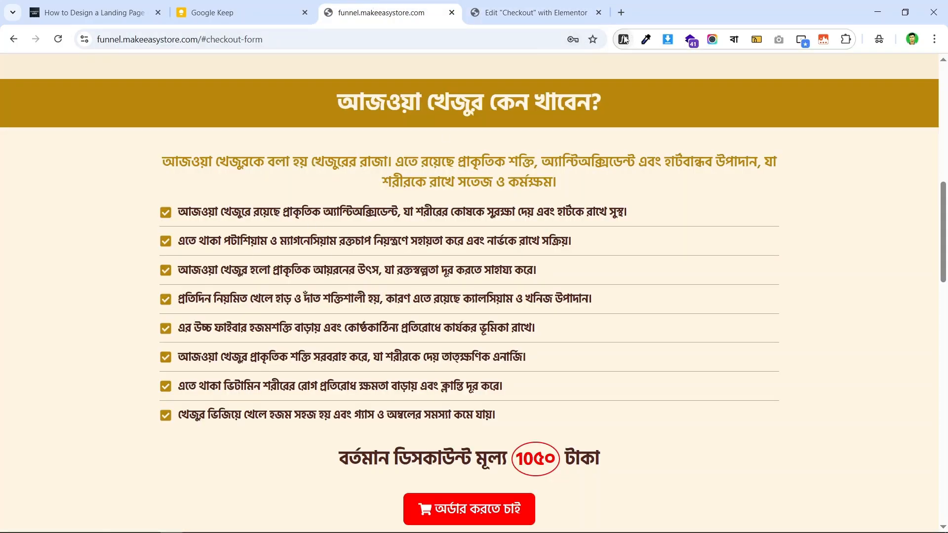
left_click(622, 40)
left_click(423, 208)
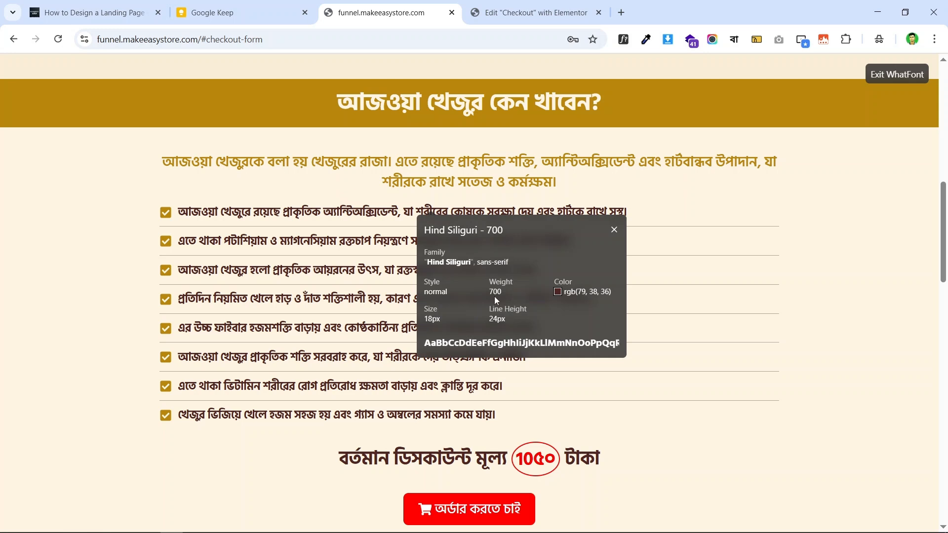
left_click(520, 5)
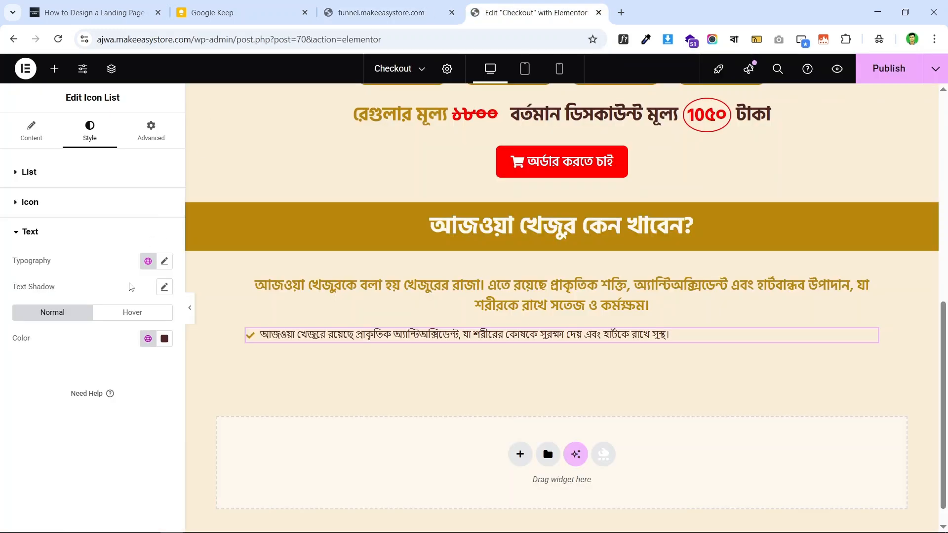
- Set the list text to Hind Siliguri, 18 px, 24 px line height, weight 700 Bold
left_click(164, 261)
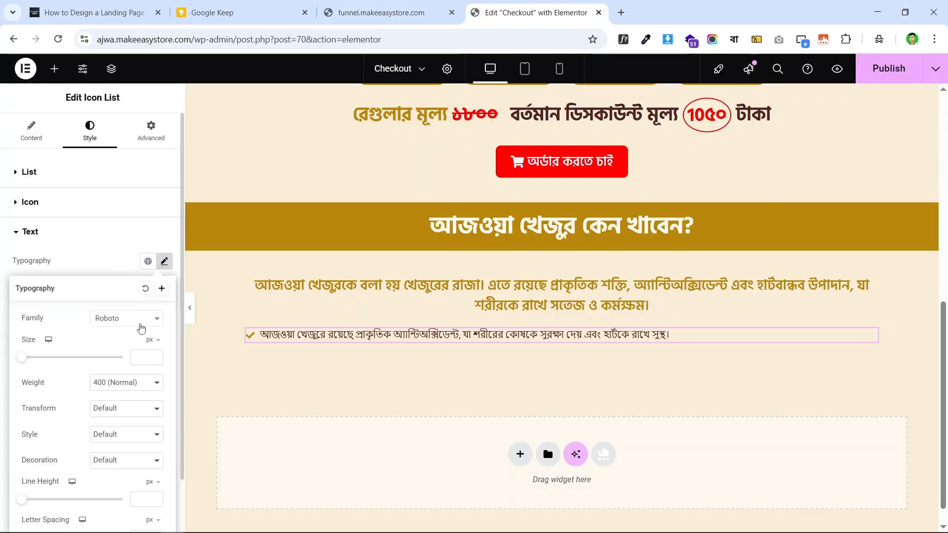
left_click(131, 322)
type("hind")
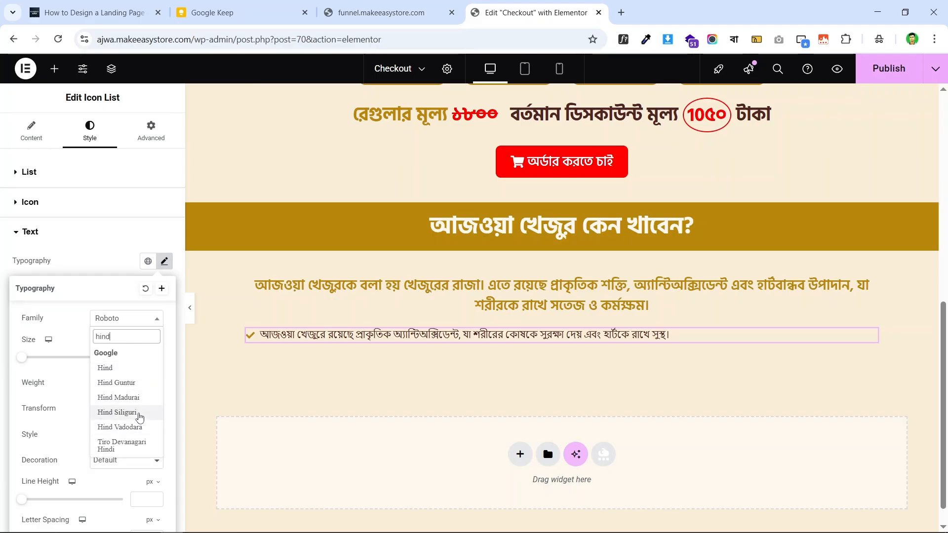
left_click(132, 427)
left_click(137, 356)
type("1")
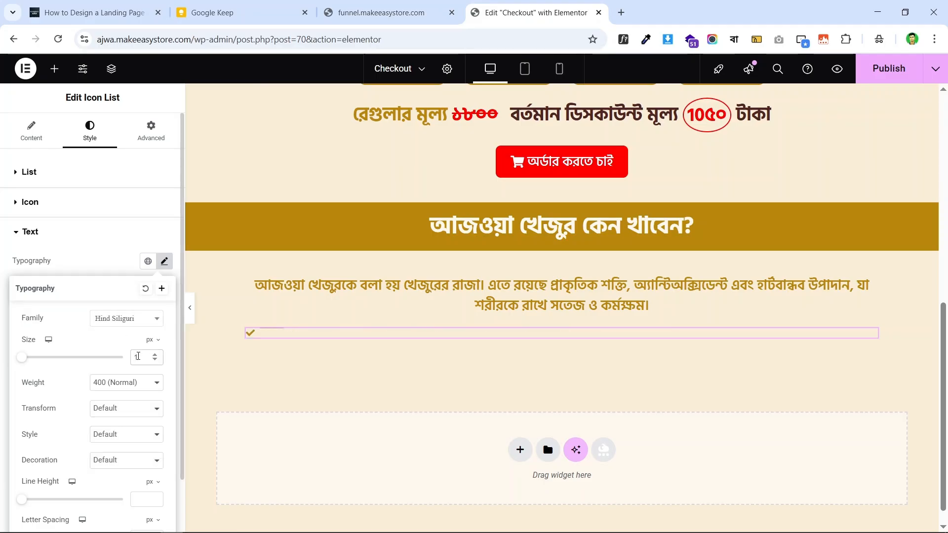
type("8")
left_click(375, 12)
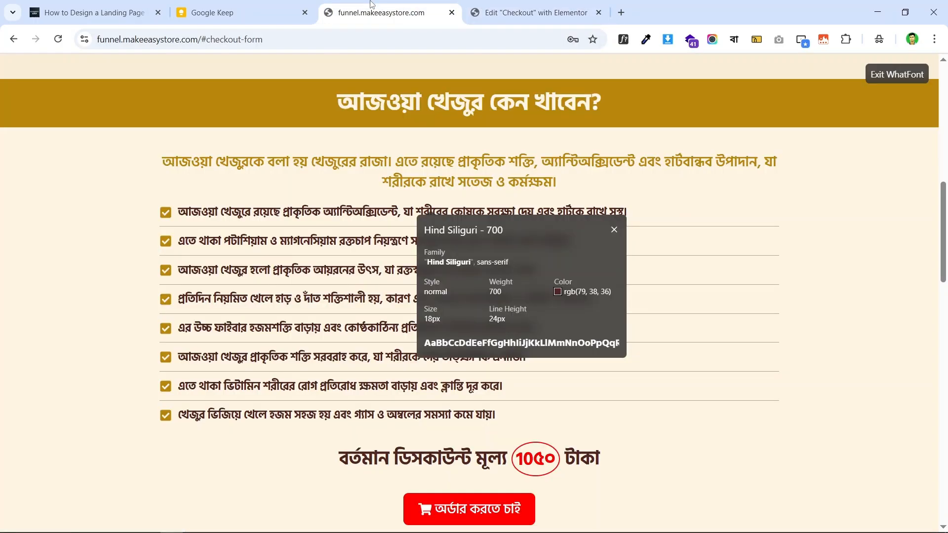
left_click(513, 12)
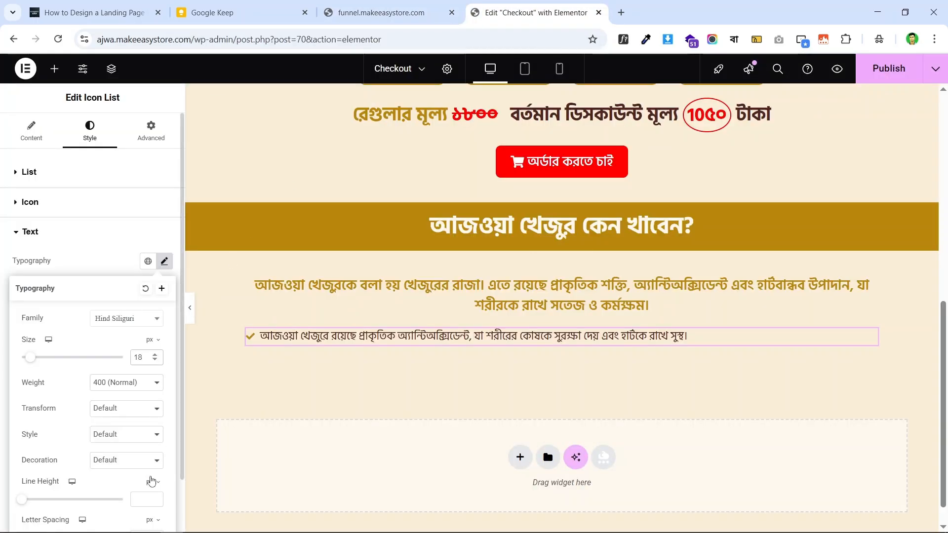
type("24")
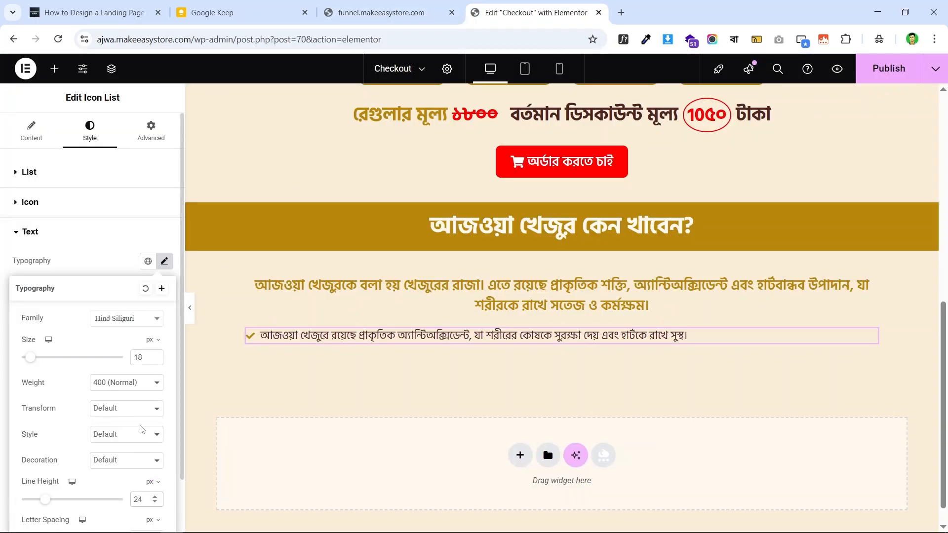
left_click(129, 385)
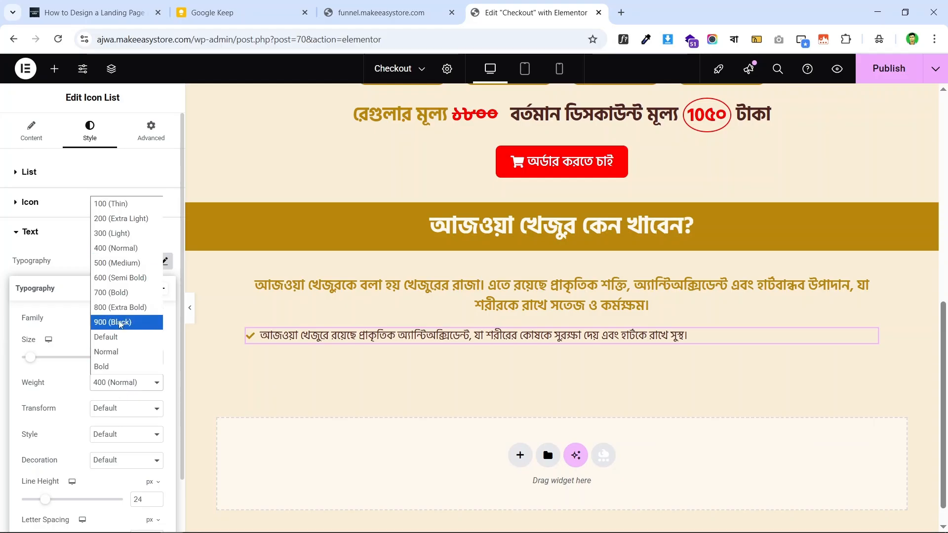
left_click(132, 295)
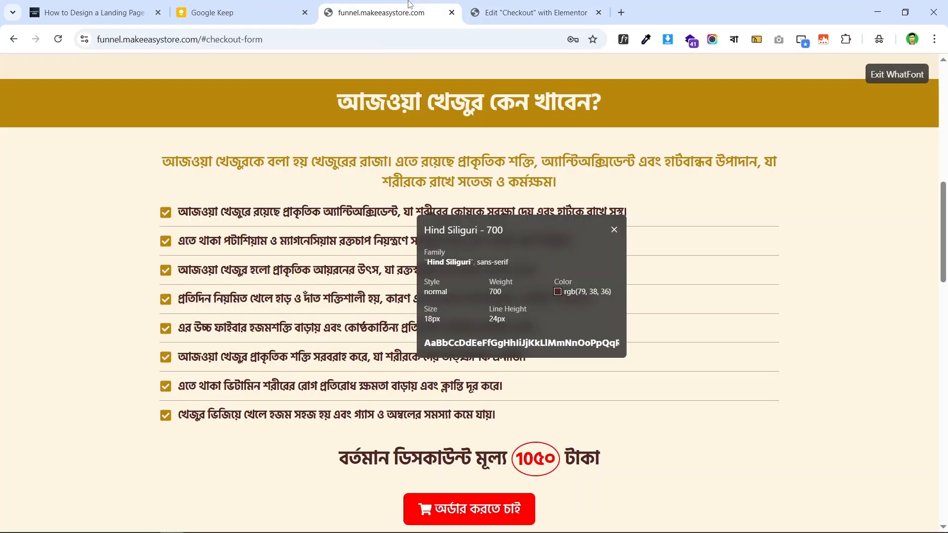
- Compare the styled list item and its icon with the live page
left_click(381, 13)
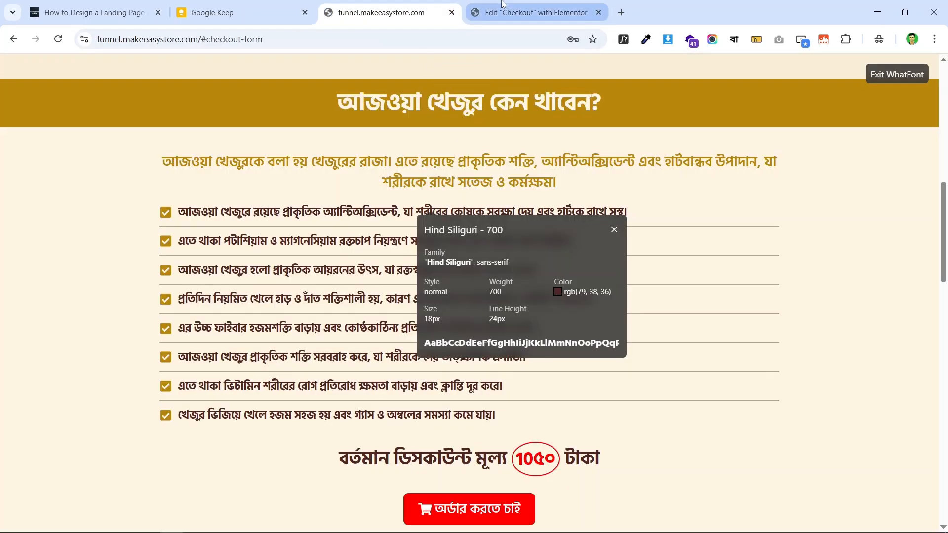
left_click(531, 12)
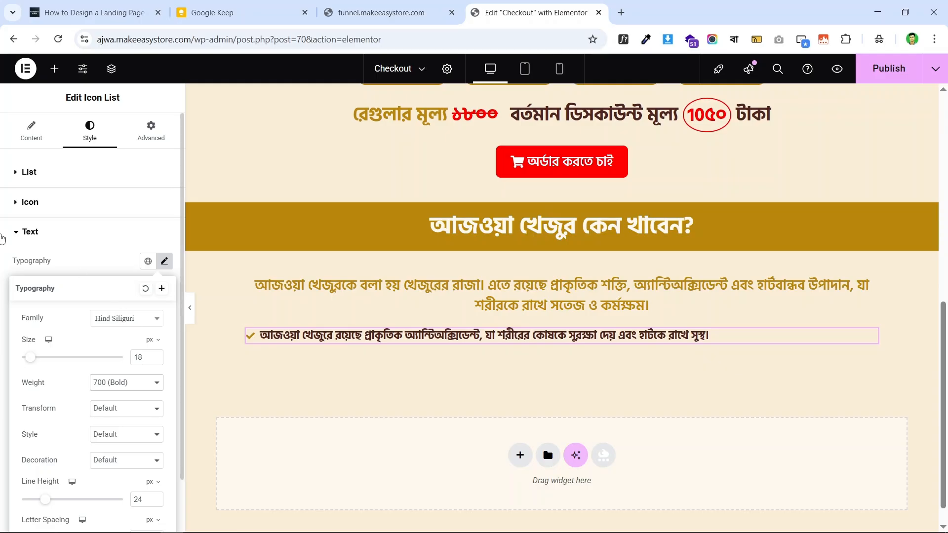
left_click(2, 258)
left_click(35, 133)
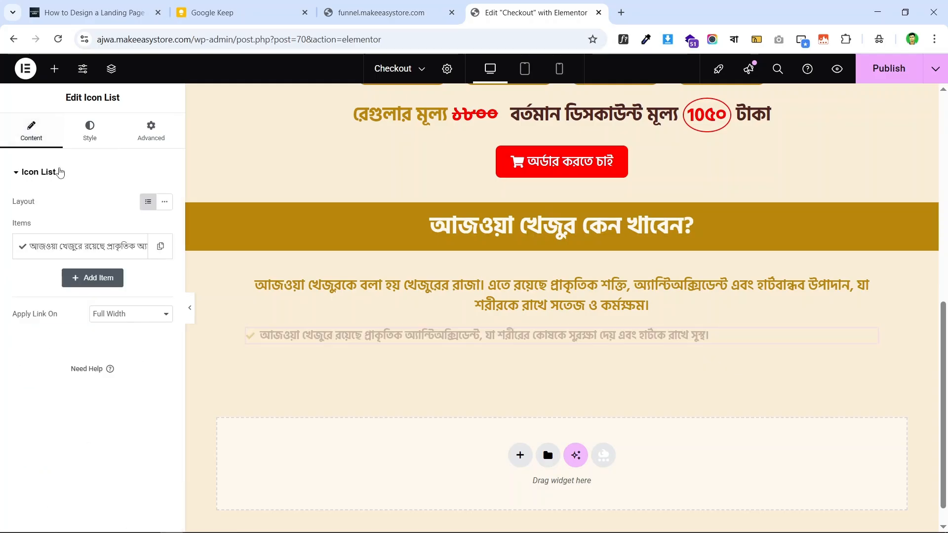
left_click(364, 8)
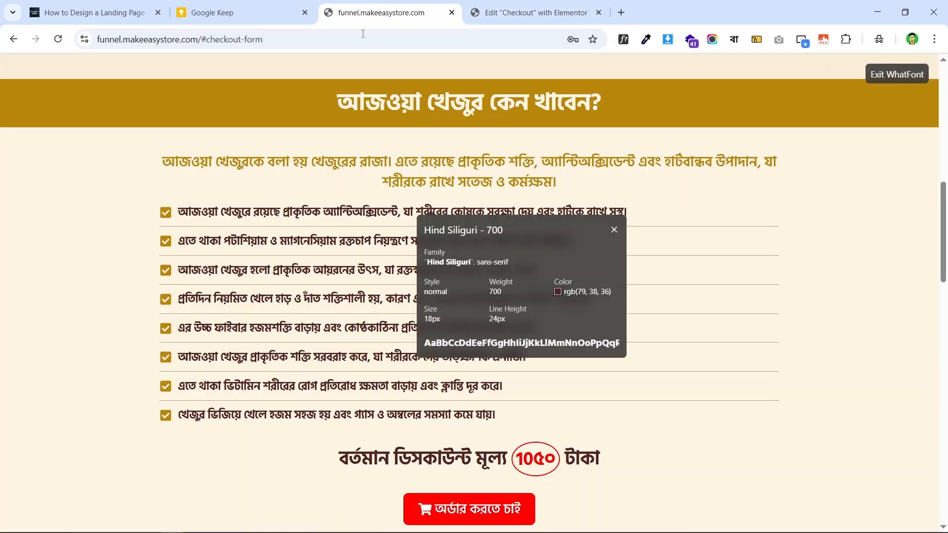
left_click(524, 12)
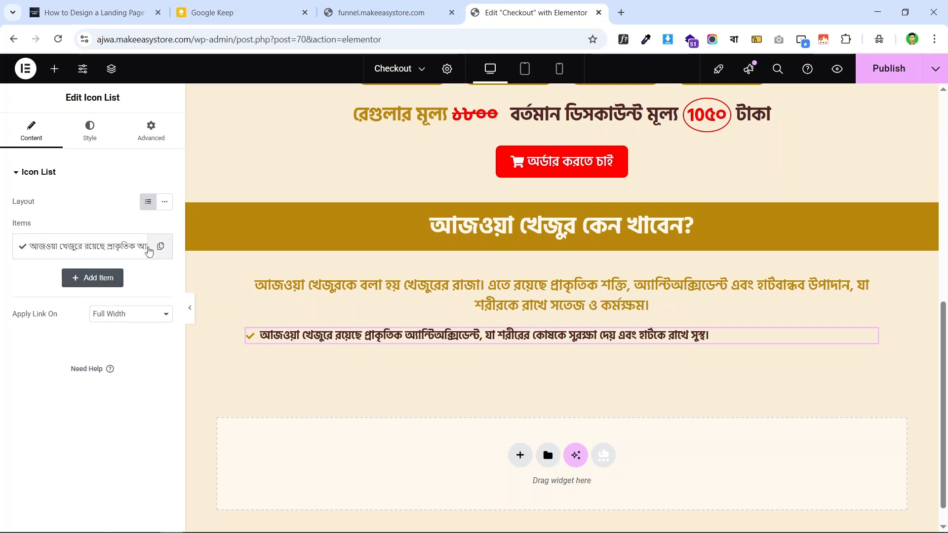
- Replace the item's plain check icon with the square check icon from the Icon Library
left_click(84, 246)
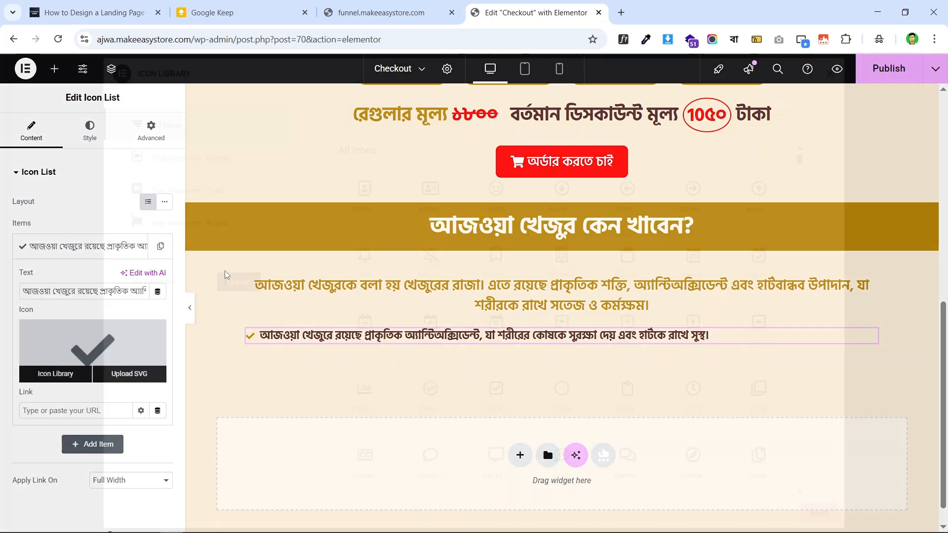
left_click(96, 364)
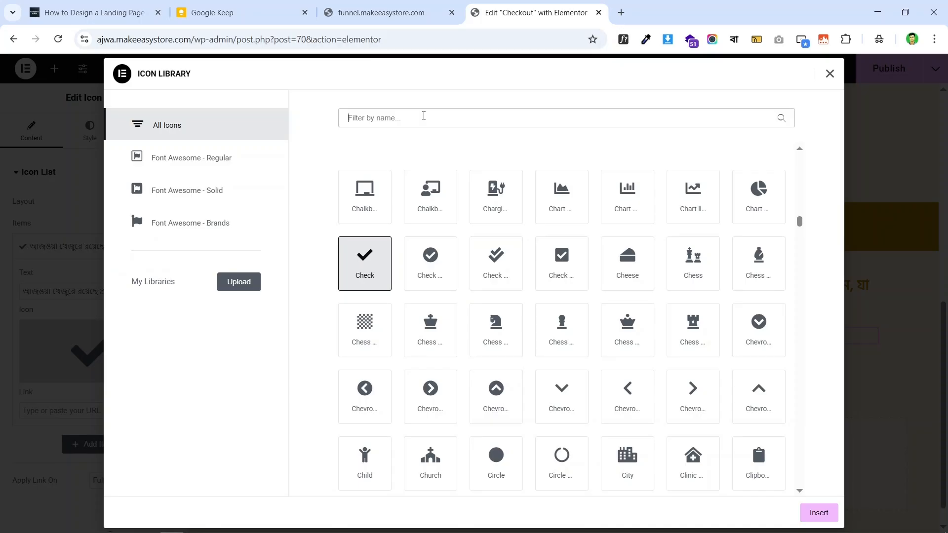
type("check")
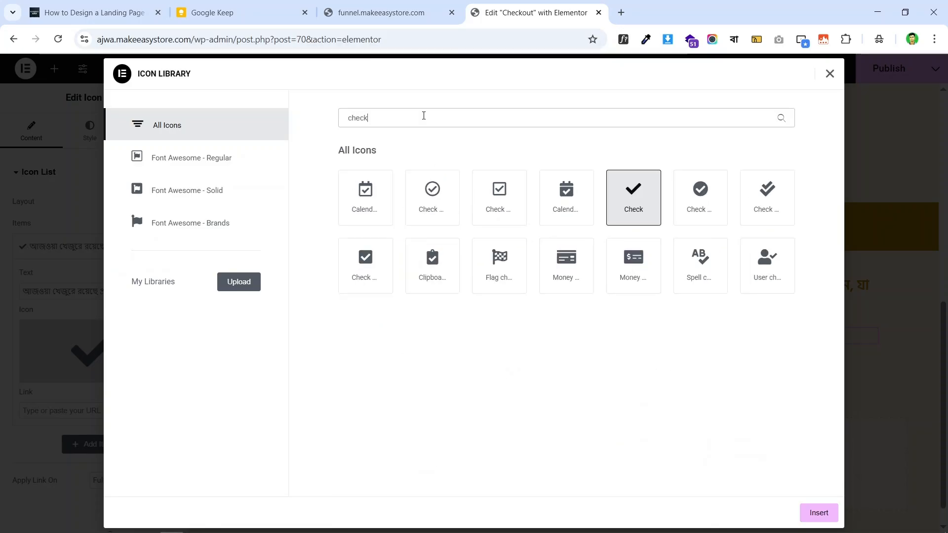
left_click(830, 73)
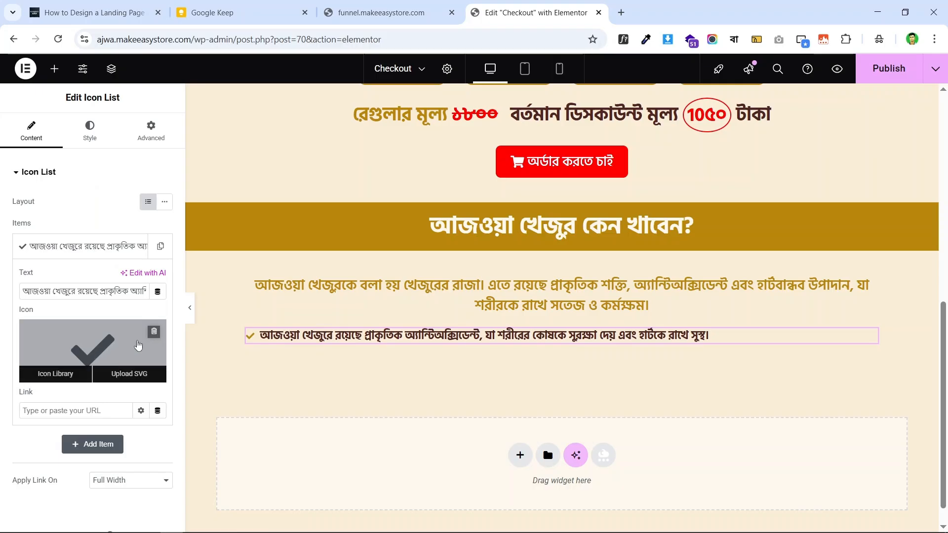
left_click(154, 332)
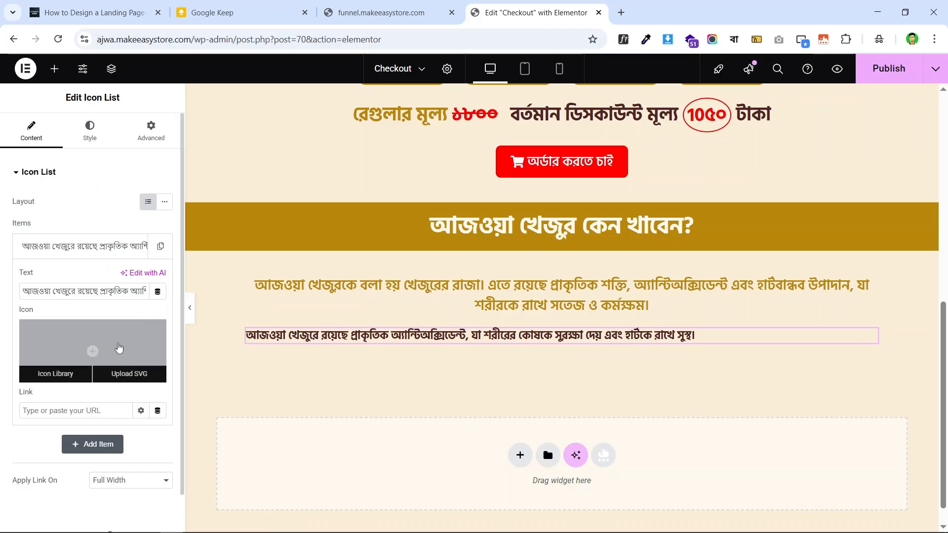
left_click(97, 341)
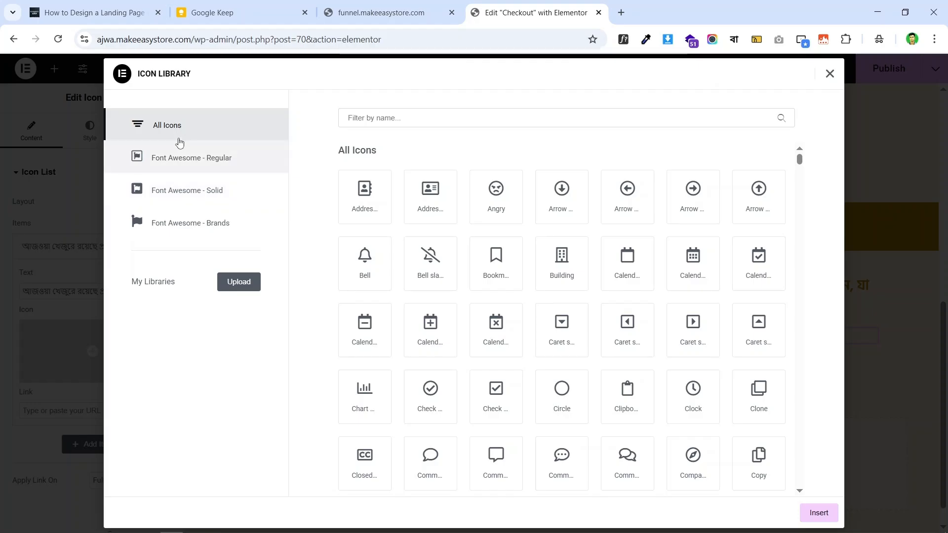
left_click(458, 117)
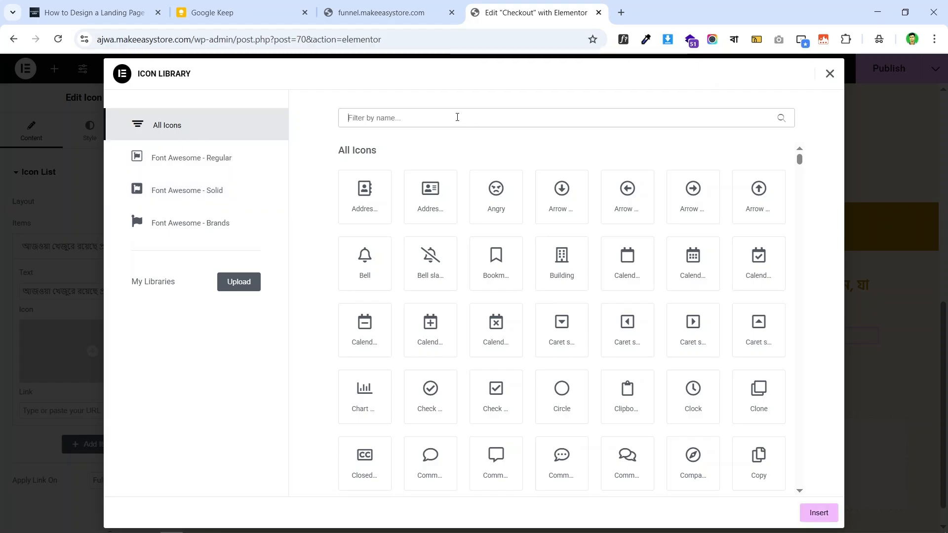
type("check")
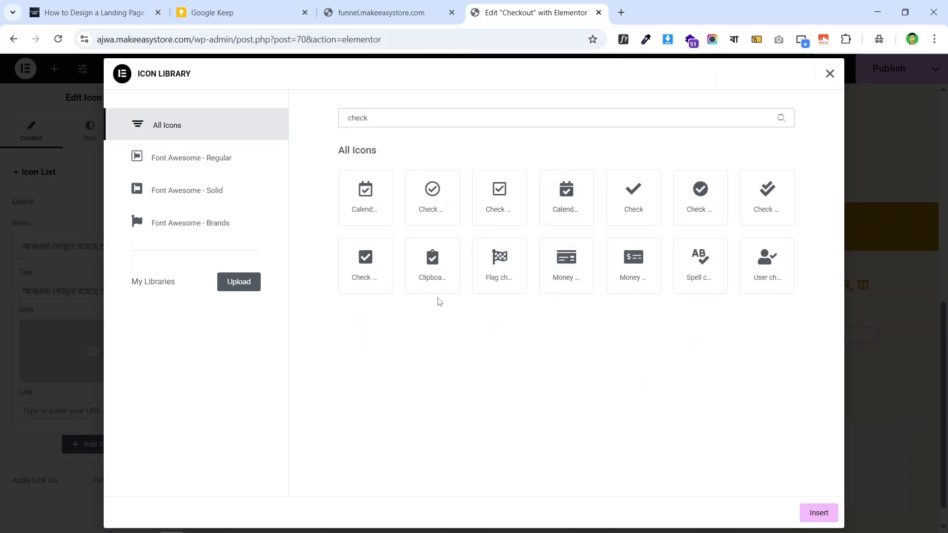
left_click(361, 272)
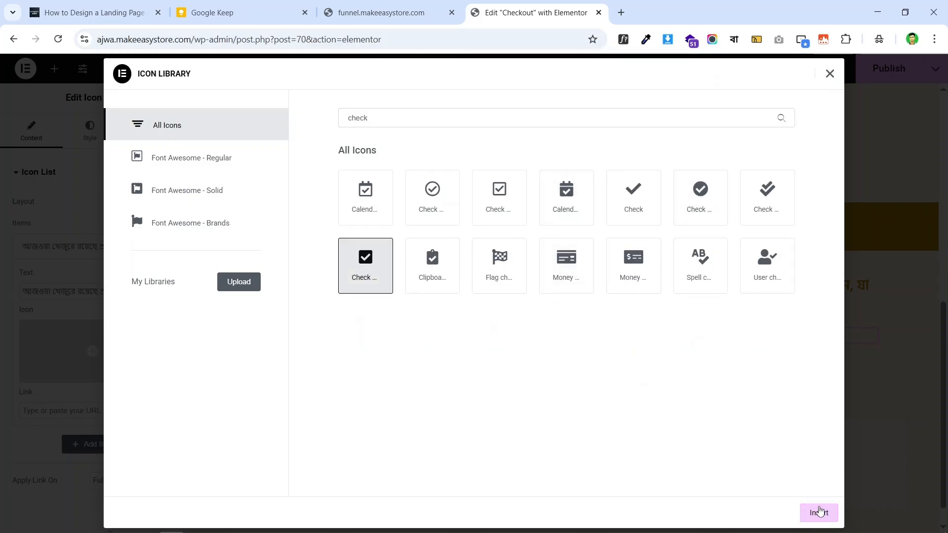
left_click(820, 512)
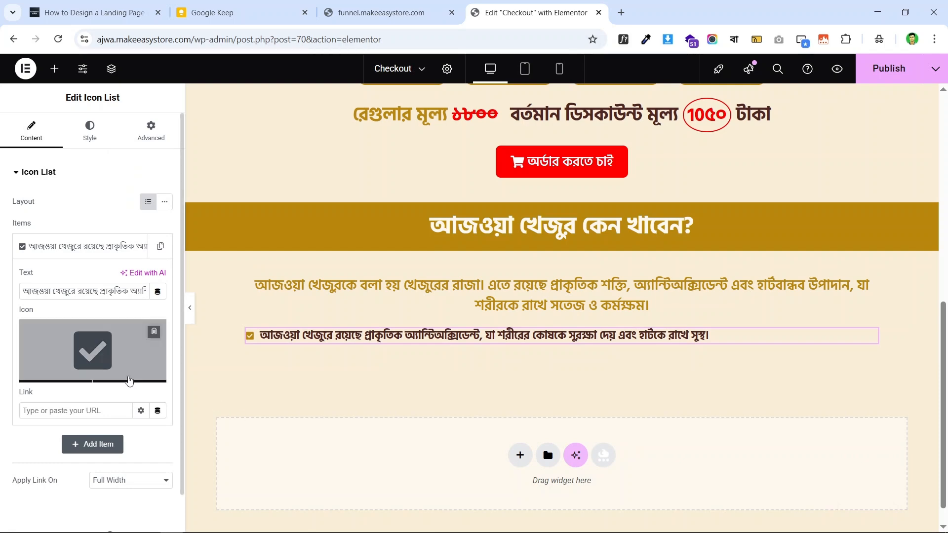
- Enlarge the checklist icon to 20 px, comparing against the live page
left_click(380, 12)
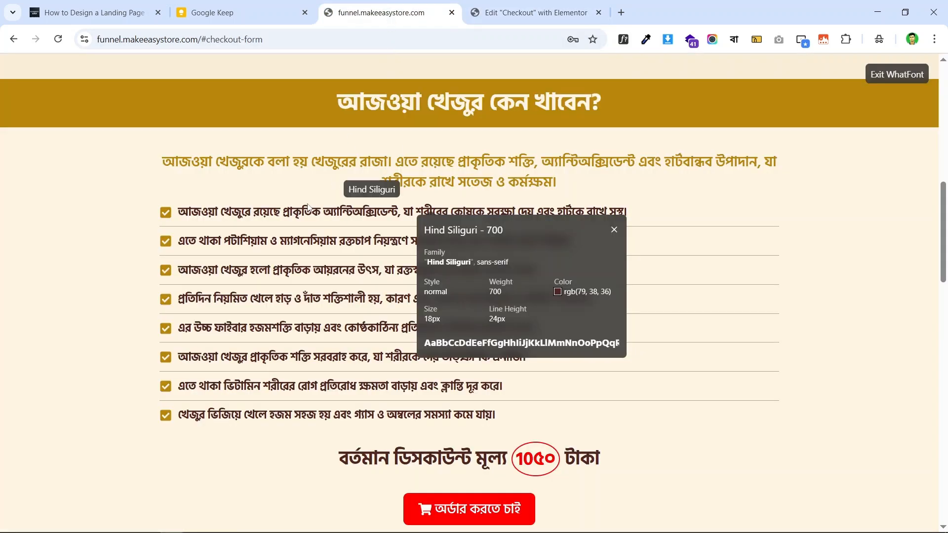
left_click(531, 13)
left_click(89, 131)
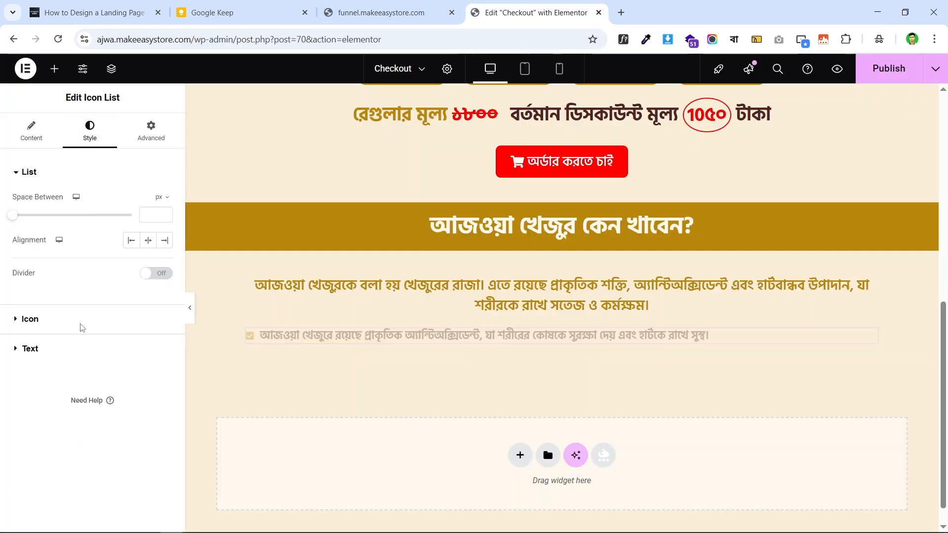
left_click(55, 321)
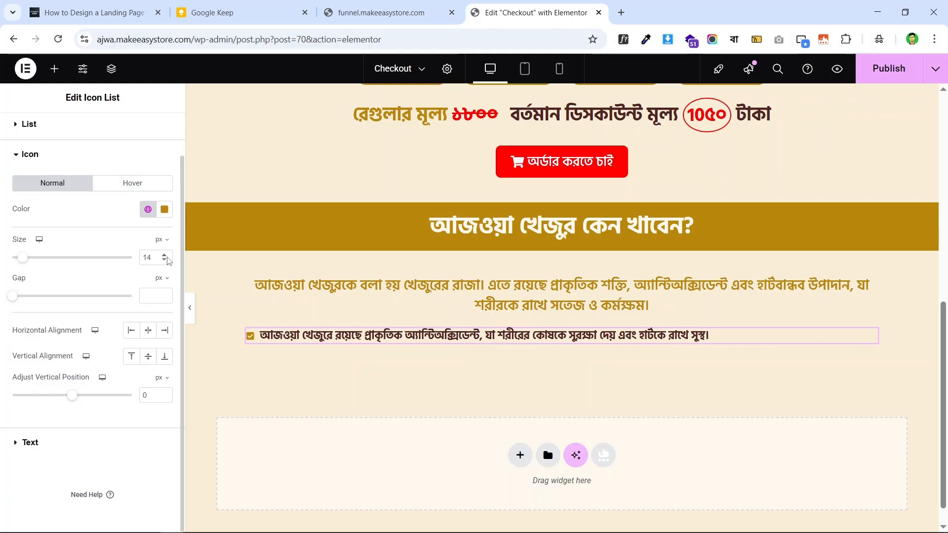
left_click(165, 255)
left_click(165, 256)
left_click(165, 256)
left_click(165, 256)
left_click(165, 256)
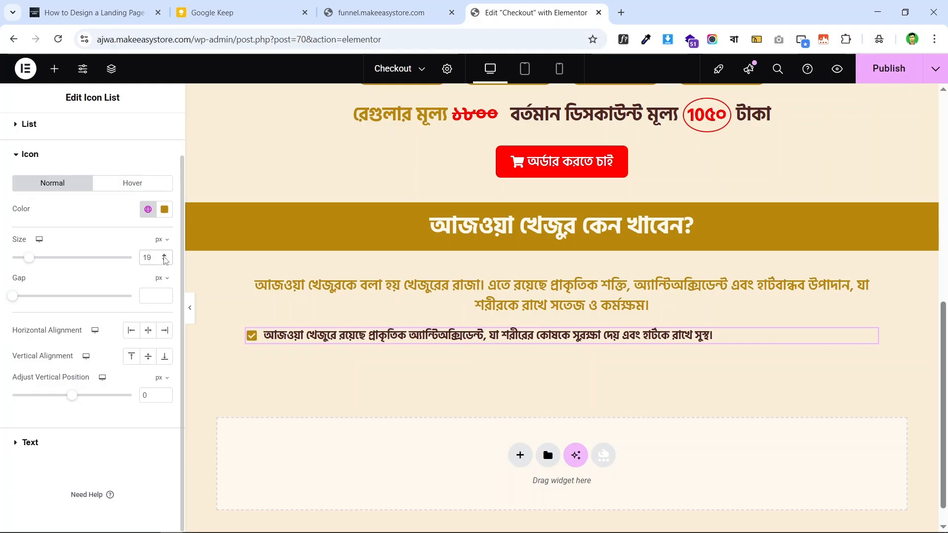
left_click(386, 11)
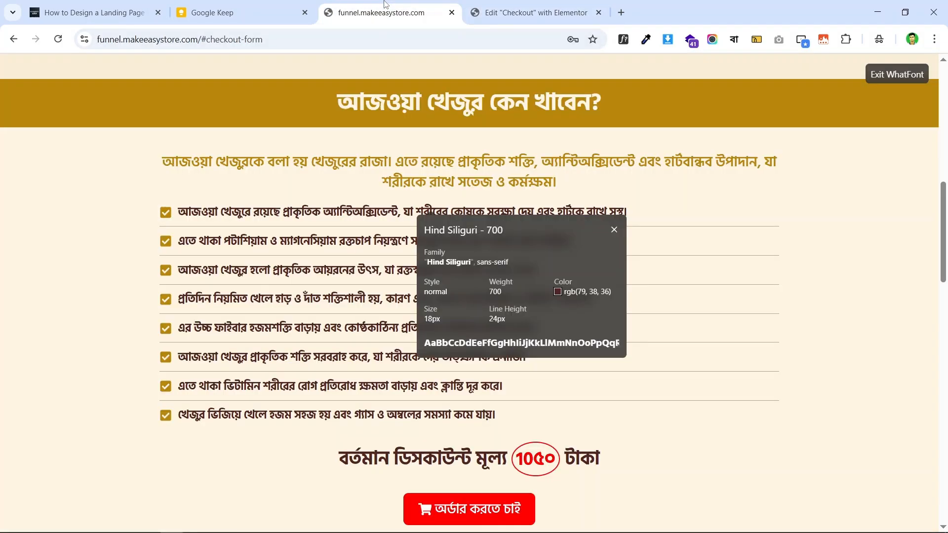
left_click(502, 10)
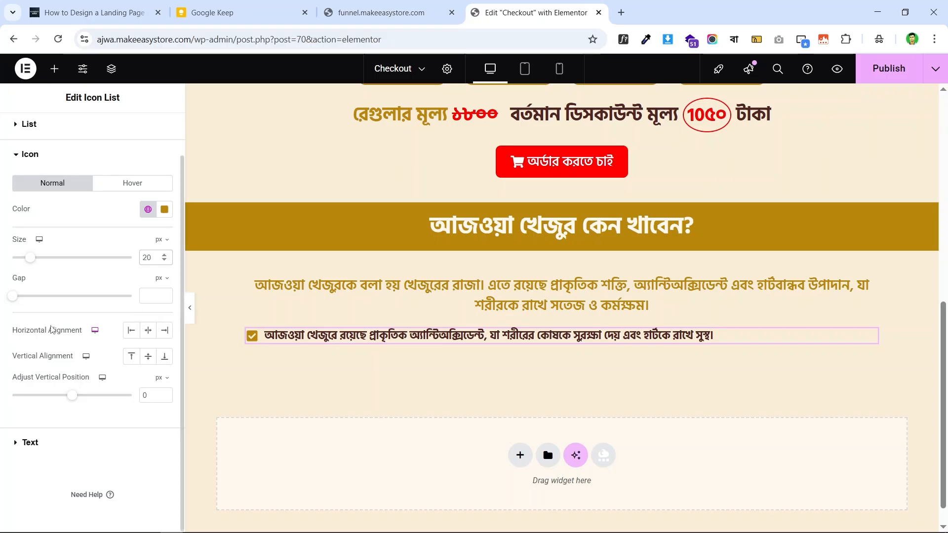
- Colour the check icons with the global Primary gold colour
left_click(31, 443)
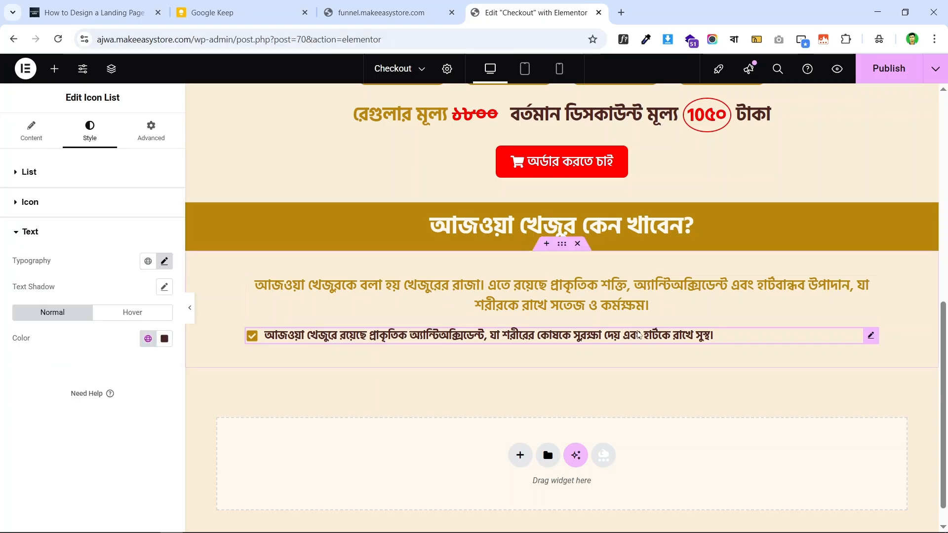
left_click(380, 12)
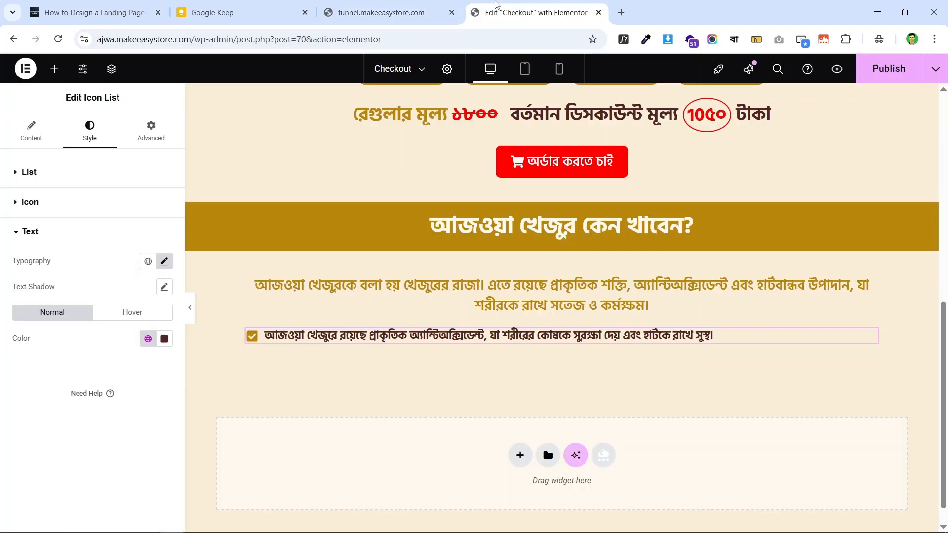
left_click(533, 12)
left_click(85, 202)
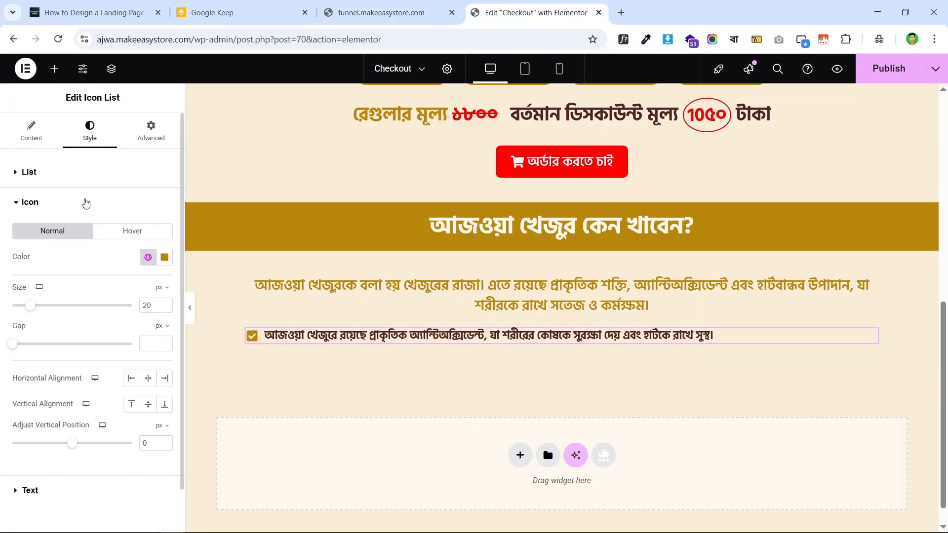
left_click(145, 257)
left_click(91, 311)
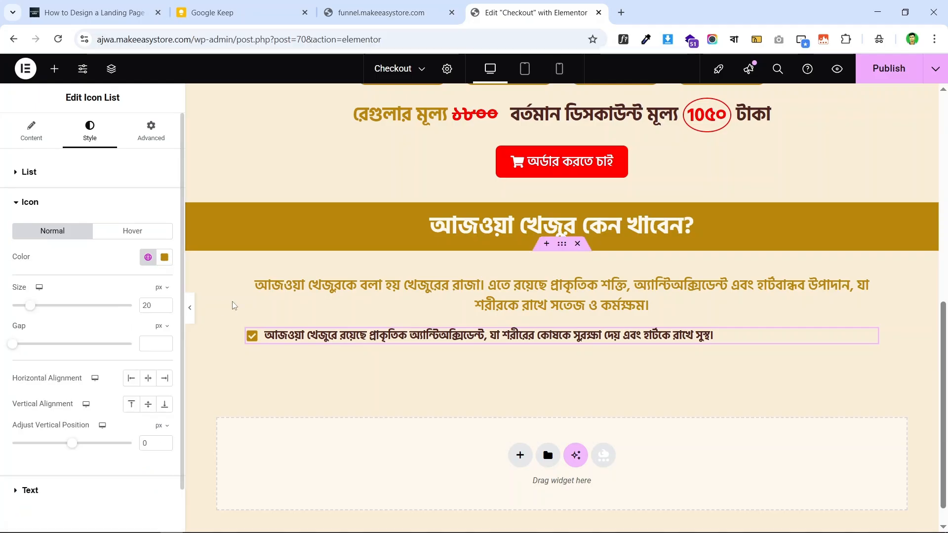
scroll(47, 435, "down", 1)
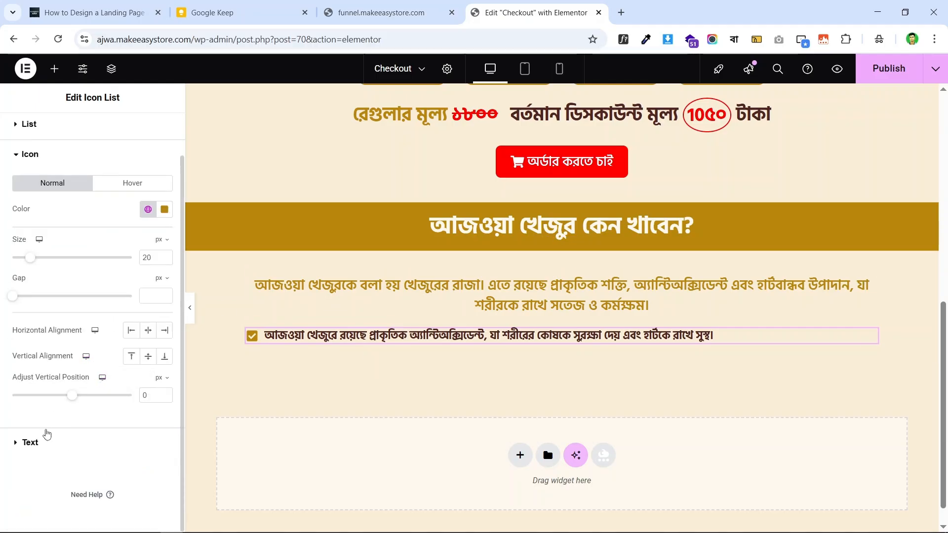
left_click(39, 450)
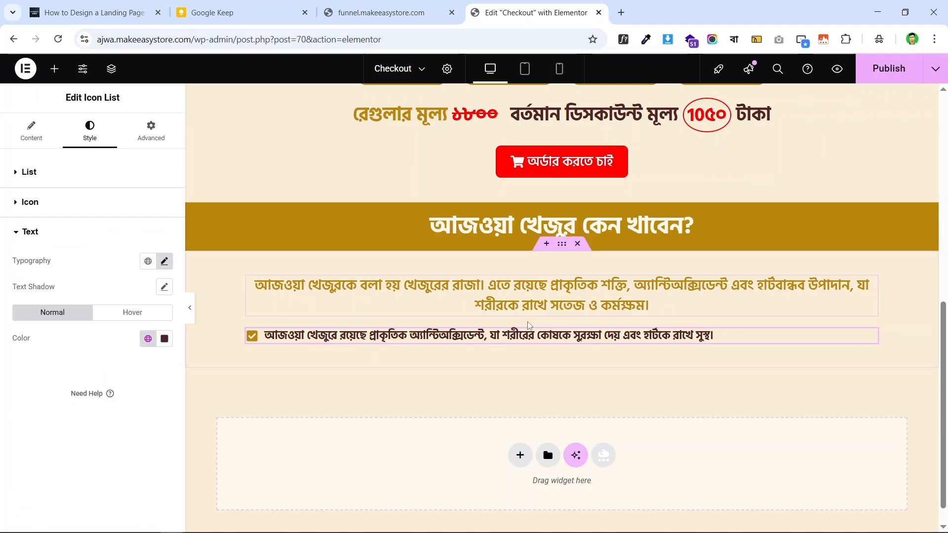
left_click(33, 177)
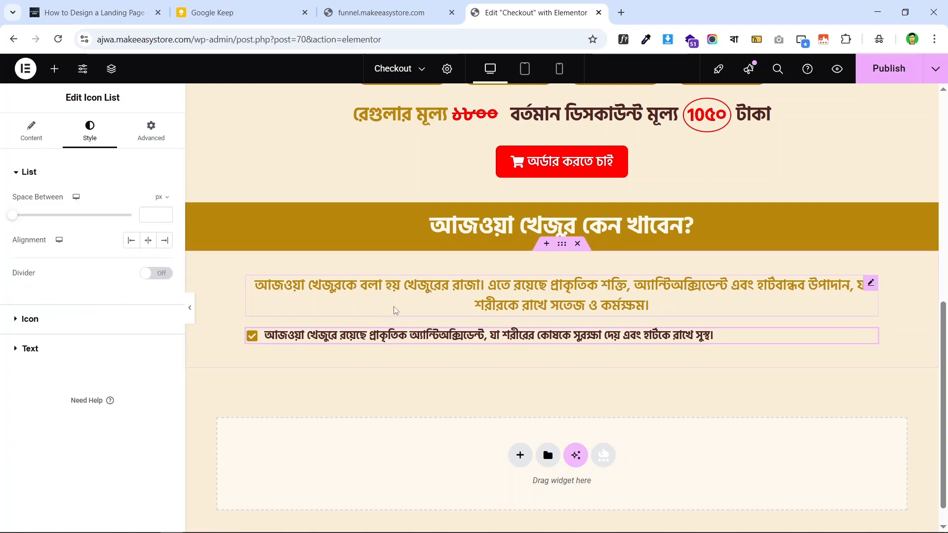
left_click(28, 138)
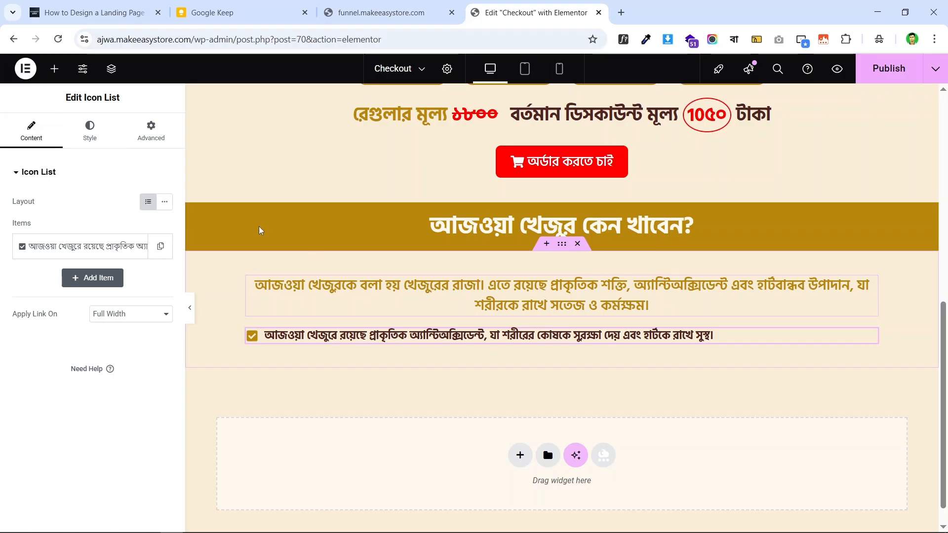
- Duplicate the first checklist item and replace its text with the live page's second line
left_click(160, 249)
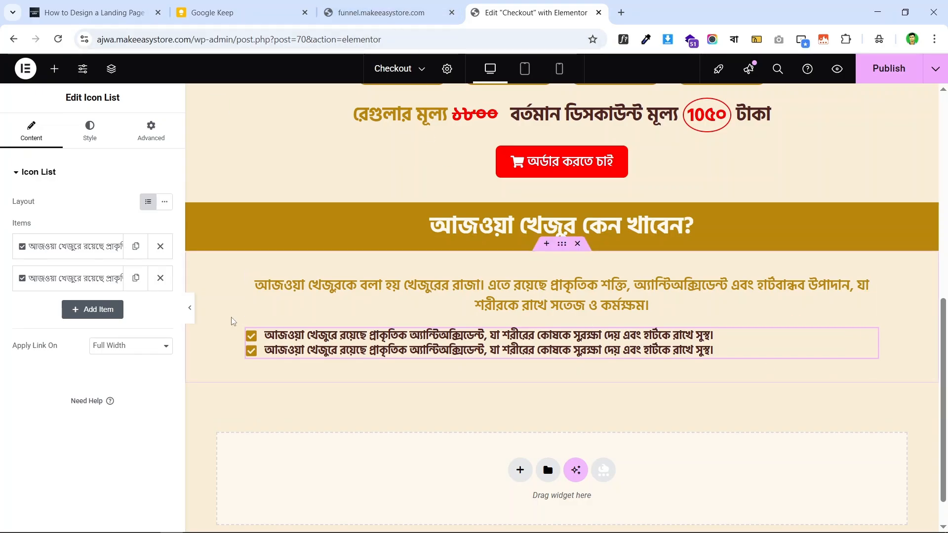
left_click(73, 280)
left_click(380, 12)
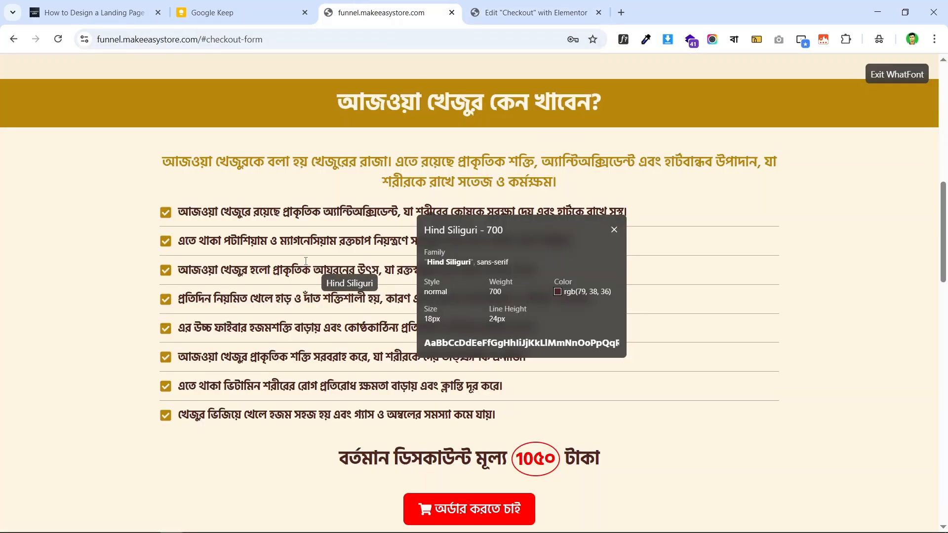
left_click(624, 39)
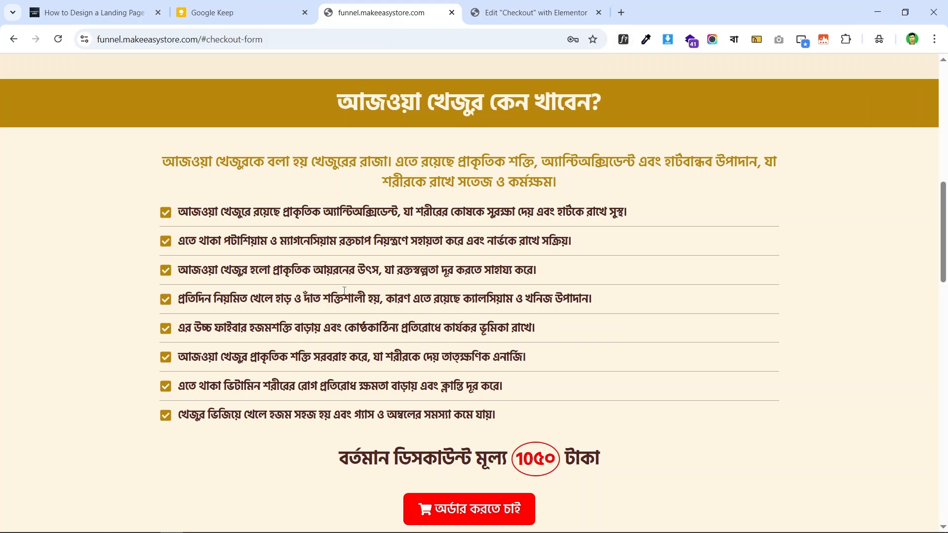
triple_click(395, 242)
right_click(461, 234)
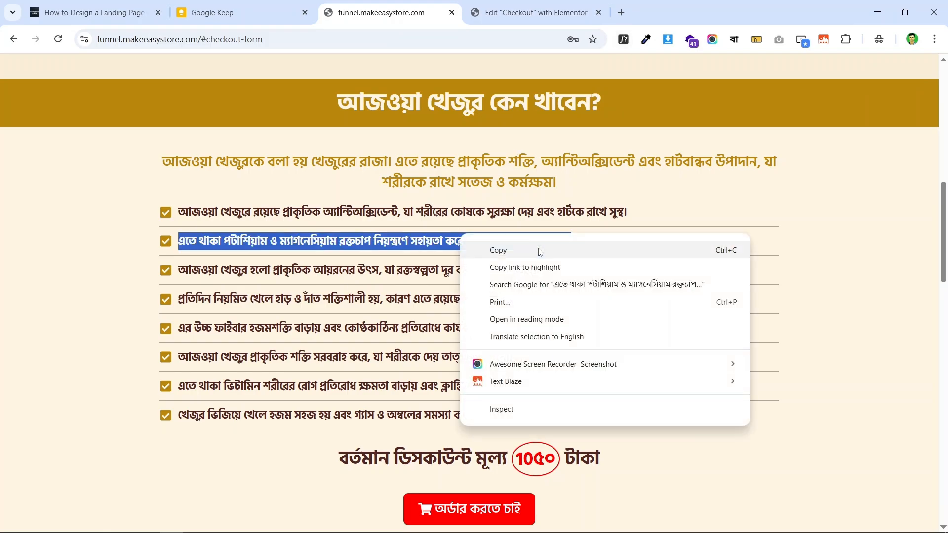
left_click(540, 251)
left_click(533, 12)
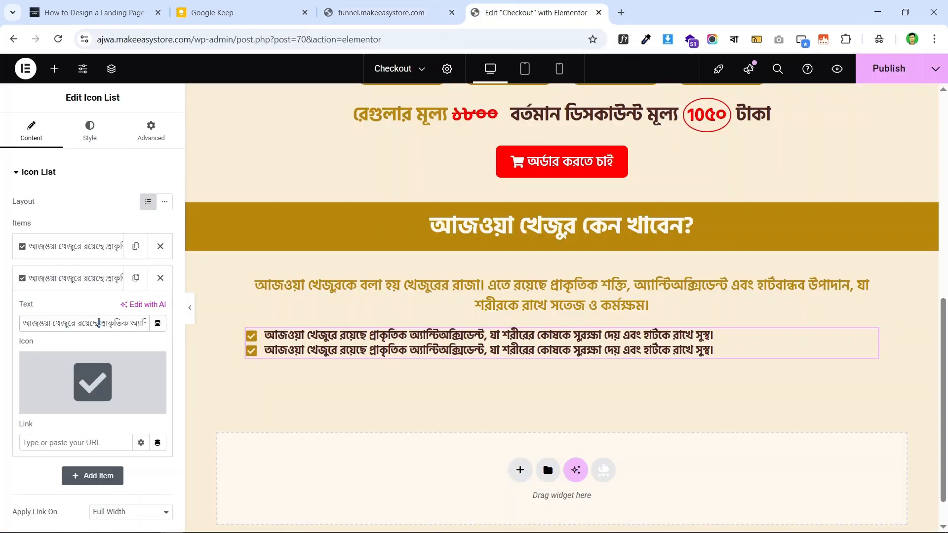
key("ctrl+a")
key("BackSpace")
key("ctrl+v")
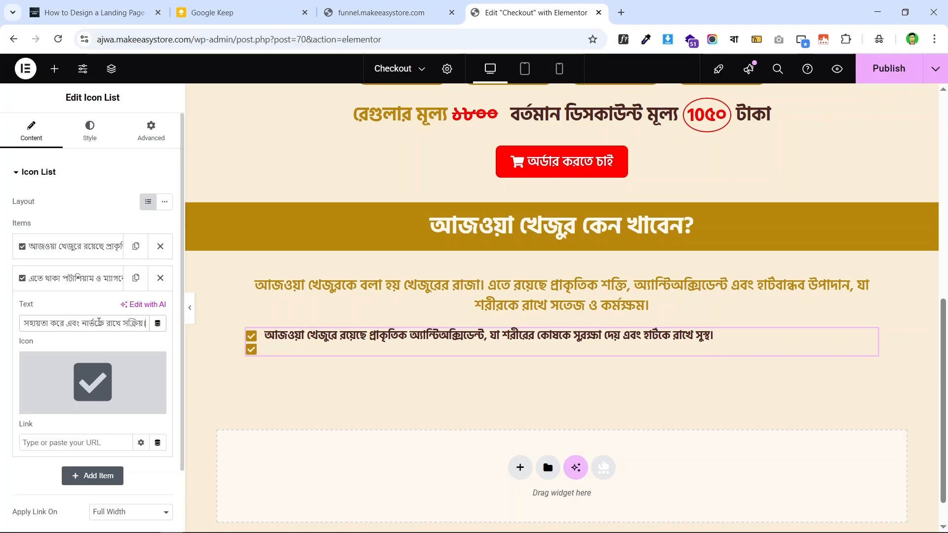
left_click(79, 269)
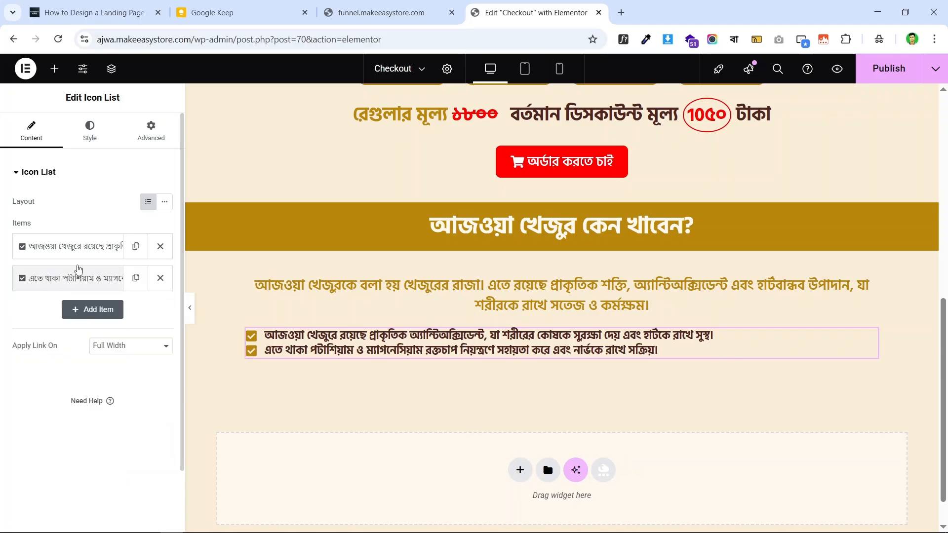
- Copy the live page's third line into a duplicated third checklist item
left_click(391, 5)
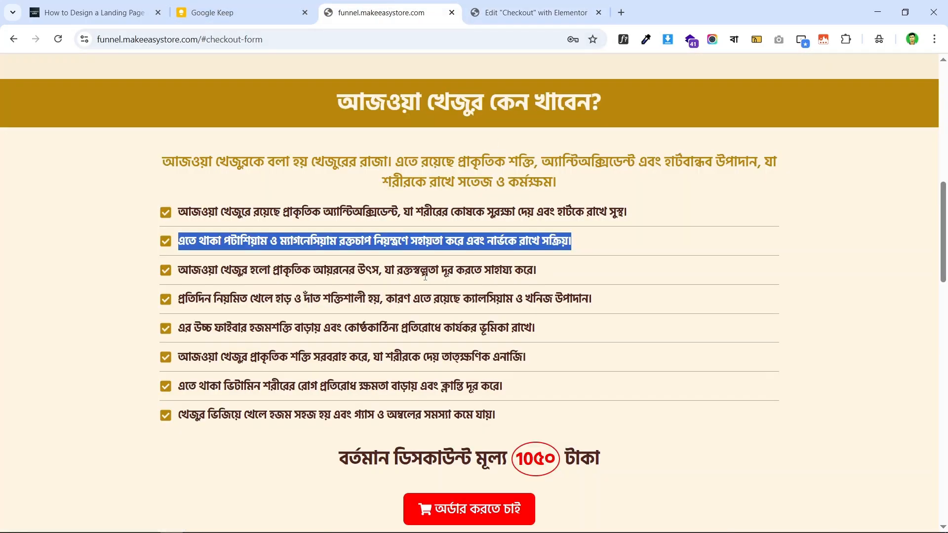
triple_click(425, 271)
right_click(447, 262)
left_click(477, 274)
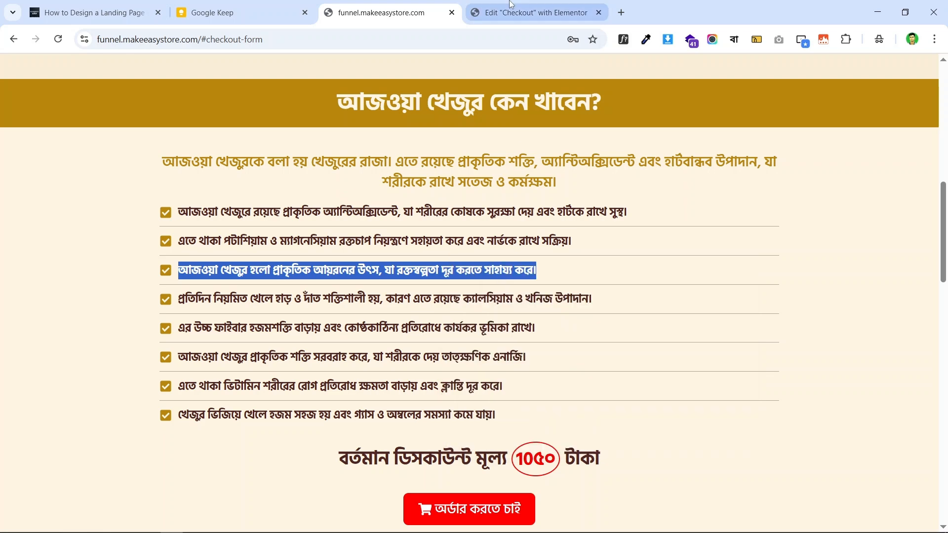
left_click(511, 4)
left_click(136, 278)
left_click(93, 311)
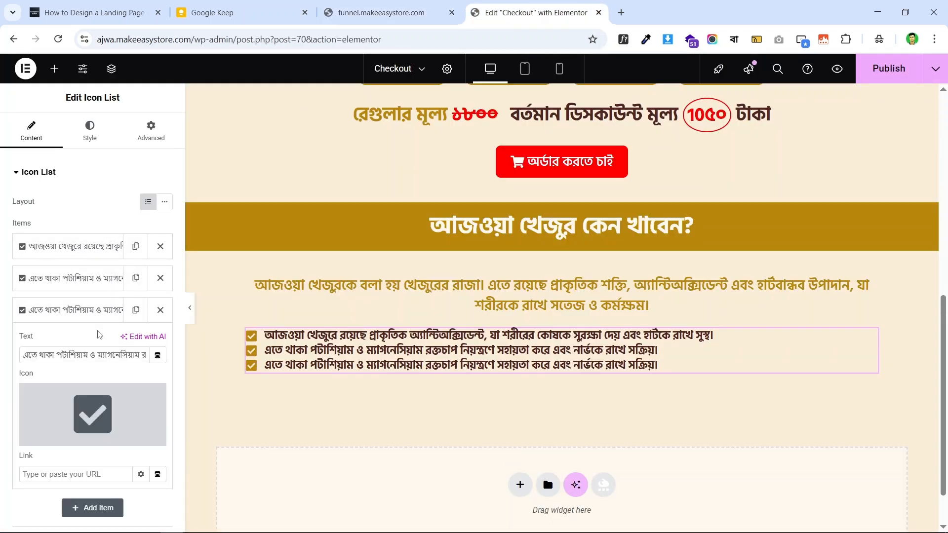
key("ctrl+a")
key("BackSpace")
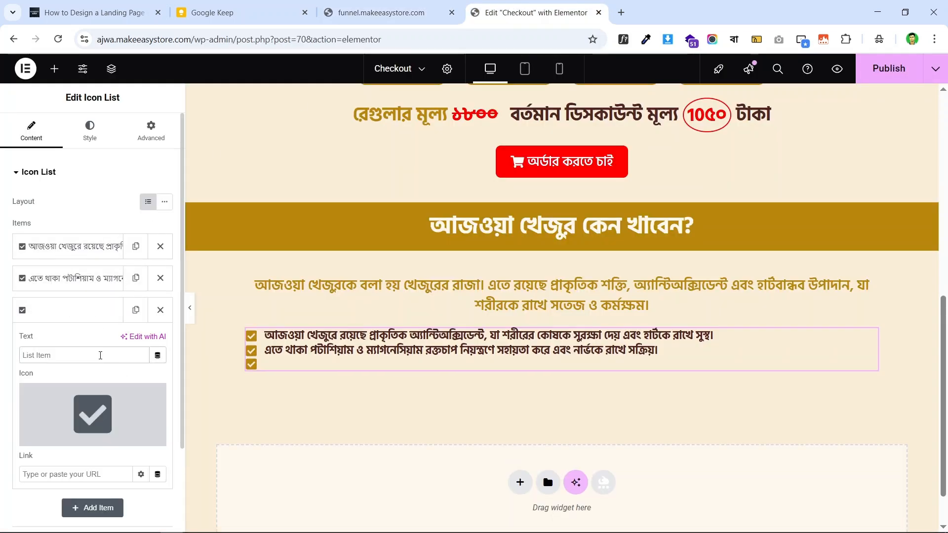
key("ctrl+v")
- Copy the live page's fourth line into a duplicated fourth checklist item
left_click(409, 15)
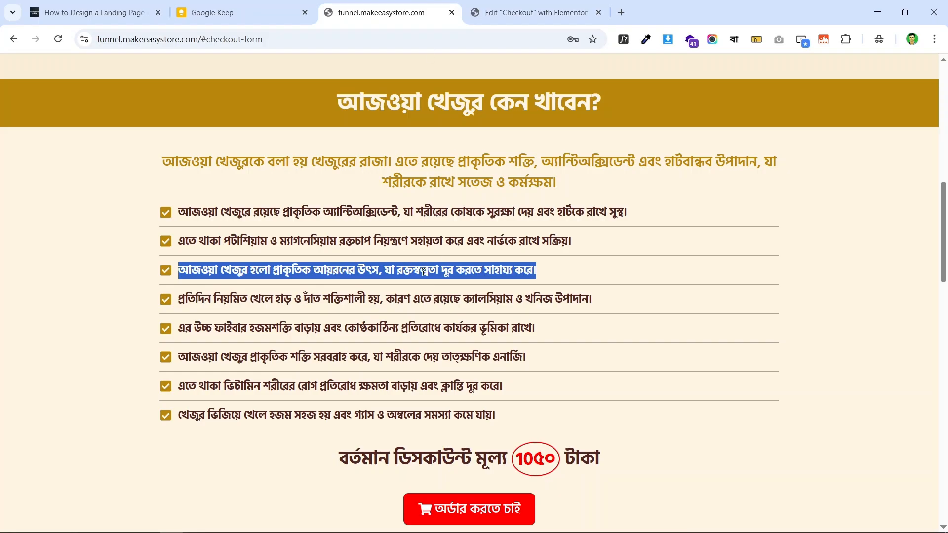
triple_click(424, 299)
right_click(453, 293)
left_click(517, 309)
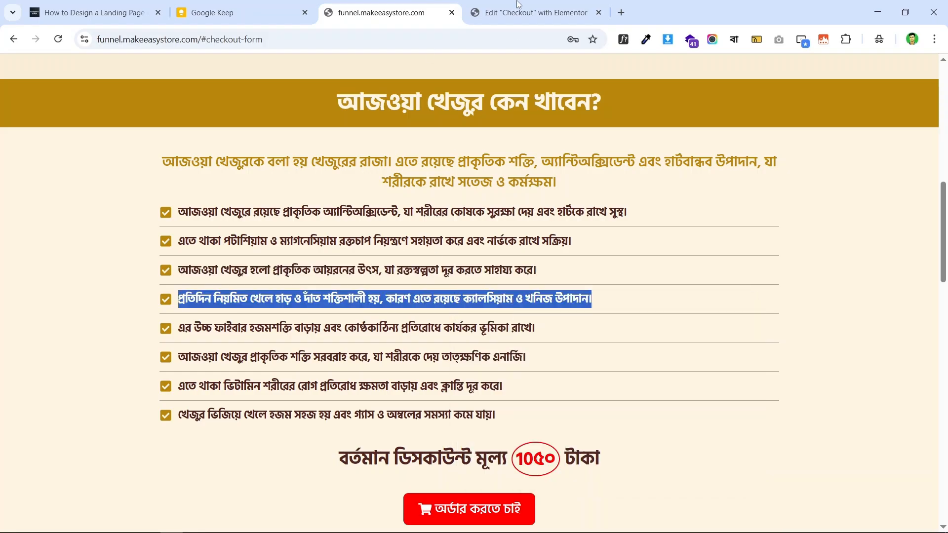
left_click(517, 7)
left_click(116, 312)
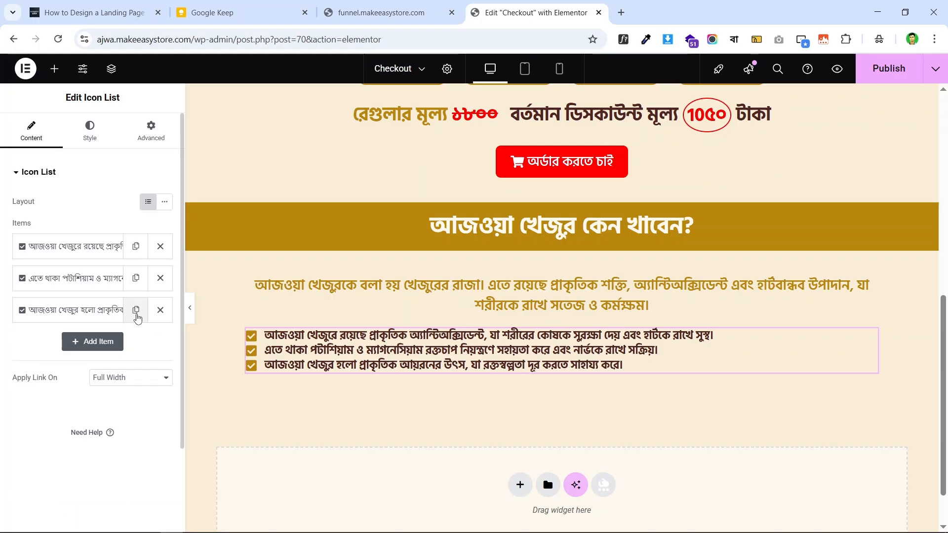
left_click(136, 311)
left_click(74, 342)
triple_click(99, 387)
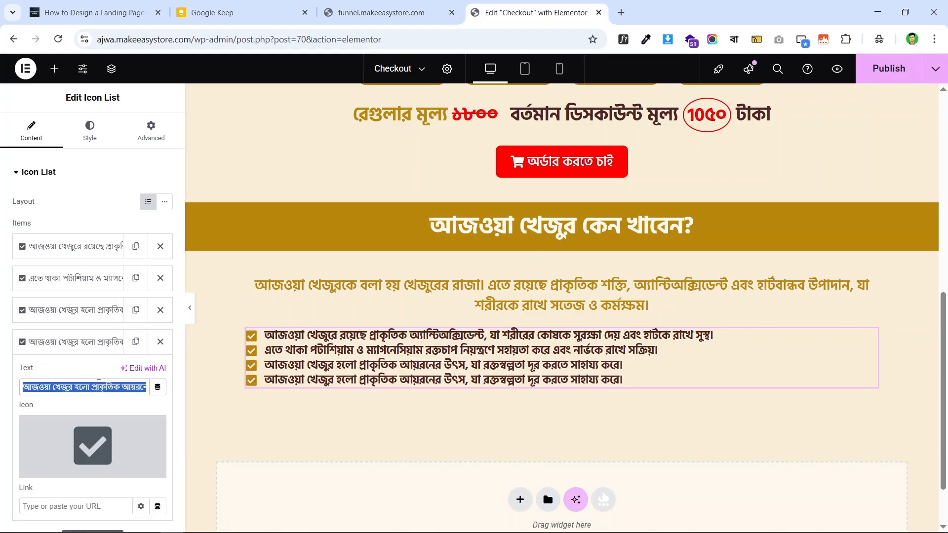
key("BackSpace")
key("ctrl+v")
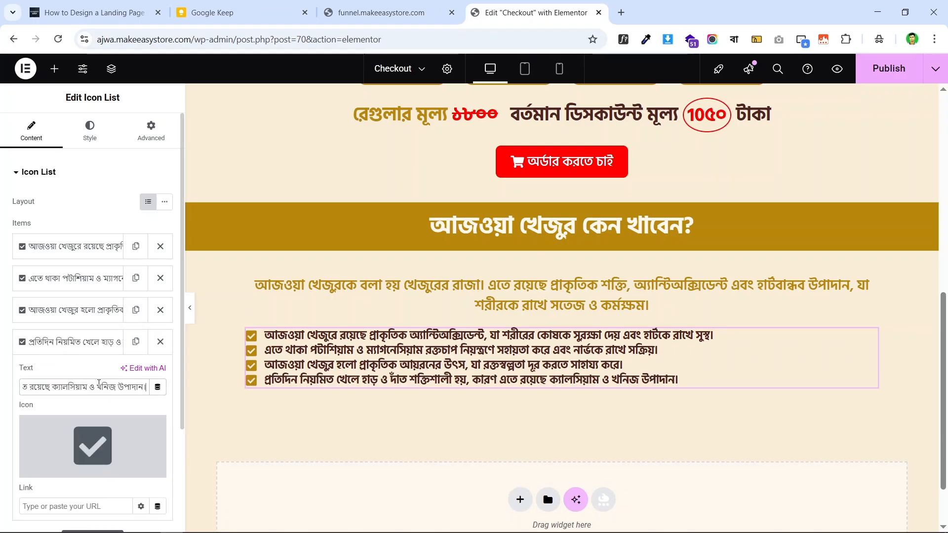
left_click(93, 348)
- Add a new checklist item holding the live page's fifth line
left_click(380, 13)
left_click(448, 325)
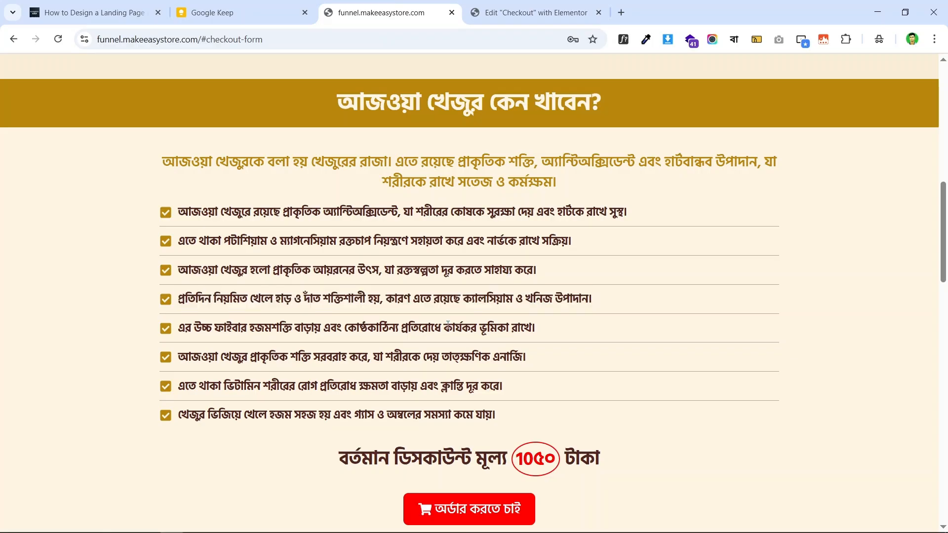
triple_click(448, 324)
right_click(461, 322)
left_click(500, 338)
left_click(533, 12)
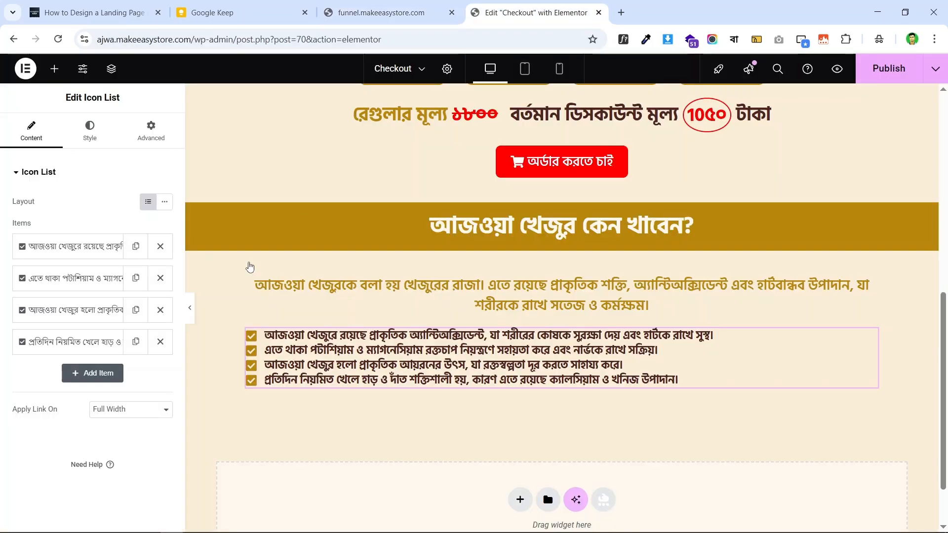
left_click(92, 373)
left_click(92, 418)
key("ctrl+v")
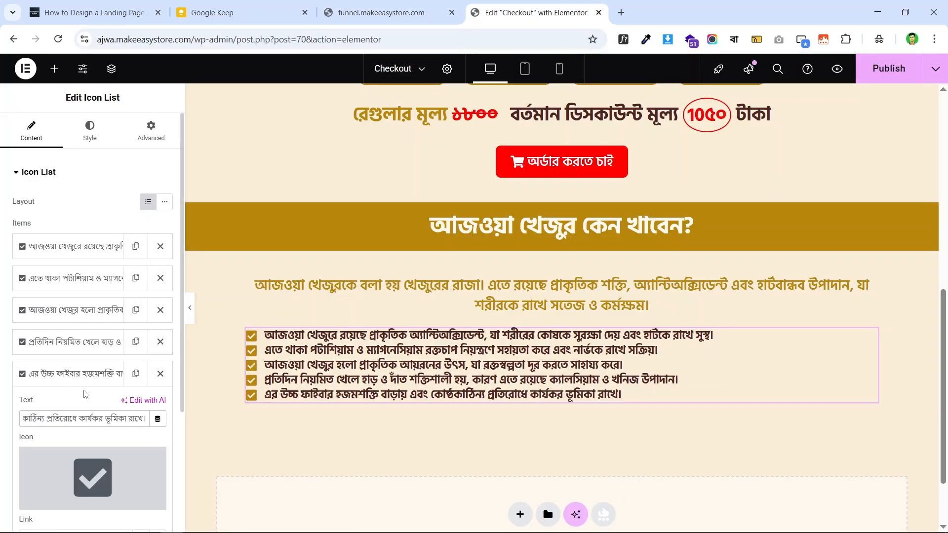
left_click(84, 374)
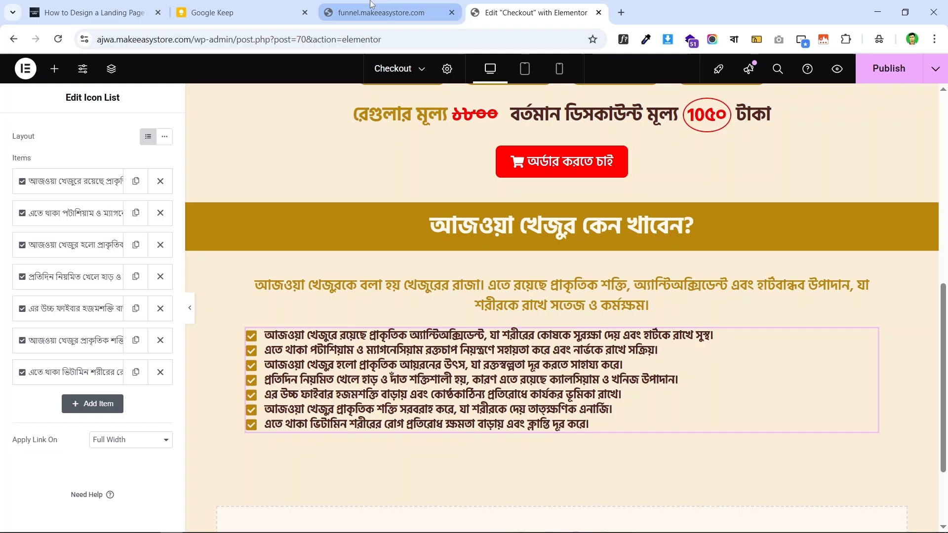
- Duplicate the seventh item and paste the live page's last line about easier digestion into it
left_click(380, 12)
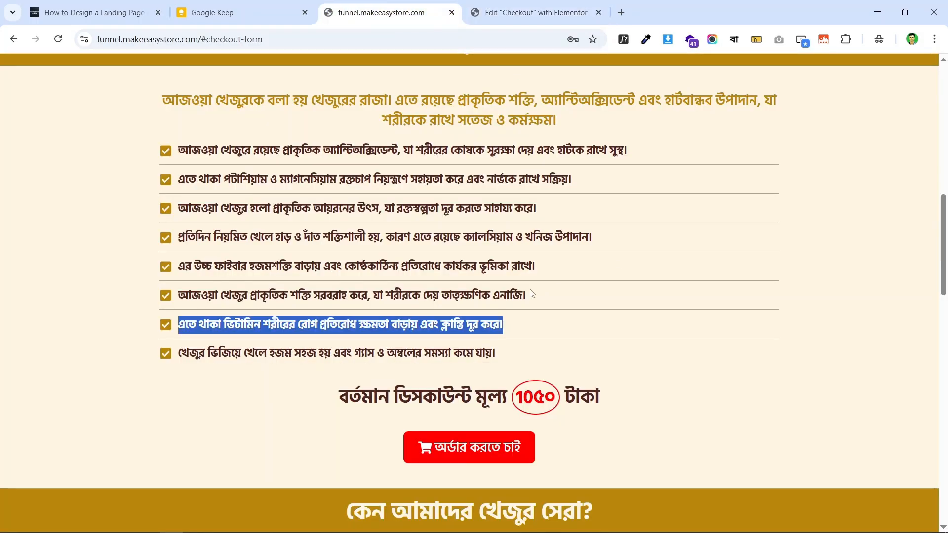
triple_click(403, 352)
right_click(404, 351)
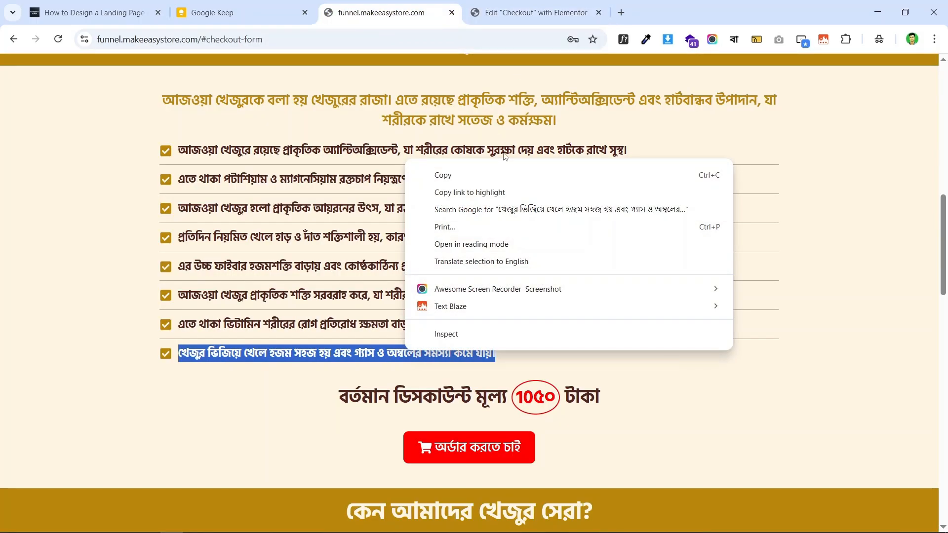
left_click(496, 176)
key("ctrl+Tab")
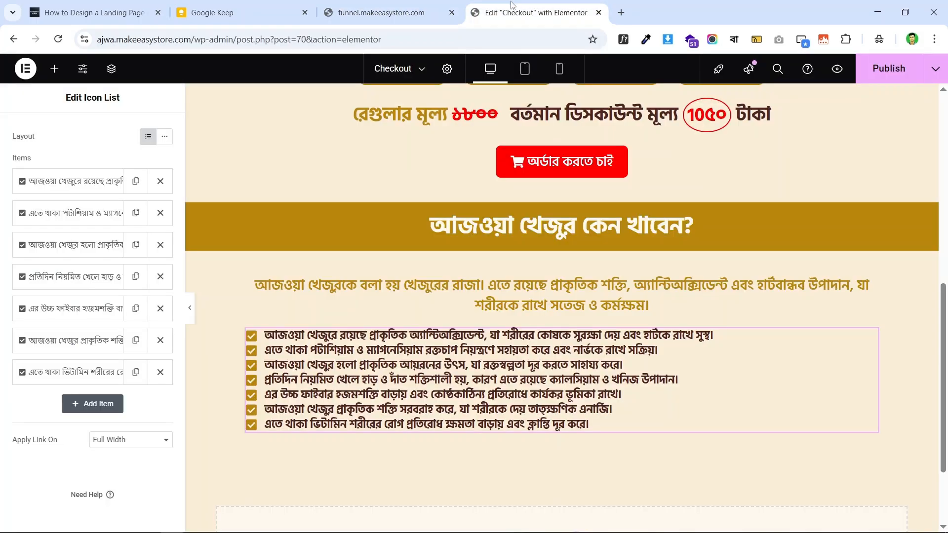
left_click(136, 373)
key("ctrl+a")
key("BackSpace")
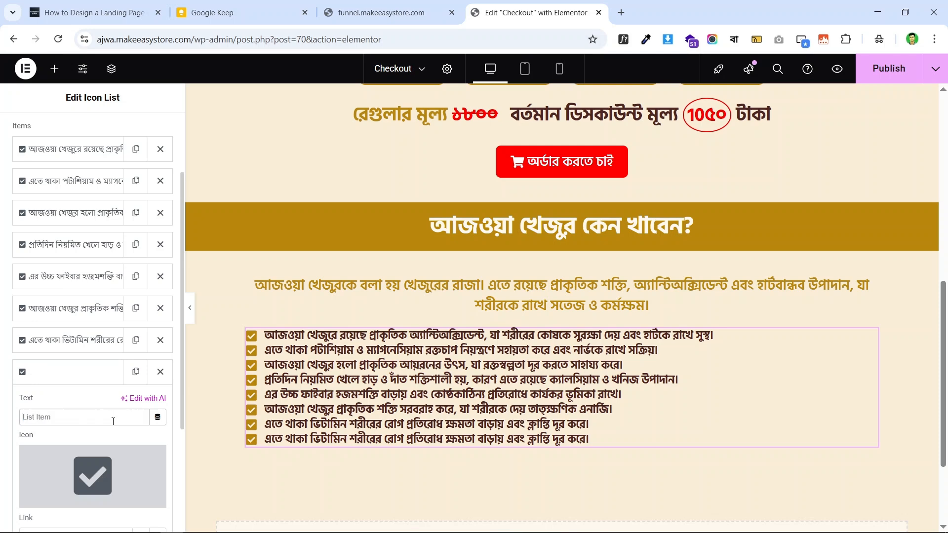
key("ctrl+v")
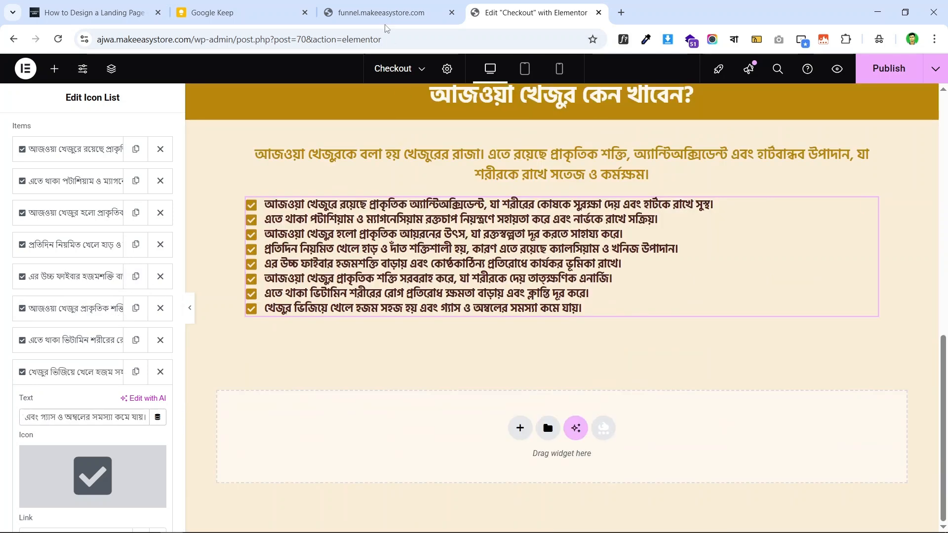
key("ctrl+shift+Tab")
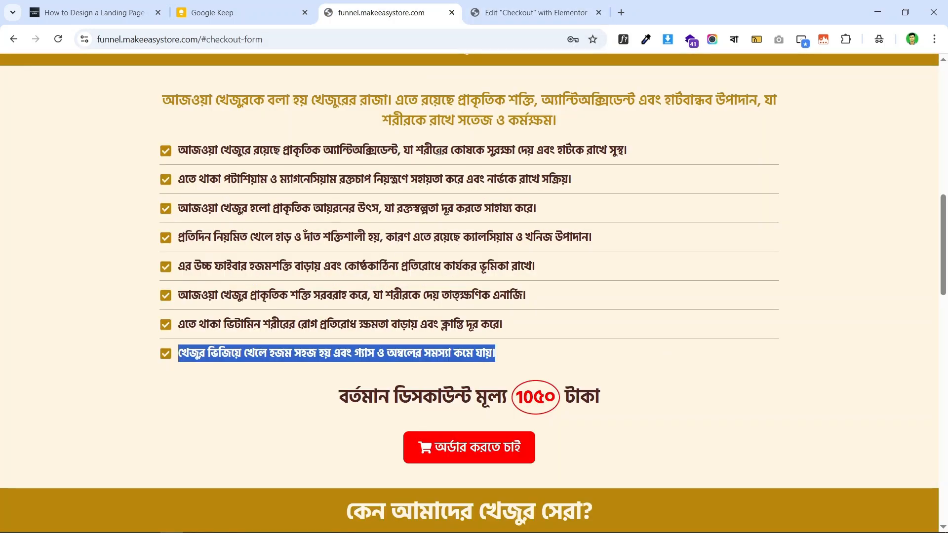
left_click(440, 153)
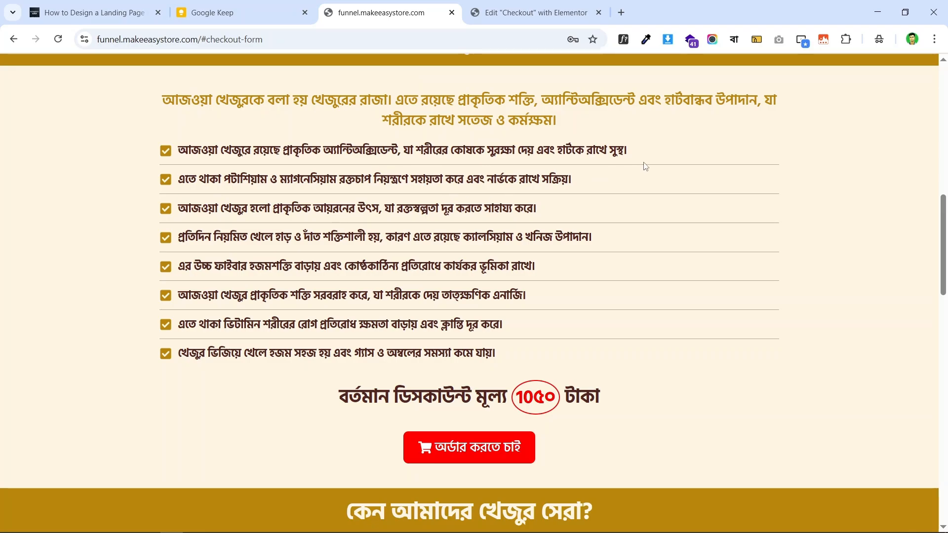
left_click(500, 3)
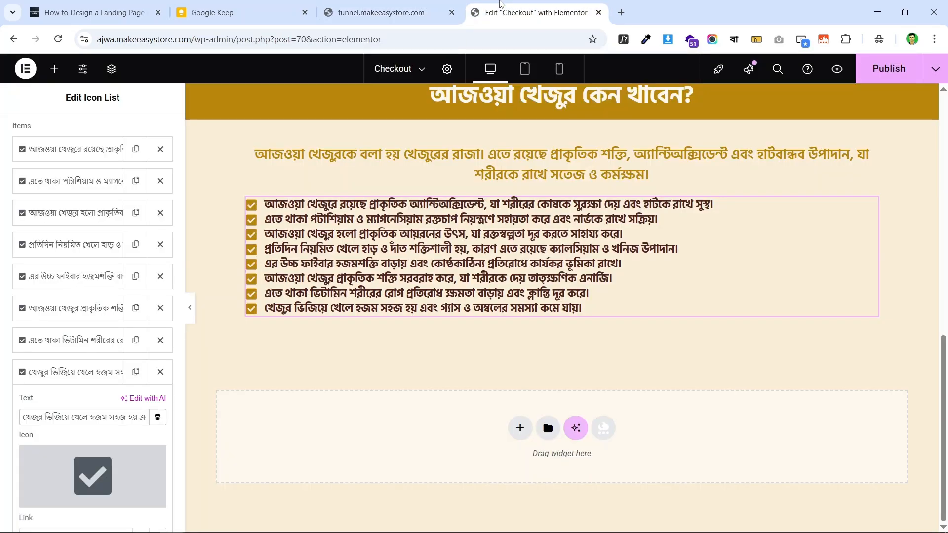
- Turn on list dividers in the Primary gold colour with reduced transparency
scroll(88, 222, "up", 2)
left_click(90, 130)
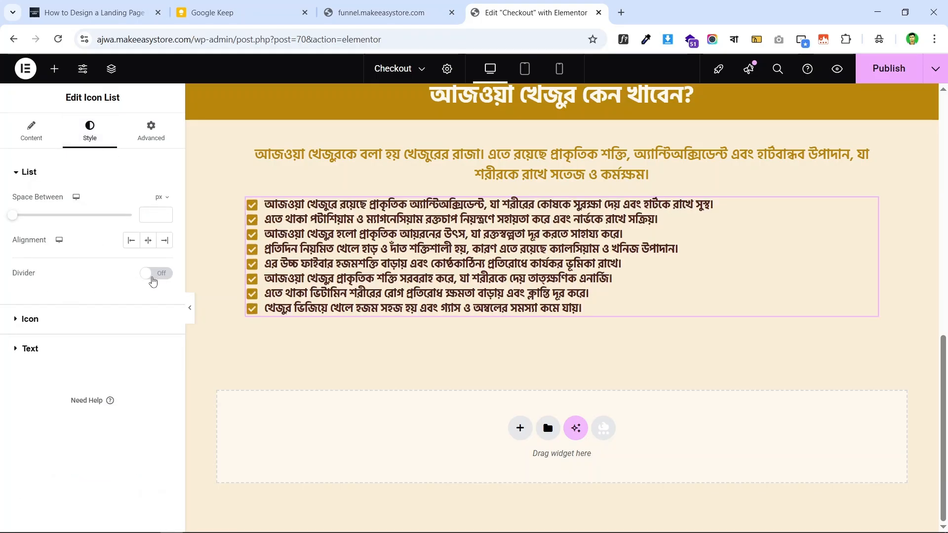
left_click(151, 274)
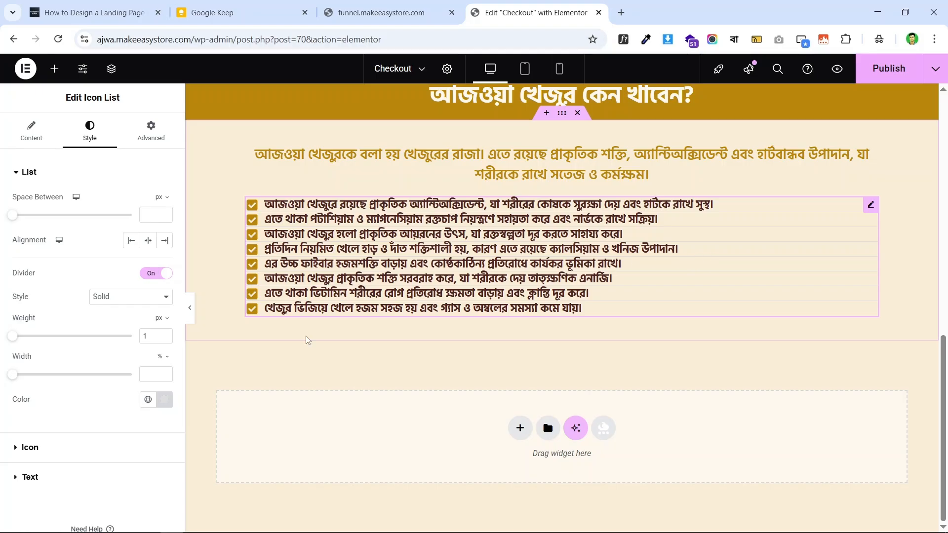
left_click(148, 399)
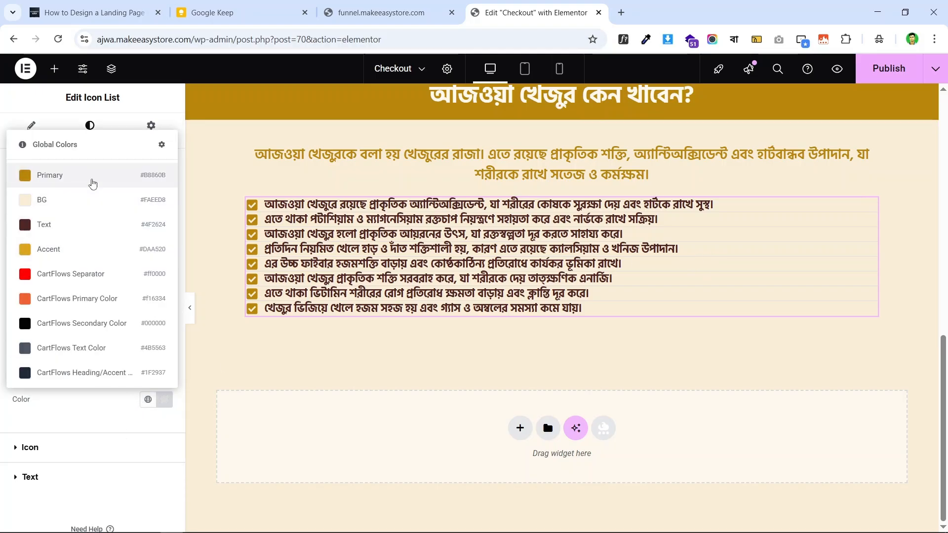
left_click(92, 184)
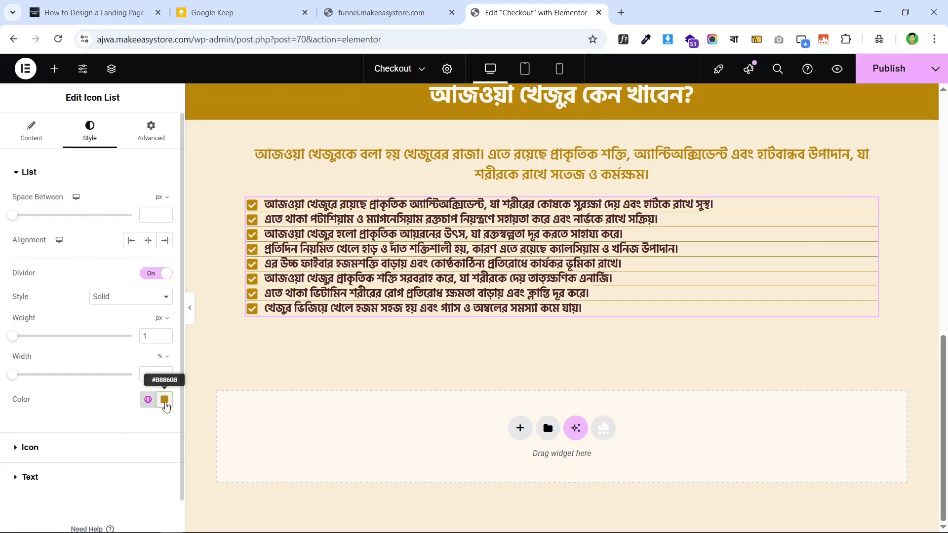
left_click(164, 400)
left_click(159, 353)
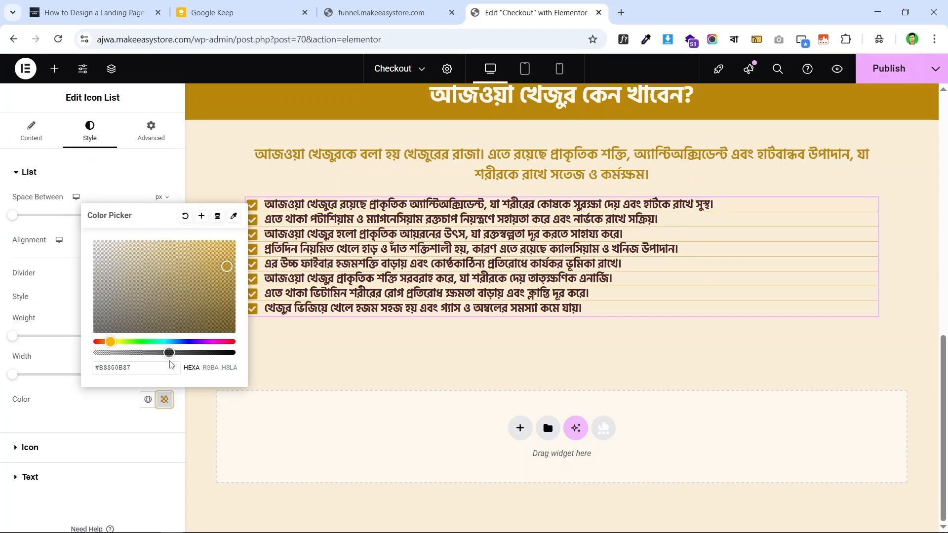
left_click(3, 361)
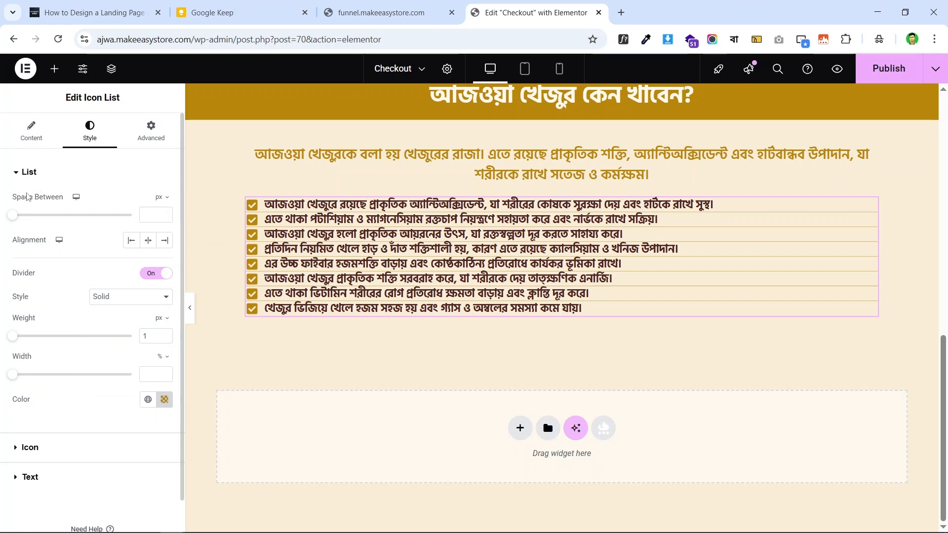
- Set the list's Space Between to 24 px
left_click_drag(31, 221, 55, 221)
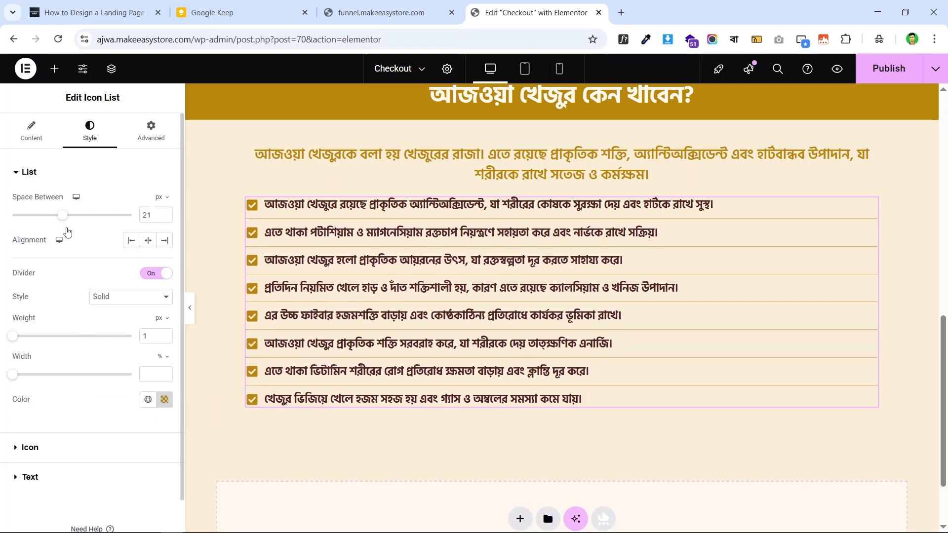
left_click(362, 10)
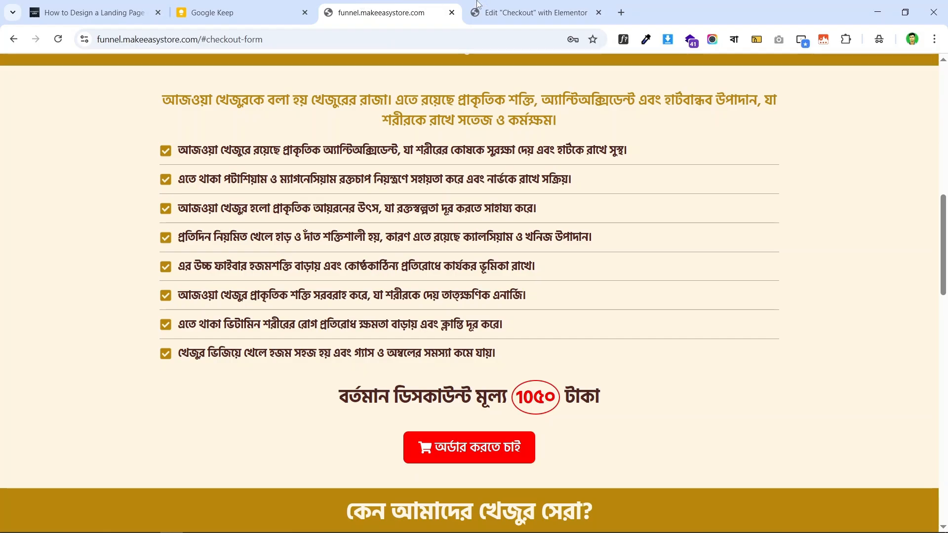
left_click(524, 12)
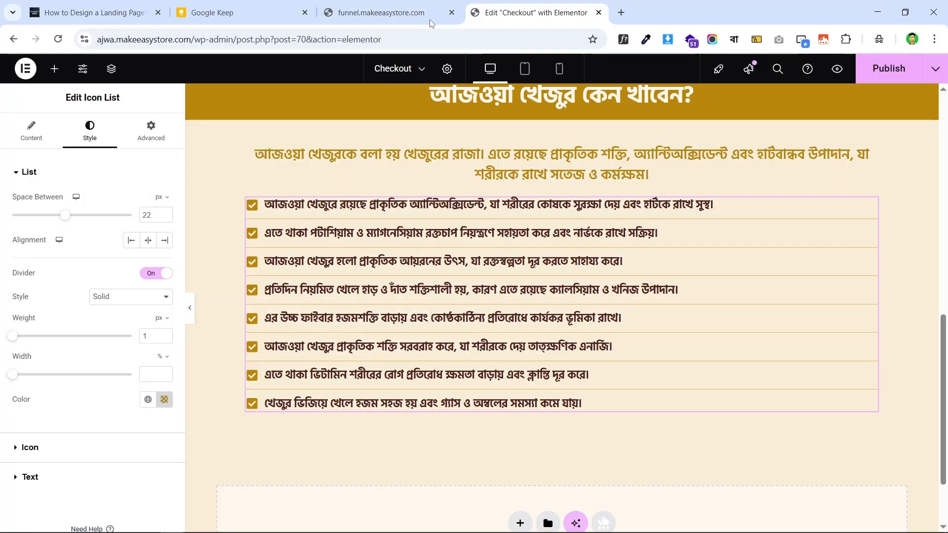
left_click(166, 215)
left_click(165, 215)
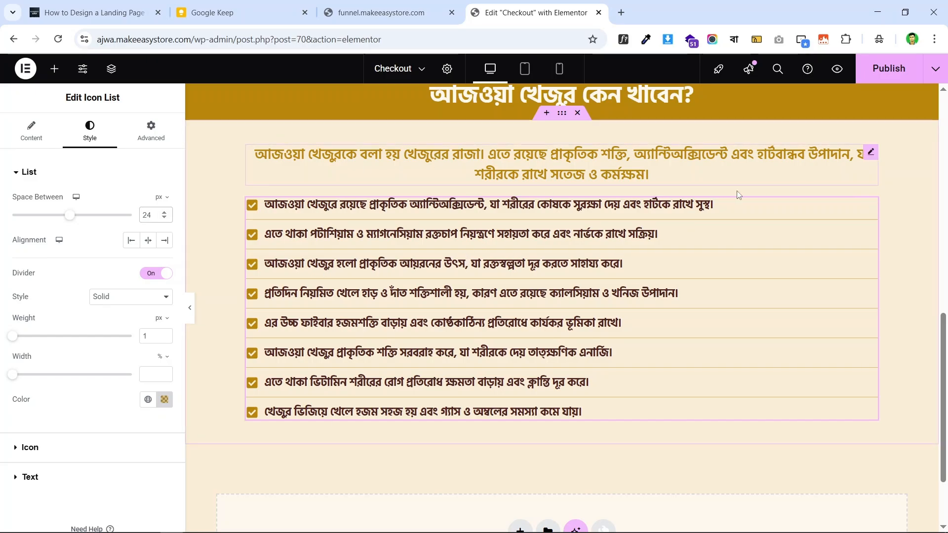
- Compare the divided, spaced checklist against the live checkout page
scroll(412, 269, "up", 1)
scroll(415, 257, "down", 1)
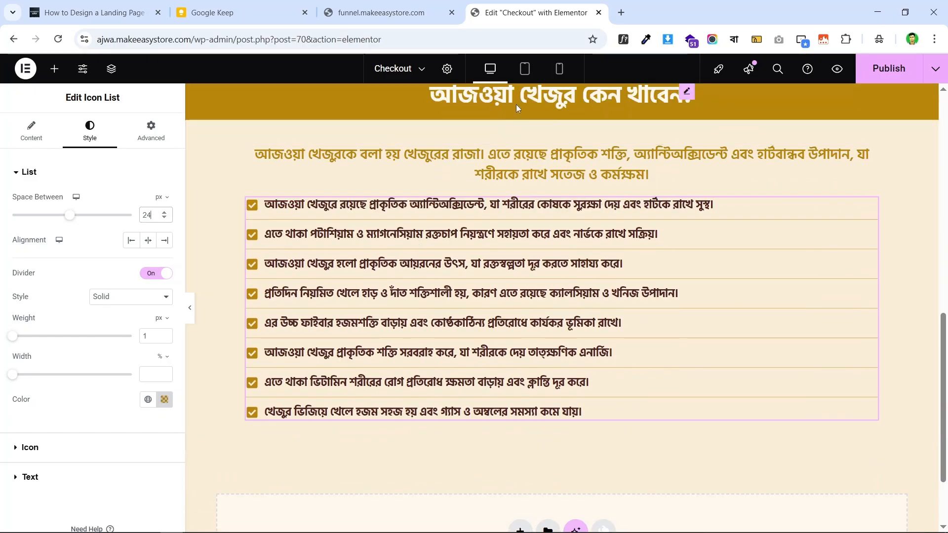
left_click(389, 5)
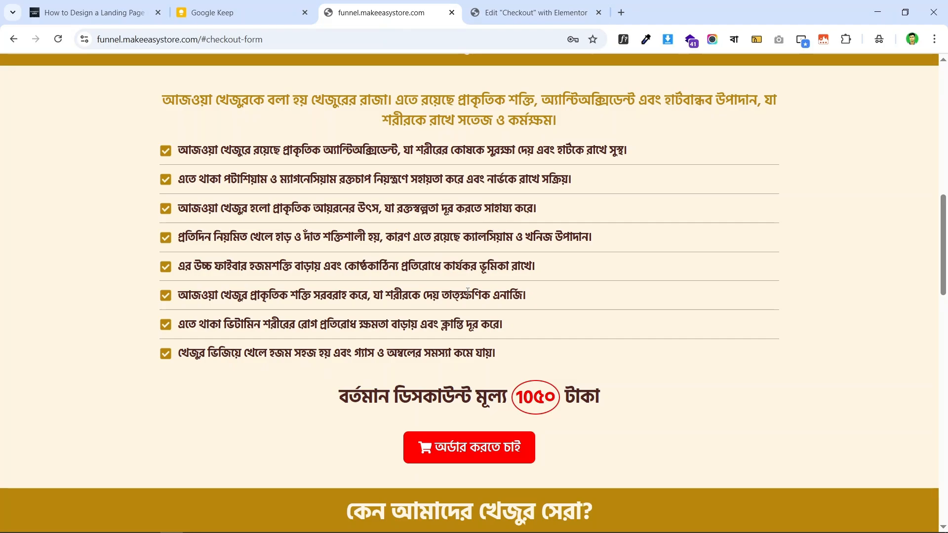
scroll(467, 292, "down", 2)
scroll(467, 292, "up", 3)
scroll(468, 292, "down", 2)
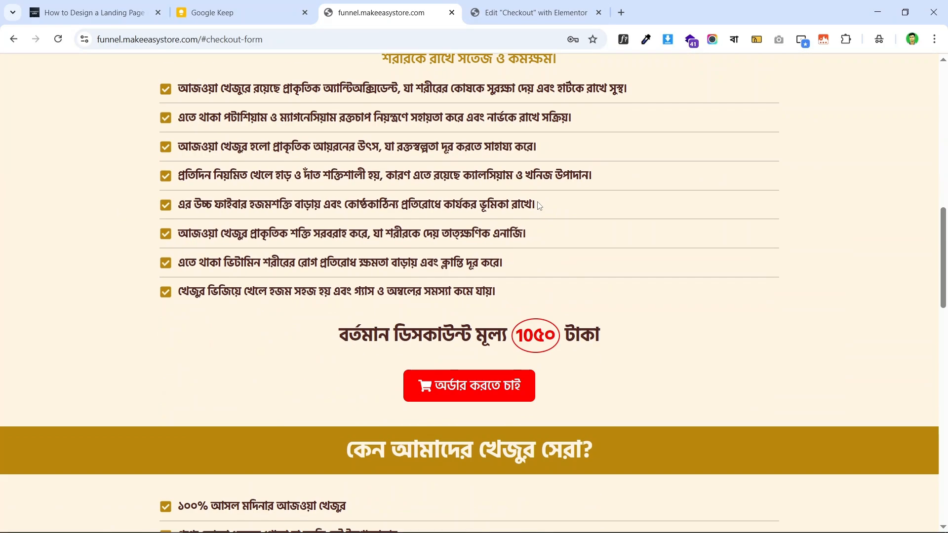
left_click(538, 5)
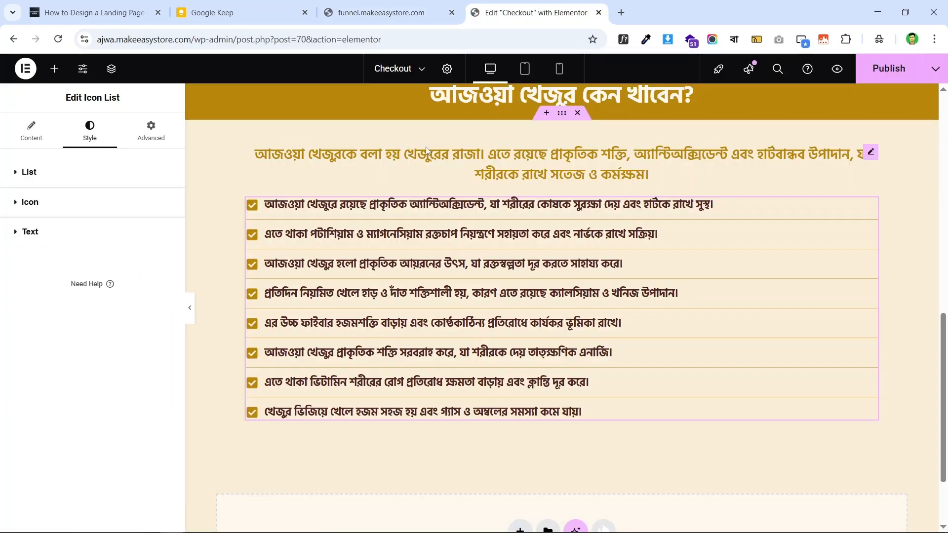
scroll(539, 257, "up", 4)
scroll(553, 257, "down", 4)
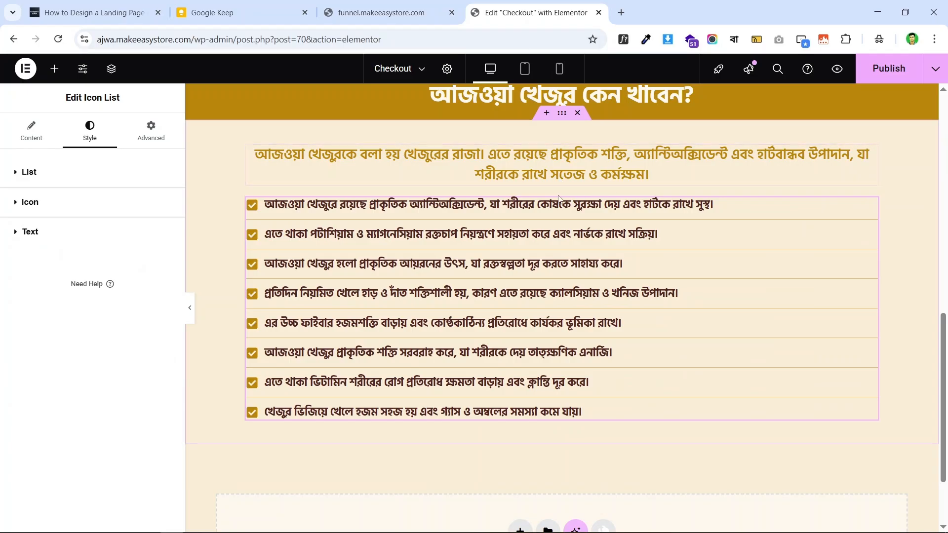
scroll(560, 199, "down", 2)
scroll(576, 179, "up", 4)
scroll(556, 250, "up", 1)
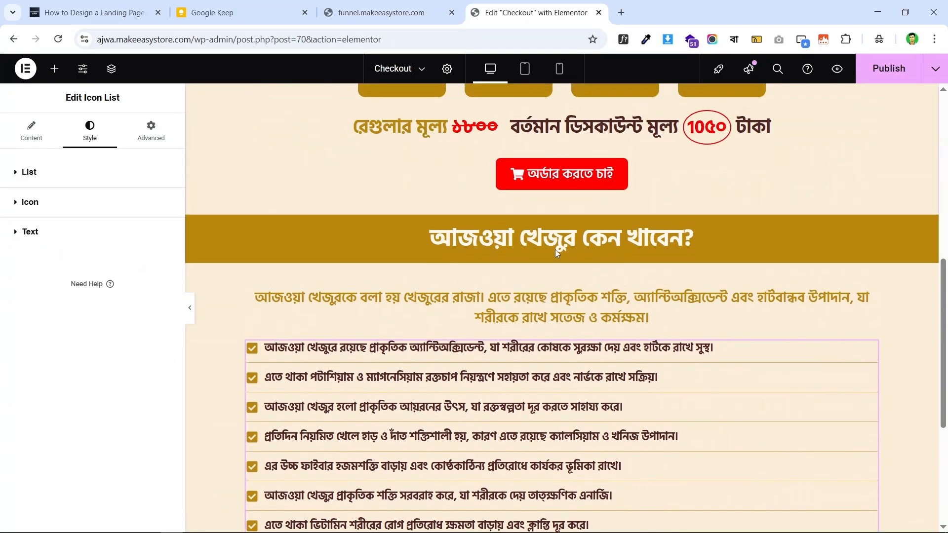
scroll(555, 250, "down", 3)
- In mobile preview, give the heading a 26 px font size and 28 px line height
left_click(561, 69)
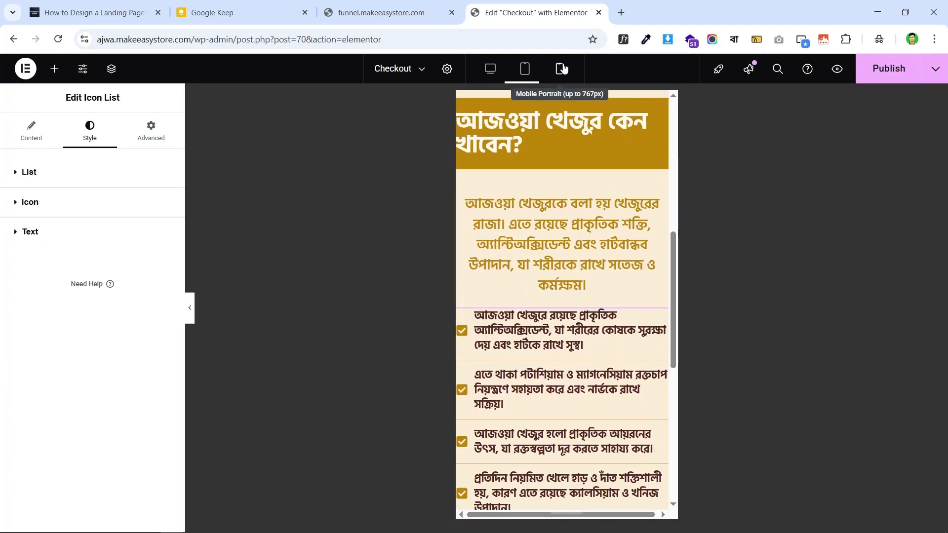
scroll(583, 227, "up", 3)
scroll(583, 227, "down", 2)
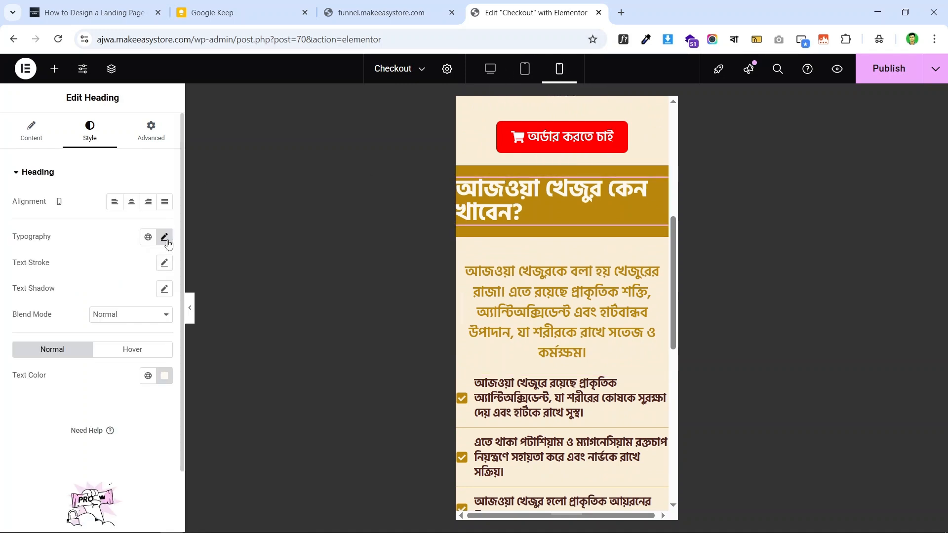
left_click(166, 239)
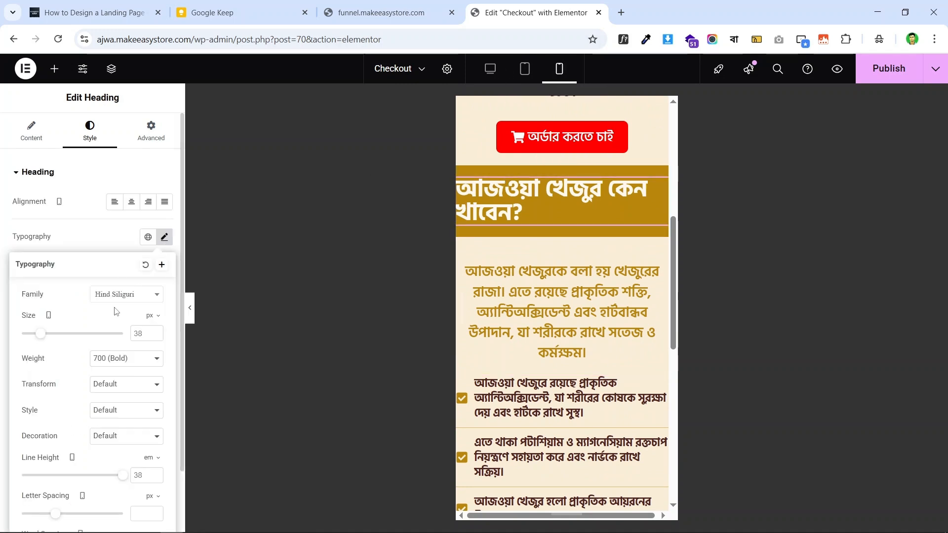
left_click(142, 332)
type("24")
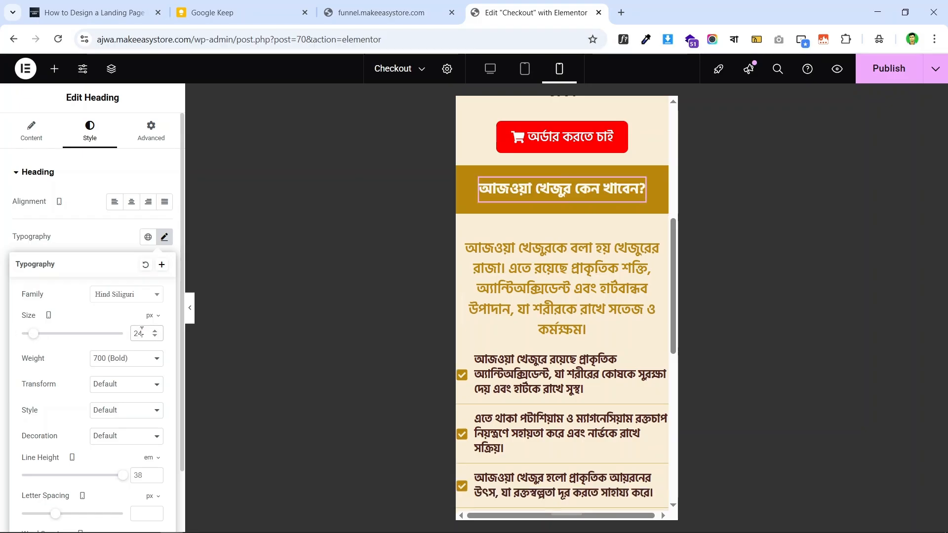
left_click(156, 334)
left_click(155, 333)
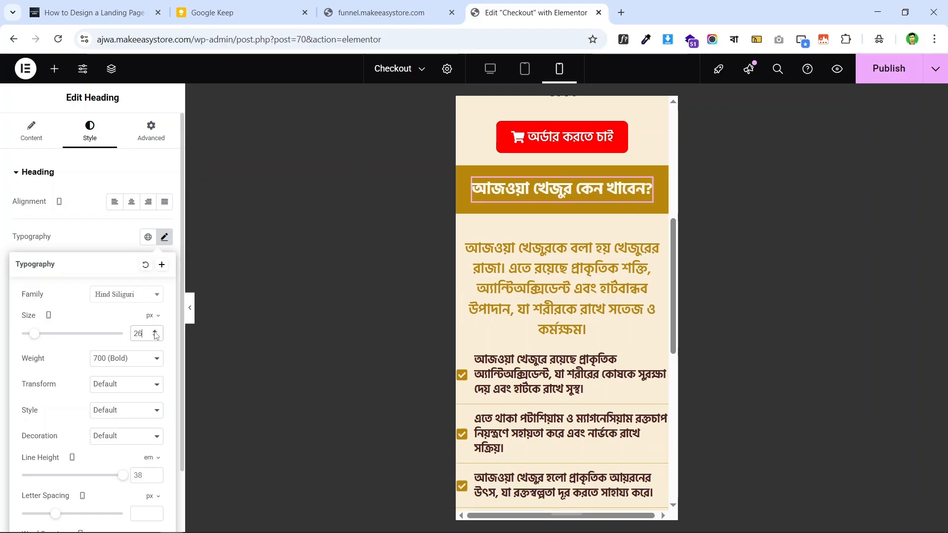
left_click(150, 458)
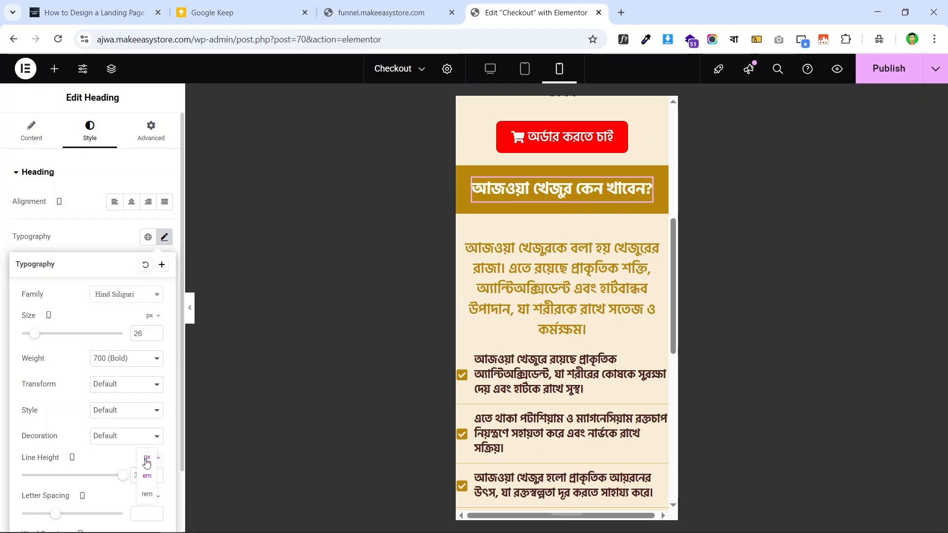
left_click(146, 457)
type("2")
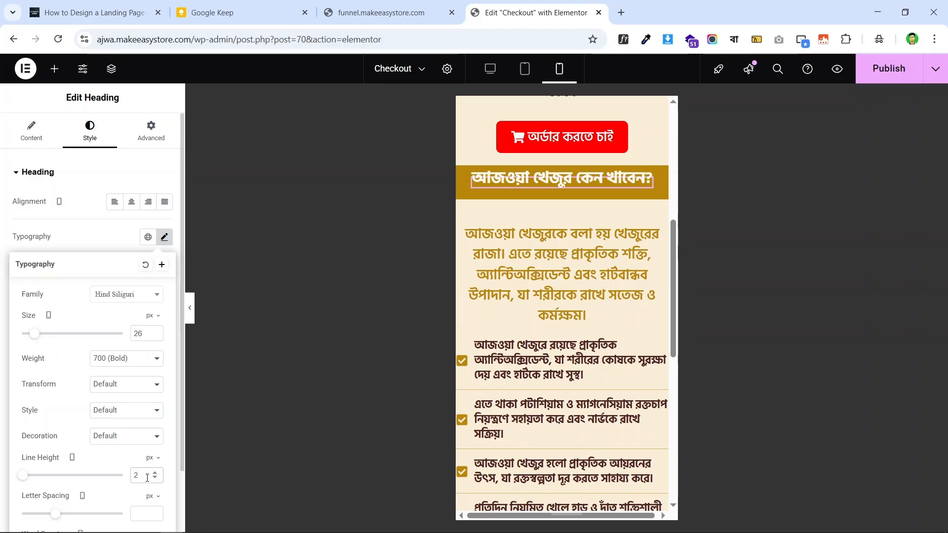
type("8")
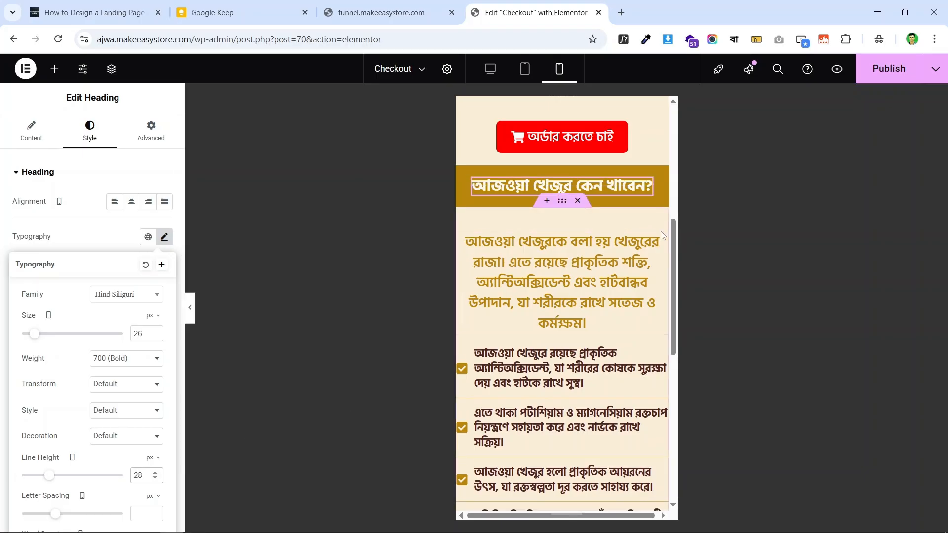
left_click(332, 271)
- Give the intro paragraph a 20 px font size and a 26 px line height
left_click(165, 237)
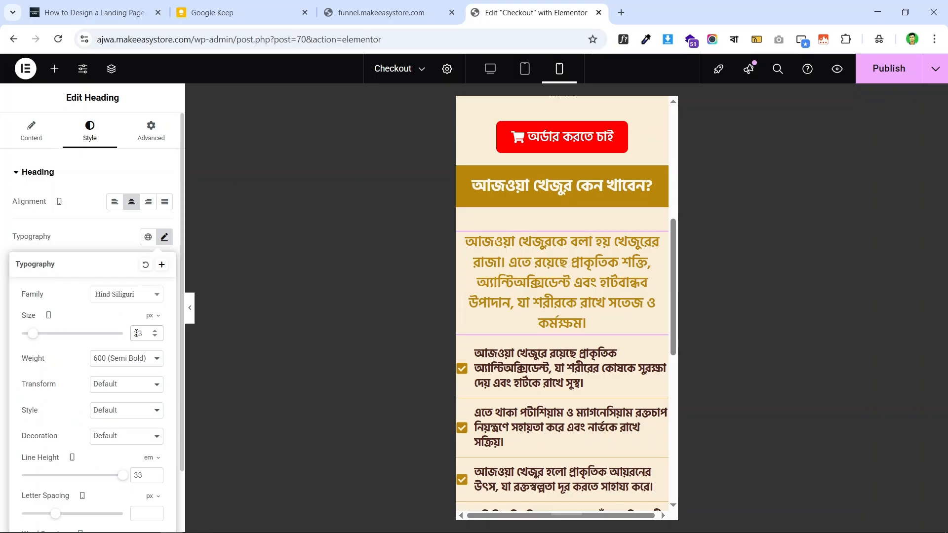
key("BackSpace")
type("0")
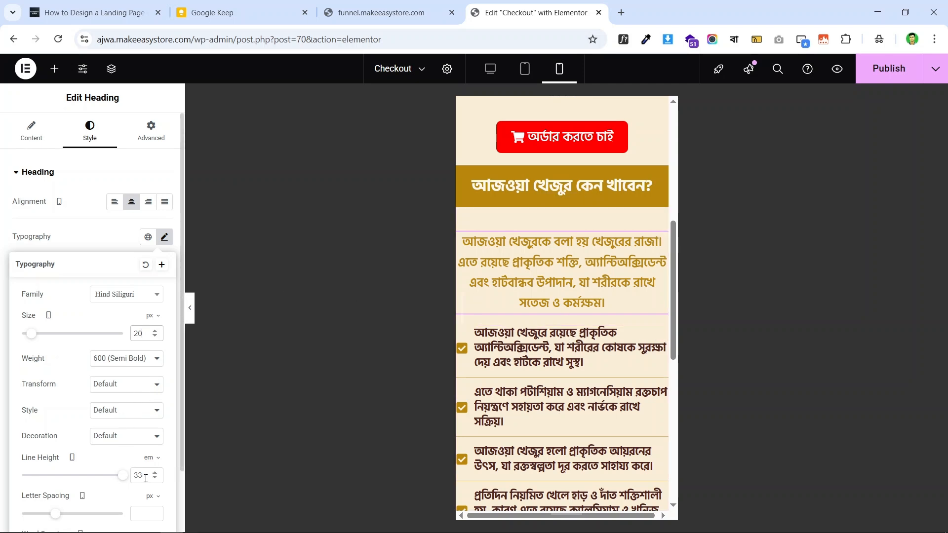
left_click(147, 459)
left_click(149, 470)
left_click(141, 481)
type("25")
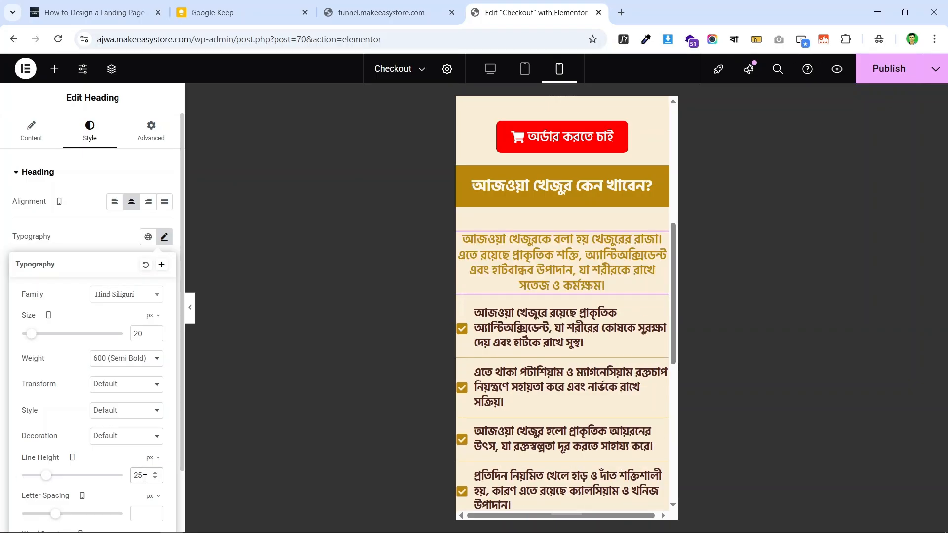
key("Up")
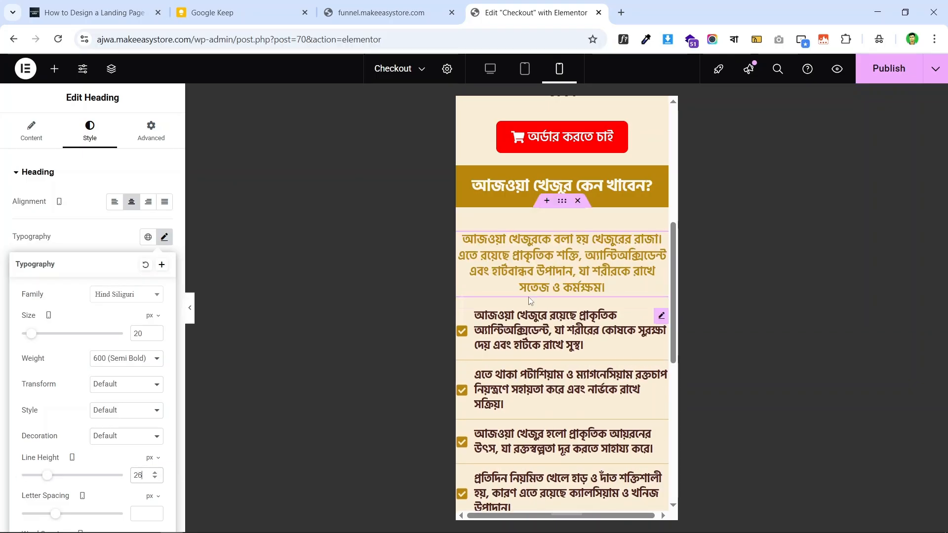
left_click(562, 202)
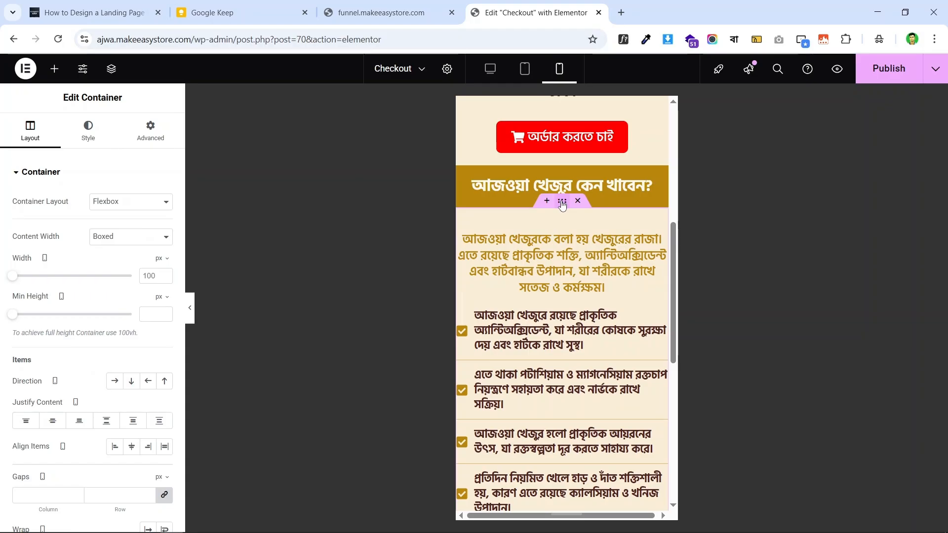
- Unlink the container's mobile padding and set it to 20 top, 10 right, 20 bottom, 10 left
left_click(157, 138)
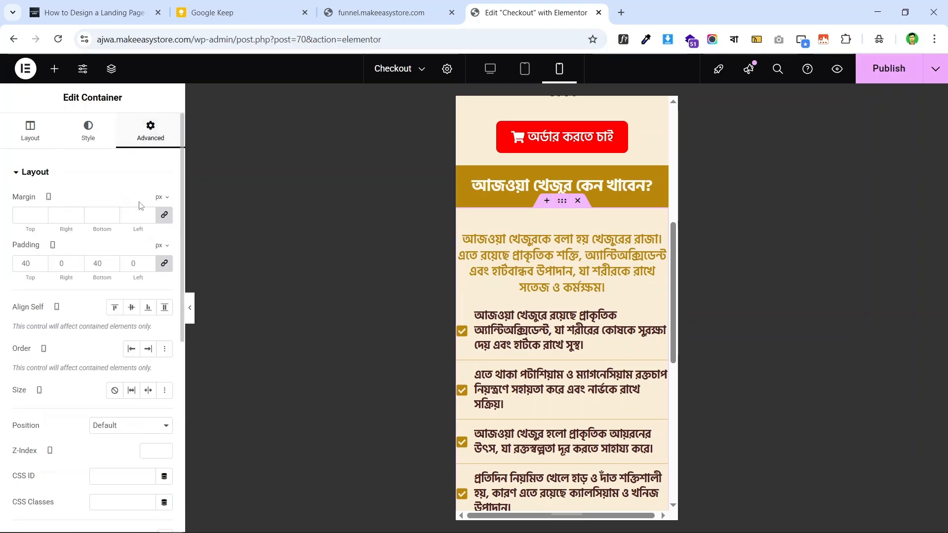
left_click(165, 263)
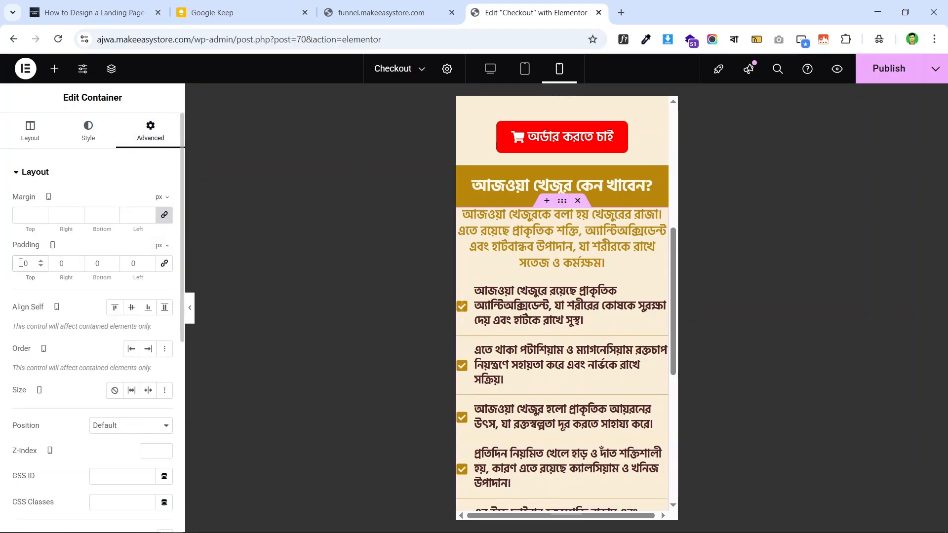
left_click(21, 263)
type("2")
left_click(92, 263)
type("2")
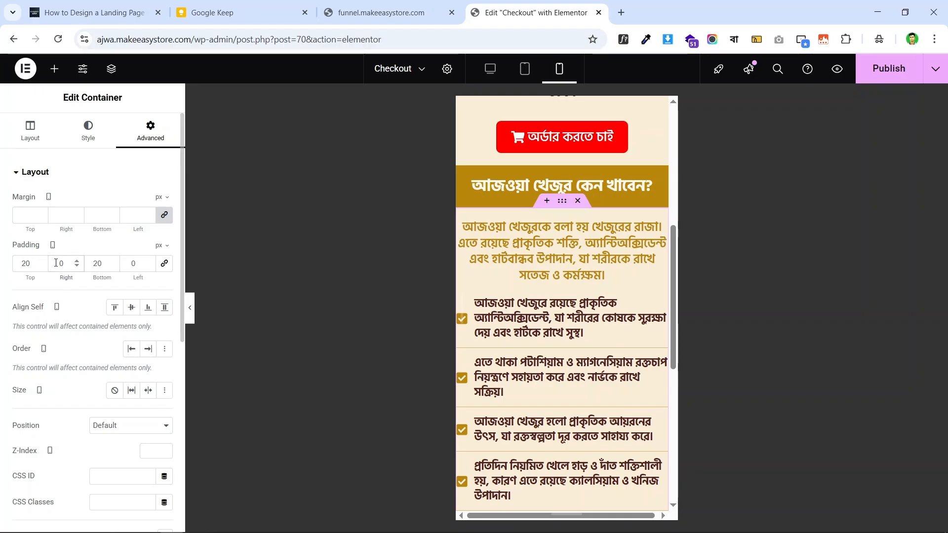
left_click(56, 263)
type("1")
left_click(131, 265)
type("1")
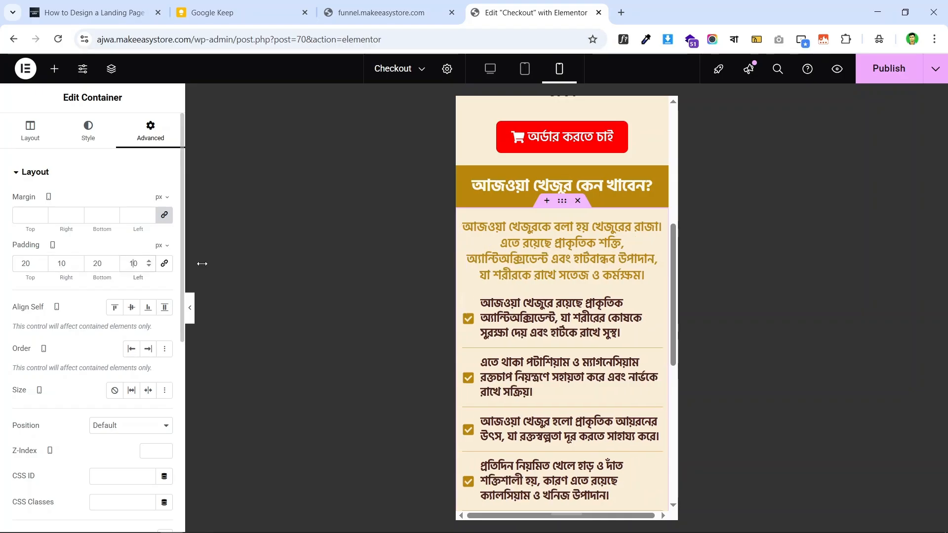
scroll(567, 253, "down", 5)
scroll(567, 253, "up", 4)
scroll(568, 255, "up", 2)
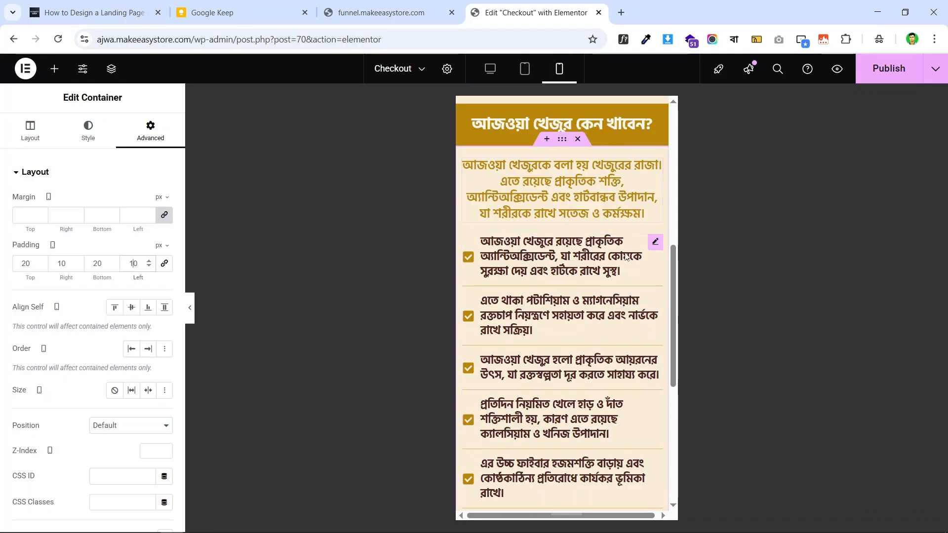
scroll(575, 264, "down", 5)
scroll(582, 272, "up", 5)
scroll(585, 275, "down", 3)
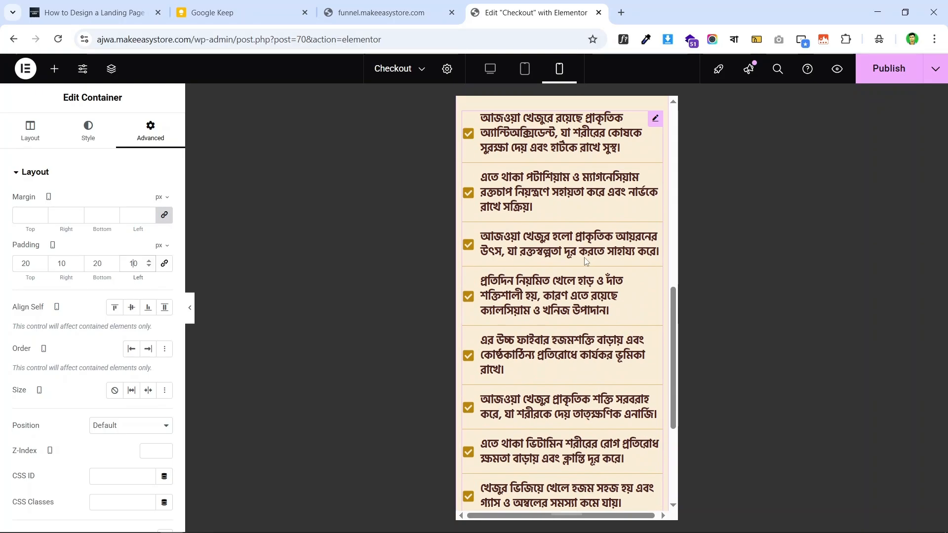
scroll(598, 262, "up", 2)
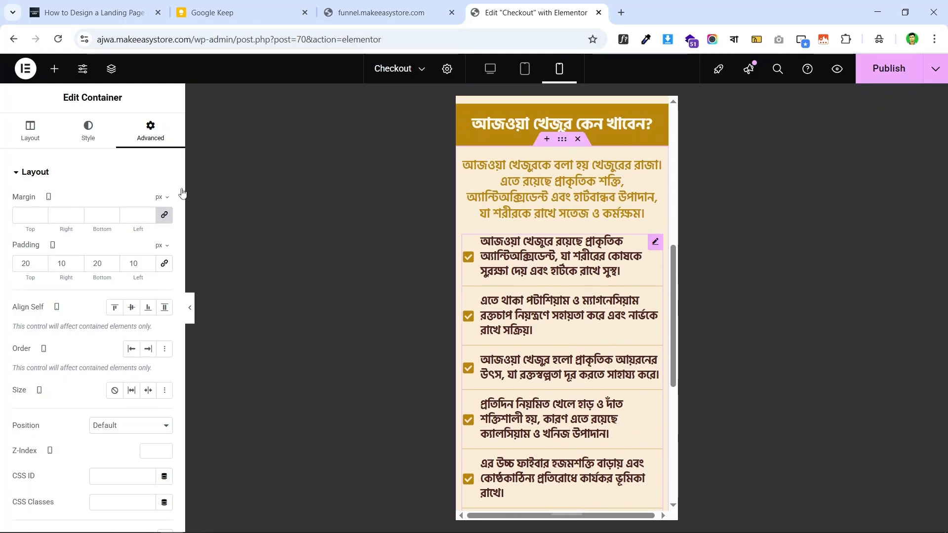
- Select the benefits Icon List and preview the page in the desktop layout
left_click(70, 141)
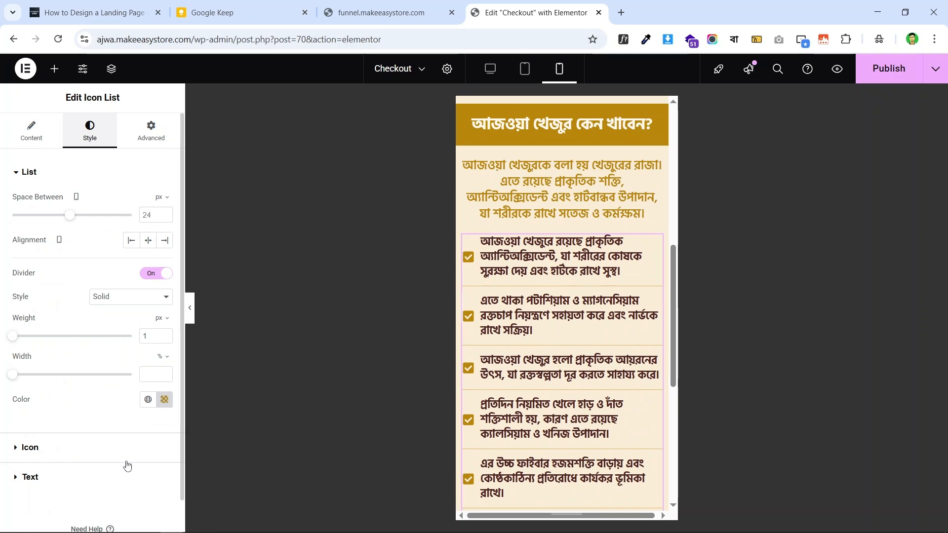
scroll(580, 242, "down", 6)
scroll(579, 239, "up", 7)
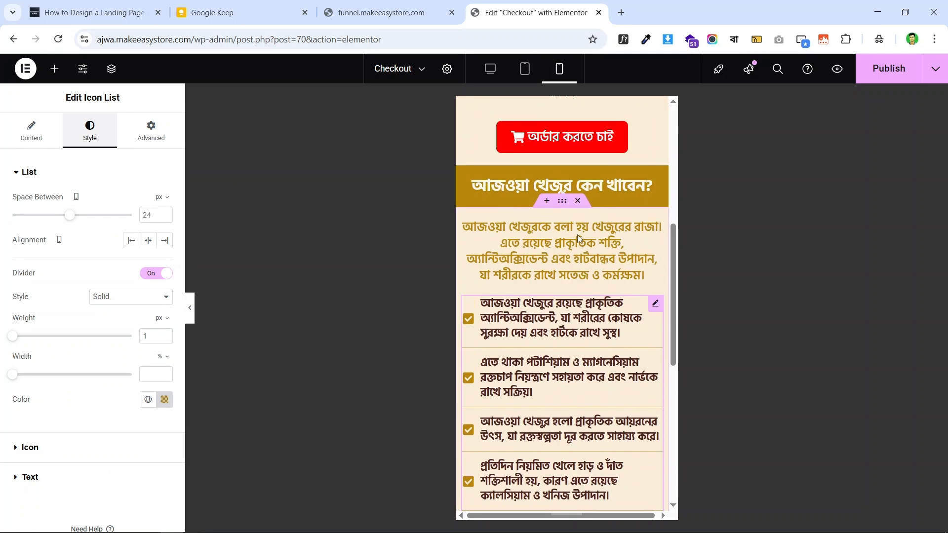
scroll(579, 239, "up", 5)
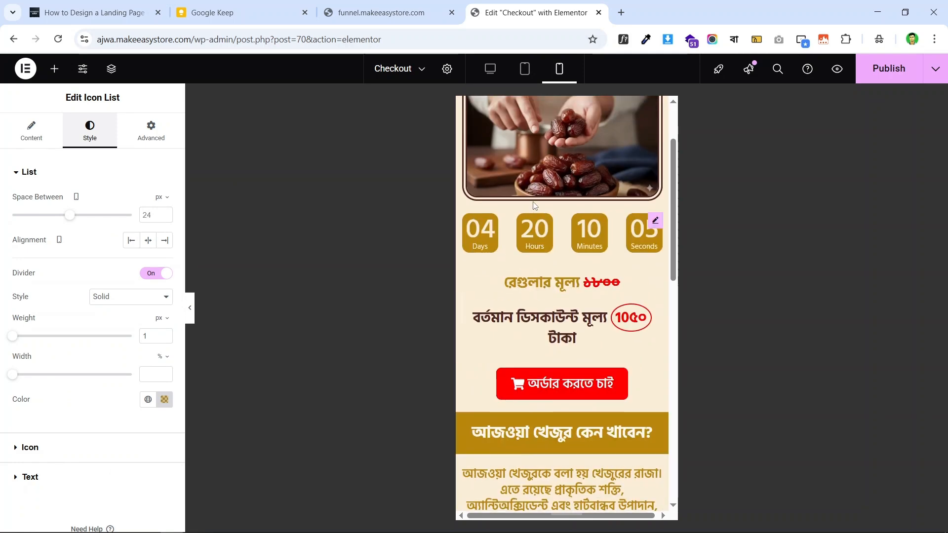
left_click(489, 70)
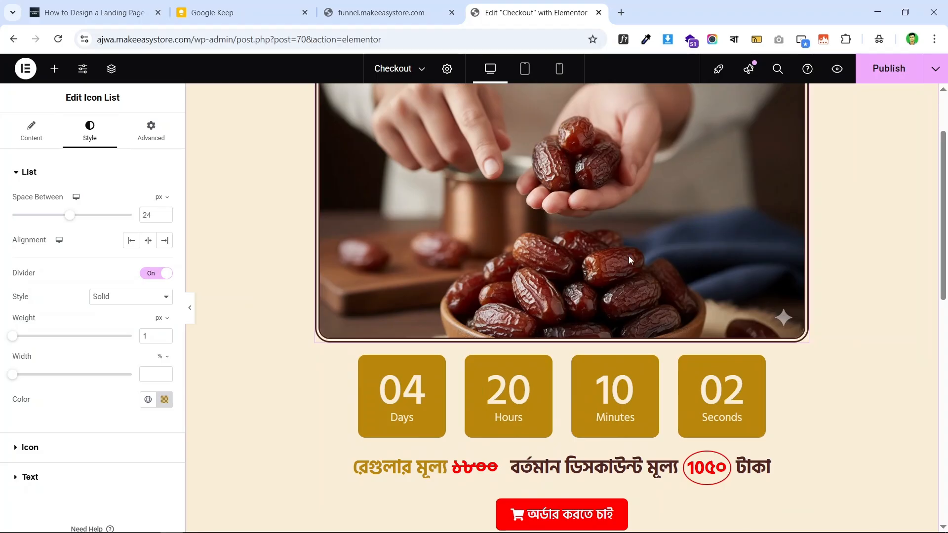
scroll(629, 261, "down", 7)
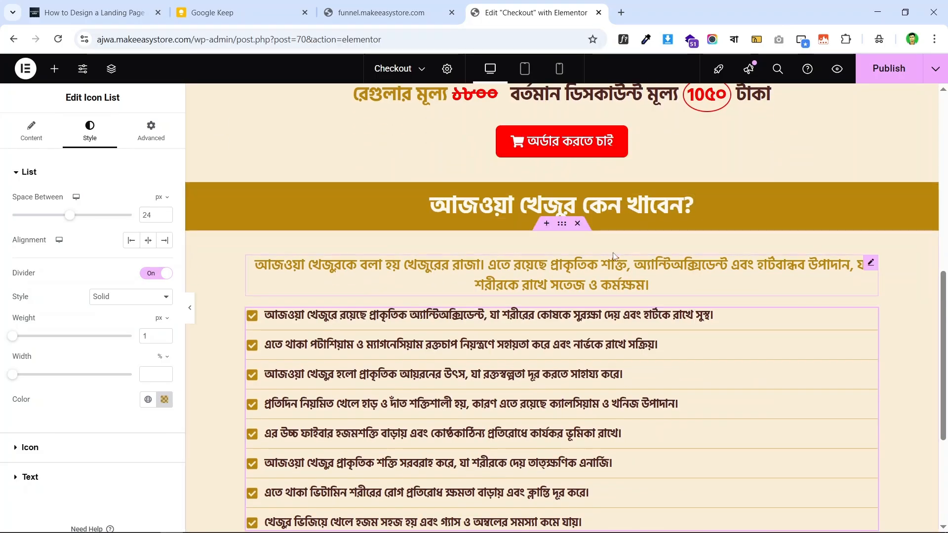
scroll(614, 256, "down", 4)
scroll(635, 222, "up", 3)
- Compare with the live funnel page and copy the discounted price heading 'বর্তমান ডিসকাউন্ট মূল্য ১০৫০ টাকা'
scroll(635, 222, "down", 3)
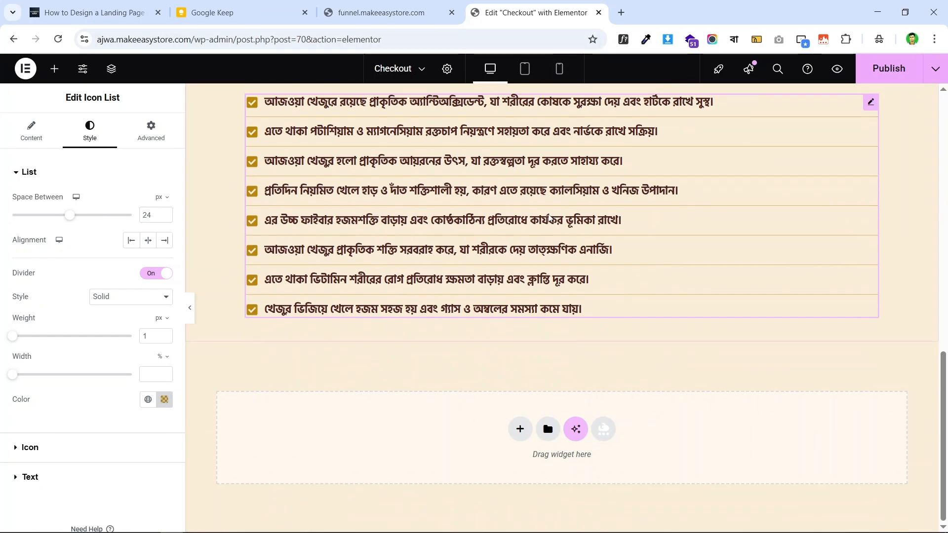
scroll(550, 217, "up", 3)
scroll(545, 214, "down", 3)
left_click(383, 12)
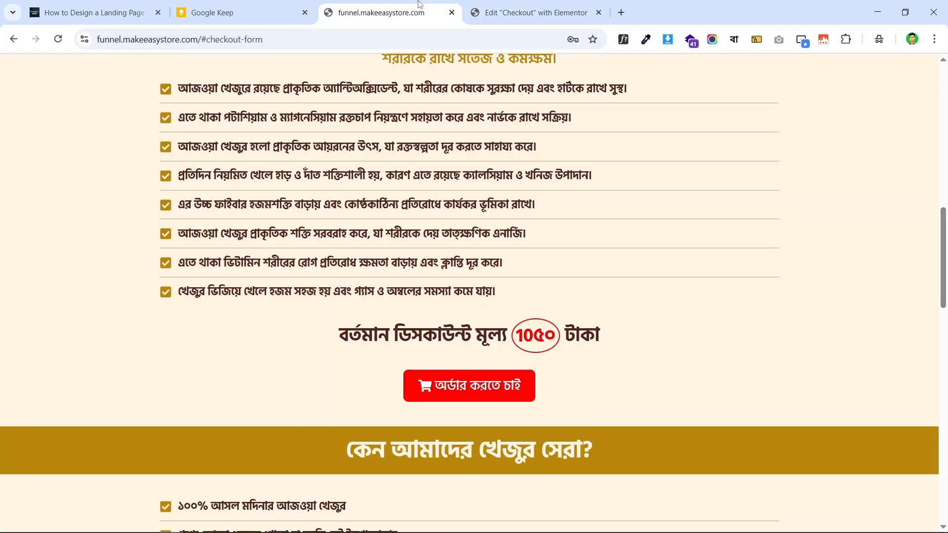
scroll(625, 282, "down", 3)
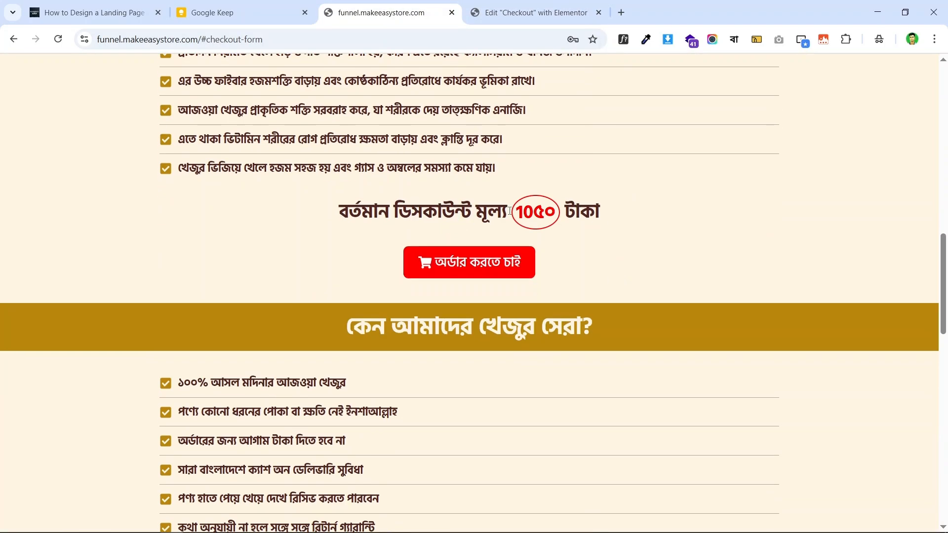
left_click(536, 12)
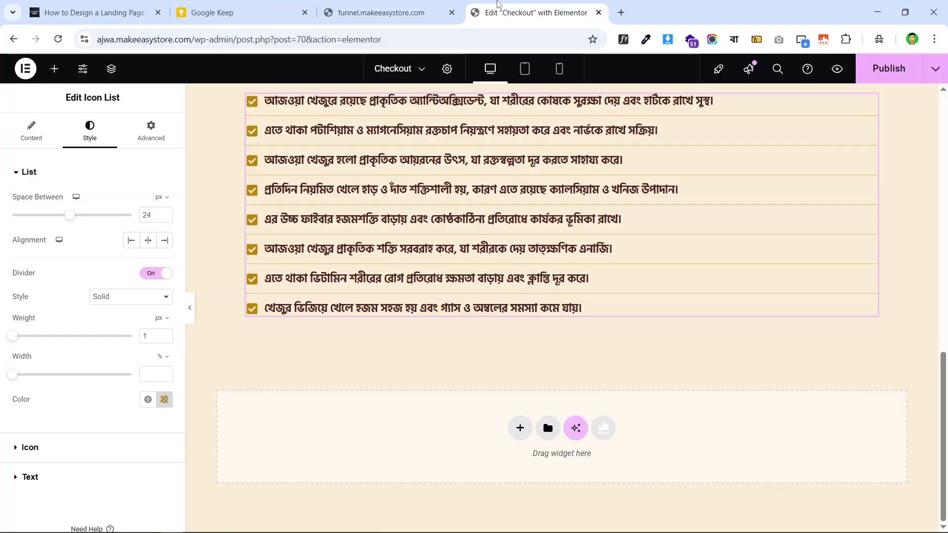
scroll(575, 252, "up", 6)
scroll(763, 183, "down", 2)
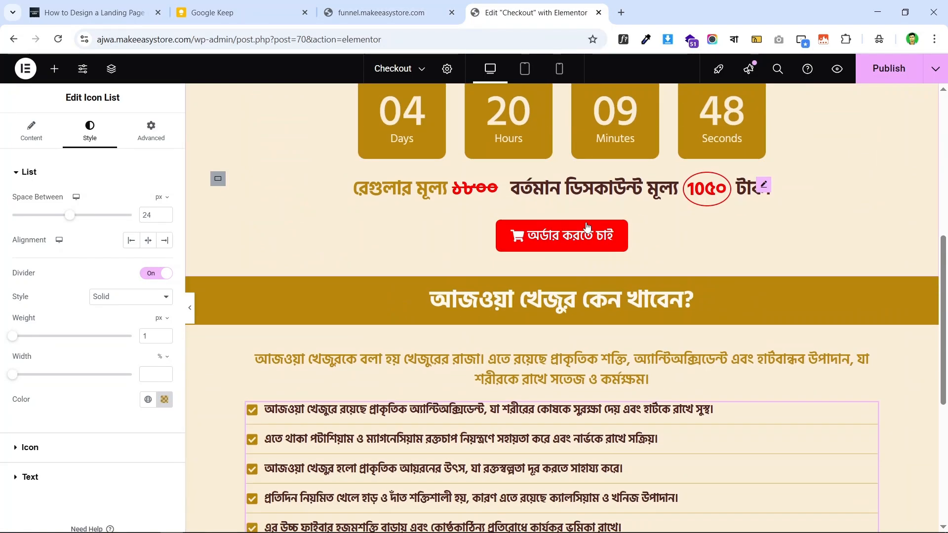
right_click(763, 187)
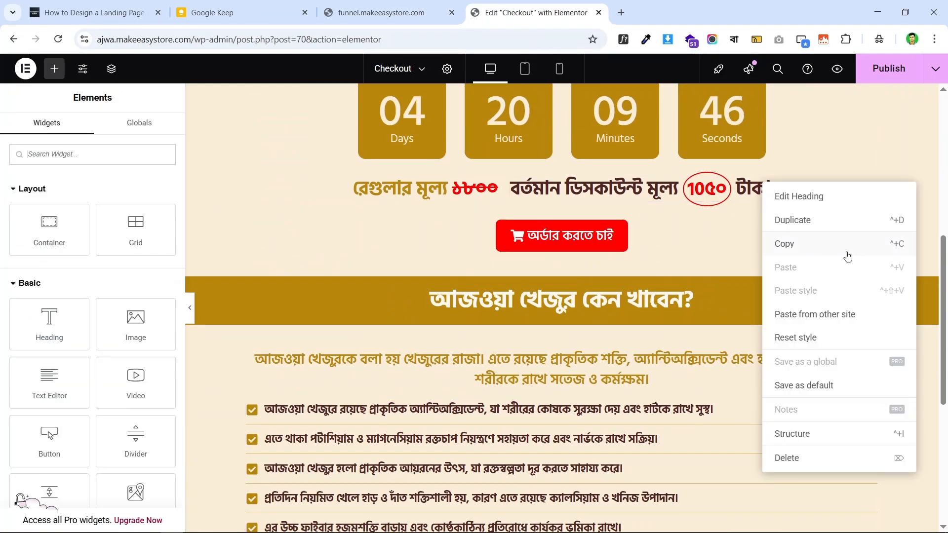
left_click(805, 244)
- Copy the price heading again, recheck the live page, and open the menu below the benefits list
left_click(429, 11)
left_click(508, 19)
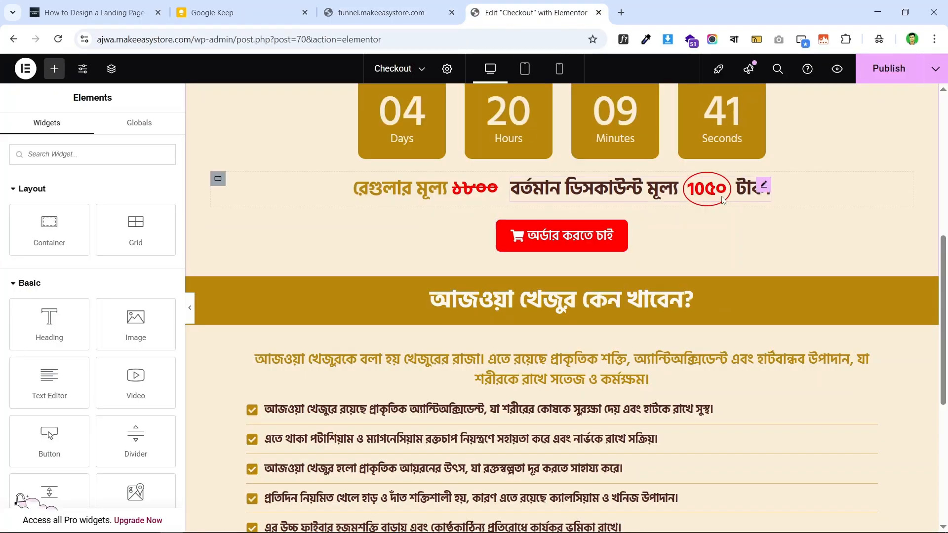
right_click(764, 187)
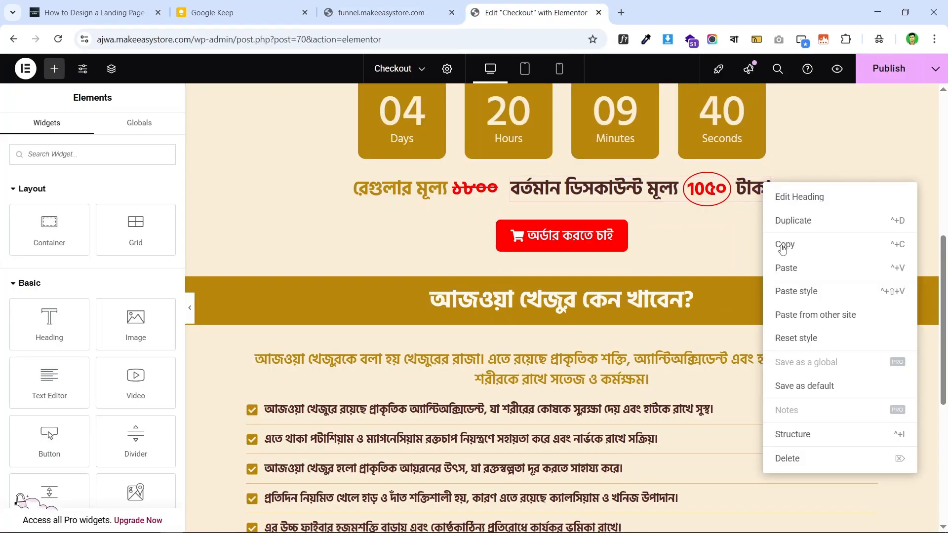
left_click(813, 244)
left_click(388, 4)
scroll(572, 198, "down", 2)
scroll(571, 198, "up", 2)
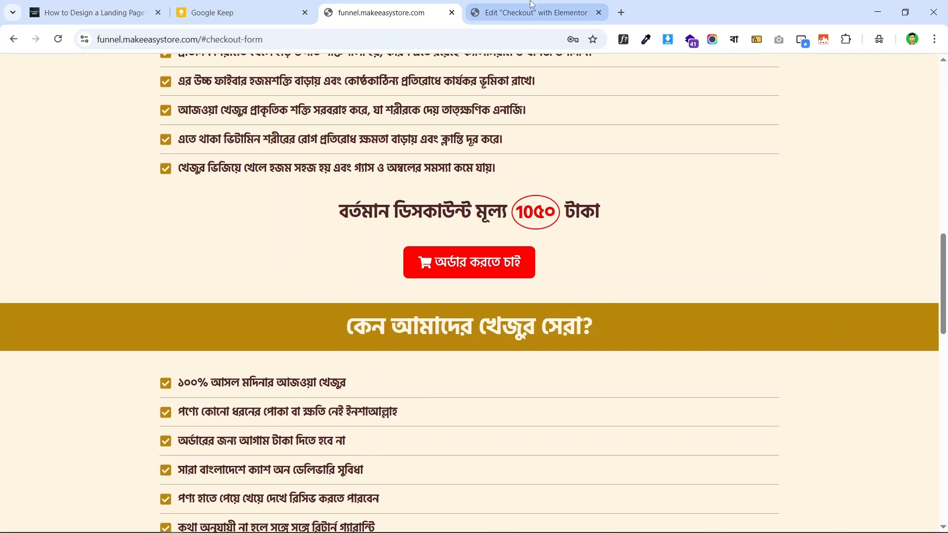
left_click(531, 4)
scroll(572, 203, "down", 5)
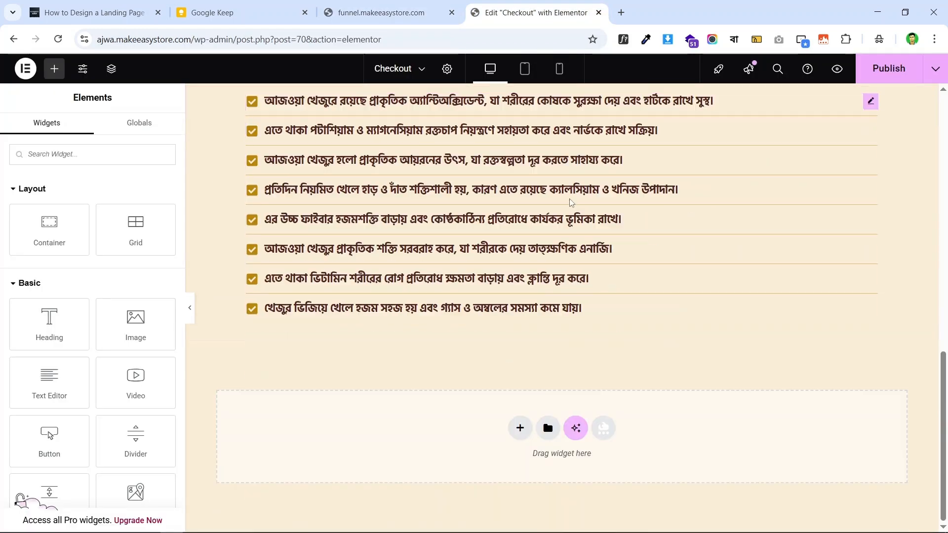
right_click(574, 315)
- Paste the price heading below the benefits list, centre it, and compare with the live page
left_click(617, 328)
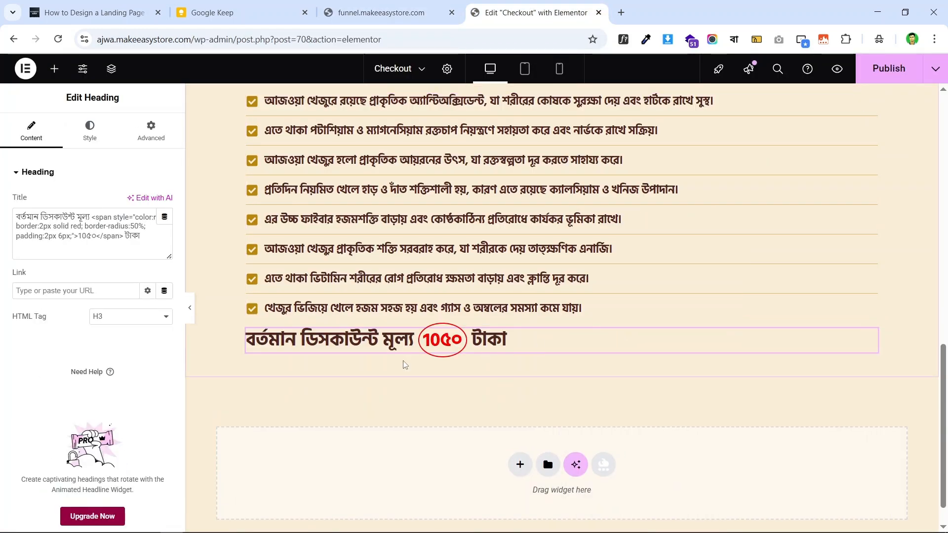
left_click(89, 131)
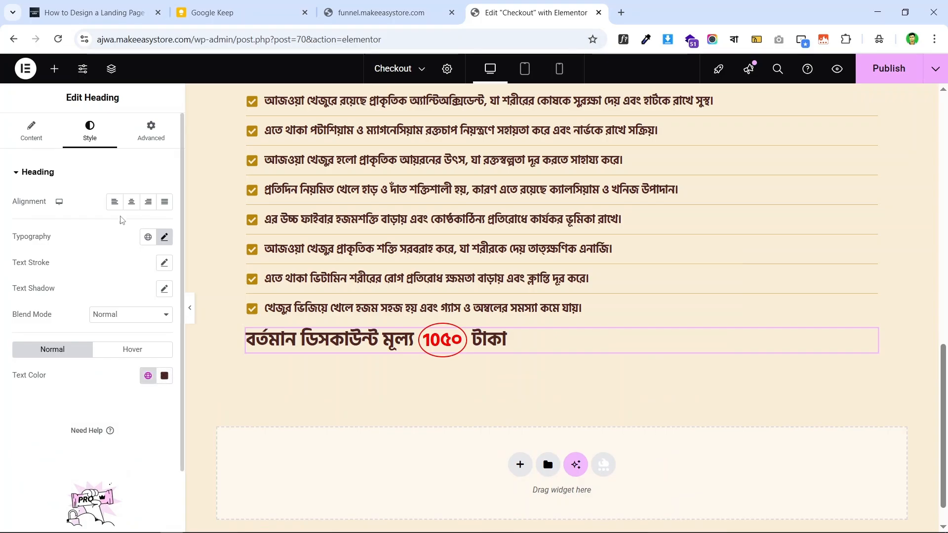
left_click(148, 202)
left_click(132, 202)
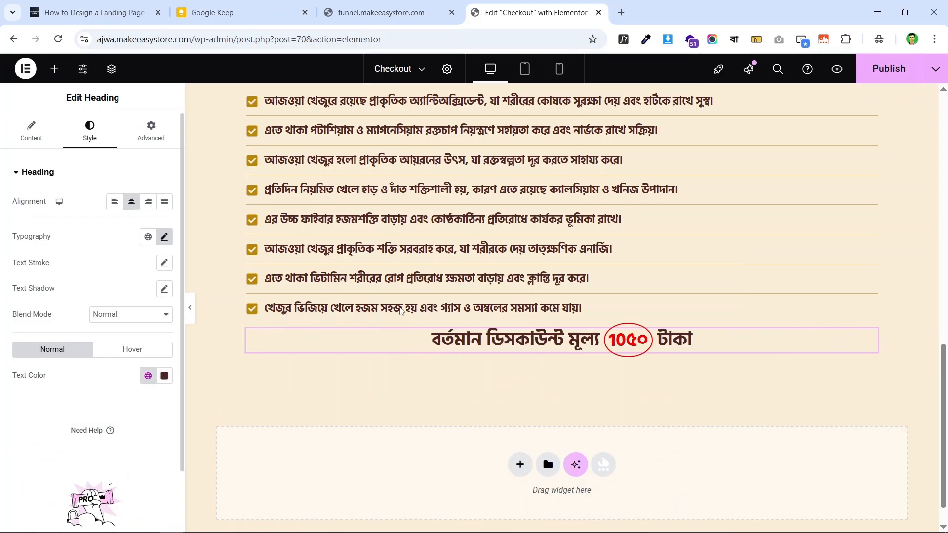
left_click(380, 12)
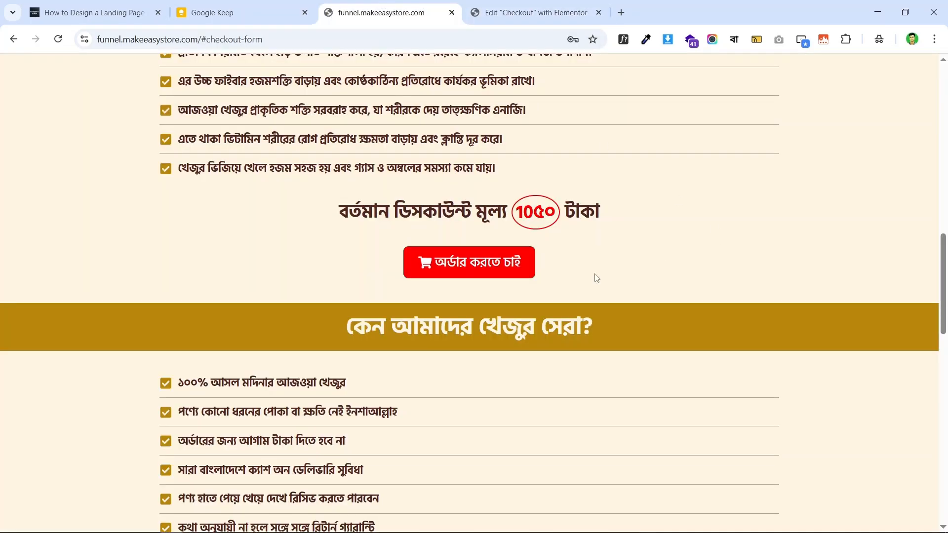
left_click(531, 13)
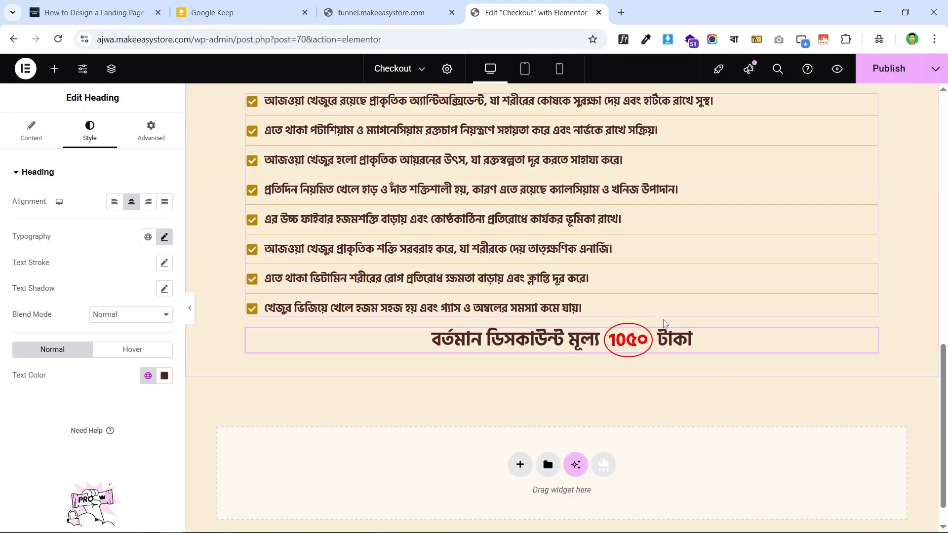
- Copy the red order button and paste it centred directly under the price heading
scroll(611, 238, "up", 5)
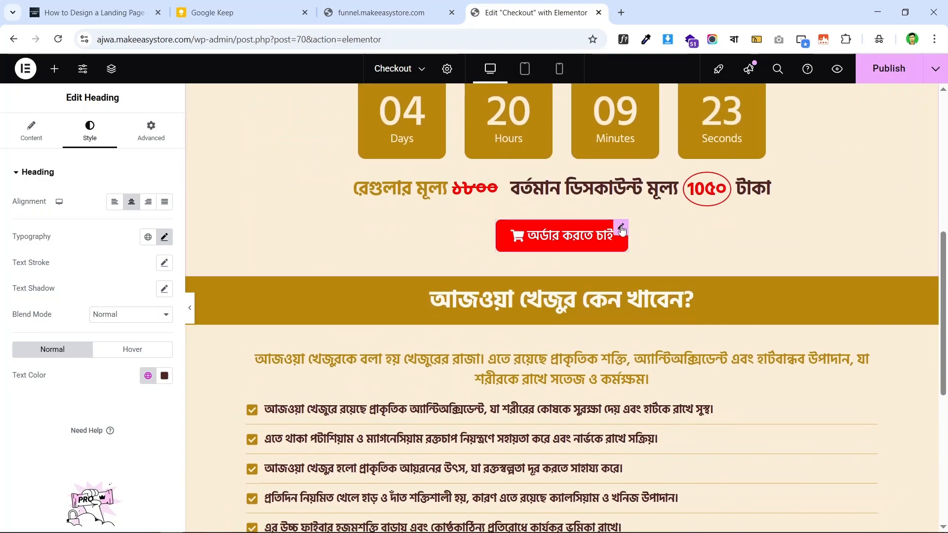
right_click(646, 227)
left_click(674, 285)
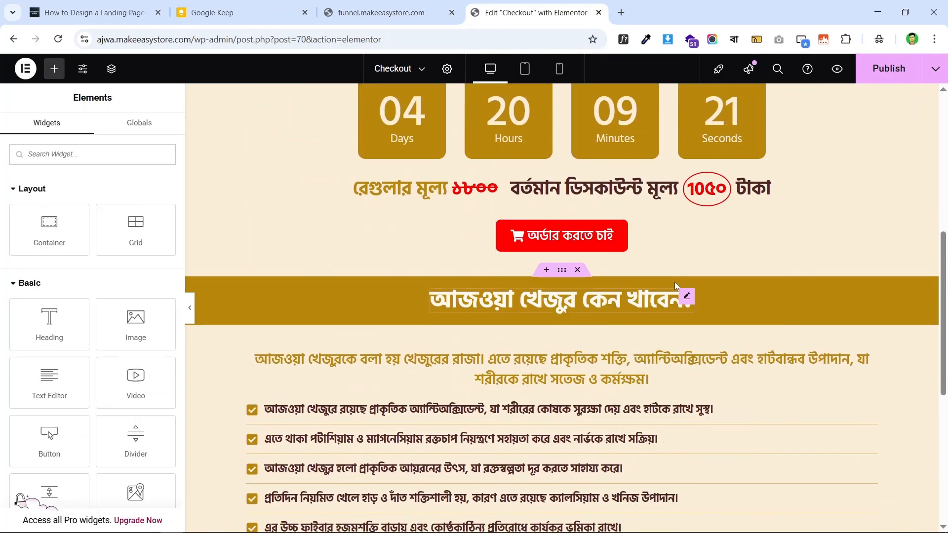
scroll(583, 261, "down", 6)
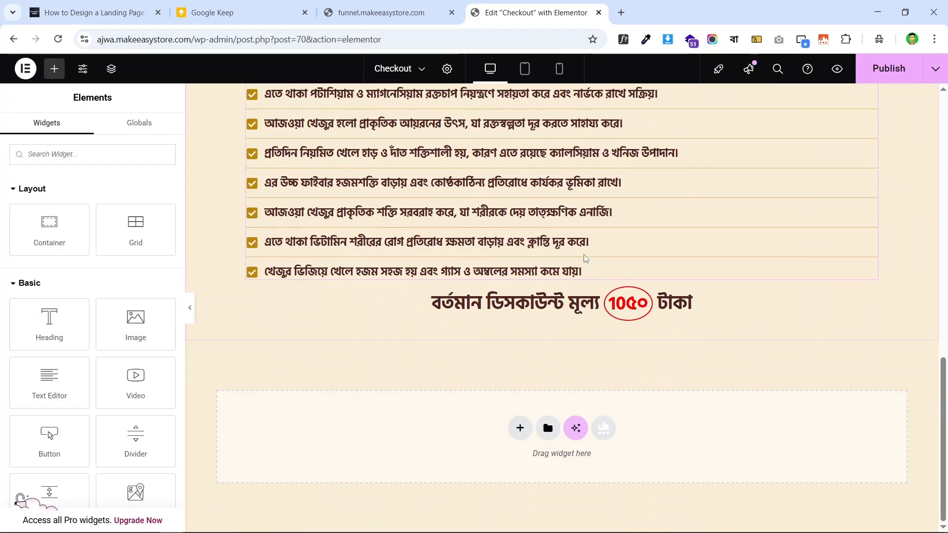
right_click(580, 302)
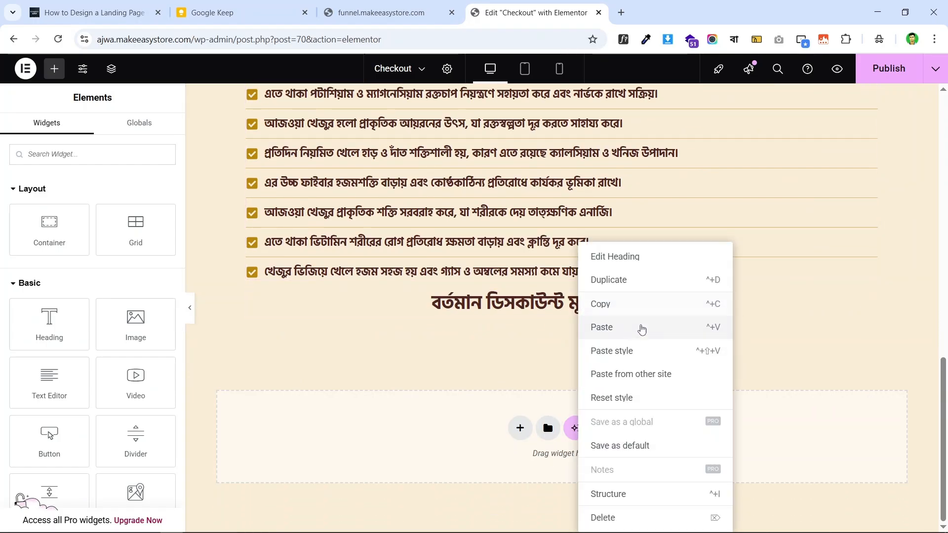
left_click(641, 328)
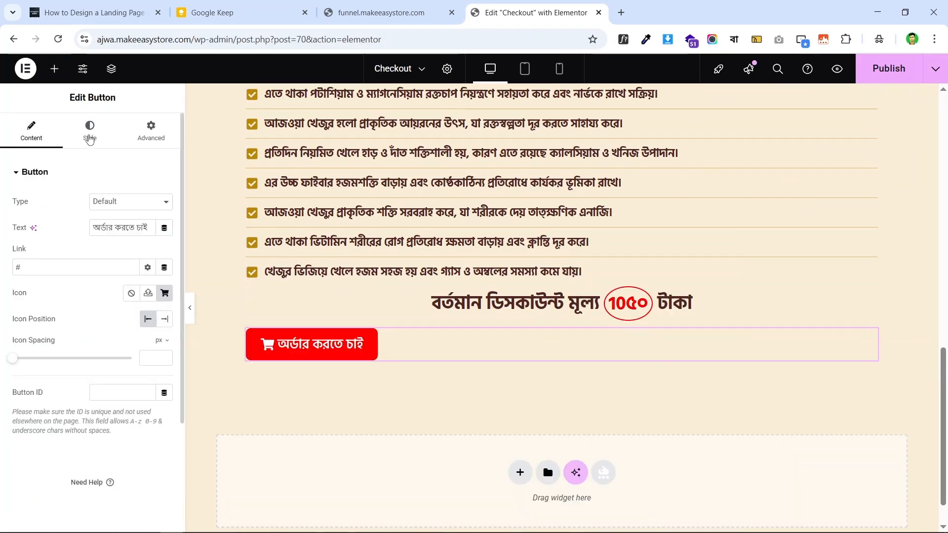
left_click(89, 130)
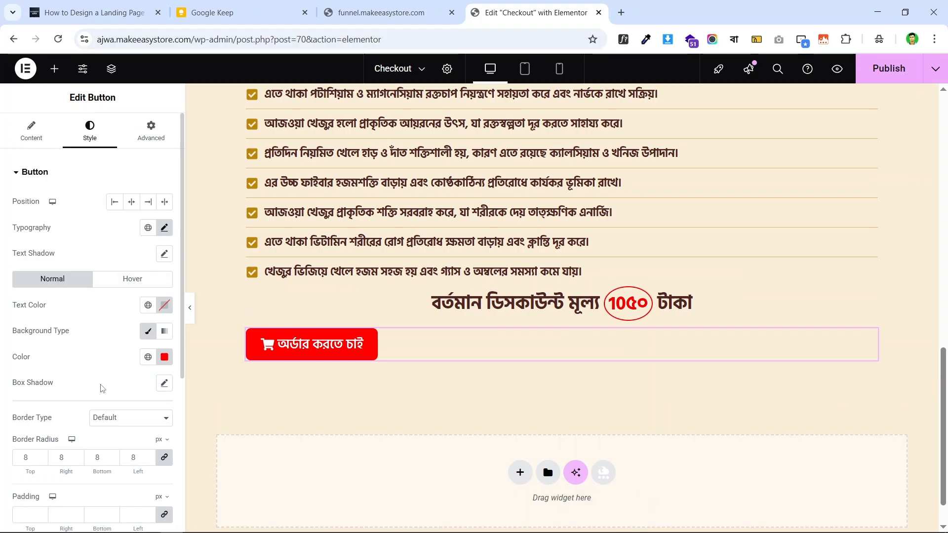
left_click(128, 202)
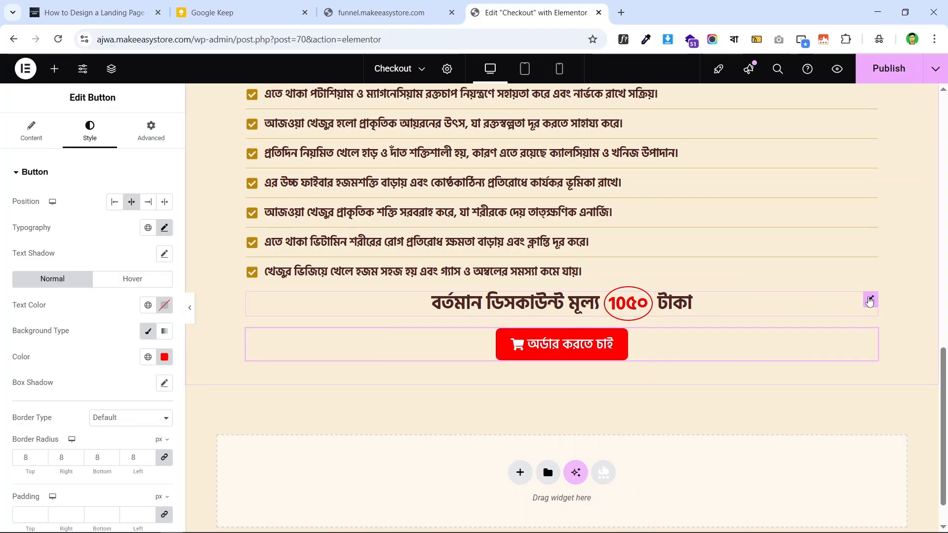
left_click(871, 301)
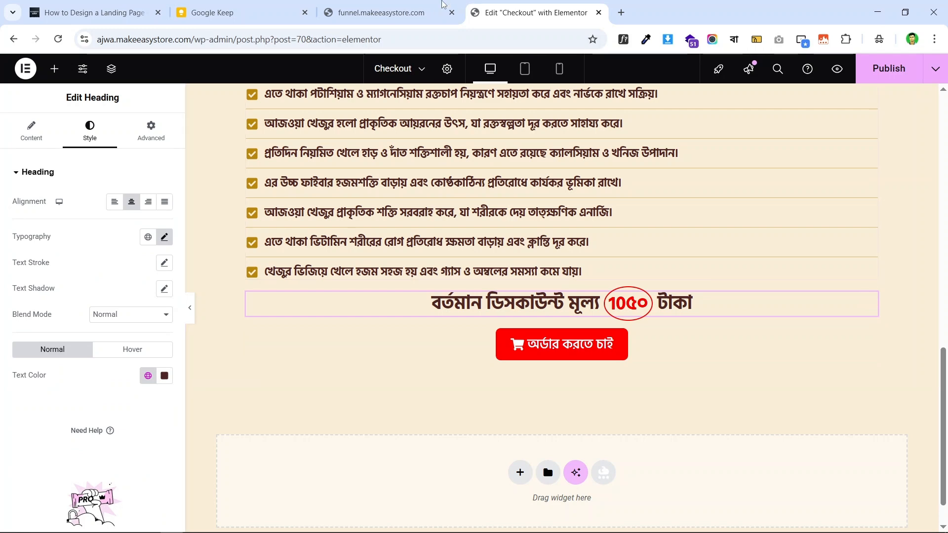
- Give the price heading an 18 px top margin and 10 px bottom margin
left_click(381, 12)
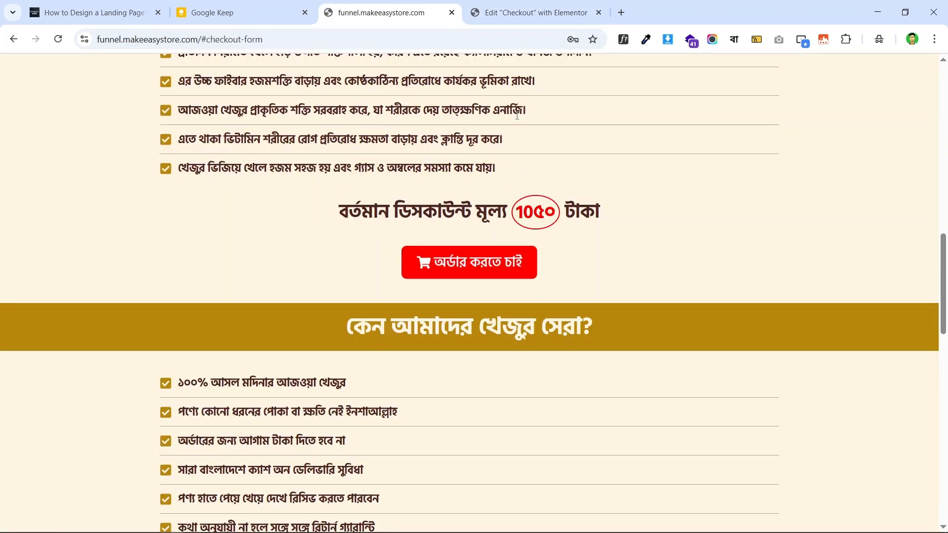
left_click(507, 4)
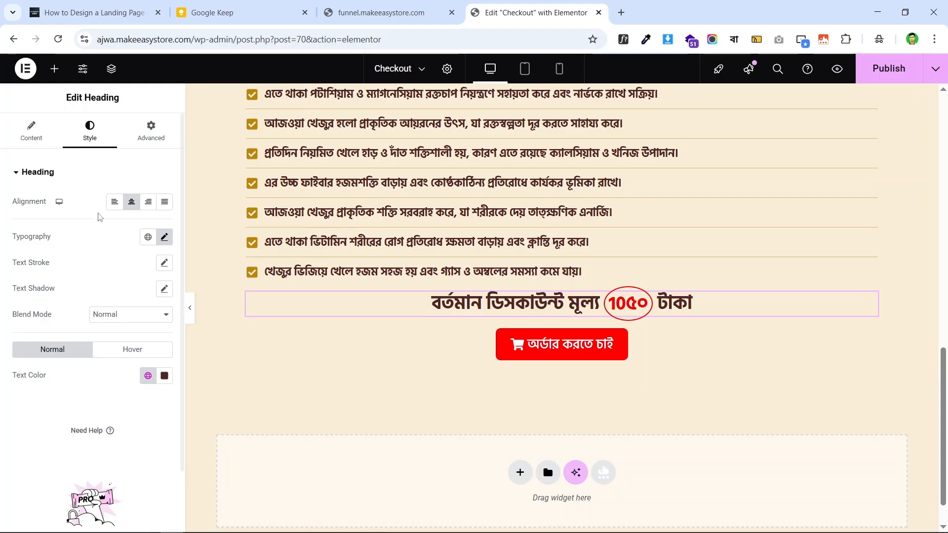
left_click(153, 134)
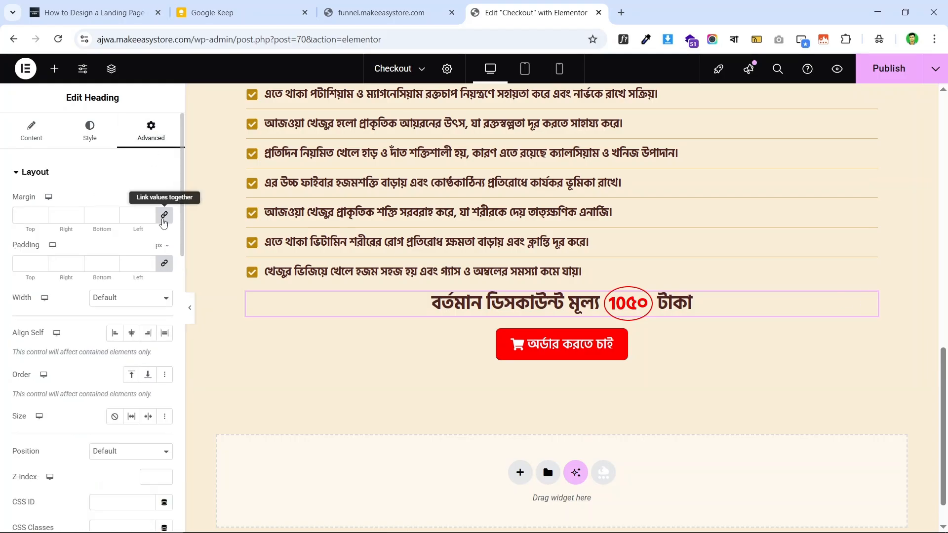
left_click(26, 215)
type("20")
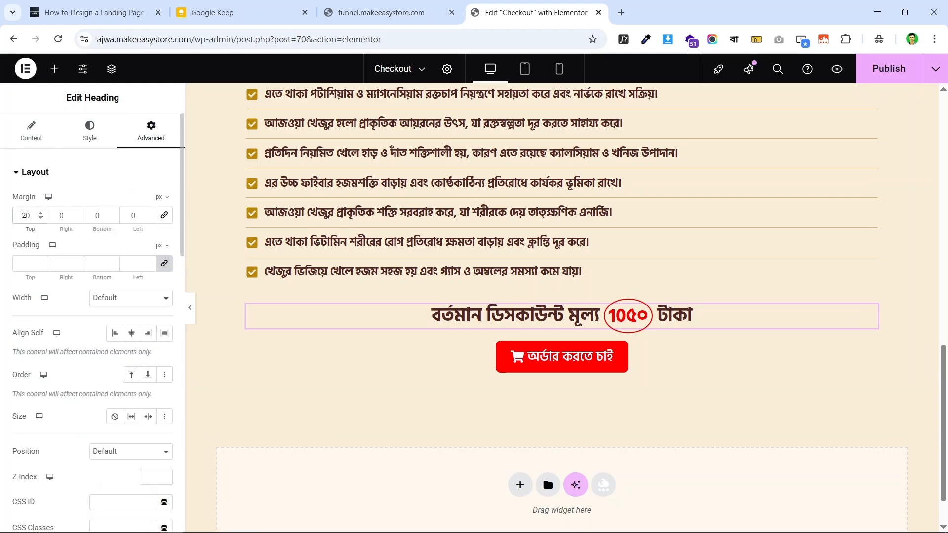
key("Down")
key("Down")
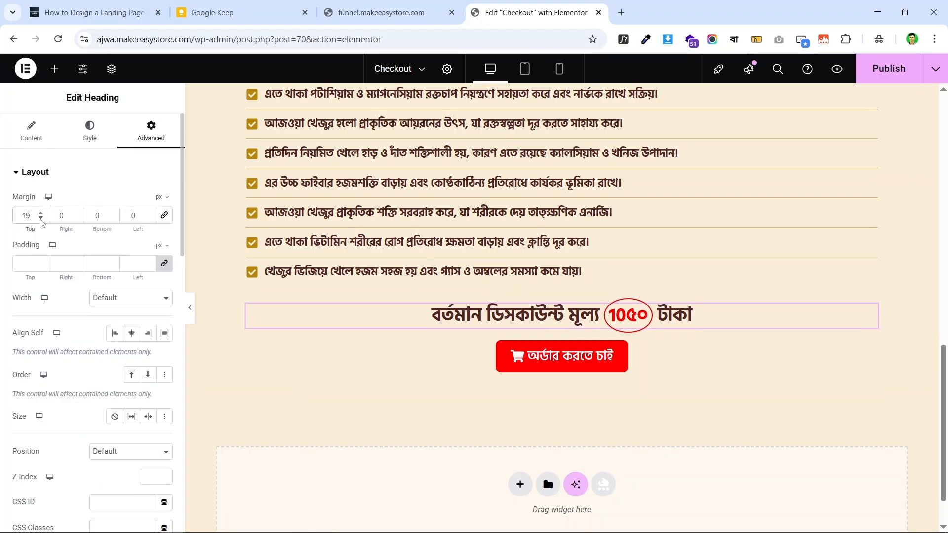
left_click(91, 215)
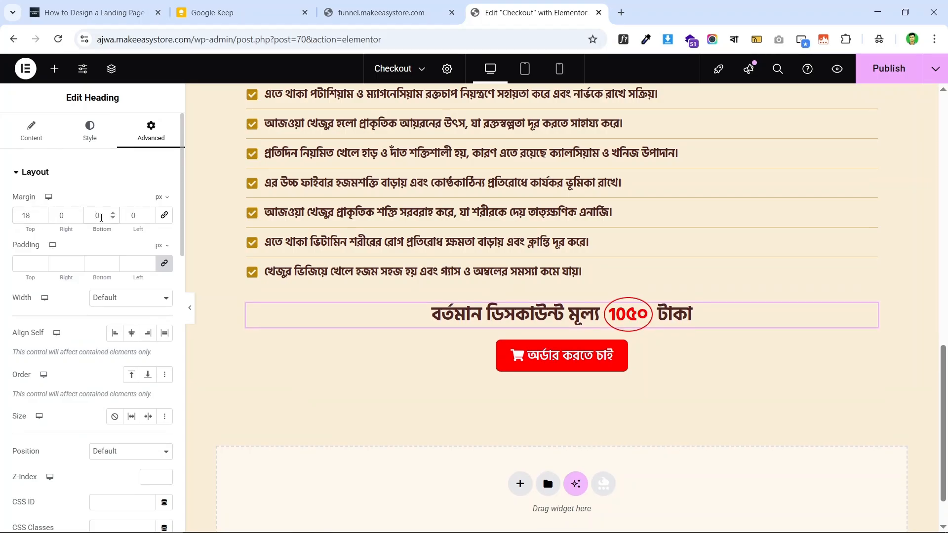
left_click(82, 215)
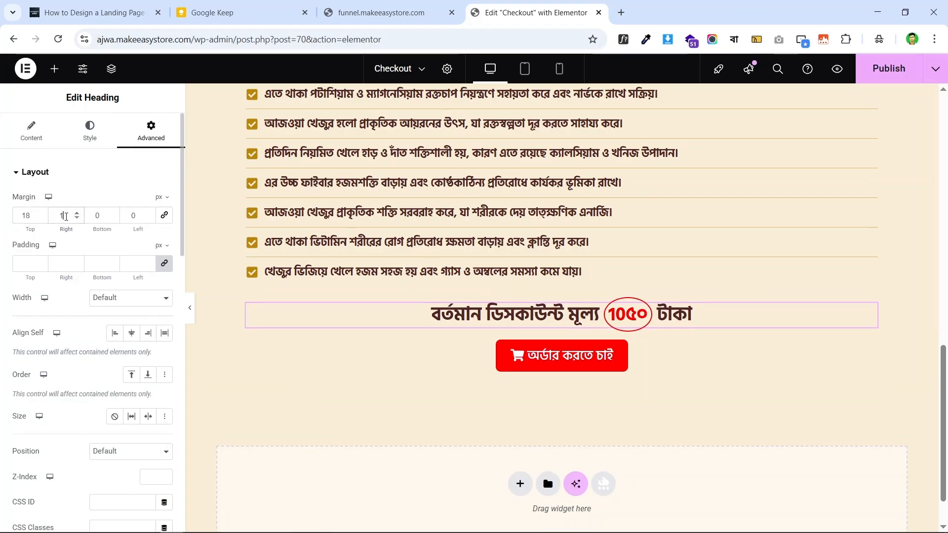
key("Down")
type("1")
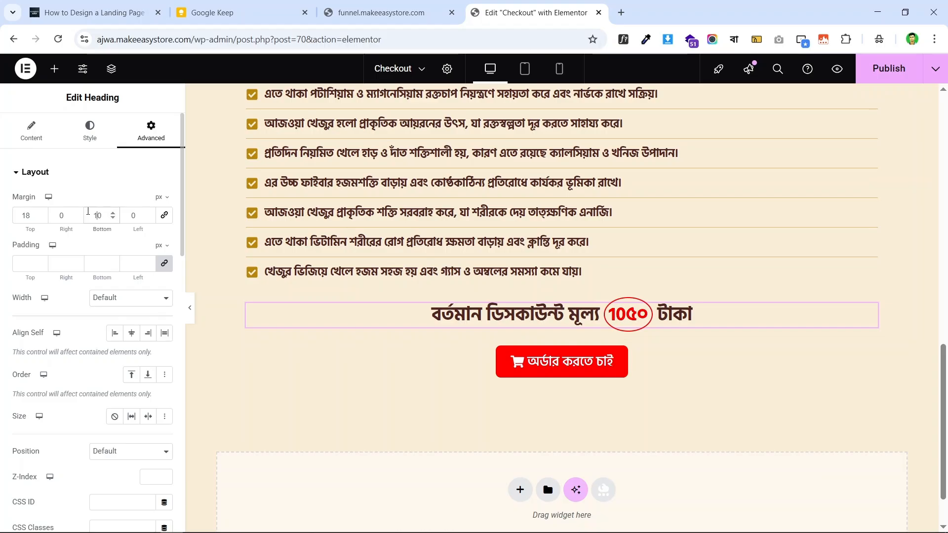
- Scroll through the live checkout page to check the new heading spacing
scroll(622, 285, "down", 1)
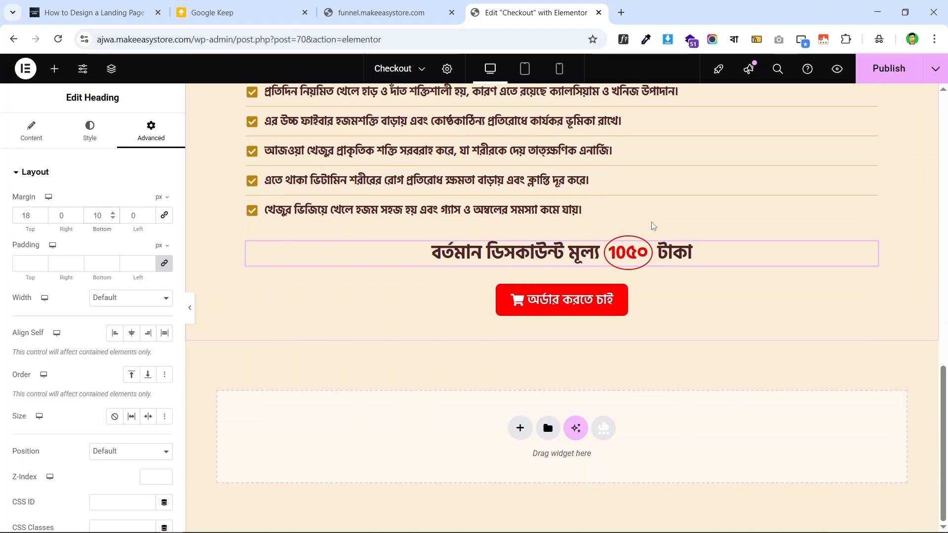
scroll(496, 238, "up", 4)
scroll(496, 237, "down", 3)
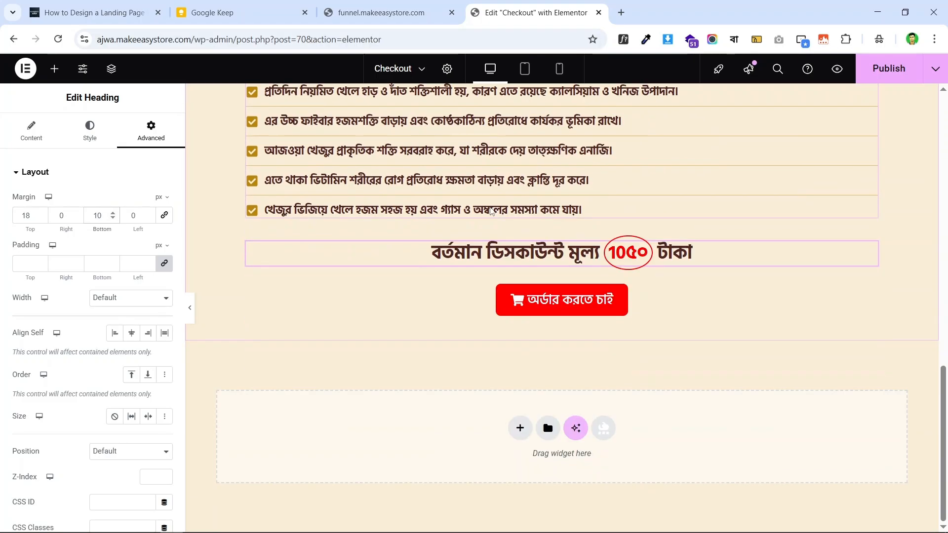
left_click(343, 12)
scroll(416, 232, "down", 4)
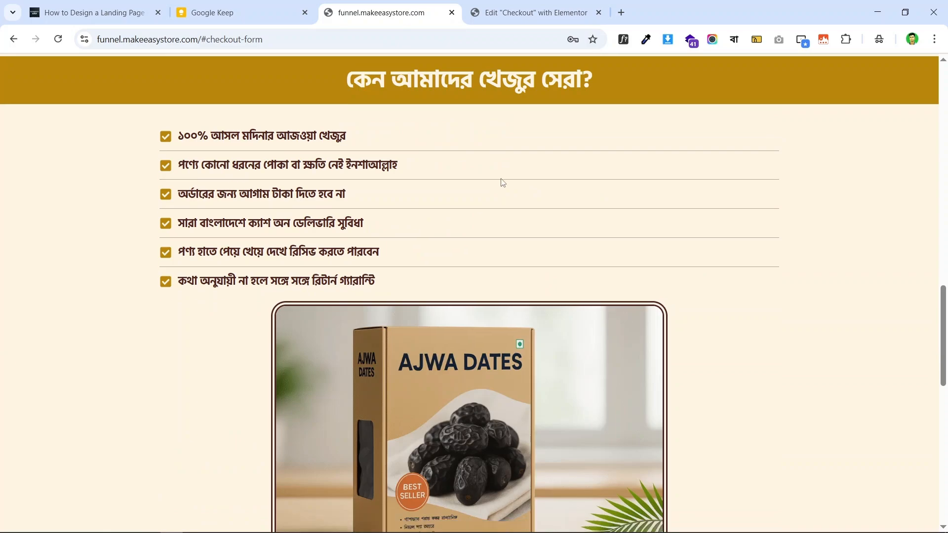
scroll(502, 184, "up", 3)
scroll(191, 176, "down", 4)
scroll(550, 176, "up", 5)
scroll(494, 195, "up", 5)
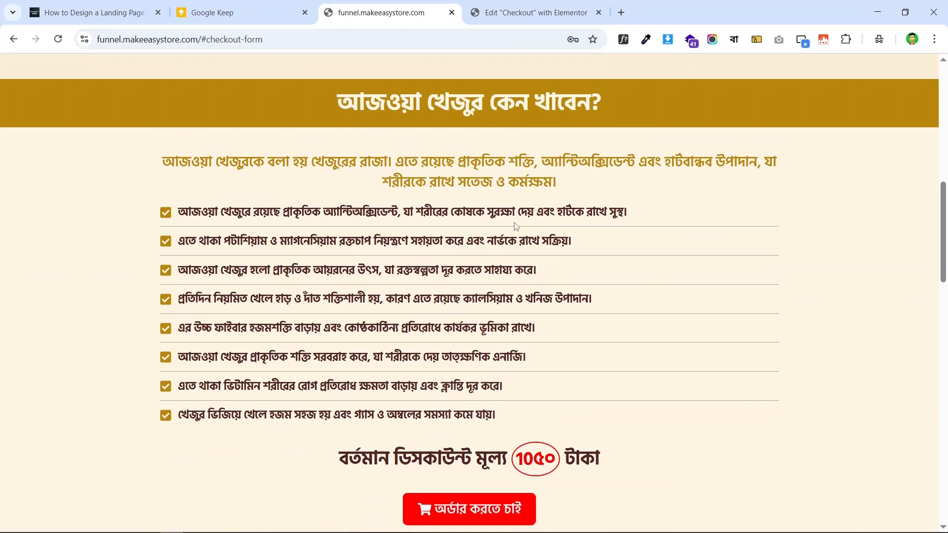
scroll(494, 195, "down", 5)
scroll(469, 203, "up", 6)
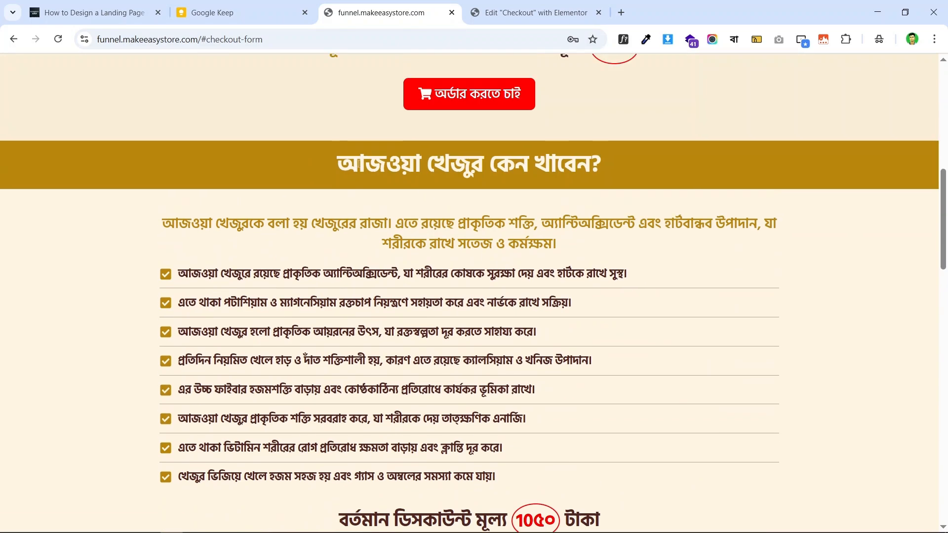
scroll(494, 198, "down", 3)
scroll(302, 137, "down", 4)
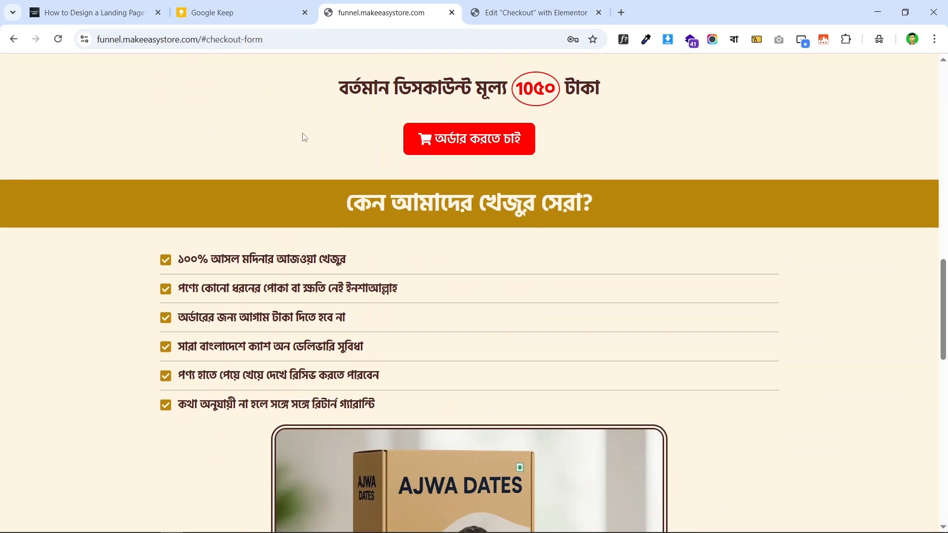
scroll(380, 184, "up", 5)
scroll(381, 183, "up", 1)
scroll(542, 206, "down", 7)
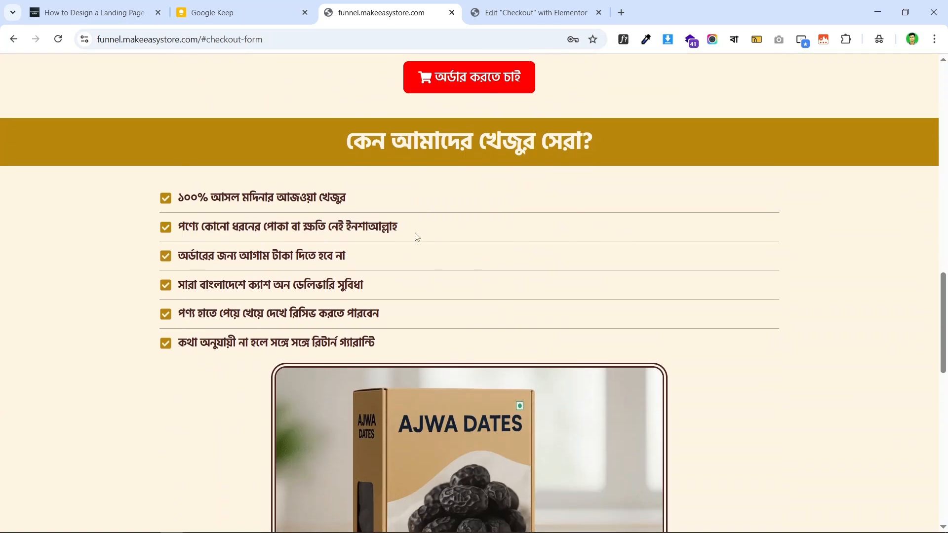
- Select the gold 'আজওয়া খেজুর কেন খাবেন?' section container and open its context menu
left_click(548, 10)
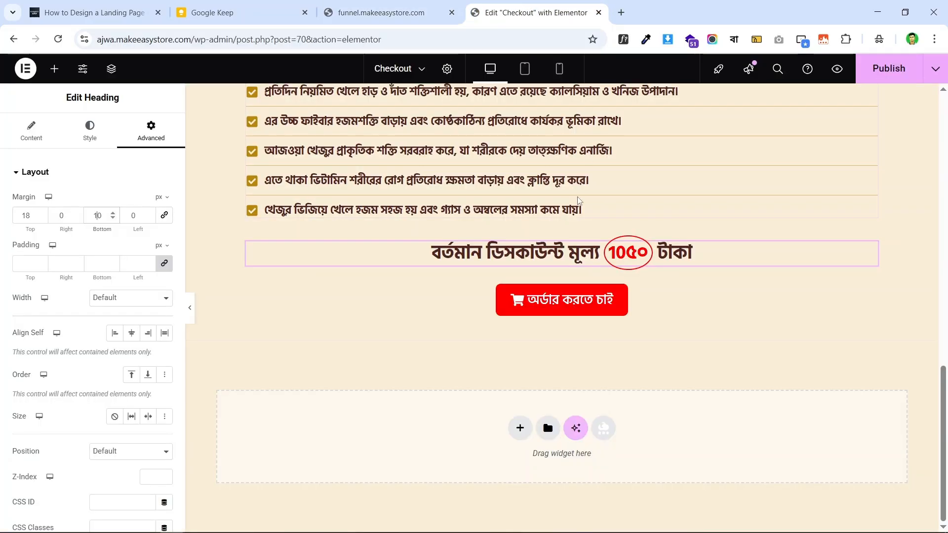
scroll(588, 186, "up", 7)
scroll(588, 185, "down", 2)
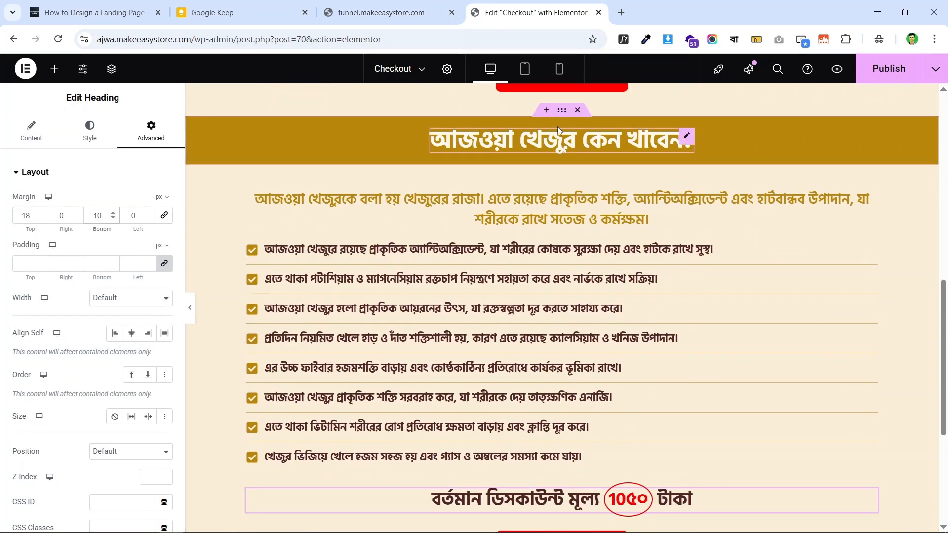
left_click(562, 110)
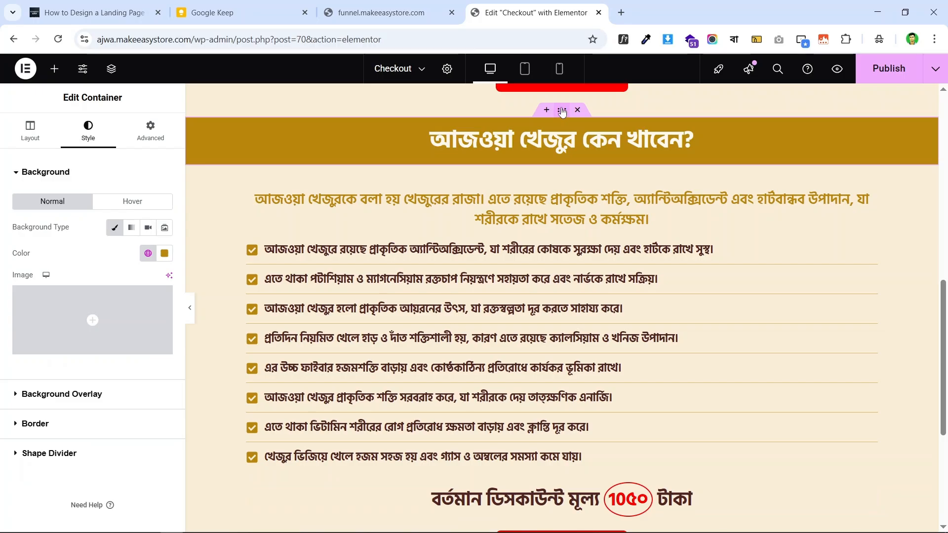
right_click(562, 110)
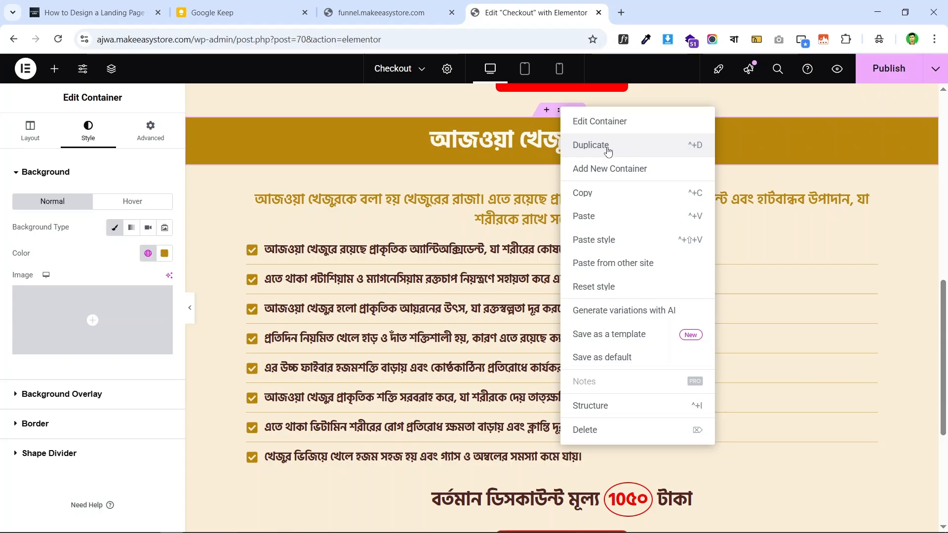
- Duplicate the gold 'আজওয়া খেজুর কেন খাবেন?' heading container
left_click(608, 146)
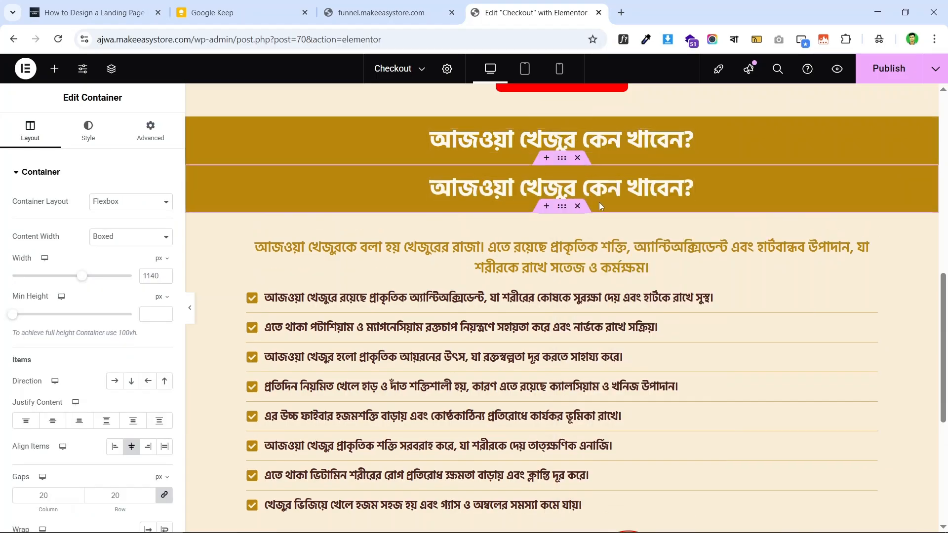
scroll(600, 202, "down", 2)
scroll(604, 179, "up", 2)
scroll(605, 177, "down", 2)
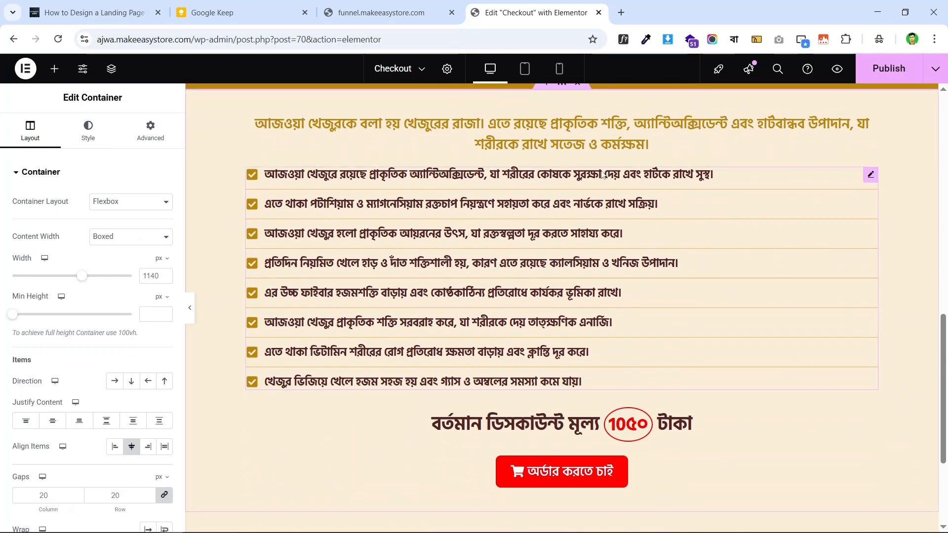
- In the Navigator, move the duplicated heading container below the first benefits list
left_click(111, 70)
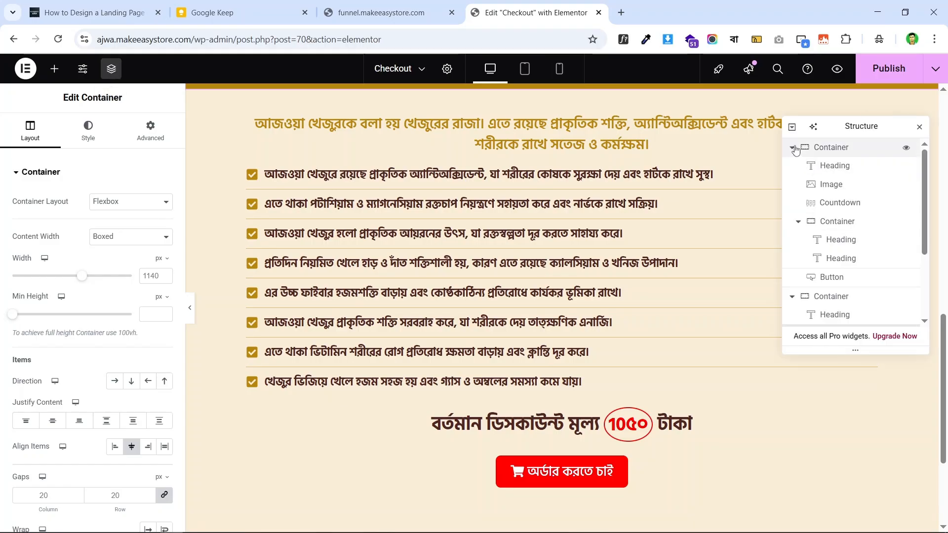
left_click(792, 166)
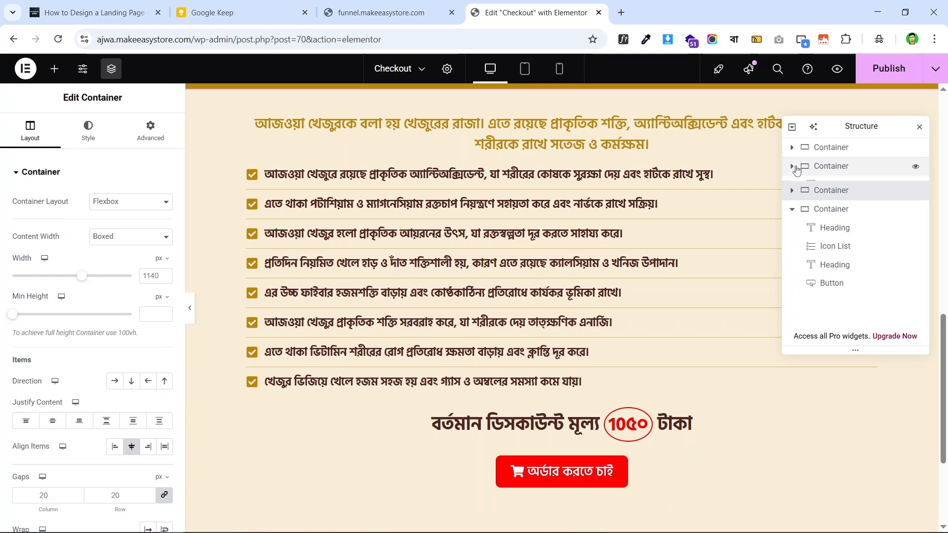
left_click(793, 204)
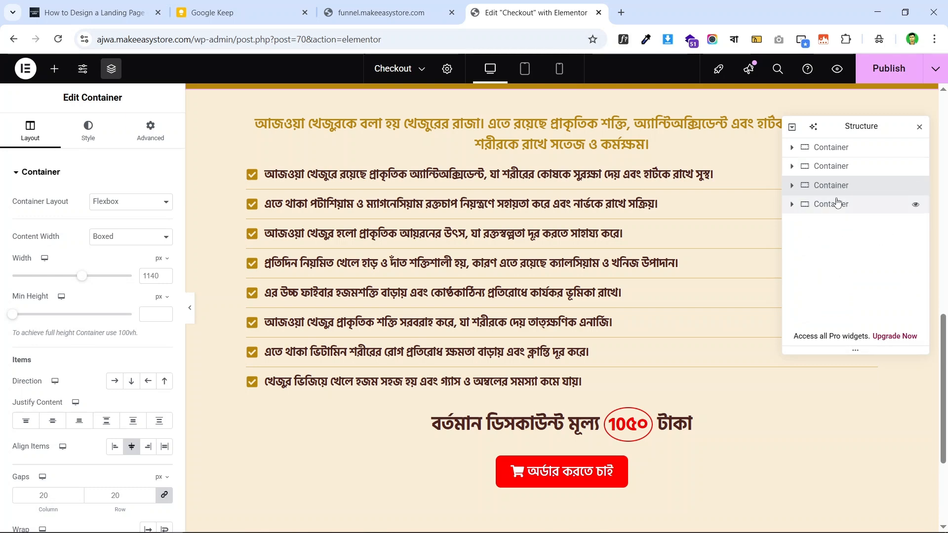
left_click(824, 168)
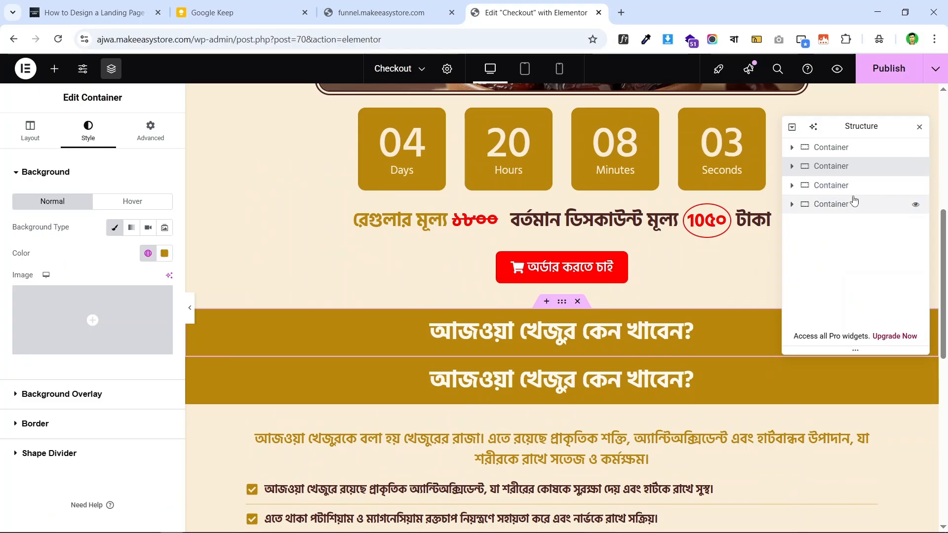
left_click(829, 188)
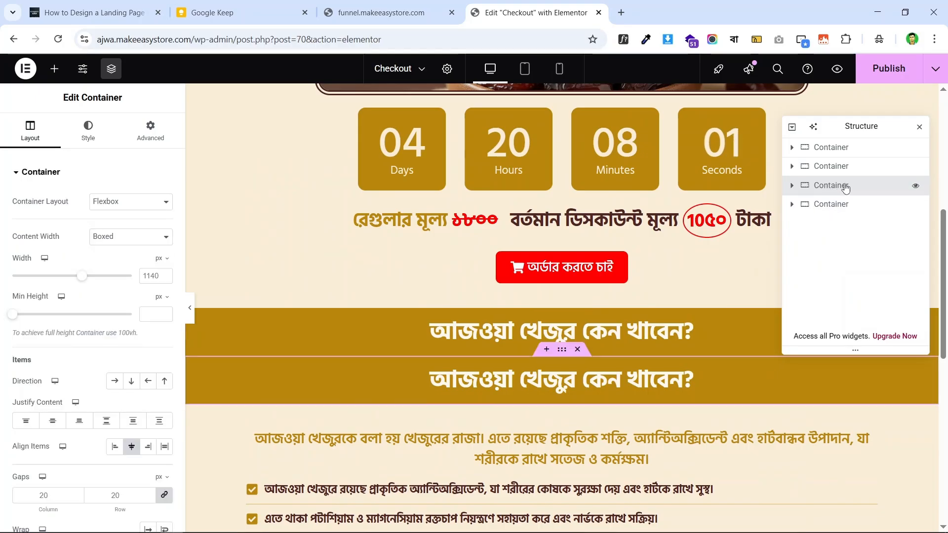
left_click_drag(847, 188, 849, 228)
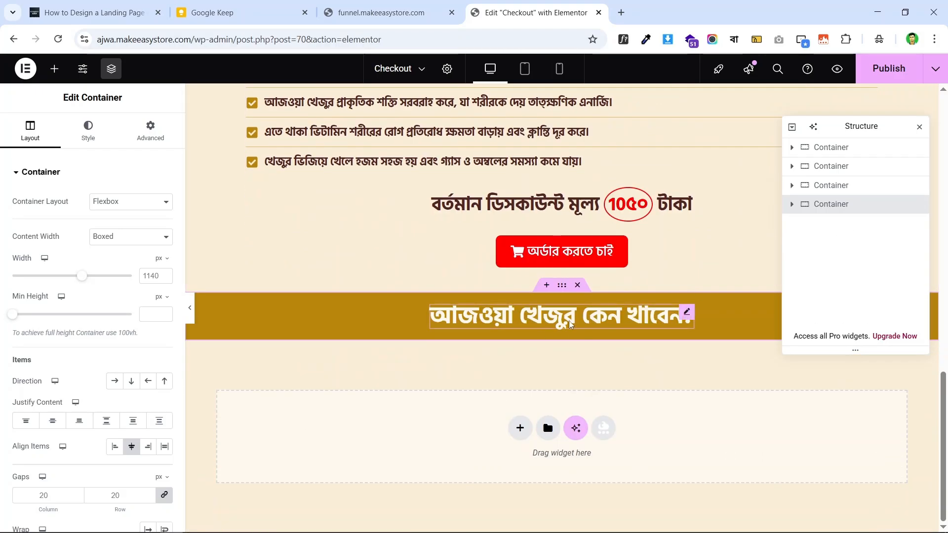
scroll(579, 198, "up", 5)
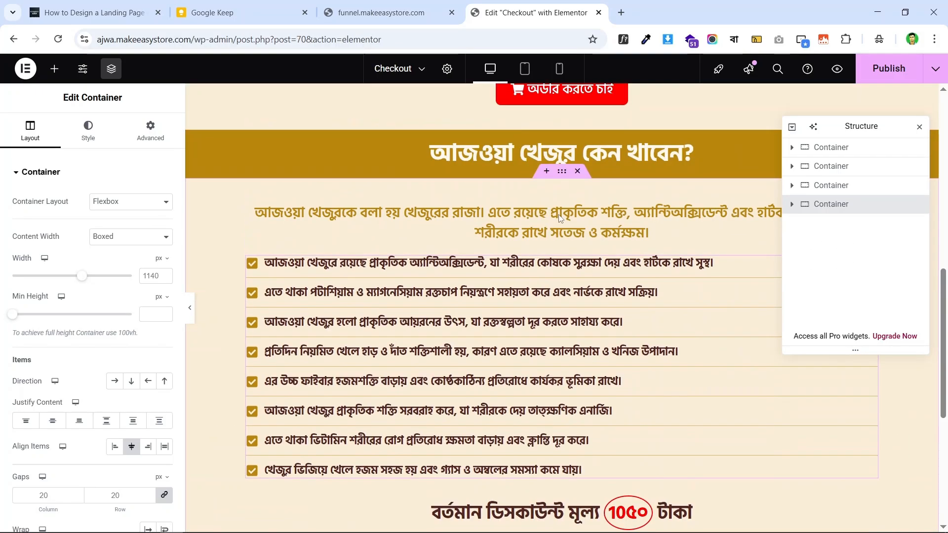
- Duplicate the benefits section container and place it under the second heading band
left_click(563, 174)
right_click(861, 187)
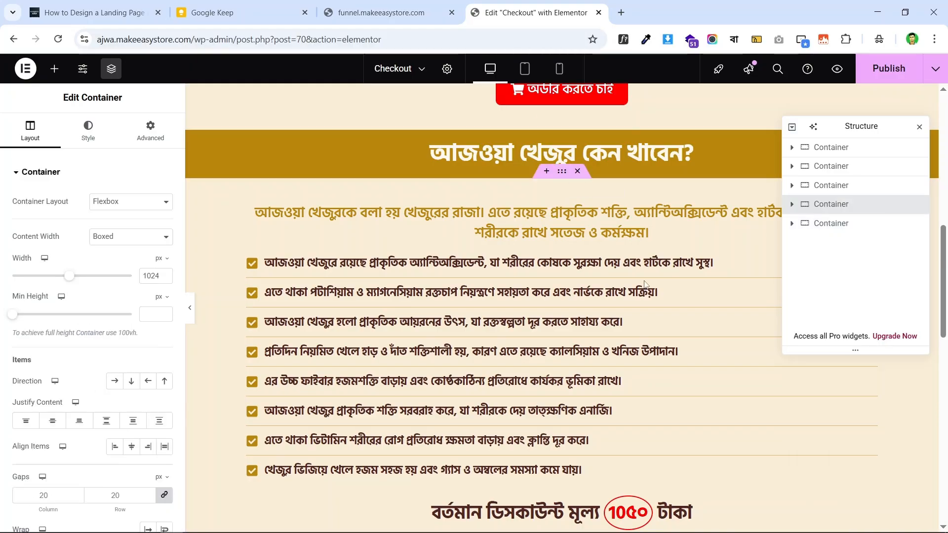
scroll(610, 218, "down", 6)
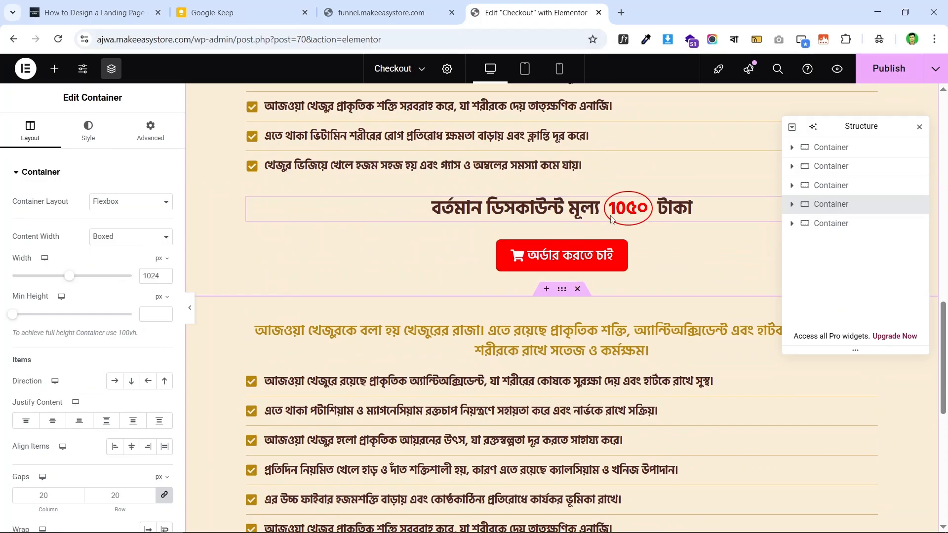
scroll(741, 217, "up", 2)
left_click_drag(834, 213, 881, 268)
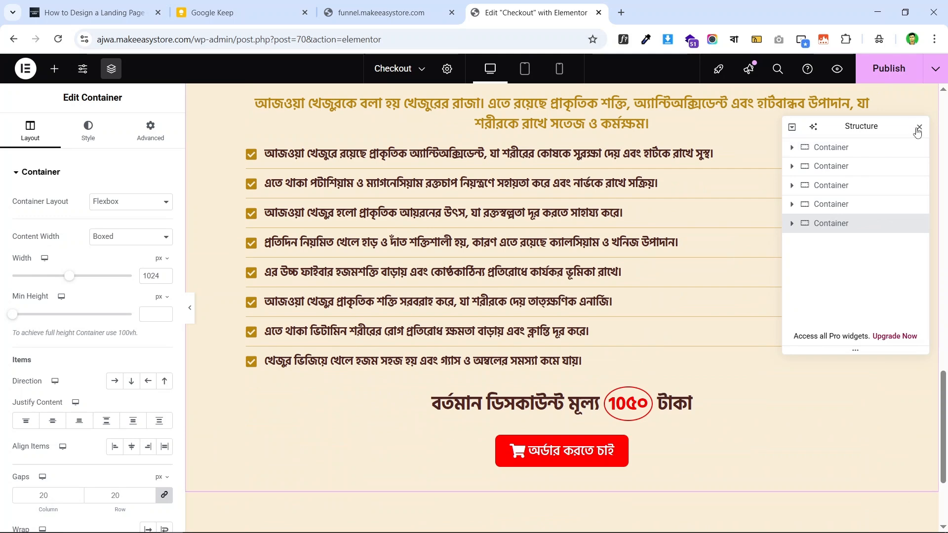
left_click(918, 130)
scroll(588, 262, "up", 4)
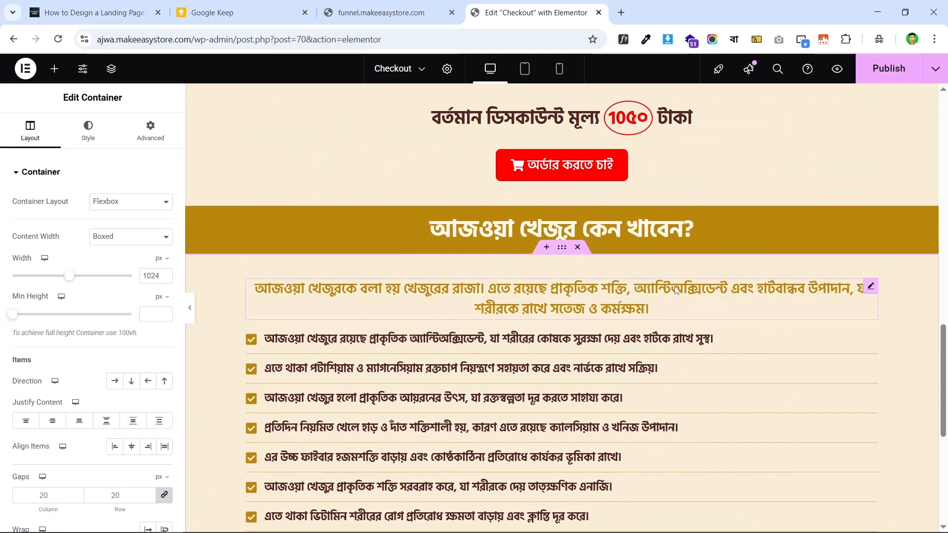
- Delete the intro paragraph under the second gold heading band
right_click(819, 403)
scroll(674, 168, "down", 4)
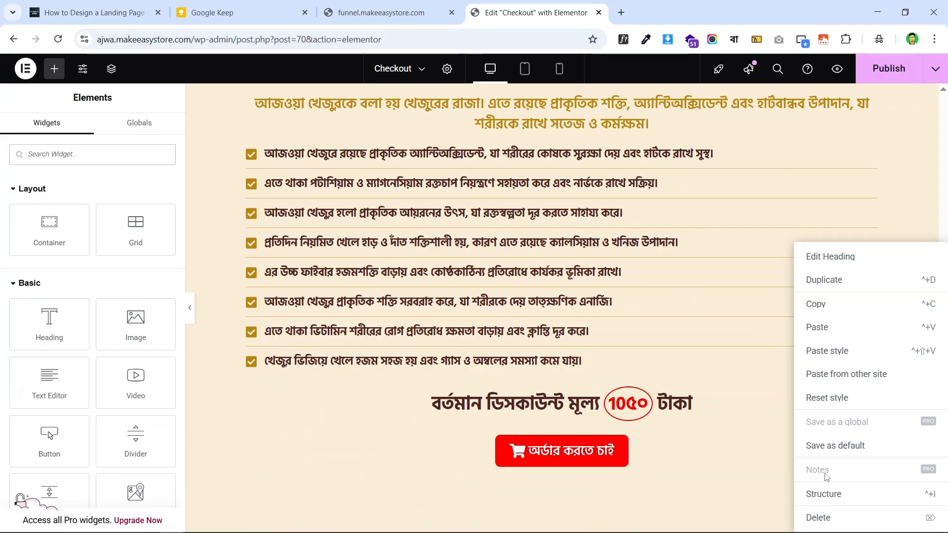
left_click(831, 517)
scroll(612, 229, "down", 5)
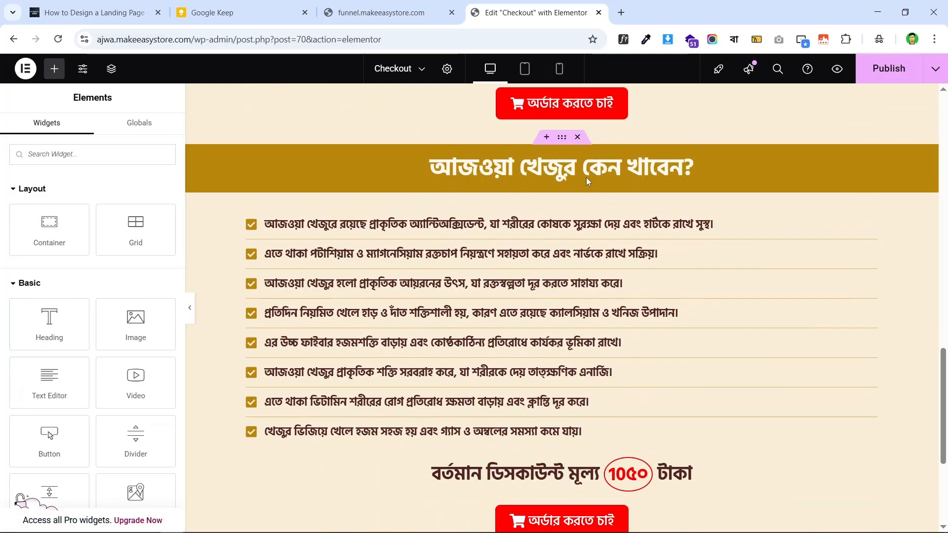
- Copy 'কেন আমাদের খেজুর সেরা?' from the live page into the duplicated heading's title
left_click(380, 12)
double_click(491, 140)
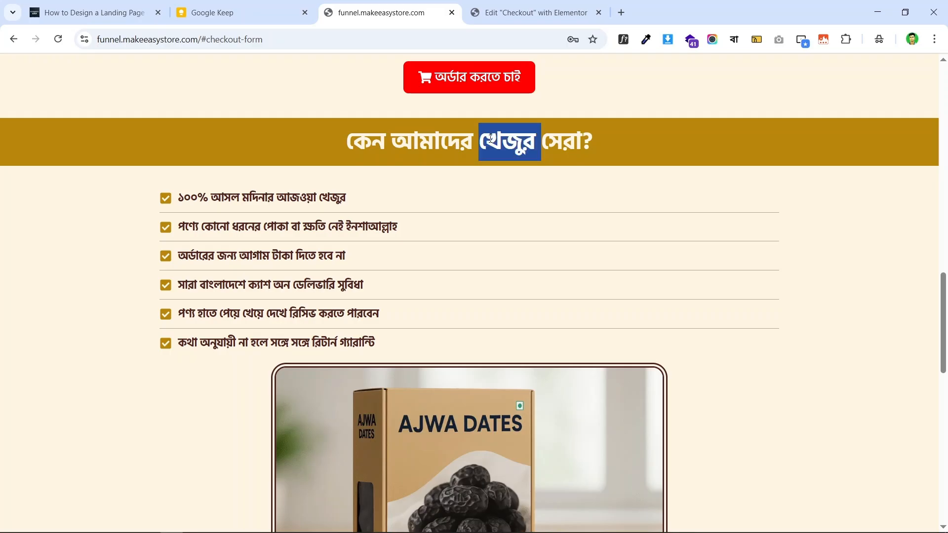
triple_click(491, 140)
right_click(519, 129)
left_click(592, 151)
left_click(528, 12)
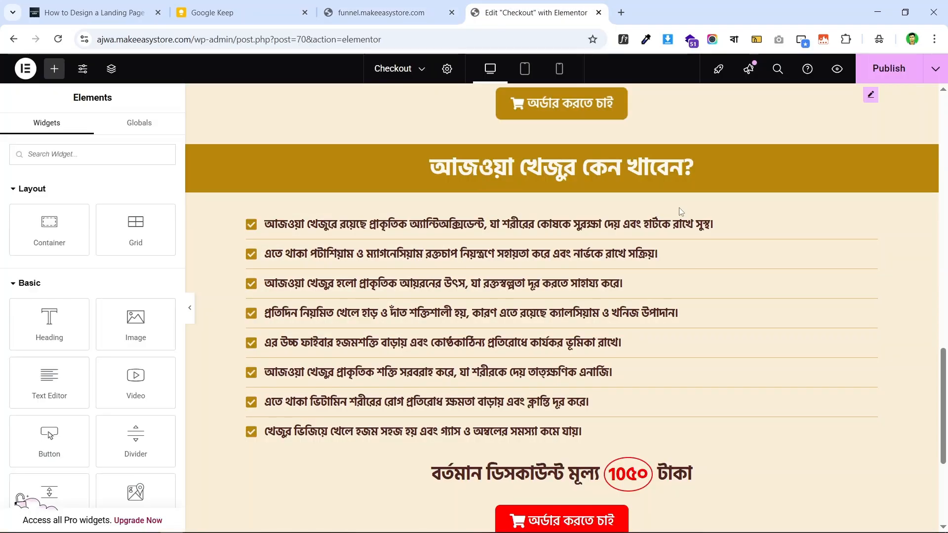
scroll(680, 212, "up", 9)
scroll(679, 240, "down", 9)
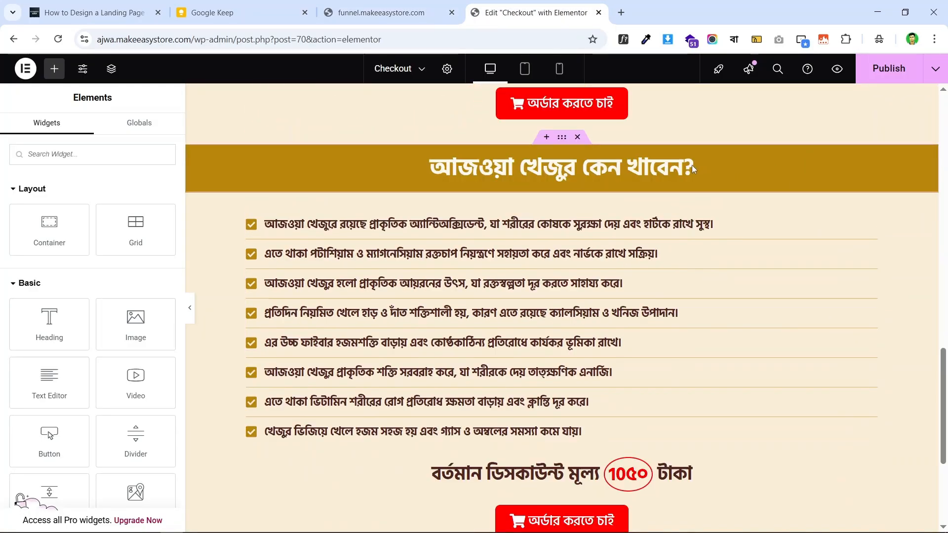
left_click(687, 164)
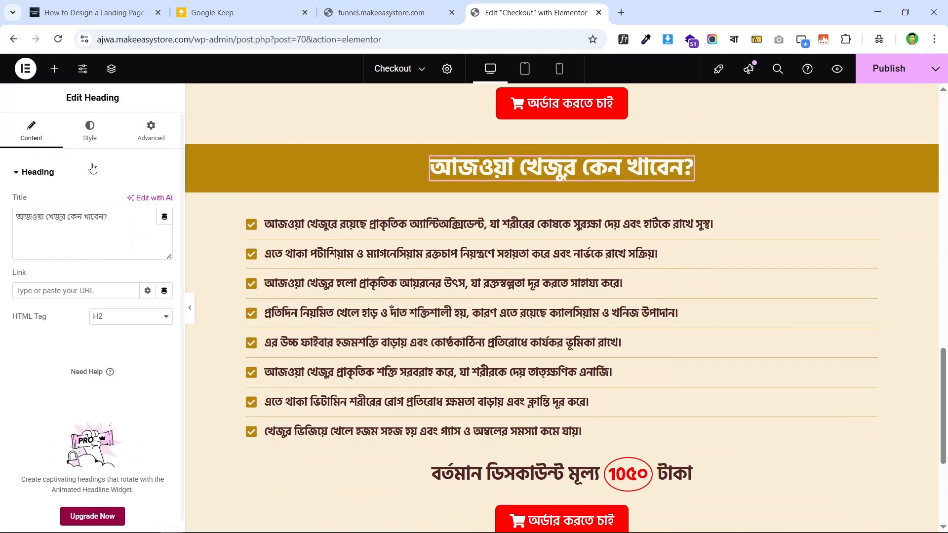
key("ctrl+v")
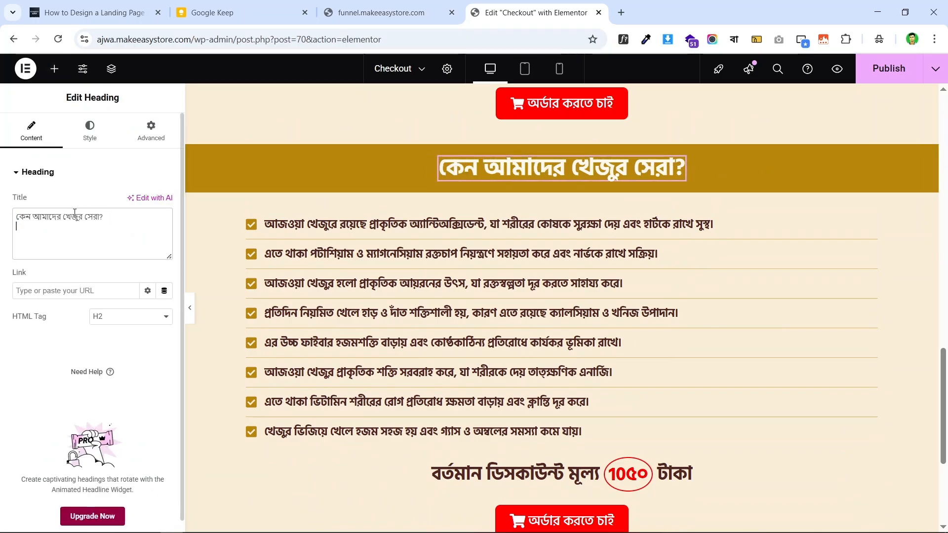
- Delete the old benefit items from the duplicated checklist, leaving one item
left_click(534, 301)
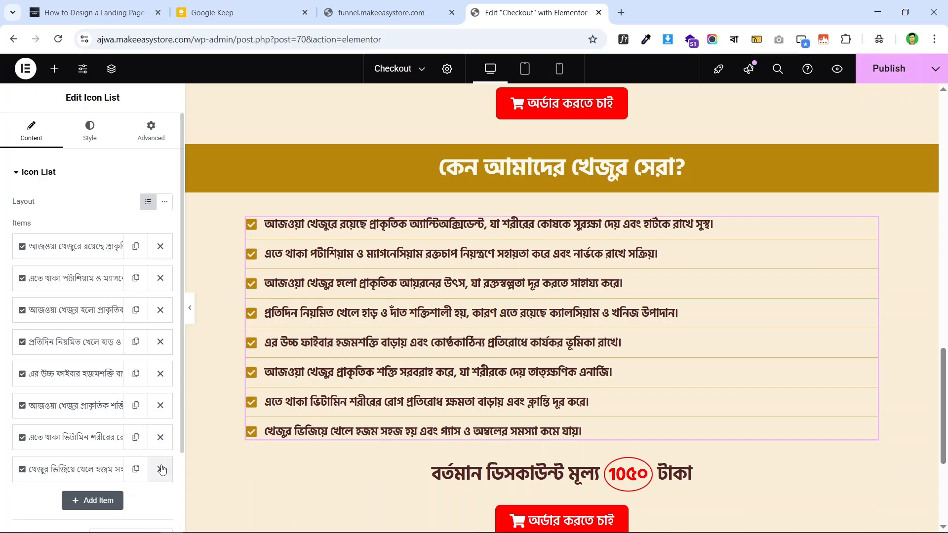
left_click(161, 438)
left_click(160, 406)
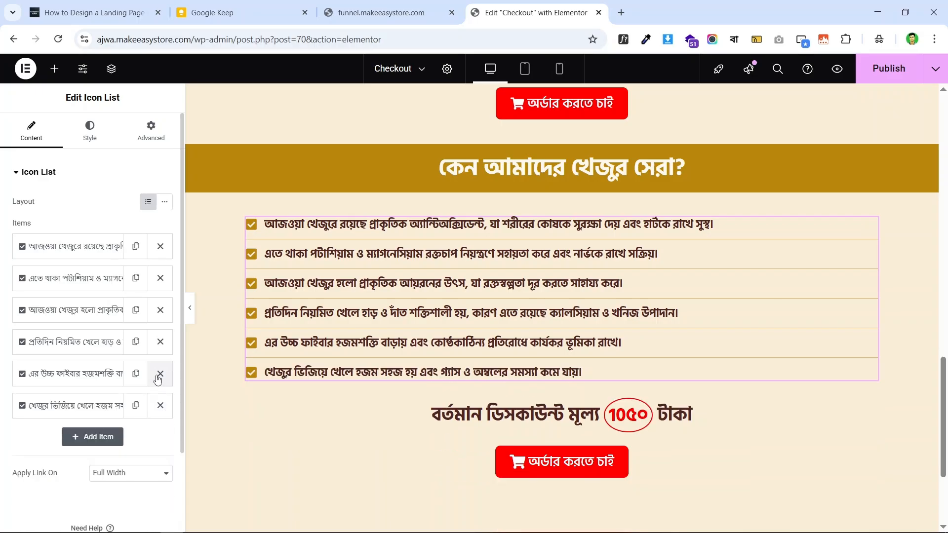
left_click(160, 374)
left_click(160, 342)
left_click(160, 310)
left_click(160, 278)
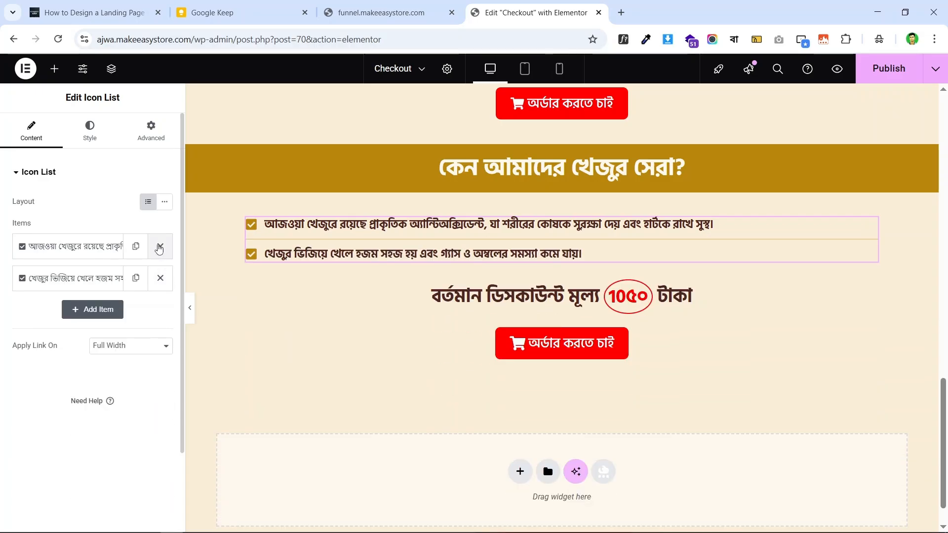
left_click(160, 246)
- Replace the remaining item's text with the first benefit line copied from the live page
left_click(416, 6)
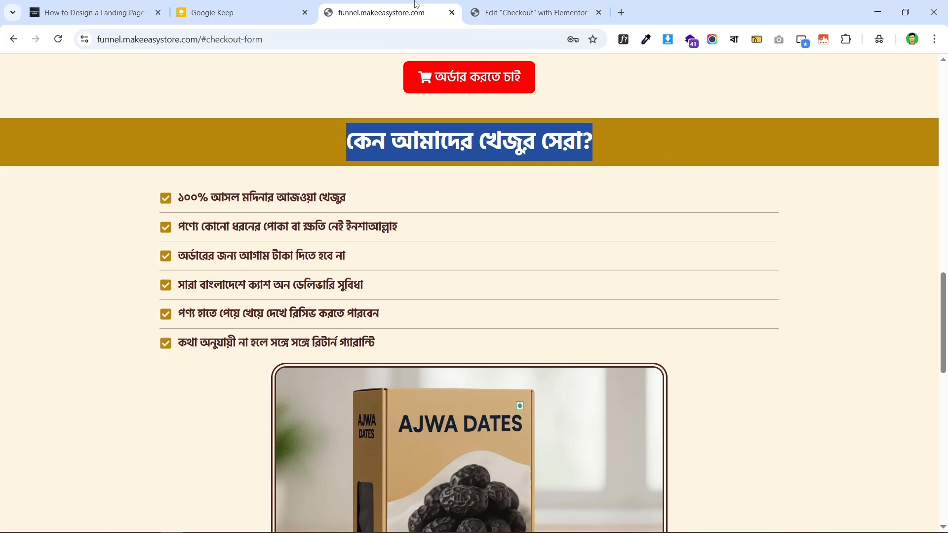
triple_click(322, 203)
right_click(298, 191)
left_click(368, 204)
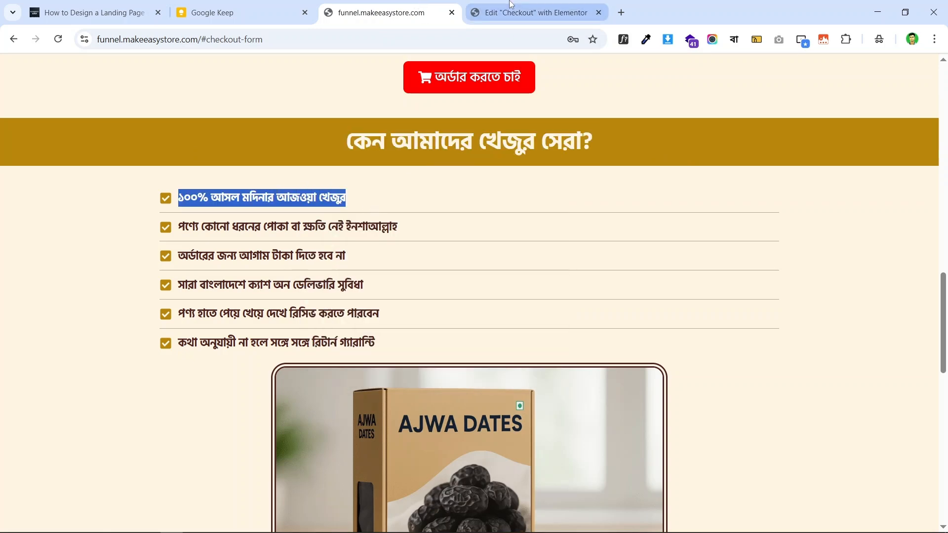
left_click(511, 5)
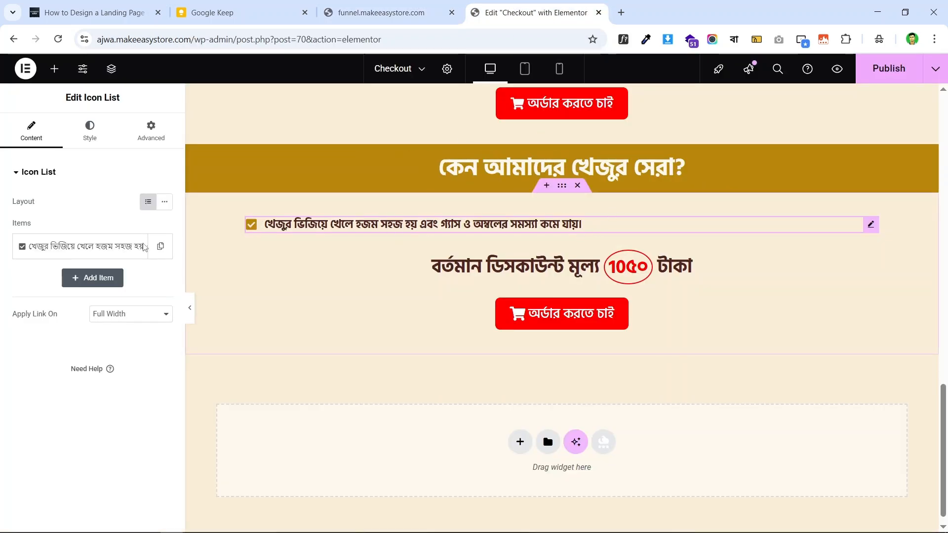
left_click(145, 247)
triple_click(106, 292)
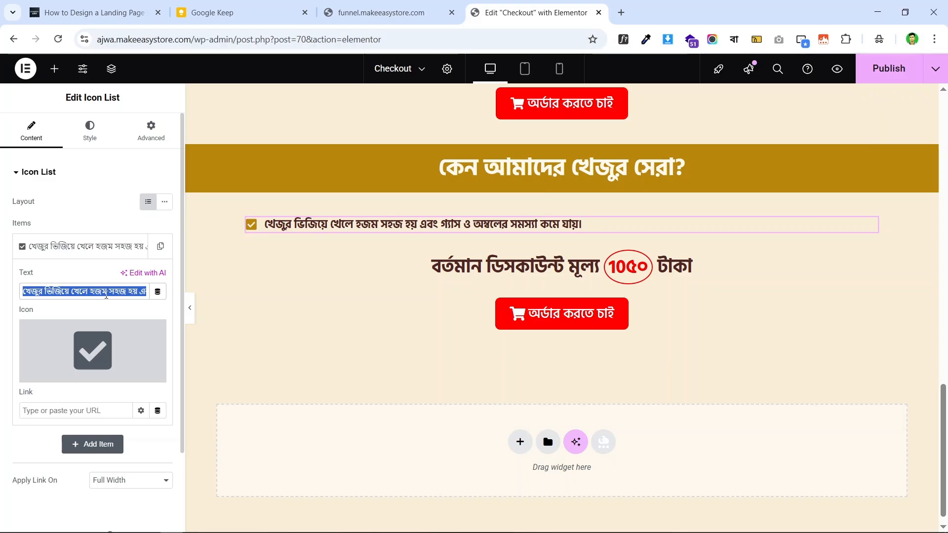
key("ctrl+v")
- Add a second checklist item containing the live page's second benefit line
left_click(388, 13)
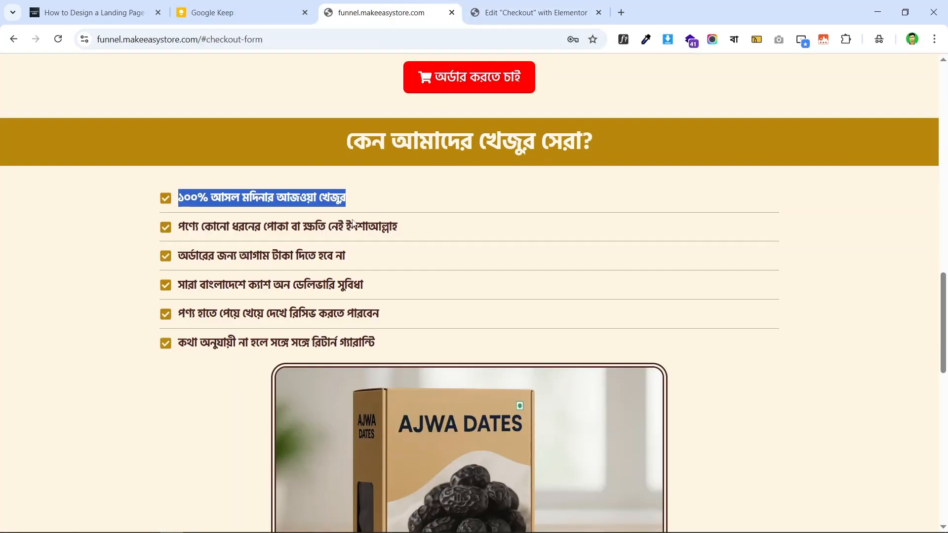
triple_click(349, 227)
right_click(351, 223)
left_click(429, 238)
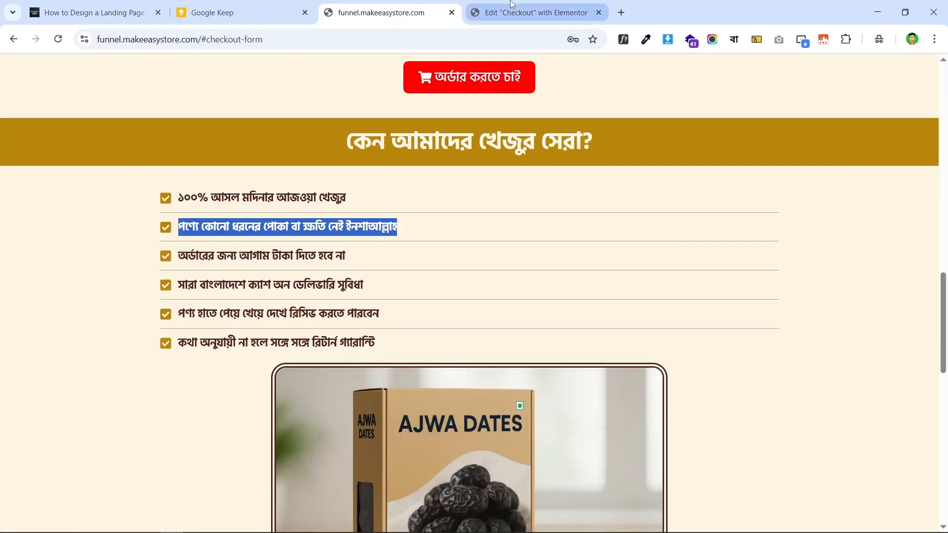
left_click(512, 5)
left_click(138, 246)
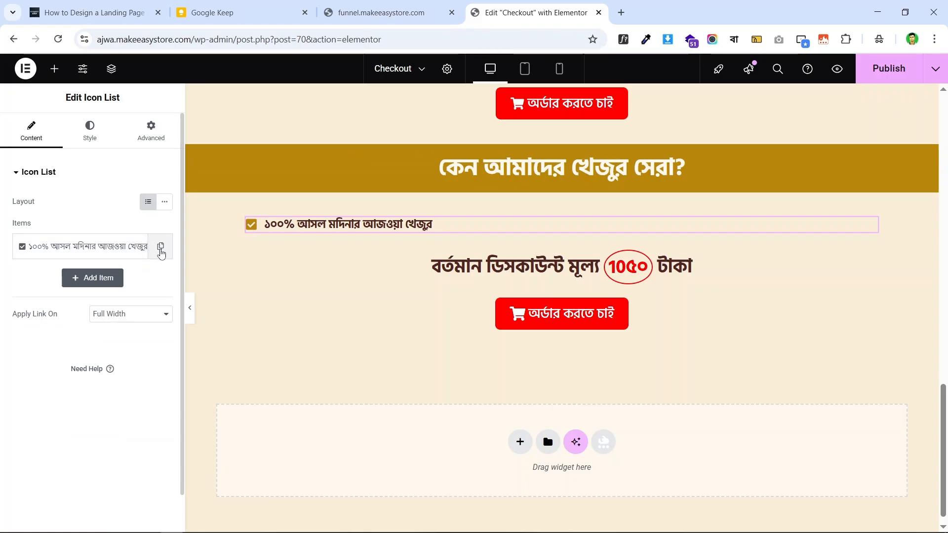
left_click(160, 250)
left_click(102, 282)
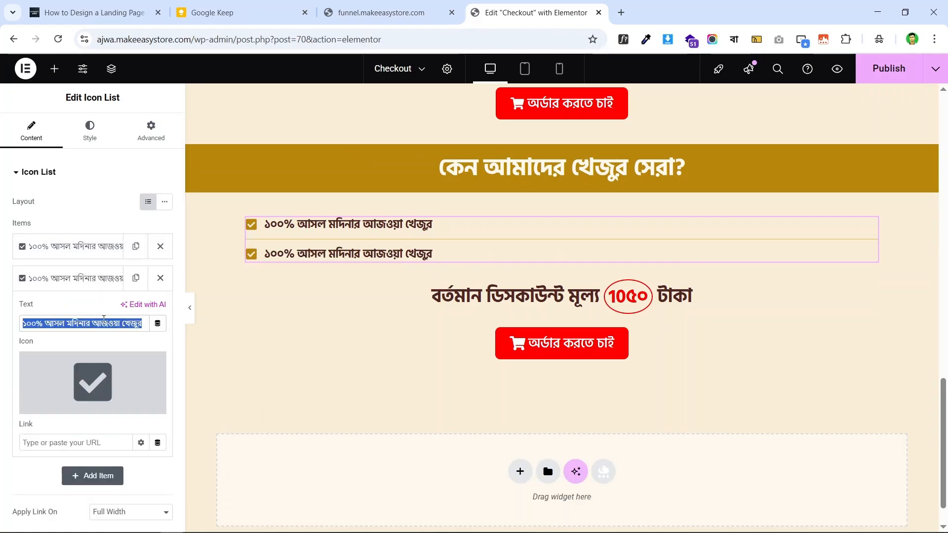
key("ctrl+v")
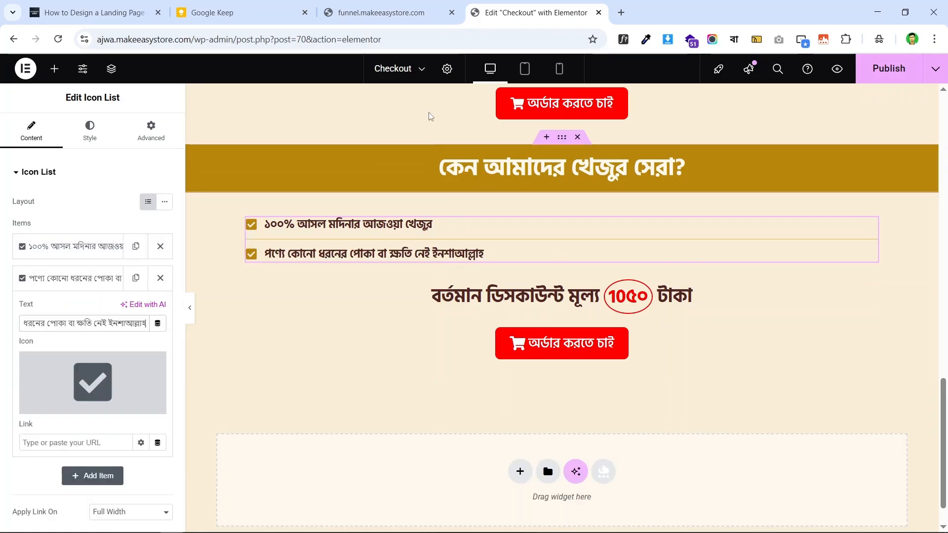
- Add a third checklist item containing the live page's third benefit line
left_click(406, 5)
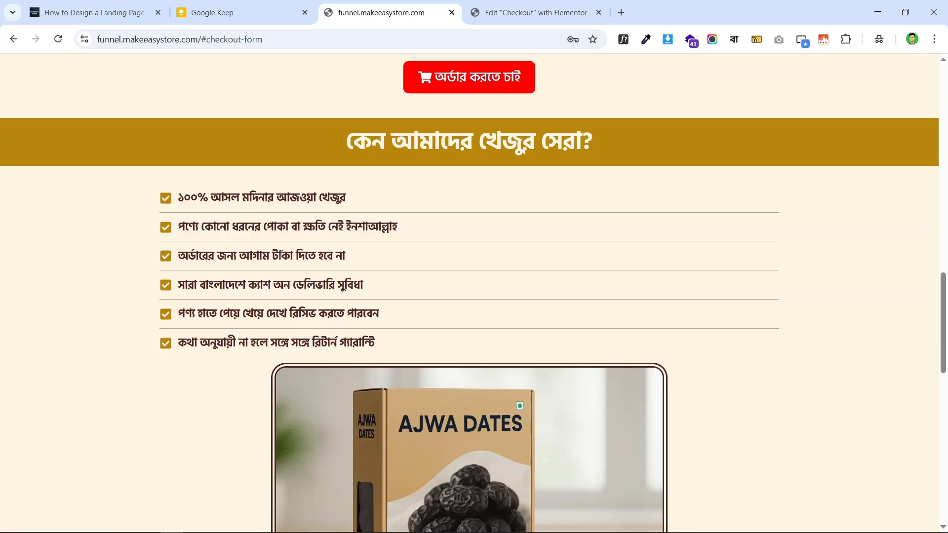
triple_click(299, 256)
right_click(299, 255)
left_click(379, 271)
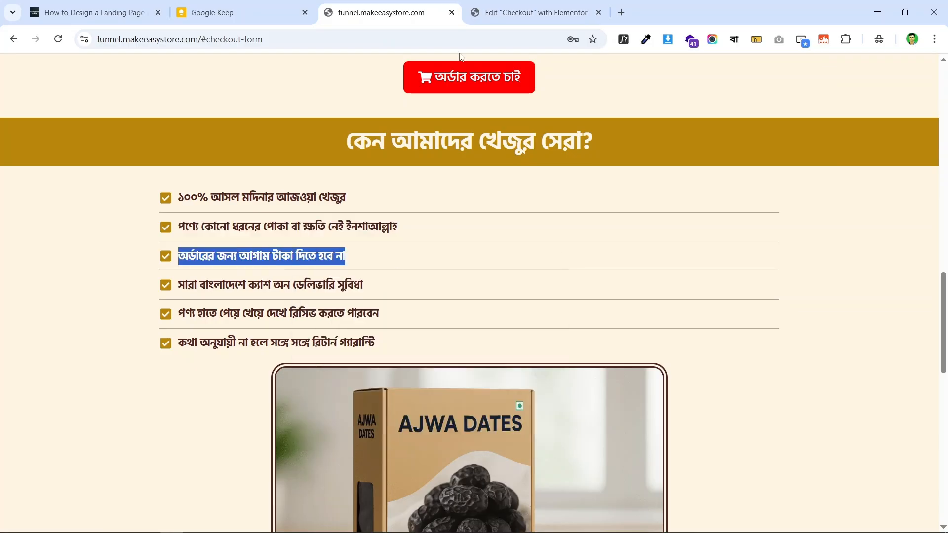
left_click(534, 13)
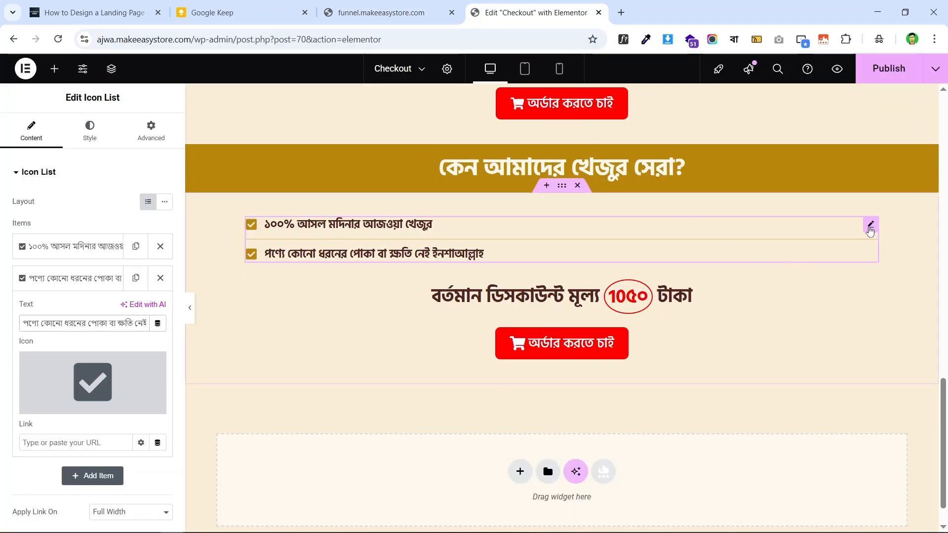
left_click(98, 284)
left_click(136, 278)
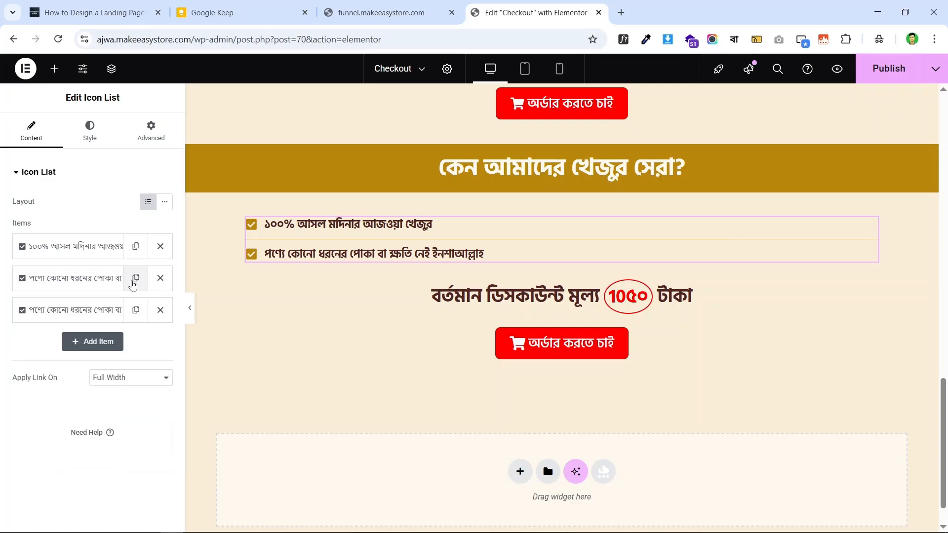
left_click(94, 316)
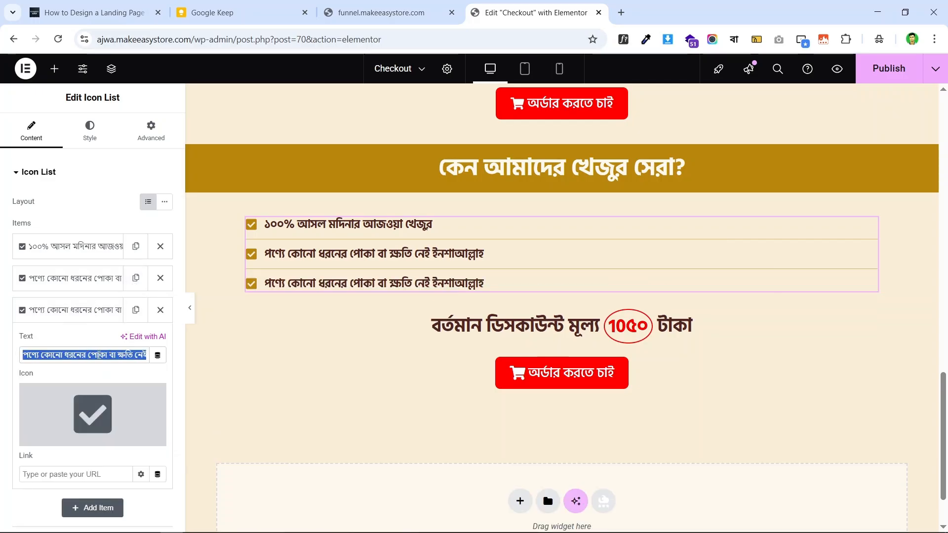
key("BackSpace")
key("ctrl+v")
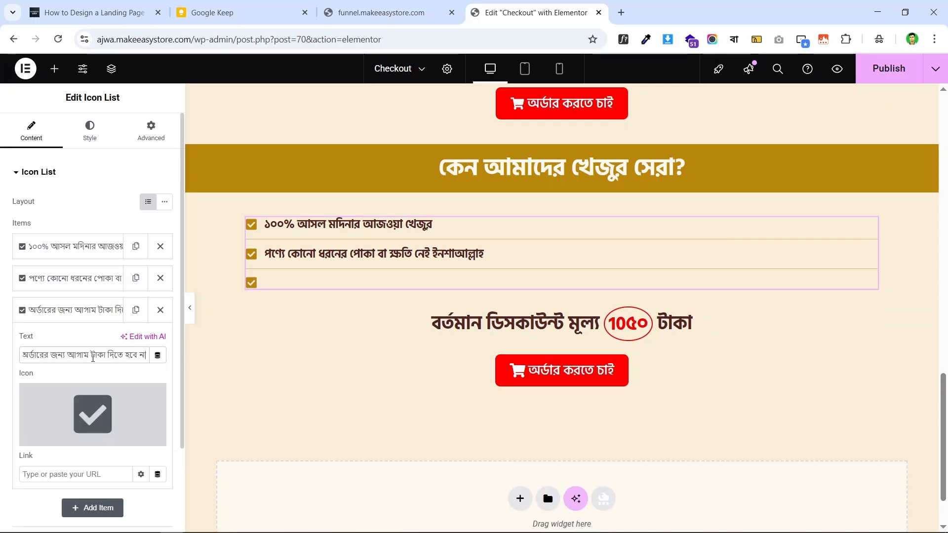
left_click(89, 311)
- Add a fourth checklist item containing the live page's fourth benefit line
left_click(346, 13)
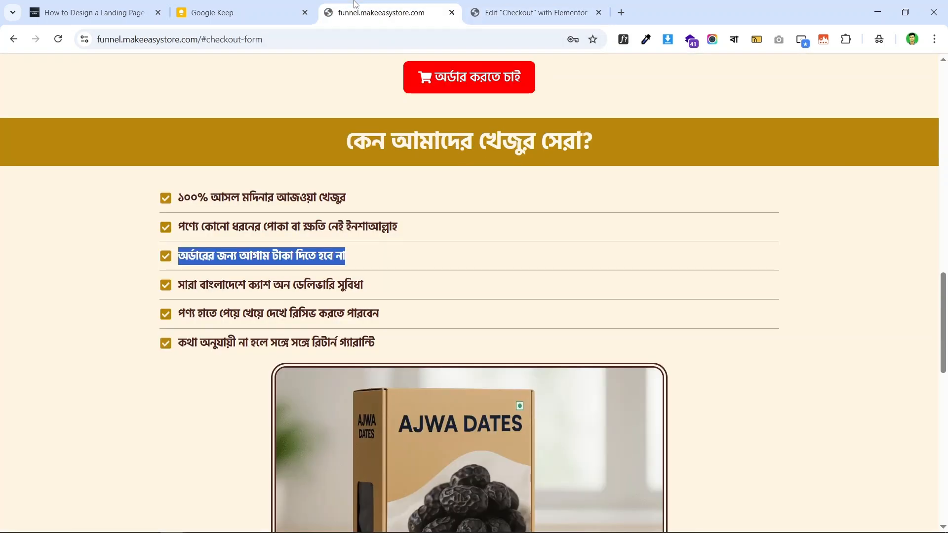
triple_click(337, 286)
right_click(337, 286)
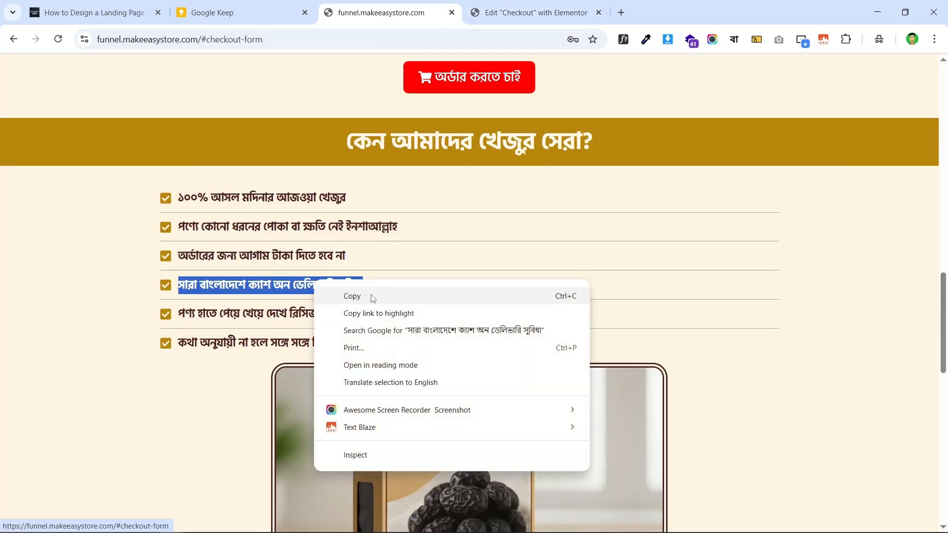
left_click(341, 296)
left_click(533, 12)
left_click(142, 313)
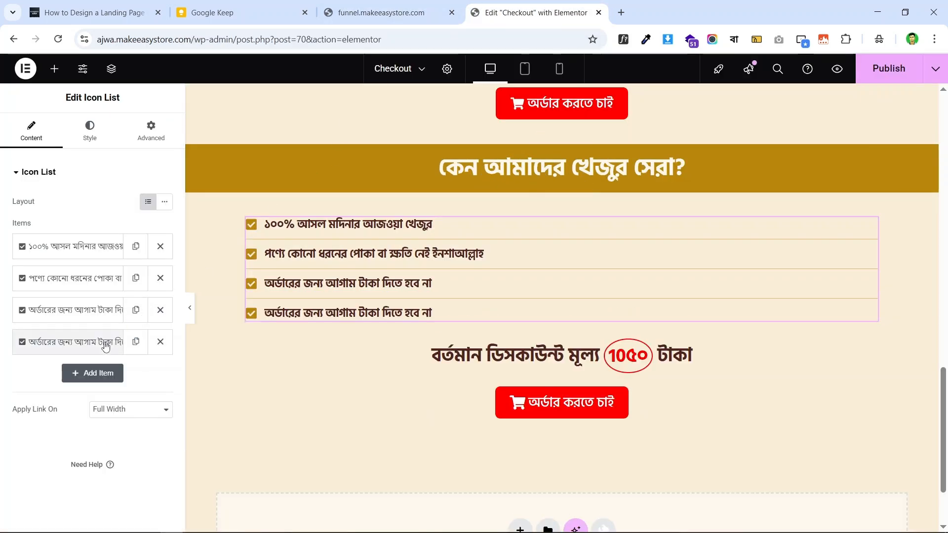
left_click(88, 346)
triple_click(91, 387)
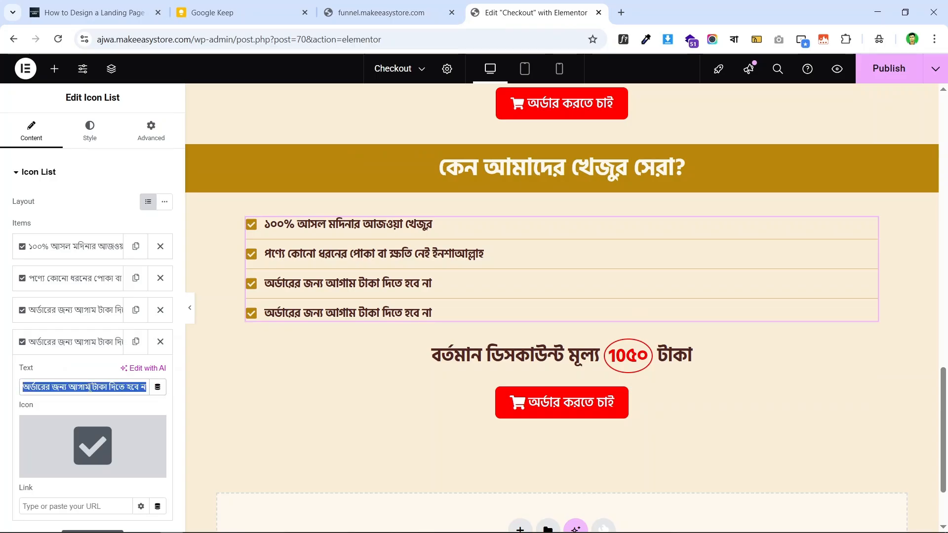
key("ctrl+v")
- Add a fifth checklist item containing the live page's fifth benefit line
left_click(417, 6)
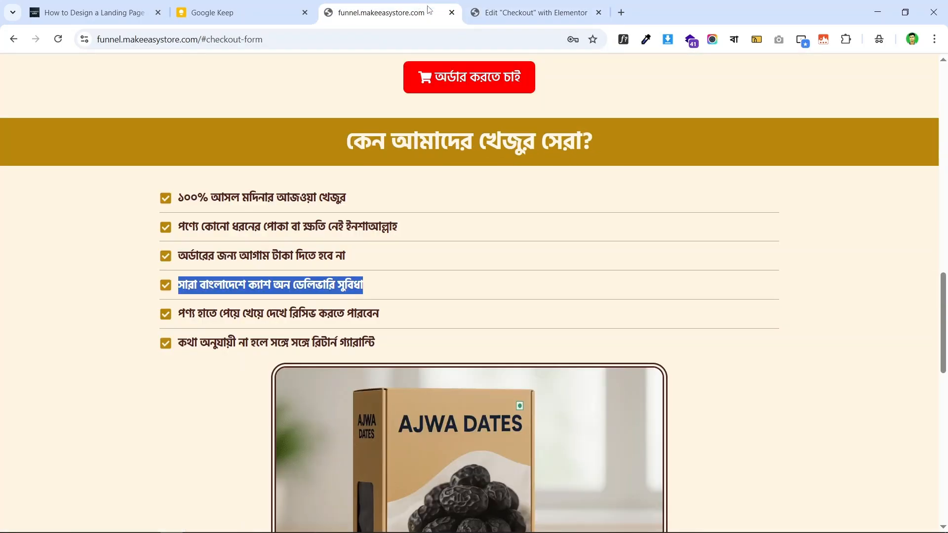
triple_click(308, 313)
right_click(323, 313)
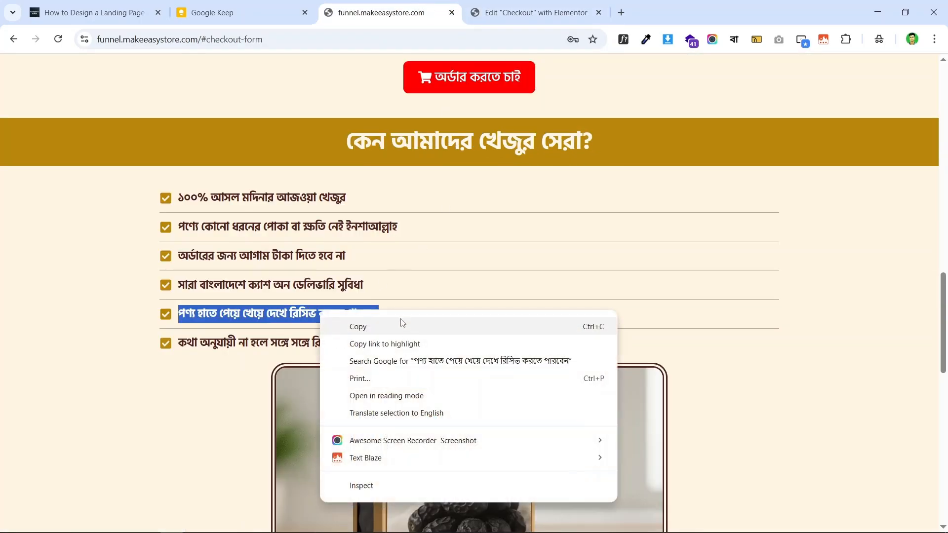
left_click(405, 328)
left_click(504, 5)
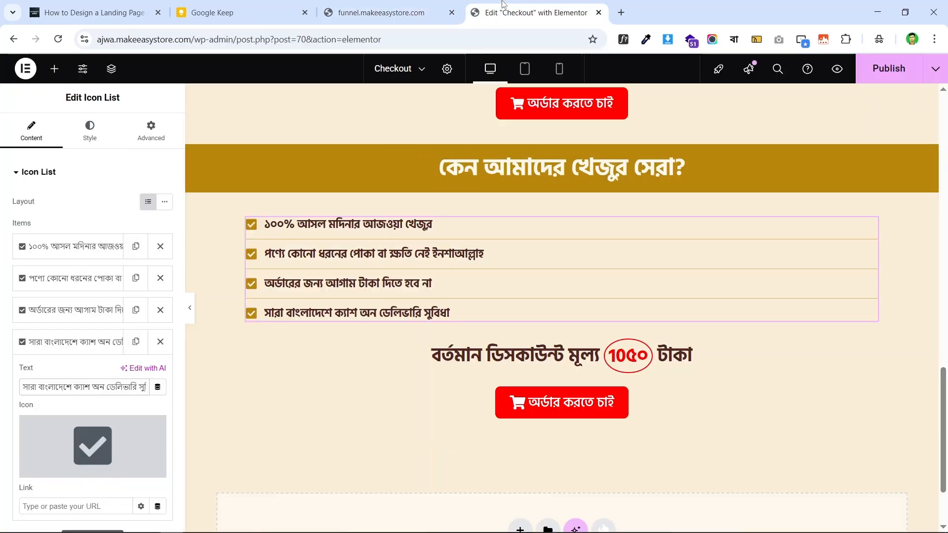
left_click(61, 346)
left_click(136, 342)
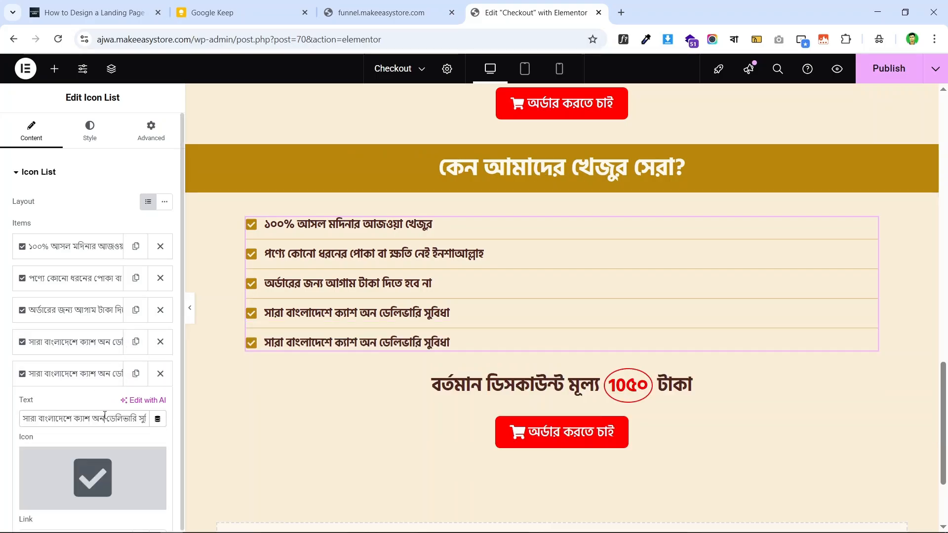
key("ctrl+v")
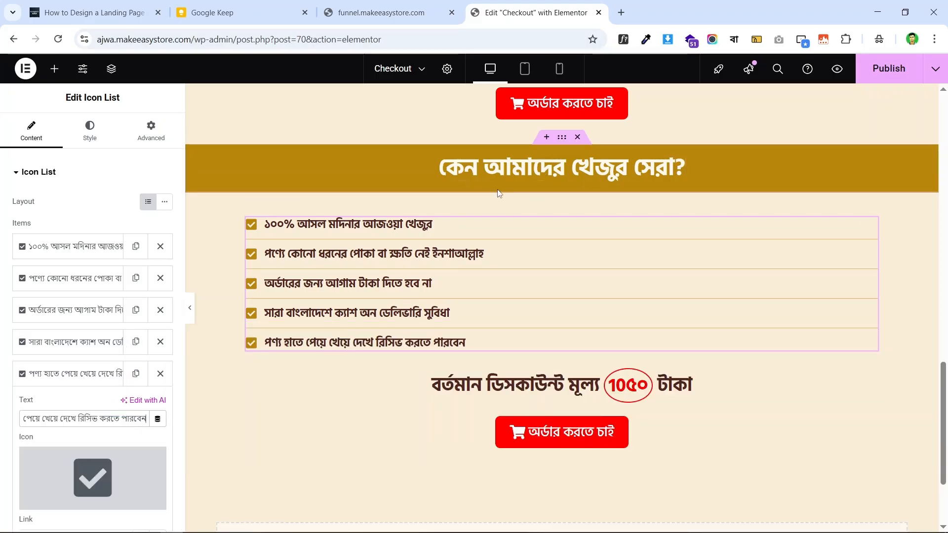
scroll(525, 191, "down", 3)
- Add a sixth item reading 'কথা অনুযায়ী না হলে সঙ্গে সঙ্গে রিটার্ন গ্যারান্টি'
left_click(406, 11)
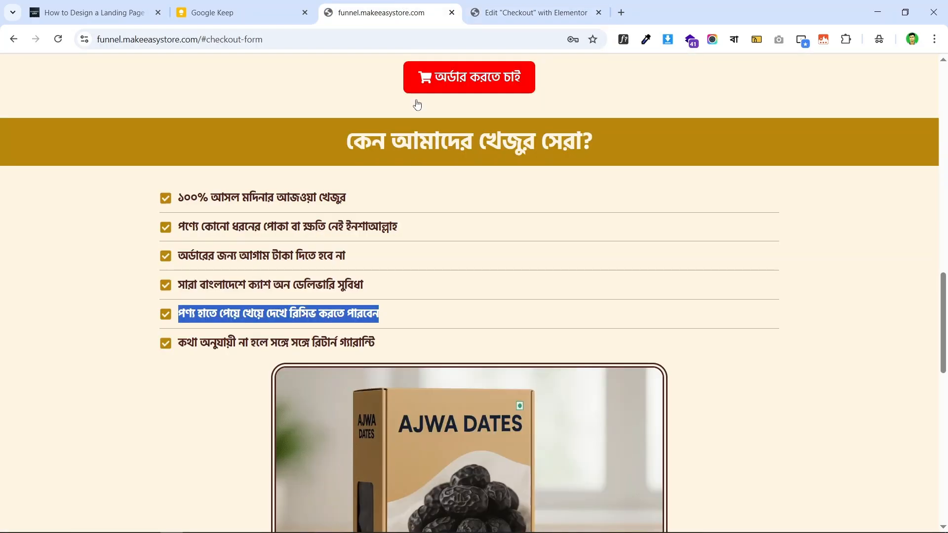
triple_click(293, 342)
right_click(322, 343)
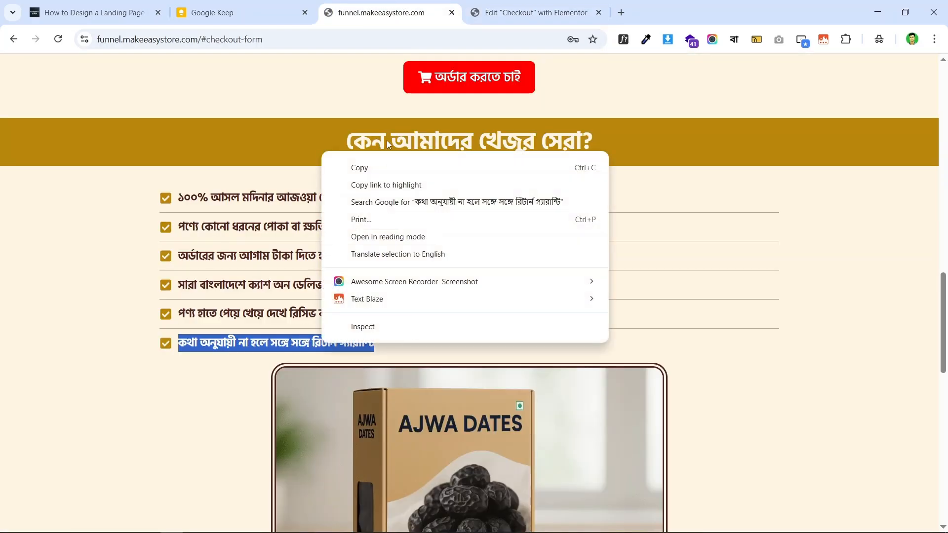
left_click(389, 169)
left_click(531, 13)
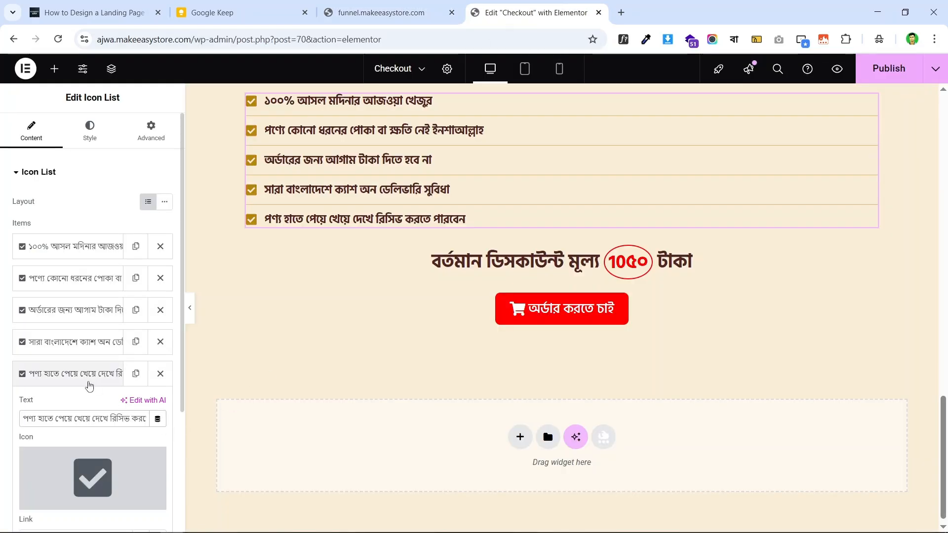
left_click(89, 380)
left_click(136, 374)
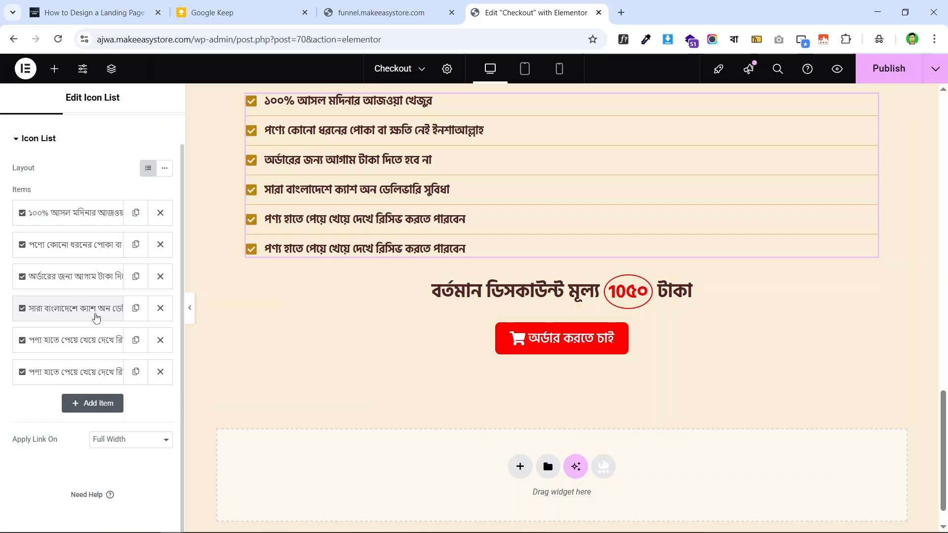
left_click(74, 383)
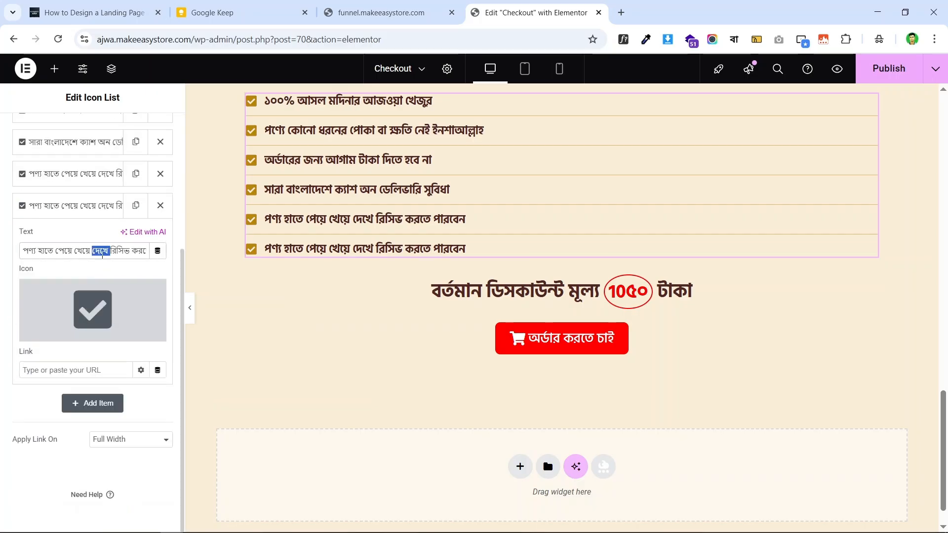
key("ctrl+v")
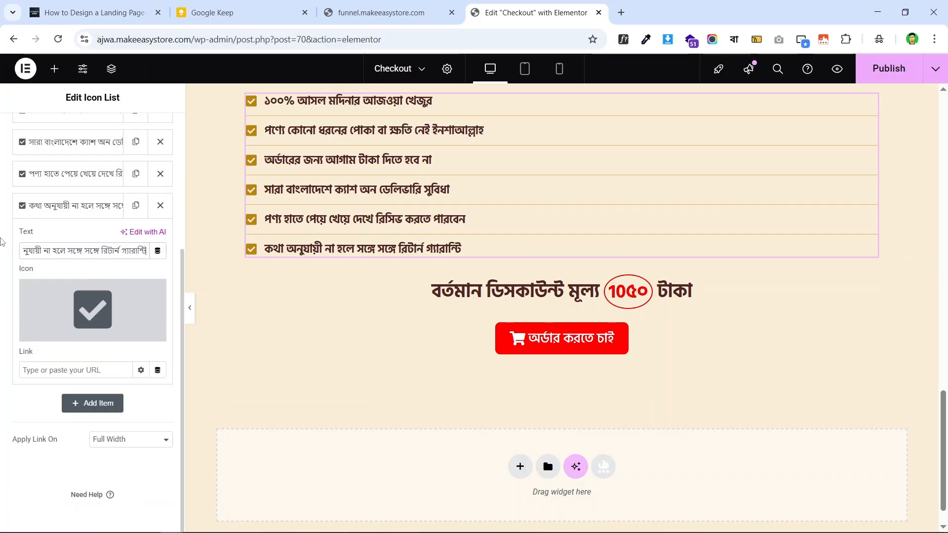
- Compare the six-item checklist in the editor against the live funnel page
left_click(366, 11)
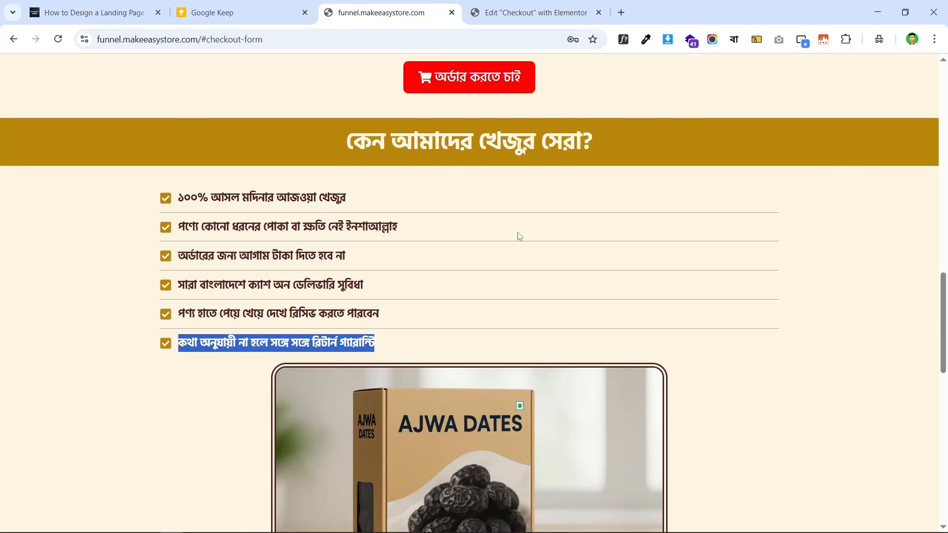
scroll(494, 235, "down", 5)
scroll(491, 234, "up", 4)
scroll(461, 256, "down", 3)
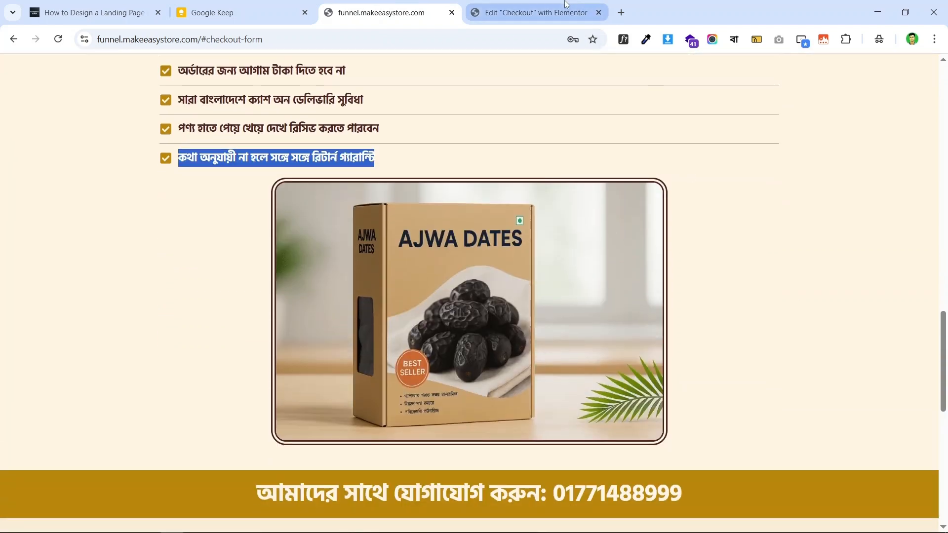
left_click(536, 12)
scroll(499, 253, "up", 2)
scroll(620, 311, "down", 3)
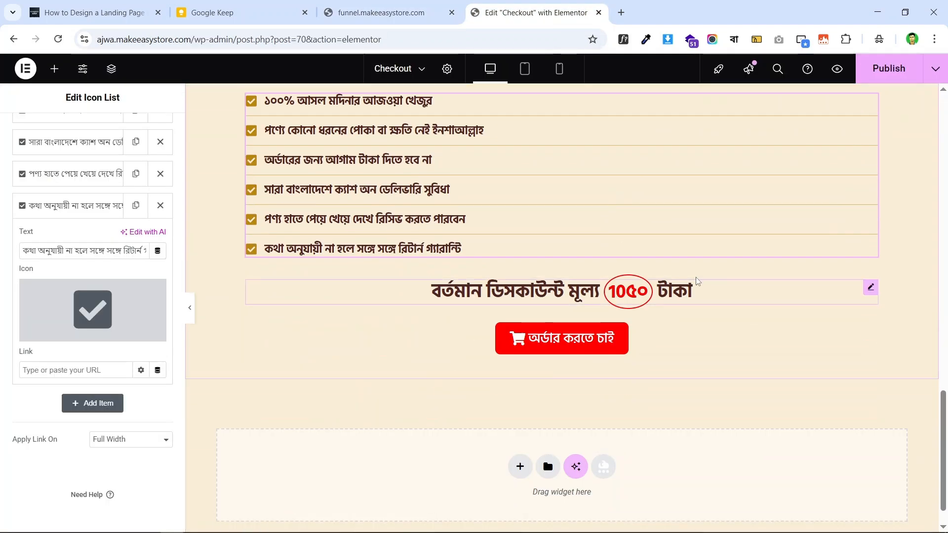
right_click(868, 290)
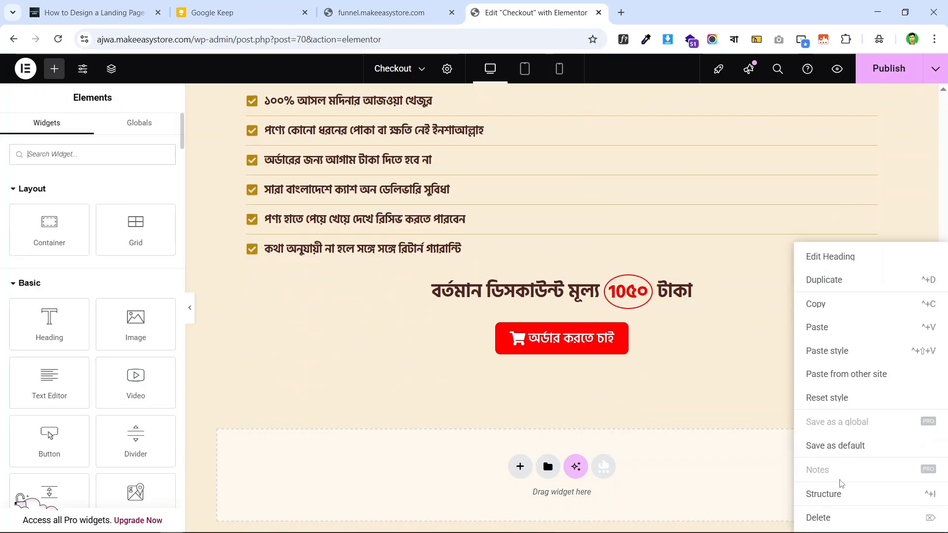
left_click(819, 514)
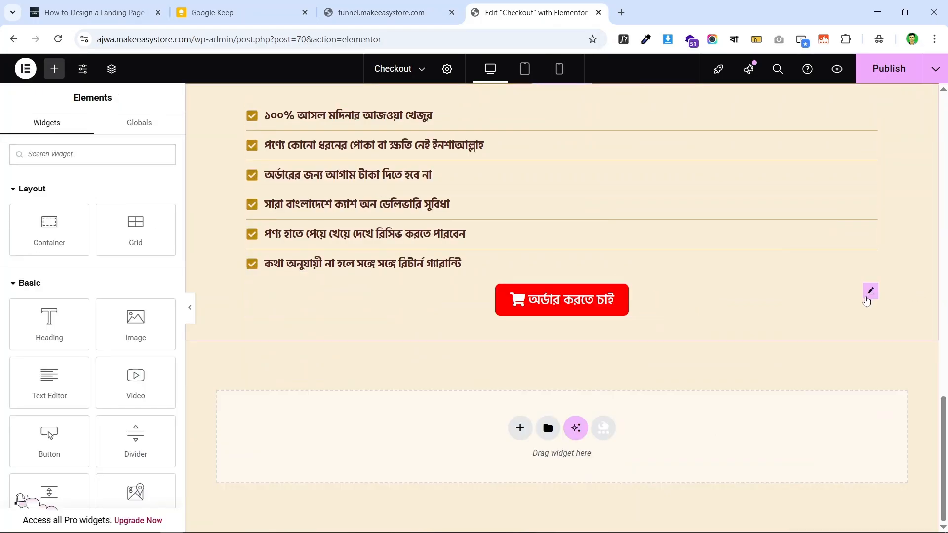
right_click(869, 293)
left_click(836, 519)
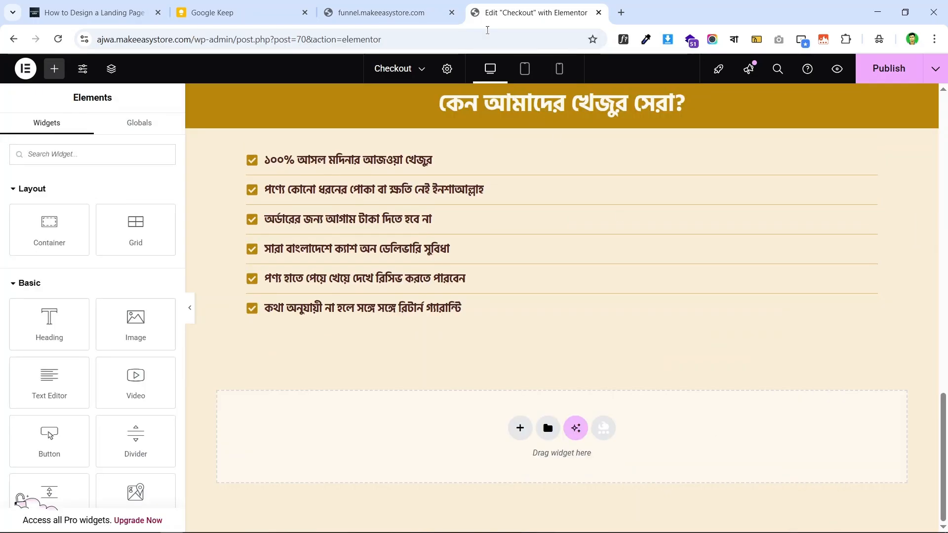
left_click(386, 12)
left_click(296, 311)
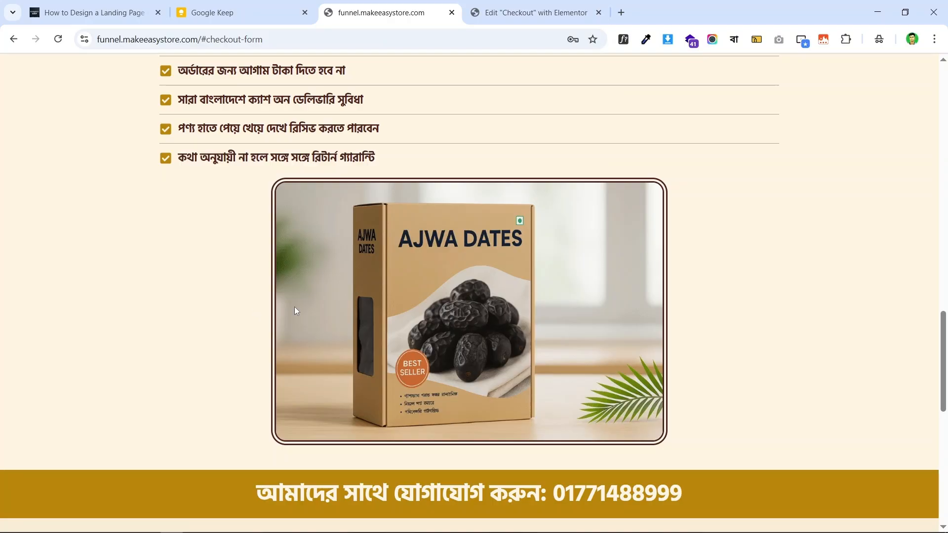
scroll(521, 256, "up", 2)
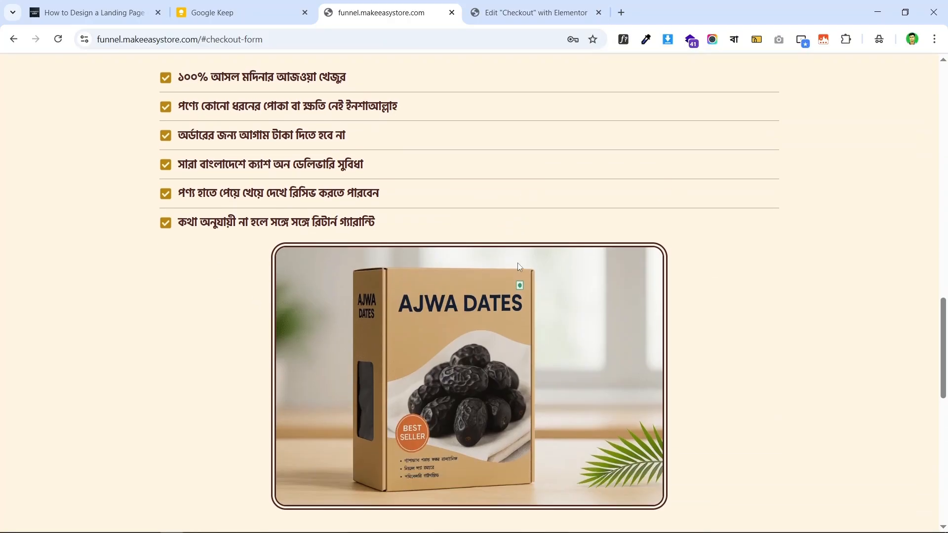
scroll(518, 262, "down", 3)
scroll(547, 241, "up", 5)
scroll(603, 248, "up", 15)
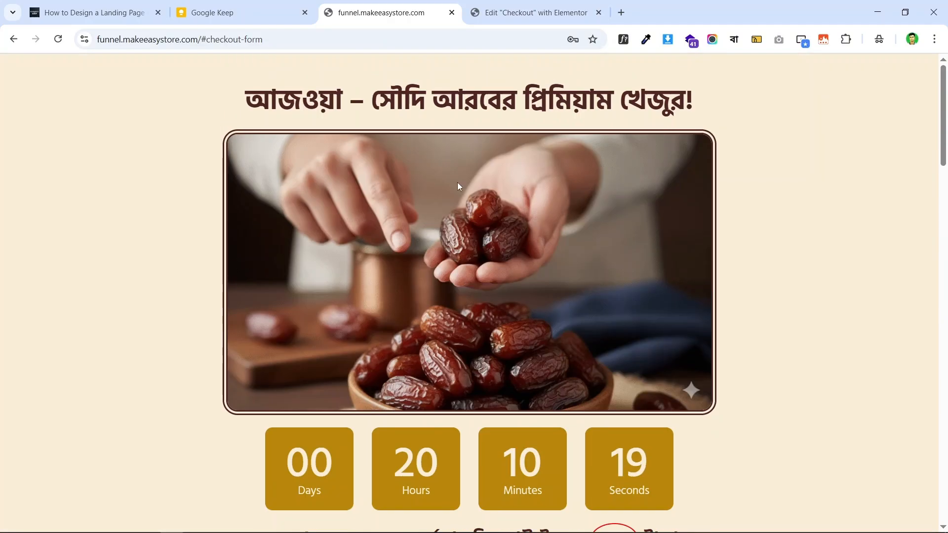
scroll(631, 183, "down", 5)
scroll(629, 180, "down", 11)
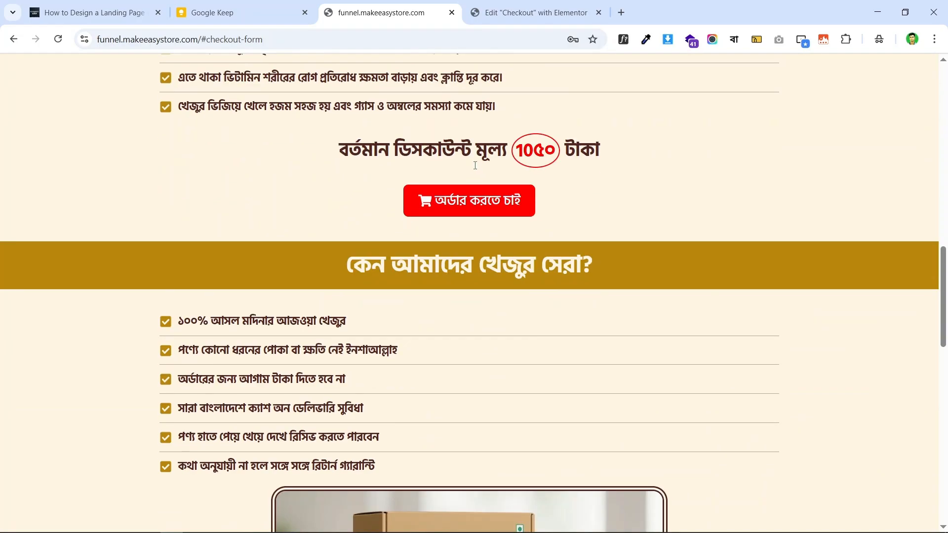
scroll(421, 120, "up", 11)
scroll(529, 238, "up", 5)
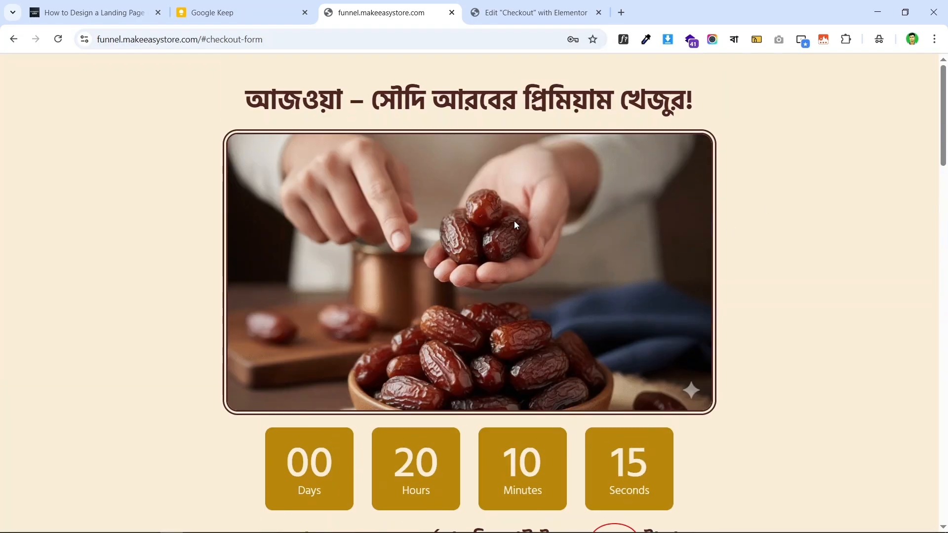
scroll(514, 225, "down", 20)
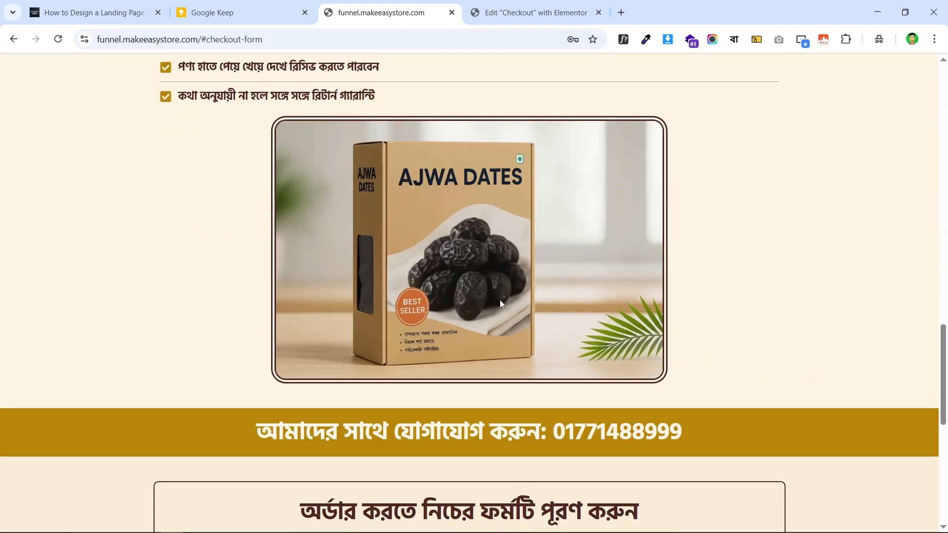
- Copy the hand-held dates photo widget from the top of the checkout page
left_click(533, 12)
scroll(597, 182, "up", 8)
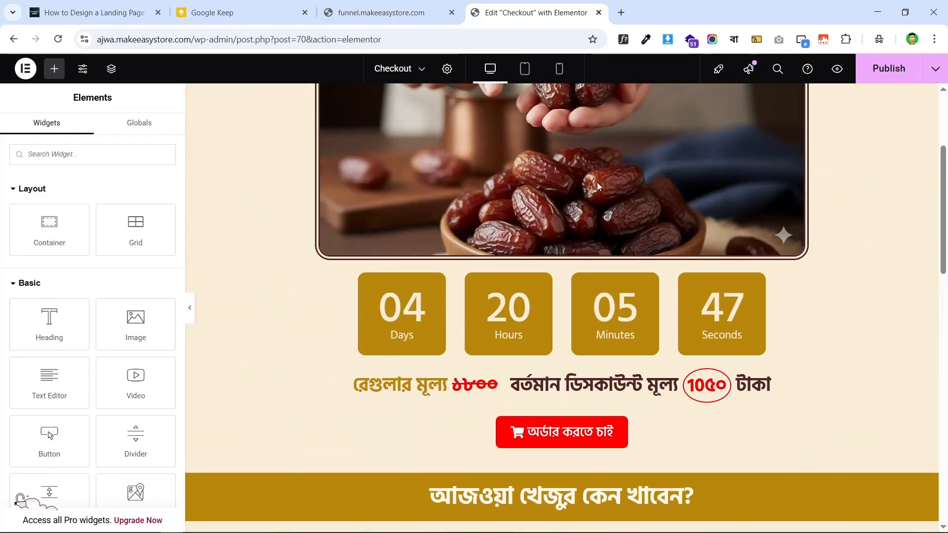
scroll(597, 182, "up", 3)
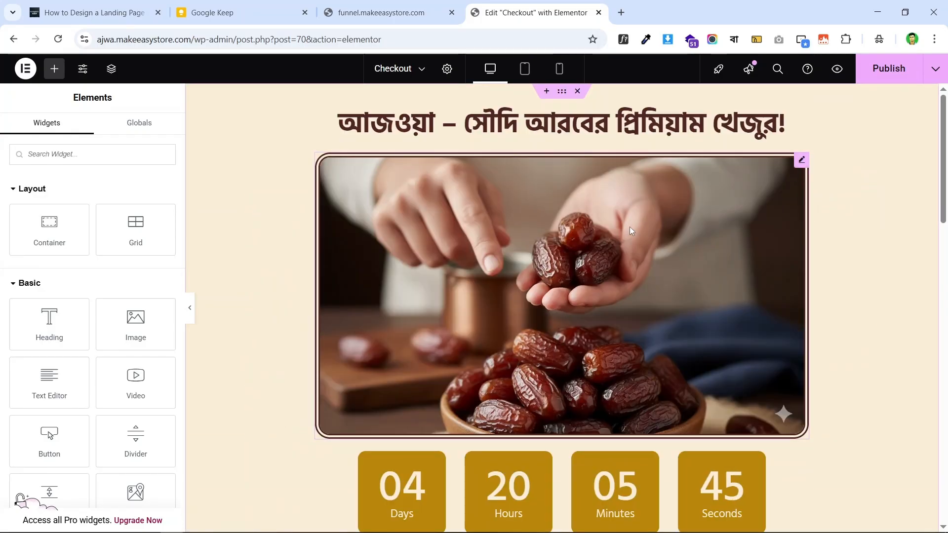
left_click(802, 160)
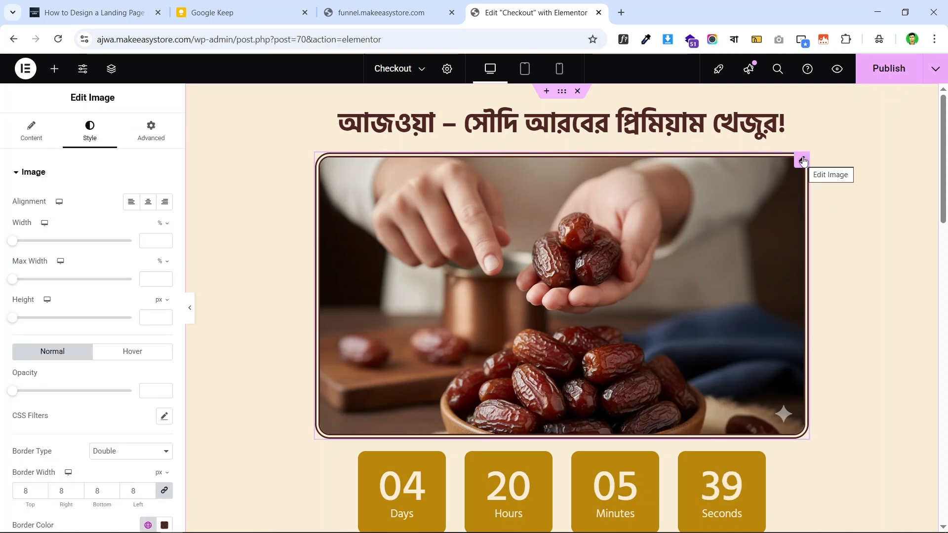
right_click(803, 160)
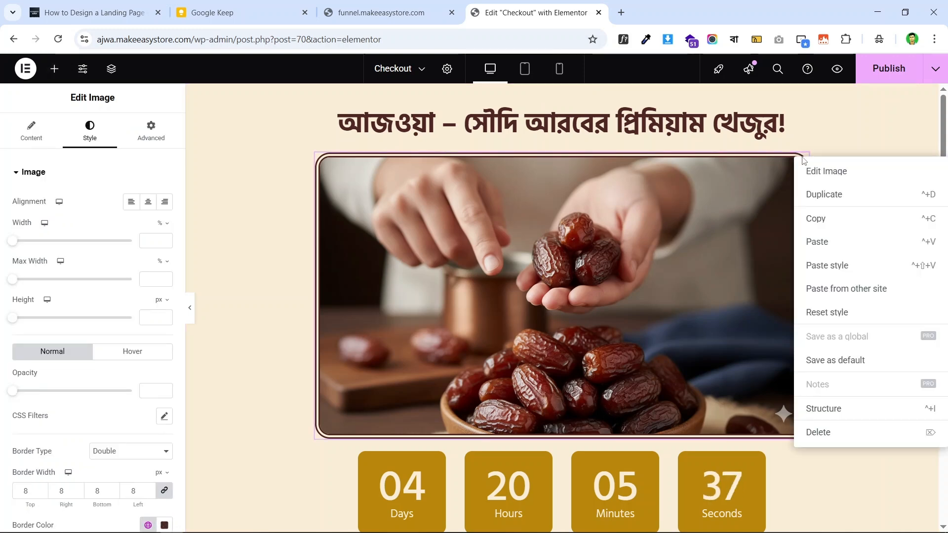
left_click(838, 223)
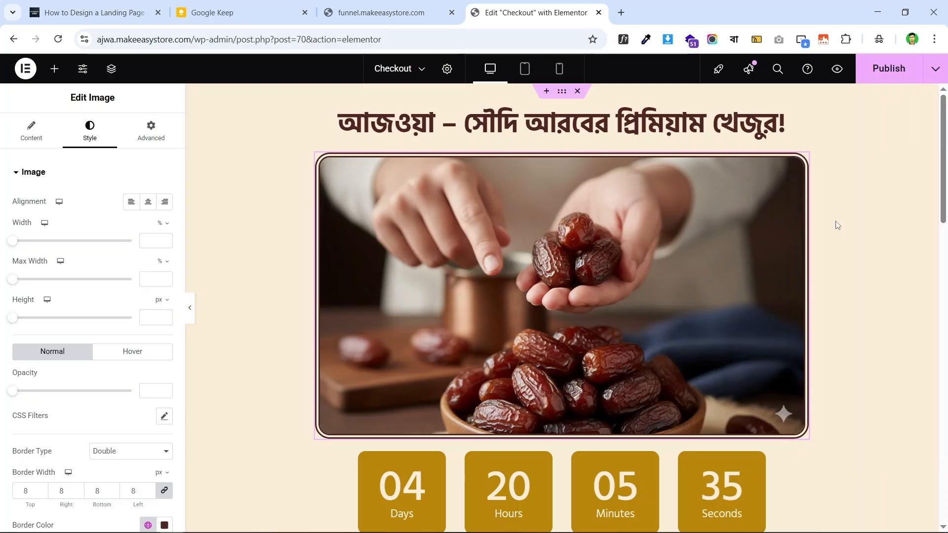
- Paste the dates photo below the 'কেন আমাদের খেজুর সেরা?' checklist
scroll(643, 184, "down", 20)
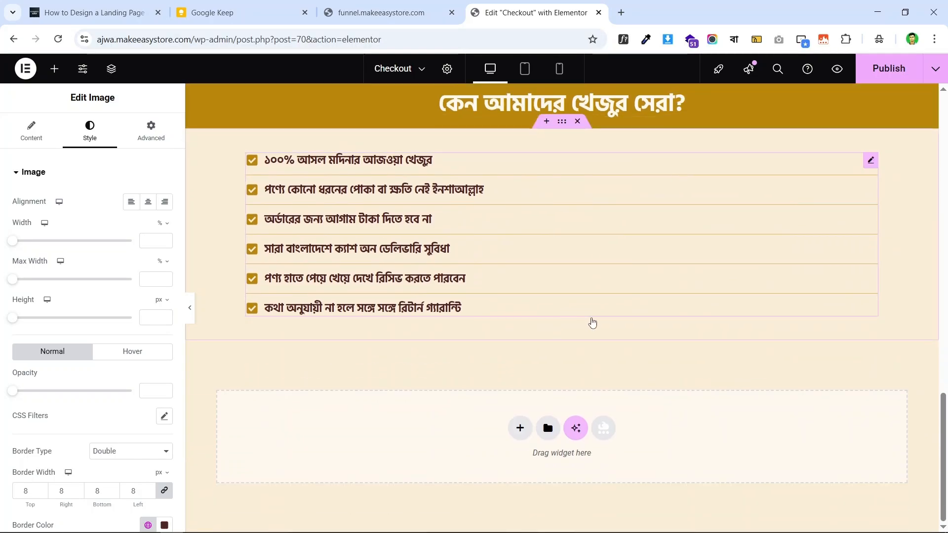
right_click(592, 323)
left_click(612, 328)
scroll(405, 260, "down", 5)
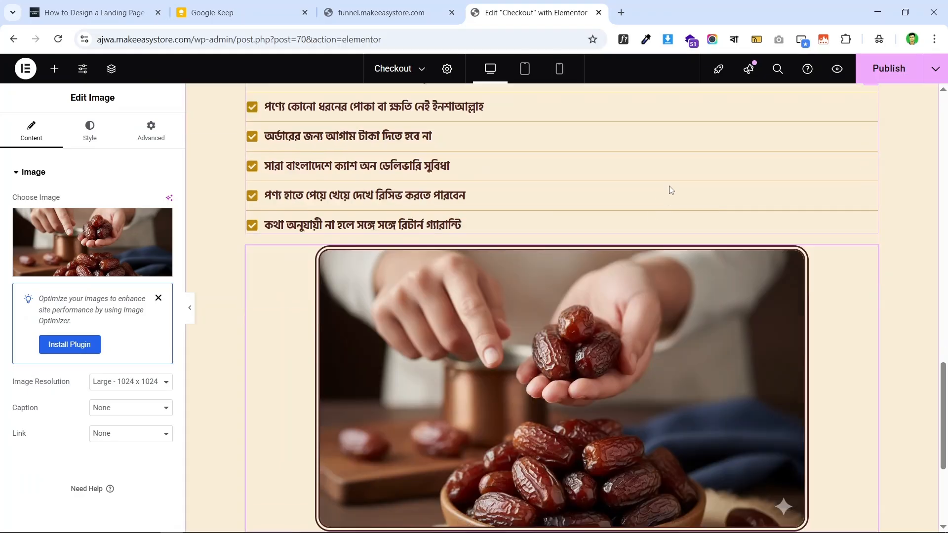
scroll(405, 260, "up", 5)
scroll(653, 229, "down", 3)
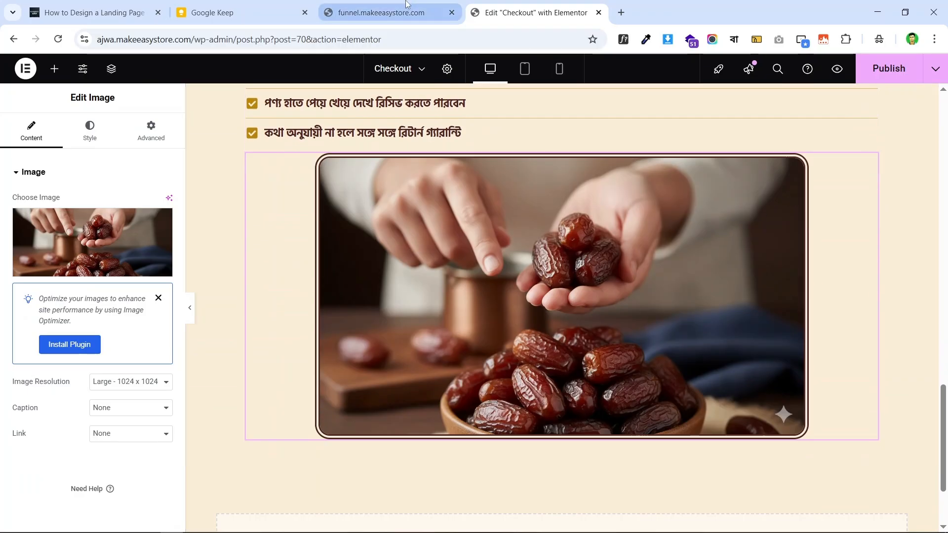
key("ctrl+shift+Tab")
key("ctrl+Tab")
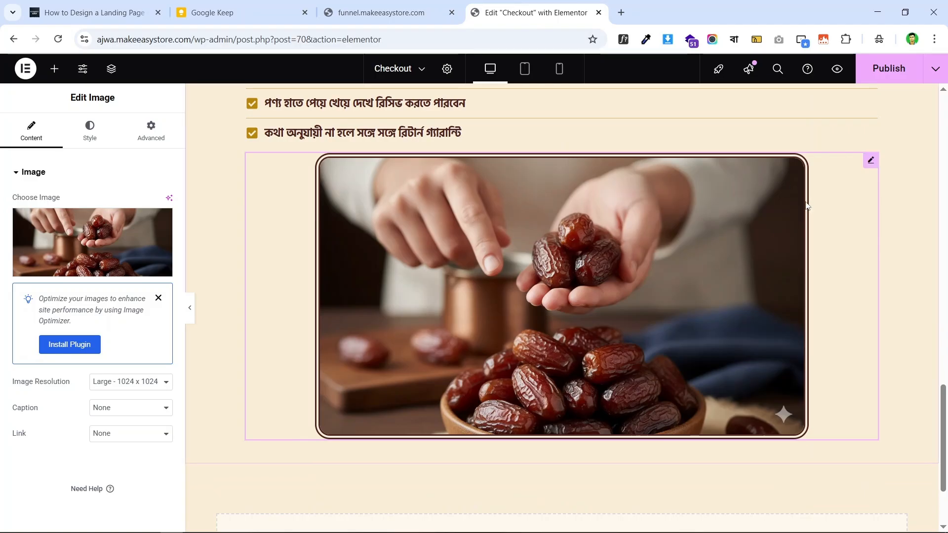
- Replace the copied image with Ajwa-Dates-1.png from the media library
left_click(97, 241)
left_click(316, 230)
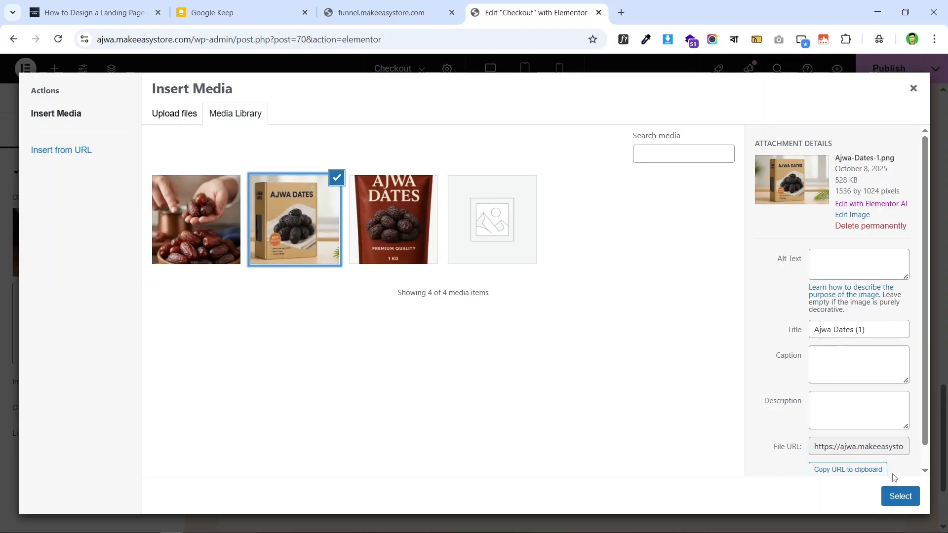
left_click(900, 496)
scroll(608, 250, "down", 2)
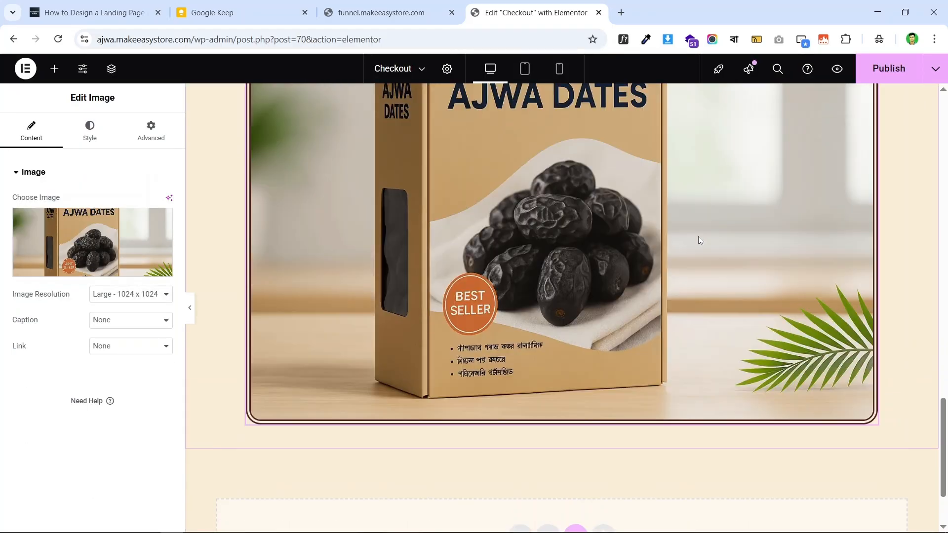
scroll(699, 240, "up", 3)
- Set the AJWA DATES box image width to 60% in its Style settings
left_click(84, 140)
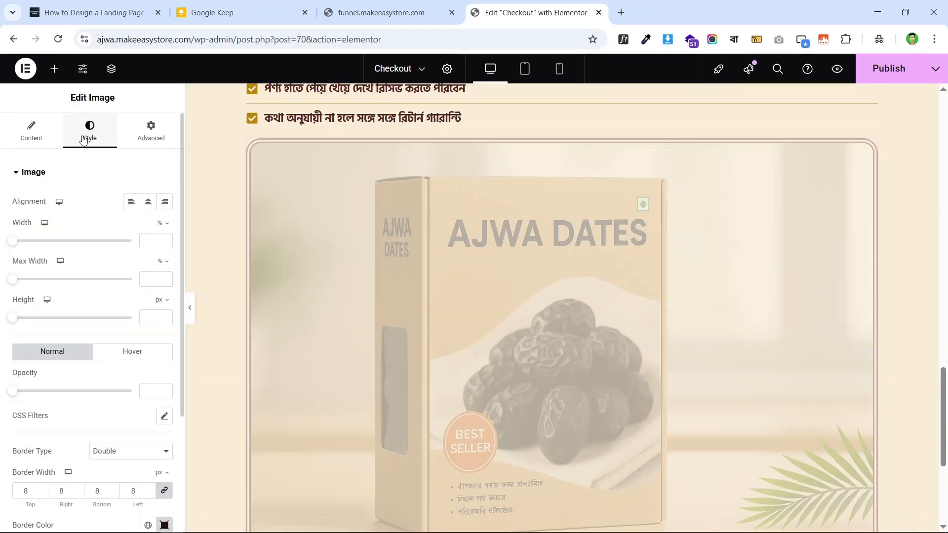
left_click_drag(14, 242, 82, 243)
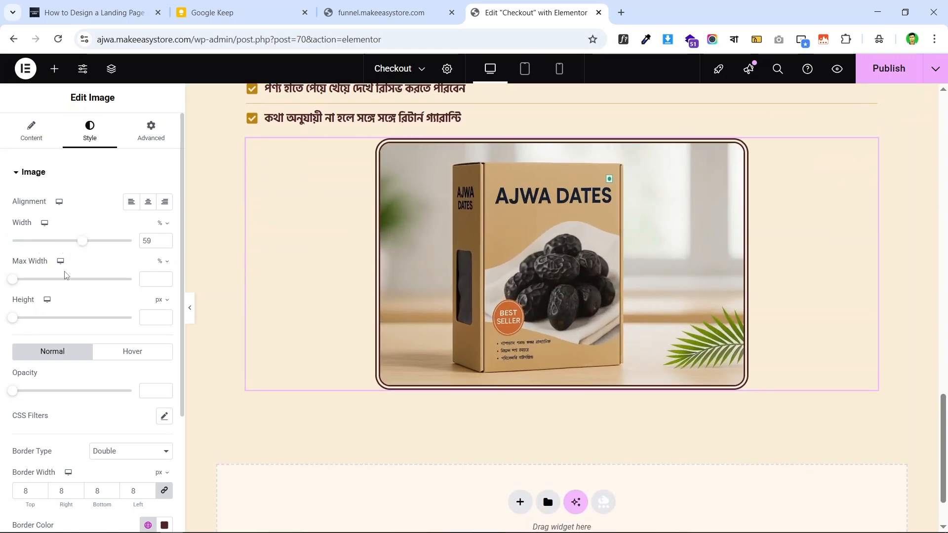
left_click(388, 13)
left_click(524, 12)
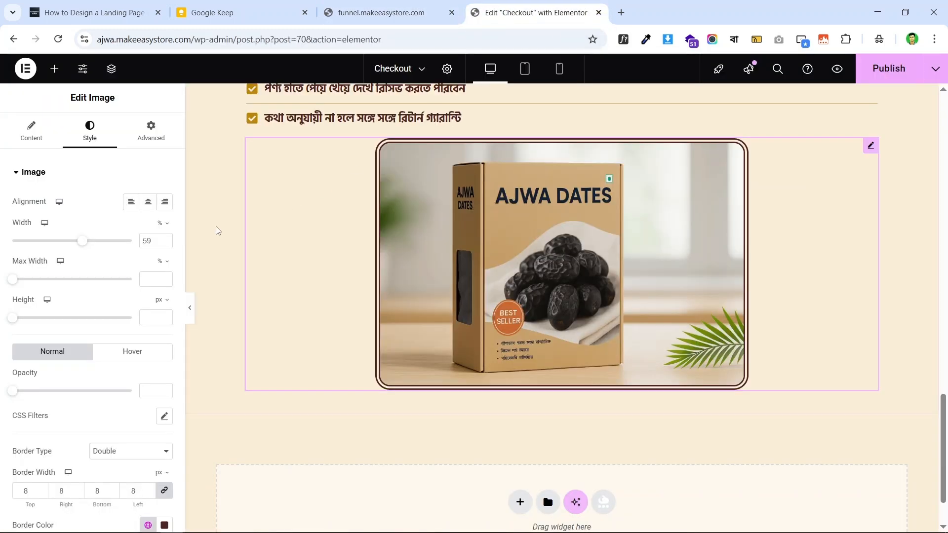
left_click(166, 239)
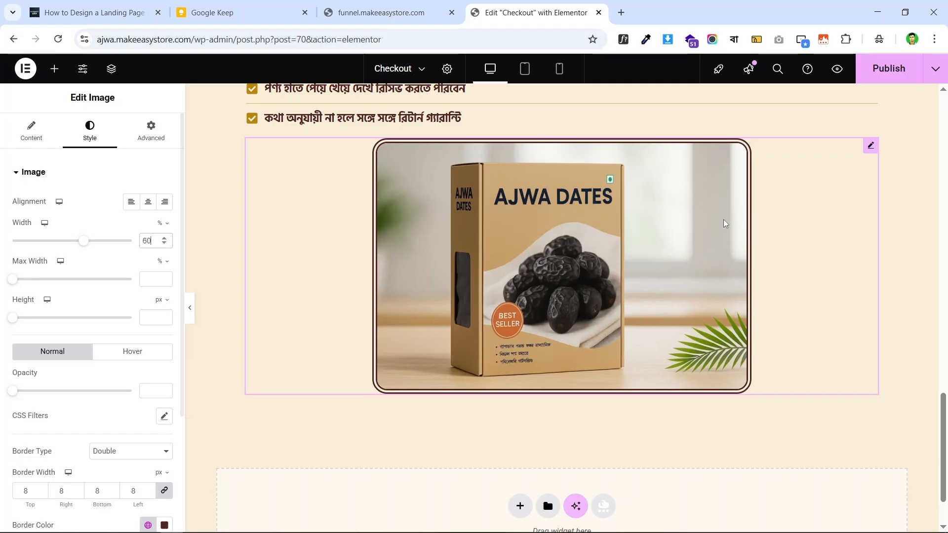
scroll(608, 227, "up", 4)
scroll(582, 226, "down", 3)
scroll(568, 222, "down", 1)
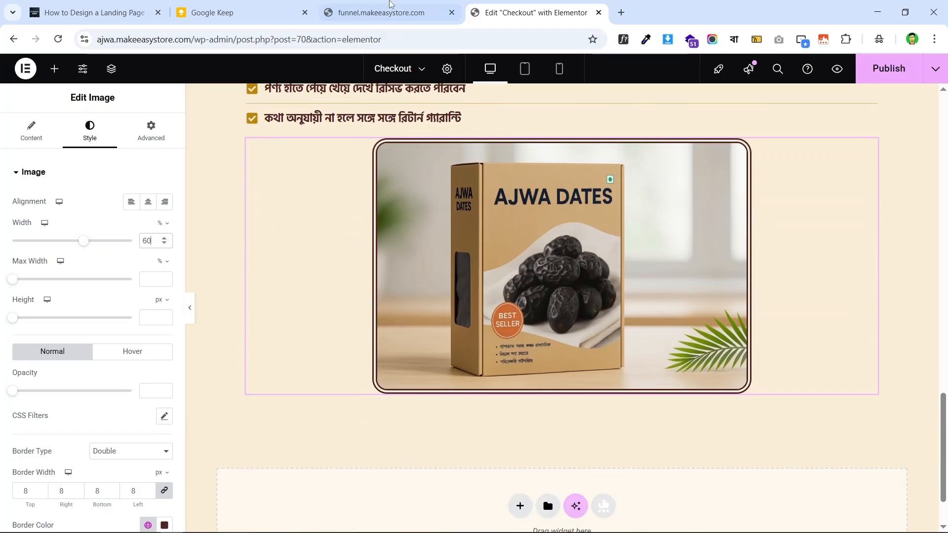
- Check the 60%-wide AJWA DATES box photo below the checklist on the live checkout page
left_click(389, 7)
scroll(562, 237, "up", 3)
scroll(559, 230, "down", 2)
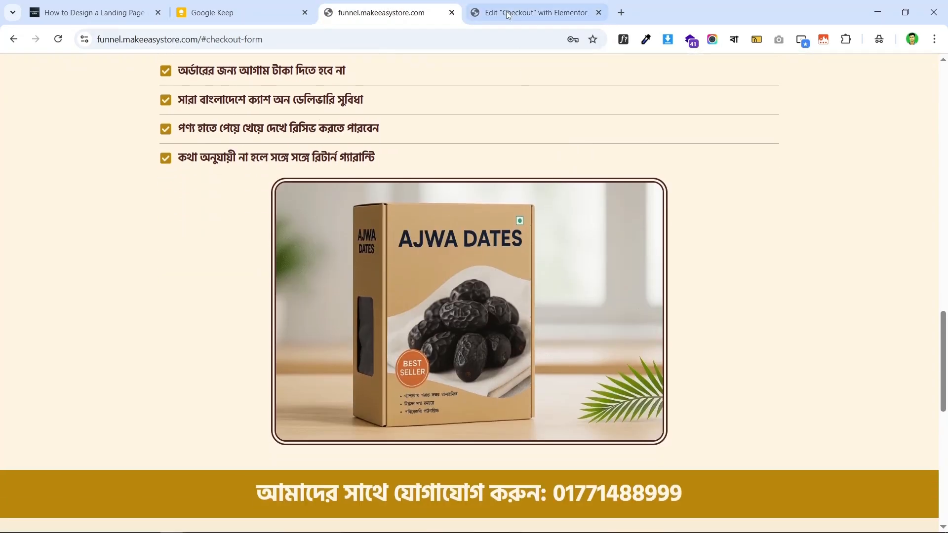
left_click(523, 12)
scroll(558, 222, "down", 2)
left_click(378, 6)
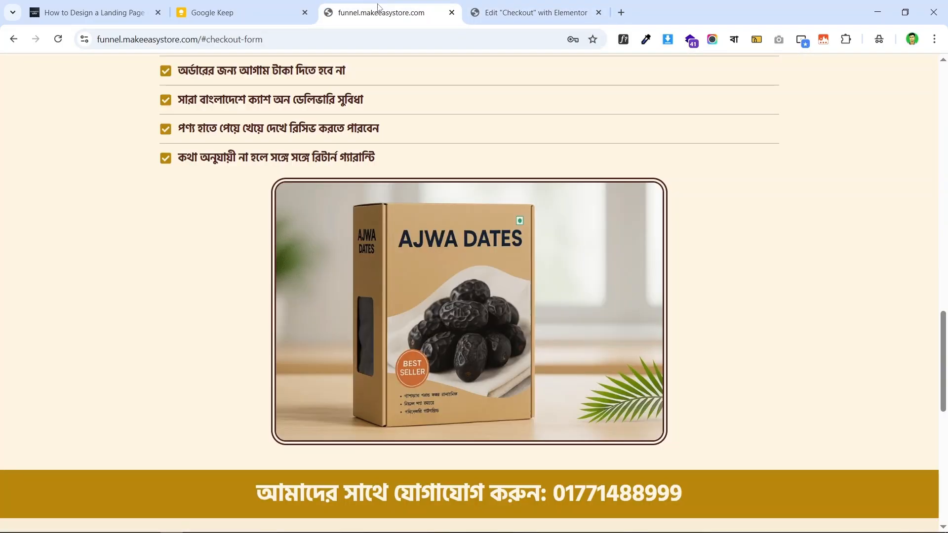
scroll(358, 179, "down", 5)
scroll(650, 178, "down", 5)
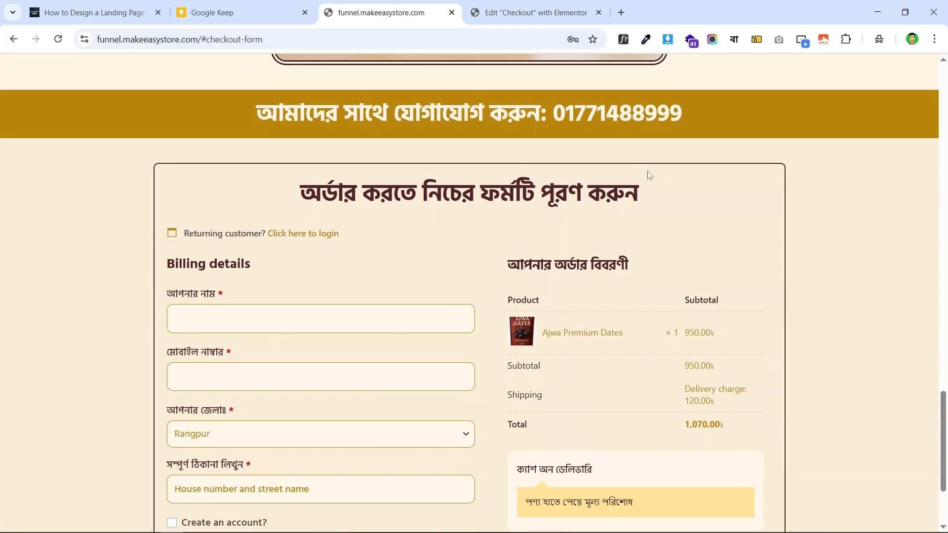
scroll(585, 180, "up", 7)
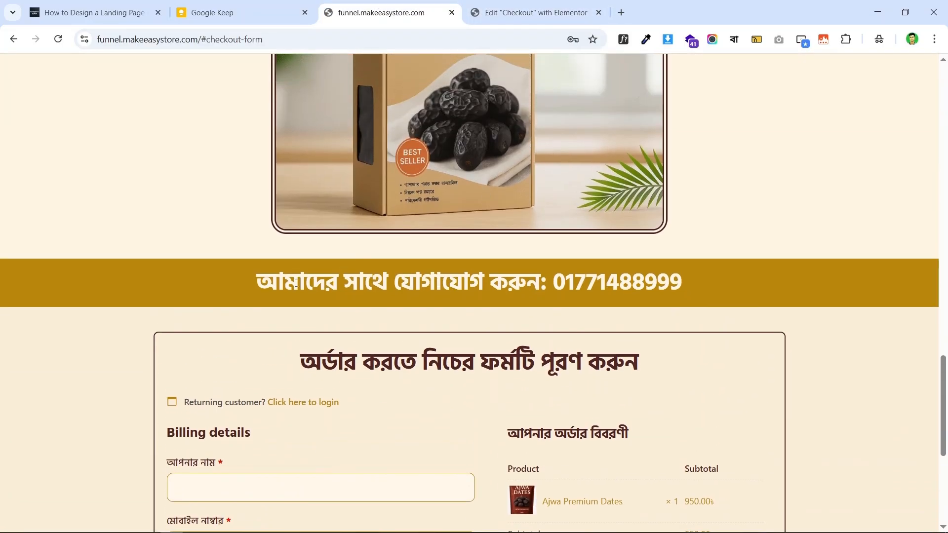
scroll(620, 300, "up", 8)
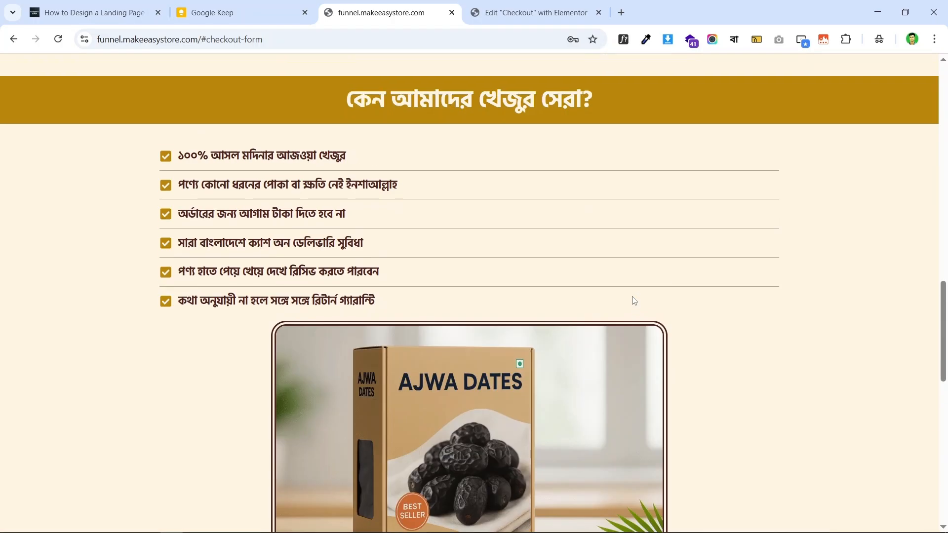
scroll(611, 279, "down", 8)
scroll(591, 280, "up", 10)
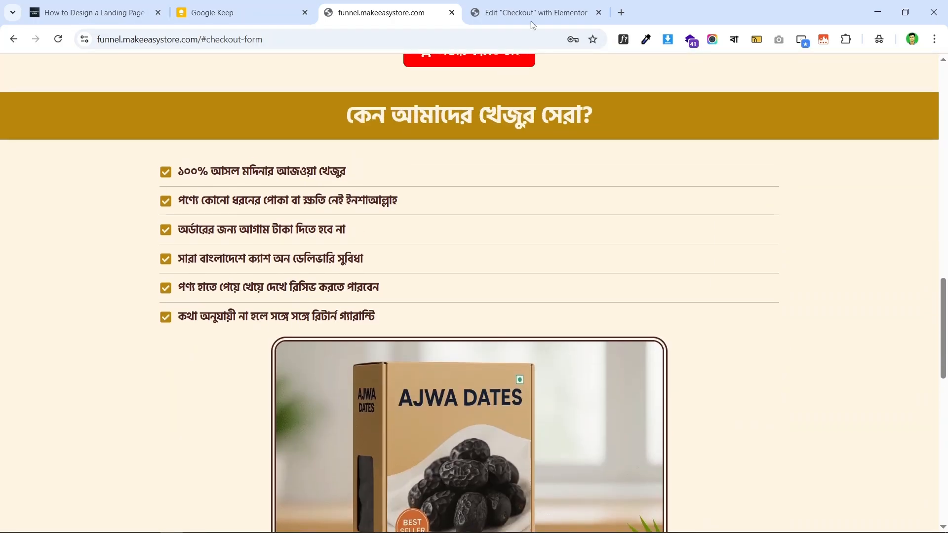
- Duplicate the 'কেন আমাদের খেজুর সেরা?' heading banner section
left_click(531, 21)
scroll(646, 265, "up", 2)
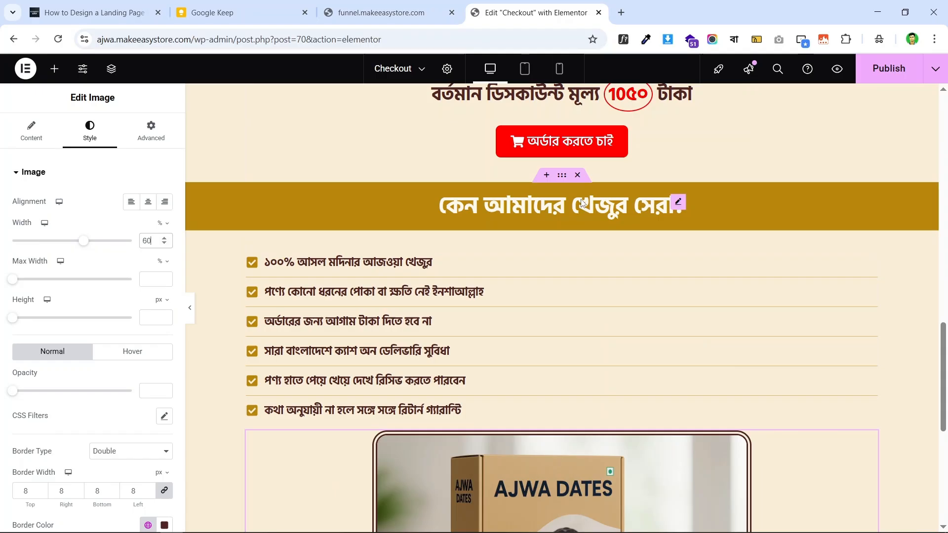
left_click(562, 177)
right_click(562, 176)
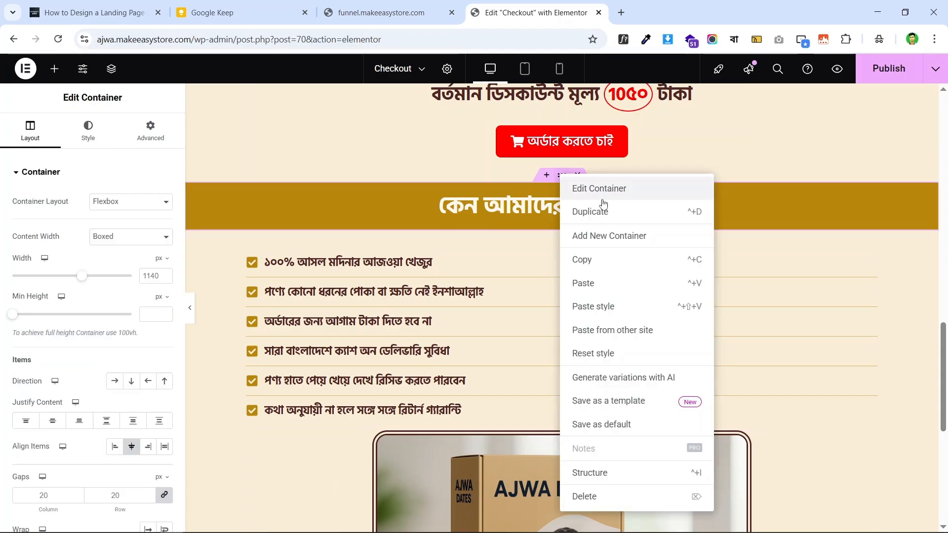
left_click(634, 213)
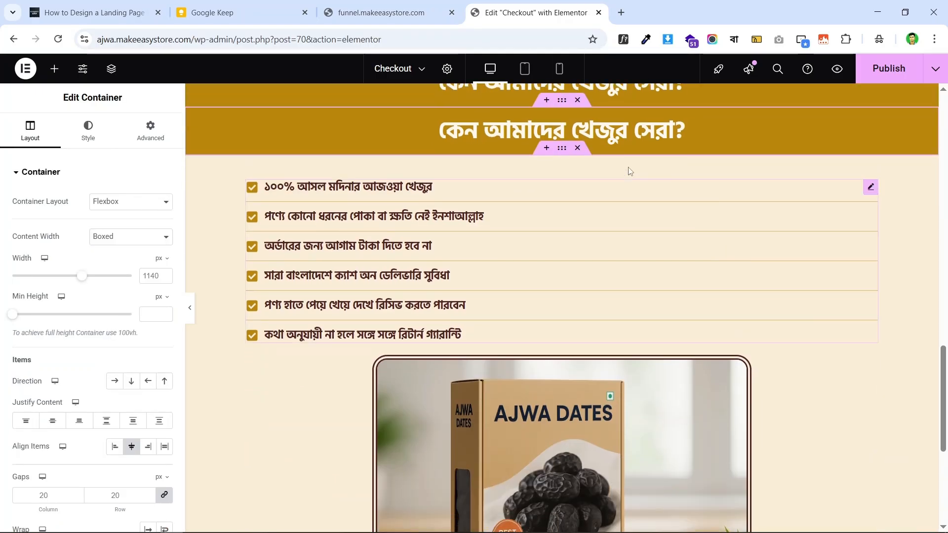
- In the Structure navigator, move the duplicated heading section below the AJWA DATES image container
left_click(113, 72)
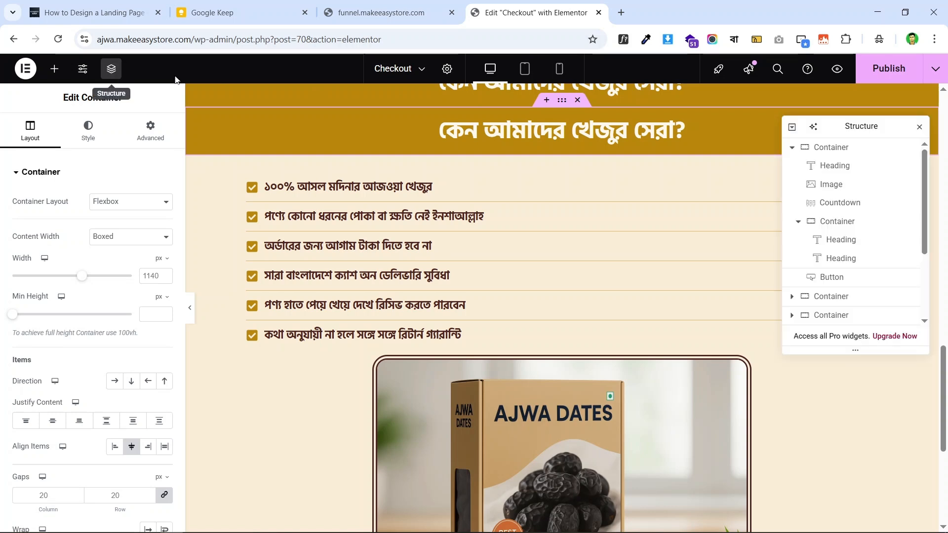
left_click(793, 147)
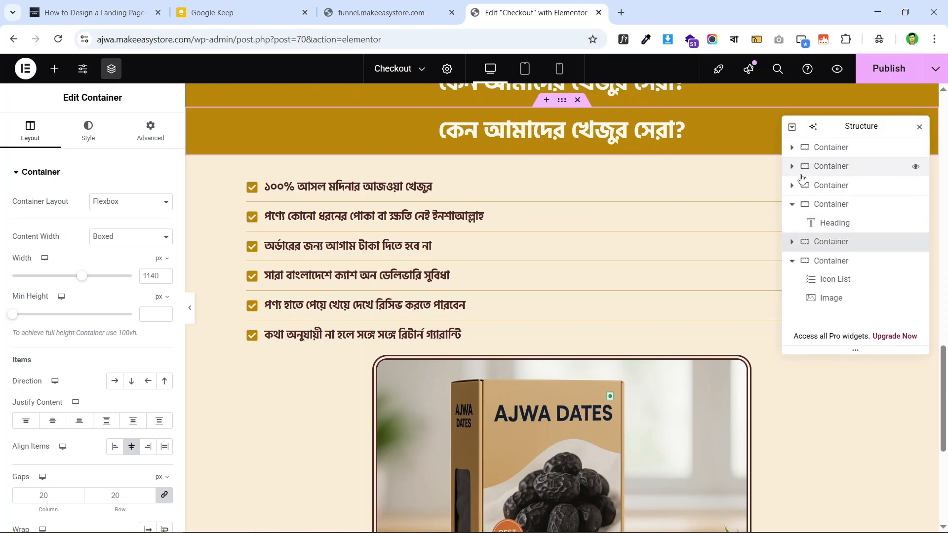
left_click(792, 204)
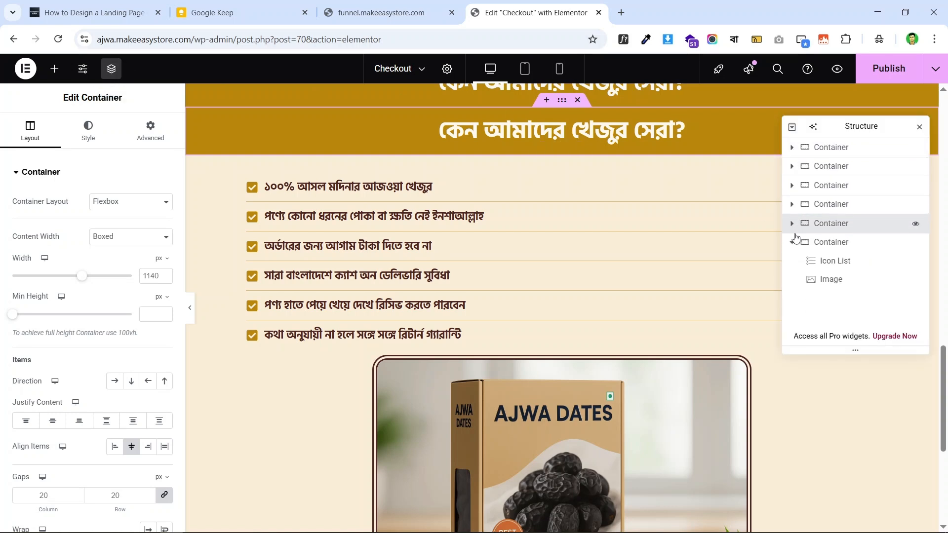
left_click(839, 242)
left_click(837, 224)
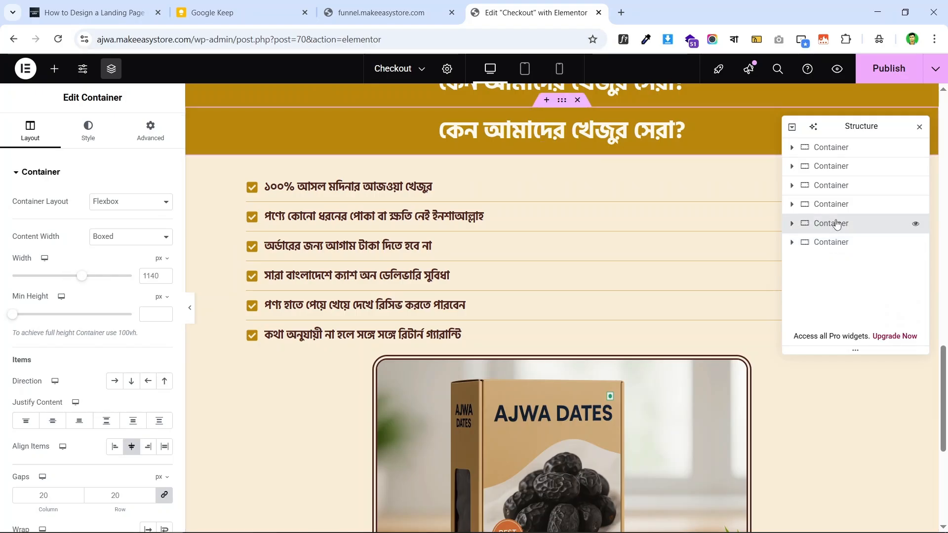
left_click_drag(835, 225, 865, 262)
scroll(442, 215, "down", 5)
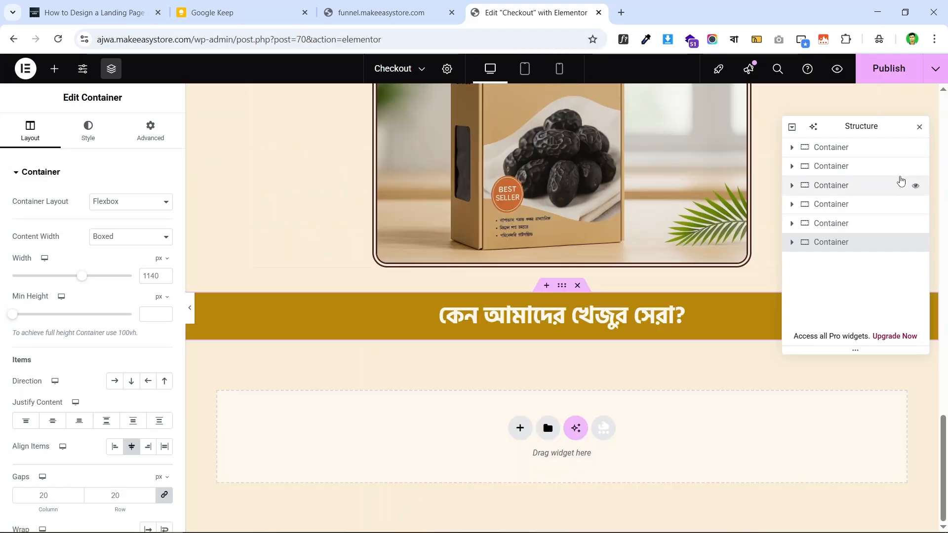
left_click(921, 129)
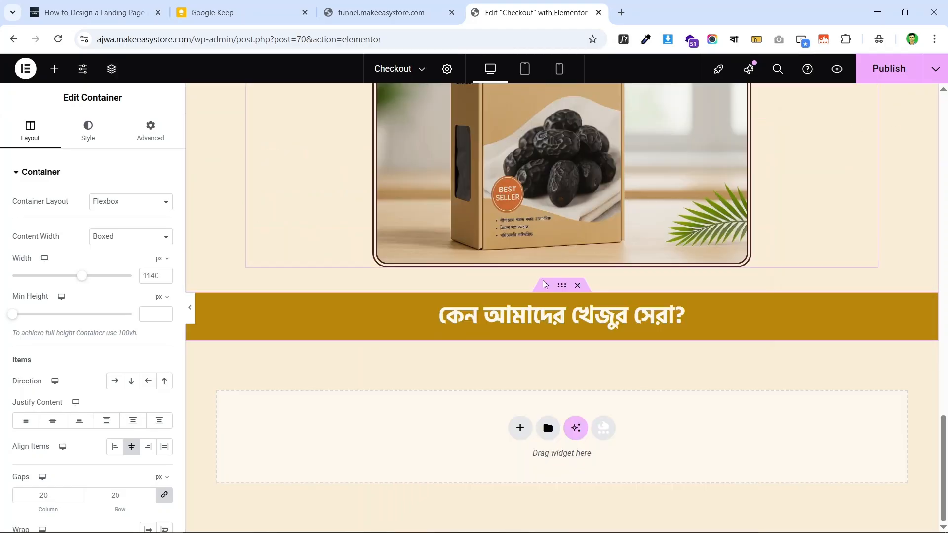
- Copy the Bengali contact heading line from the live checkout page
left_click(401, 7)
scroll(500, 133, "down", 10)
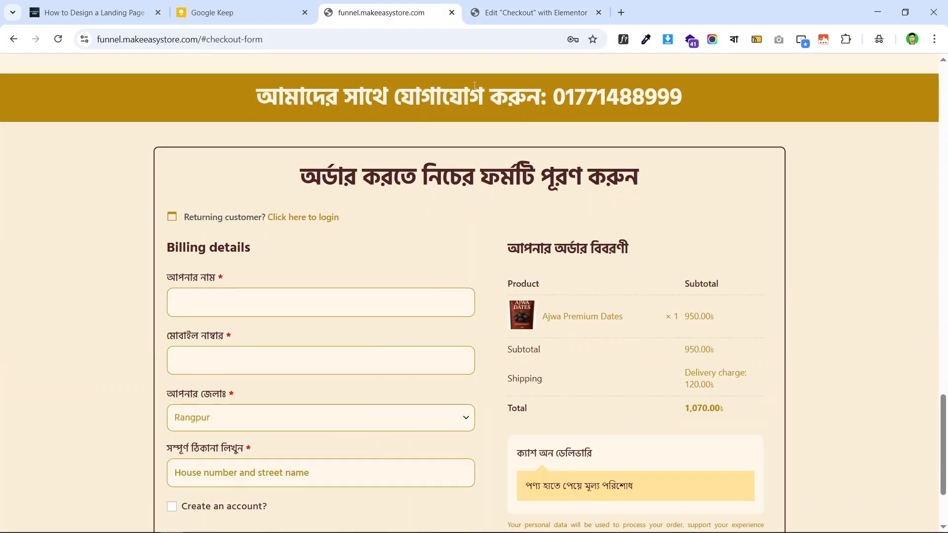
triple_click(442, 97)
right_click(537, 93)
left_click(568, 105)
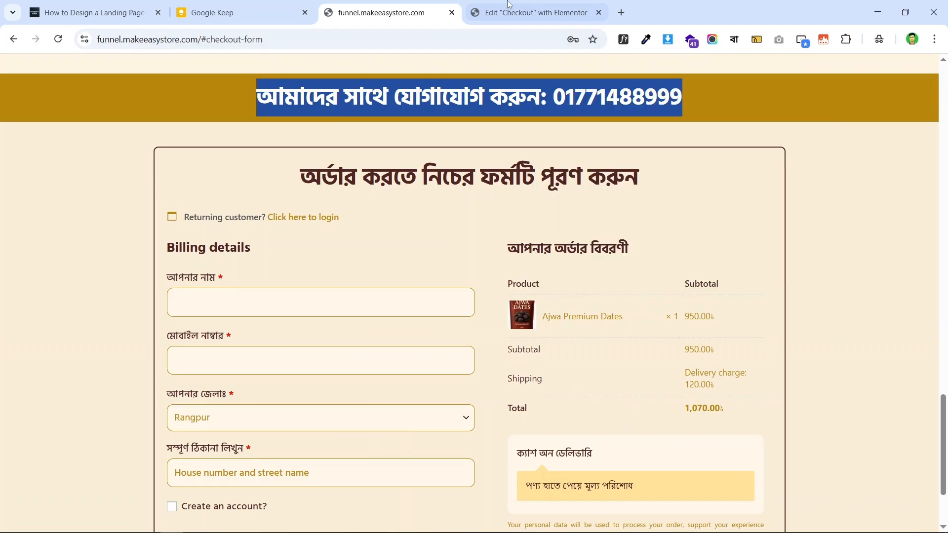
- Paste the contact line 'আমাদের সাথে যোগাযোগ করুন:' as the title of the heading below the image
left_click(504, 15)
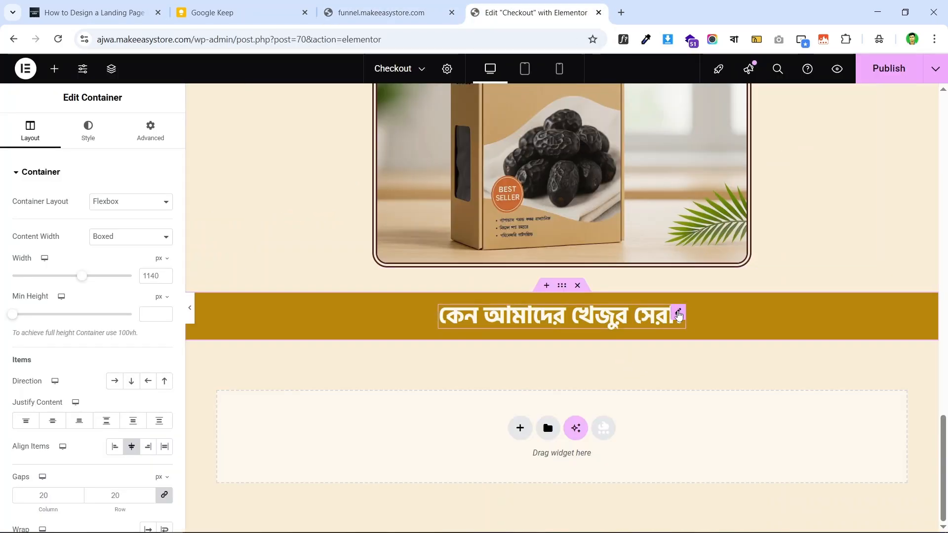
left_click(679, 314)
triple_click(61, 225)
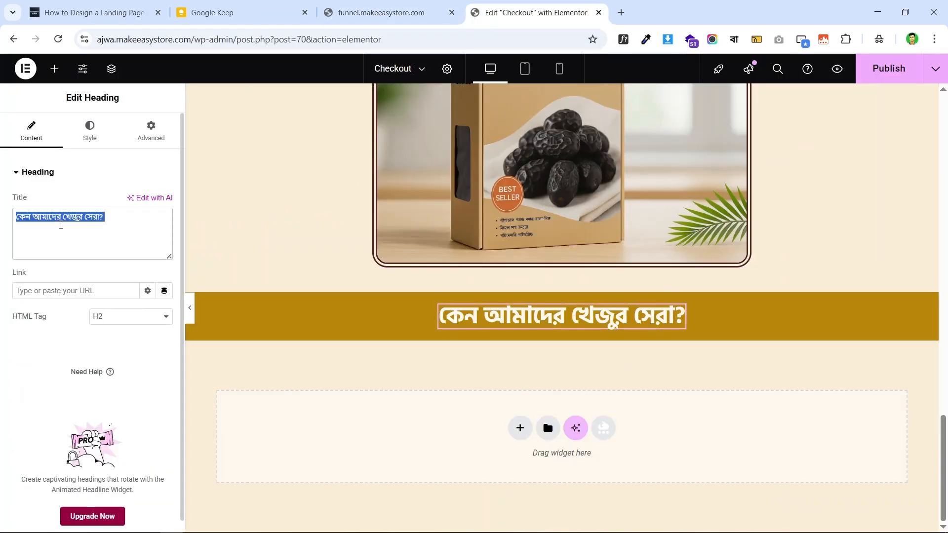
key("ctrl+v")
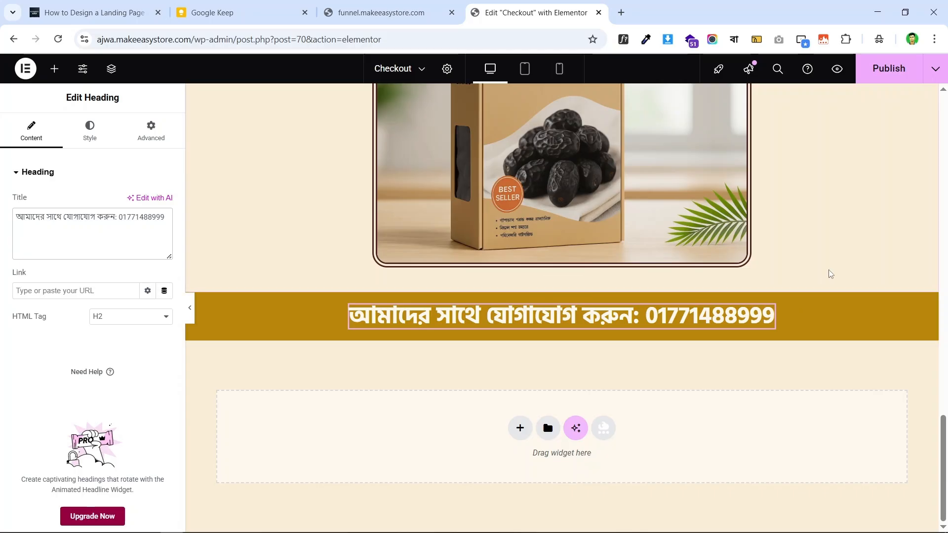
scroll(739, 210, "up", 3)
scroll(761, 210, "down", 3)
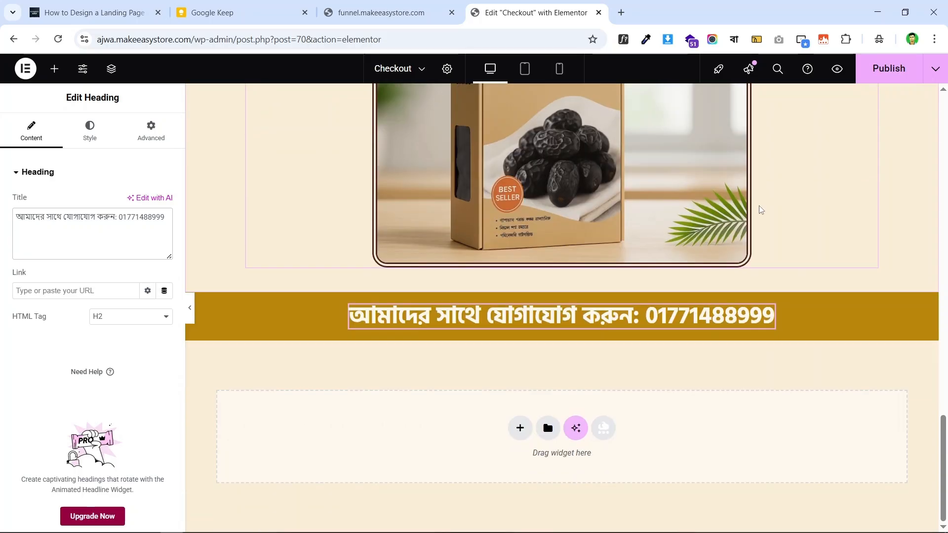
scroll(660, 246, "up", 15)
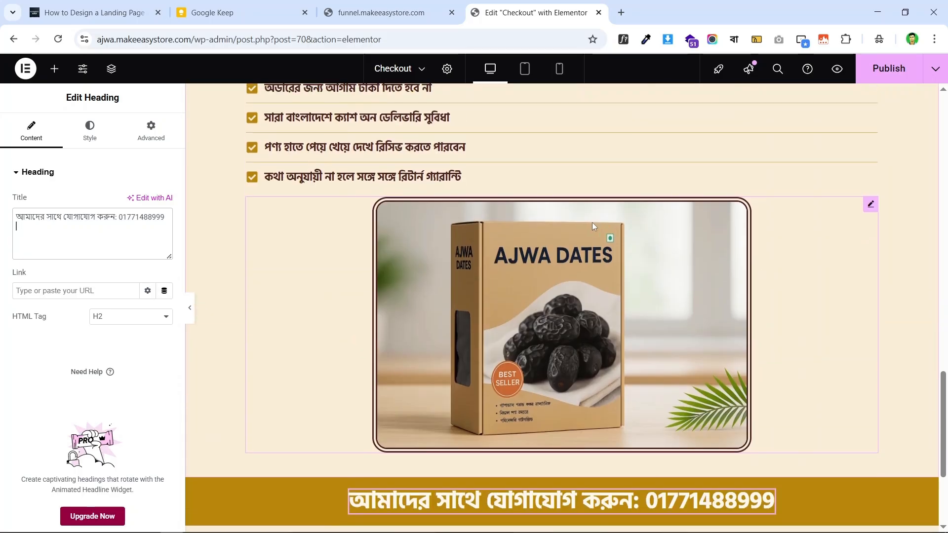
scroll(717, 220, "down", 15)
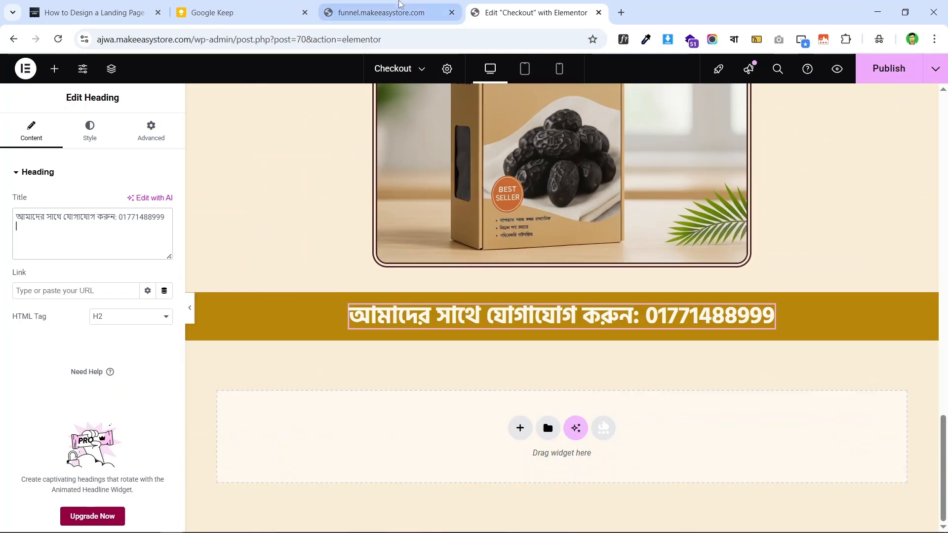
- Select the checkout form heading text on the live checkout page
left_click(383, 12)
scroll(487, 201, "down", 3)
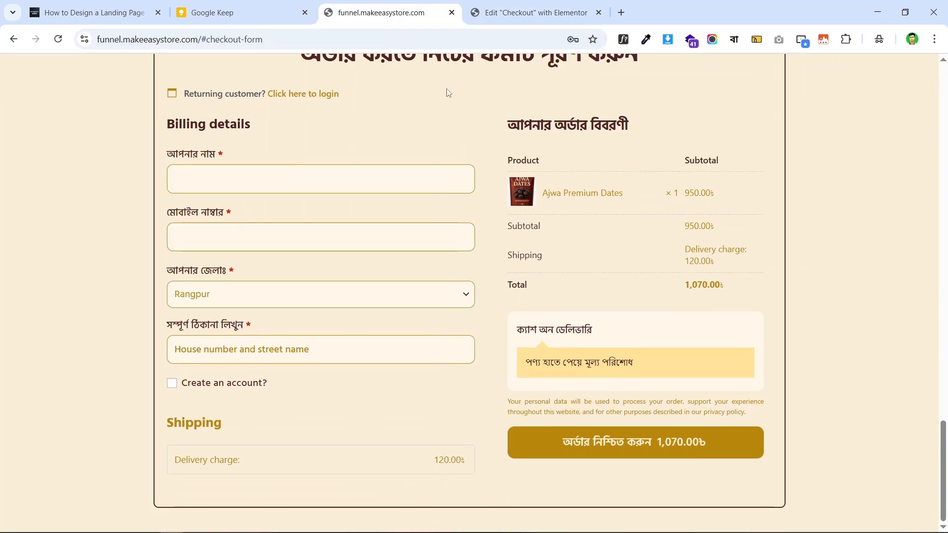
scroll(464, 96, "up", 2)
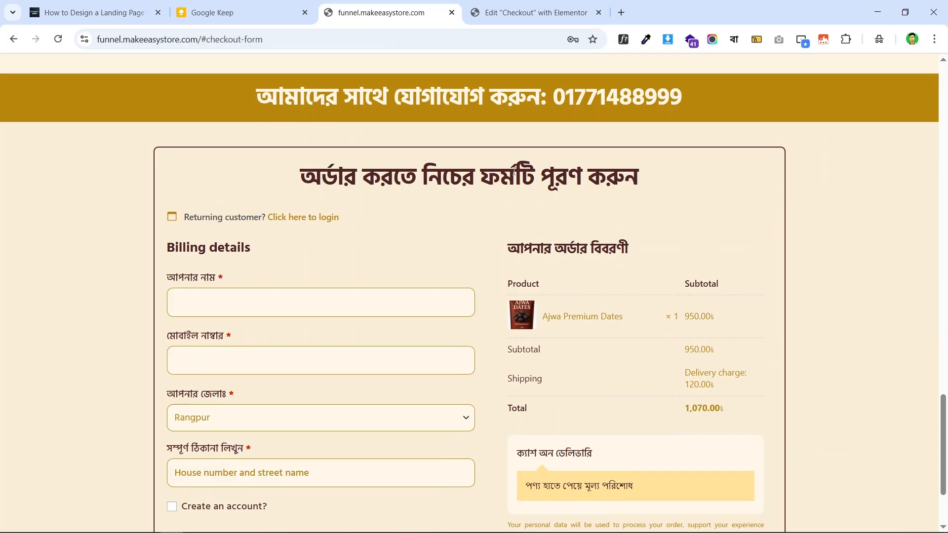
triple_click(408, 174)
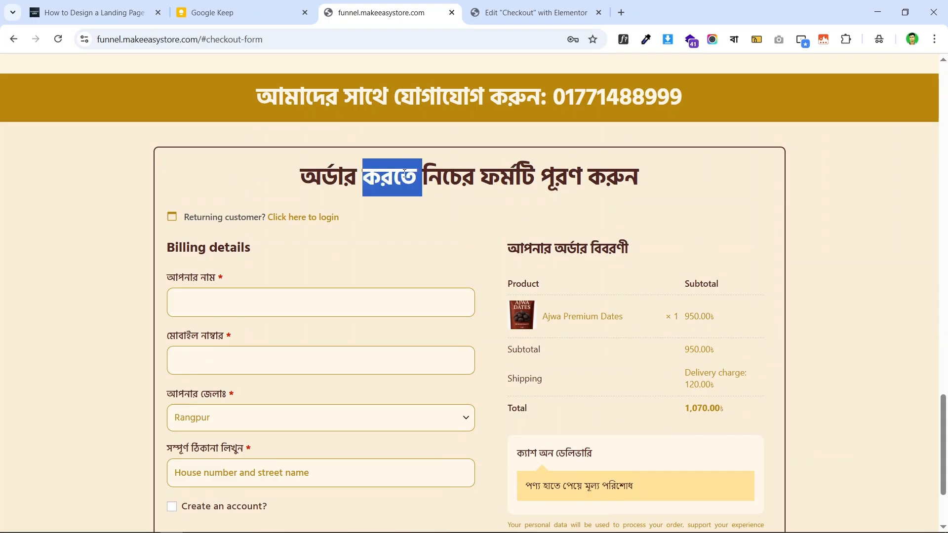
double_click(529, 171)
double_click(526, 170)
triple_click(489, 171)
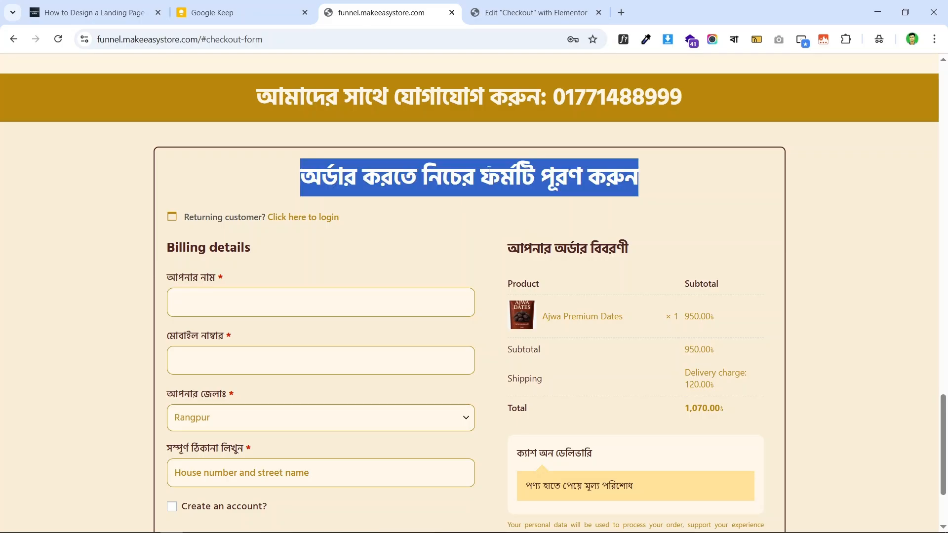
left_click_drag(302, 169, 601, 174)
triple_click(511, 177)
left_click(510, 5)
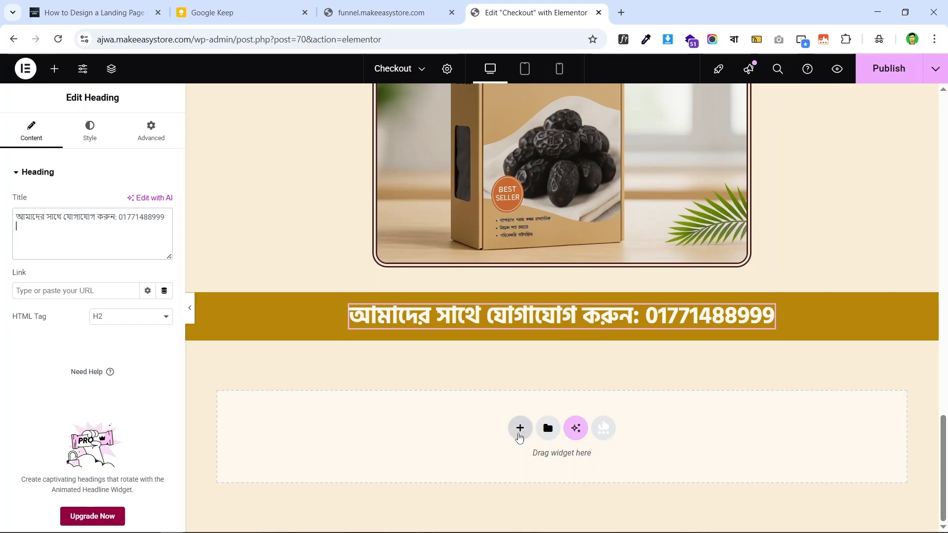
- Add a single-column flexbox container below the contact band with Align Items set to Center
left_click(520, 429)
left_click(507, 473)
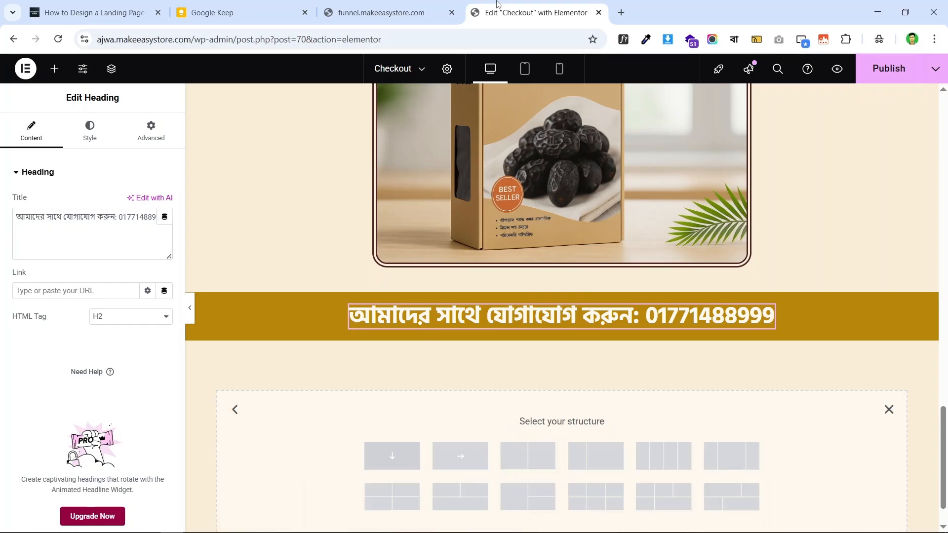
left_click(380, 13)
left_click(523, 5)
left_click(394, 452)
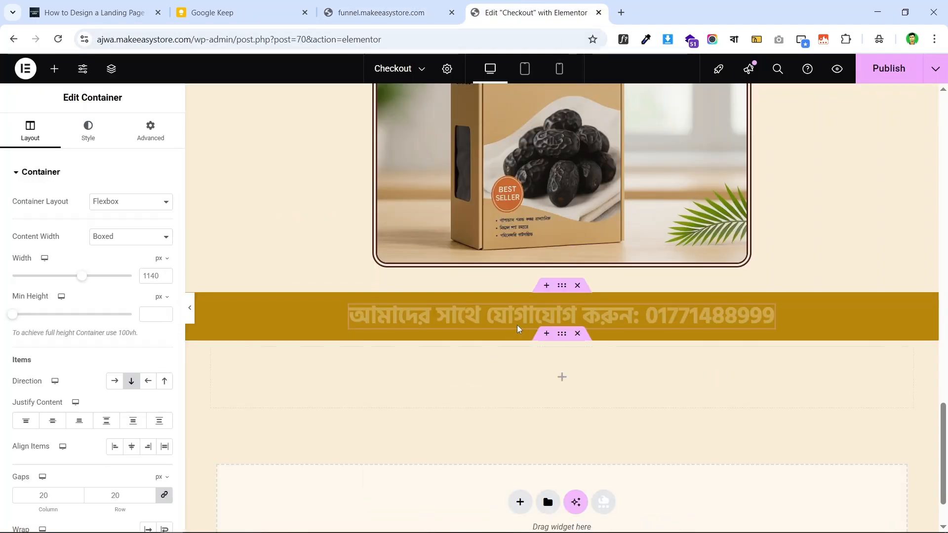
scroll(648, 239, "down", 1)
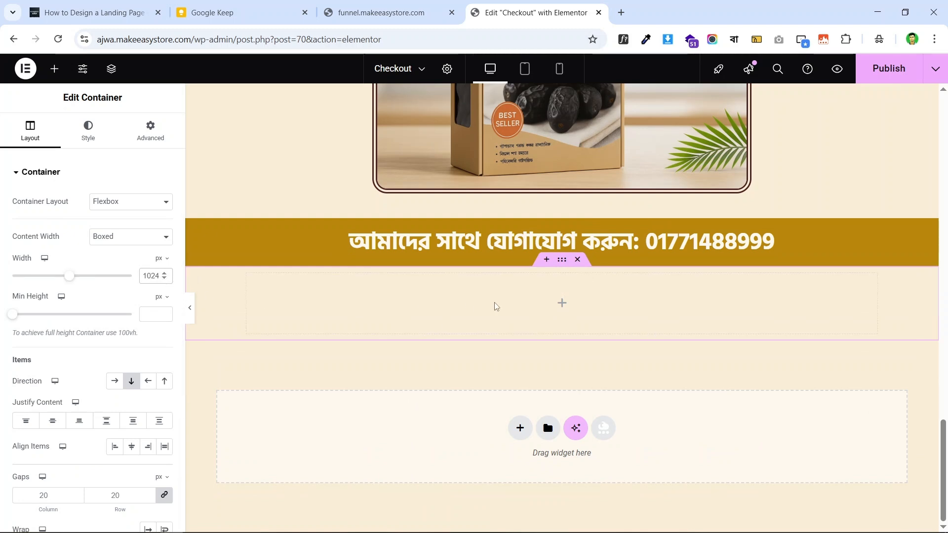
scroll(74, 357, "down", 3)
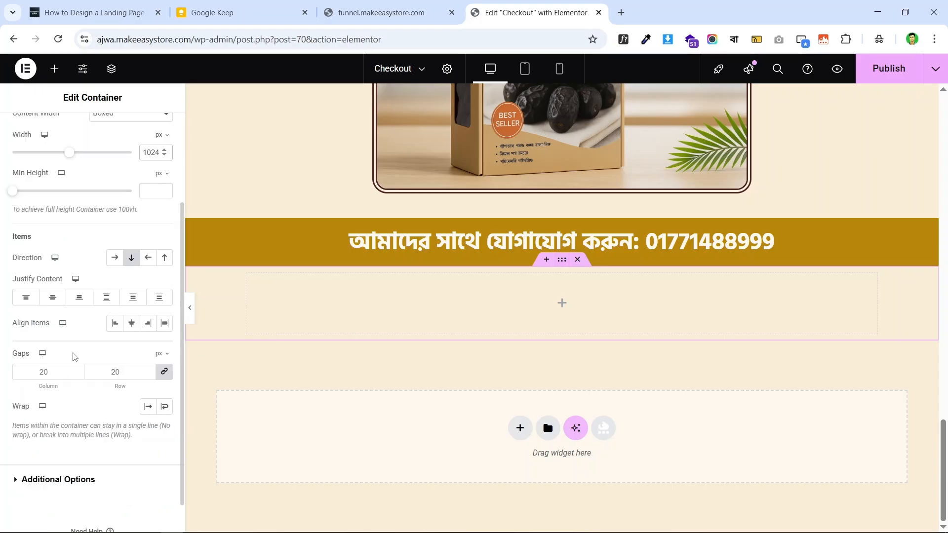
left_click(131, 323)
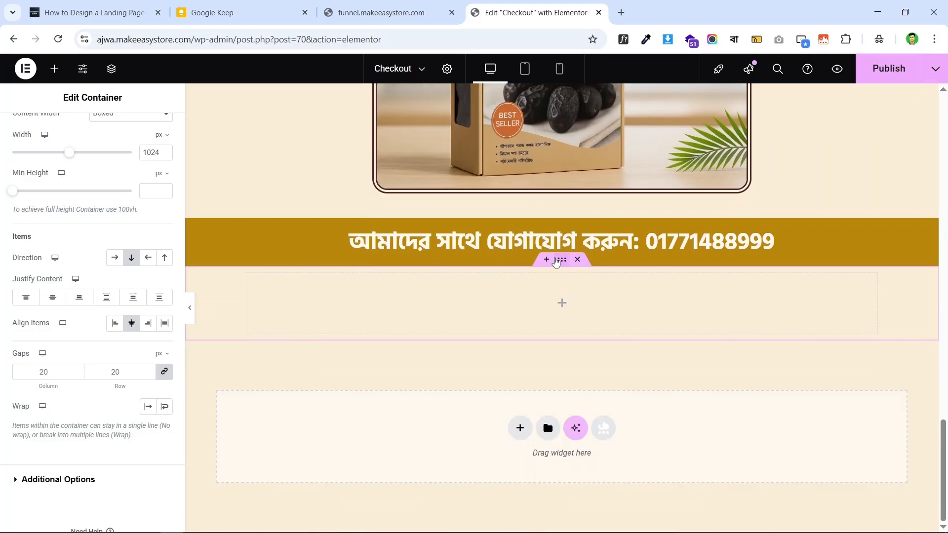
scroll(115, 153, "up", 3)
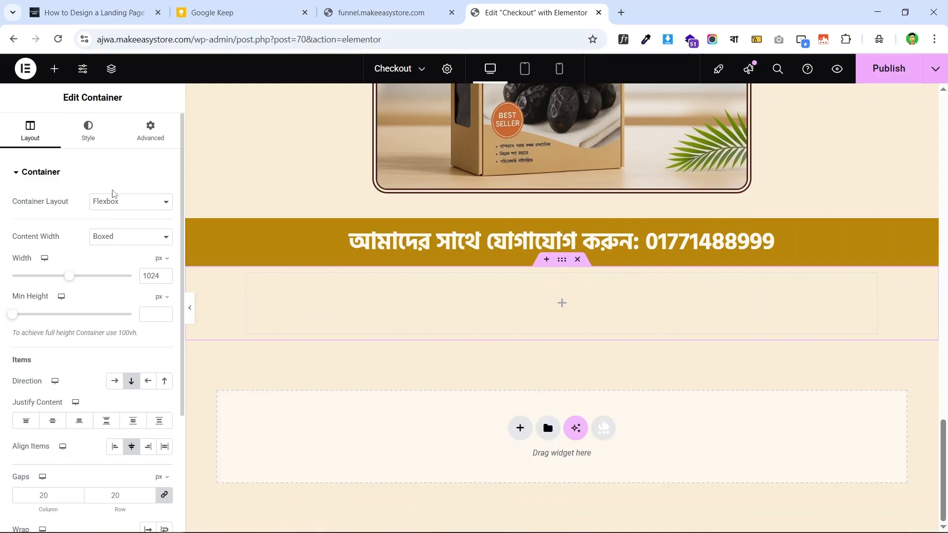
left_click(394, 6)
- Unlink the container's padding and set top and bottom padding to 40
left_click(531, 12)
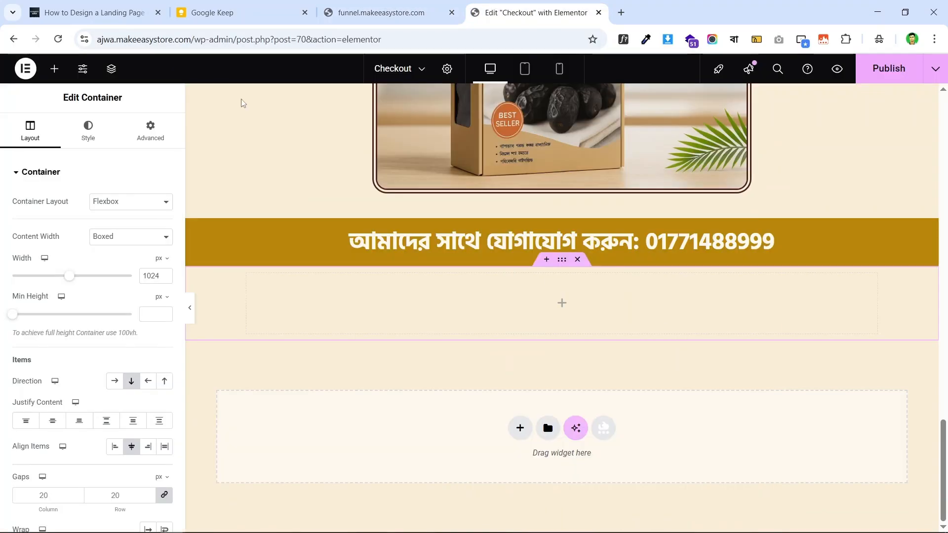
left_click(150, 132)
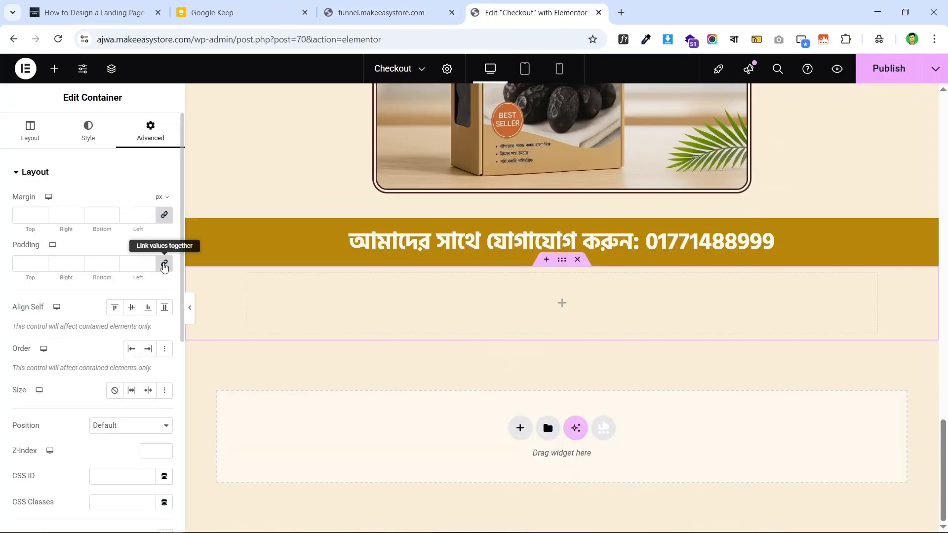
left_click(164, 265)
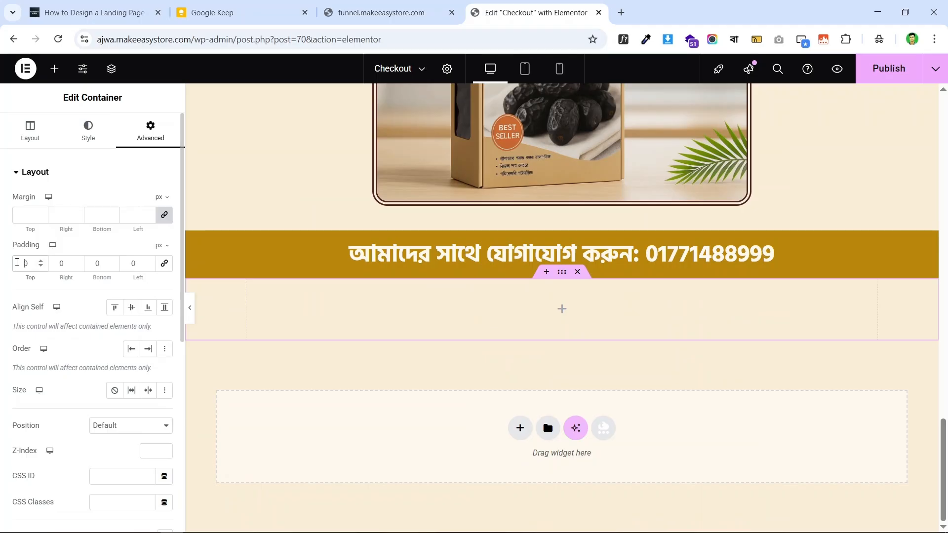
type("4")
left_click(94, 264)
type("4")
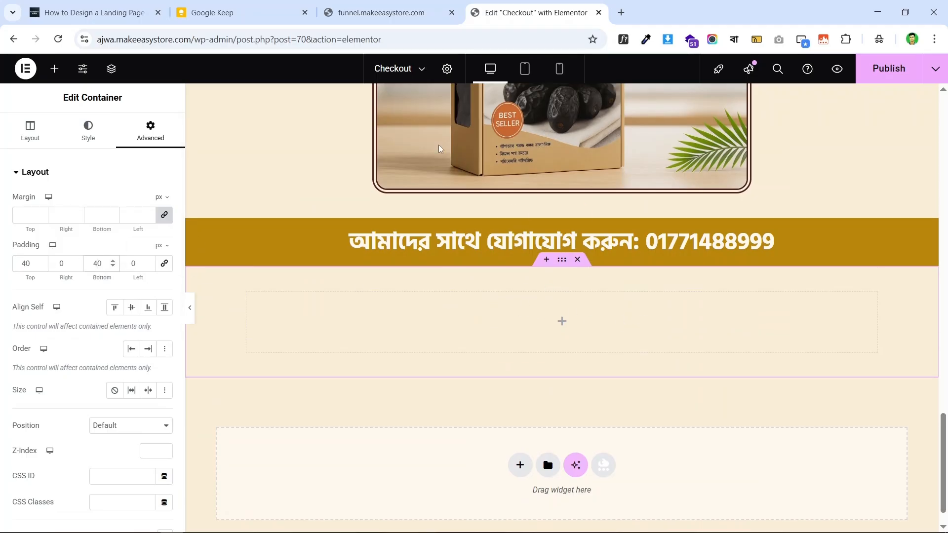
- Copy the Bengali form heading text from the live checkout page
left_click(385, 12)
scroll(515, 225, "down", 1)
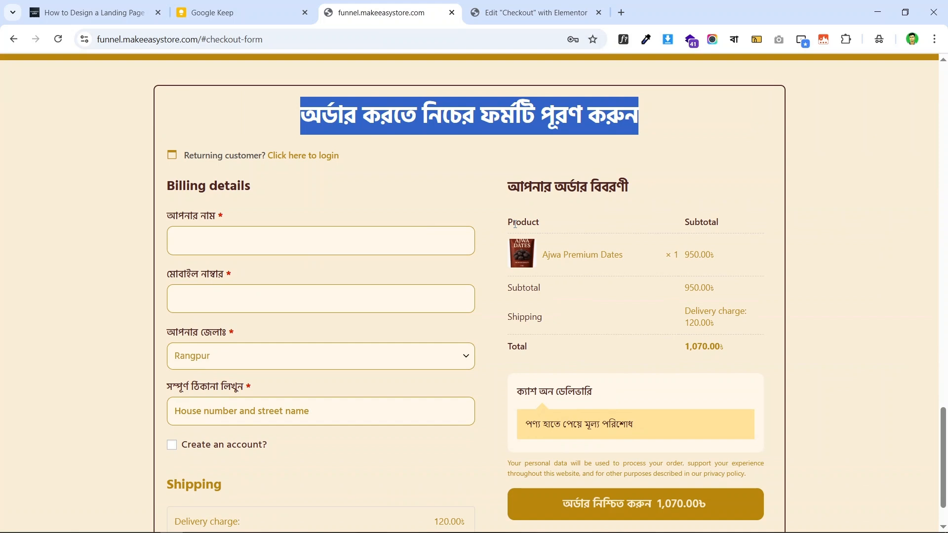
left_click(470, 121)
double_click(469, 121)
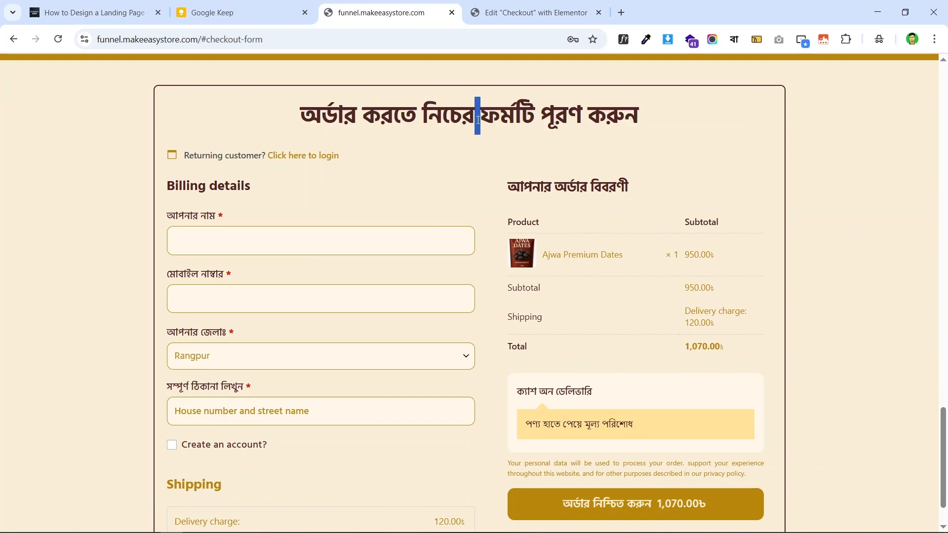
triple_click(474, 116)
right_click(503, 114)
left_click(591, 131)
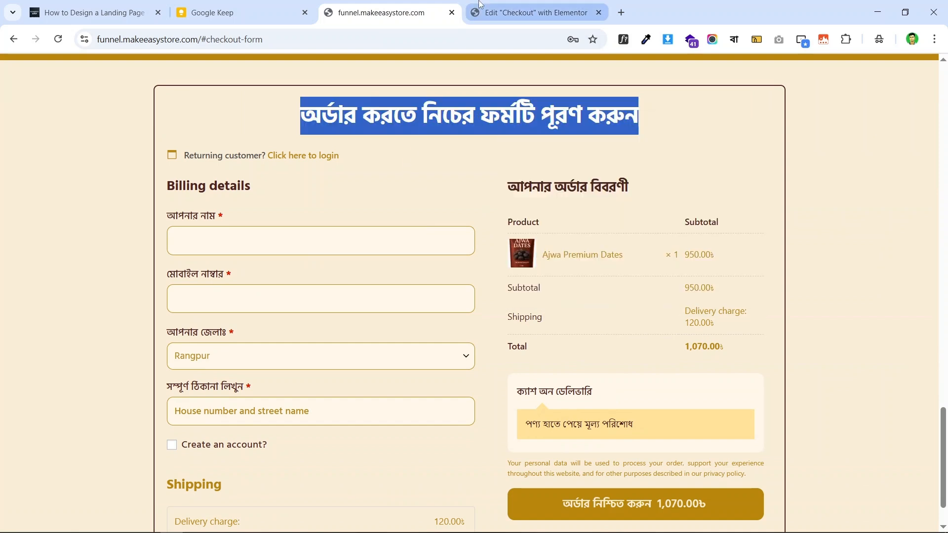
left_click(534, 11)
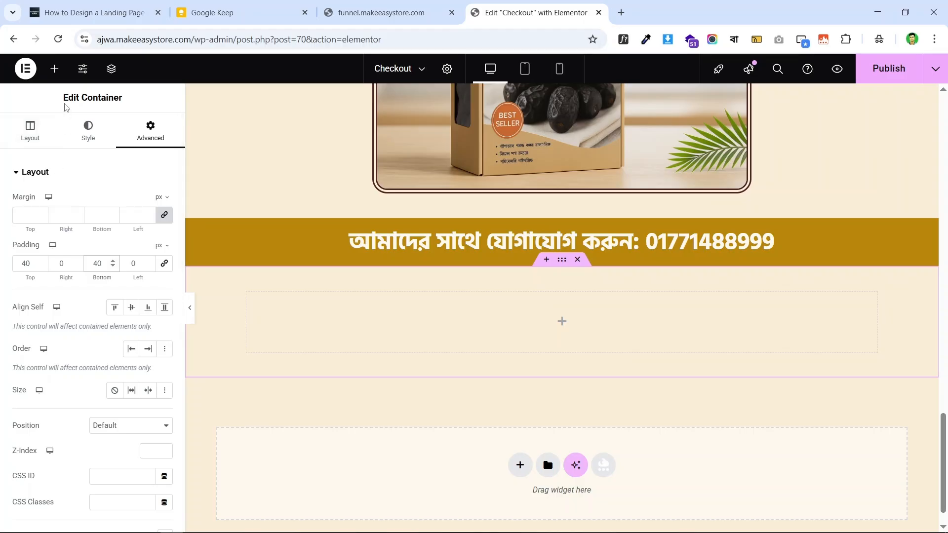
- Add a heading widget to the empty container with the title 'অর্ডার করতে নিচের ফর্মটি পূরণ করুন'
left_click(55, 69)
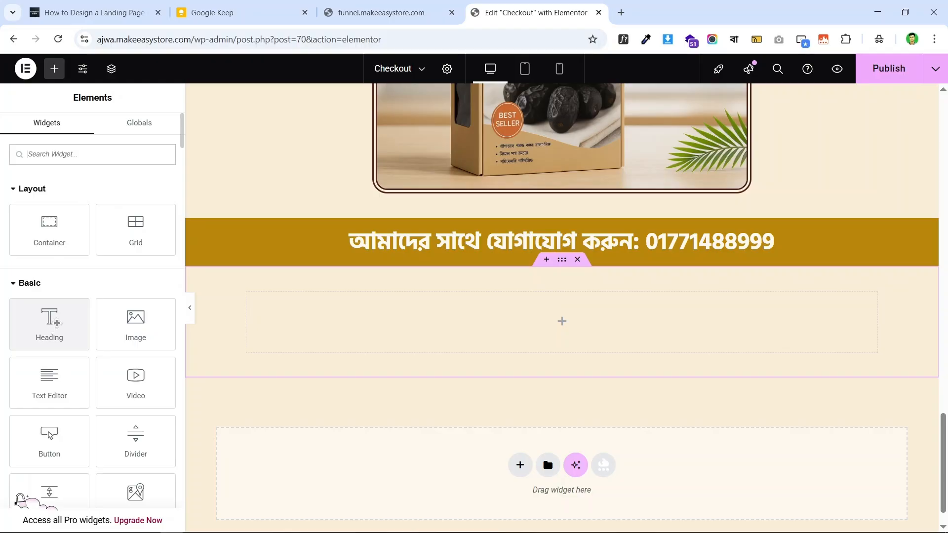
scroll(692, 297, "up", 5)
scroll(691, 297, "up", 10)
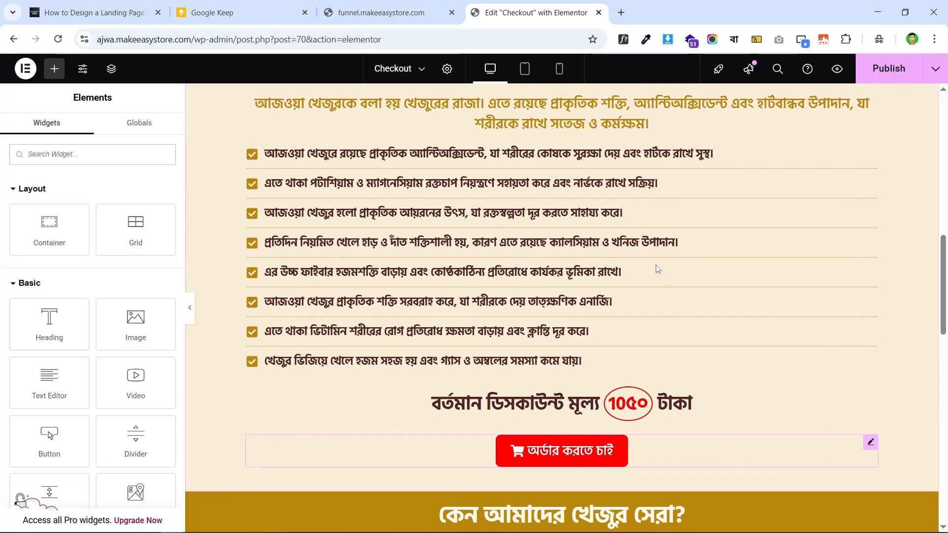
scroll(656, 265, "down", 4)
scroll(656, 264, "up", 12)
scroll(651, 264, "up", 4)
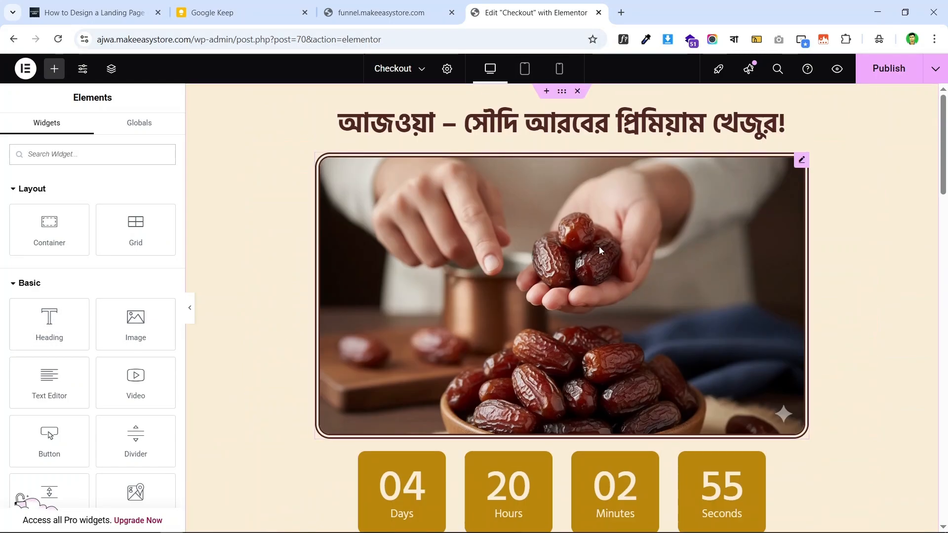
scroll(743, 121, "down", 20)
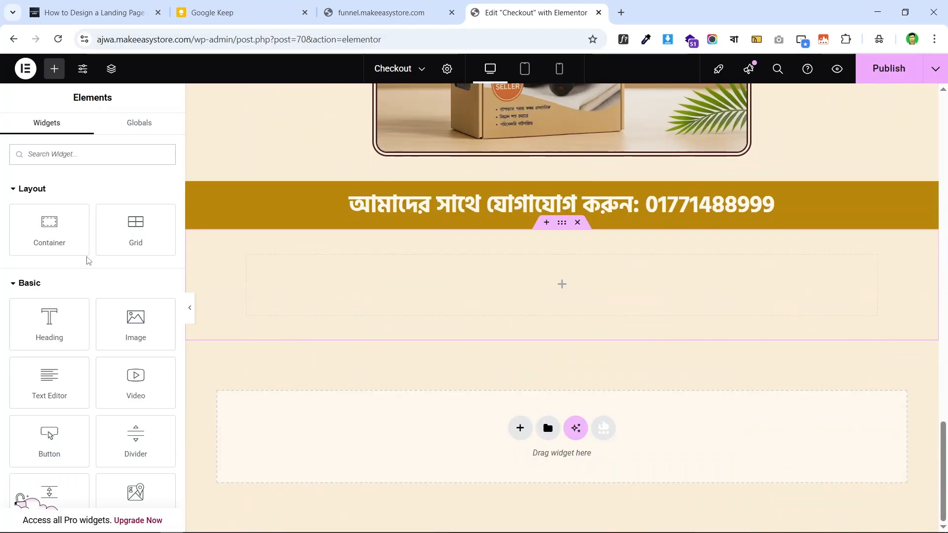
left_click_drag(48, 318, 586, 289)
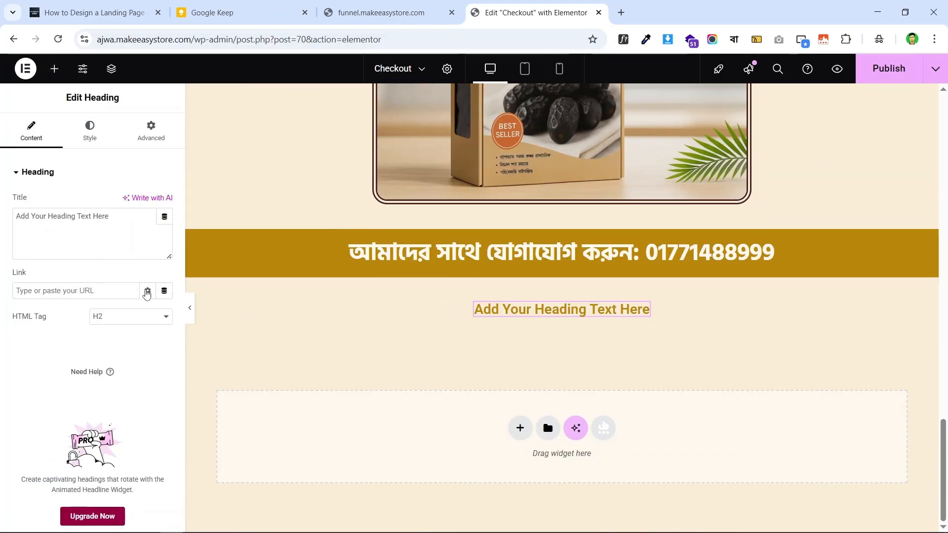
triple_click(56, 211)
key("ctrl+v")
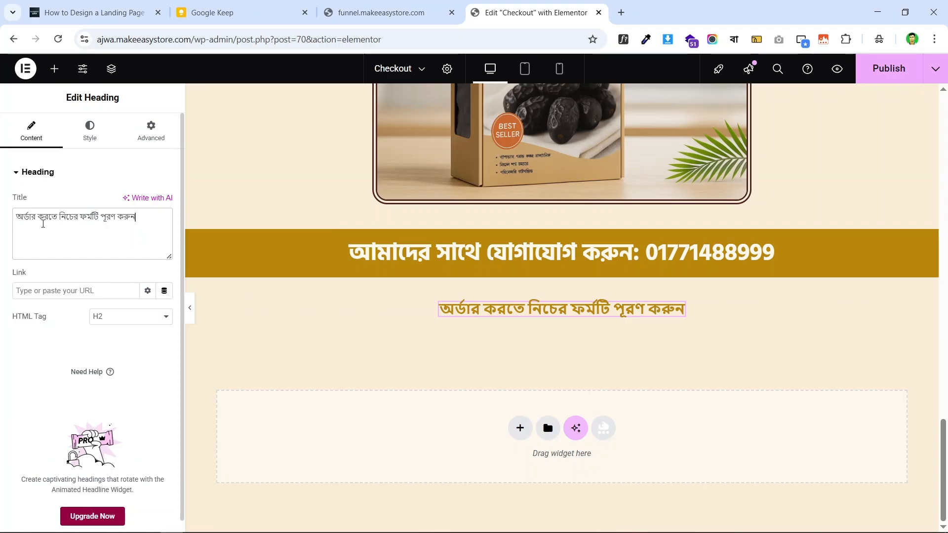
- Inspect the live checkout heading's font with WhatFont
left_click(428, 16)
left_click(676, 126)
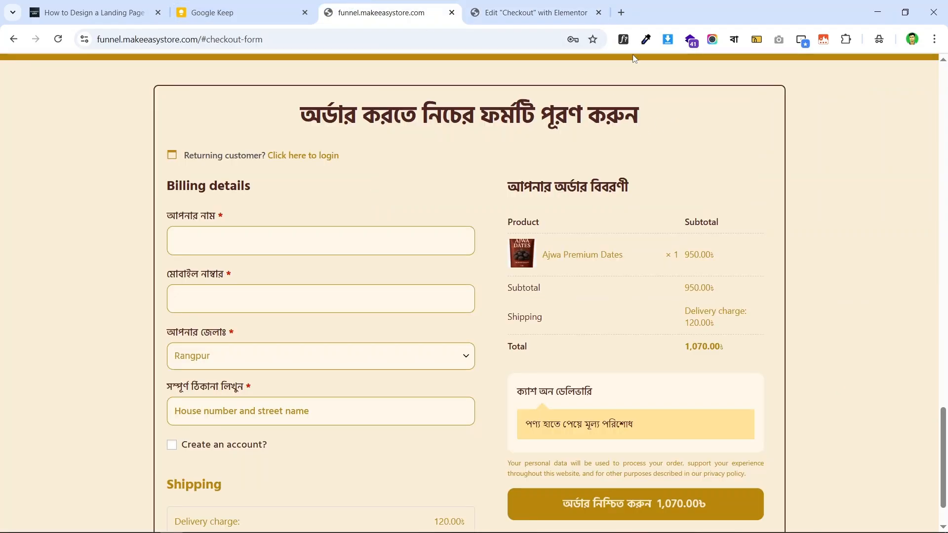
left_click(624, 39)
left_click(541, 110)
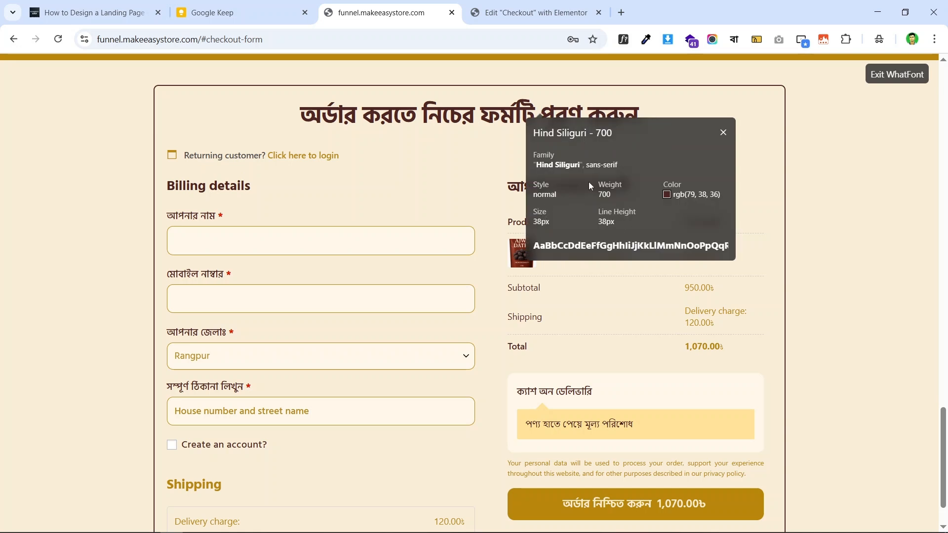
key("ctrl+Tab")
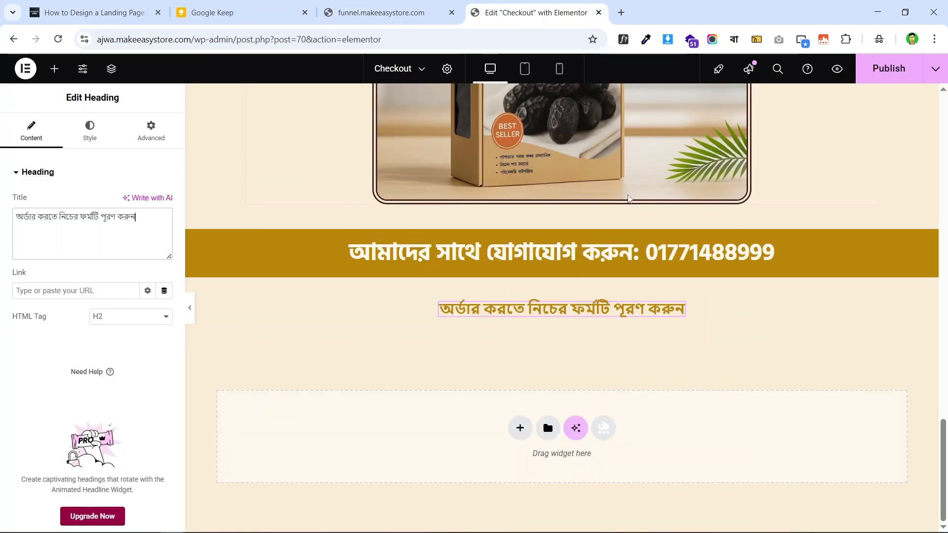
- Copy the contact heading into the container below and delete the orange order heading
right_click(768, 255)
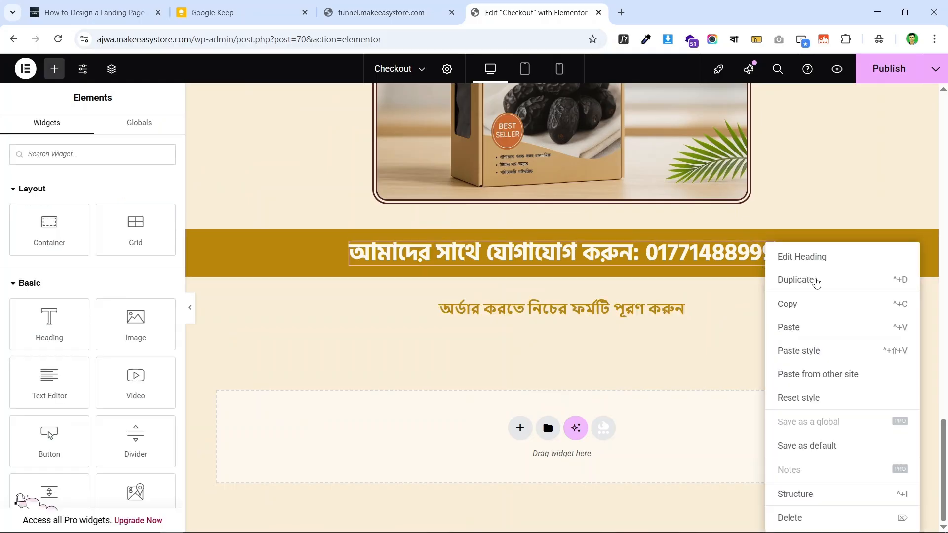
left_click(786, 303)
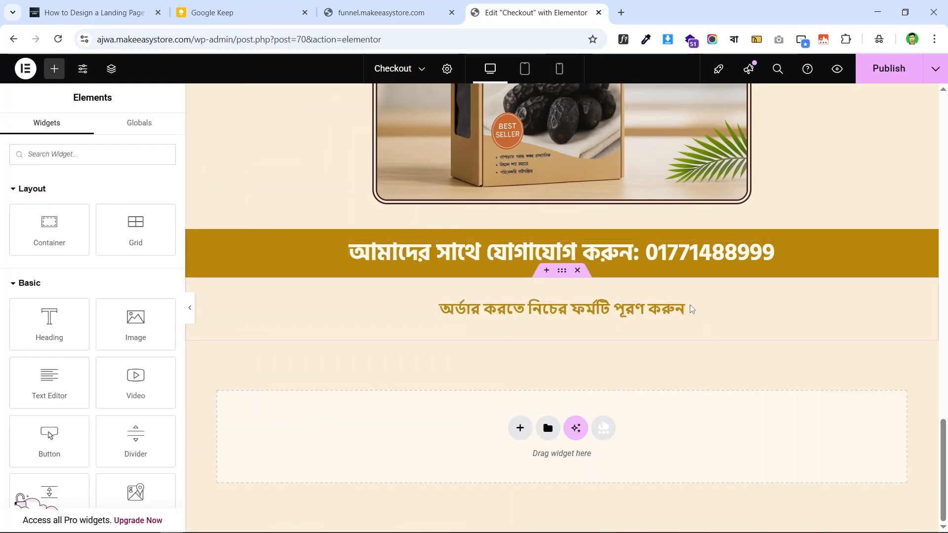
right_click(690, 310)
left_click(738, 310)
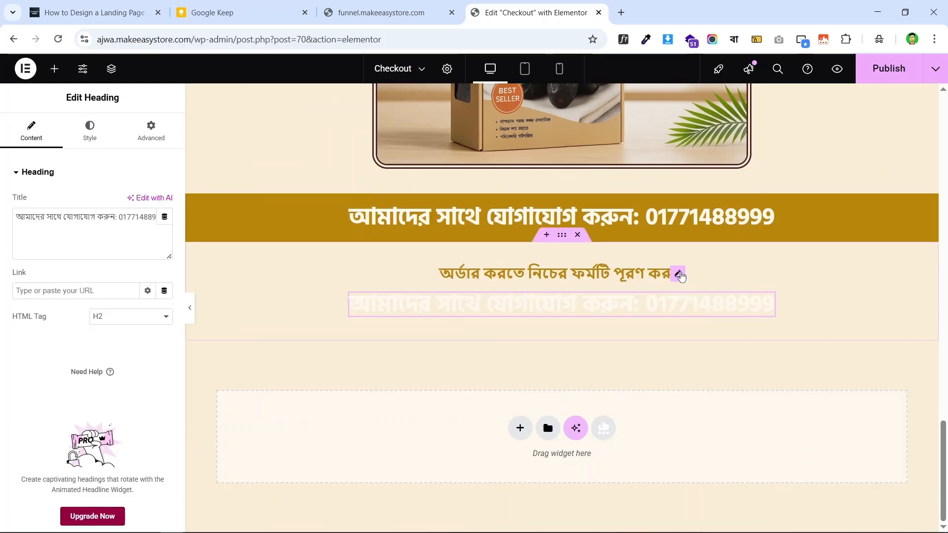
right_click(677, 273)
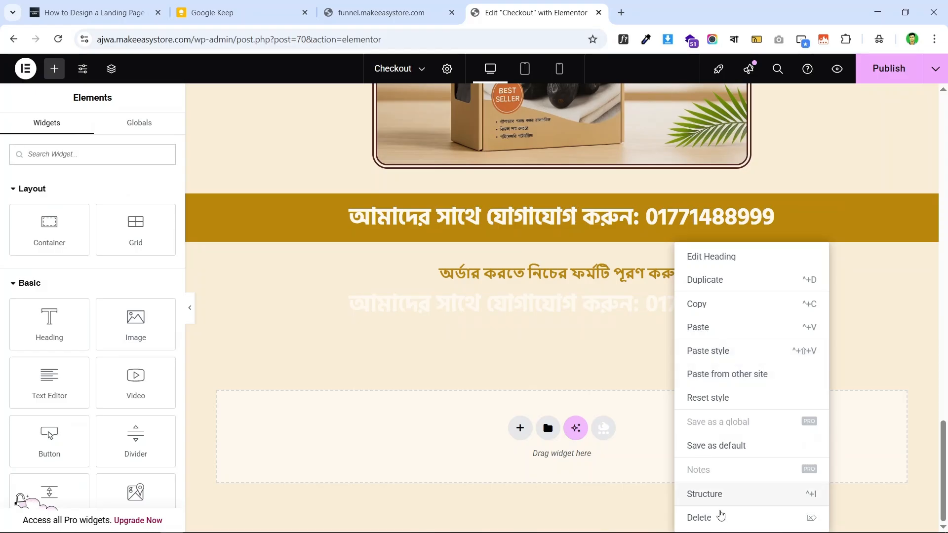
left_click(722, 516)
- Set the pasted heading's text colour to the global Text colour
left_click(768, 300)
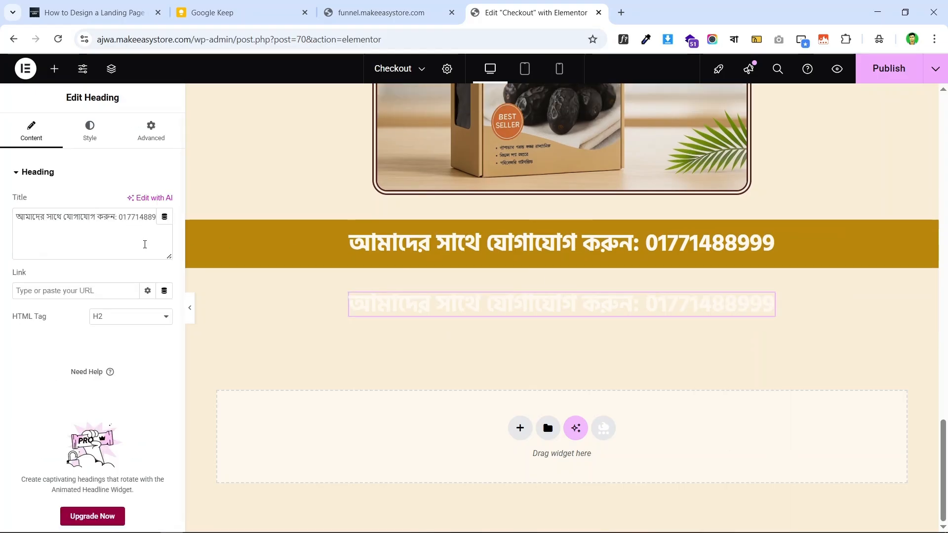
left_click(89, 130)
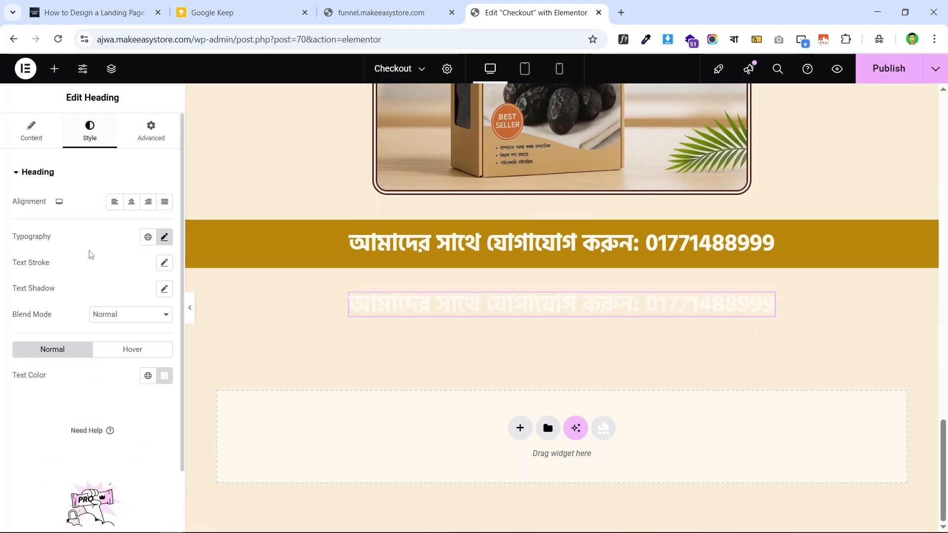
left_click(148, 377)
left_click(99, 207)
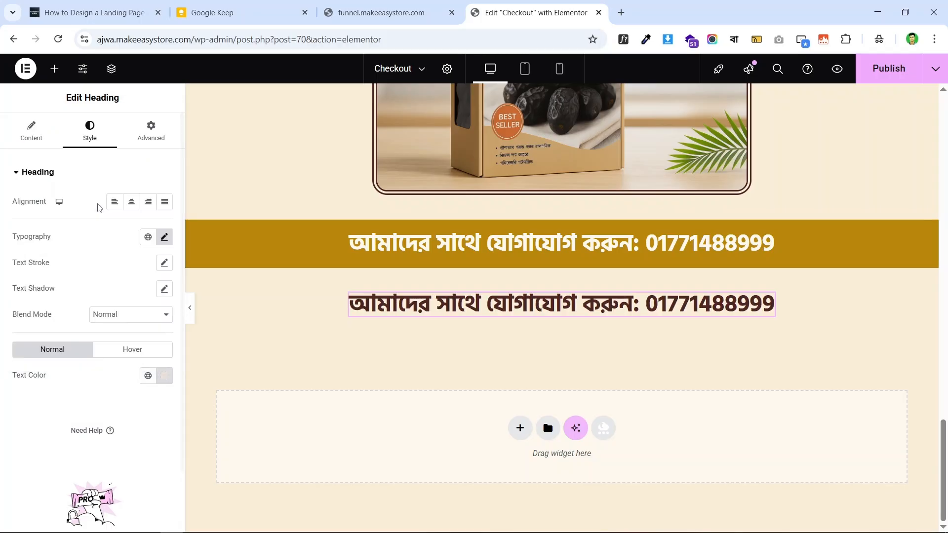
left_click(386, 13)
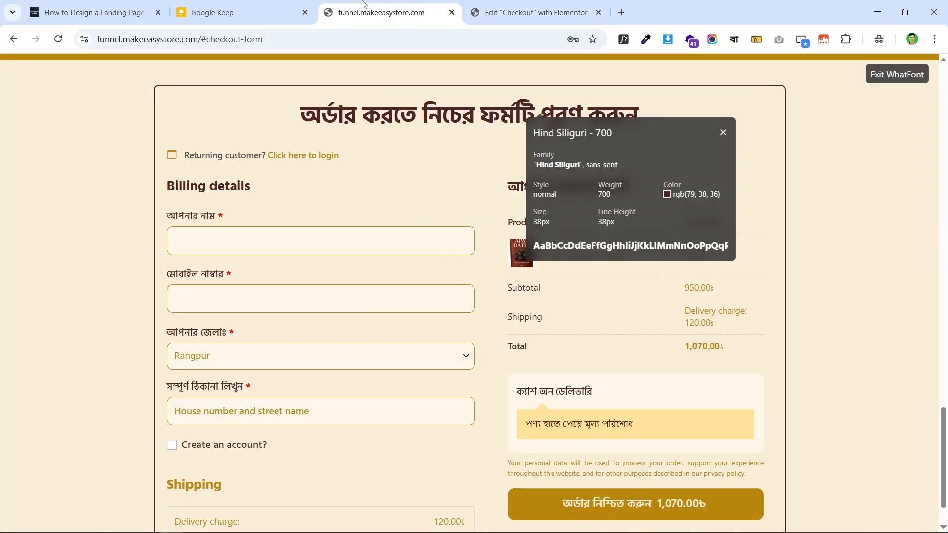
left_click(548, 12)
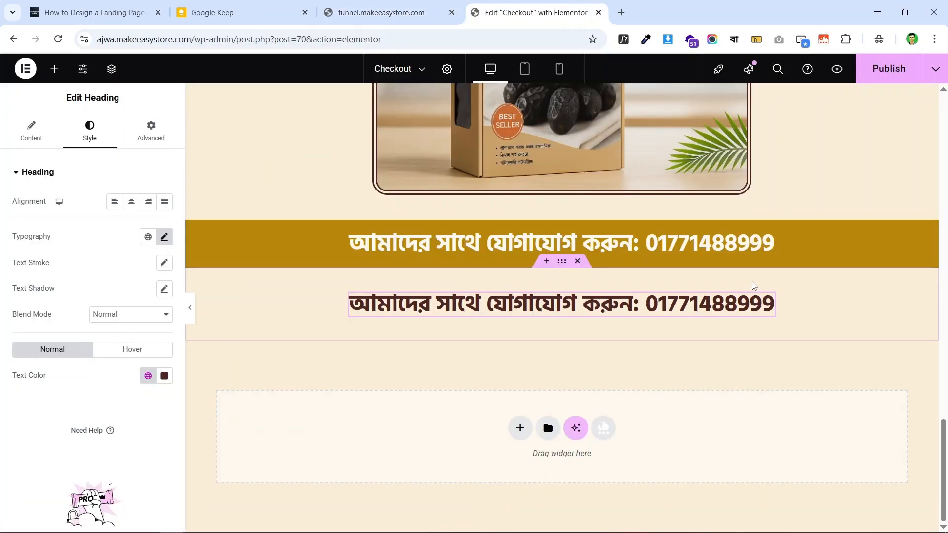
- Turn off WhatFont and copy the Bengali heading text from the live checkout page
left_click(383, 9)
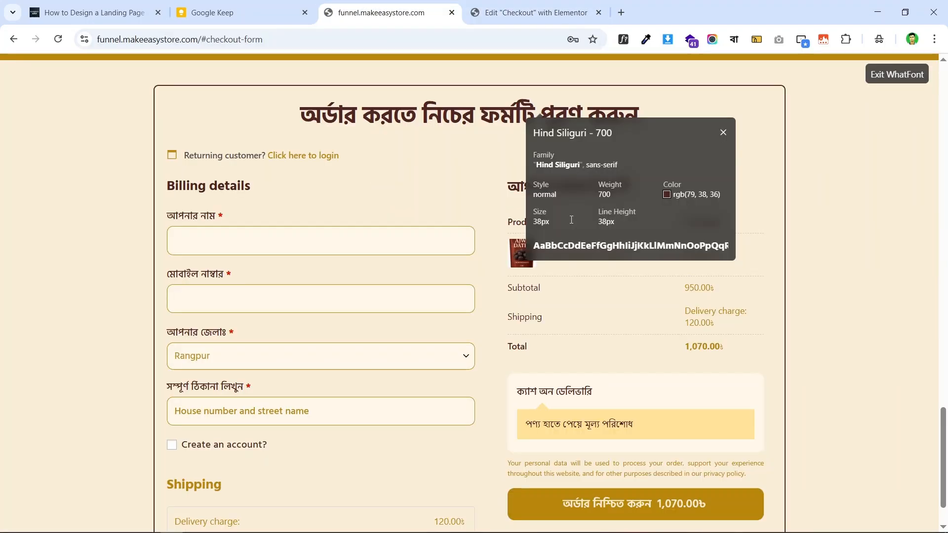
left_click(623, 39)
triple_click(522, 113)
right_click(530, 108)
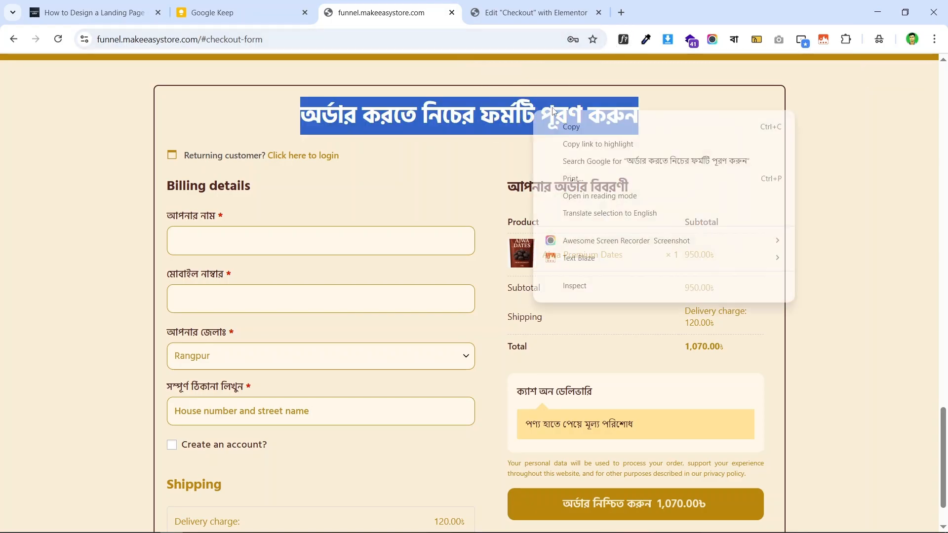
left_click(601, 129)
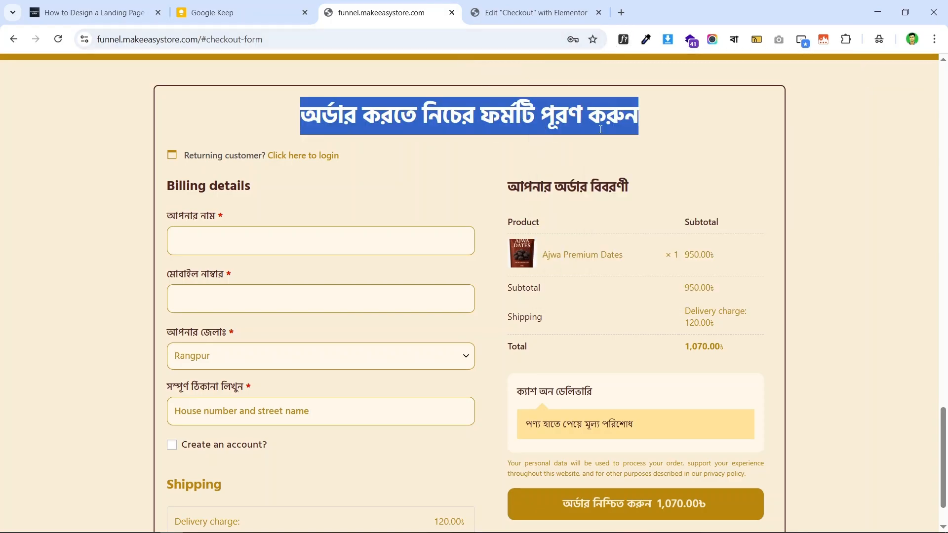
- Change the dark brown heading's title to 'অর্ডার করতে নিচের ফর্মটি পূরণ করুন' and compare with the live page
left_click(531, 13)
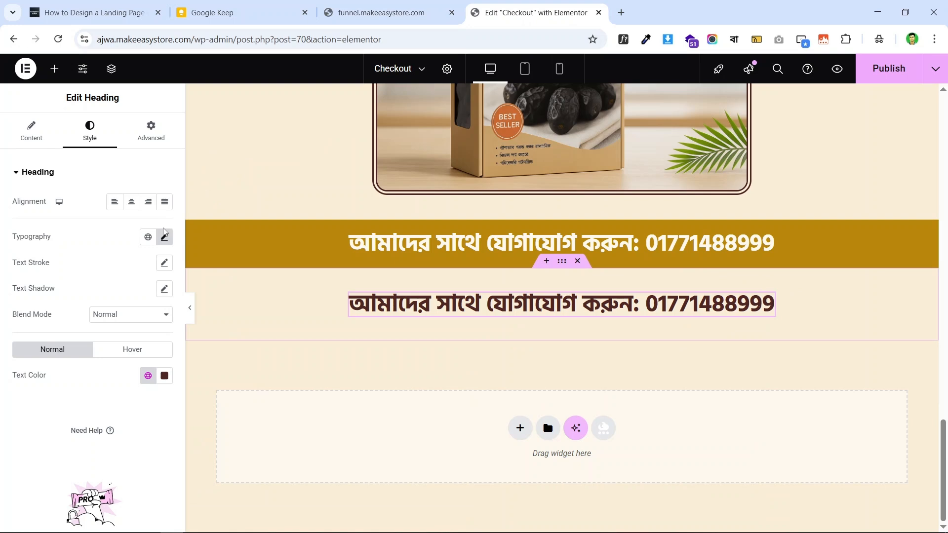
left_click(30, 132)
triple_click(76, 217)
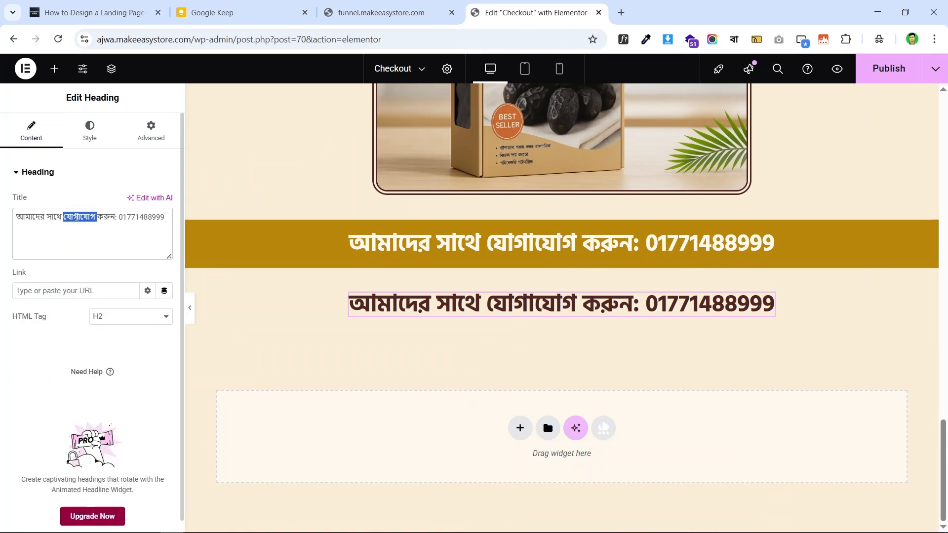
key("BackSpace")
key("ctrl+v")
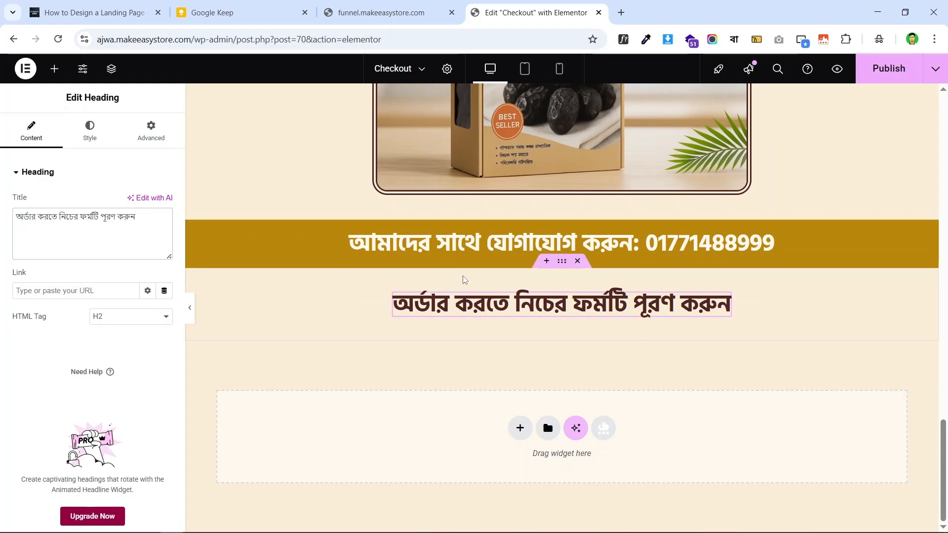
key("ctrl+shift+Tab")
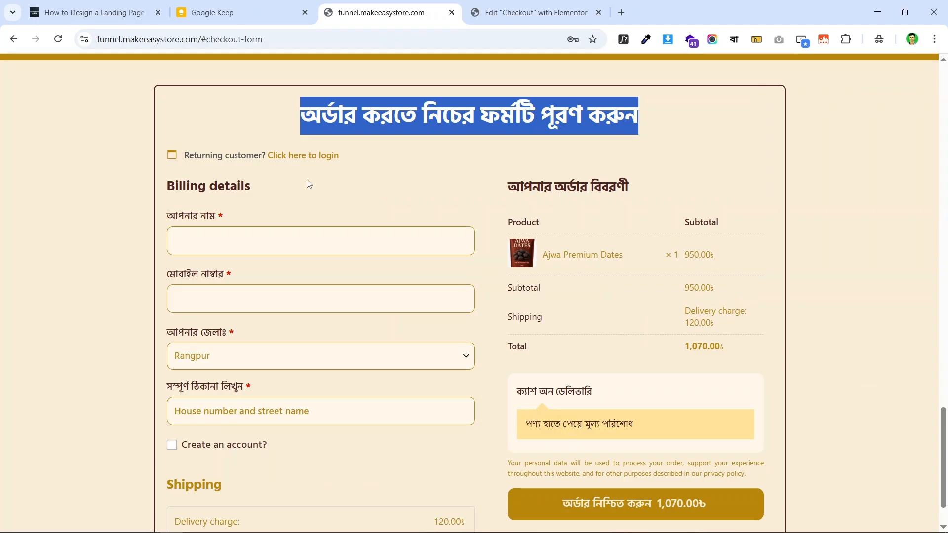
left_click(378, 187)
left_click(521, 7)
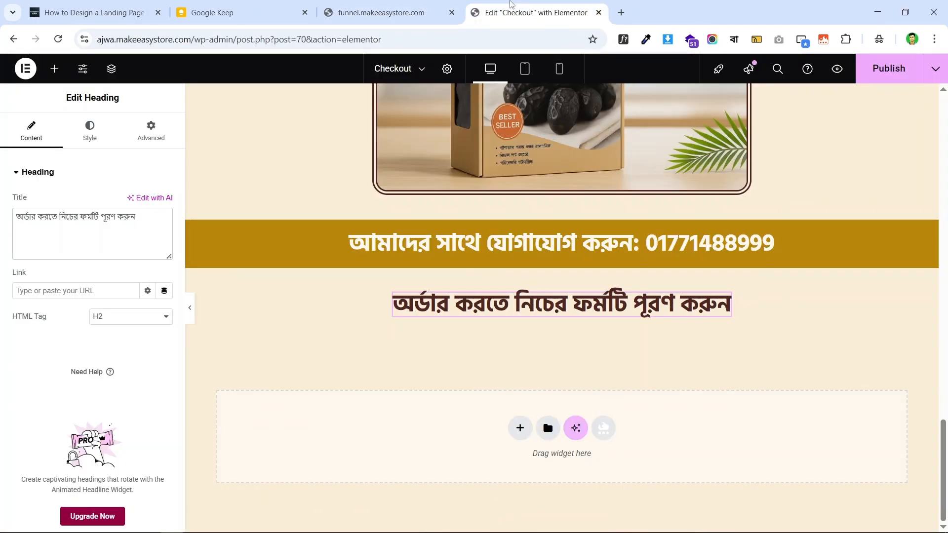
- Add a Checkout Form widget below the order heading
left_click(55, 69)
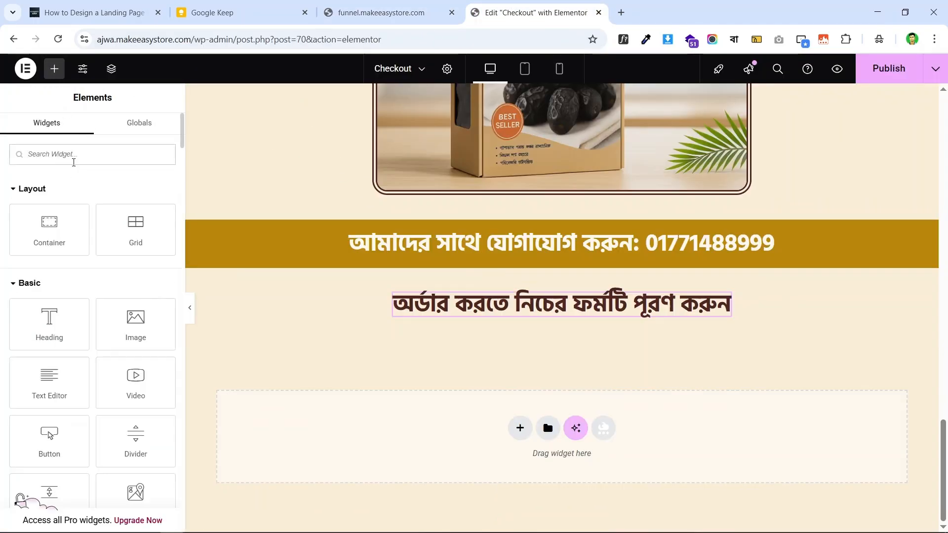
type("check")
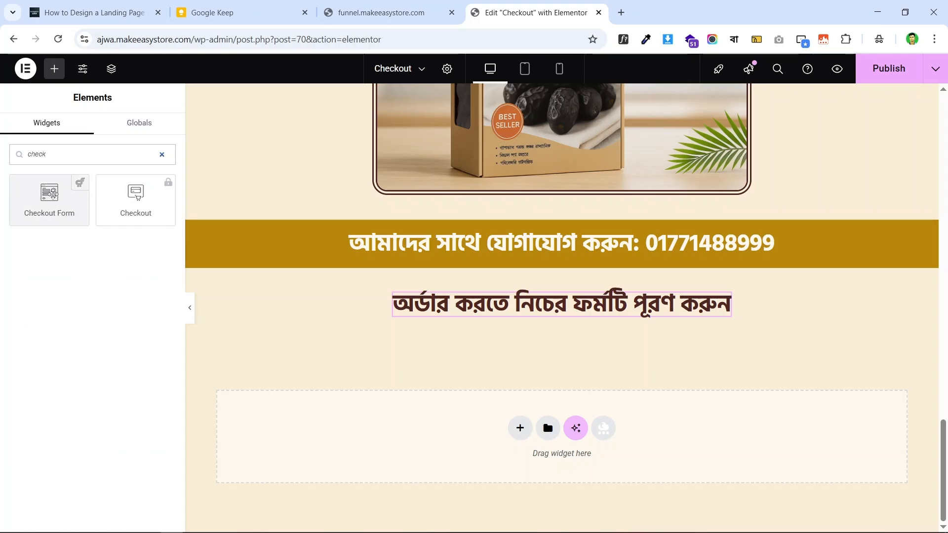
left_click_drag(53, 194, 564, 311)
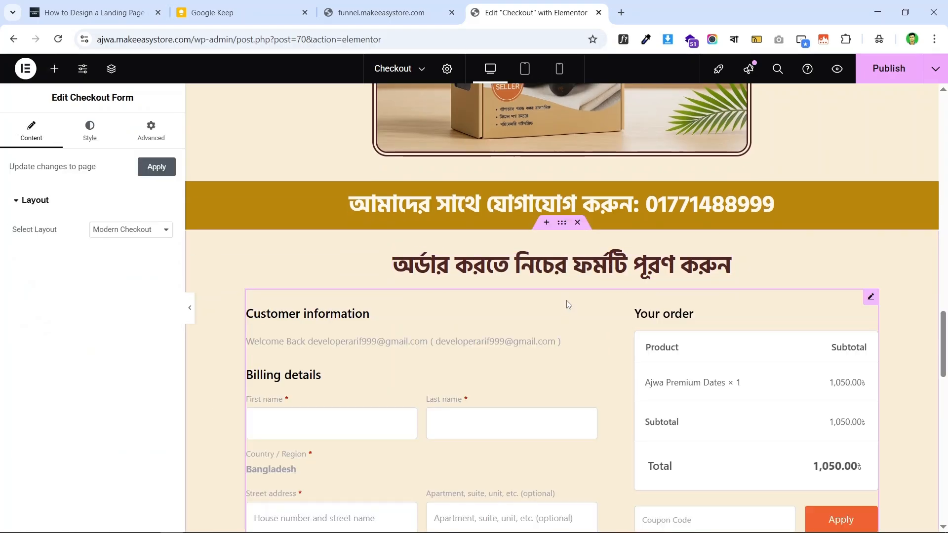
scroll(568, 304, "down", 5)
scroll(568, 304, "up", 7)
scroll(539, 248, "down", 3)
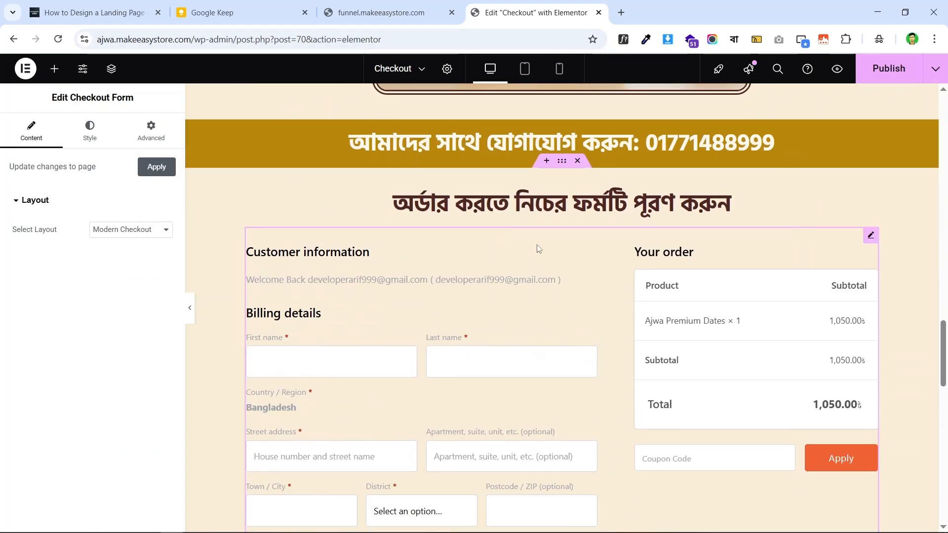
- Switch the checkout form to the Two Column layout
left_click(119, 229)
left_click(139, 290)
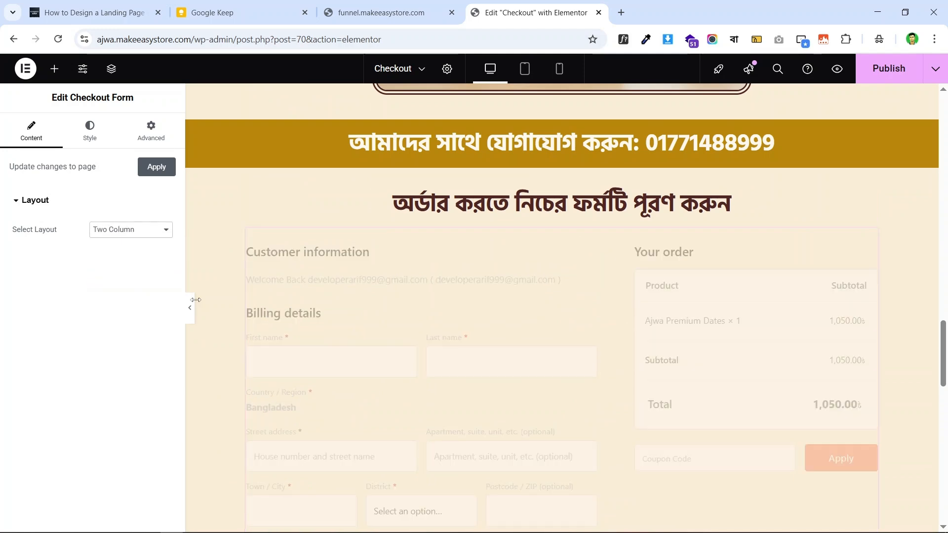
scroll(554, 284, "down", 12)
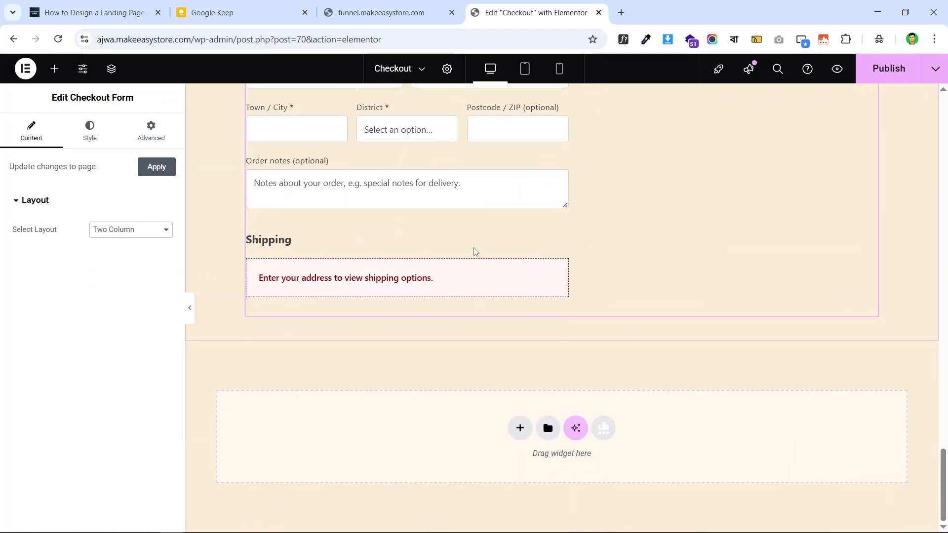
scroll(474, 250, "up", 9)
scroll(514, 224, "up", 5)
scroll(481, 219, "down", 6)
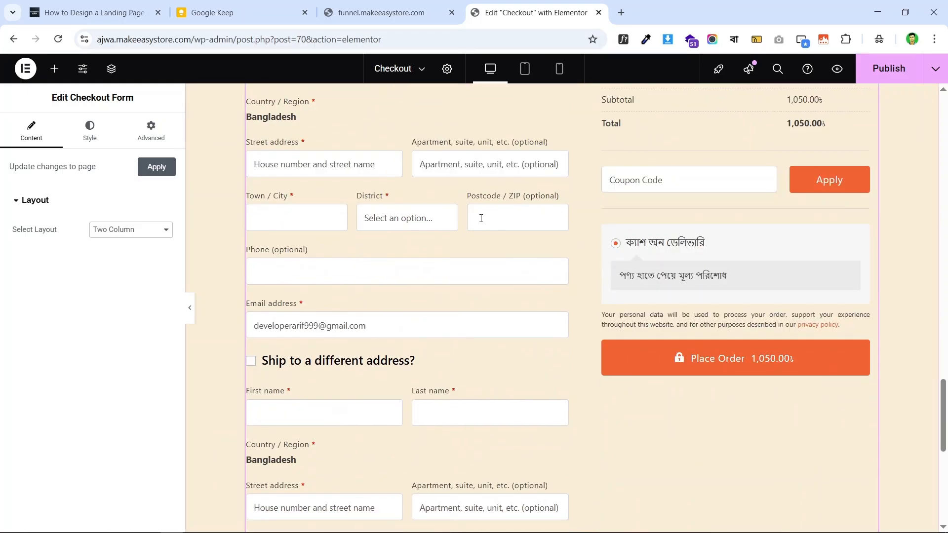
- Compare the editor with the live checkout page, then publish the changes
left_click(380, 13)
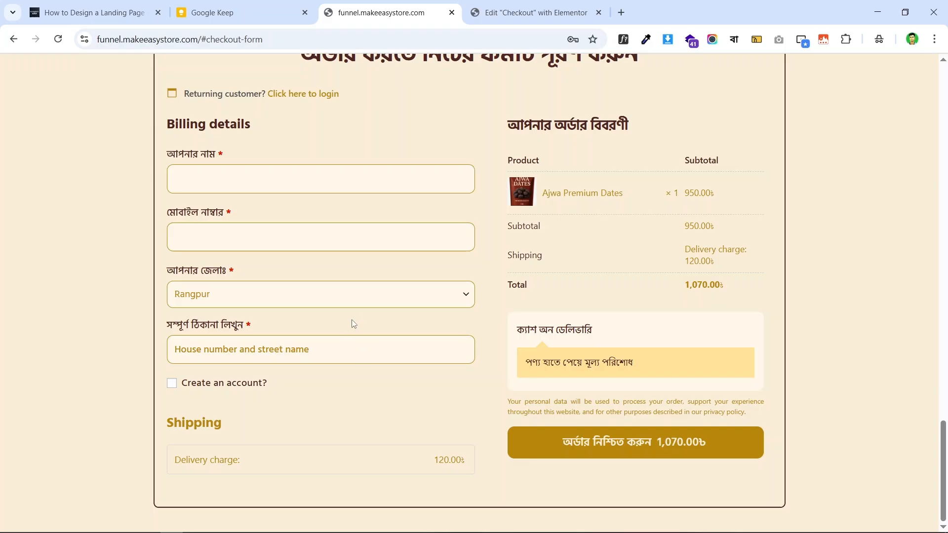
scroll(354, 324, "up", 5)
scroll(318, 296, "down", 5)
left_click(499, 11)
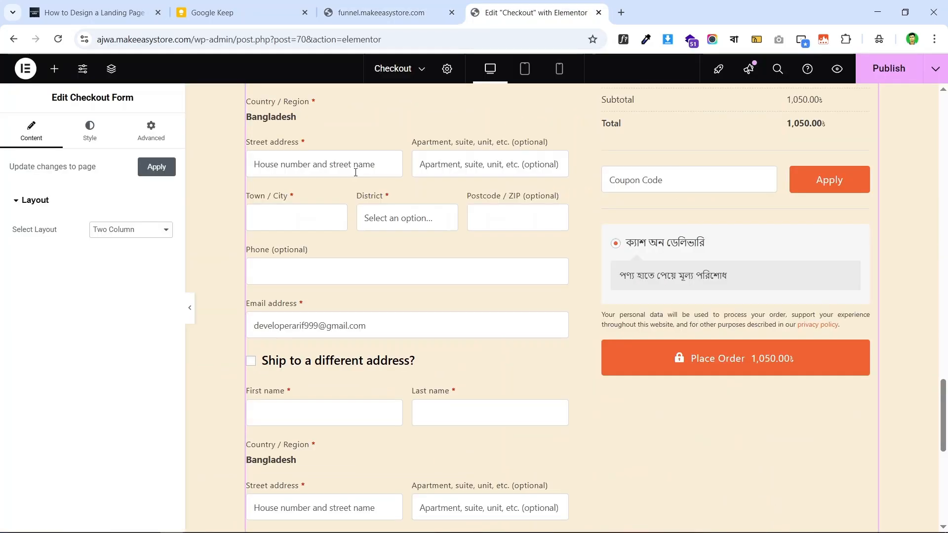
scroll(356, 172, "down", 5)
scroll(537, 251, "up", 10)
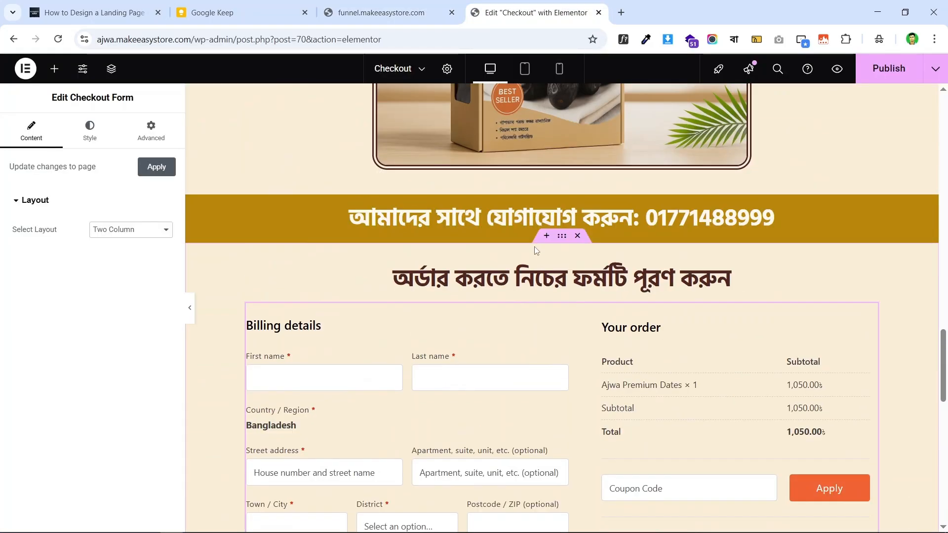
scroll(560, 223, "down", 5)
scroll(785, 173, "up", 5)
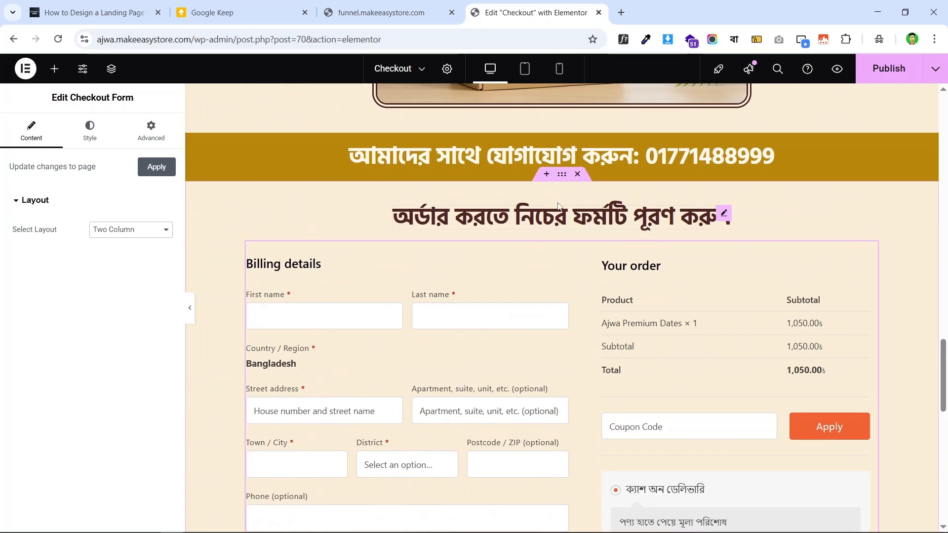
scroll(772, 183, "down", 5)
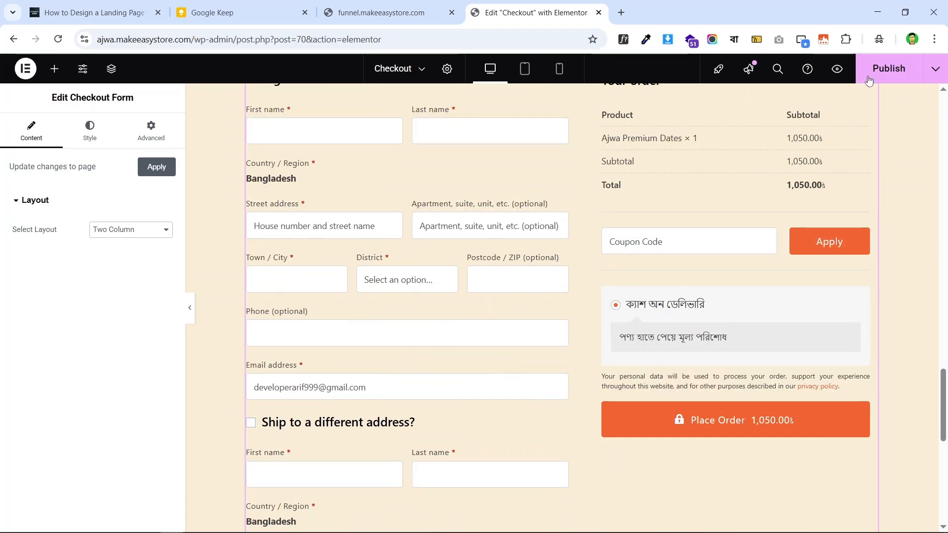
left_click(873, 75)
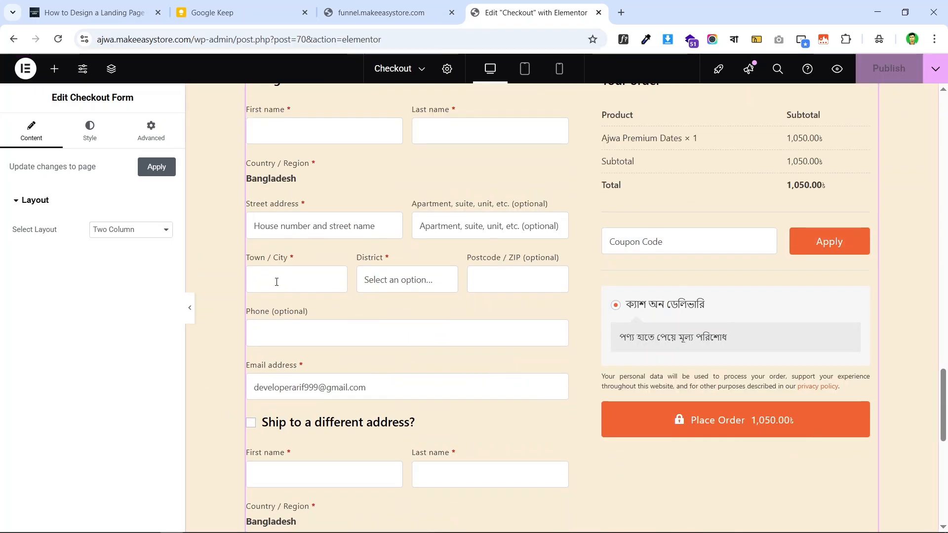
scroll(303, 114, "up", 6)
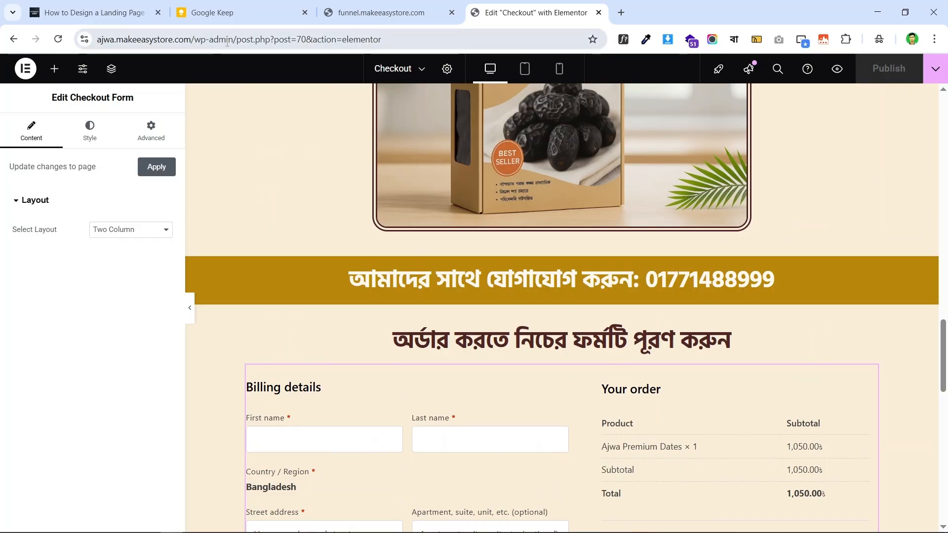
- Open the site's wp-admin address in a new browser tab
left_click_drag(239, 39, 132, 43)
right_click(132, 43)
left_click(222, 159)
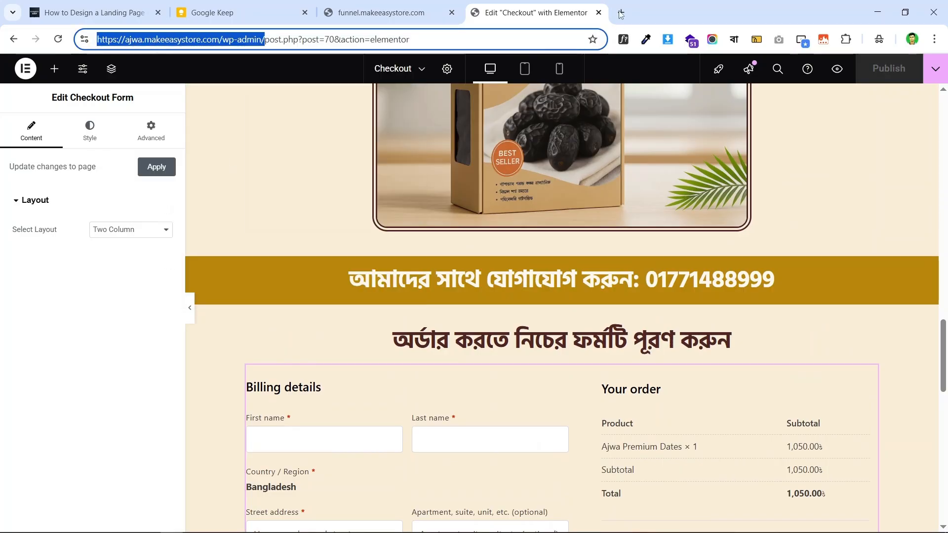
left_click(621, 13)
left_click(527, 38)
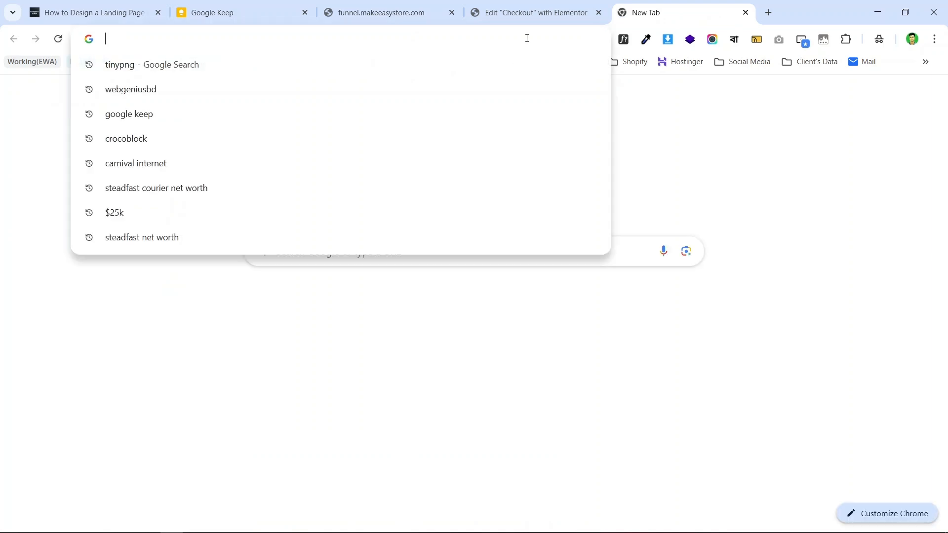
key("ctrl+v")
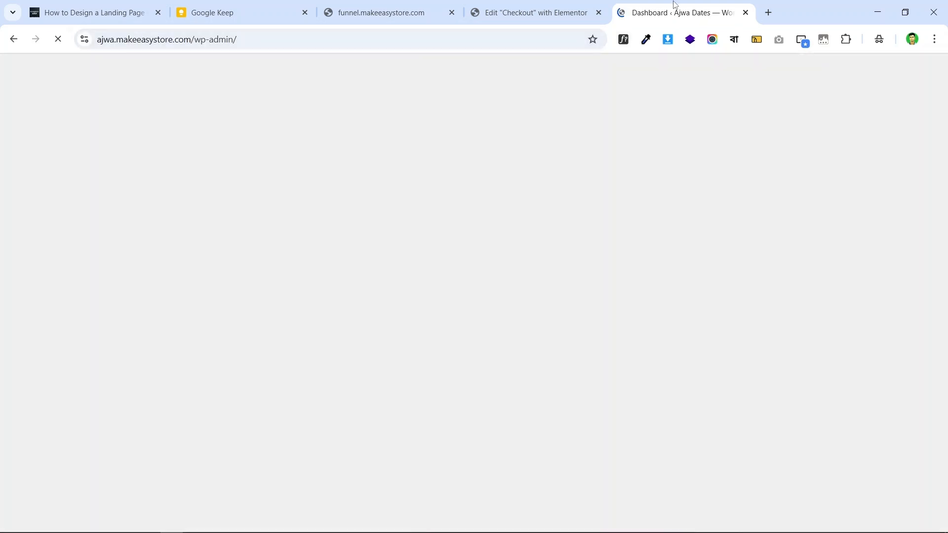
left_click_drag(673, 9, 523, 15)
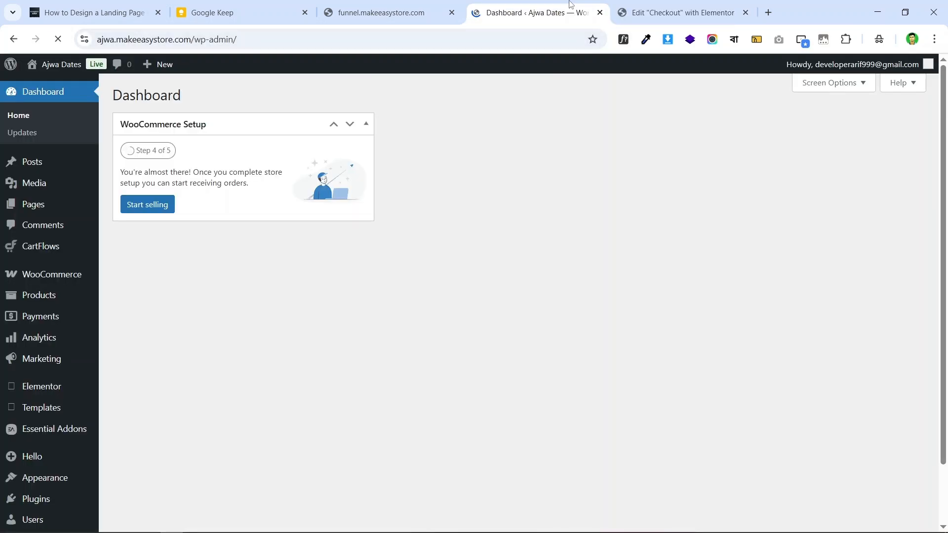
- Compare the live checkout page with the Elementor checkout editor
left_click(393, 14)
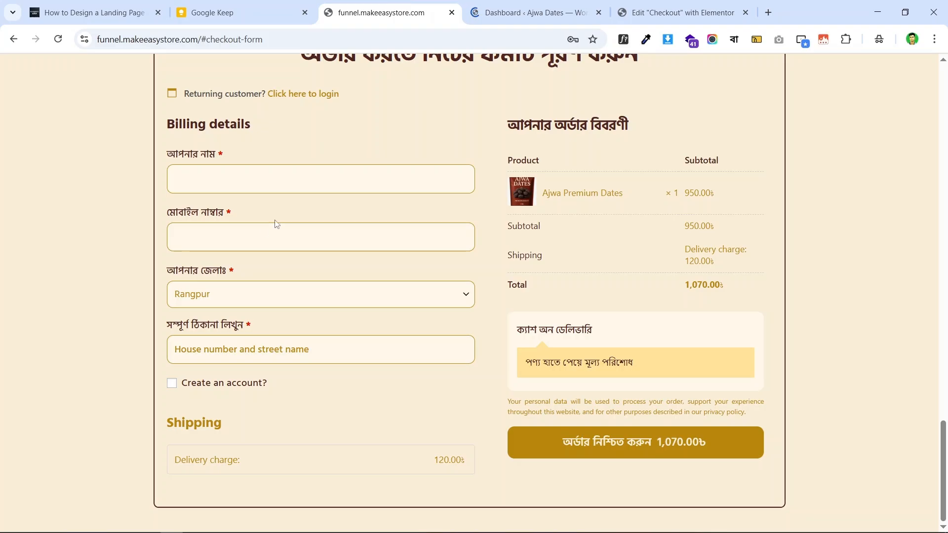
scroll(325, 217, "up", 1)
scroll(299, 180, "down", 1)
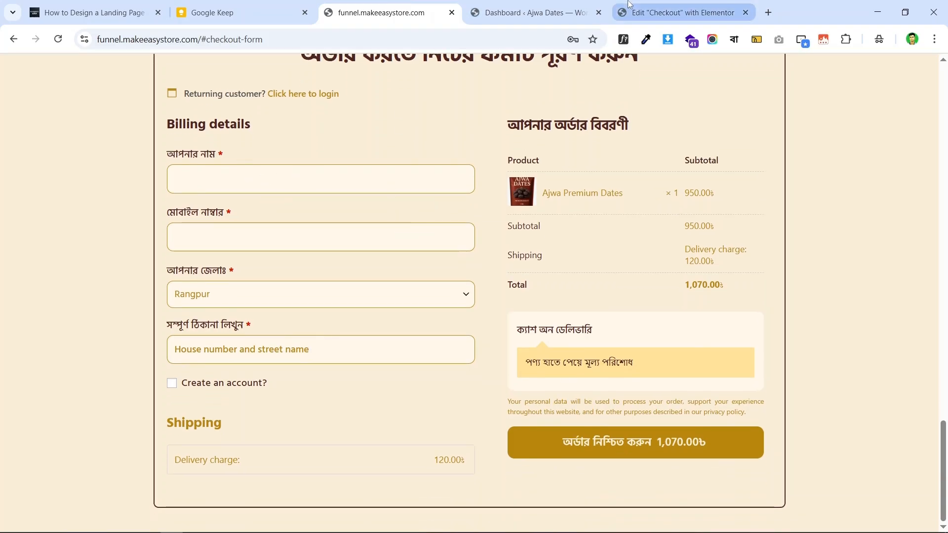
left_click(624, 11)
scroll(478, 278, "down", 5)
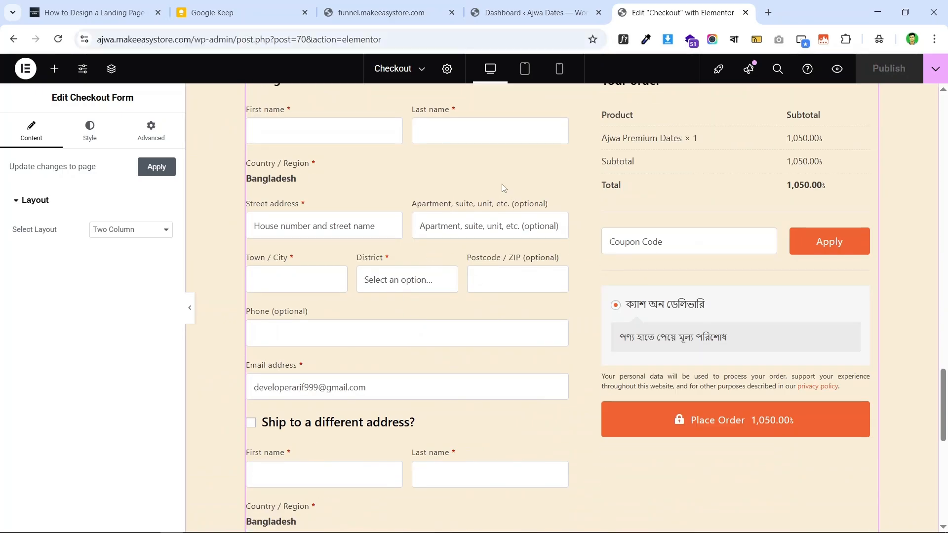
- Open the Ajwa Dates Funnel from the CartFlows funnels list
left_click(521, 5)
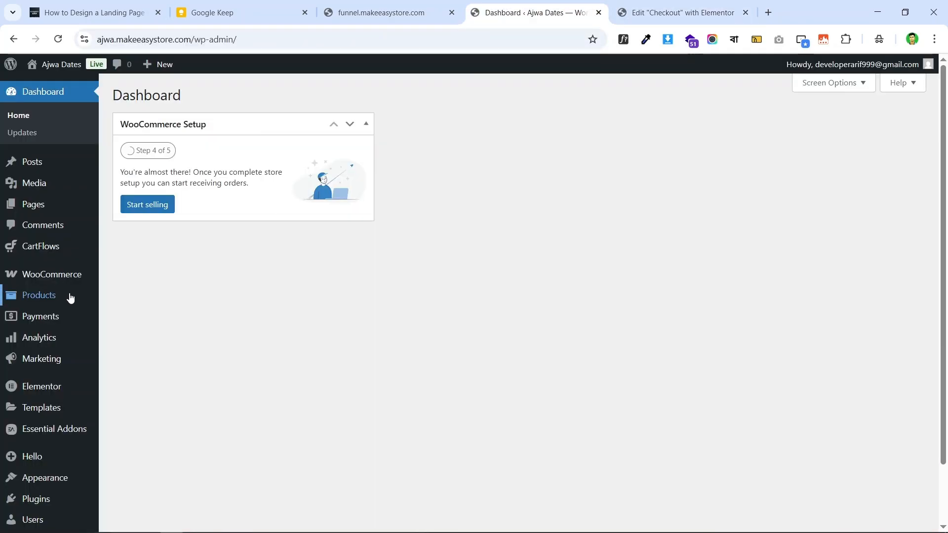
mouse_move(85, 253)
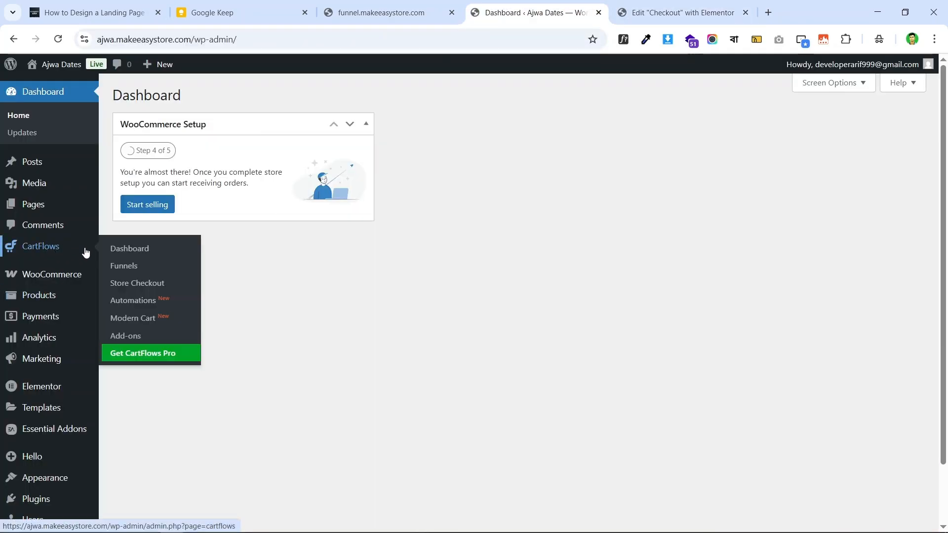
left_click(145, 267)
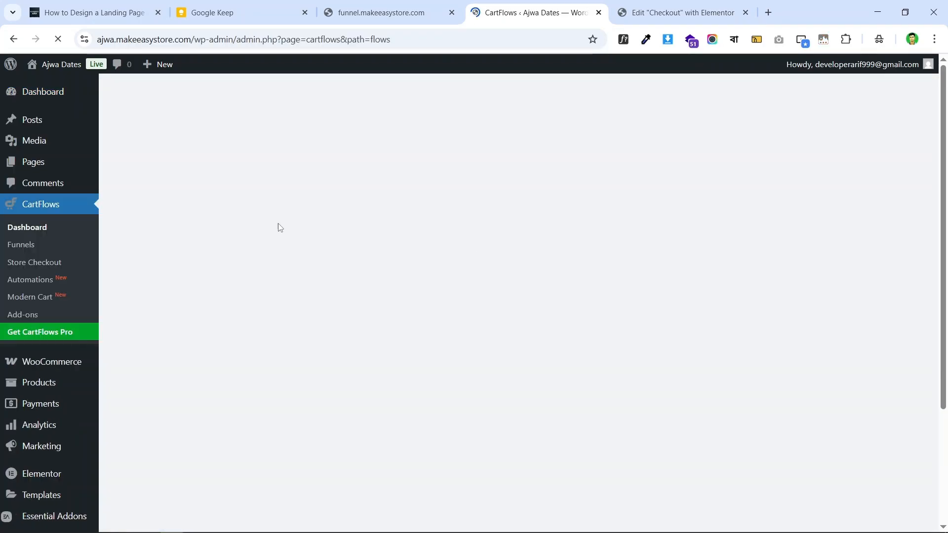
scroll(464, 259, "down", 2)
scroll(249, 224, "down", 1)
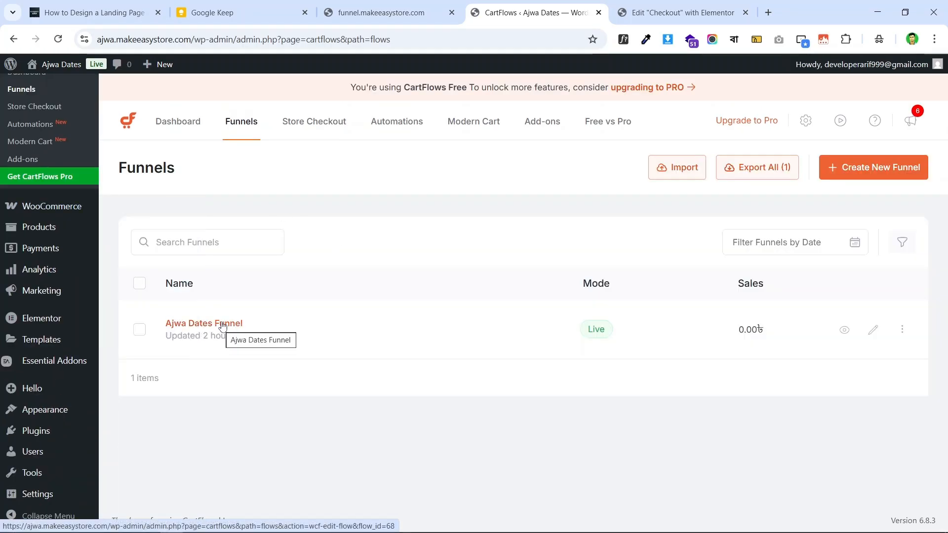
left_click(221, 324)
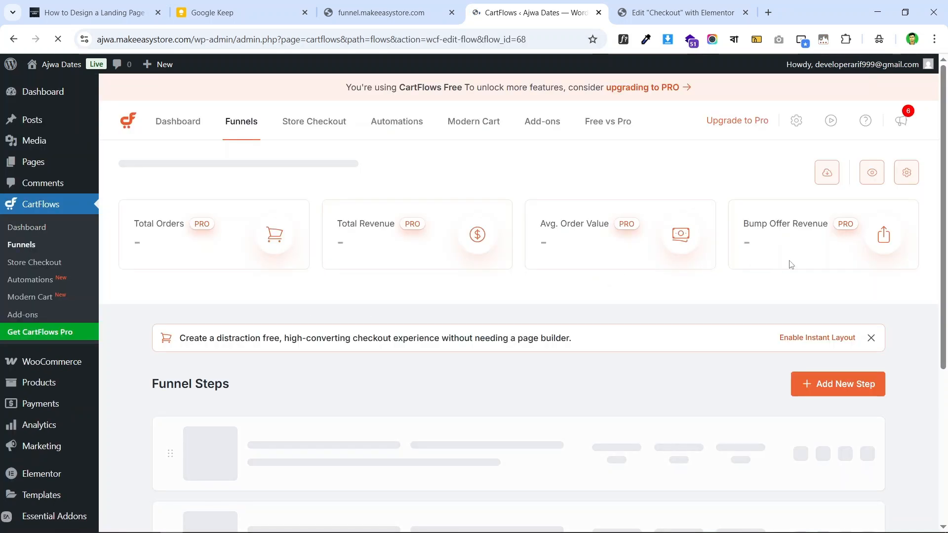
- Show the Checkout step's Checkout Form settings
scroll(838, 261, "down", 3)
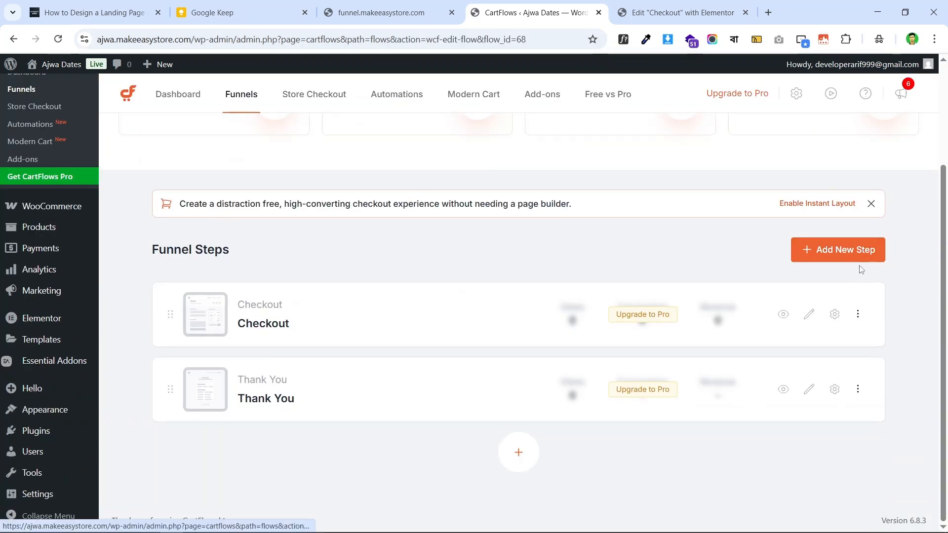
left_click(835, 315)
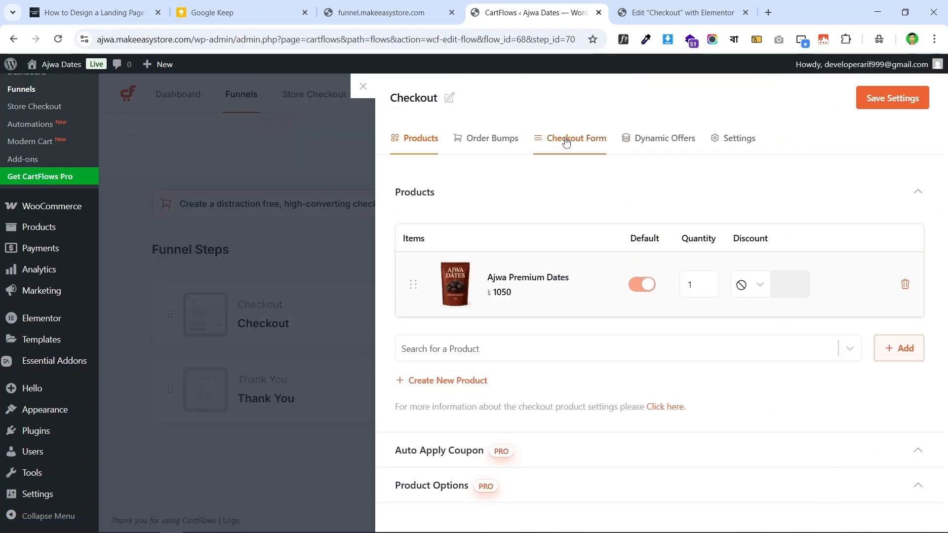
left_click(585, 144)
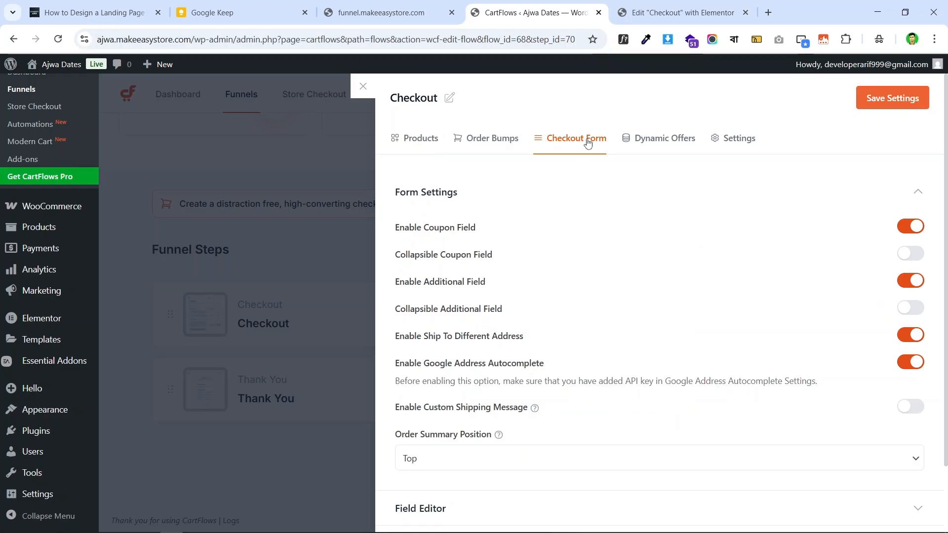
left_click(662, 5)
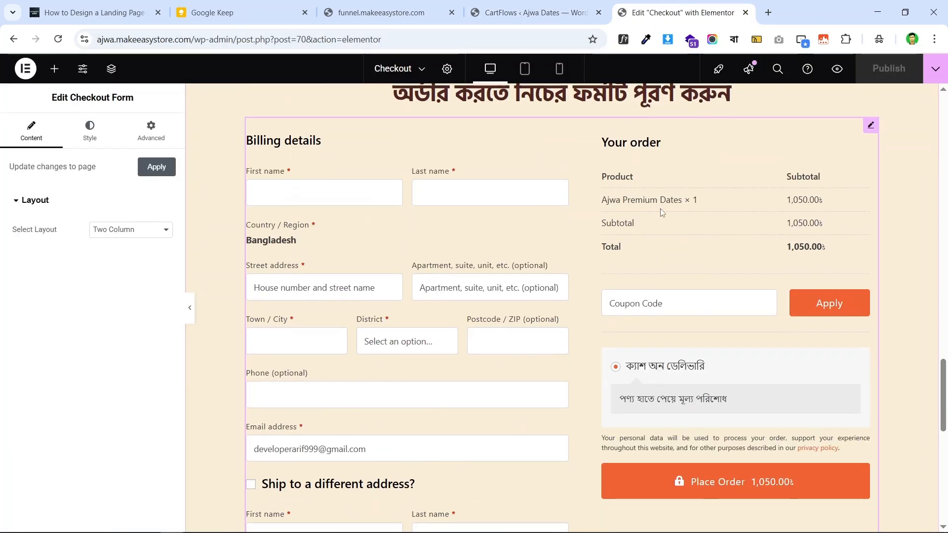
- Compare the live checkout page against the Elementor editor preview
left_click(385, 13)
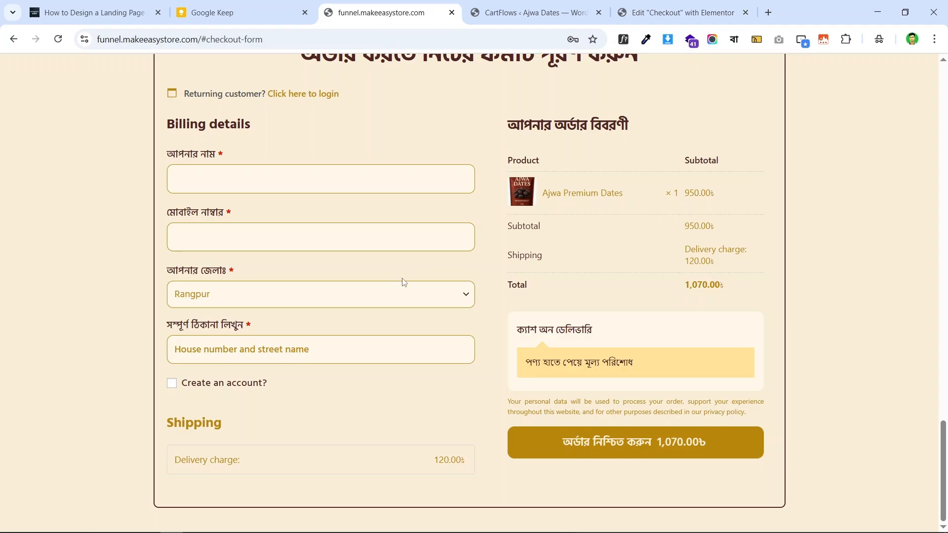
scroll(607, 258, "up", 1)
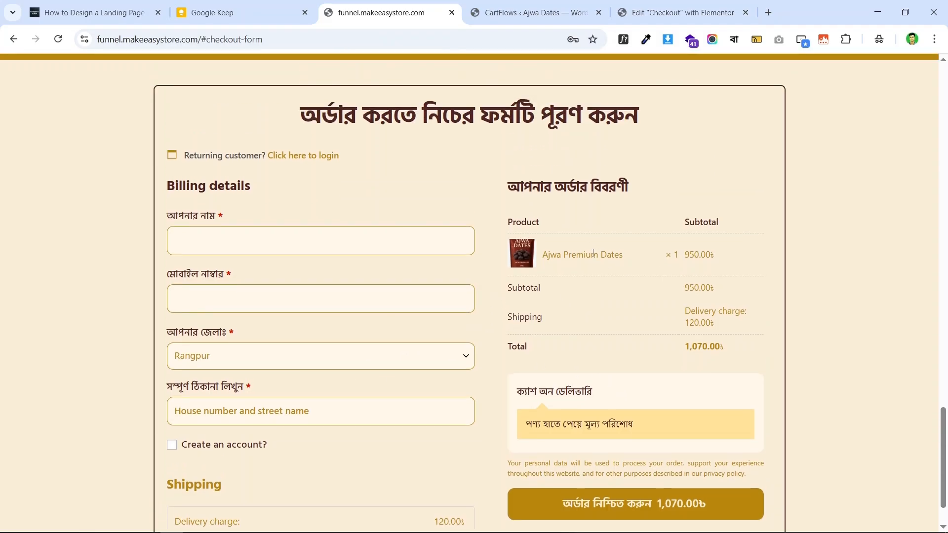
scroll(607, 257, "down", 1)
left_click(671, 12)
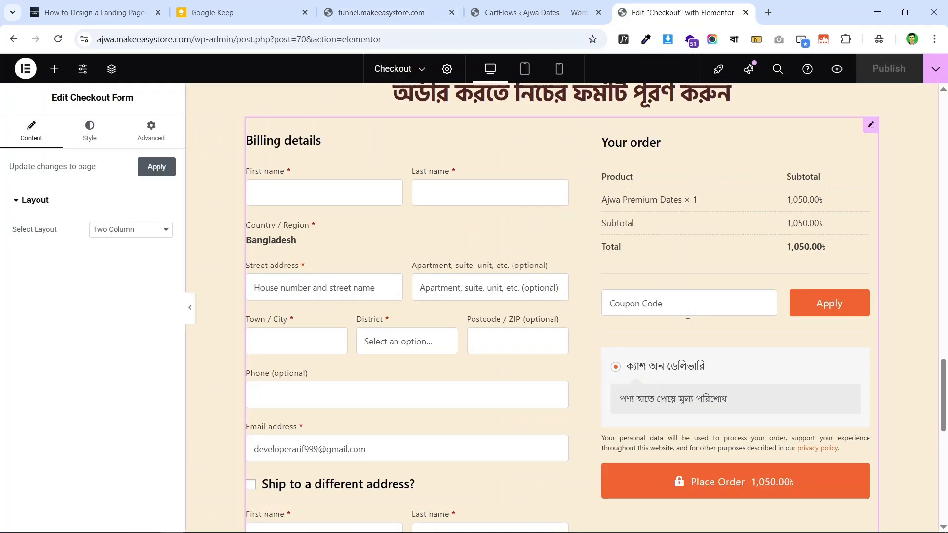
scroll(630, 344, "down", 5)
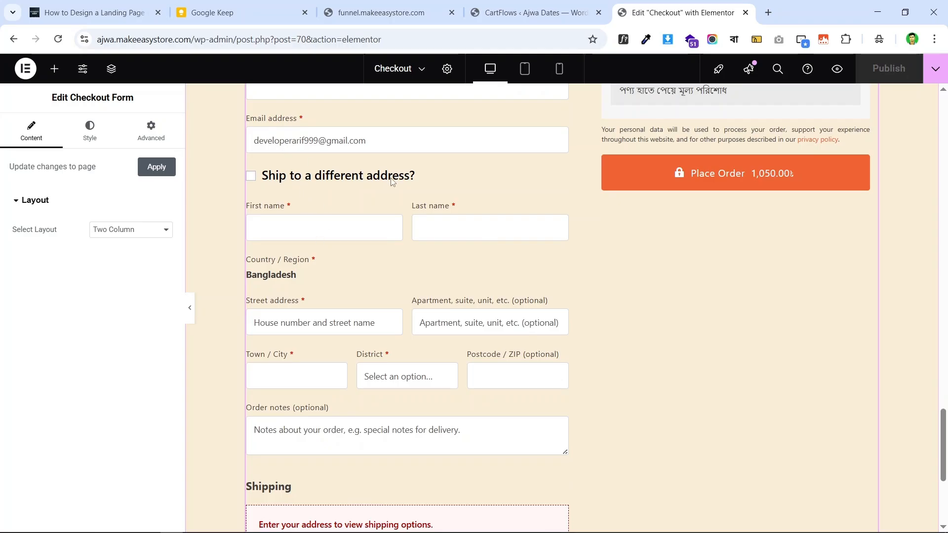
scroll(423, 195, "down", 3)
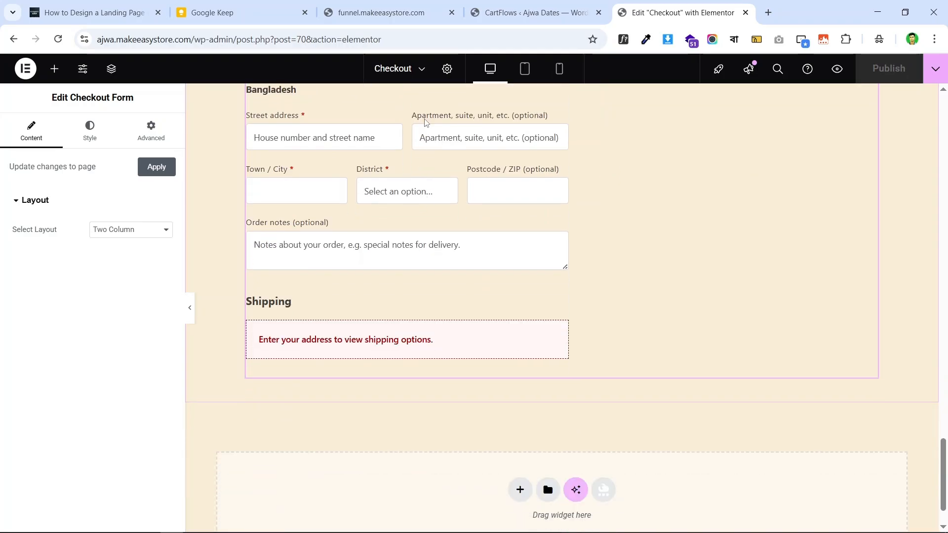
scroll(367, 302, "up", 2)
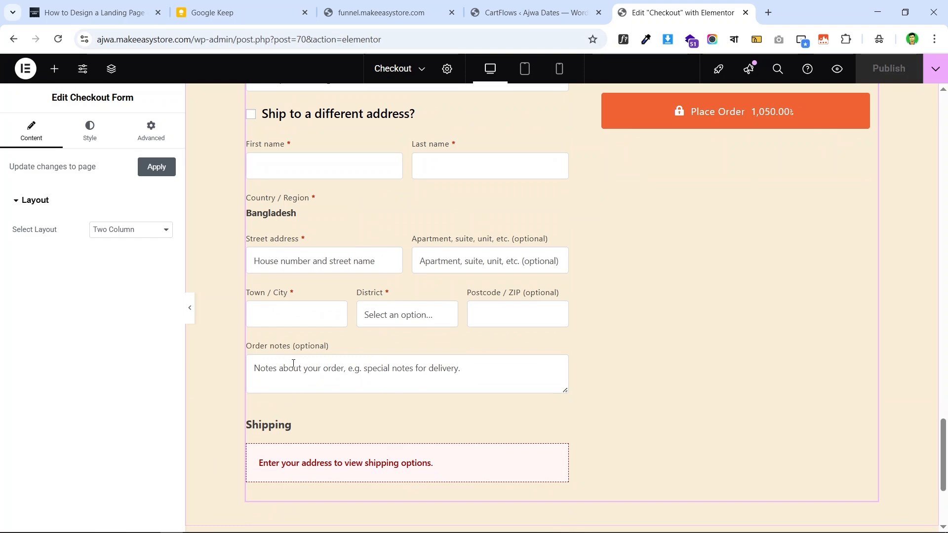
scroll(440, 367, "up", 7)
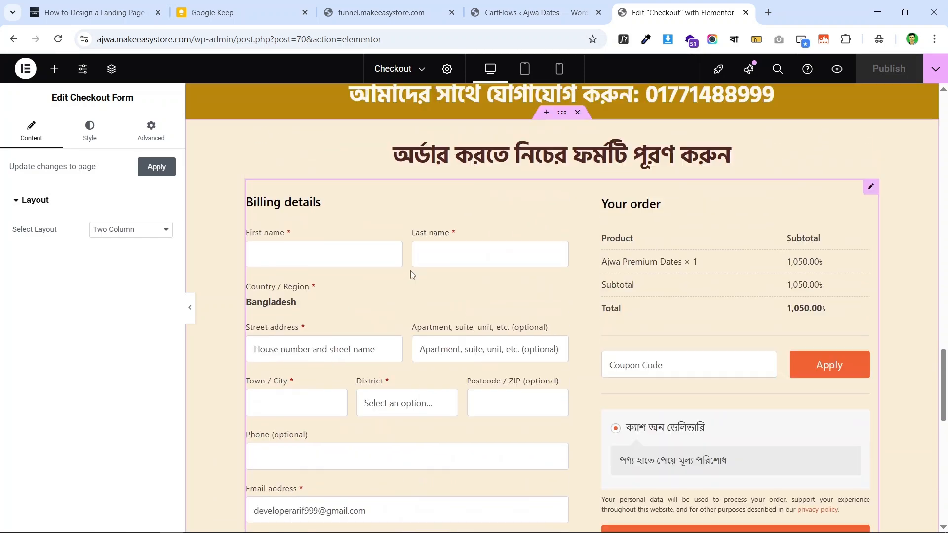
scroll(562, 271, "down", 3)
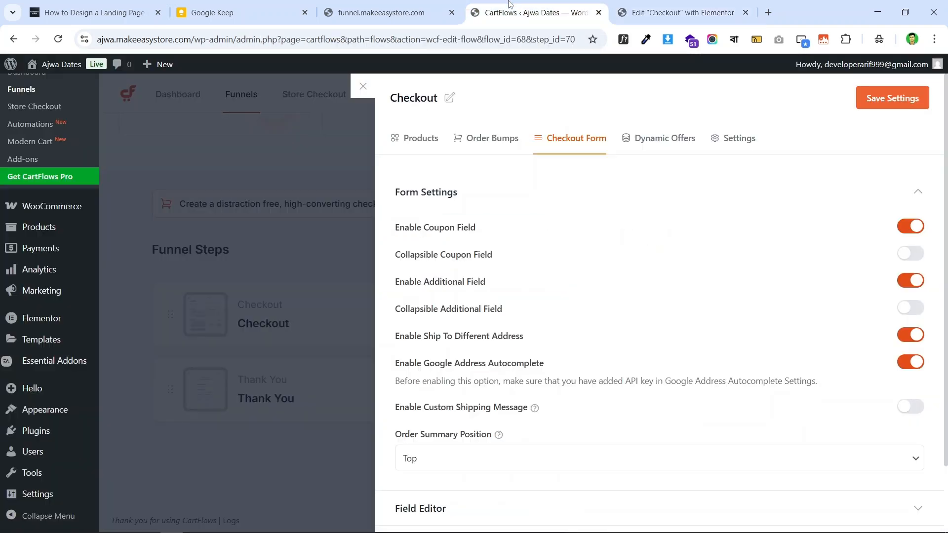
- Disable the coupon field, additional field and ship-to-different-address option, then save
left_click(533, 12)
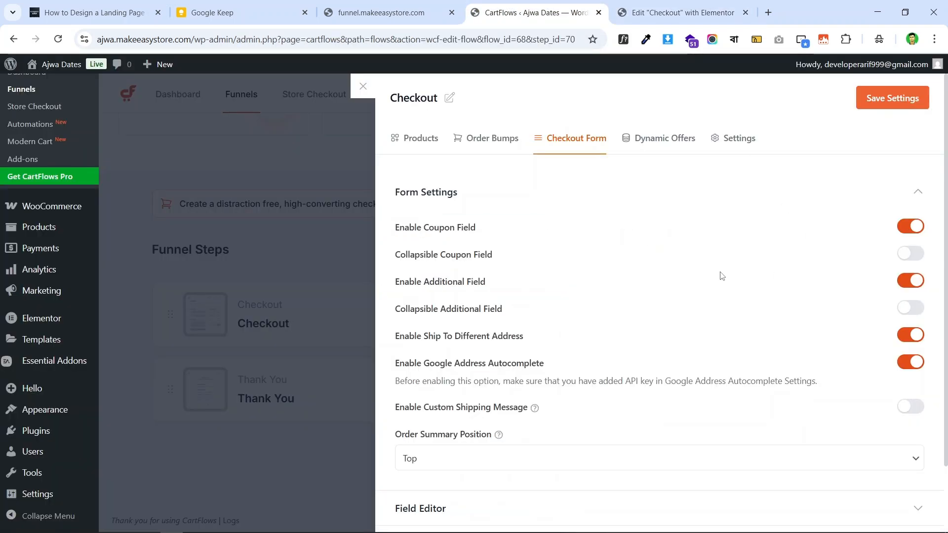
left_click(908, 227)
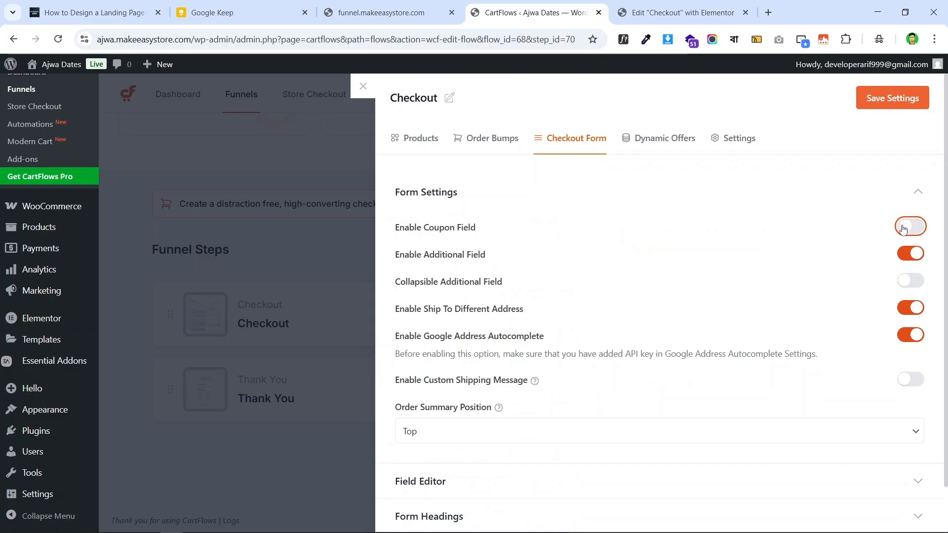
left_click(911, 253)
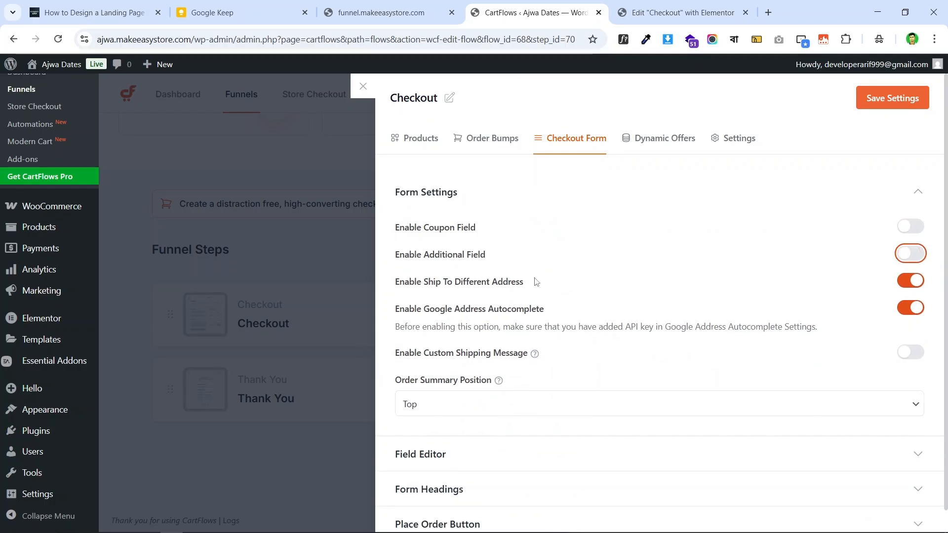
left_click(903, 288)
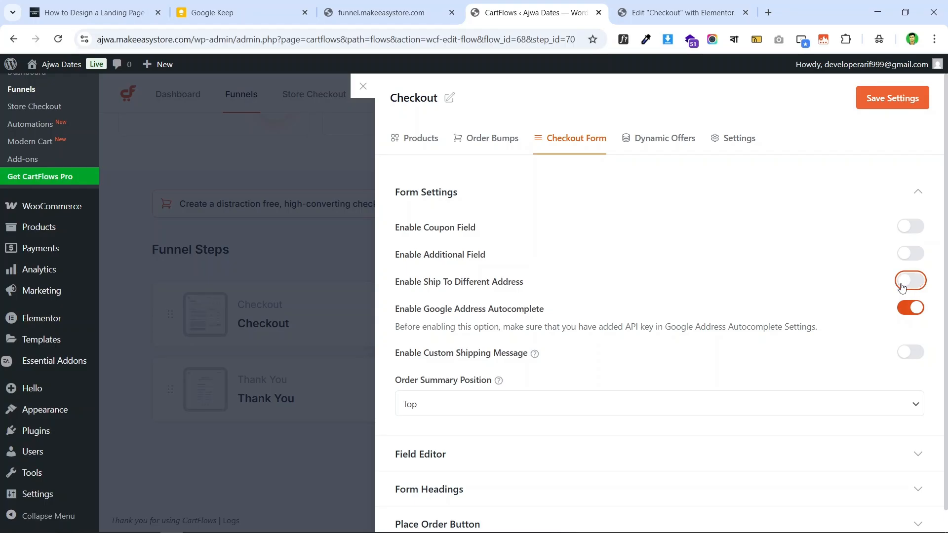
scroll(470, 304, "down", 1)
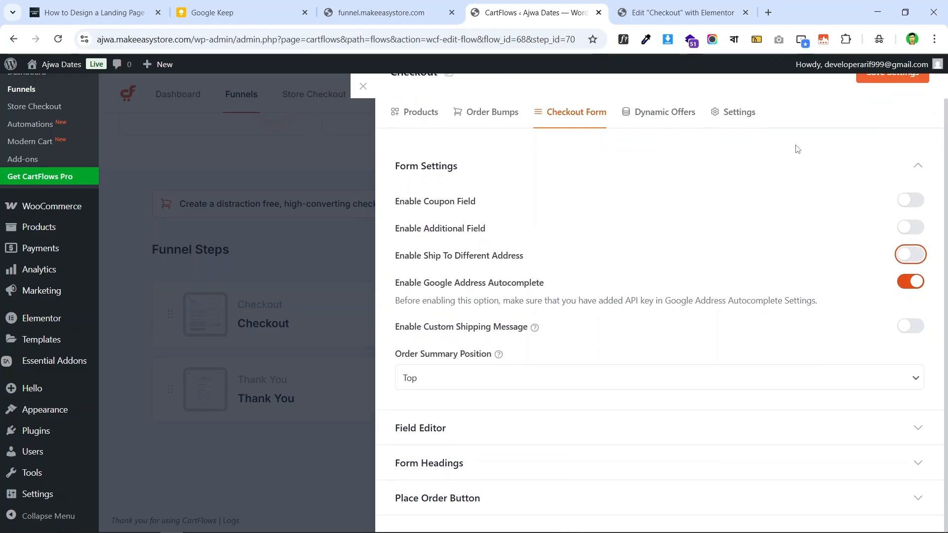
scroll(879, 94, "up", 1)
left_click(888, 98)
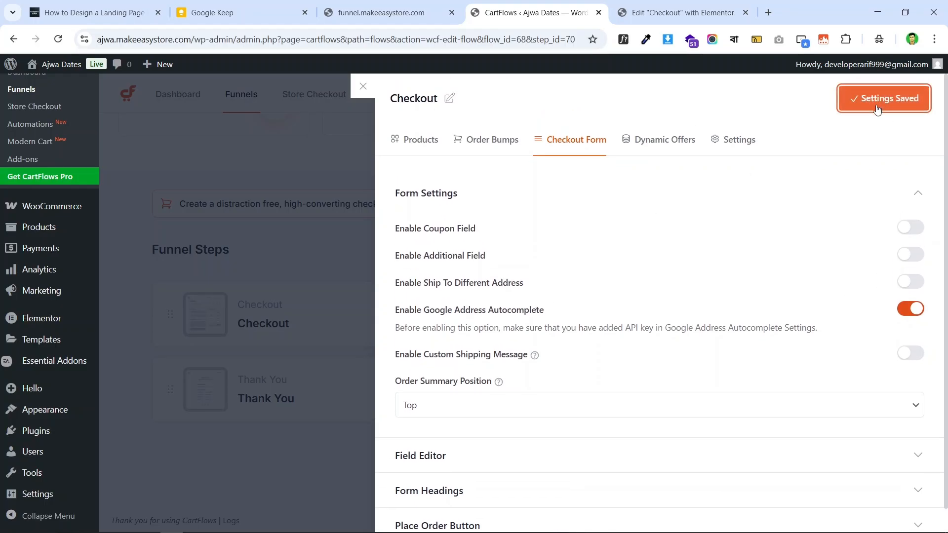
left_click(695, 15)
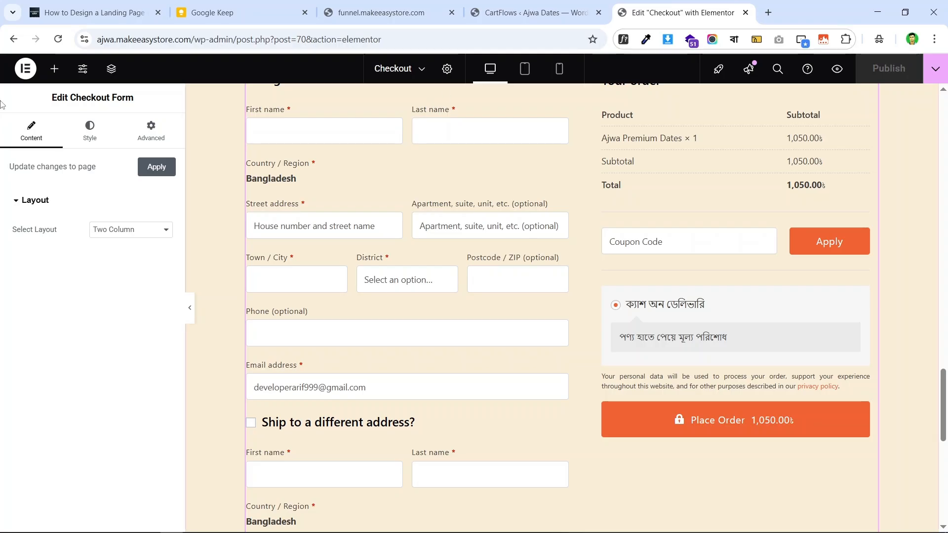
left_click(58, 40)
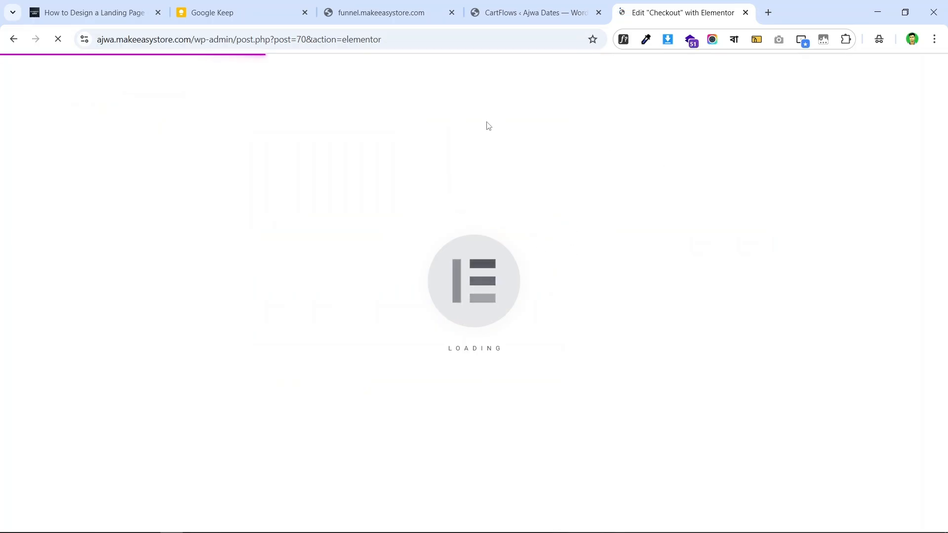
scroll(607, 178, "down", 5)
scroll(572, 195, "up", 8)
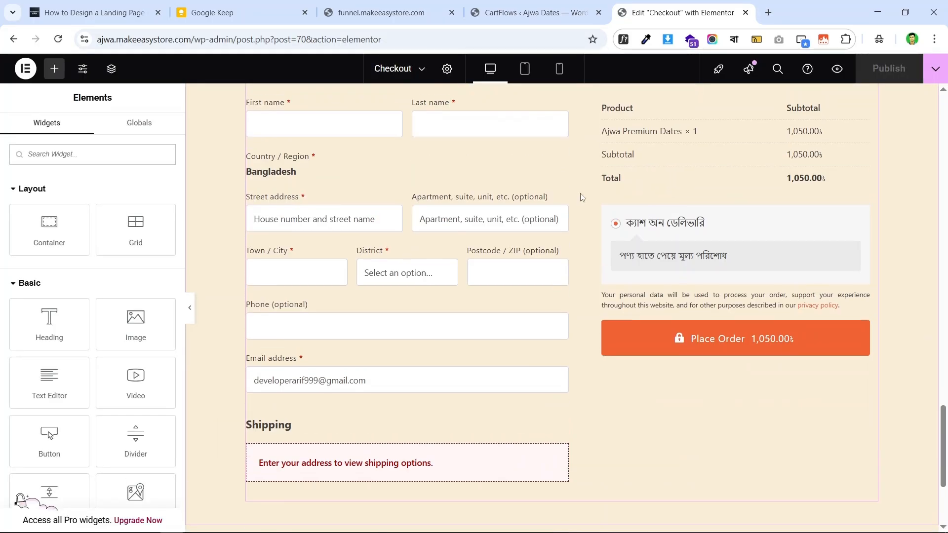
scroll(520, 258, "down", 5)
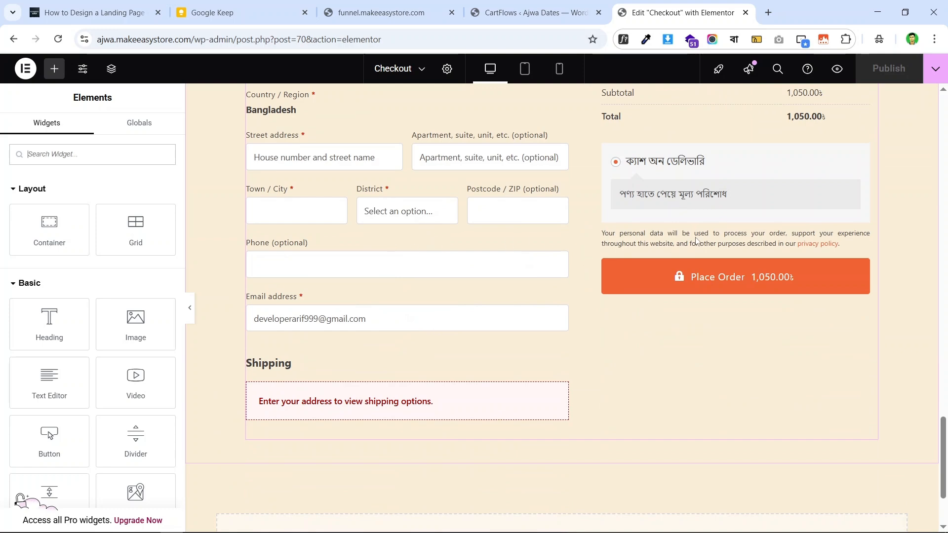
scroll(641, 219, "up", 5)
scroll(640, 219, "down", 5)
scroll(429, 216, "up", 3)
scroll(502, 210, "down", 5)
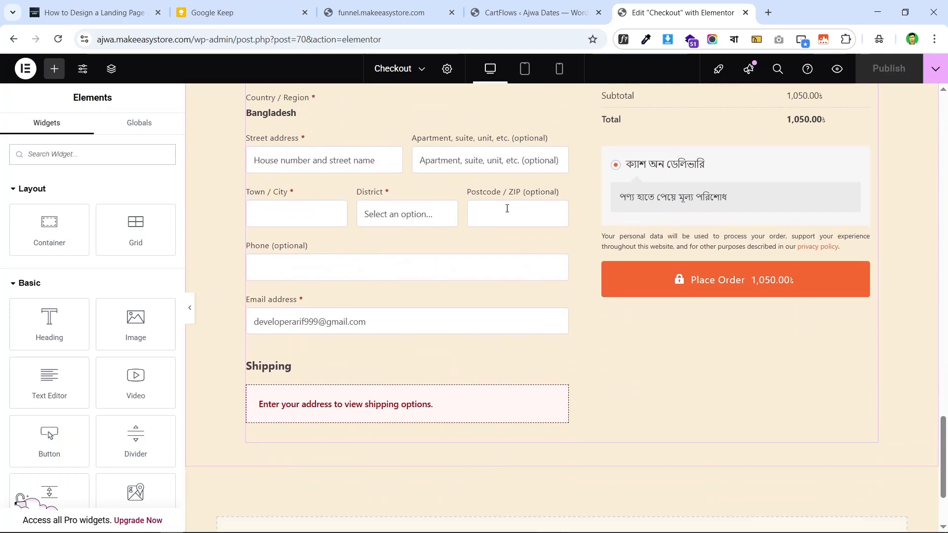
scroll(495, 203, "up", 1)
left_click(511, 6)
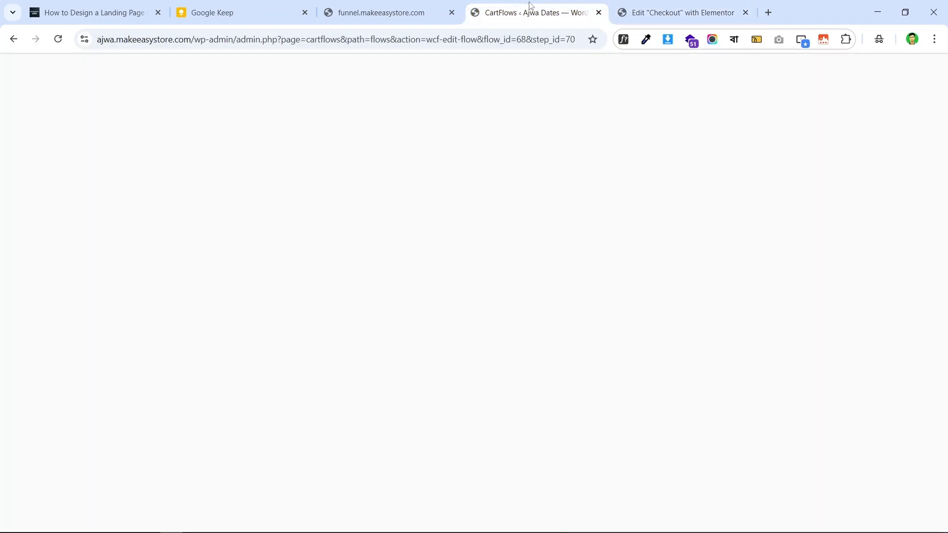
scroll(636, 208, "down", 1)
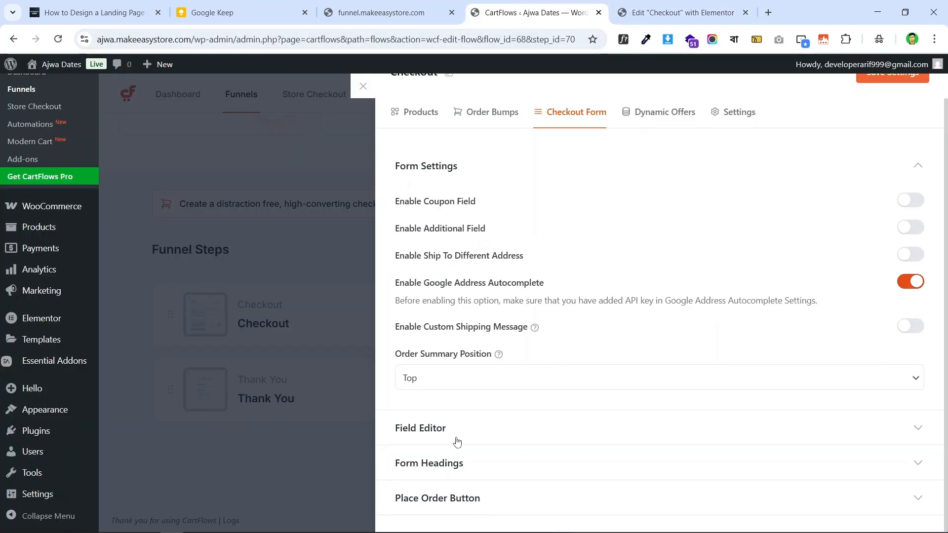
- Enable the custom field editor and disable the Last name, Country / Region and apartment fields
left_click(514, 437)
scroll(642, 247, "down", 1)
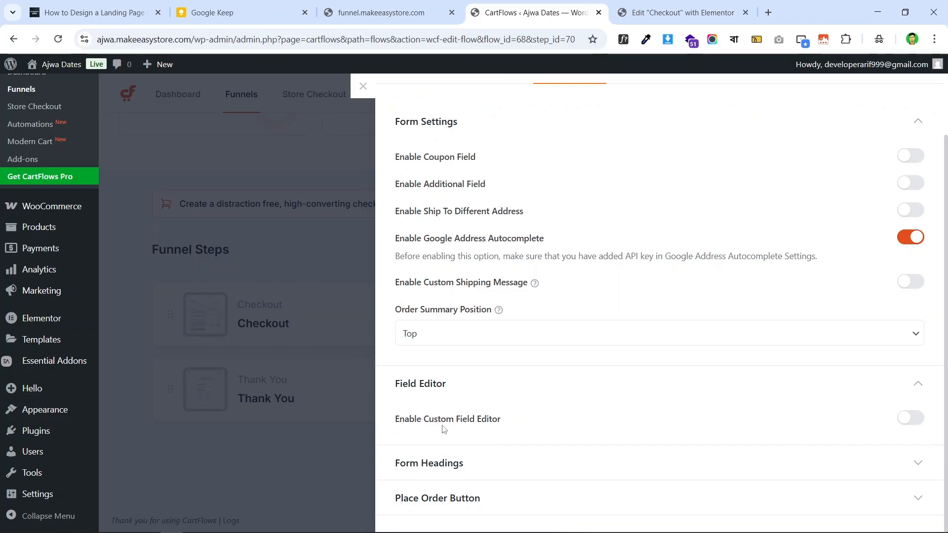
left_click(900, 425)
scroll(717, 268, "down", 7)
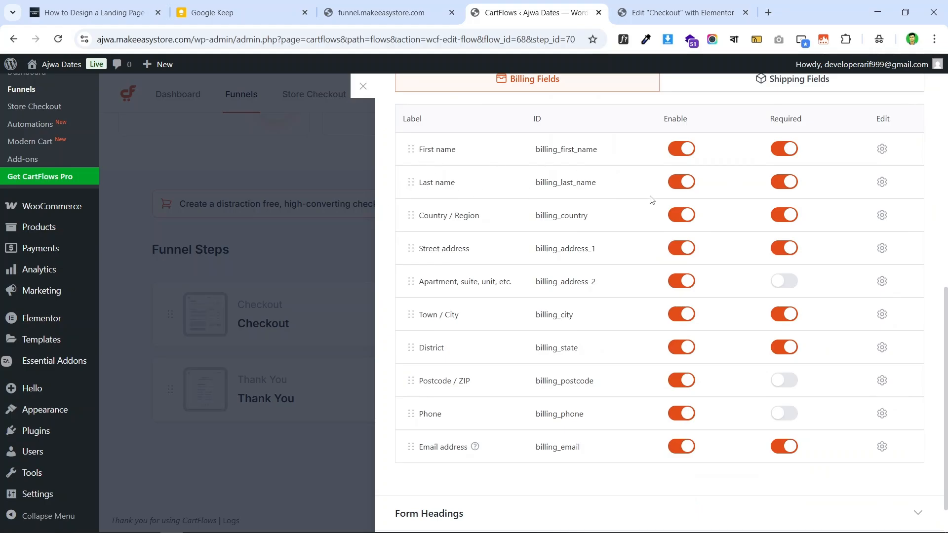
left_click(678, 182)
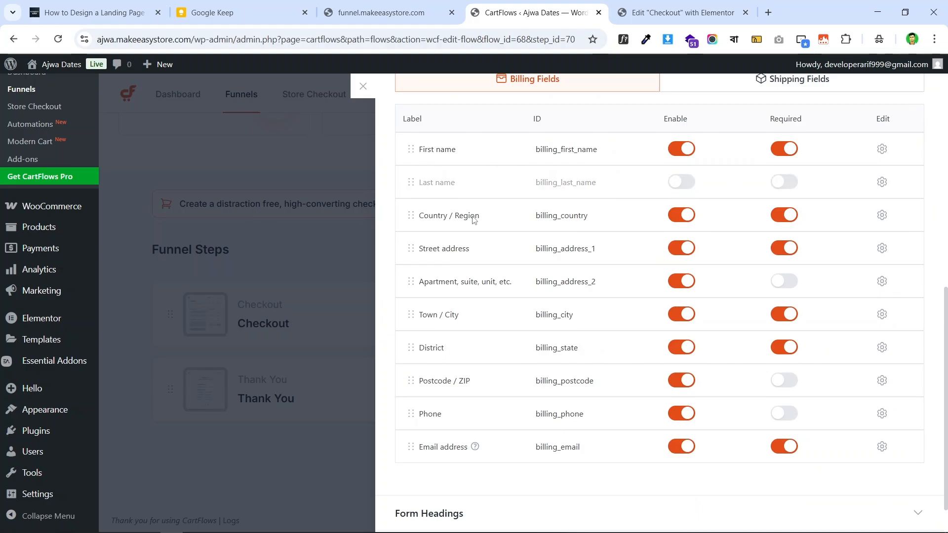
left_click(680, 219)
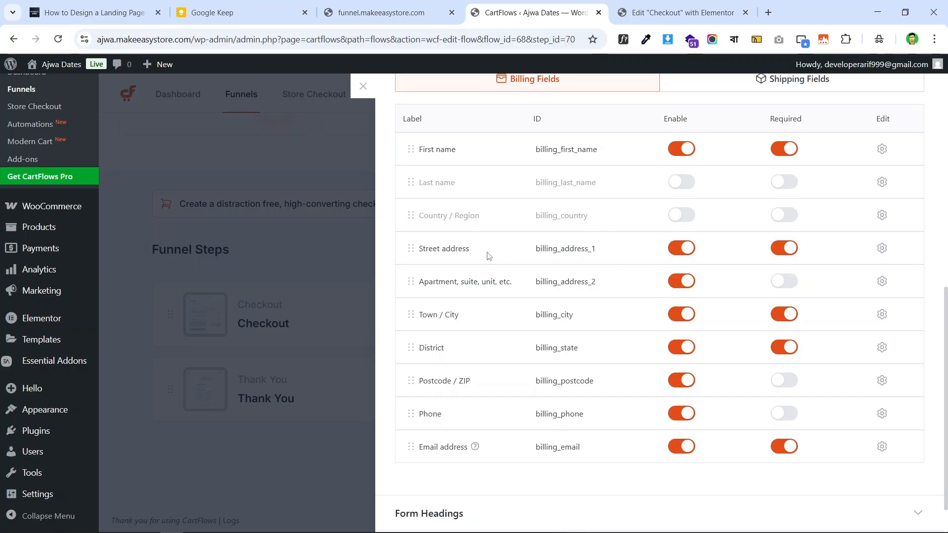
left_click(682, 282)
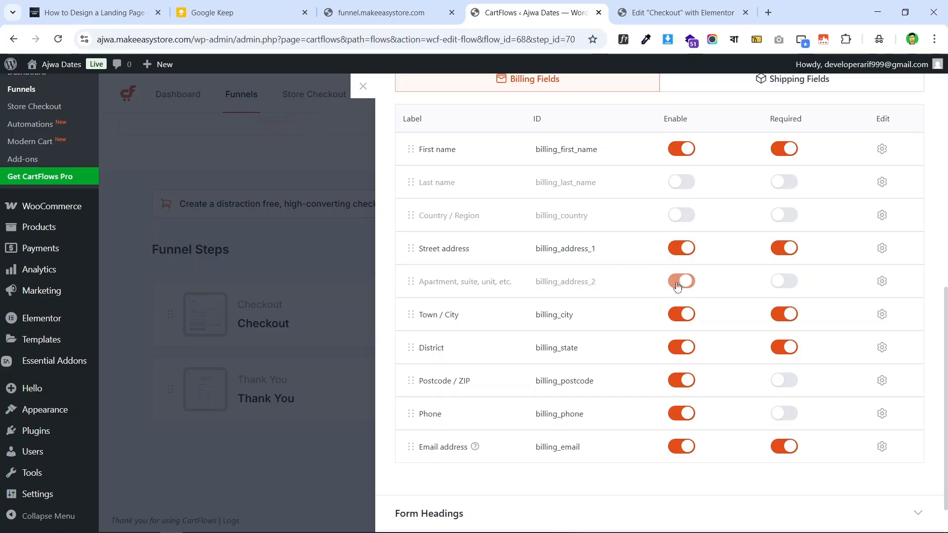
- Disable the Town / City, Postcode / ZIP and Email address billing fields
left_click(383, 12)
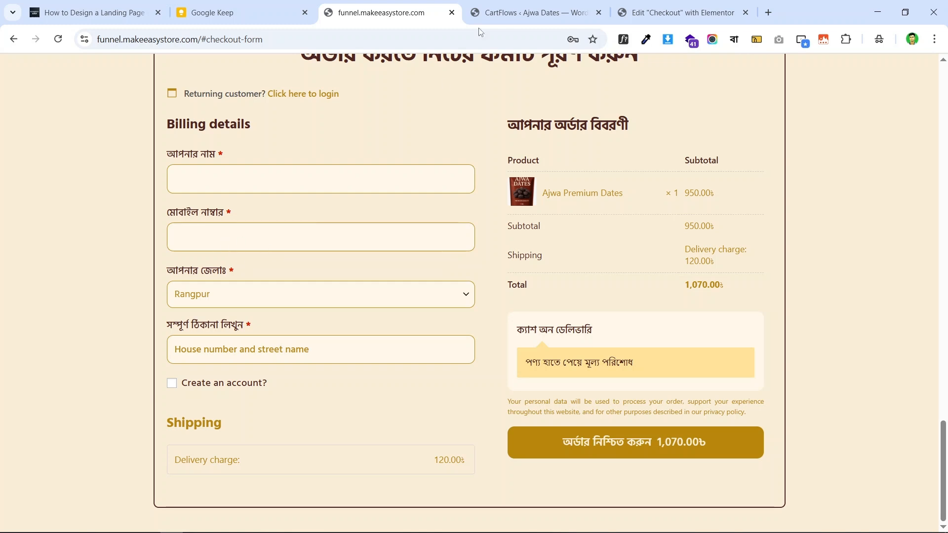
left_click(536, 12)
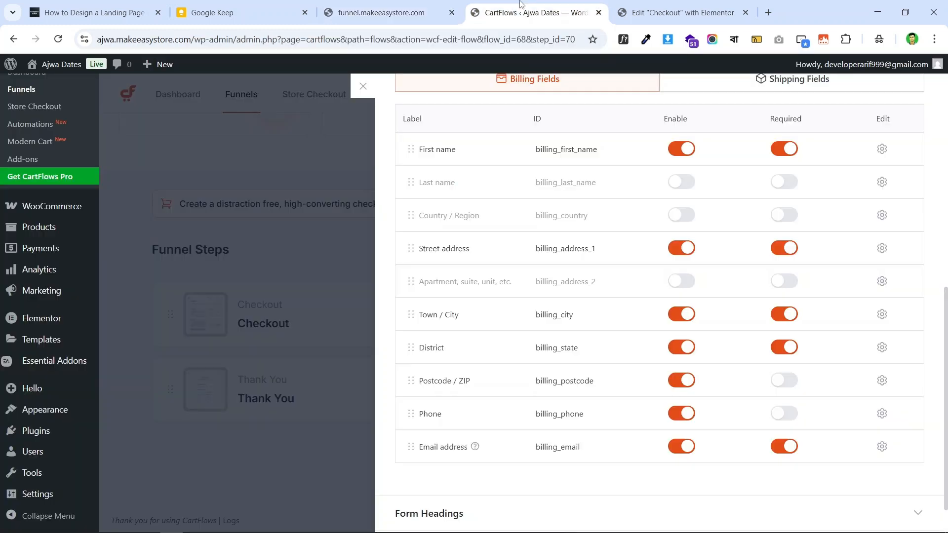
left_click(684, 316)
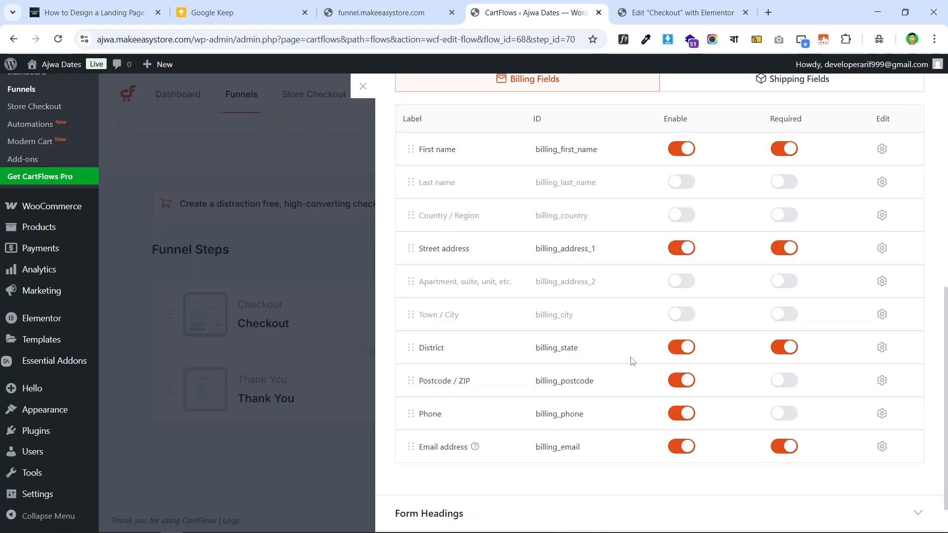
left_click(680, 385)
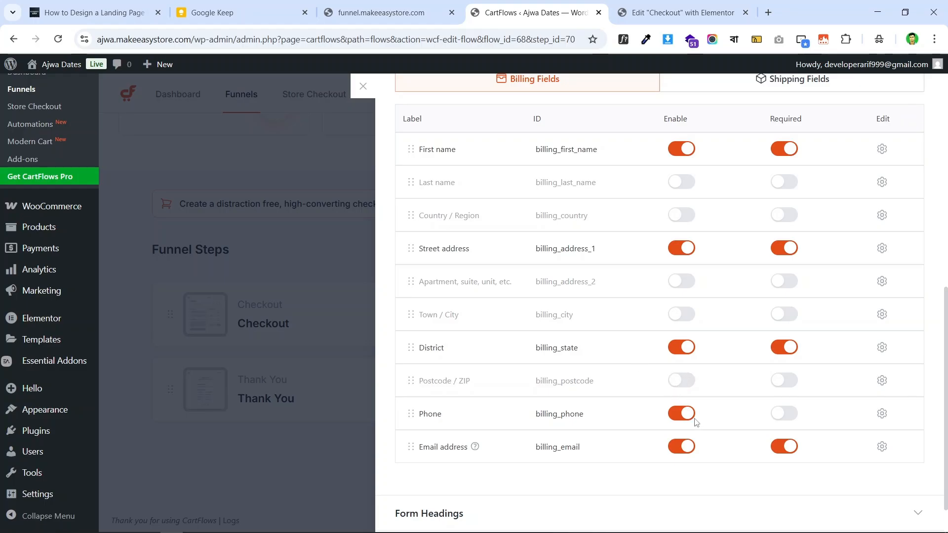
left_click(437, 9)
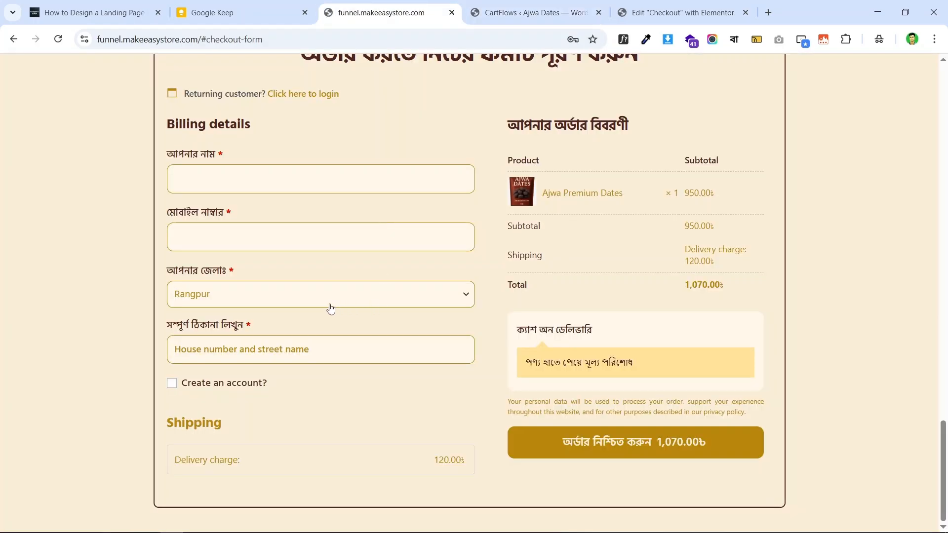
left_click(528, 12)
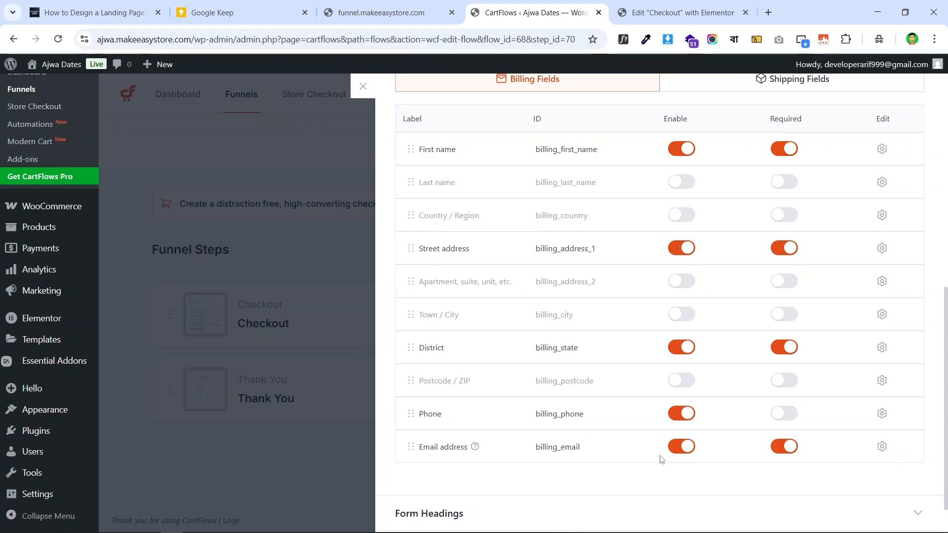
left_click(685, 448)
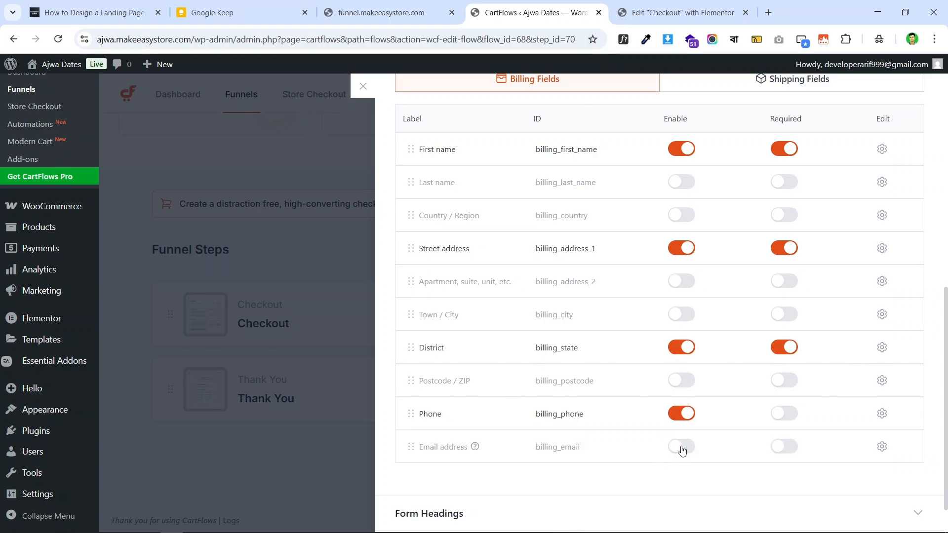
- Make Phone required and order Phone, District, Street address under First name
left_click(786, 417)
left_click_drag(413, 415, 417, 184)
left_click_drag(418, 385, 425, 219)
left_click_drag(412, 317, 415, 247)
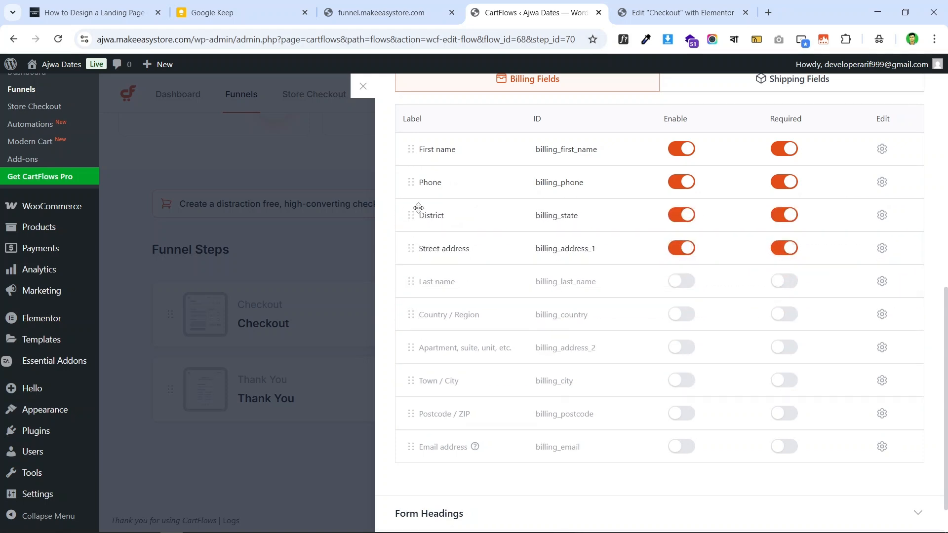
left_click(380, 13)
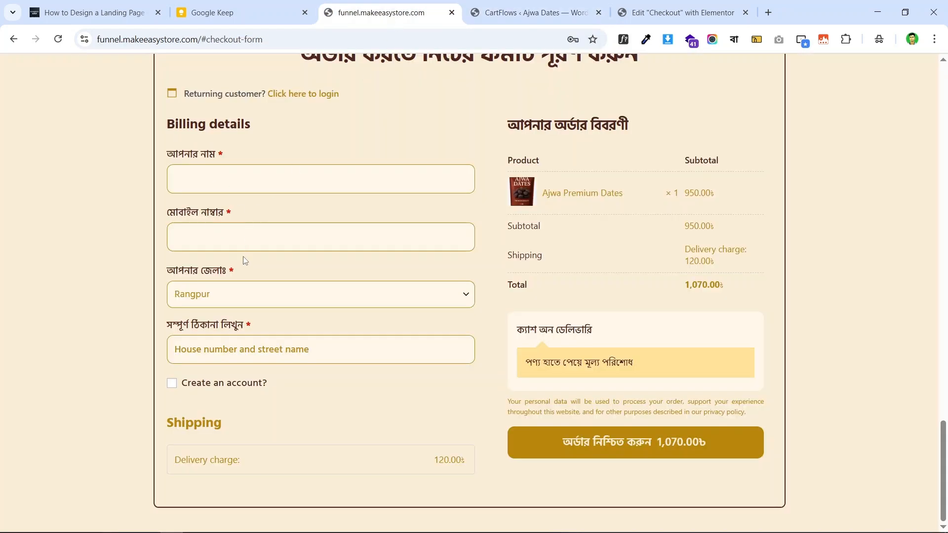
left_click(567, 5)
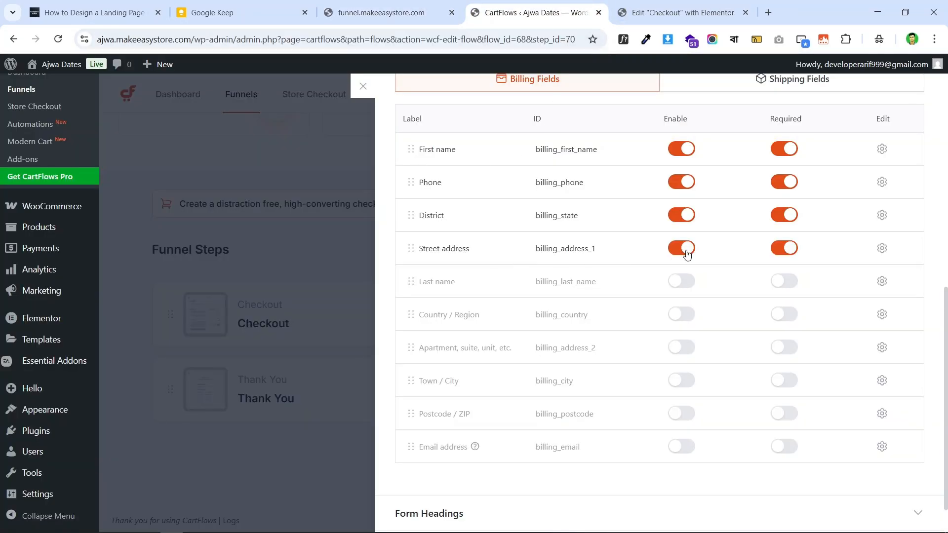
left_click(386, 12)
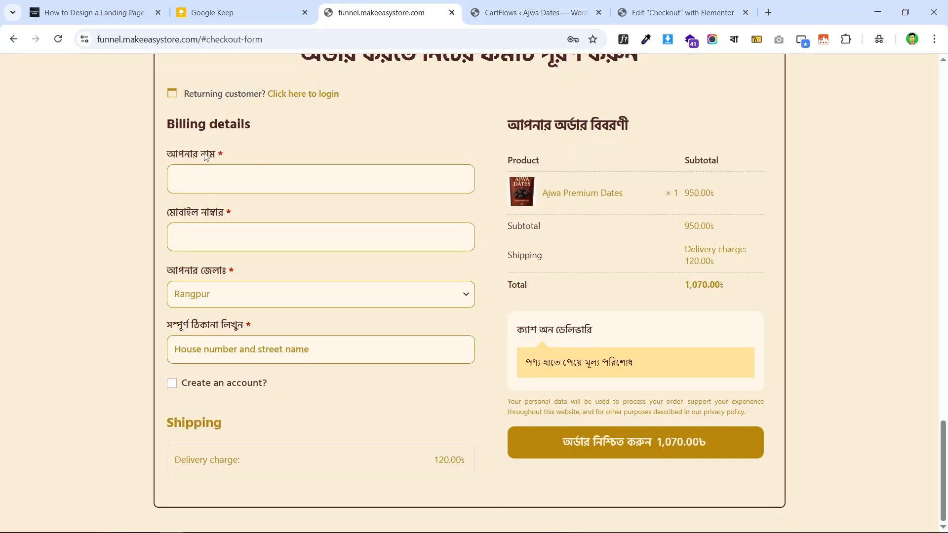
left_click(494, 4)
scroll(511, 190, "up", 1)
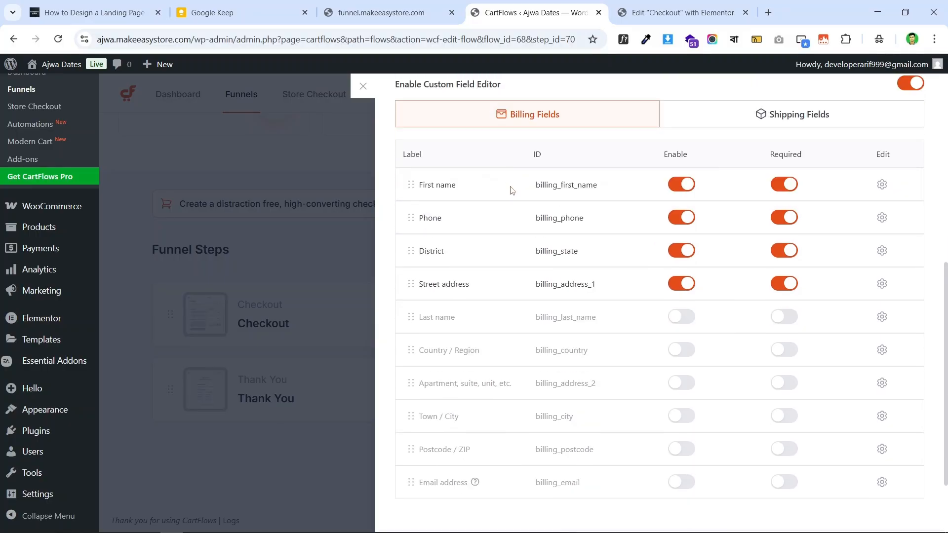
scroll(511, 190, "down", 2)
left_click(386, 13)
left_click(657, 19)
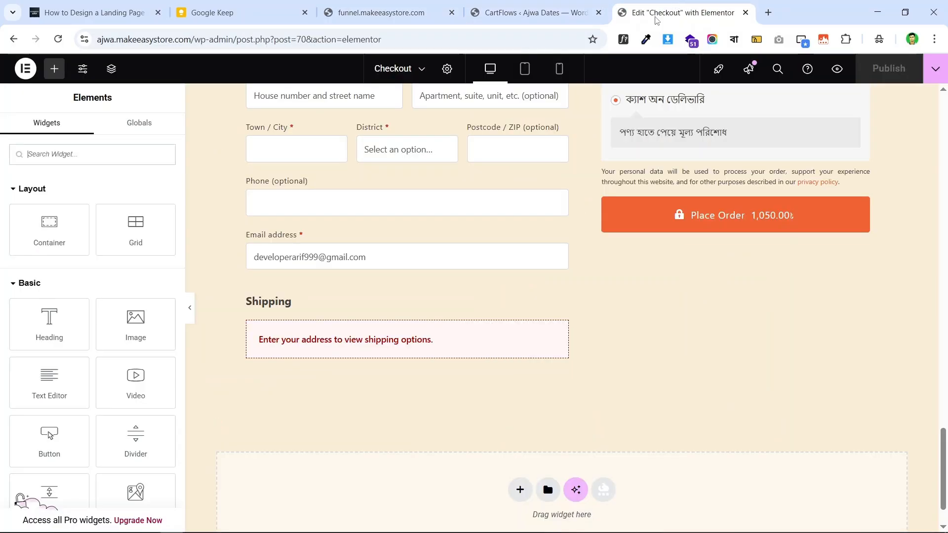
scroll(368, 209, "up", 5)
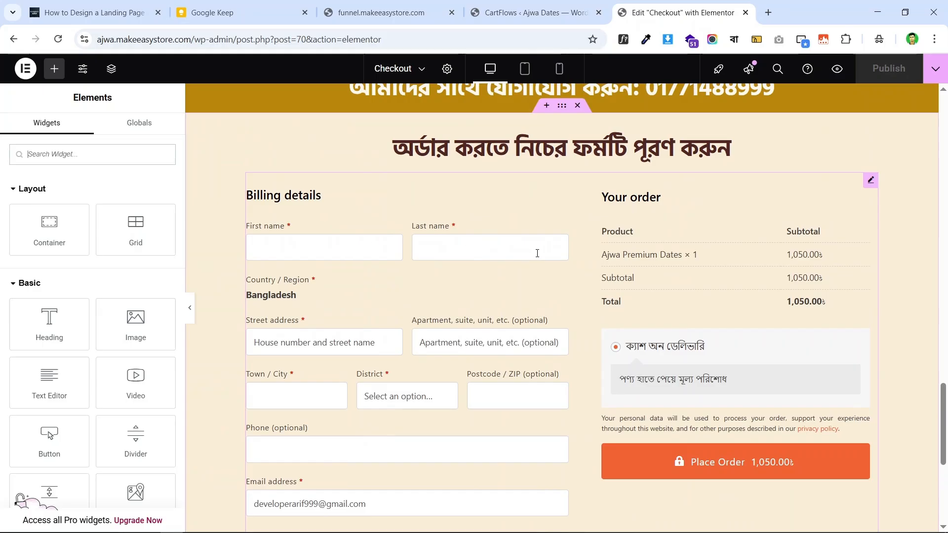
scroll(438, 350, "down", 2)
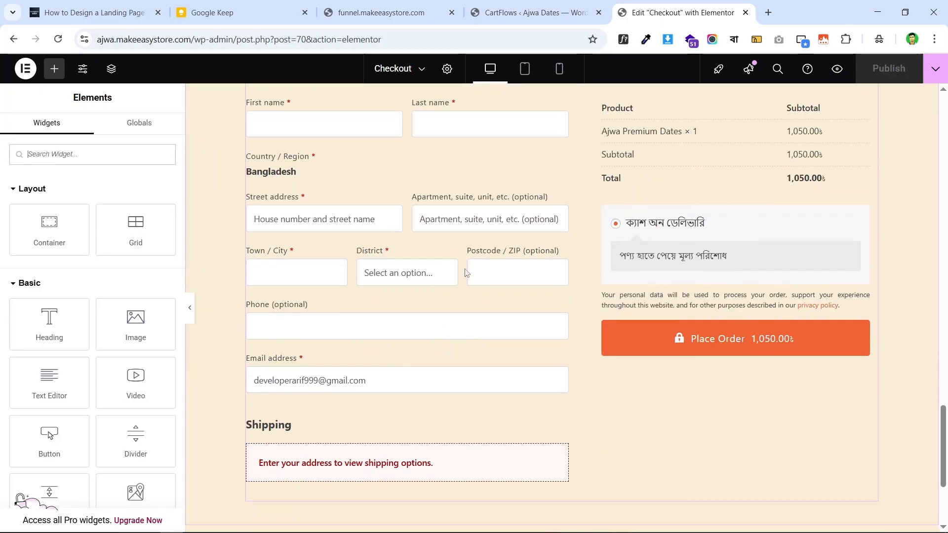
left_click(380, 12)
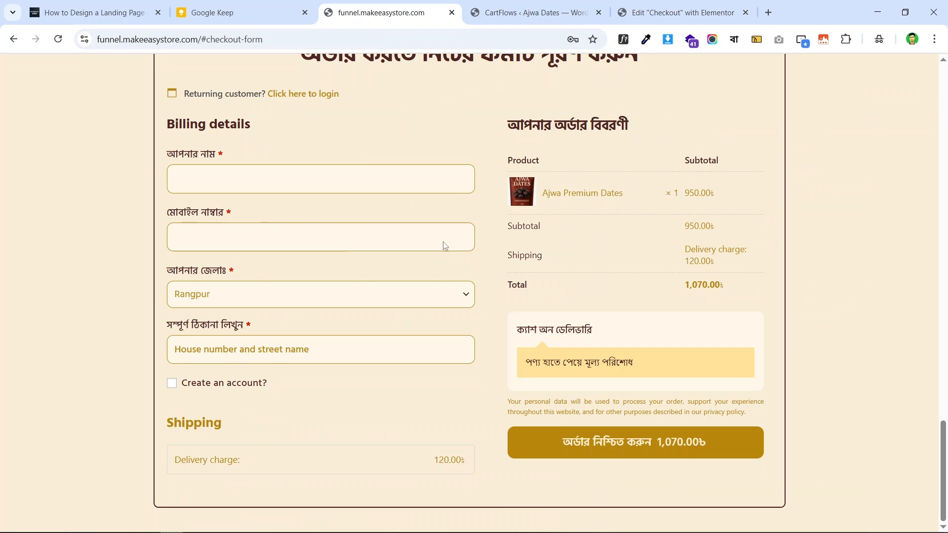
left_click(533, 12)
scroll(648, 185, "up", 3)
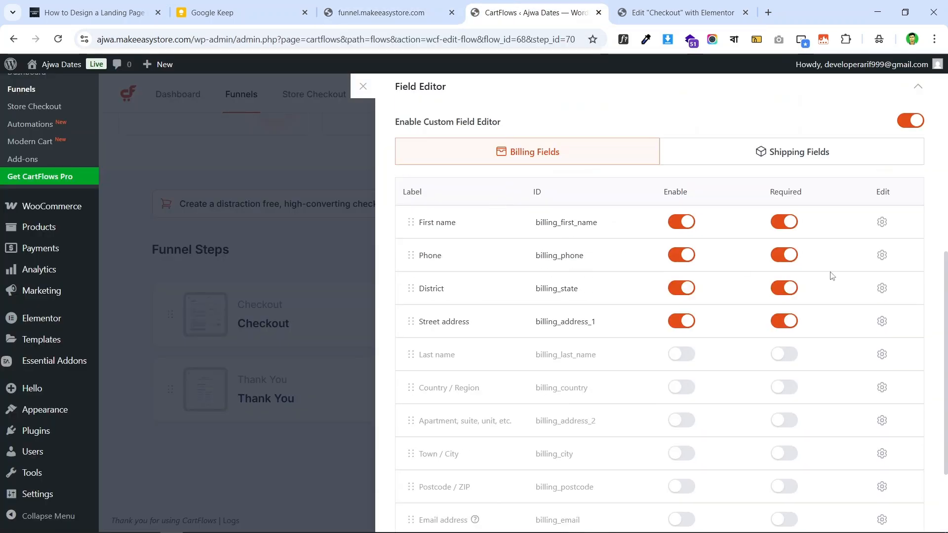
- Make the First name checkout field 100% wide
left_click(882, 224)
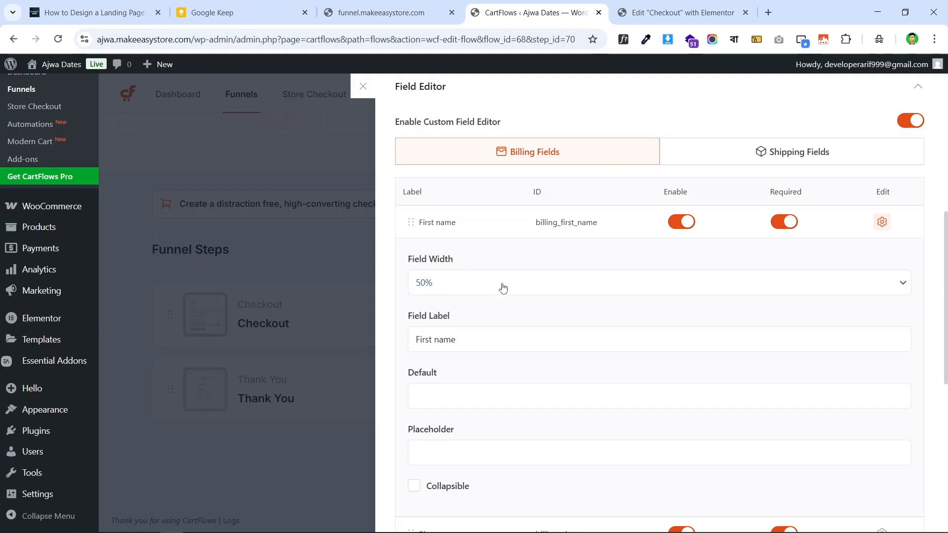
left_click(647, 12)
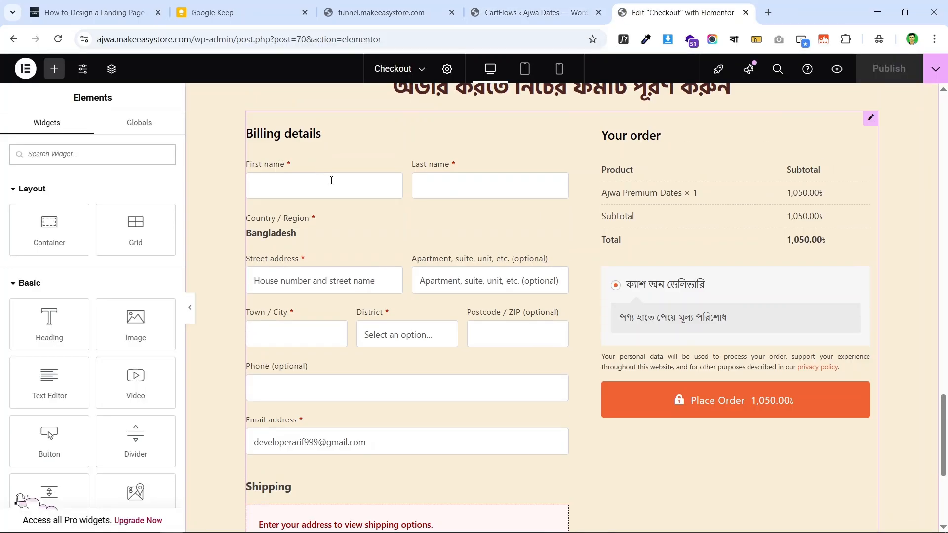
left_click(388, 12)
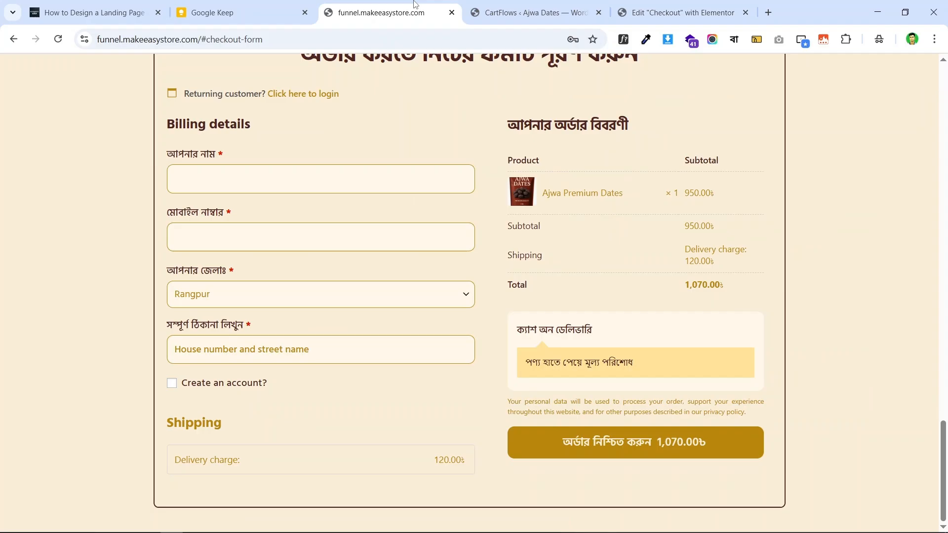
left_click(515, 5)
left_click(440, 290)
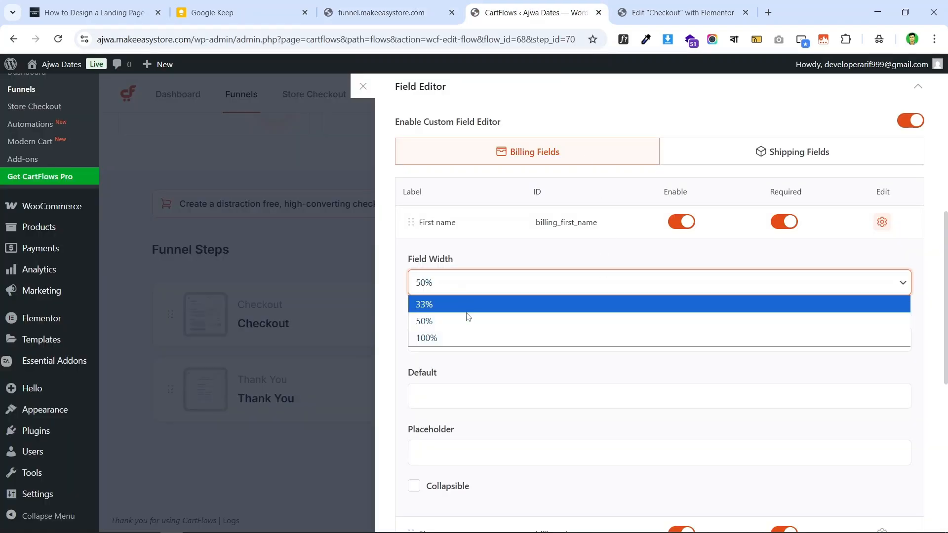
left_click(469, 336)
scroll(548, 286, "down", 3)
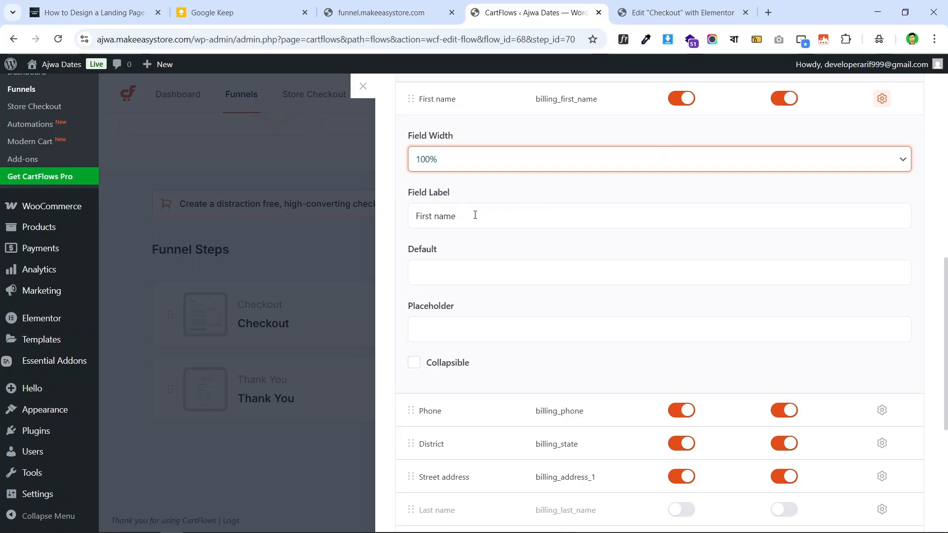
- Relabel the First name field as আপনার নাম, copied from the live checkout page
left_click(390, 11)
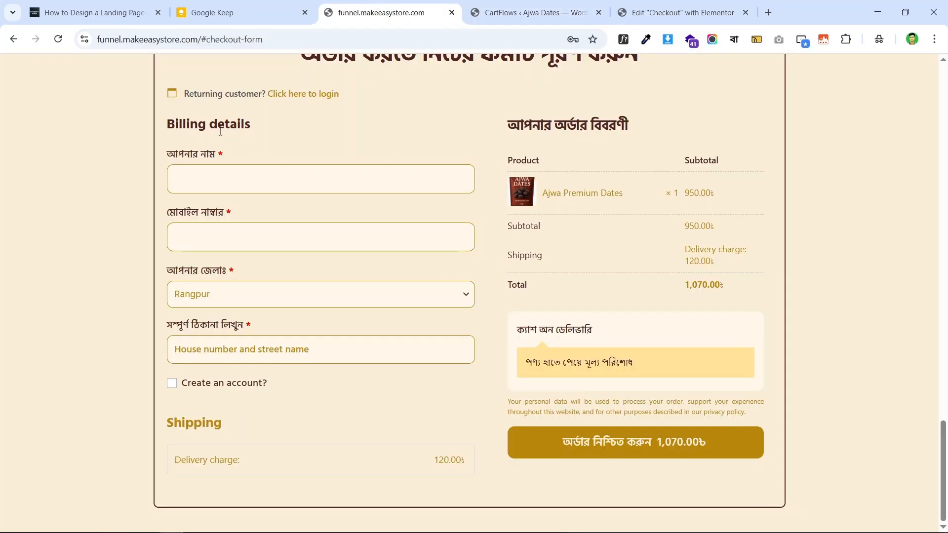
left_click_drag(191, 158, 218, 161)
right_click(203, 155)
left_click(274, 167)
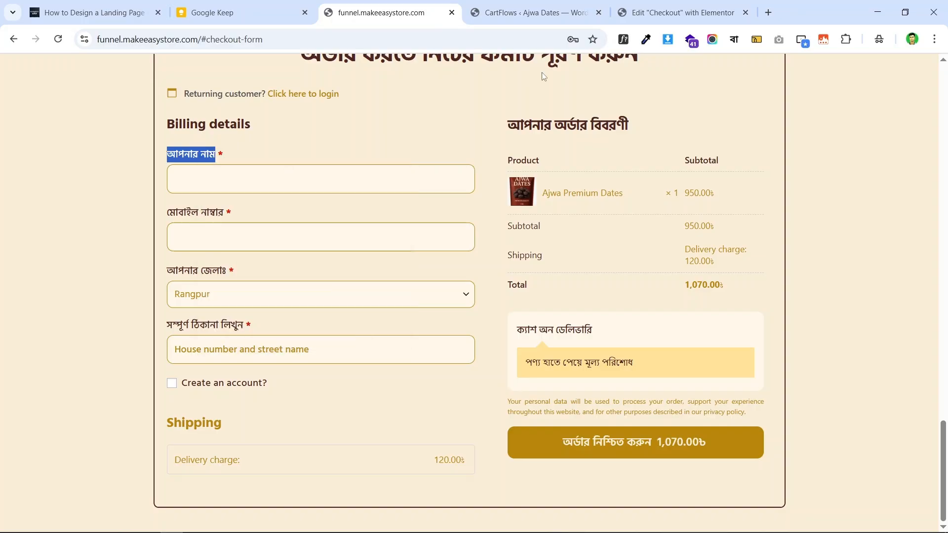
left_click(553, 5)
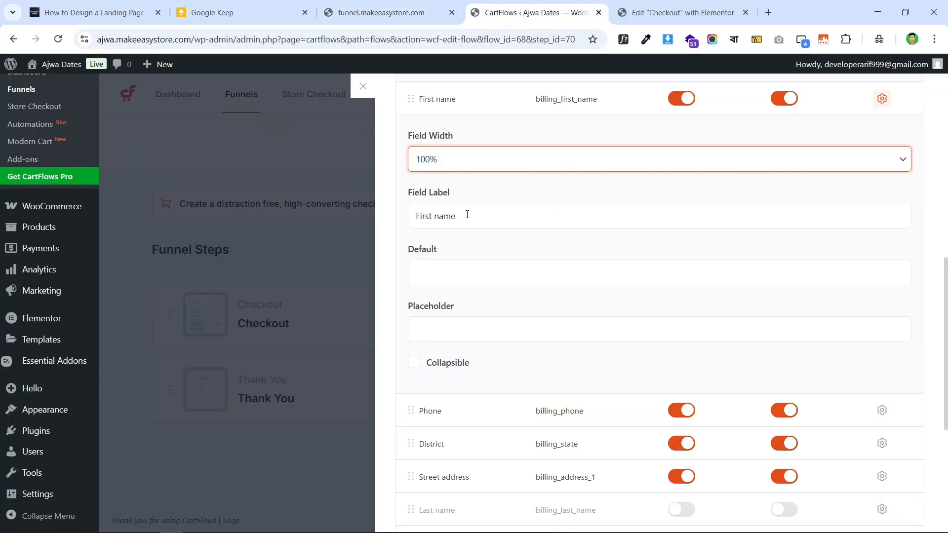
triple_click(467, 215)
key("ctrl+v")
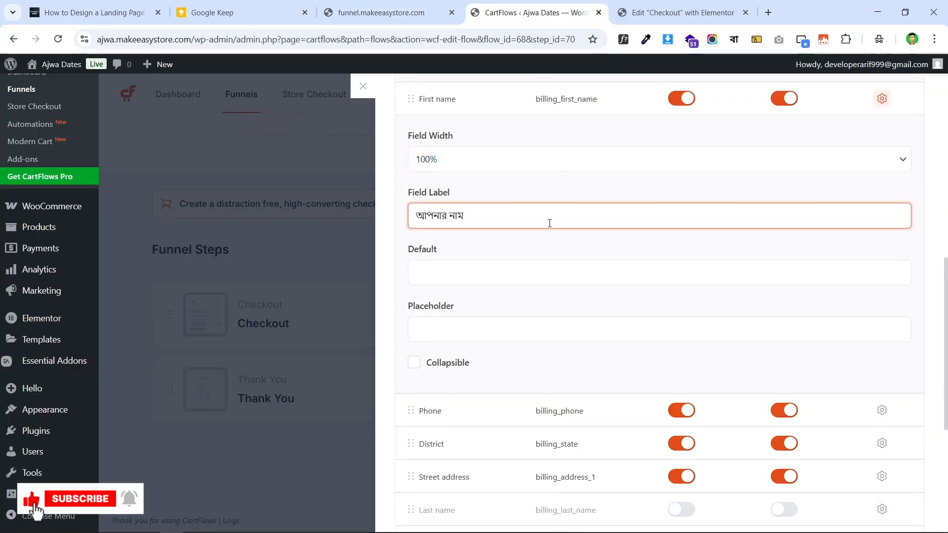
scroll(571, 244, "down", 1)
scroll(554, 246, "up", 2)
scroll(554, 245, "down", 5)
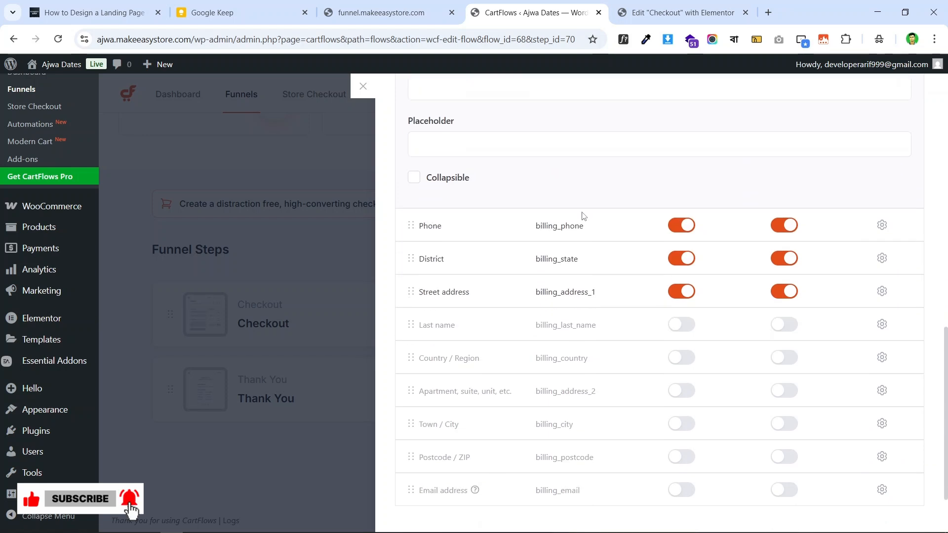
- Relabel the Phone field as মোবাইল নাম্বার
left_click(365, 5)
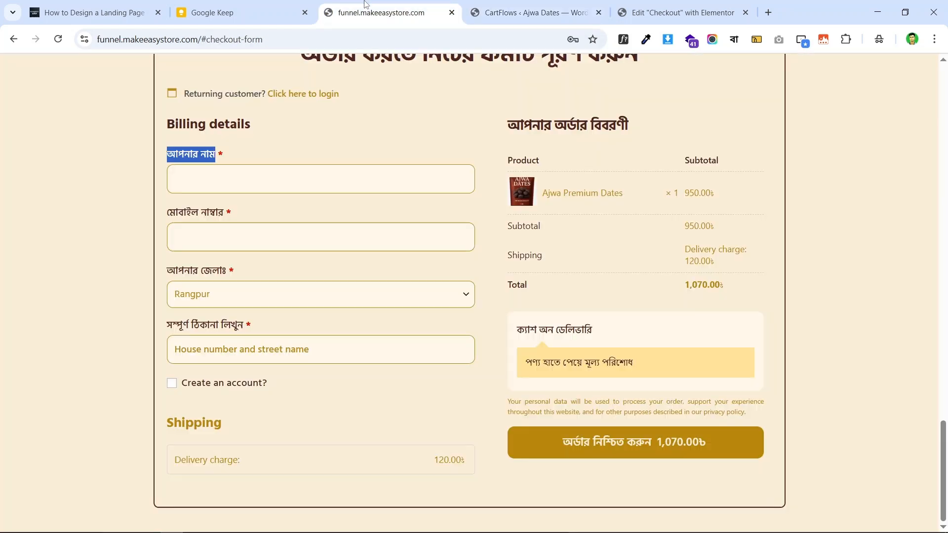
left_click(189, 209)
left_click_drag(225, 213, 171, 216)
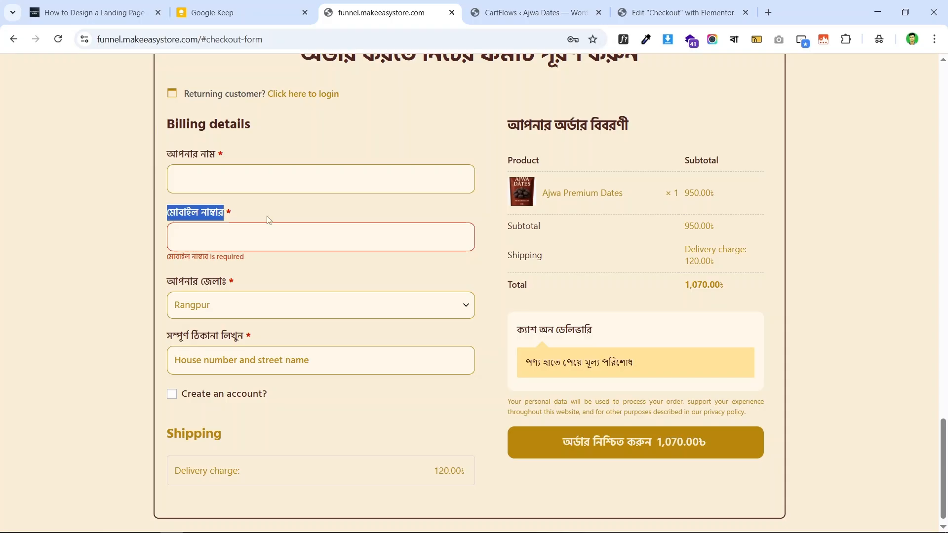
left_click(531, 13)
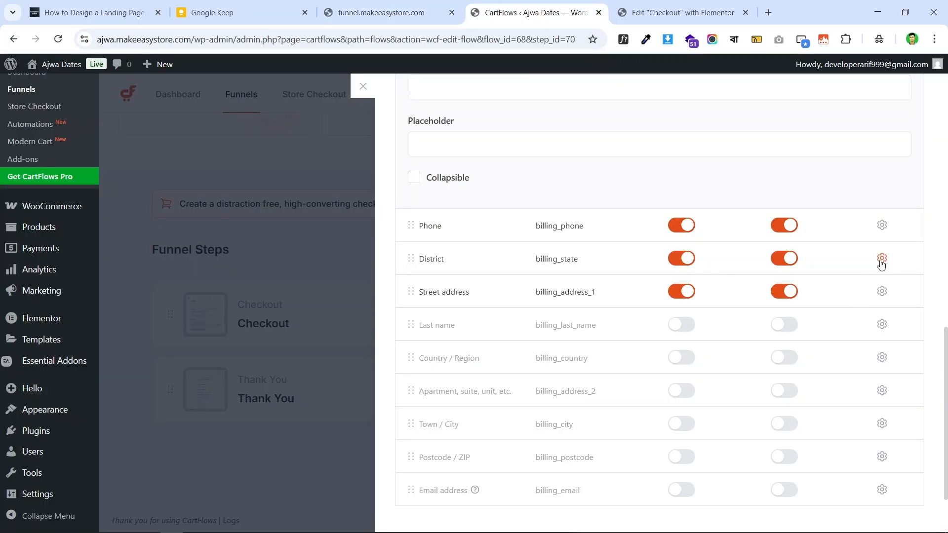
left_click(883, 226)
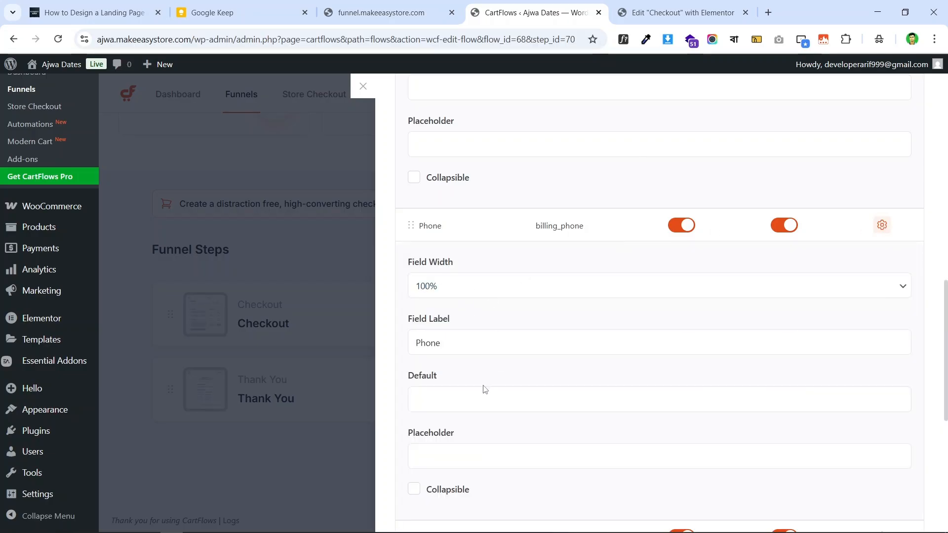
double_click(483, 341)
key("ctrl+v")
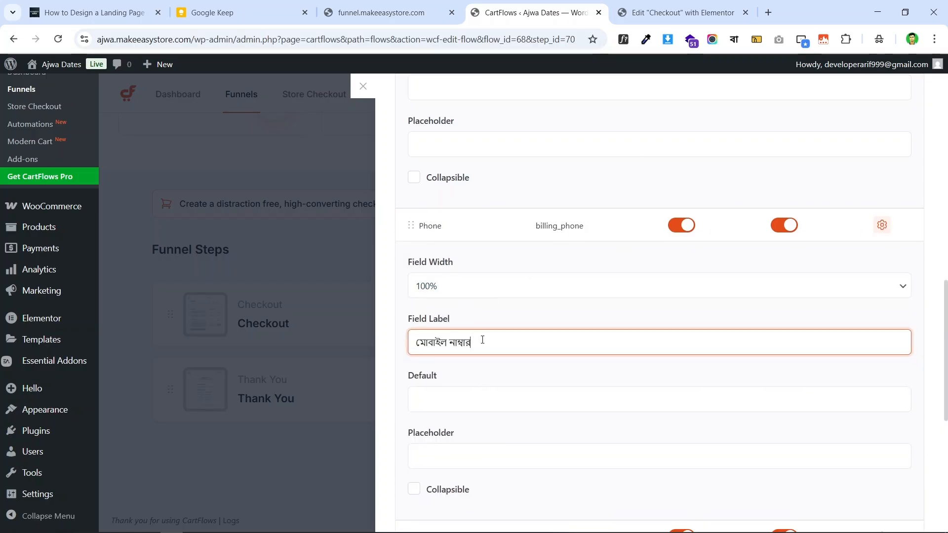
scroll(494, 326, "down", 6)
scroll(429, 215, "up", 3)
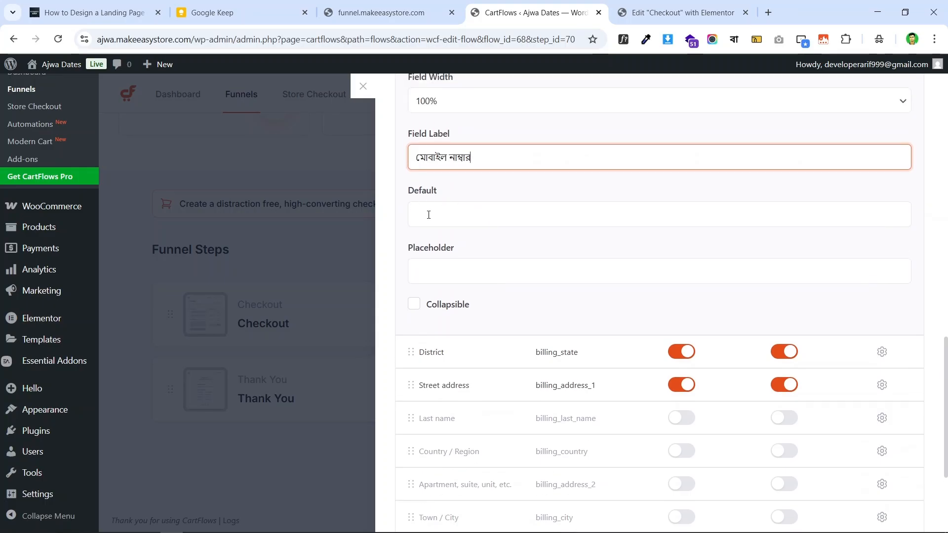
left_click(476, 274)
left_click(839, 302)
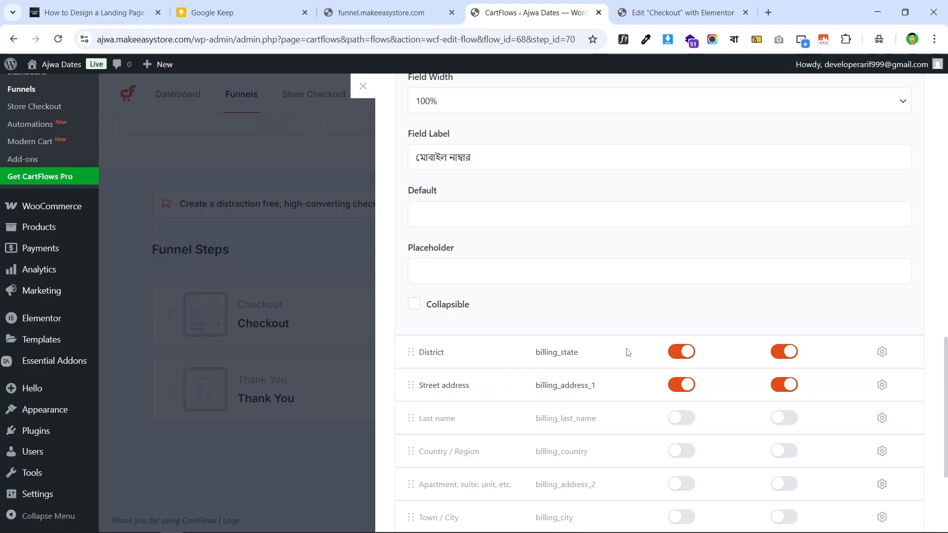
- Make the District field 100% wide
scroll(642, 345, "down", 3)
left_click(883, 230)
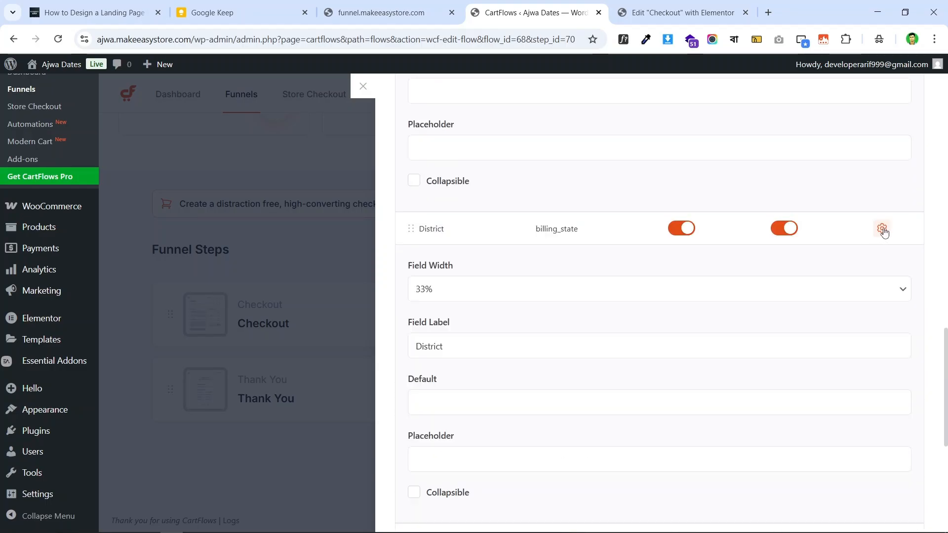
left_click(489, 287)
left_click(470, 341)
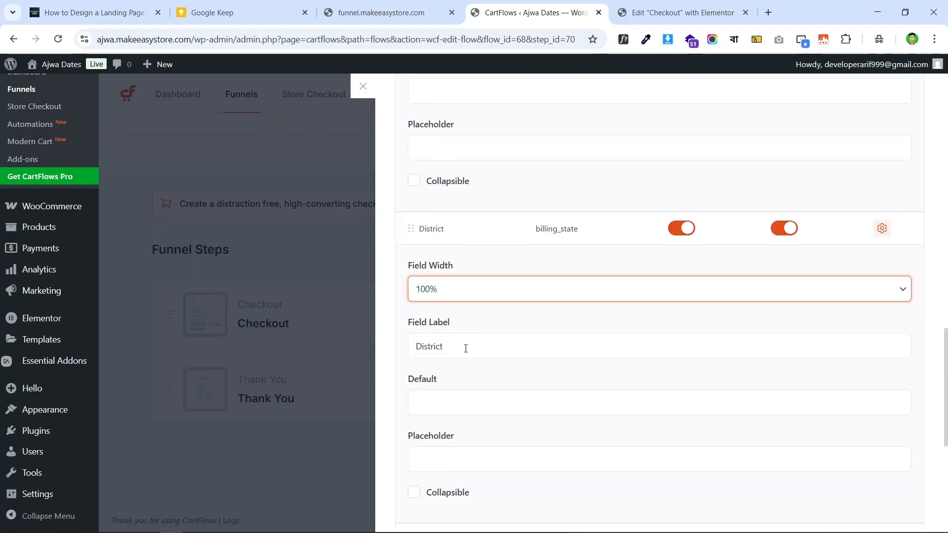
- Relabel the District field as আপনার জেলাঃ, copied from the live checkout page
left_click(440, 12)
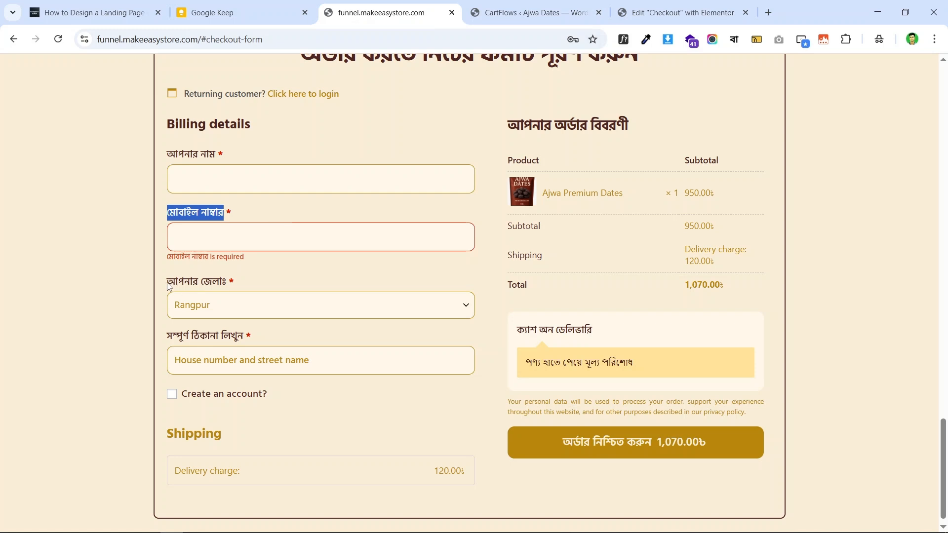
left_click_drag(170, 287, 226, 291)
right_click(216, 287)
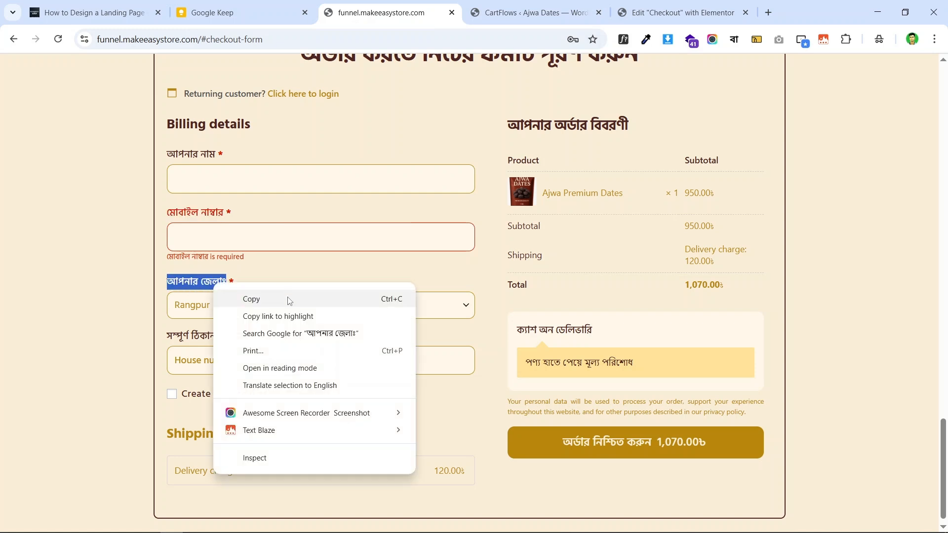
left_click(288, 299)
left_click(533, 13)
double_click(460, 343)
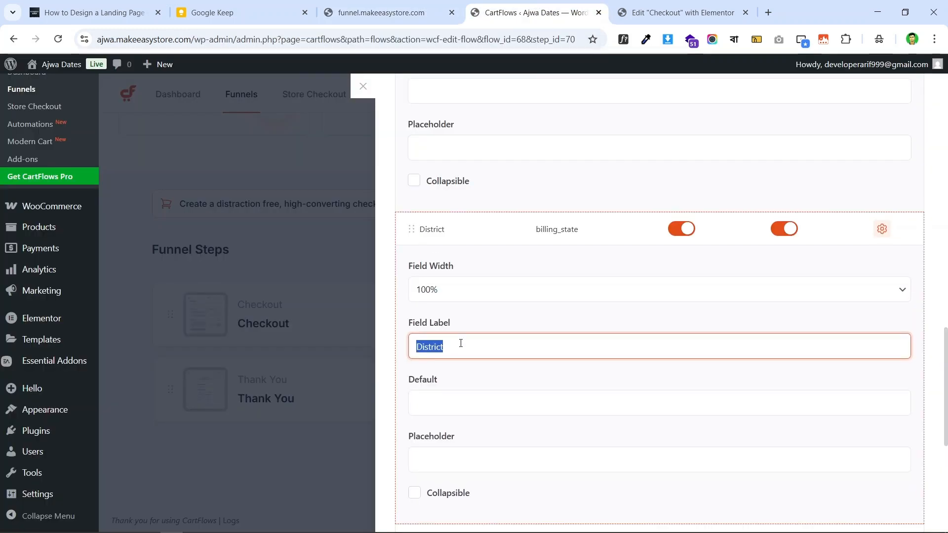
key("ctrl+v")
scroll(489, 360, "down", 3)
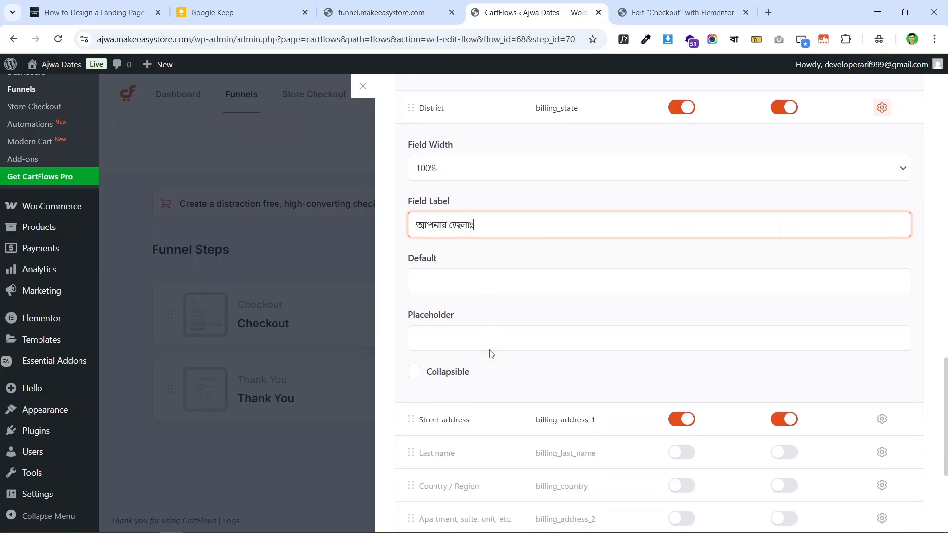
scroll(665, 212, "up", 3)
scroll(655, 204, "down", 6)
- Make Street address 100% wide and relabel it সম্পূর্ণ ঠিকানা লিখুন
left_click(397, 4)
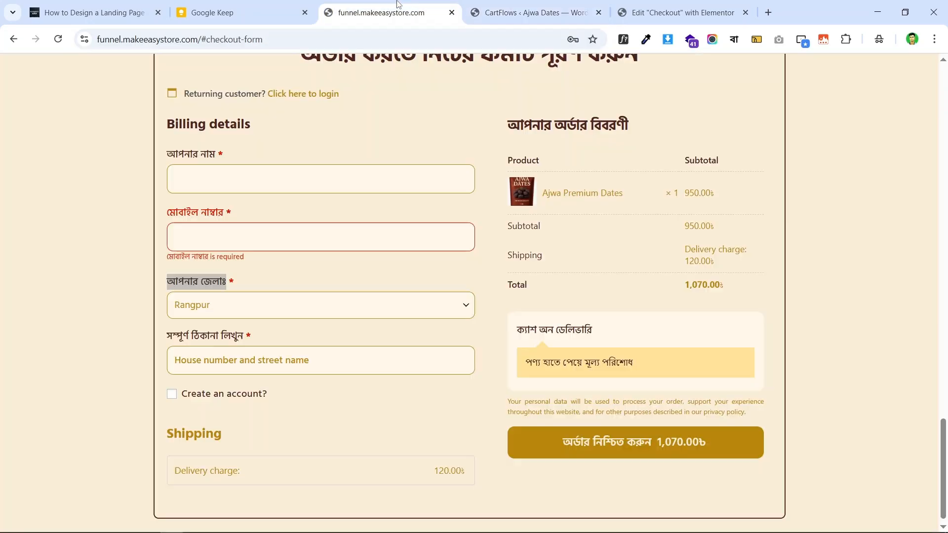
left_click_drag(172, 342, 229, 342)
right_click(228, 340)
left_click(270, 353)
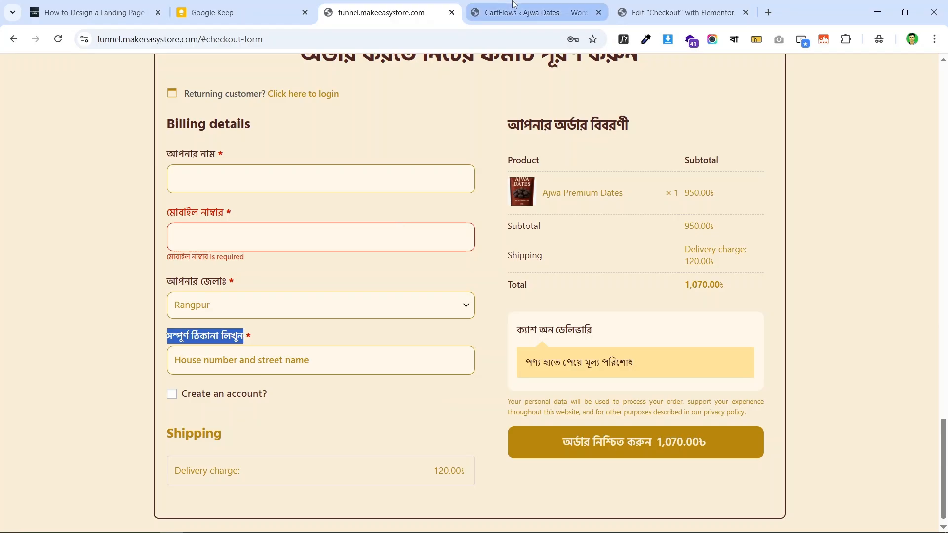
left_click(529, 12)
scroll(660, 273, "down", 2)
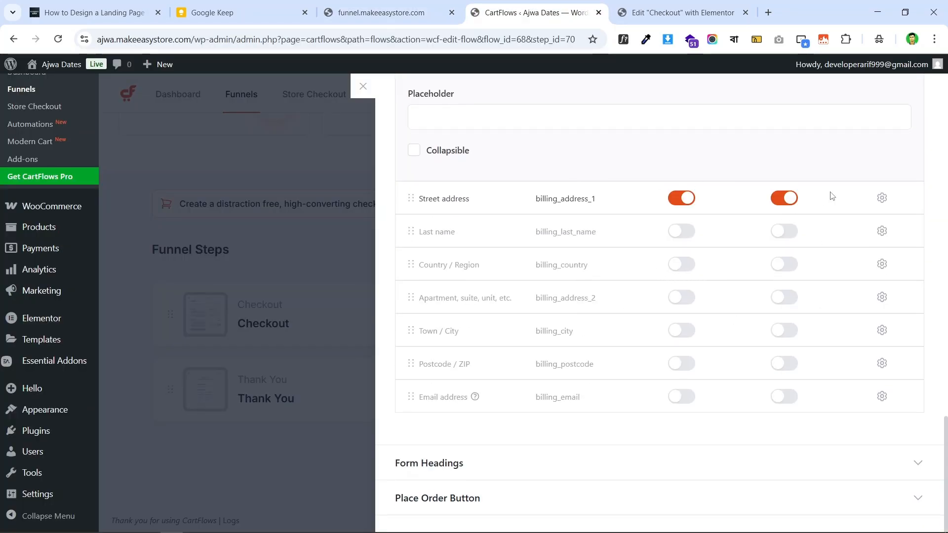
left_click(882, 197)
left_click(445, 253)
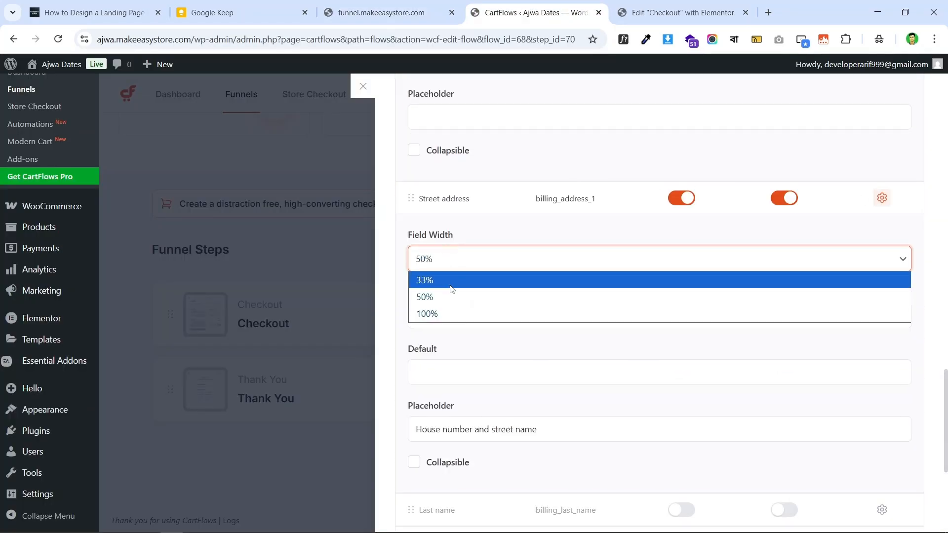
left_click(453, 315)
triple_click(472, 316)
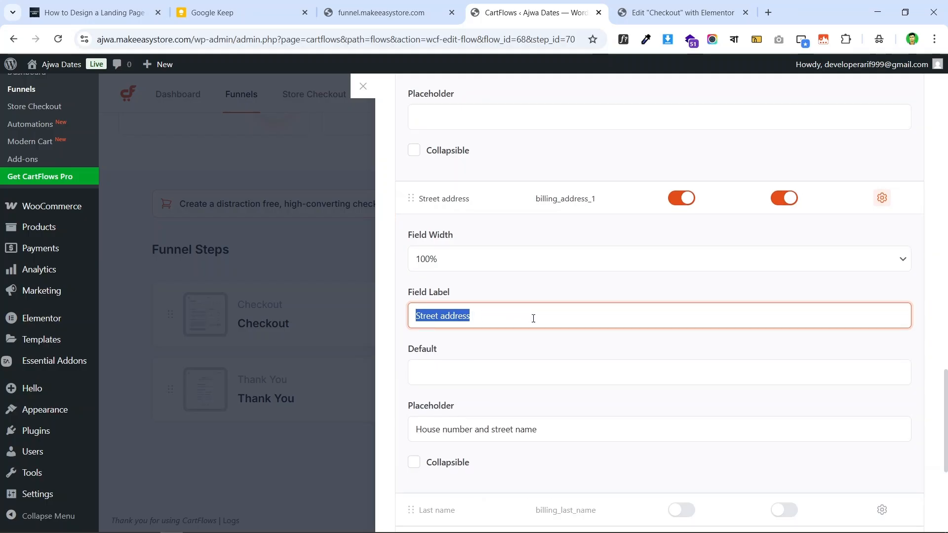
key("ctrl+v")
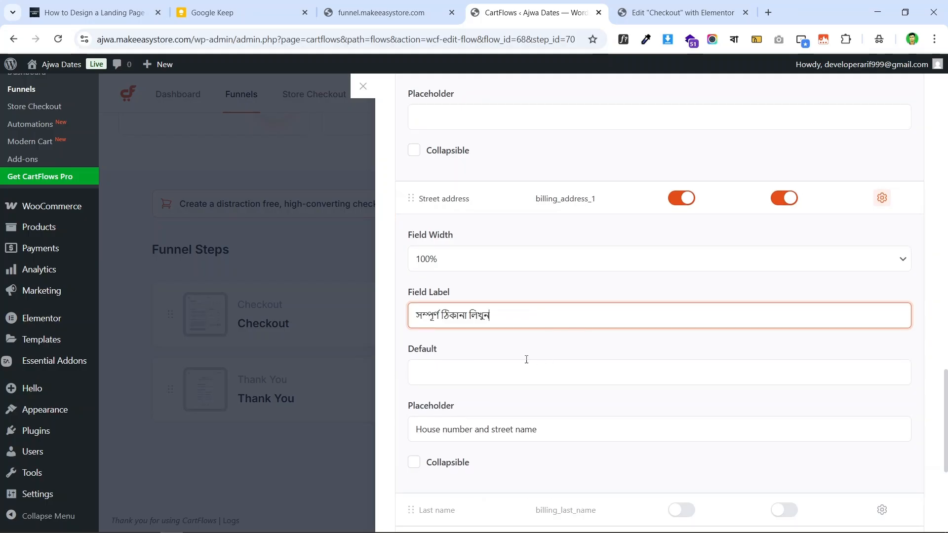
- Leave the Street address placeholder as 'House number and street name'
scroll(526, 360, "down", 5)
scroll(519, 274, "up", 1)
left_click(556, 246)
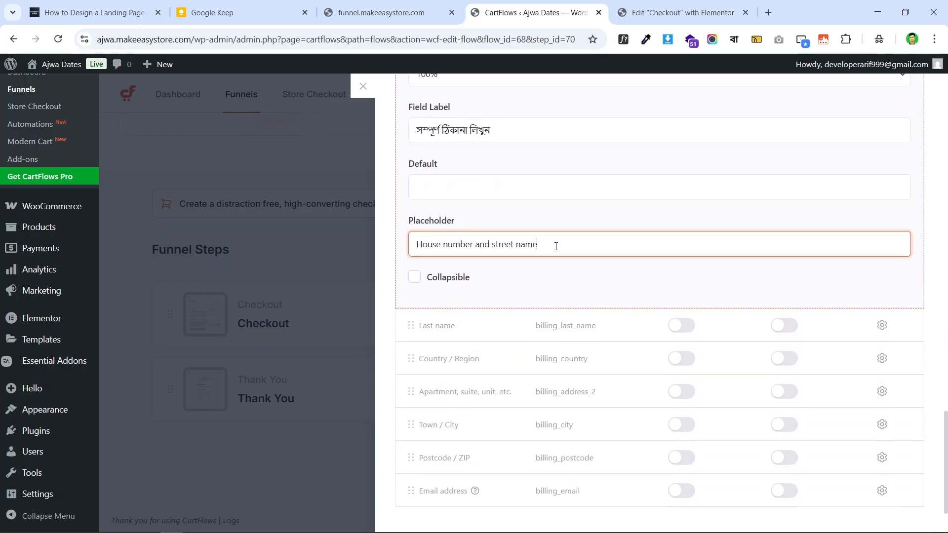
double_click(556, 246)
left_click(367, 5)
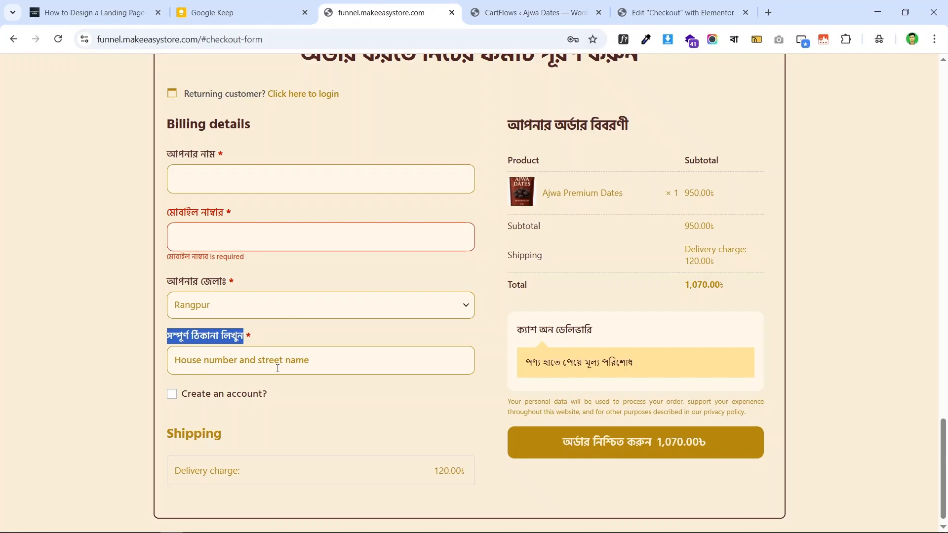
left_click(475, 19)
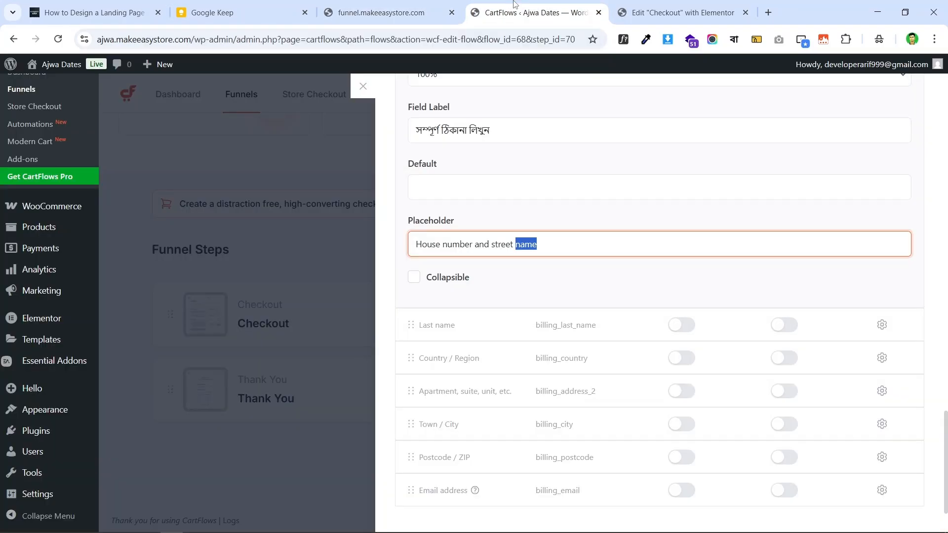
left_click(520, 270)
scroll(754, 268, "down", 2)
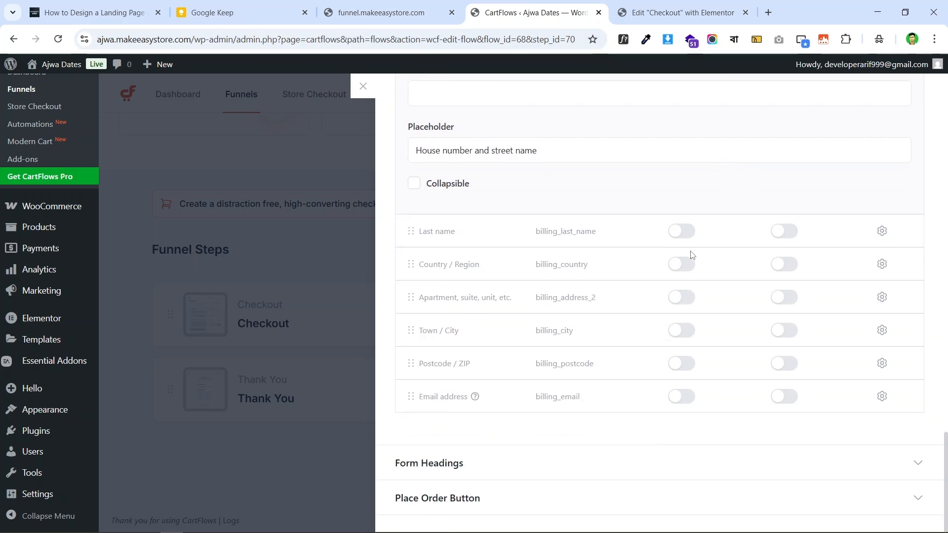
scroll(692, 255, "up", 10)
scroll(674, 241, "down", 15)
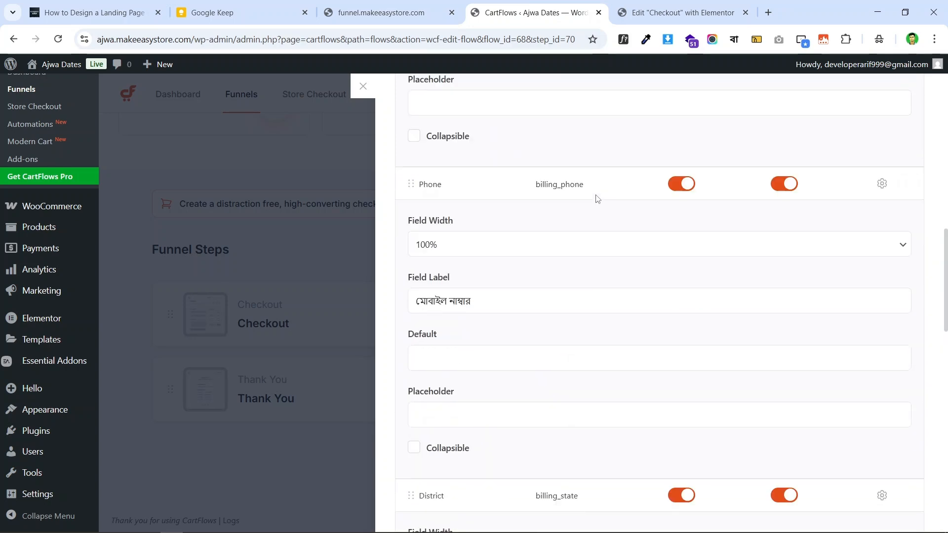
scroll(706, 224, "up", 15)
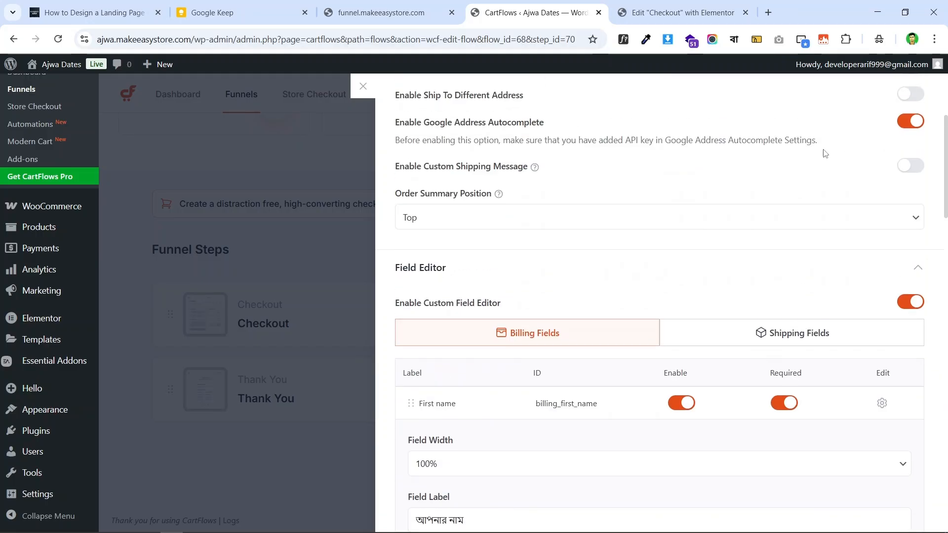
scroll(663, 195, "down", 20)
scroll(568, 312, "down", 8)
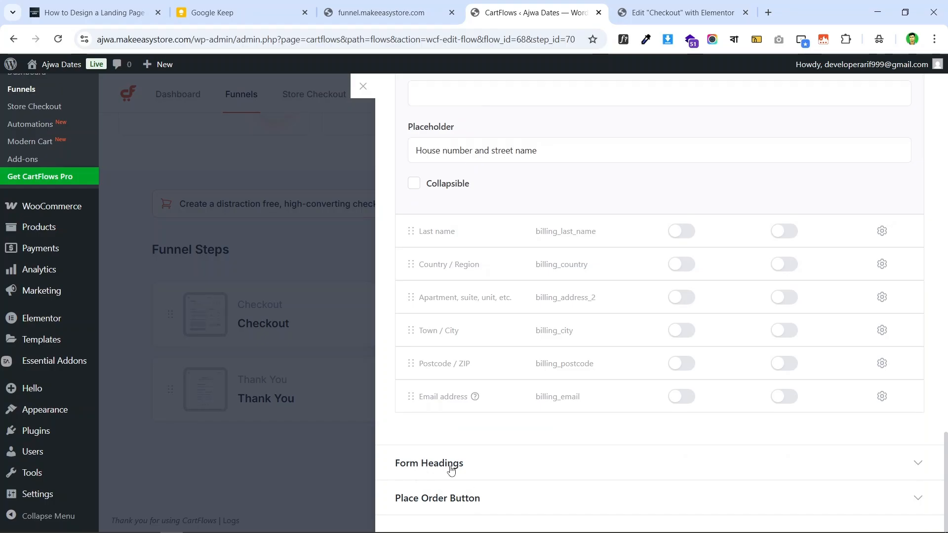
- Copy the heading আপনার অর্ডার বিবরণী from the live checkout page
left_click(381, 12)
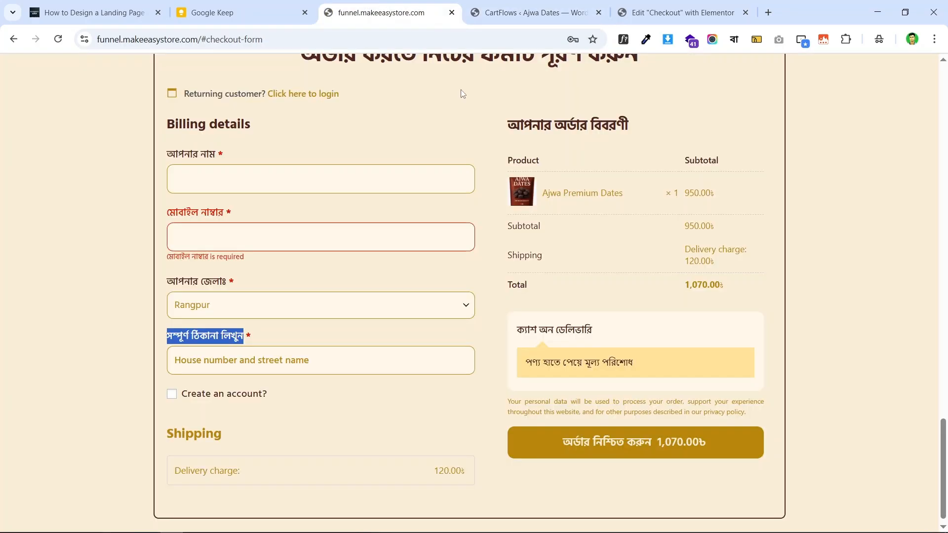
scroll(619, 216, "up", 3)
scroll(619, 216, "down", 3)
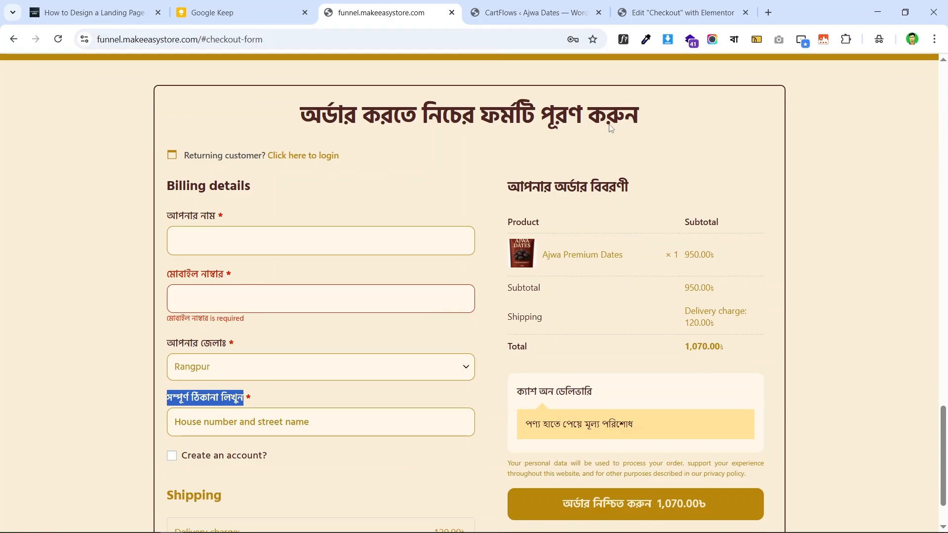
triple_click(182, 185)
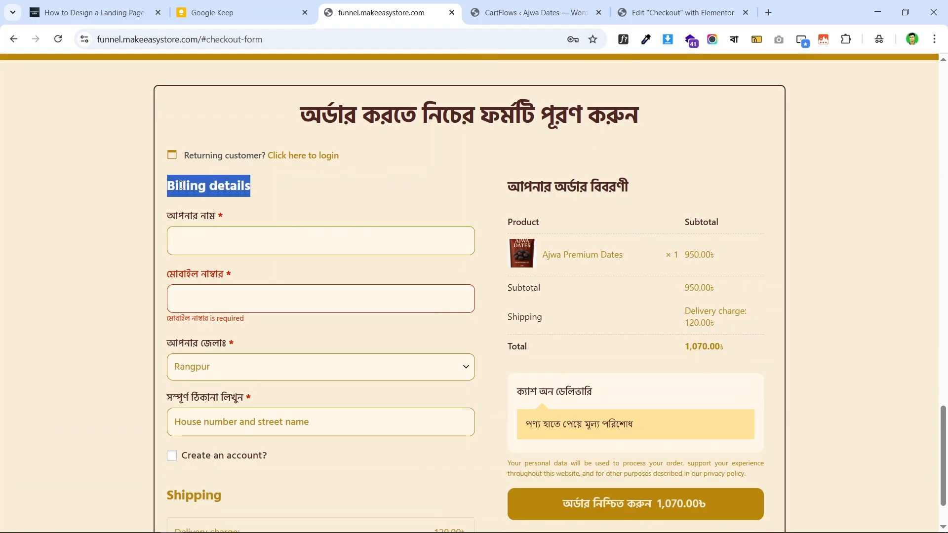
left_click(231, 184)
triple_click(232, 183)
left_click(281, 185)
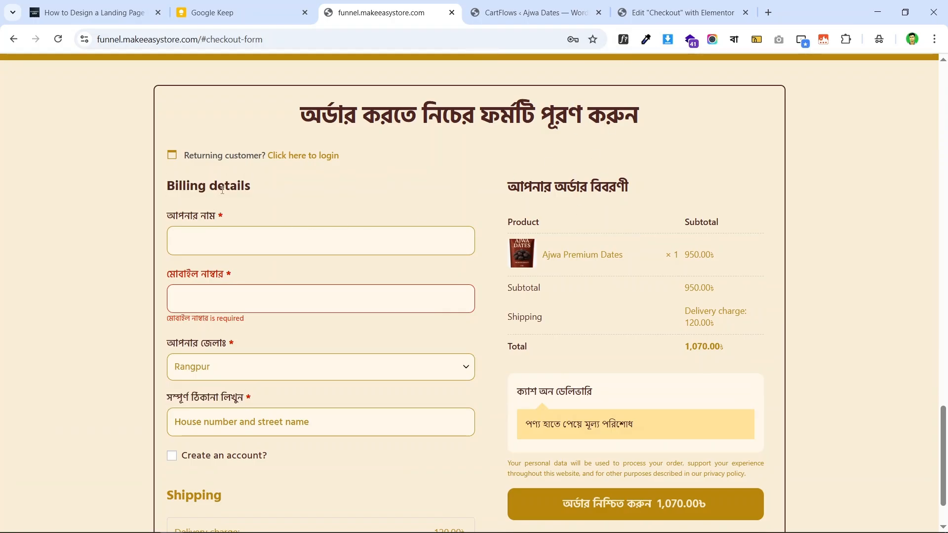
double_click(201, 185)
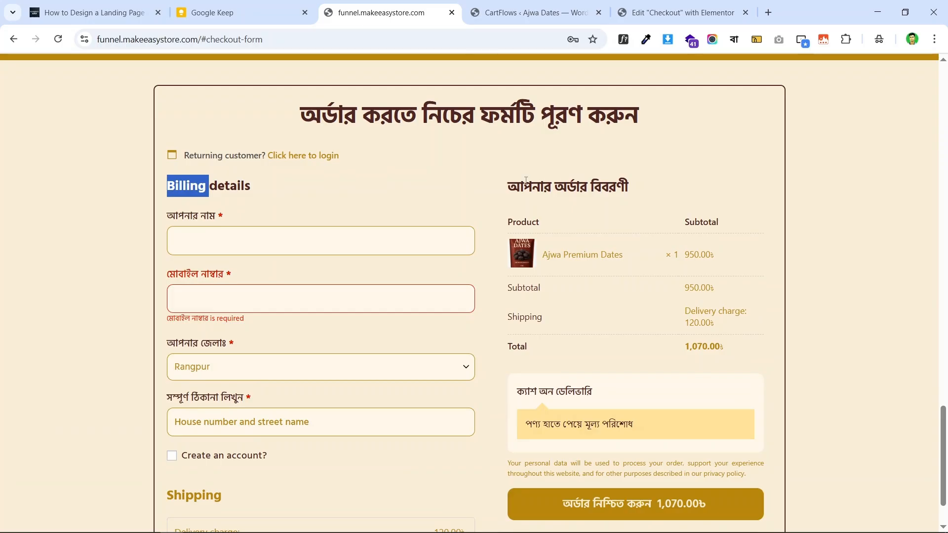
left_click_drag(509, 186, 633, 187)
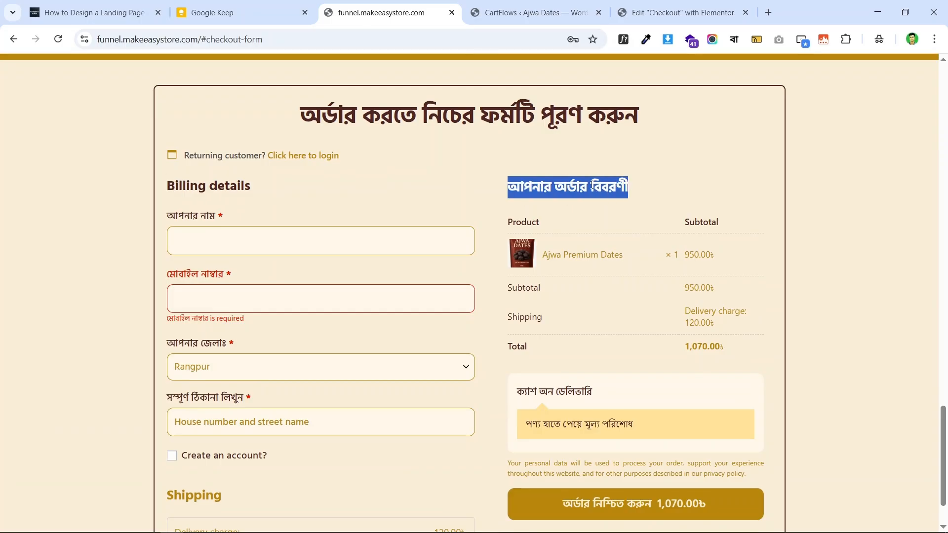
right_click(545, 180)
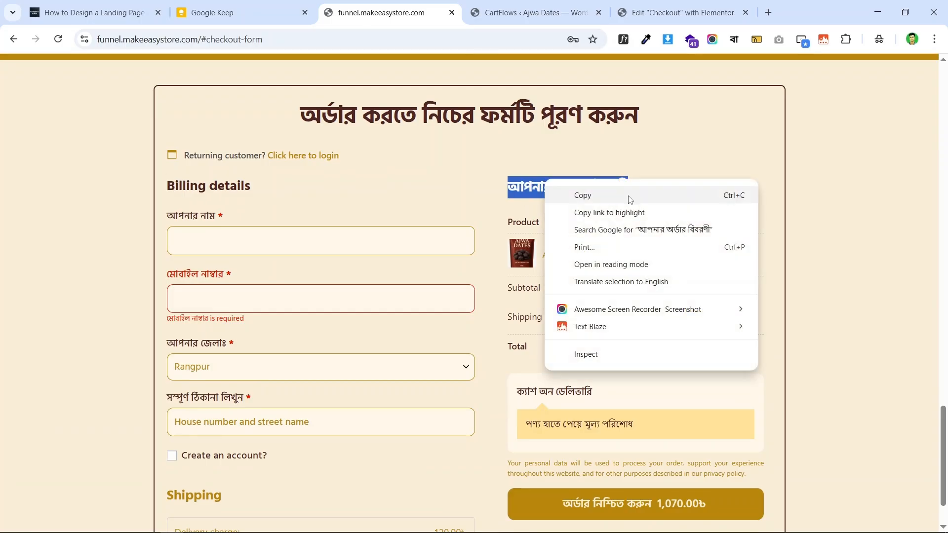
left_click(631, 197)
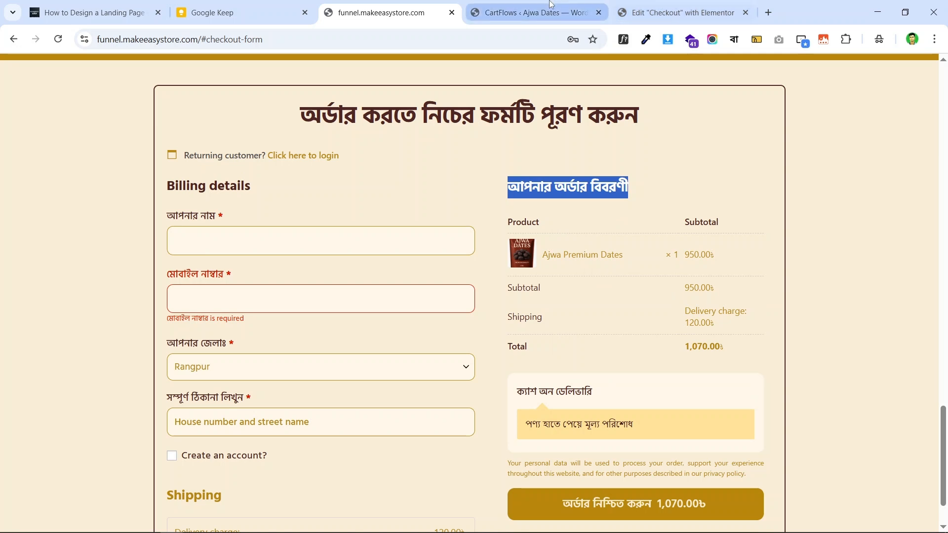
left_click(531, 13)
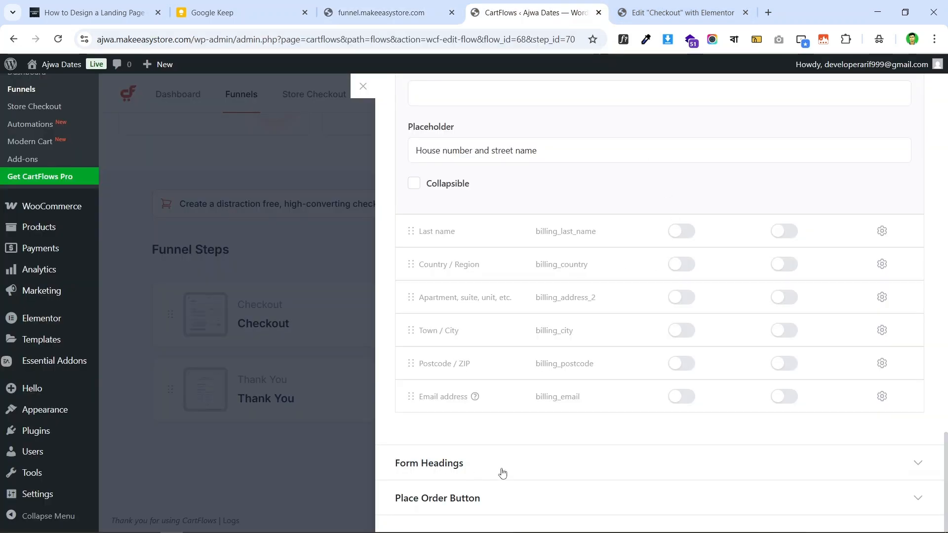
- Set the Your Order form heading to আপনার অর্ডার বিবরণী
left_click(476, 463)
scroll(587, 319, "down", 3)
scroll(587, 320, "down", 1)
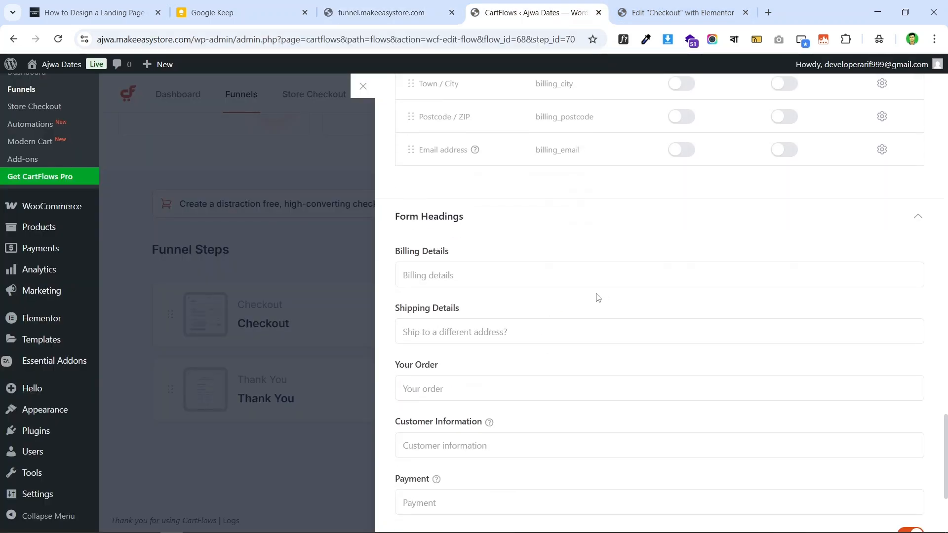
left_click(469, 393)
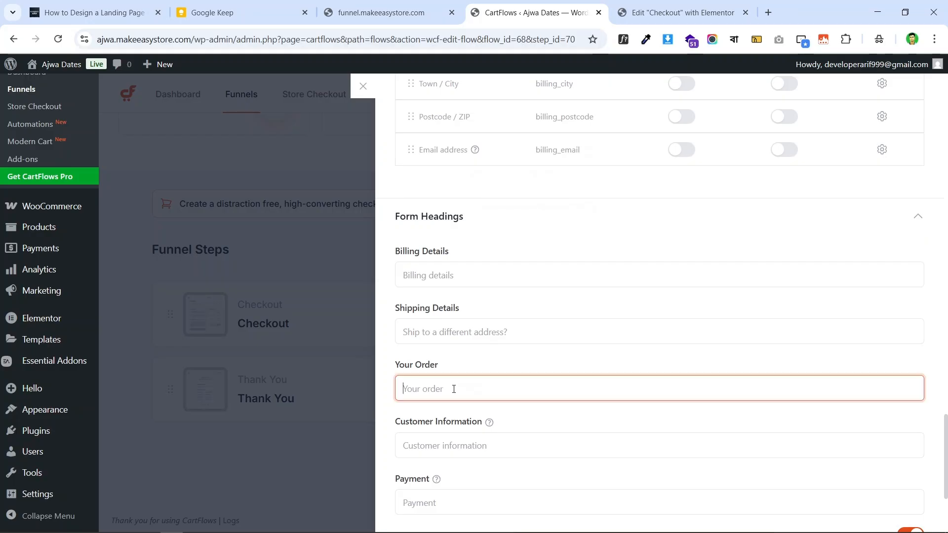
left_click(359, 12)
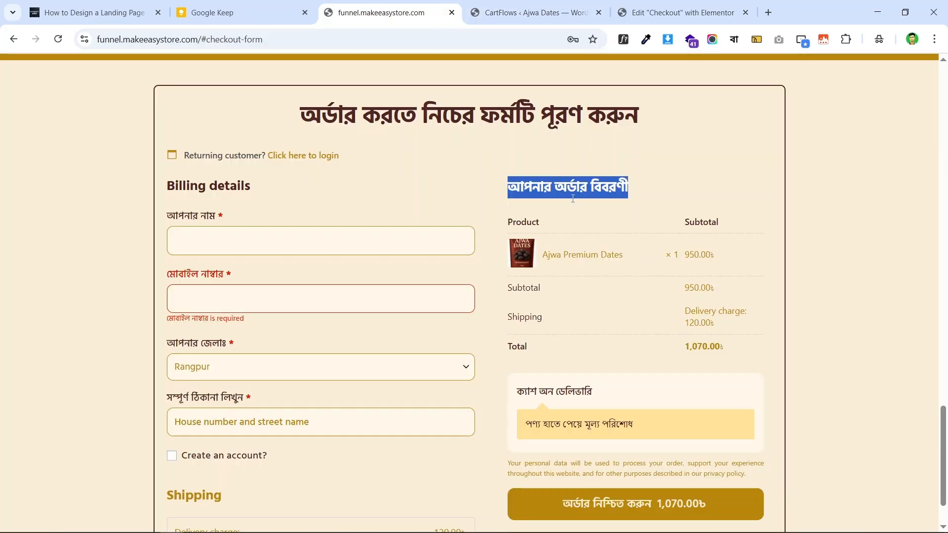
left_click(682, 12)
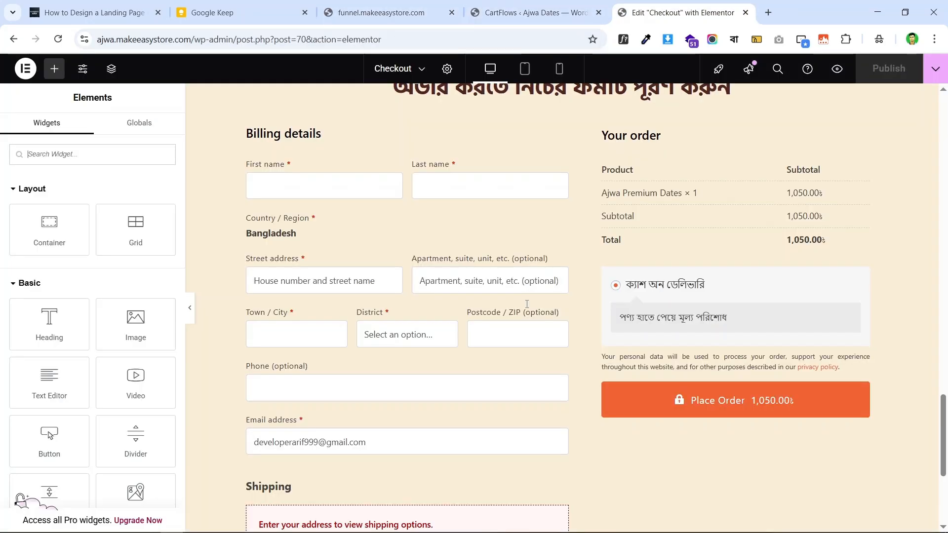
left_click(538, 5)
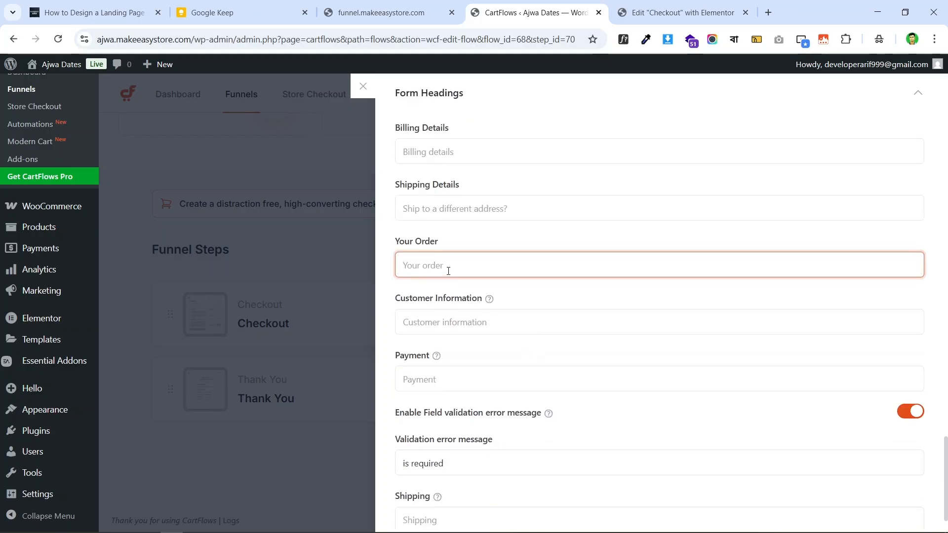
key("ctrl+v")
- Compare the Billing Details and Shipping heading fields against the live checkout, leaving them unchanged
left_click(466, 148)
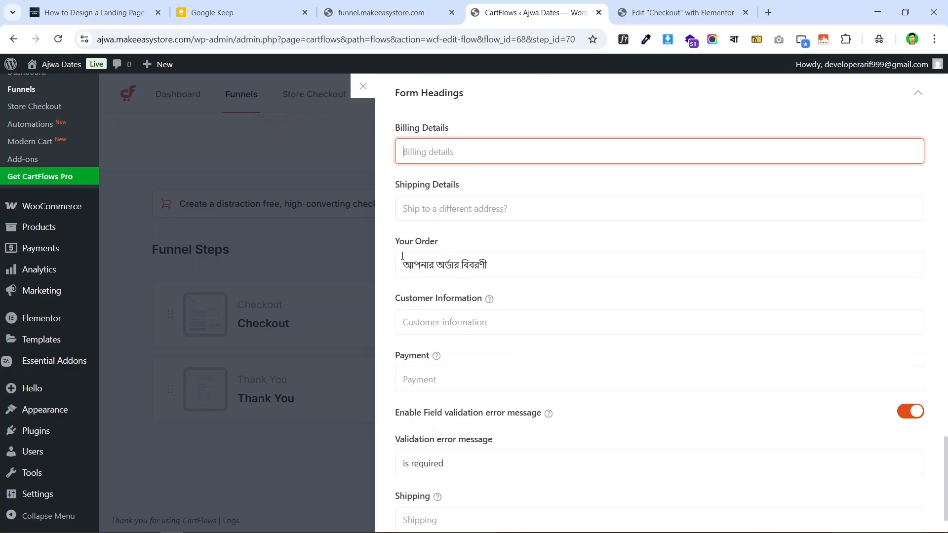
left_click(416, 10)
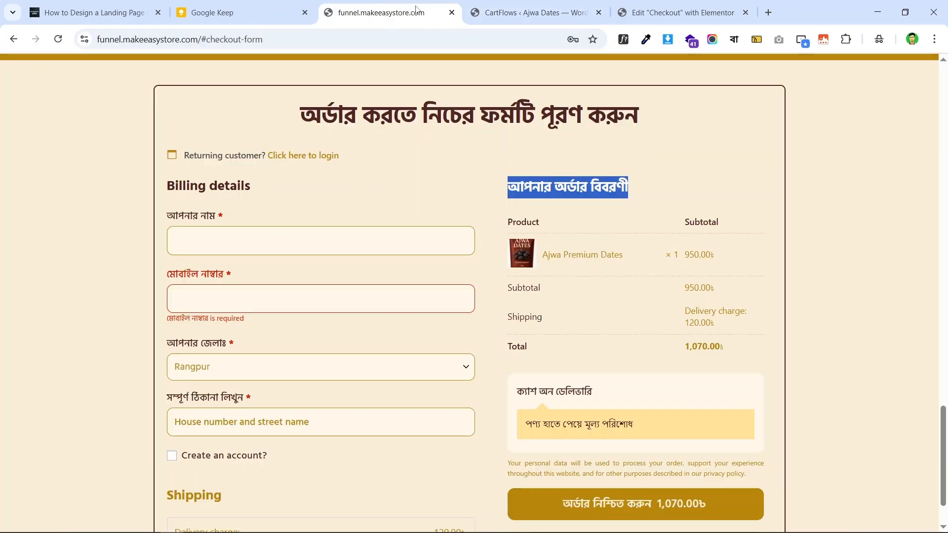
left_click(566, 182)
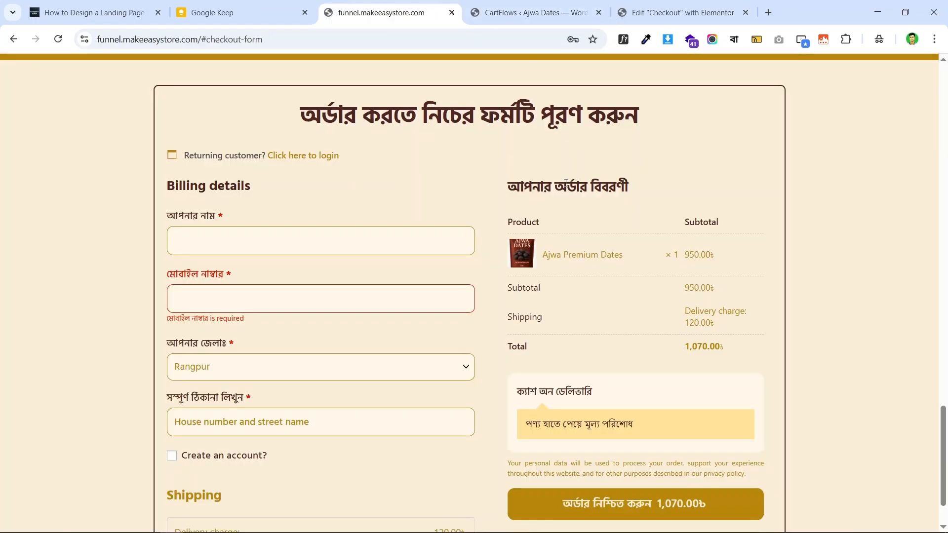
left_click(680, 10)
left_click(527, 4)
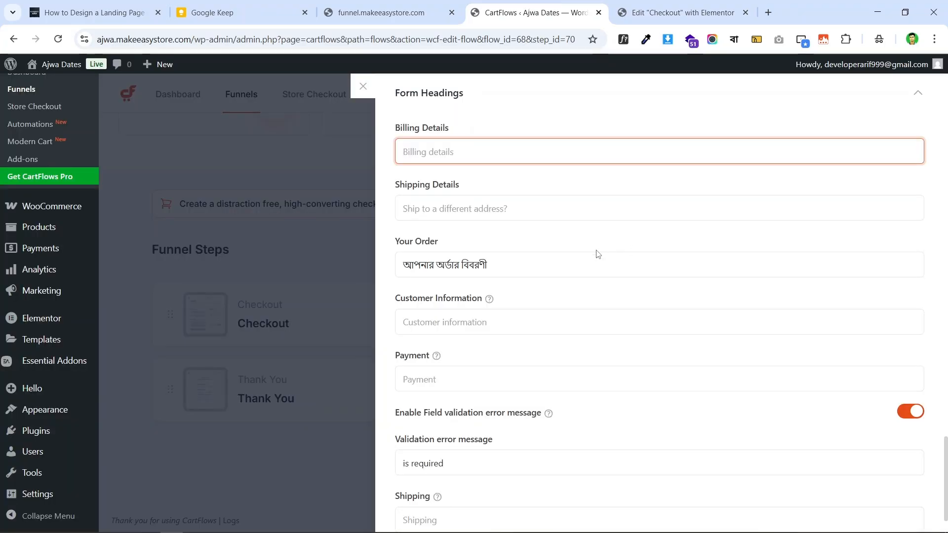
scroll(506, 333, "down", 1)
scroll(483, 324, "up", 2)
scroll(498, 286, "down", 2)
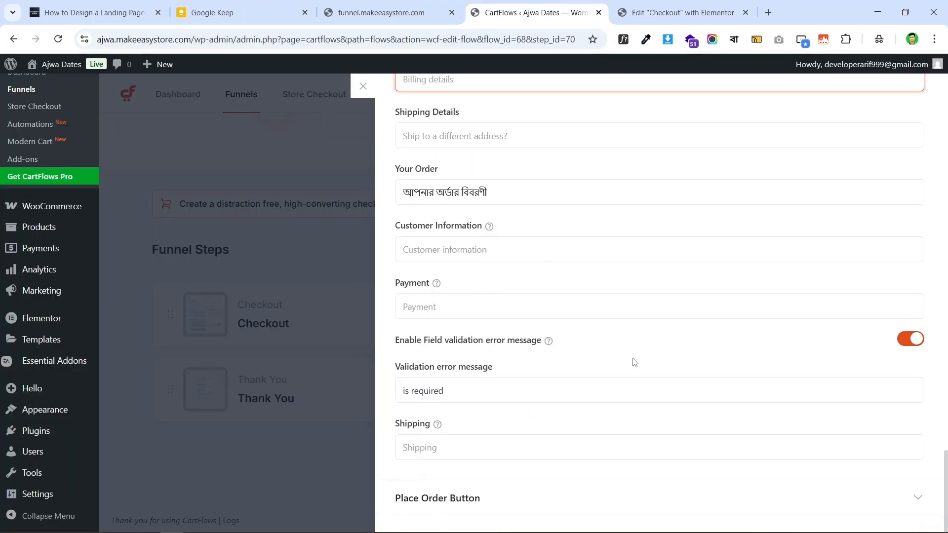
left_click(451, 447)
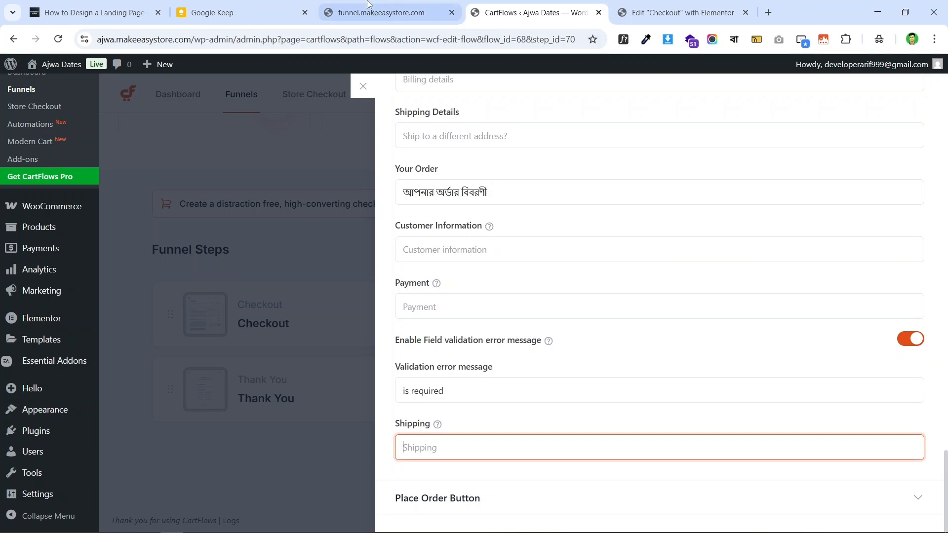
left_click(386, 12)
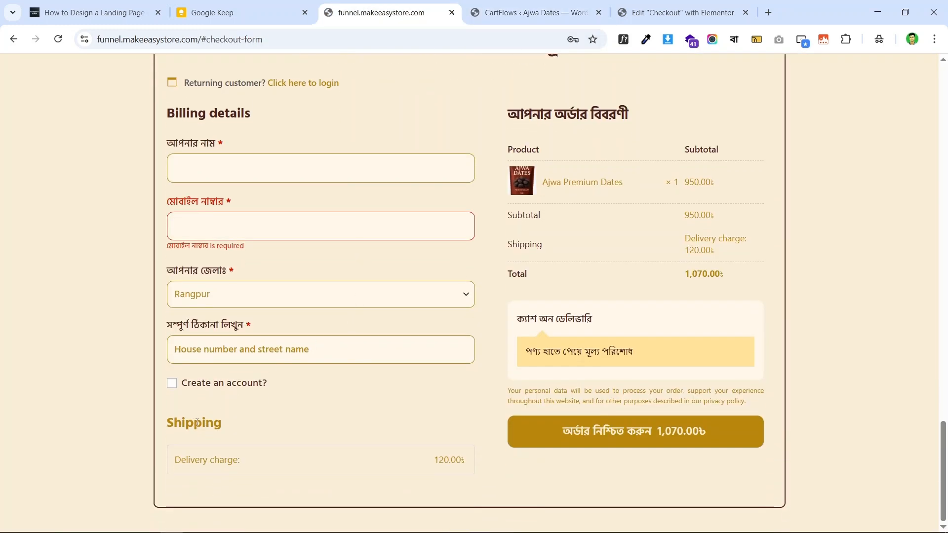
left_click(672, 5)
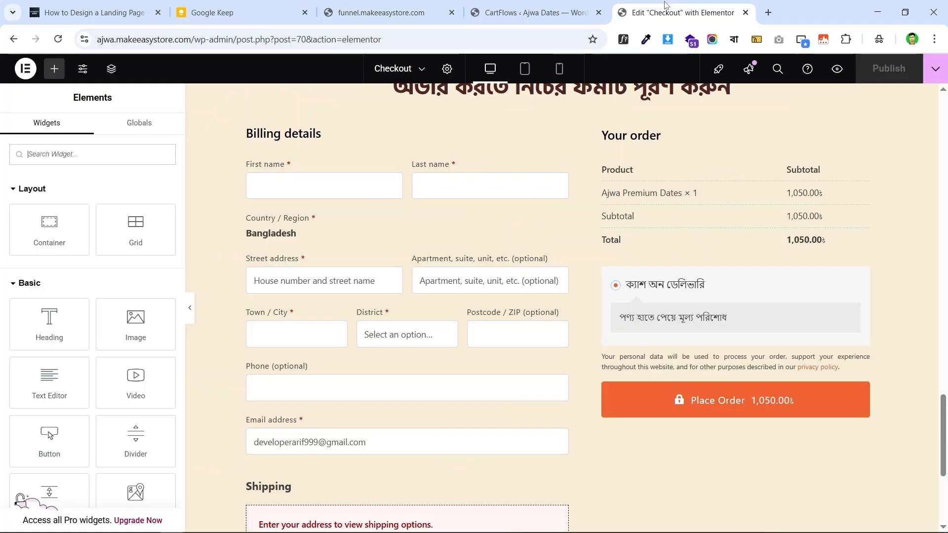
left_click(501, 6)
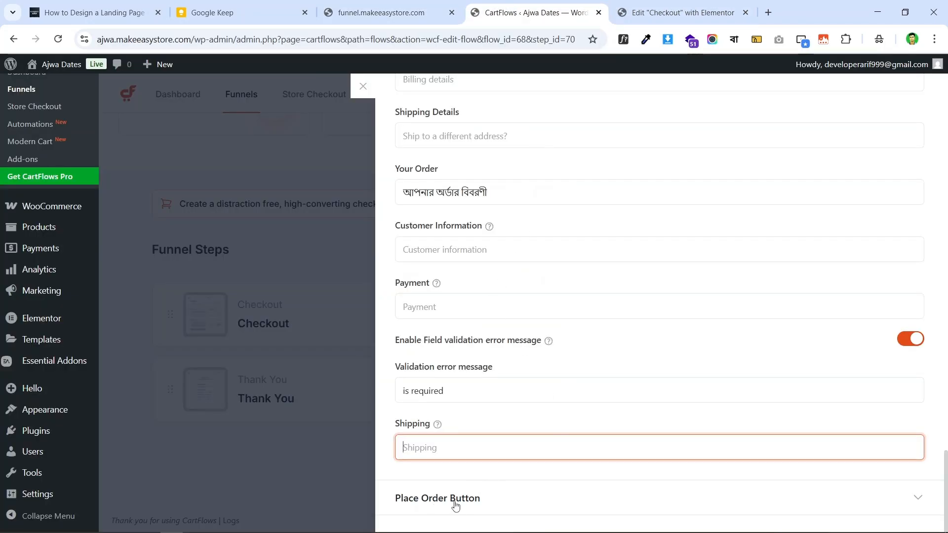
- Expand the Place Order Button settings and check the order button on the live checkout
left_click(477, 503)
scroll(633, 282, "down", 2)
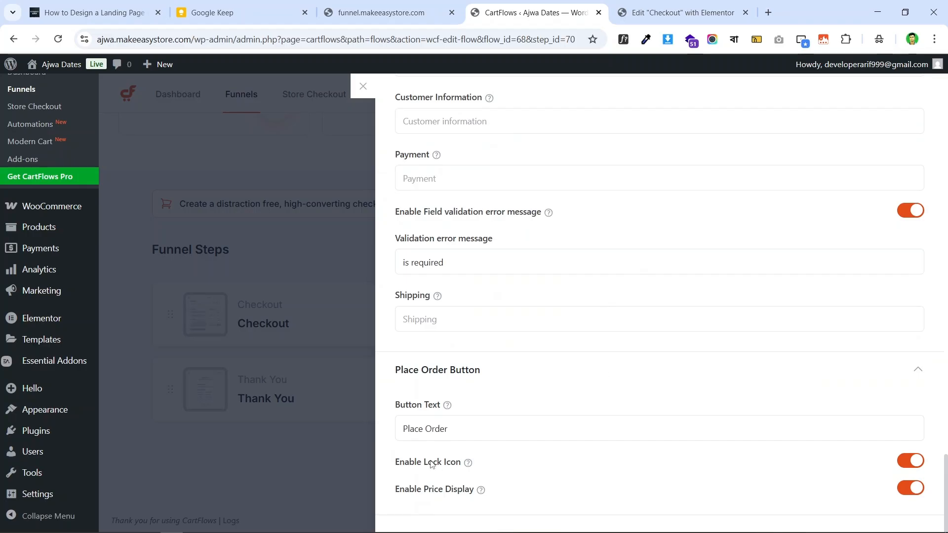
left_click(462, 428)
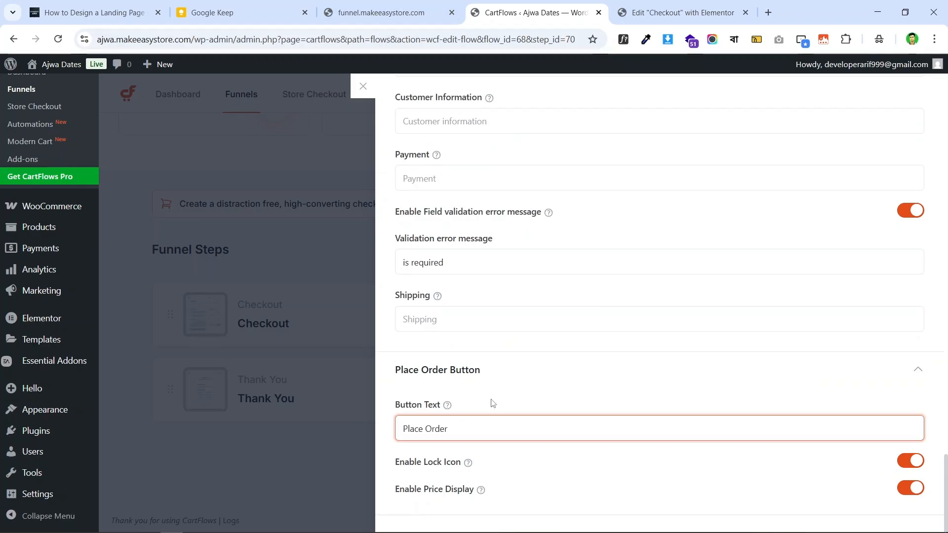
left_click(383, 12)
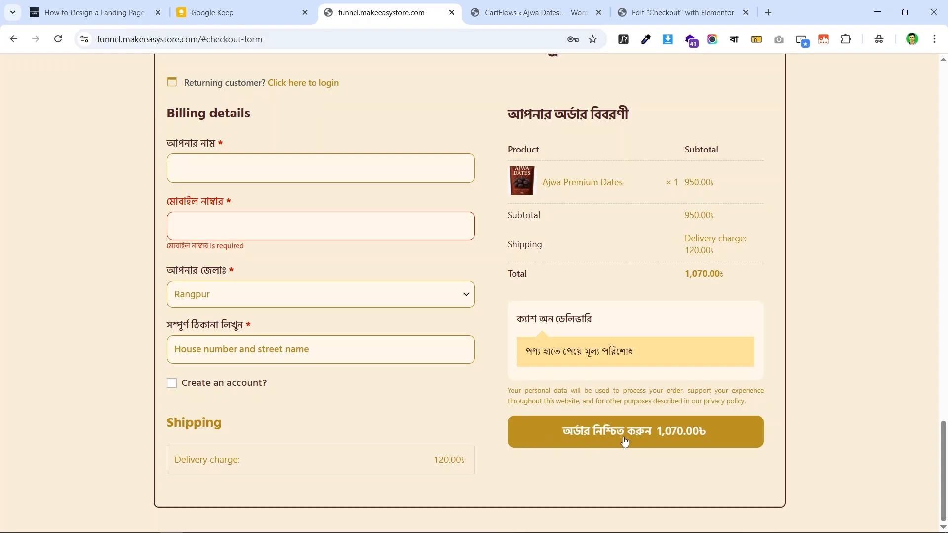
- Check the Bangla input extension and the current Place Order button on the live checkout
left_click(527, 4)
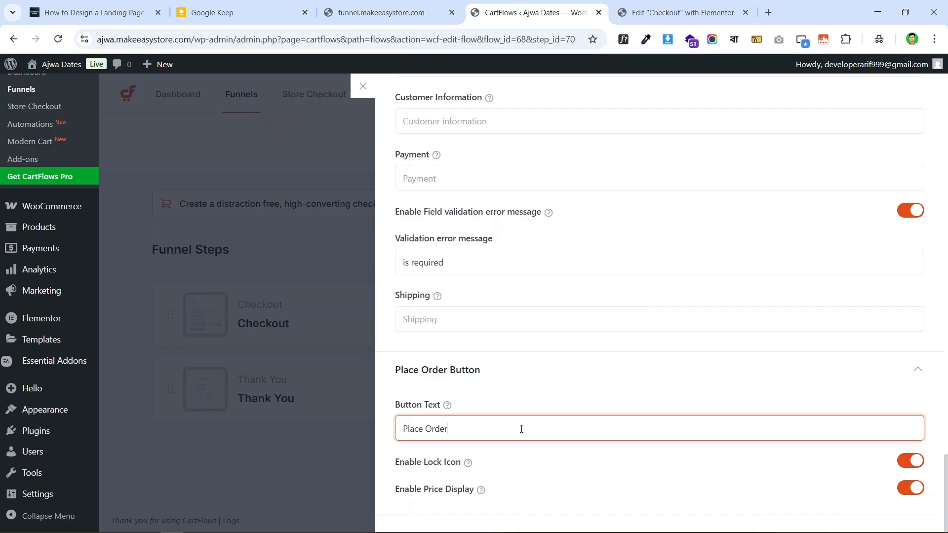
left_click(734, 47)
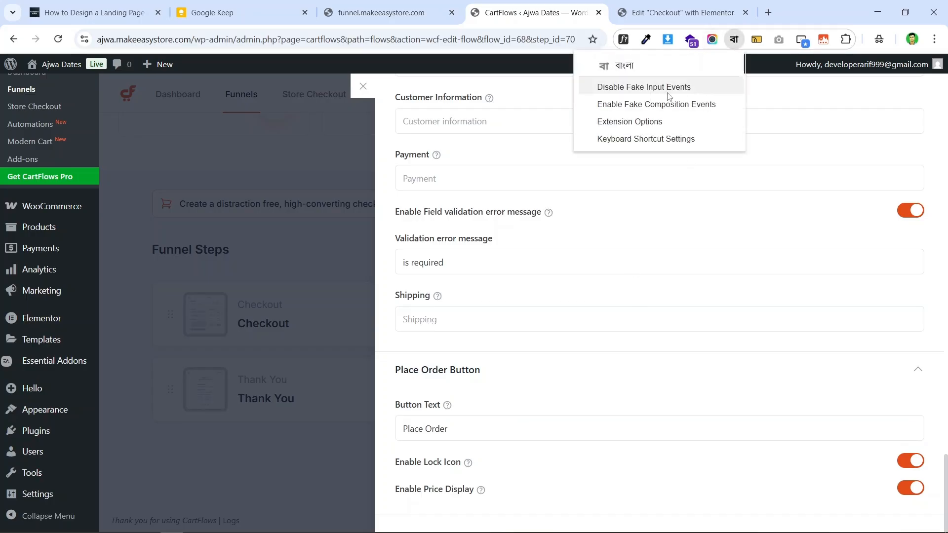
left_click(625, 64)
left_click(381, 13)
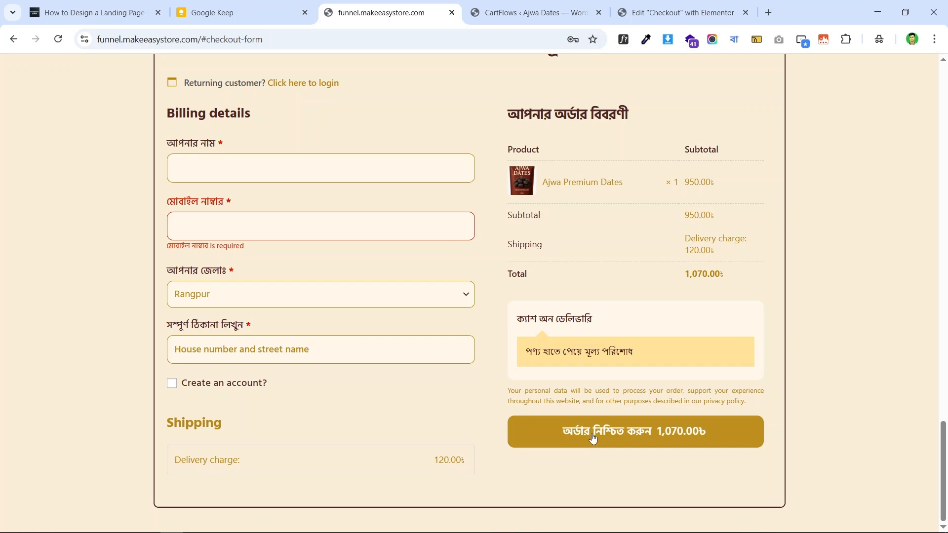
left_click(536, 12)
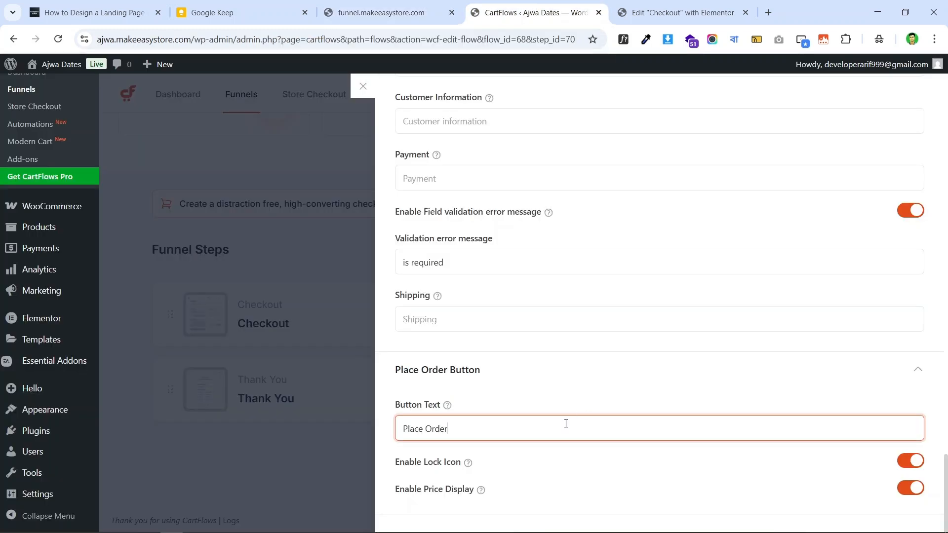
- Replace the button text 'Place Order' with অর্ডার নিশ্চিত করুন and verify it on the live page
key("ctrl+shift+Left")
key("ctrl+shift+Left")
type("order")
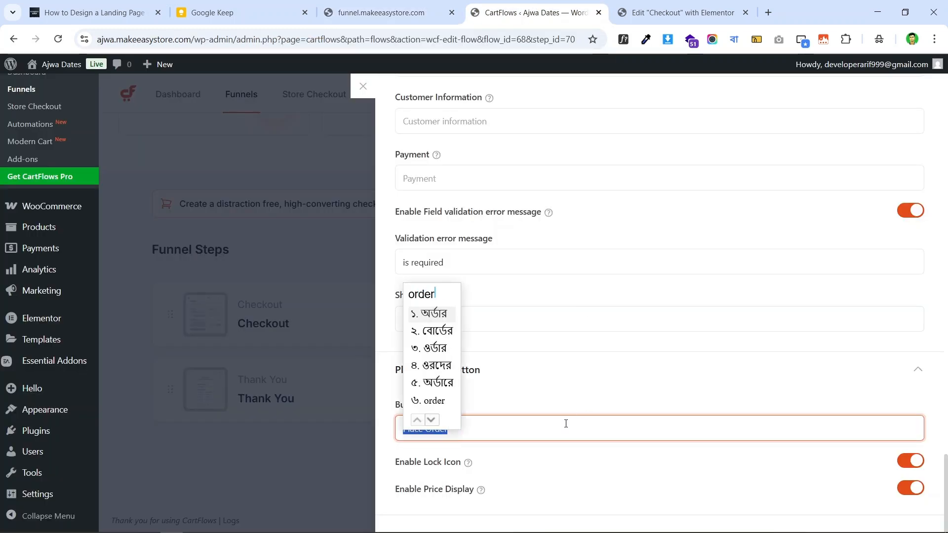
key("space")
type("n")
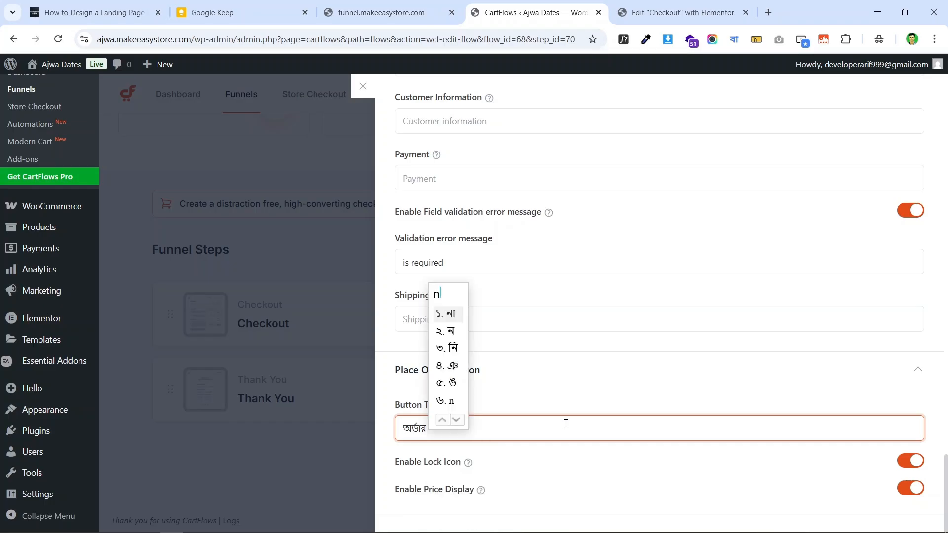
type("ichchit")
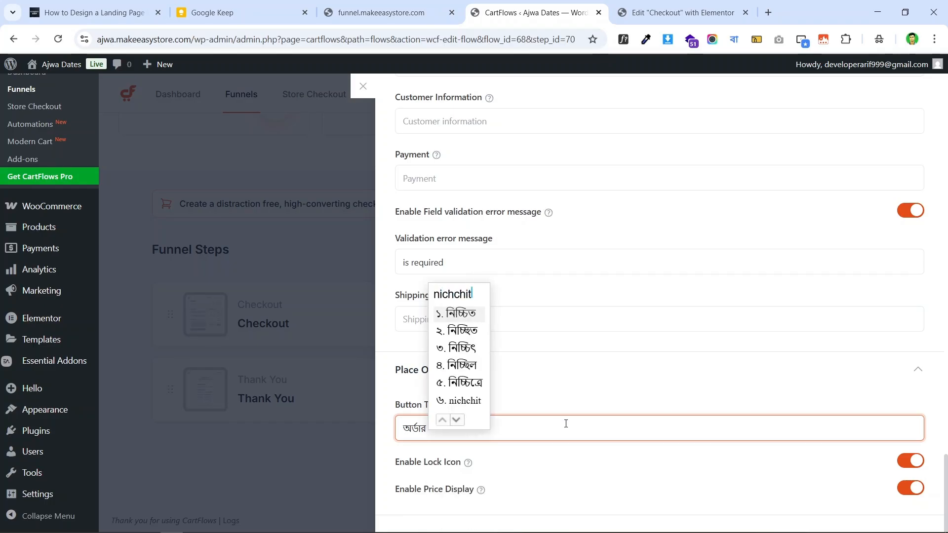
left_click(437, 4)
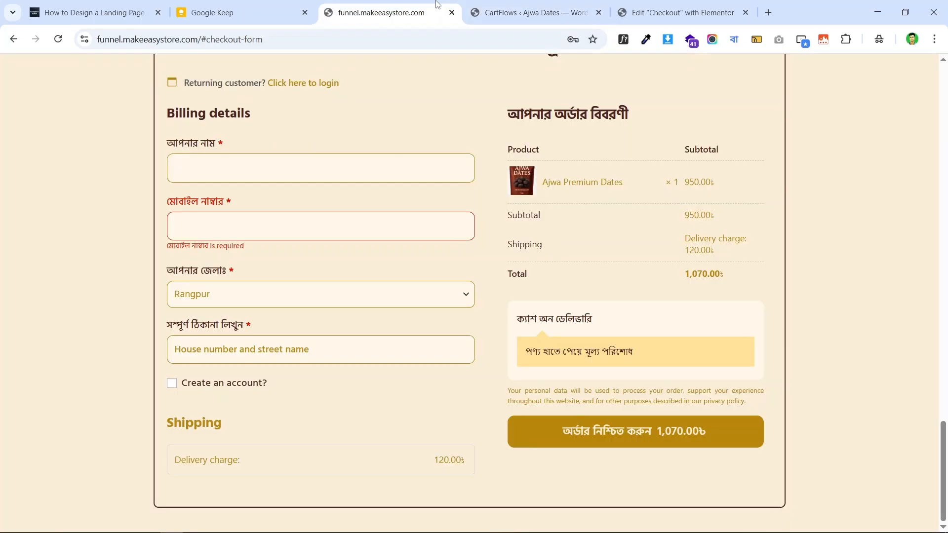
left_click(535, 4)
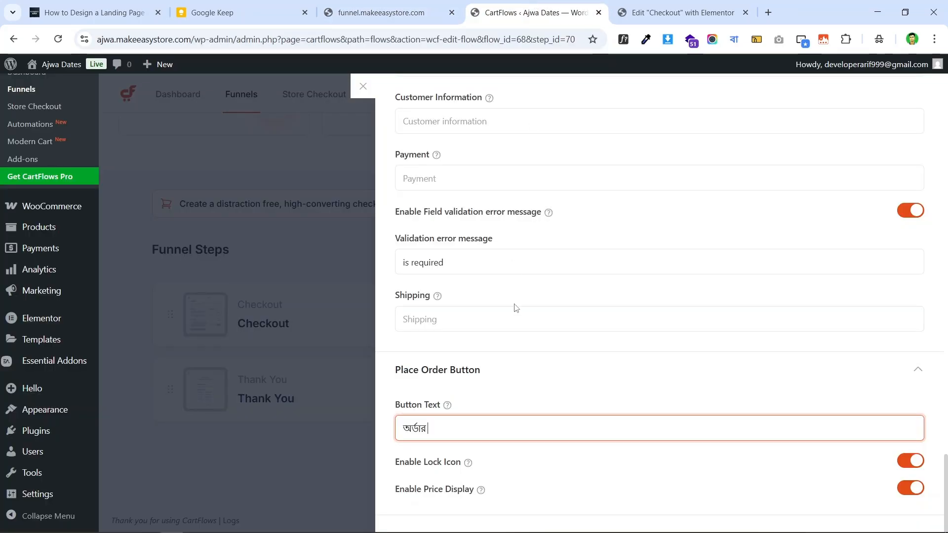
type("nish")
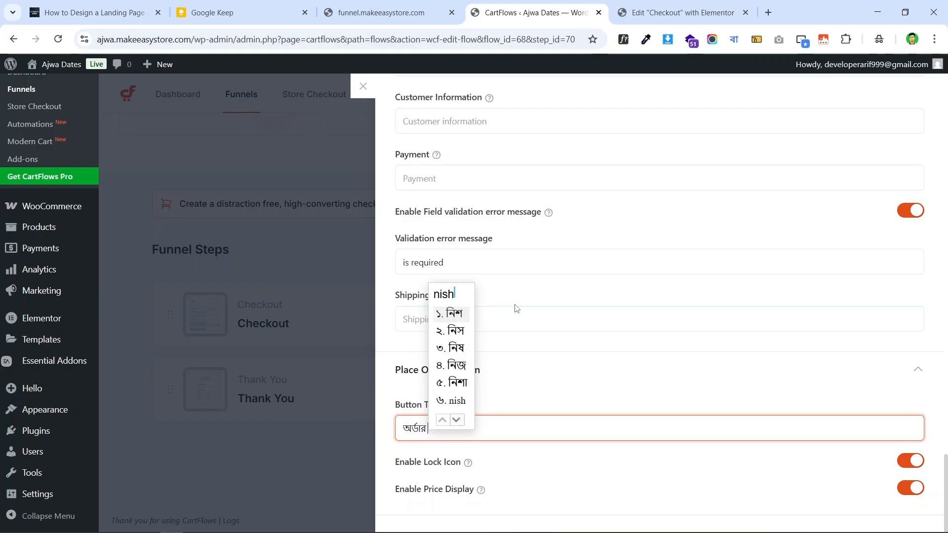
type("chito")
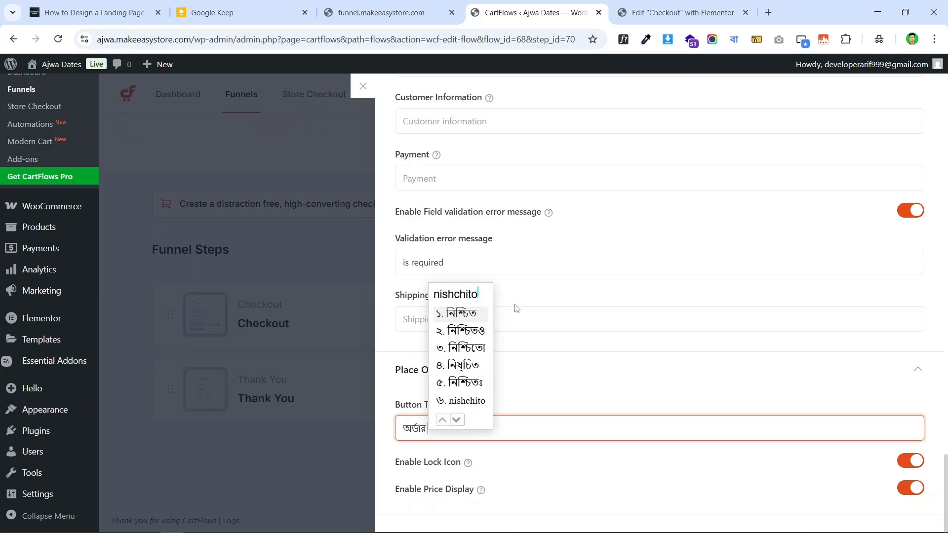
key("Return")
type("korun")
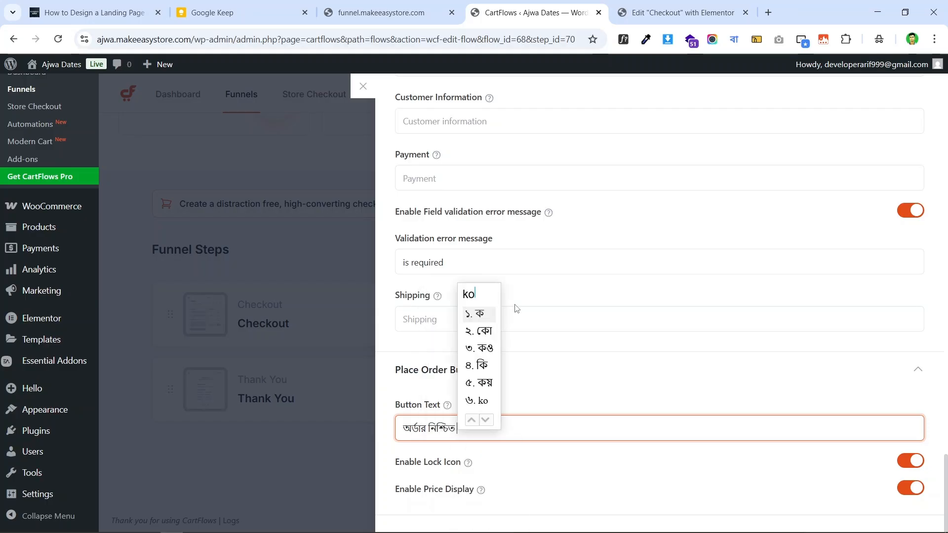
key("Return")
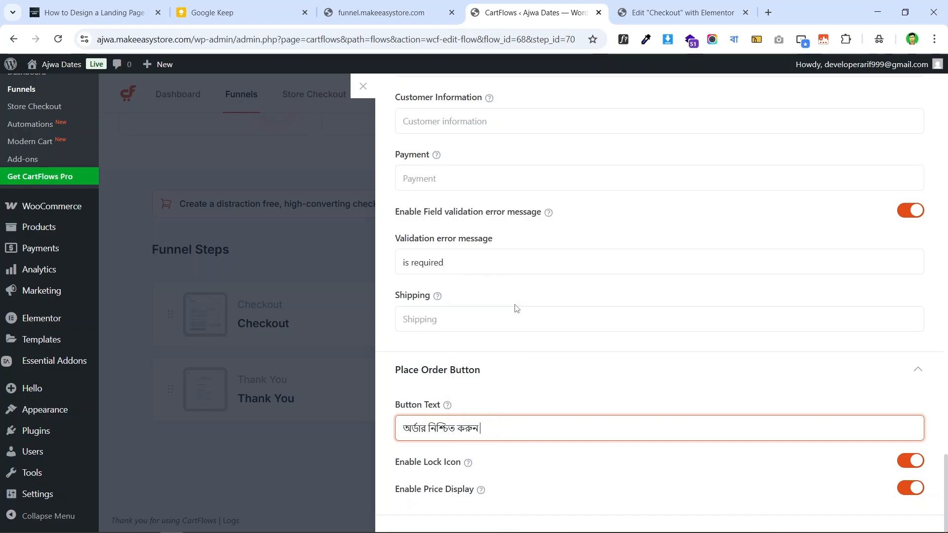
left_click(375, 10)
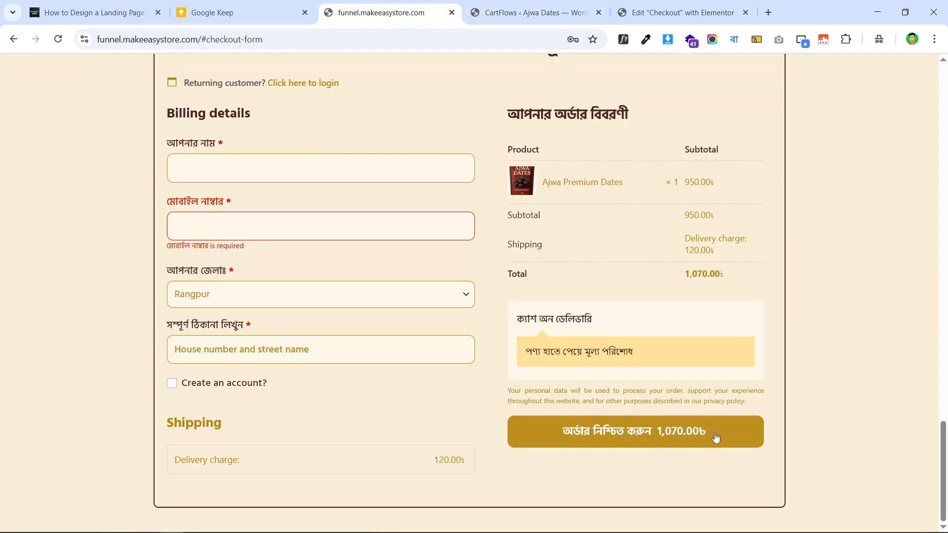
left_click(534, 12)
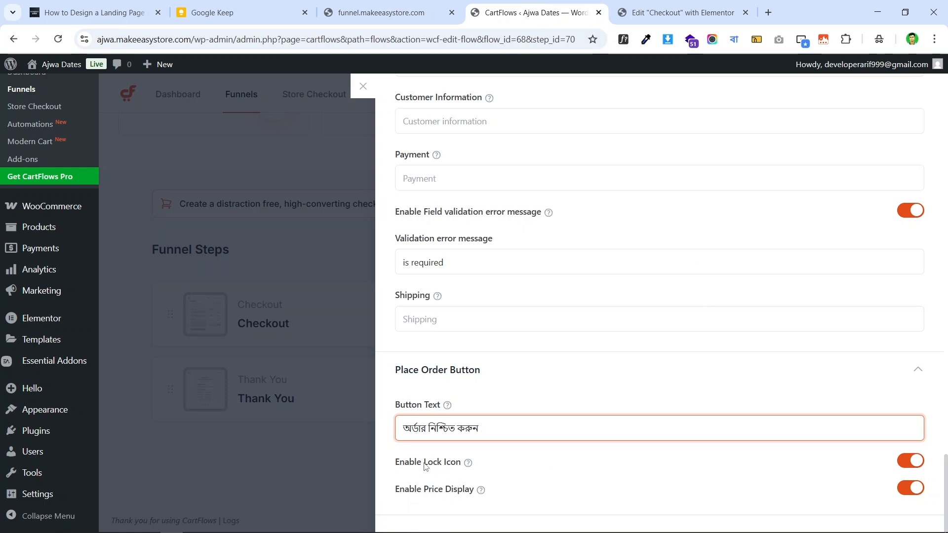
- Turn off the order button's lock icon, comparing against the live checkout page
left_click(415, 6)
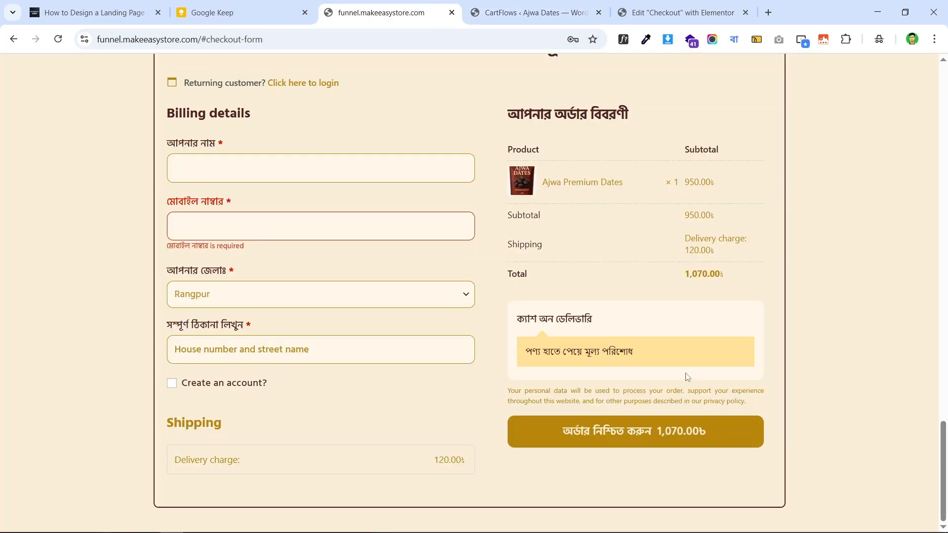
left_click(667, 12)
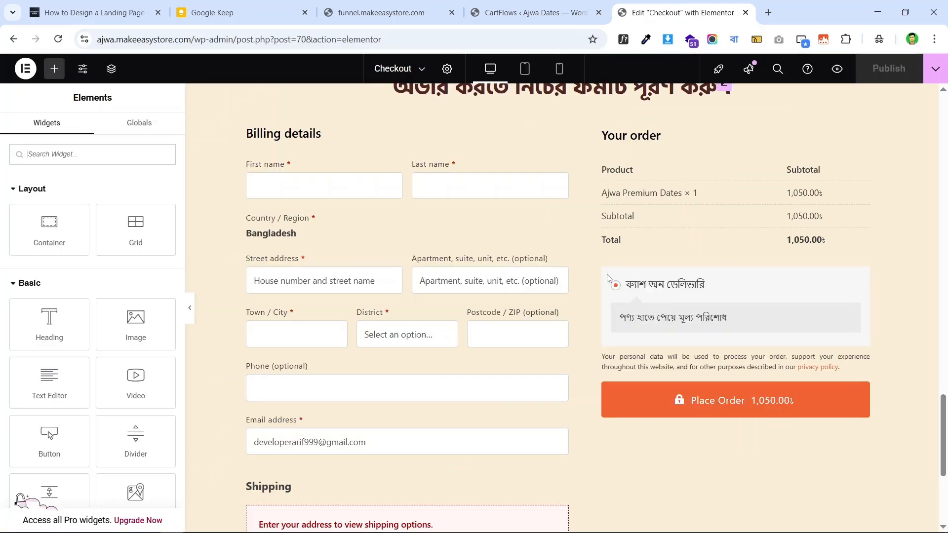
scroll(718, 334, "down", 2)
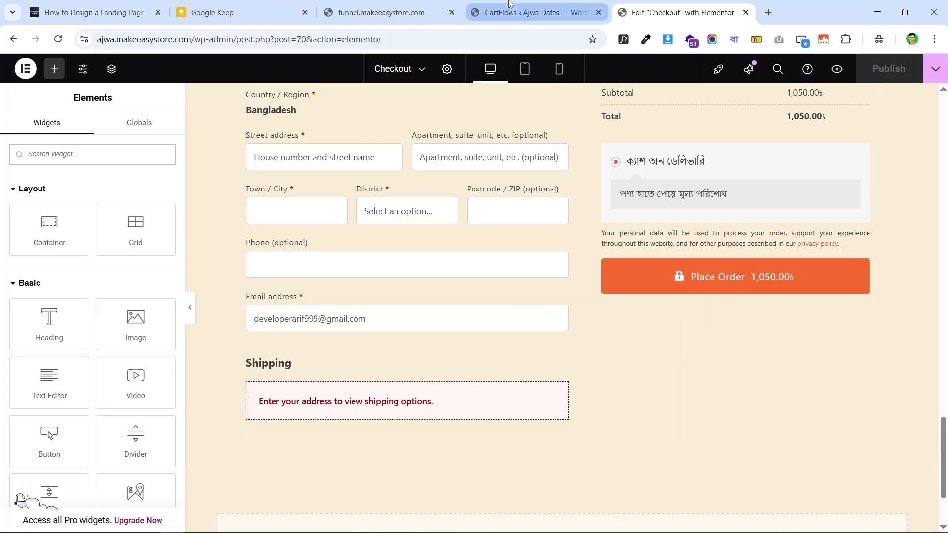
key("ctrl+shift+Tab")
key("ctrl+shift+Tab")
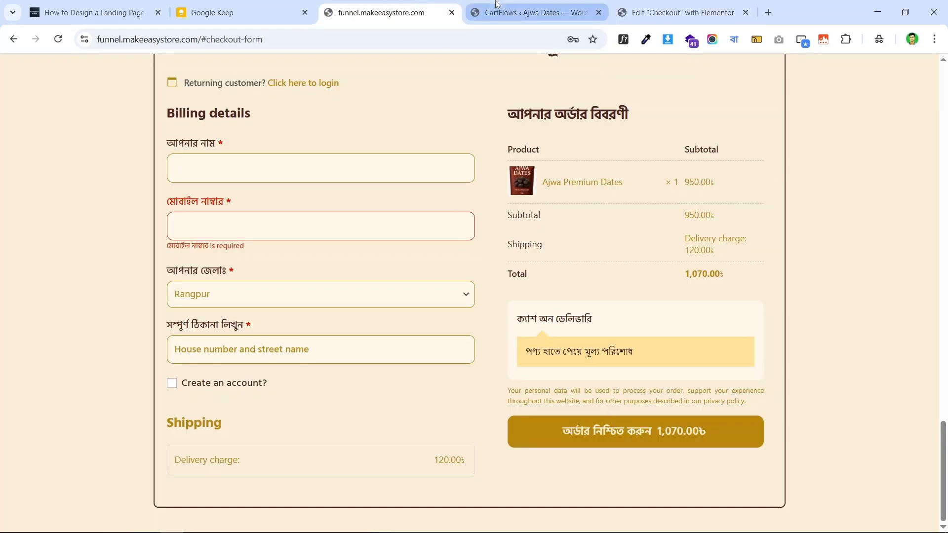
left_click(531, 12)
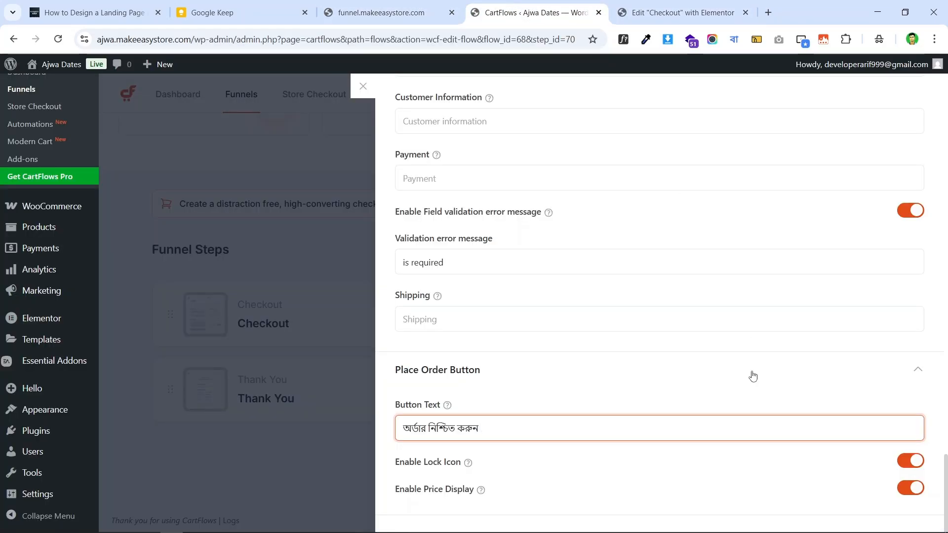
left_click(907, 462)
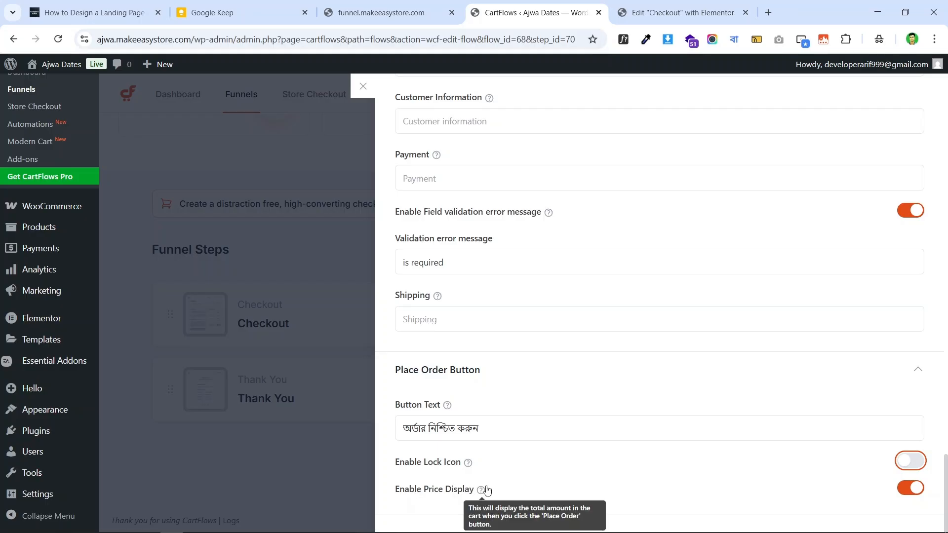
left_click(391, 12)
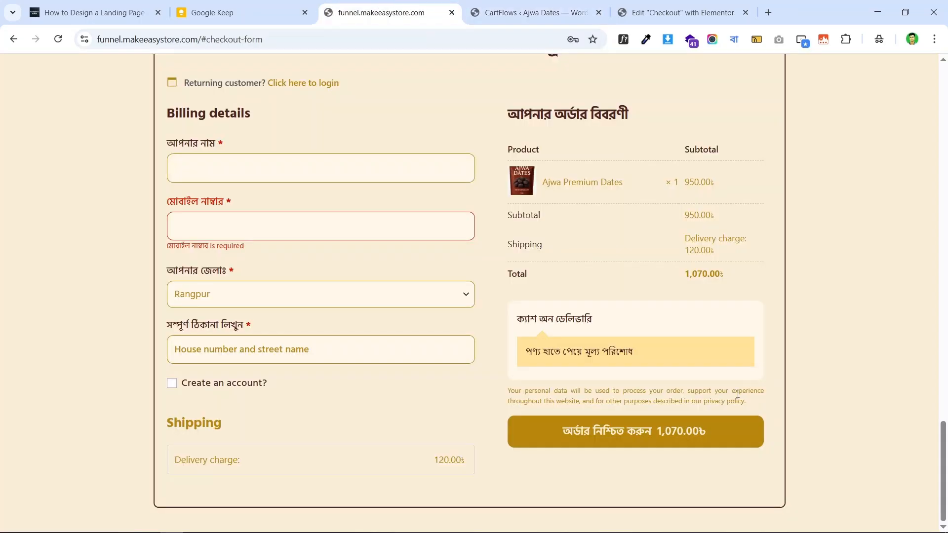
left_click(514, 8)
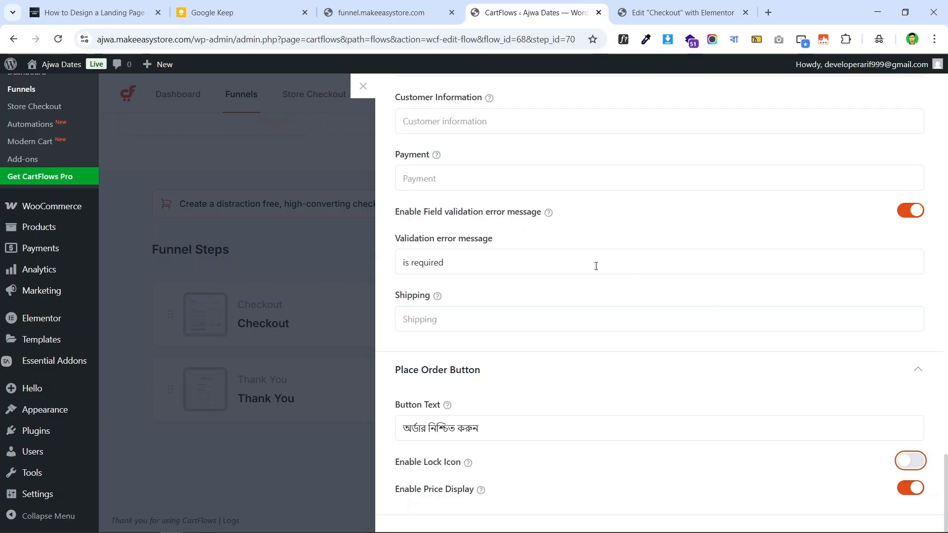
- Save the checkout step settings
scroll(596, 266, "up", 20)
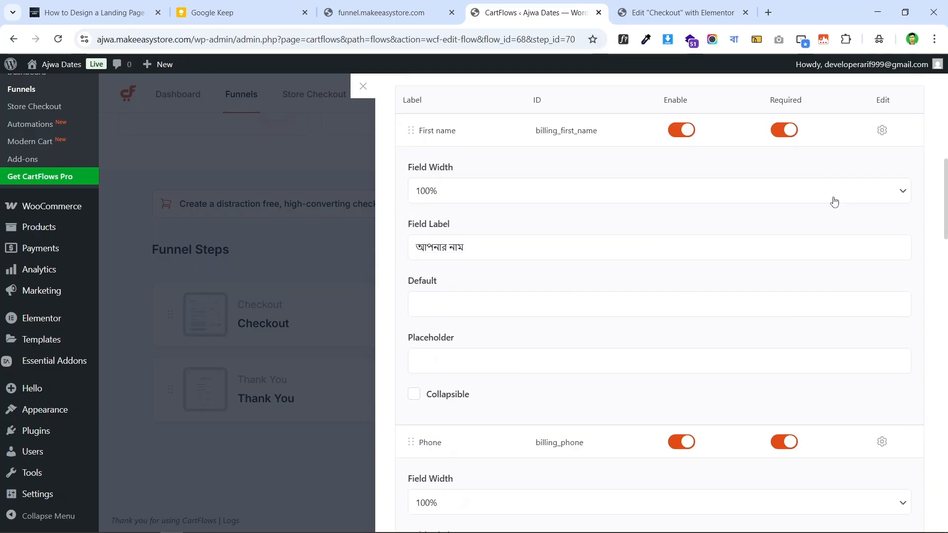
scroll(849, 192, "up", 10)
left_click(898, 97)
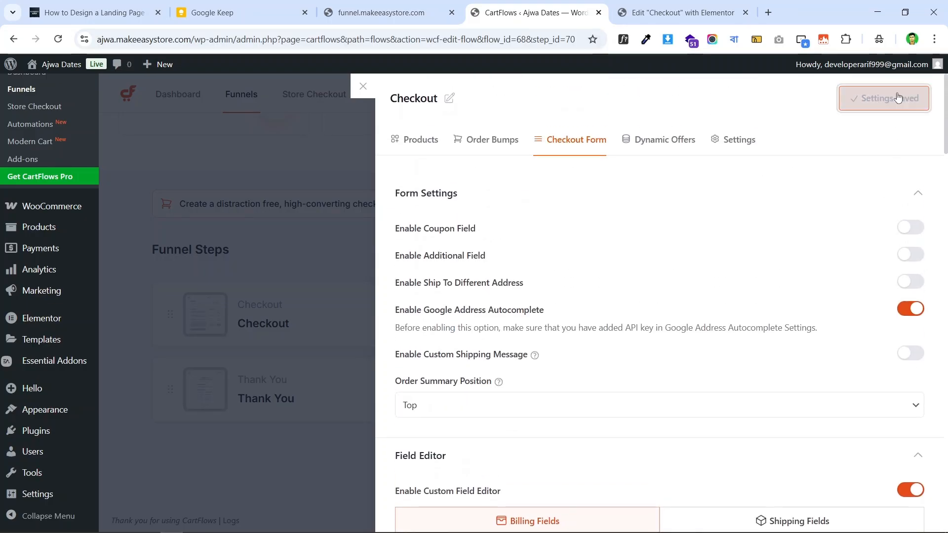
- Close the Checkout step panel and select the checkout form container in the Elementor editor
left_click(363, 86)
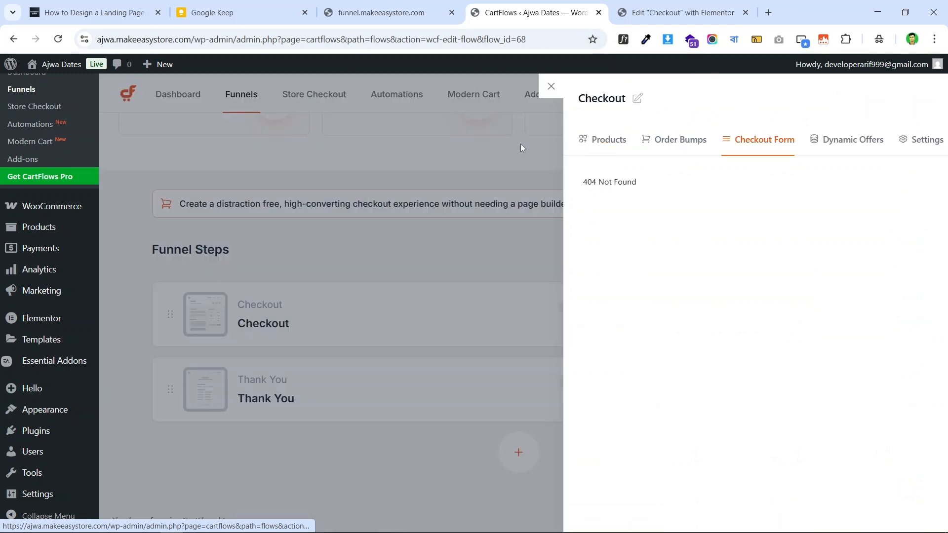
left_click(636, 5)
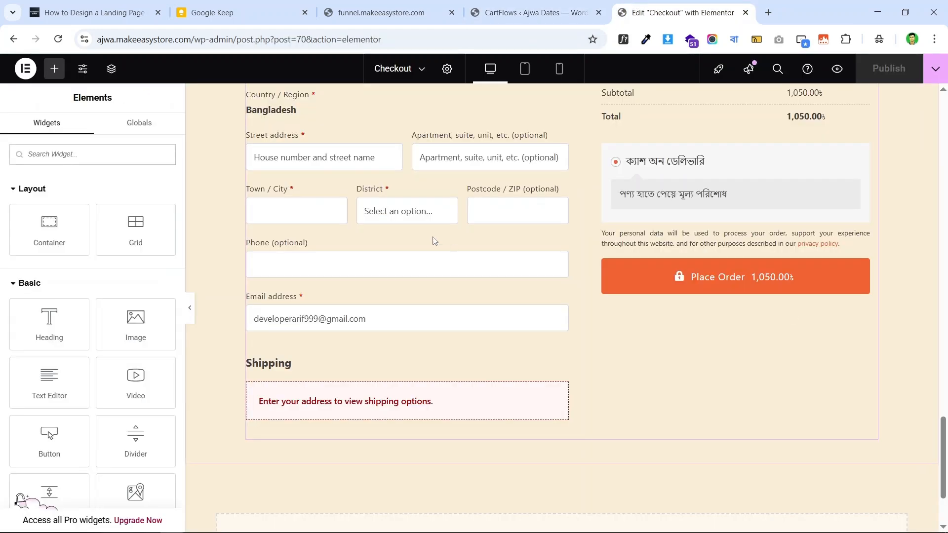
scroll(434, 239, "up", 5)
left_click(704, 162)
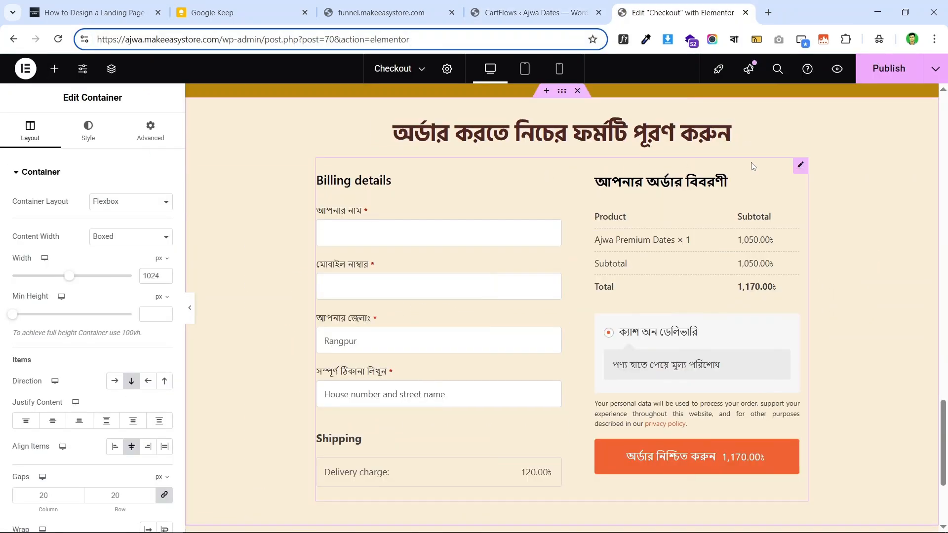
scroll(468, 209, "down", 1)
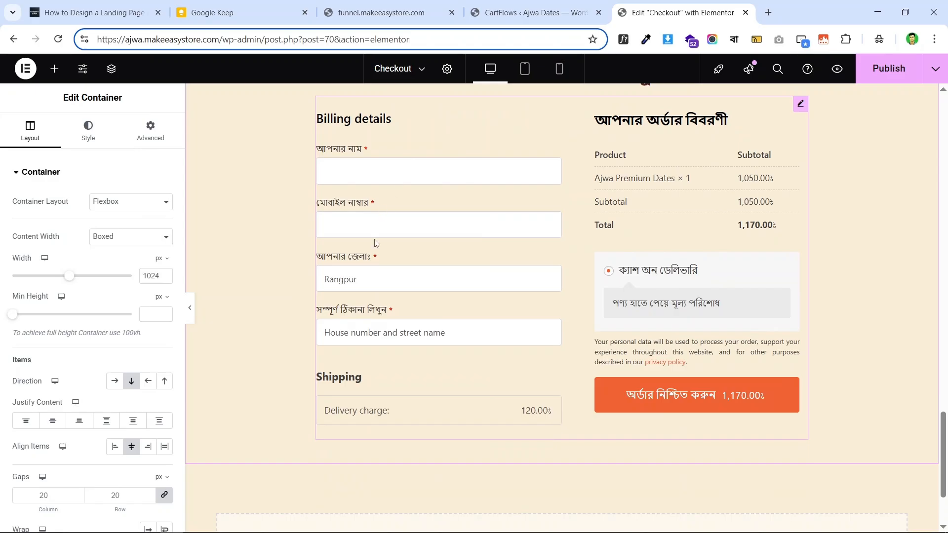
left_click(414, 5)
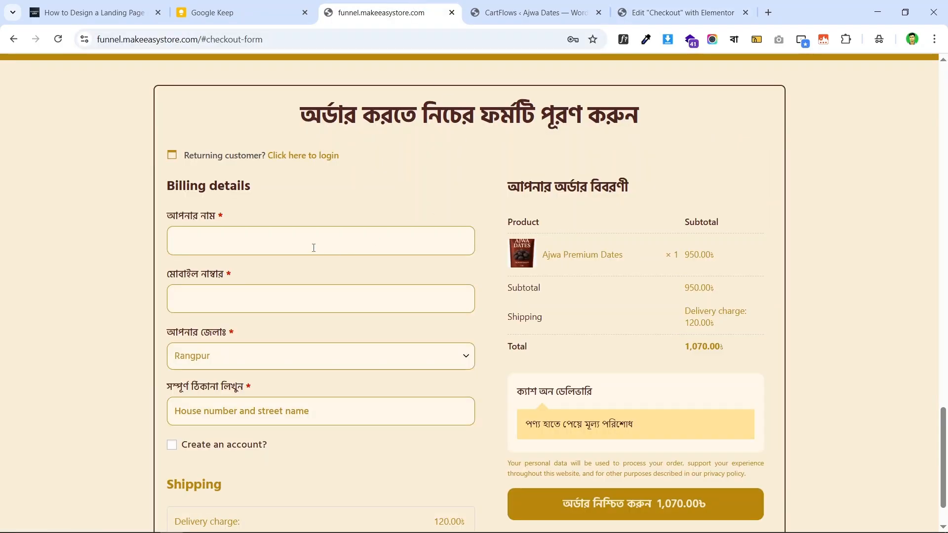
scroll(313, 247, "down", 1)
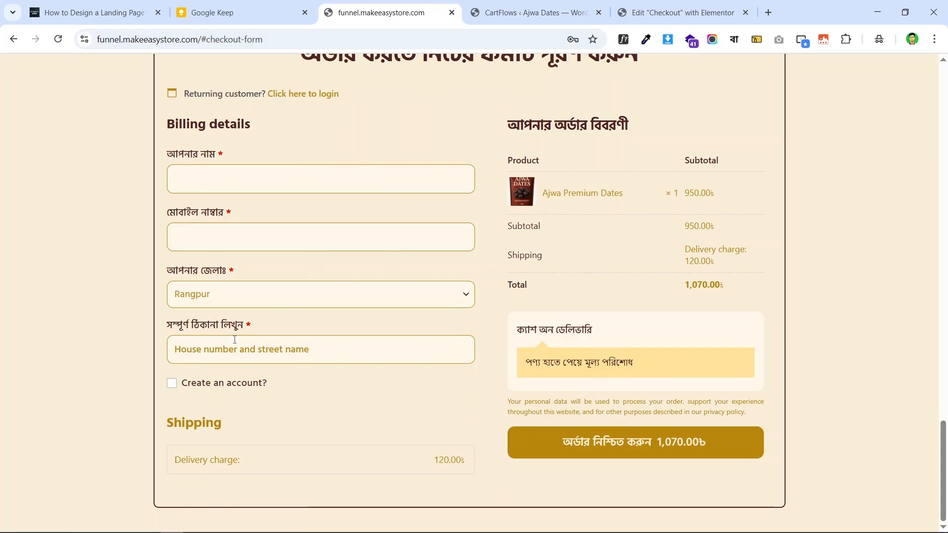
- Close the CartFlows admin tab, leaving the Elementor editor and live checkout open
left_click(673, 11)
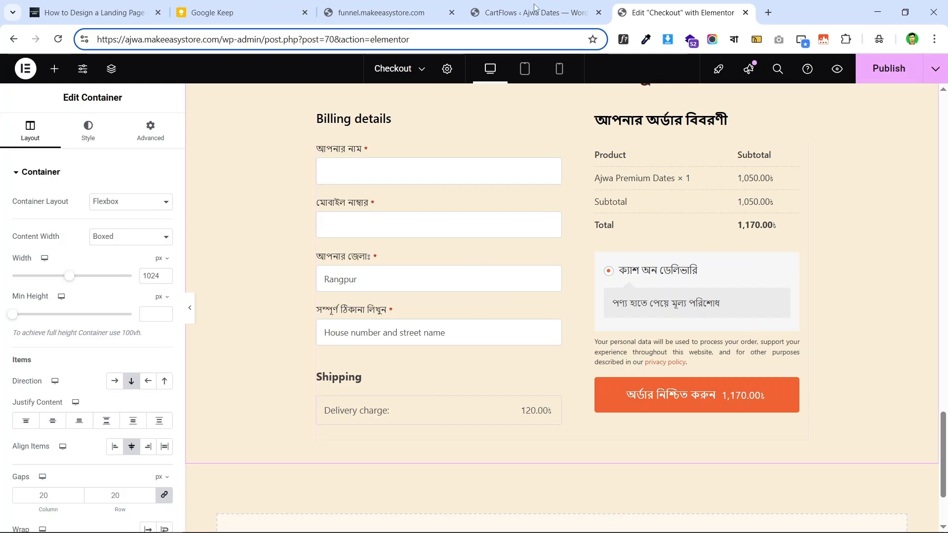
left_click(599, 13)
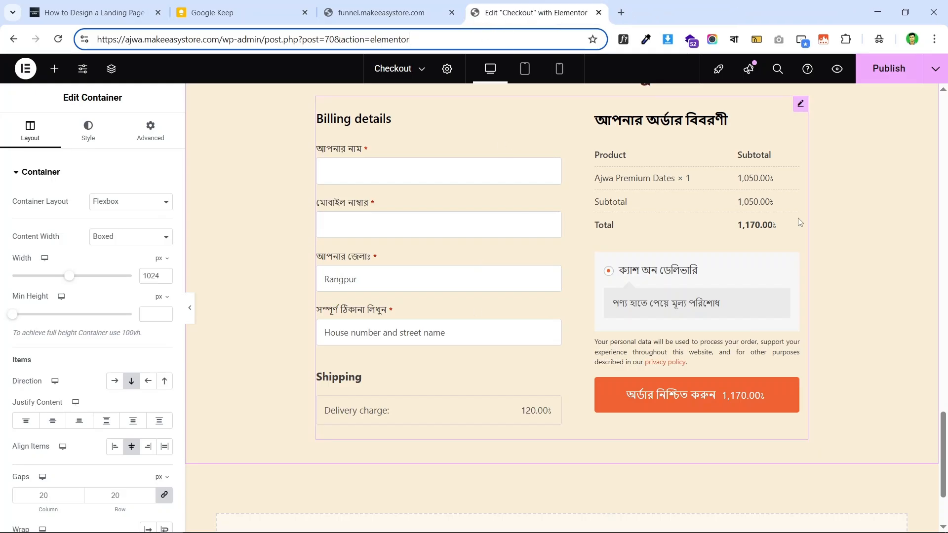
scroll(582, 205, "up", 3)
scroll(582, 205, "down", 3)
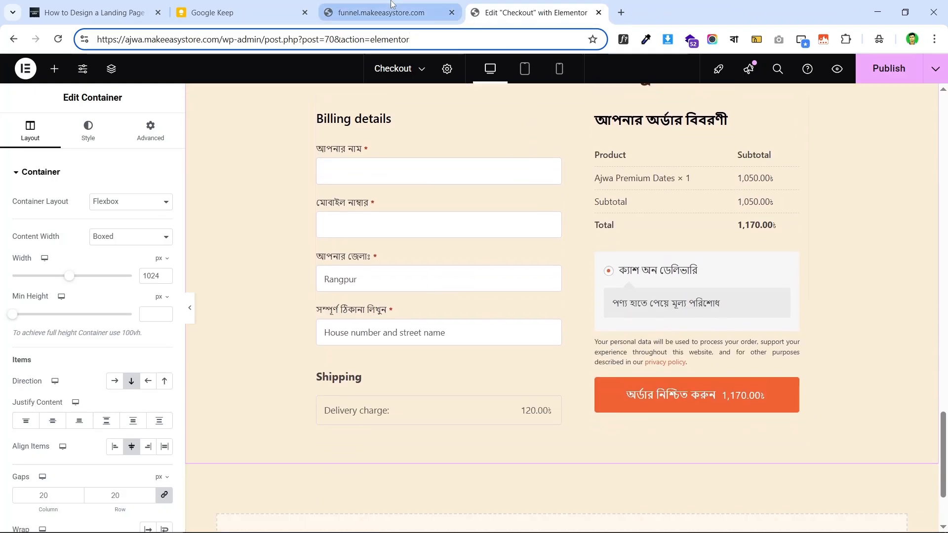
left_click(390, 13)
scroll(513, 195, "down", 2)
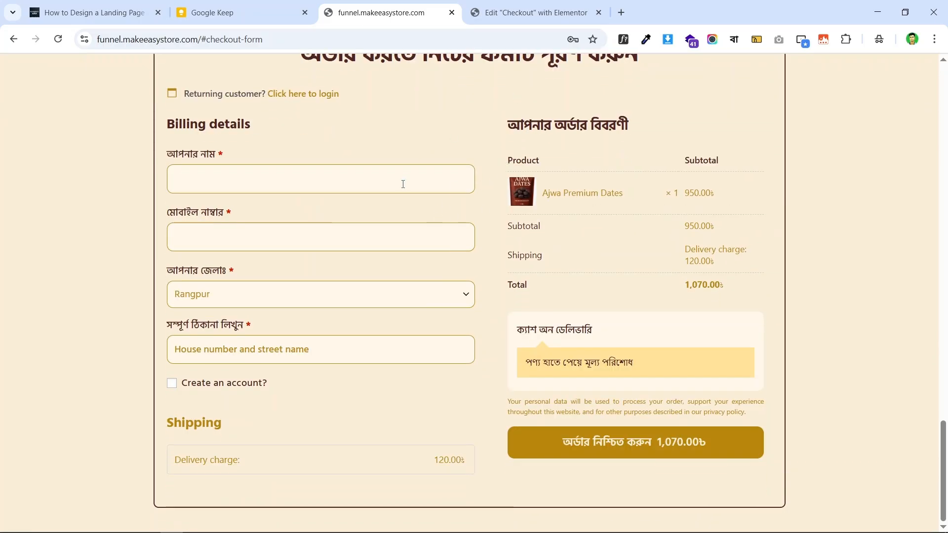
scroll(403, 183, "up", 3)
scroll(403, 183, "down", 2)
left_click(523, 12)
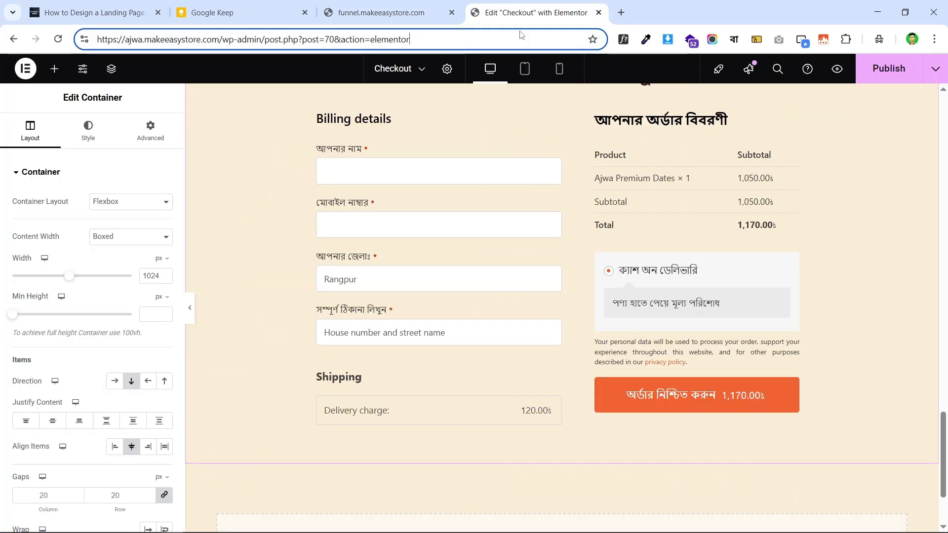
scroll(538, 242, "up", 3)
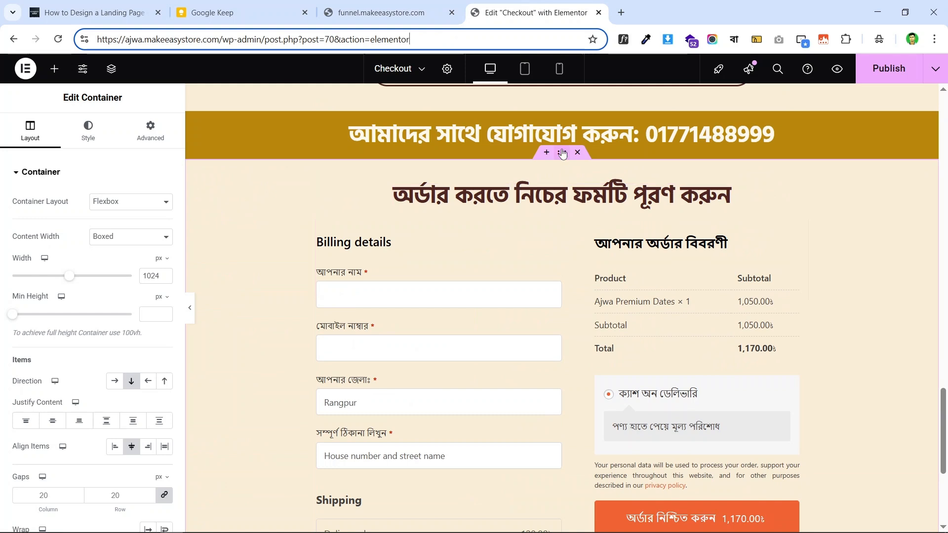
- Add a new container above the order heading with a width of 1024 px
left_click(562, 155)
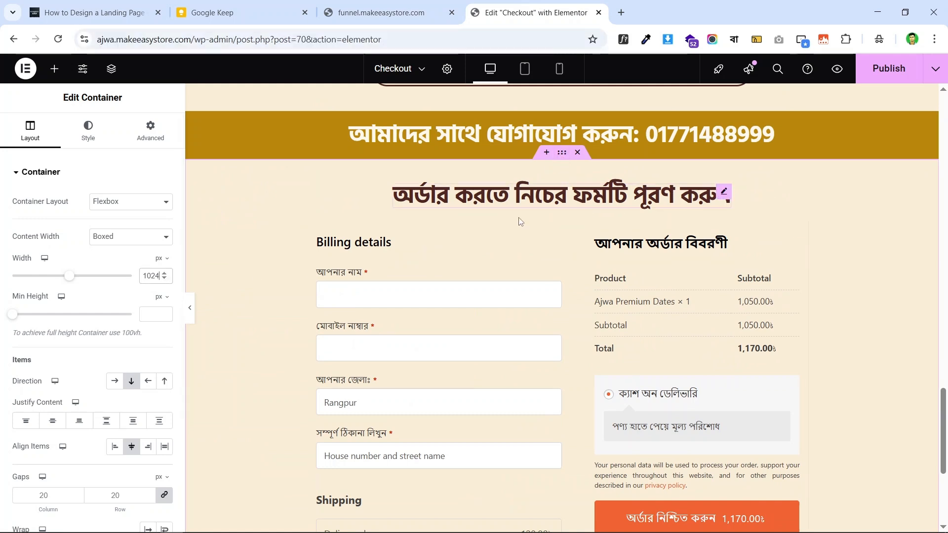
scroll(568, 215, "down", 1)
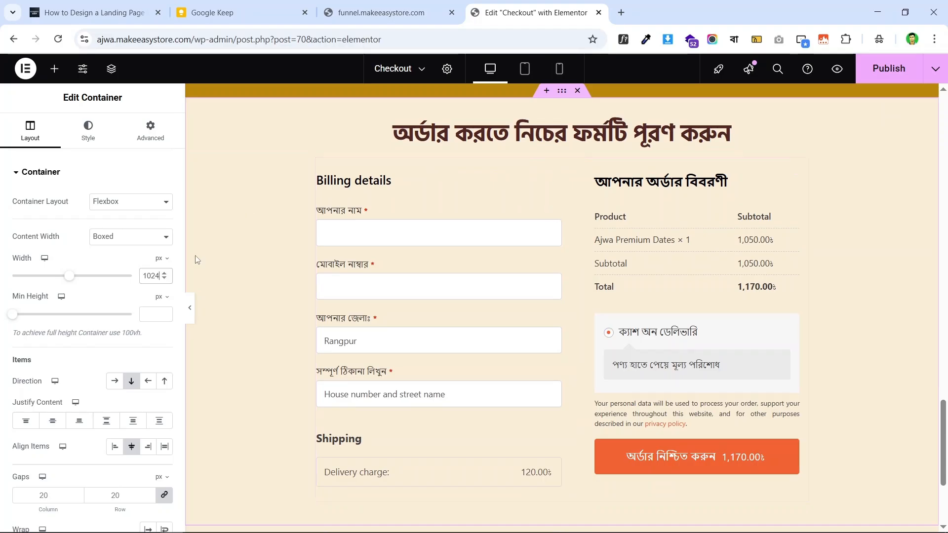
key("BackSpace")
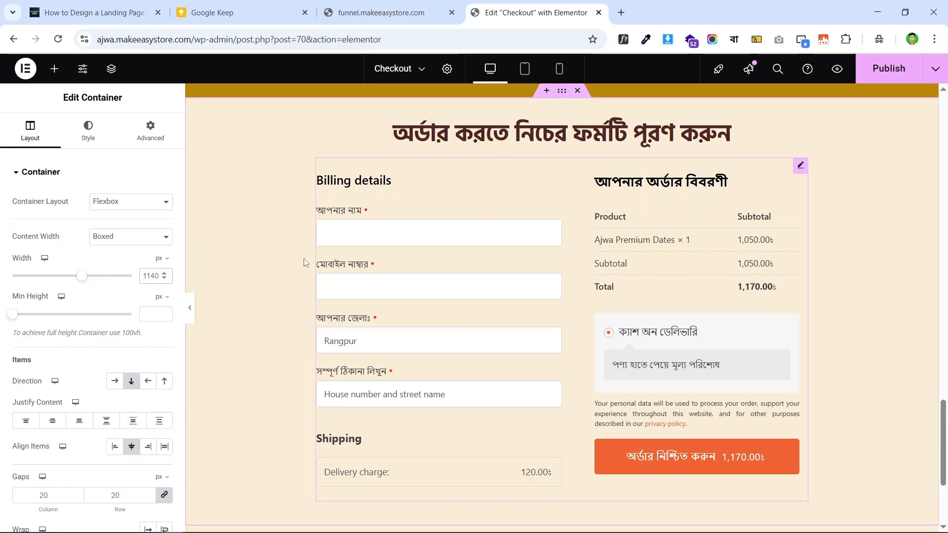
left_click(55, 68)
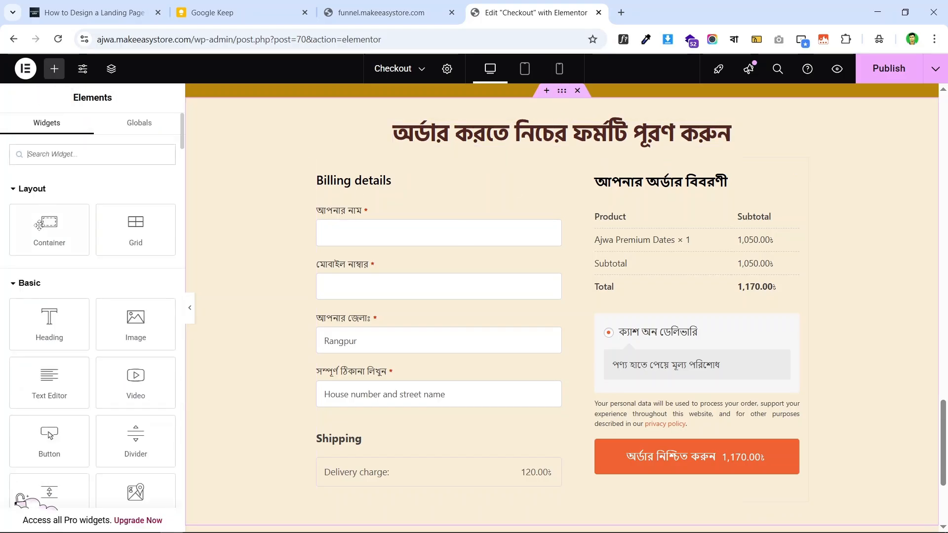
left_click_drag(49, 230, 540, 119)
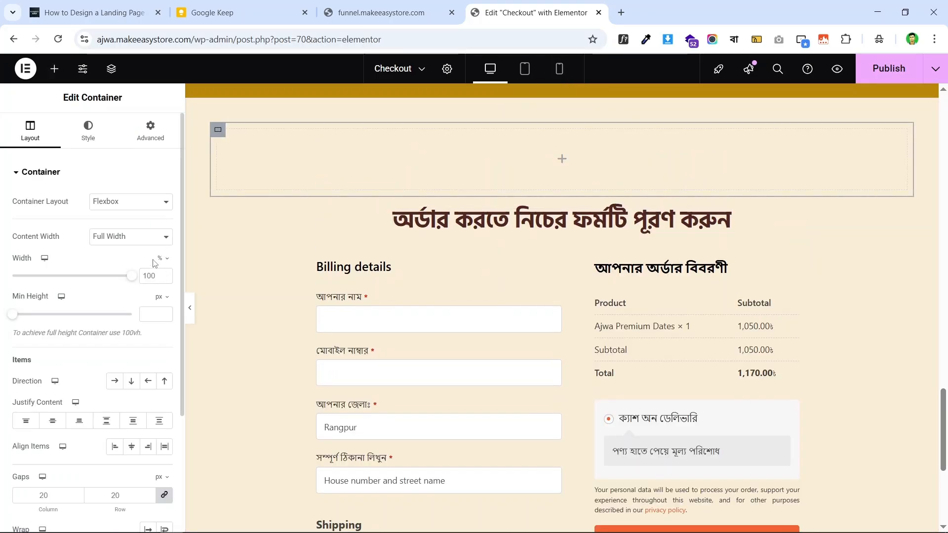
mouse_move(161, 258)
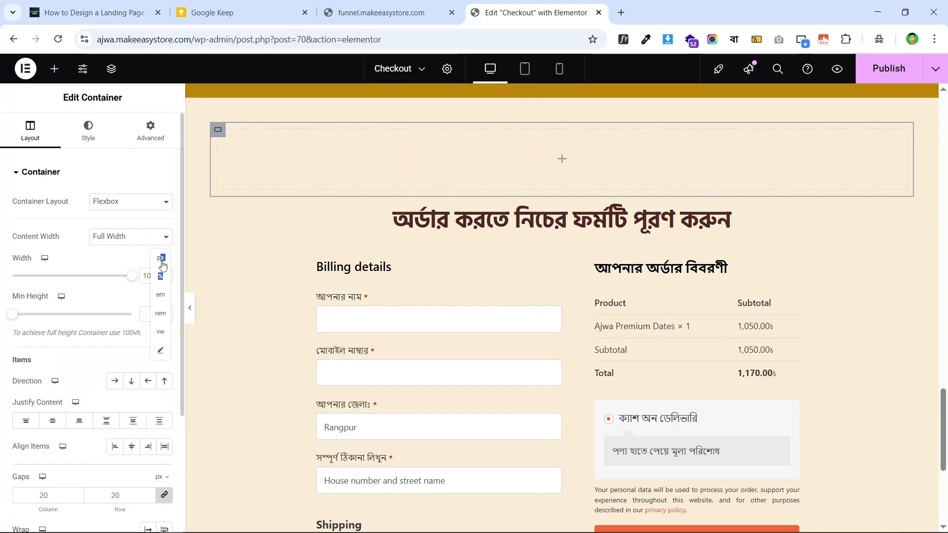
left_click(161, 259)
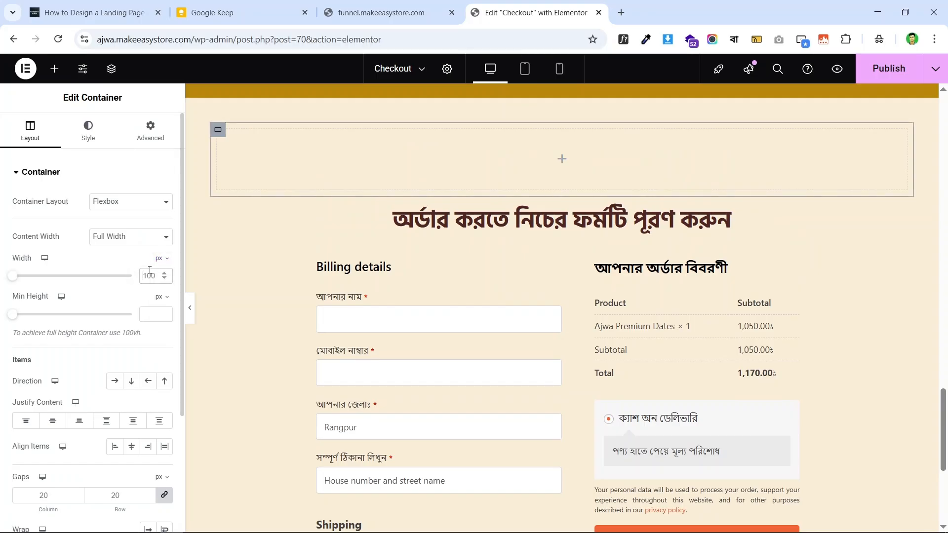
left_click(150, 270)
type("1024")
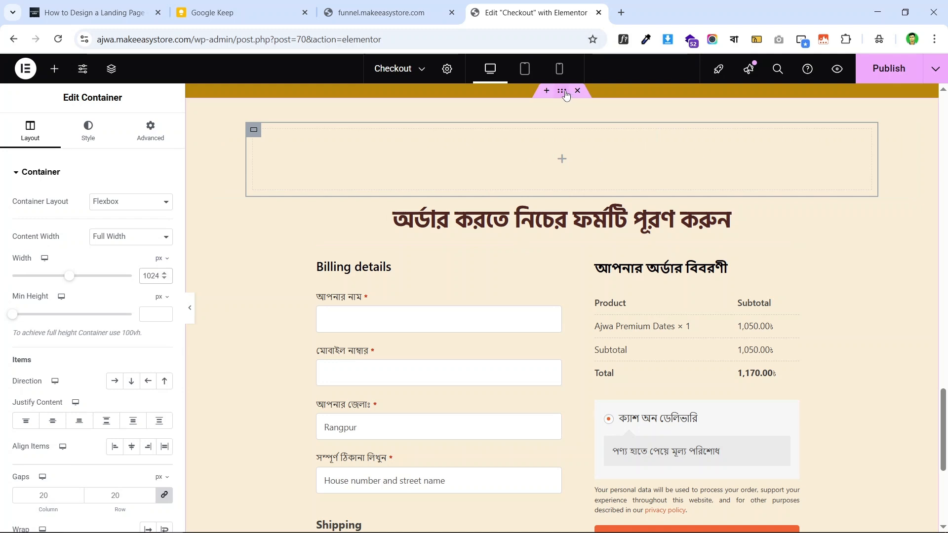
- Move the order heading and Checkout Form into the new container, centring the heading
left_click(565, 94)
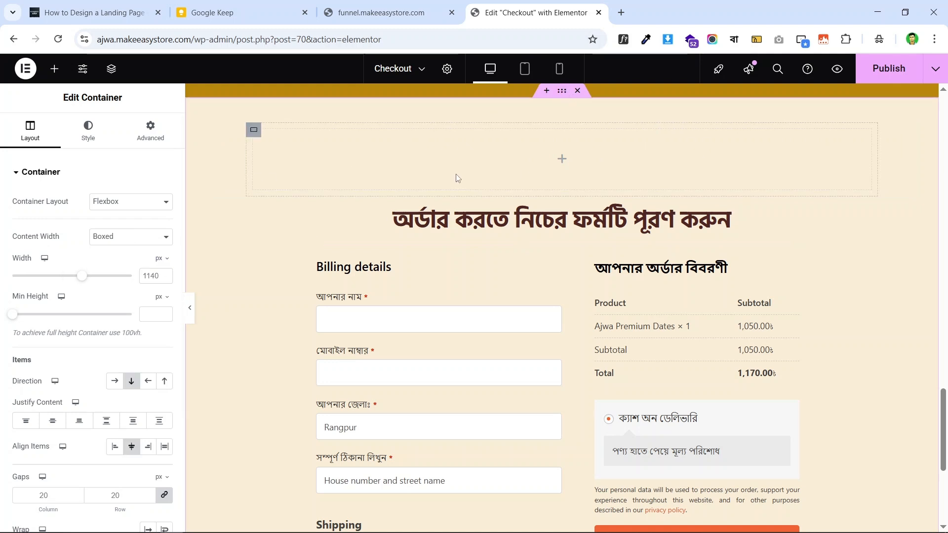
left_click(255, 131)
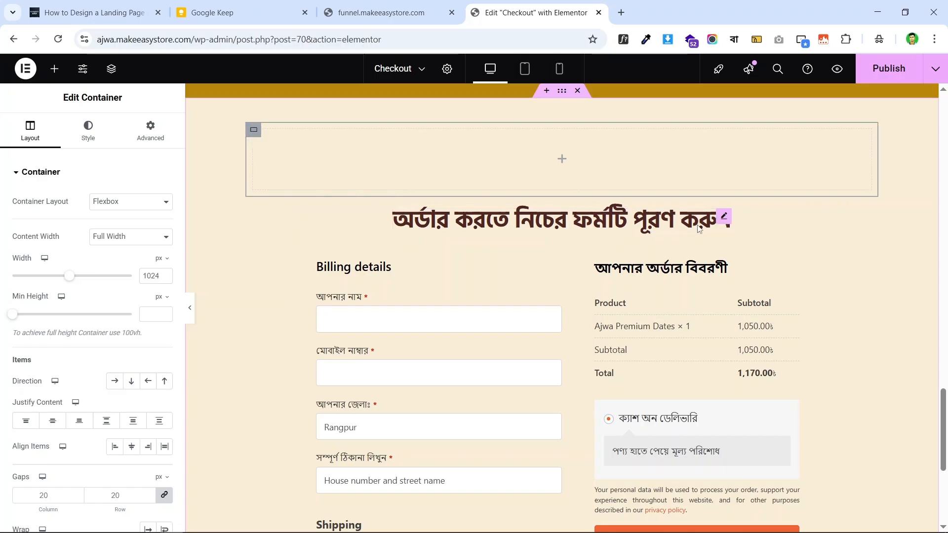
left_click_drag(724, 215, 643, 152)
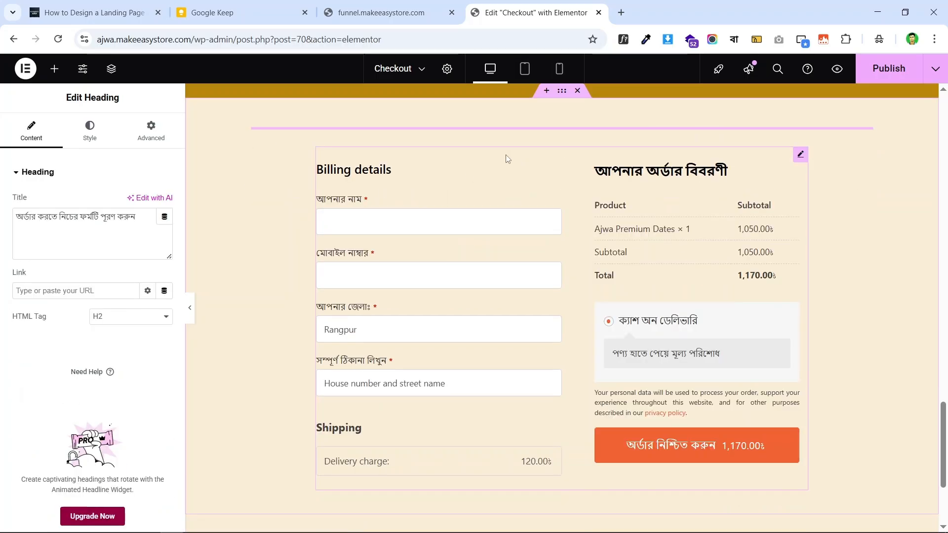
left_click(254, 130)
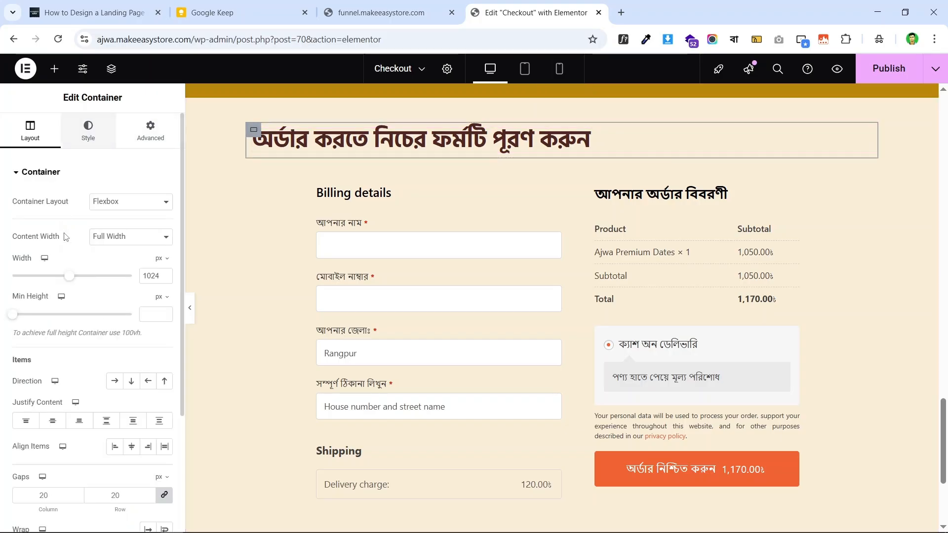
left_click(131, 447)
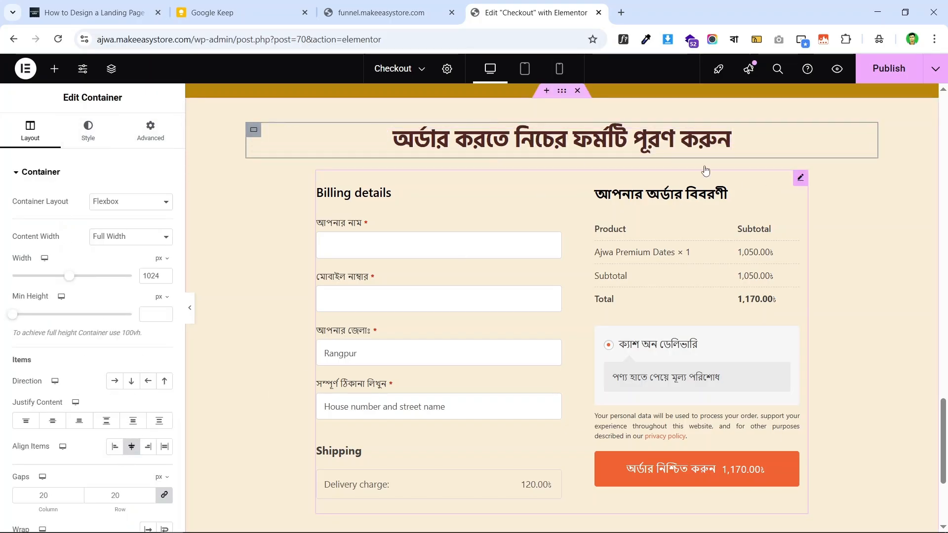
left_click_drag(704, 173, 643, 152)
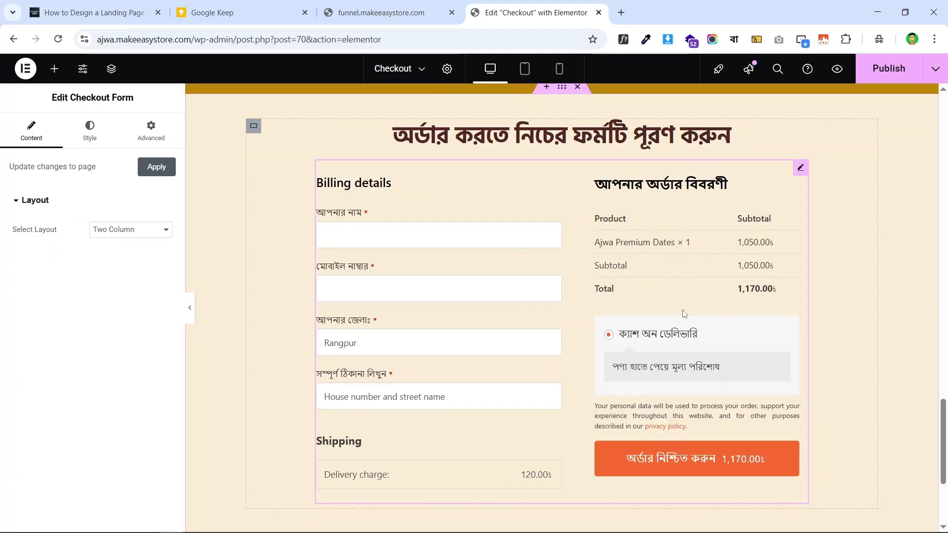
- Compare the editor with the live checkout, then select the container holding the heading and form
scroll(684, 314, "down", 4)
scroll(689, 264, "up", 5)
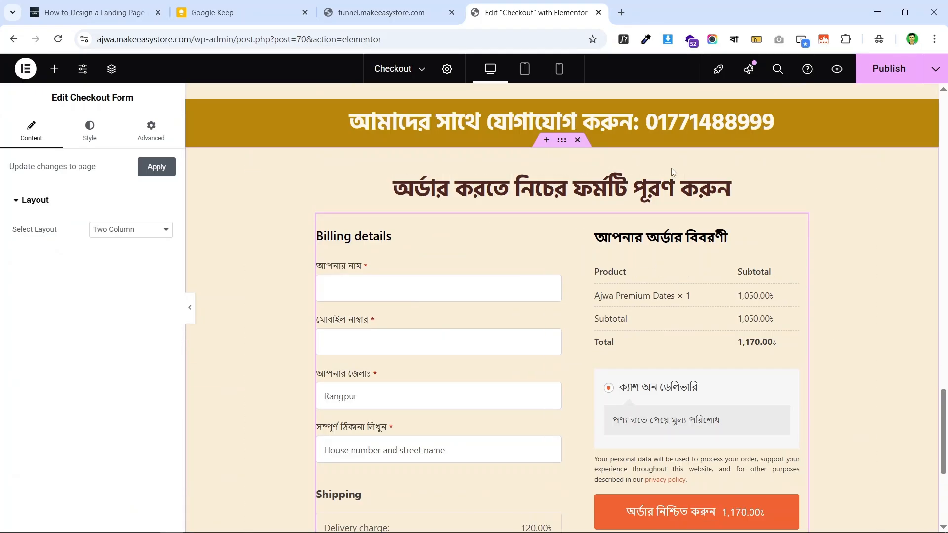
scroll(671, 168, "down", 5)
left_click(386, 13)
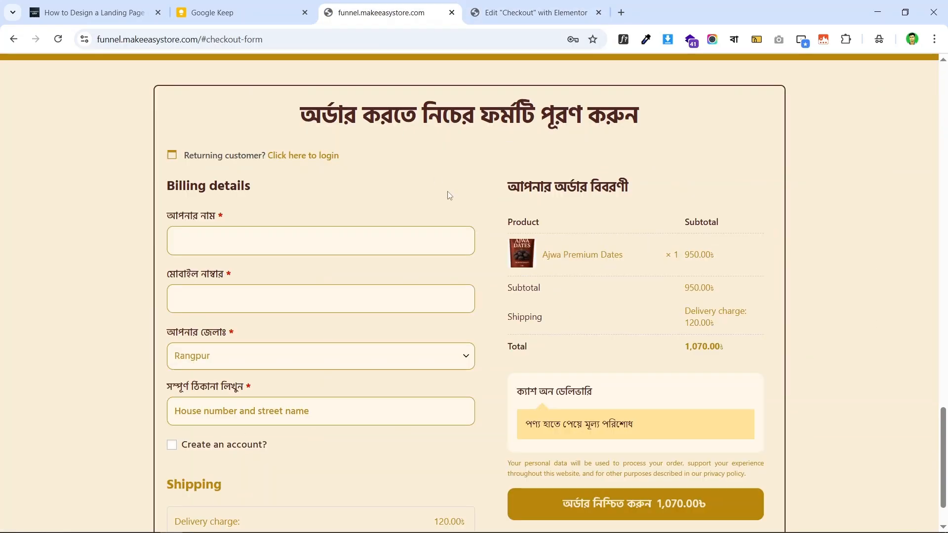
left_click(474, 6)
left_click(395, 5)
scroll(184, 121, "up", 1)
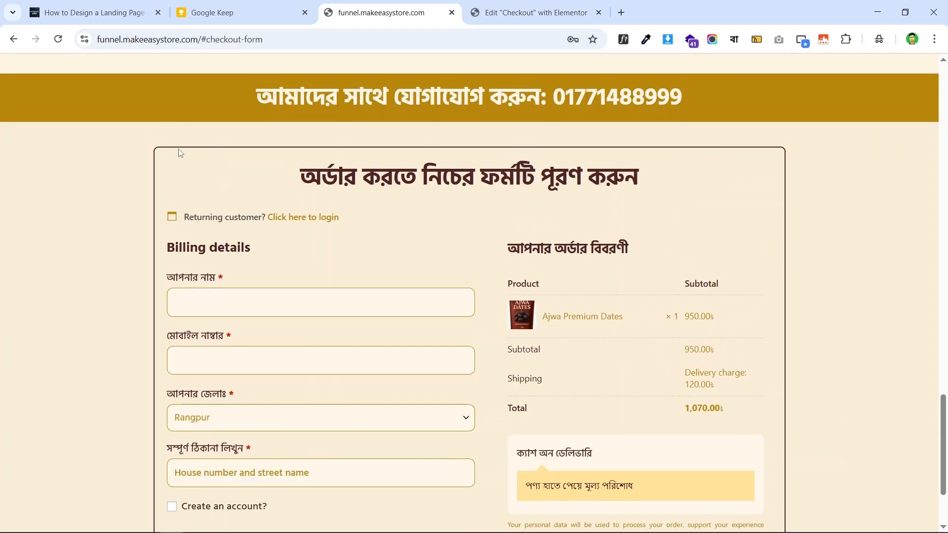
scroll(591, 341, "down", 2)
scroll(591, 340, "up", 1)
left_click(528, 6)
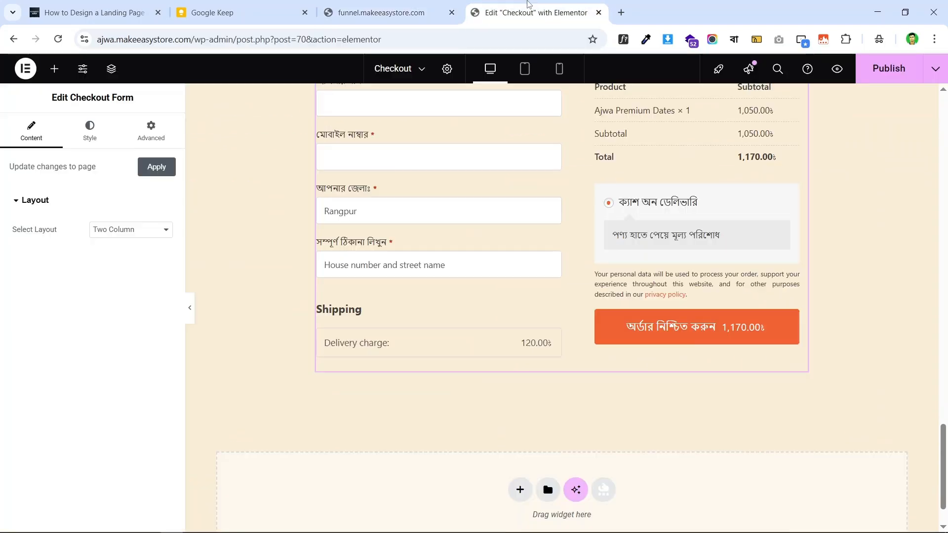
scroll(380, 92, "up", 3)
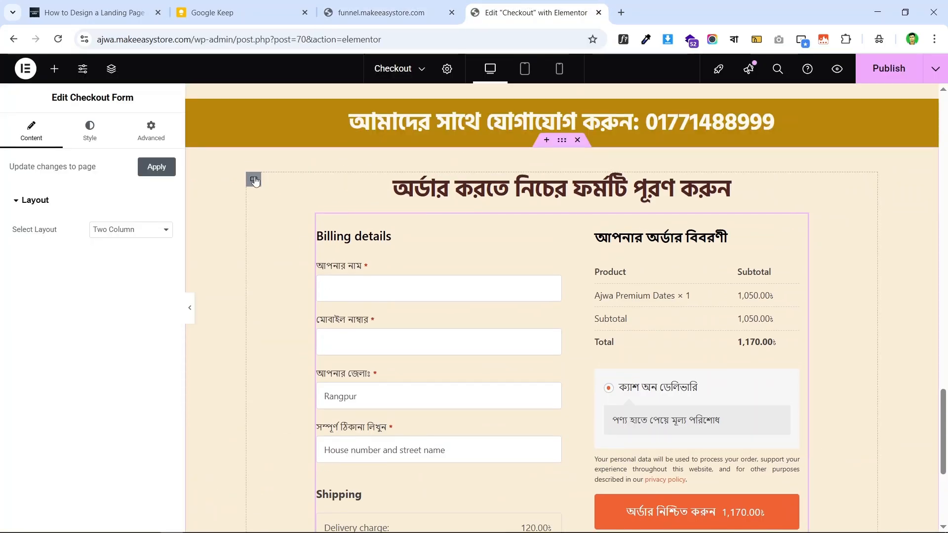
left_click(254, 181)
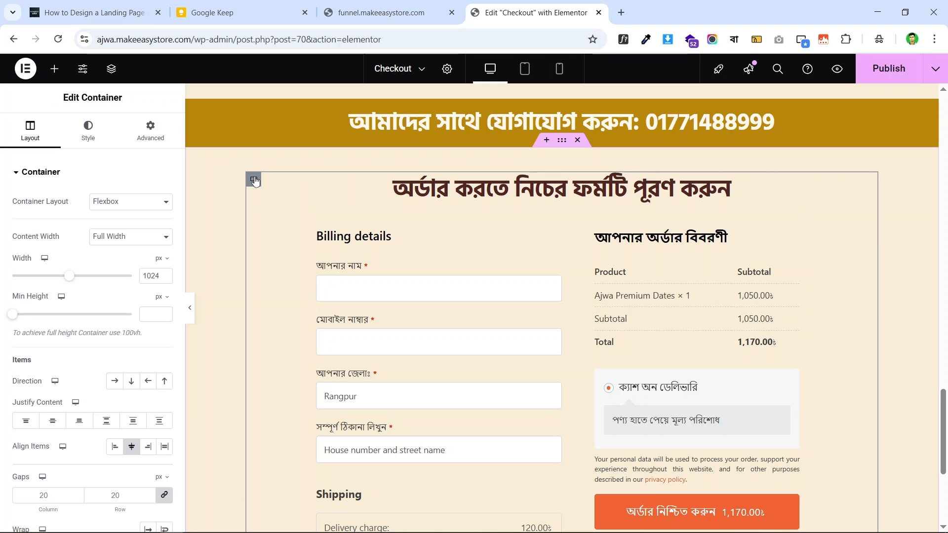
- Give the container a solid 2 px border
left_click(71, 137)
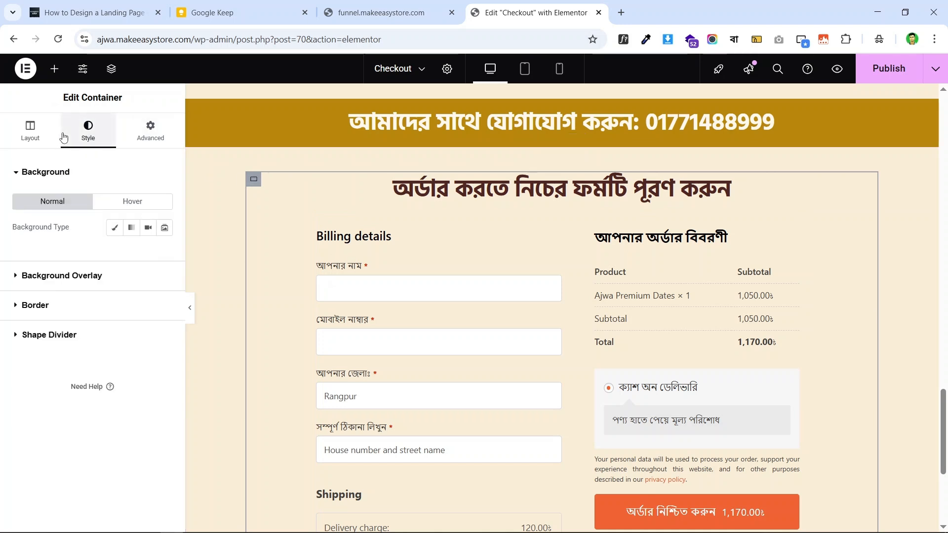
left_click(76, 308)
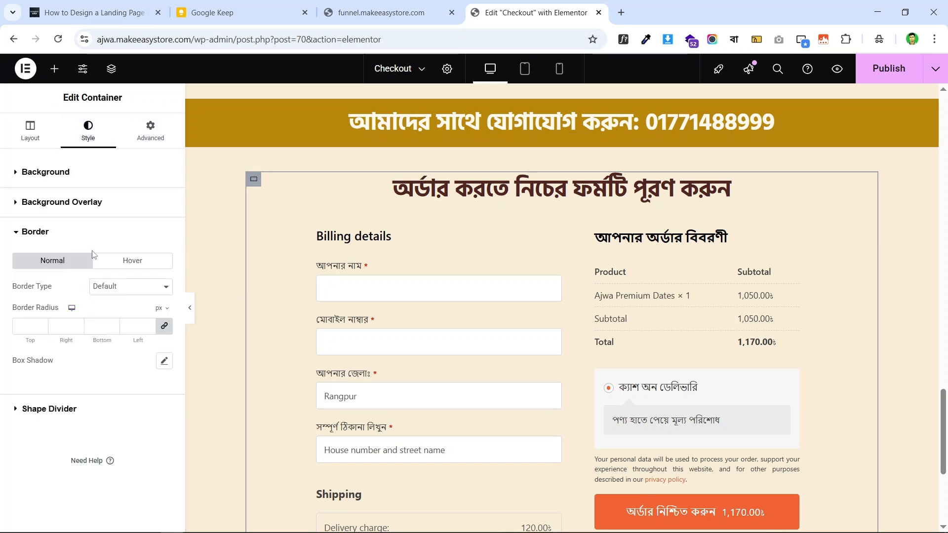
left_click(121, 292)
left_click(132, 328)
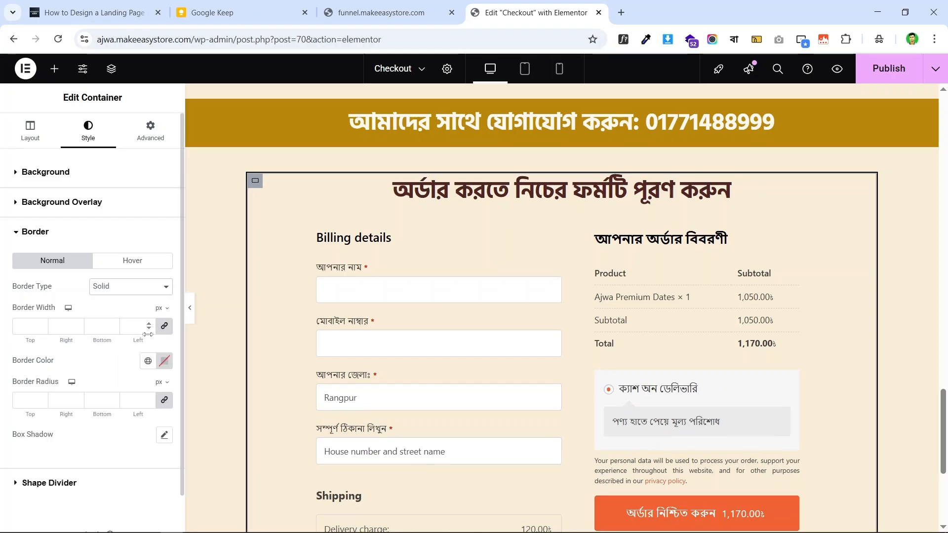
left_click(149, 324)
left_click(149, 324)
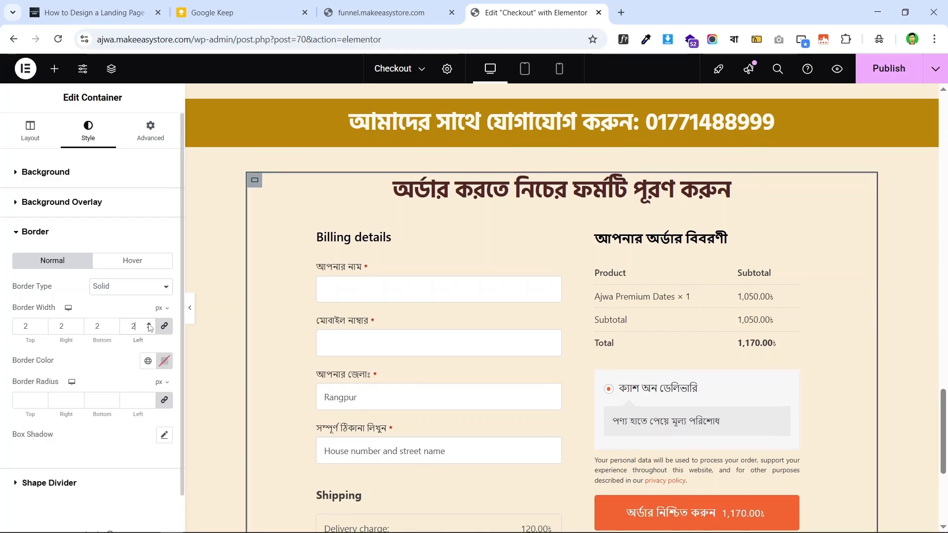
left_click(148, 324)
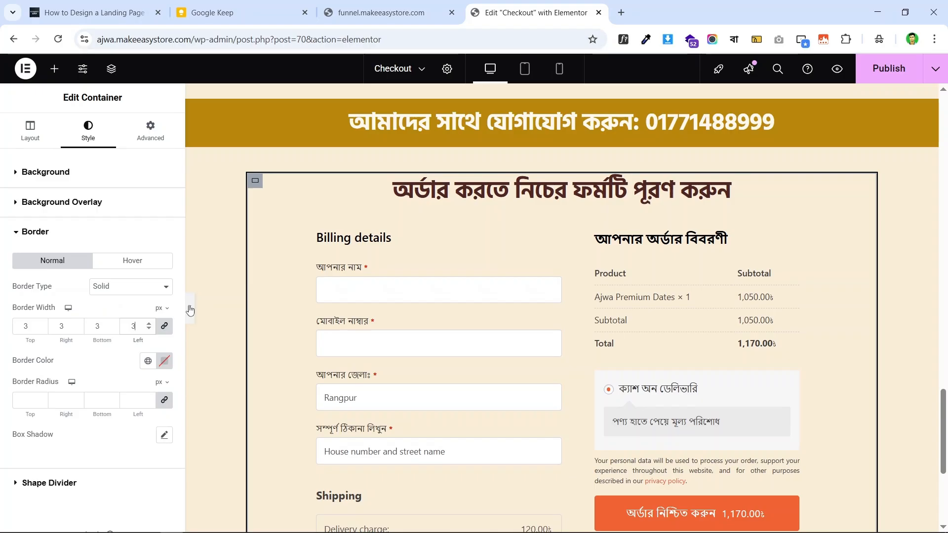
left_click(190, 307)
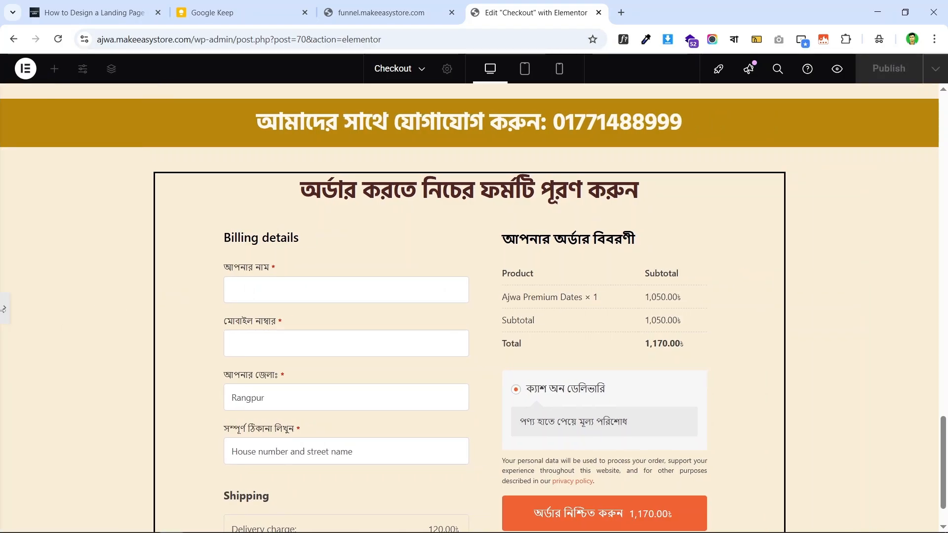
left_click(2, 309)
left_click(404, 5)
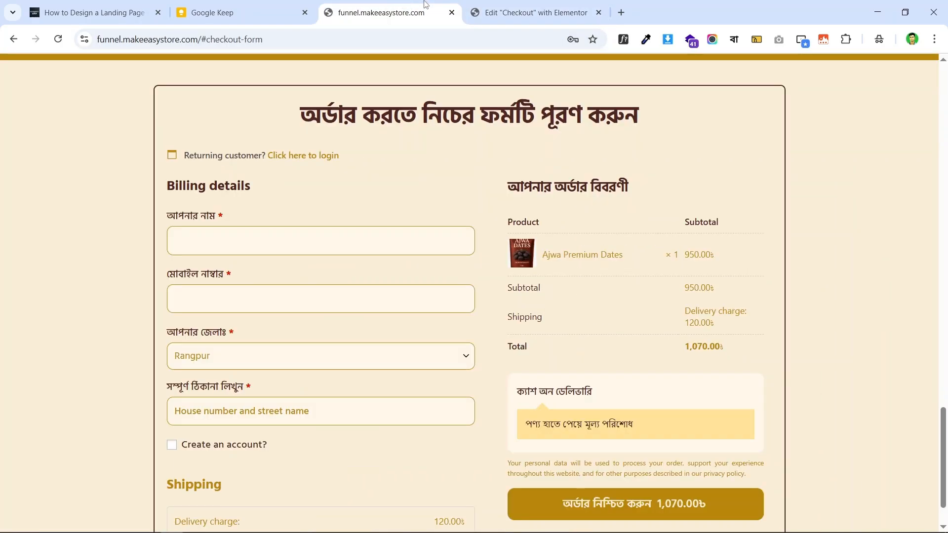
left_click(531, 12)
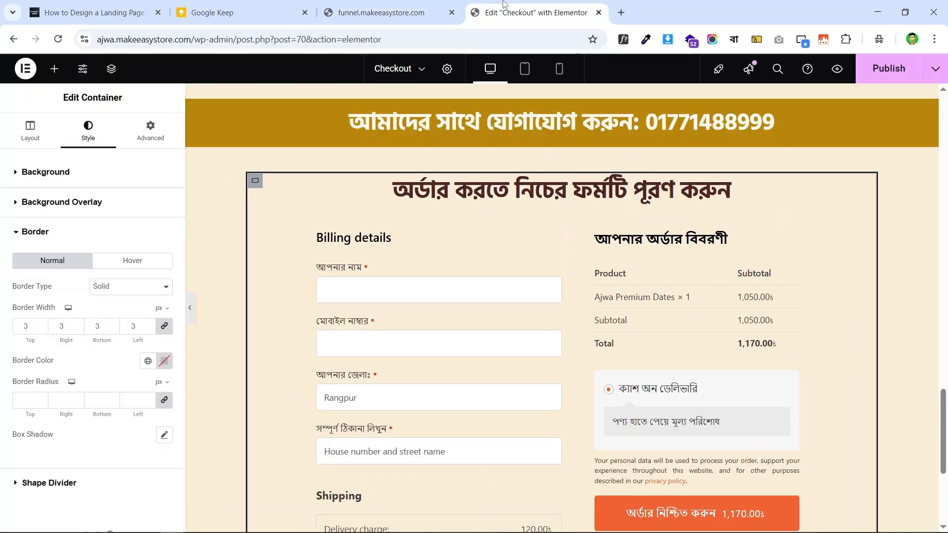
left_click(149, 330)
left_click(192, 306)
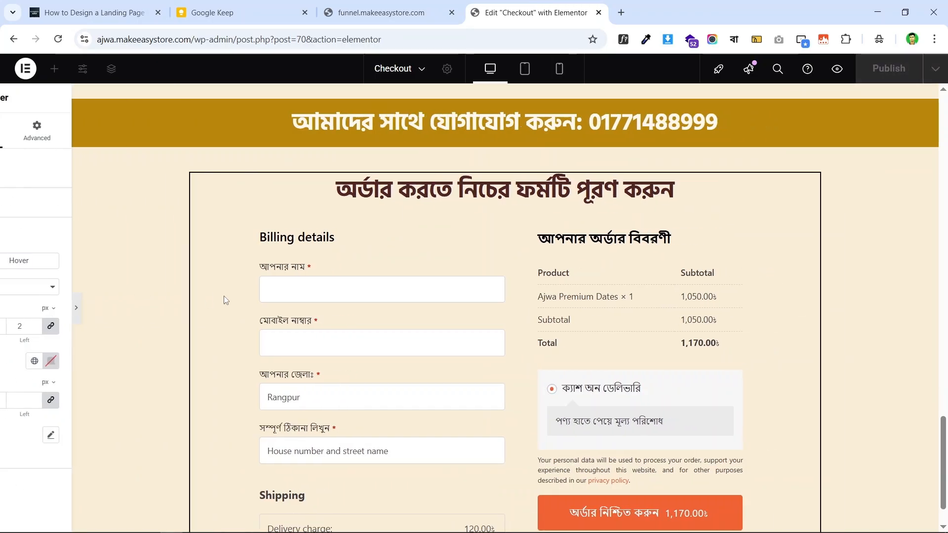
left_click(3, 316)
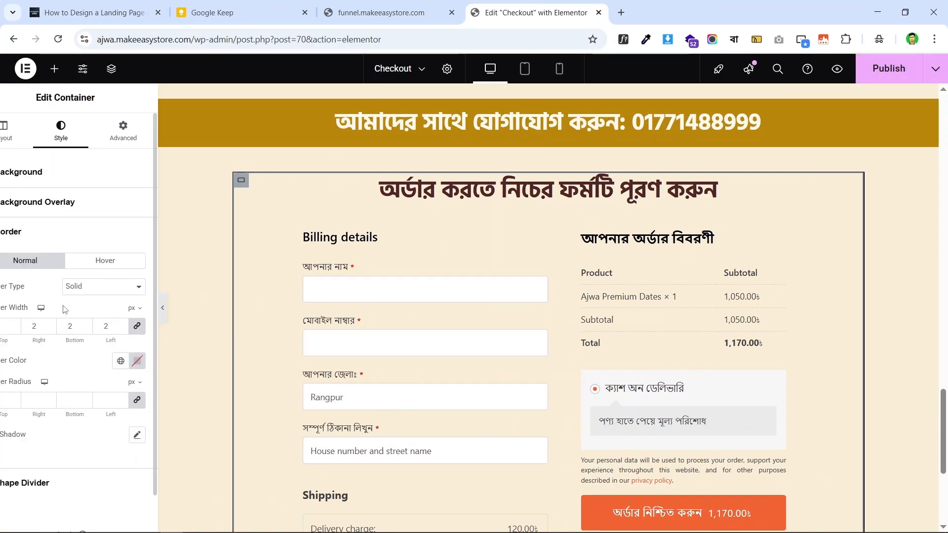
- Set the container border colour to the global Text colour
left_click(149, 360)
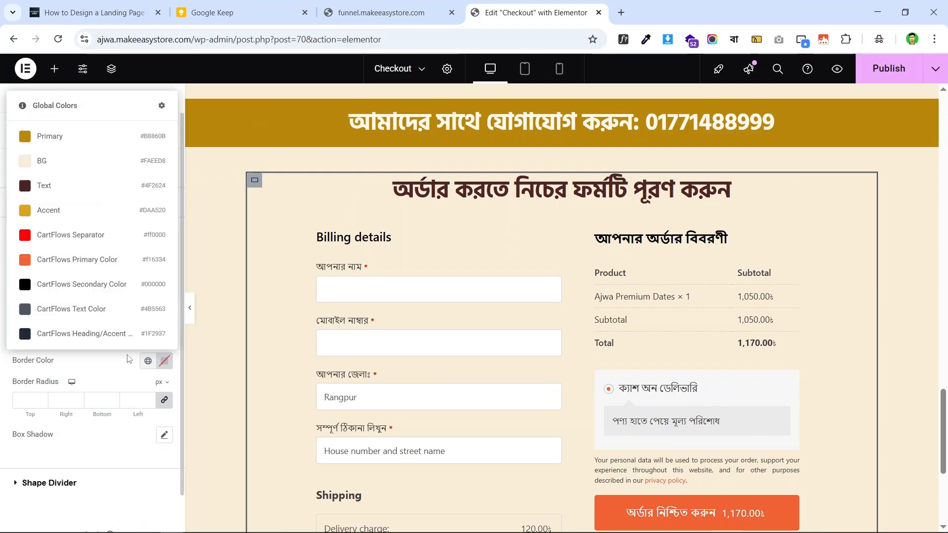
left_click(78, 186)
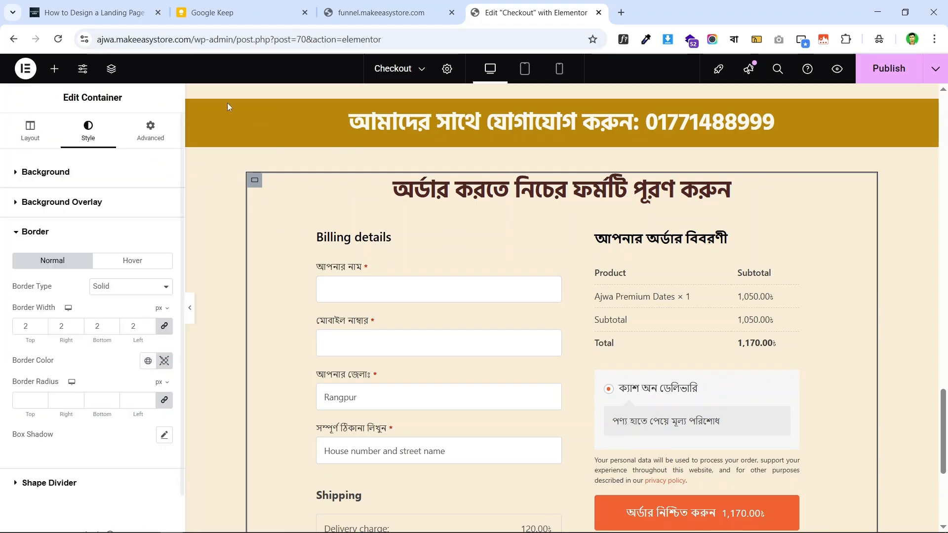
left_click(358, 6)
left_click(504, 4)
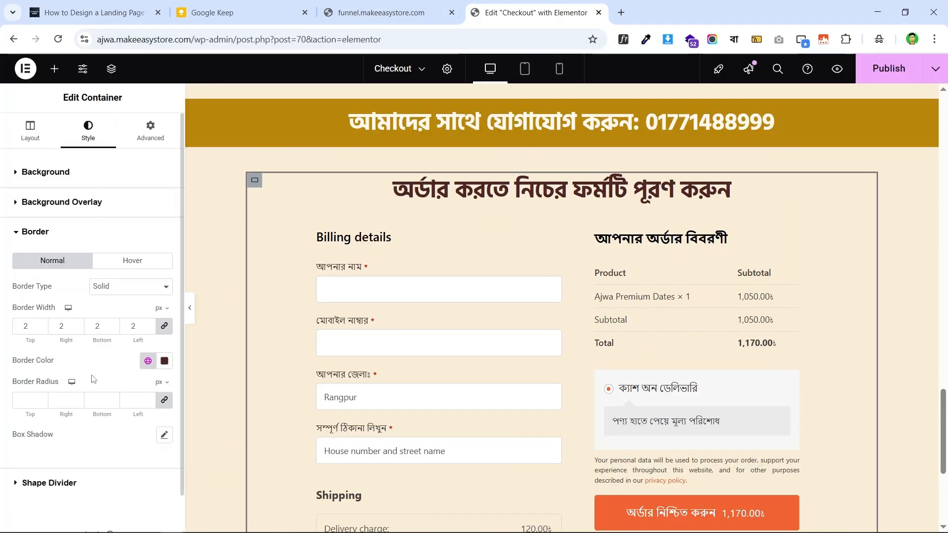
- Round the container's corners to 8 px after trying 20 px
left_click(130, 403)
type("20")
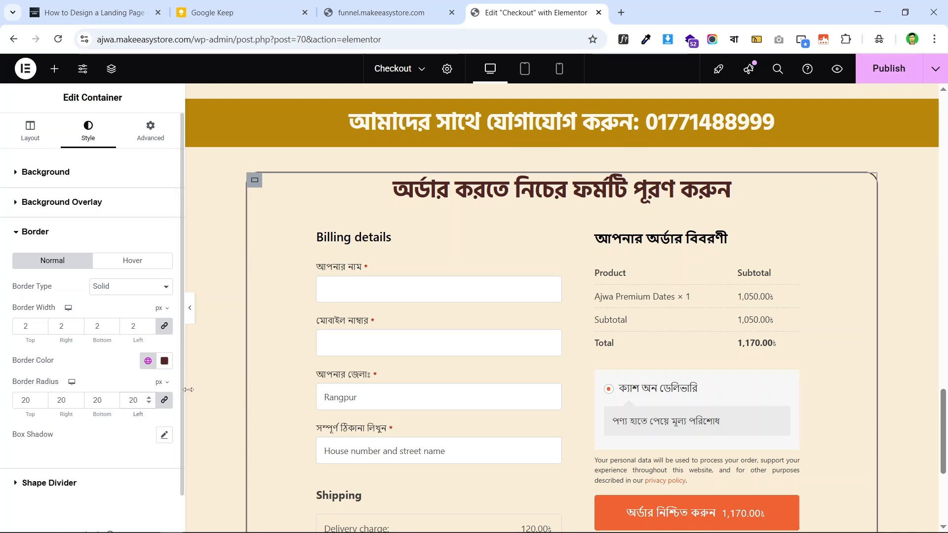
left_click(189, 309)
left_click(405, 11)
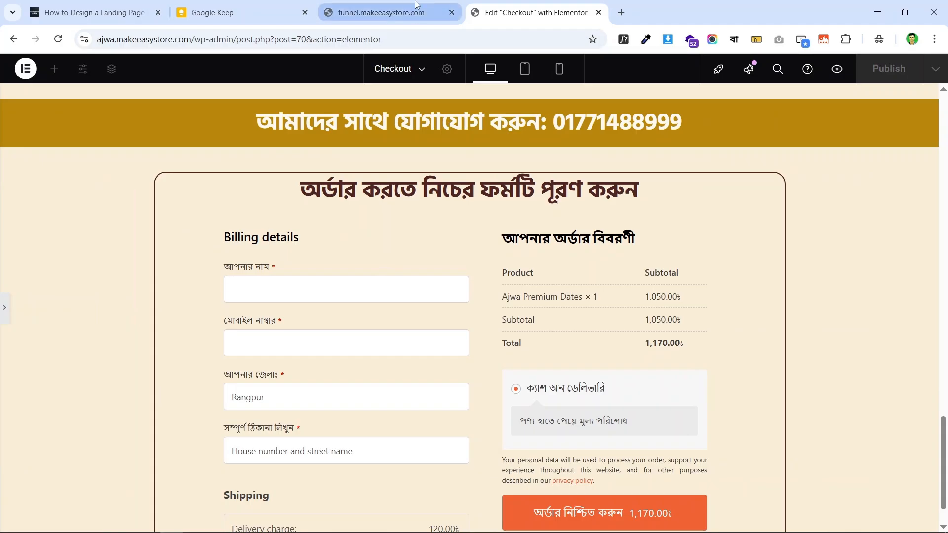
left_click(509, 5)
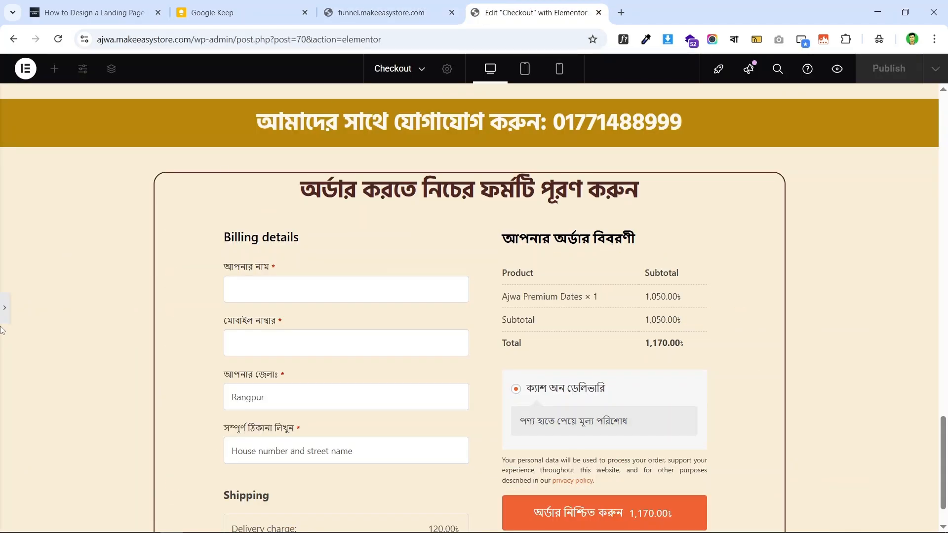
left_click(4, 310)
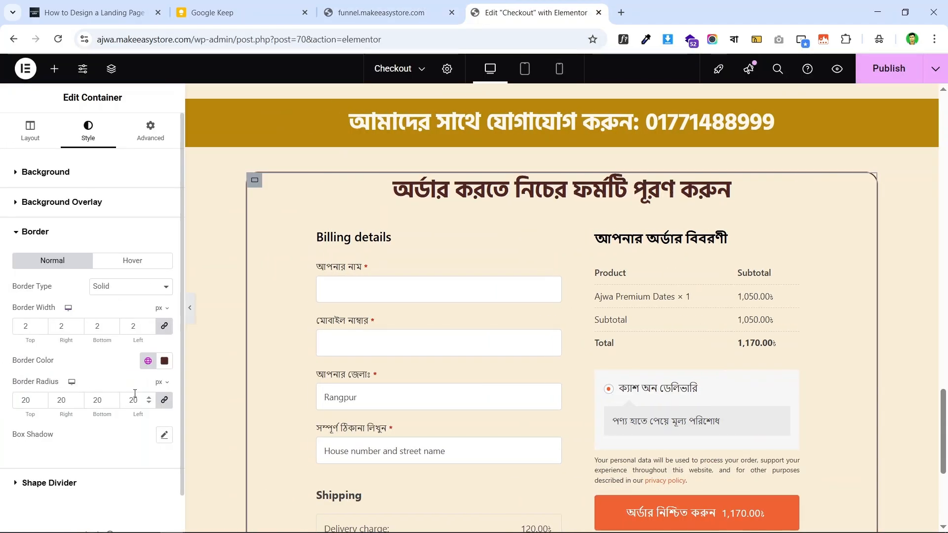
double_click(134, 400)
type("8")
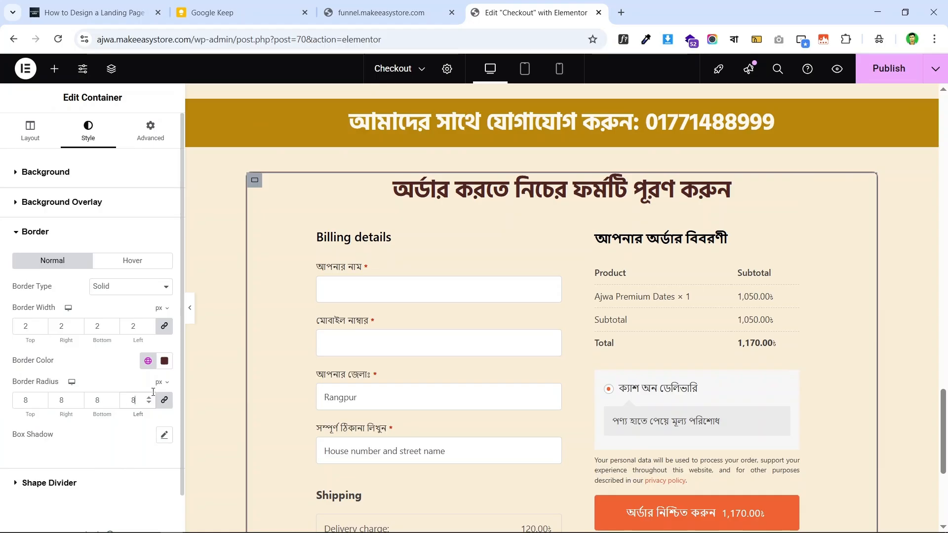
left_click(188, 311)
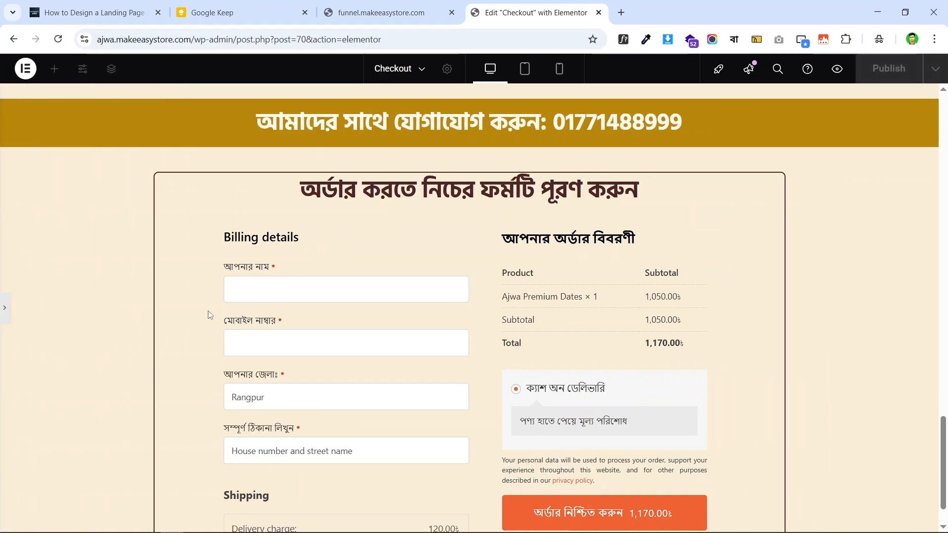
left_click(396, 4)
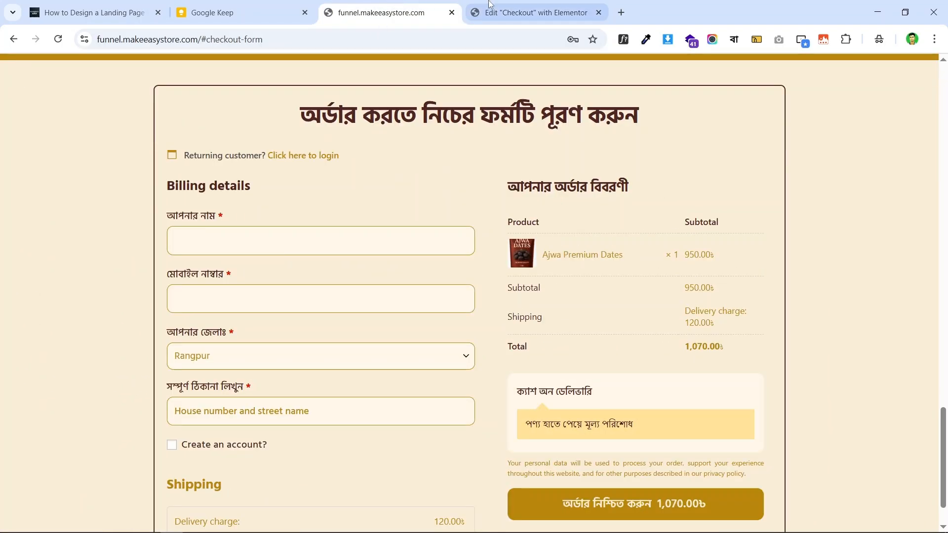
left_click(531, 13)
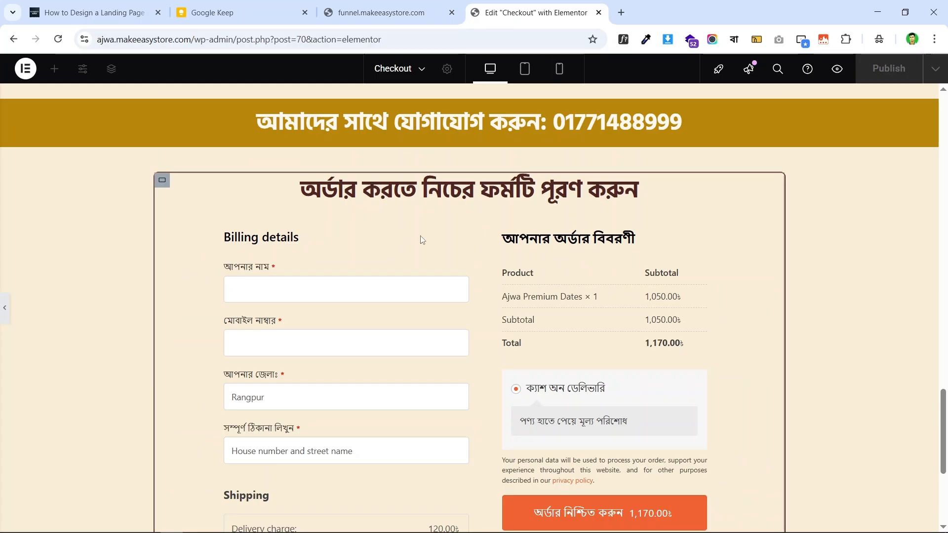
left_click(3, 315)
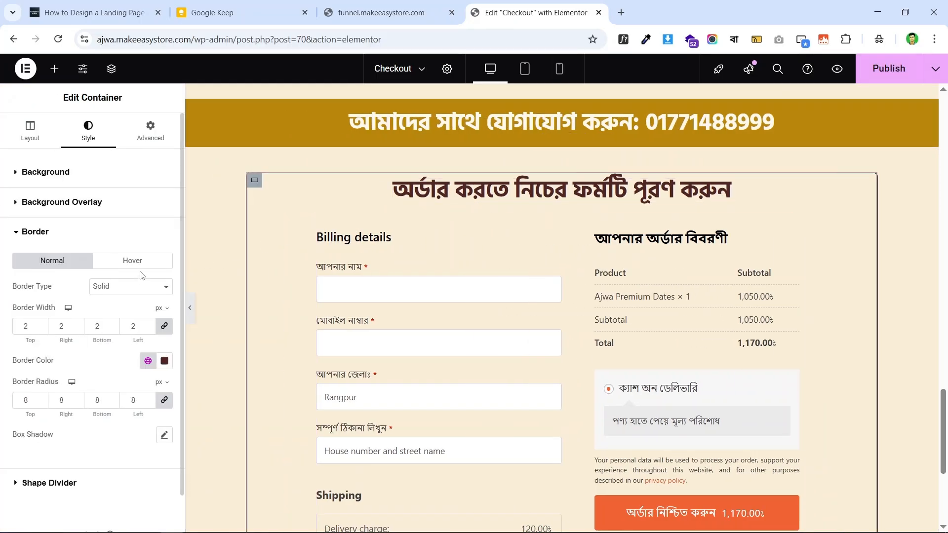
left_click(154, 139)
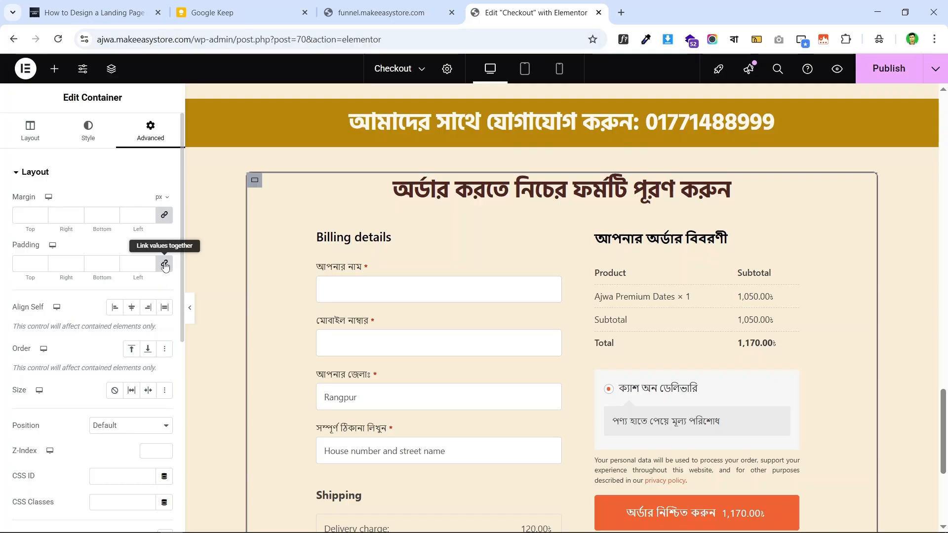
- Unlink the container padding, setting 0 on the sides and 25 px top and bottom
left_click(132, 264)
type("0")
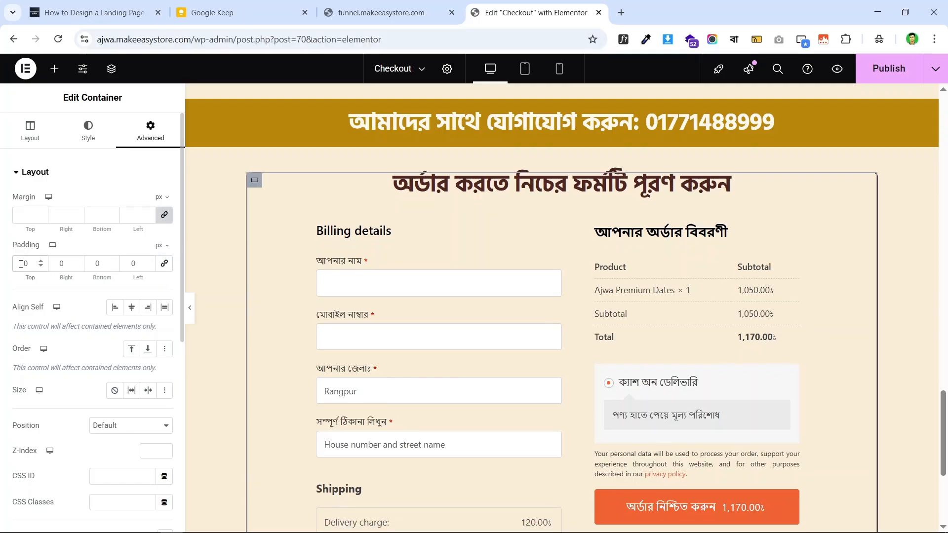
left_click(389, 4)
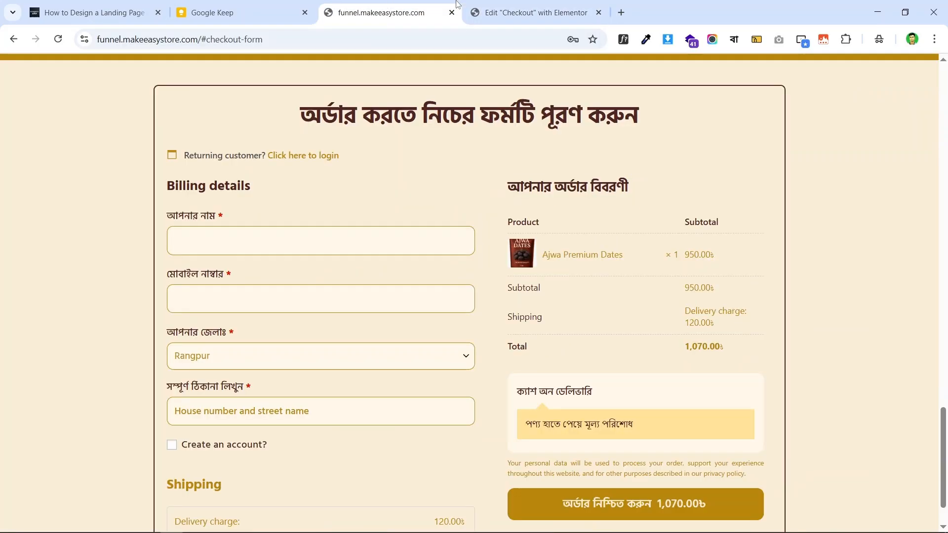
left_click(485, 8)
left_click(42, 261)
left_click(42, 260)
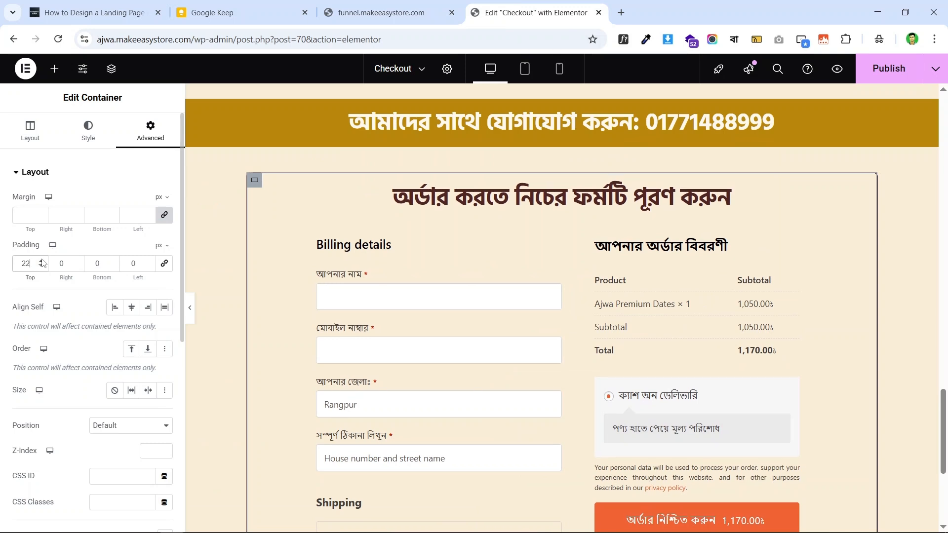
left_click(41, 260)
left_click(42, 260)
left_click(41, 260)
left_click(42, 260)
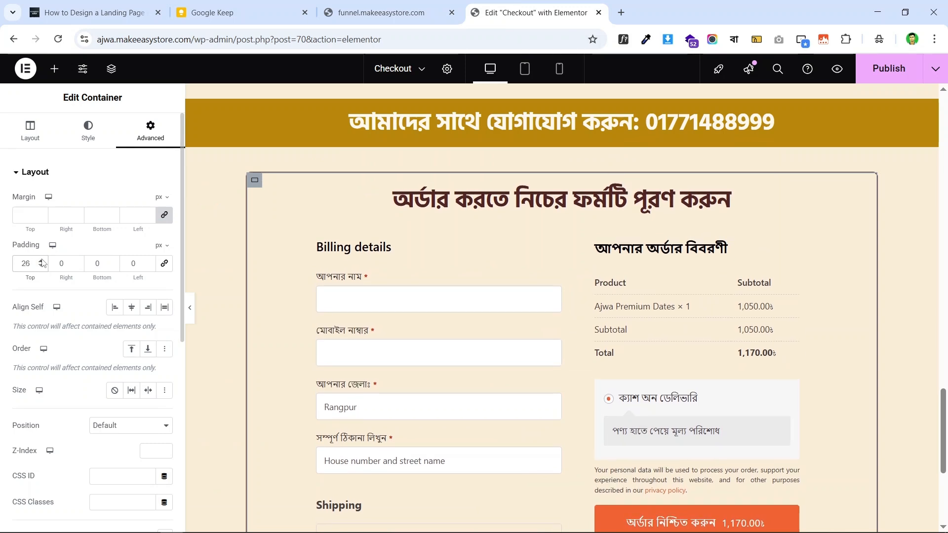
left_click(41, 261)
left_click(41, 260)
left_click(41, 260)
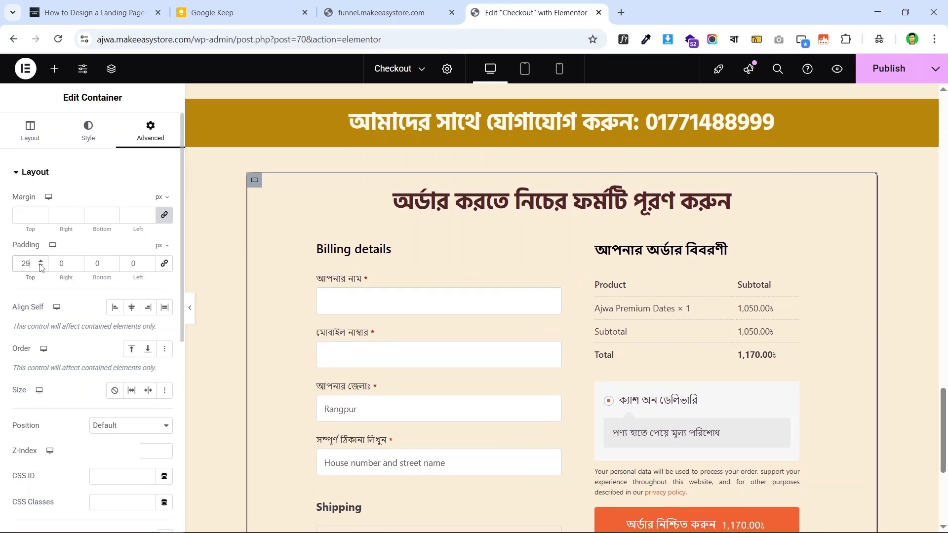
left_click(42, 267)
left_click(42, 266)
left_click(42, 267)
left_click(41, 267)
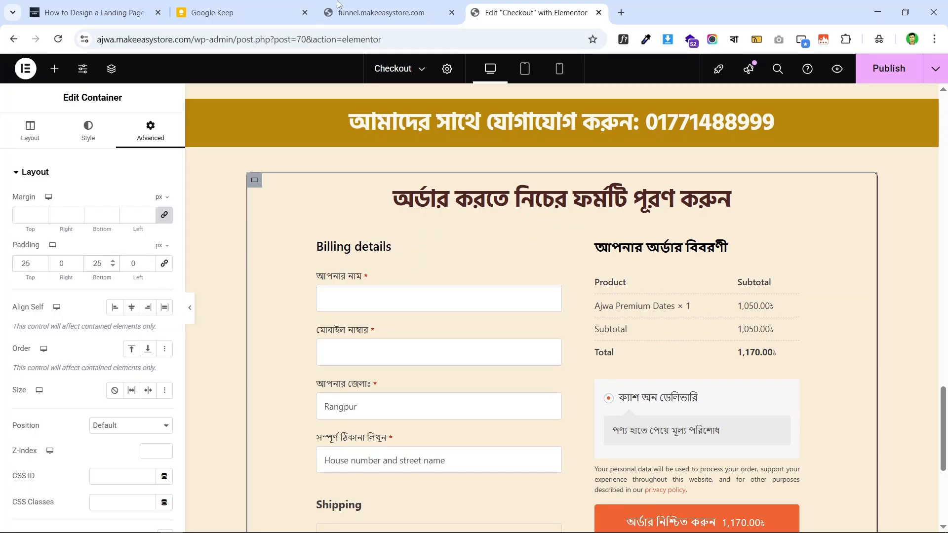
left_click(354, 5)
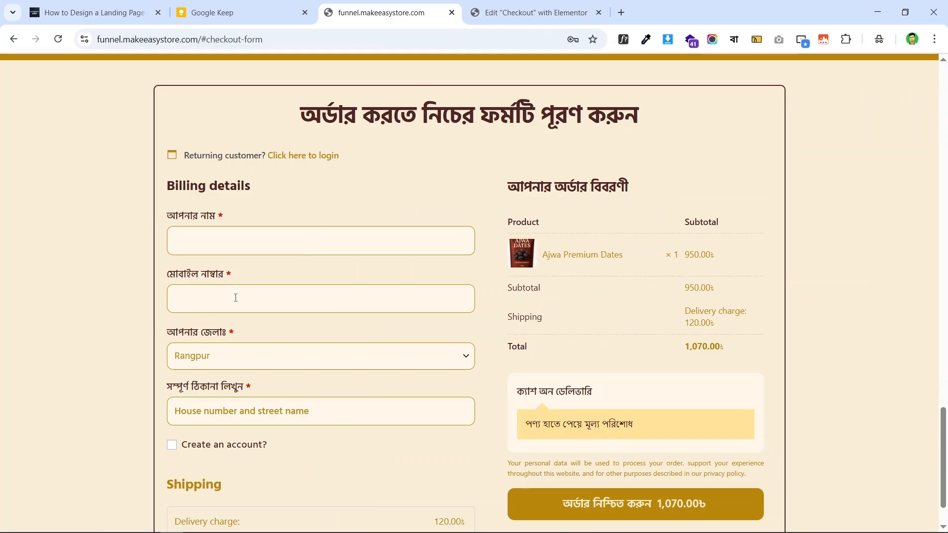
left_click(482, 5)
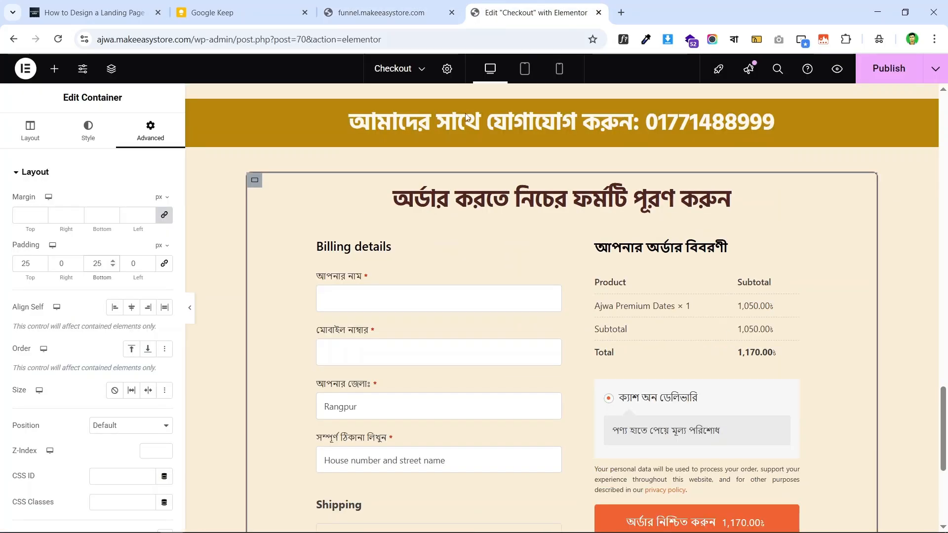
scroll(690, 172, "down", 2)
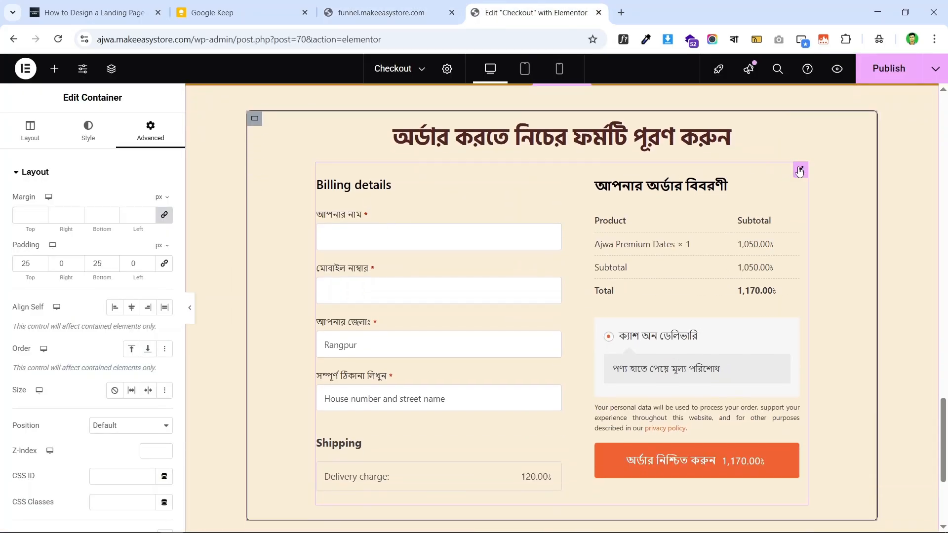
- Open the Checkout Form widget's advanced layout settings and compare with the live checkout page
left_click(800, 170)
left_click(159, 142)
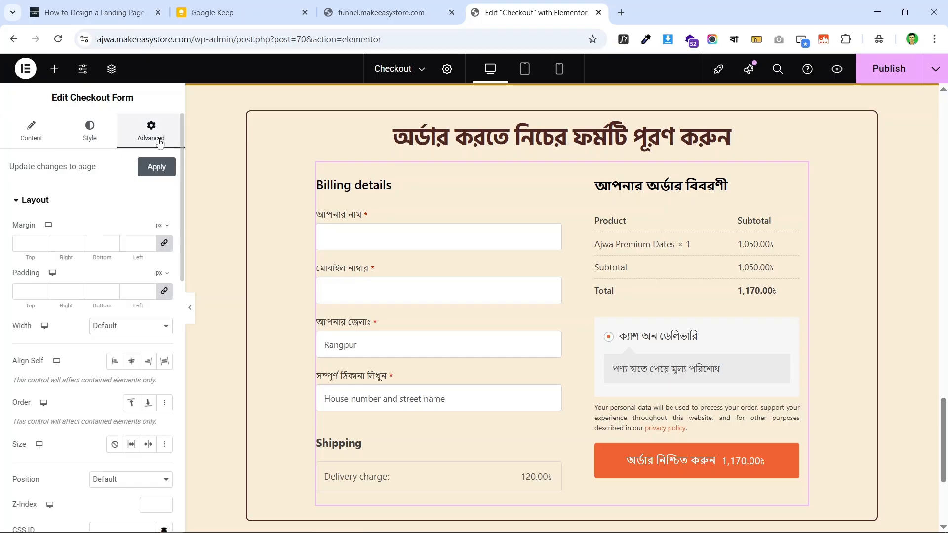
scroll(131, 296, "down", 3)
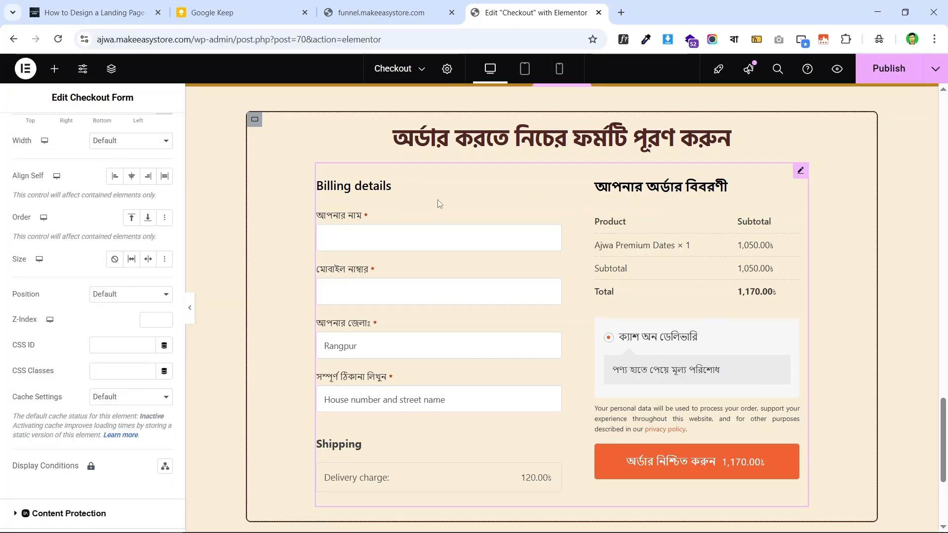
scroll(439, 203, "up", 1)
scroll(489, 104, "down", 2)
left_click(374, 5)
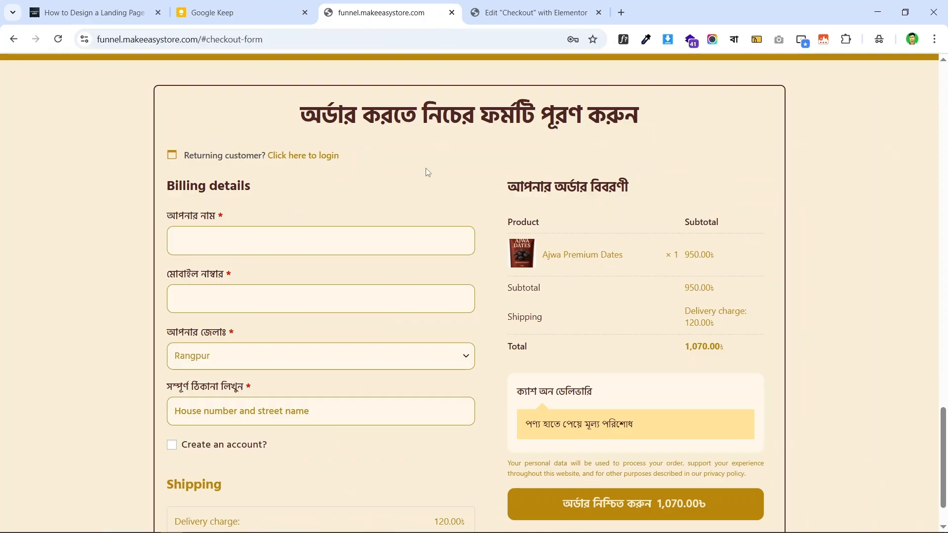
scroll(235, 181, "down", 1)
scroll(339, 161, "up", 3)
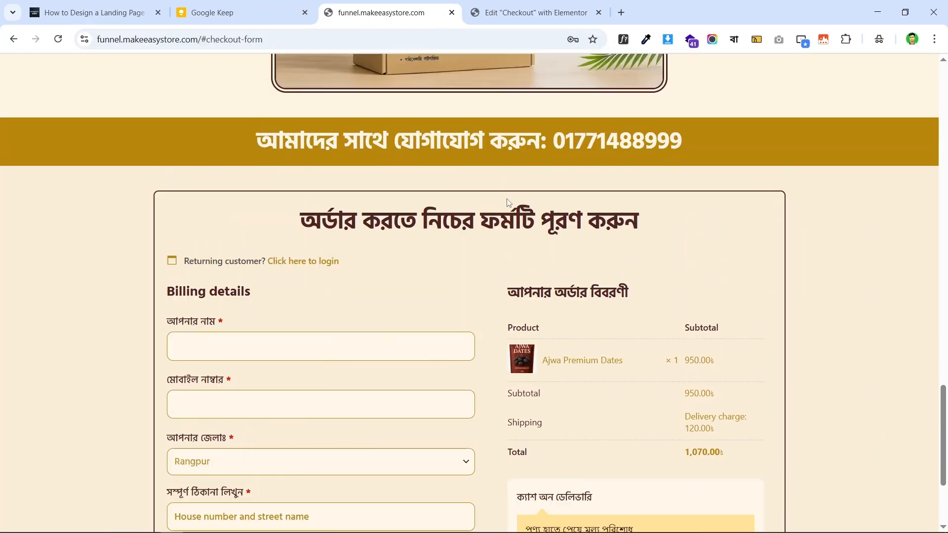
scroll(248, 222, "down", 3)
scroll(439, 225, "up", 3)
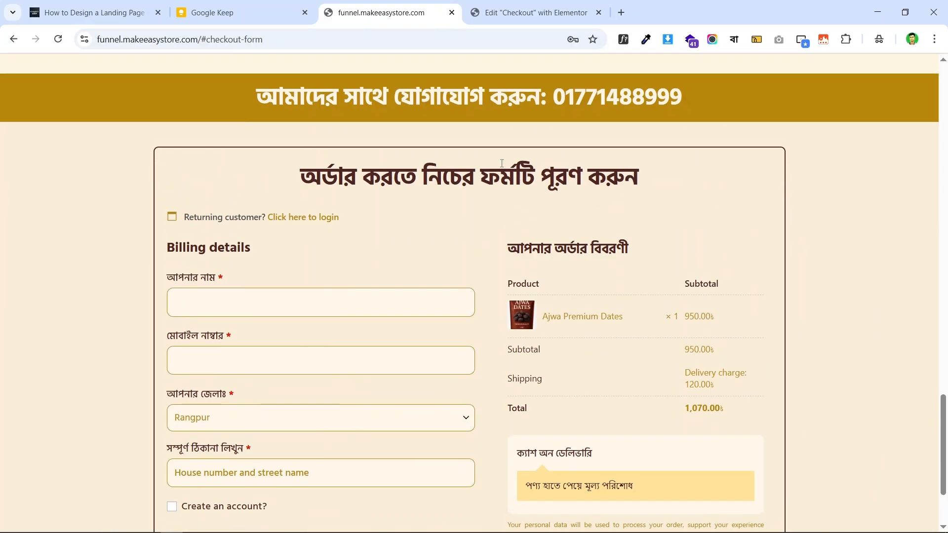
scroll(439, 225, "down", 3)
key("ctrl+Tab")
scroll(449, 210, "up", 2)
scroll(450, 212, "down", 2)
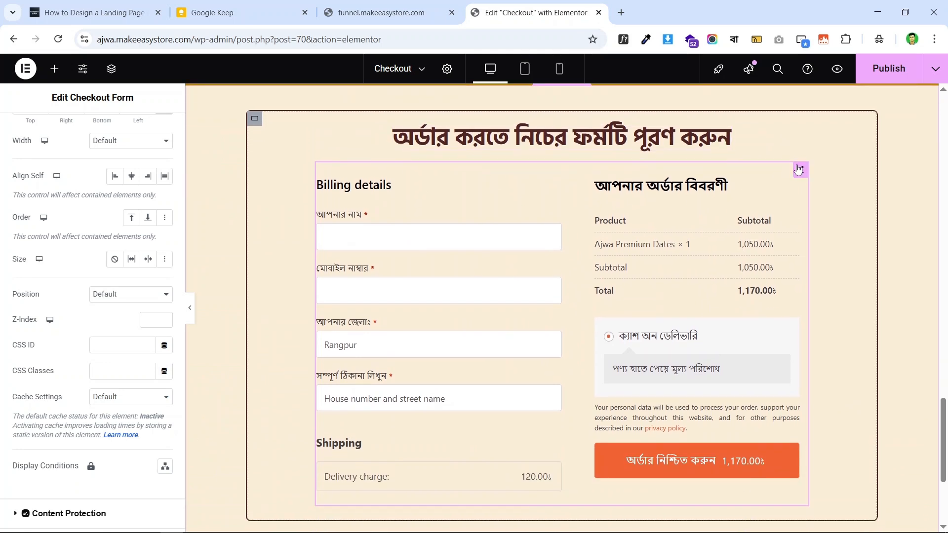
- Reselect the container and Checkout Form widget, then review the live checkout with its 1,070.00৳ total
left_click(255, 119)
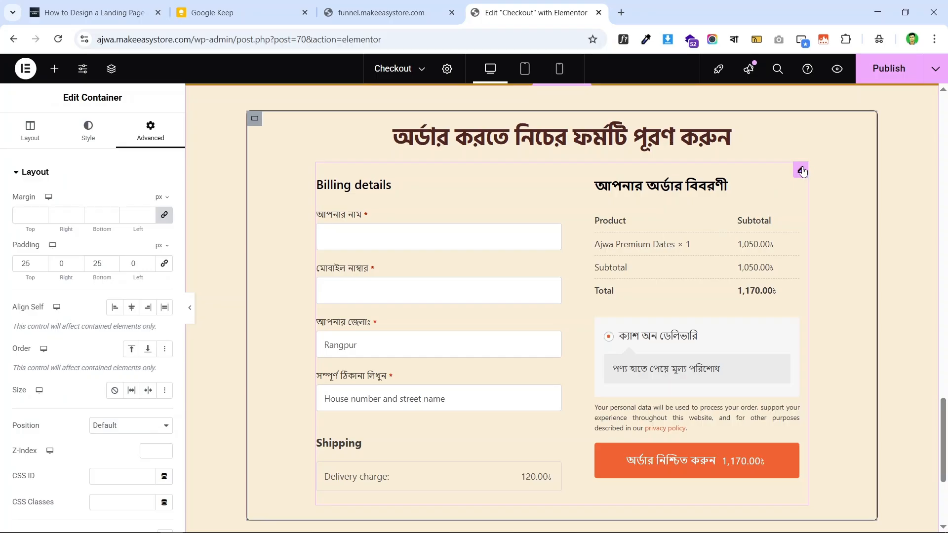
left_click(801, 170)
left_click(391, 9)
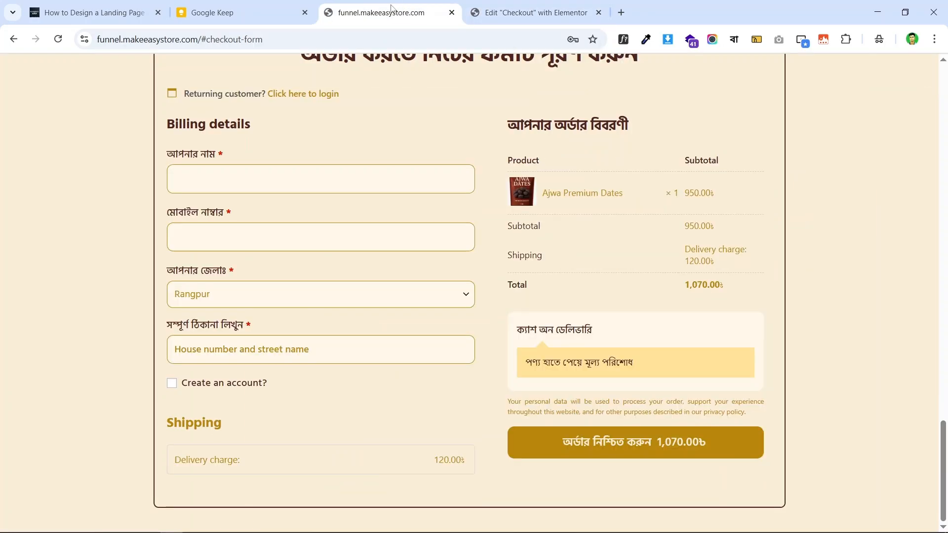
scroll(395, 138, "up", 5)
scroll(331, 153, "down", 5)
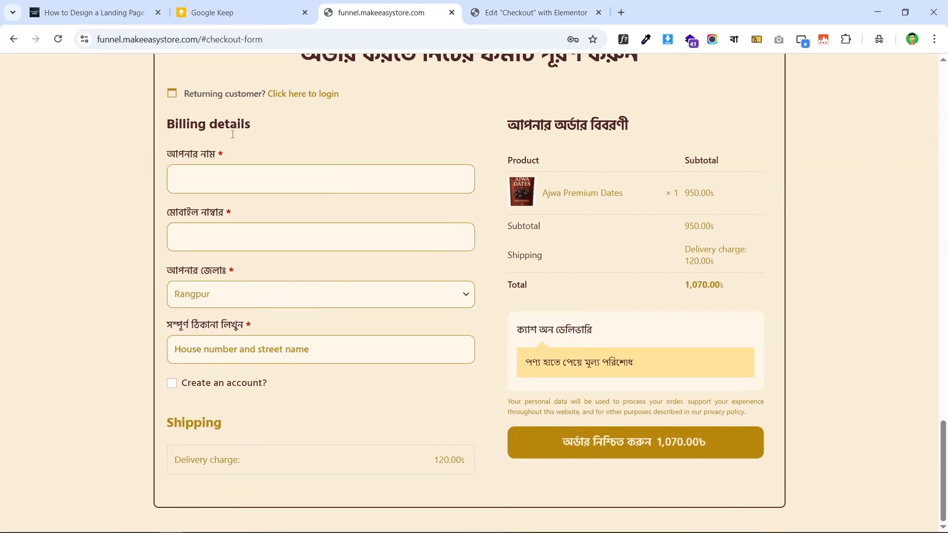
scroll(232, 134, "up", 1)
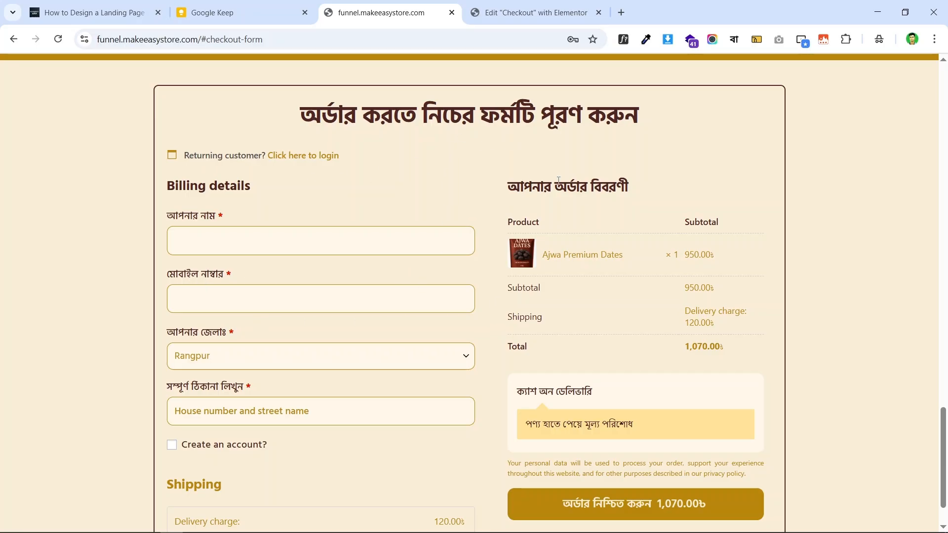
- Set the checkout form's Primary Color and Text Color to the global Primary gold
left_click(533, 12)
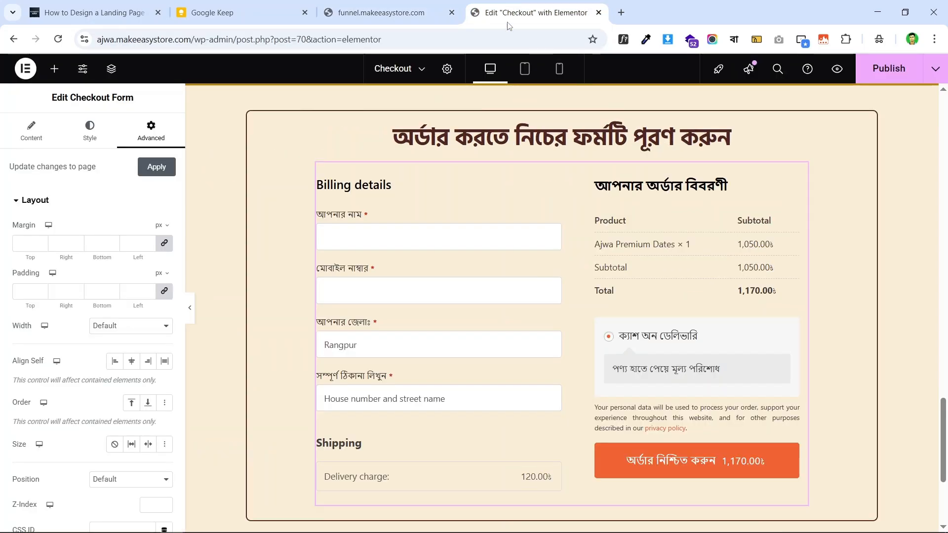
left_click(47, 133)
left_click(91, 132)
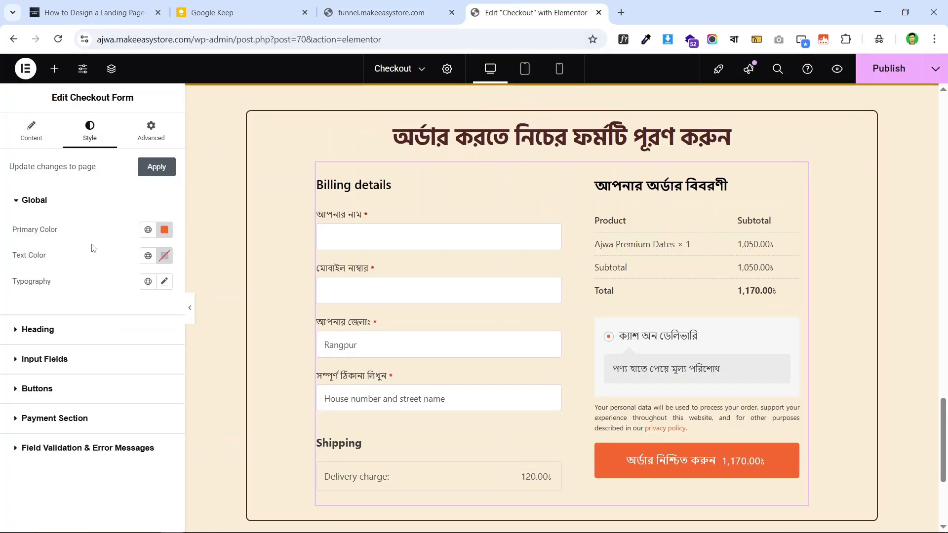
left_click(150, 229)
left_click(70, 294)
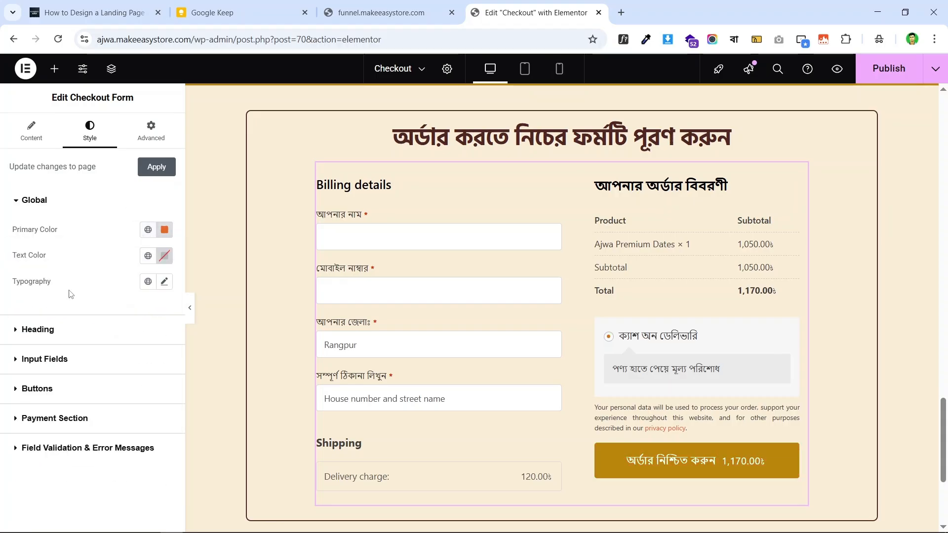
left_click(148, 256)
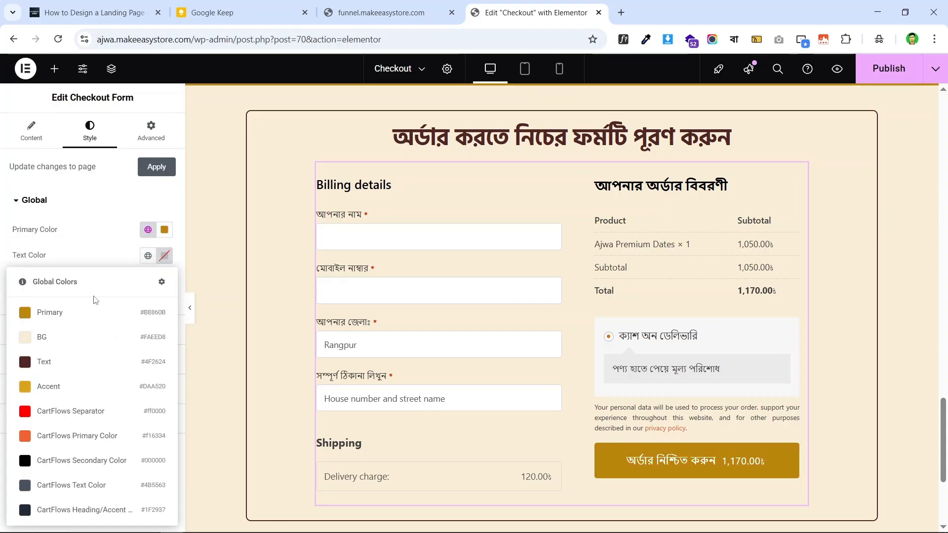
left_click(75, 319)
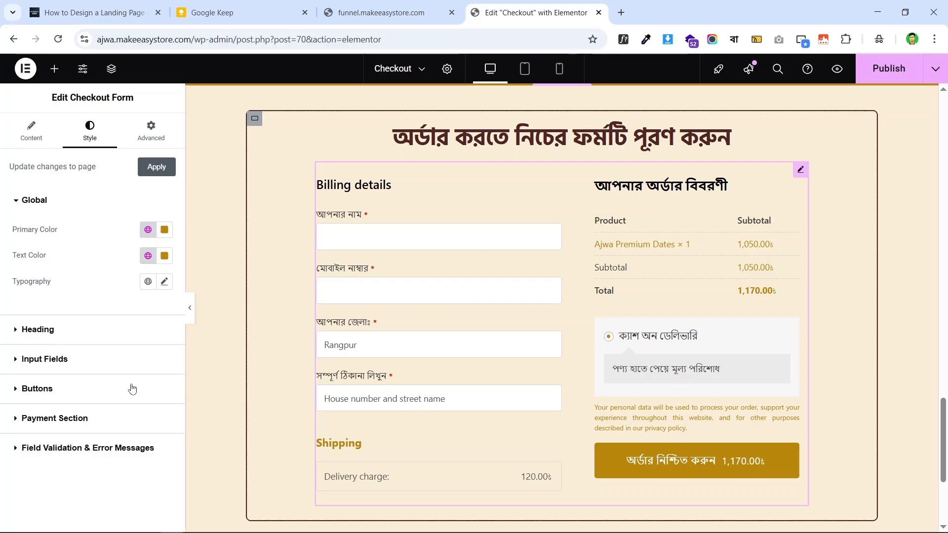
- Set the checkout form's heading colour to the global Text colour, comparing with the live page
left_click(47, 338)
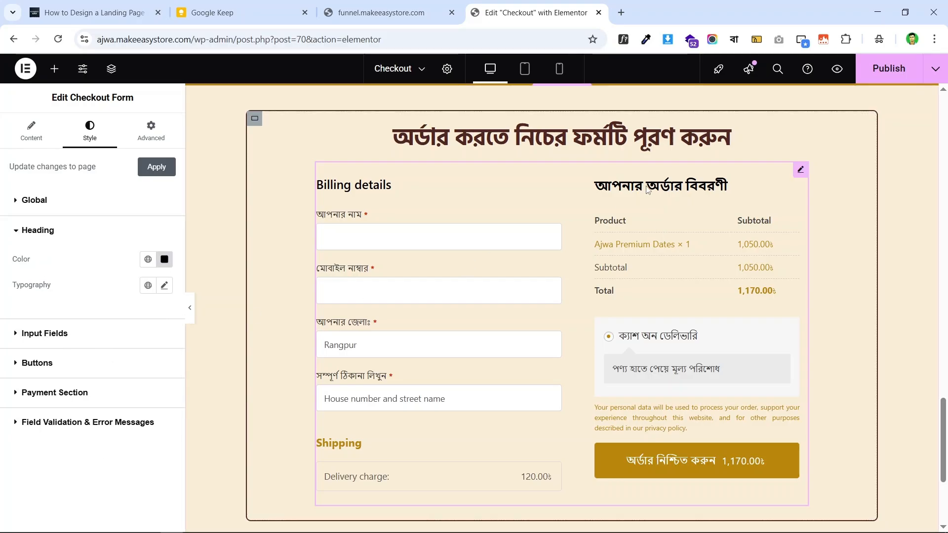
left_click(381, 13)
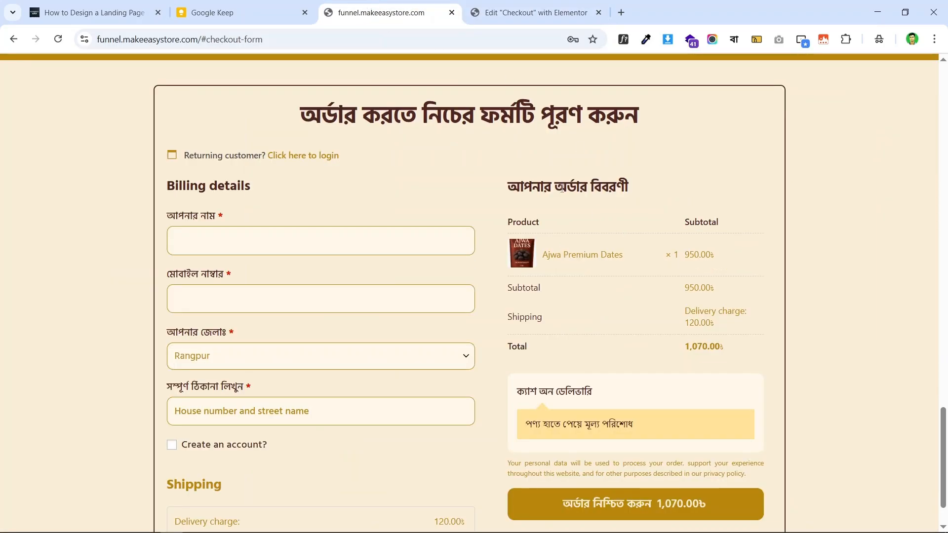
left_click(509, 7)
left_click(448, 5)
left_click(517, 6)
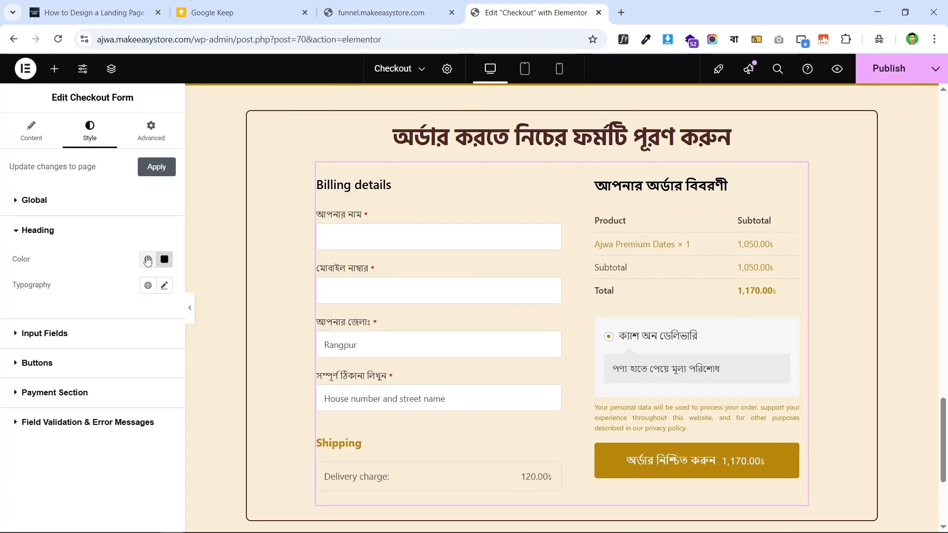
left_click(147, 261)
left_click(66, 370)
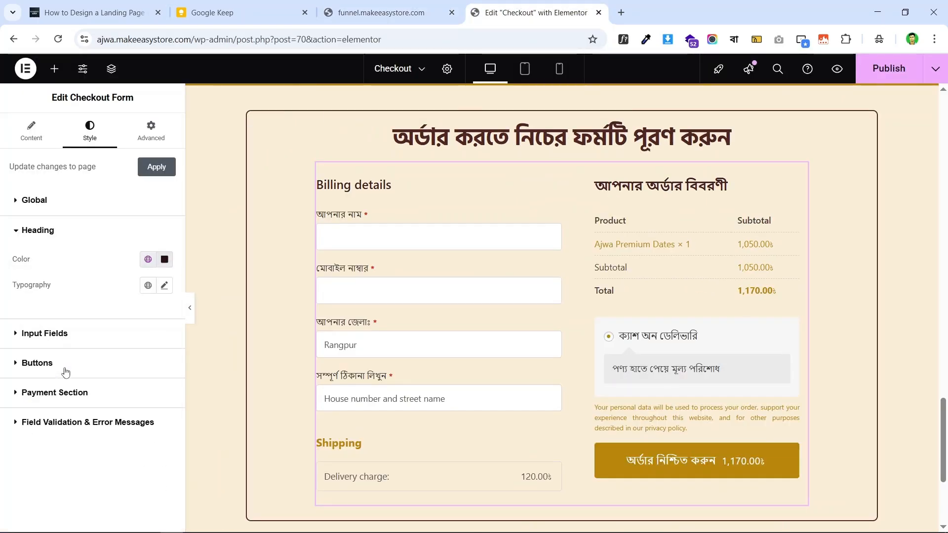
- Identify the live order summary heading's font with WhatFont
left_click(394, 7)
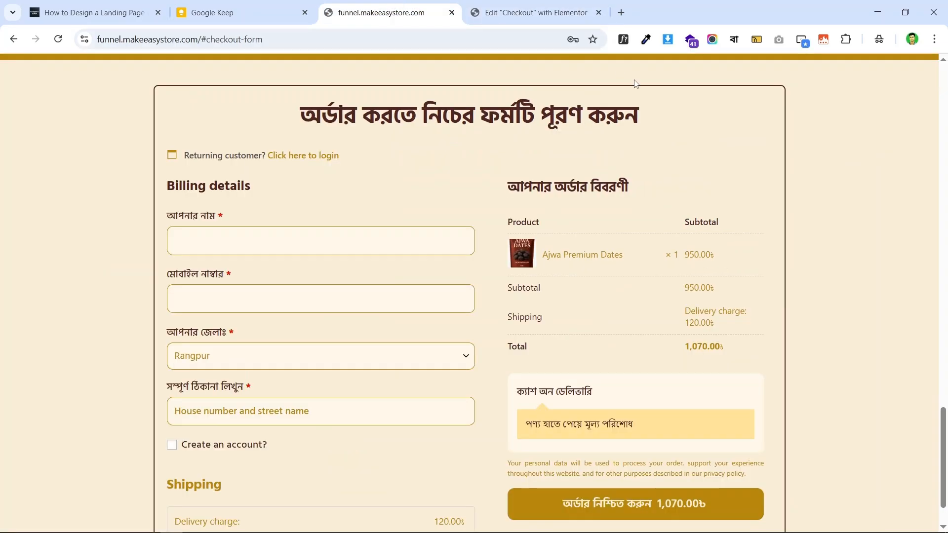
left_click(623, 39)
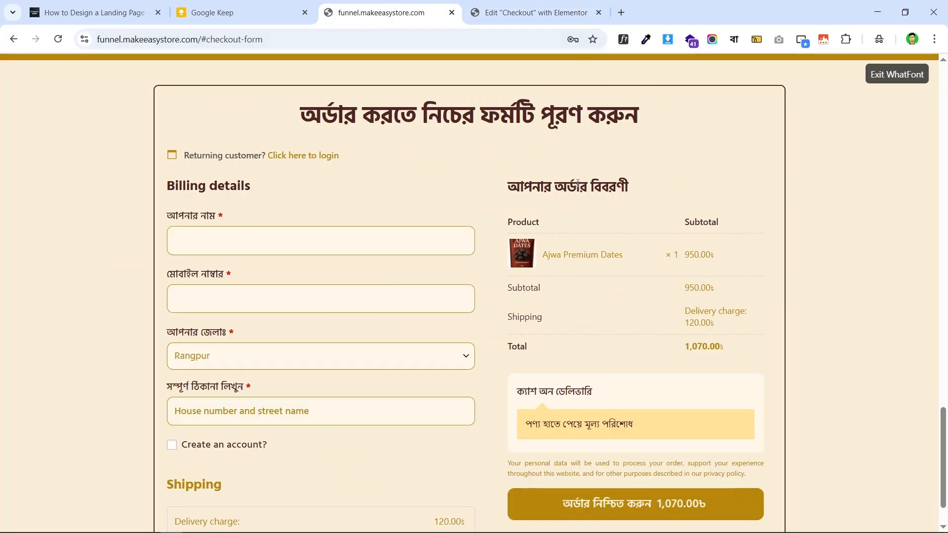
left_click(576, 182)
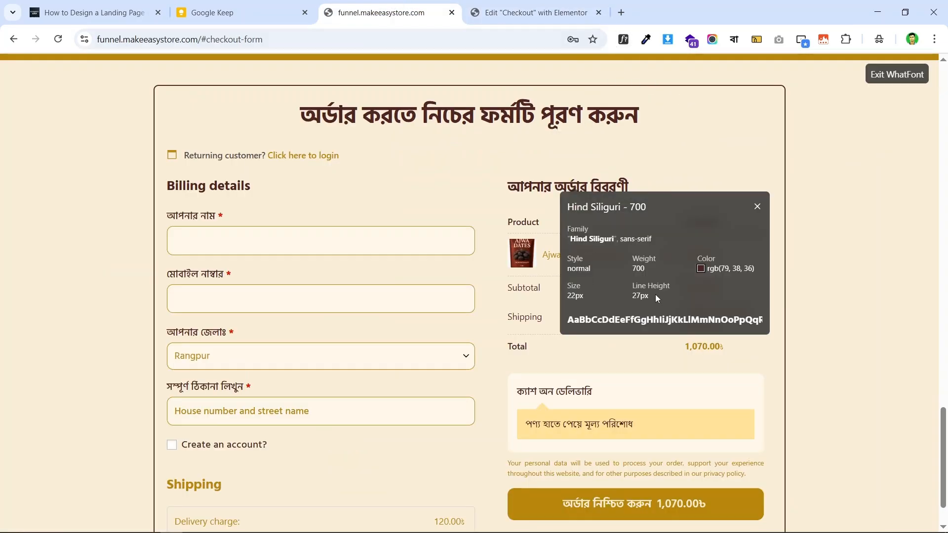
left_click(522, 7)
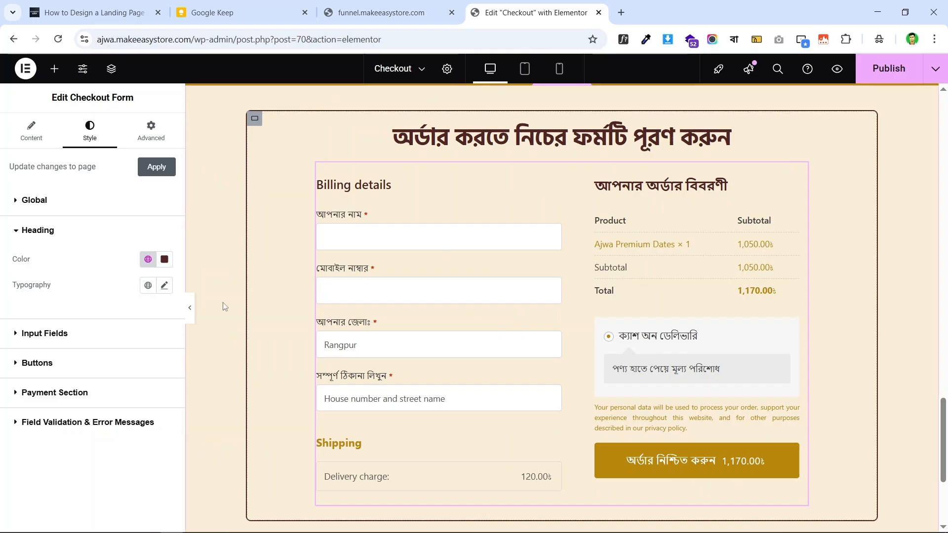
left_click(163, 286)
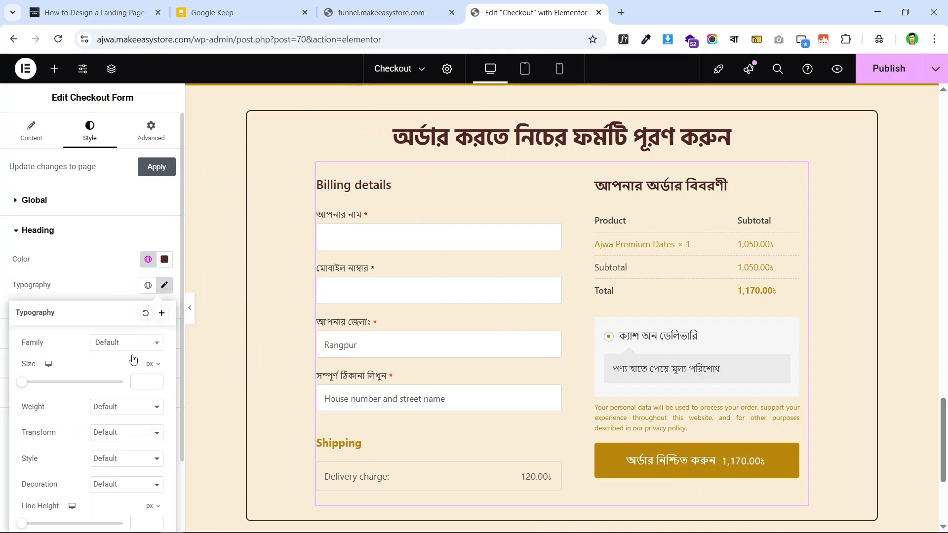
- Set heading typography to Hind Siliguri, size 22, line height 27, weight 700 (Bold)
left_click(129, 344)
type("hind")
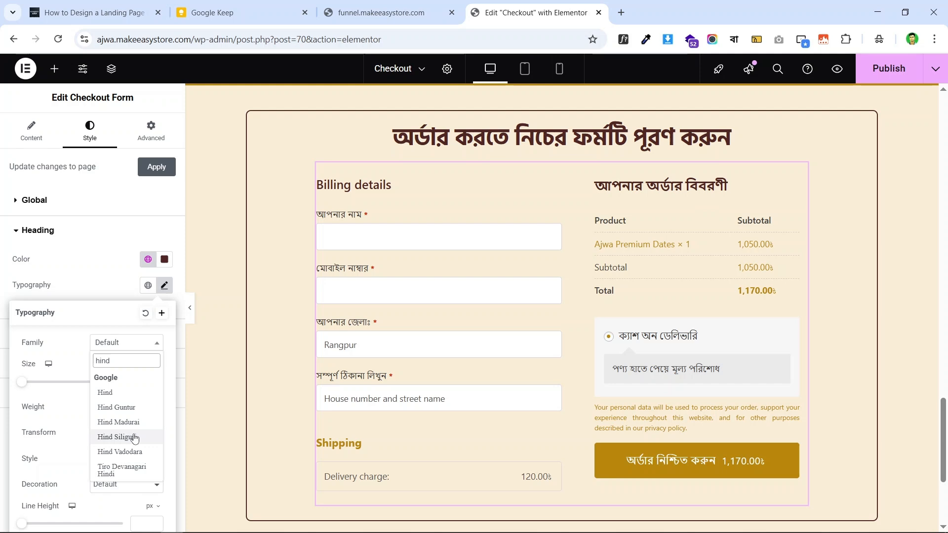
left_click(131, 437)
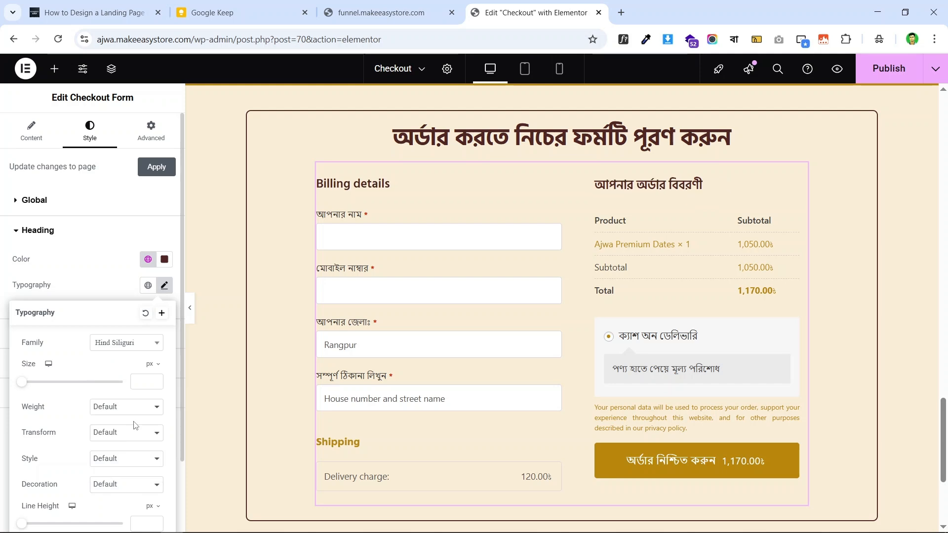
type("22")
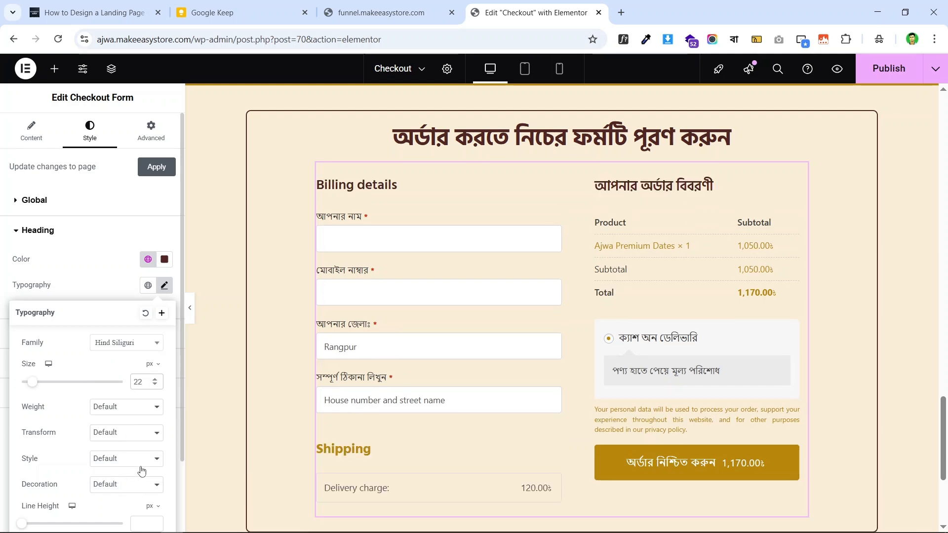
scroll(127, 395, "down", 2)
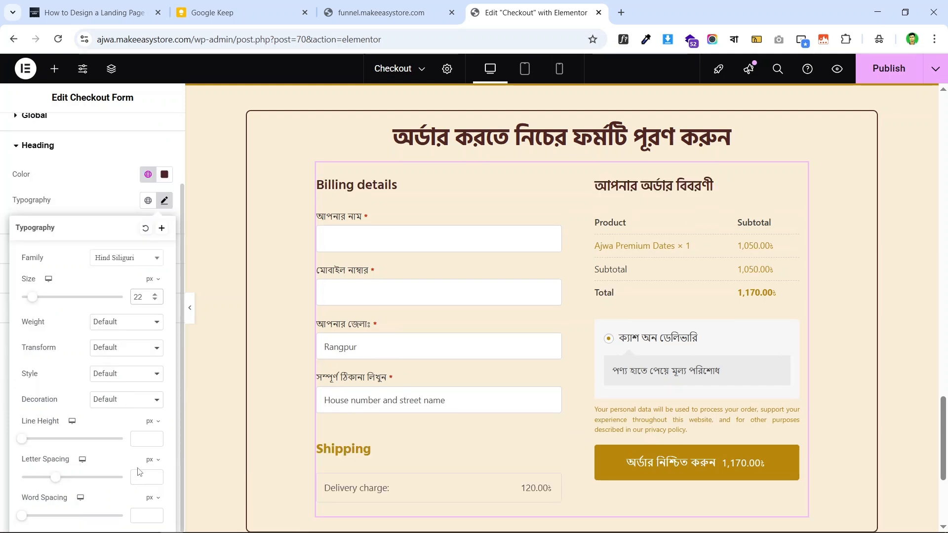
left_click(144, 439)
type("27")
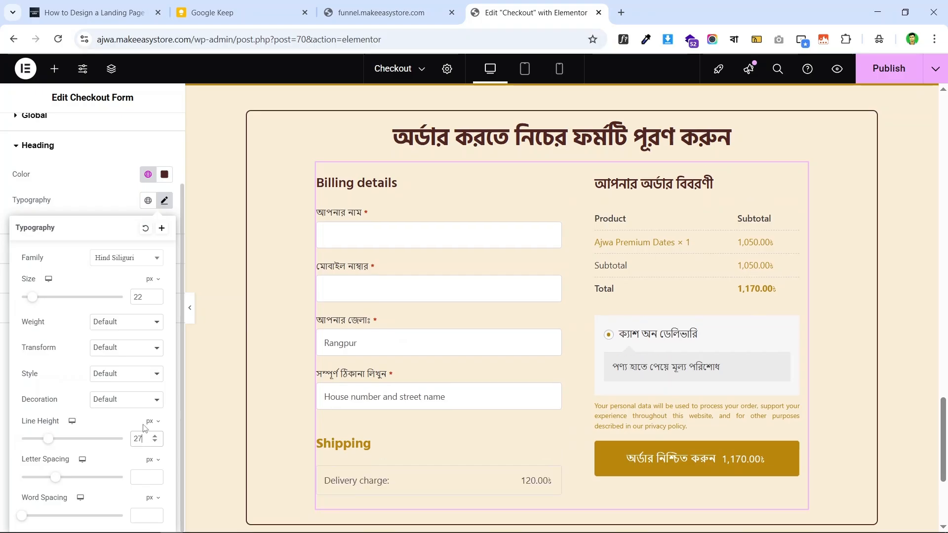
left_click(126, 327)
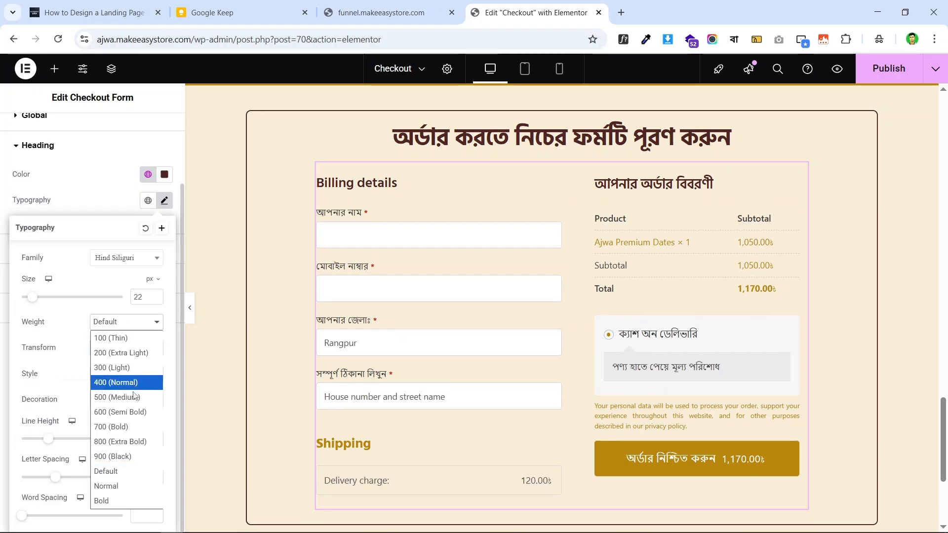
left_click(138, 426)
- Compare the heading fonts with the live checkout page and turn off WhatFont
left_click(445, 17)
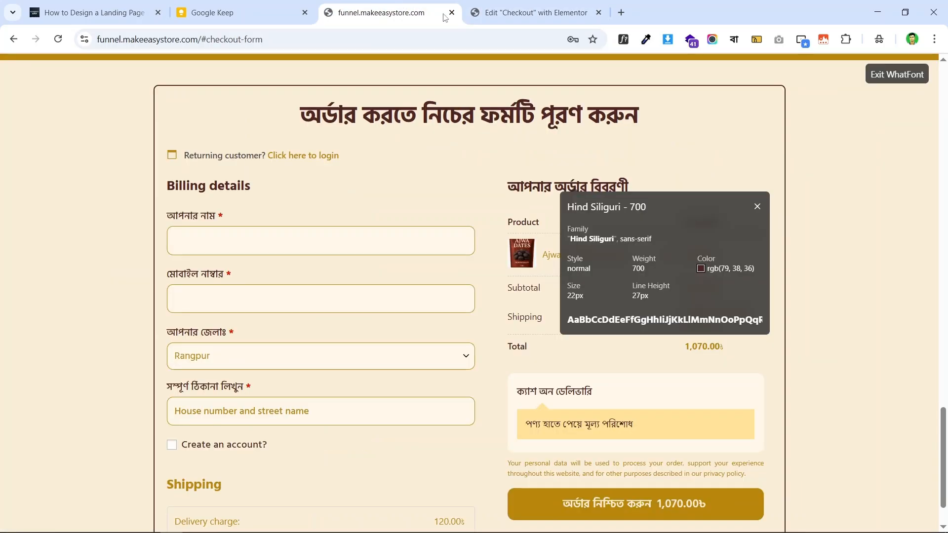
left_click(516, 4)
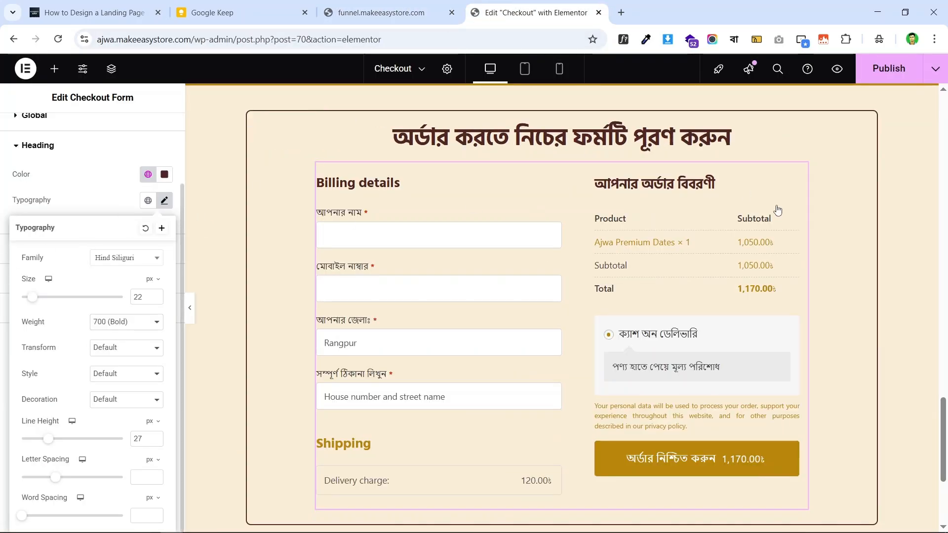
left_click(385, 12)
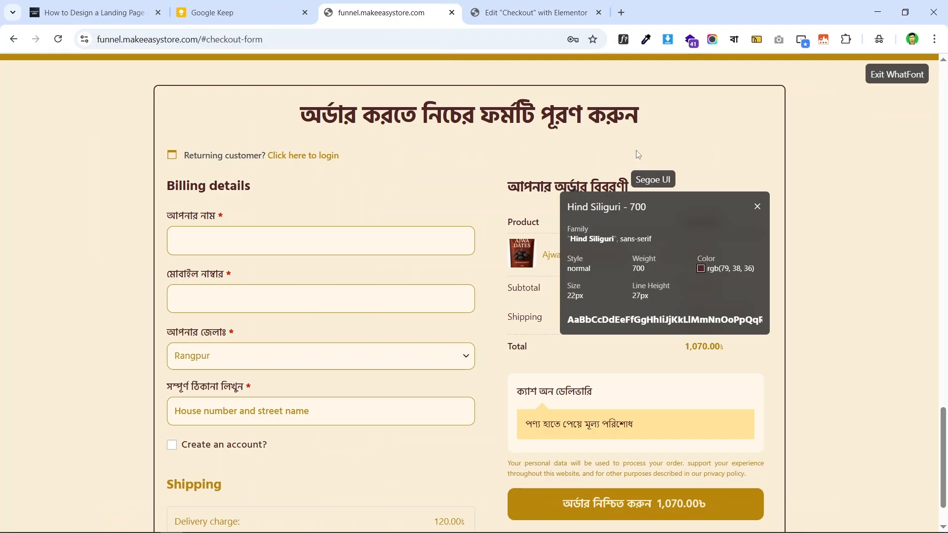
left_click(623, 39)
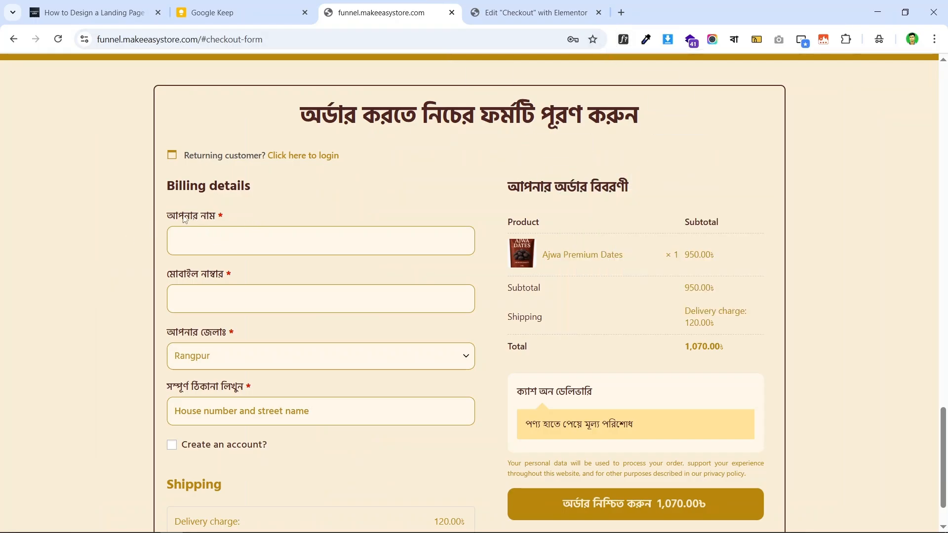
- Inspect the live Billing details heading font with WhatFont
left_click(624, 39)
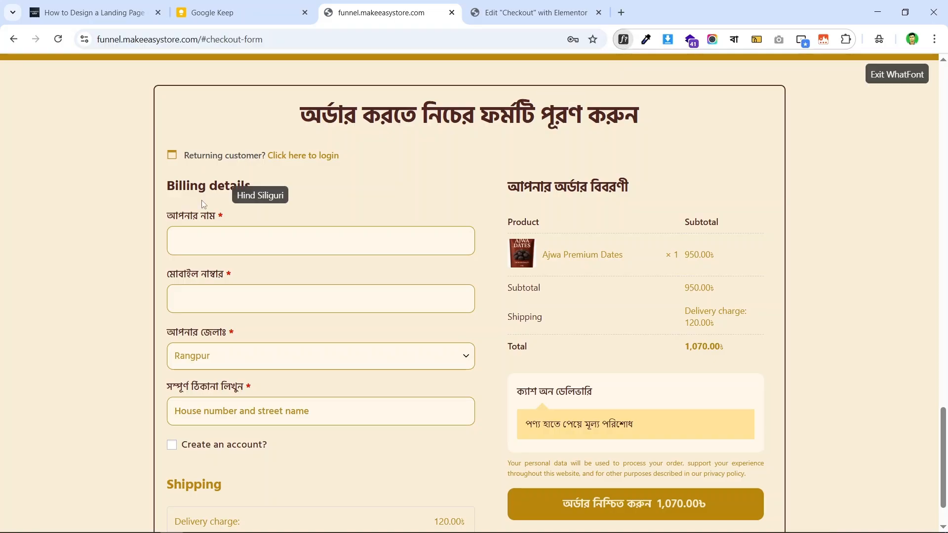
left_click(202, 218)
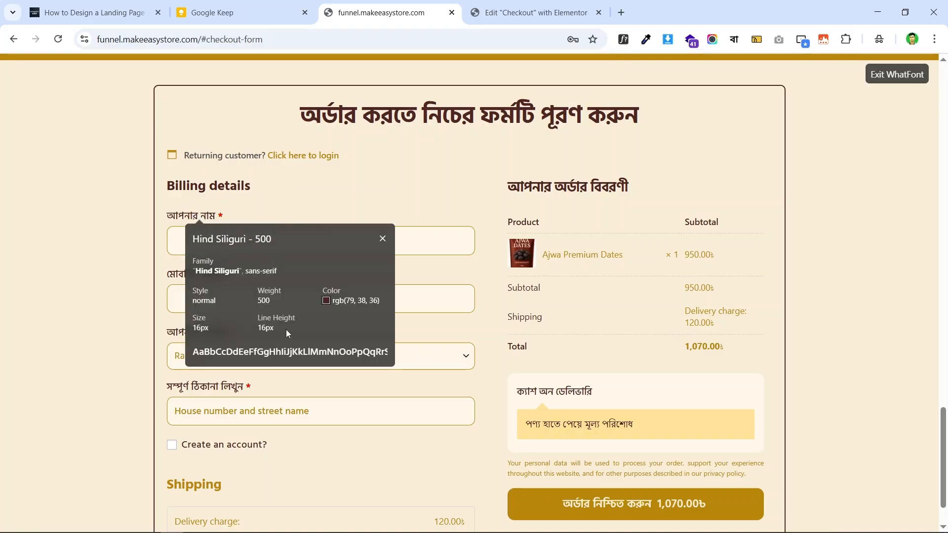
key("ctrl+Tab")
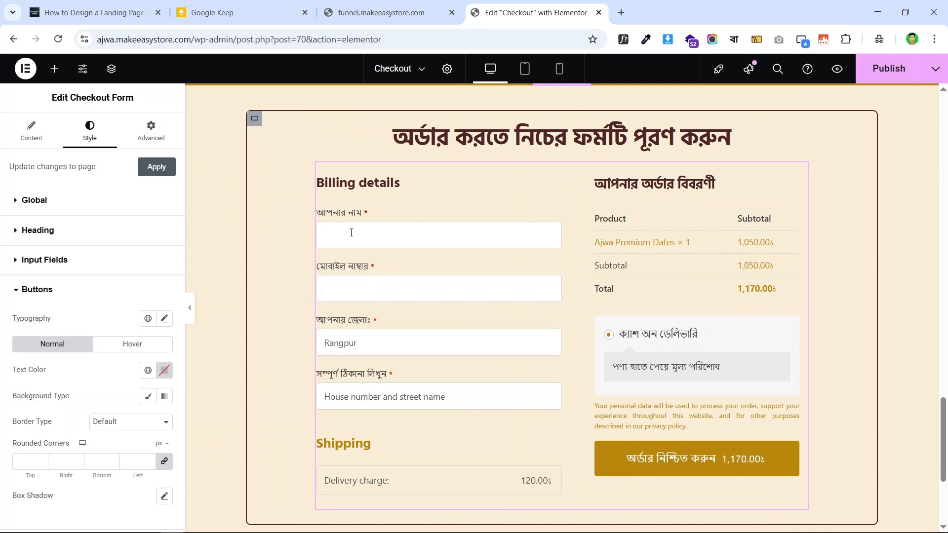
- Give the input fields the Hind Siliguri font at 16 px size
left_click(51, 291)
left_click(57, 263)
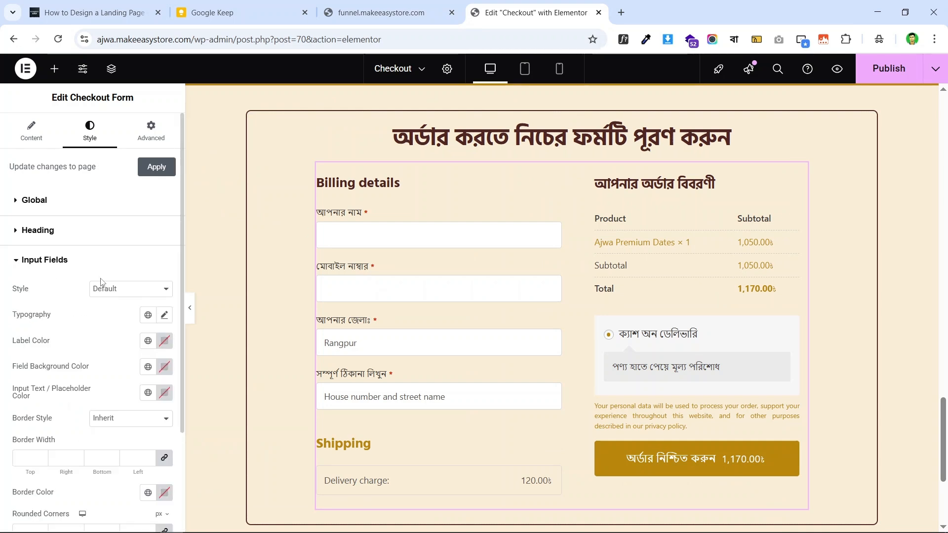
left_click(164, 315)
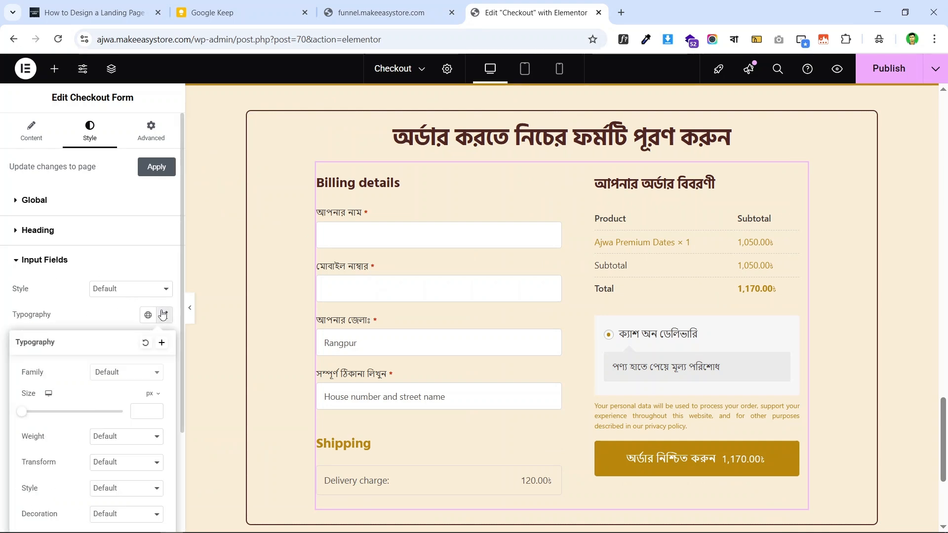
left_click(115, 376)
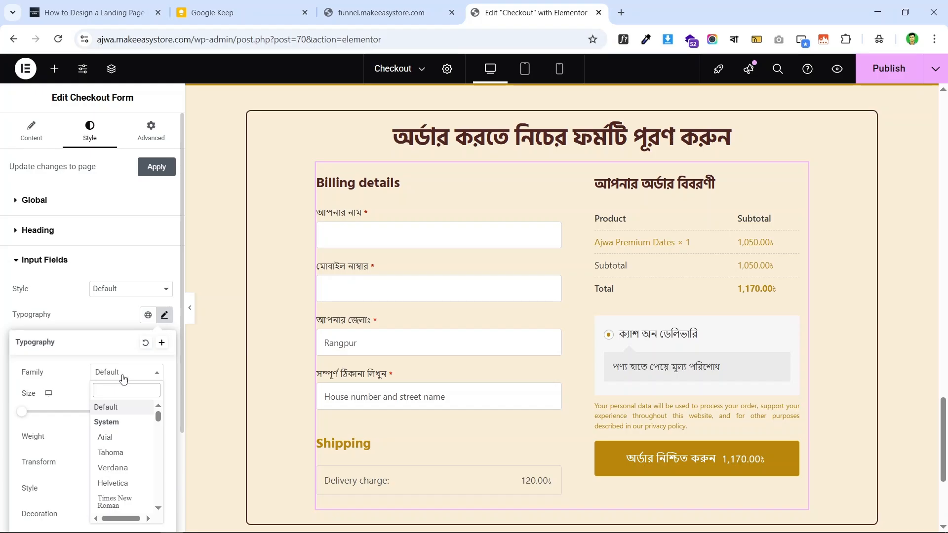
type("hind")
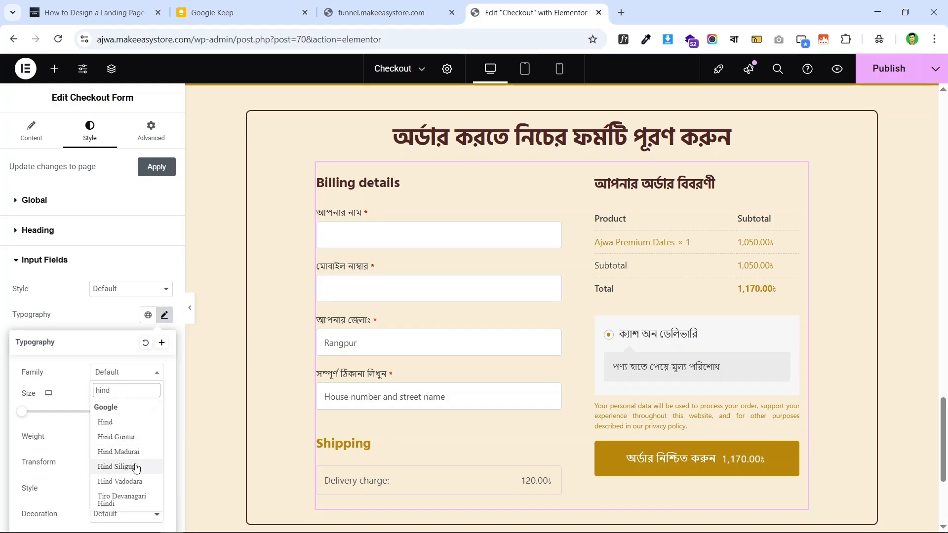
left_click(135, 467)
left_click(143, 413)
type("16")
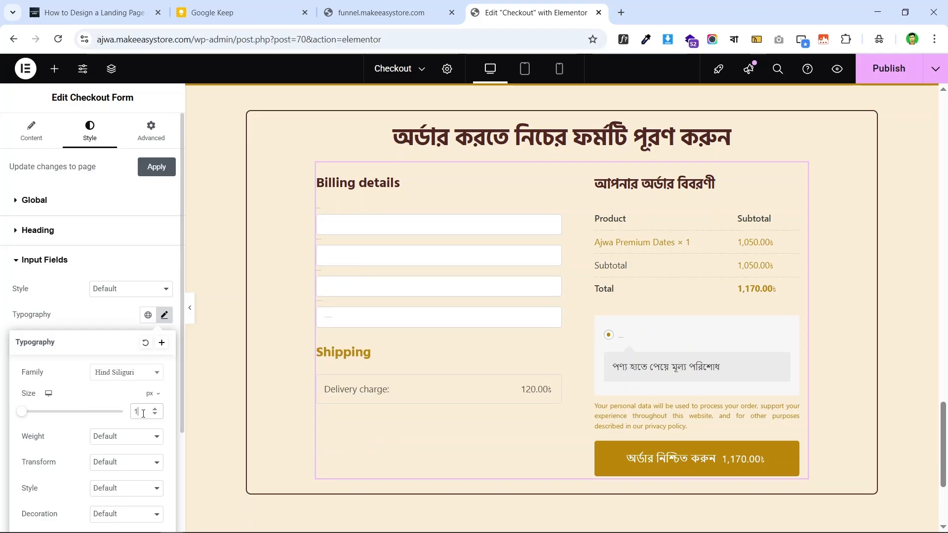
- Set the input field font weight to 500 (Medium) and line height to 16
left_click(124, 437)
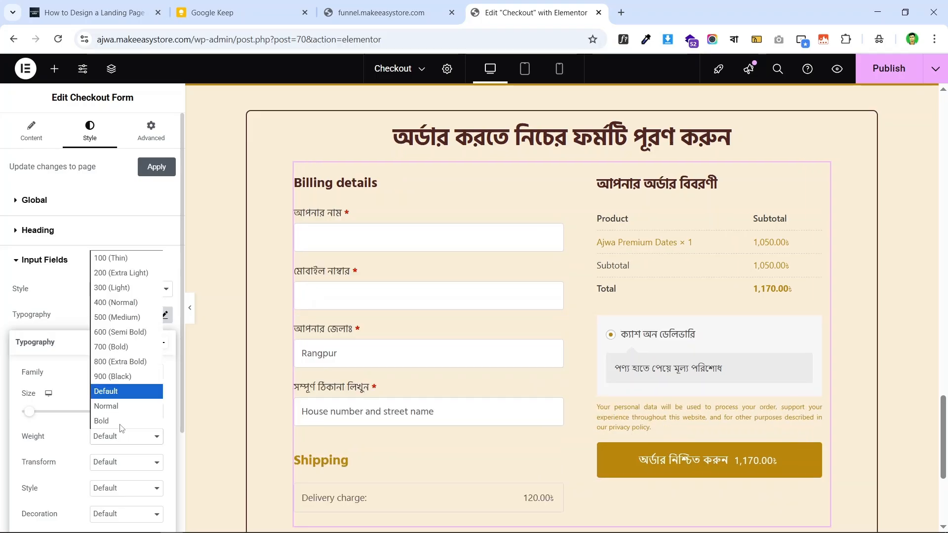
left_click(126, 303)
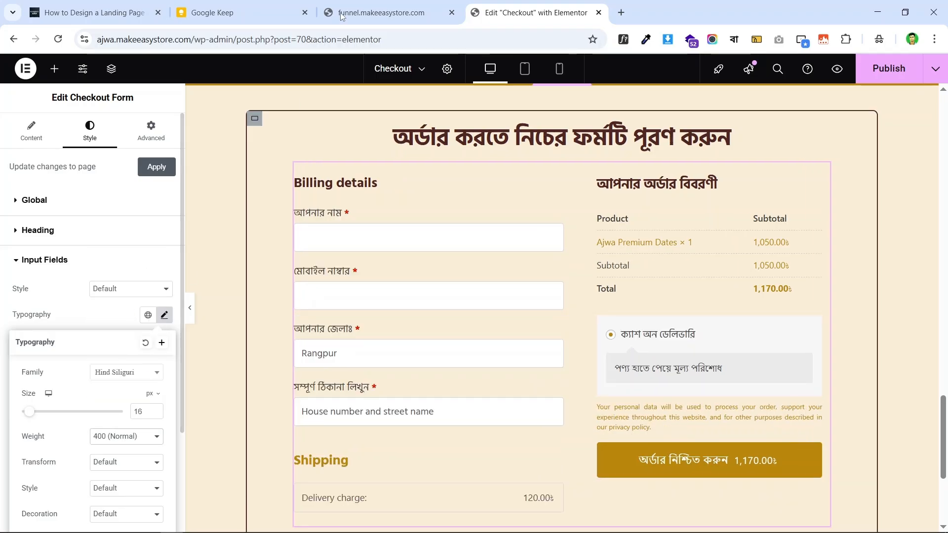
left_click(353, 3)
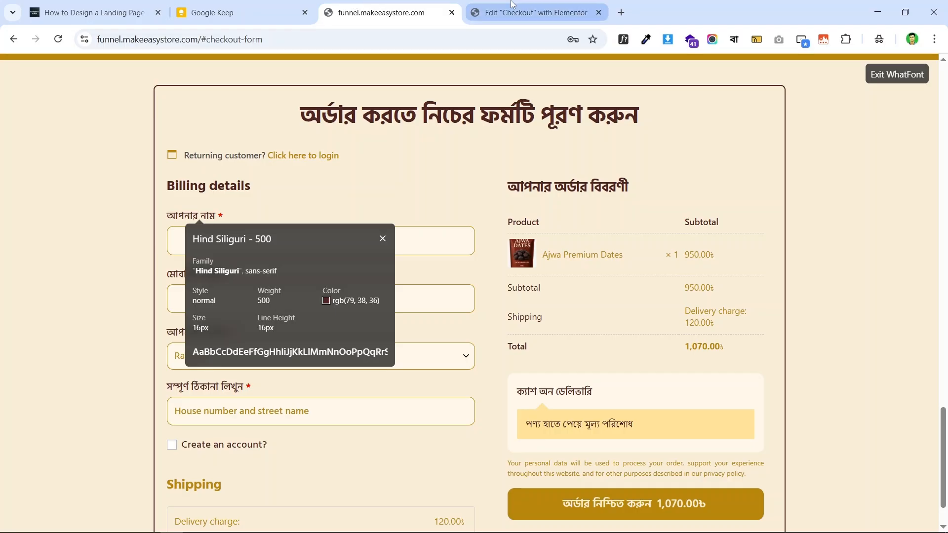
left_click(530, 12)
left_click(115, 448)
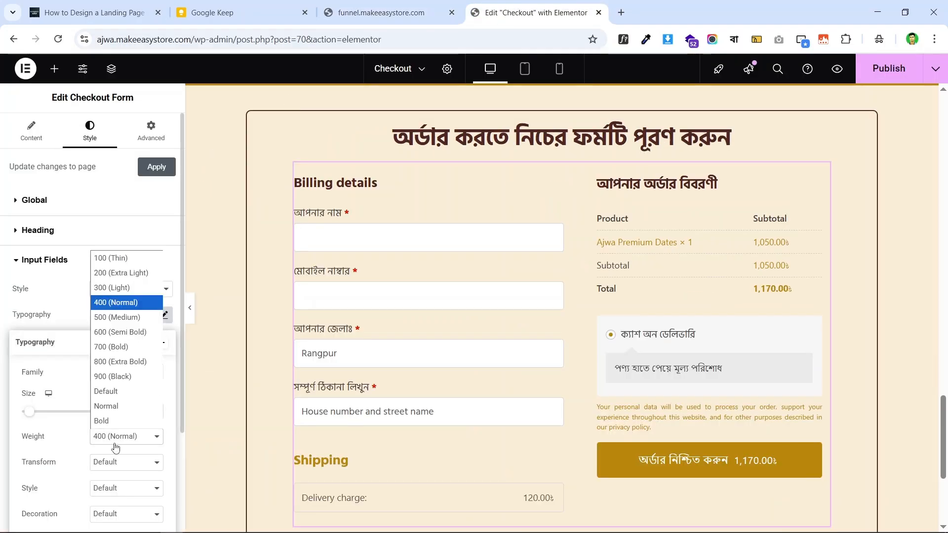
left_click(126, 318)
scroll(109, 331, "down", 3)
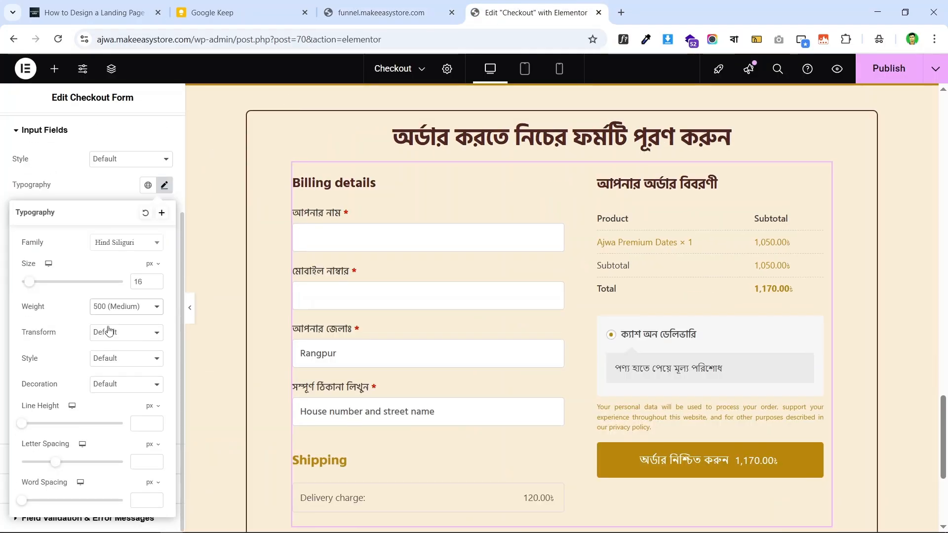
left_click(140, 426)
type("16")
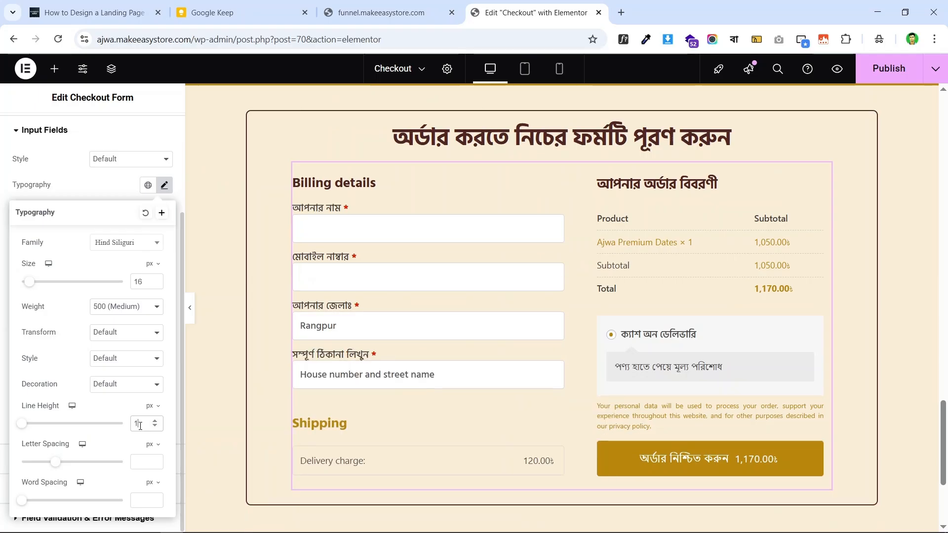
left_click(1, 214)
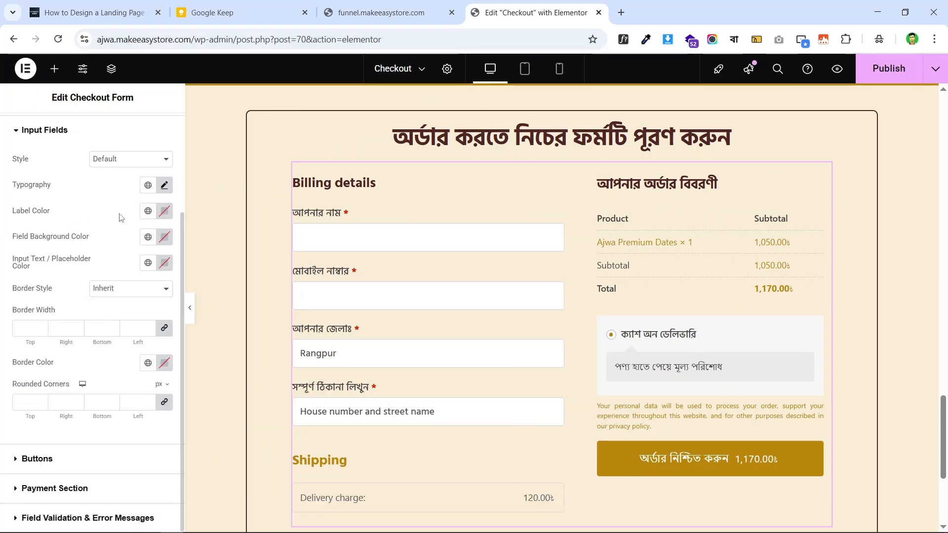
- Set the checkout form's label colour to the global Text colour
left_click(147, 211)
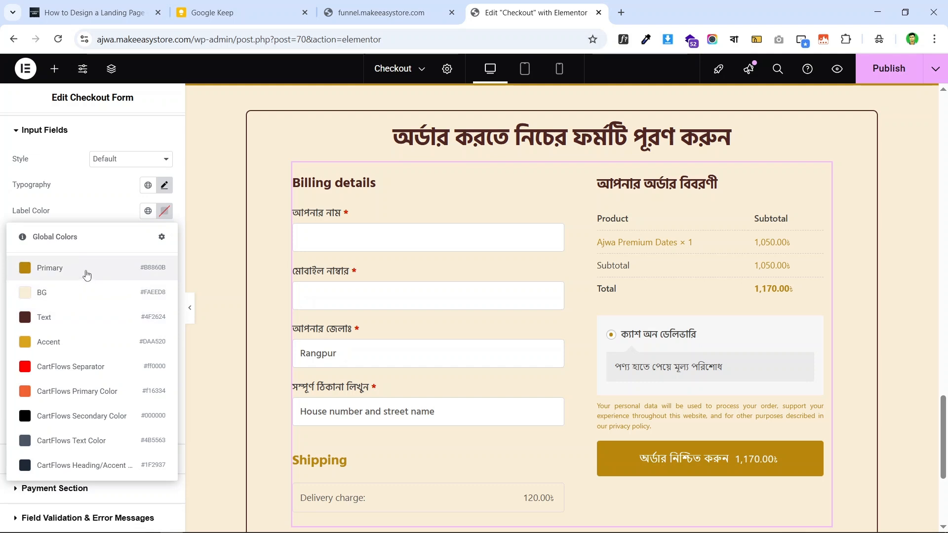
left_click(53, 325)
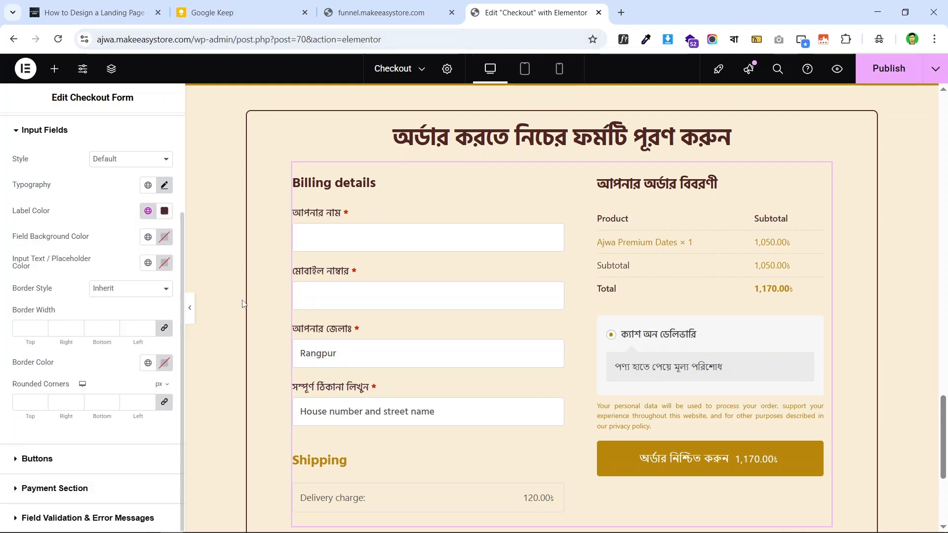
left_click(399, 5)
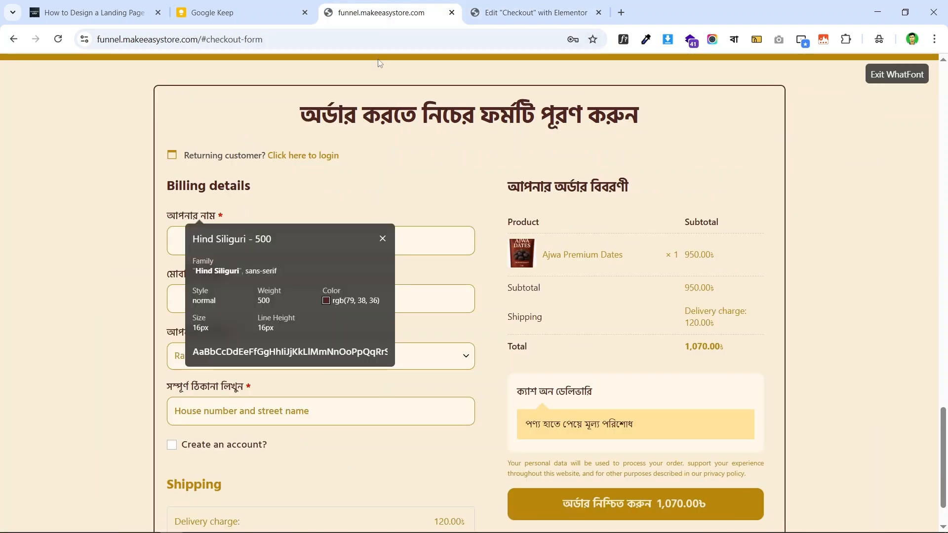
left_click(519, 5)
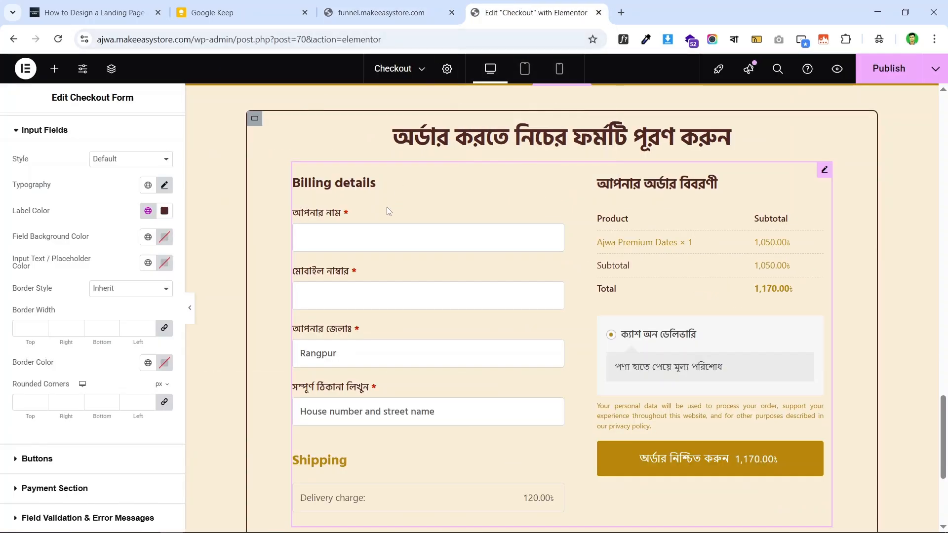
scroll(411, 290, "down", 2)
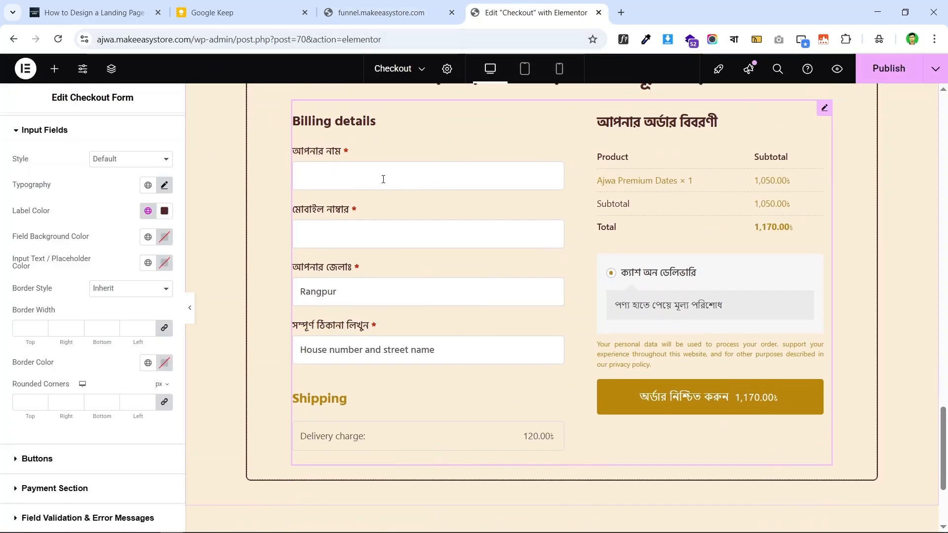
left_click(422, 179)
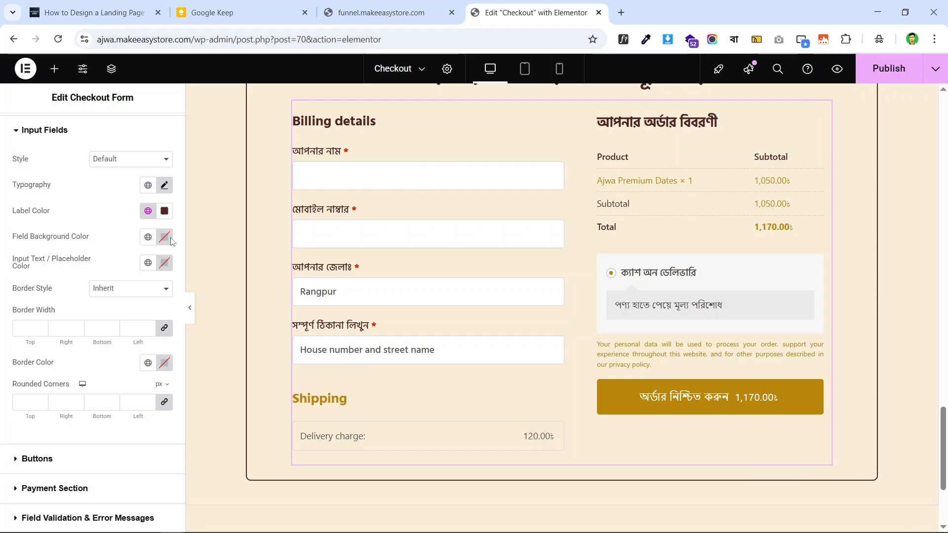
- Set the field background colour to the global BG colour, comparing with the live page
left_click(148, 238)
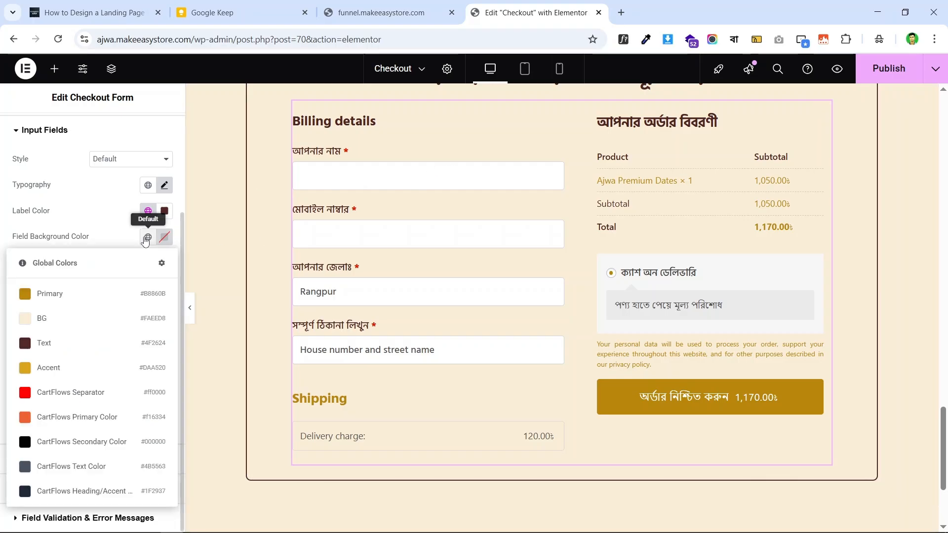
left_click(70, 320)
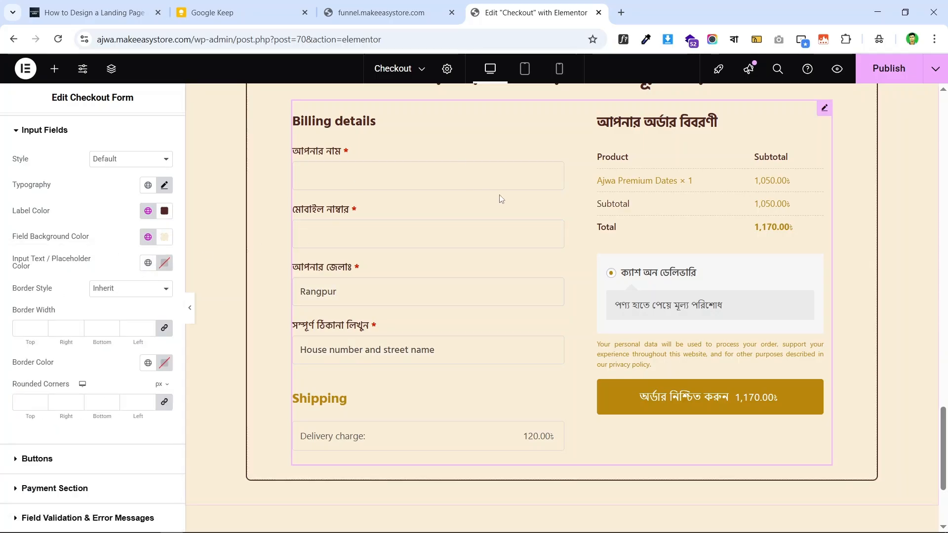
left_click(389, 12)
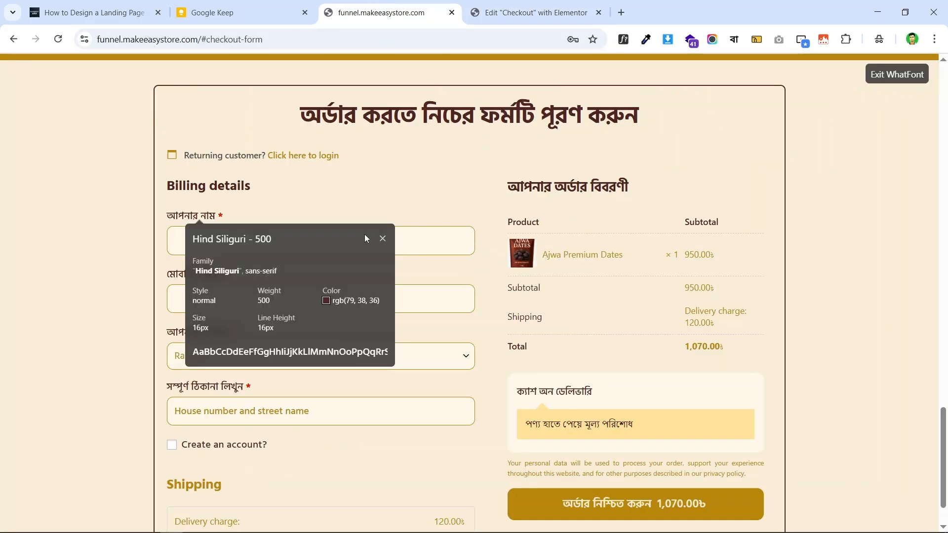
left_click(383, 239)
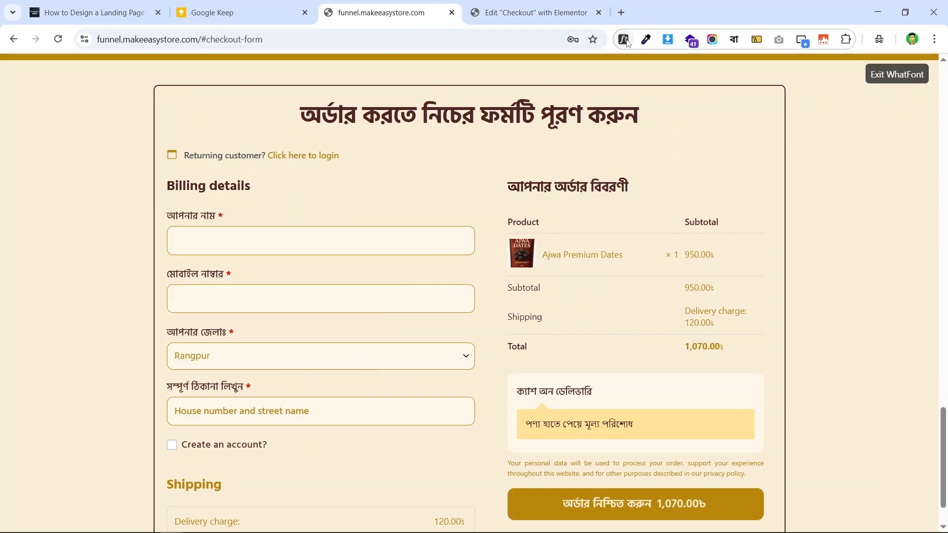
left_click(531, 13)
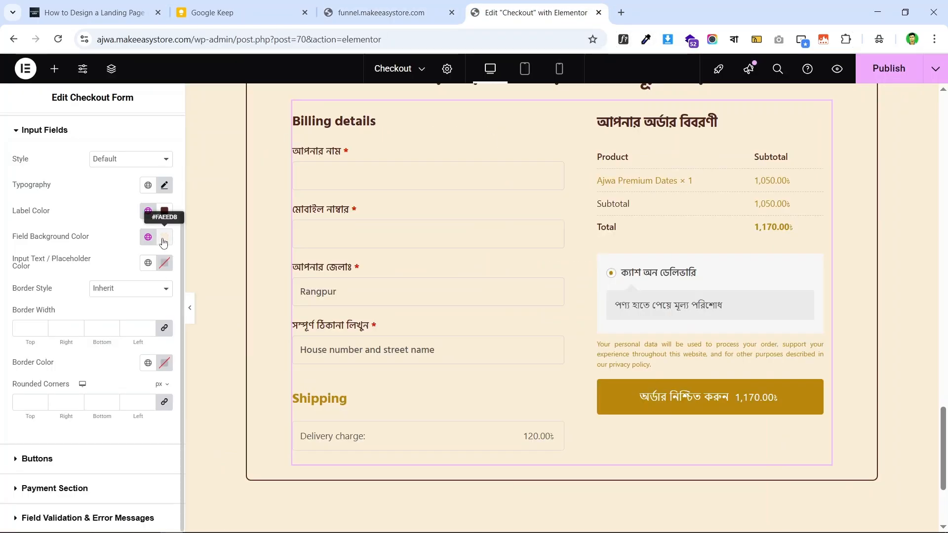
left_click(359, 5)
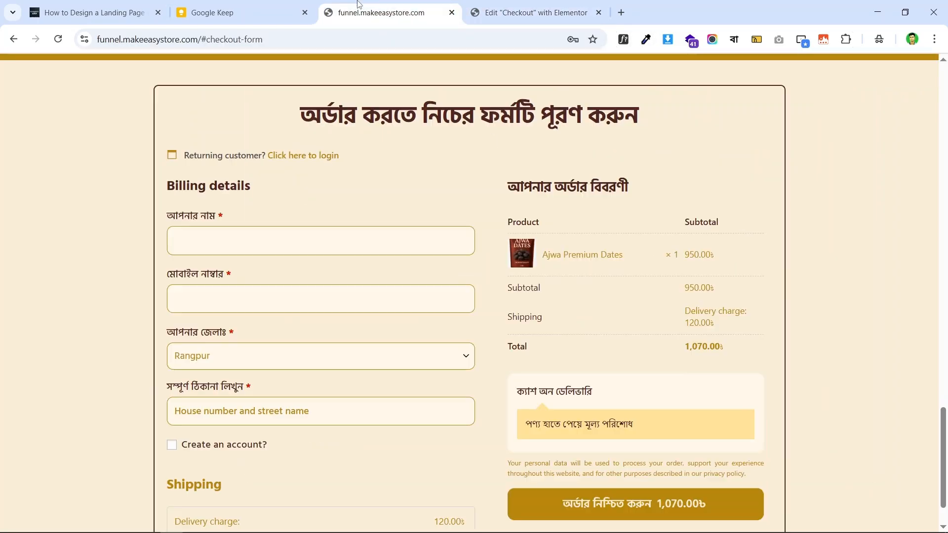
left_click(507, 6)
- Lighten the field background to cream #FFF6E5 in the colour picker
left_click(164, 239)
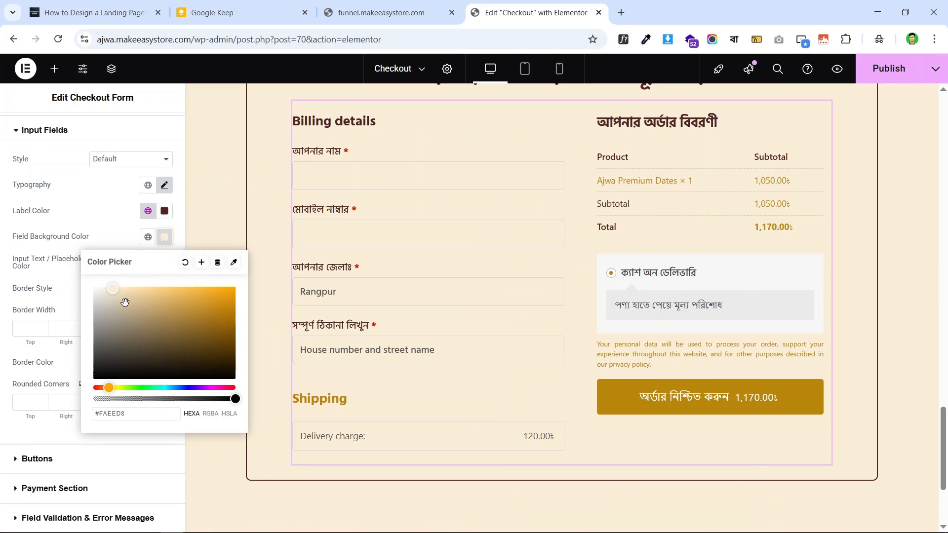
left_click_drag(122, 300, 102, 285)
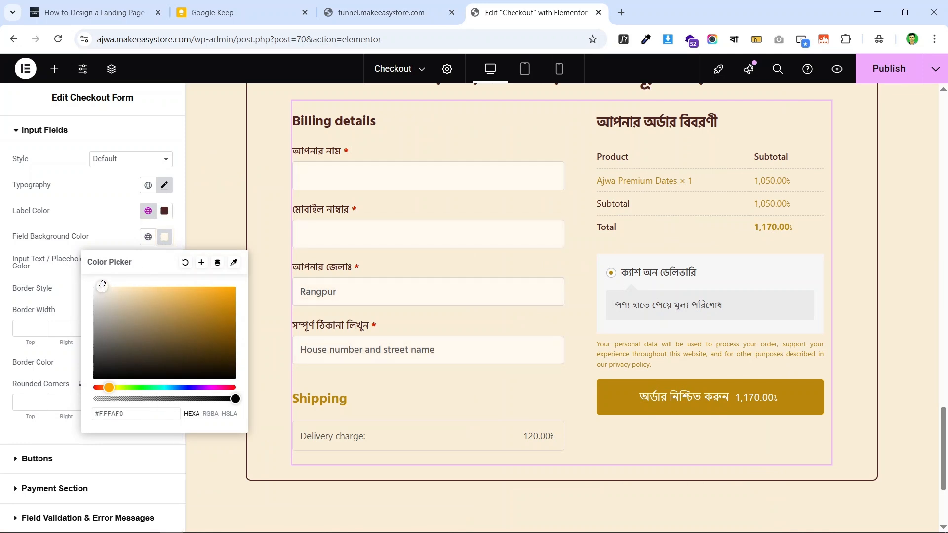
left_click(389, 5)
left_click(528, 12)
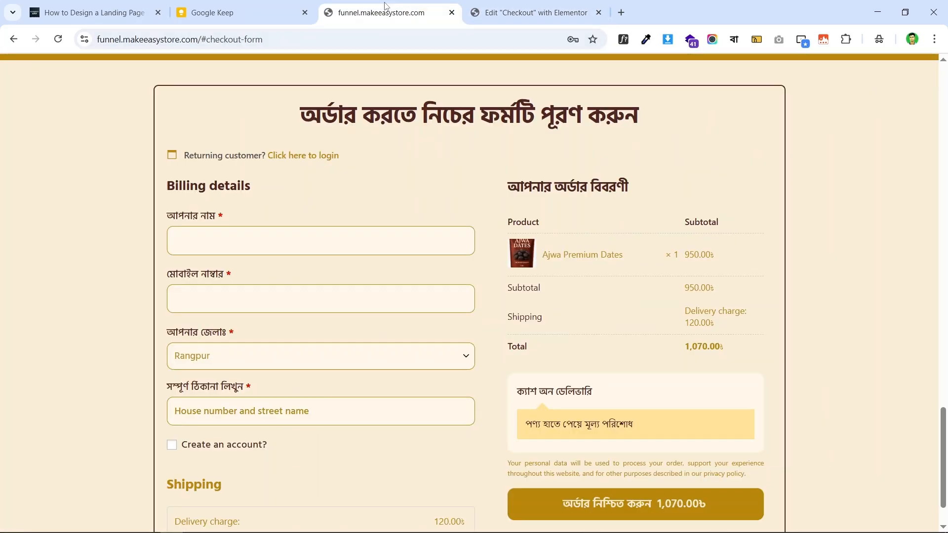
left_click(390, 12)
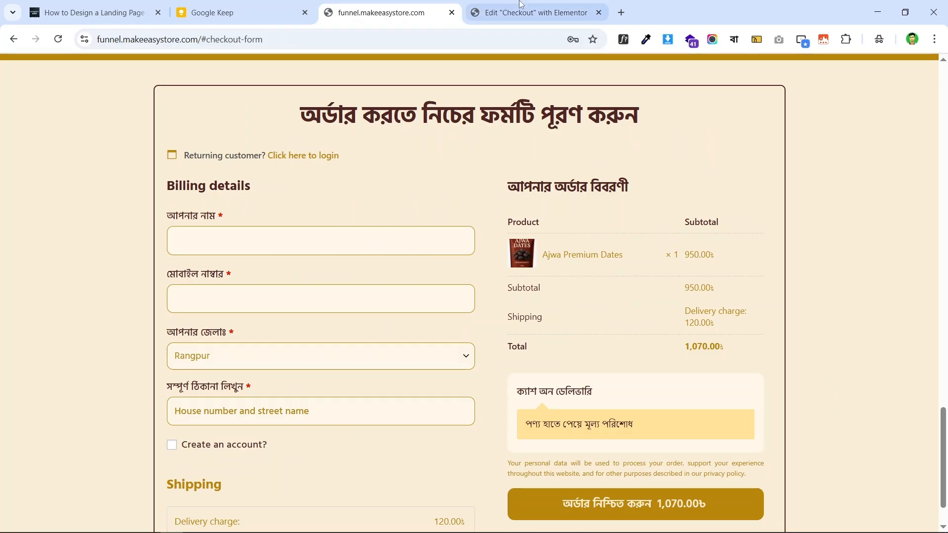
left_click(533, 12)
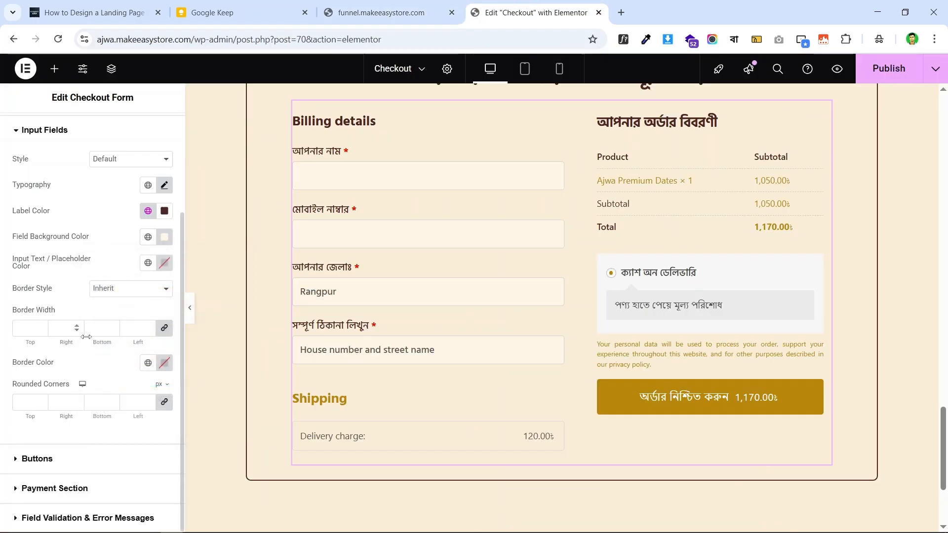
- Make the input field borders solid with a 1 px width
left_click(131, 289)
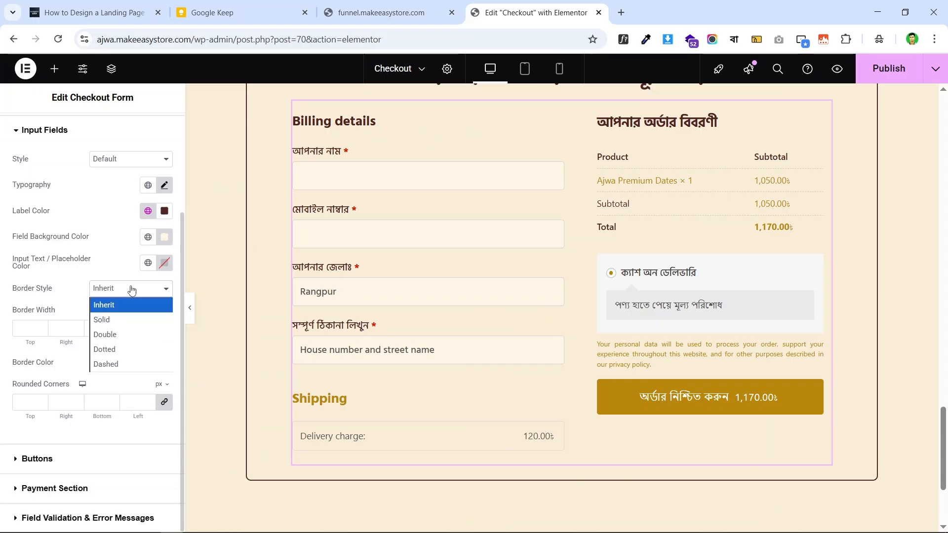
left_click(122, 320)
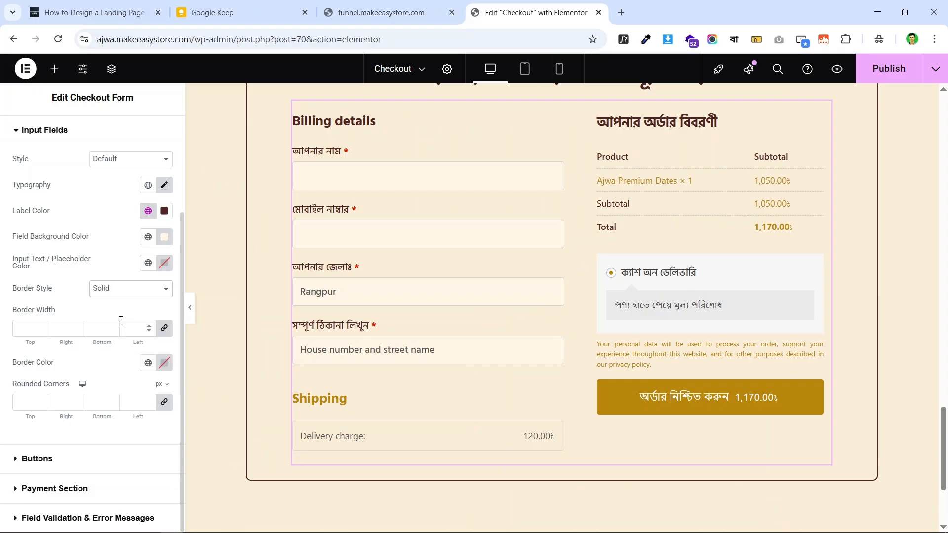
triple_click(148, 327)
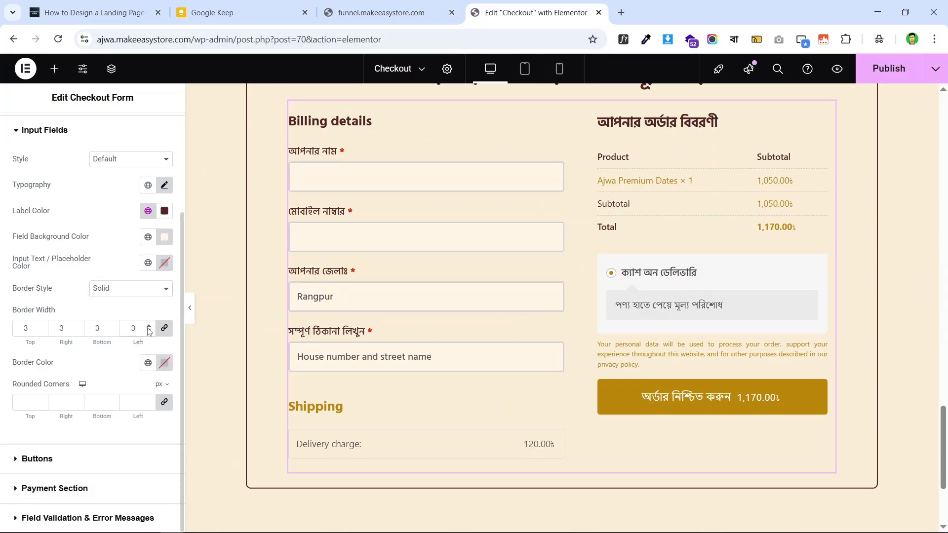
left_click(148, 332)
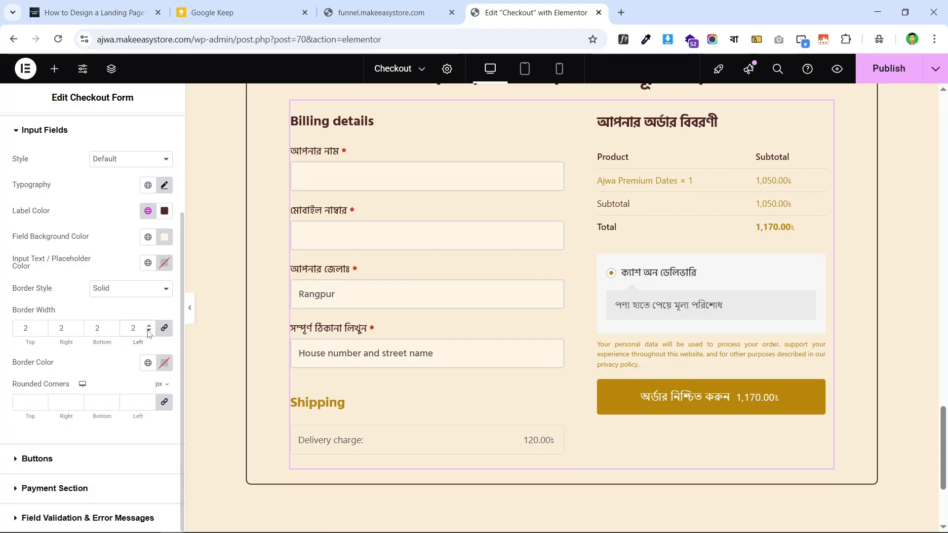
left_click(148, 333)
left_click(406, 6)
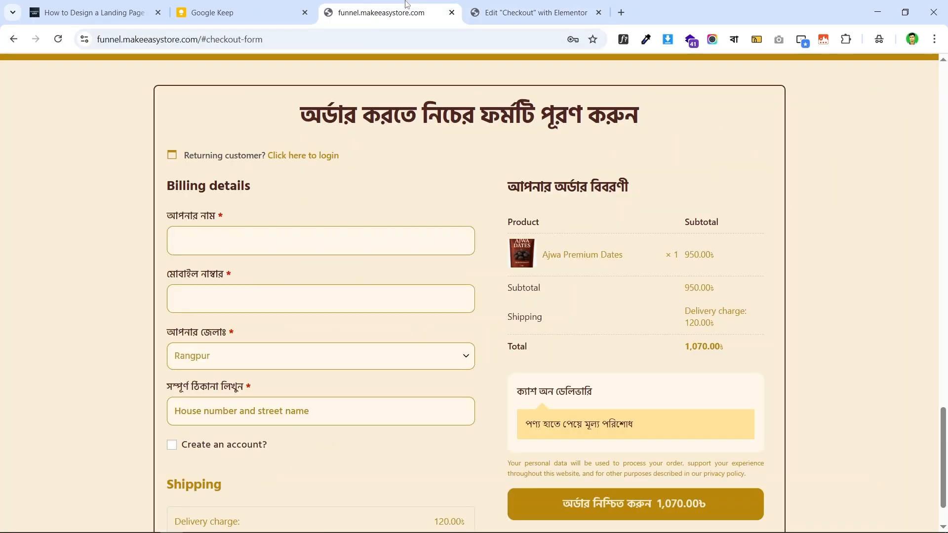
left_click(538, 5)
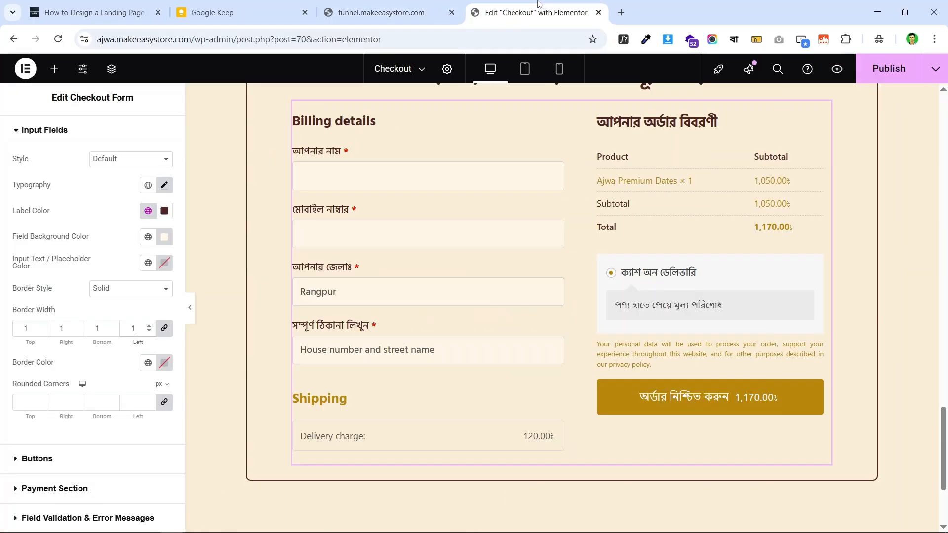
- Colour the field borders with the global Text colour and round corners to 12
left_click(148, 363)
left_click(63, 195)
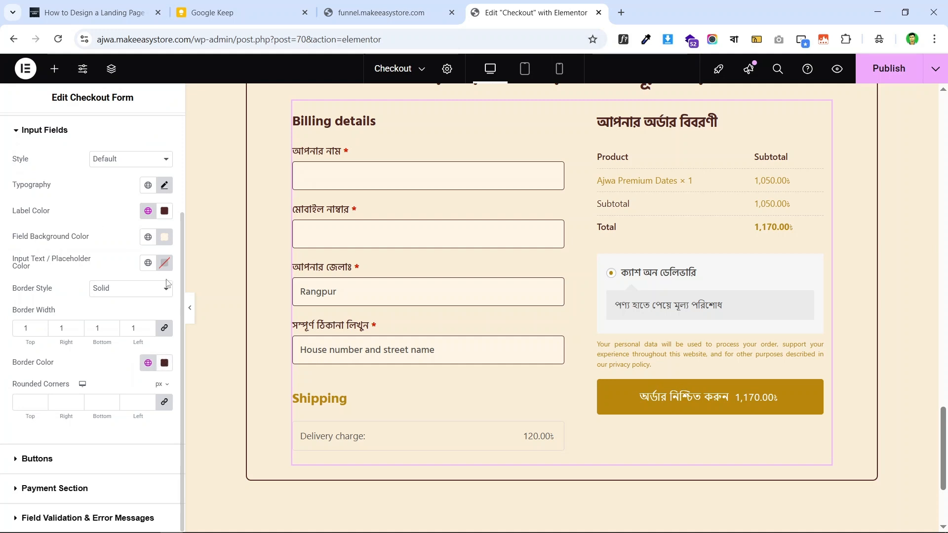
left_click(148, 401)
left_click(148, 402)
left_click(390, 12)
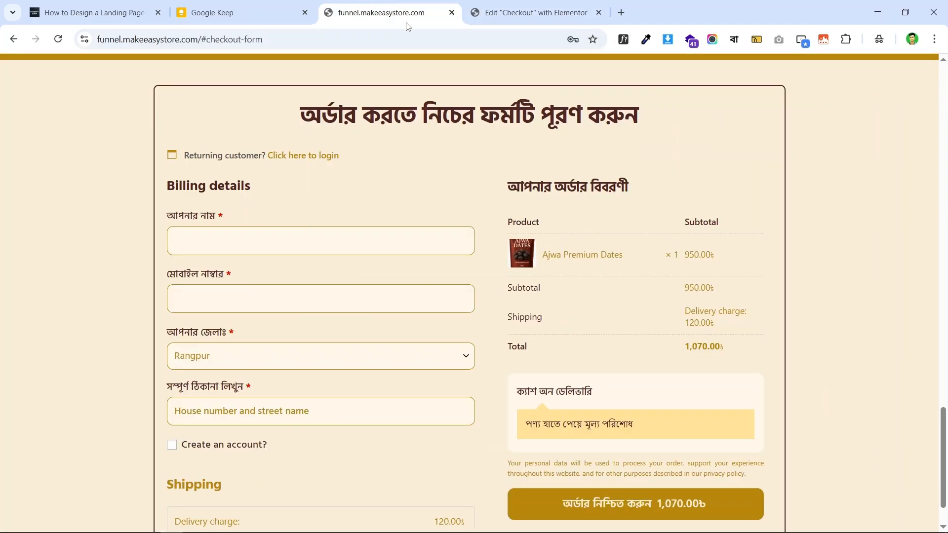
left_click(516, 5)
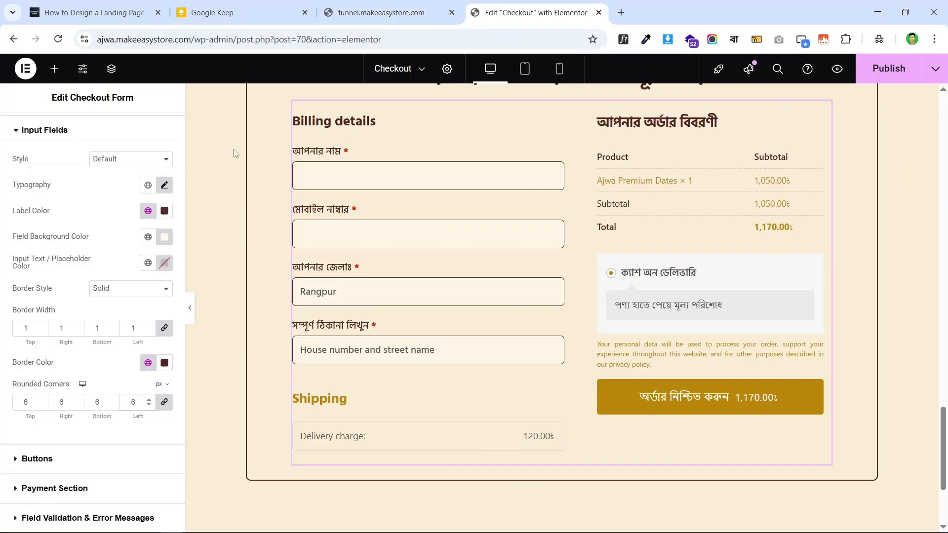
left_click(149, 401)
left_click(149, 400)
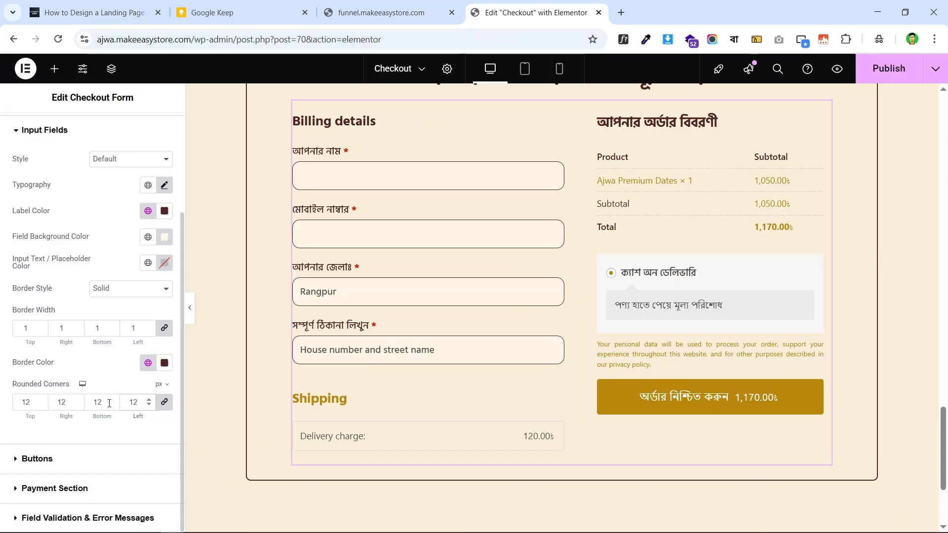
scroll(467, 222, "down", 1)
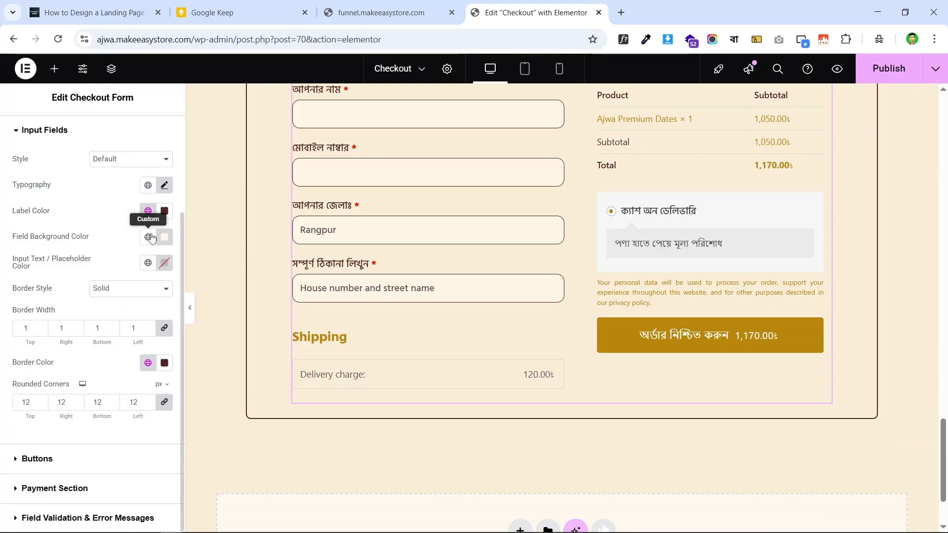
- Set input and placeholder text colour to global Primary gold and compare with the live page
left_click(149, 264)
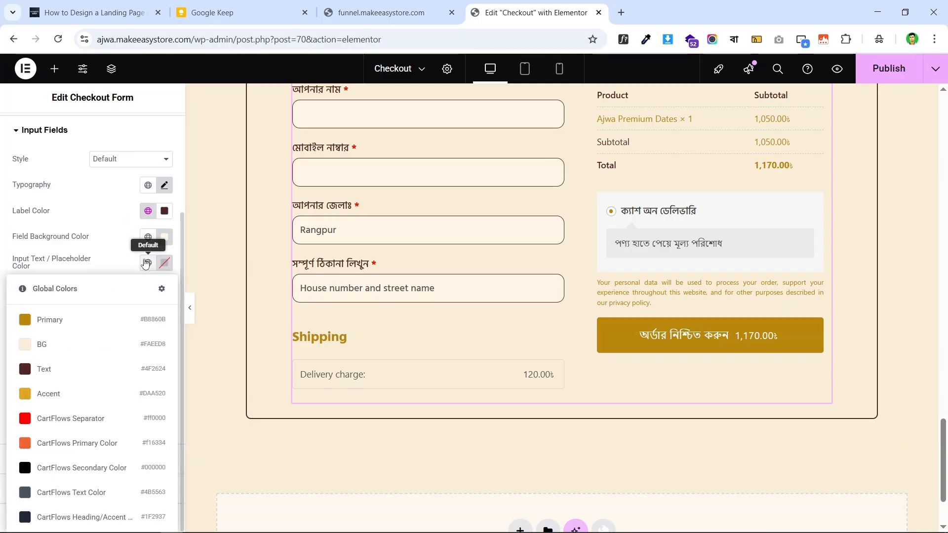
left_click(82, 325)
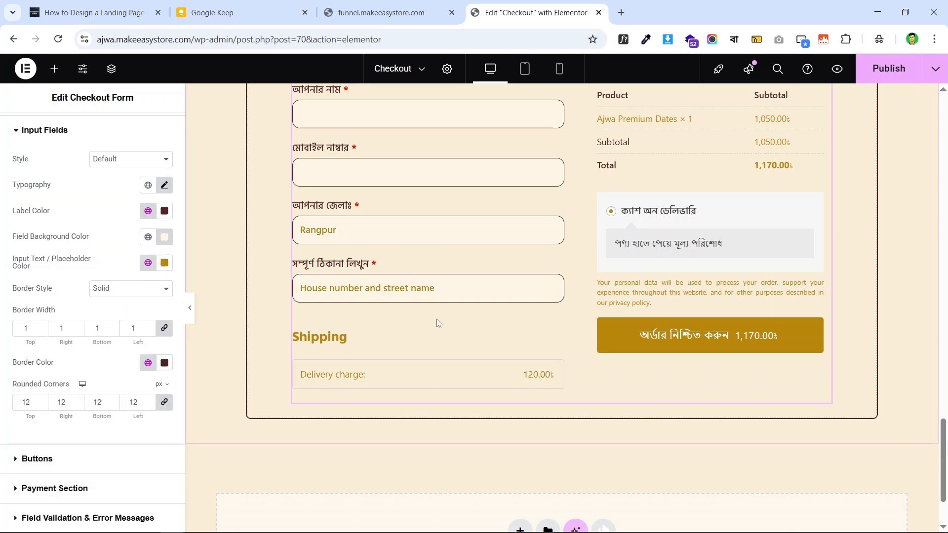
scroll(439, 321, "up", 4)
scroll(433, 283, "down", 2)
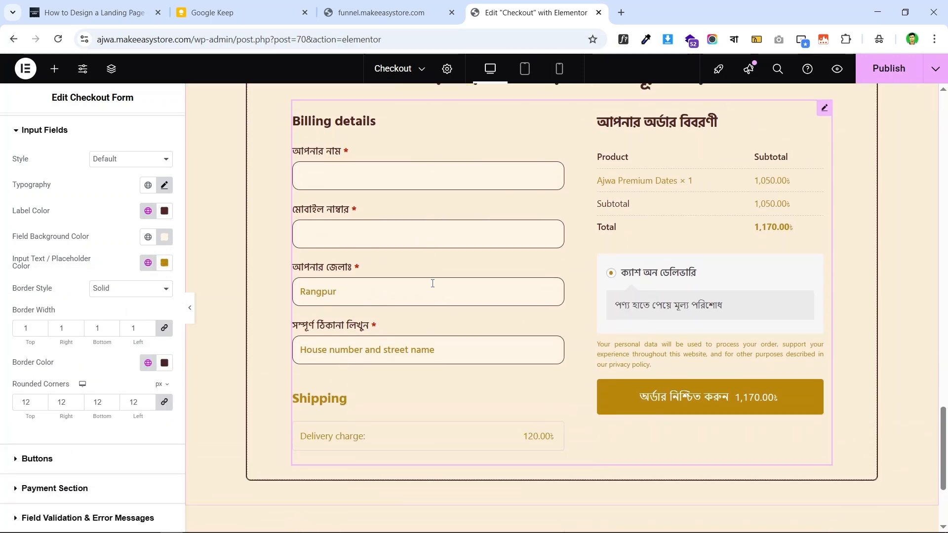
scroll(688, 247, "up", 2)
left_click(383, 2)
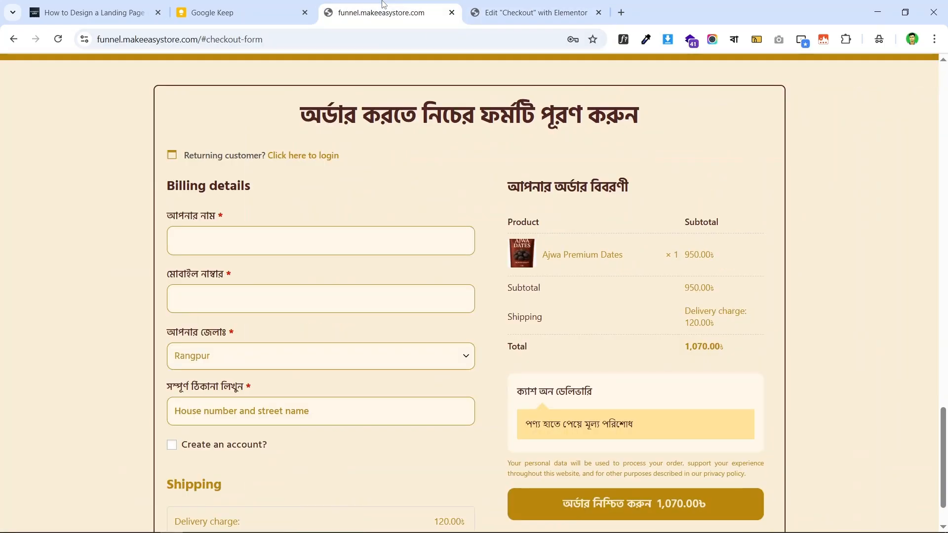
scroll(639, 248, "down", 1)
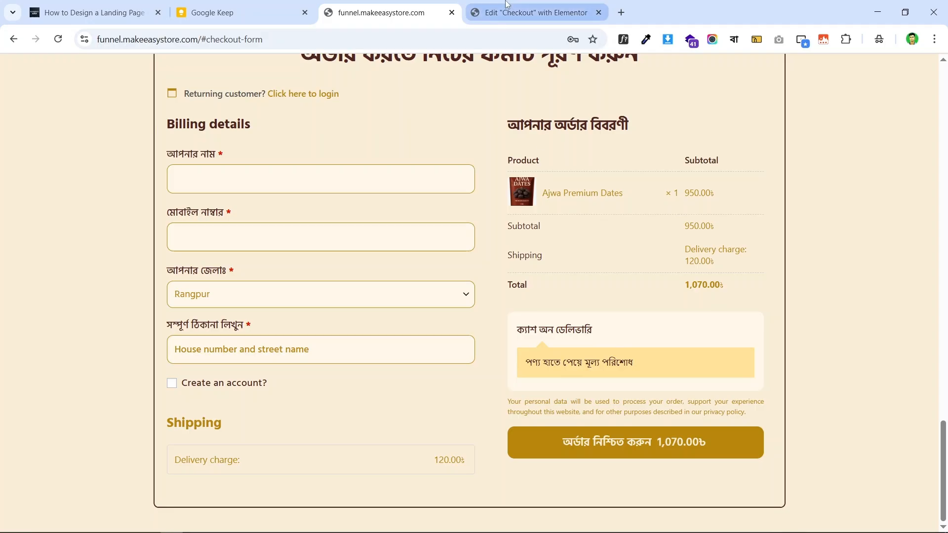
left_click(524, 5)
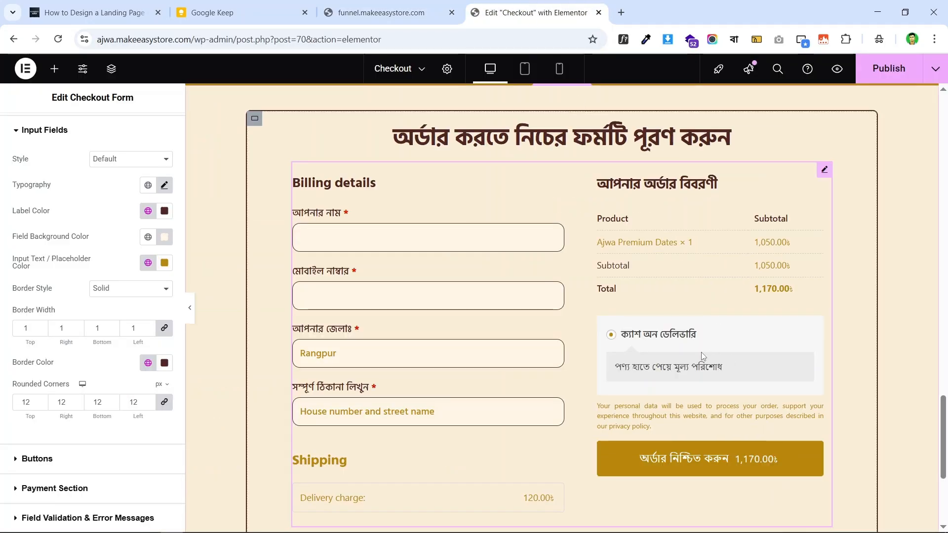
left_click(420, 12)
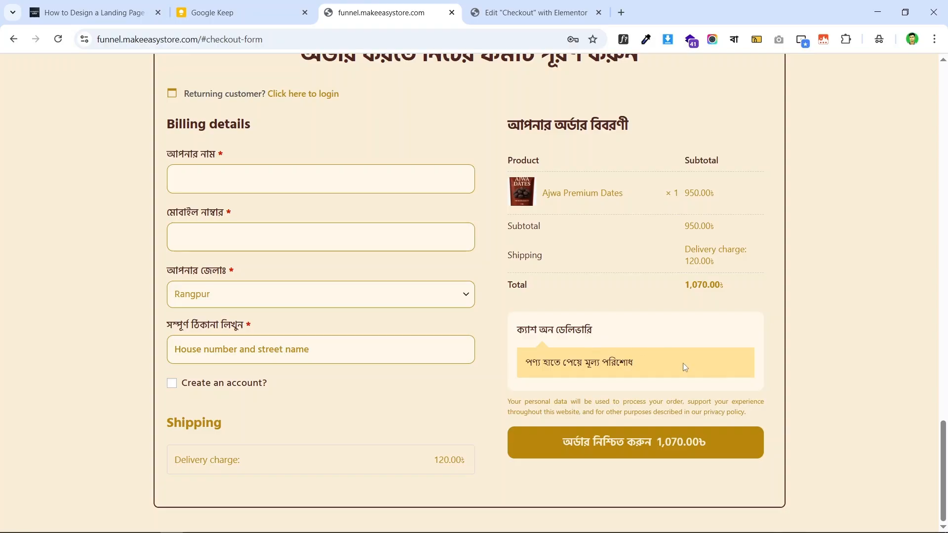
left_click(531, 12)
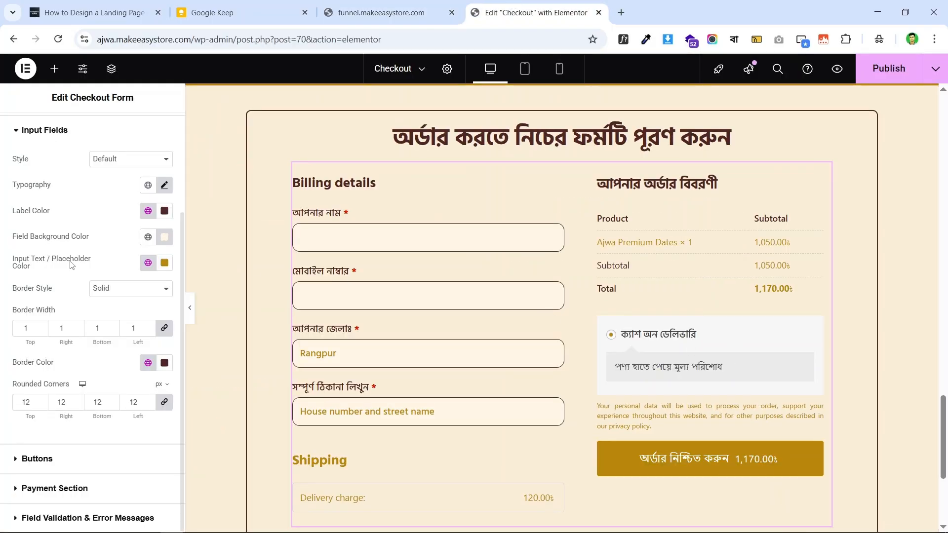
- Set the payment section's Text Color and Description Color to the global Text dark brown
left_click(85, 489)
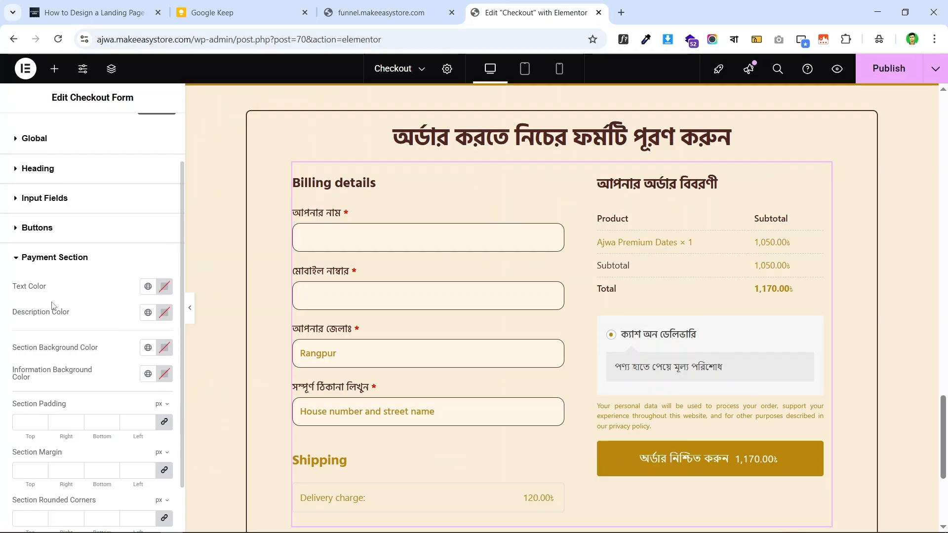
key("ctrl+shift+Tab")
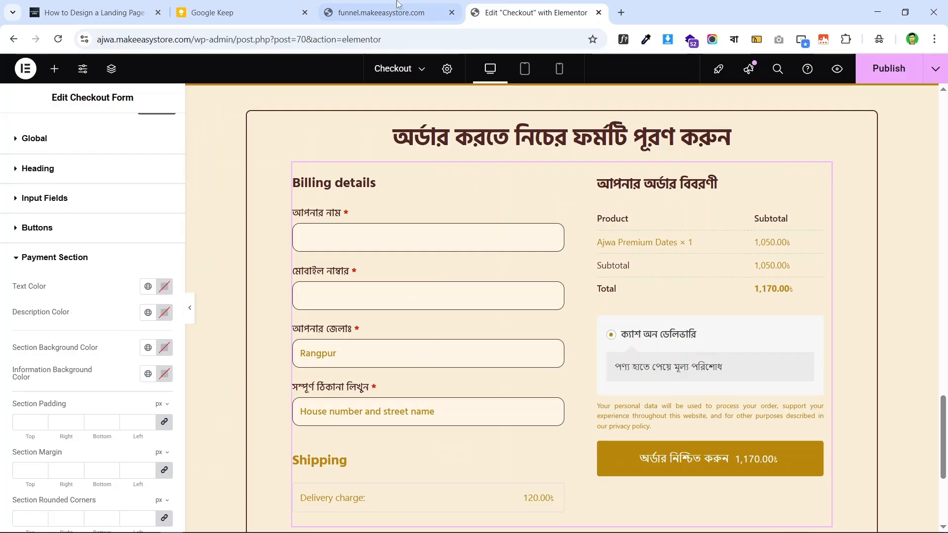
left_click(531, 12)
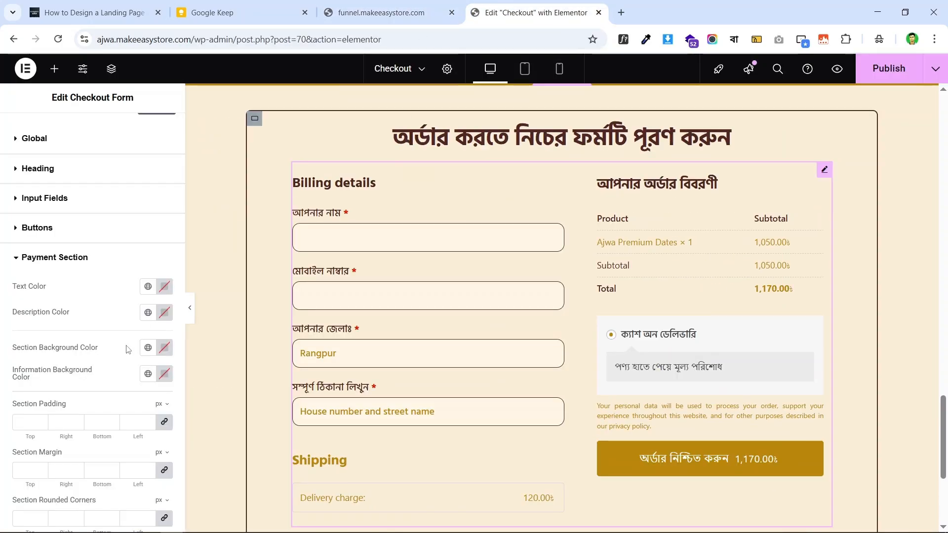
left_click(140, 289)
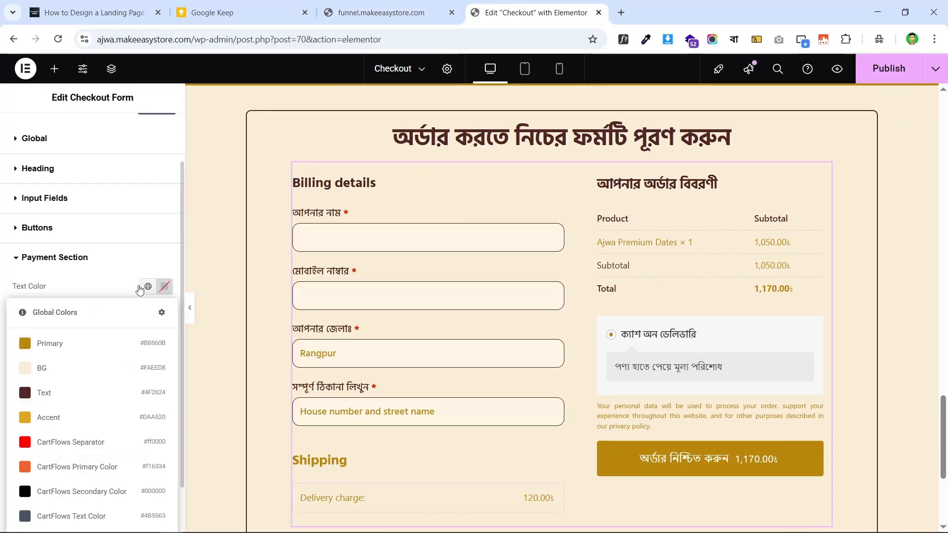
left_click(81, 393)
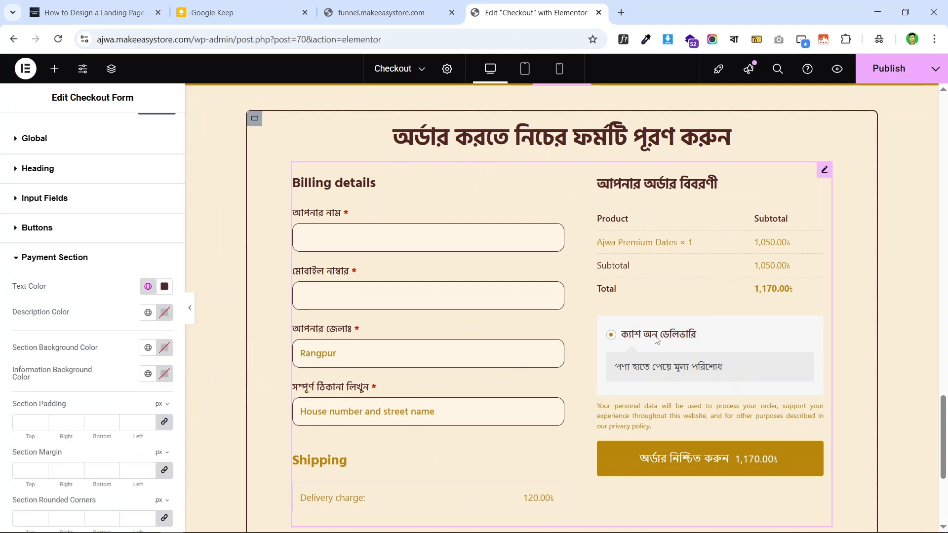
left_click(148, 314)
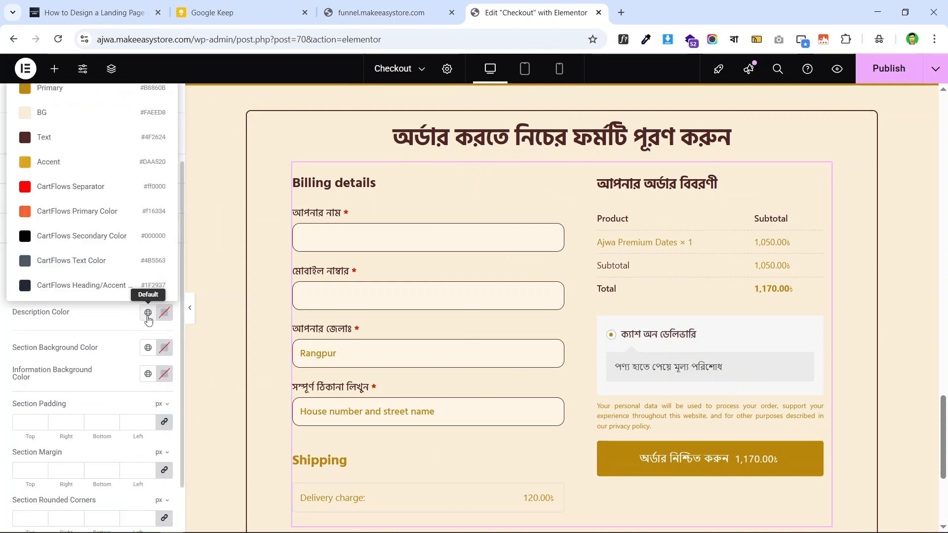
left_click(91, 118)
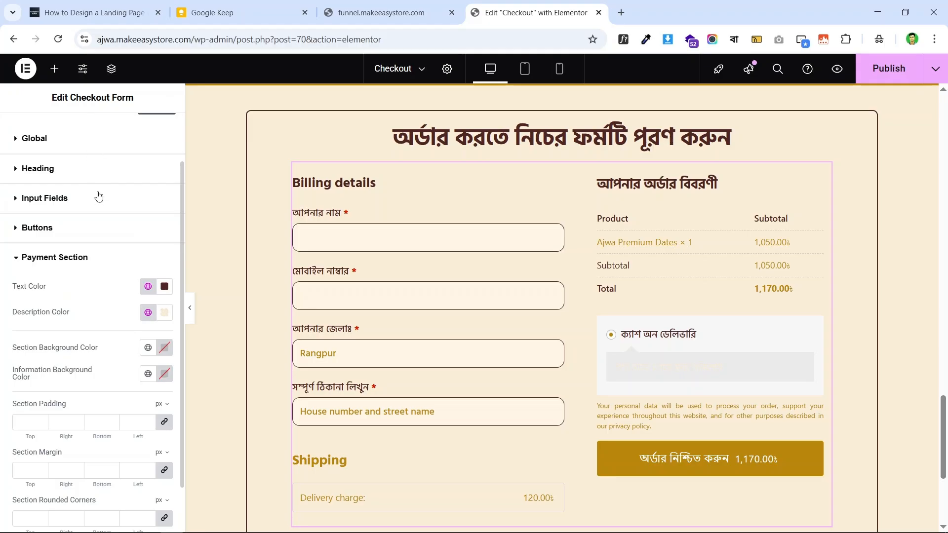
left_click(140, 316)
left_click(66, 139)
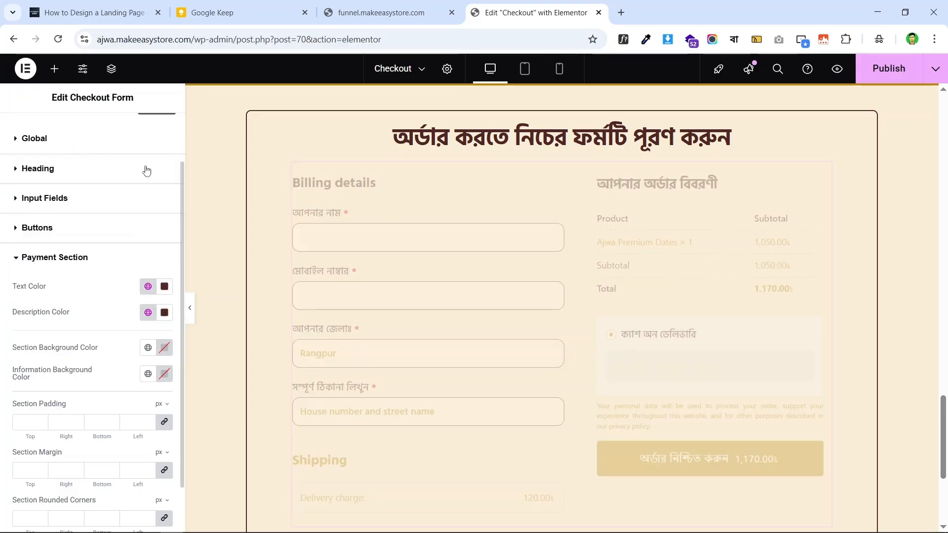
left_click(414, 7)
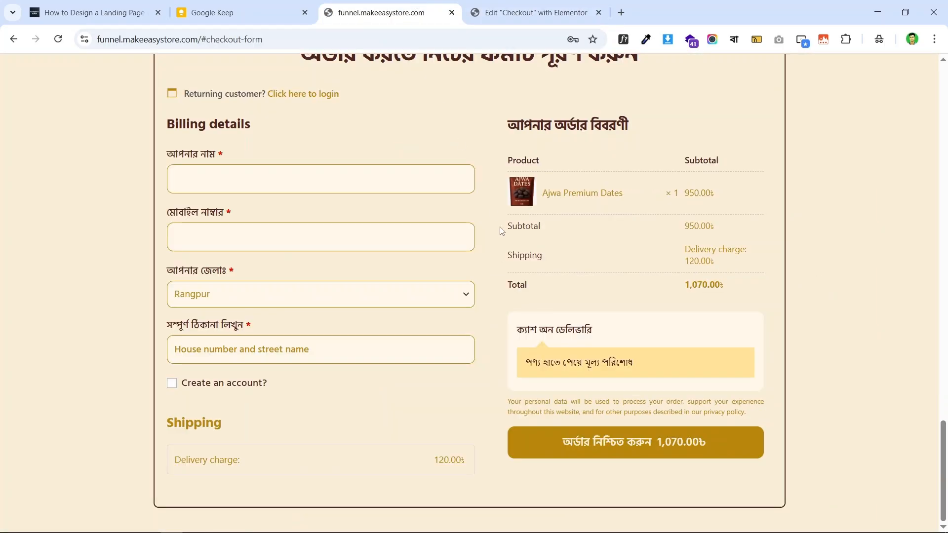
left_click(499, 13)
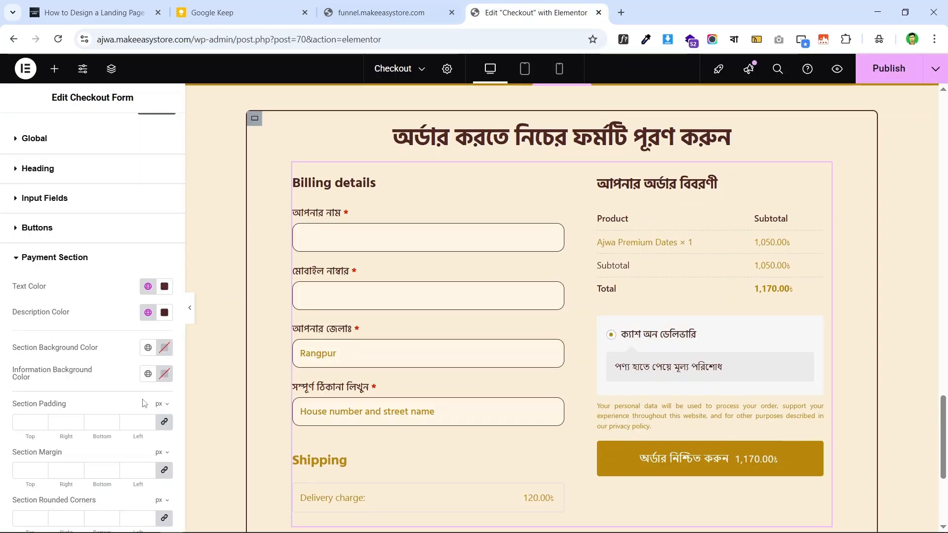
- Give the payment box background the BG colour, lightened to near-white
left_click(147, 348)
left_click(64, 147)
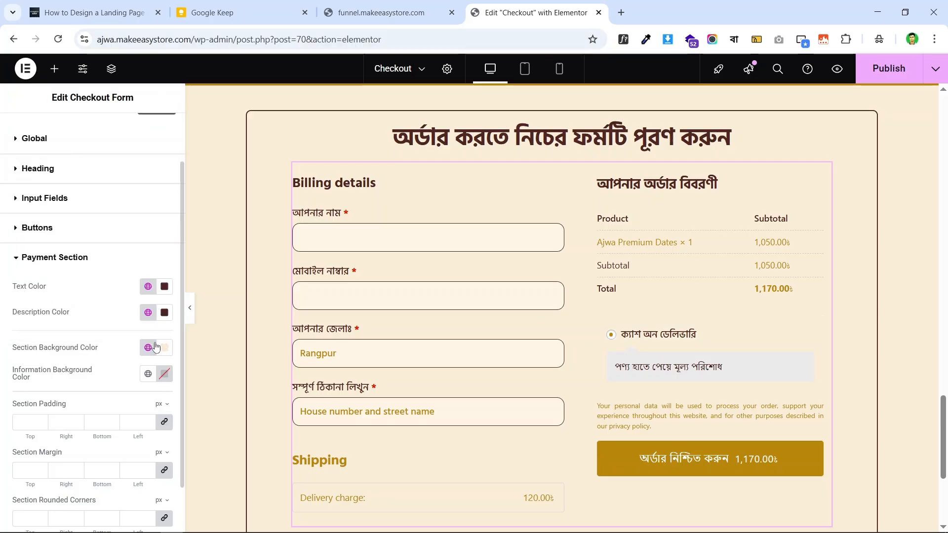
left_click(164, 349)
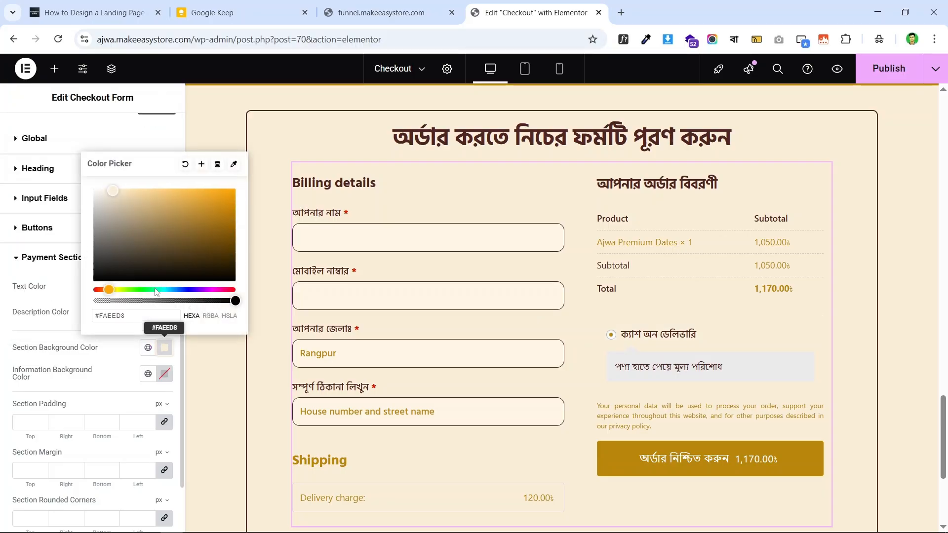
left_click_drag(113, 192, 102, 188)
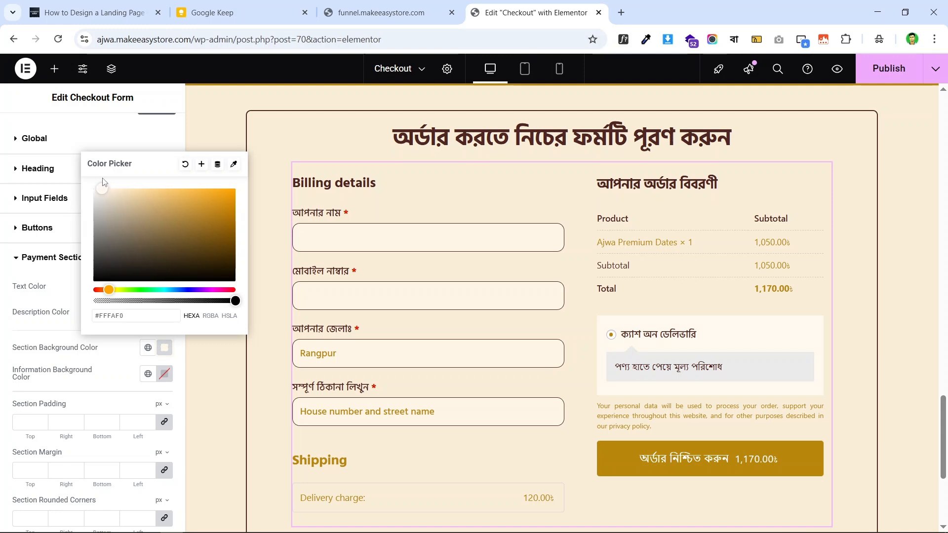
left_click(414, 11)
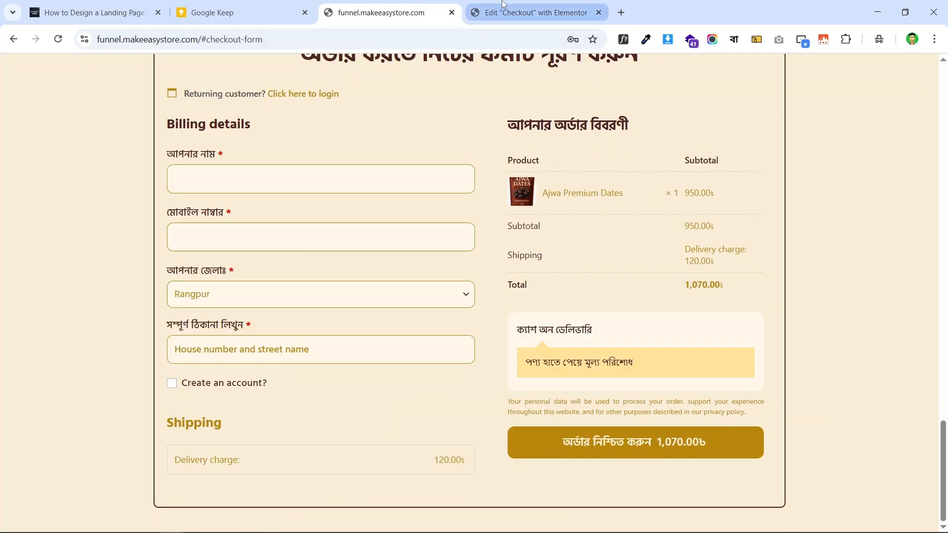
left_click(528, 12)
left_click(64, 363)
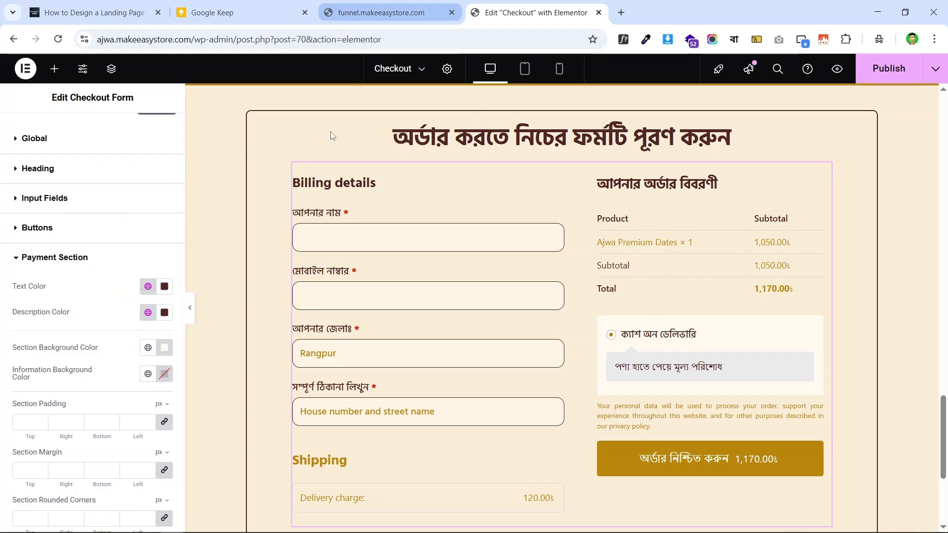
- Apply the Accent colour to the information background and lighten it to pale yellow #FFE5A2
left_click(147, 375)
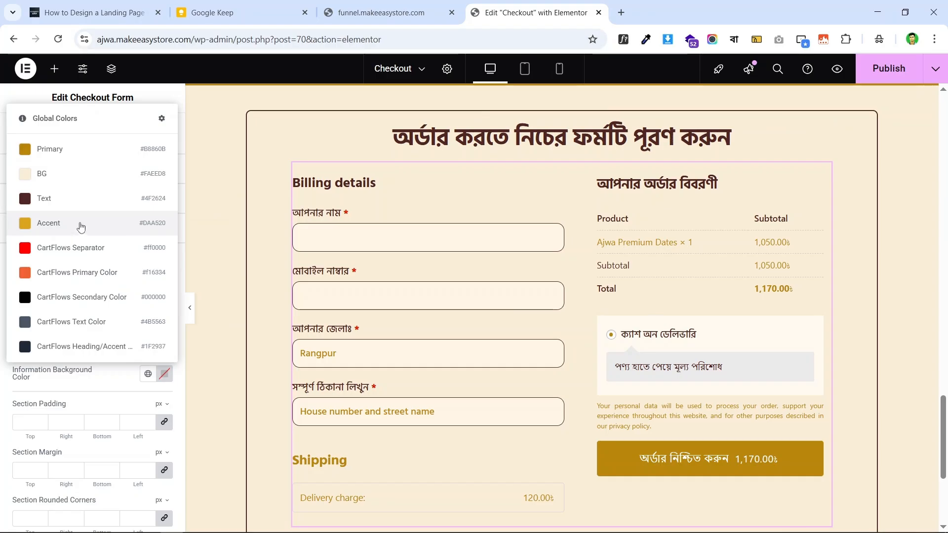
left_click(381, 12)
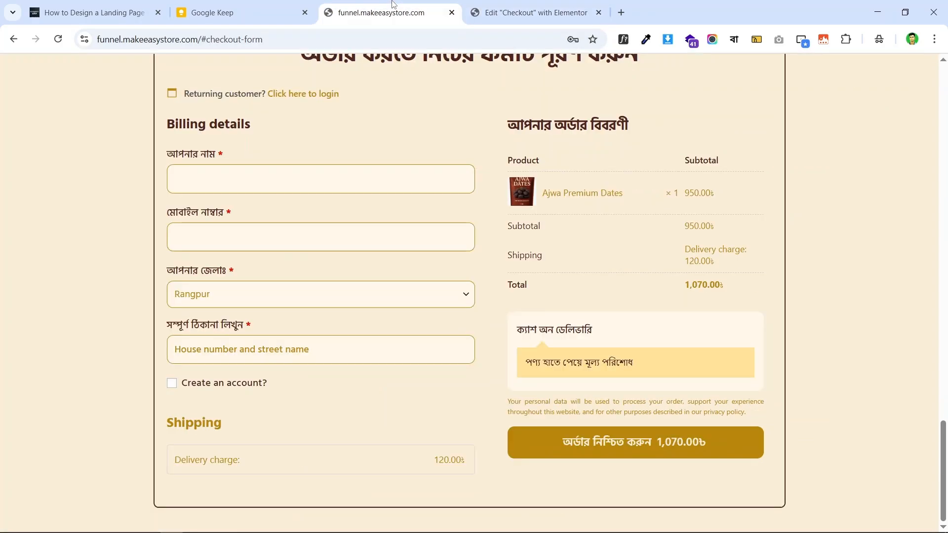
left_click(515, 6)
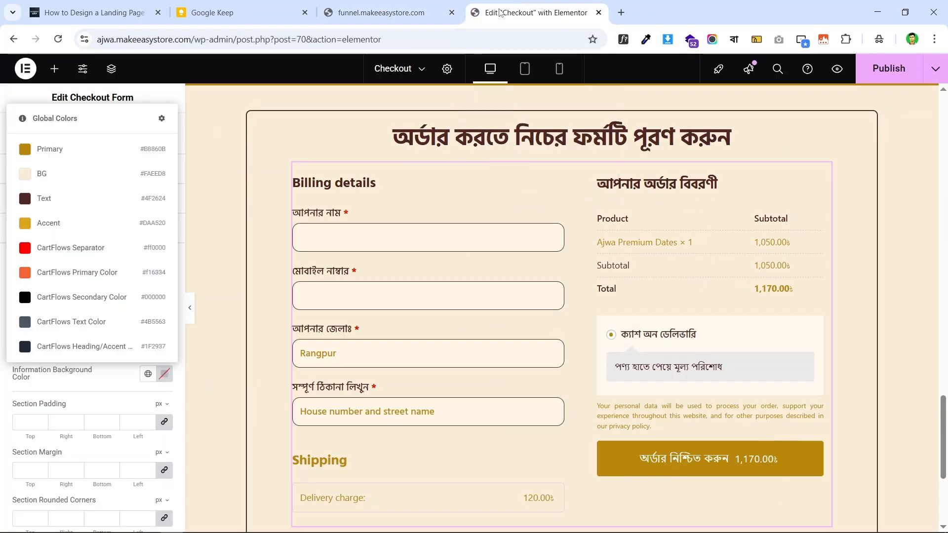
left_click(92, 232)
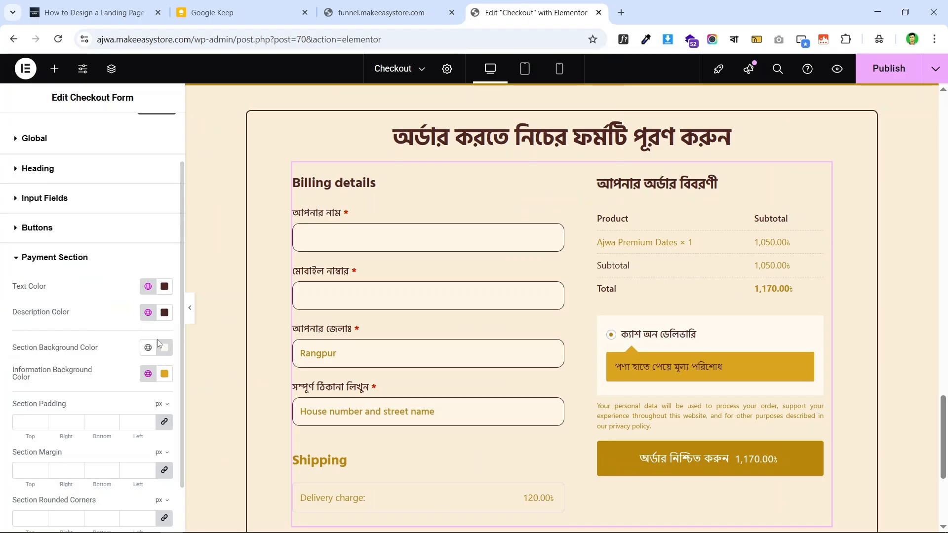
left_click_drag(202, 239, 166, 212)
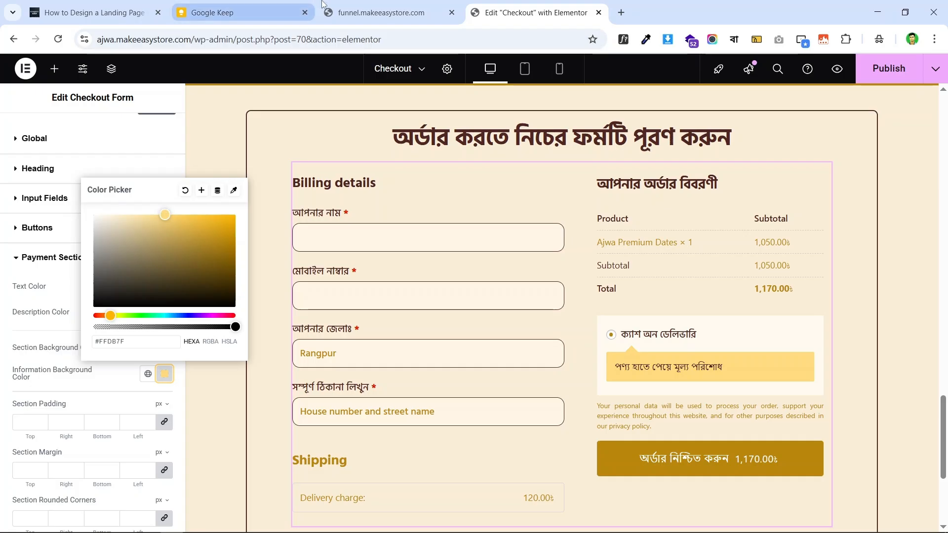
left_click(374, 5)
left_click(481, 15)
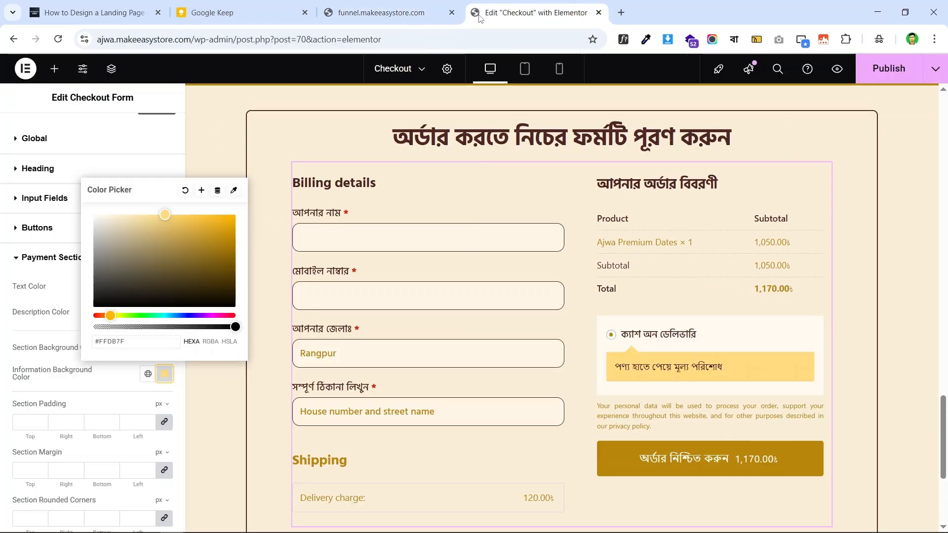
mouse_move(159, 217)
left_mouse_down()
mouse_move(146, 212)
mouse_move(157, 215)
left_mouse_up()
left_click(2, 303)
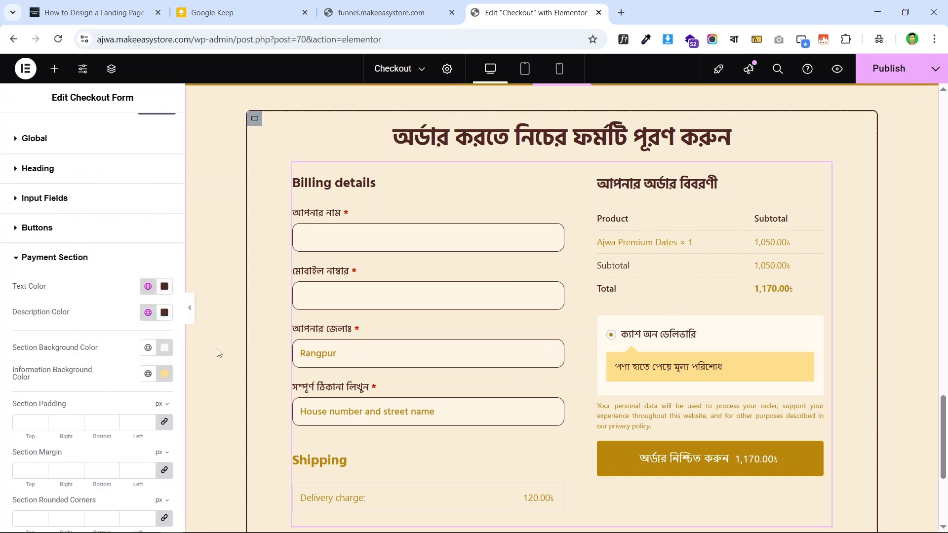
- Give the checkout payment section 8 px rounded corners on all sides
scroll(77, 409, "down", 1)
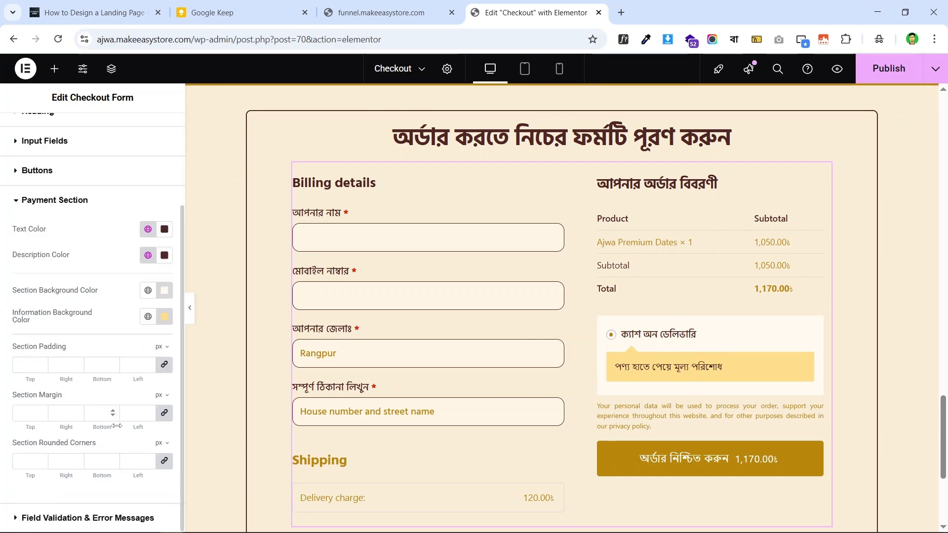
left_click(149, 459)
left_click(148, 459)
left_click(149, 460)
left_click(149, 460)
left_click(148, 459)
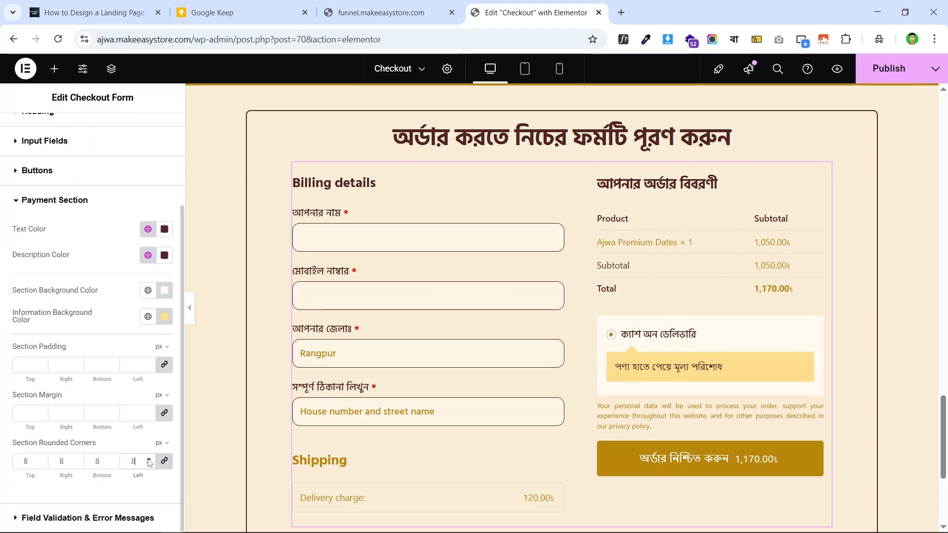
- Compare the restyled checkout against the live landing page tab
scroll(533, 144, "down", 1)
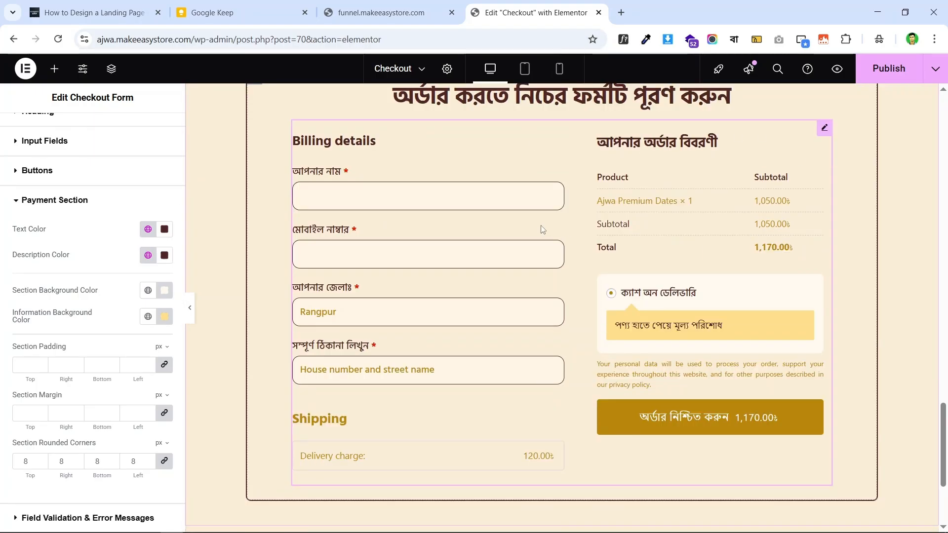
left_click(367, 17)
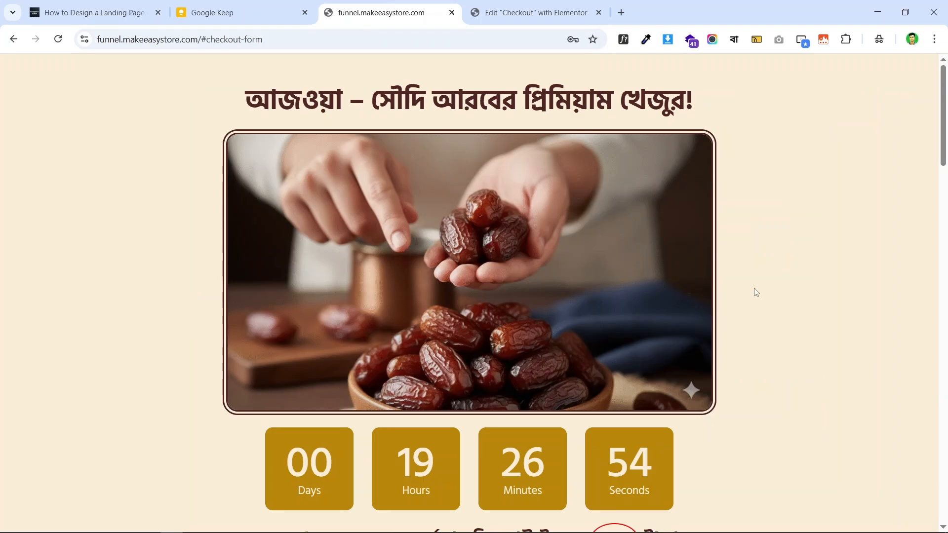
scroll(755, 293, "down", 20)
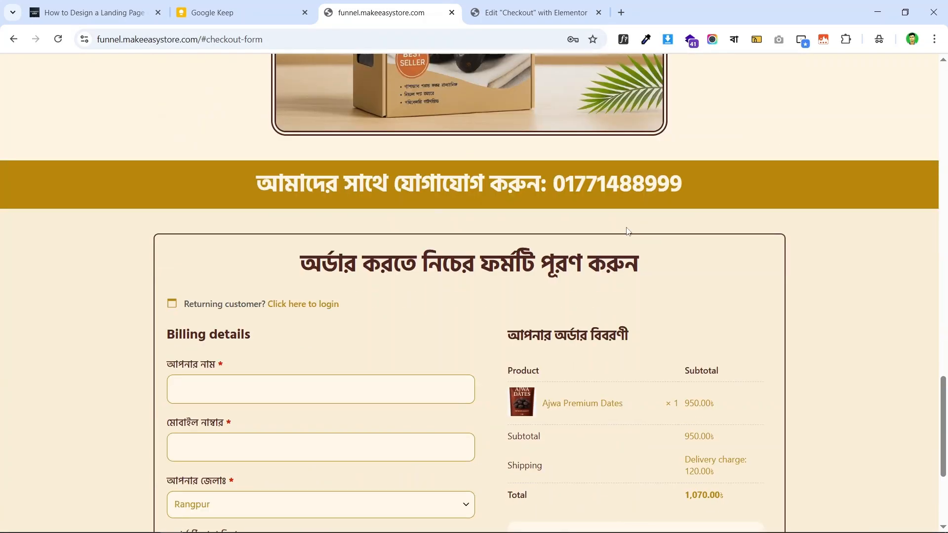
scroll(629, 232, "down", 4)
left_click(510, 6)
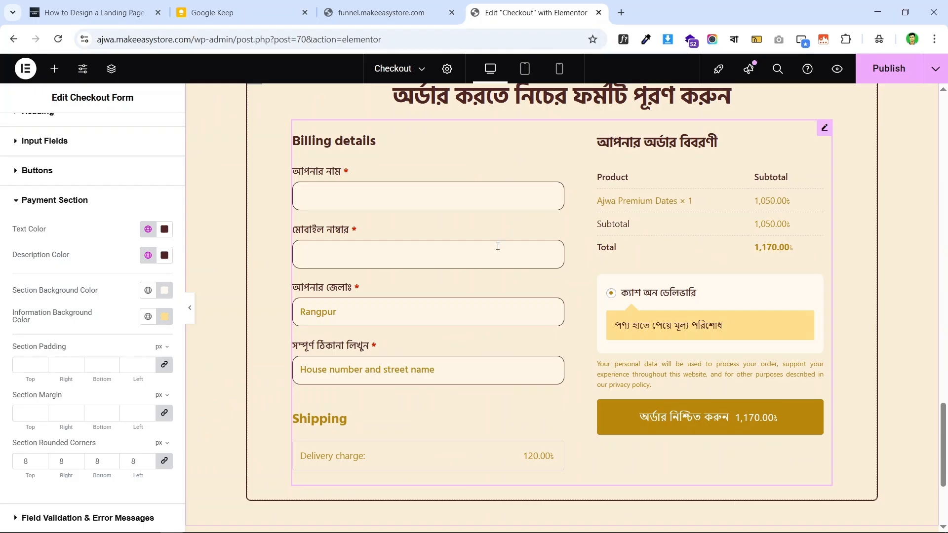
scroll(498, 247, "up", 1)
scroll(543, 232, "down", 2)
left_click(388, 11)
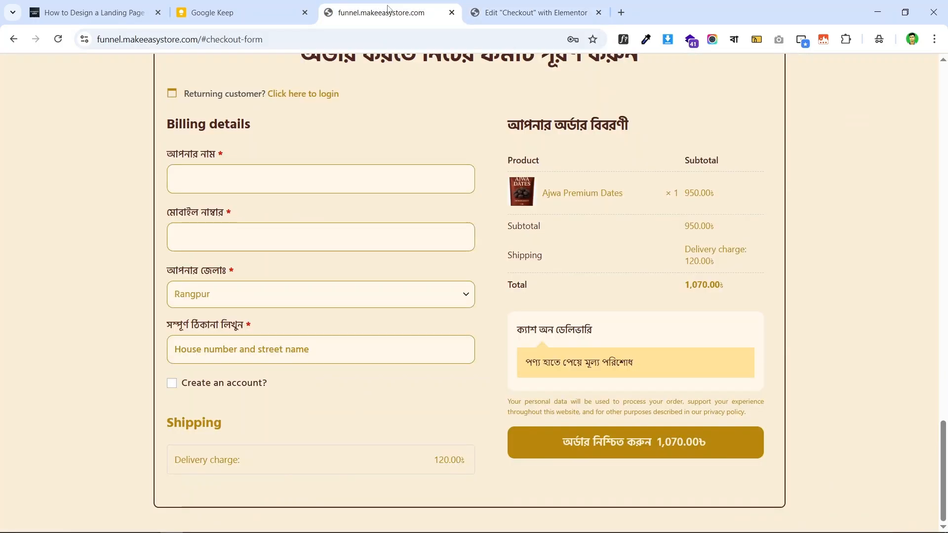
scroll(541, 269, "up", 2)
scroll(491, 242, "down", 2)
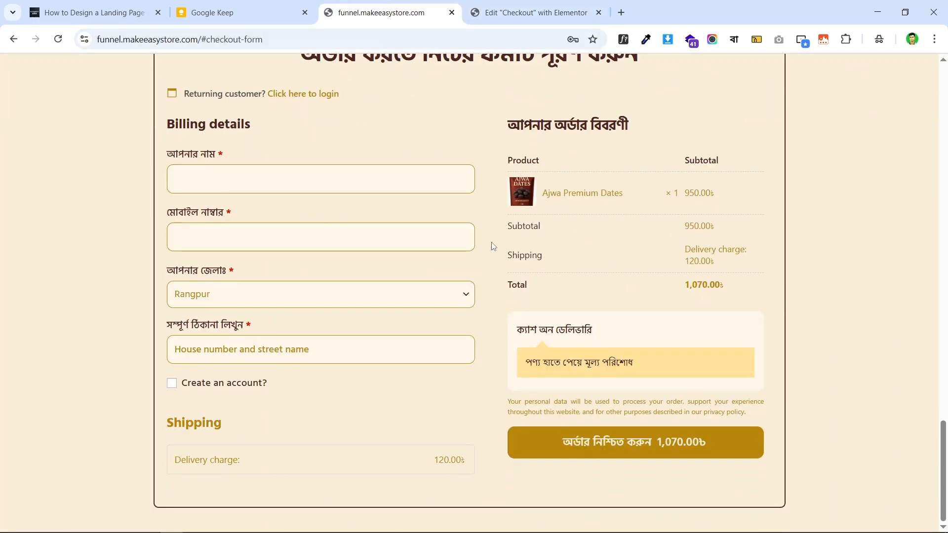
left_click(533, 12)
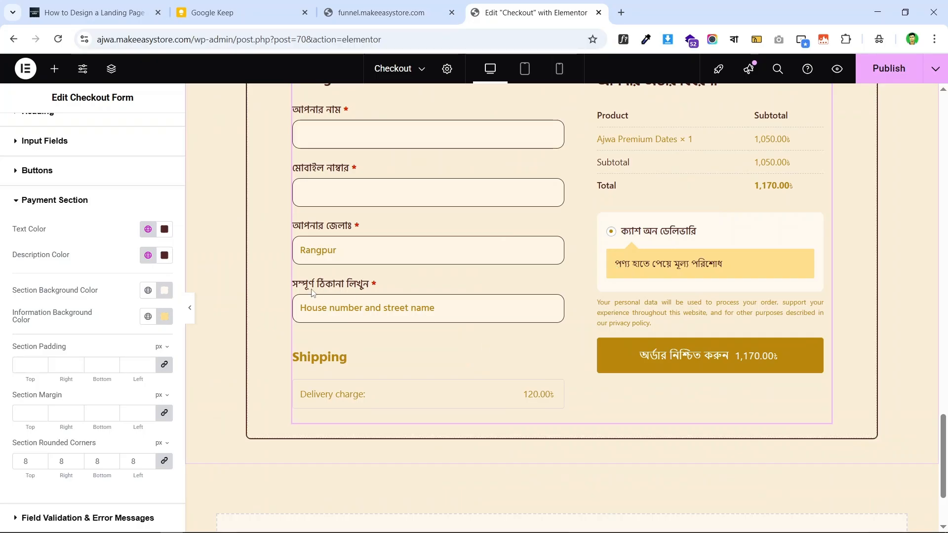
- Publish the Checkout page changes and select the site domain in the address bar
left_click(883, 71)
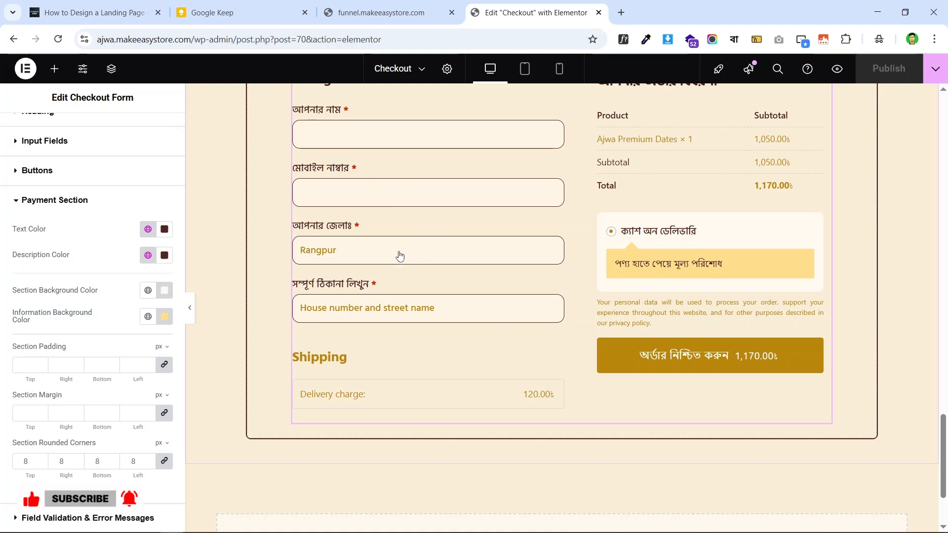
scroll(558, 171, "up", 9)
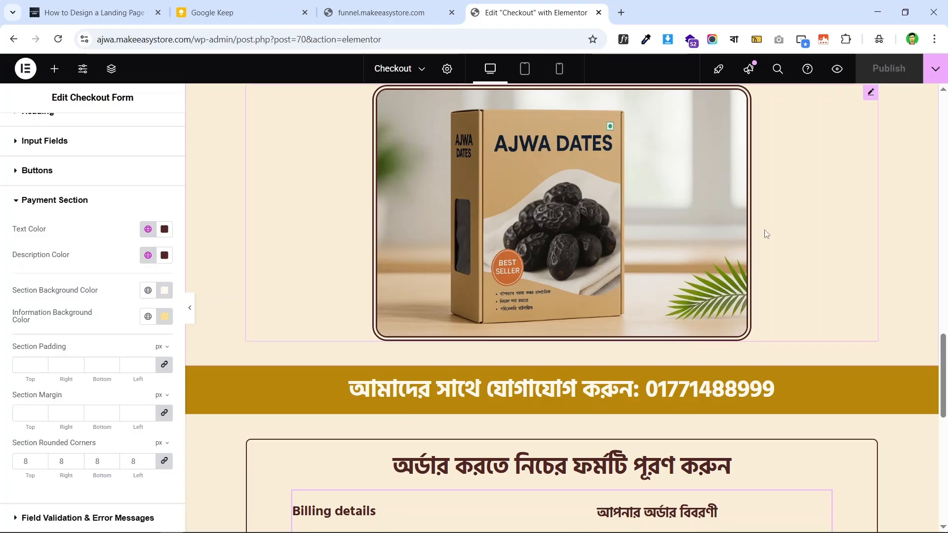
scroll(767, 234, "down", 5)
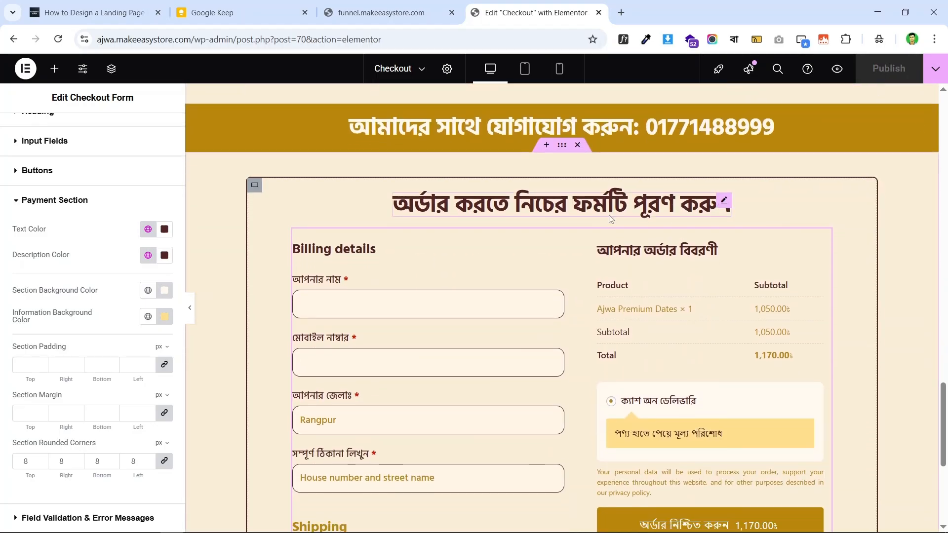
scroll(721, 207, "down", 6)
scroll(592, 225, "up", 7)
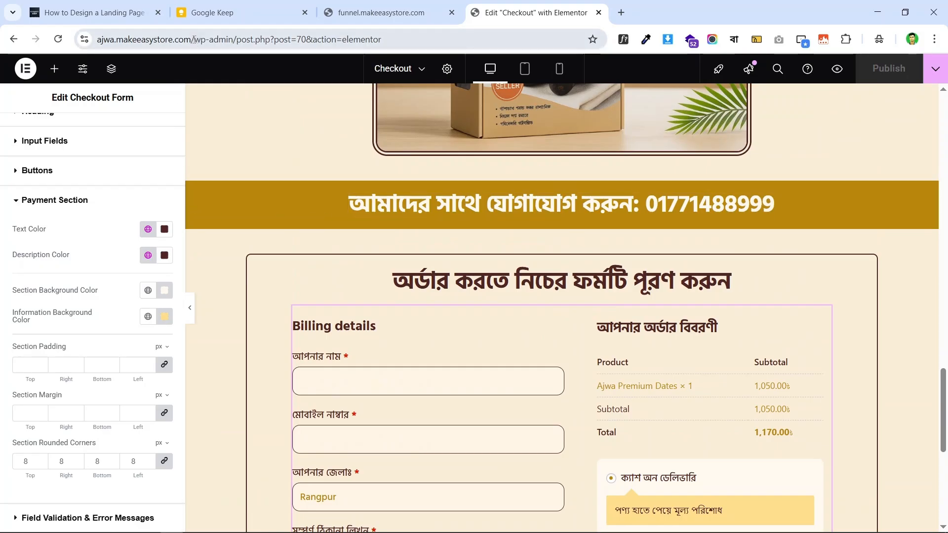
left_click_drag(195, 39, 94, 40)
- Copy the site domain and load ajwa.makeeasystore.com in a new tab
right_click(176, 38)
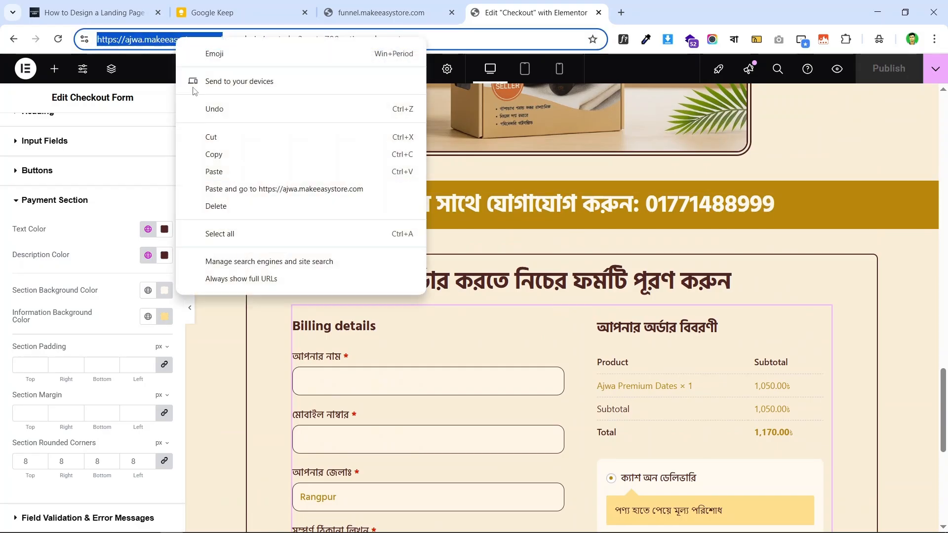
left_click(230, 154)
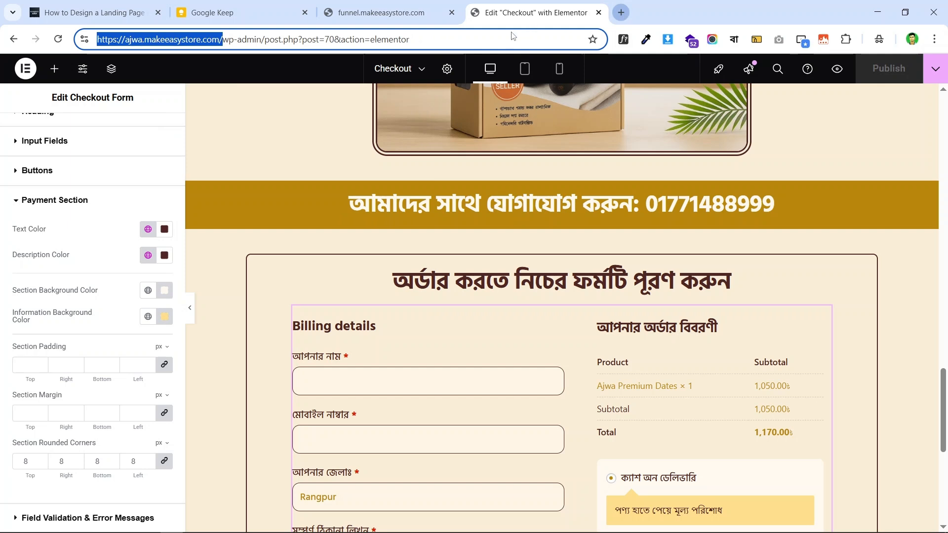
left_click(622, 14)
key("ctrl+v")
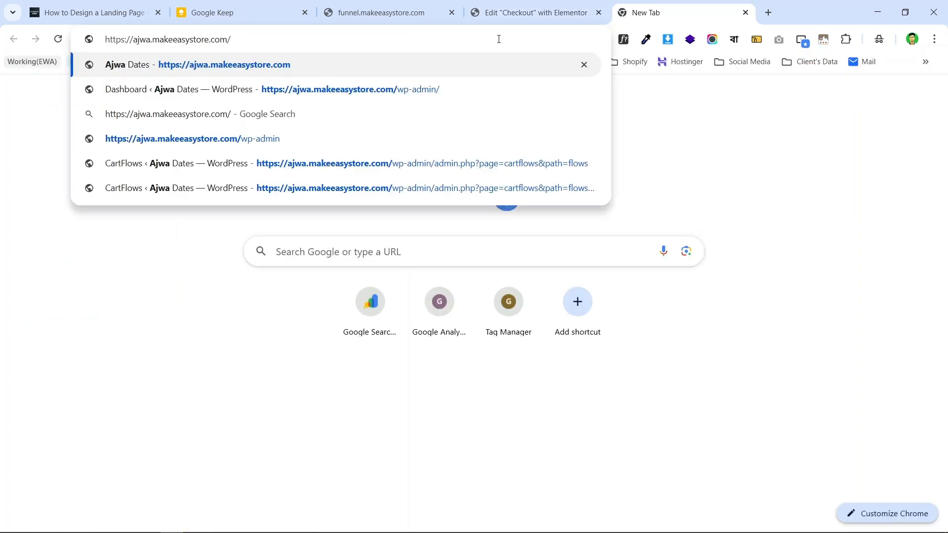
key("Return")
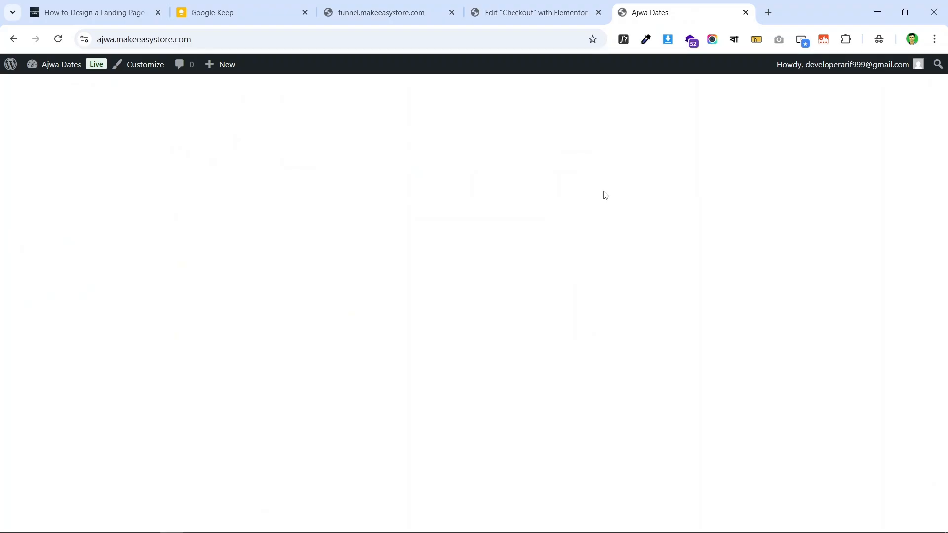
- Strip the admin path in the editor tab to load the site's front page there
left_click(531, 6)
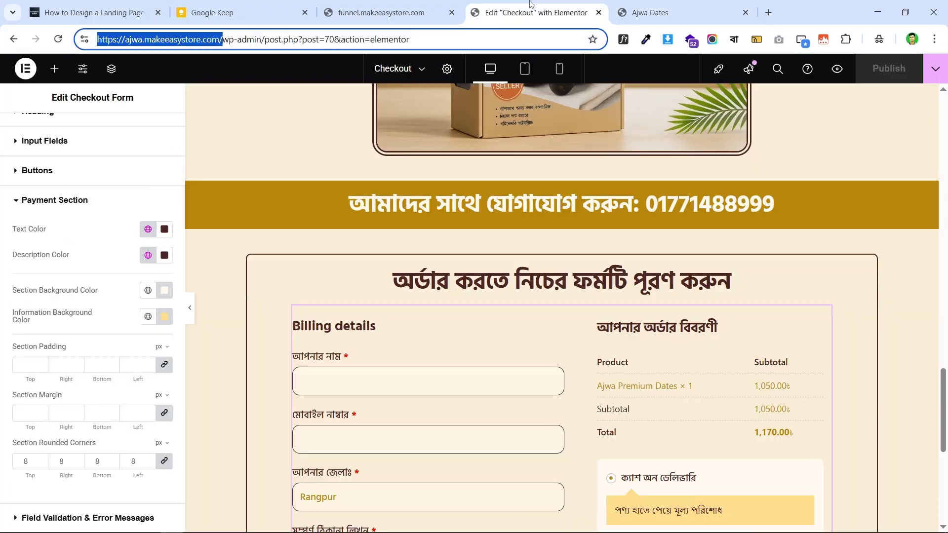
left_click(220, 42)
left_click_drag(413, 43, 224, 42)
key("BackSpace")
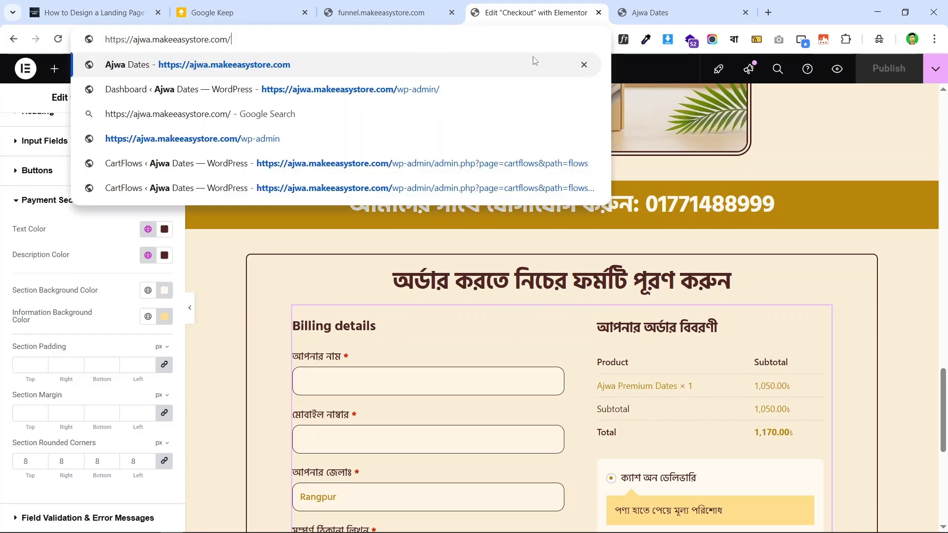
key("Return")
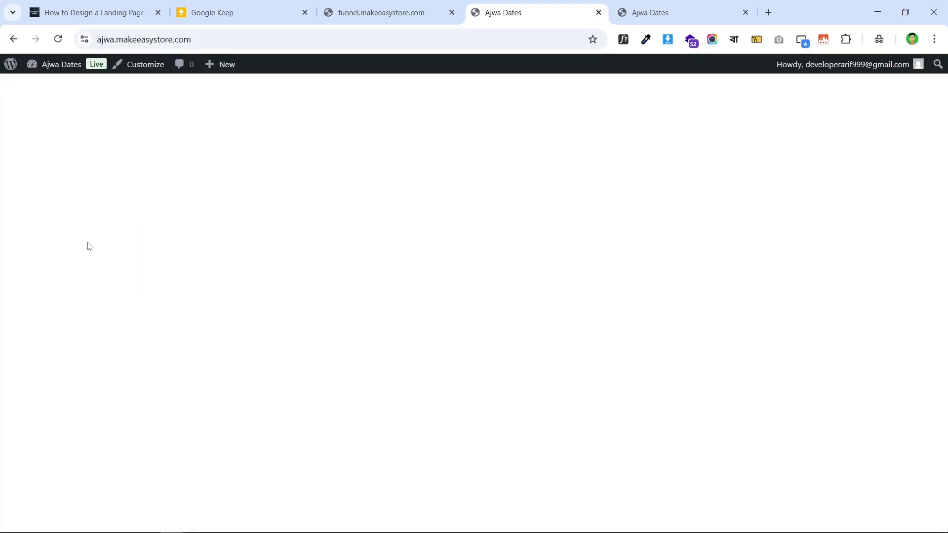
- In Settings > Reading, set a static homepage 'Checkout ( #70 - CartFlows )' and save
left_click(53, 65)
scroll(78, 275, "down", 2)
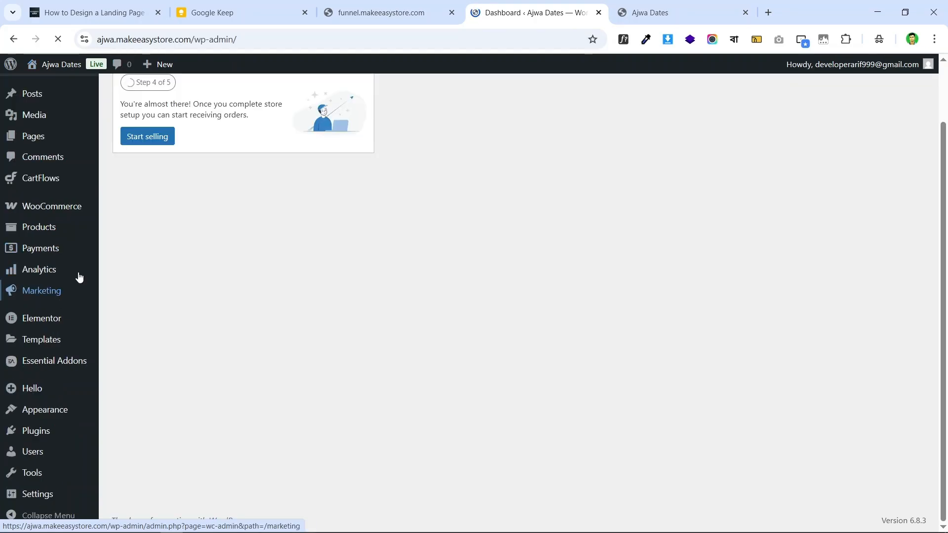
mouse_move(52, 498)
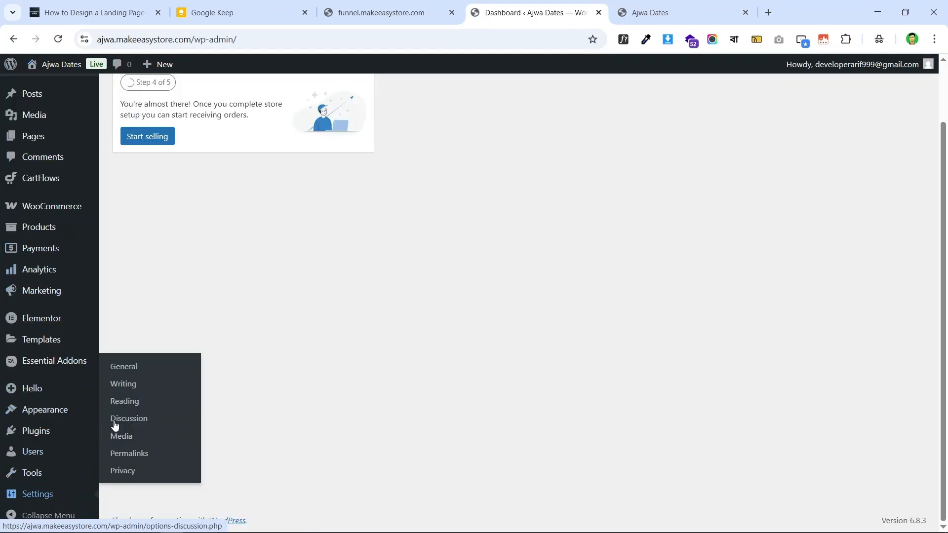
left_click(136, 408)
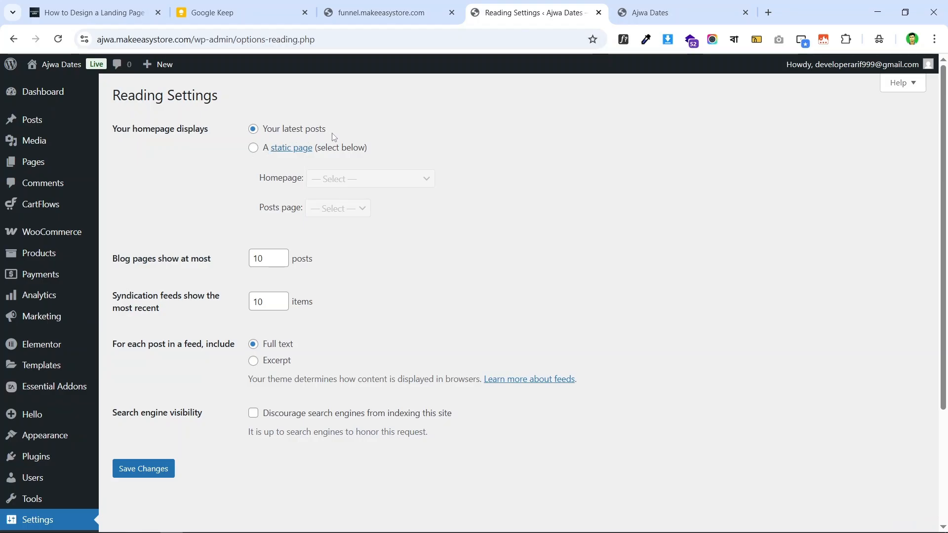
left_click(253, 150)
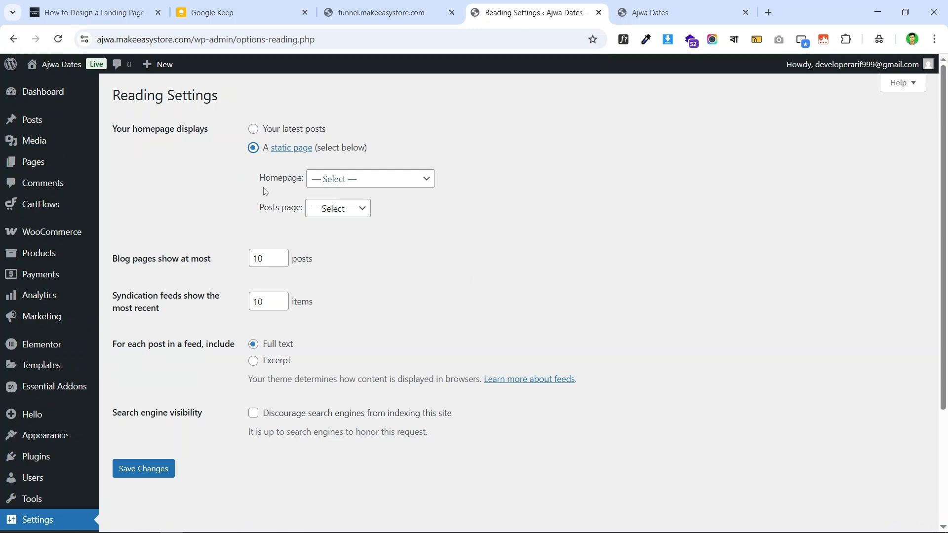
left_click(354, 182)
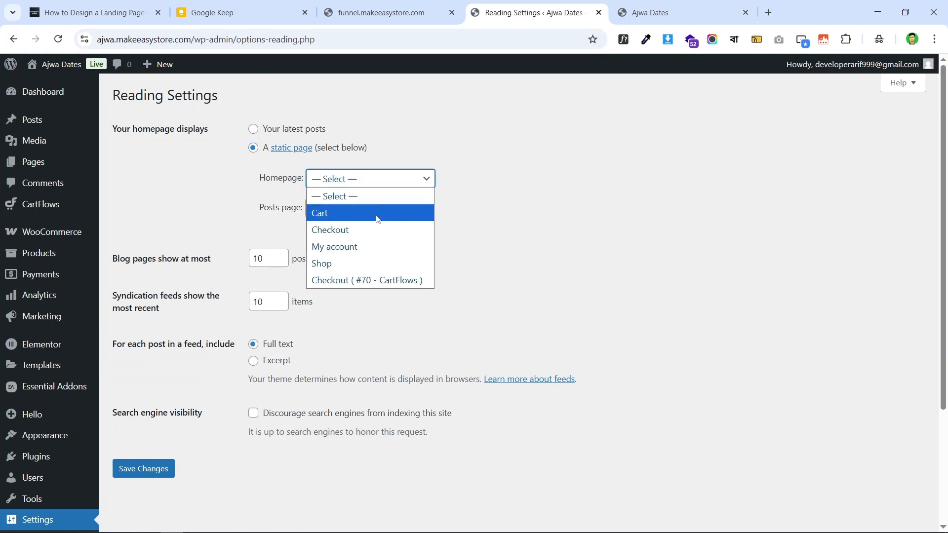
left_click(384, 281)
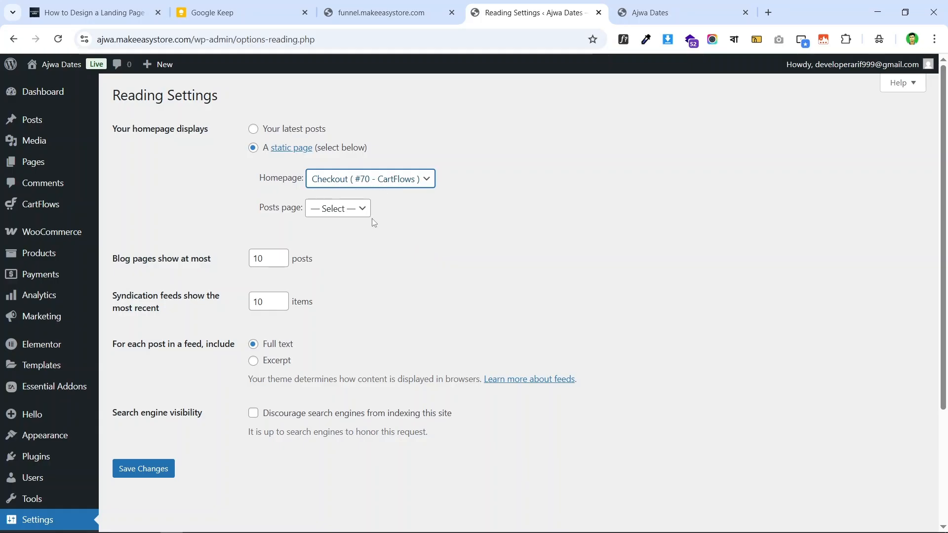
left_click(163, 470)
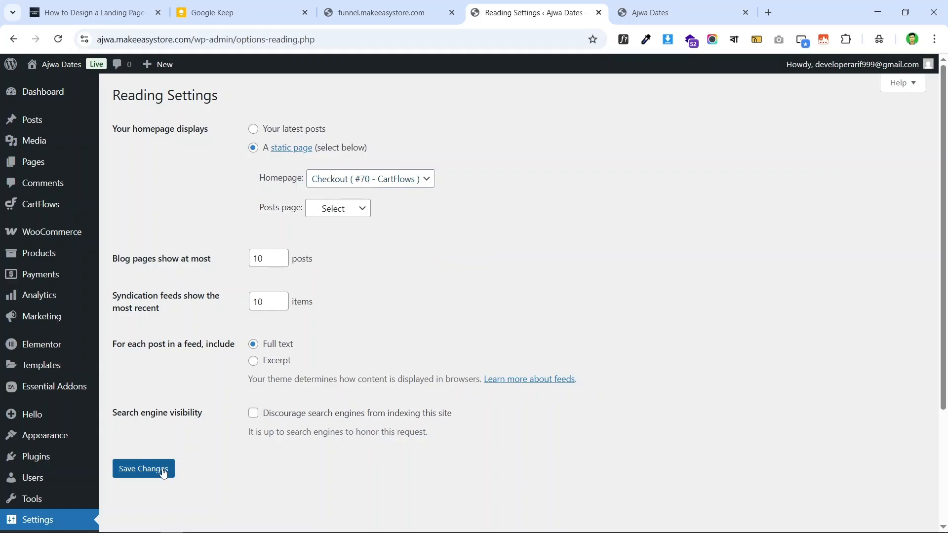
left_click(641, 7)
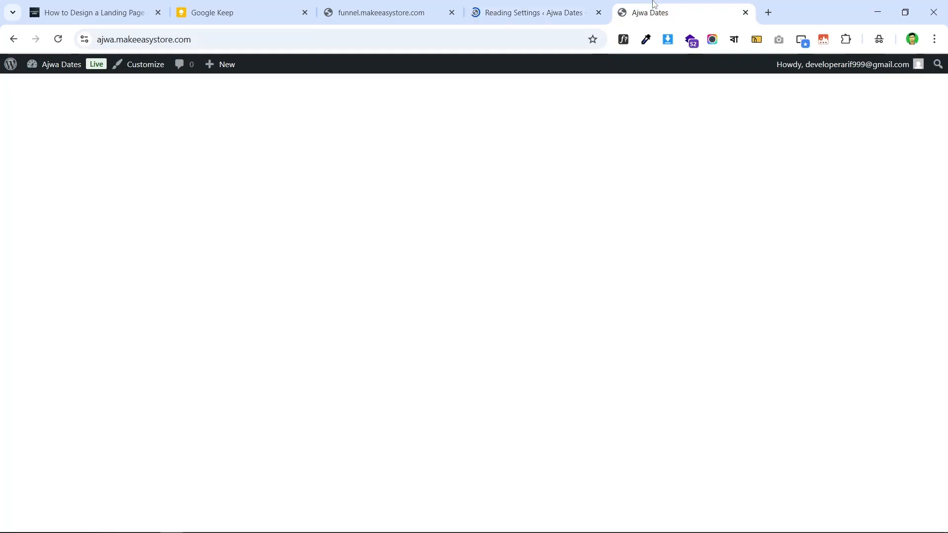
- Reload the live site and review the Ajwa Dates landing page from countdown to order form
left_click(58, 39)
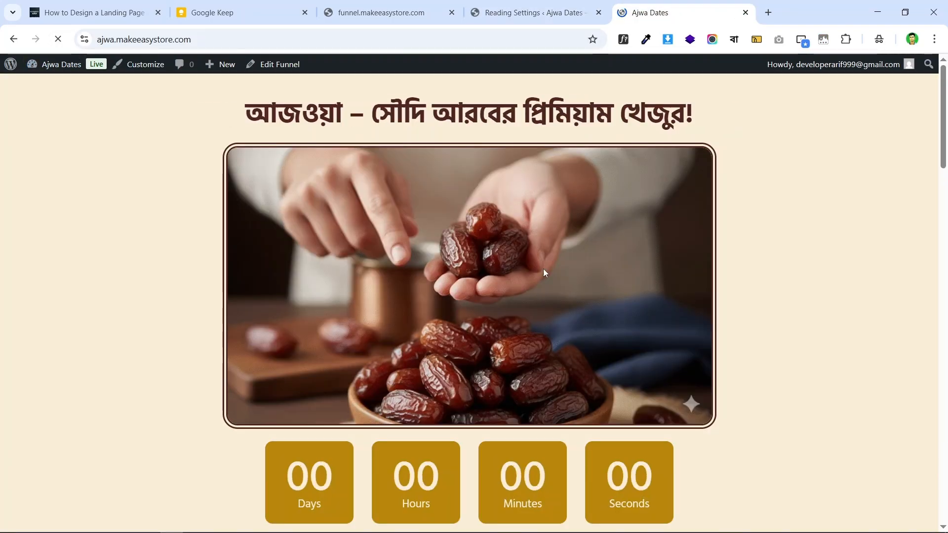
scroll(543, 269, "down", 7)
scroll(510, 283, "down", 15)
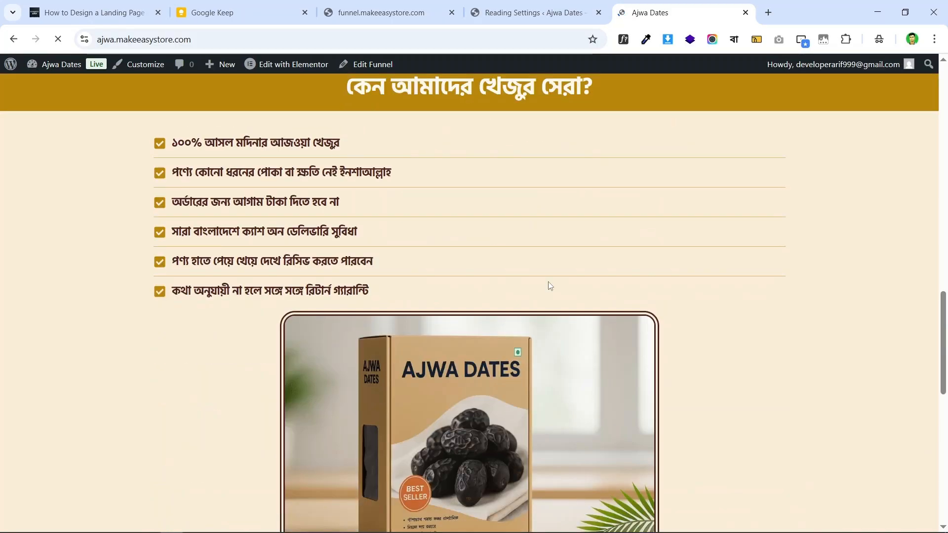
scroll(565, 275, "up", 10)
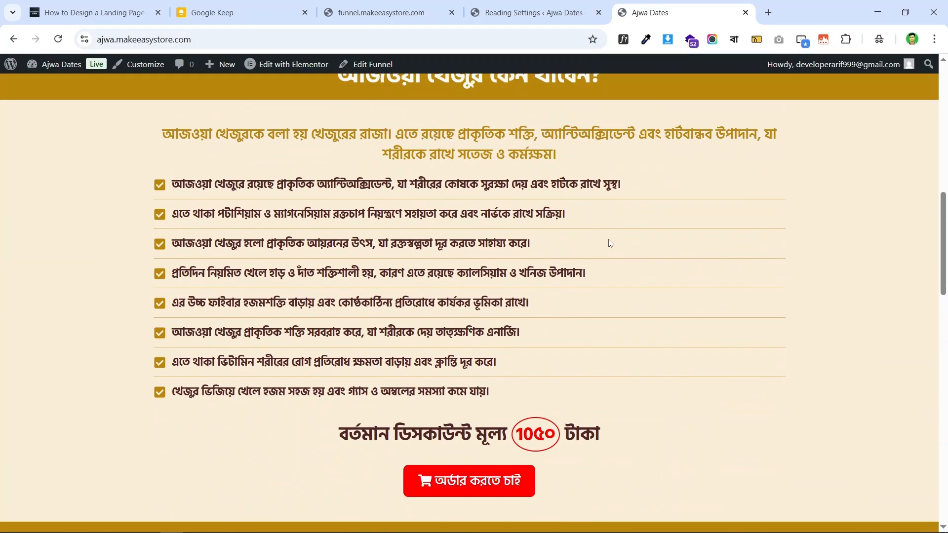
scroll(553, 254, "up", 8)
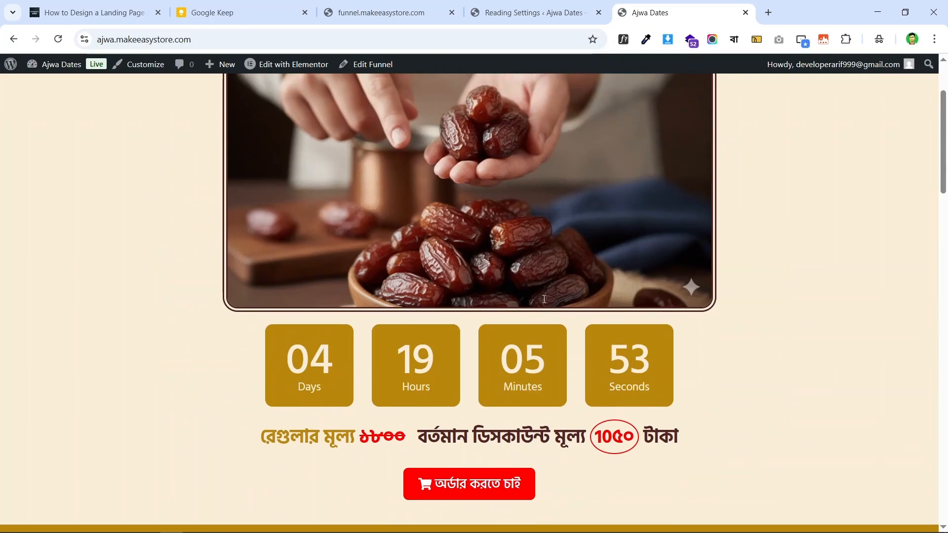
scroll(750, 283, "up", 1)
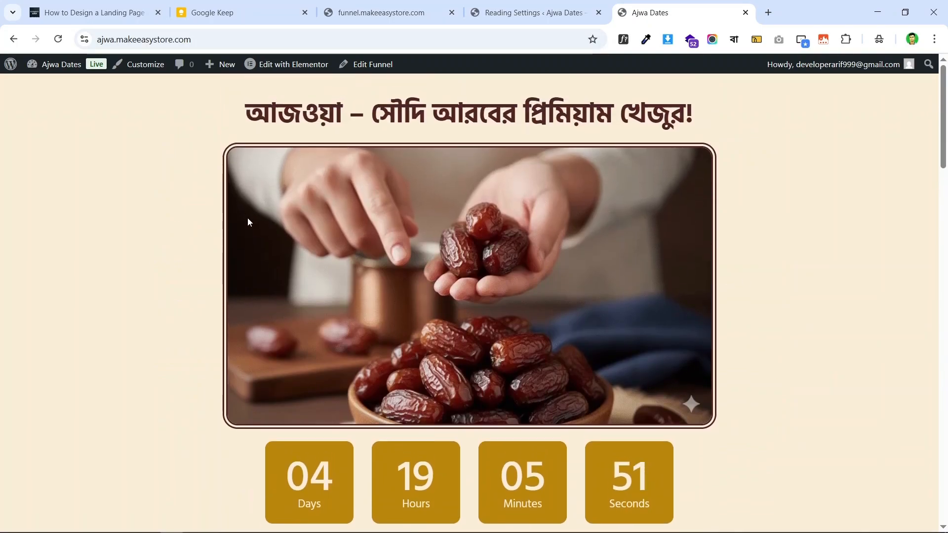
scroll(670, 259, "down", 15)
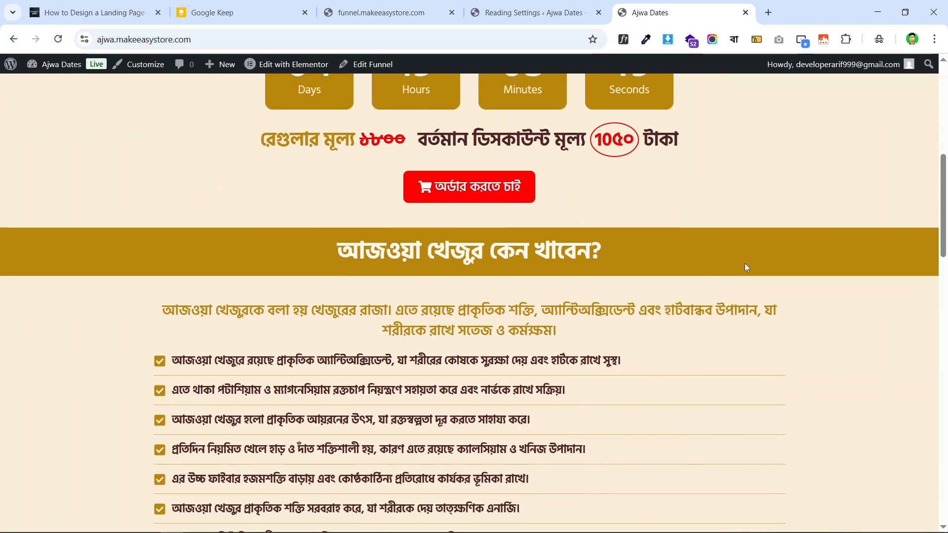
scroll(707, 267, "down", 1)
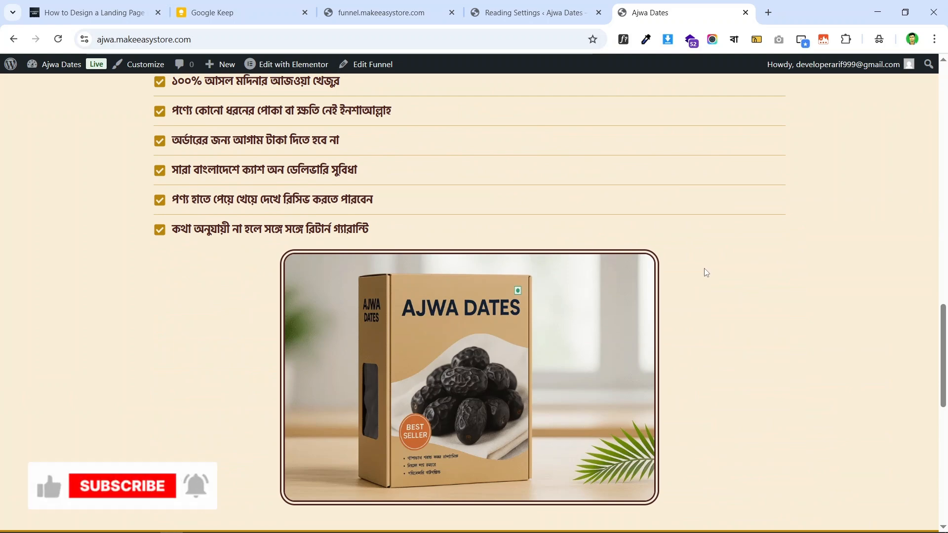
scroll(704, 279, "down", 10)
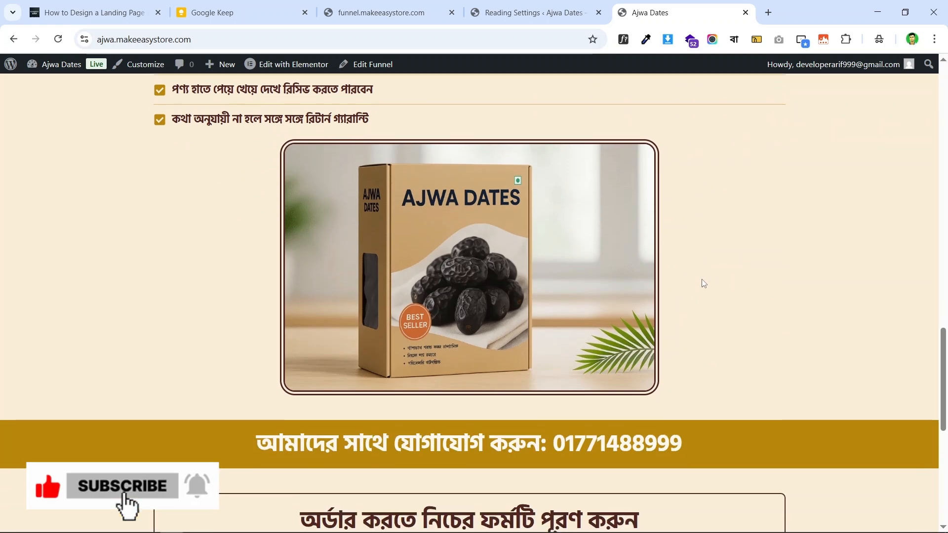
scroll(706, 282, "down", 2)
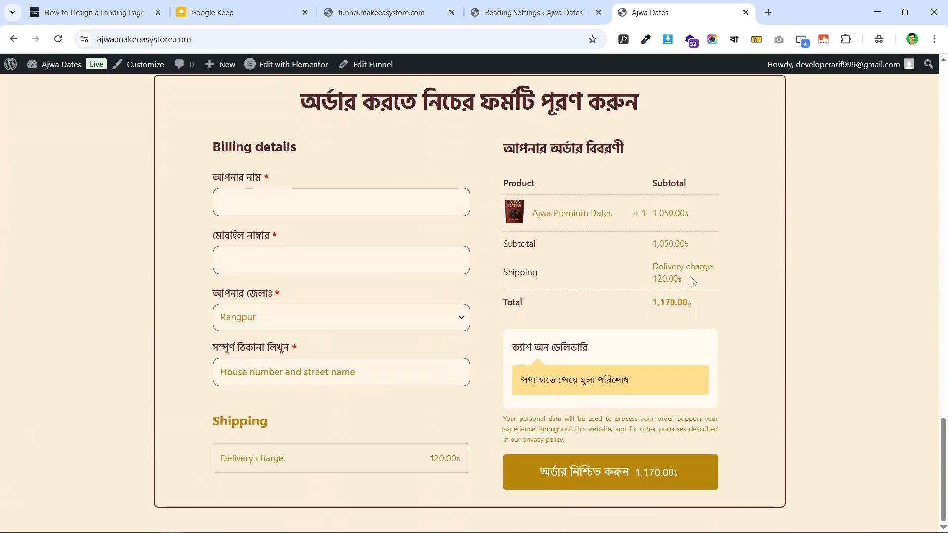
scroll(721, 284, "up", 10)
scroll(727, 286, "up", 15)
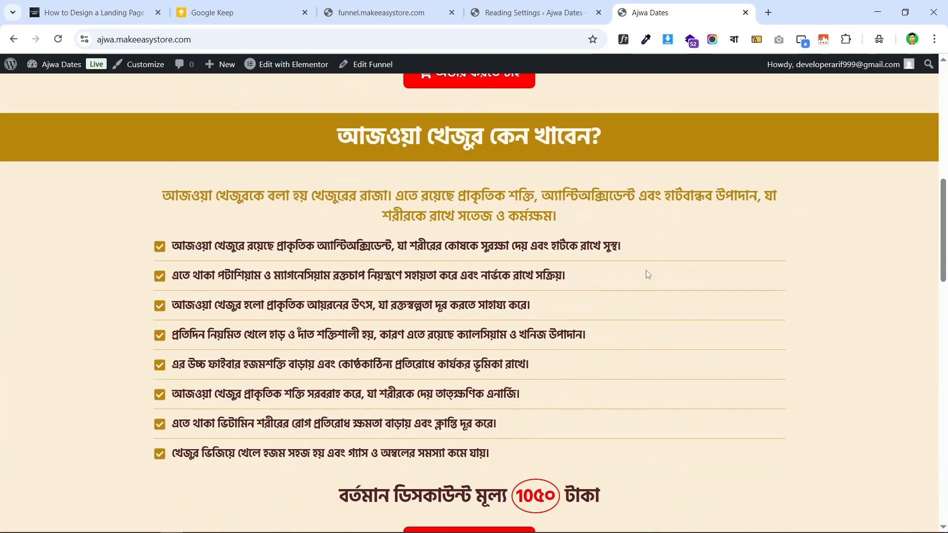
scroll(646, 270, "up", 4)
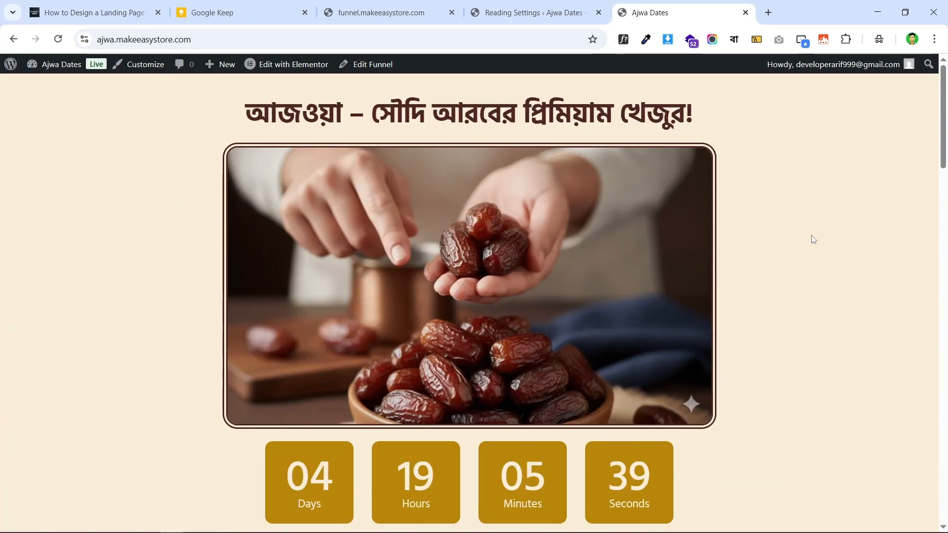
scroll(739, 246, "down", 7)
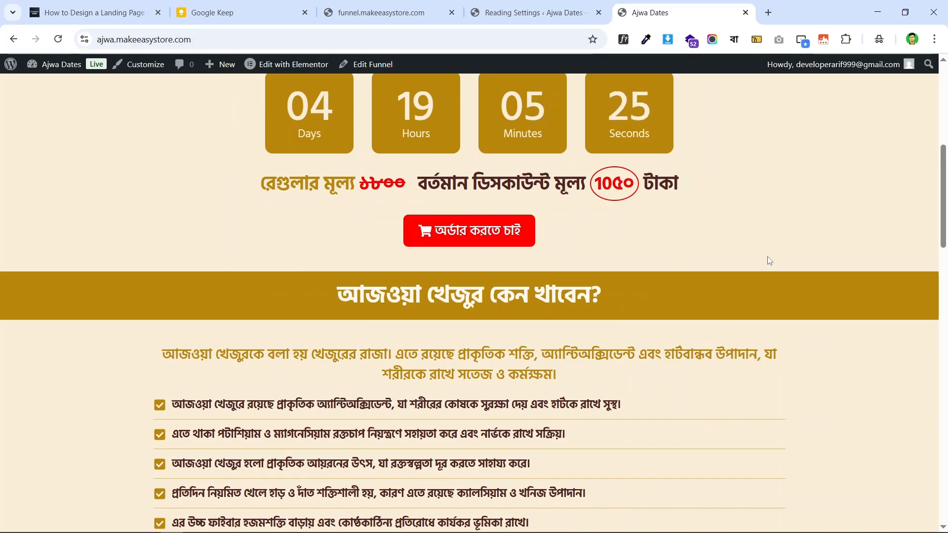
scroll(800, 290, "up", 8)
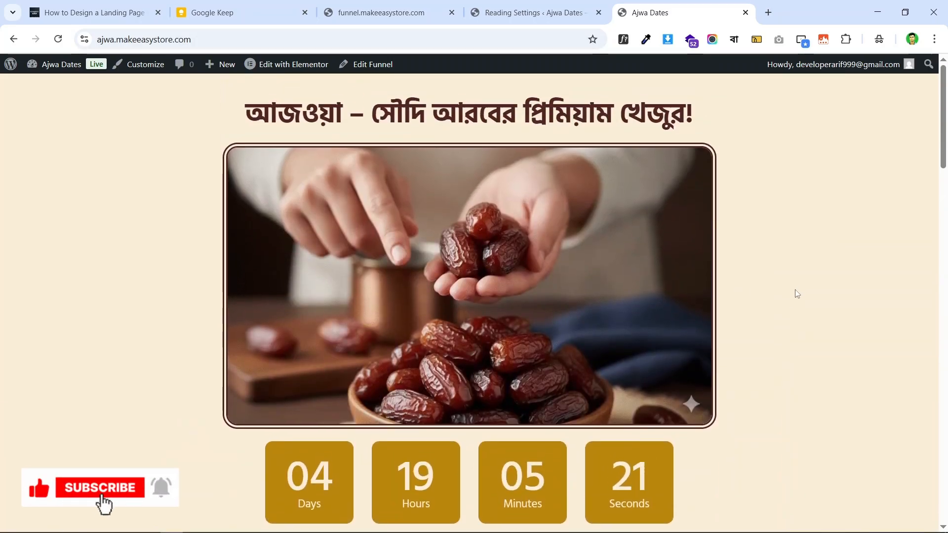
scroll(755, 304, "down", 9)
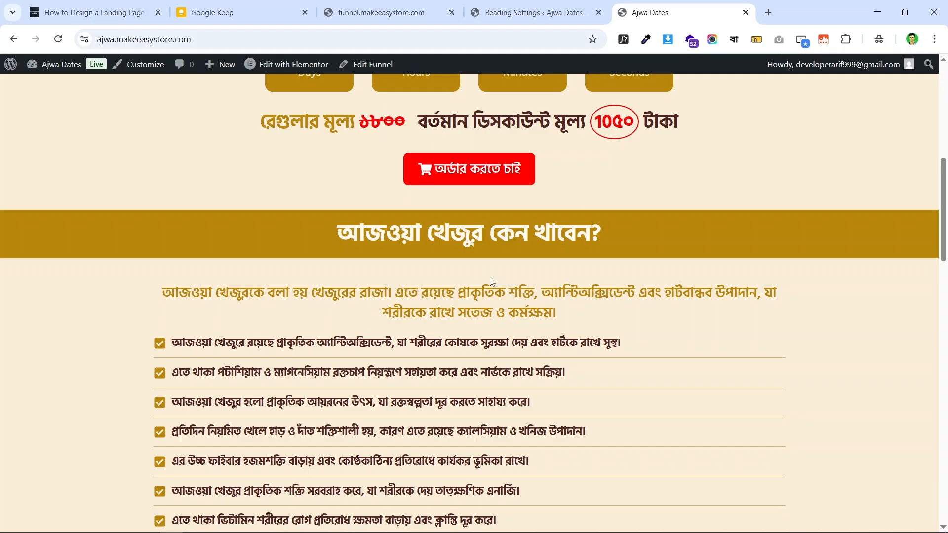
scroll(428, 275, "down", 5)
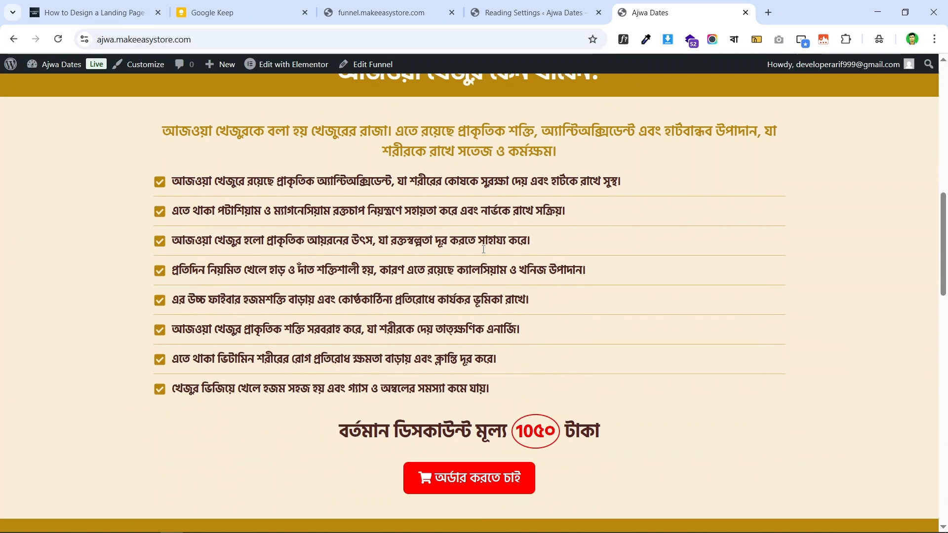
scroll(664, 257, "up", 14)
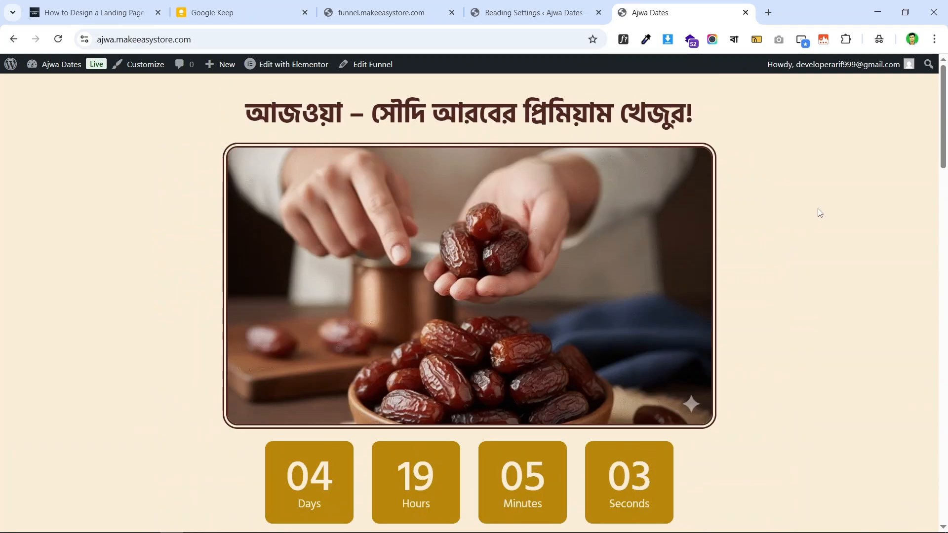
scroll(770, 211, "down", 9)
scroll(721, 212, "down", 6)
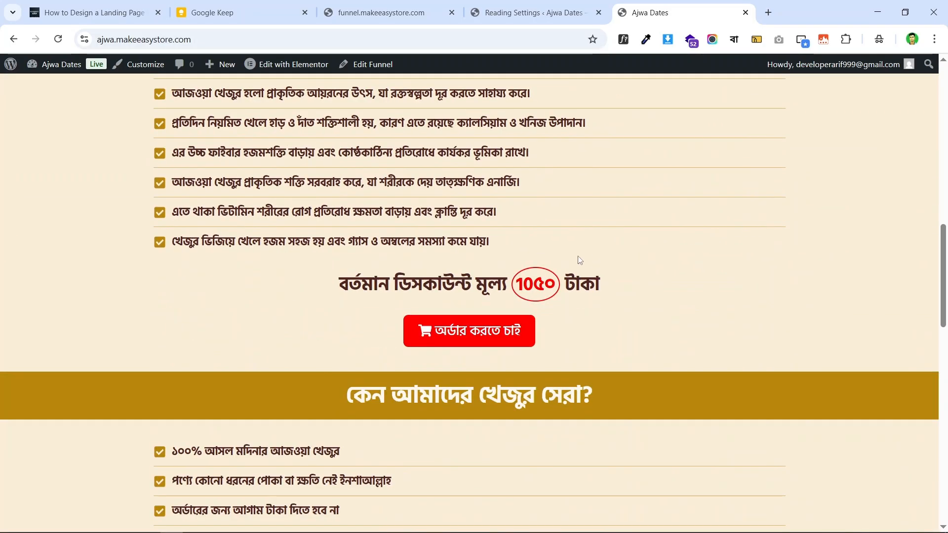
scroll(599, 264, "down", 4)
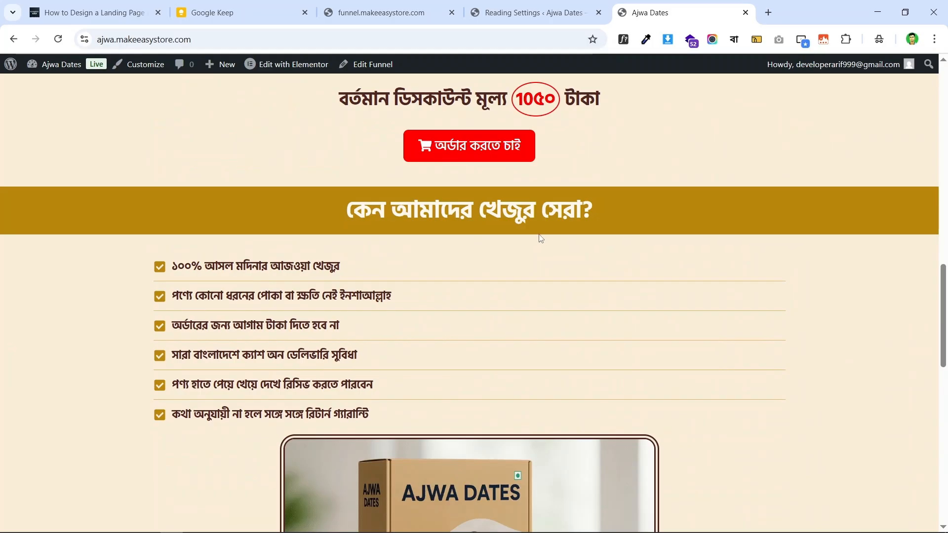
scroll(657, 241, "down", 6)
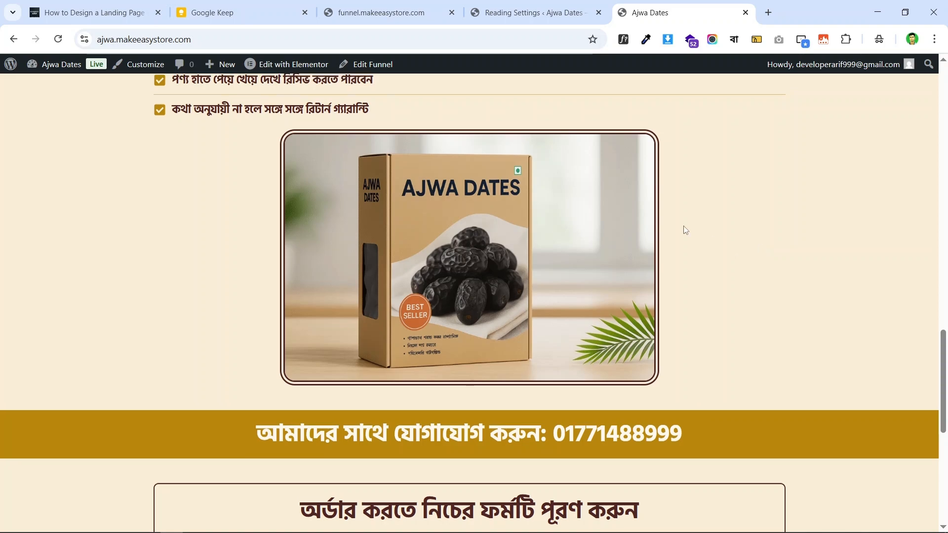
scroll(706, 234, "up", 20)
scroll(727, 238, "up", 5)
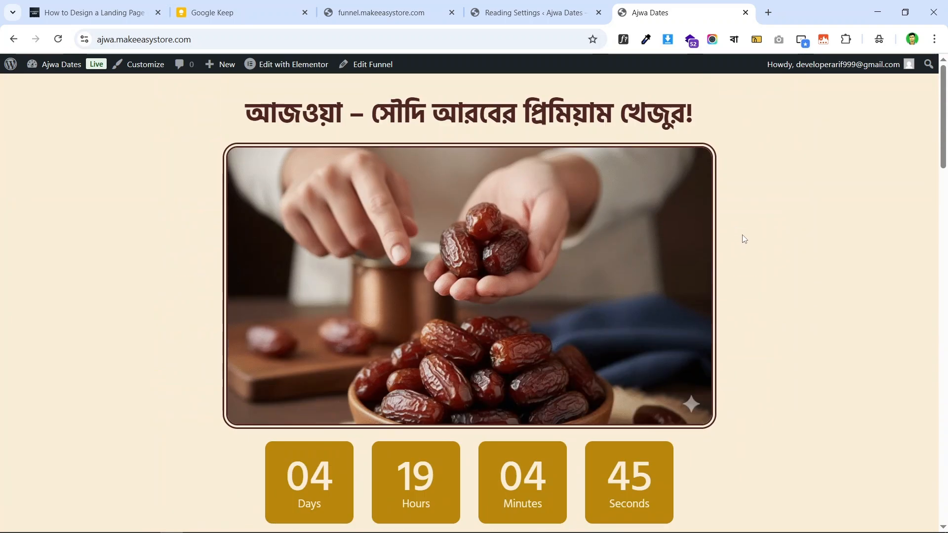